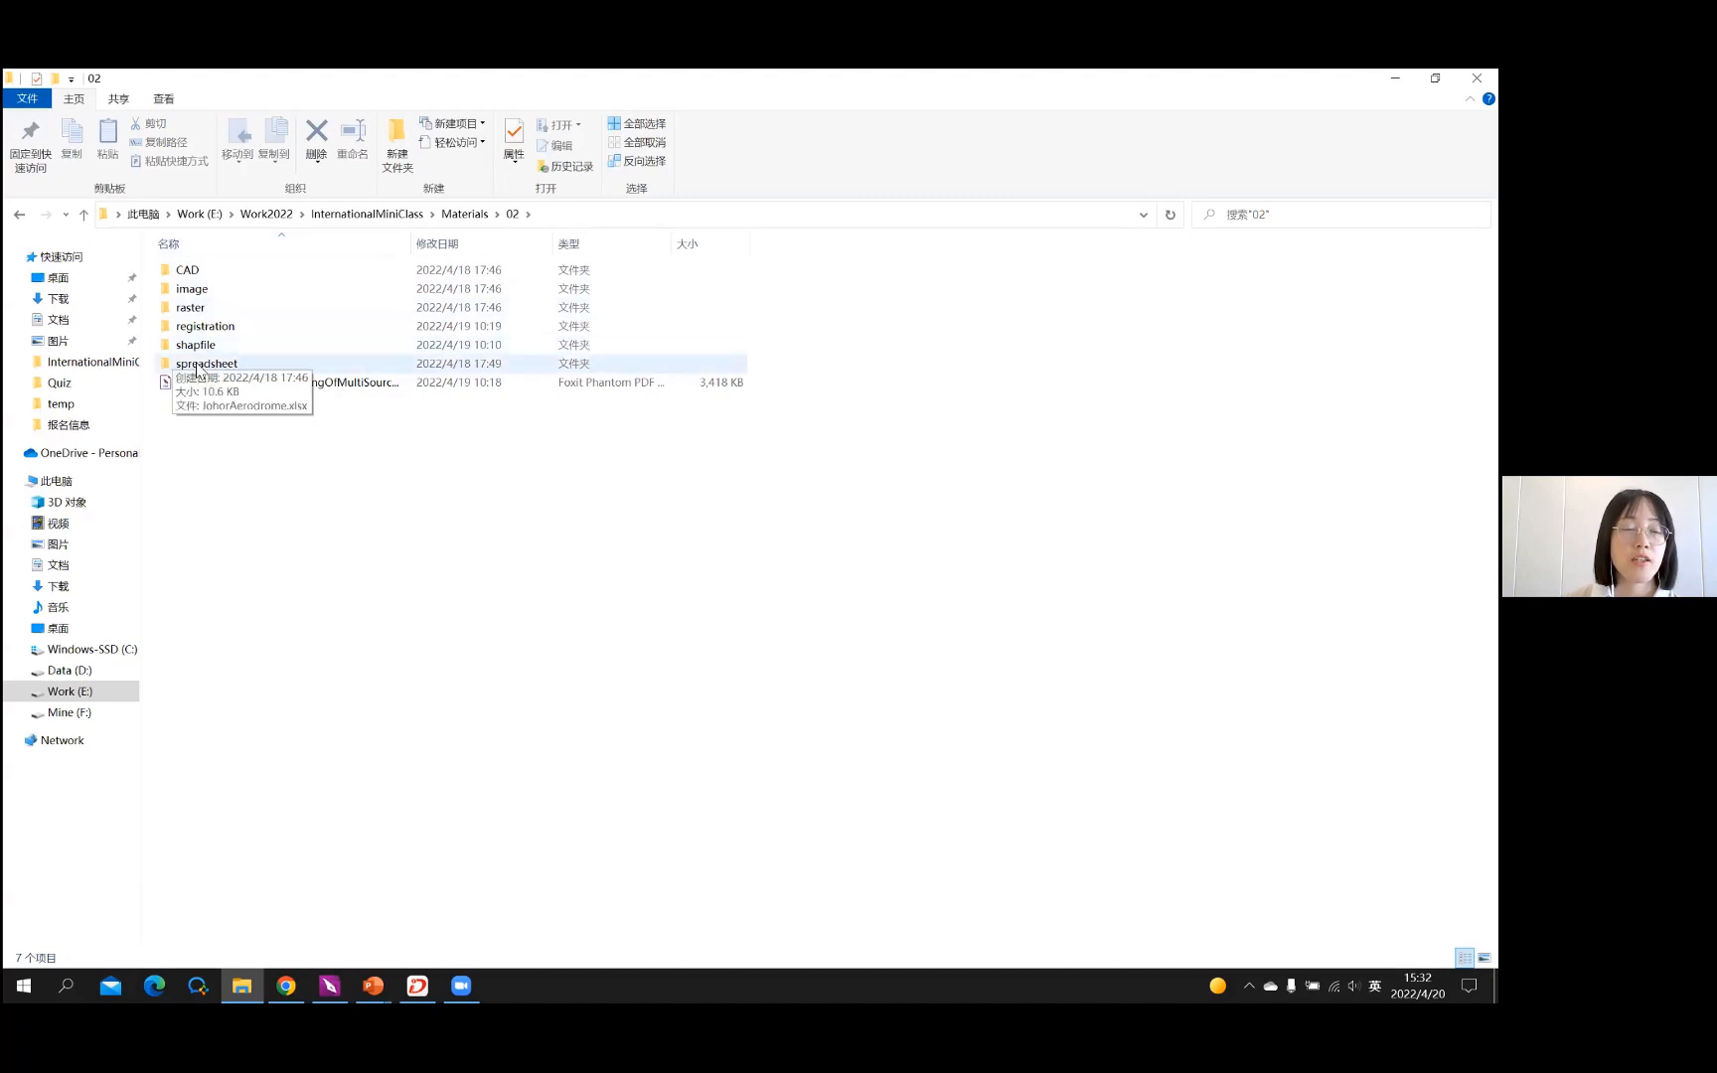
Open the shapfile folder and examine the johor_attractions, johor_mys and road_johor file sets
double_click(221, 344)
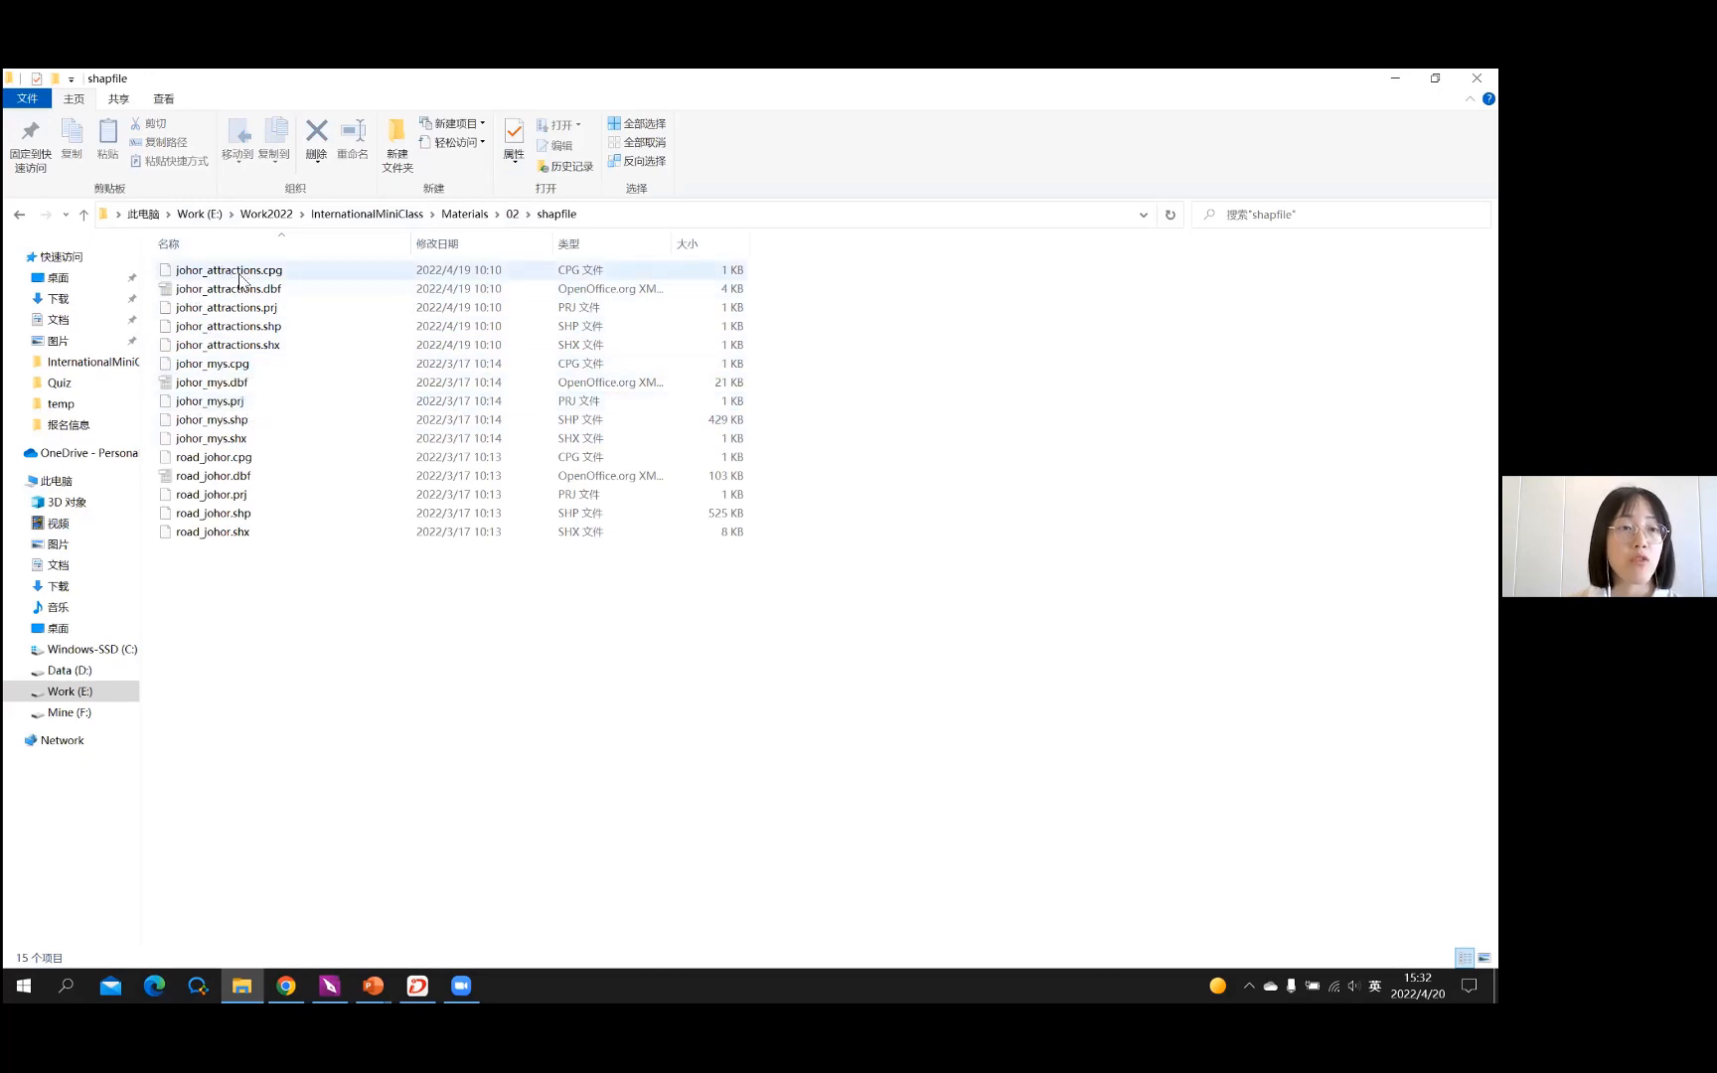
click(206, 273)
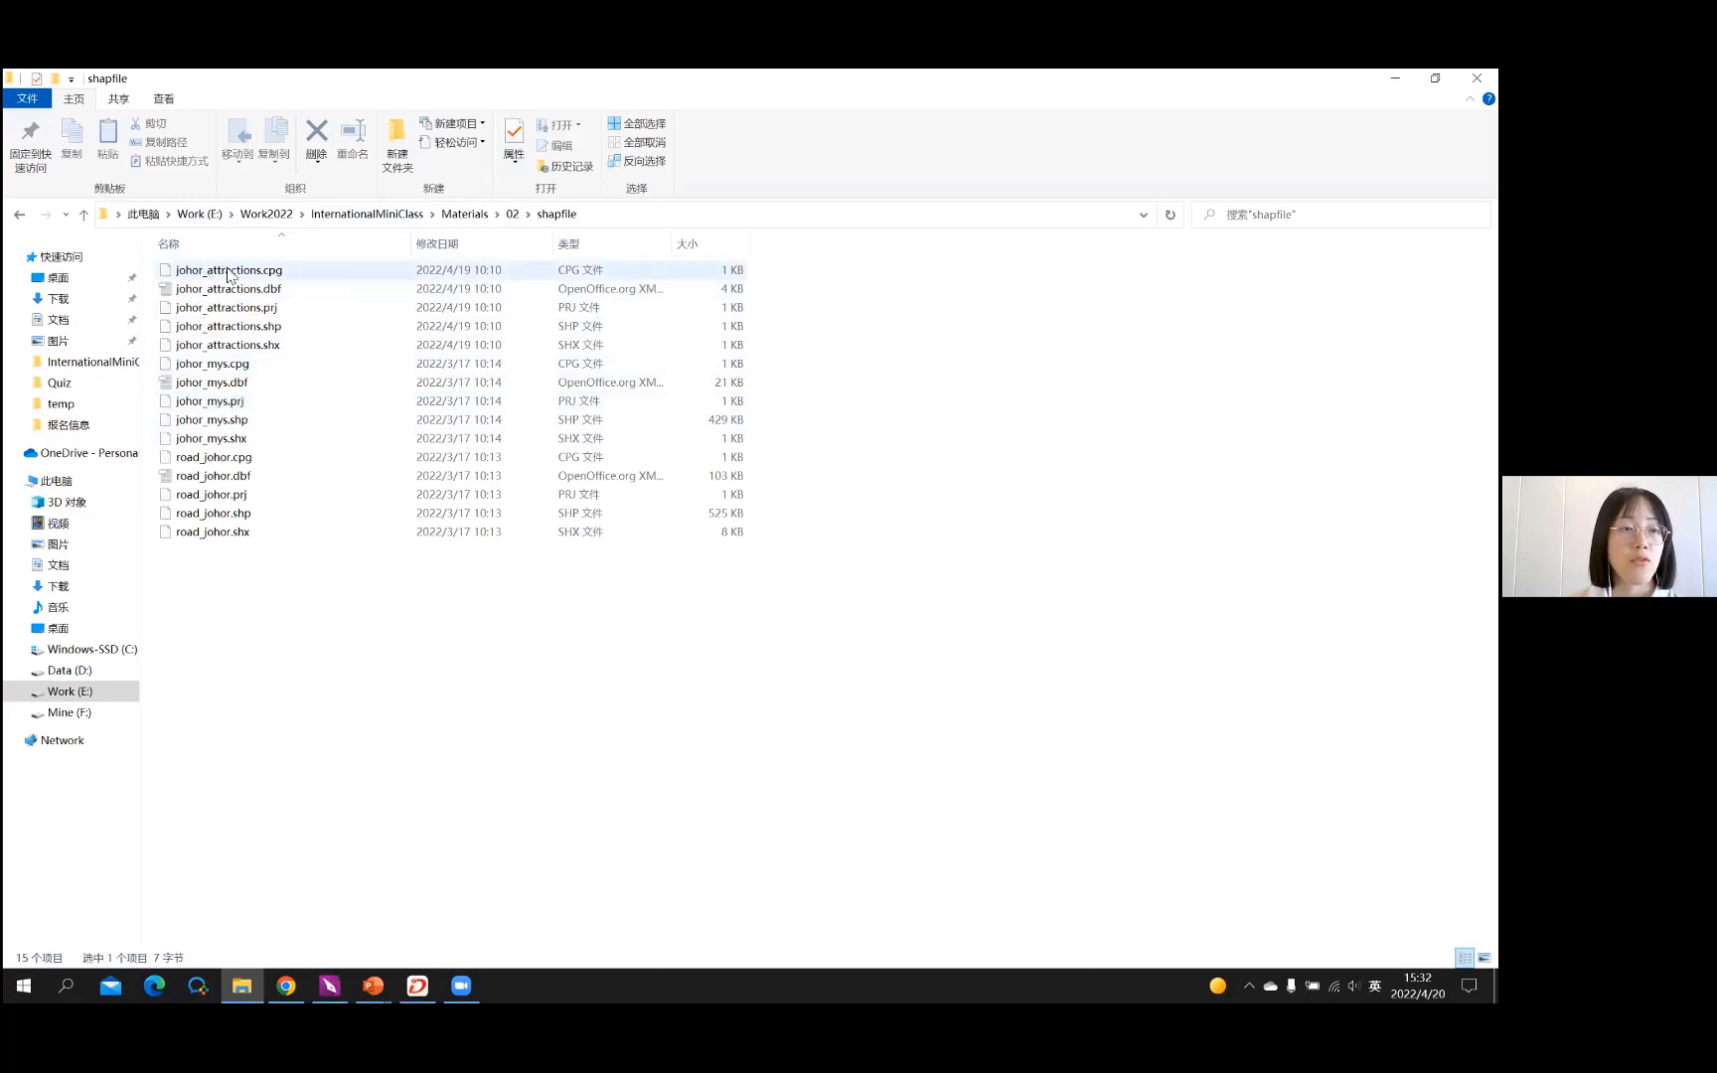
click(190, 372)
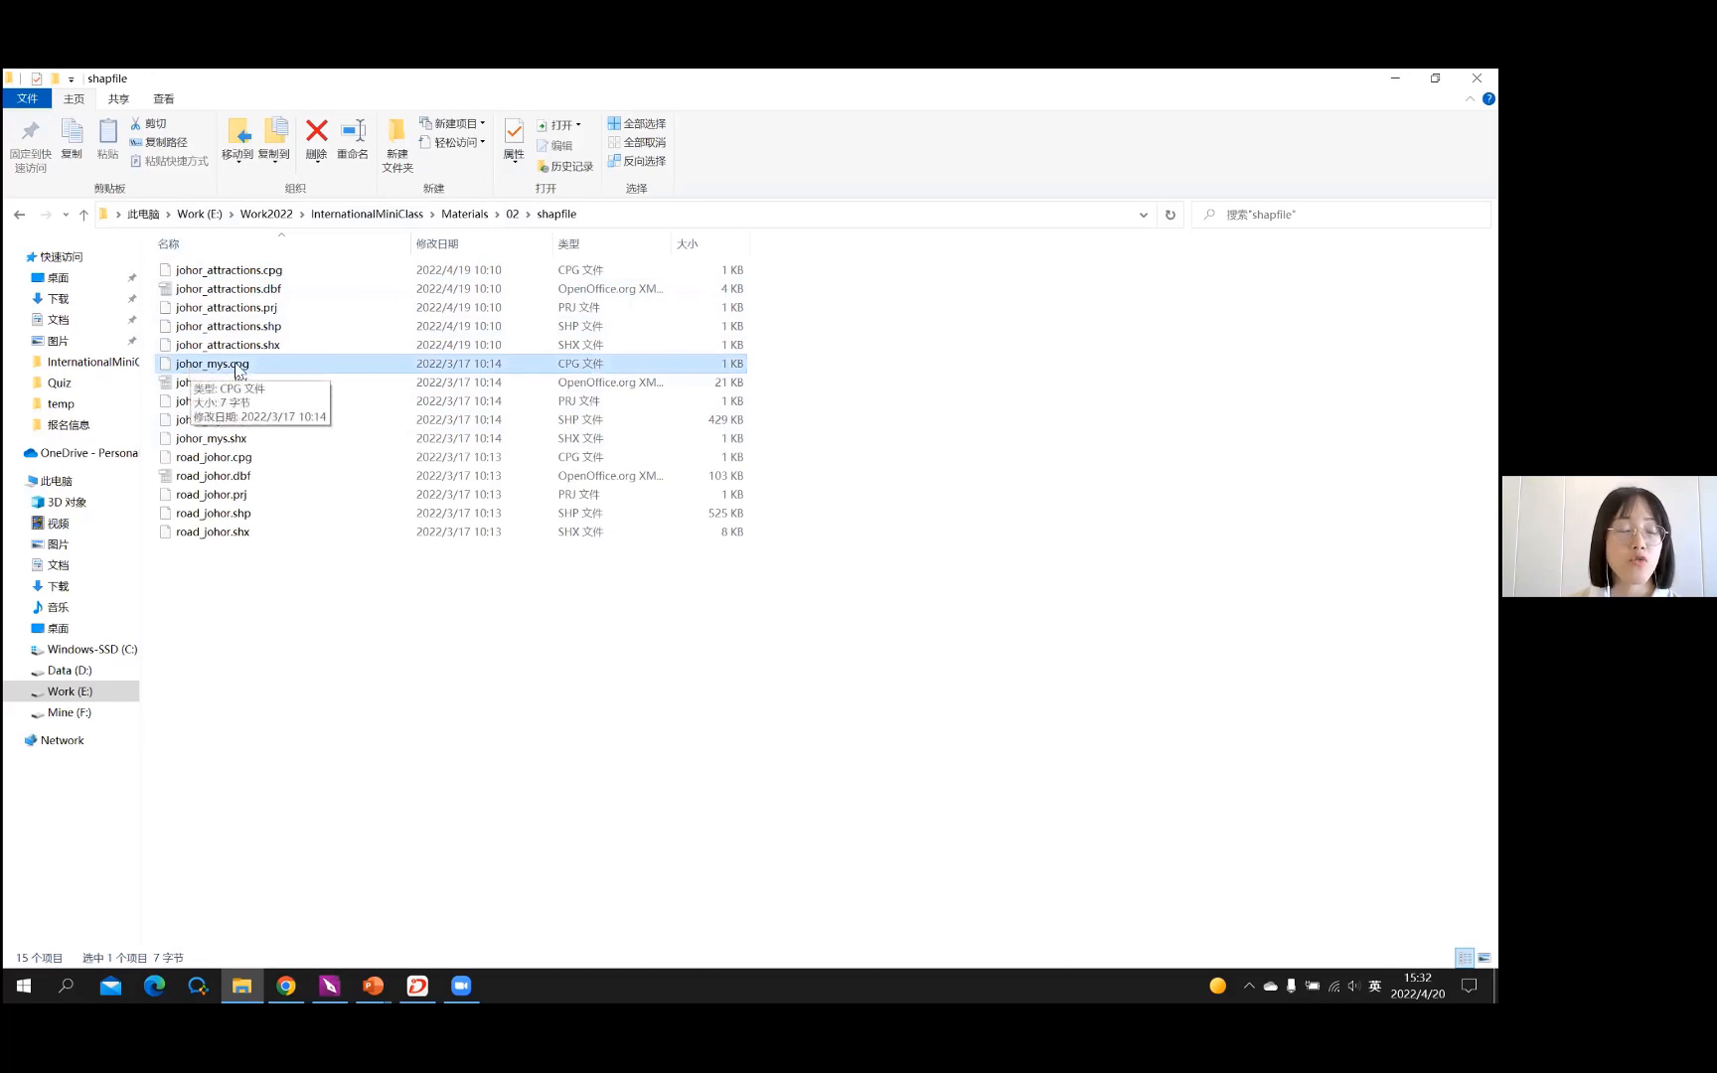
click(276, 460)
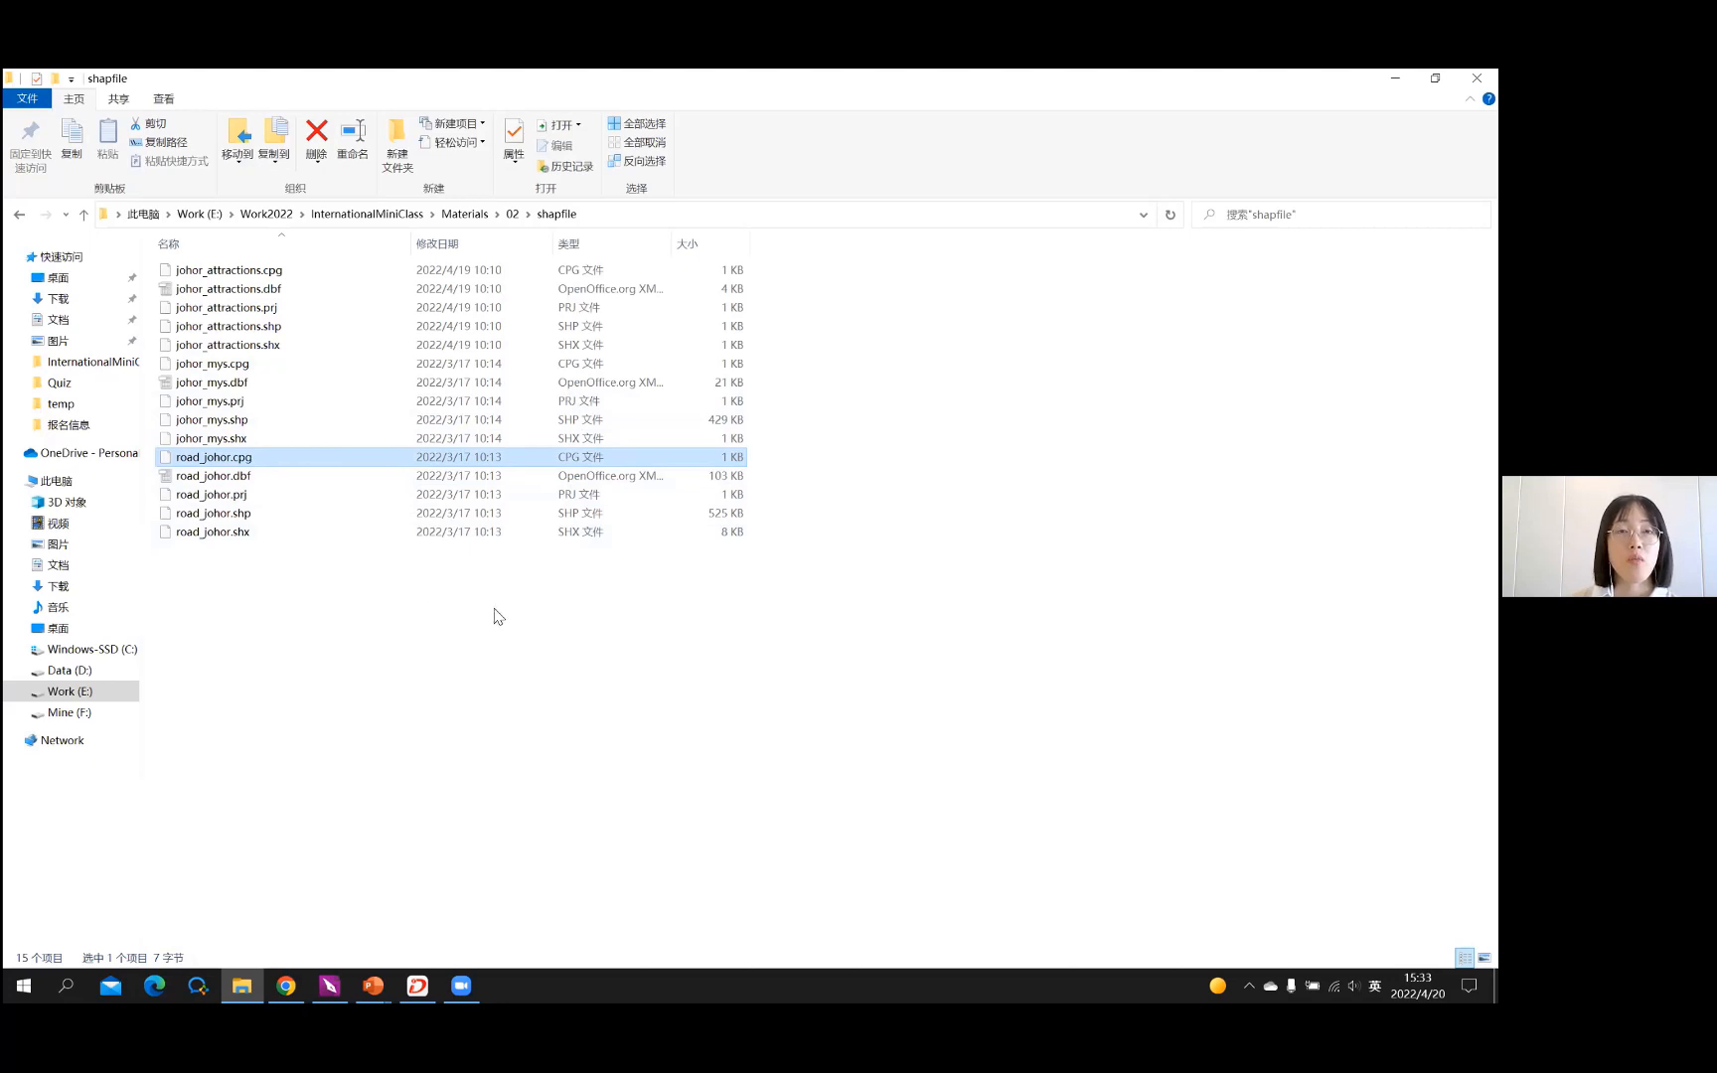
Switch to SuperMap iDesktopX and close the World datasource
click(417, 986)
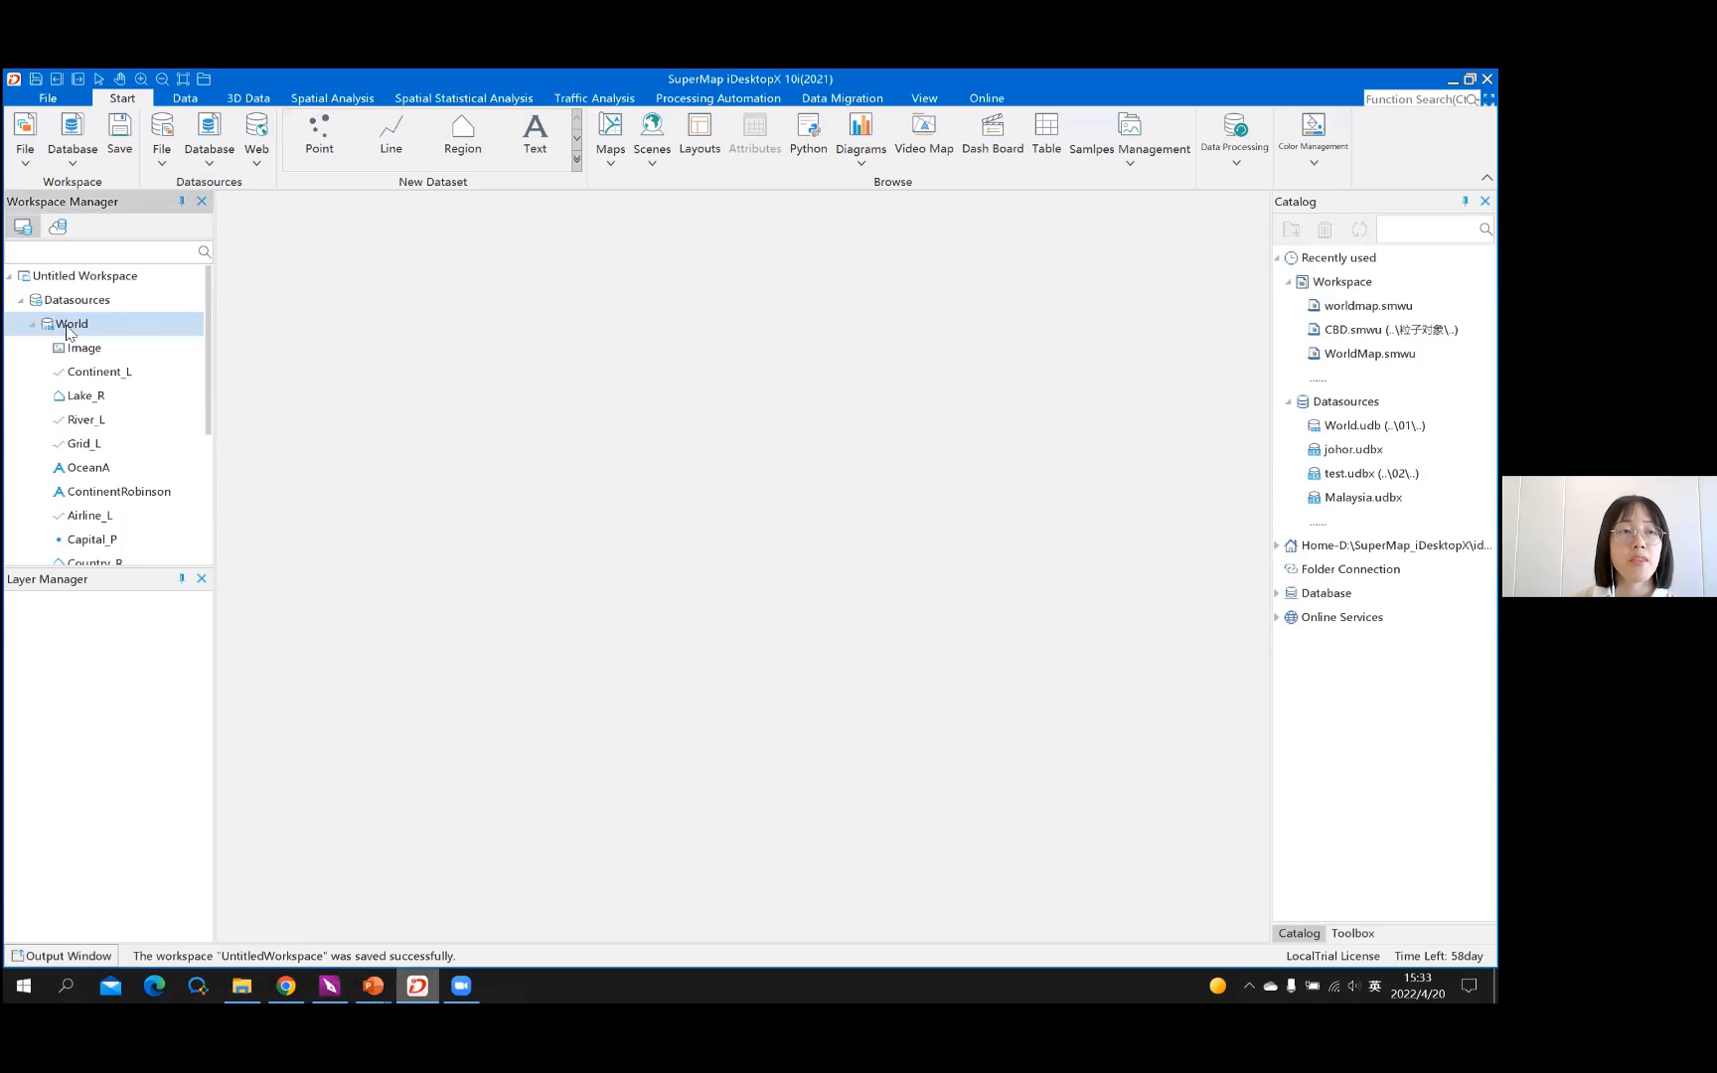
right_click(67, 331)
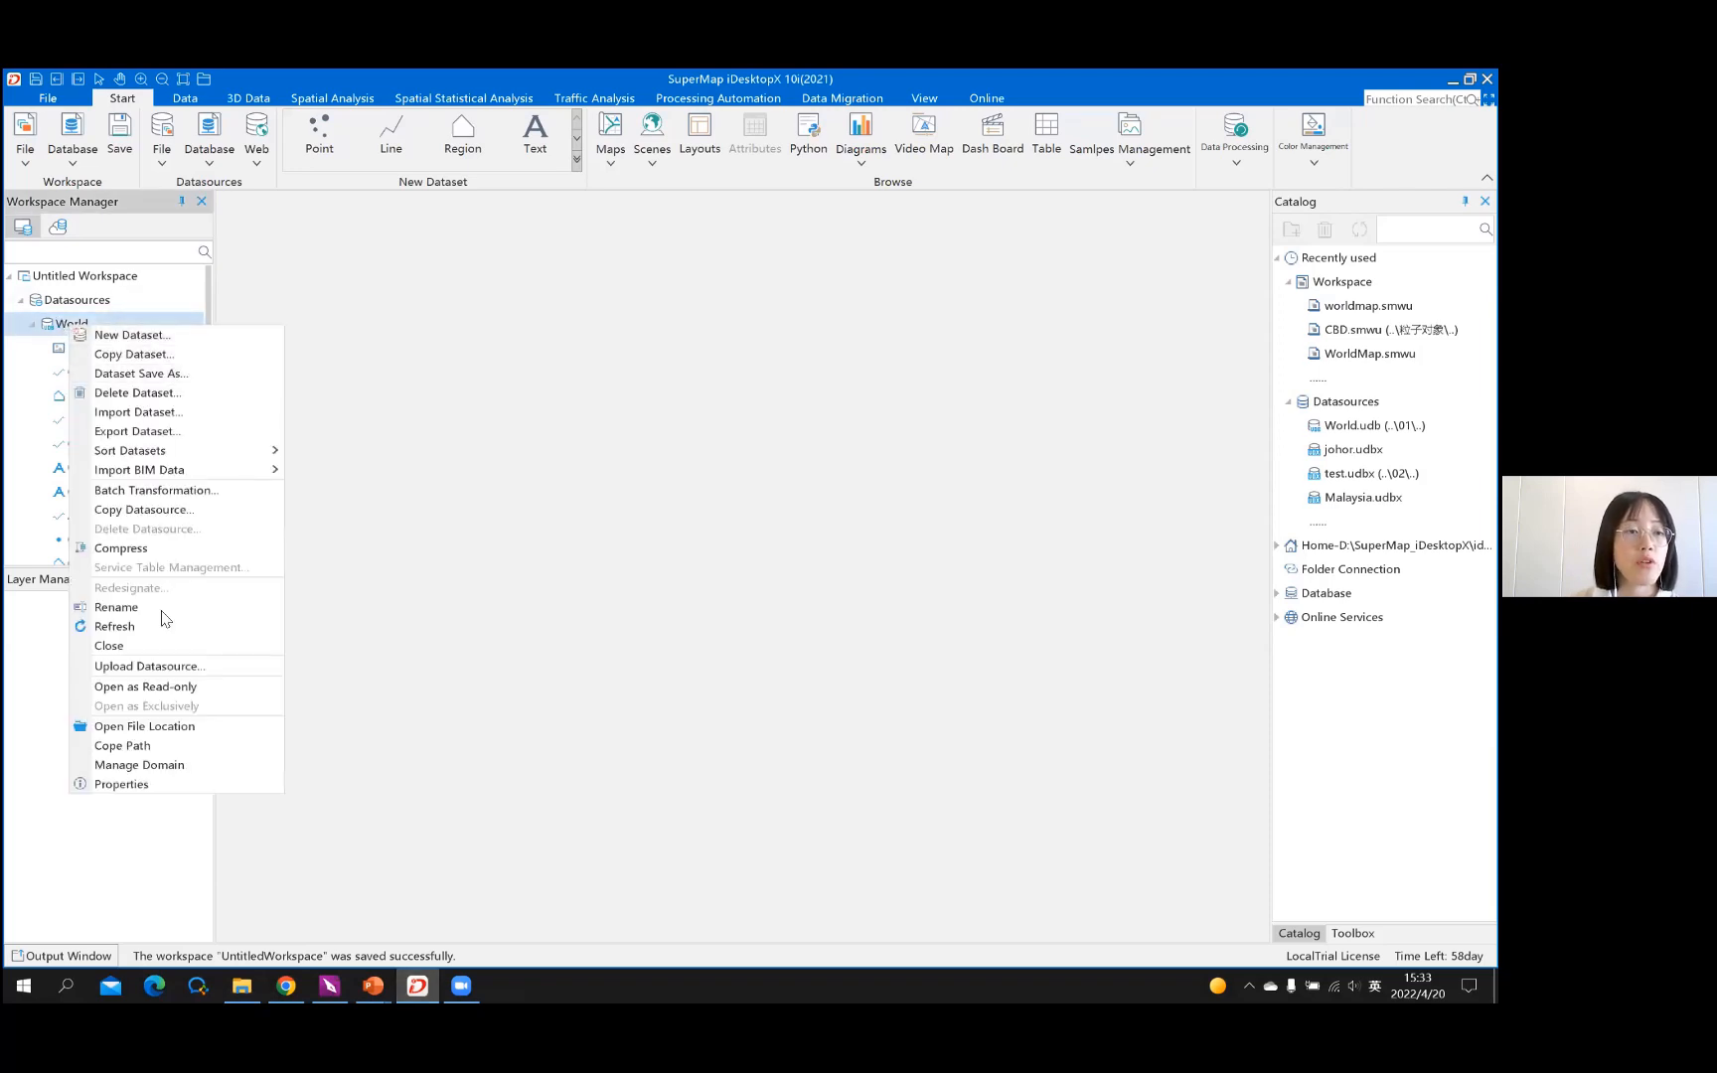
click(154, 645)
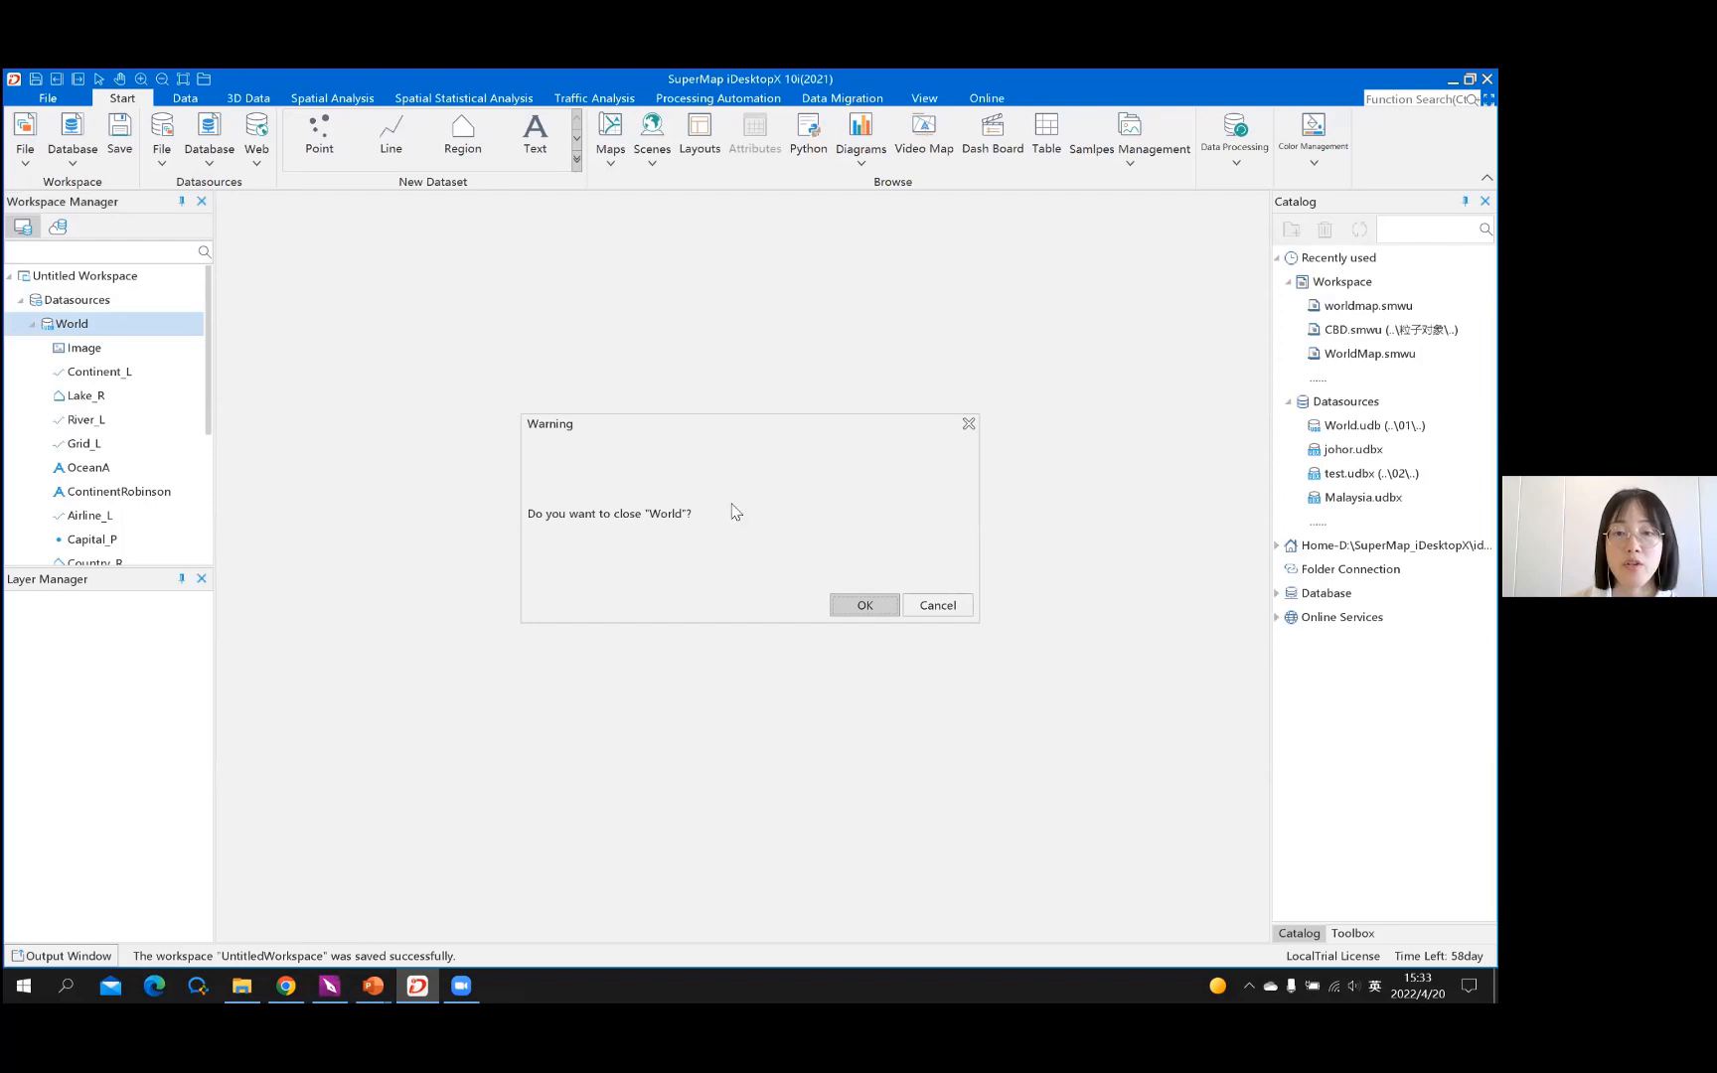
click(864, 608)
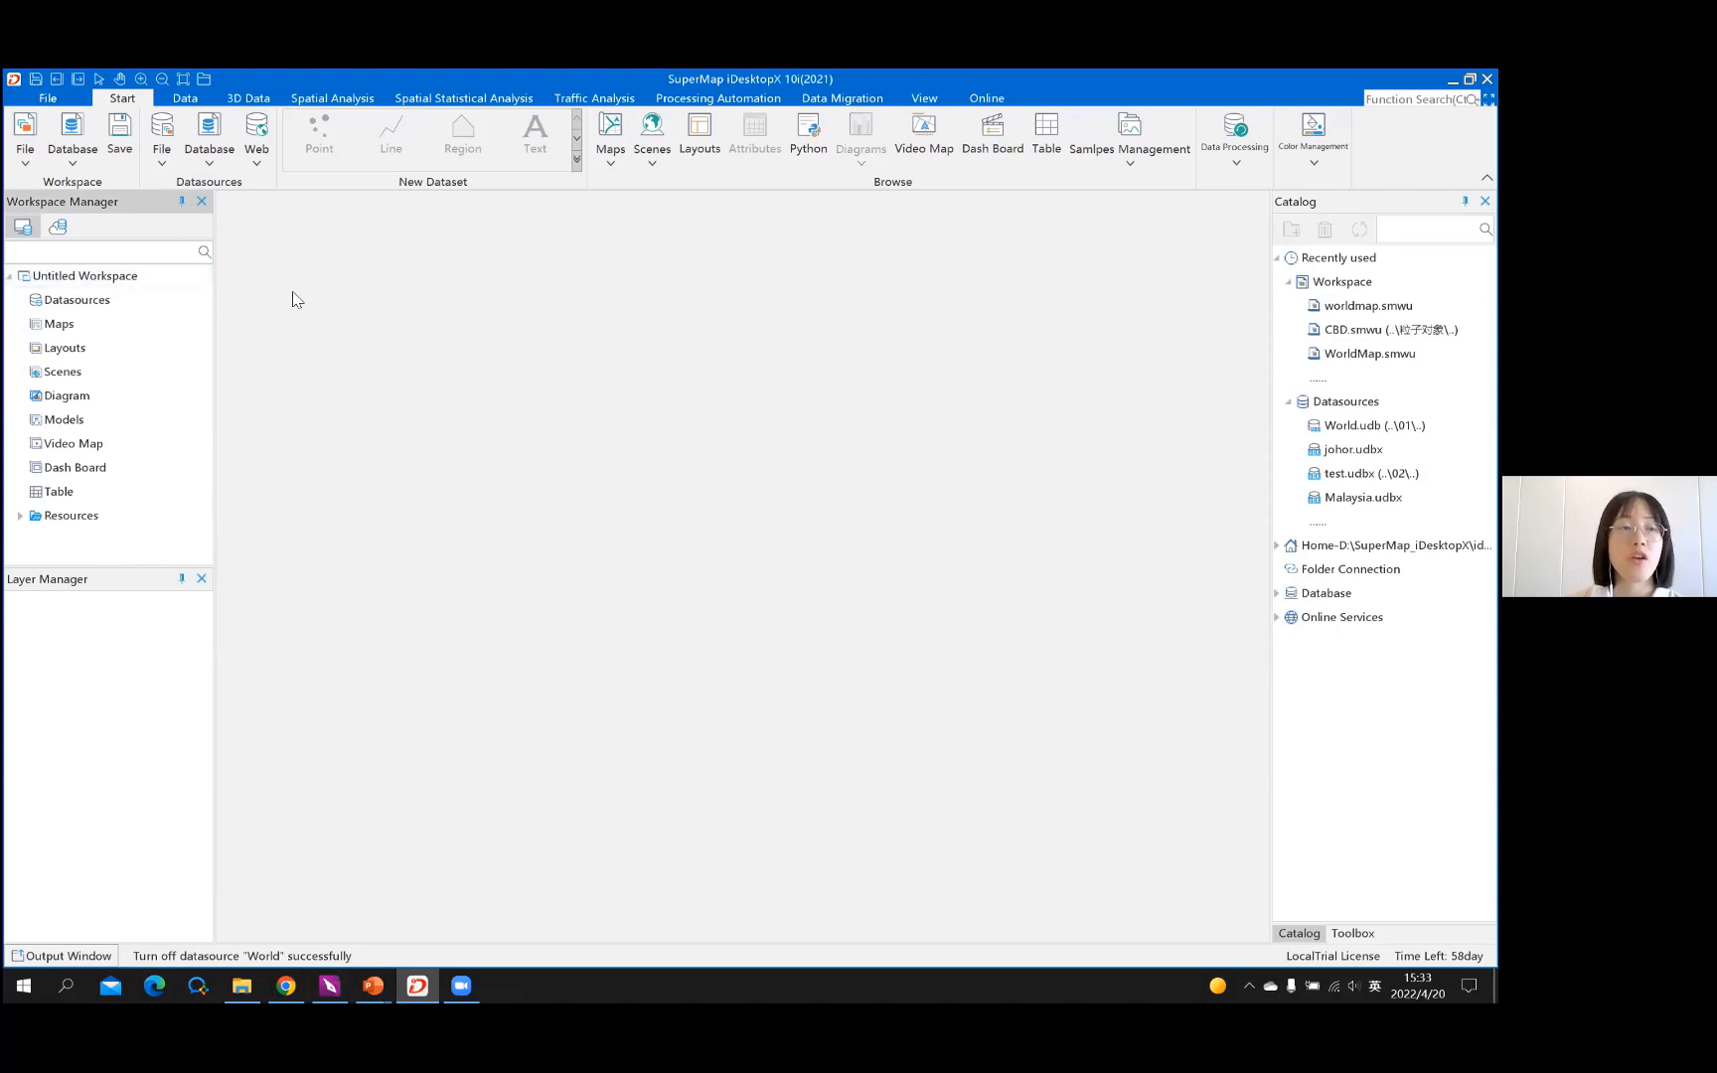
click(60, 305)
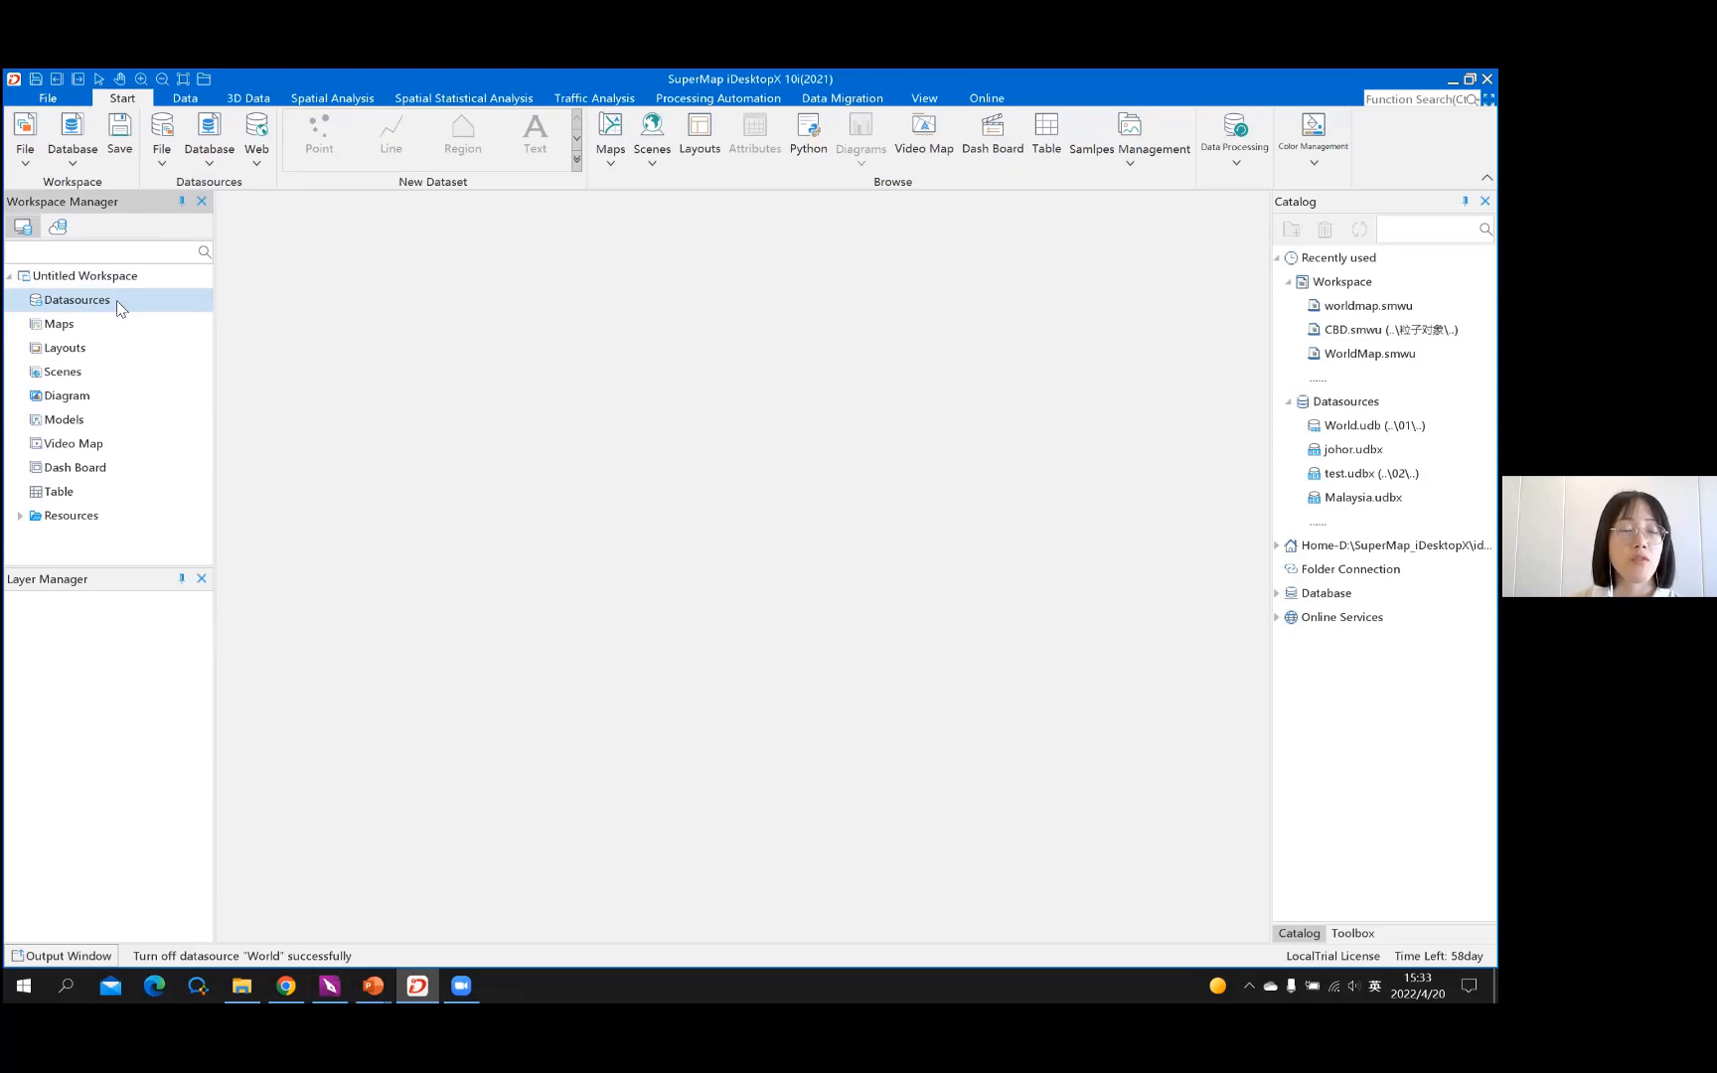
right_click(118, 310)
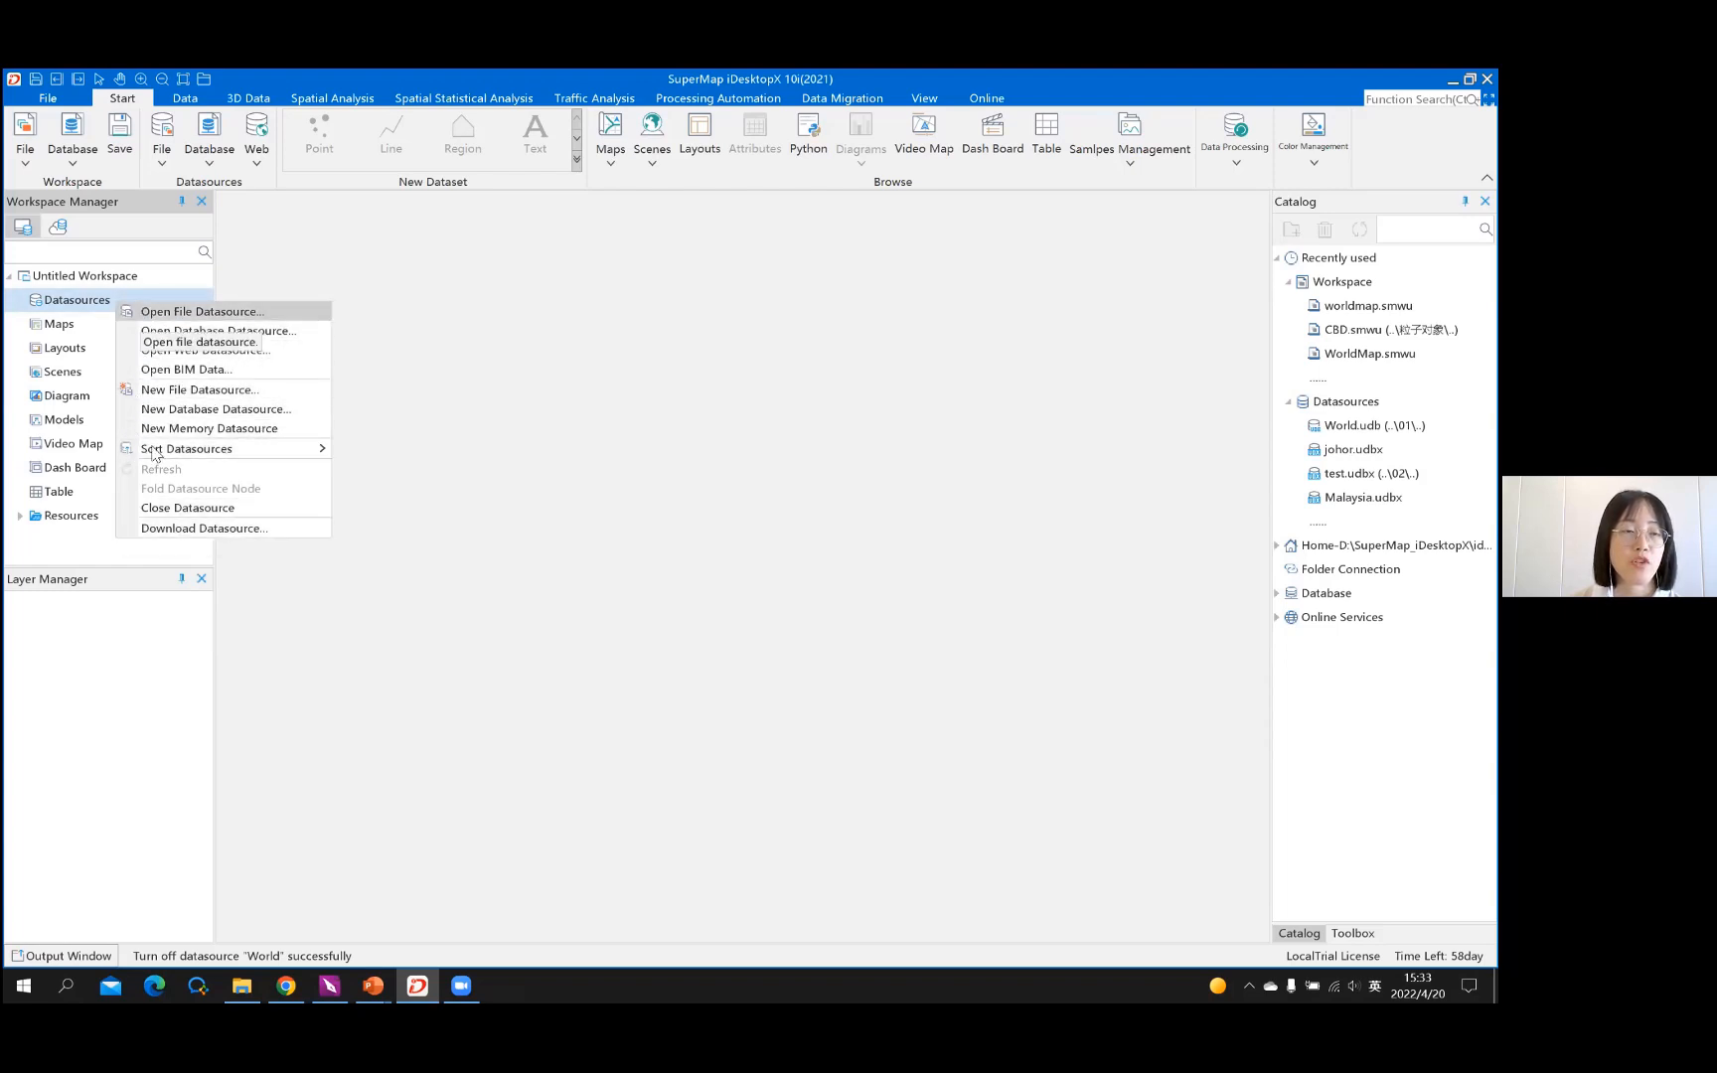
click(422, 447)
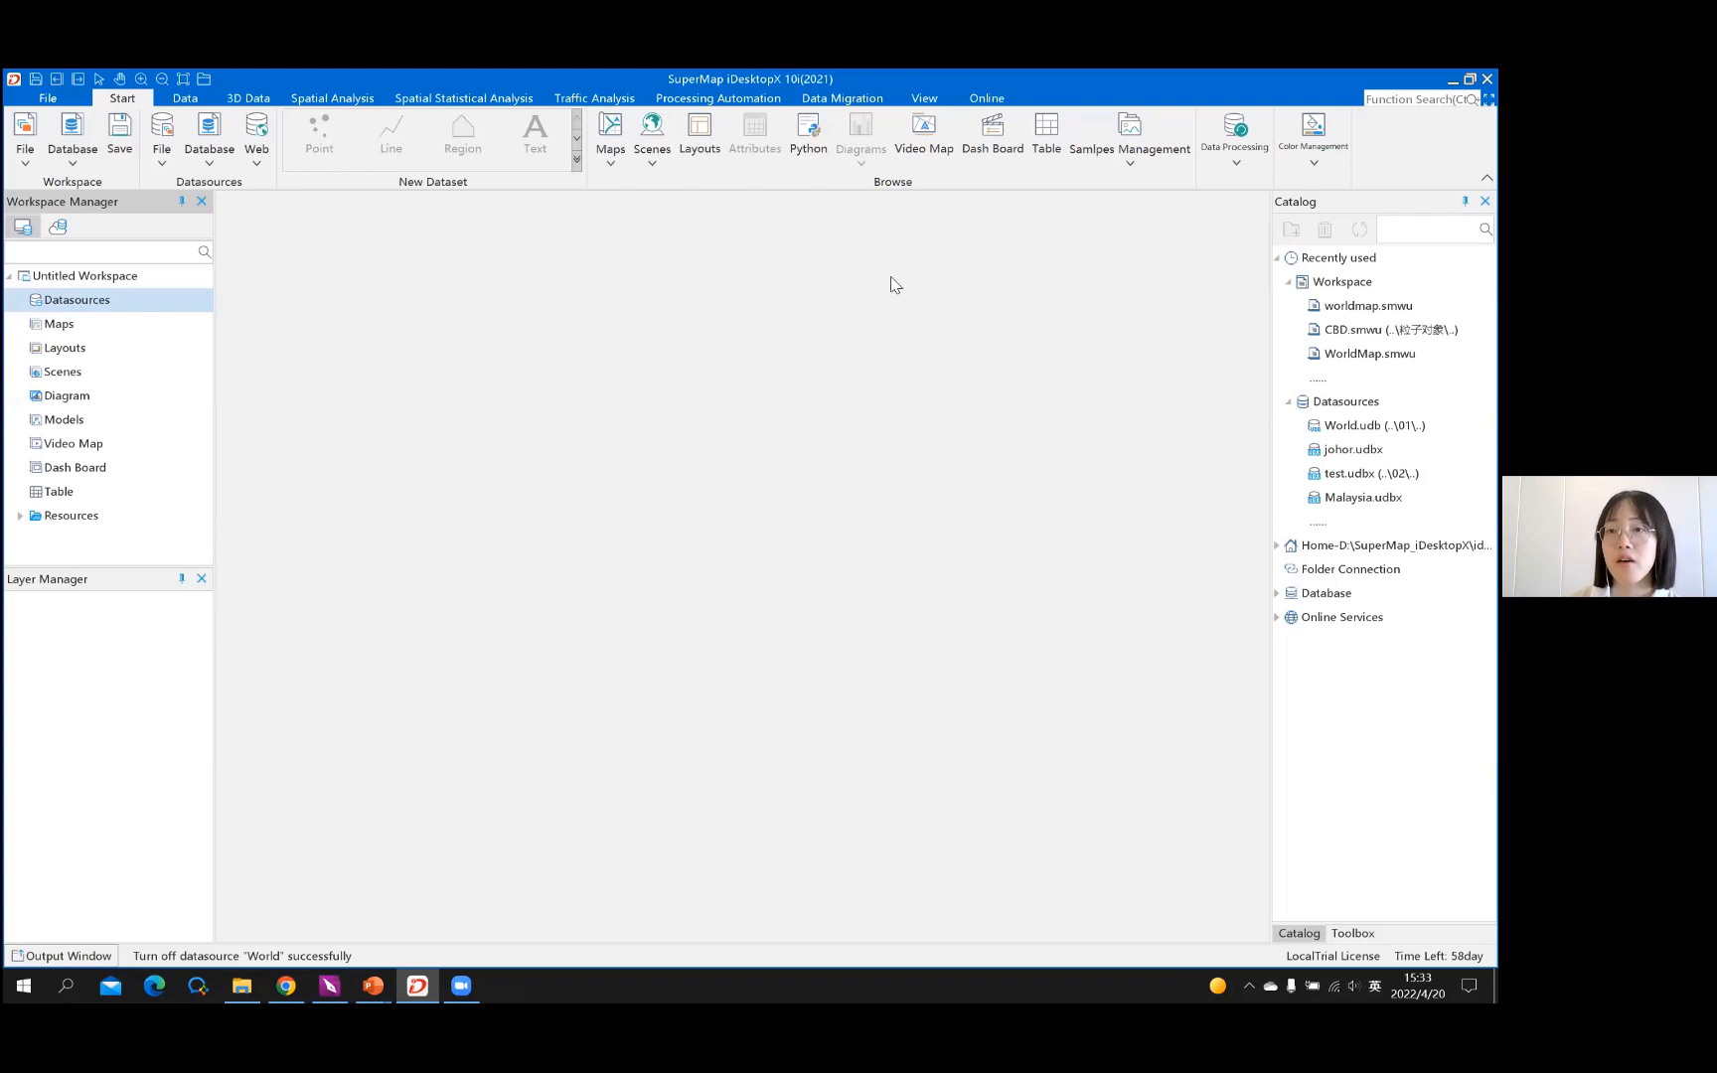
click(1237, 161)
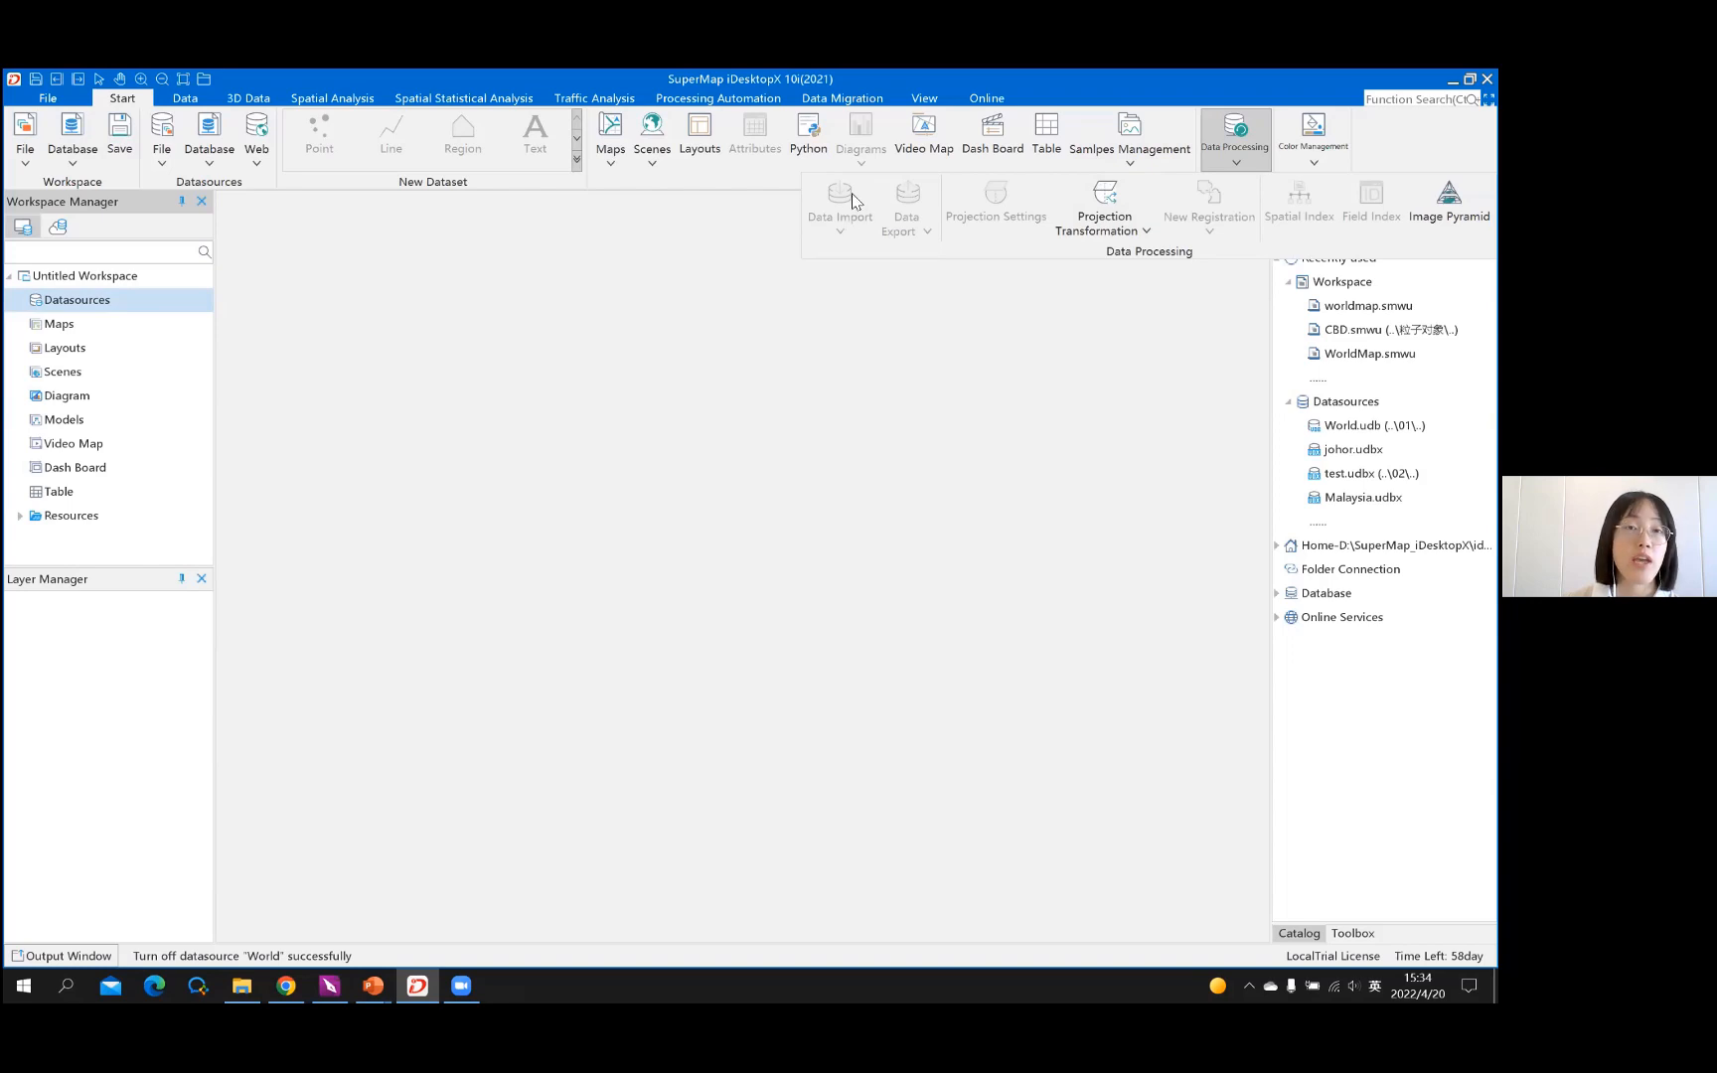
click(748, 290)
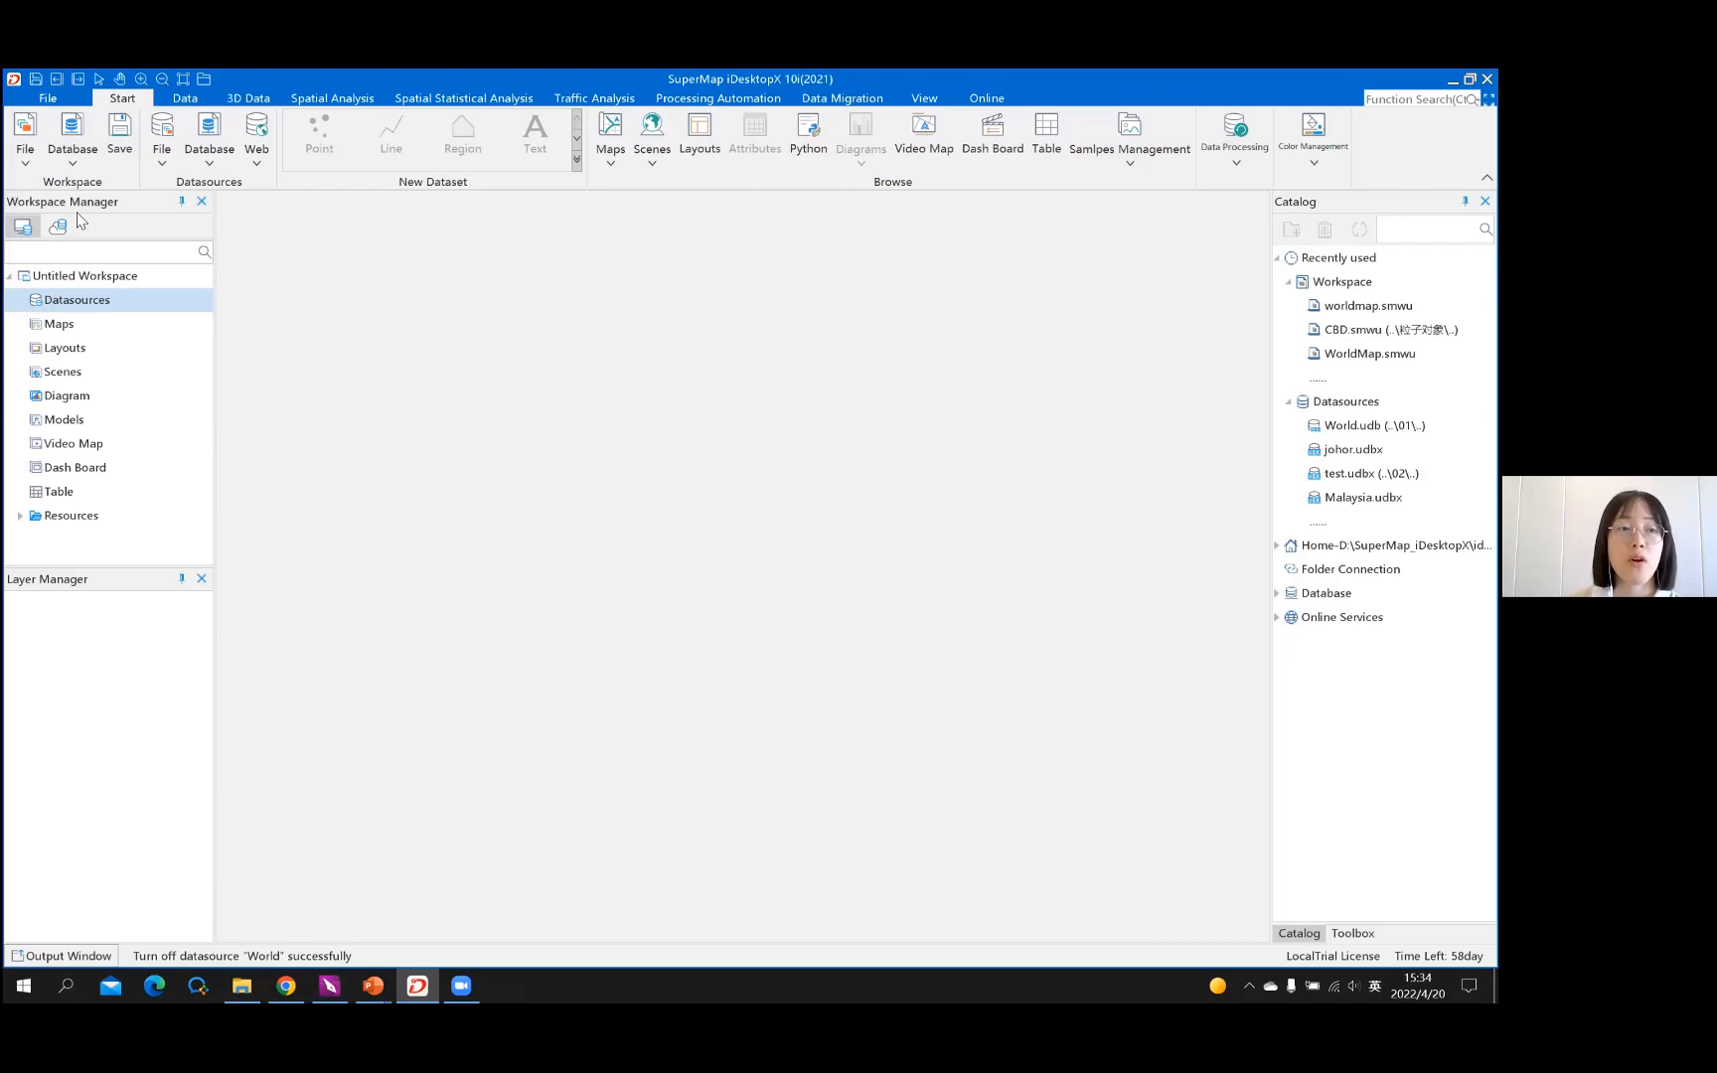
Create a new UDBX file datasource named johor in the Materials\02 folder
right_click(154, 305)
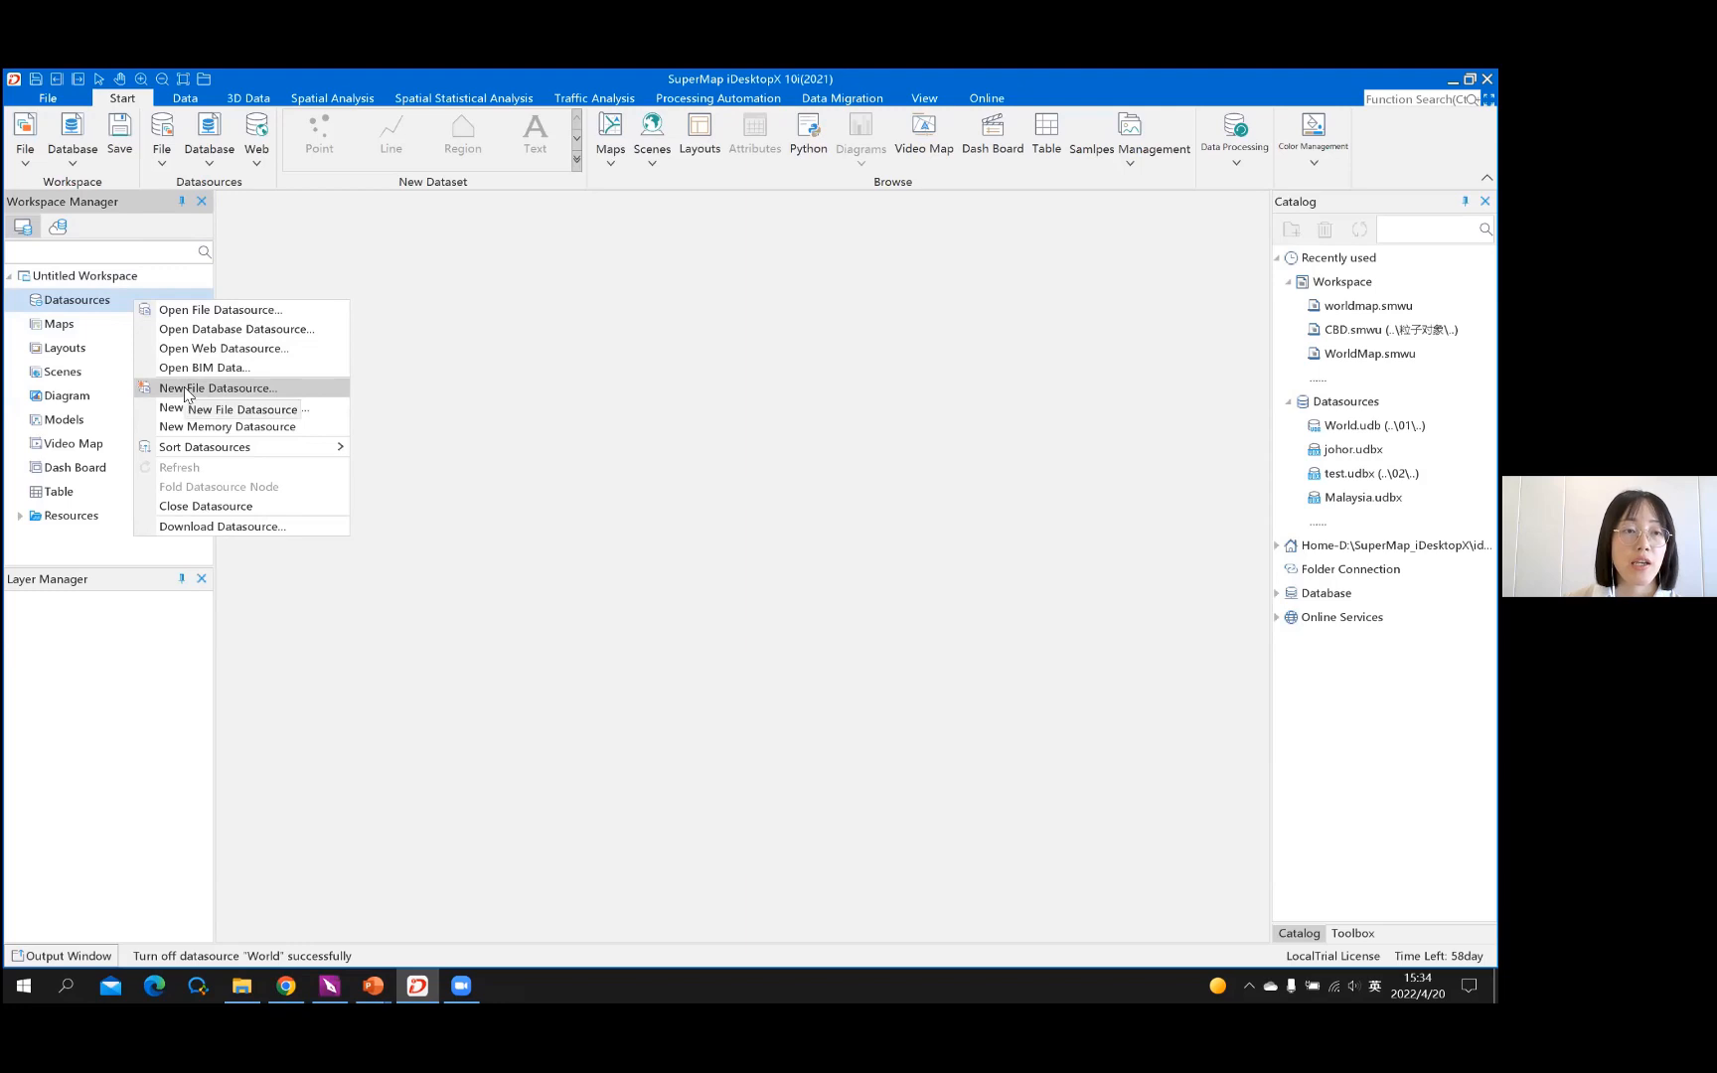
click(303, 389)
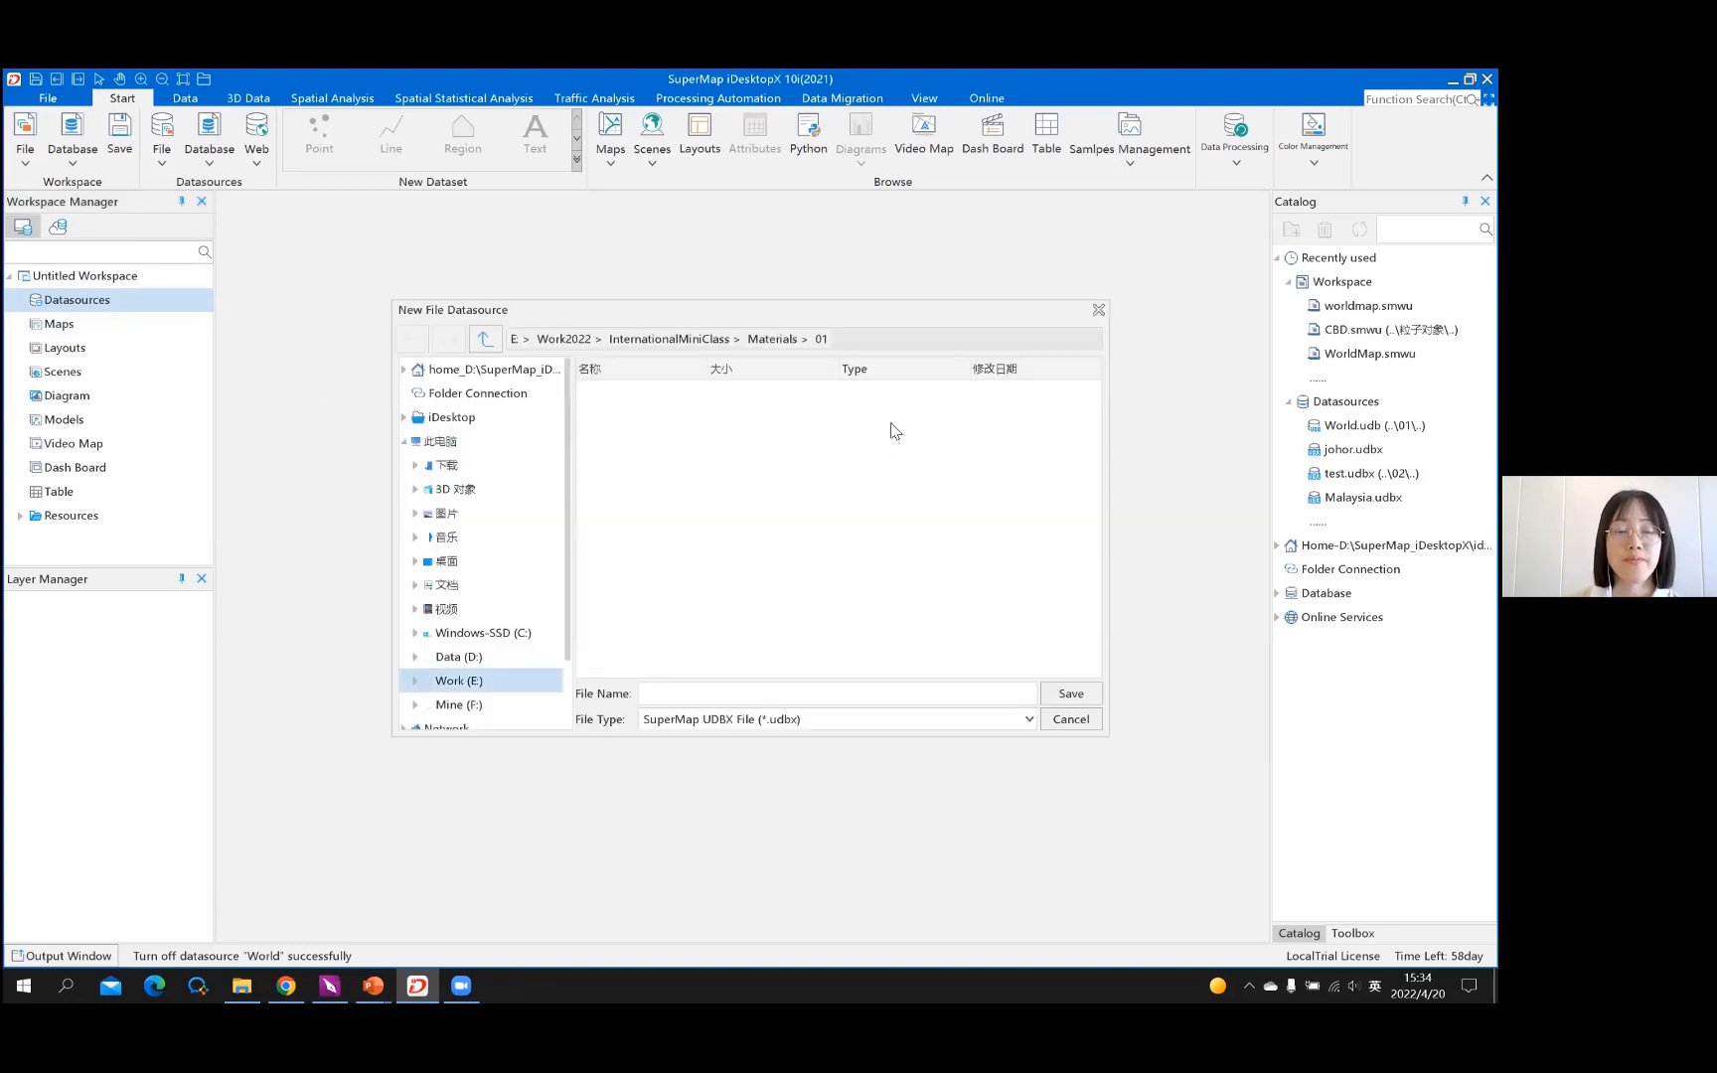
click(773, 340)
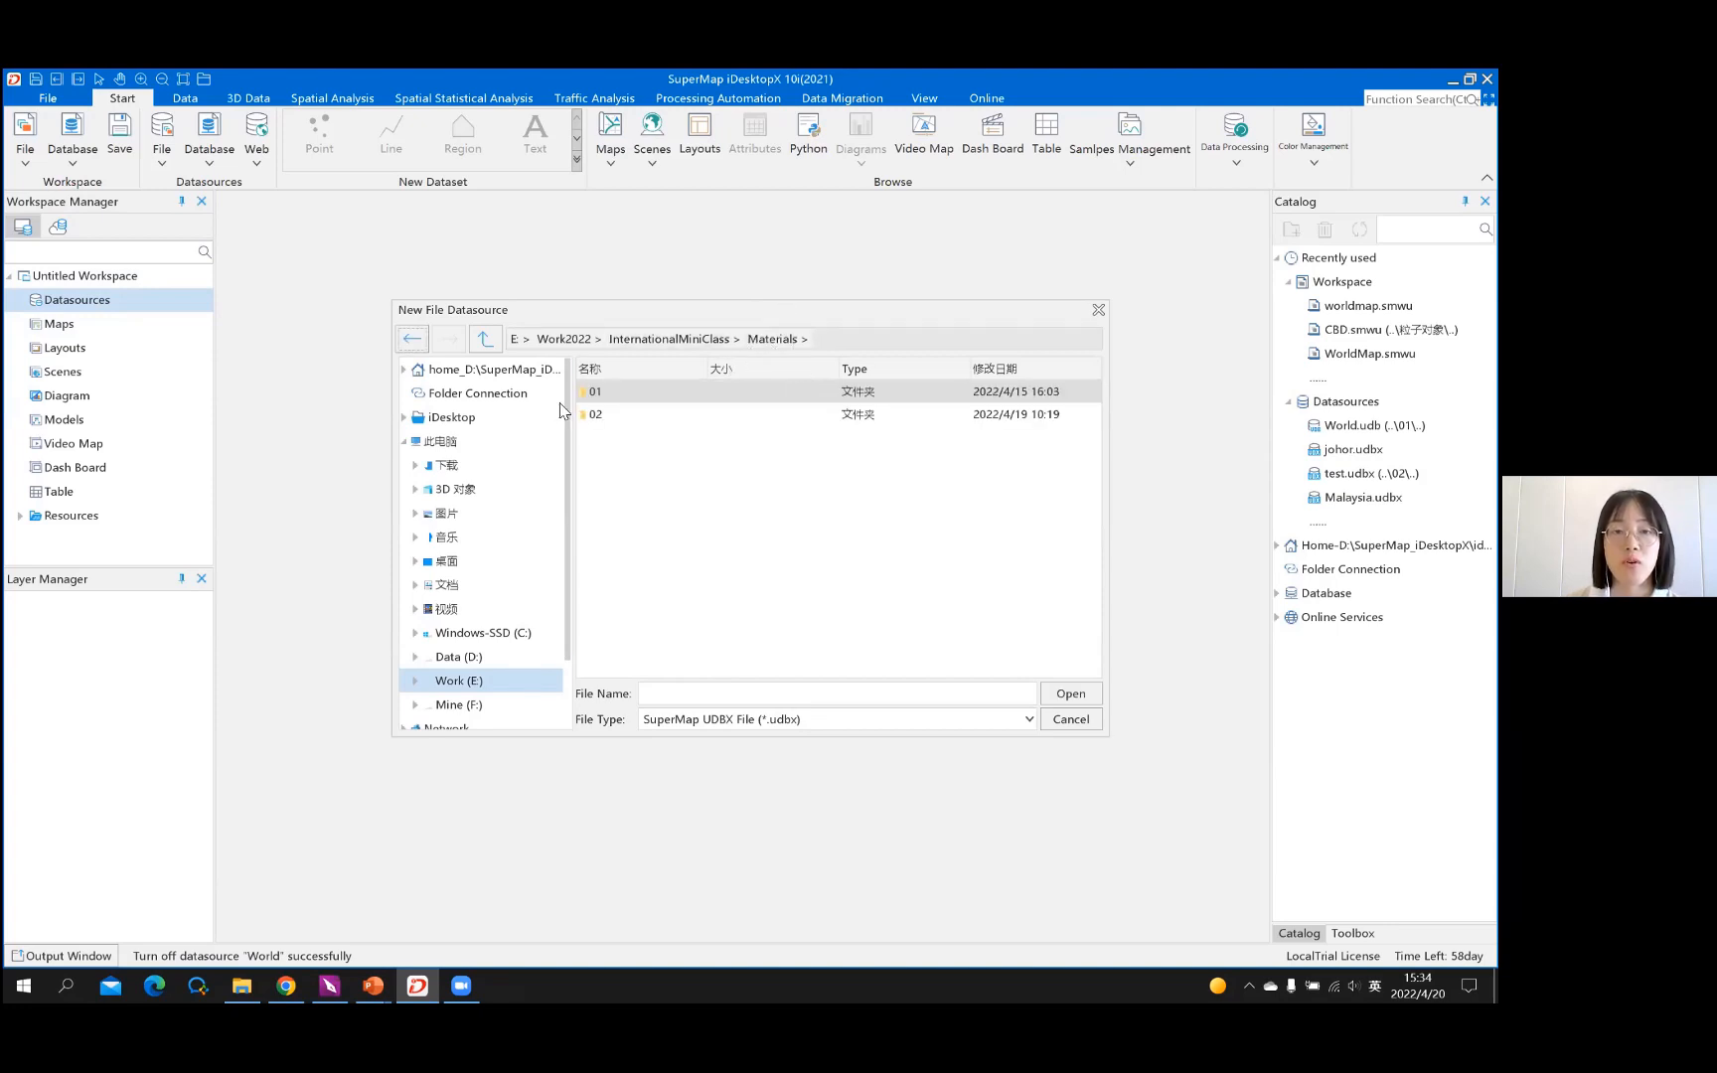
double_click(595, 414)
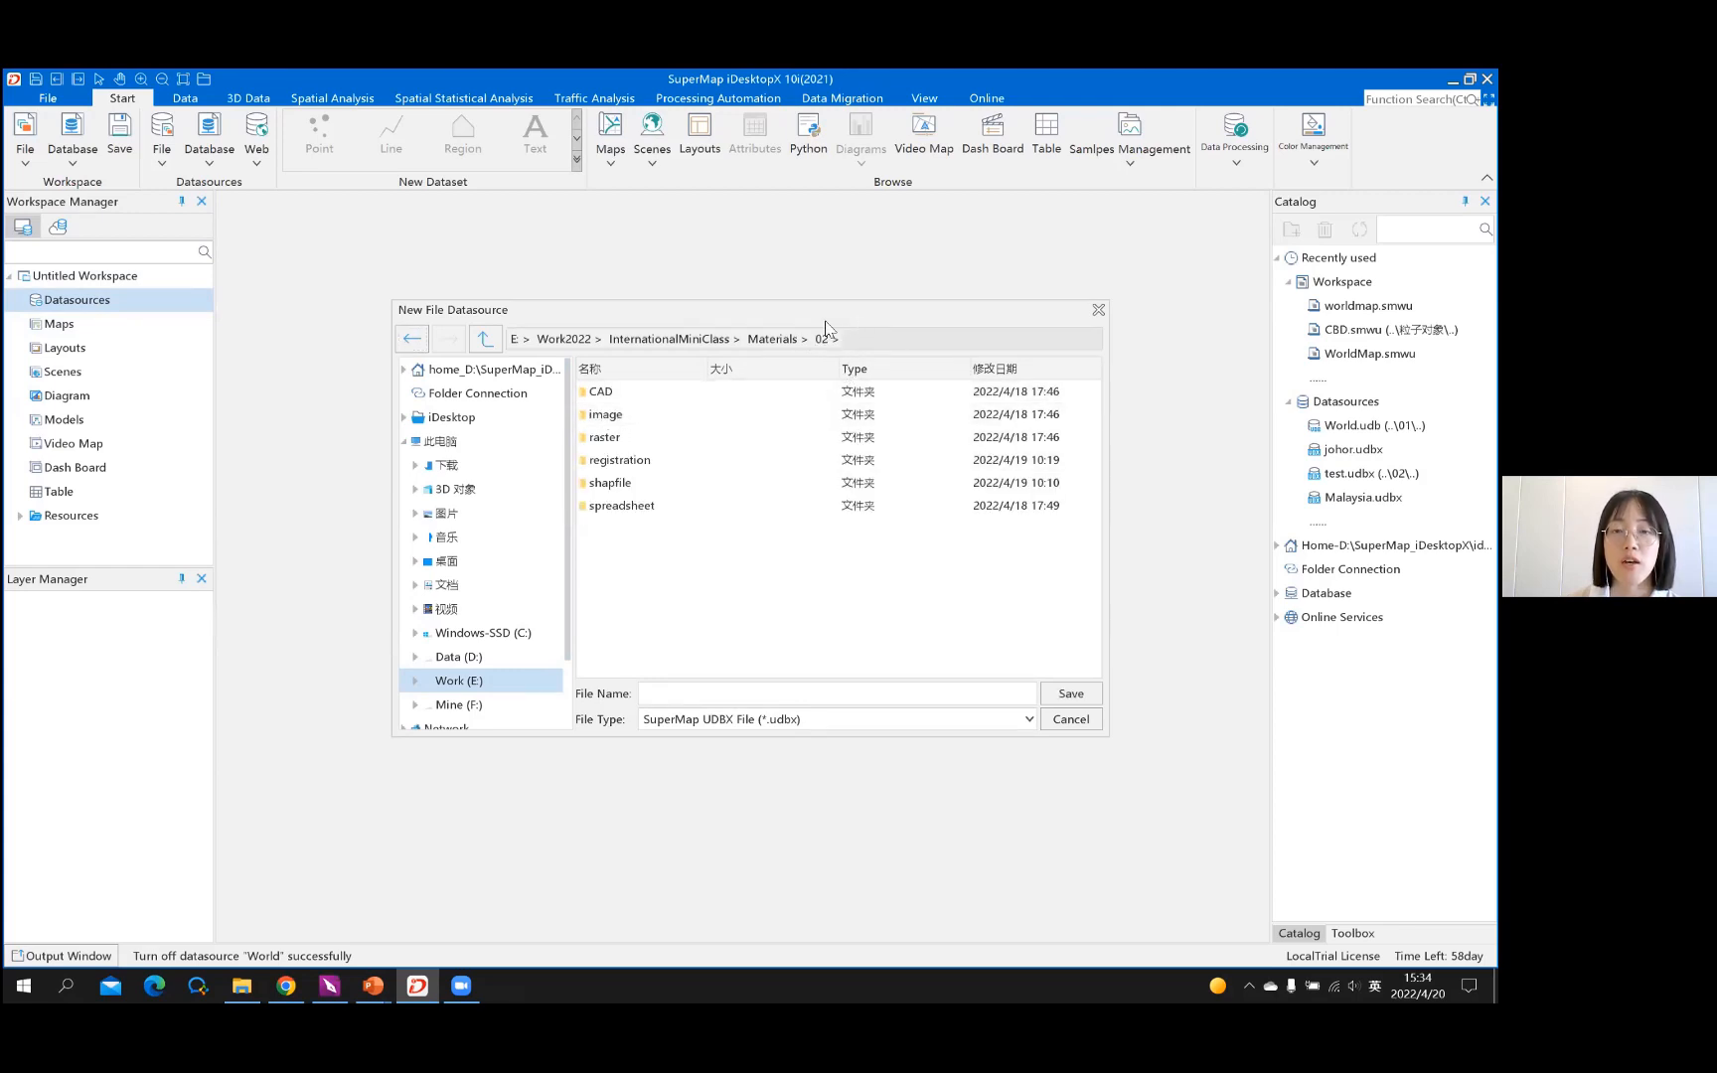
click(703, 686)
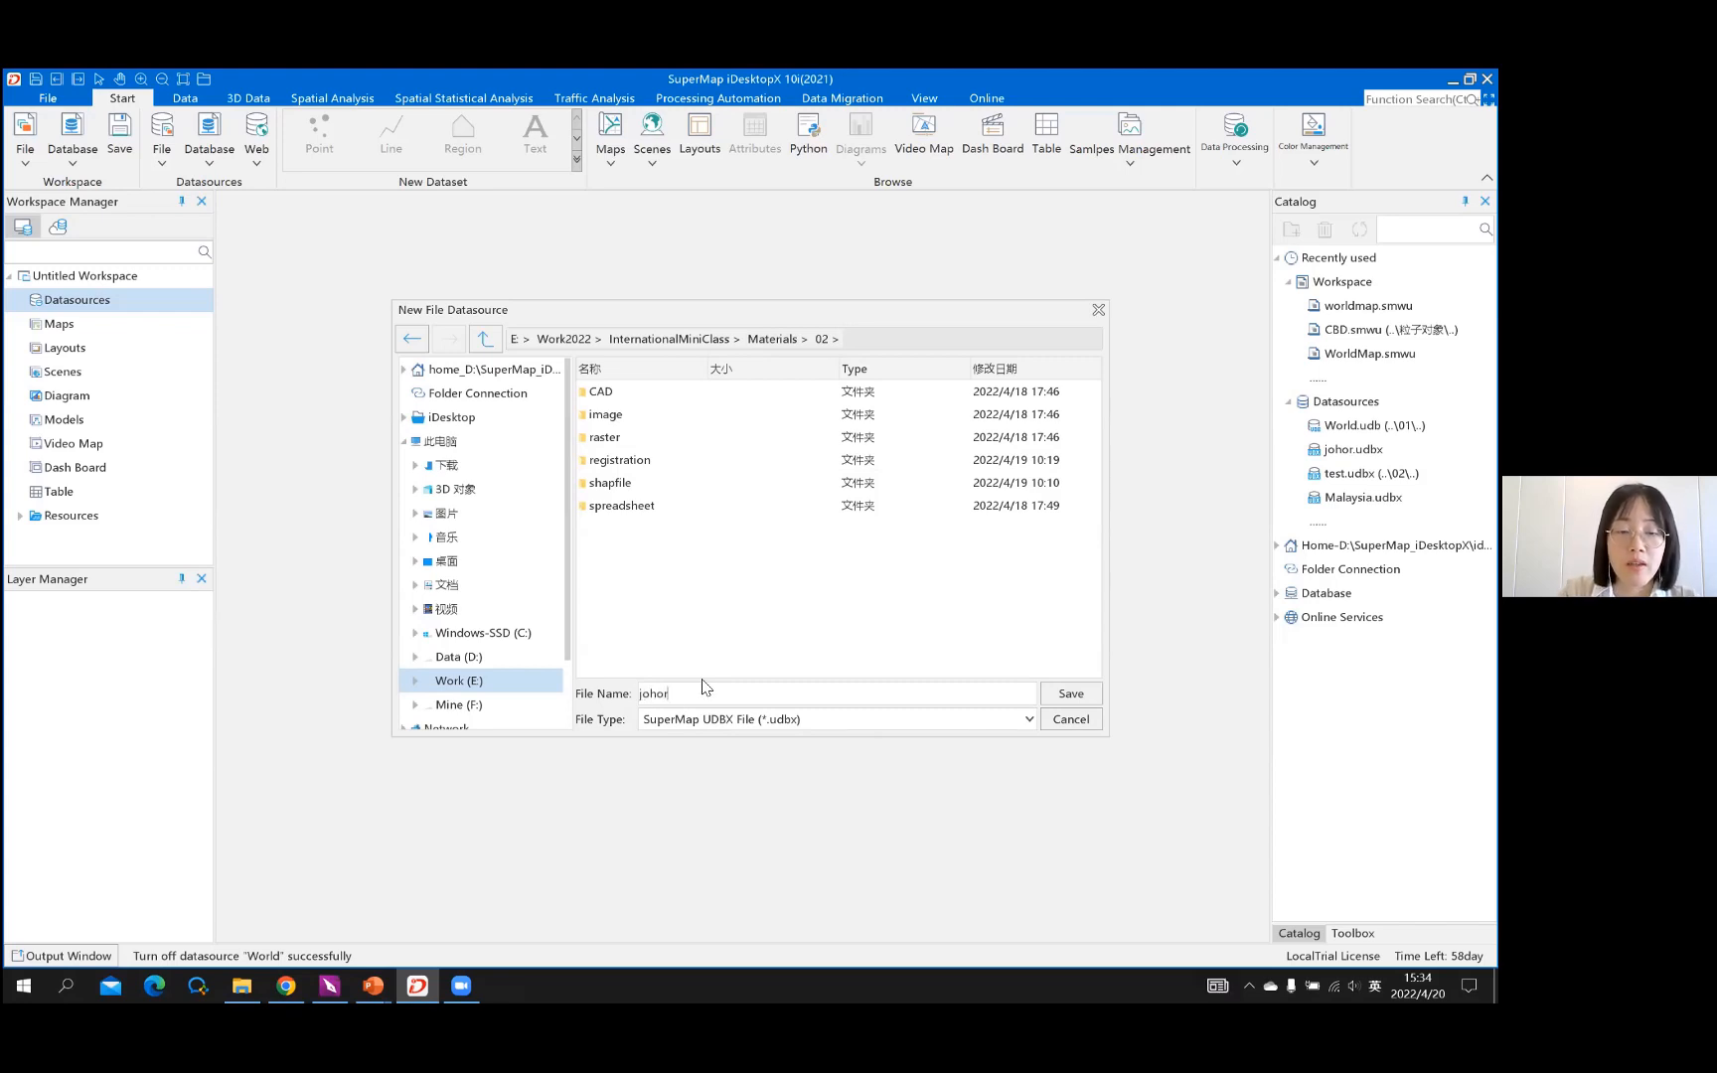
click(1055, 693)
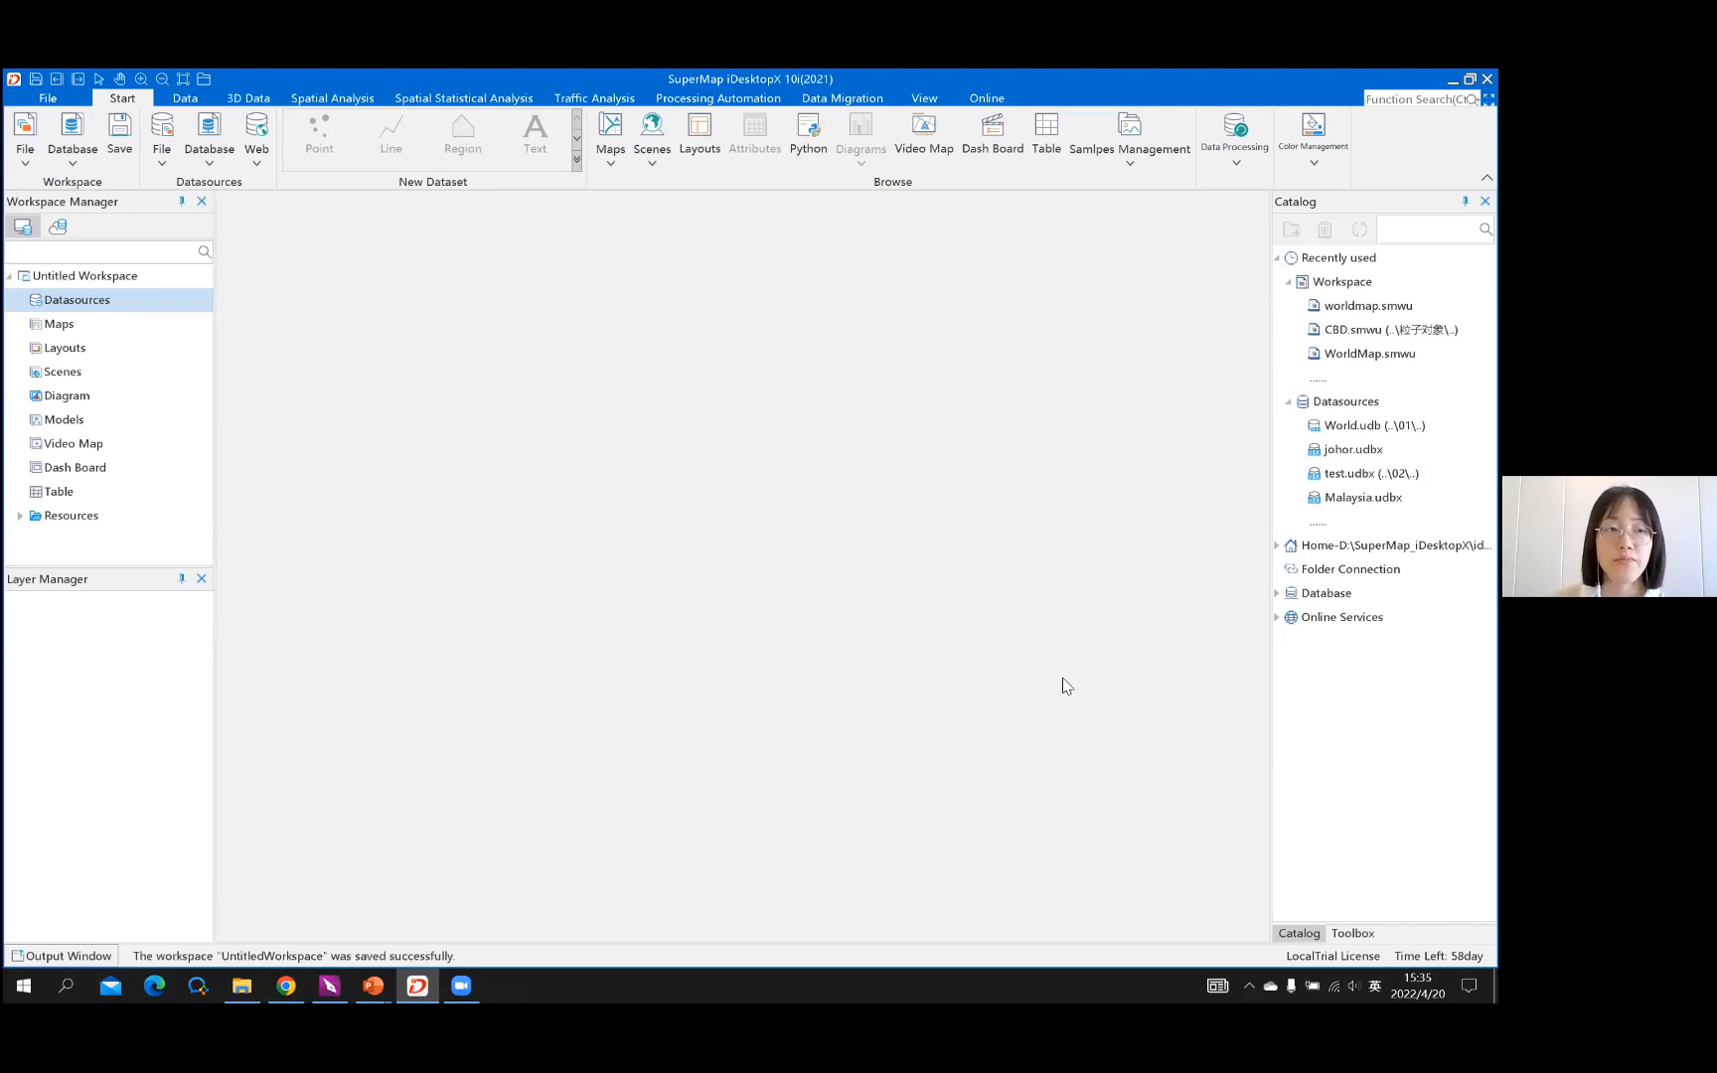
click(60, 311)
click(63, 325)
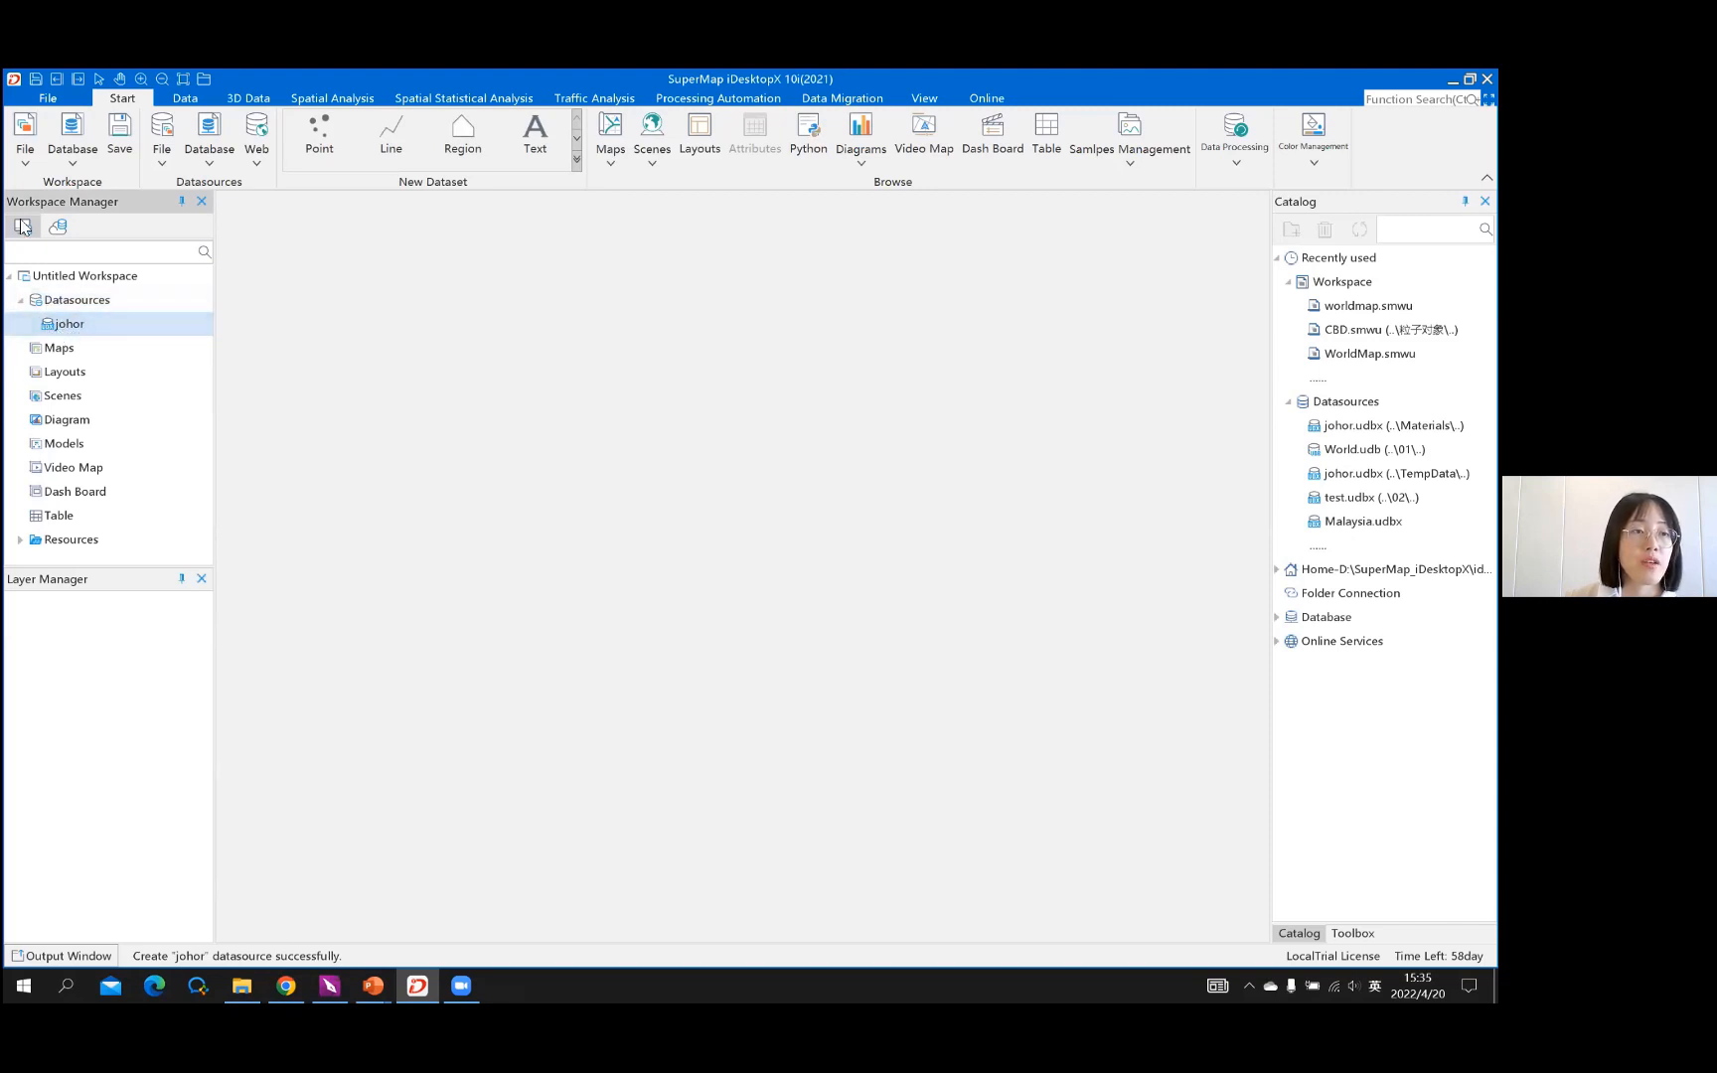
click(46, 301)
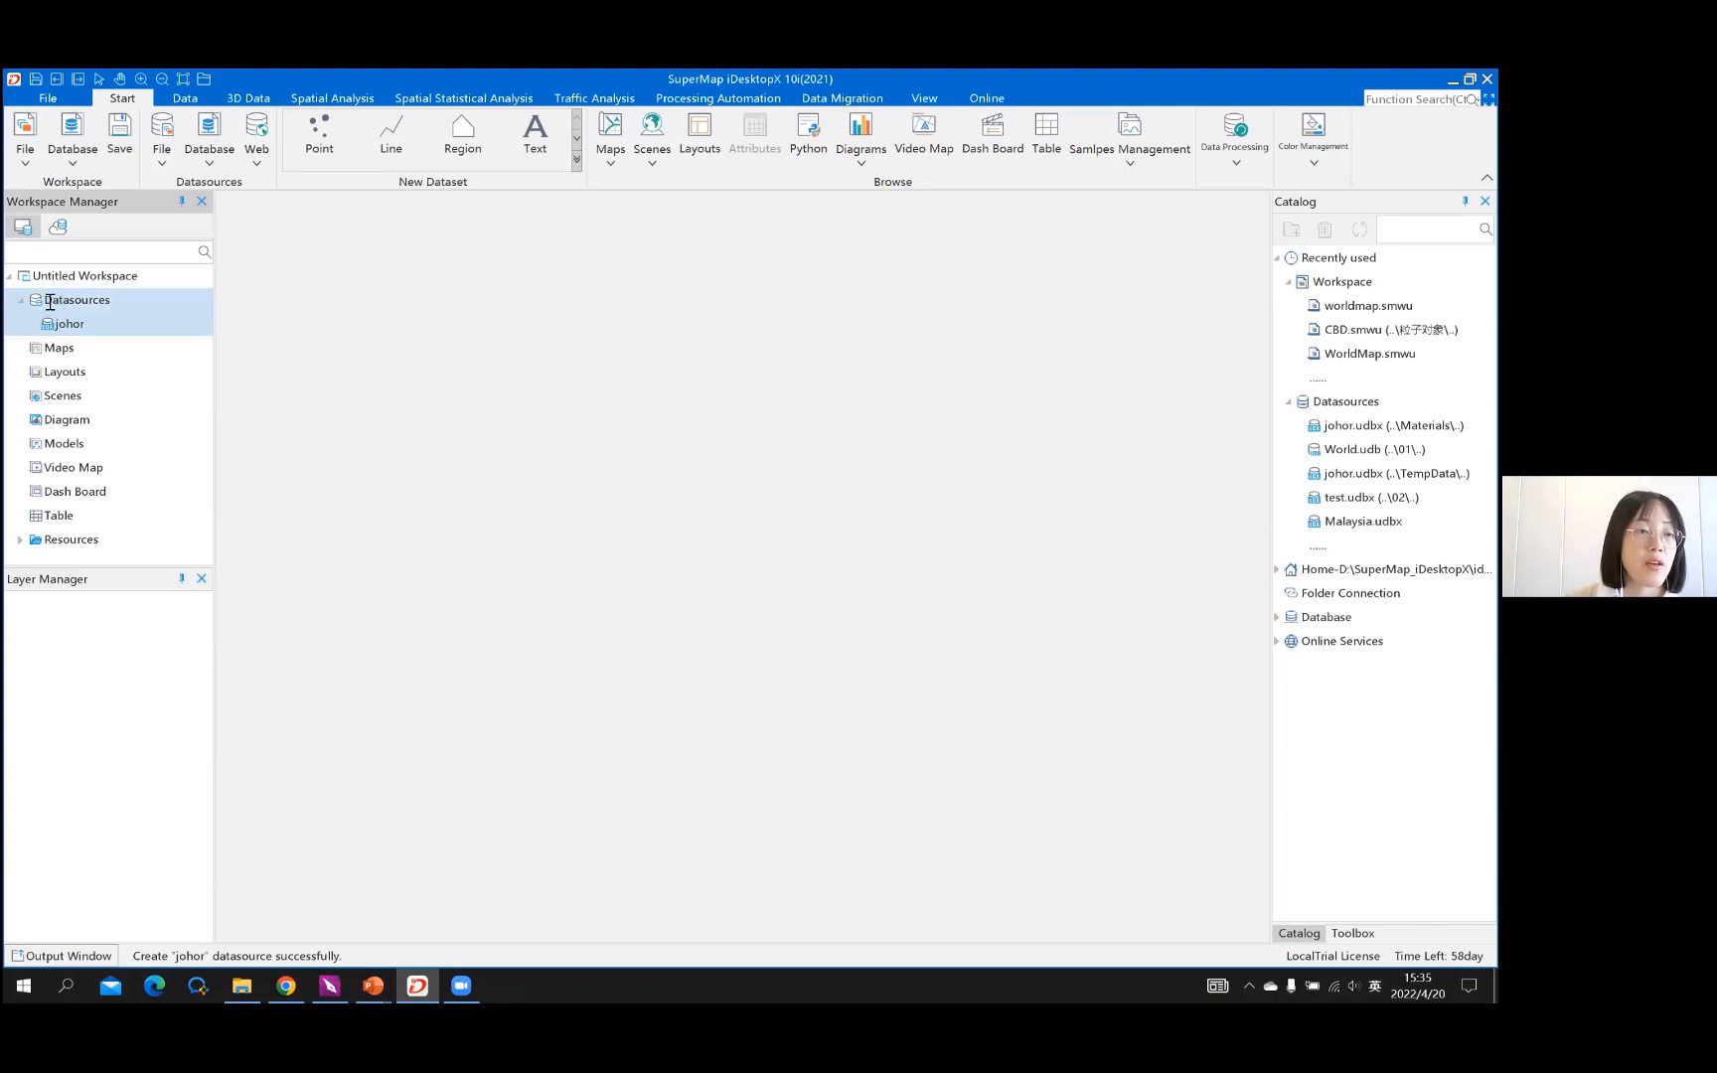
Load johor_attractions.shp, johor_mys.shp and road_johor.shp from the shapfile folder into an ArcGIS data import for the johor datasource
click(79, 326)
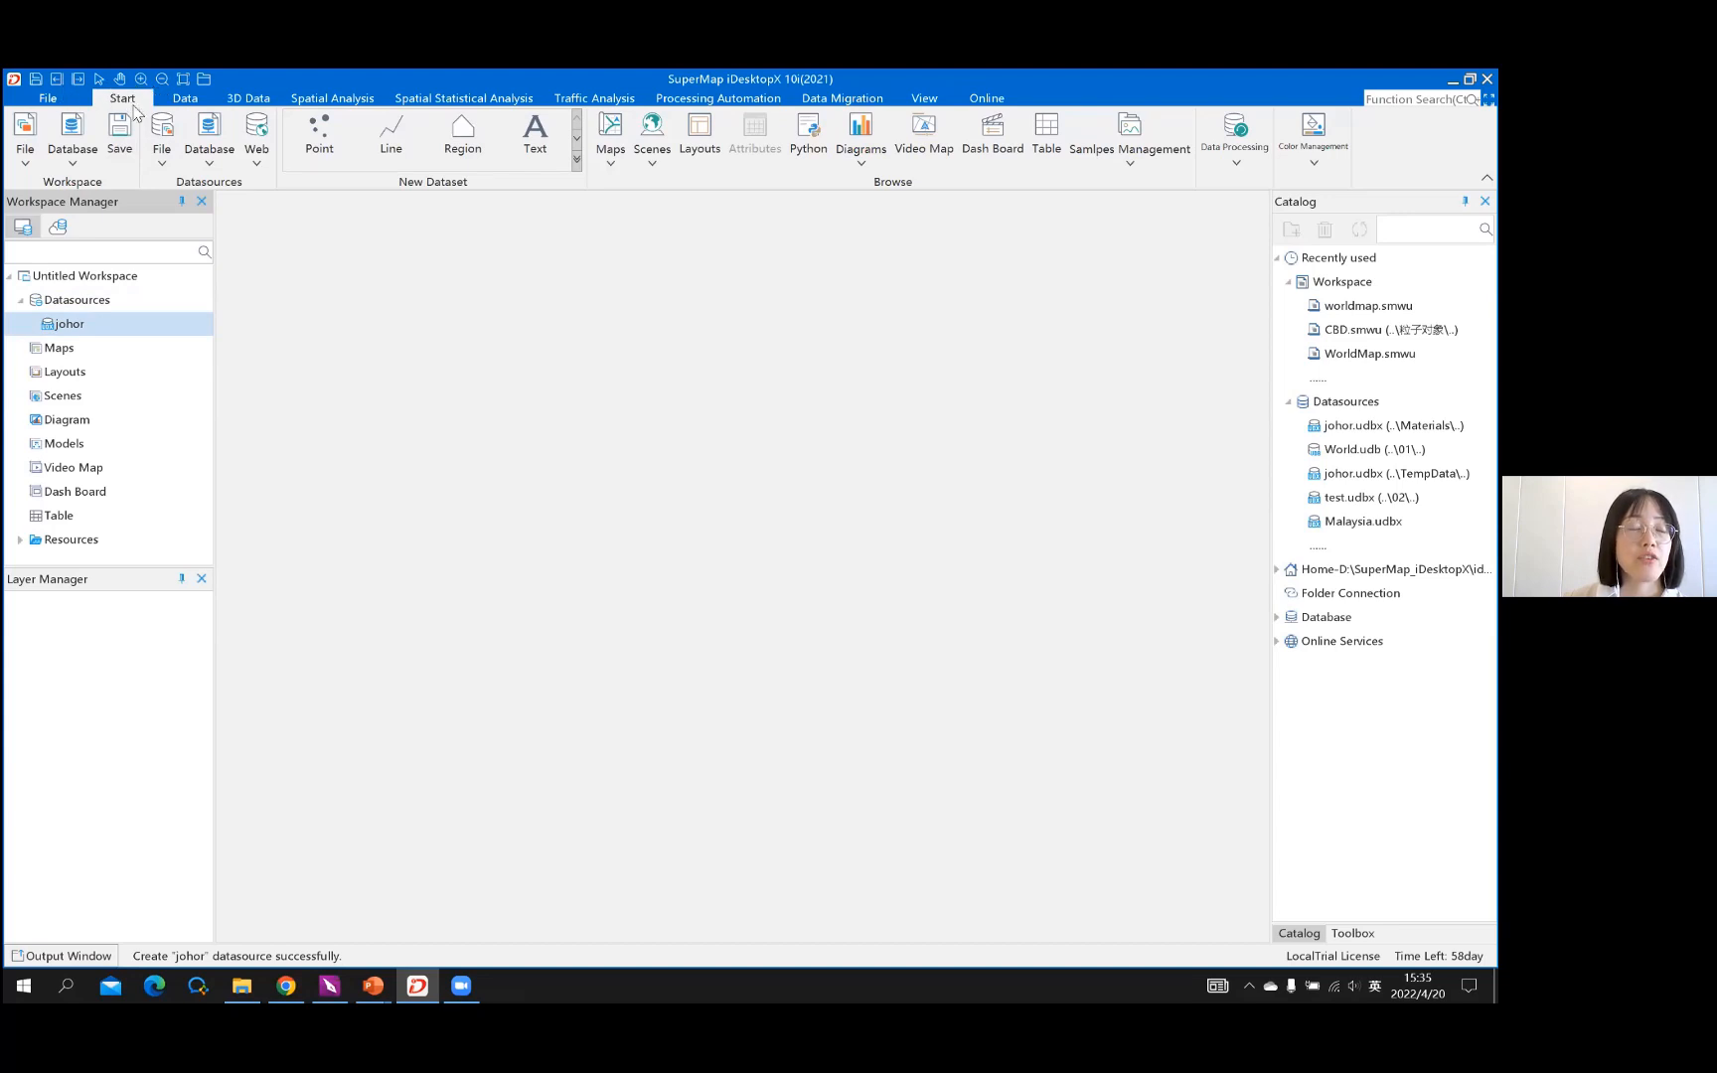
click(1237, 167)
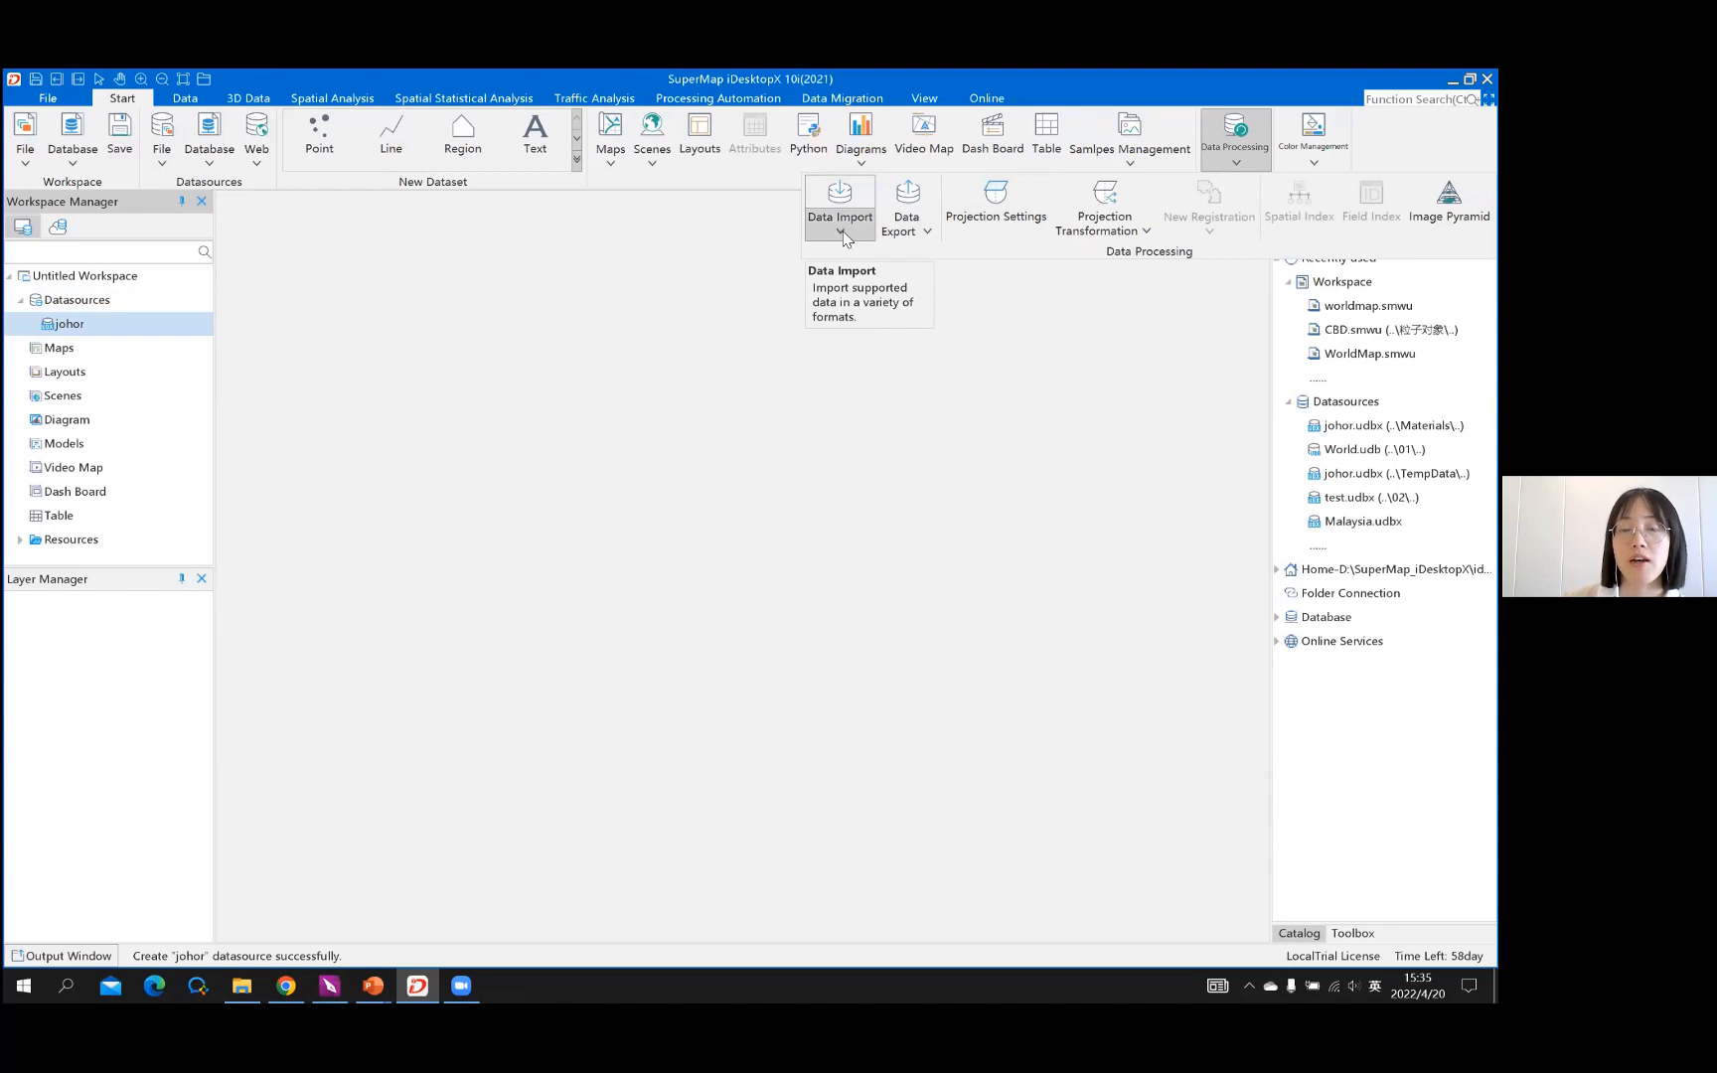
click(841, 232)
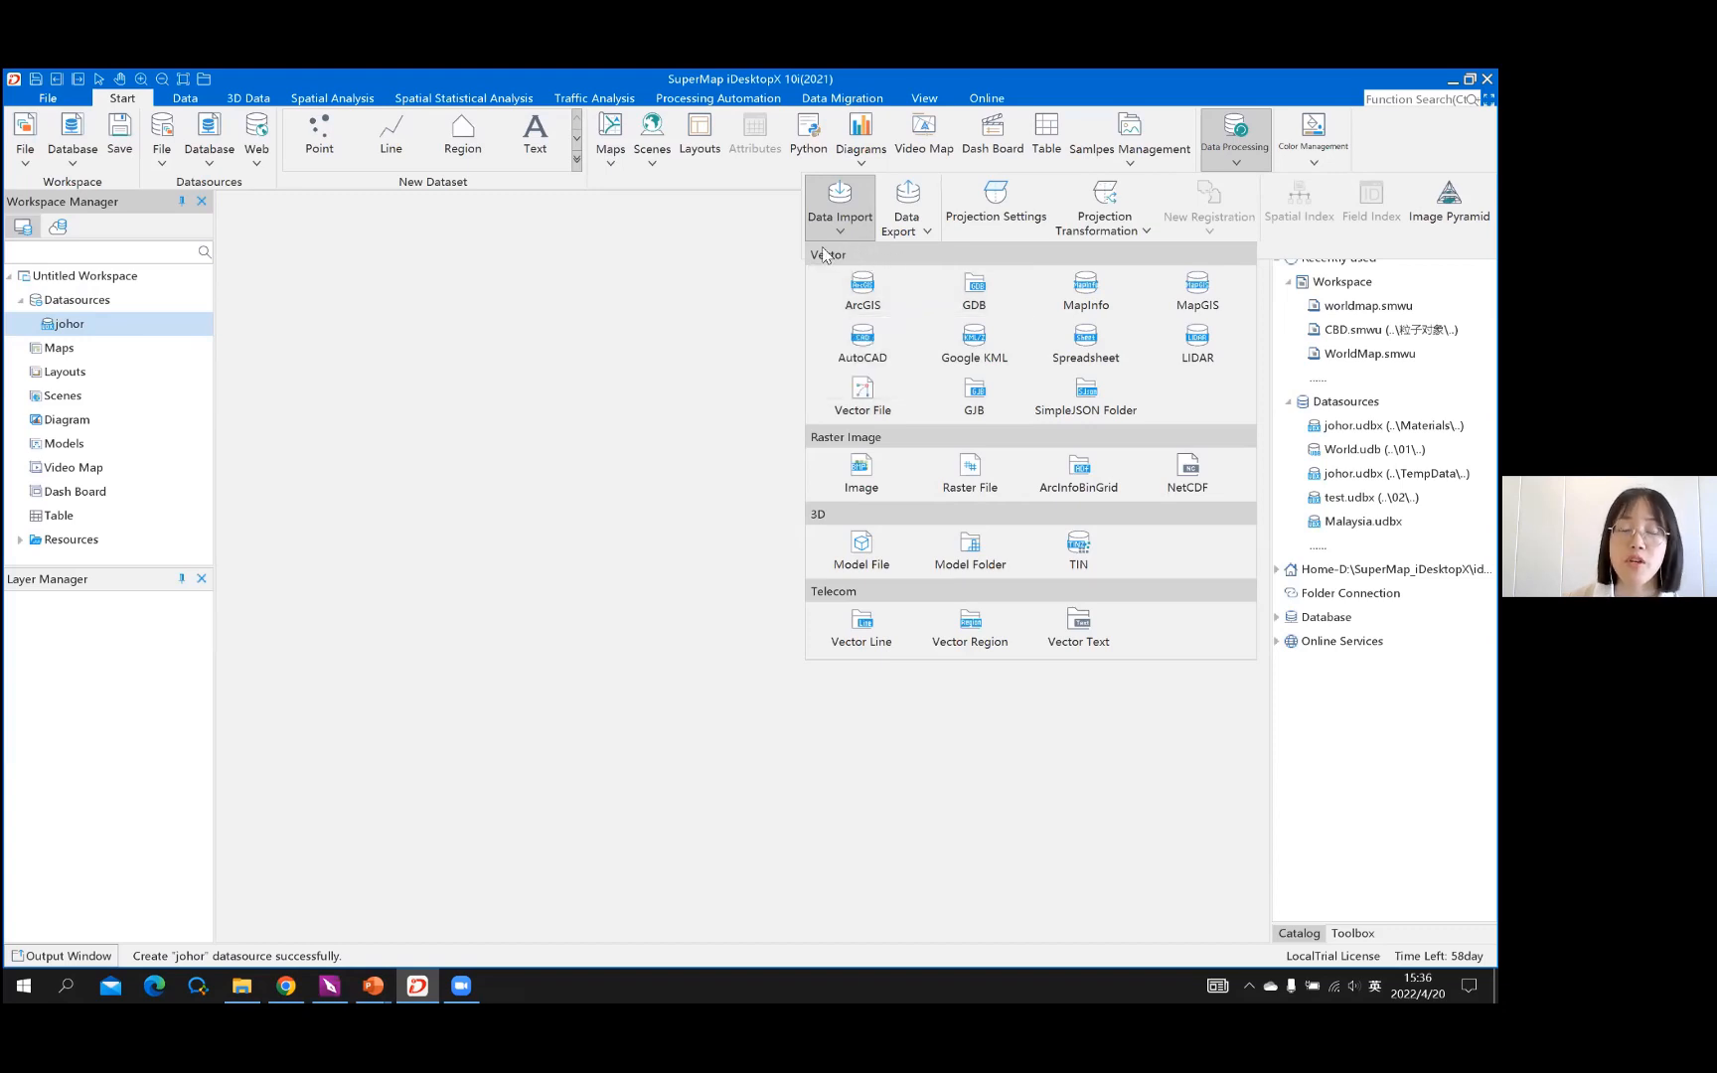
click(890, 295)
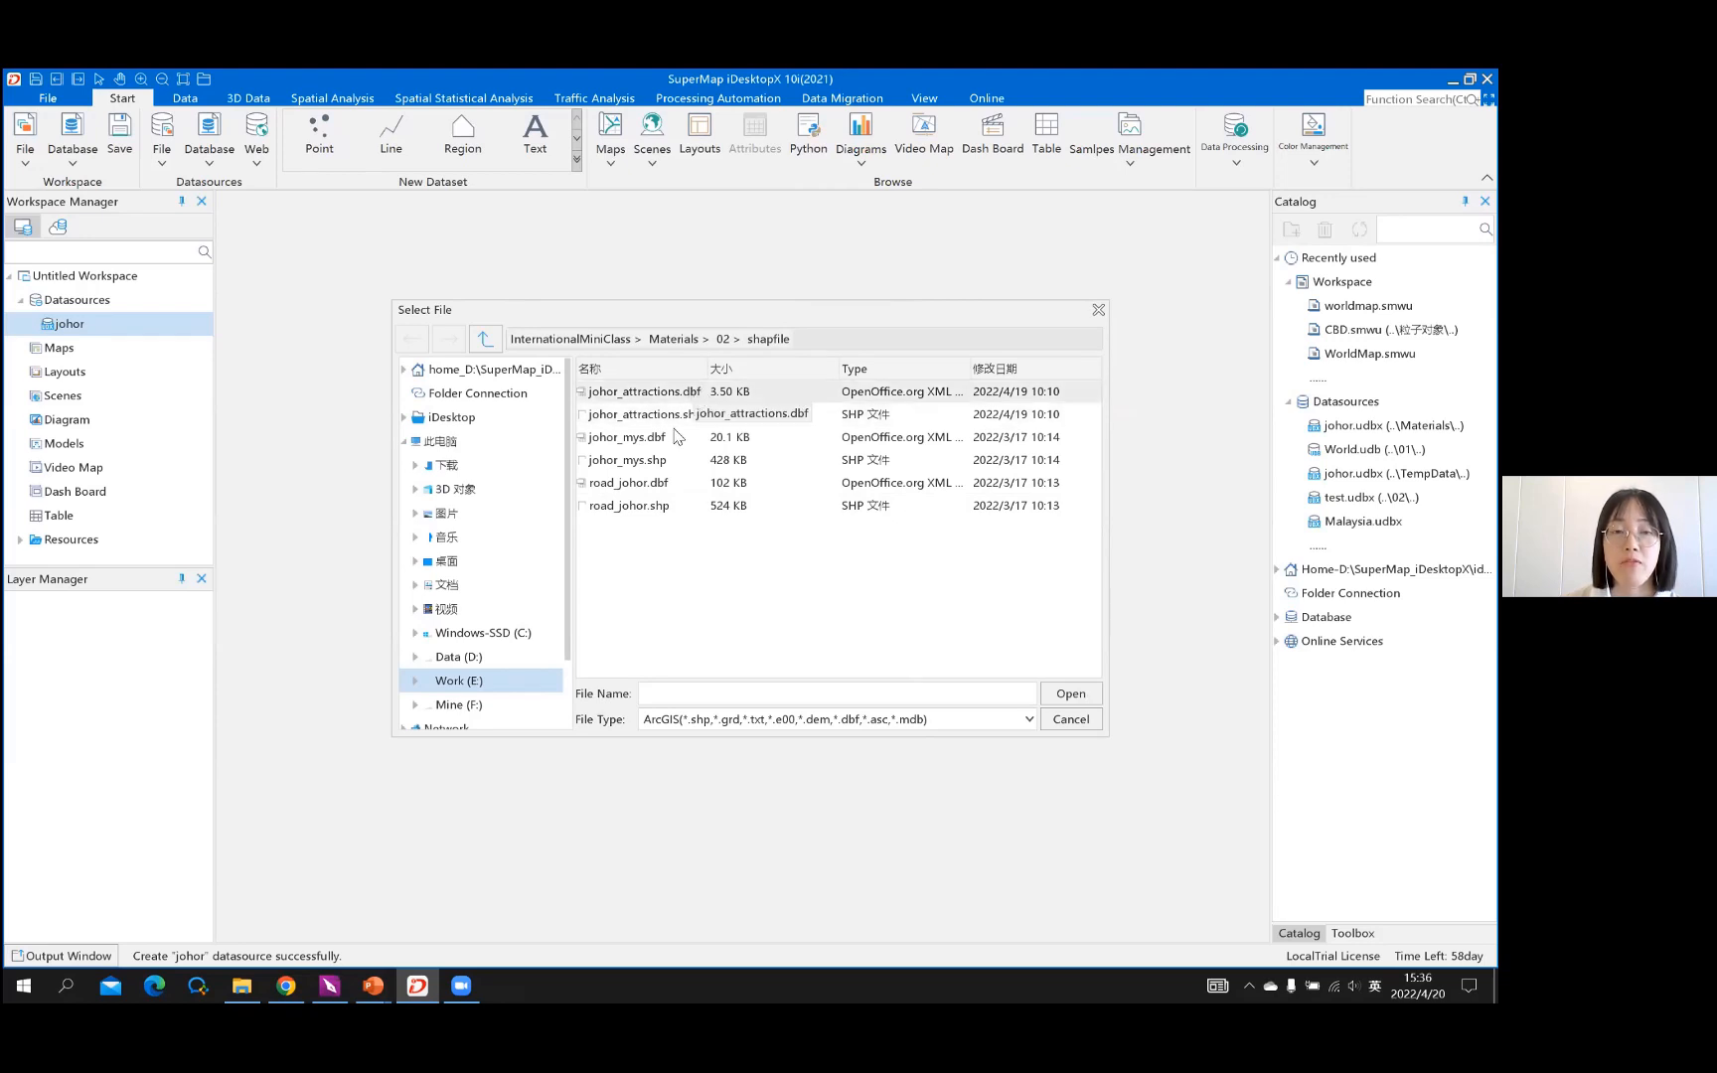
click(693, 393)
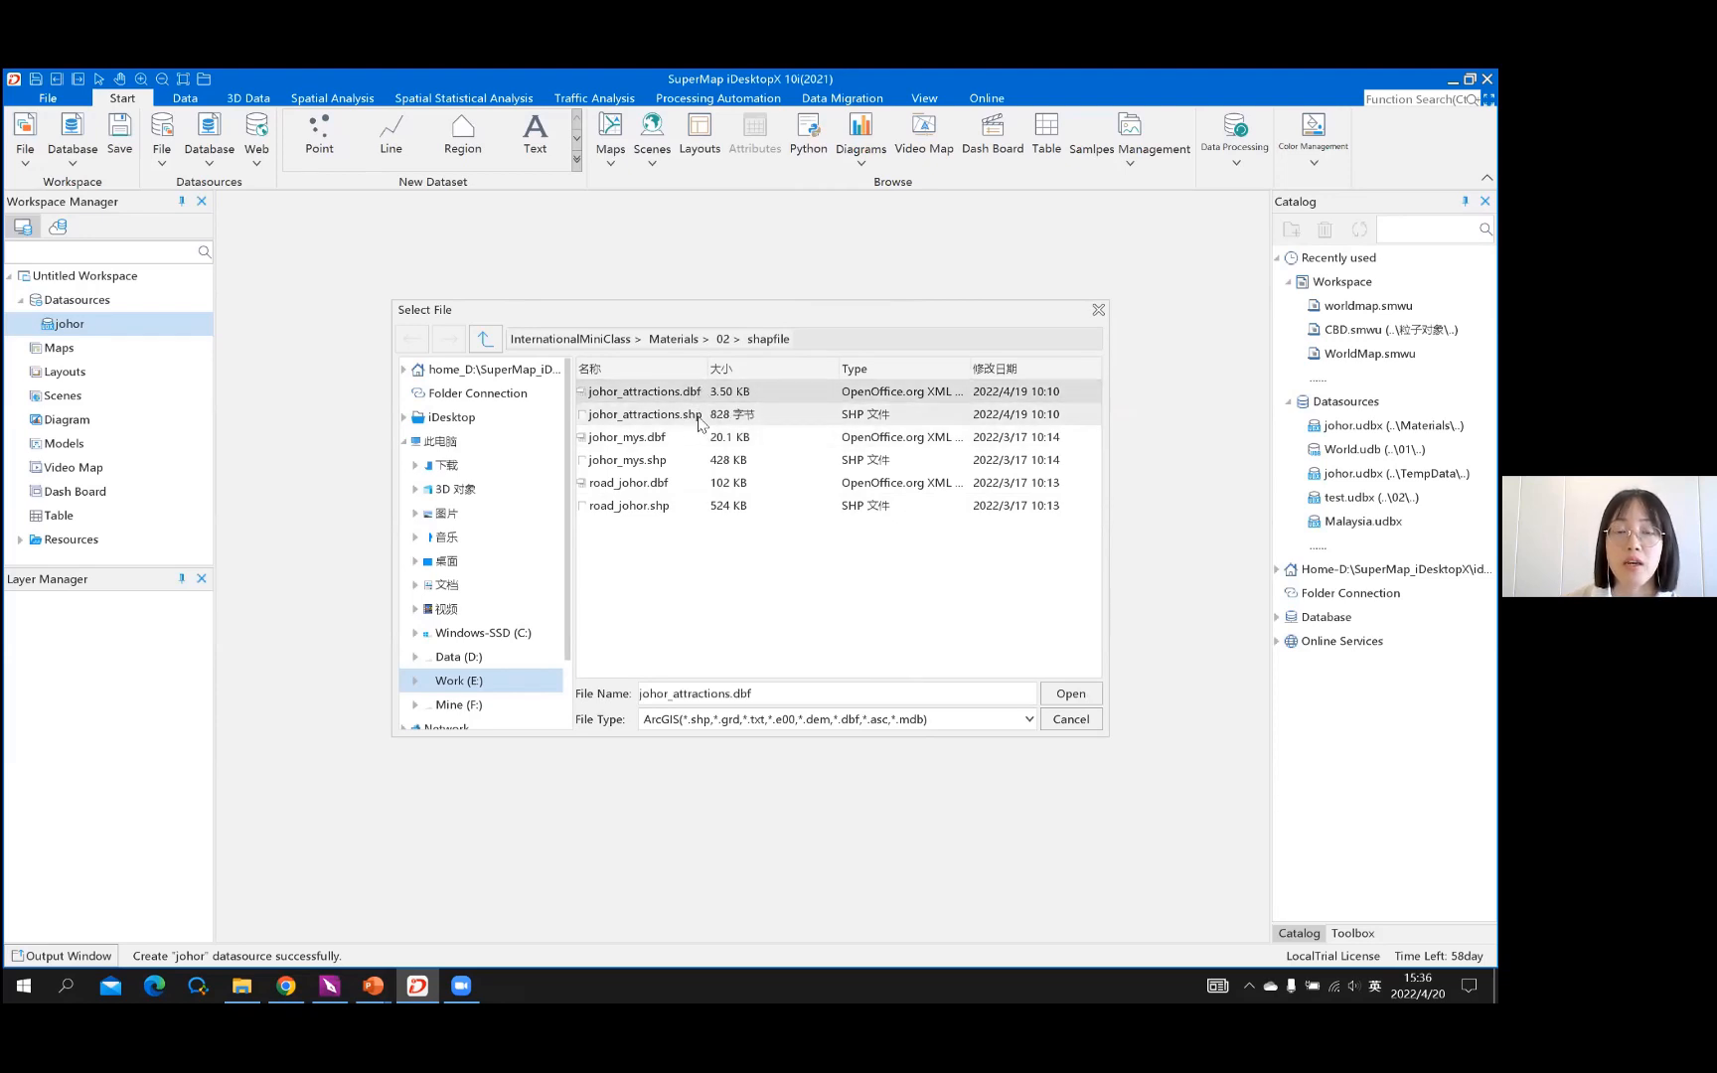
click(699, 417)
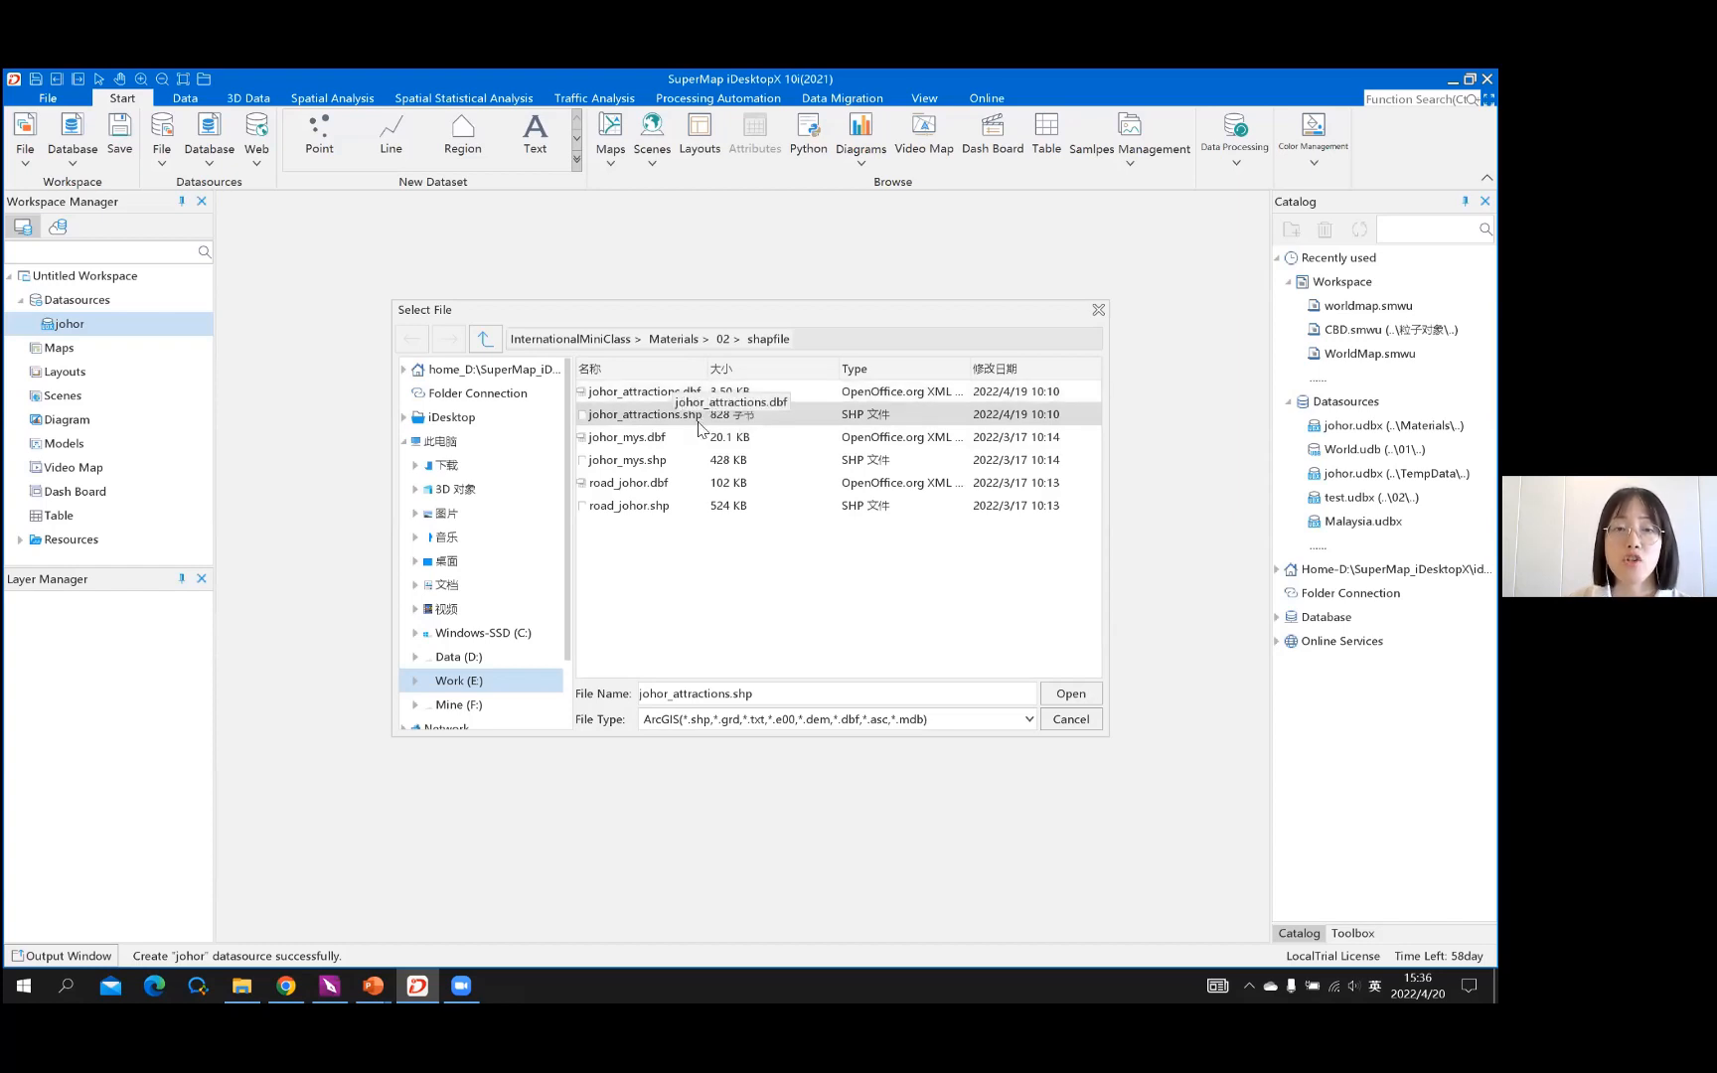
click(657, 391)
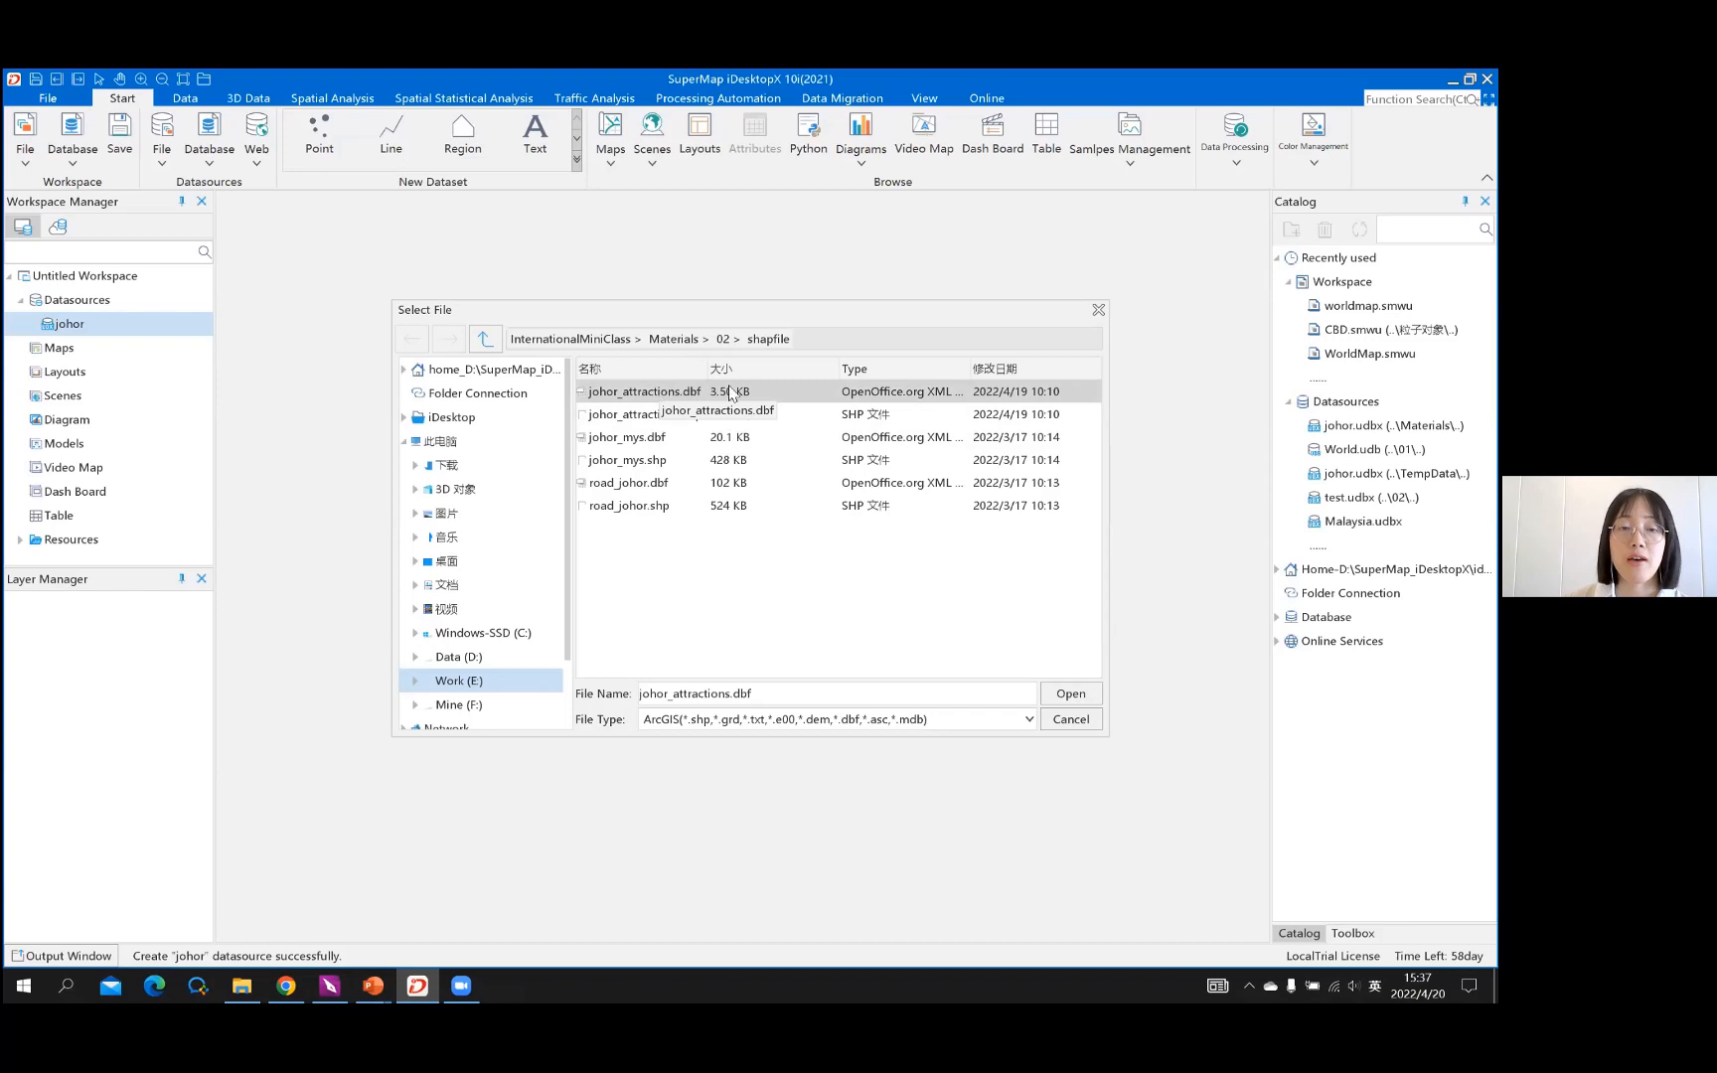
click(673, 419)
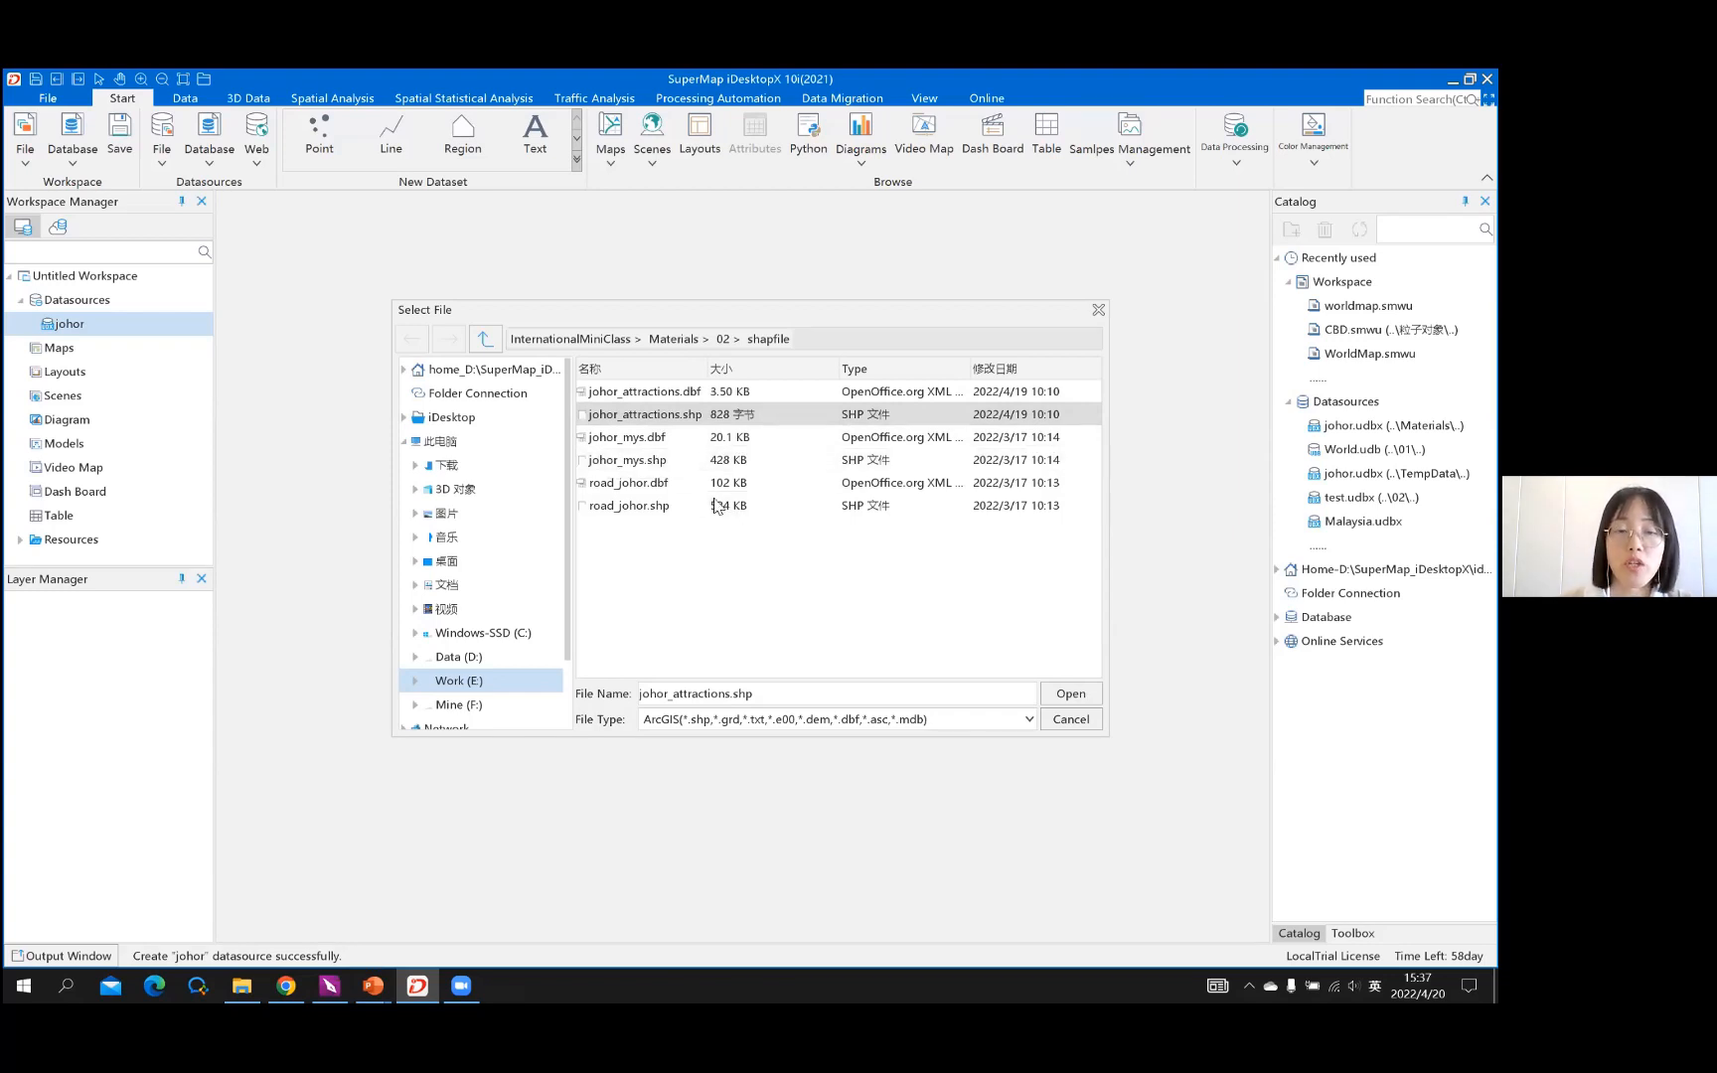
ctrl+click(627, 455)
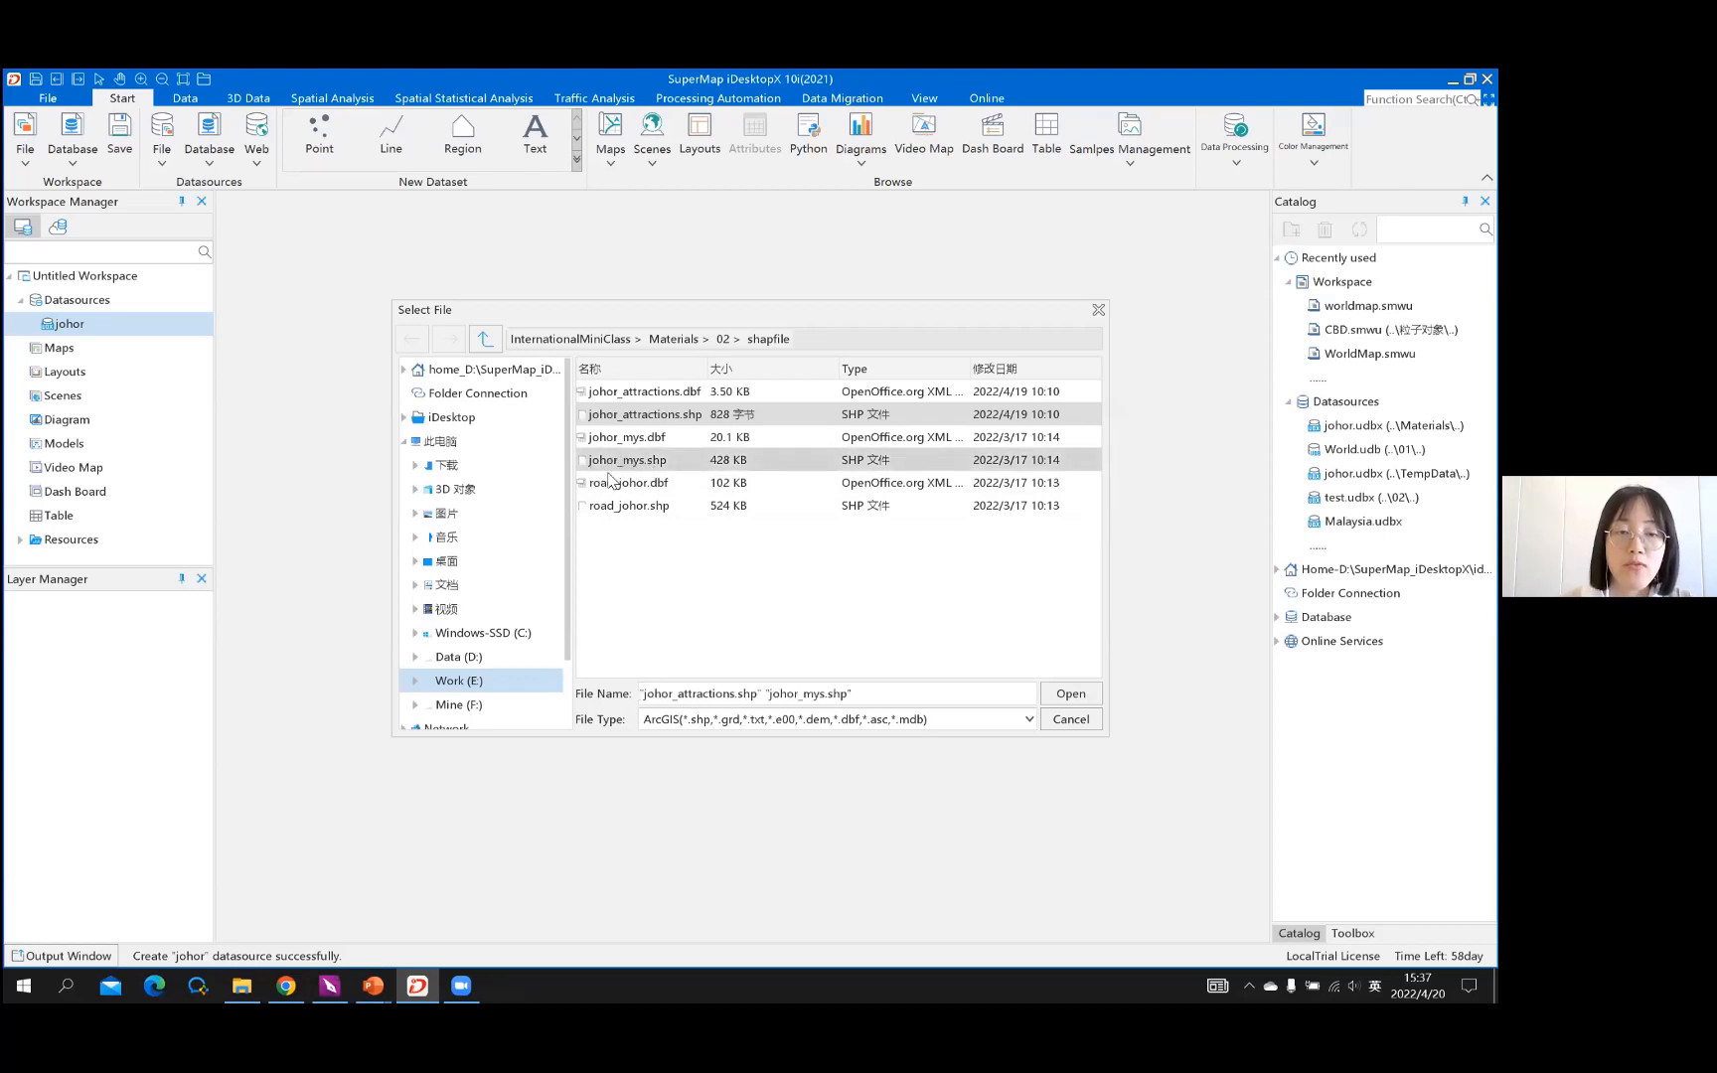
ctrl+click(600, 513)
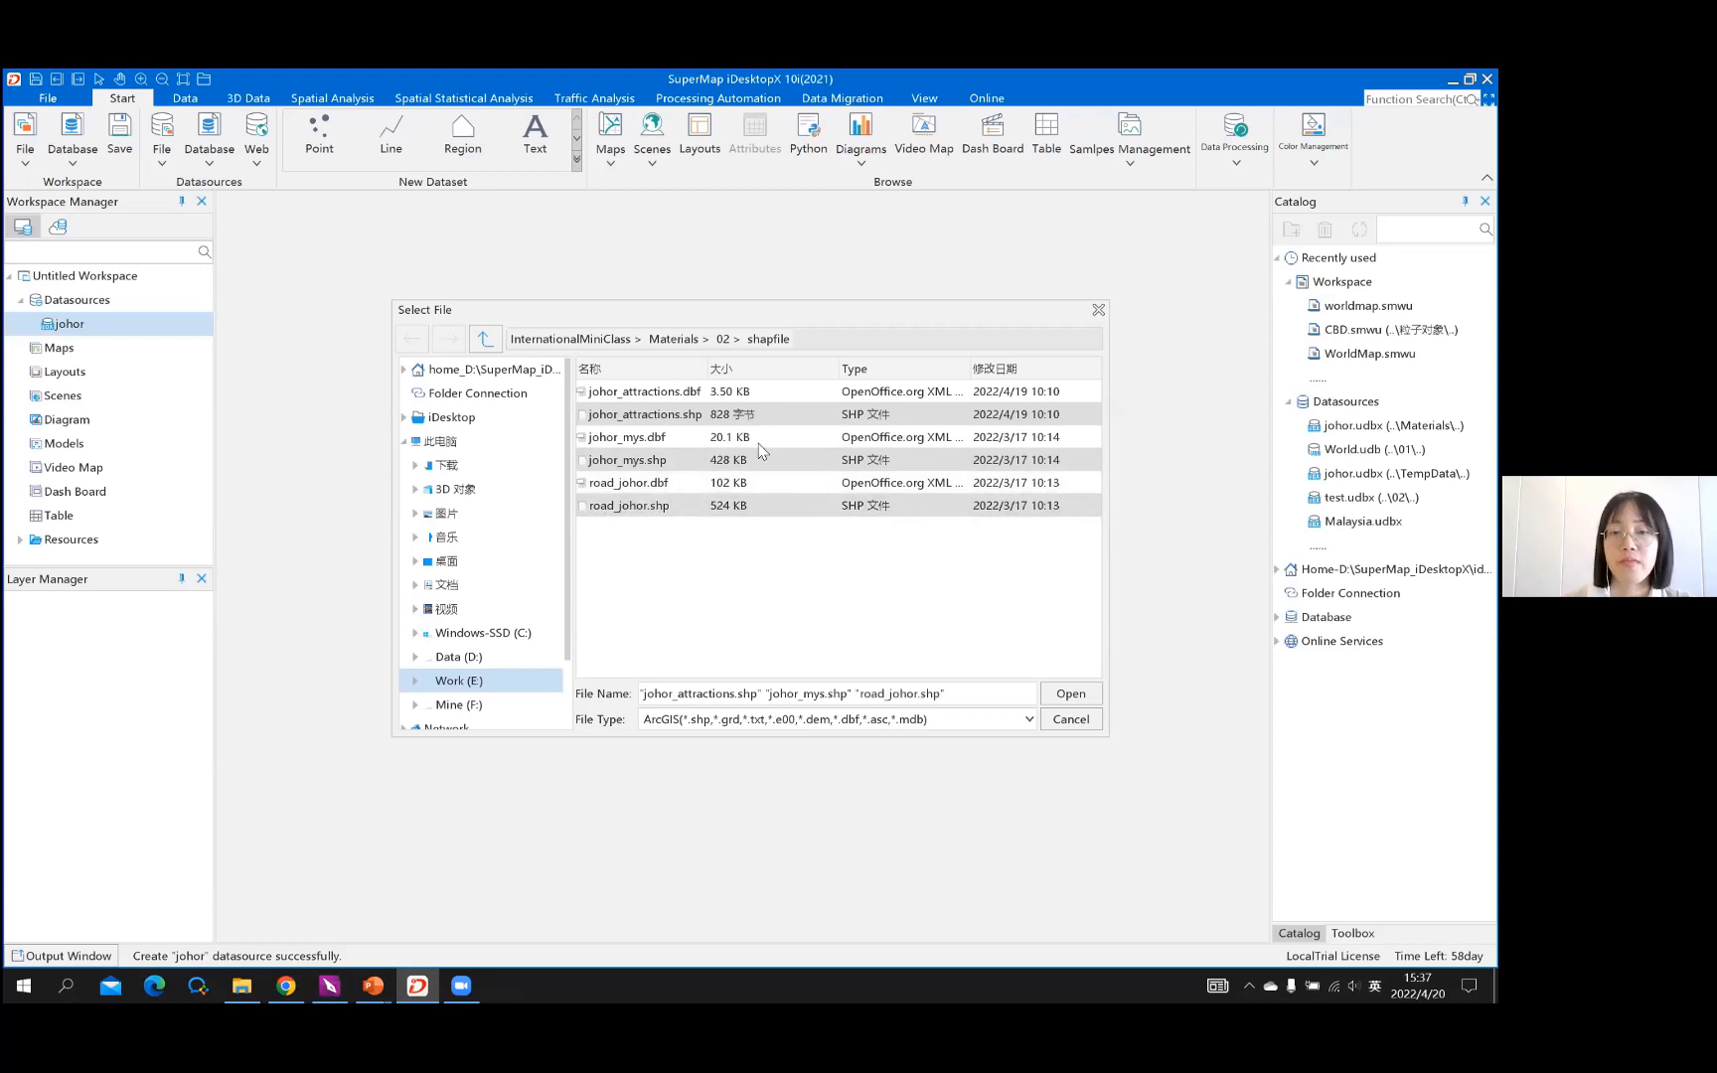
click(1071, 695)
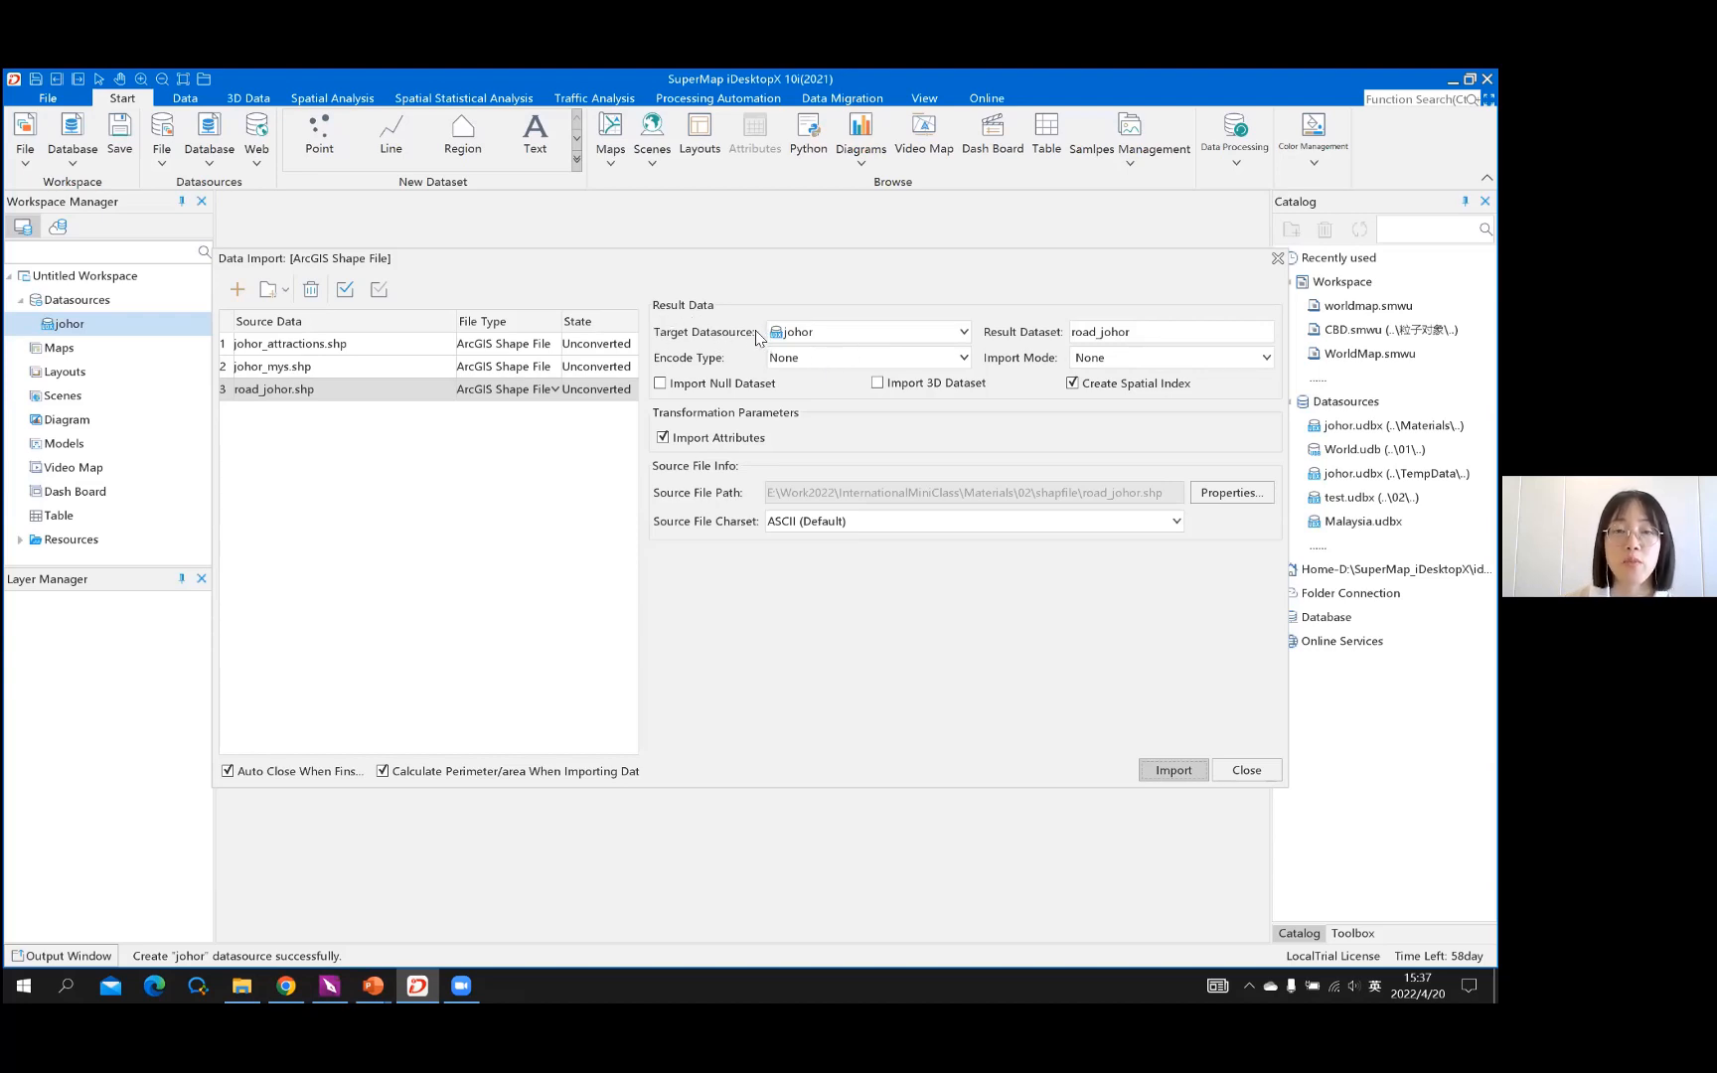
Keep johor as the target datasource for road_johor.shp and name its result dataset roads
click(899, 334)
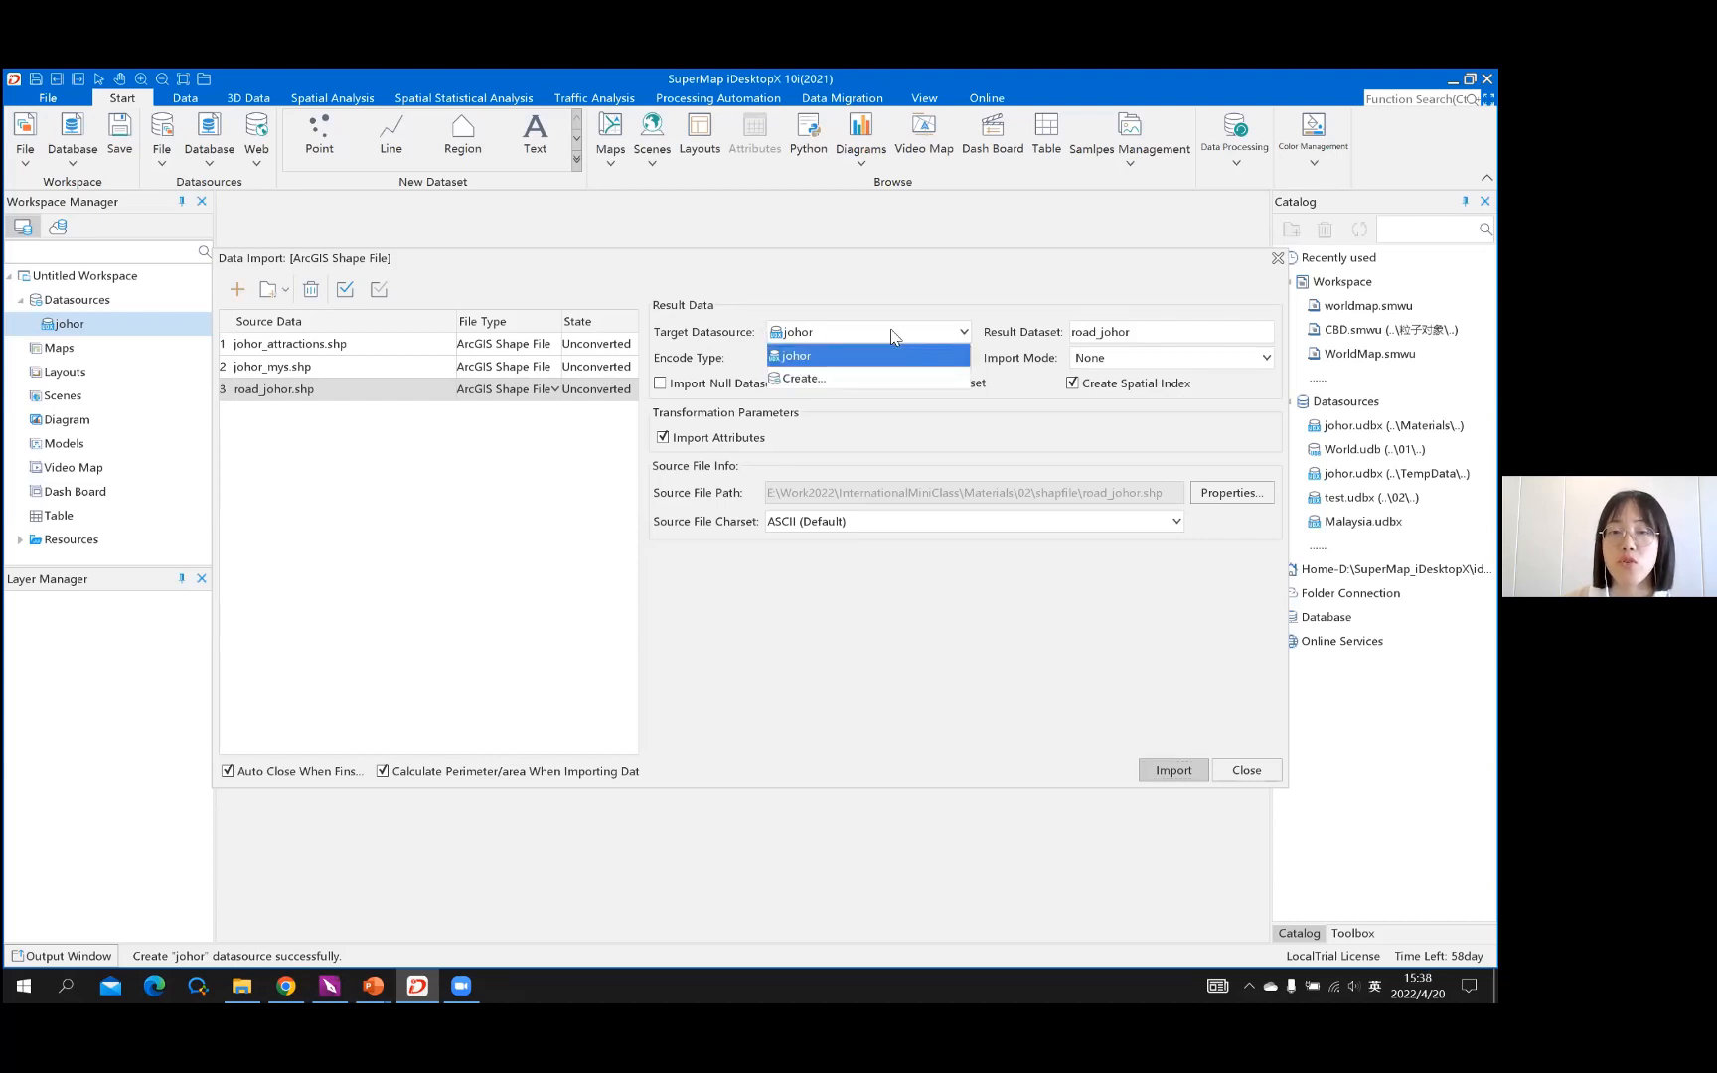
click(817, 357)
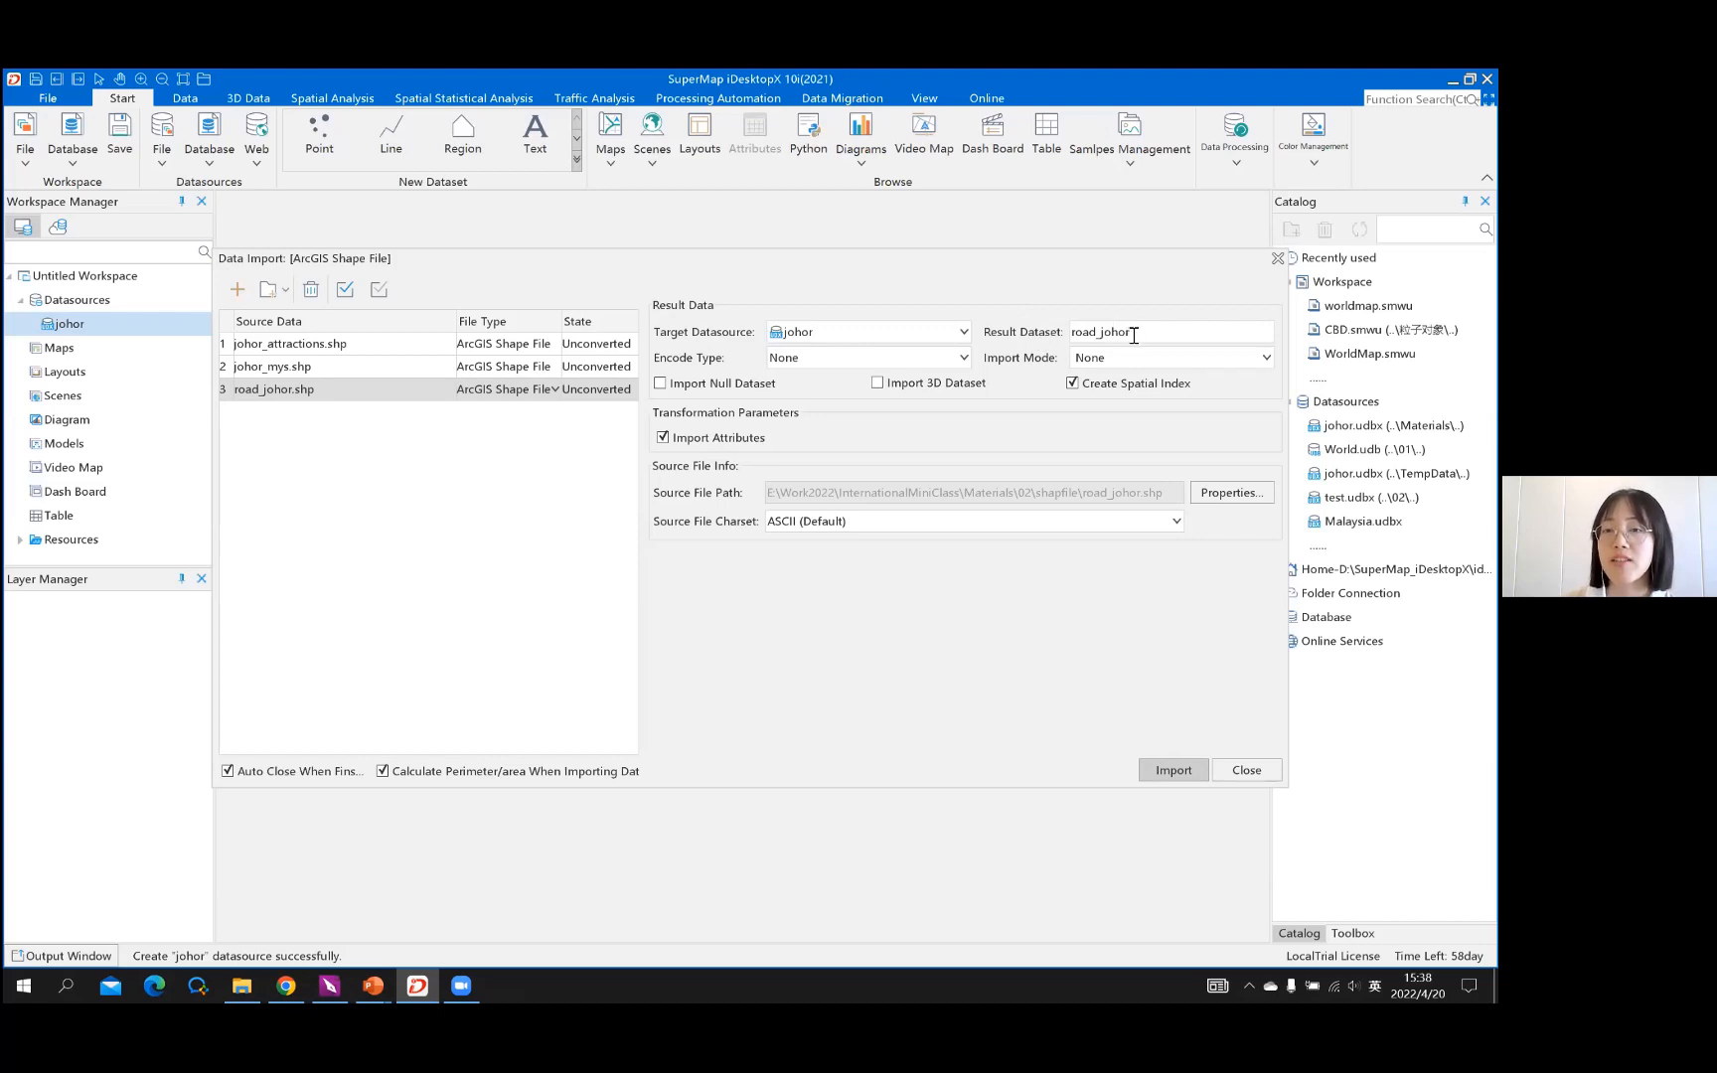
drag(1133, 334, 1100, 335)
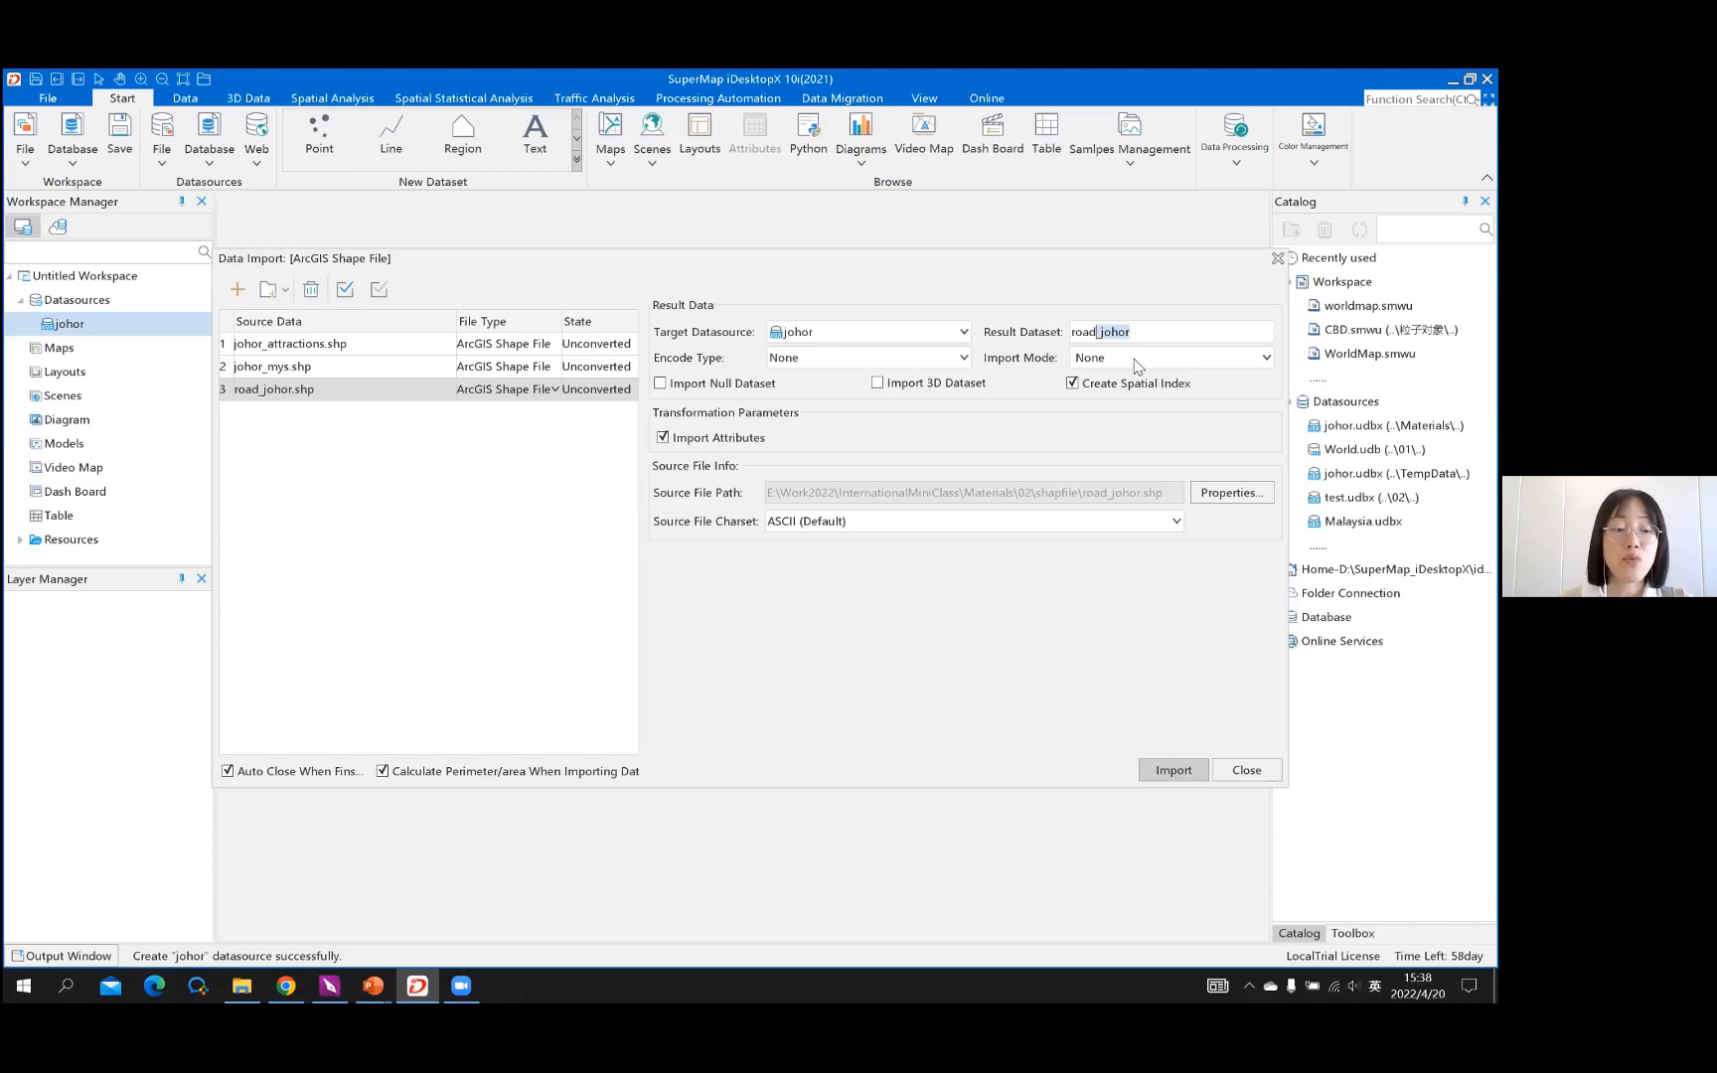
text(s)
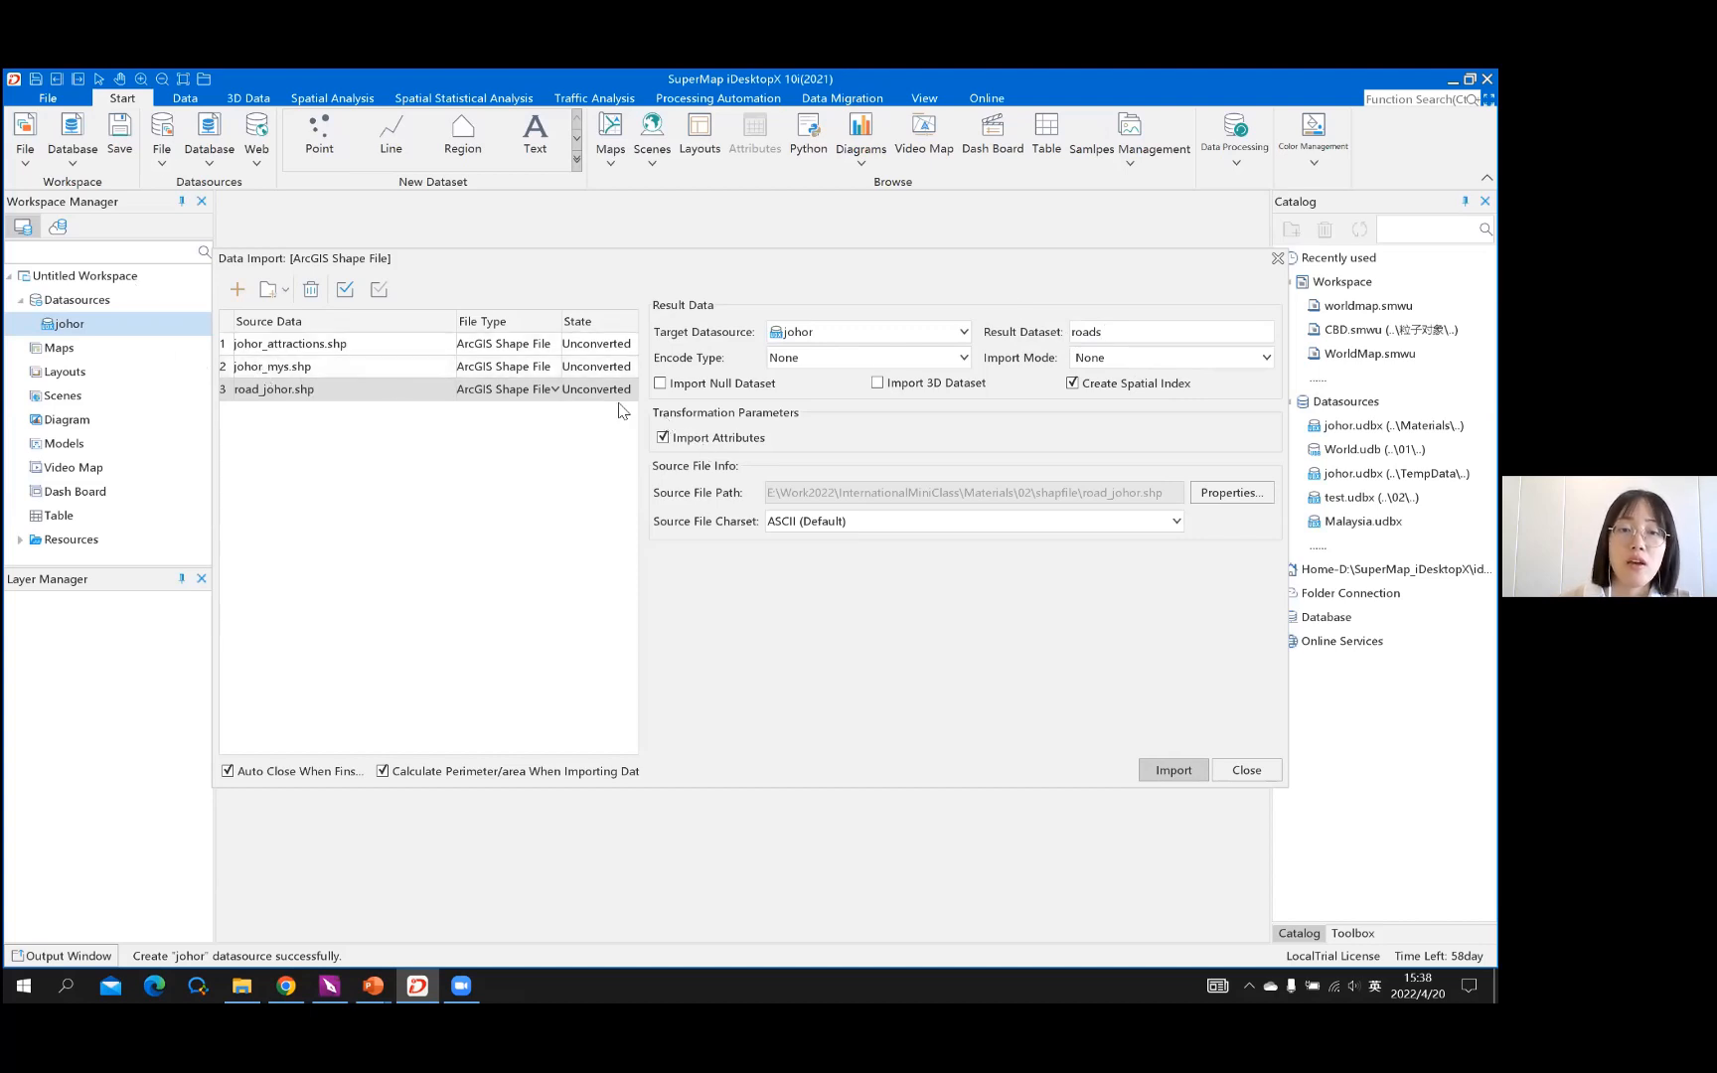
Name the result dataset of johor_mys.shp district and that of johor_attractions.shp attractions
click(292, 368)
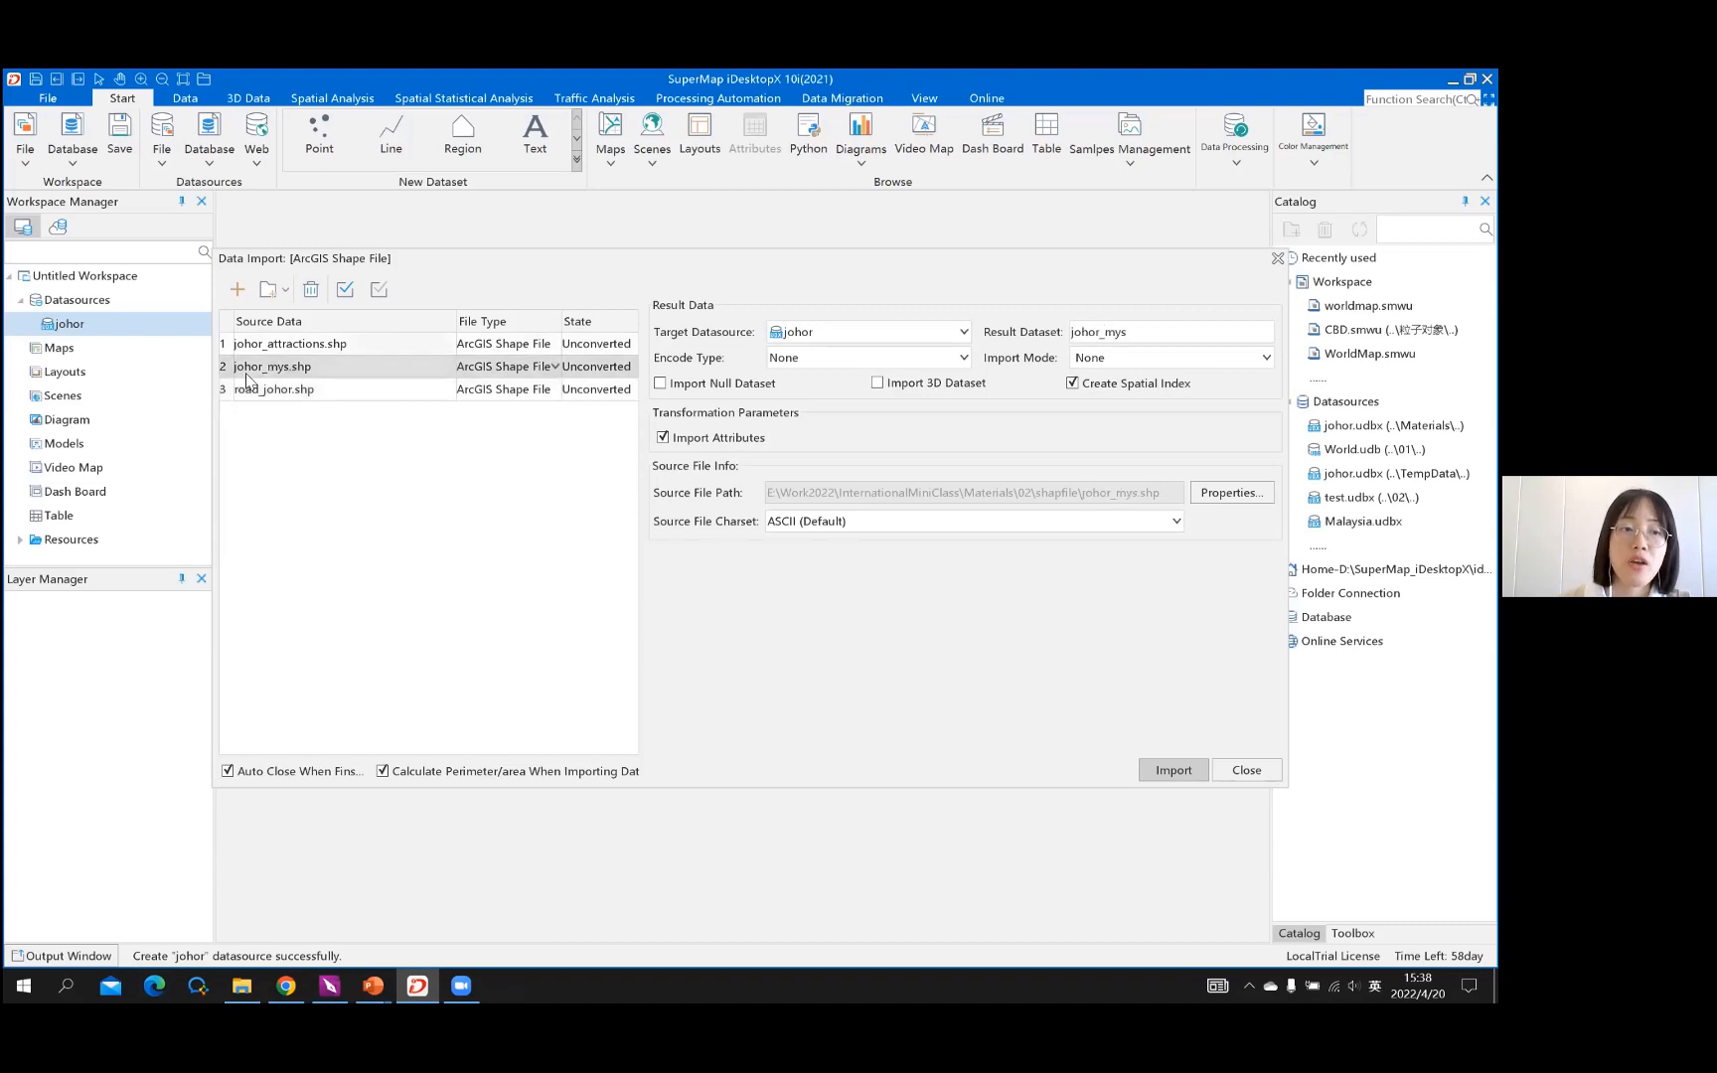
double_click(1119, 332)
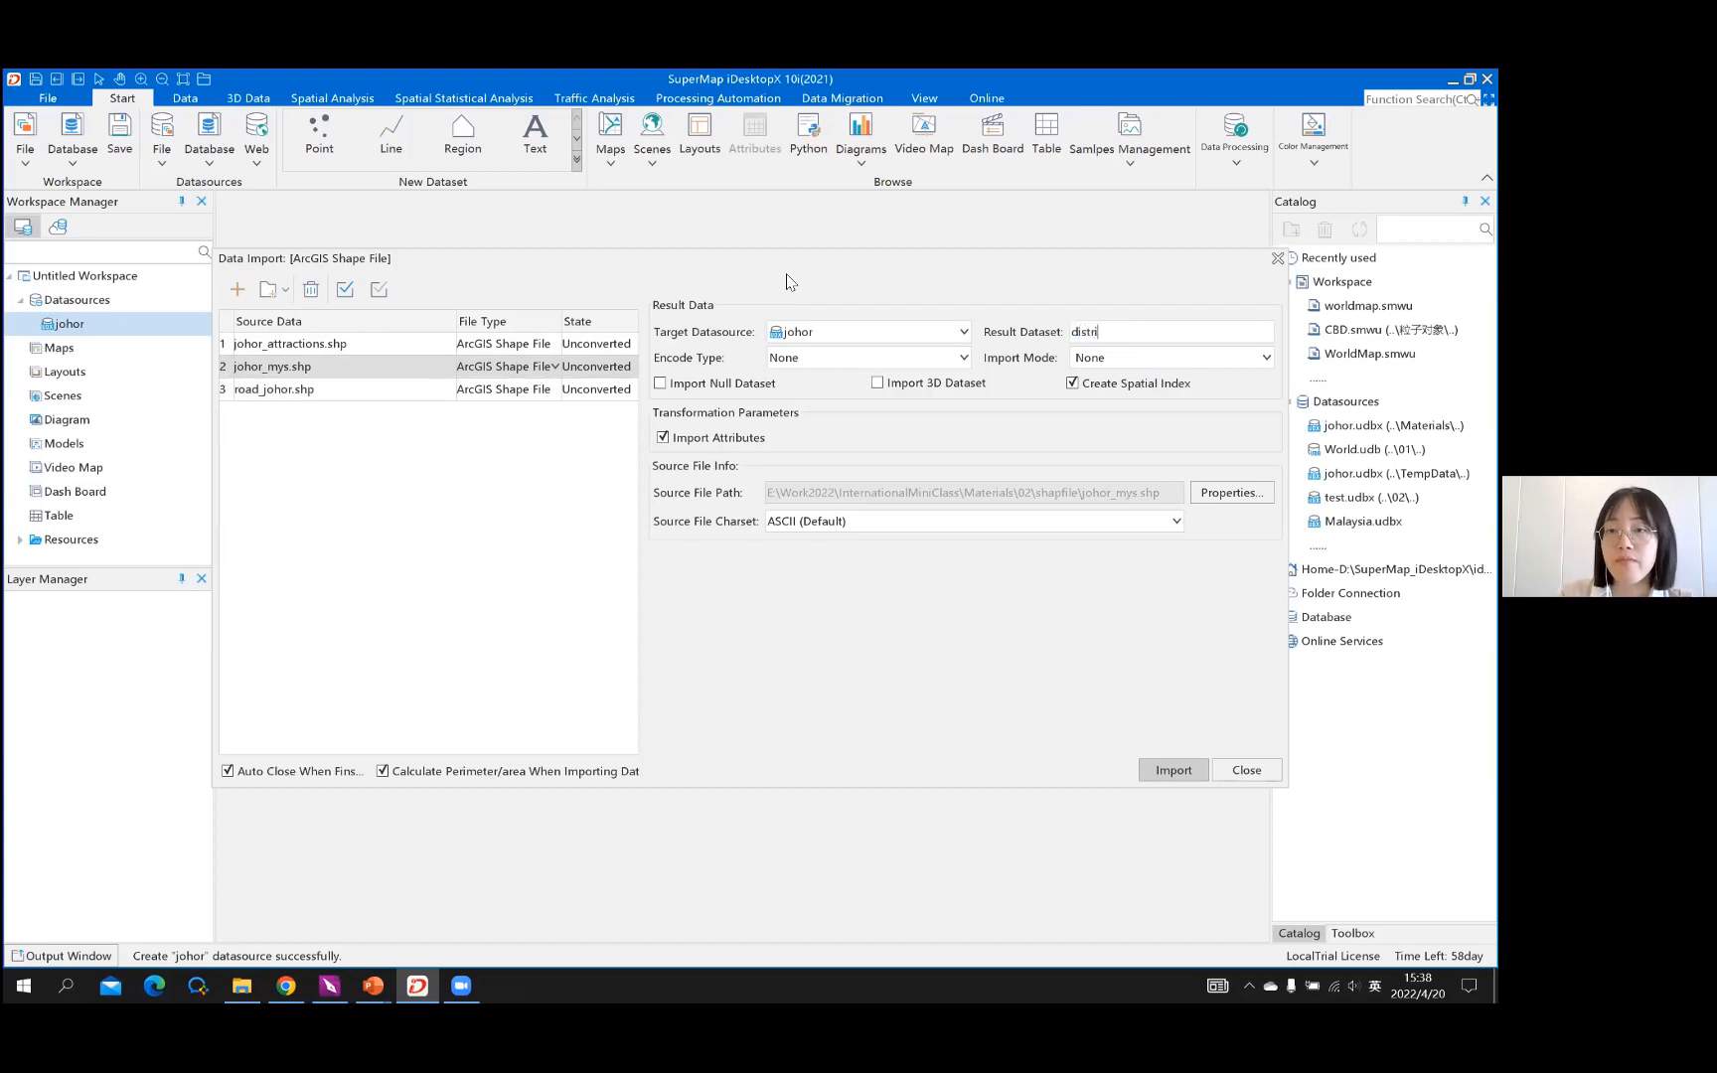
click(344, 342)
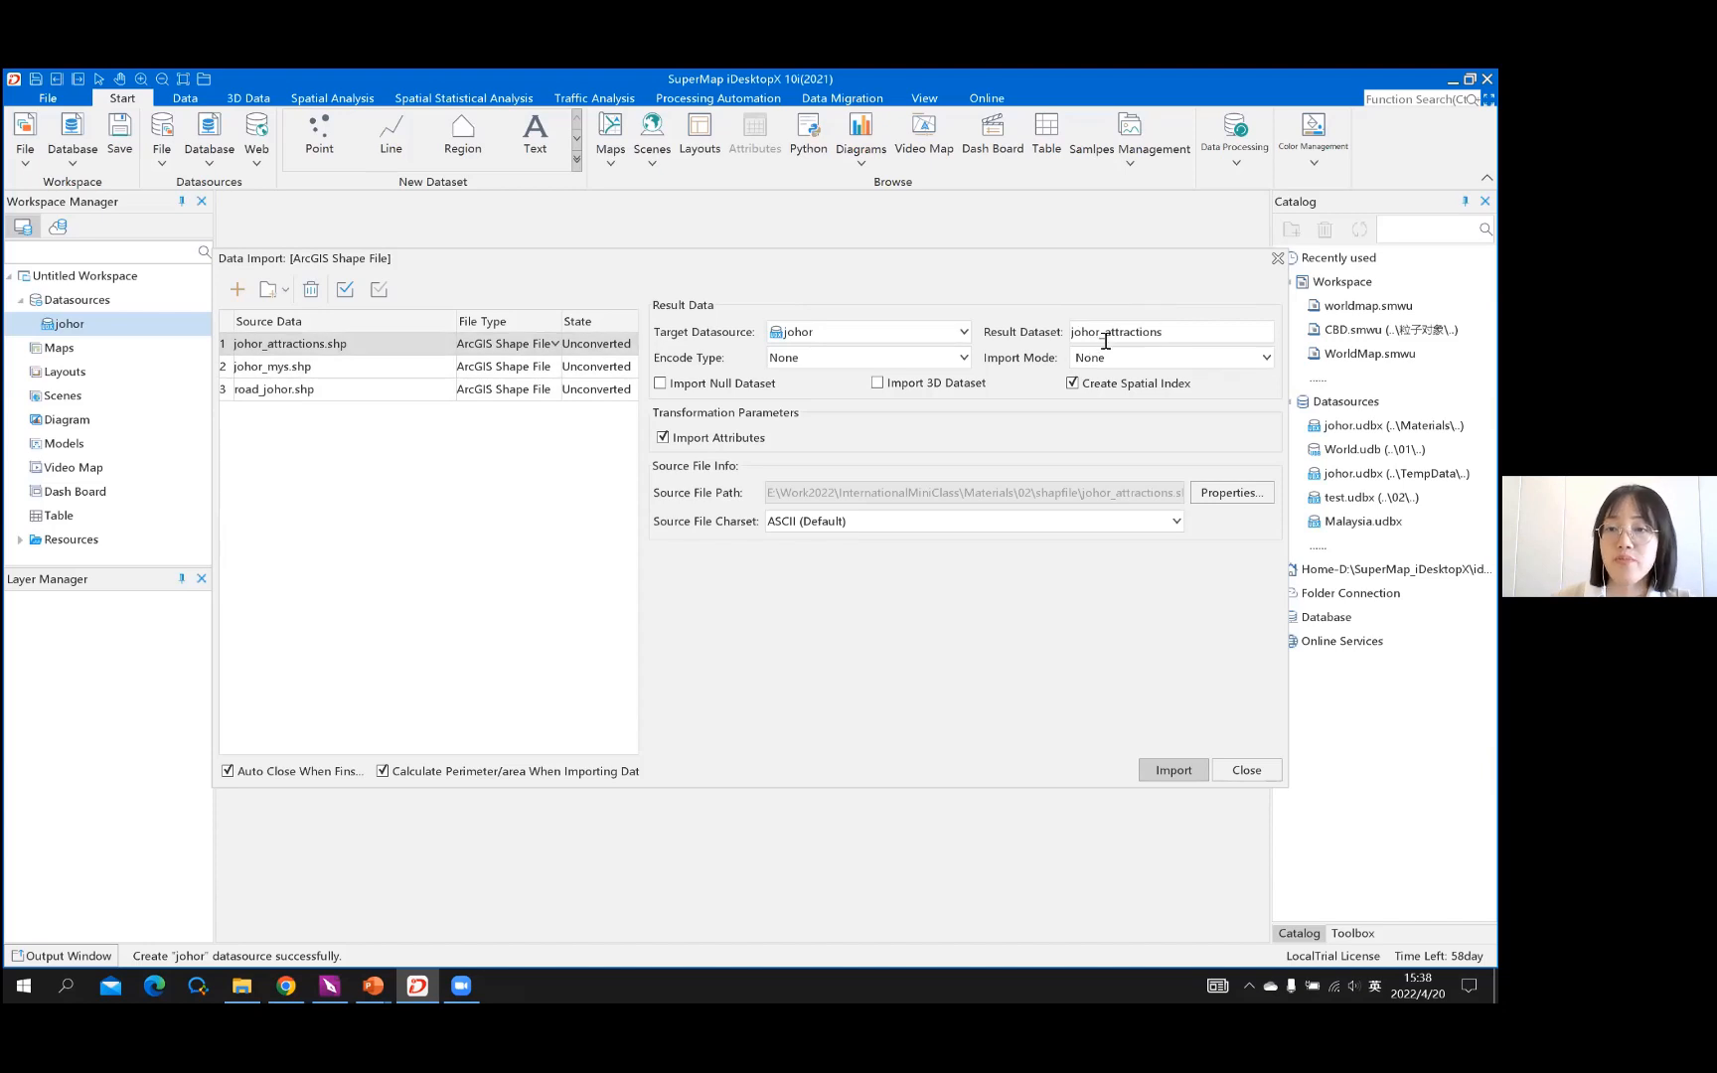
drag(1104, 340, 1068, 336)
key(BackSpace)
key(Delete)
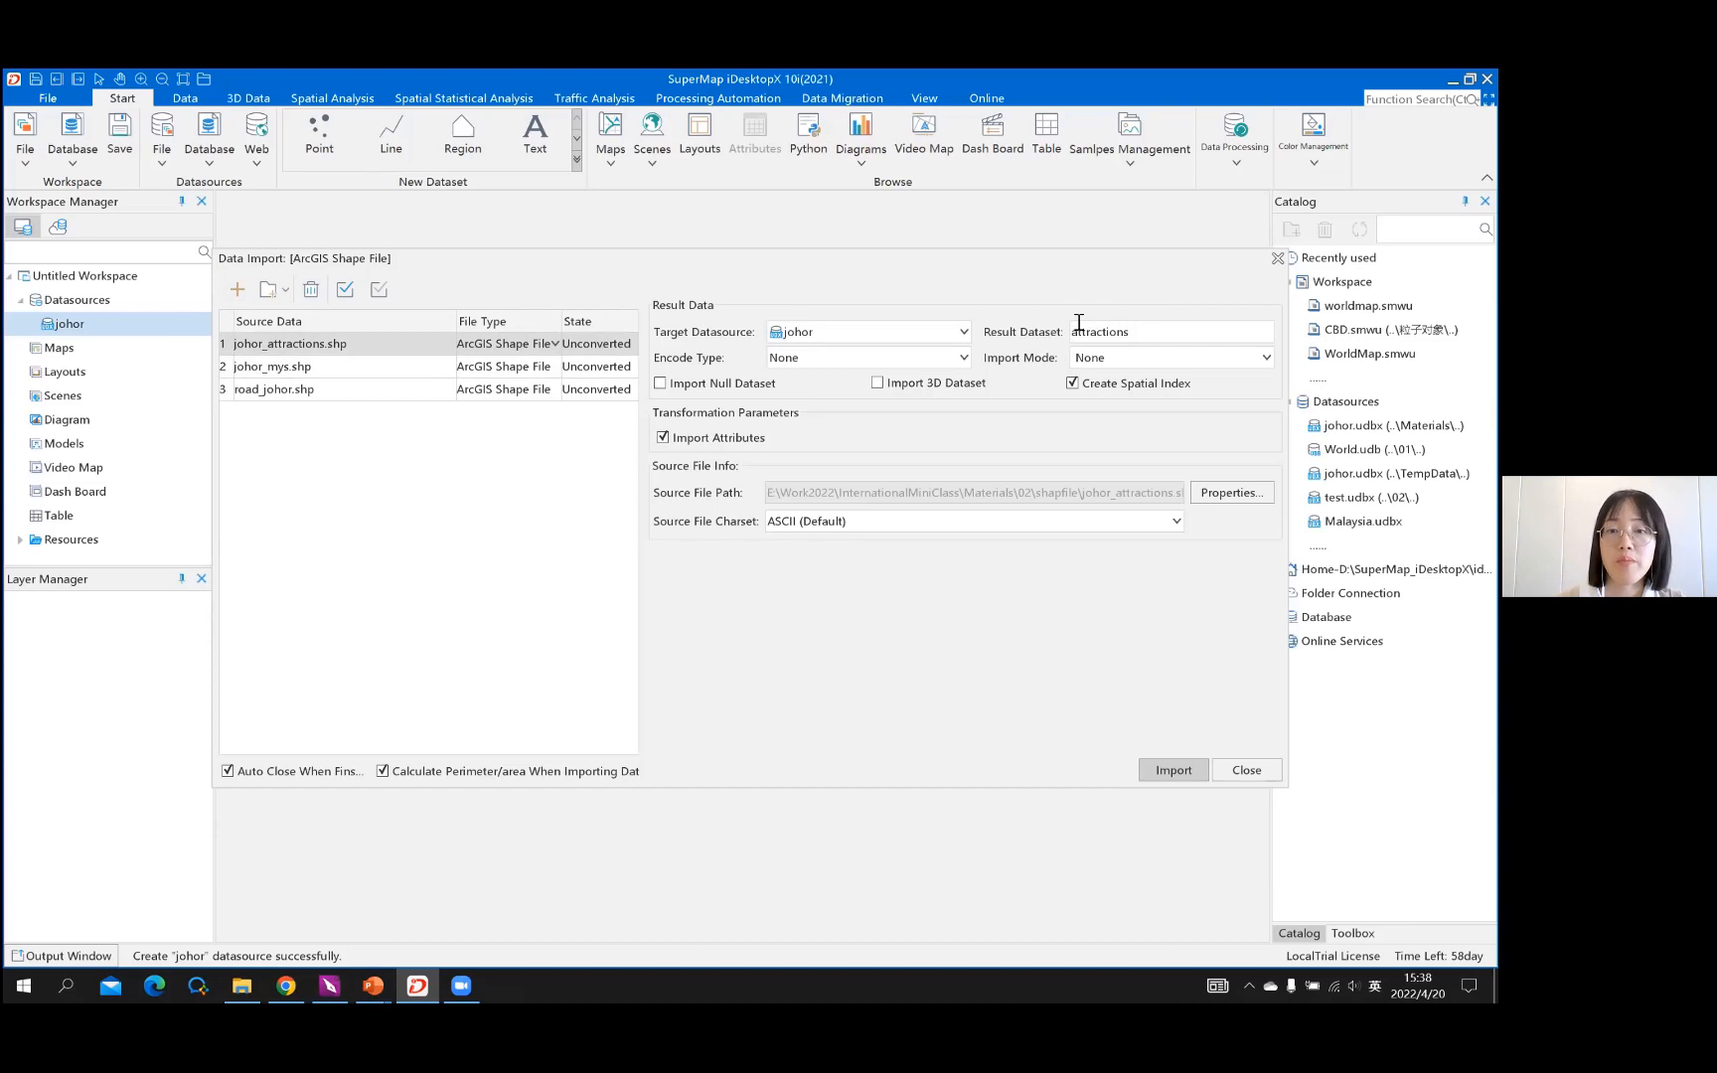
Check the result dataset names of johor_mys.shp and road_johor.shp and import all three shapefiles into the johor datasource
click(327, 374)
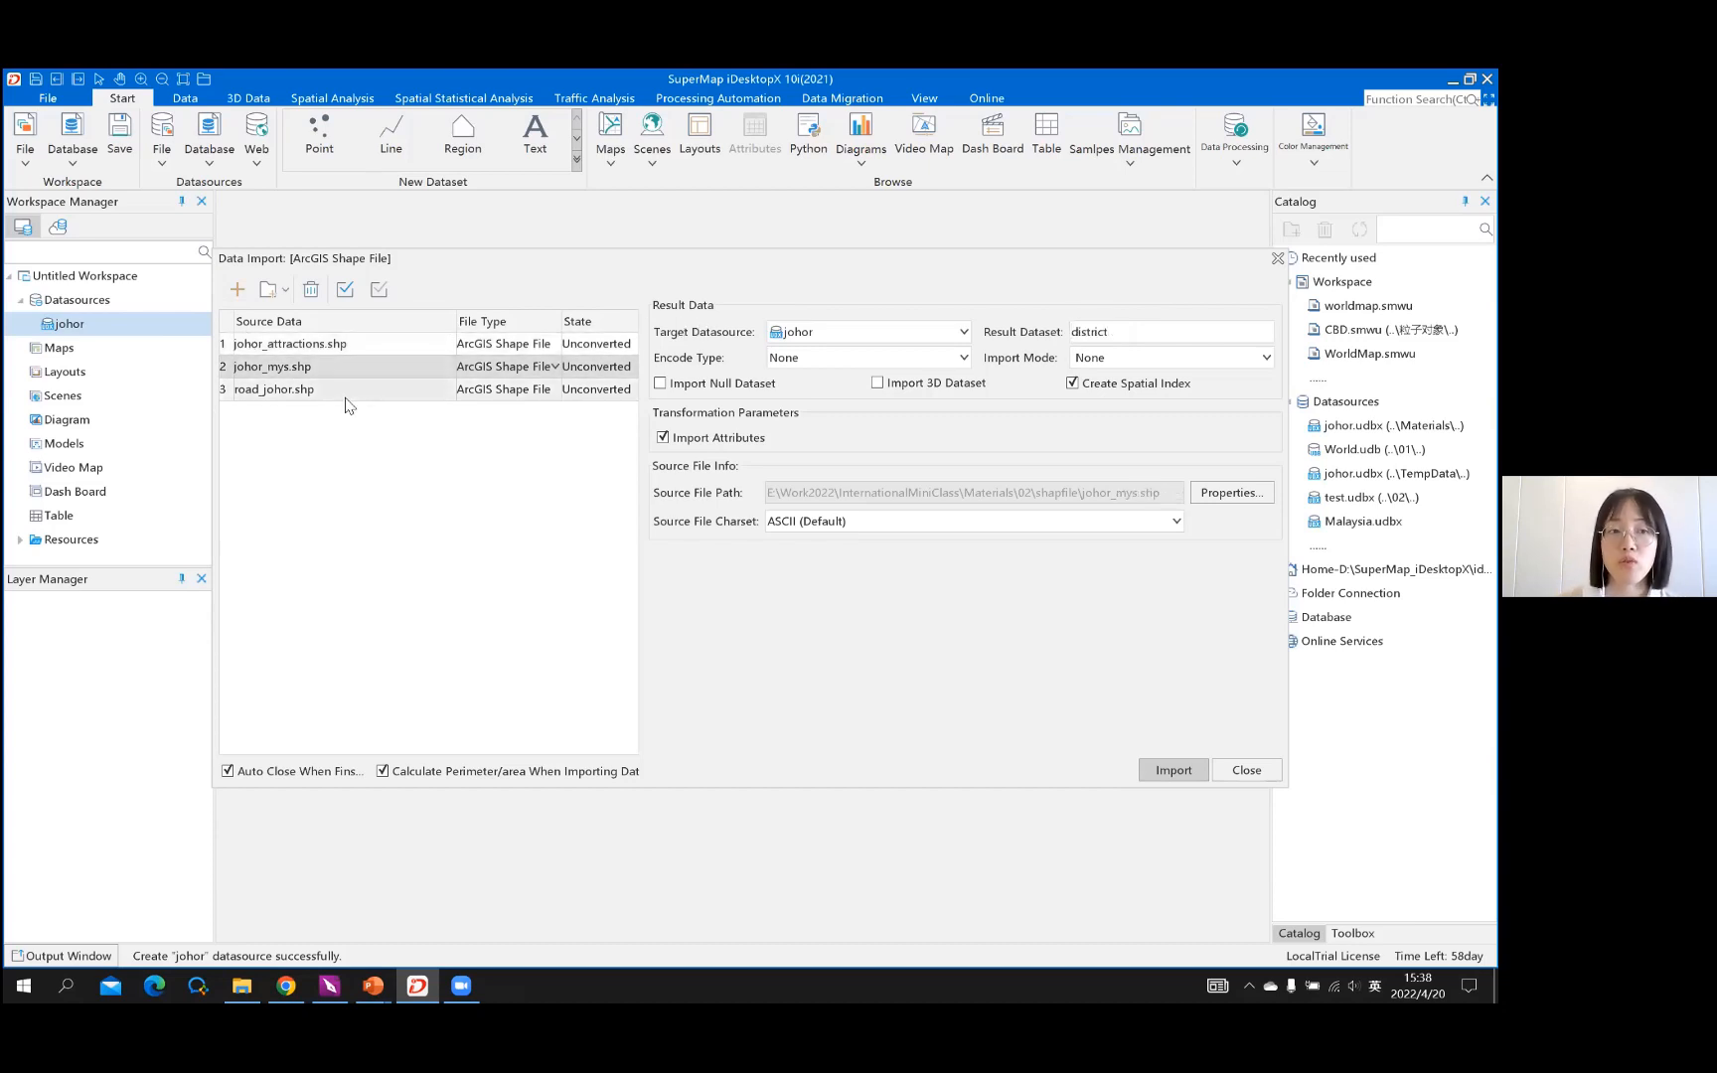
click(345, 398)
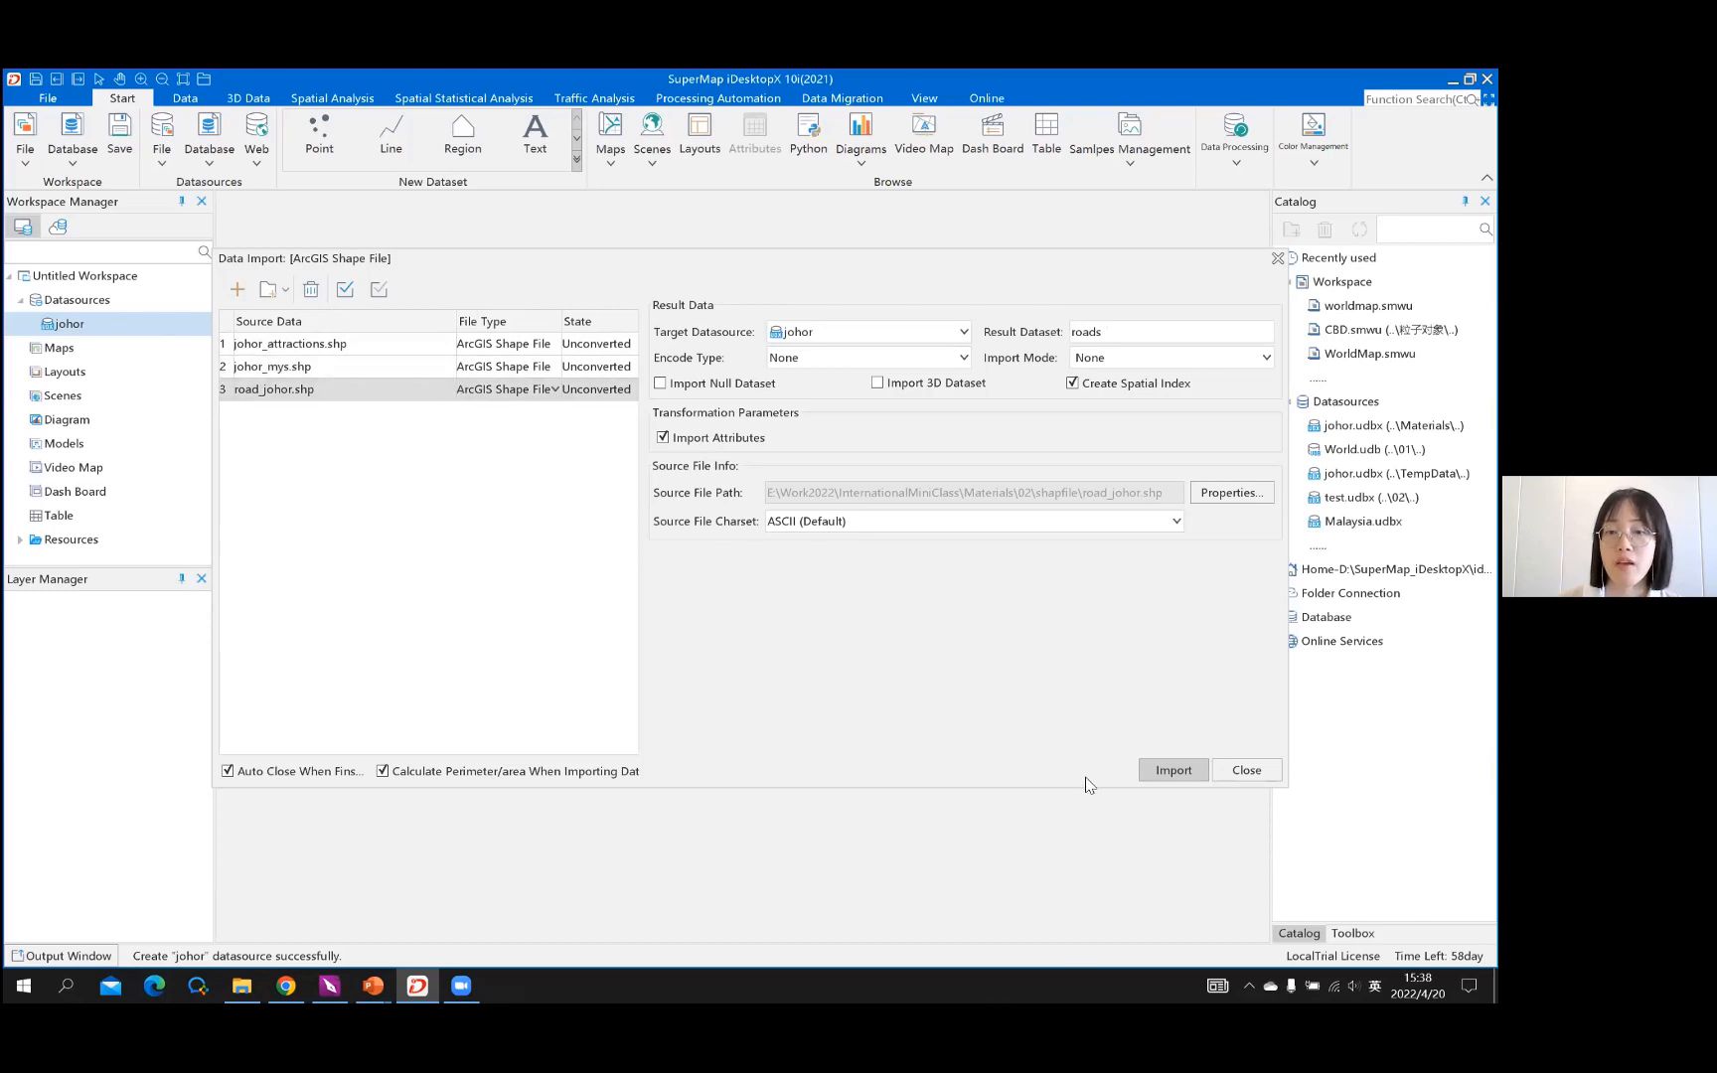
click(1164, 774)
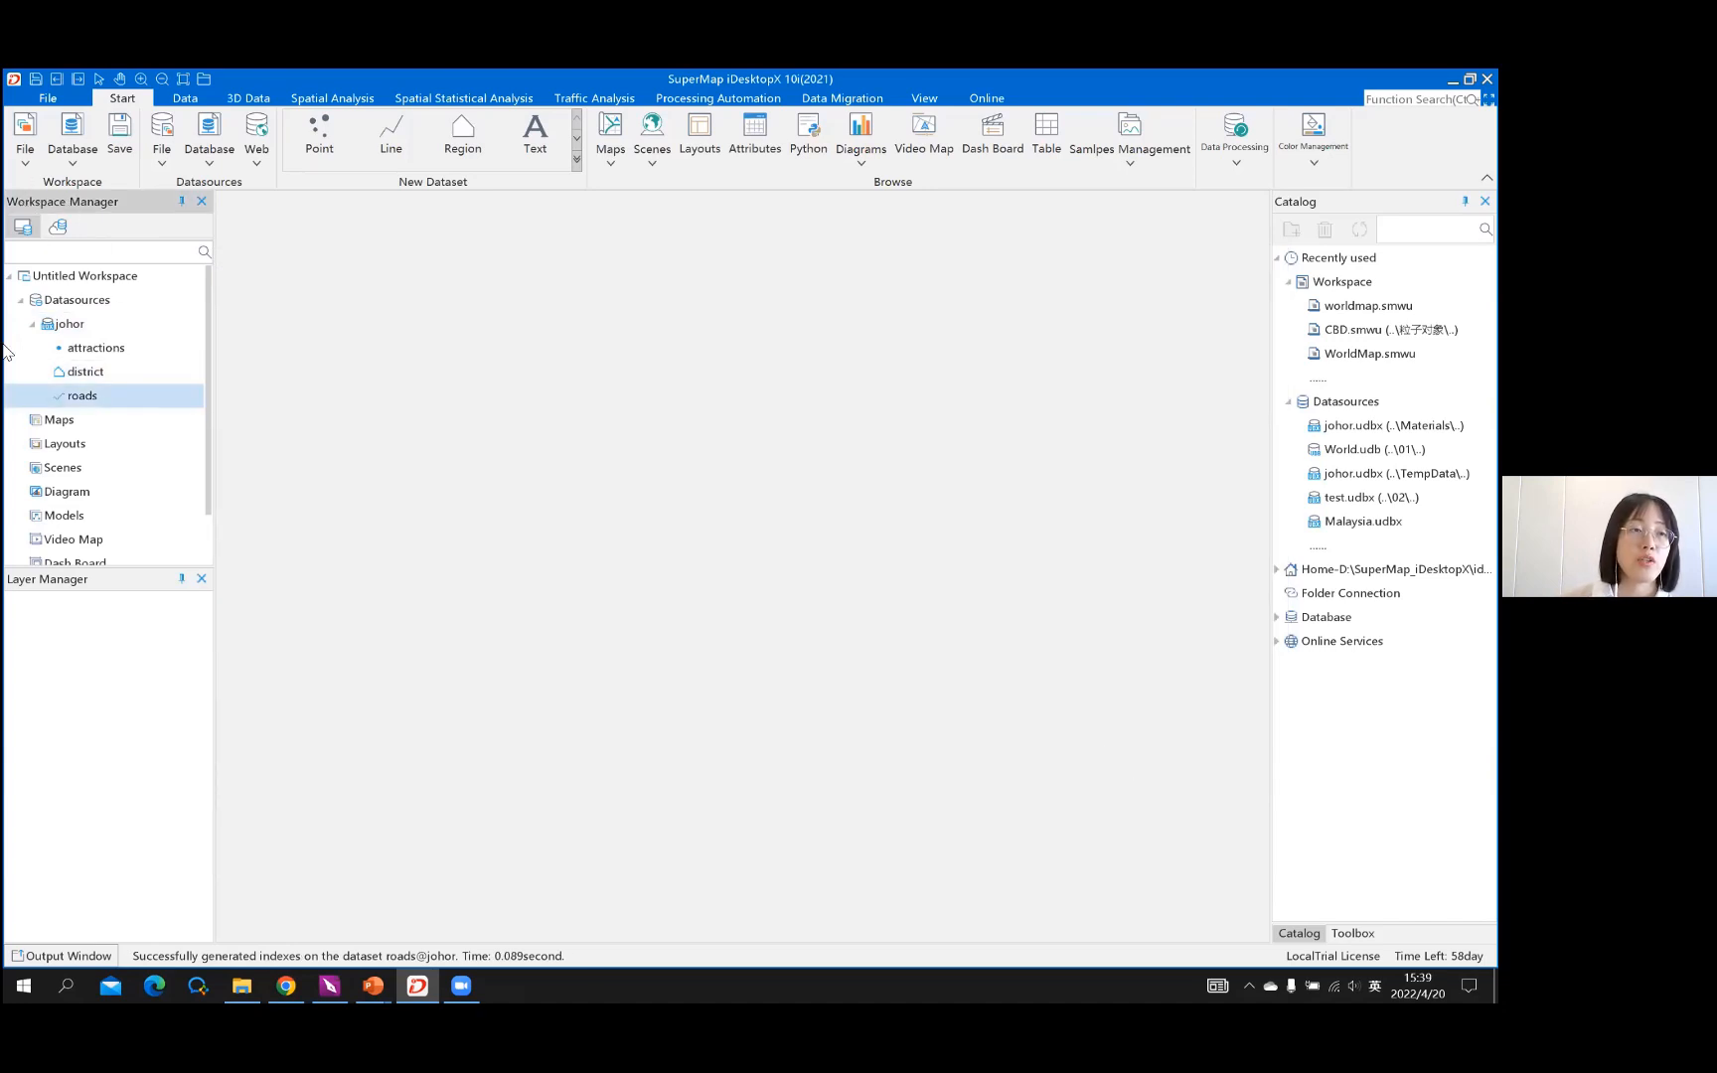
Open the imported attractions dataset of the johor datasource in a map window
ctrl+click(81, 349)
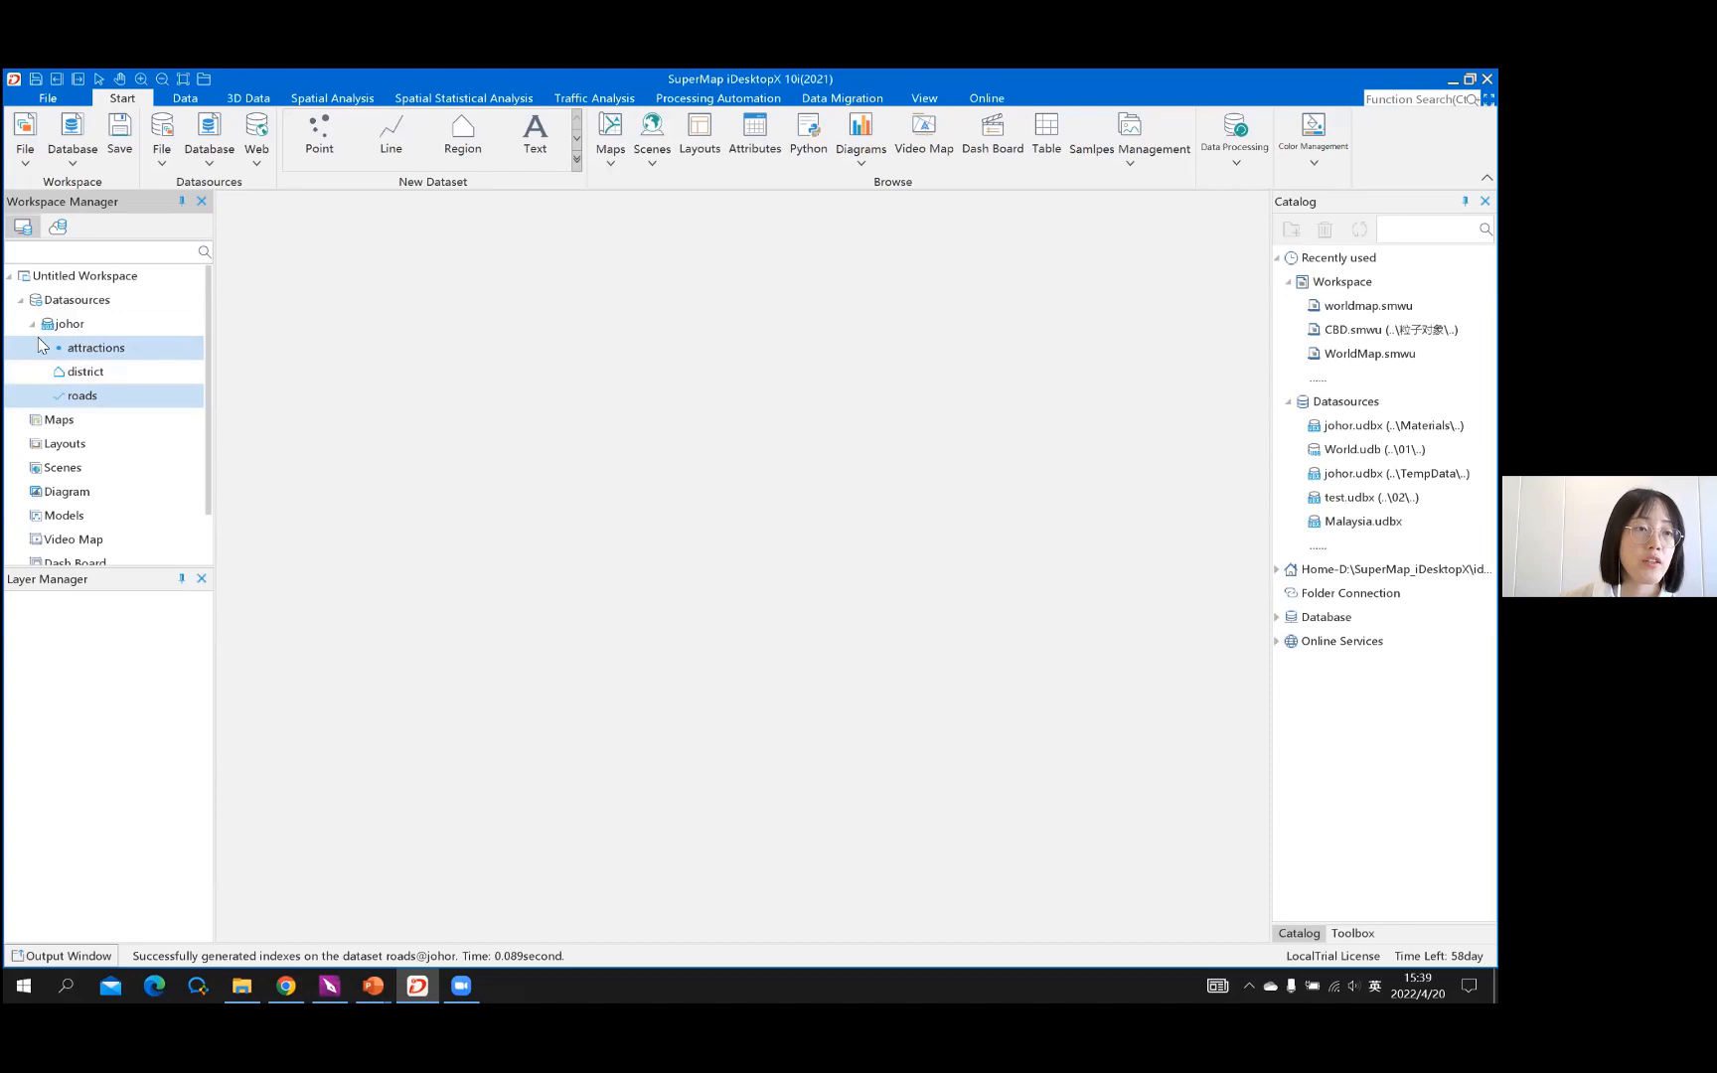
ctrl+click(54, 344)
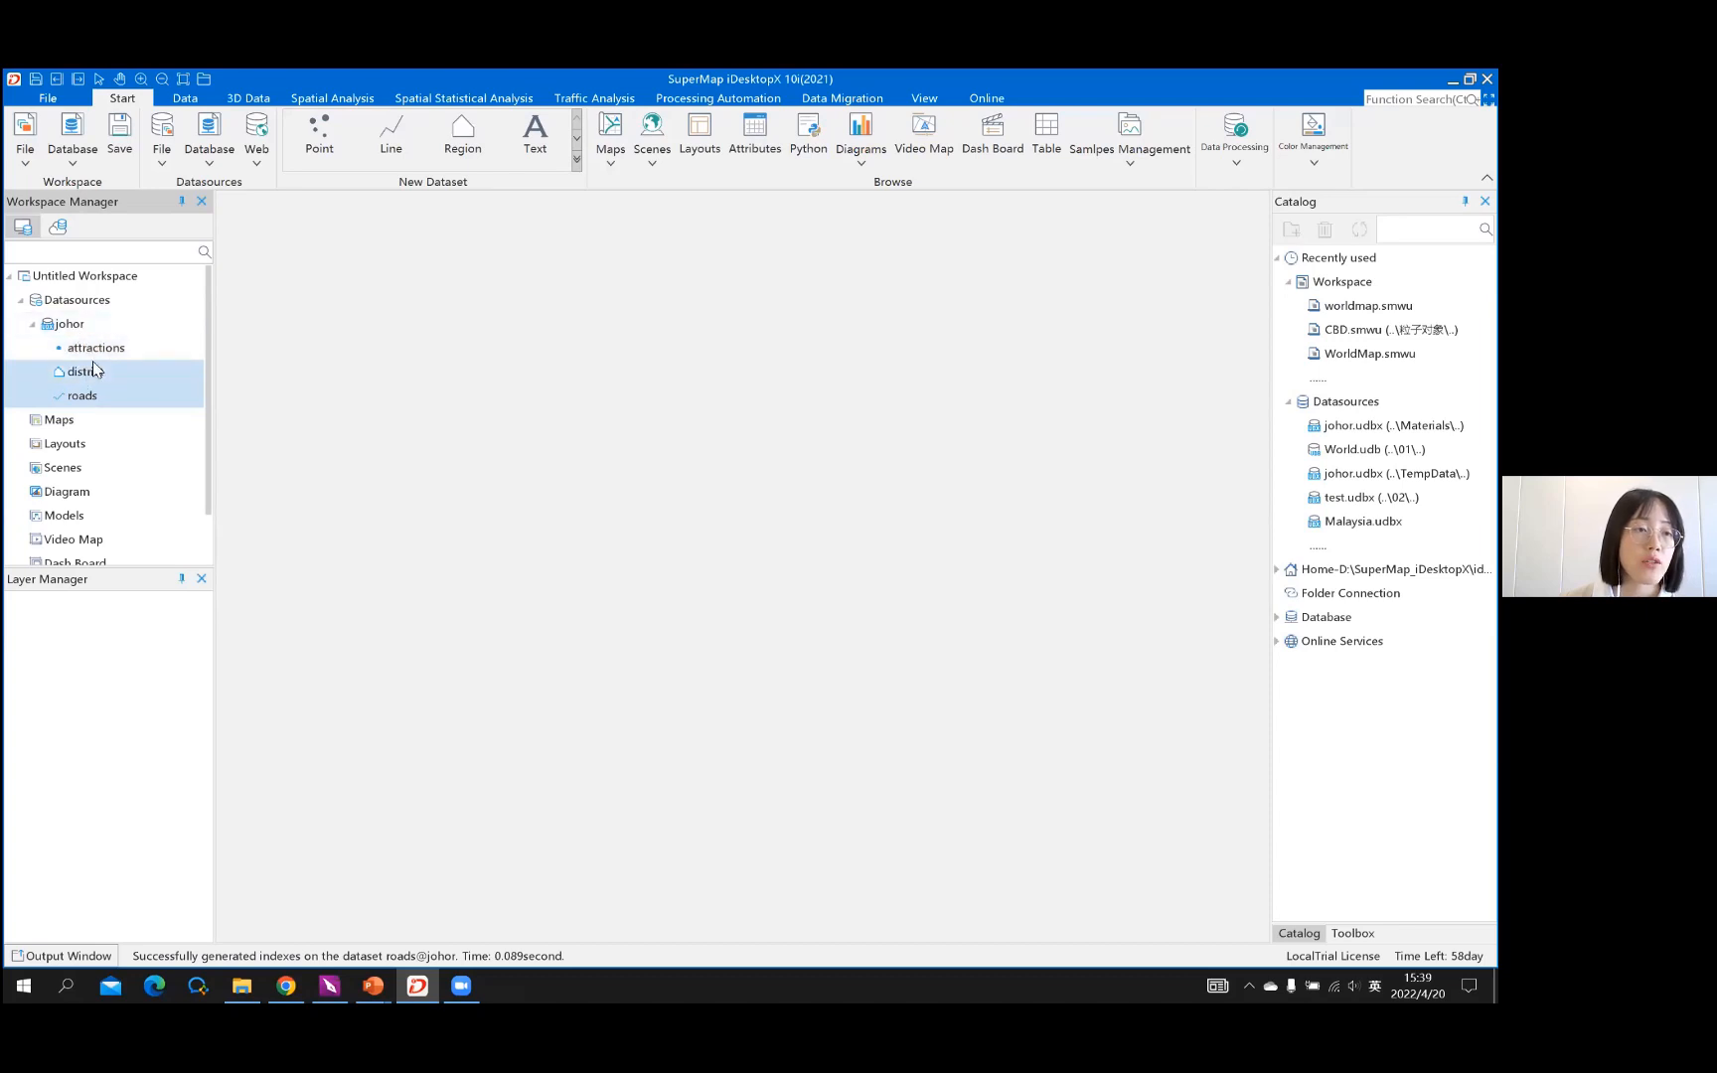
click(102, 353)
double_click(101, 350)
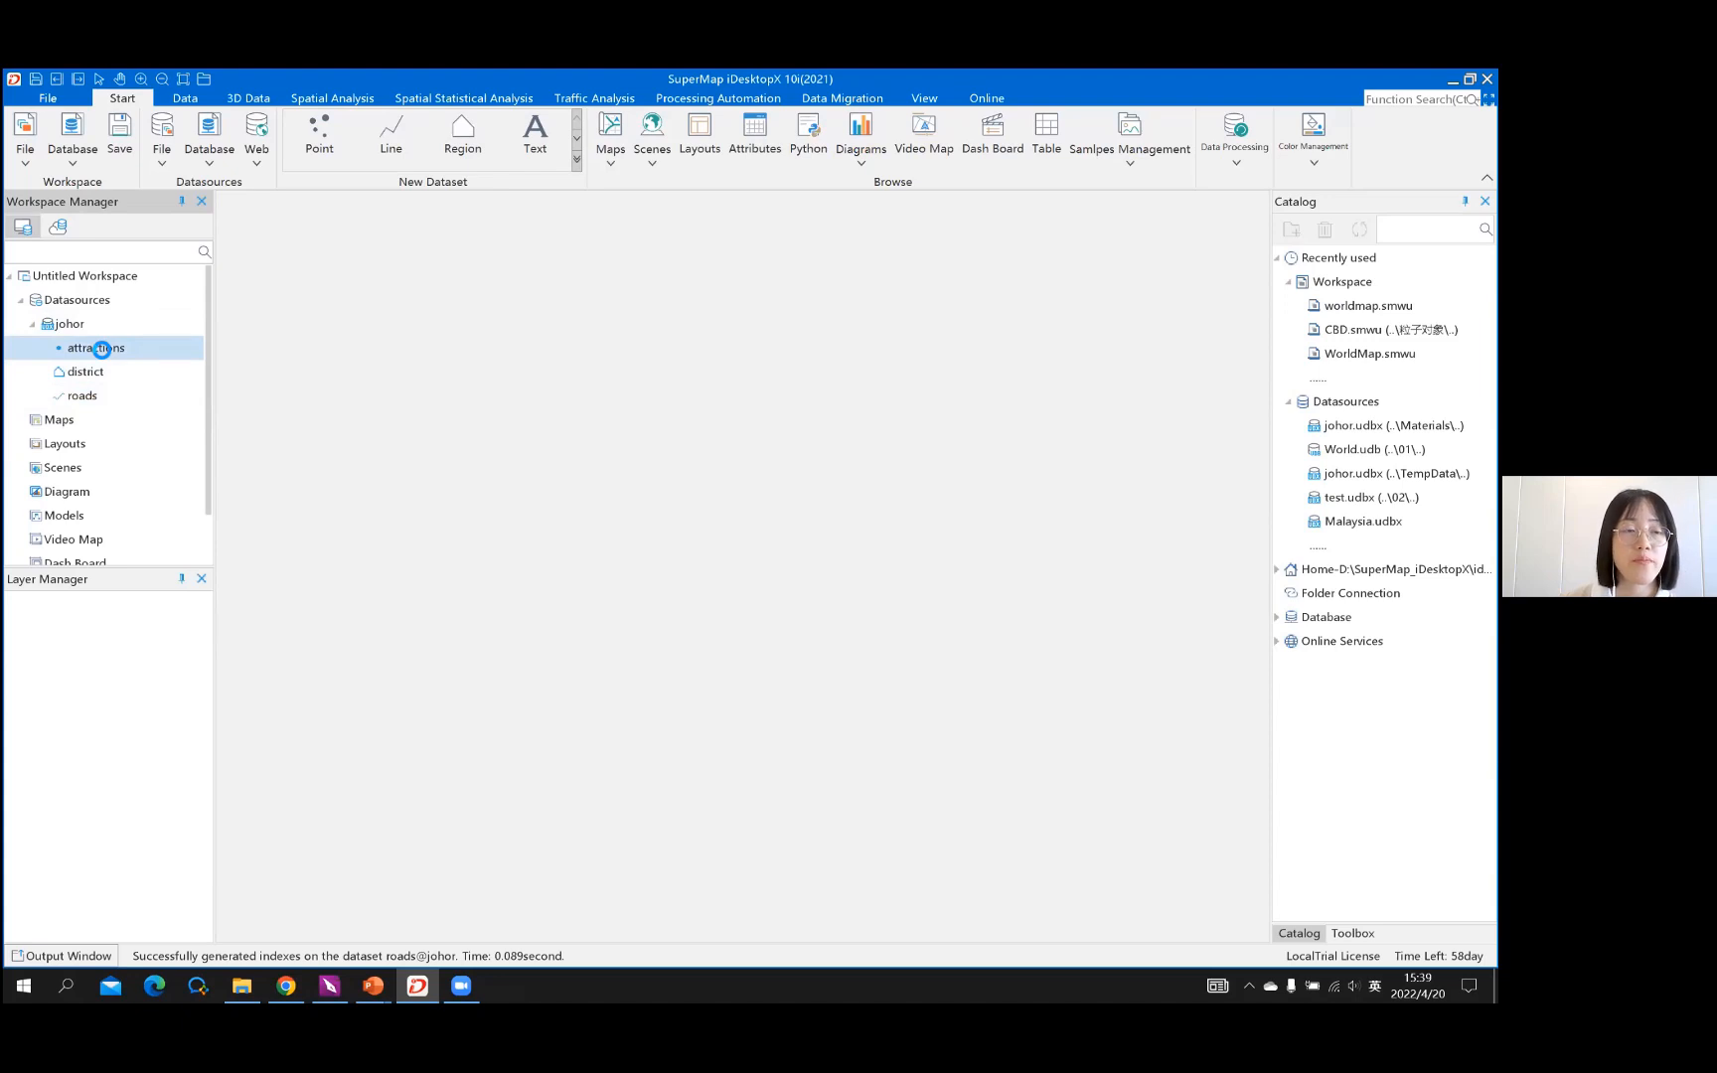
double_click(102, 357)
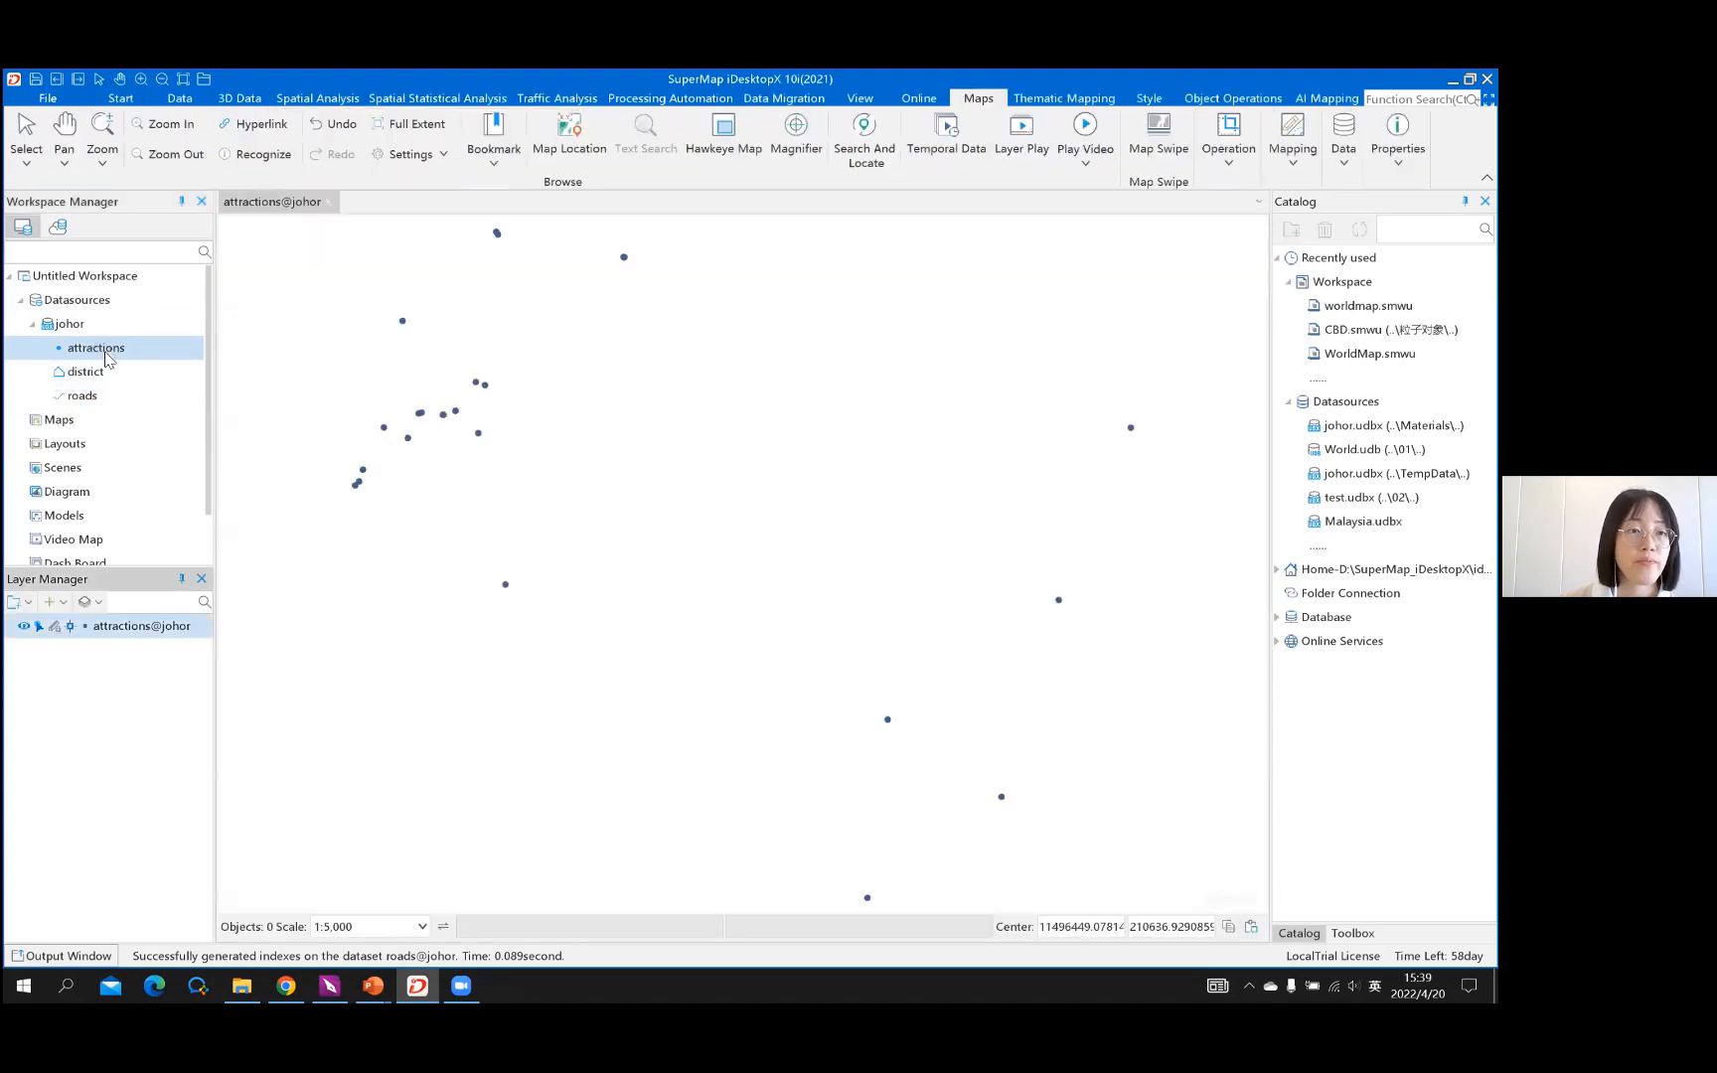
View the district and roads datasets, each in its own map window
shift+click(78, 377)
double_click(77, 377)
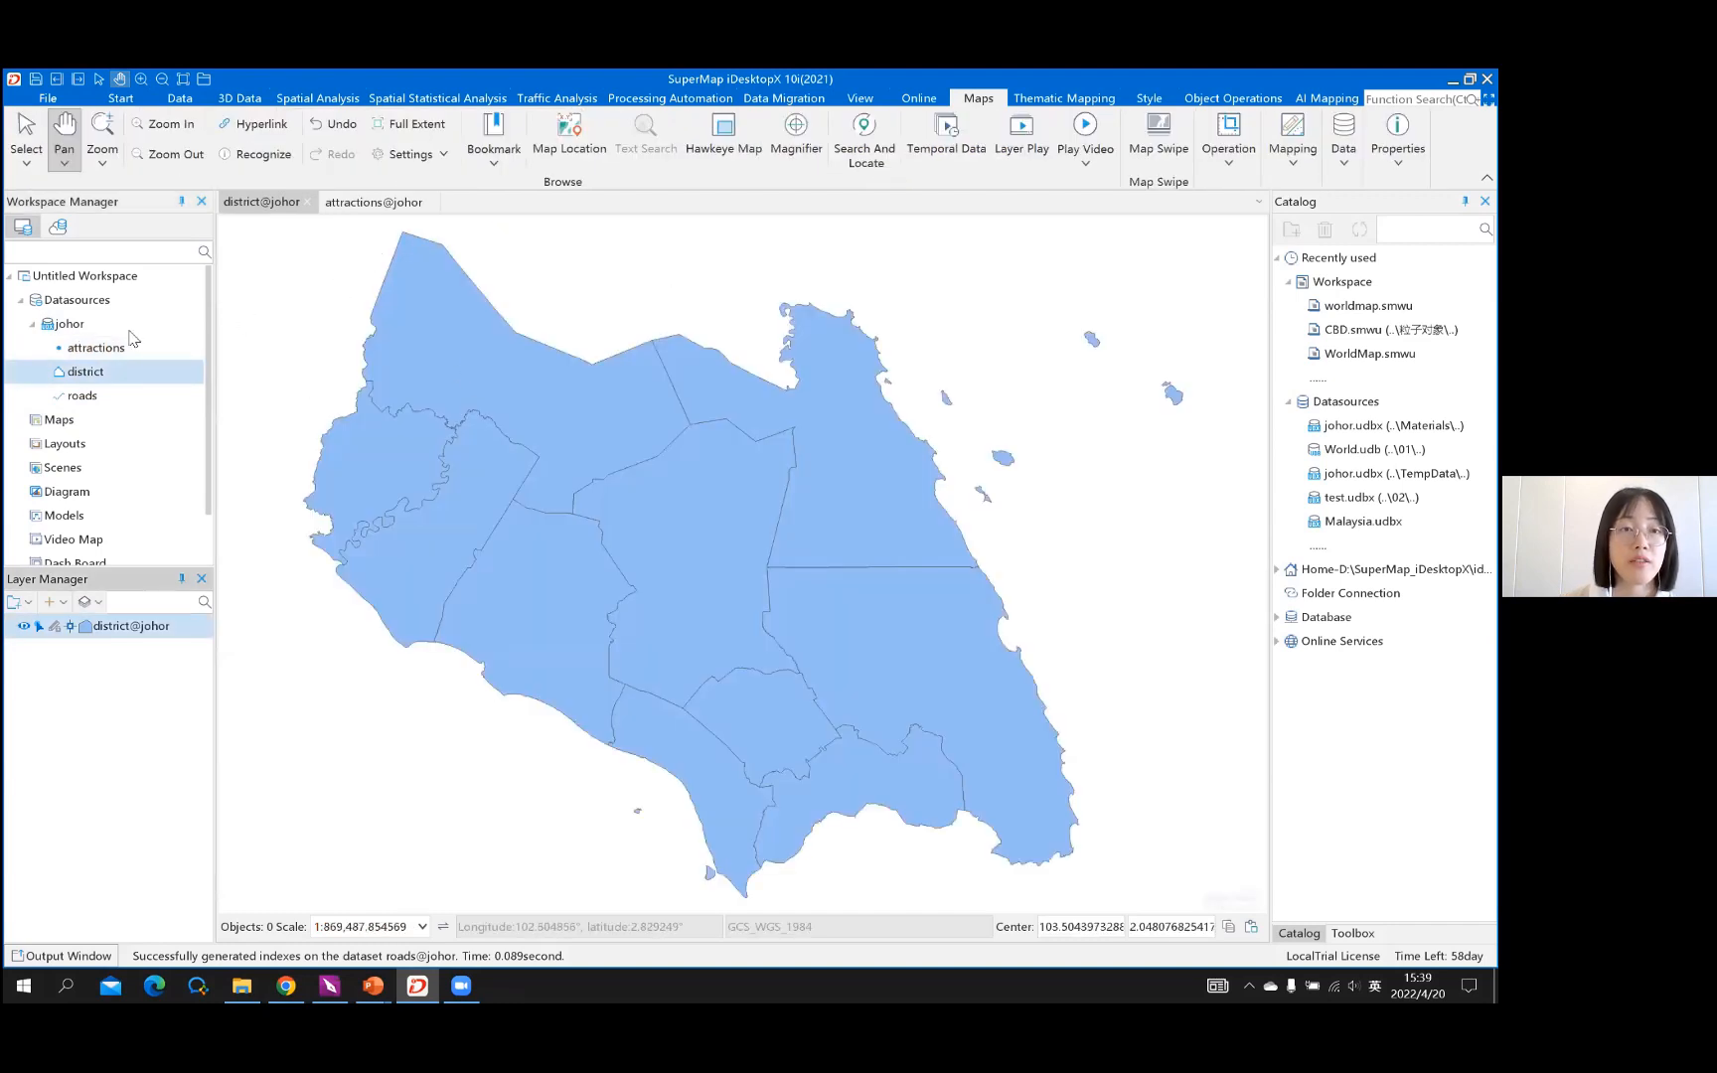
shift+click(80, 396)
click(80, 399)
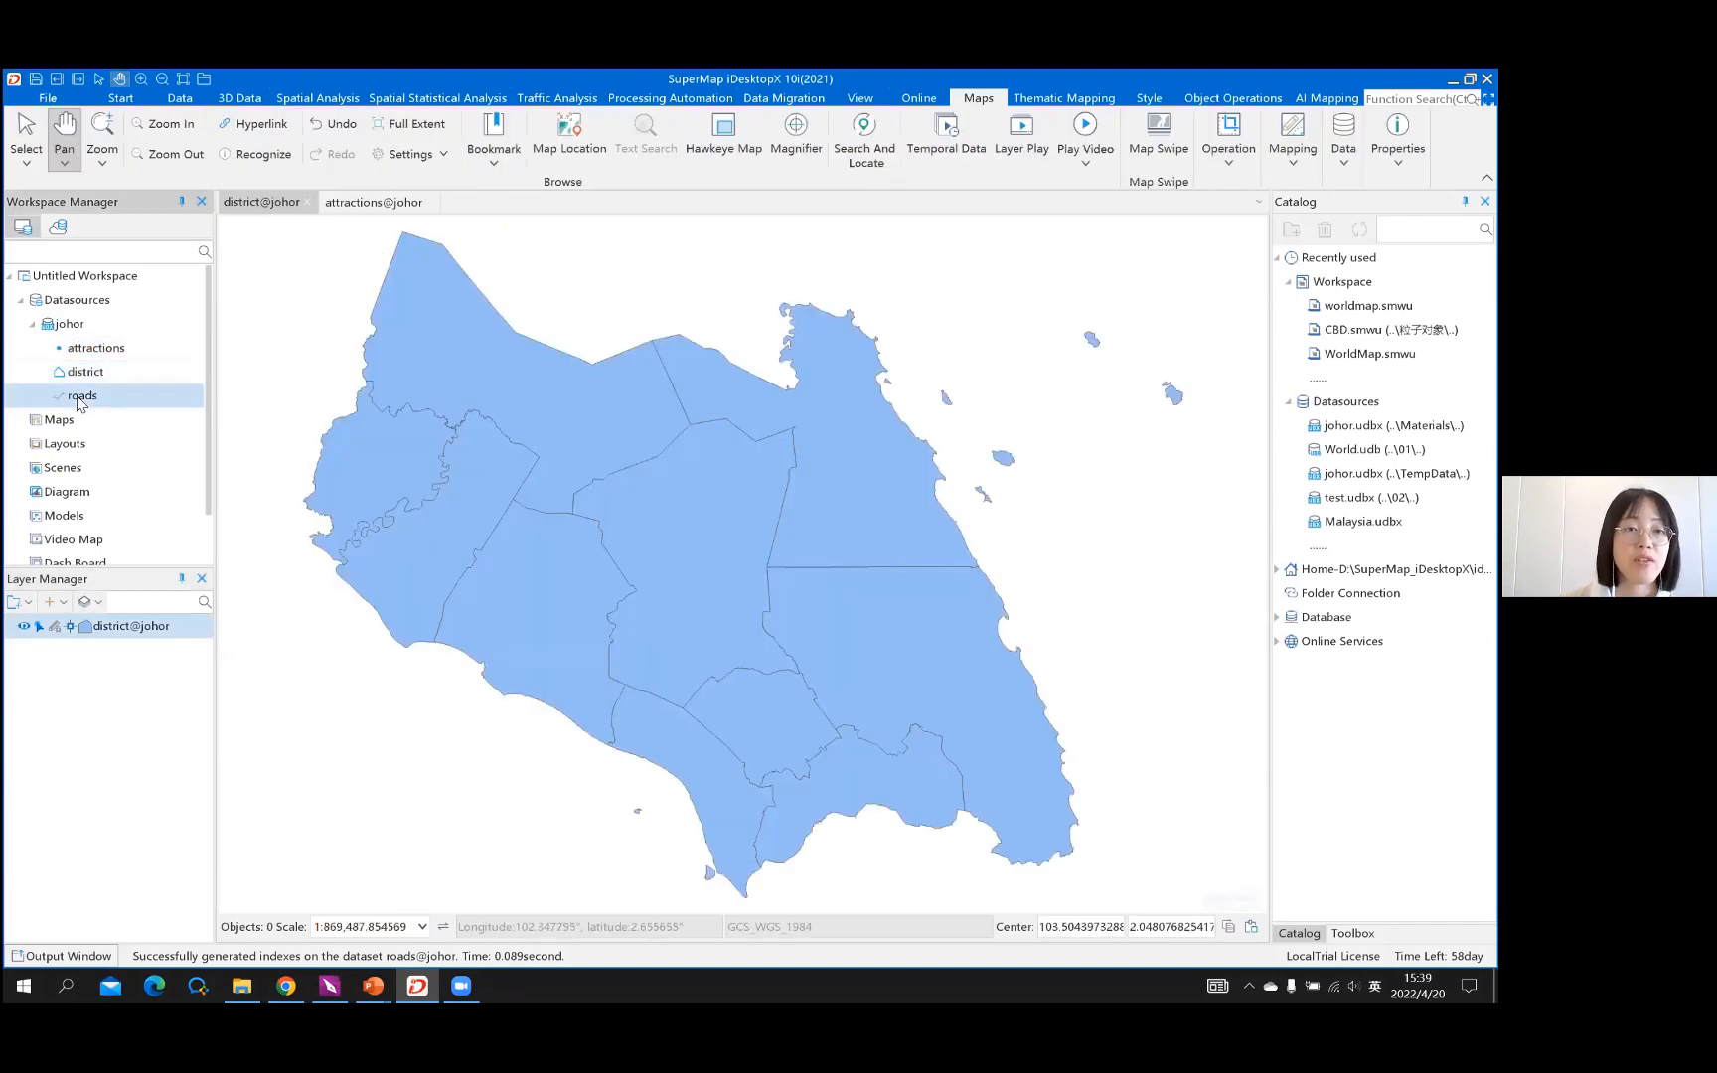
double_click(78, 399)
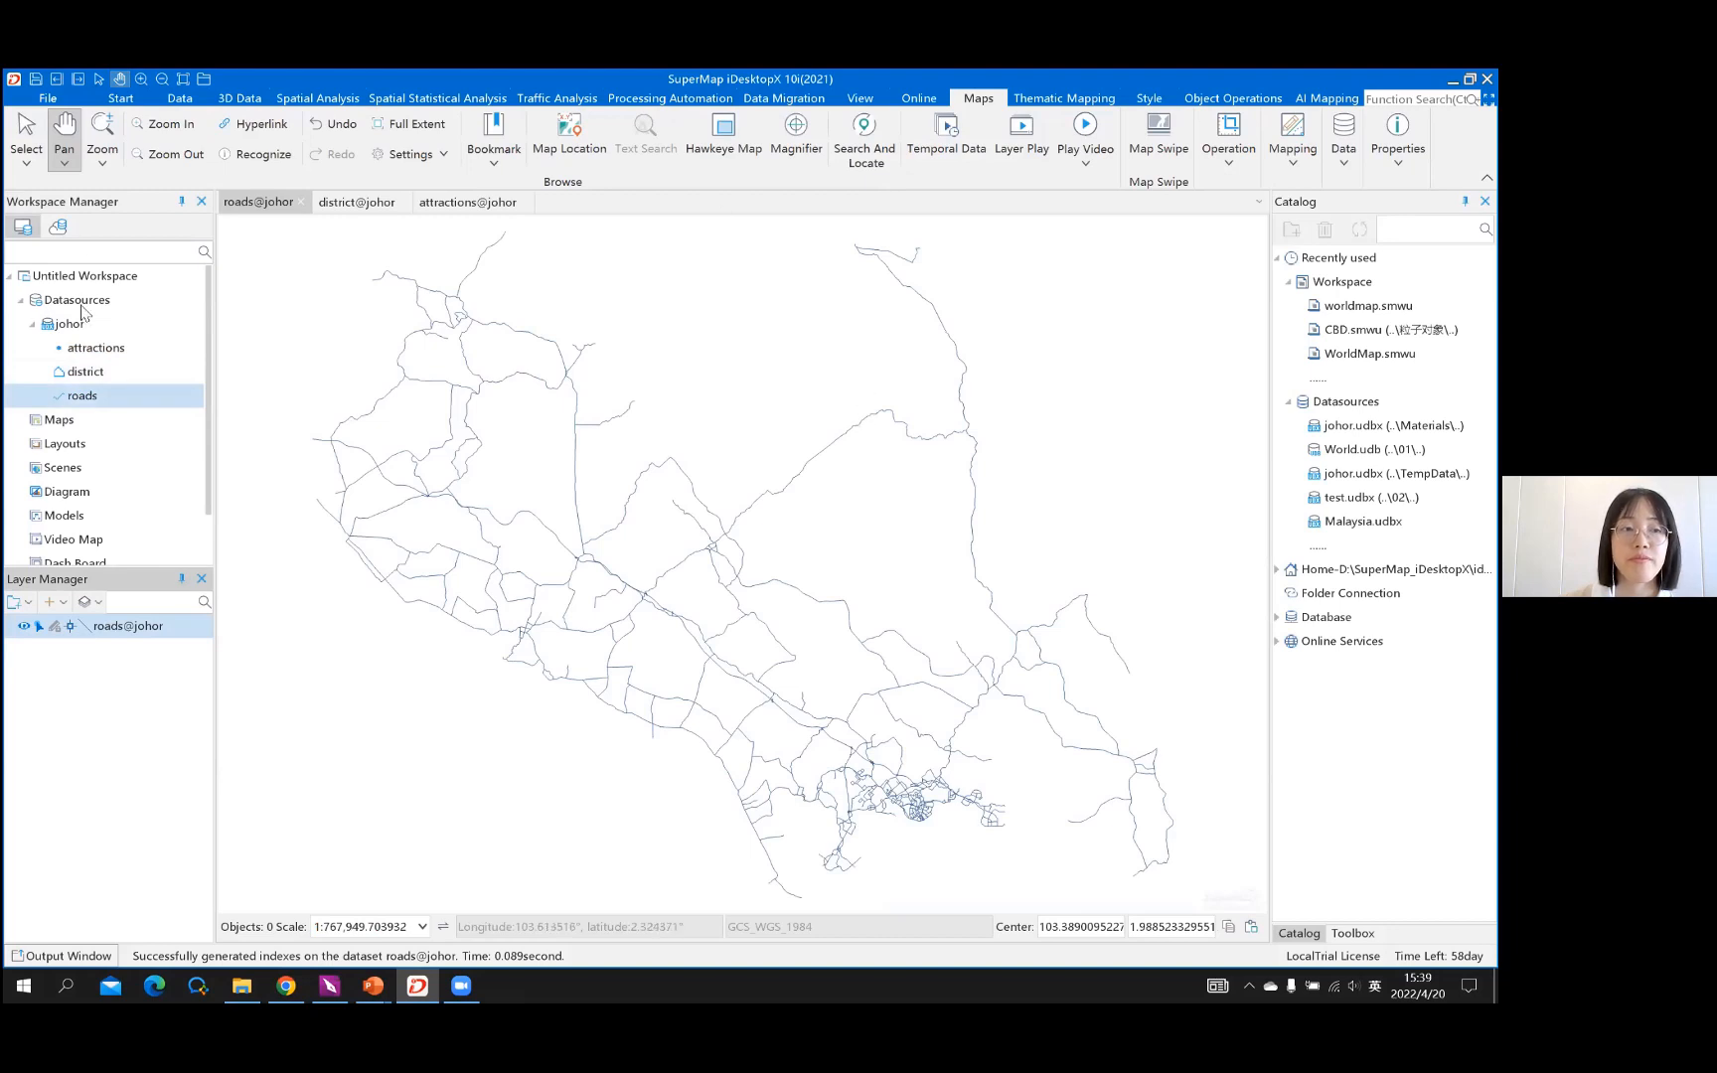
ctrl+click(120, 350)
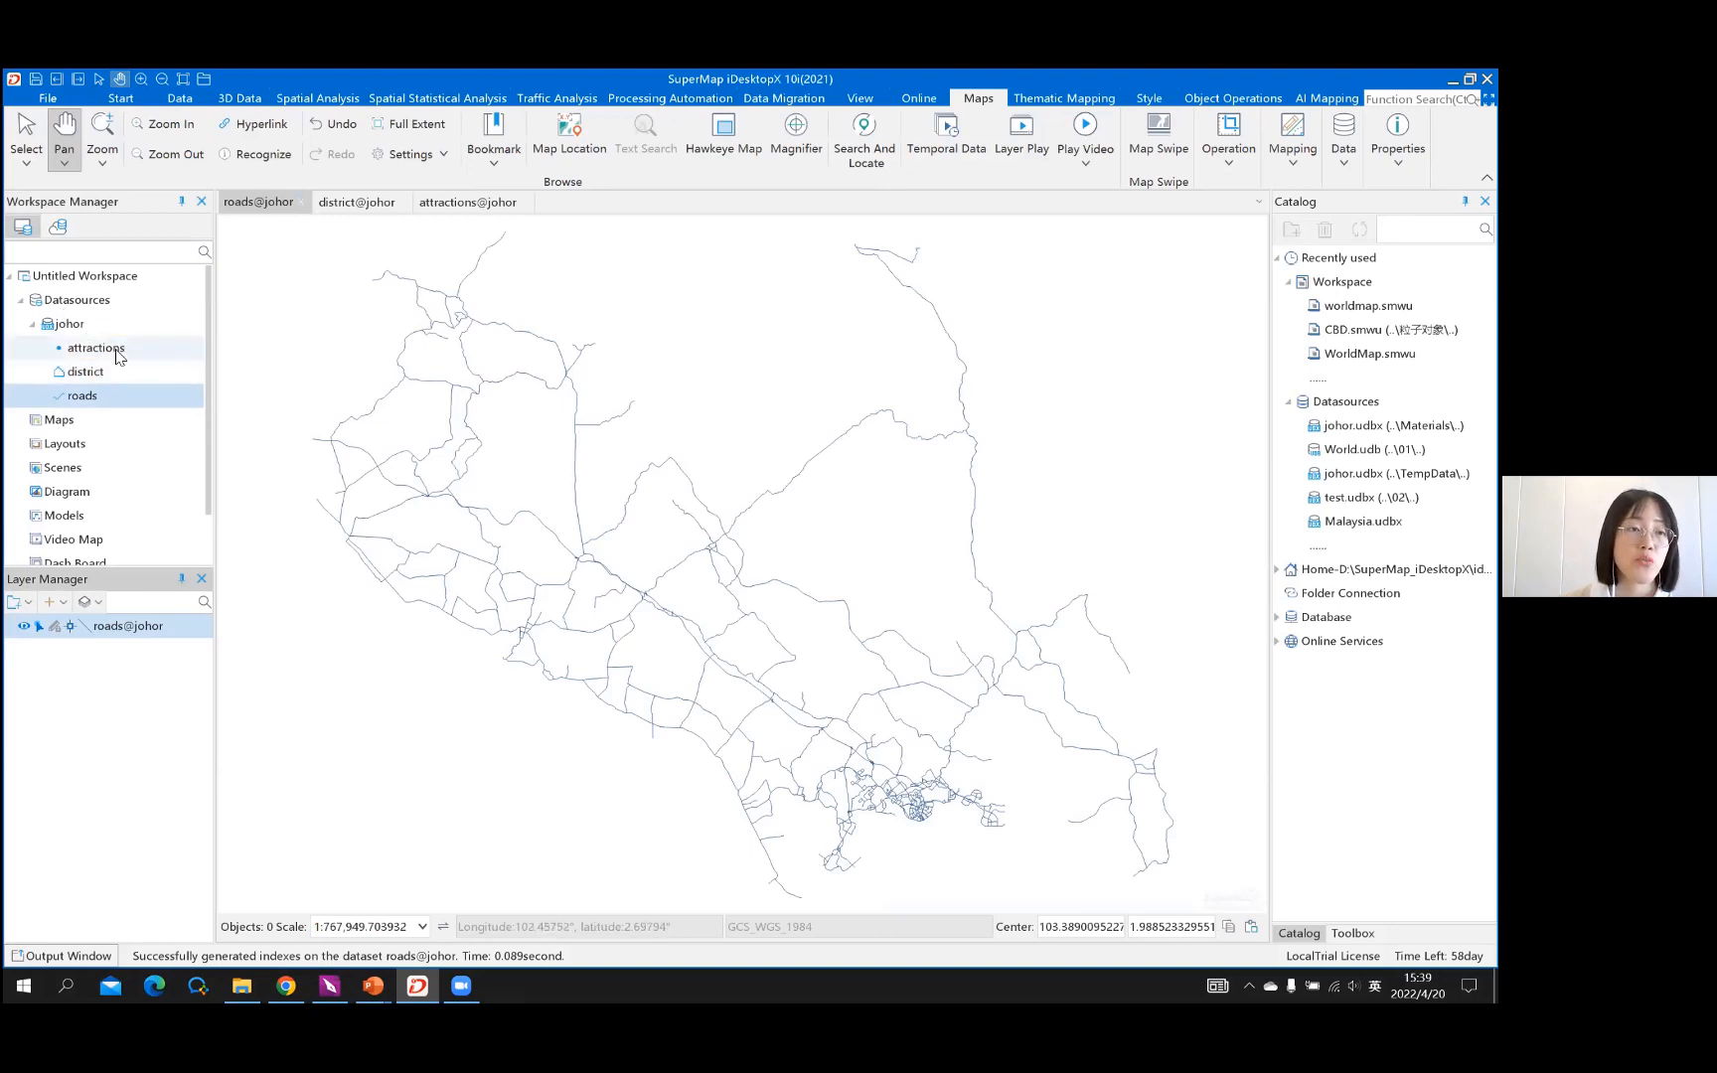
click(120, 350)
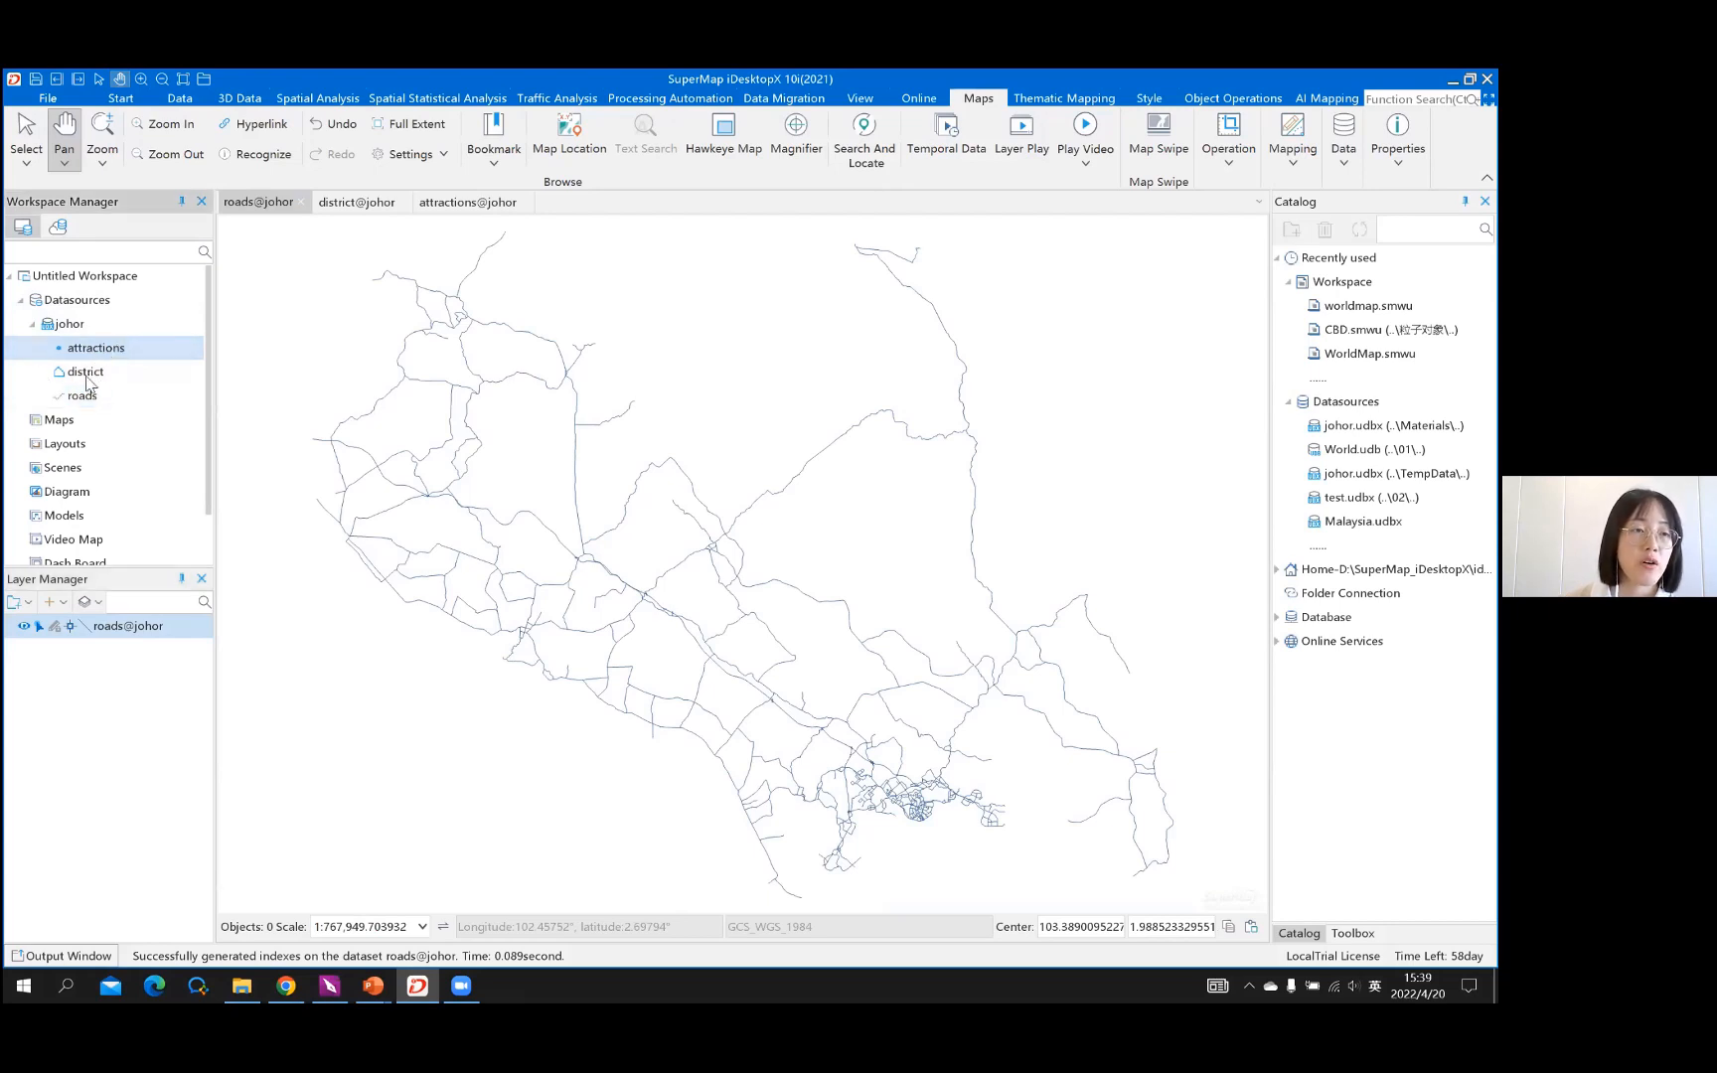
click(88, 379)
shift+click(95, 401)
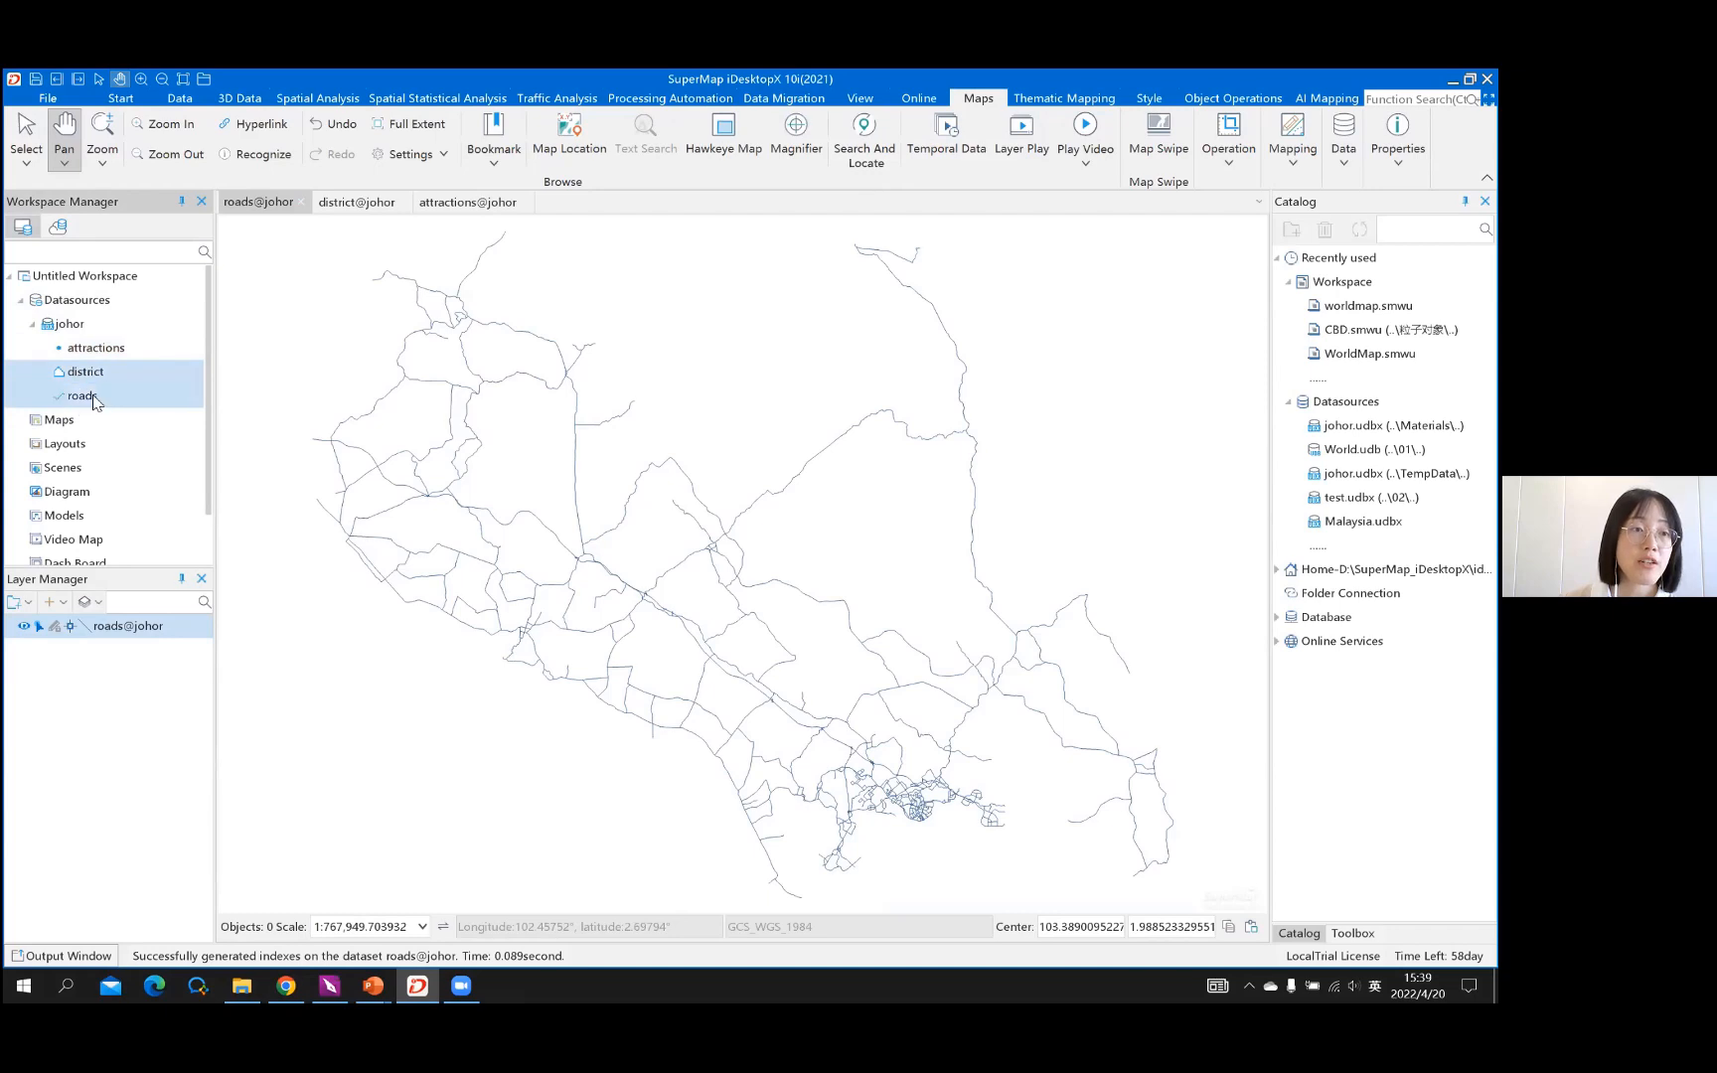
click(97, 392)
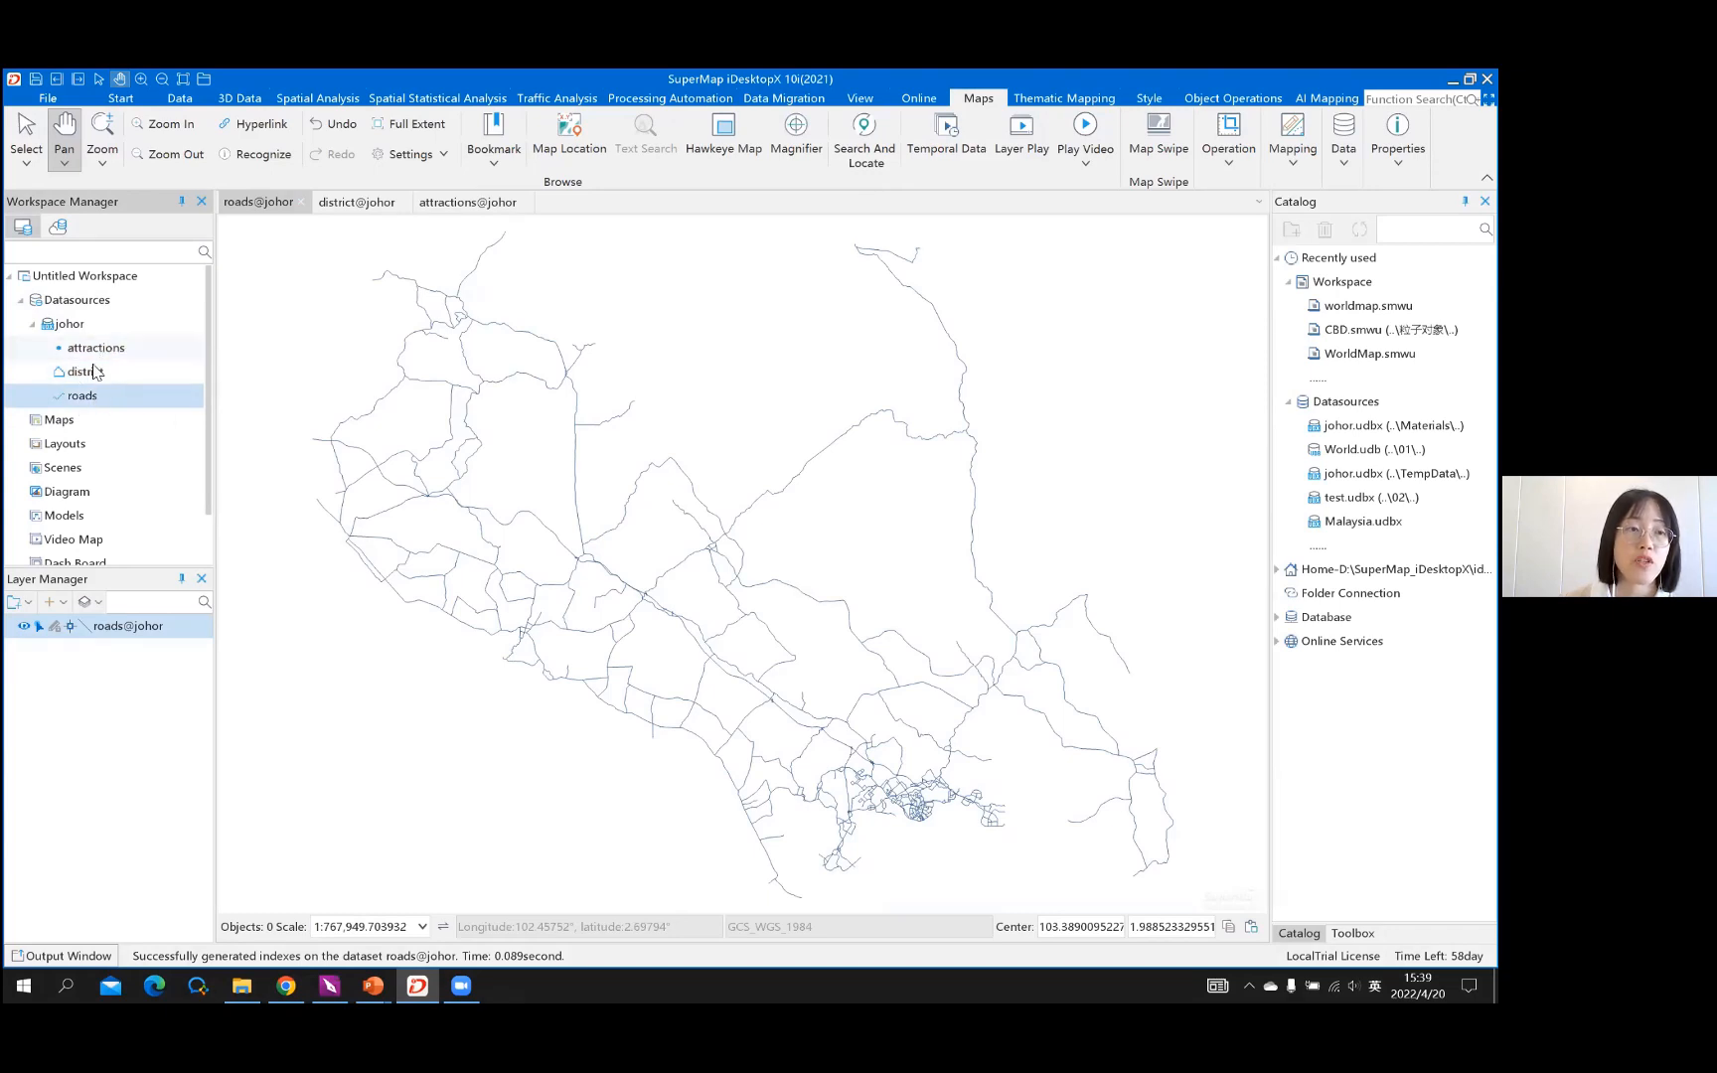
shift+click(98, 375)
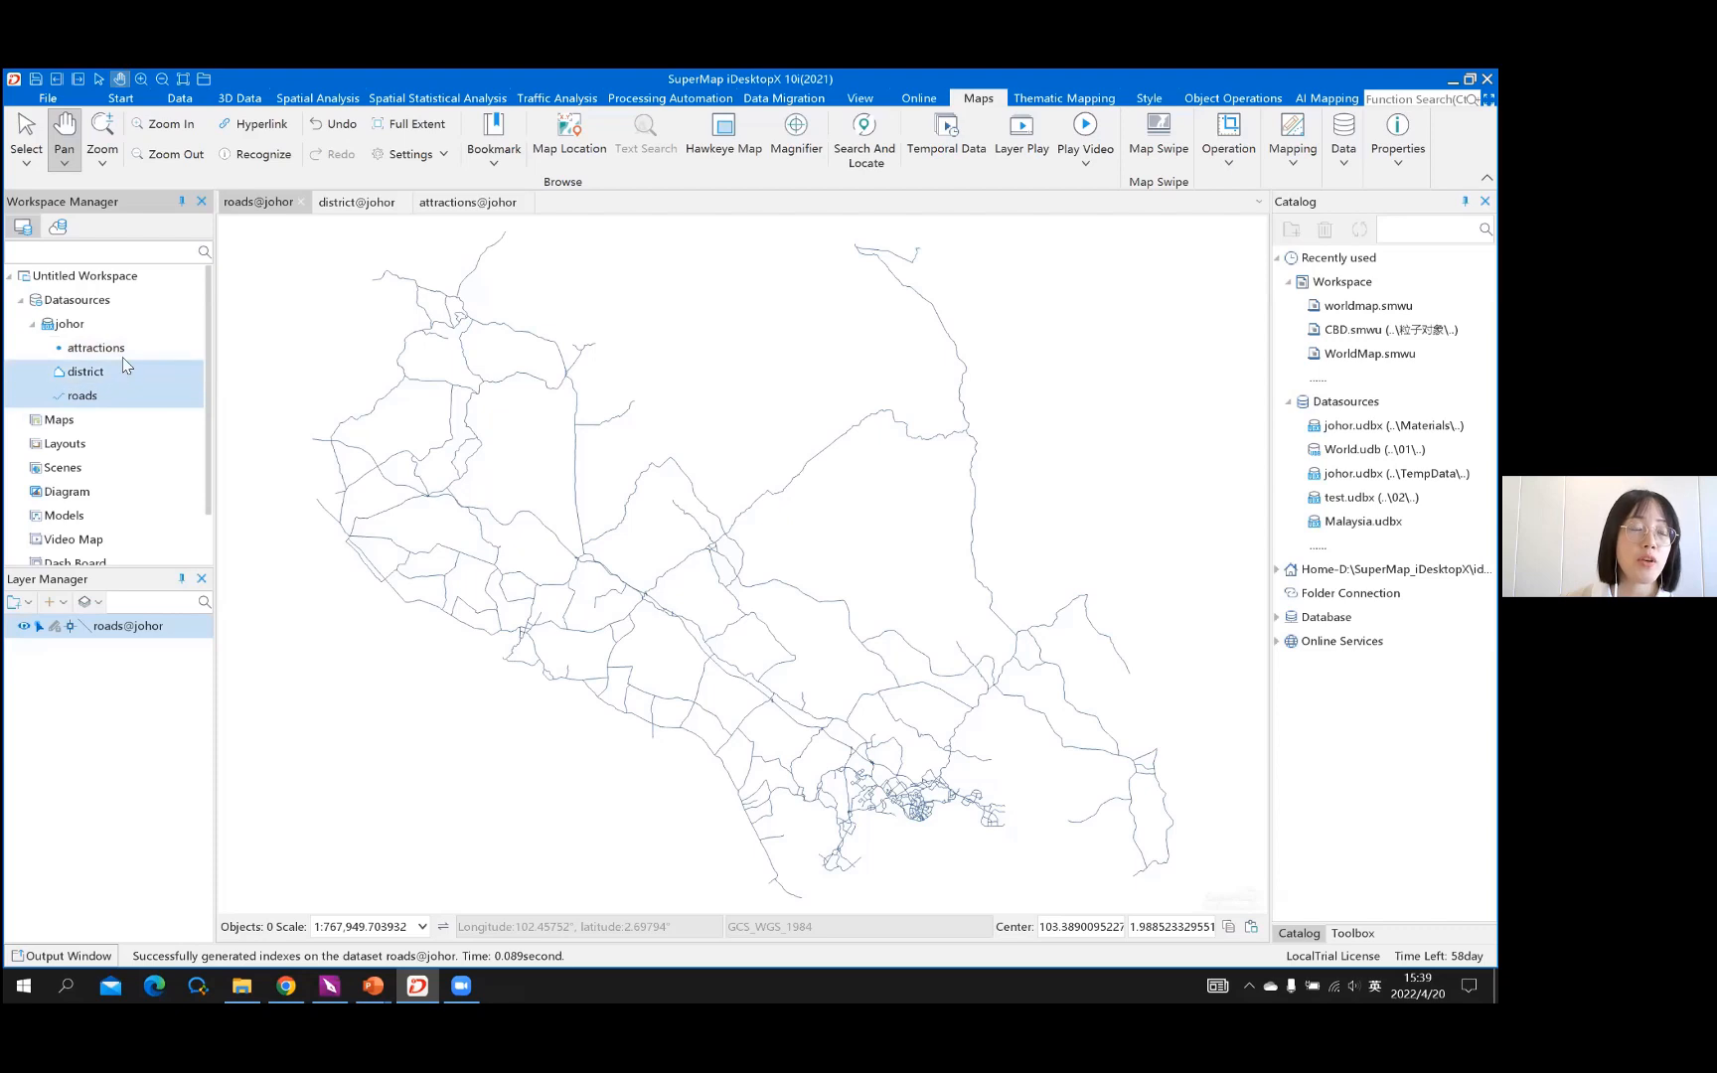
Close all open map windows and discard the roads, district and attractions maps
right_click(287, 206)
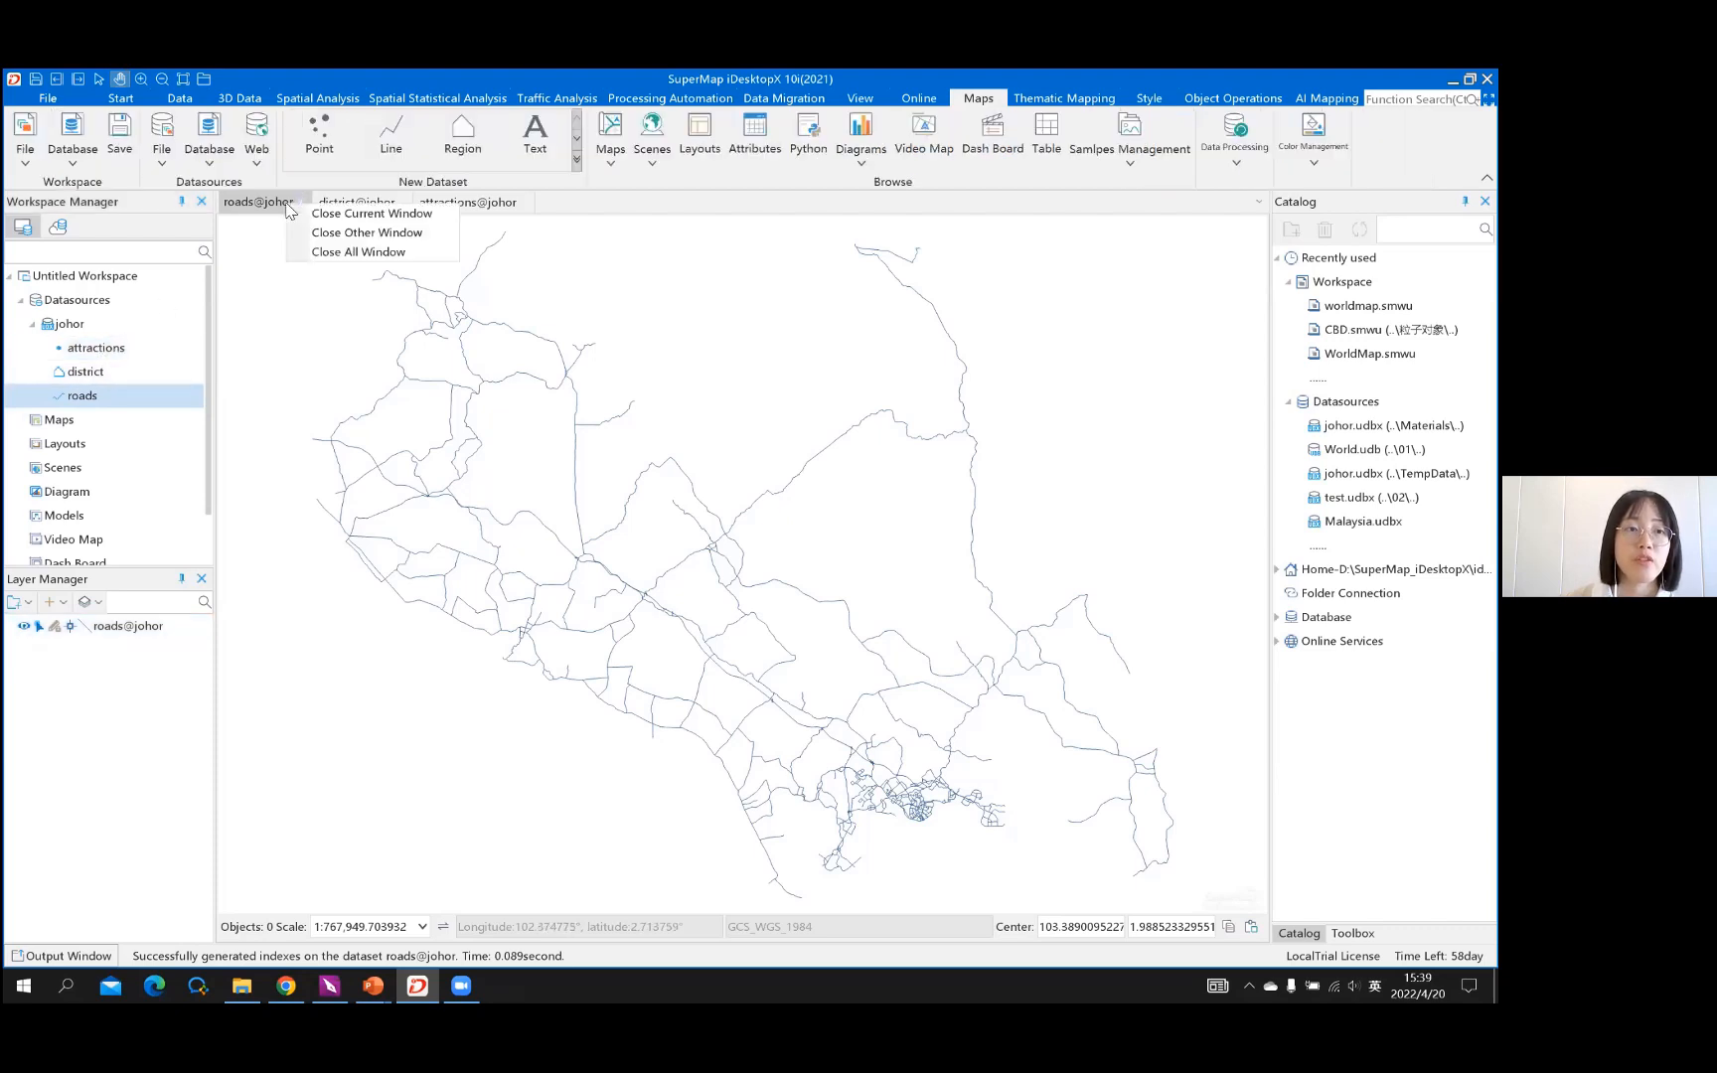
click(387, 256)
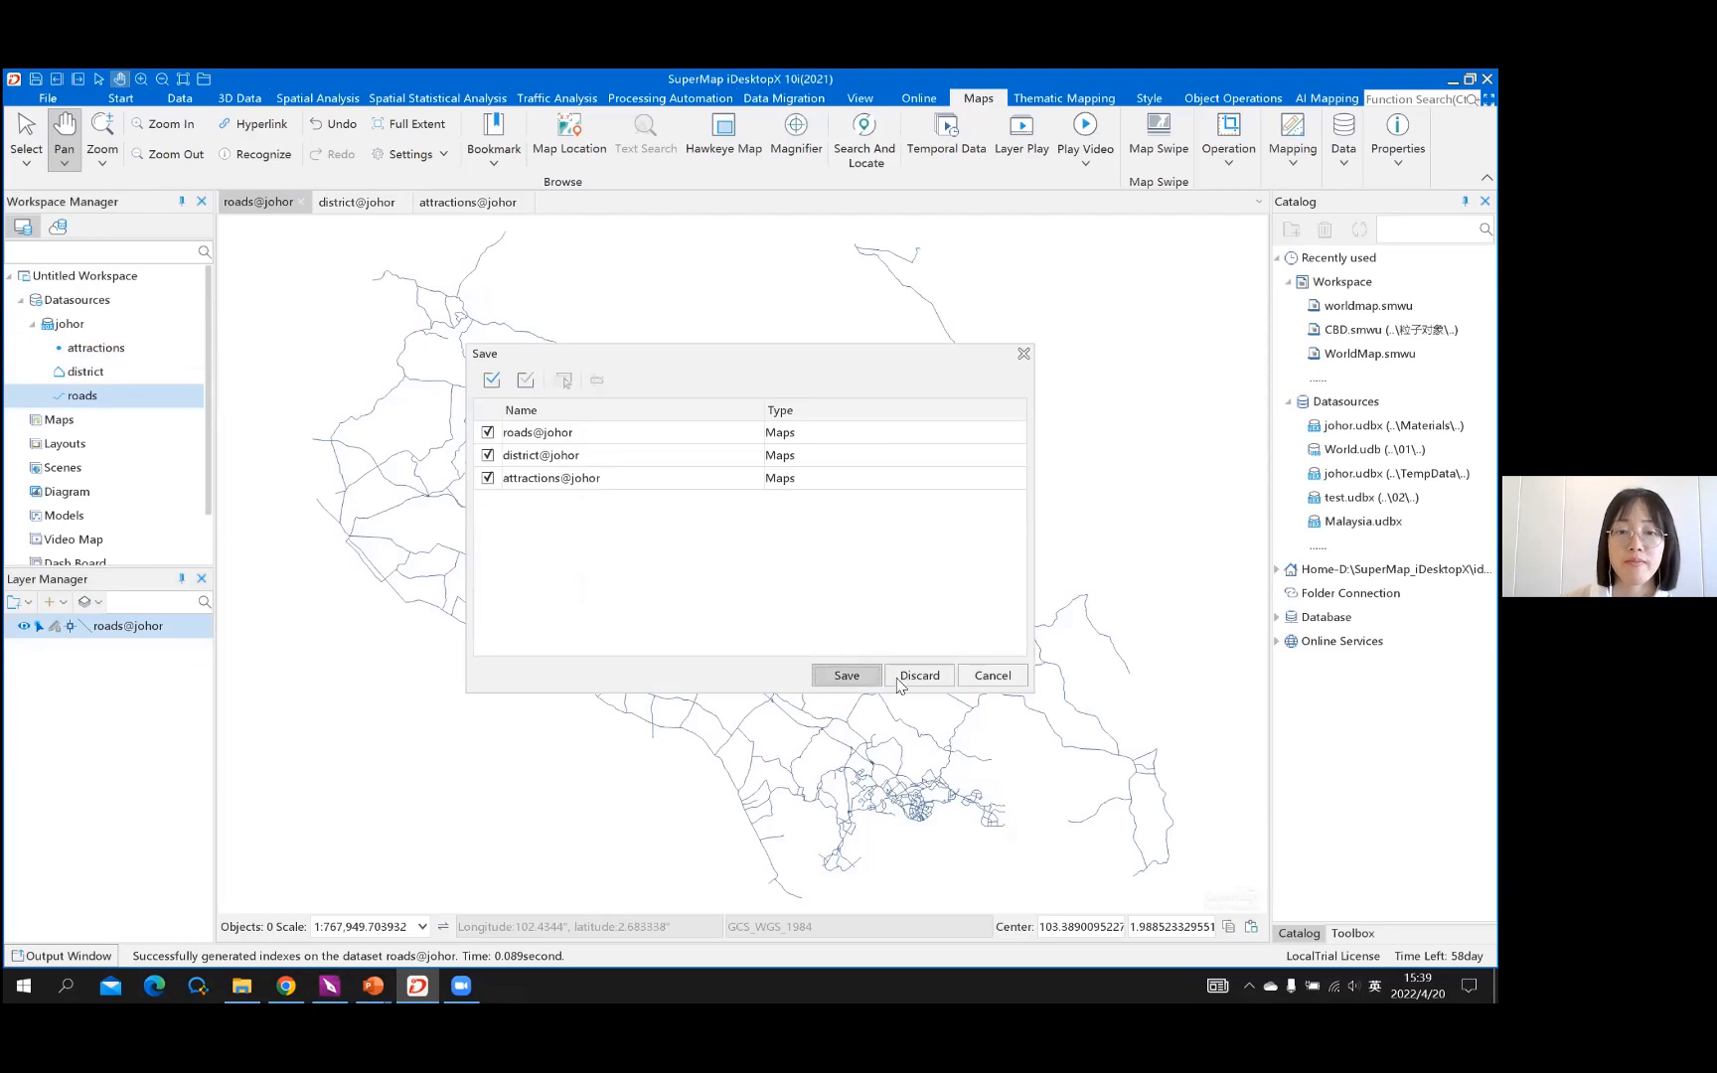
click(937, 680)
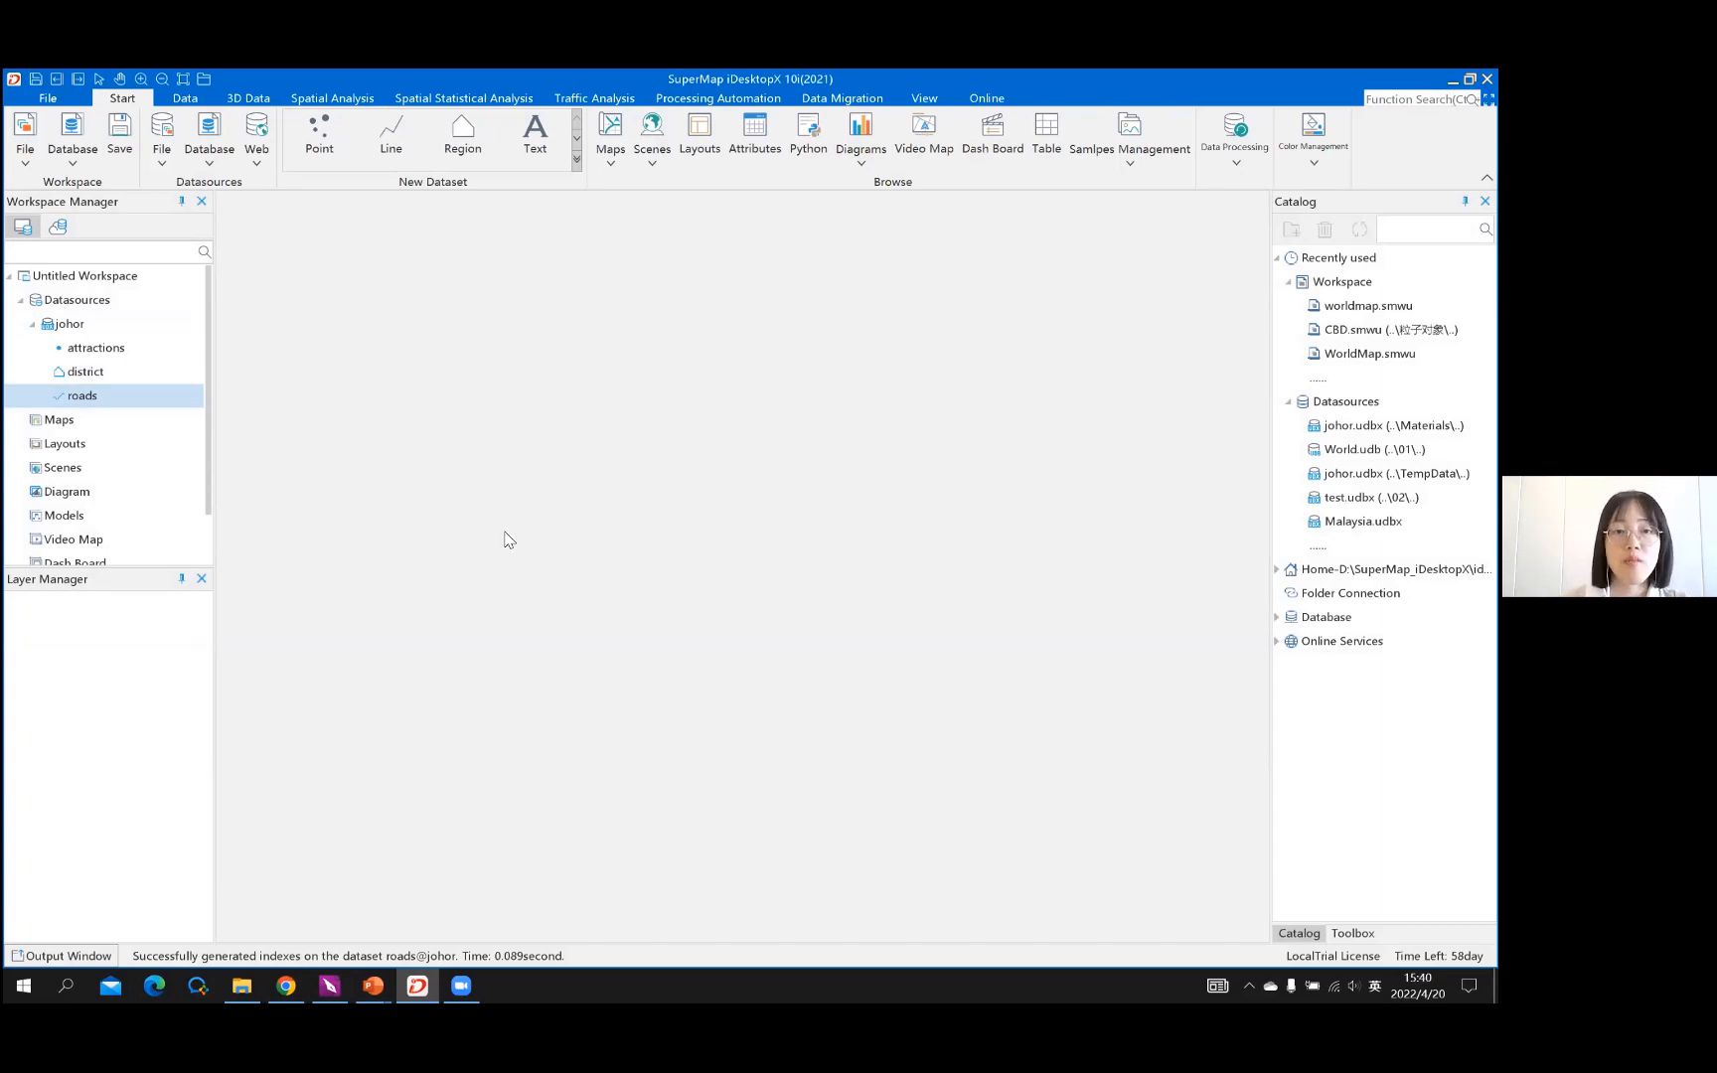
Switch to the PowerPoint slide show and advance from the Demo 1 slide to the Import Shapefile slide
key(alt+Tab)
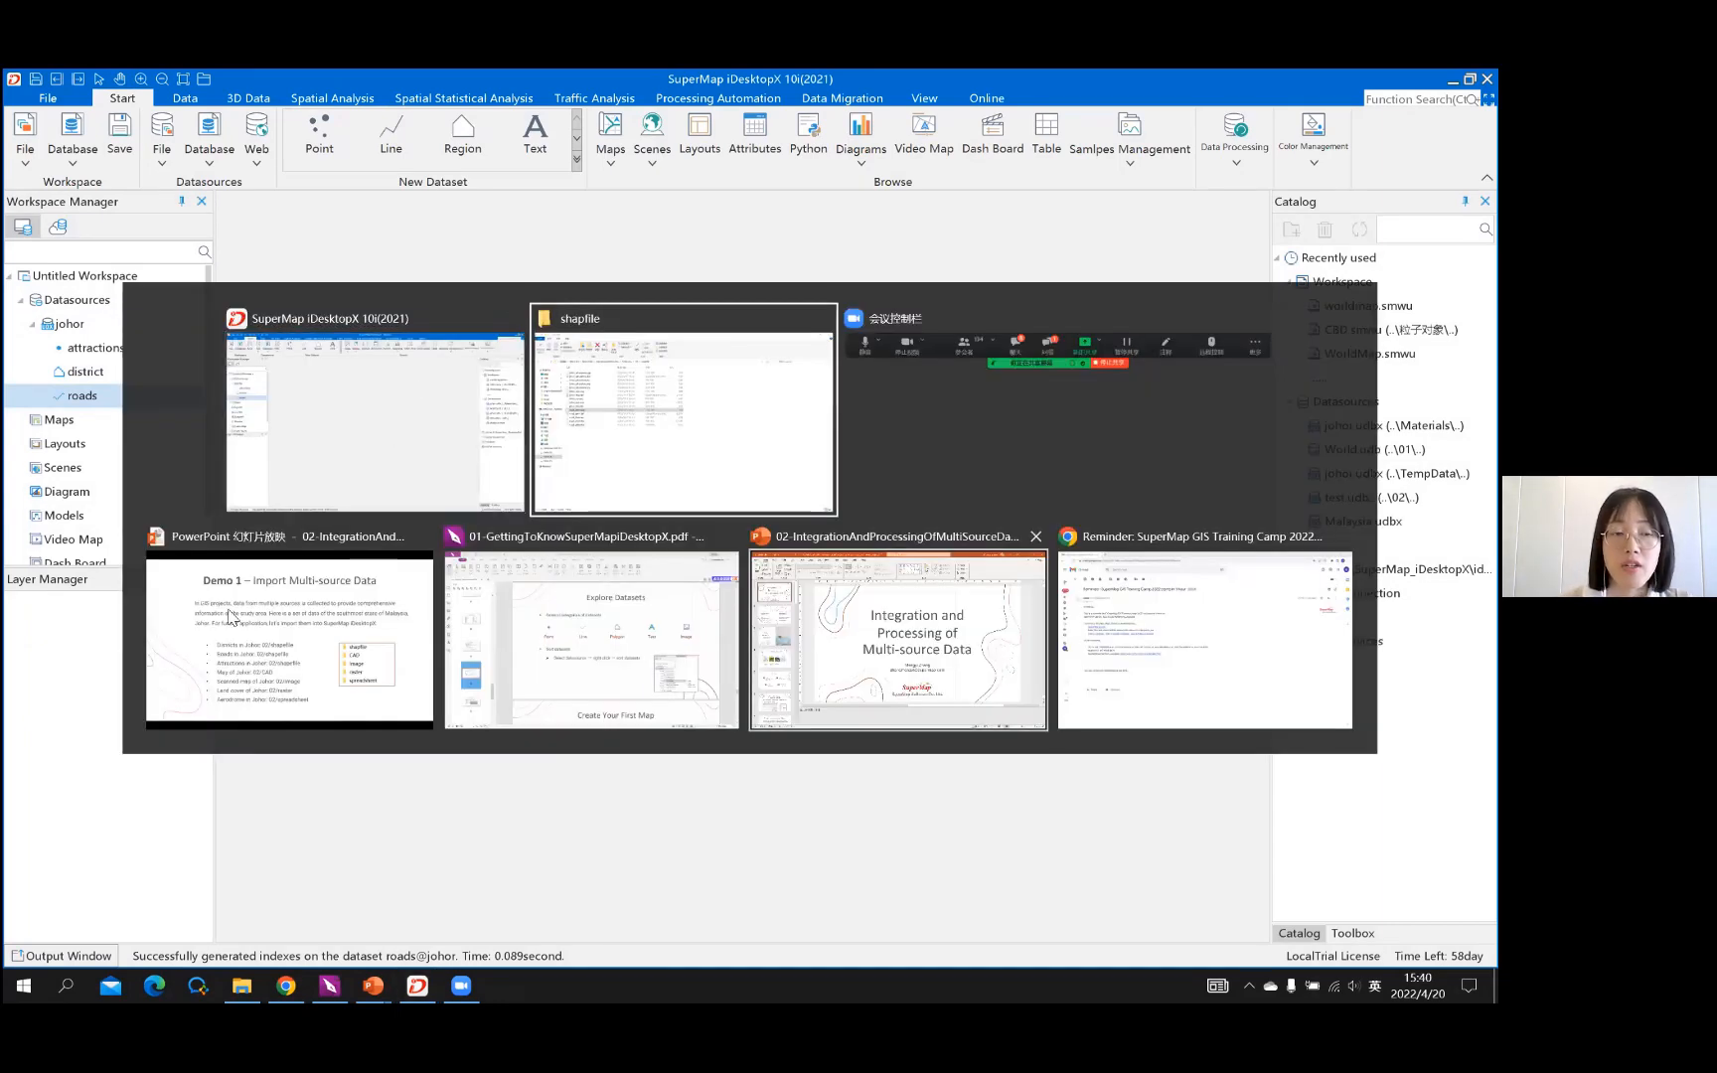
click(298, 637)
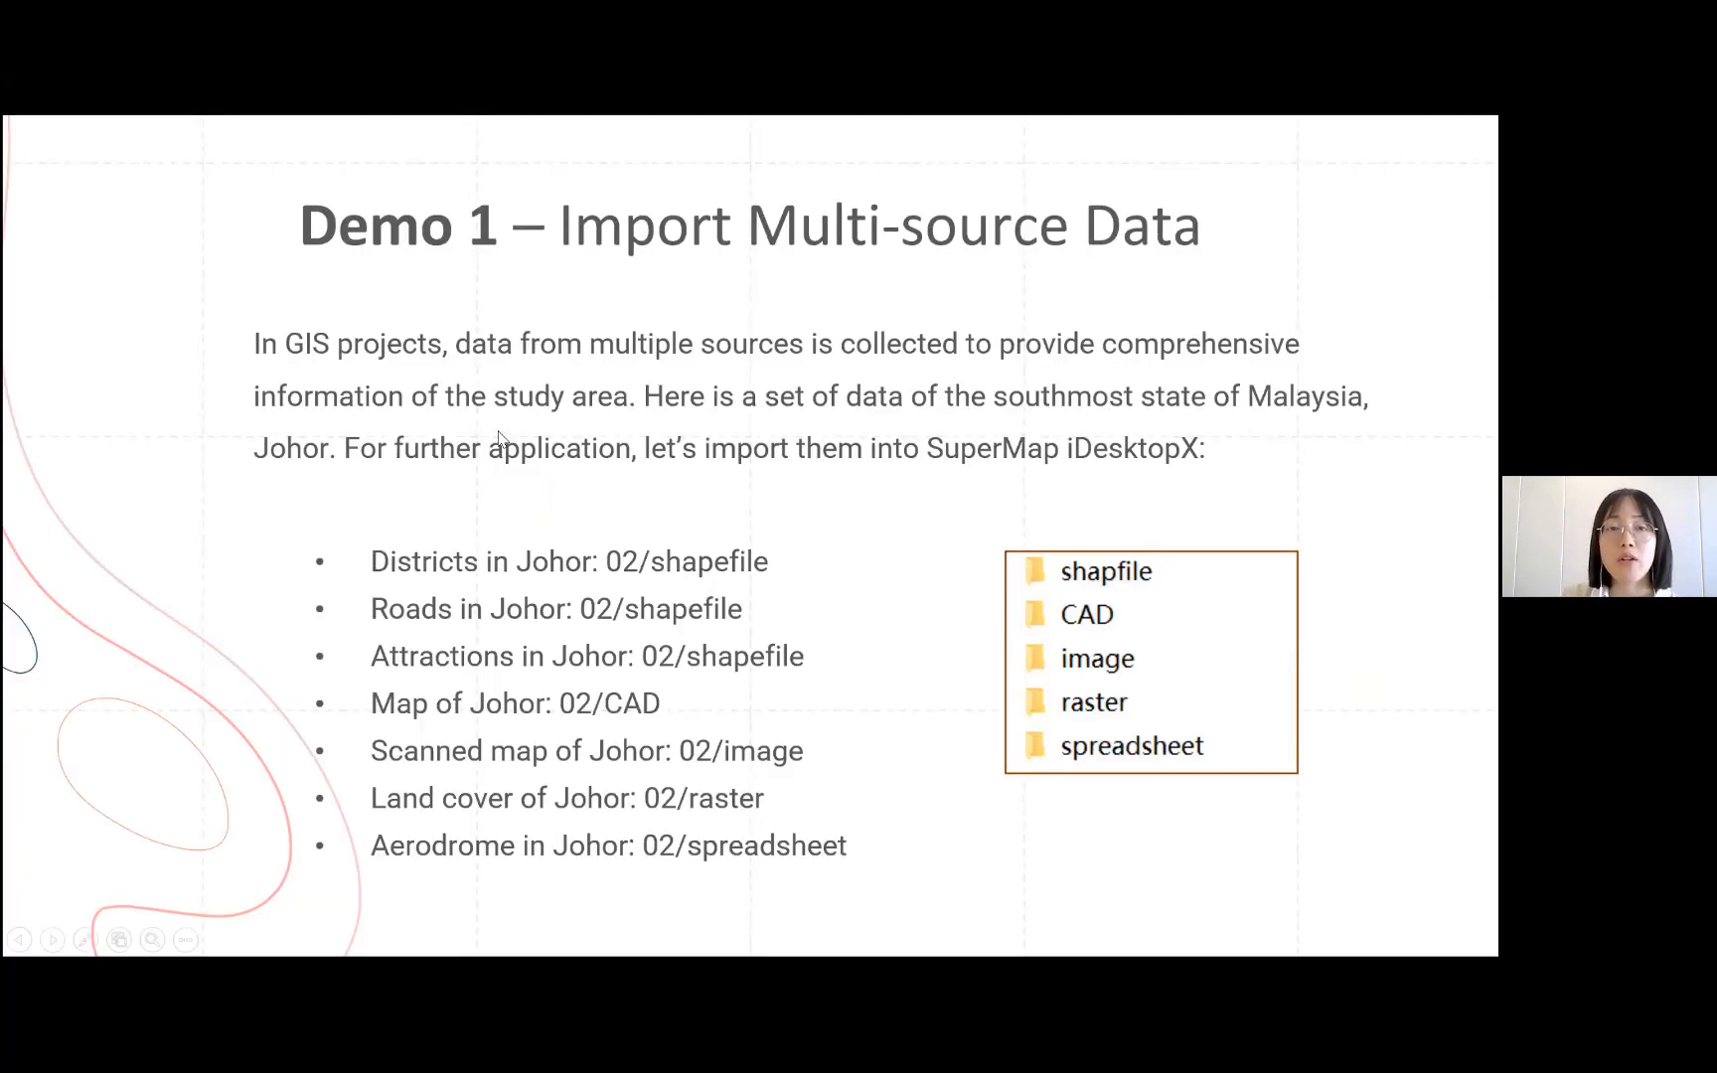
key(Right)
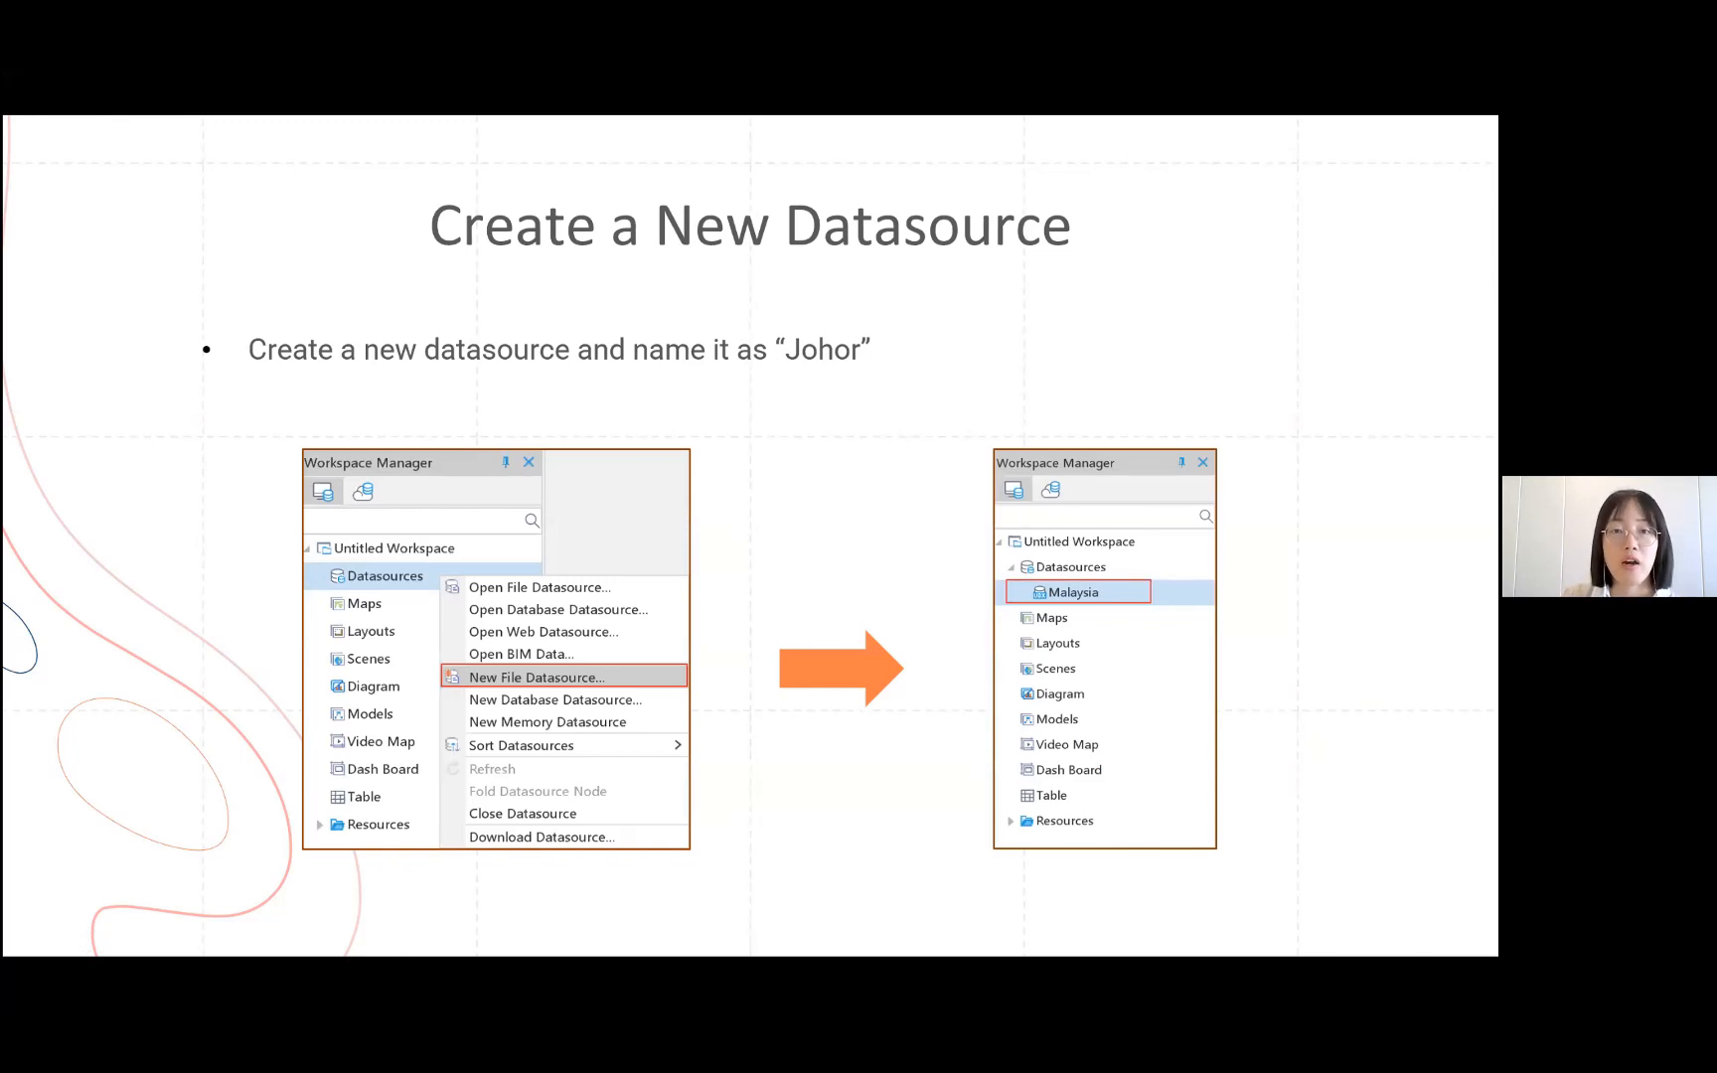
key(Right)
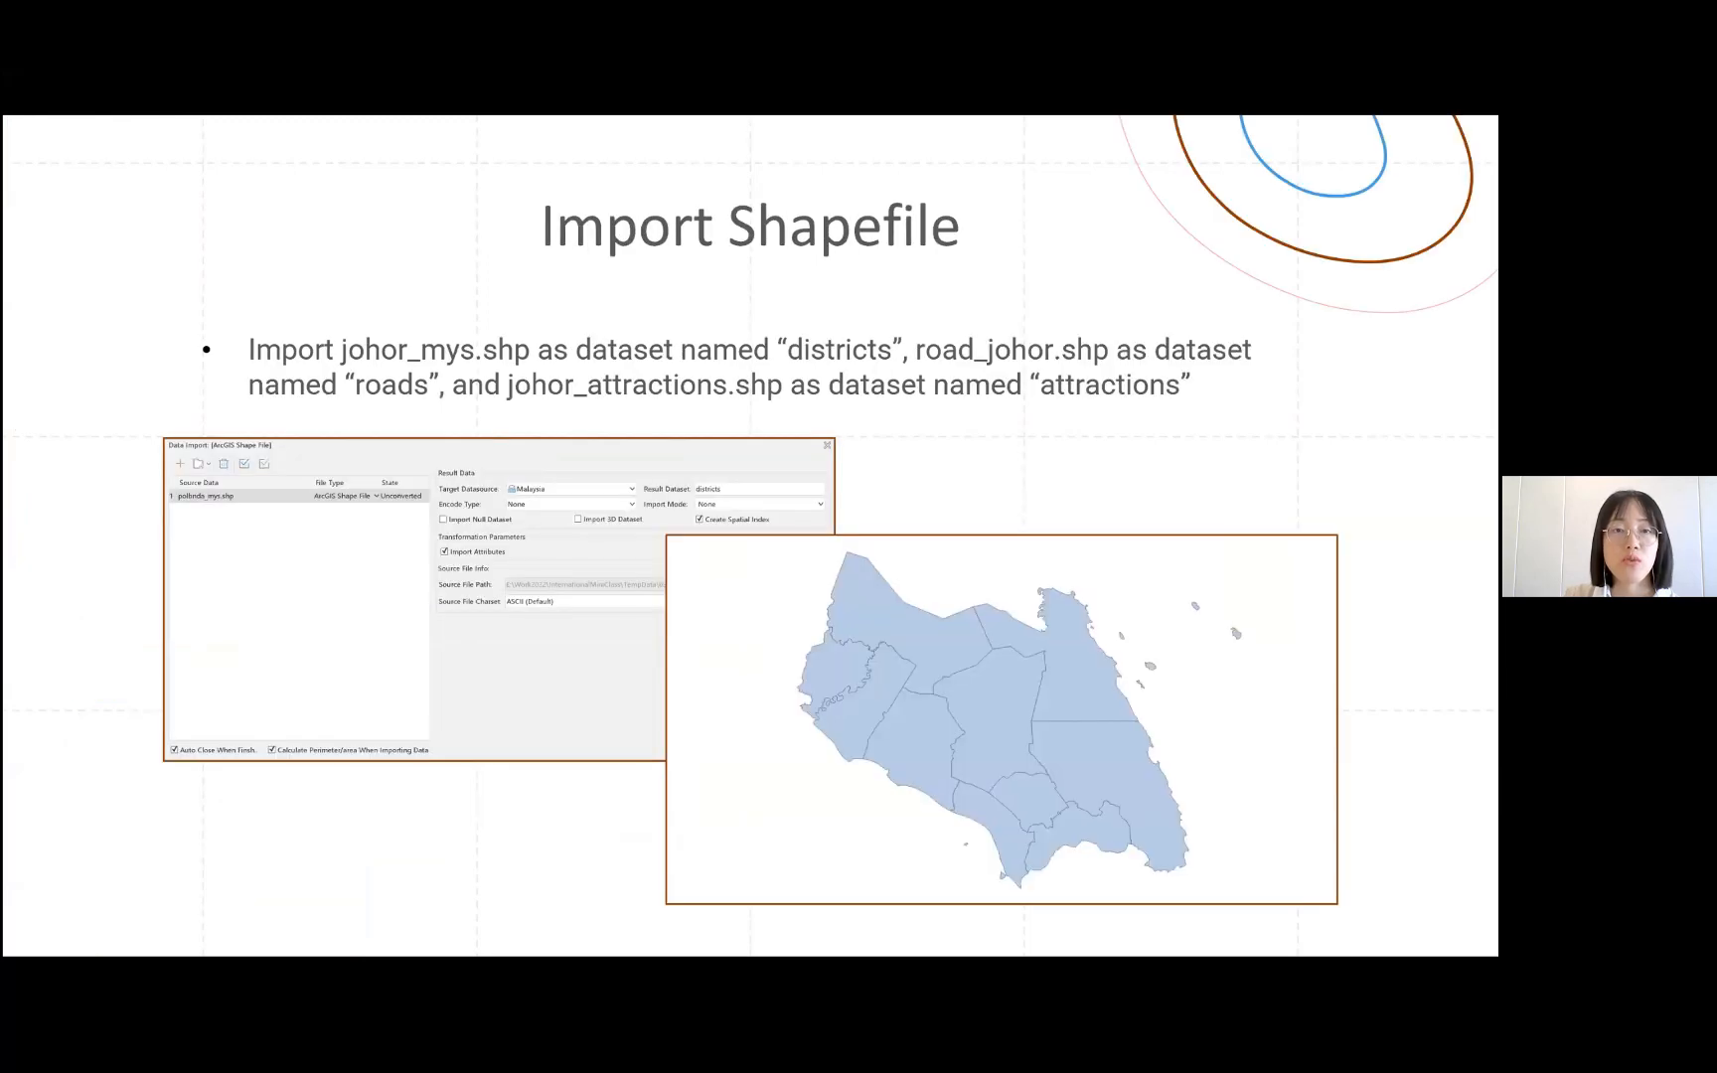
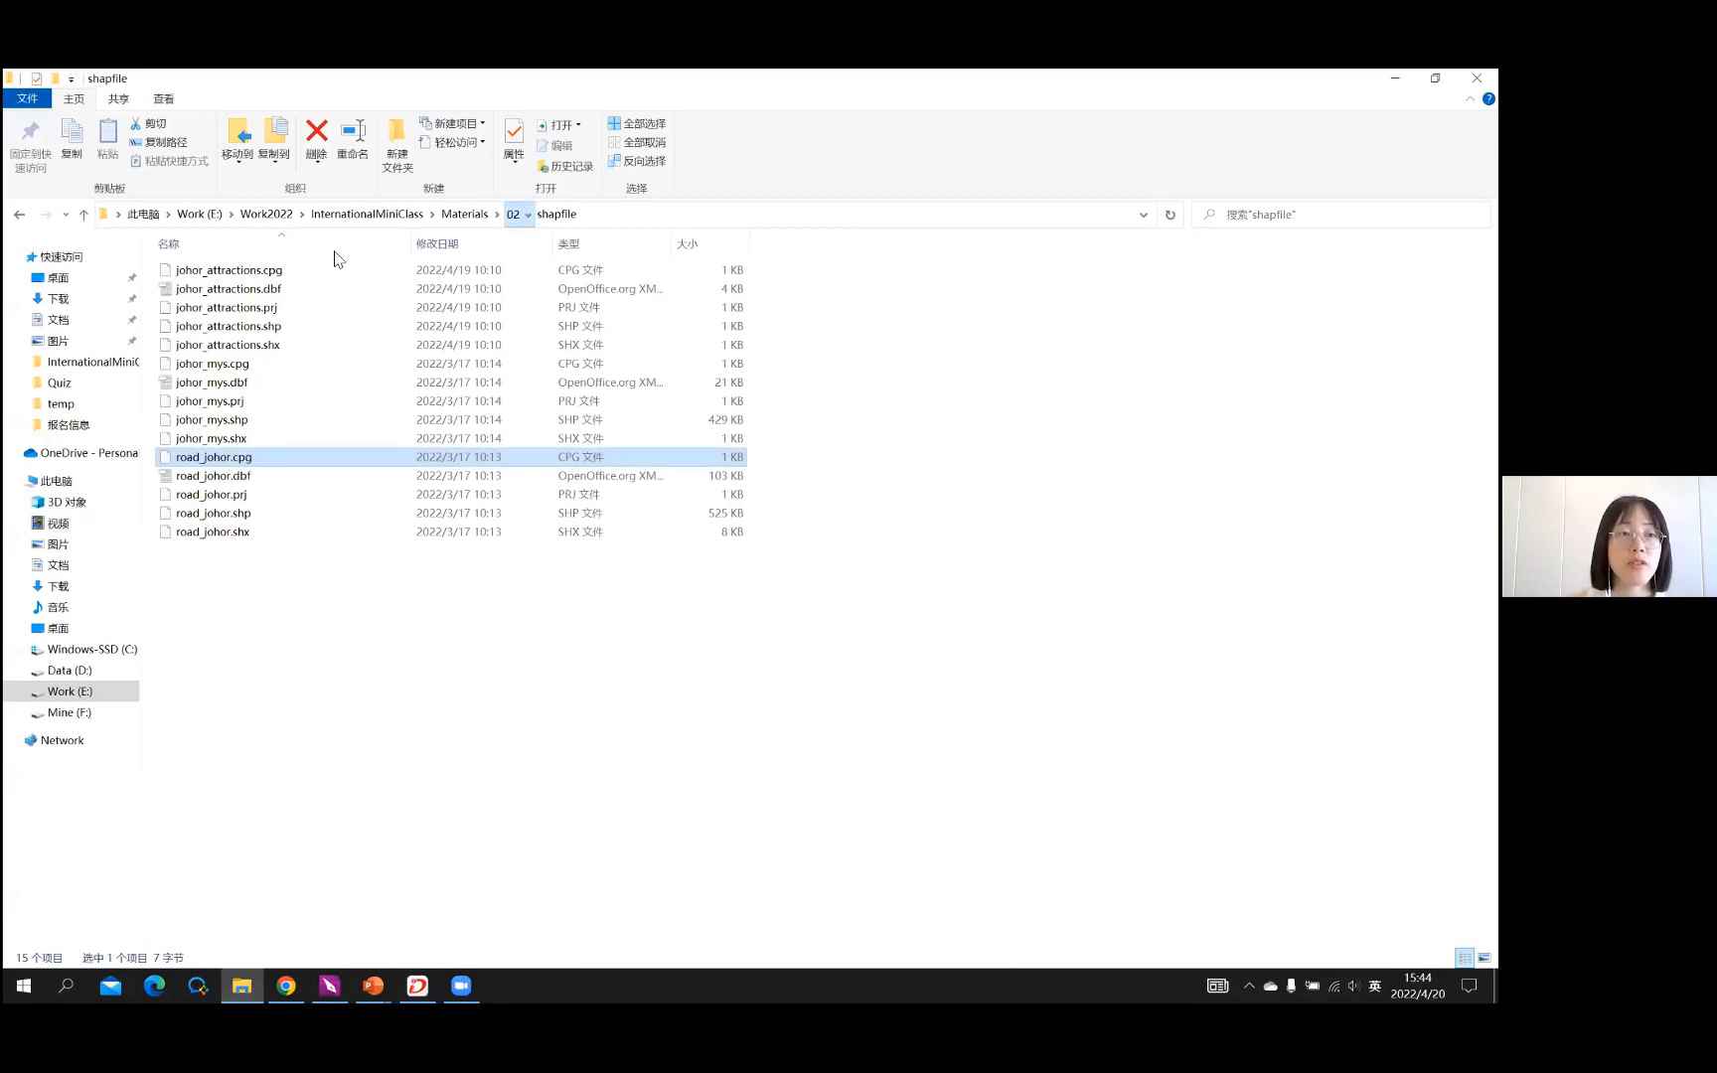
Locate map_of_johor_in_malaysia.dwg in the CAD folder of Materials\02 in File Explorer and switch back to SuperMap iDesktopX
click(511, 213)
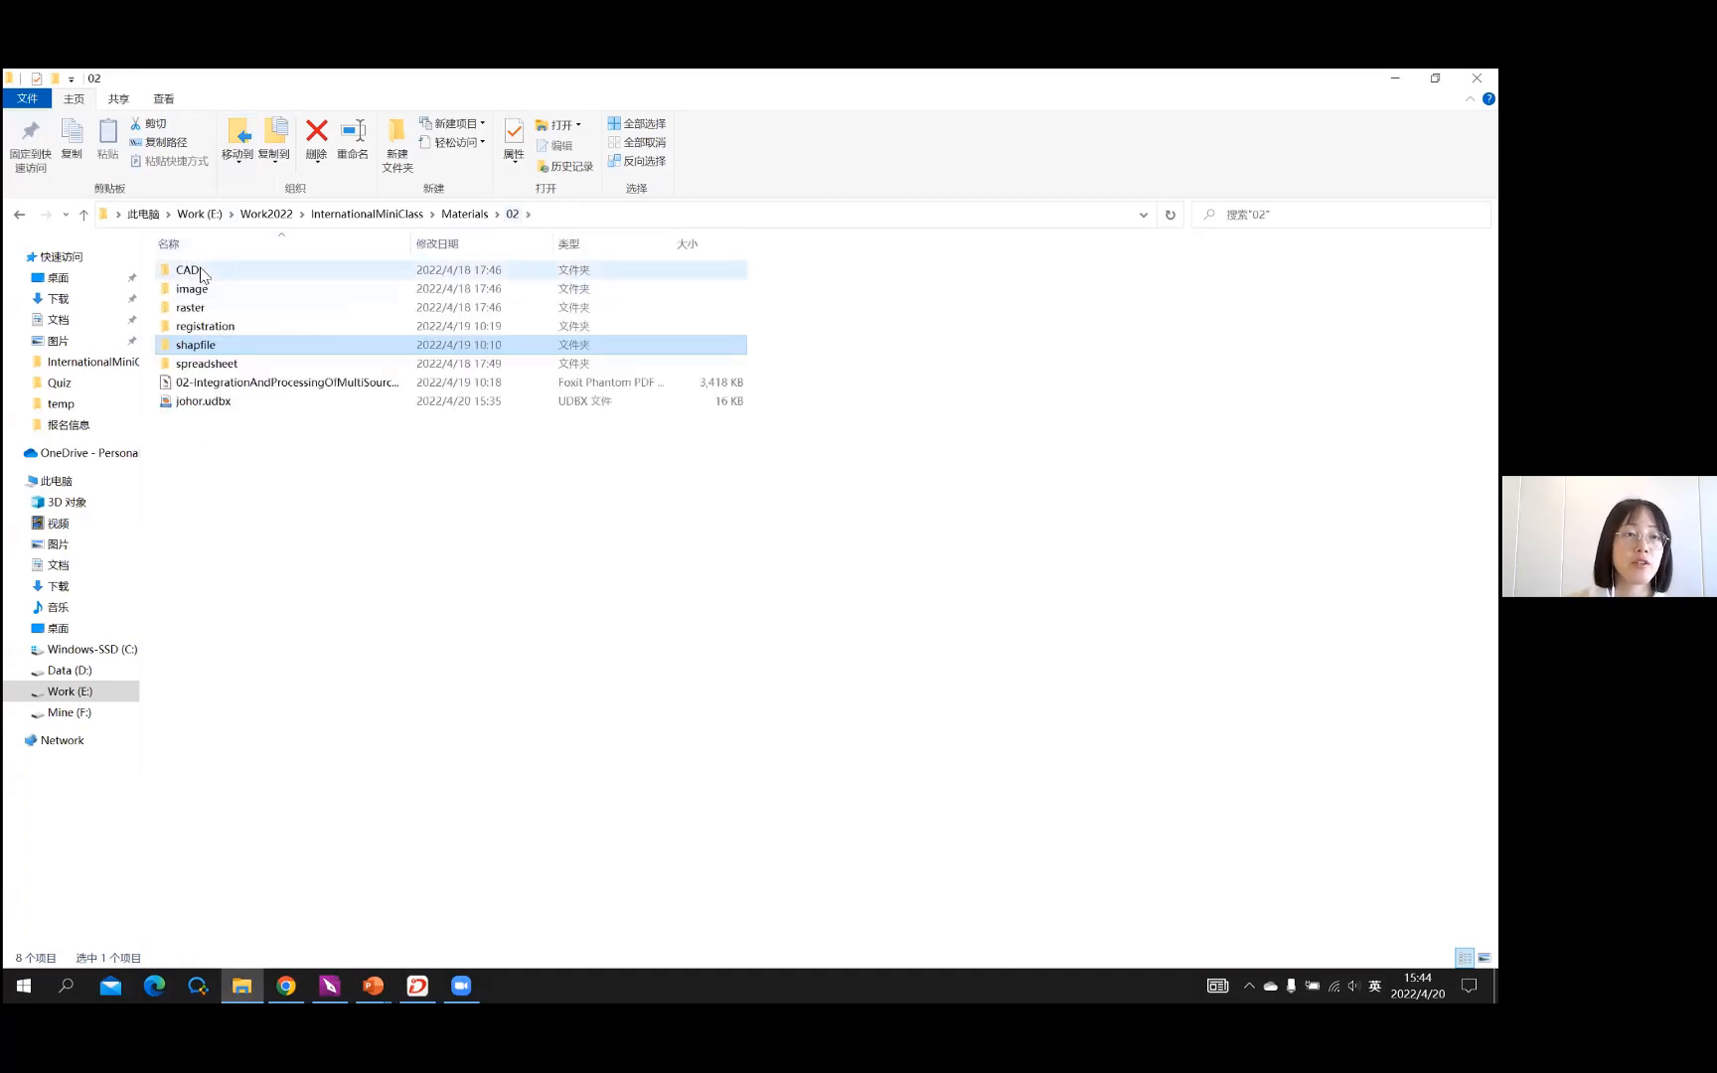
double_click(198, 273)
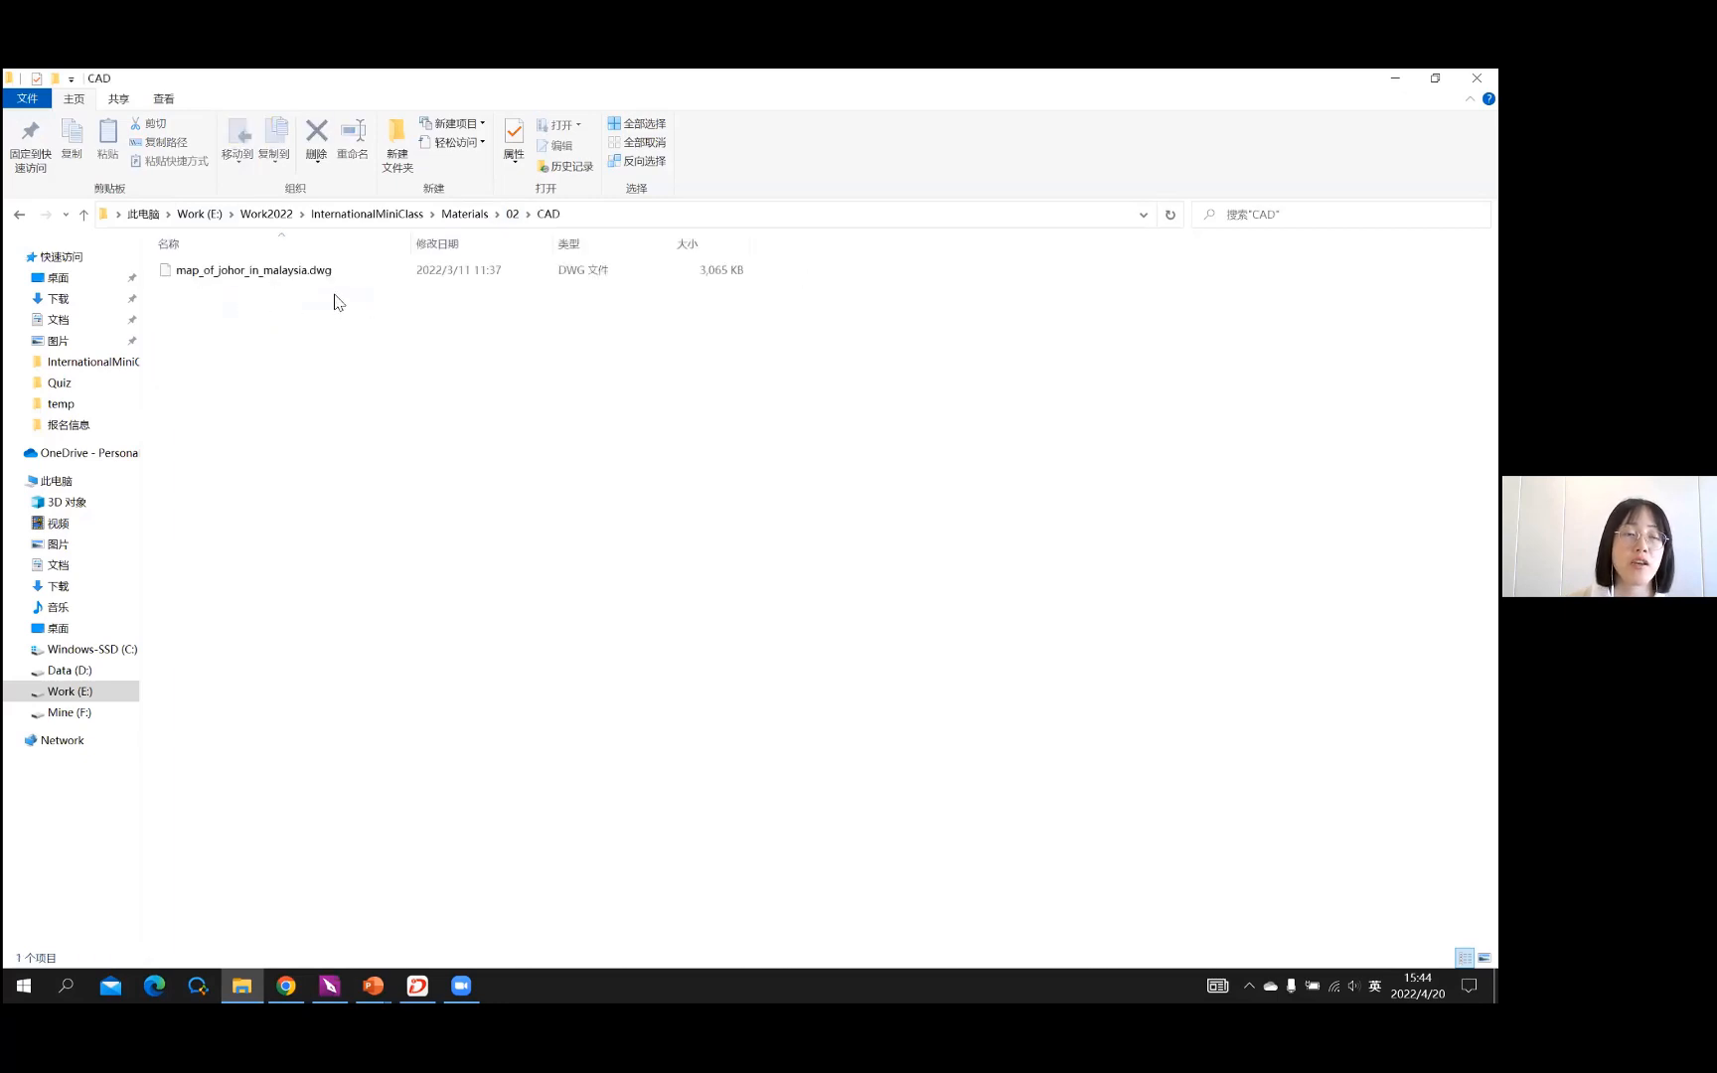
click(323, 274)
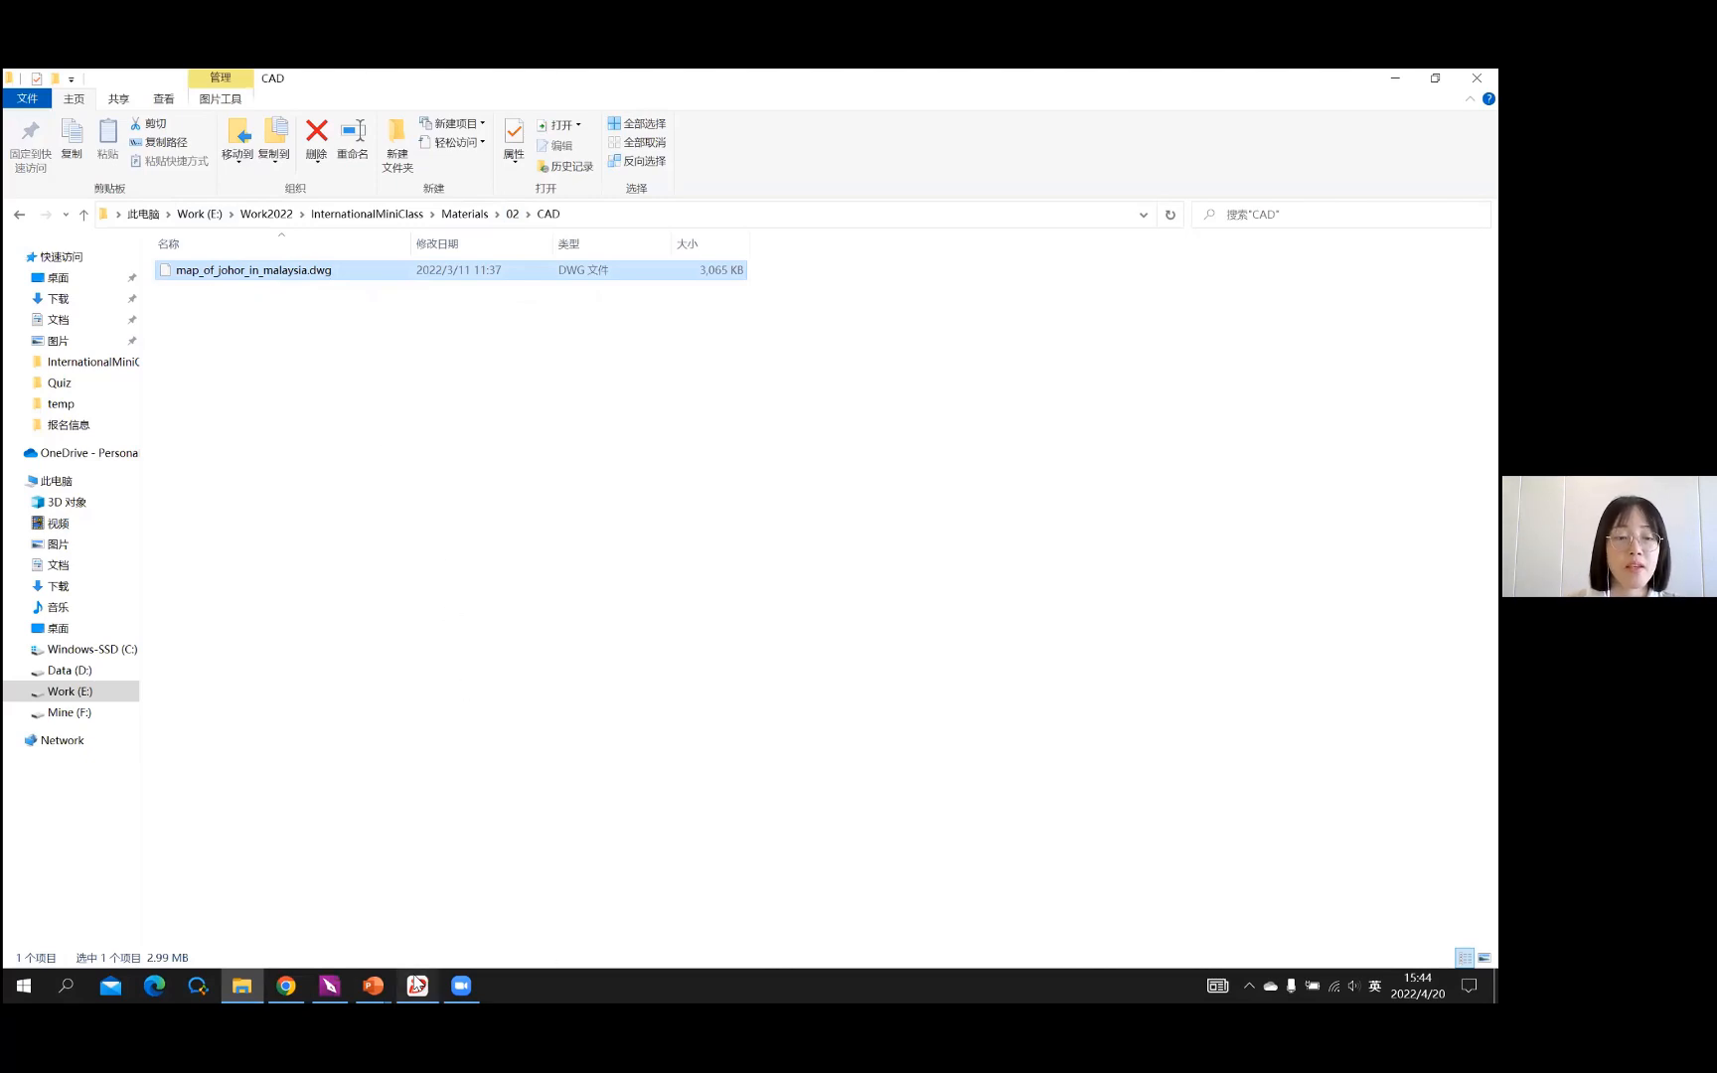
click(418, 985)
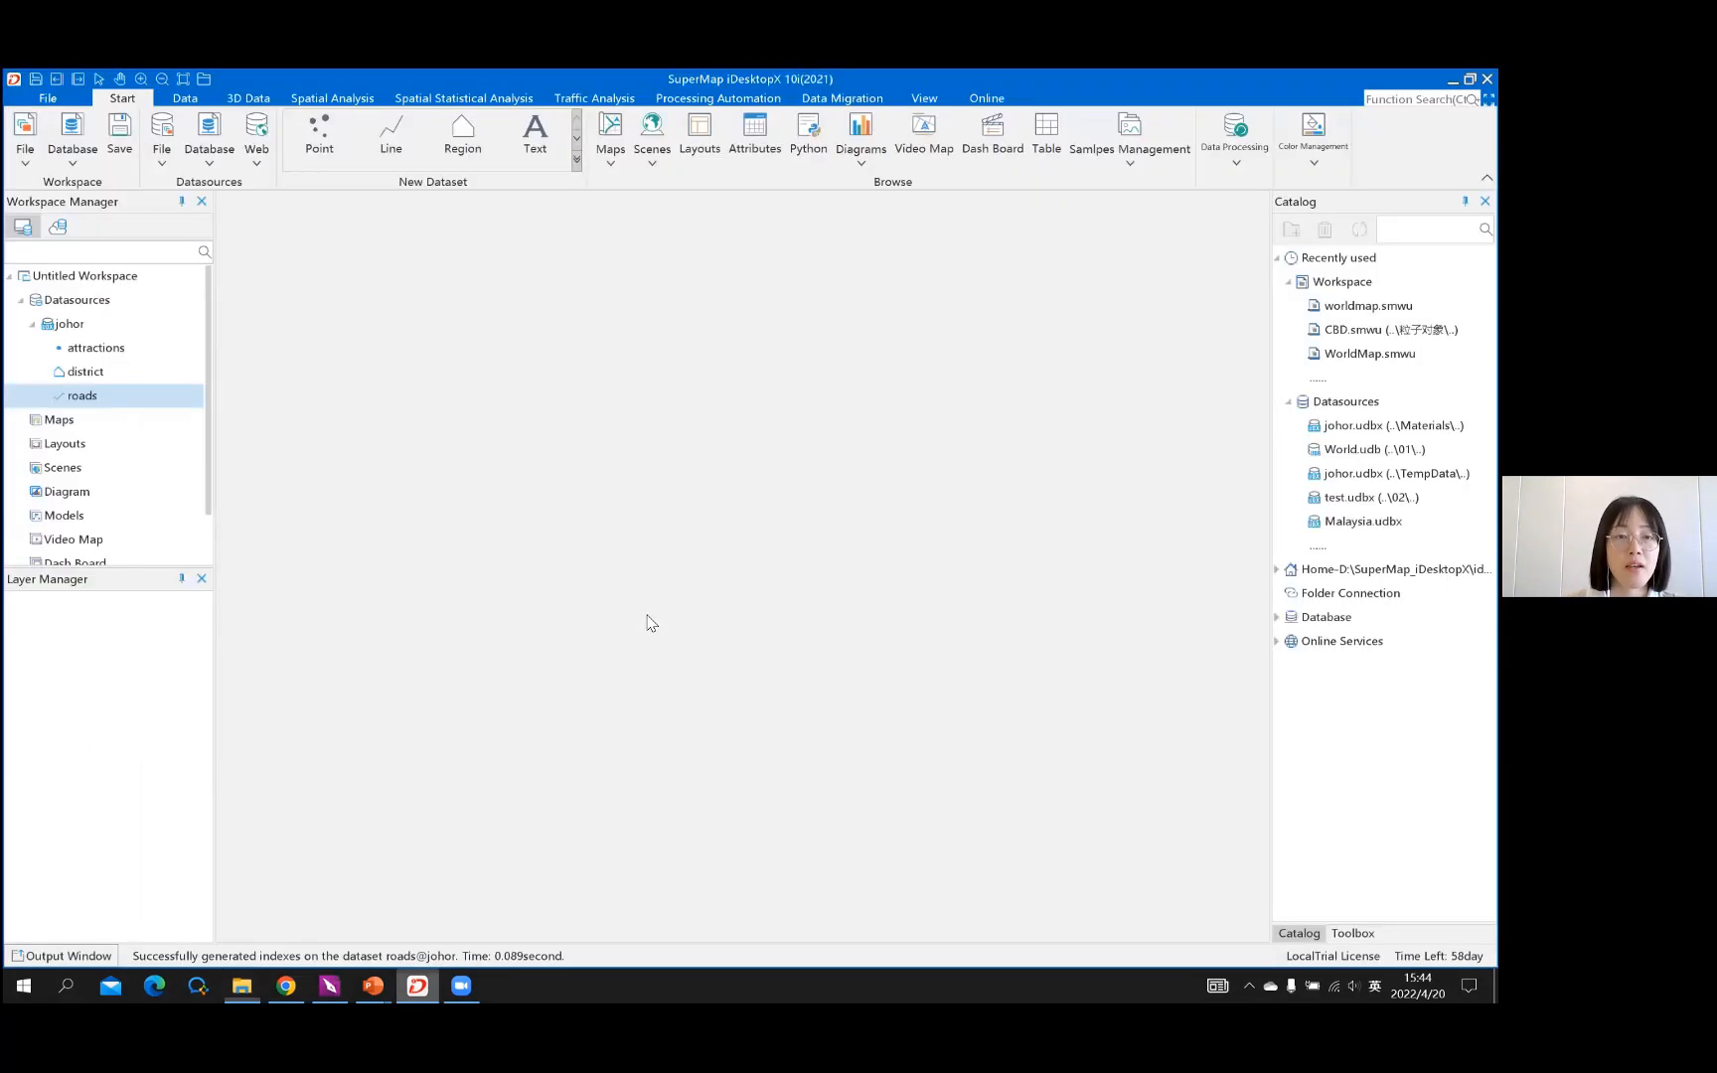
Select the johor datasource and save the workspace
click(78, 322)
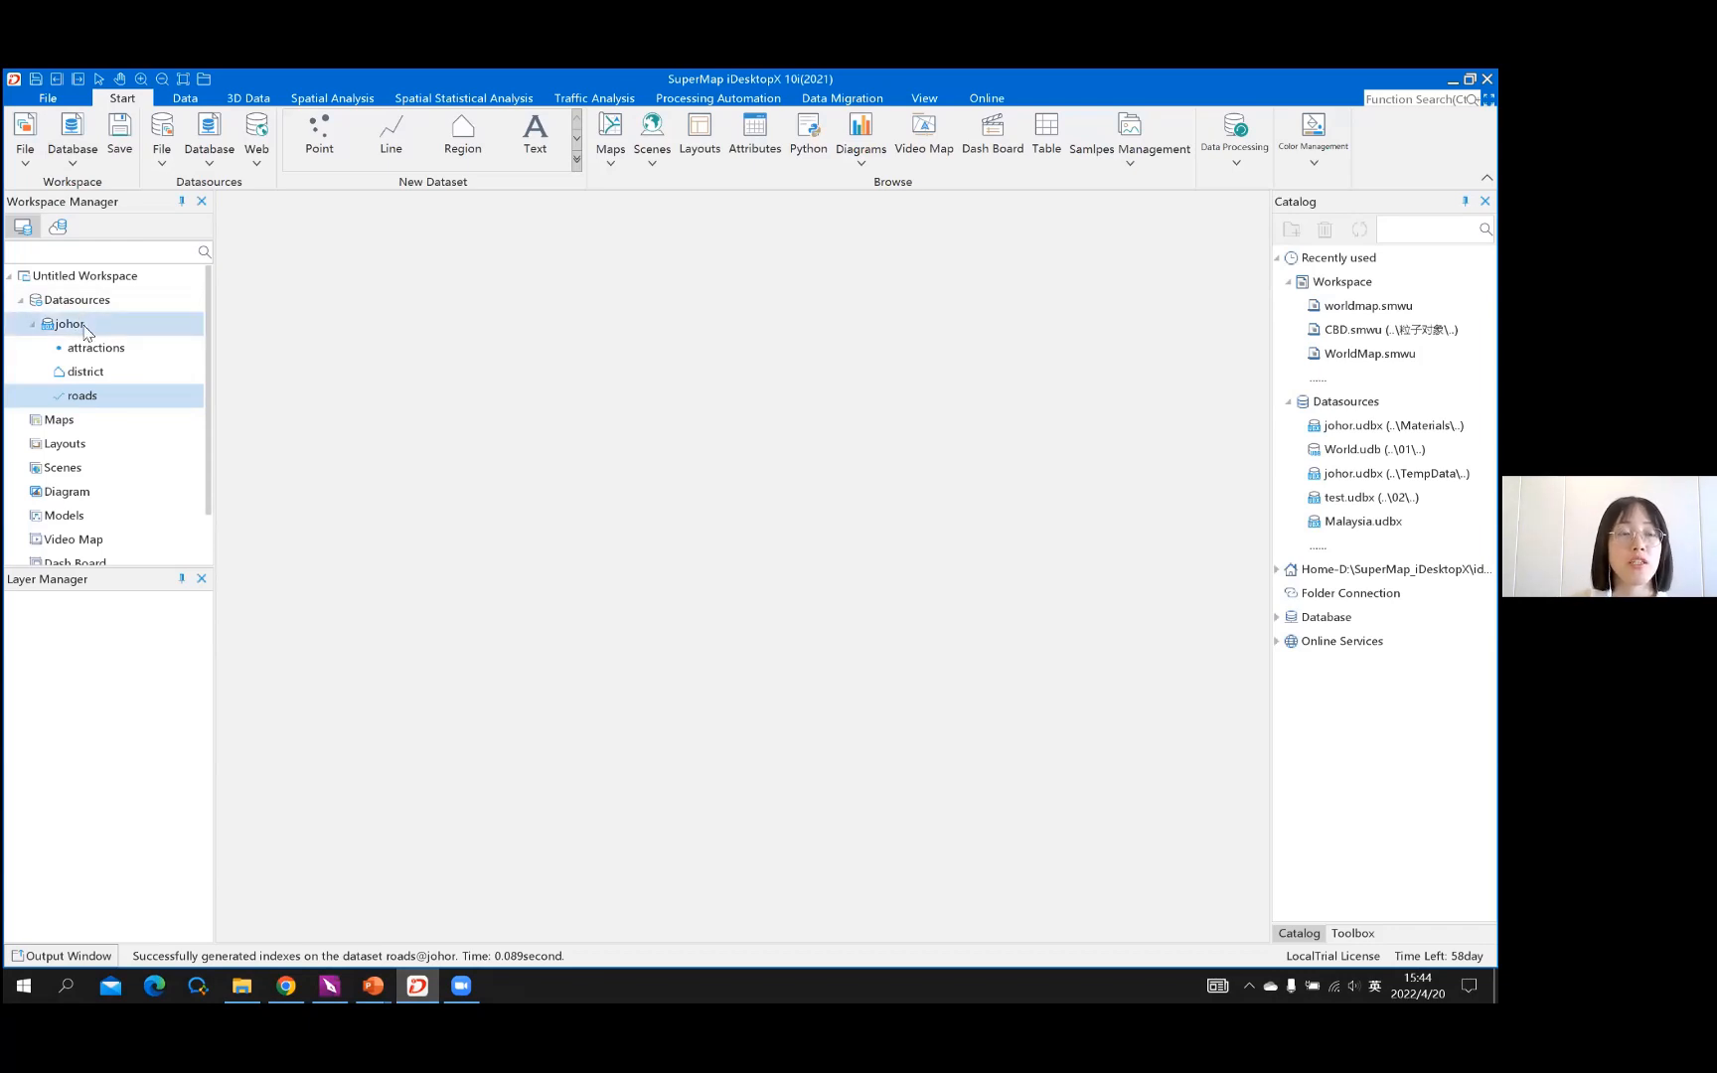
click(89, 321)
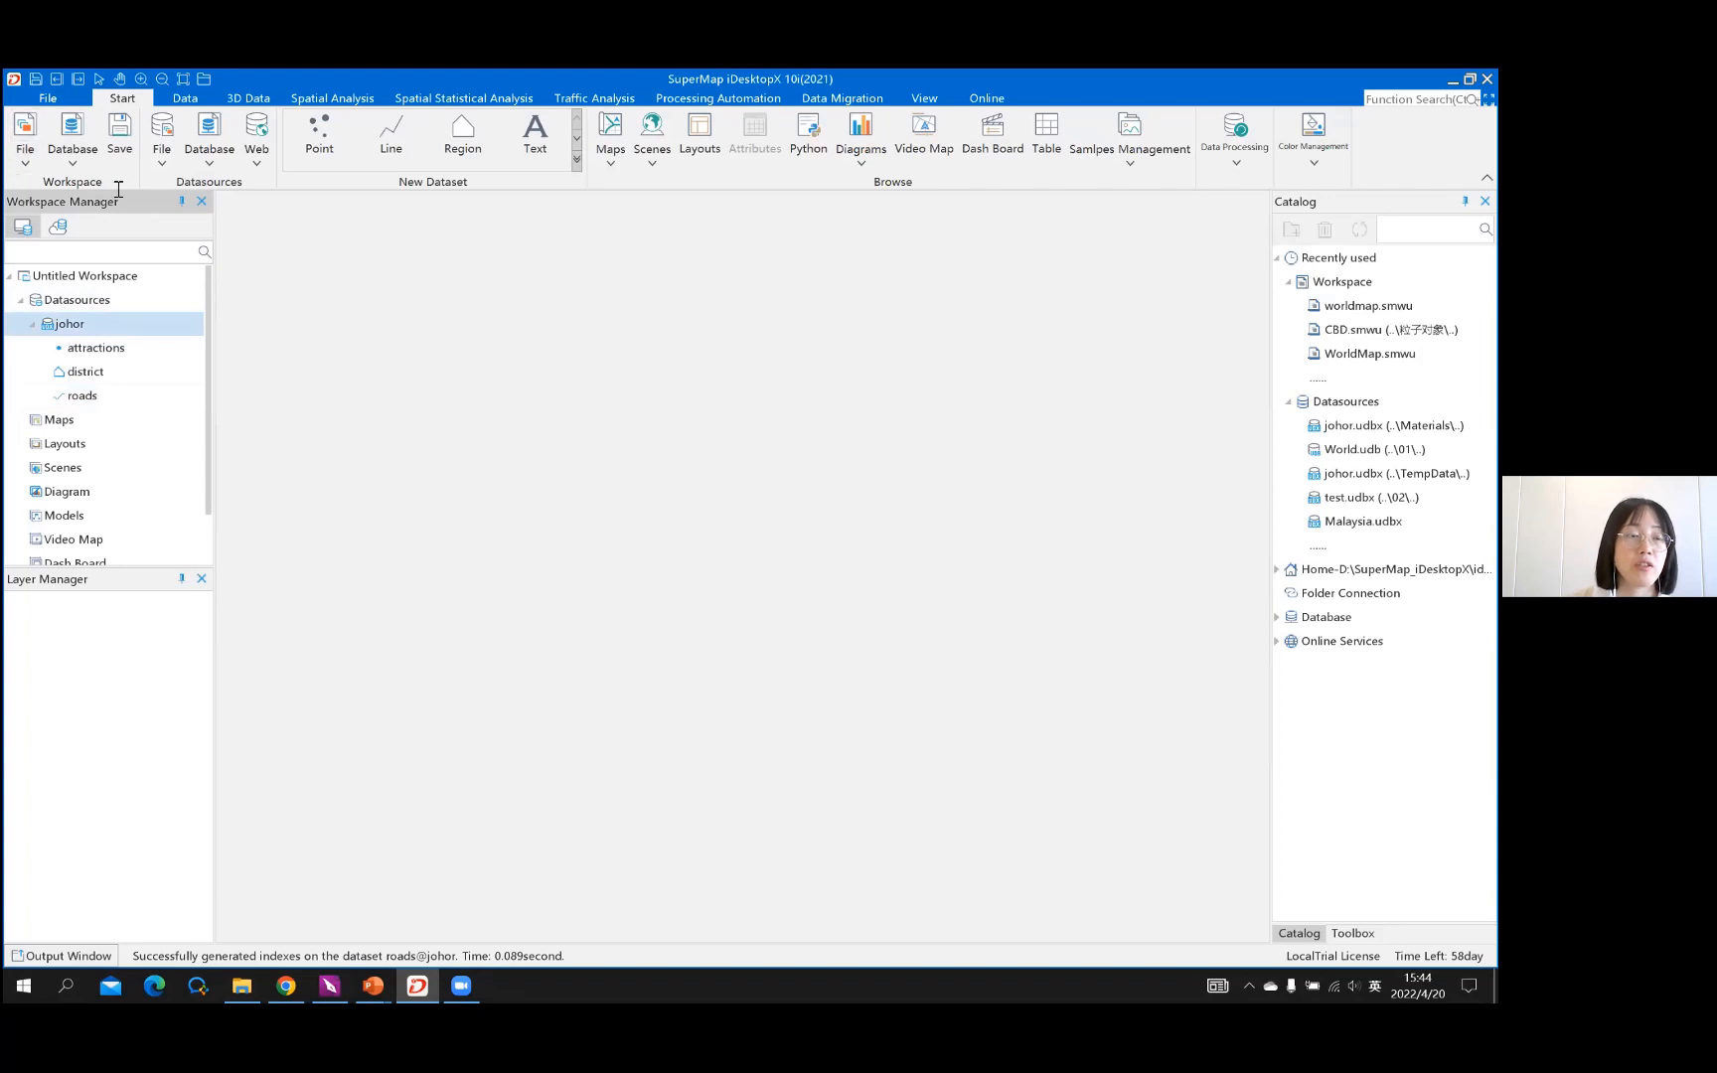
key(ctrl+s)
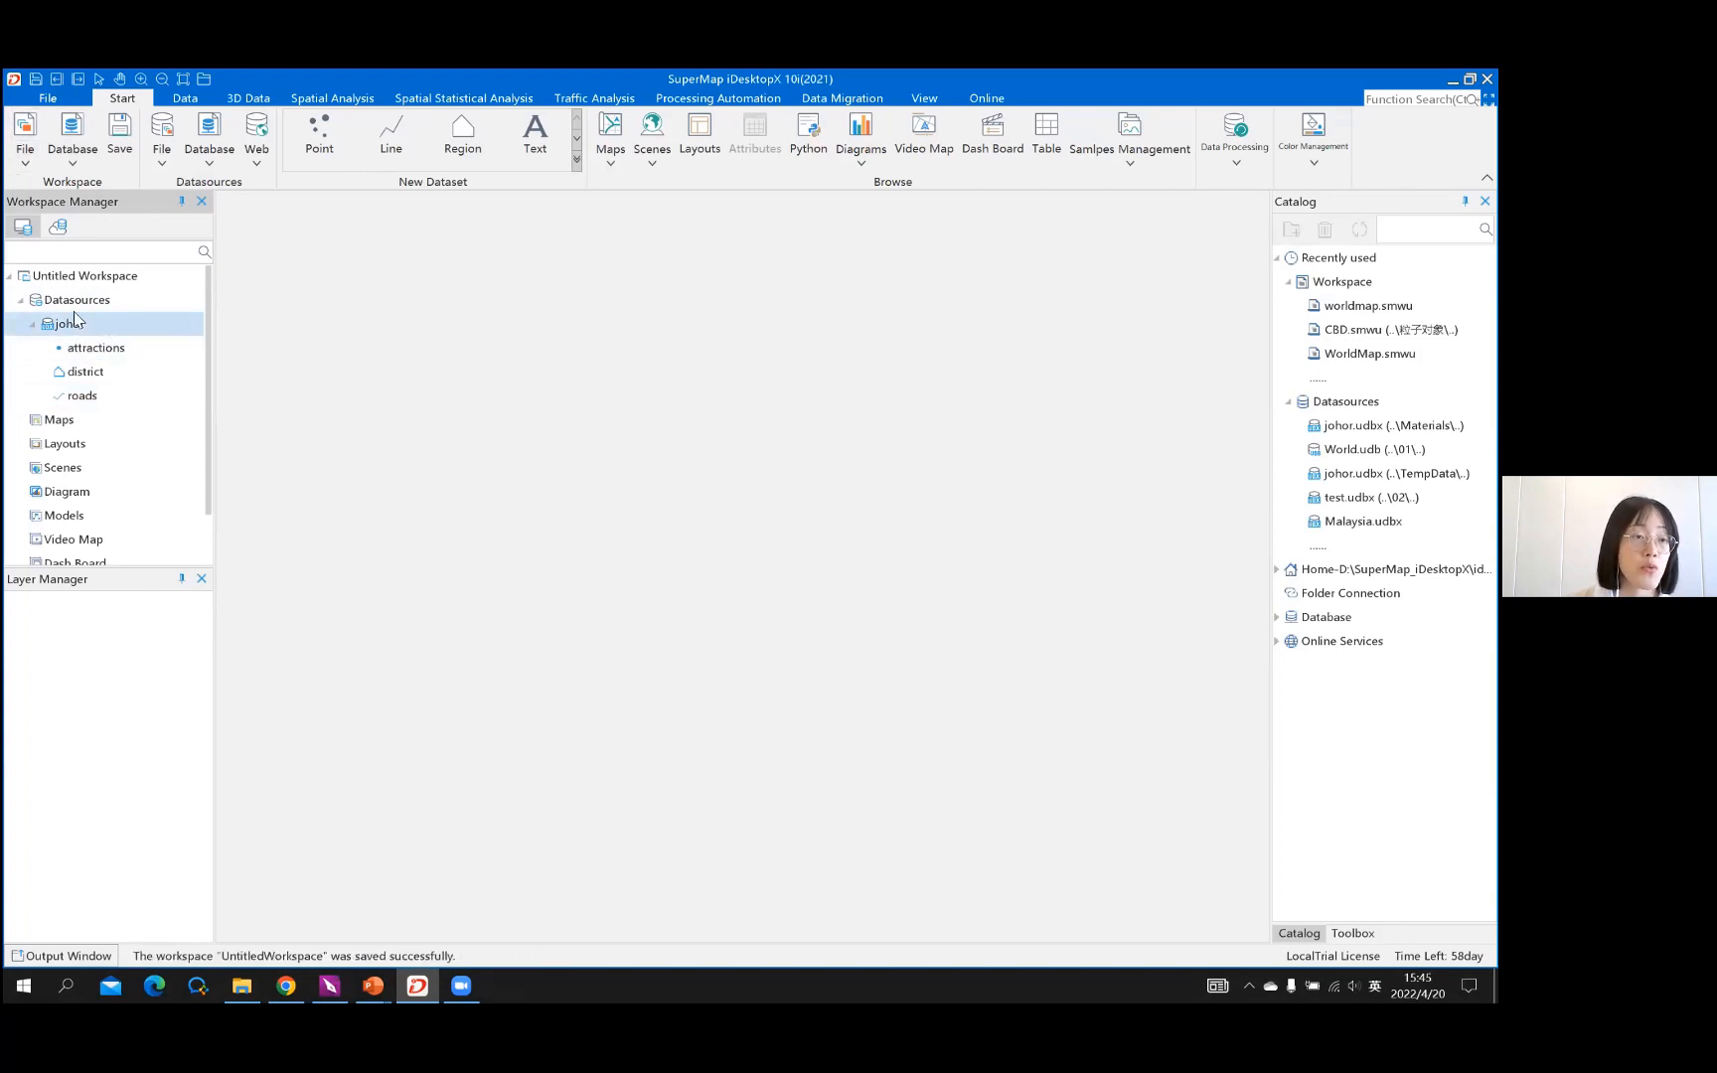
Start a dataset import into the johor datasource and add map_of_johor_in_malaysia.dwg from the CAD folder of Materials\02
right_click(106, 332)
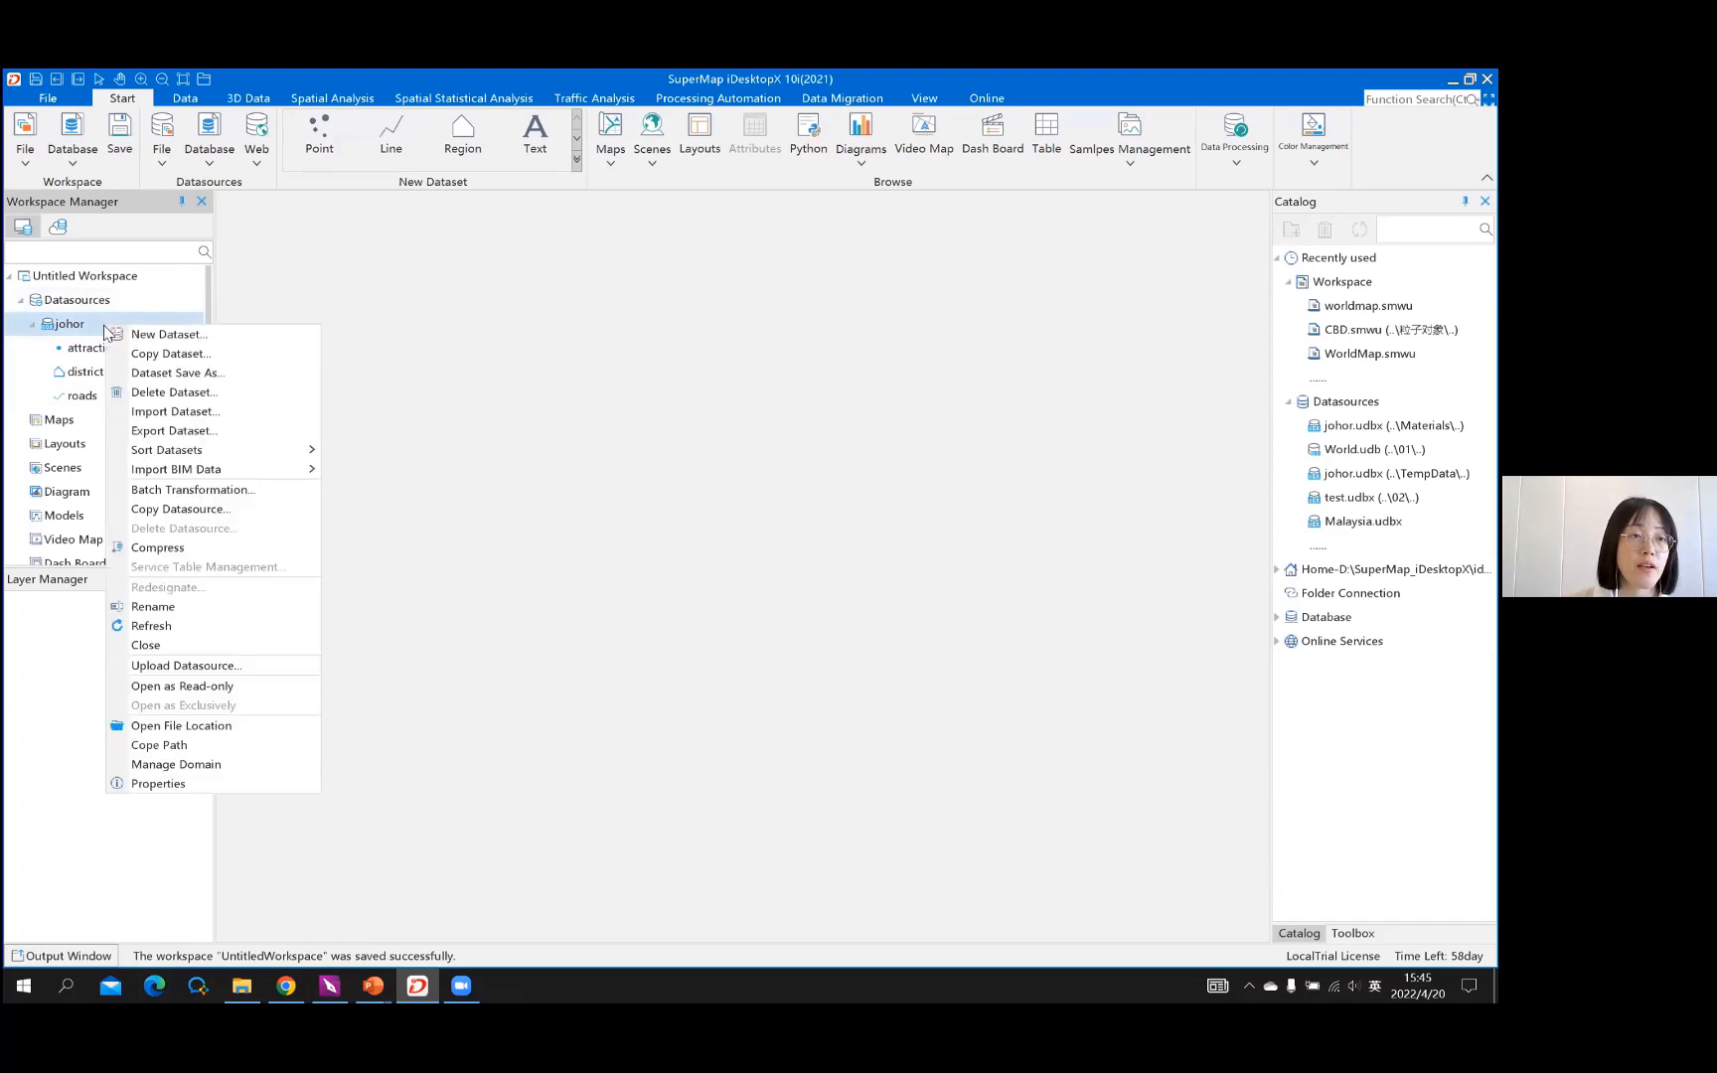
click(228, 412)
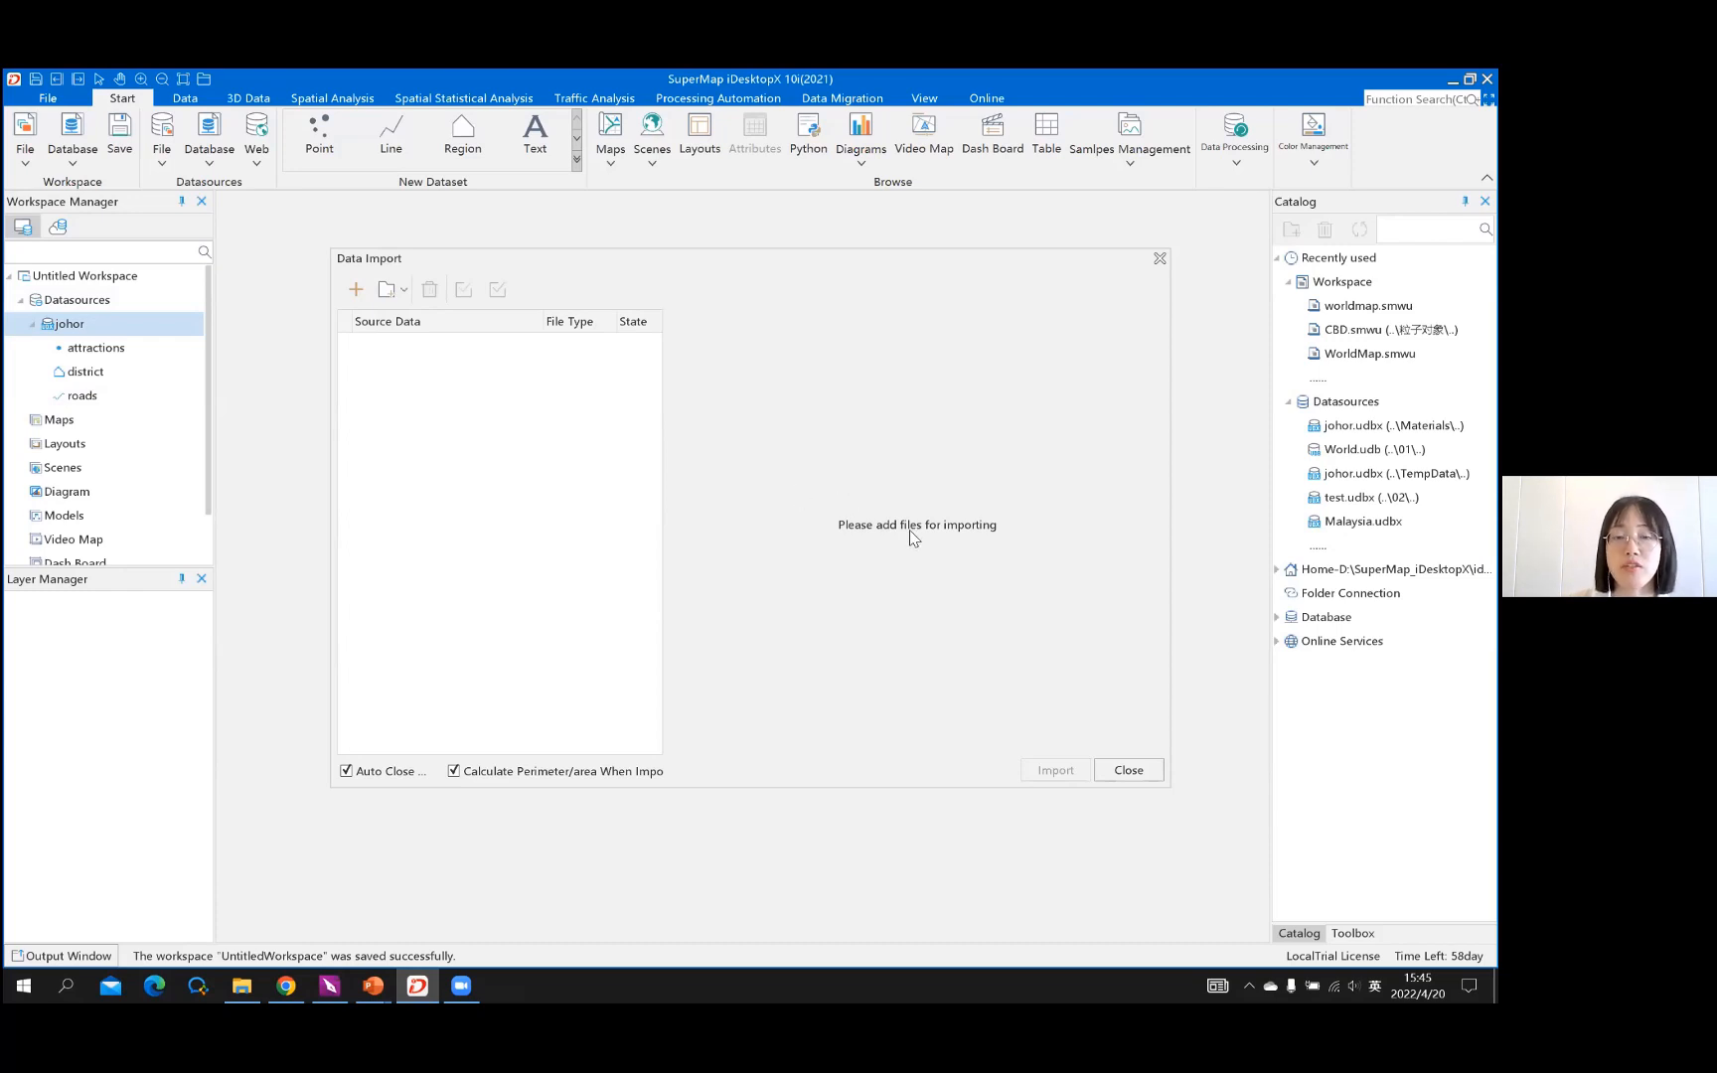
click(353, 294)
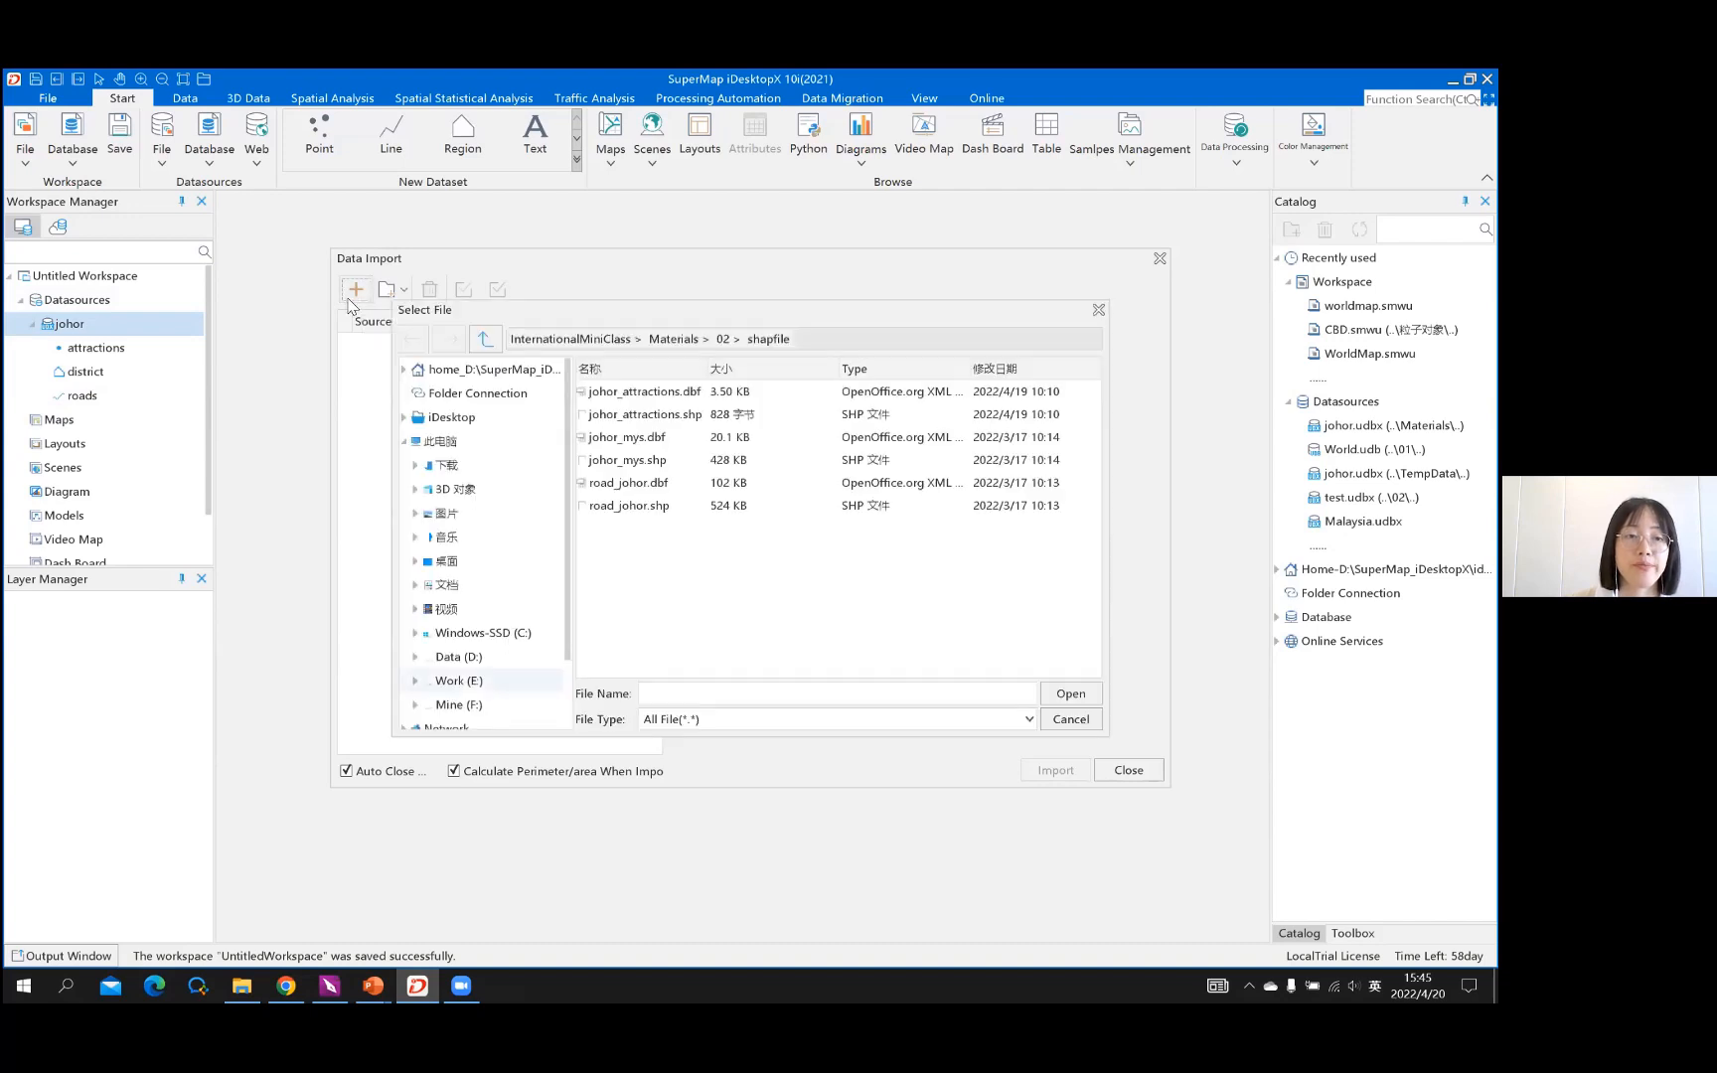
click(722, 339)
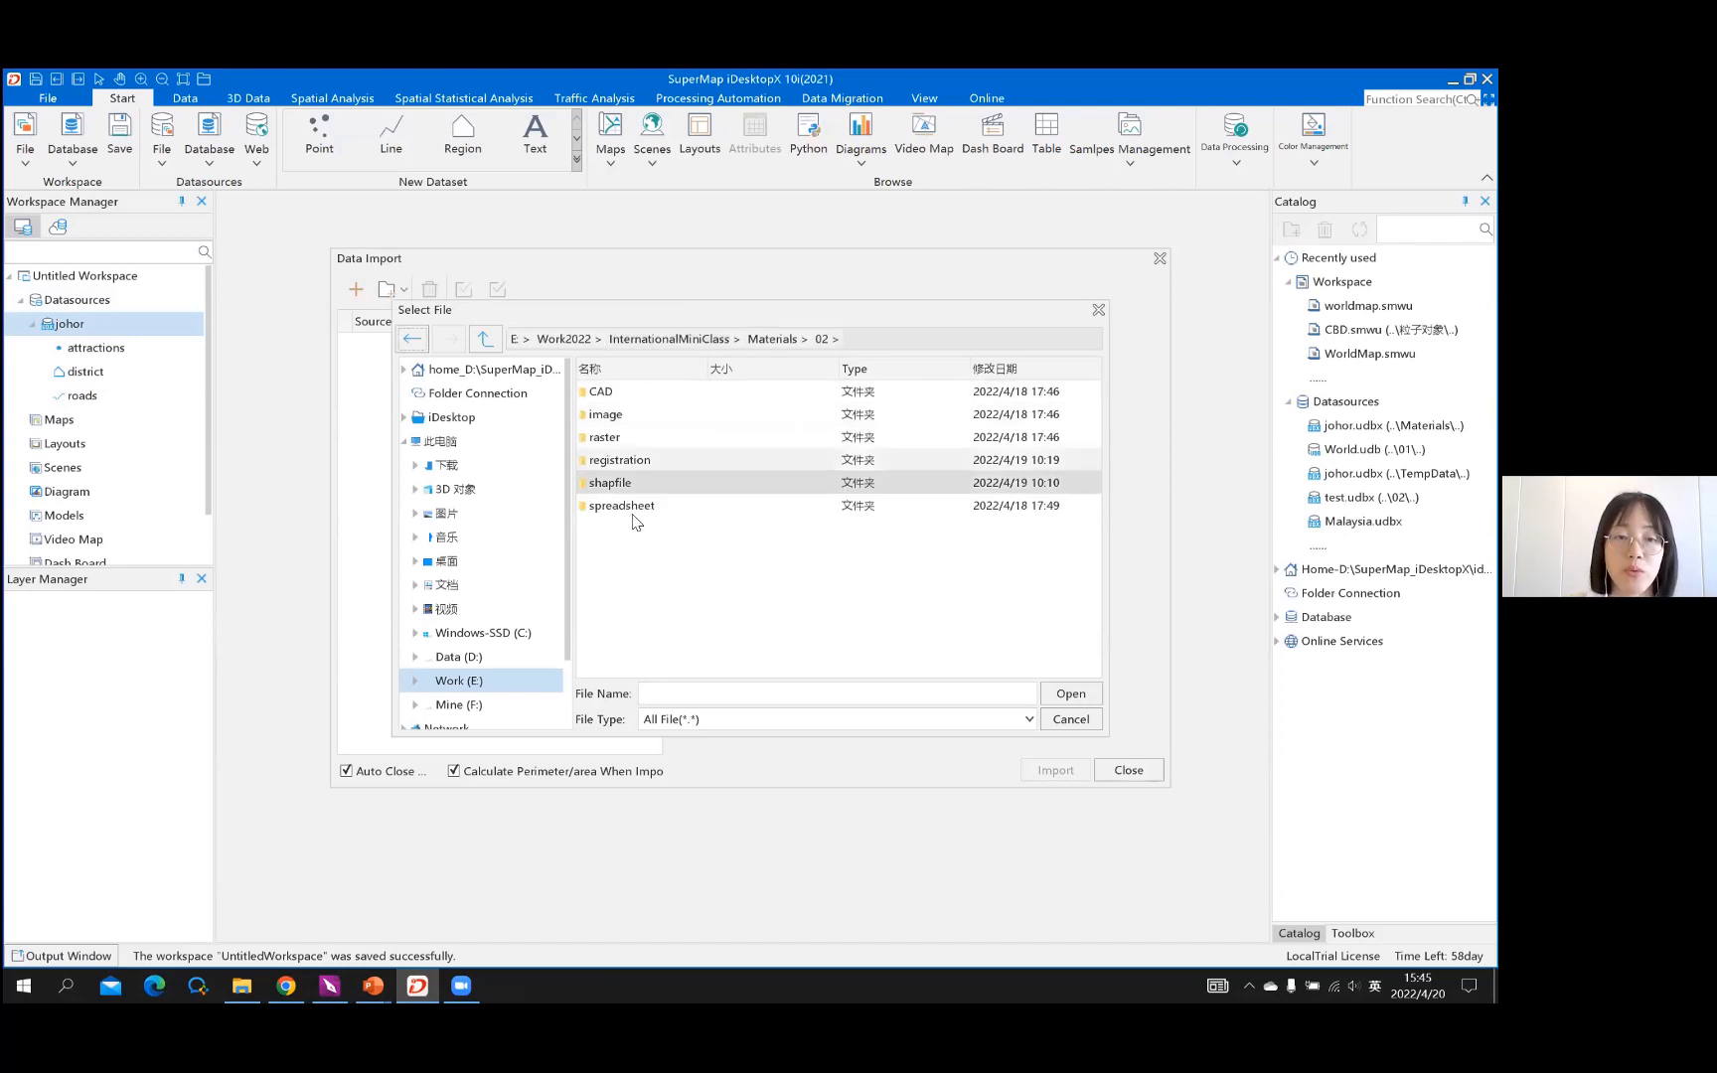
double_click(602, 391)
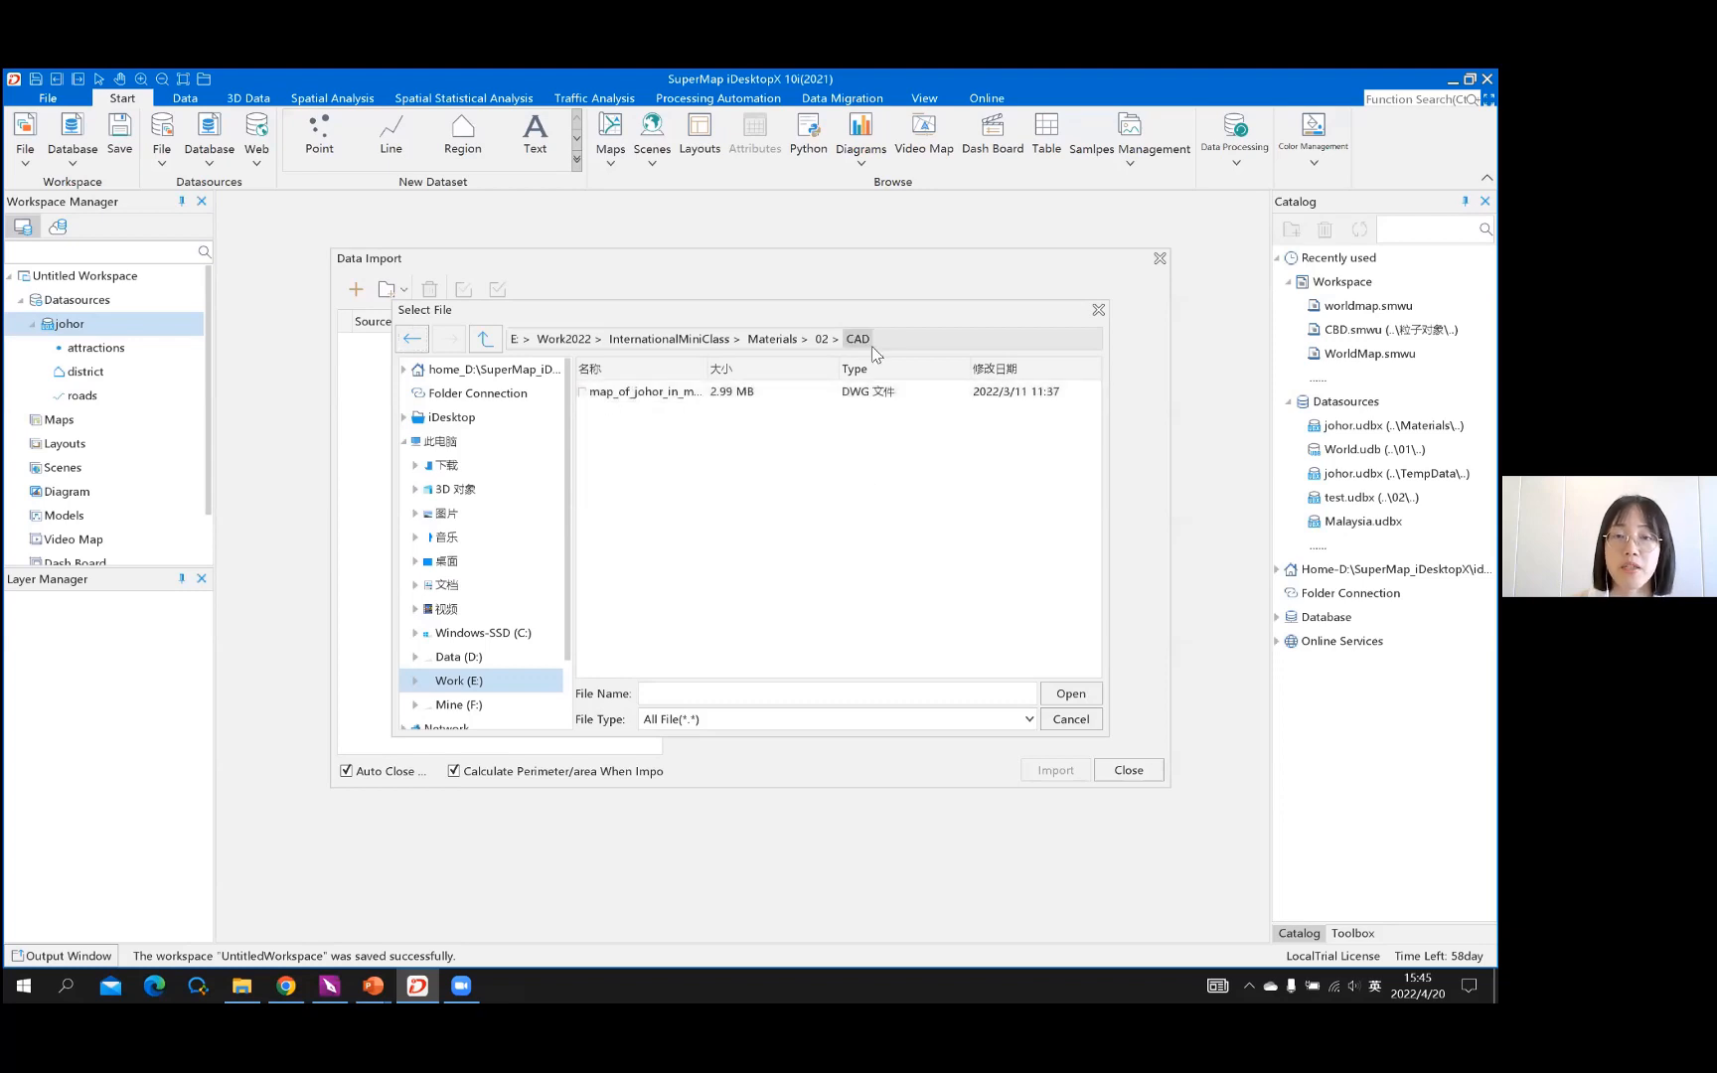
click(697, 394)
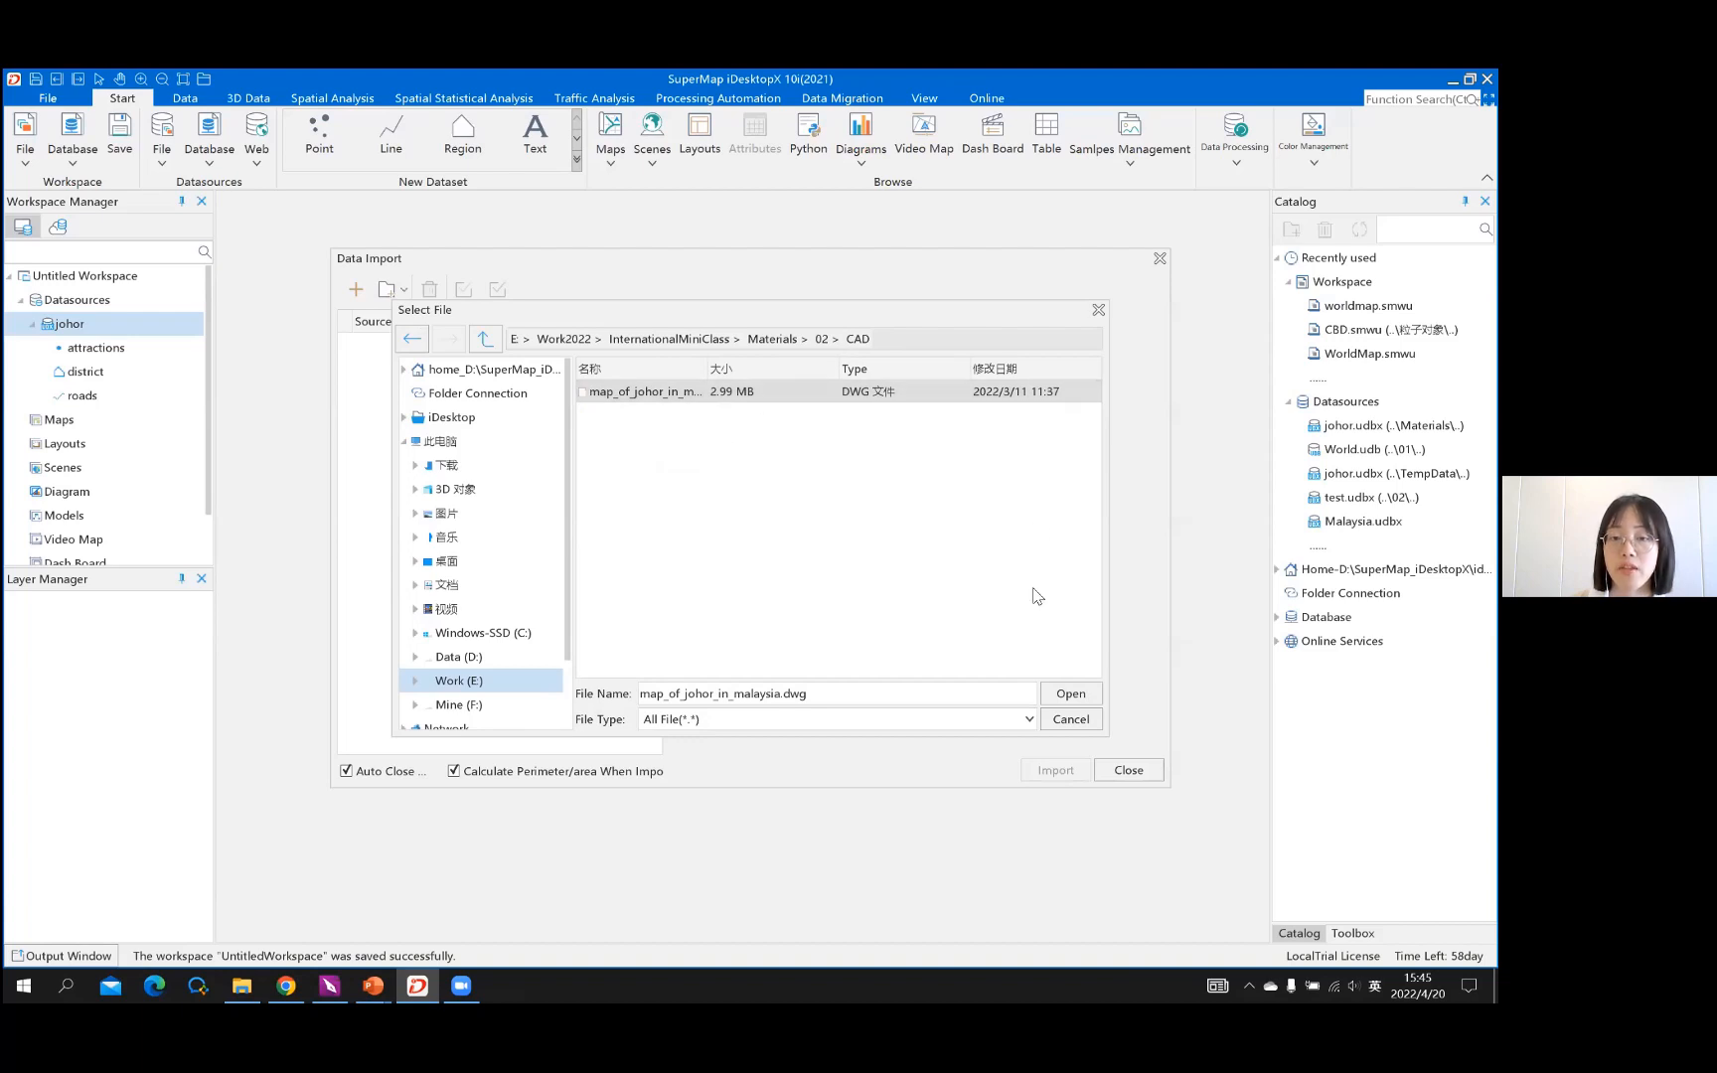
click(1069, 693)
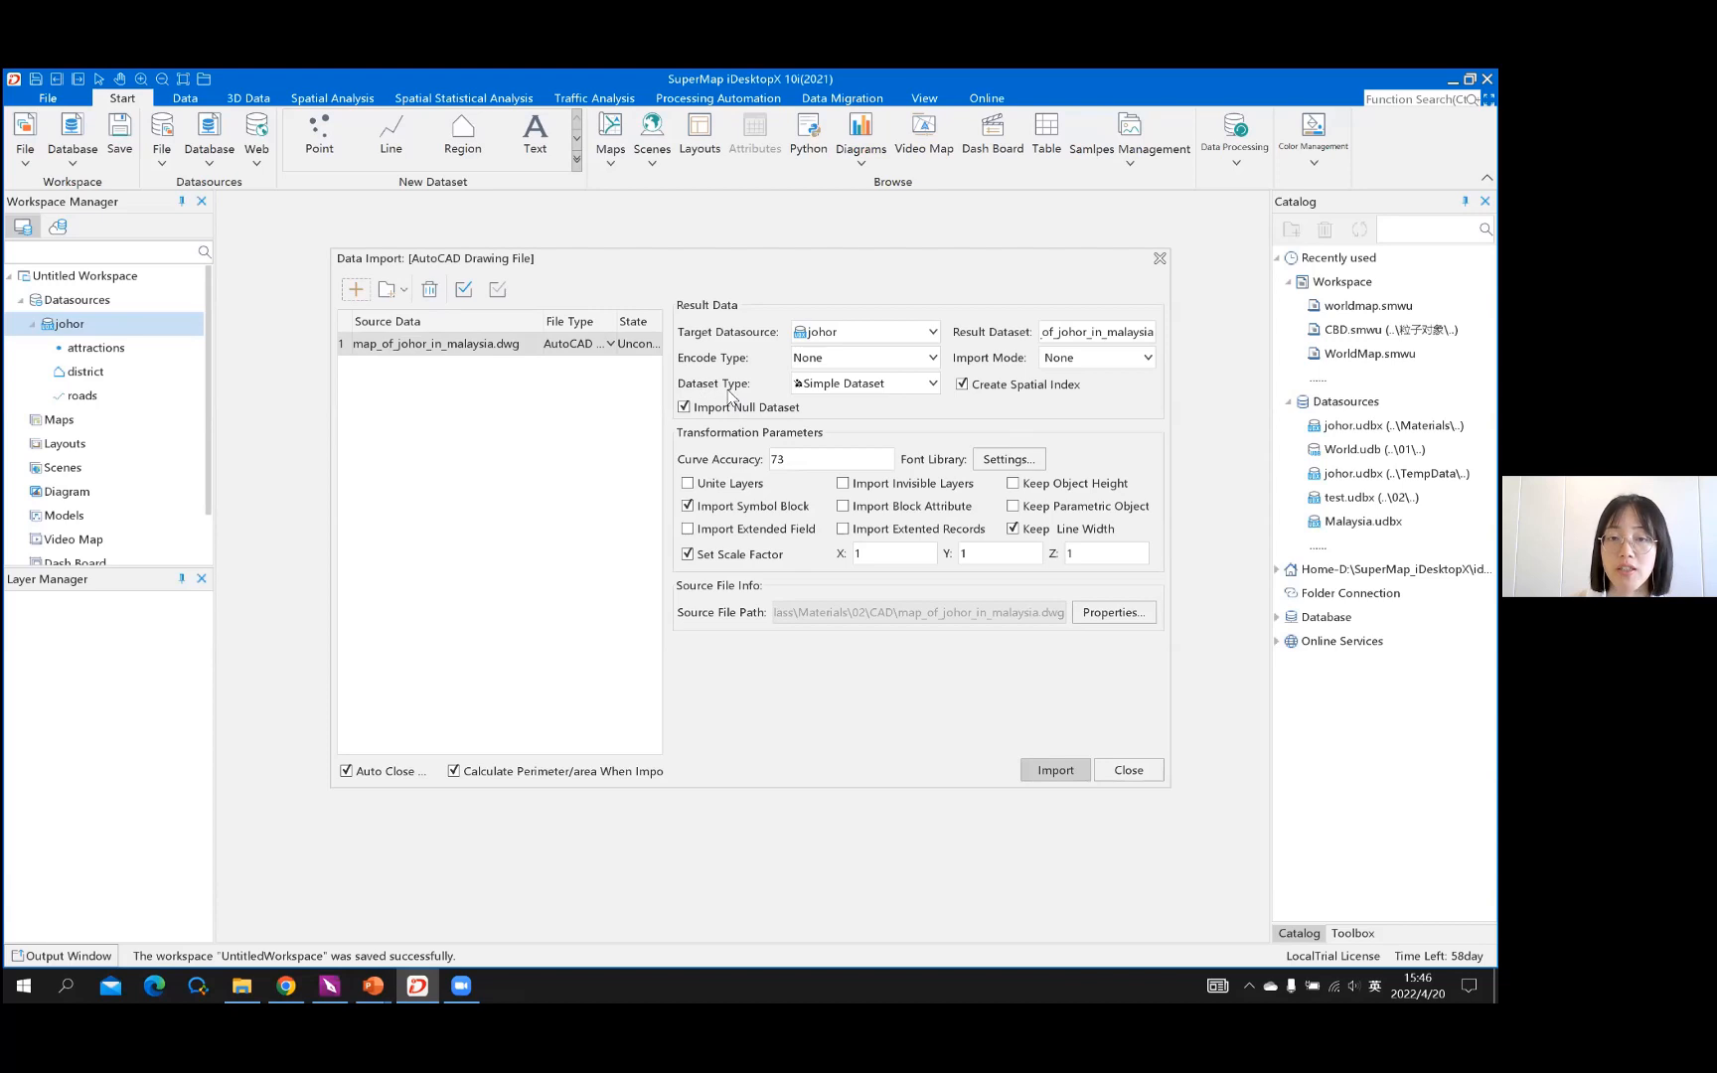
Set the dataset type to CAD and import the DWG drawing as a single CAD dataset
click(933, 384)
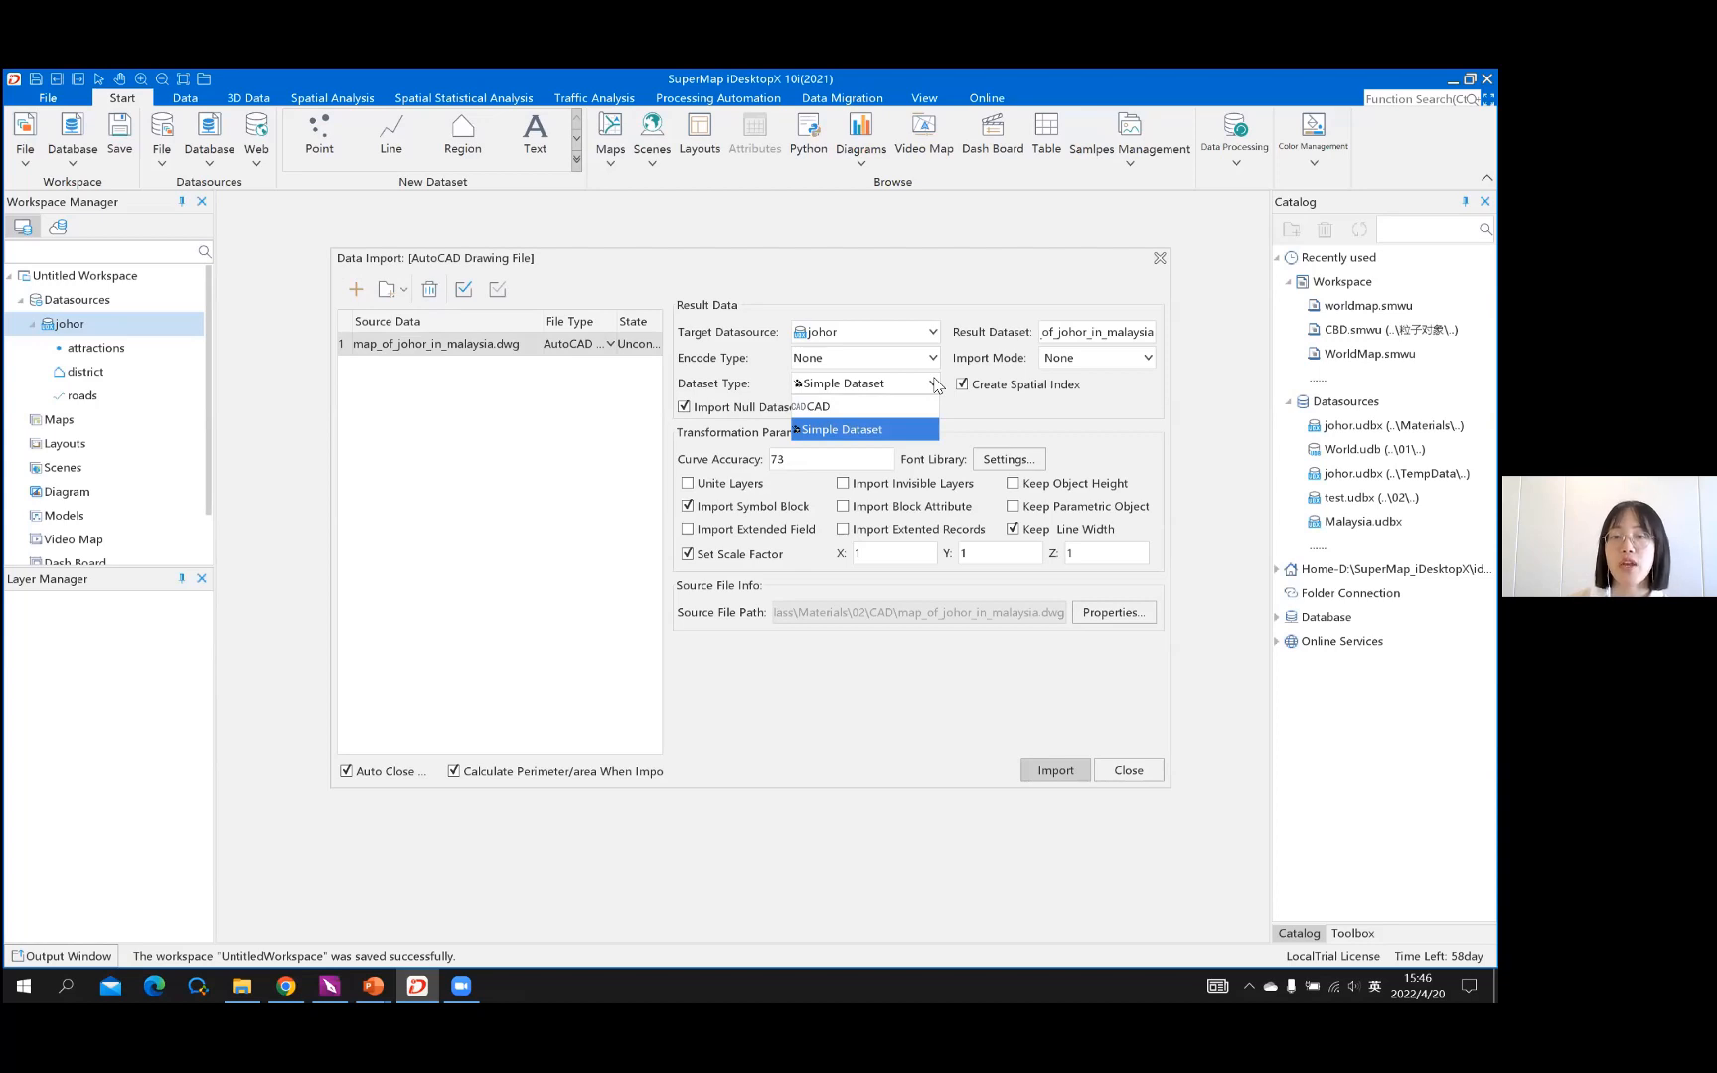
click(822, 408)
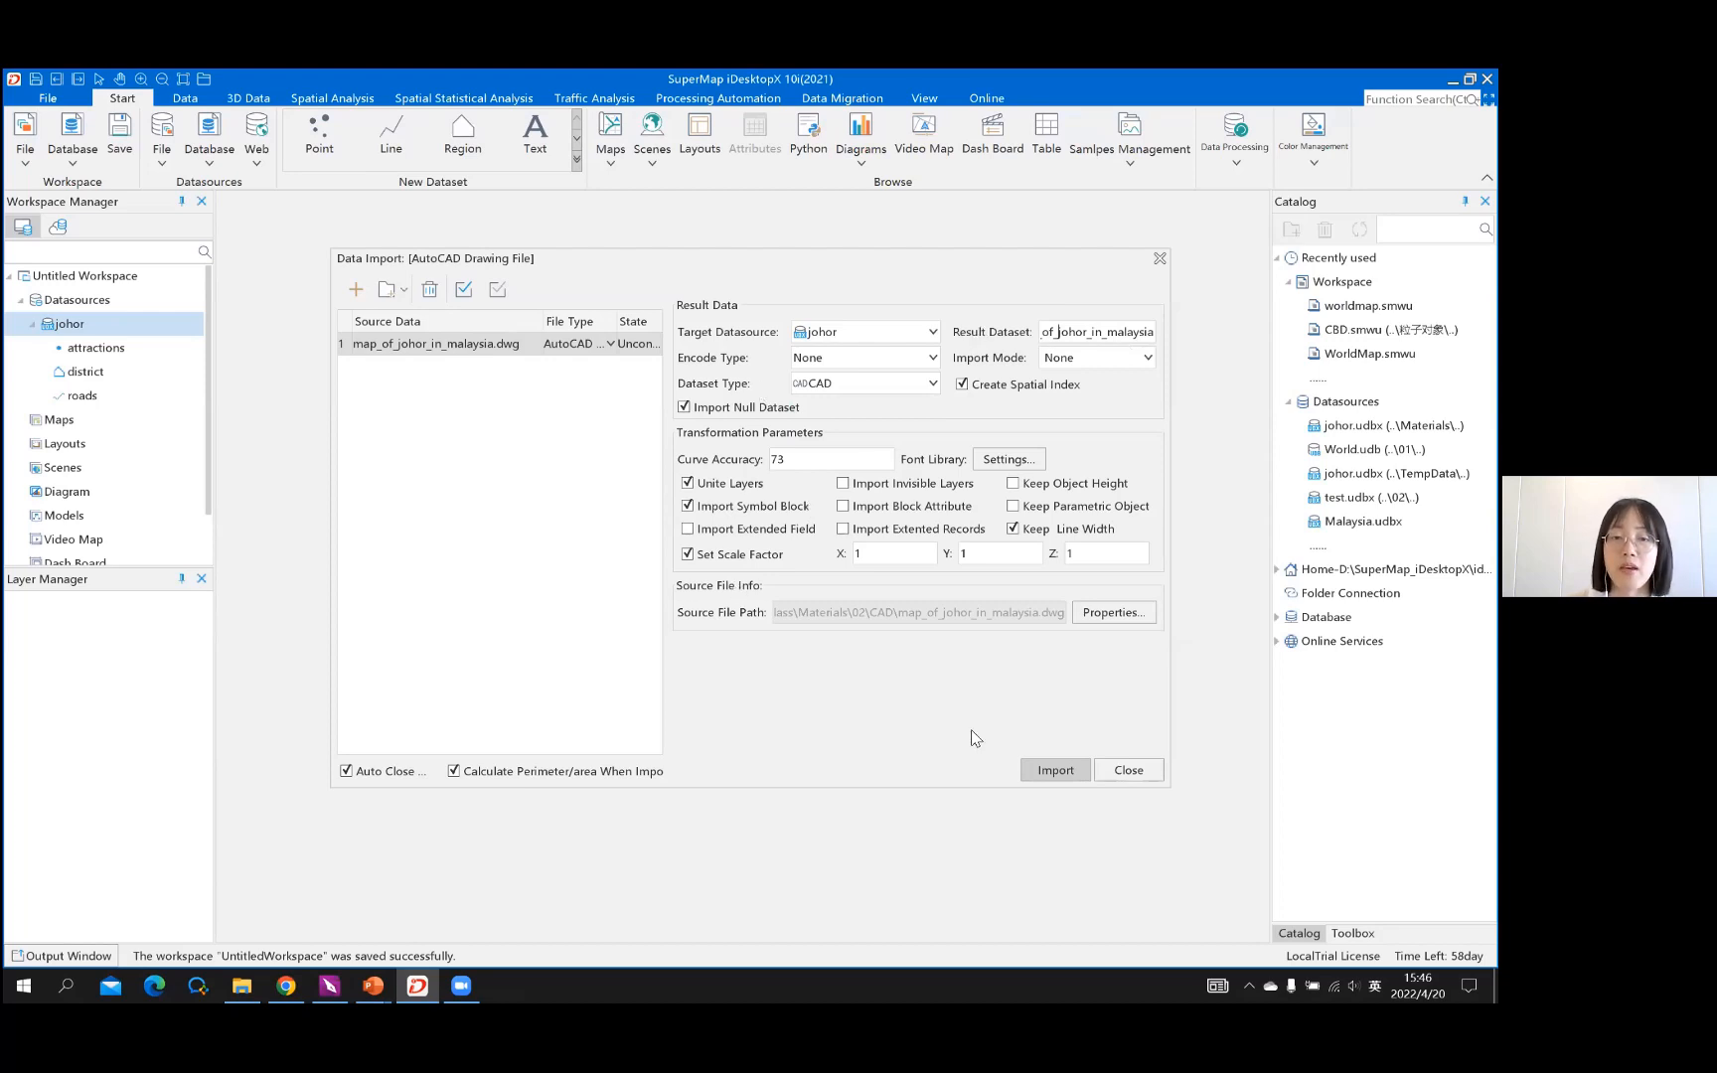
click(1054, 777)
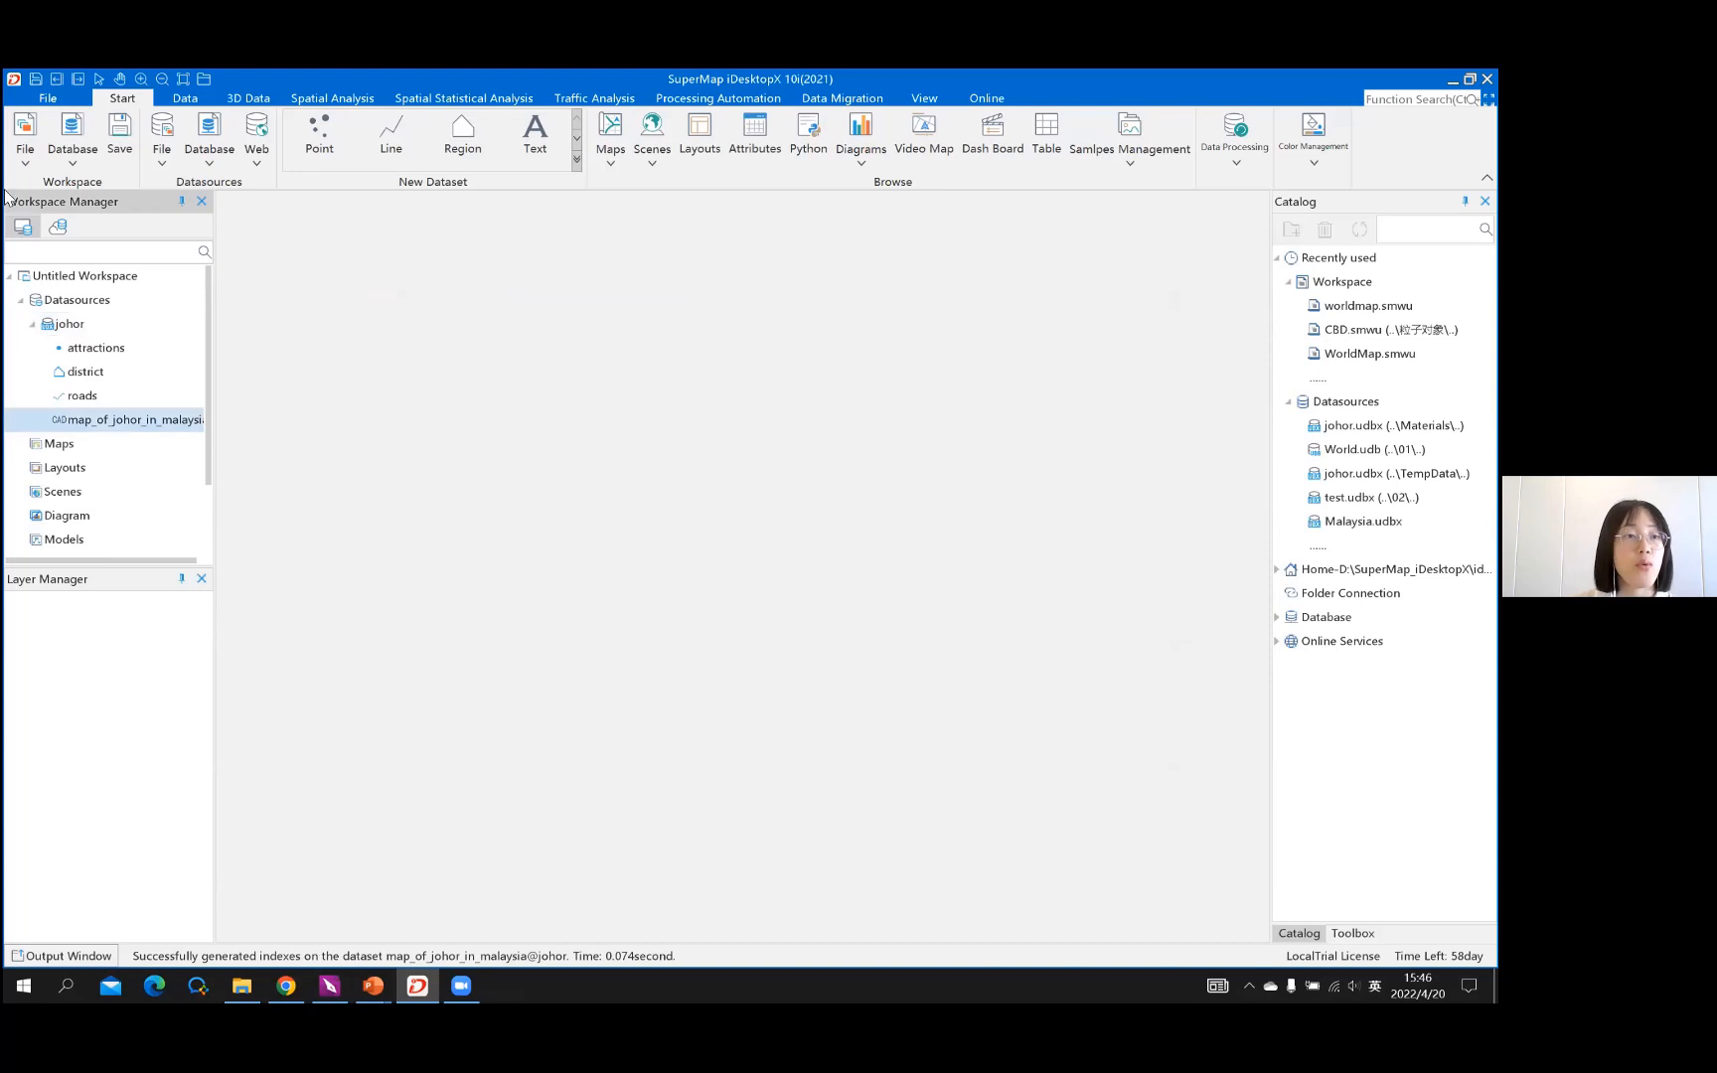
Open the imported map_of_johor_in_malaysia CAD dataset in a map window and examine its roads, rivers, symbols and place labels
double_click(117, 425)
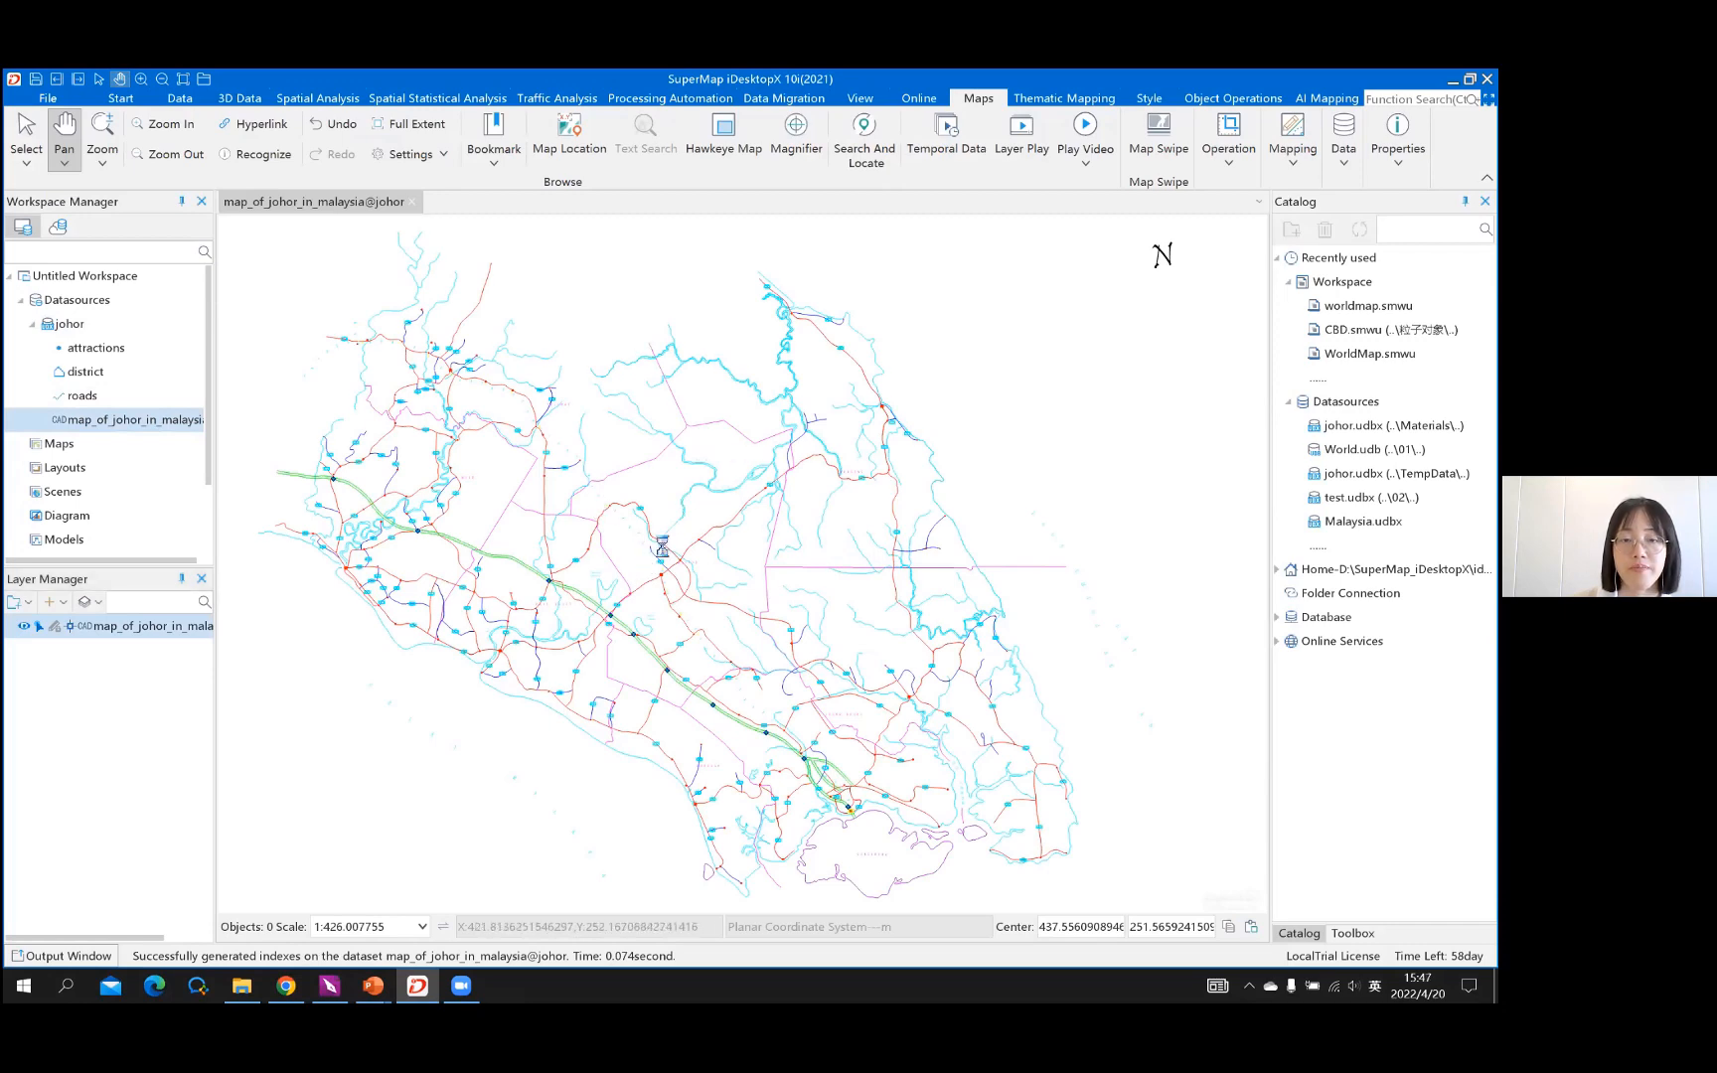
drag(701, 527, 722, 518)
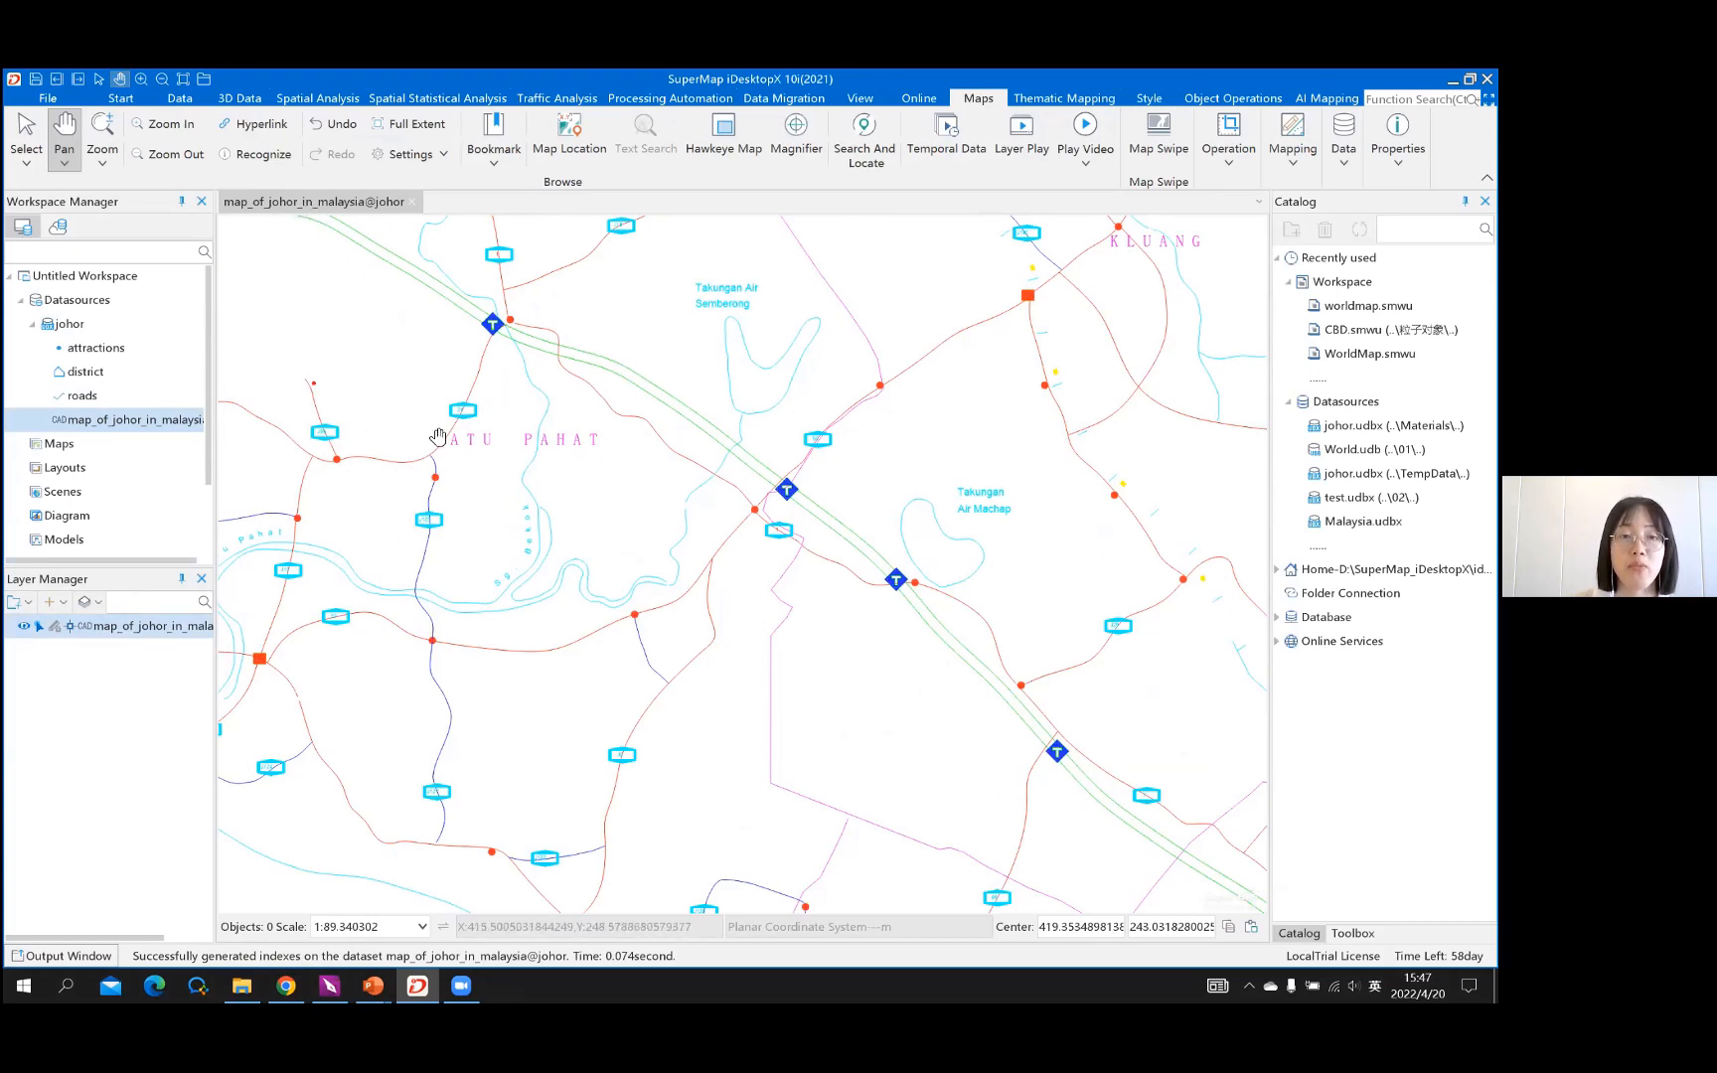
drag(580, 481, 607, 487)
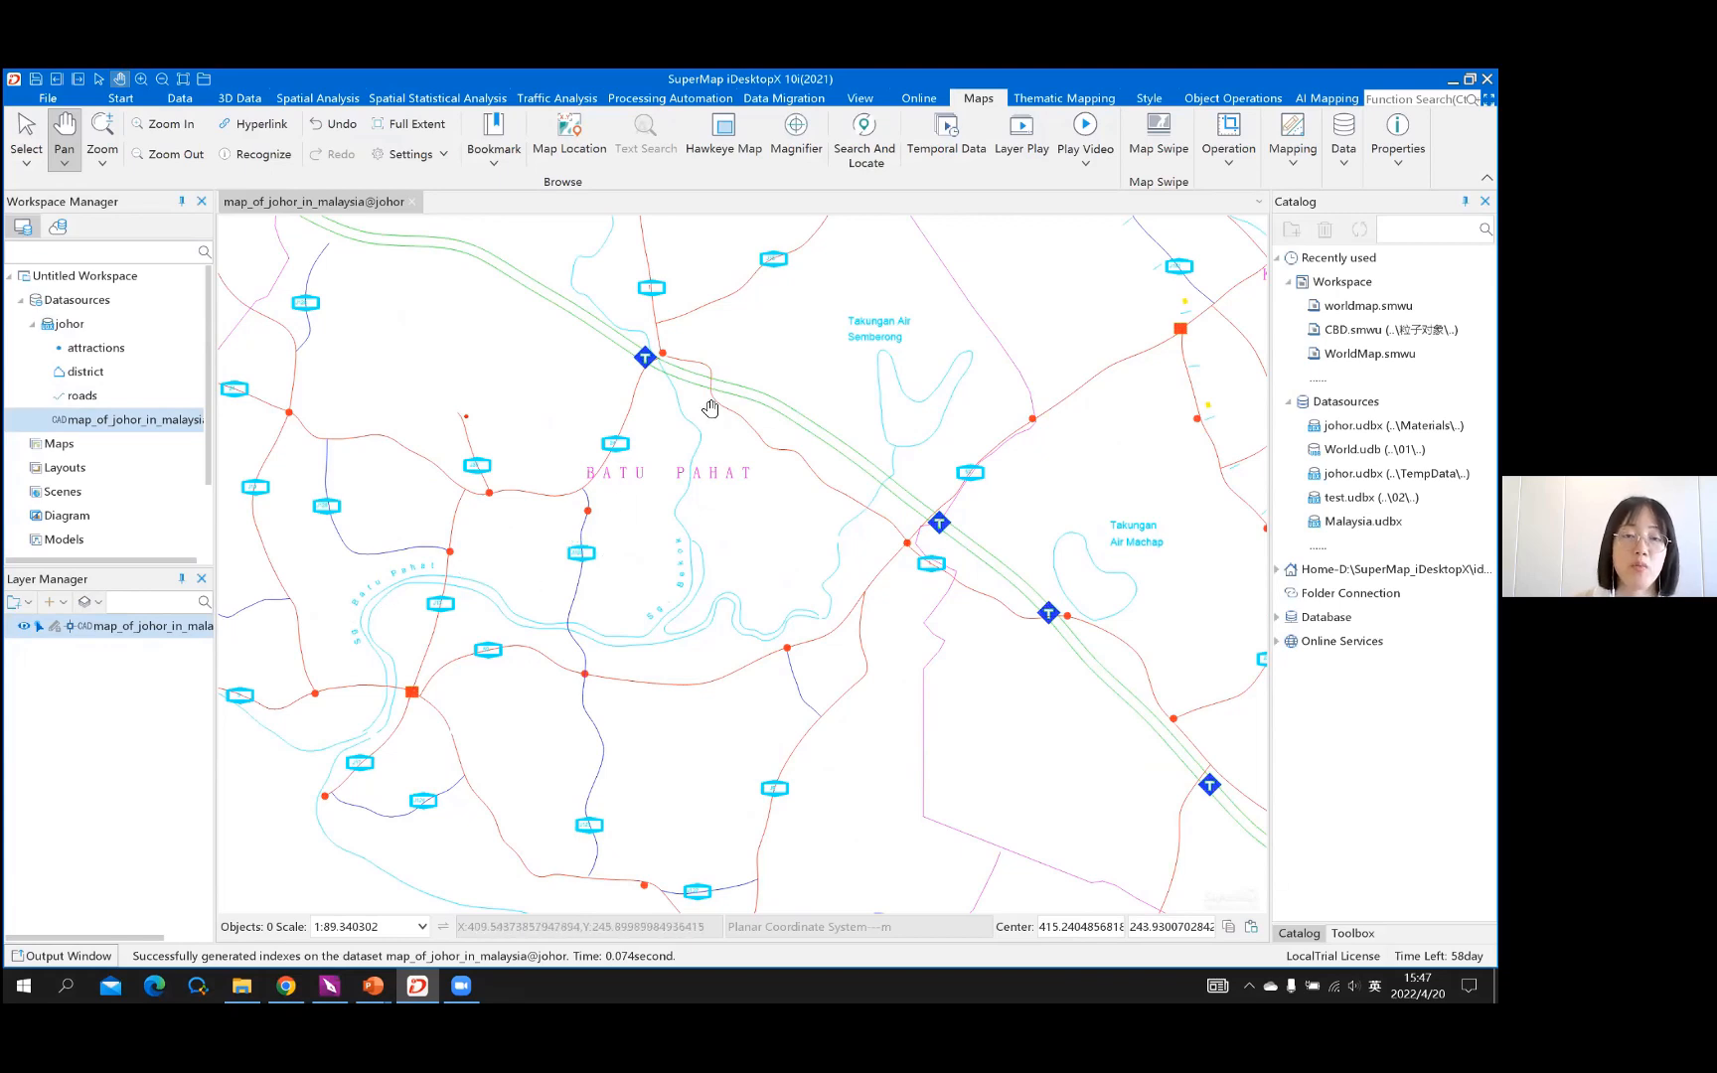
scroll(708, 403, down, 3)
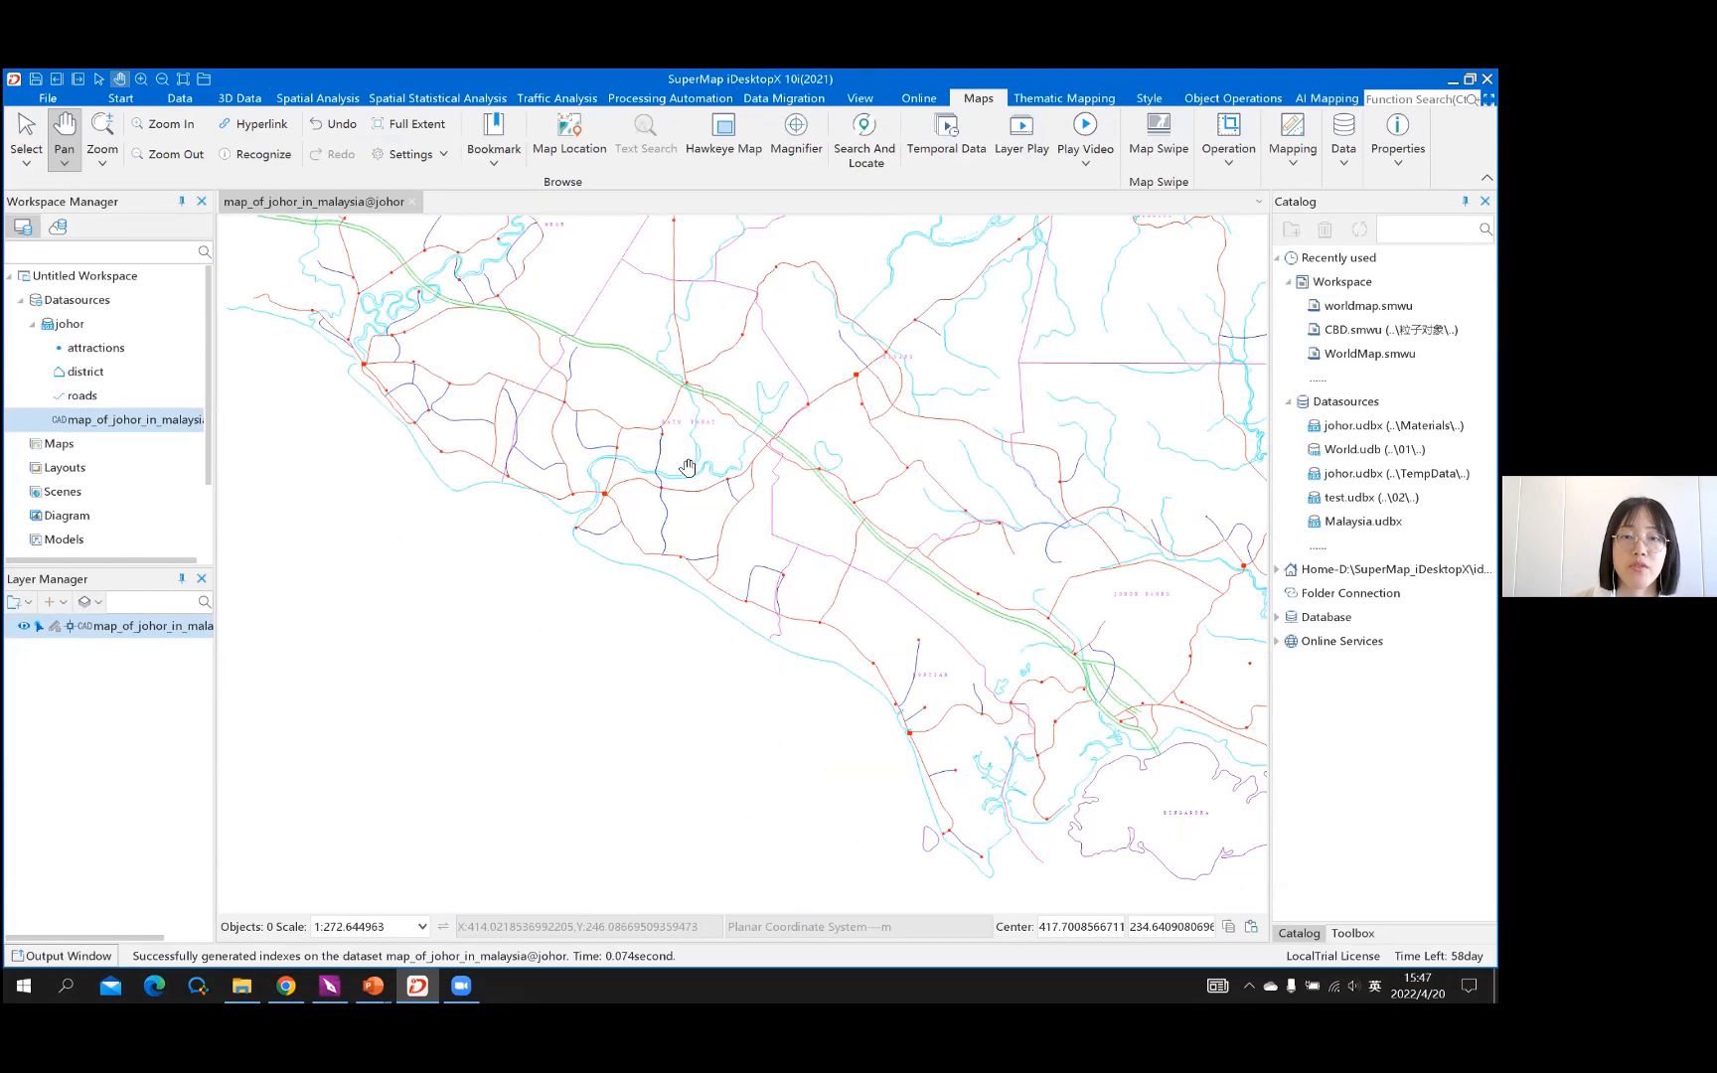
scroll(705, 422, down, 1)
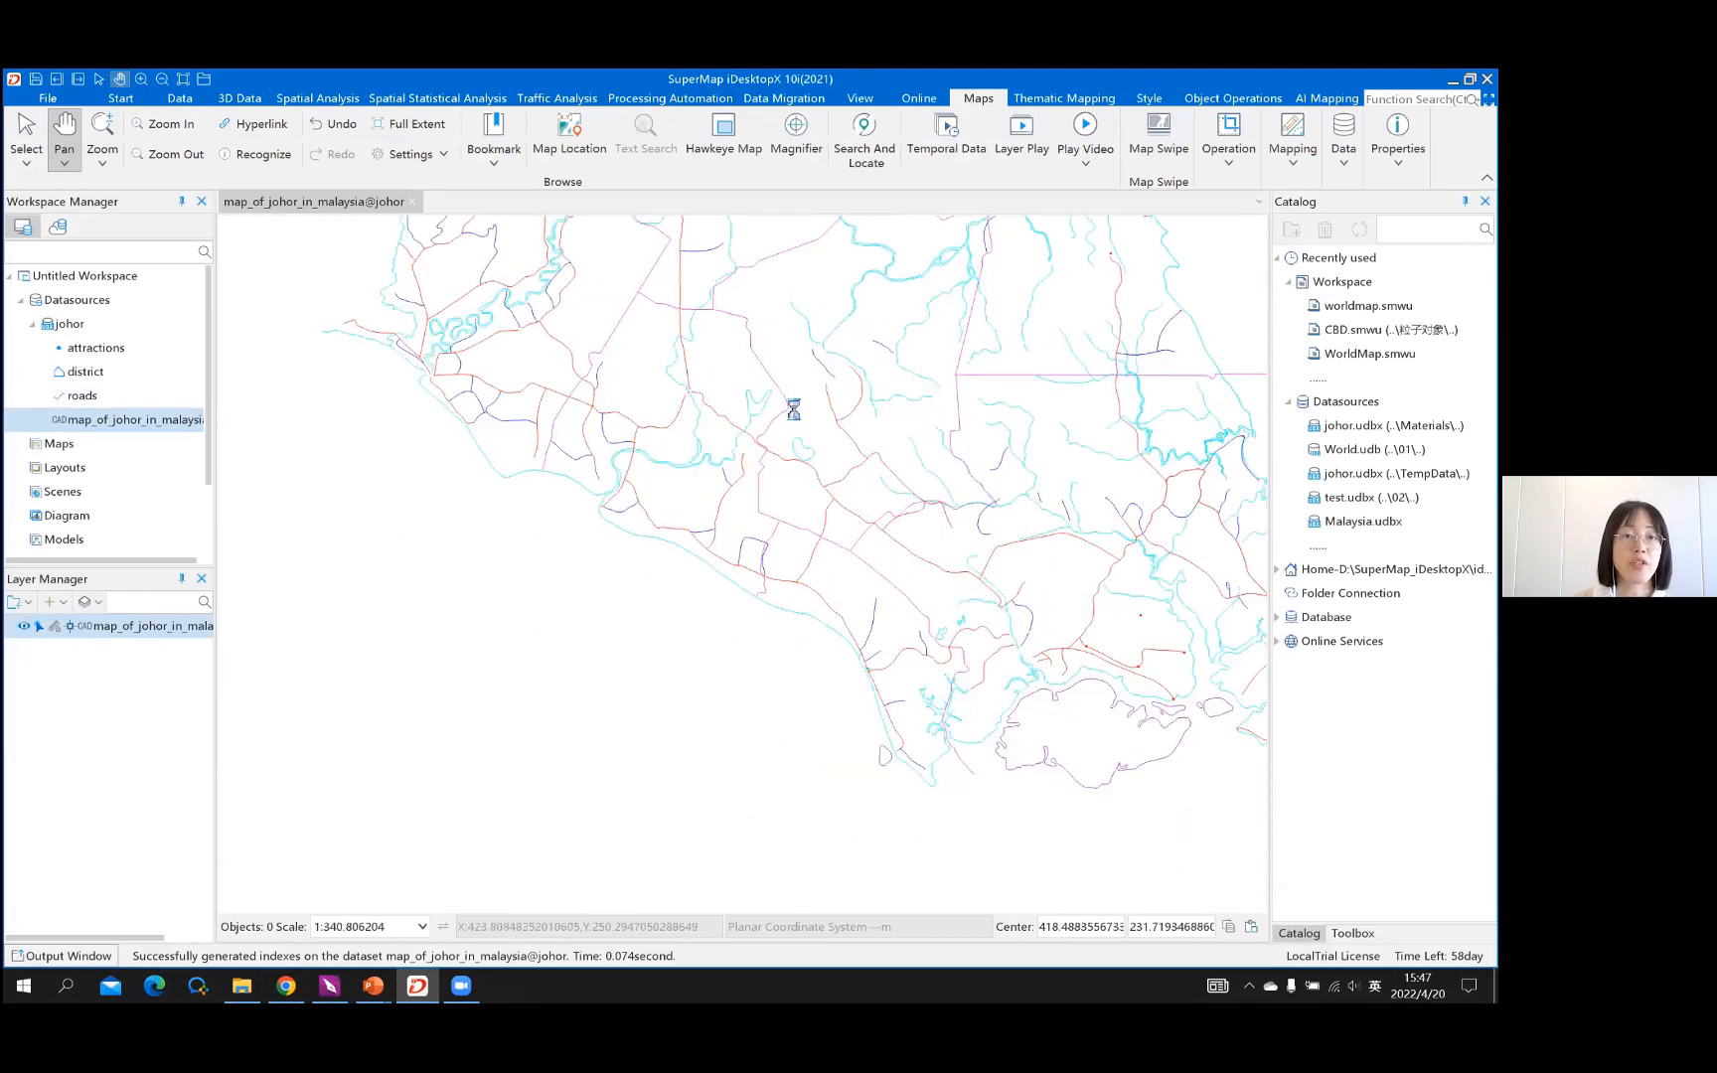
drag(842, 415, 755, 448)
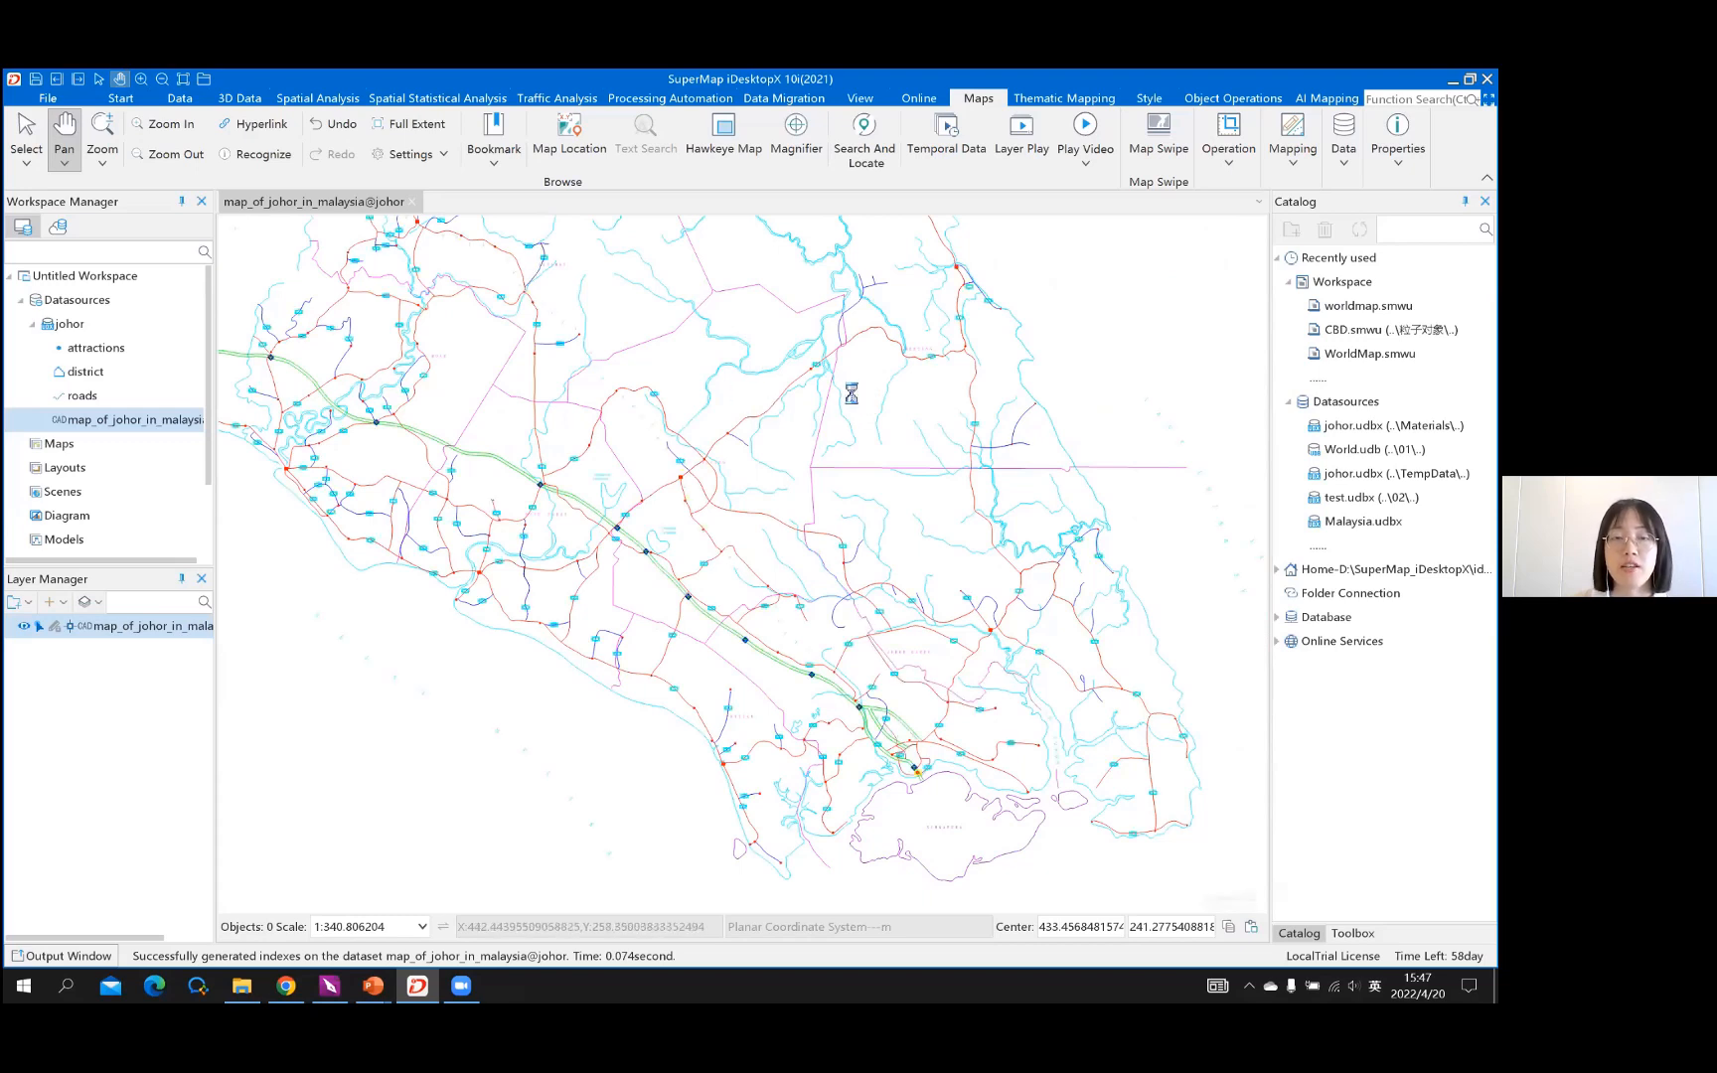
scroll(613, 434, down, 2)
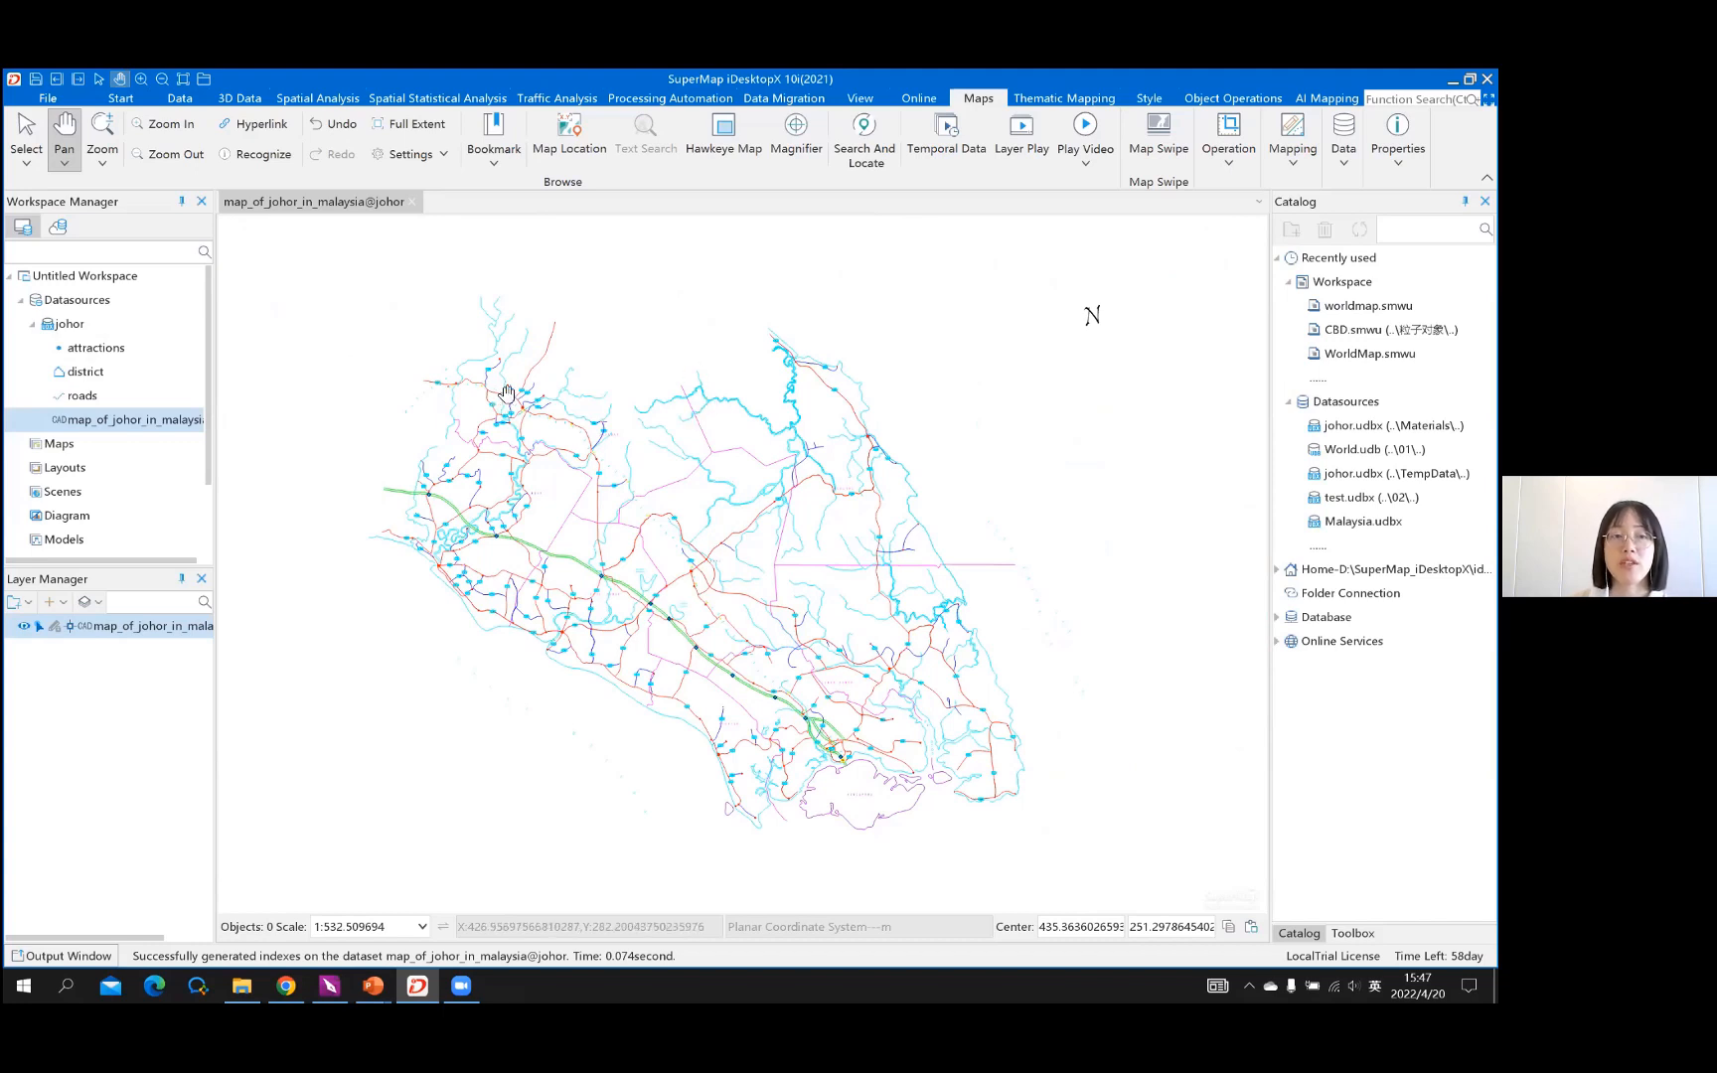
Start another import into the johor datasource and add map_of_johor_in_malaysia.dwg as the source file again
click(92, 323)
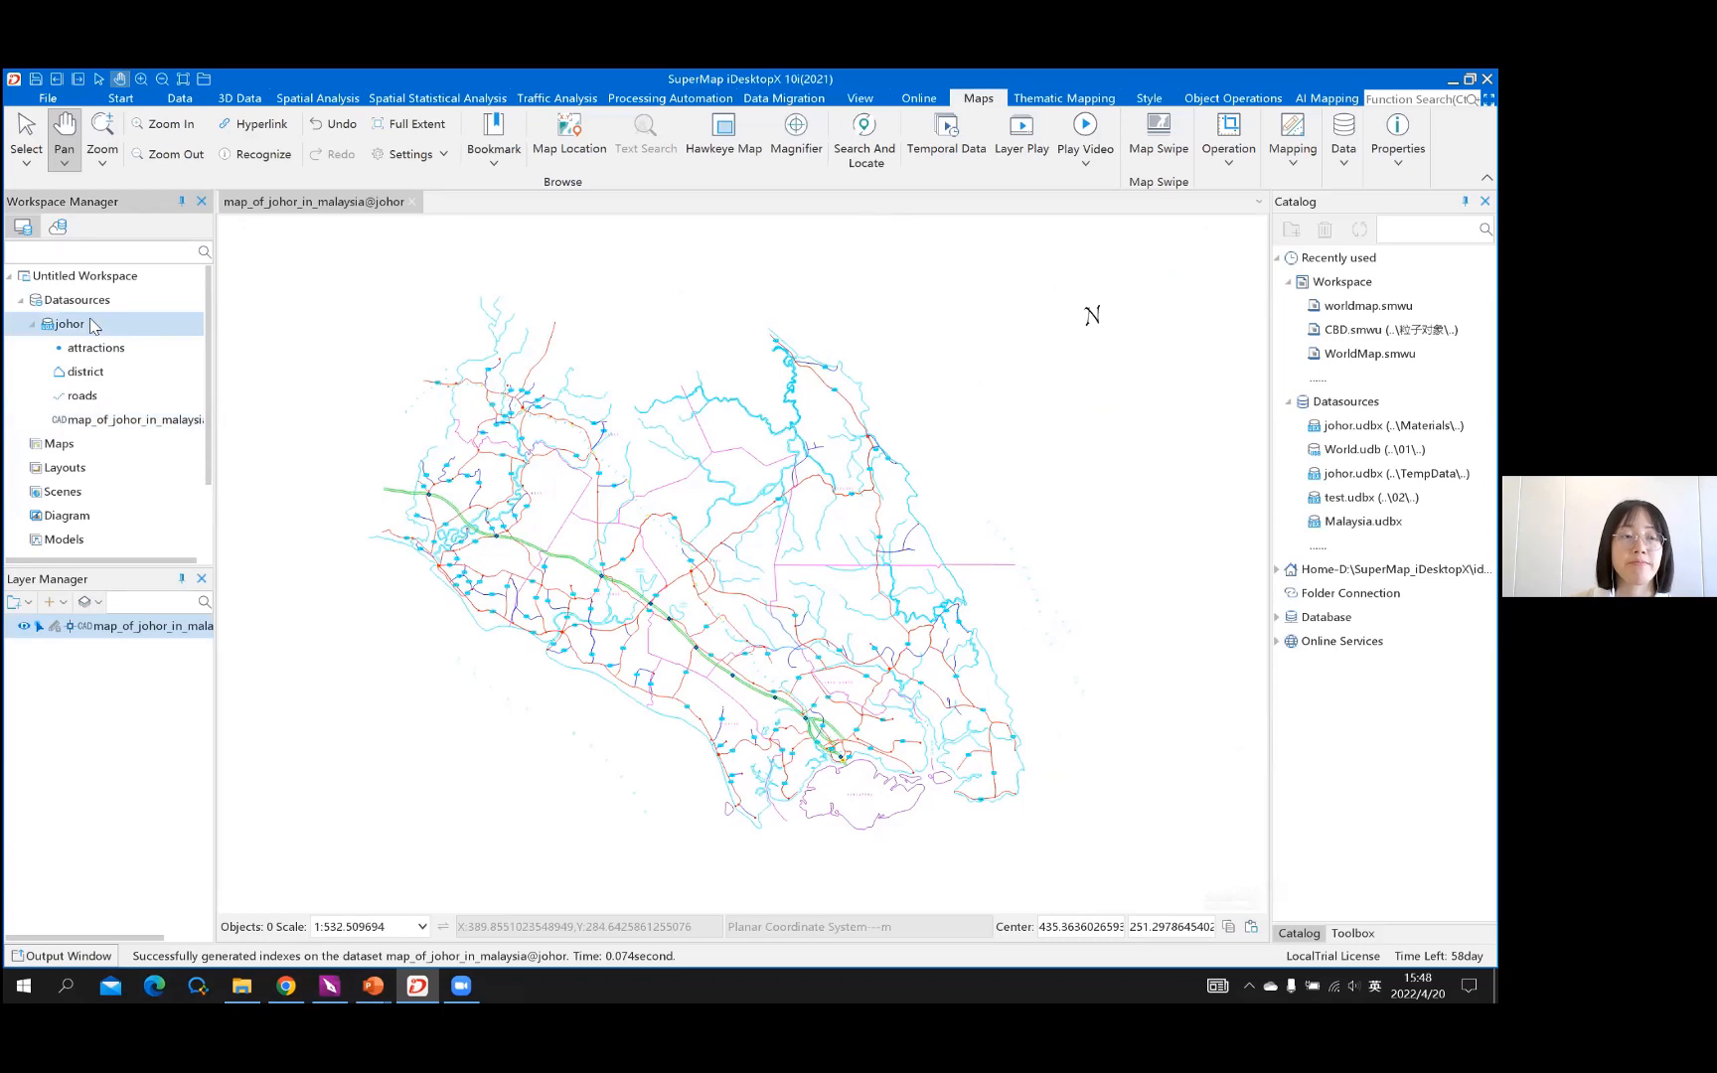
right_click(112, 319)
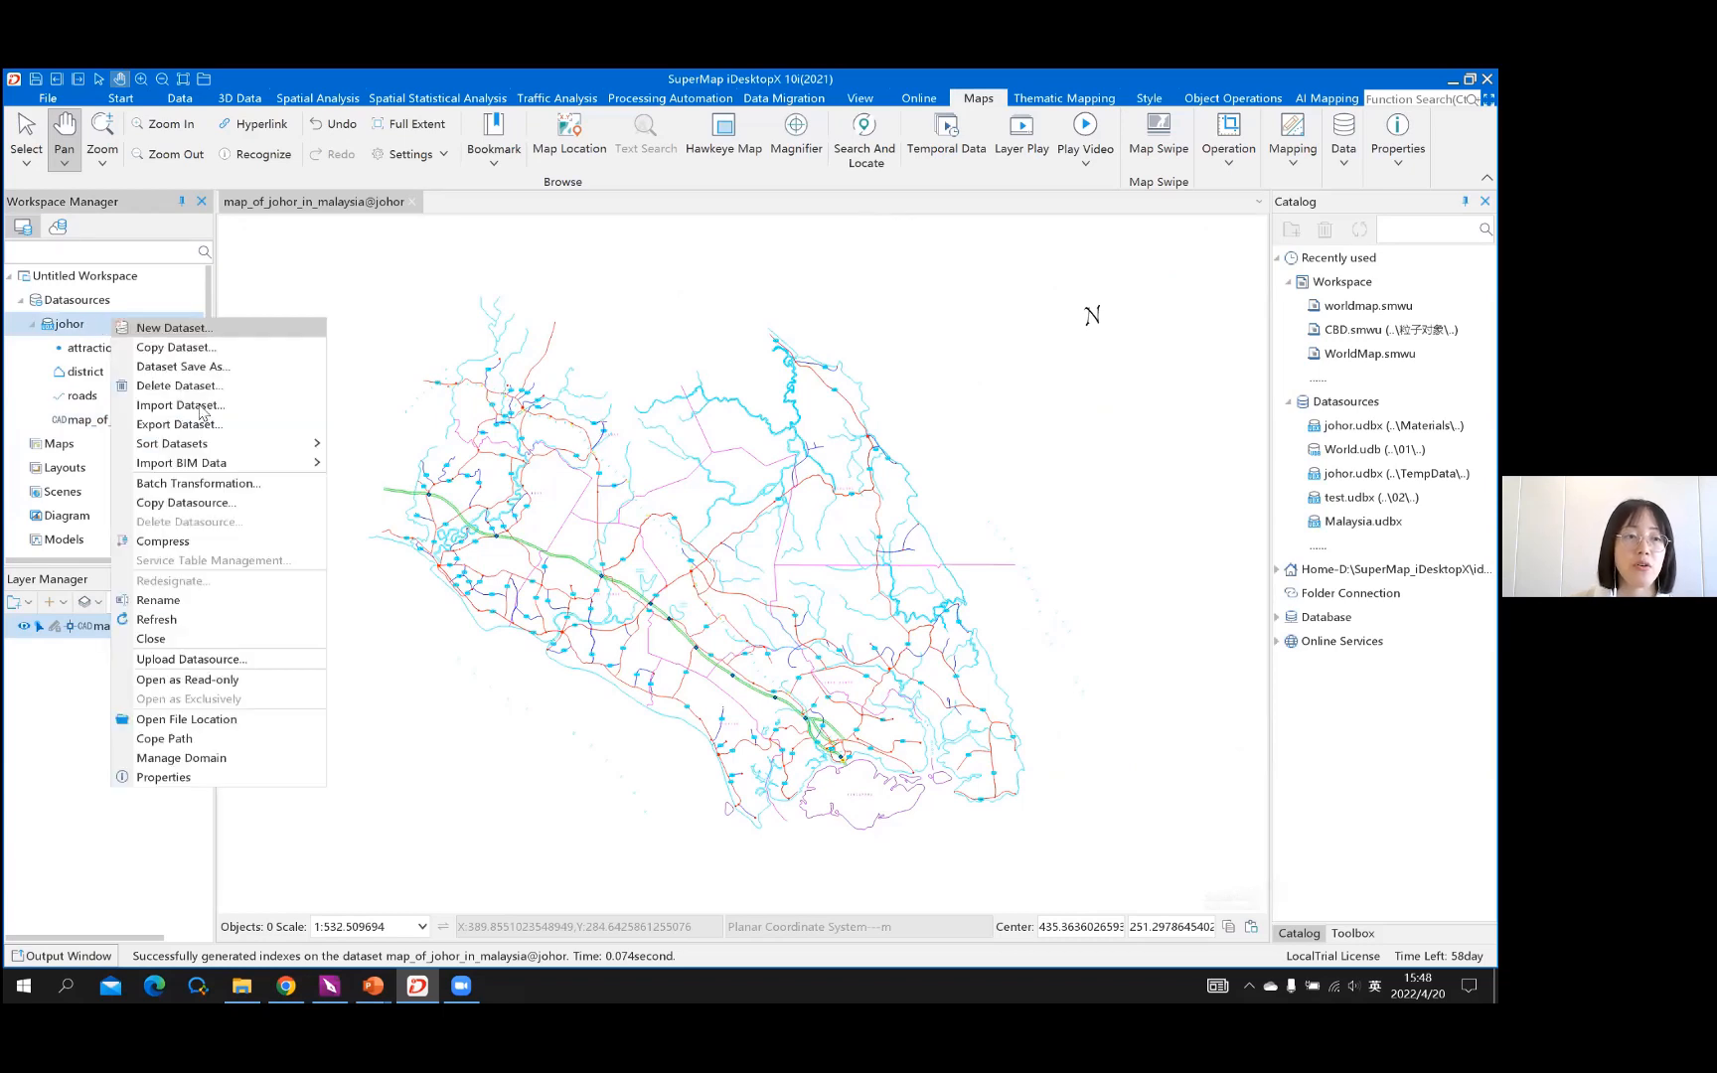
click(201, 406)
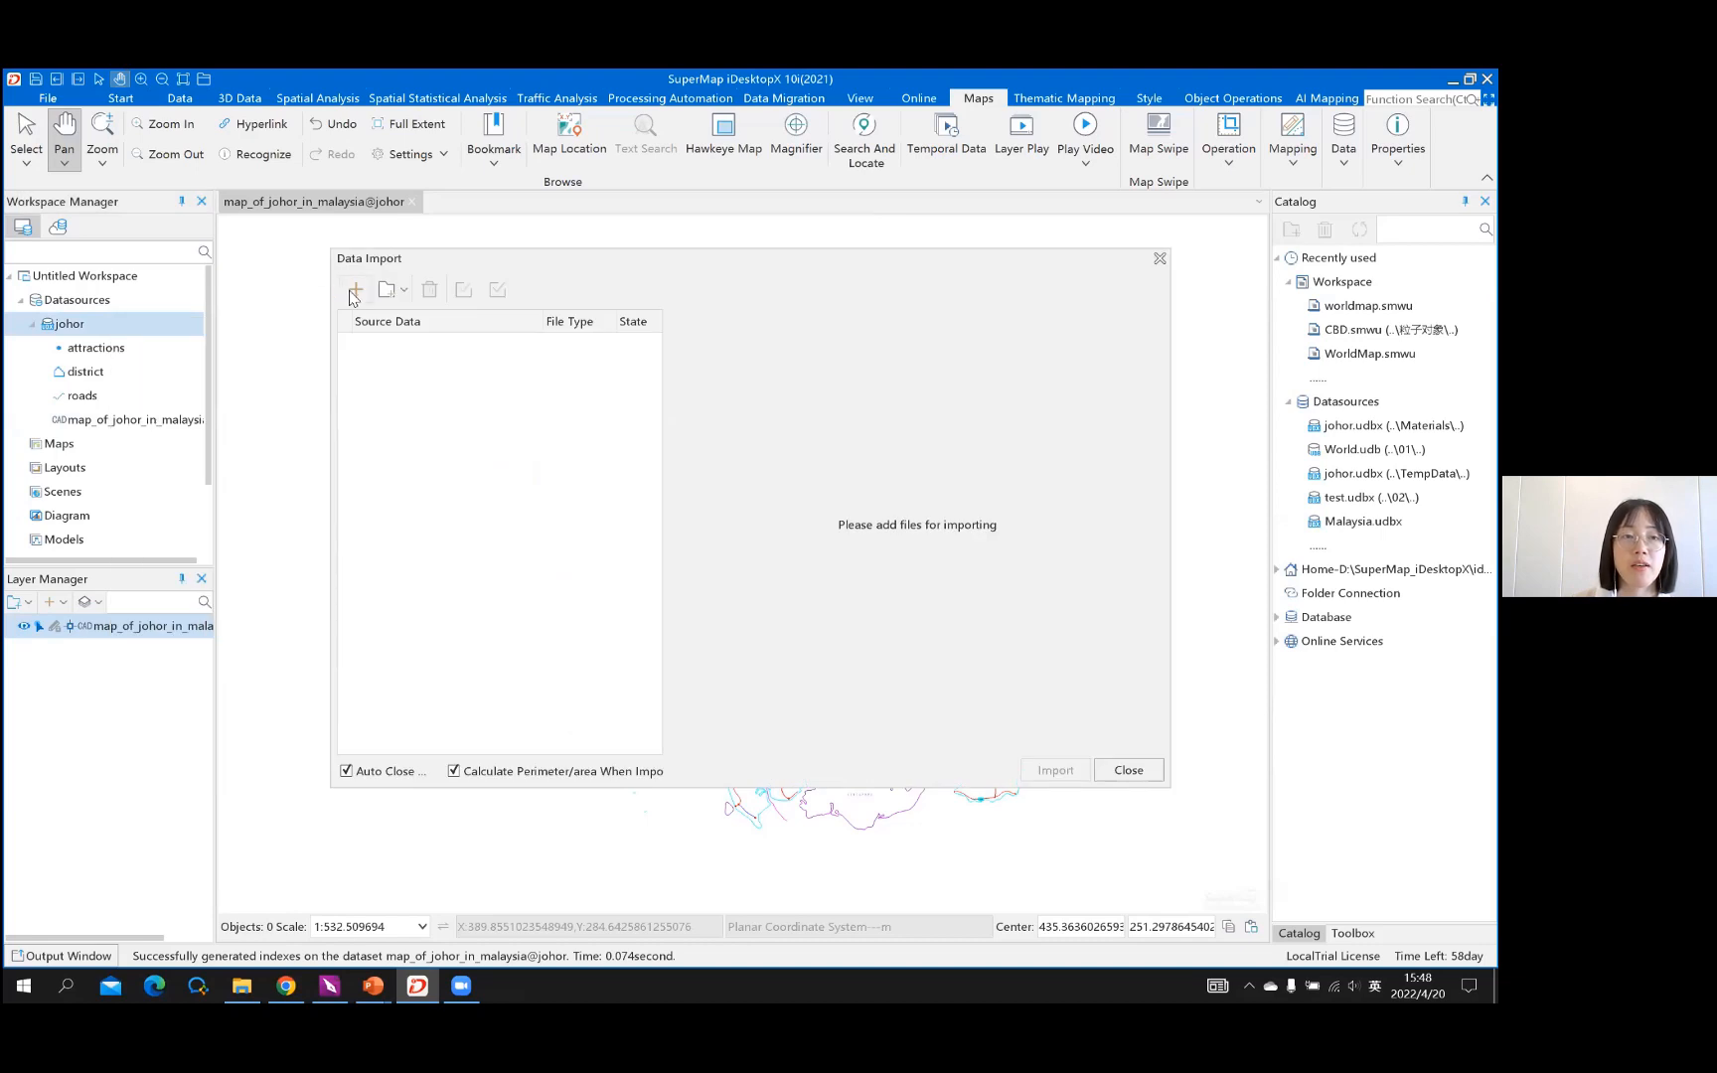
click(355, 290)
click(701, 396)
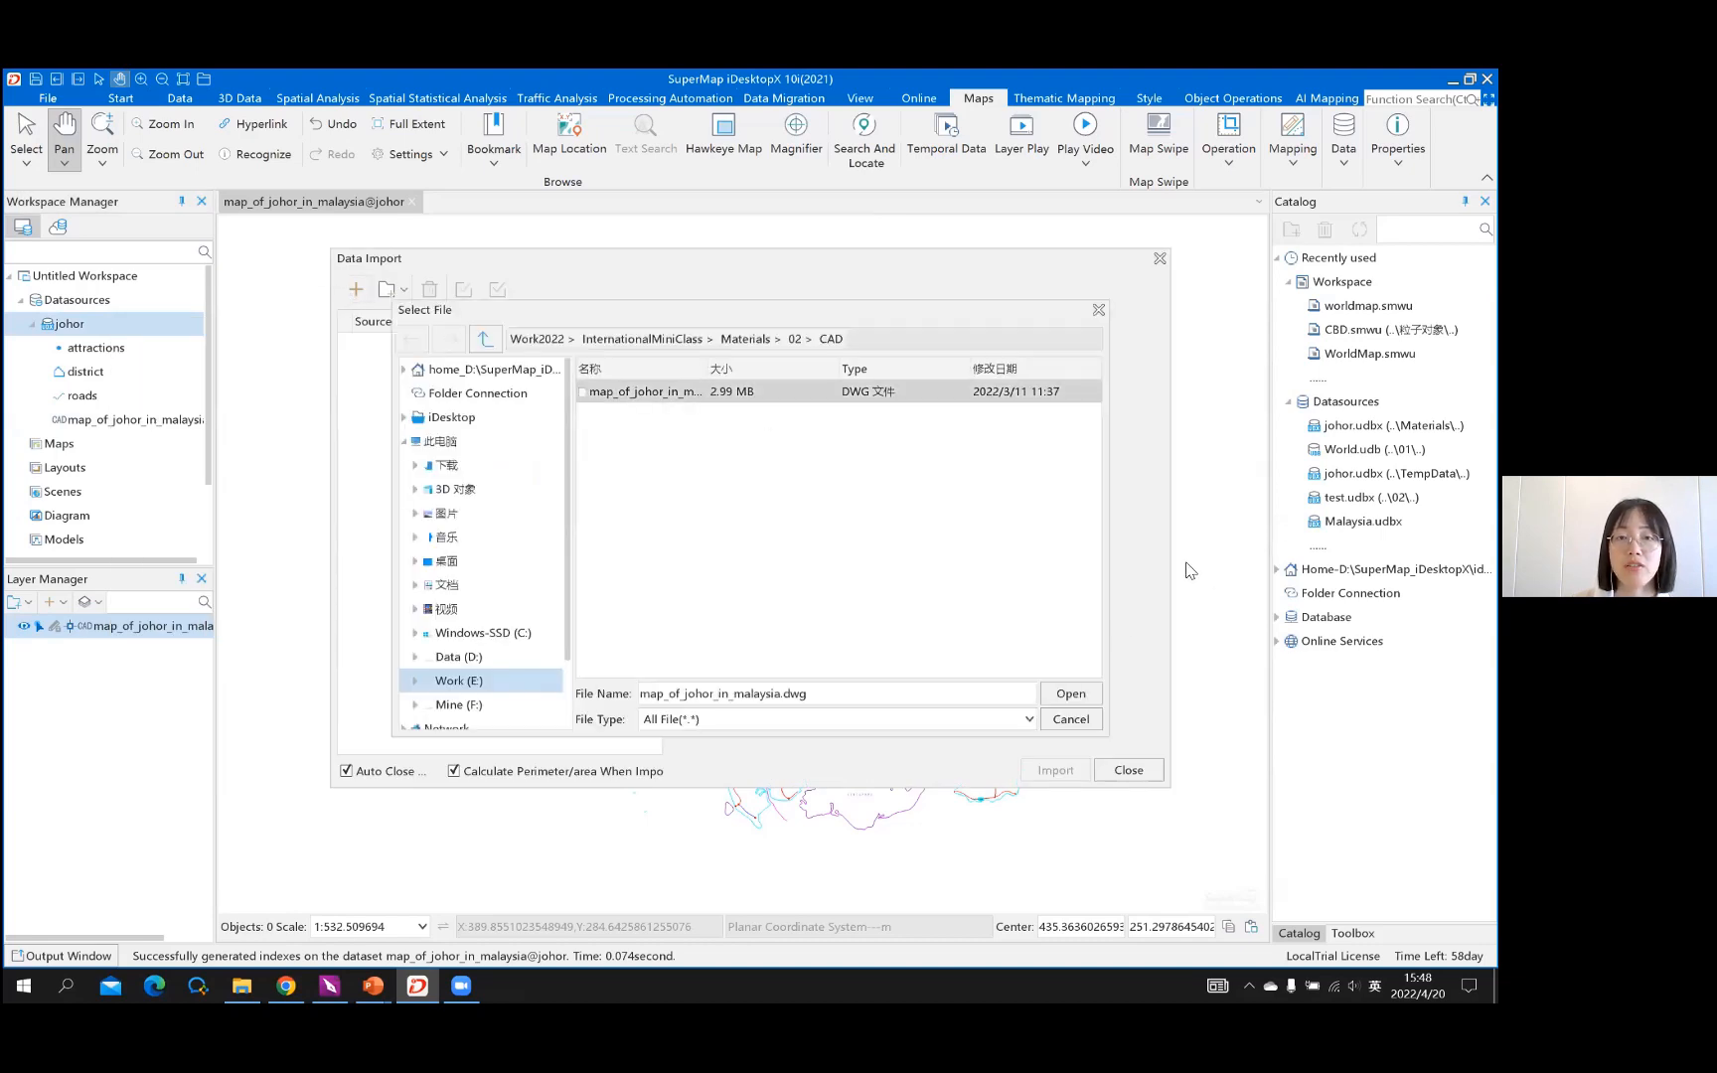
click(1069, 693)
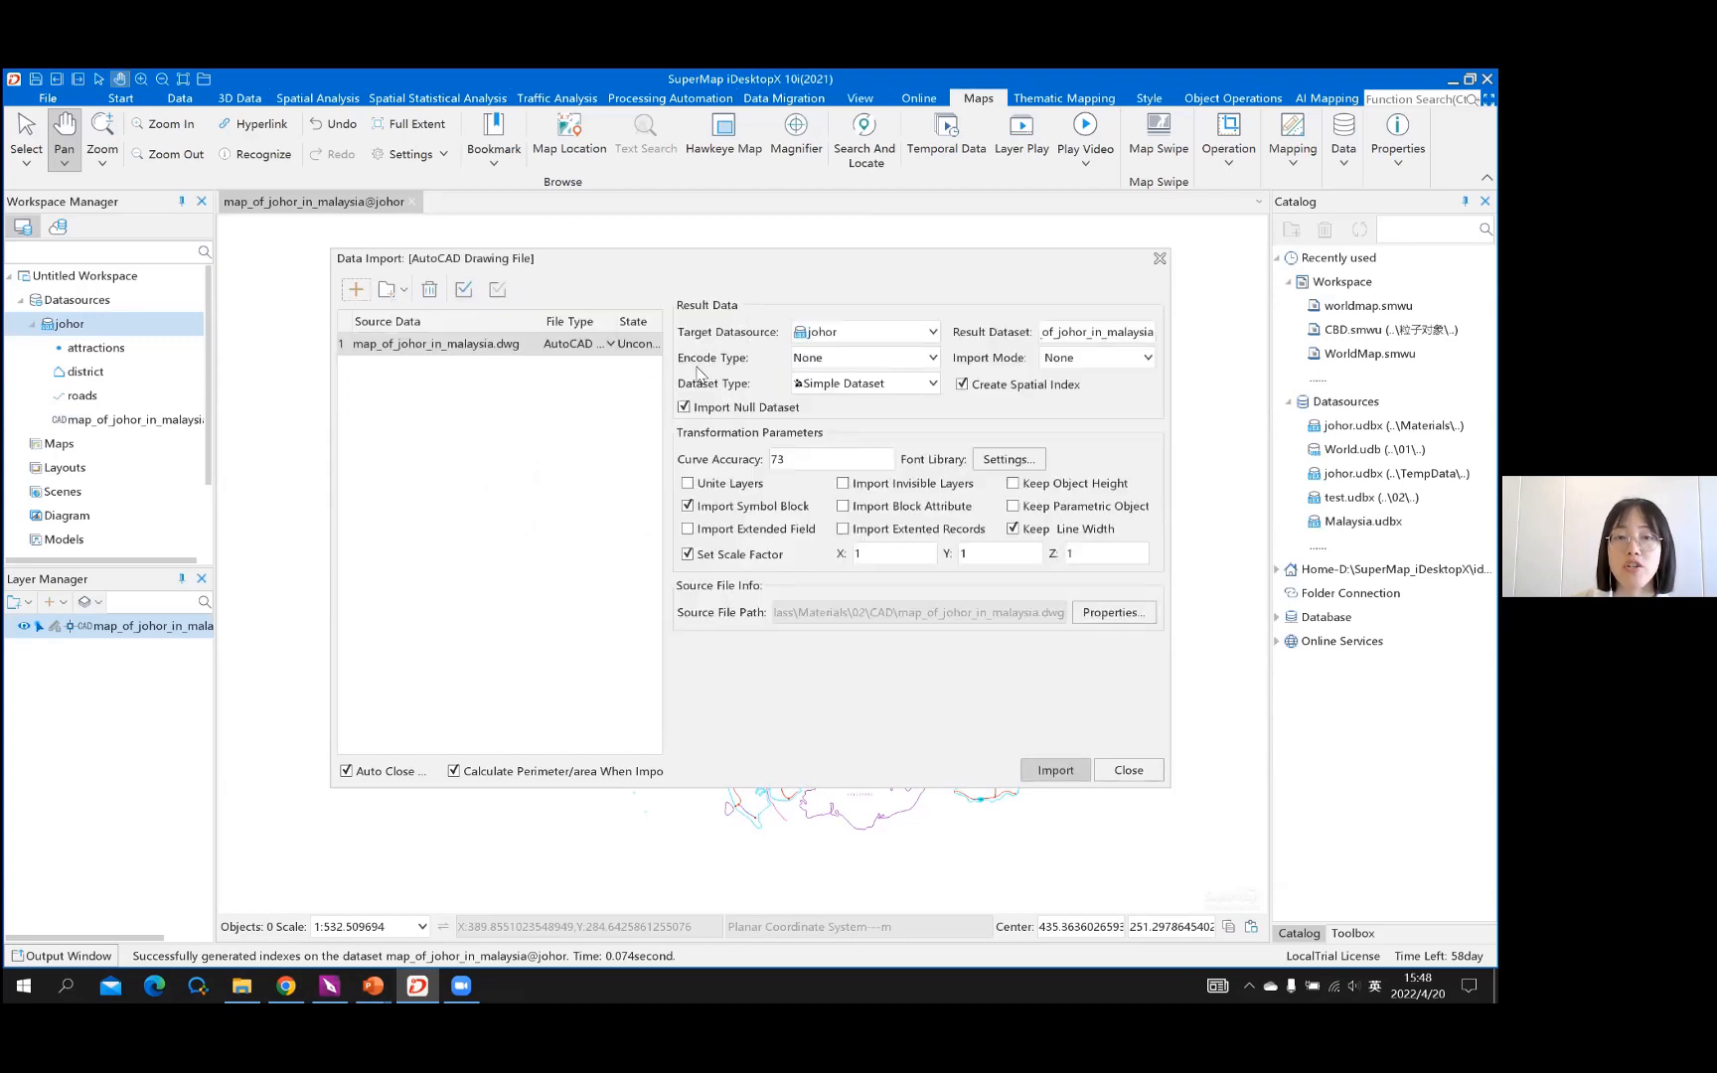
Keep the dataset type as Simple Dataset and import the drawing into separate datasets by layer and geometry type
click(933, 387)
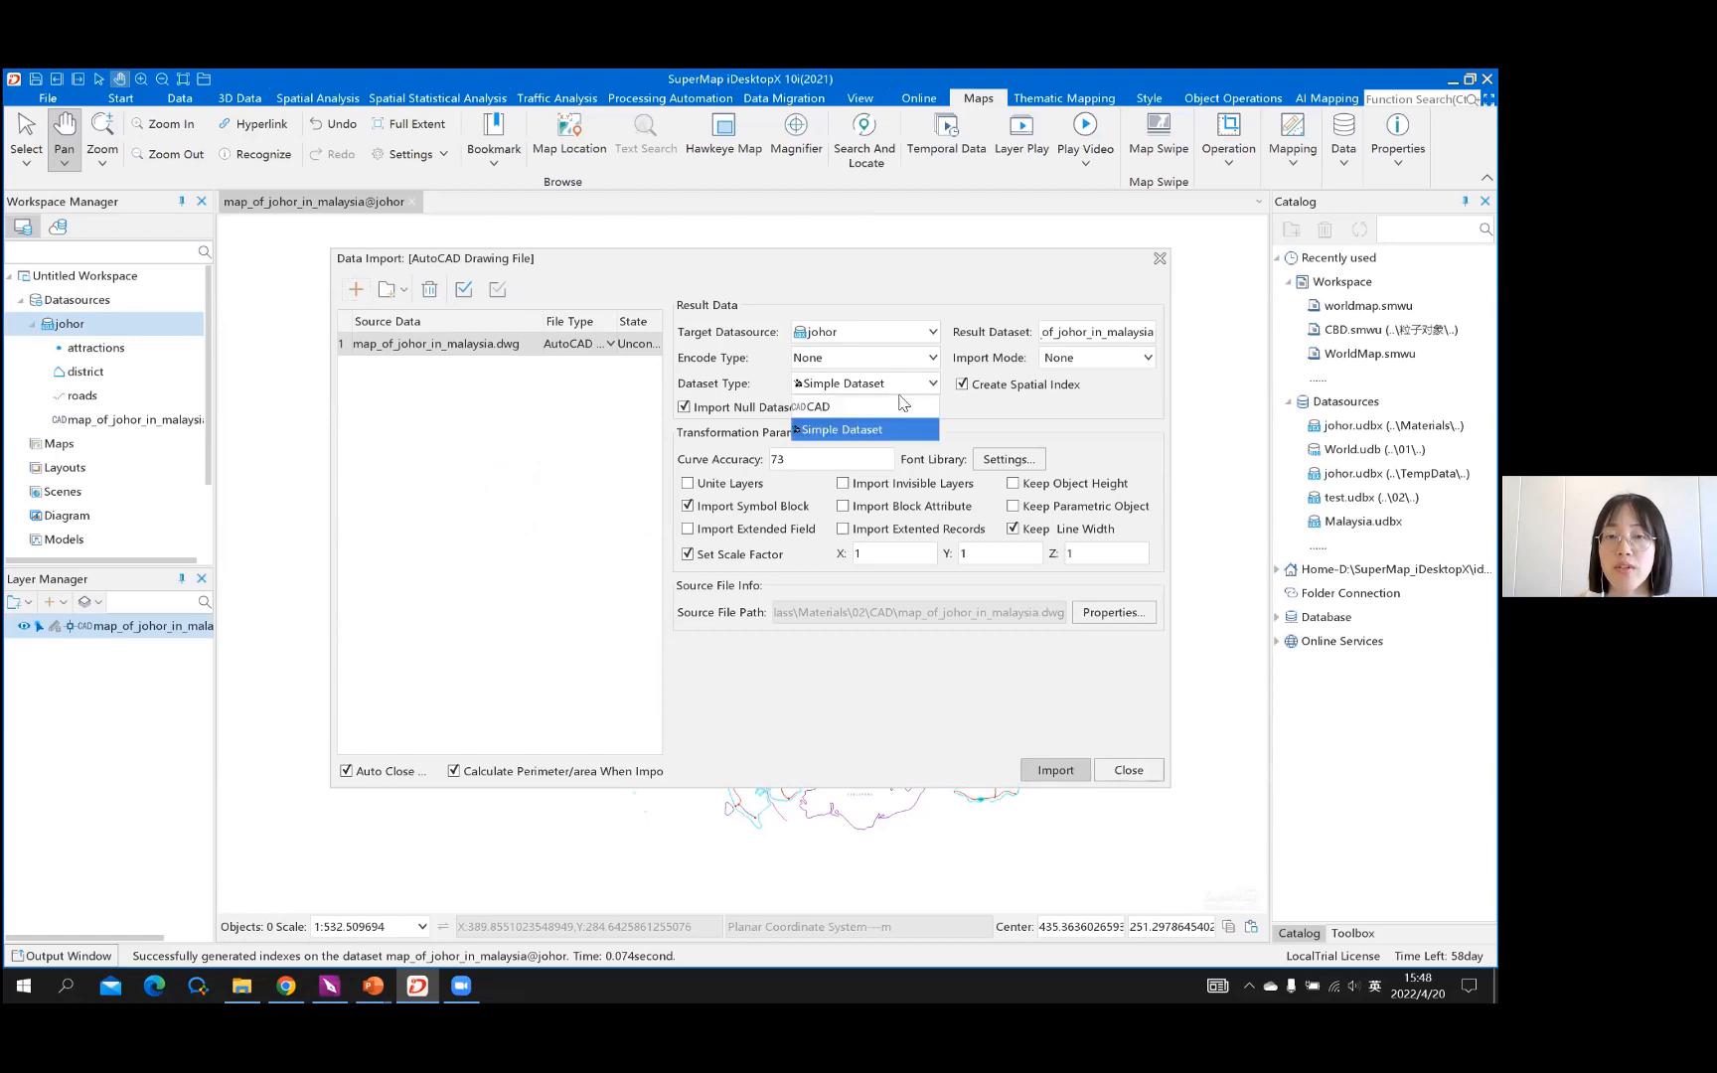
click(837, 437)
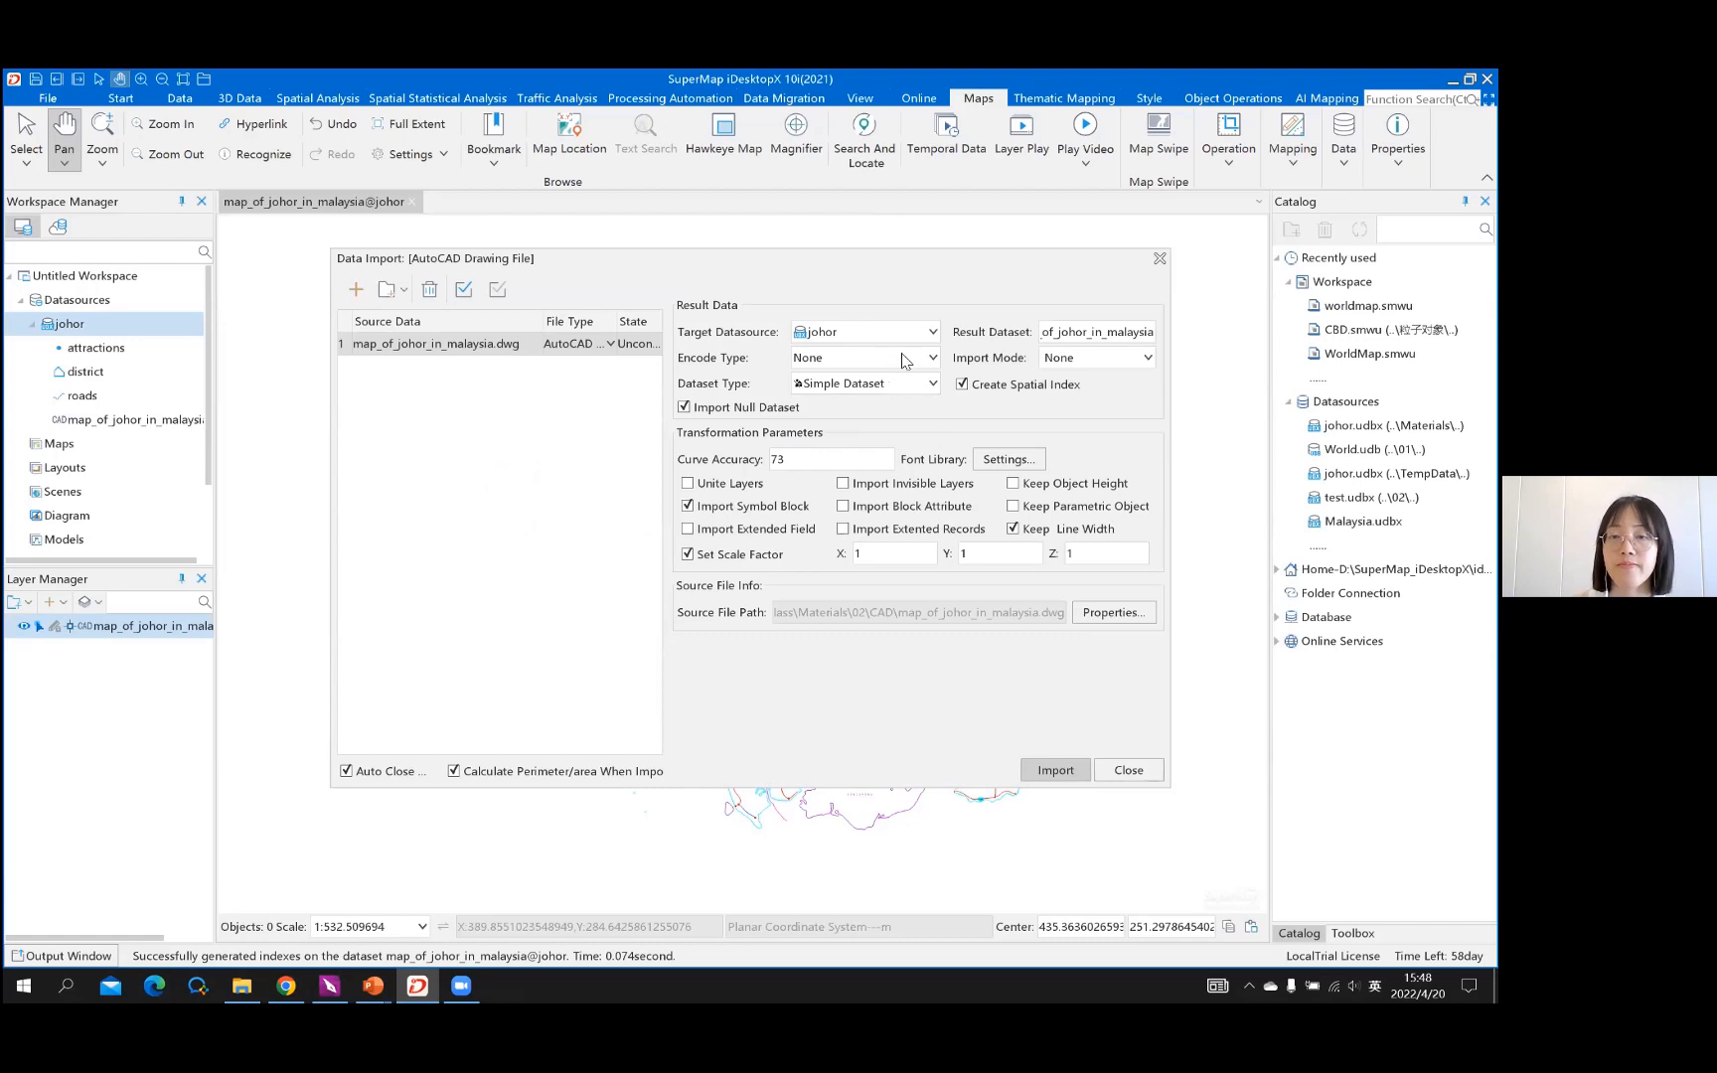
click(1055, 771)
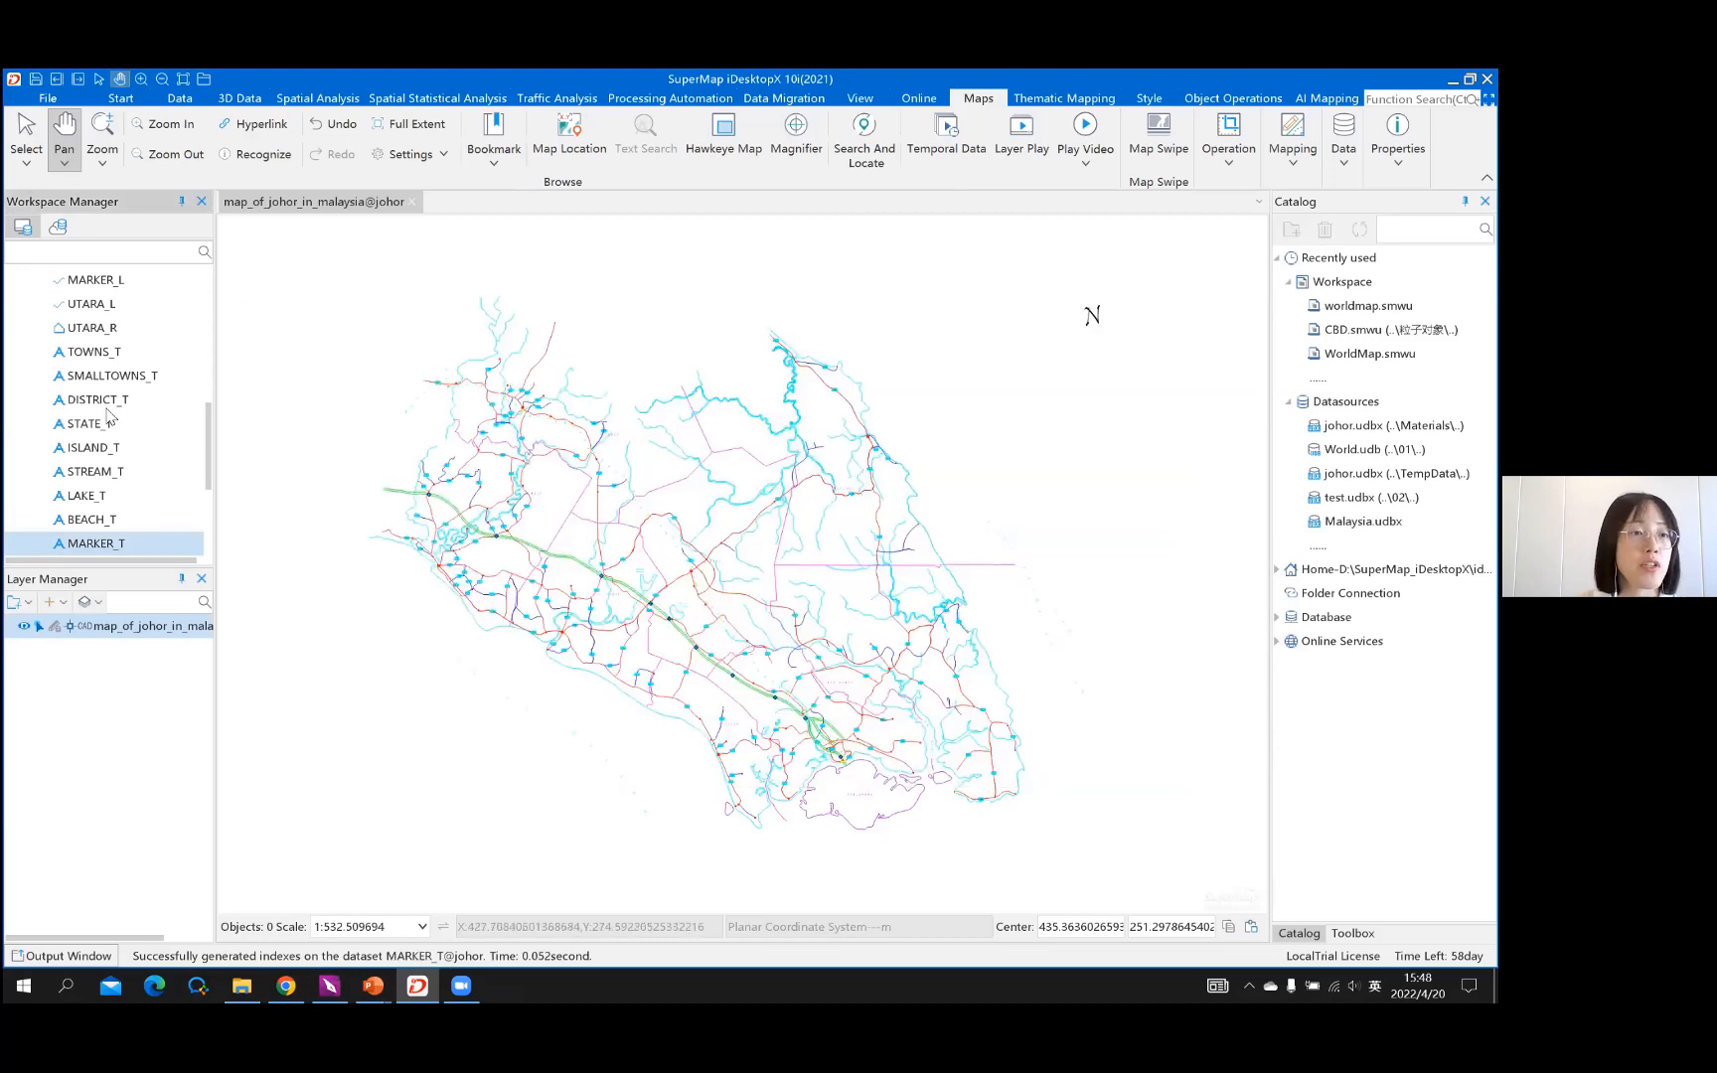
Review the line, region and text datasets imported from the drawing under the johor datasource
scroll(119, 383, down, 3)
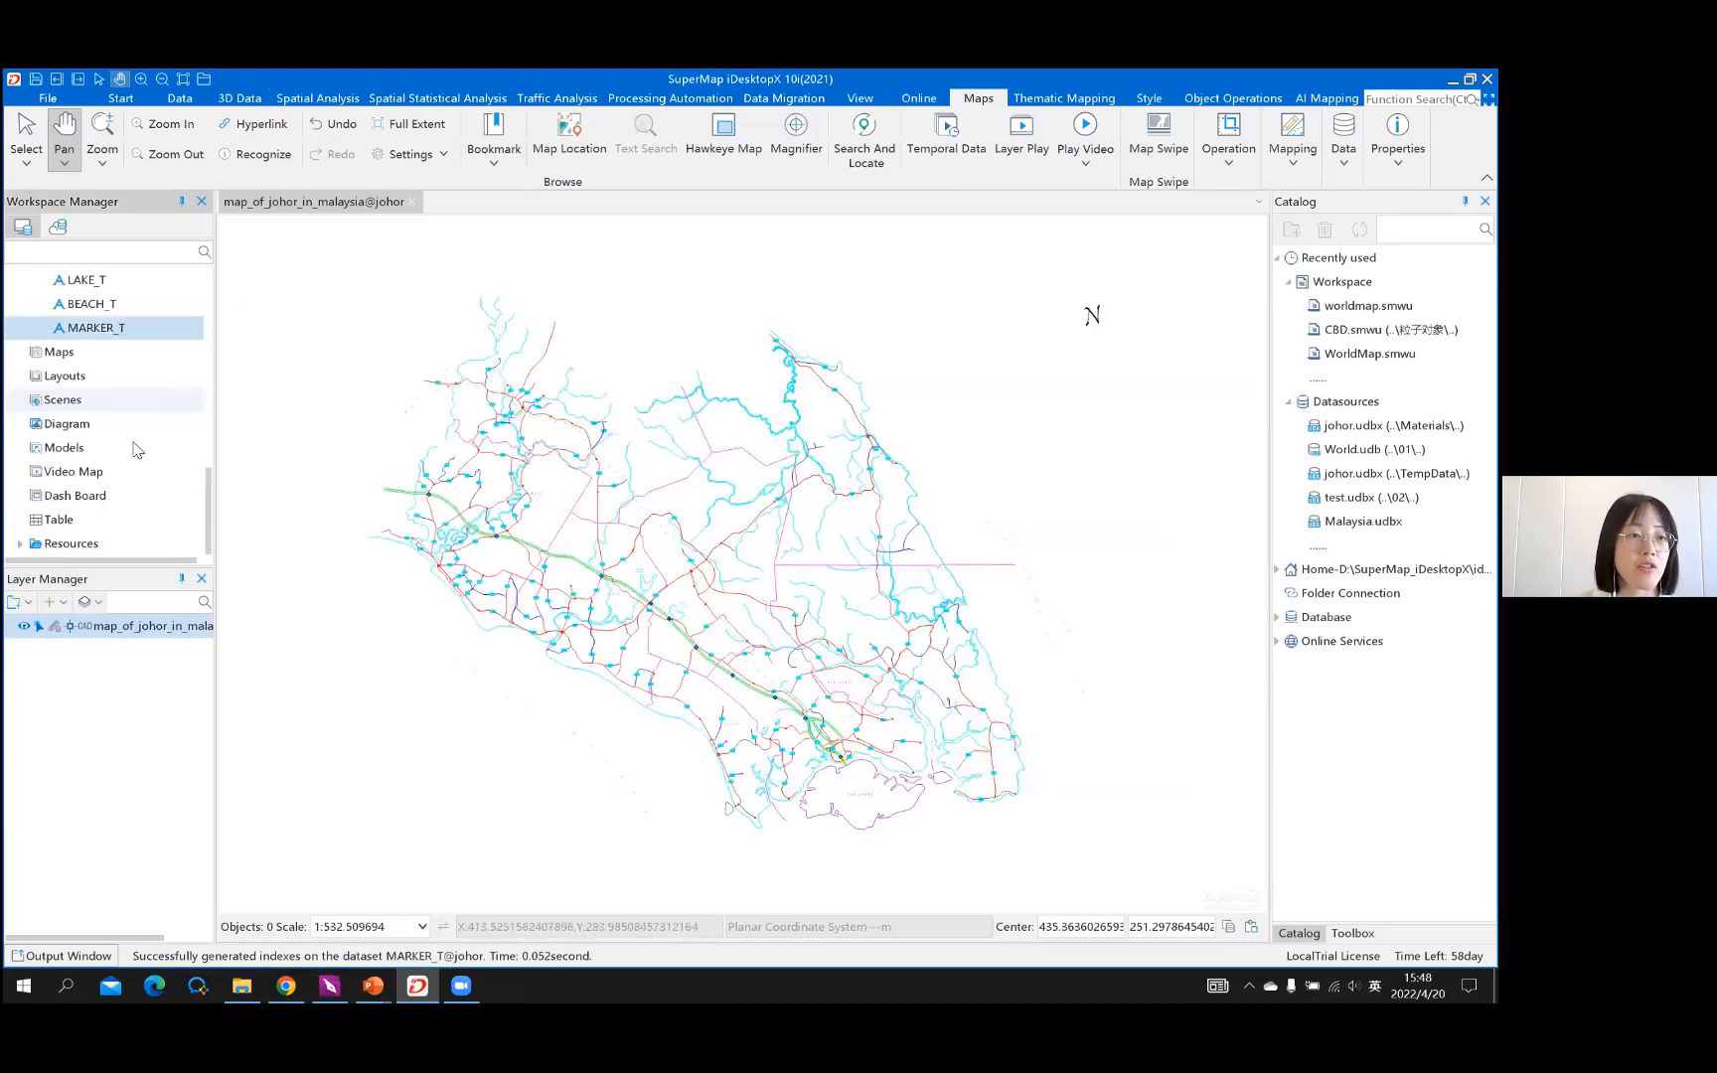
scroll(137, 450, up, 3)
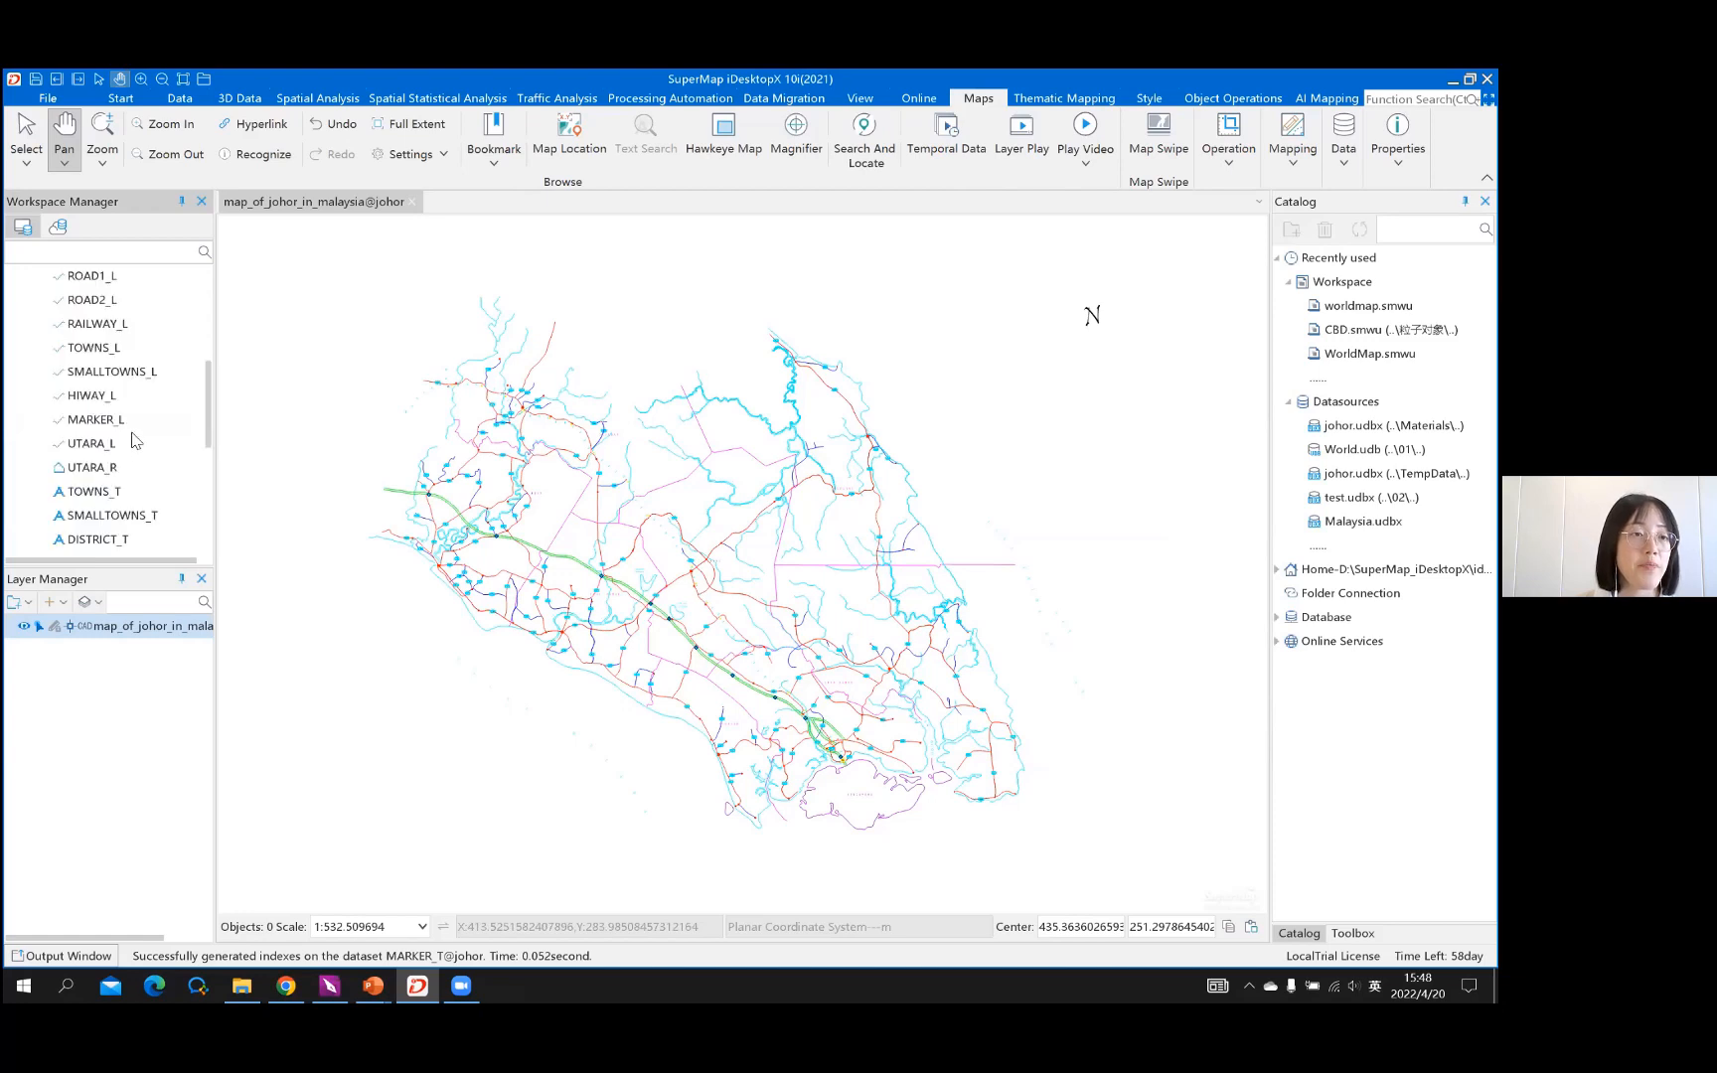
scroll(90, 380, up, 5)
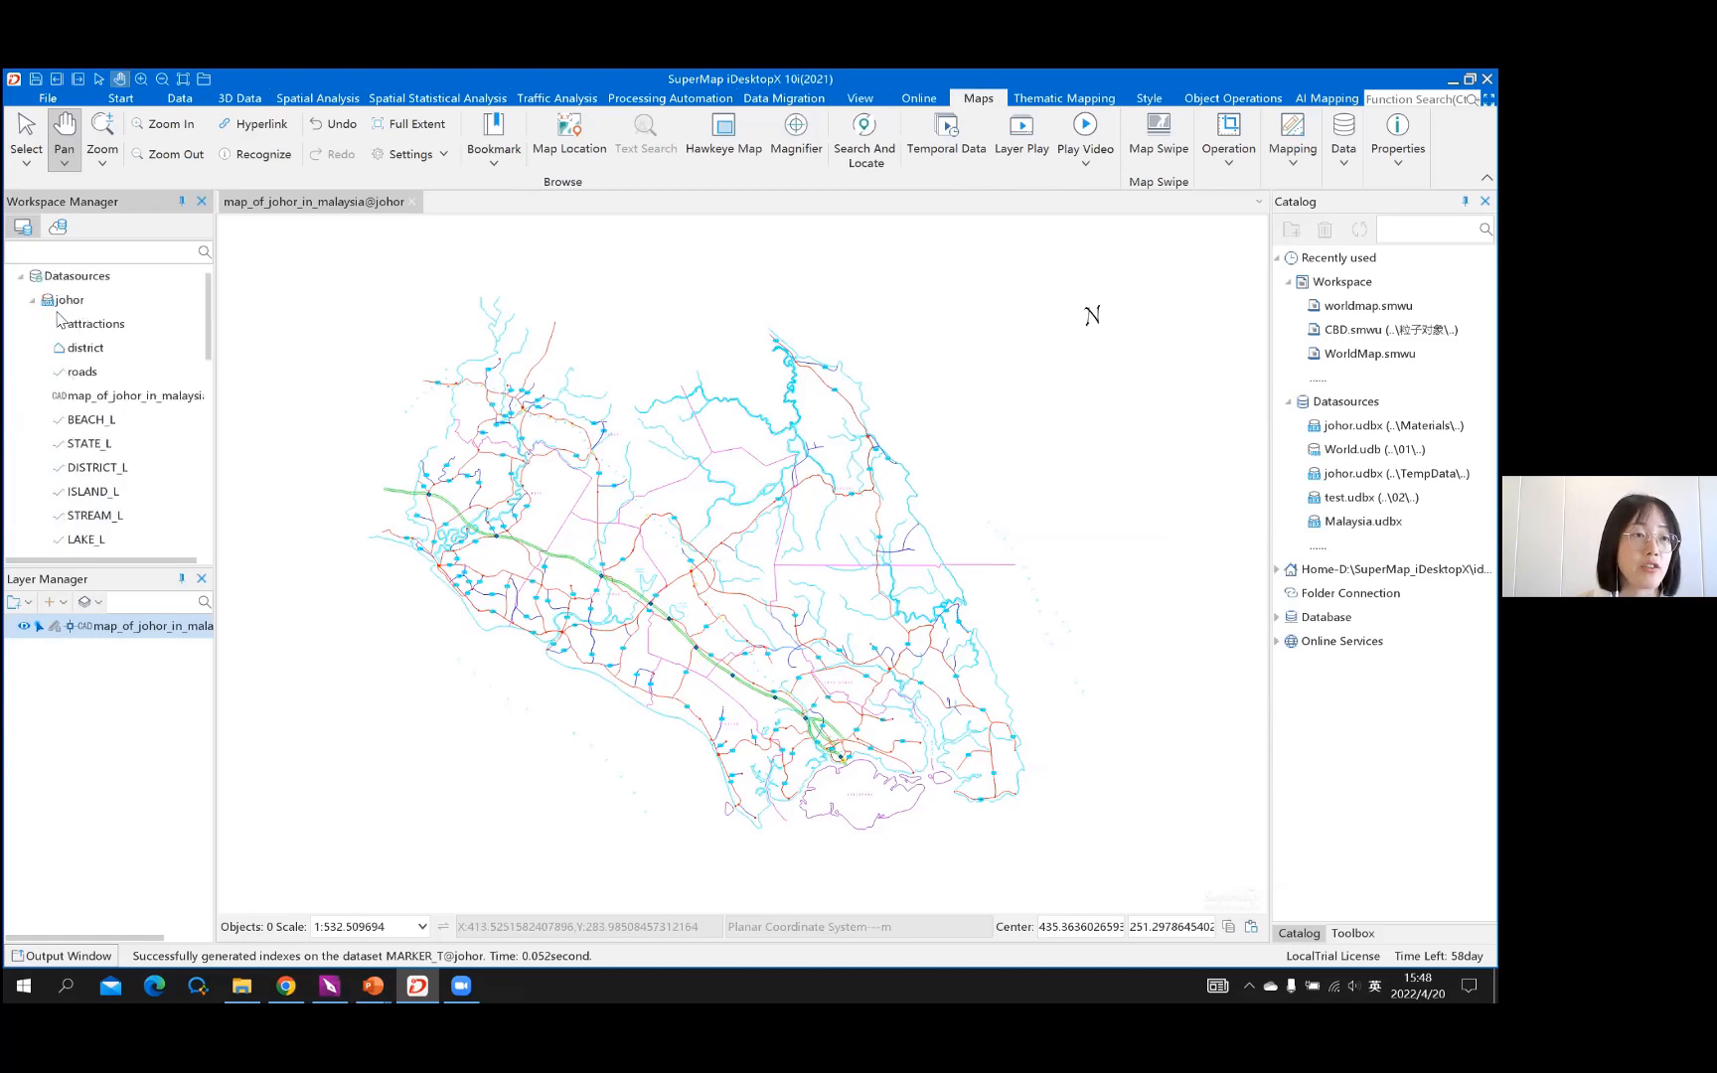
click(69, 308)
scroll(102, 397, down, 1)
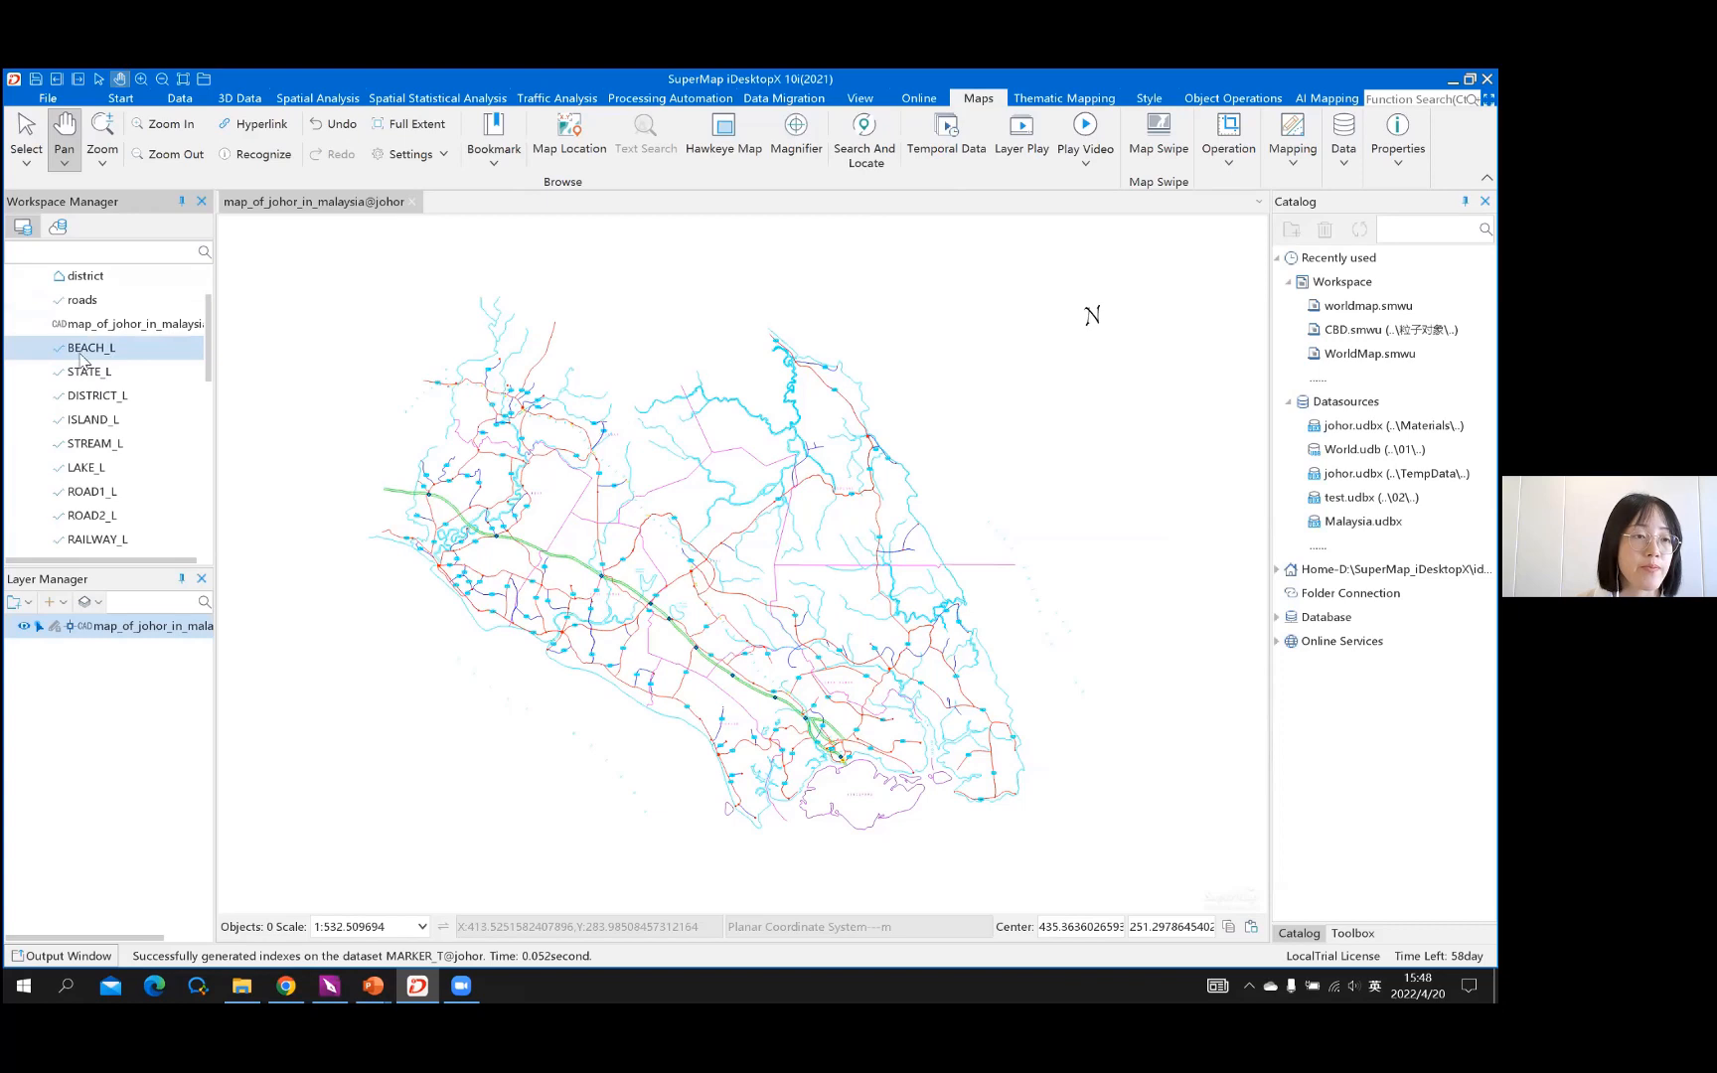
scroll(99, 375, down, 3)
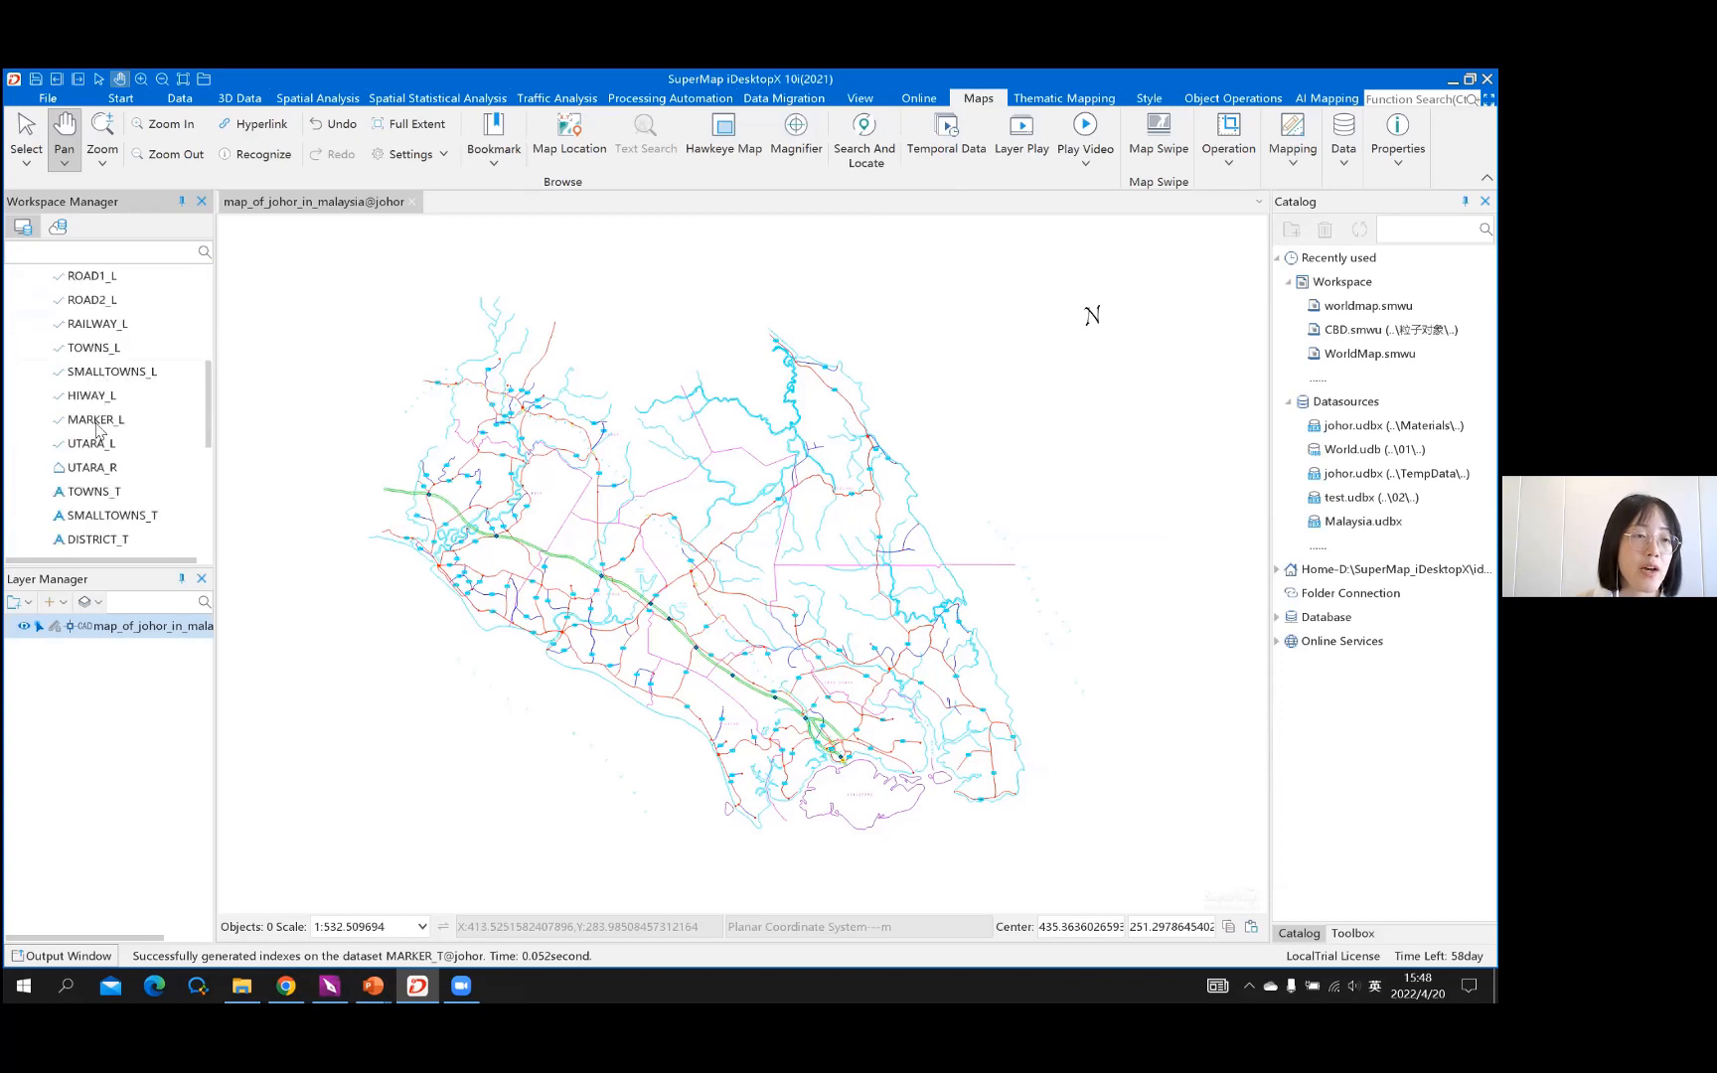
scroll(109, 377, down, 4)
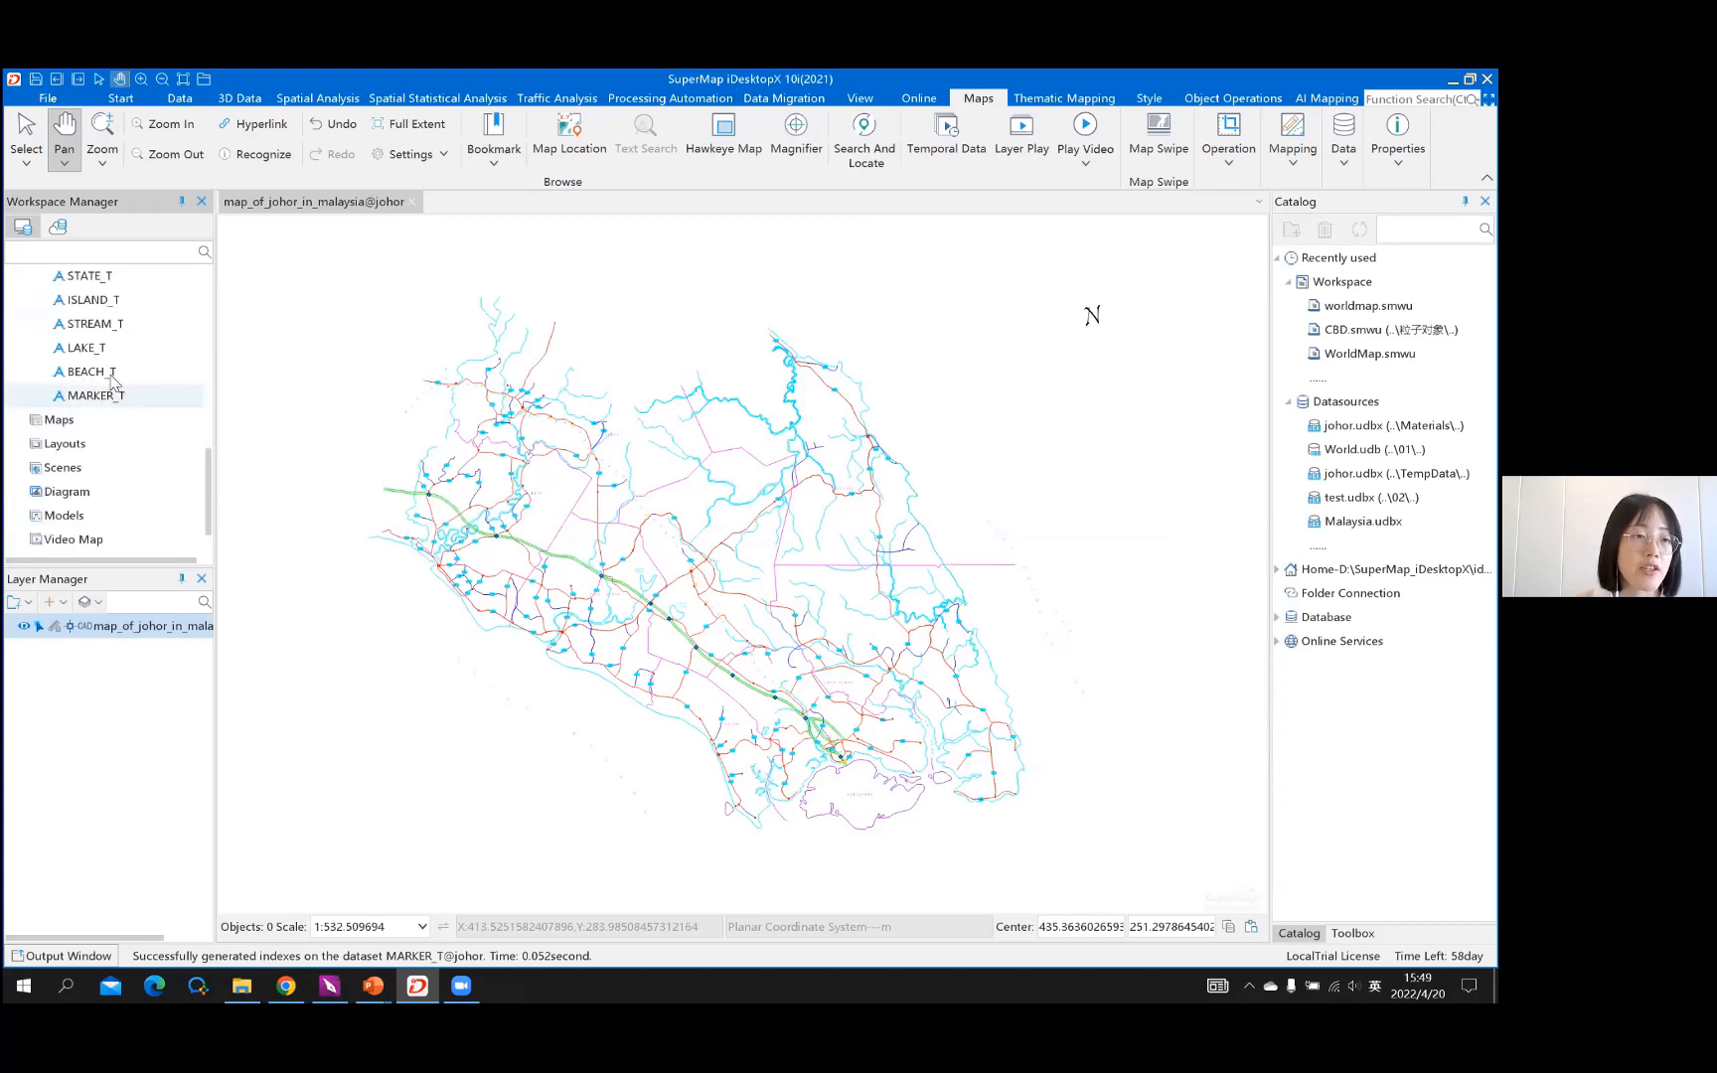
scroll(114, 385, up, 2)
scroll(102, 381, up, 2)
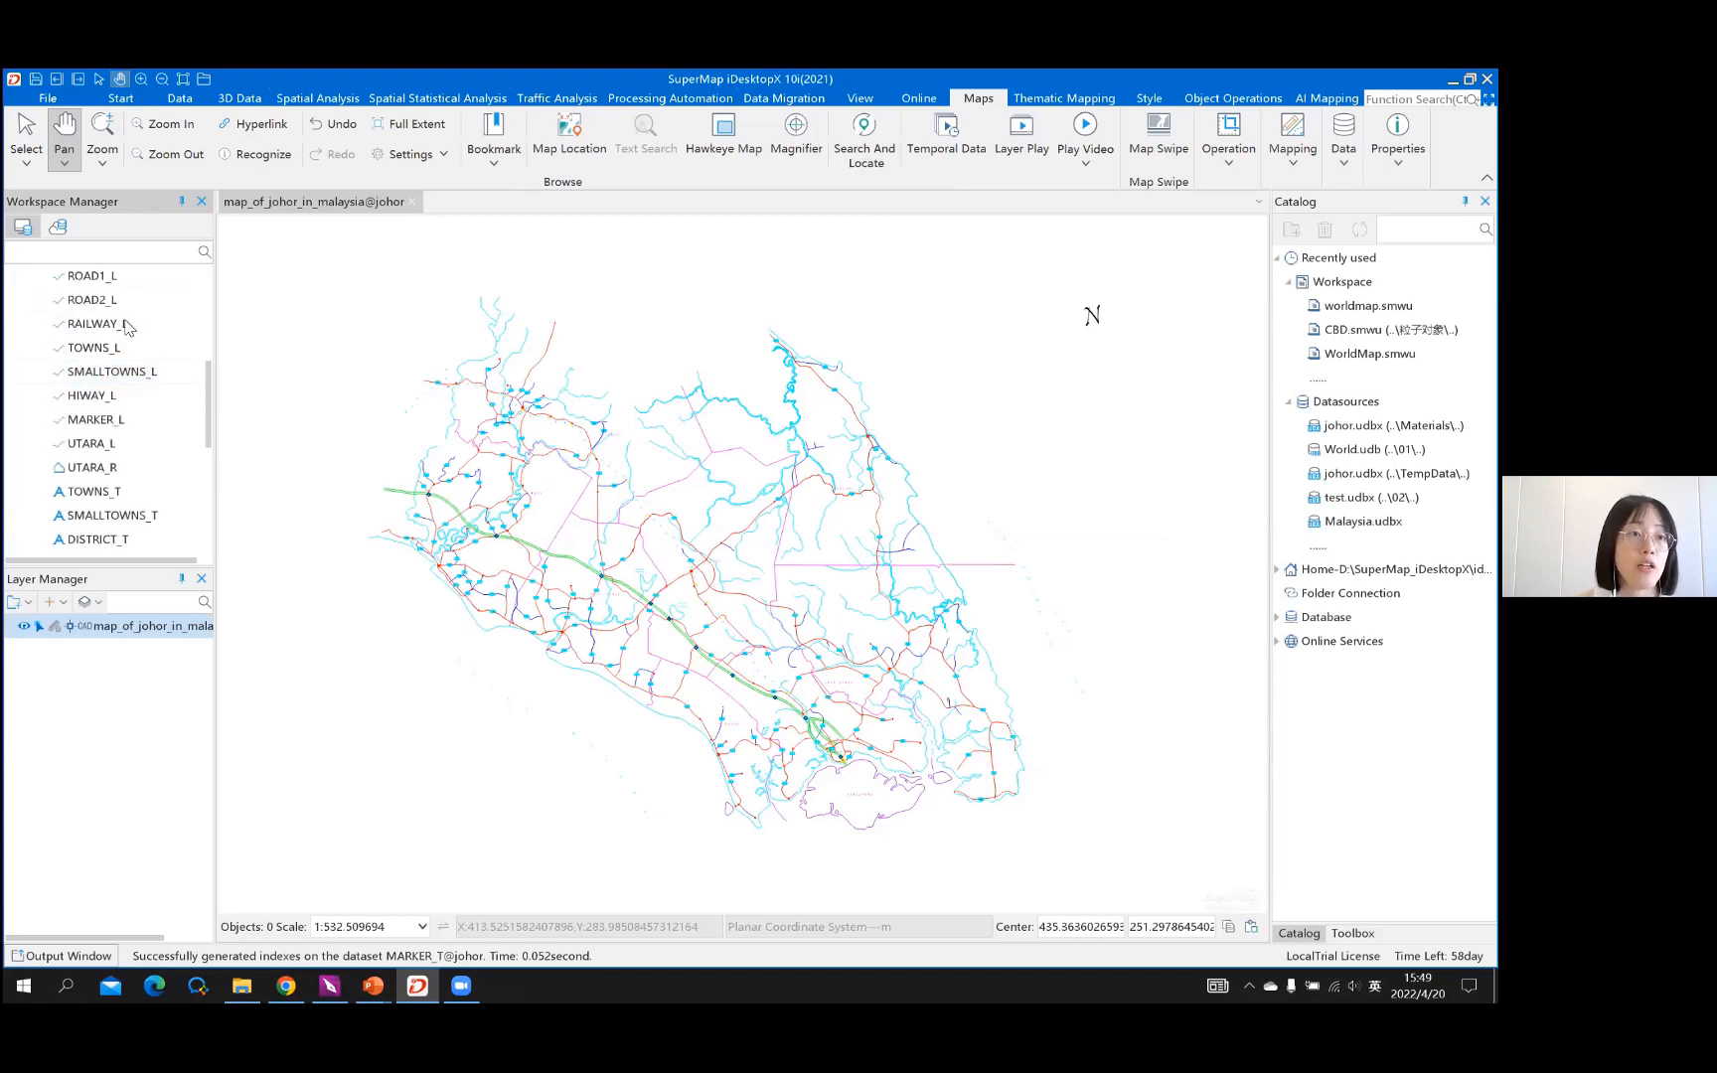
Open the LAKE_L line dataset from the johor datasource in a new map window and view its full extent
scroll(127, 330, up, 1)
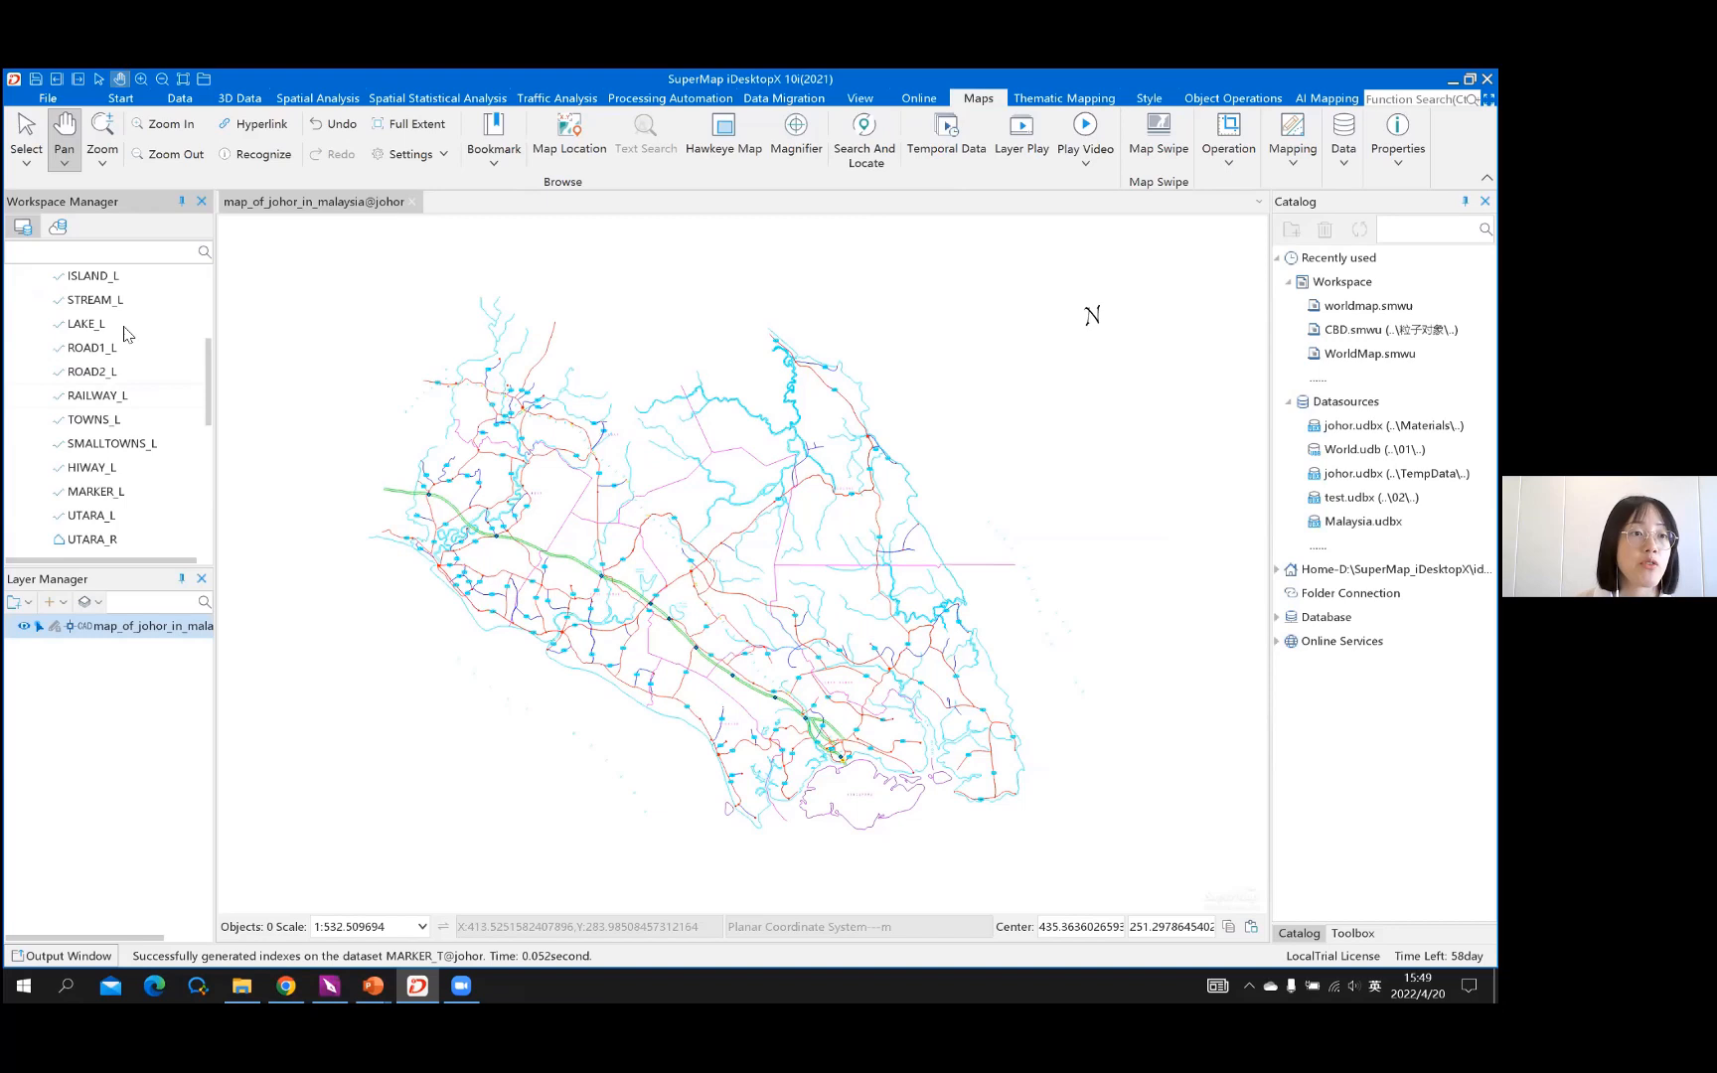
scroll(94, 421, up, 1)
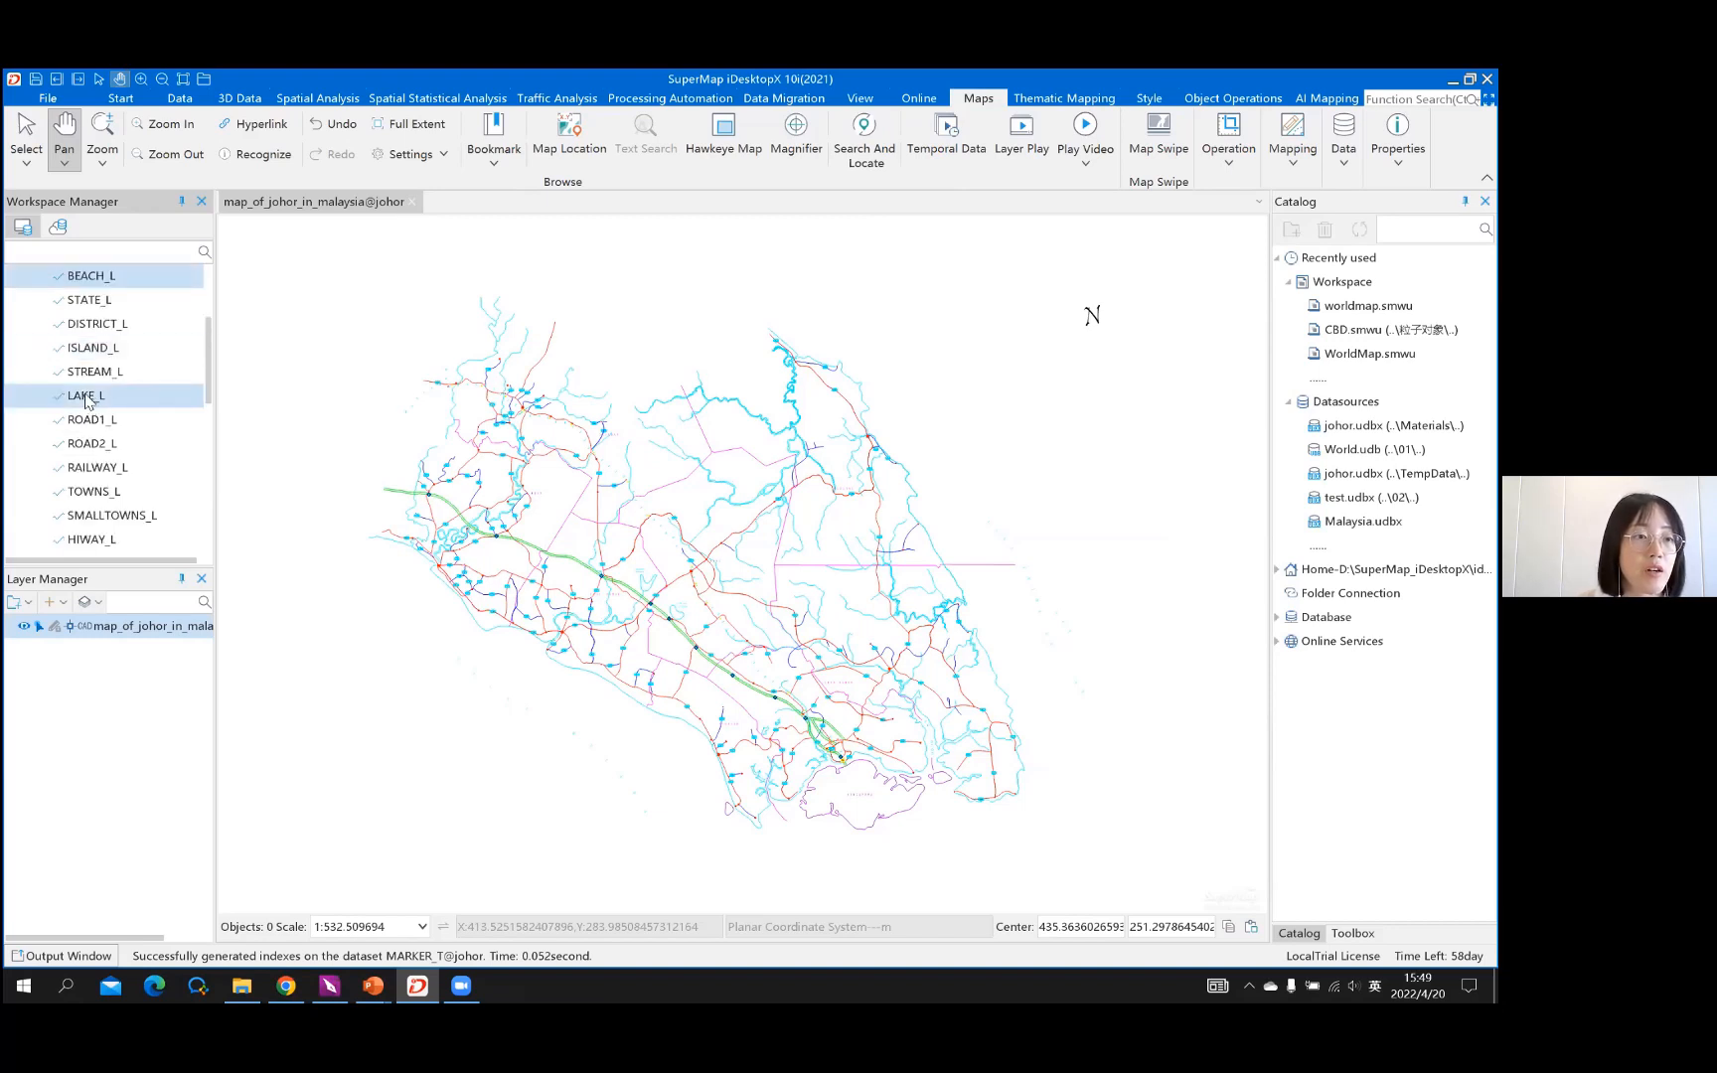
click(87, 400)
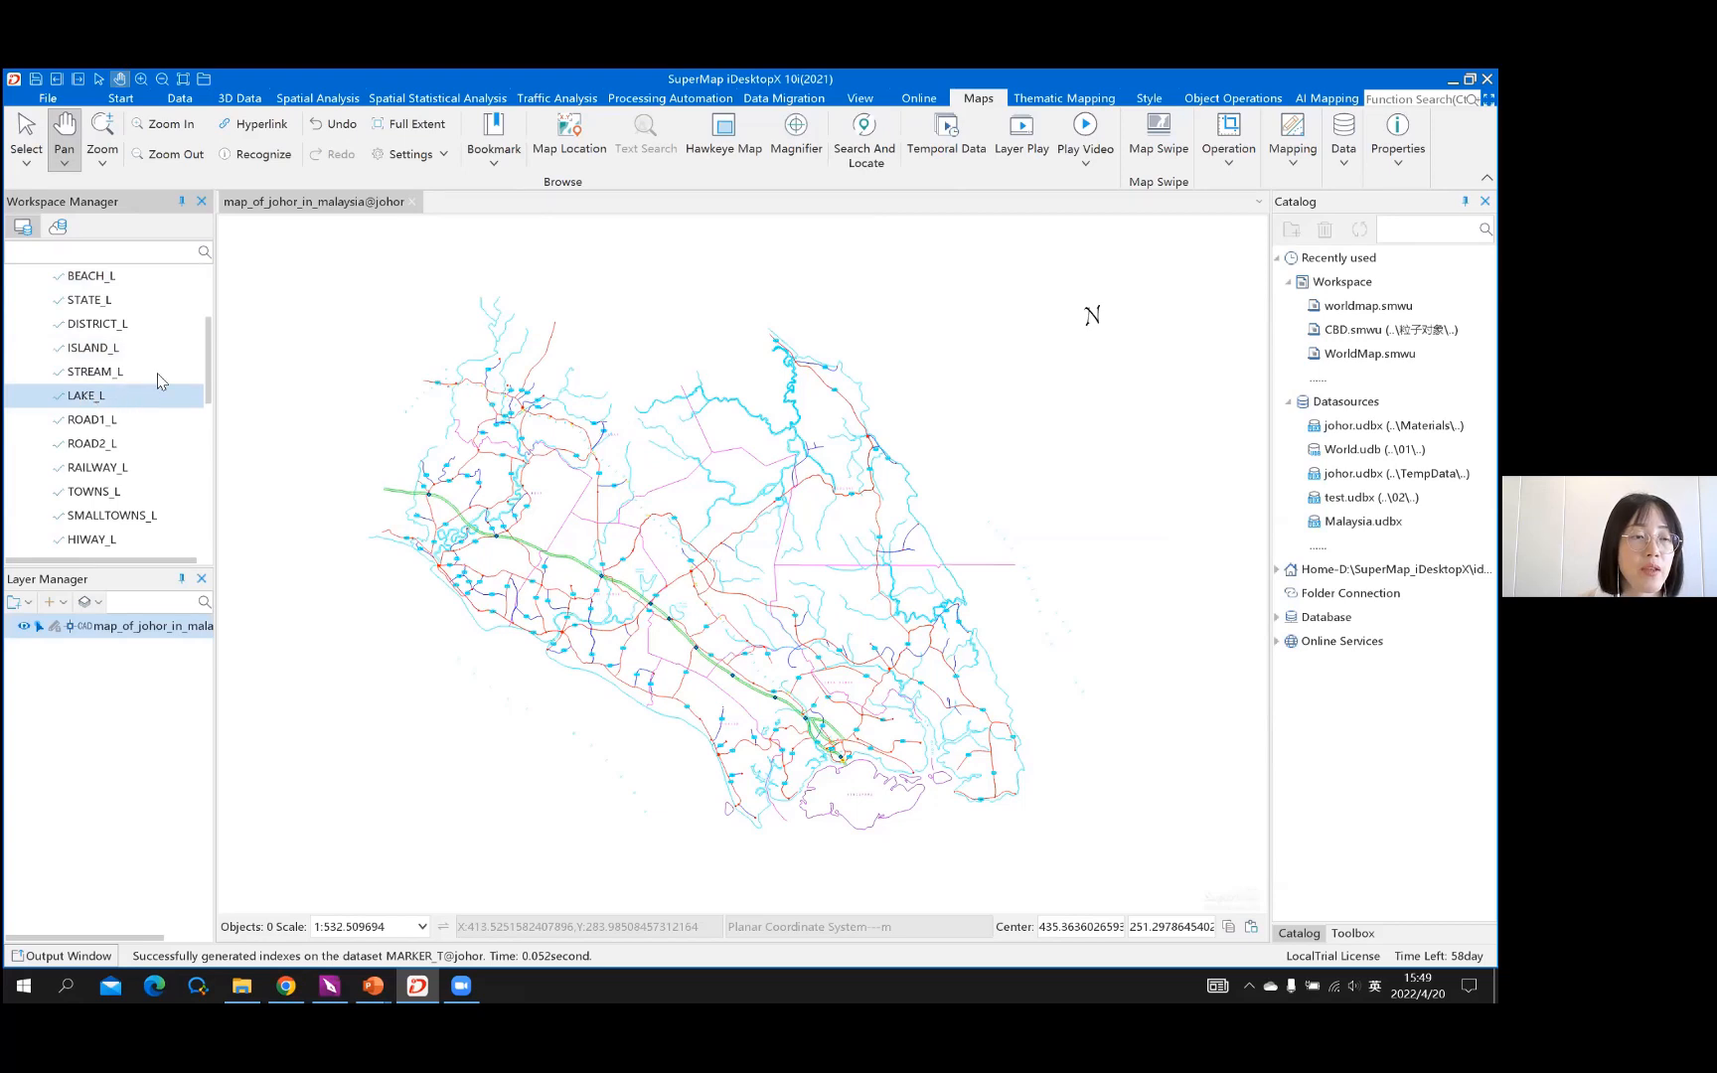
click(89, 400)
double_click(90, 400)
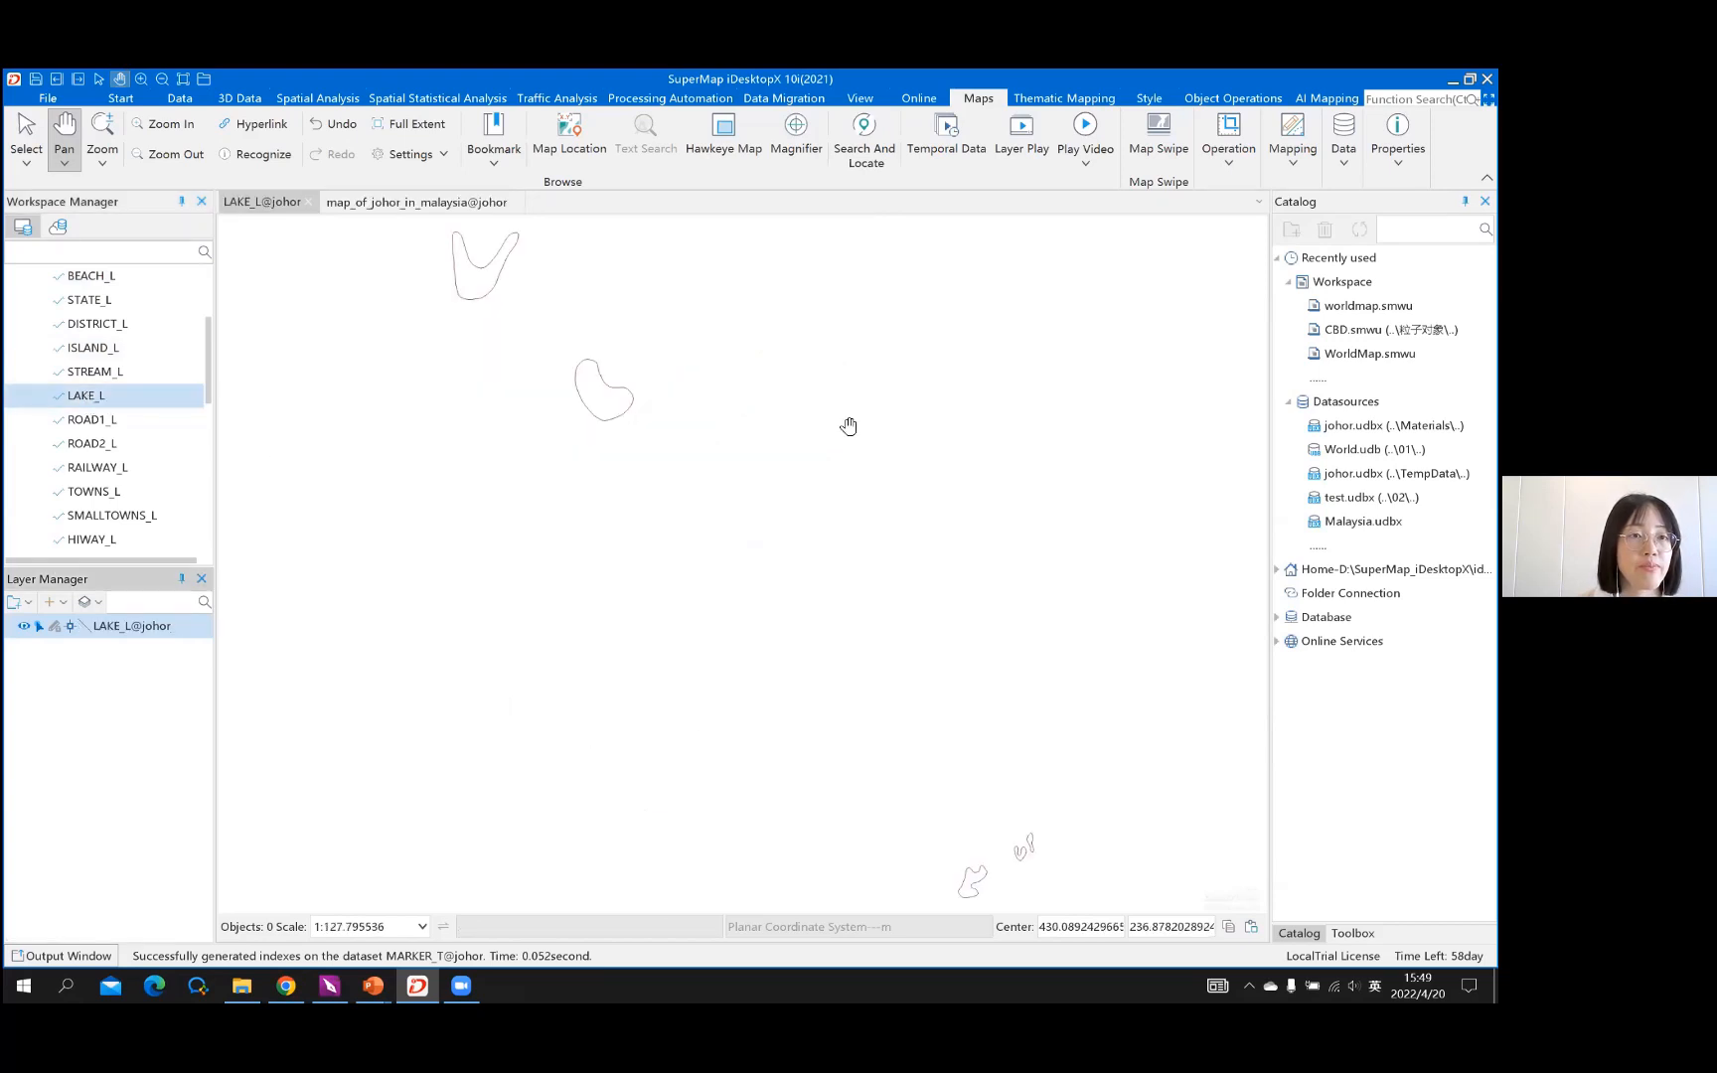
scroll(661, 452, down, 2)
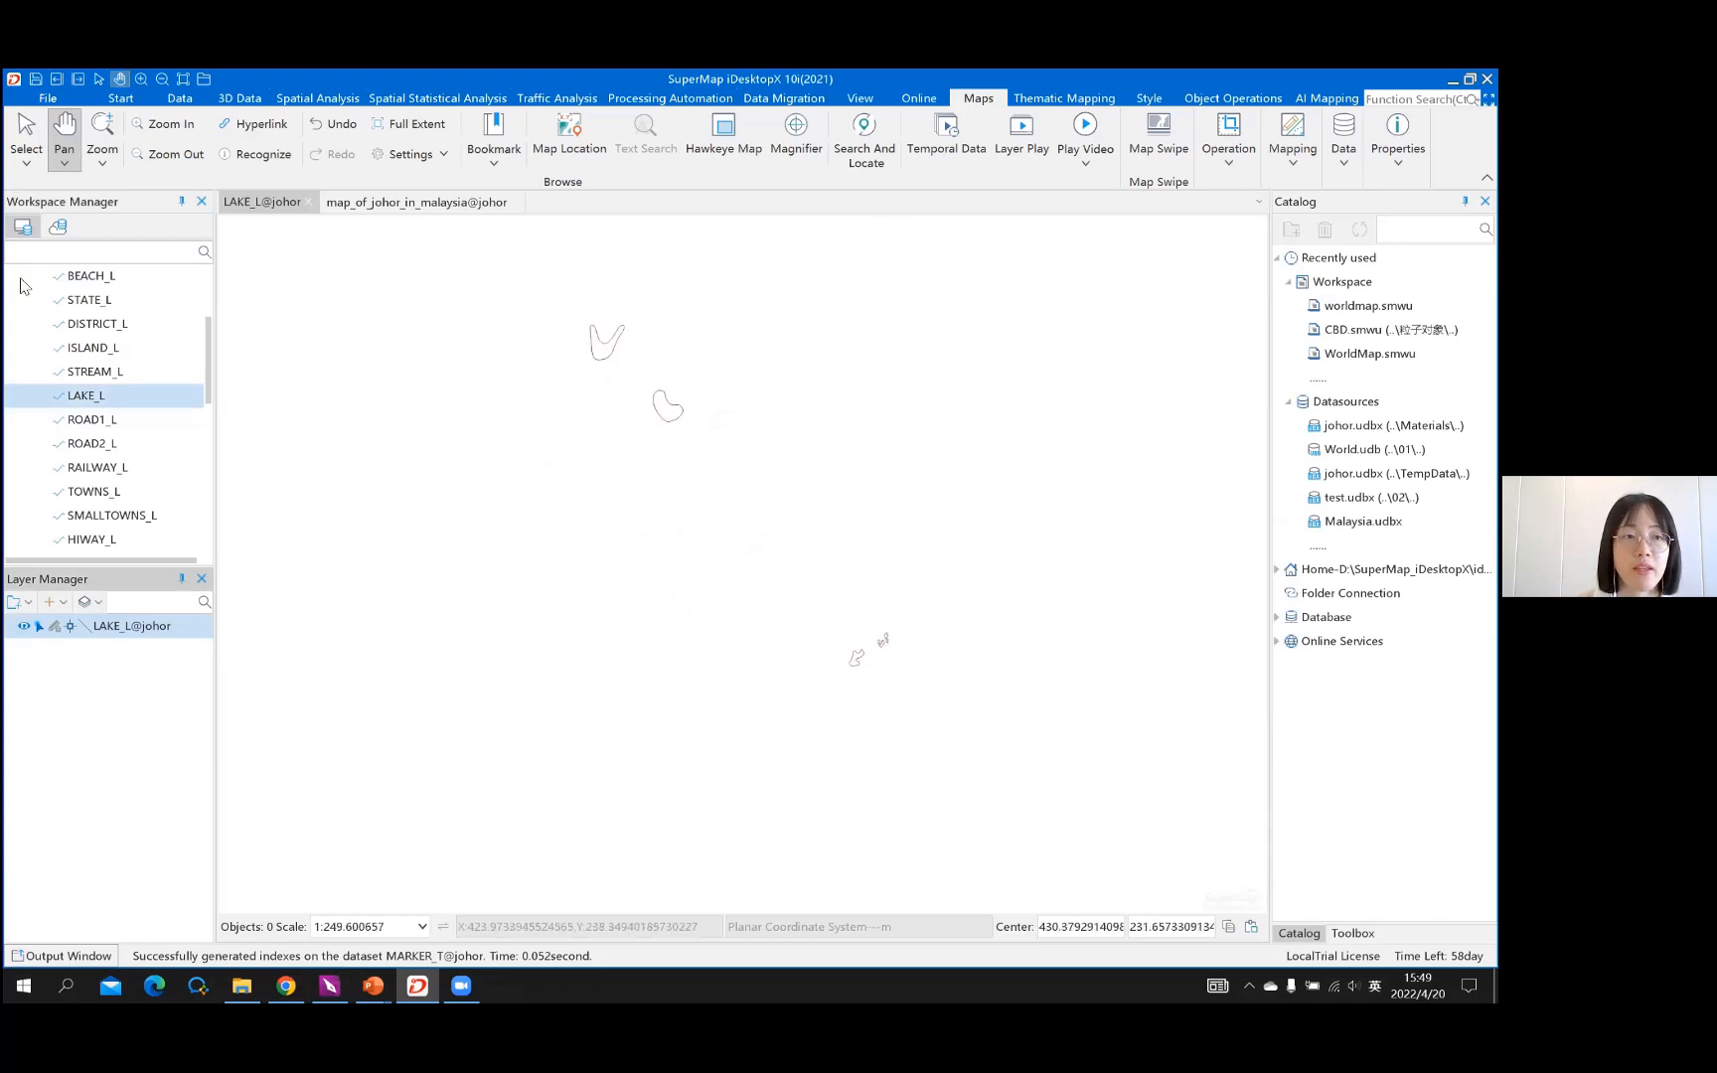
Add the DISTRICT_L line dataset to the LAKE_L map and view the district lines together with the lakes
click(107, 324)
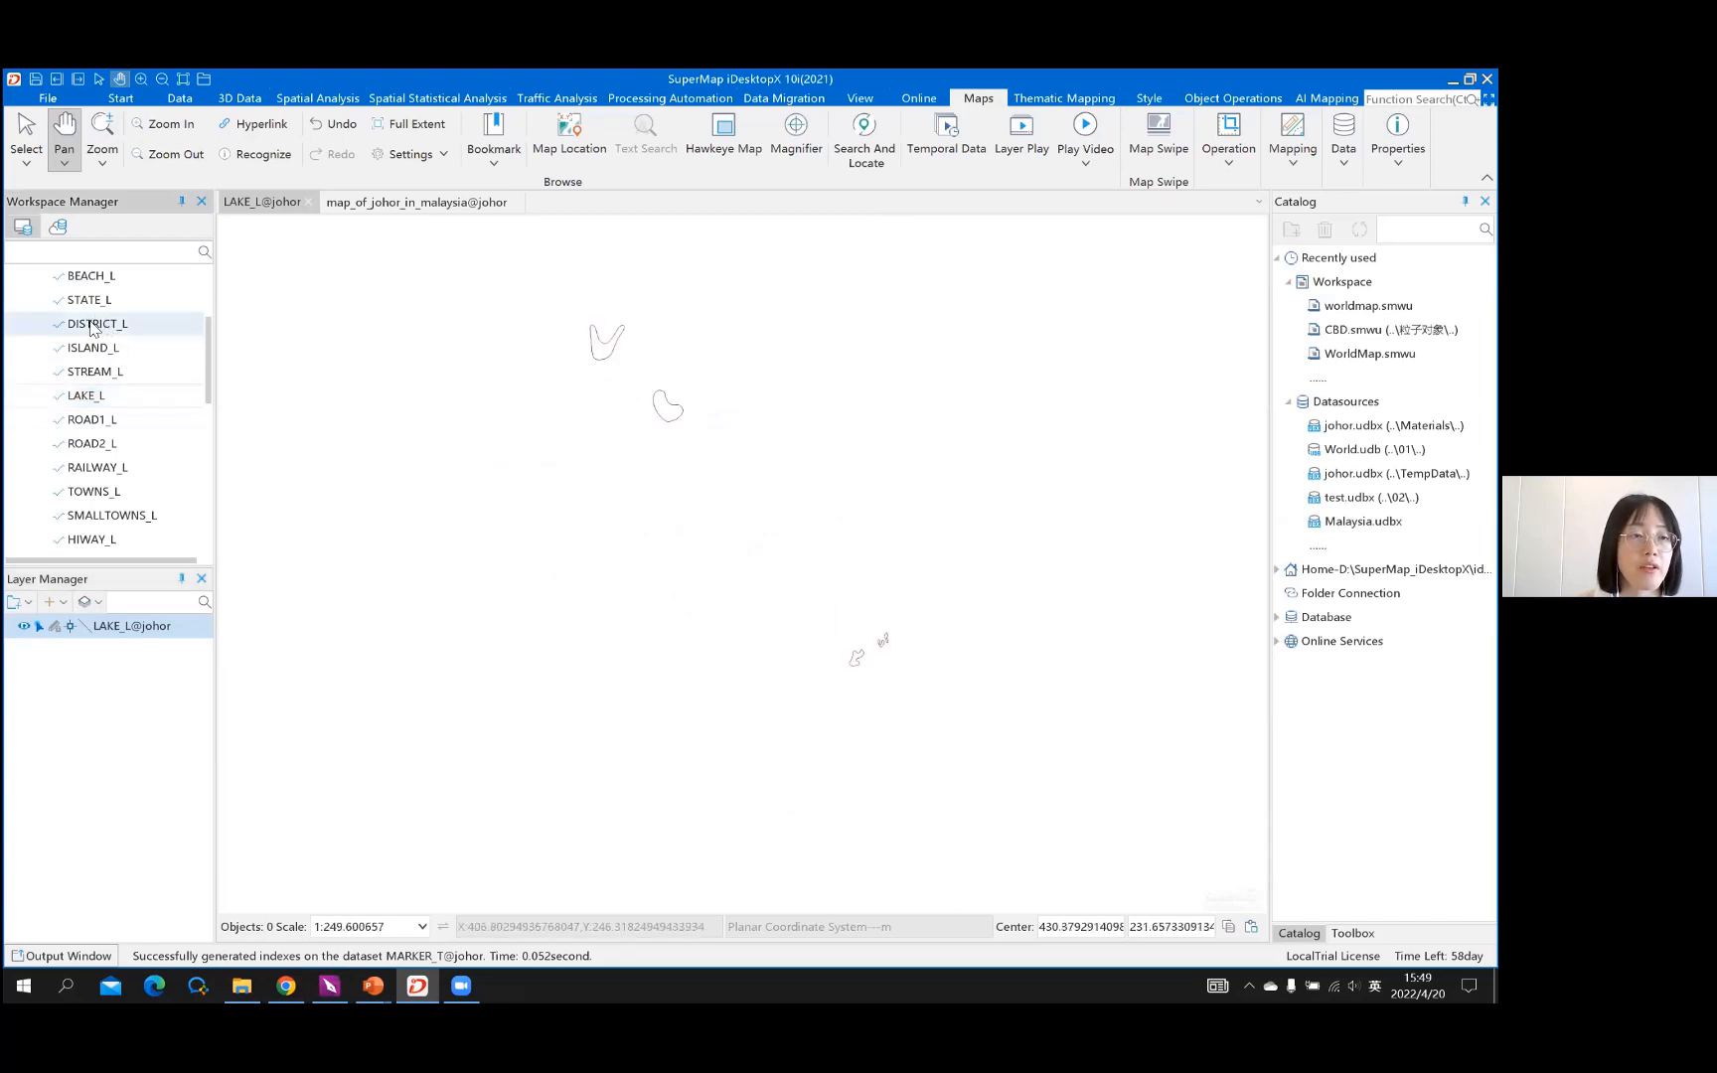
drag(92, 328, 632, 421)
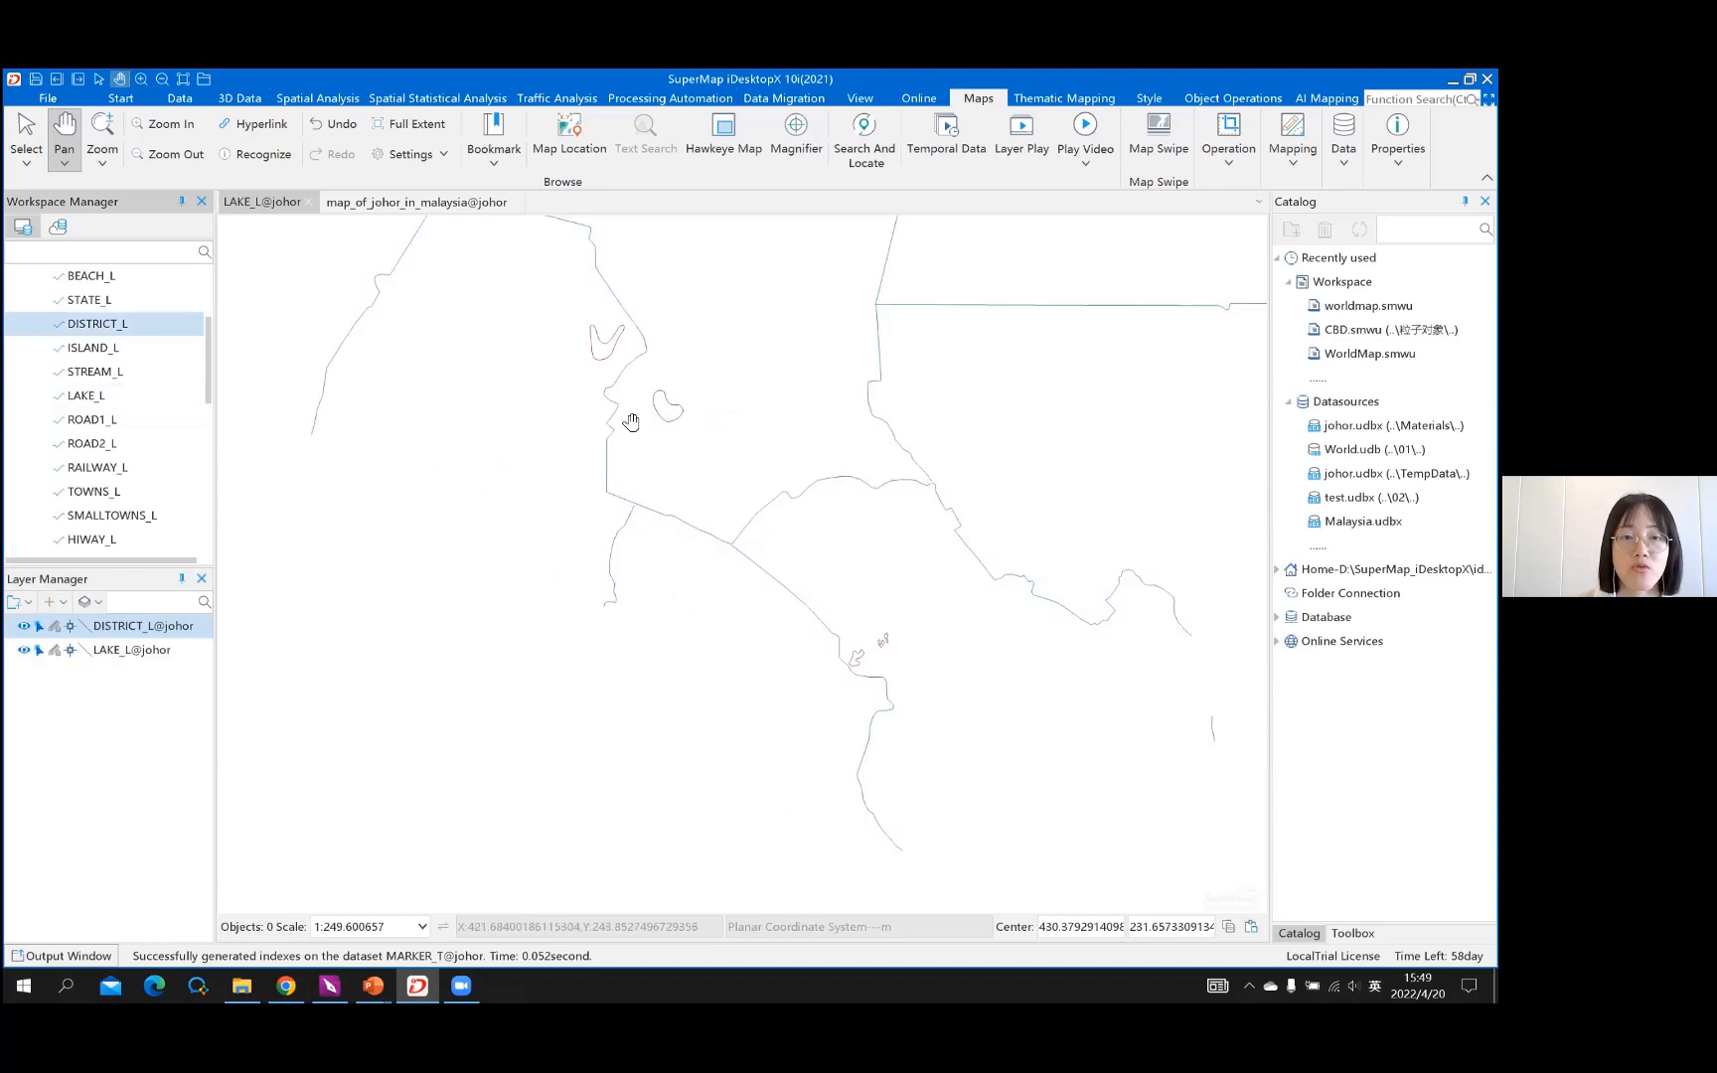
scroll(897, 468, down, 2)
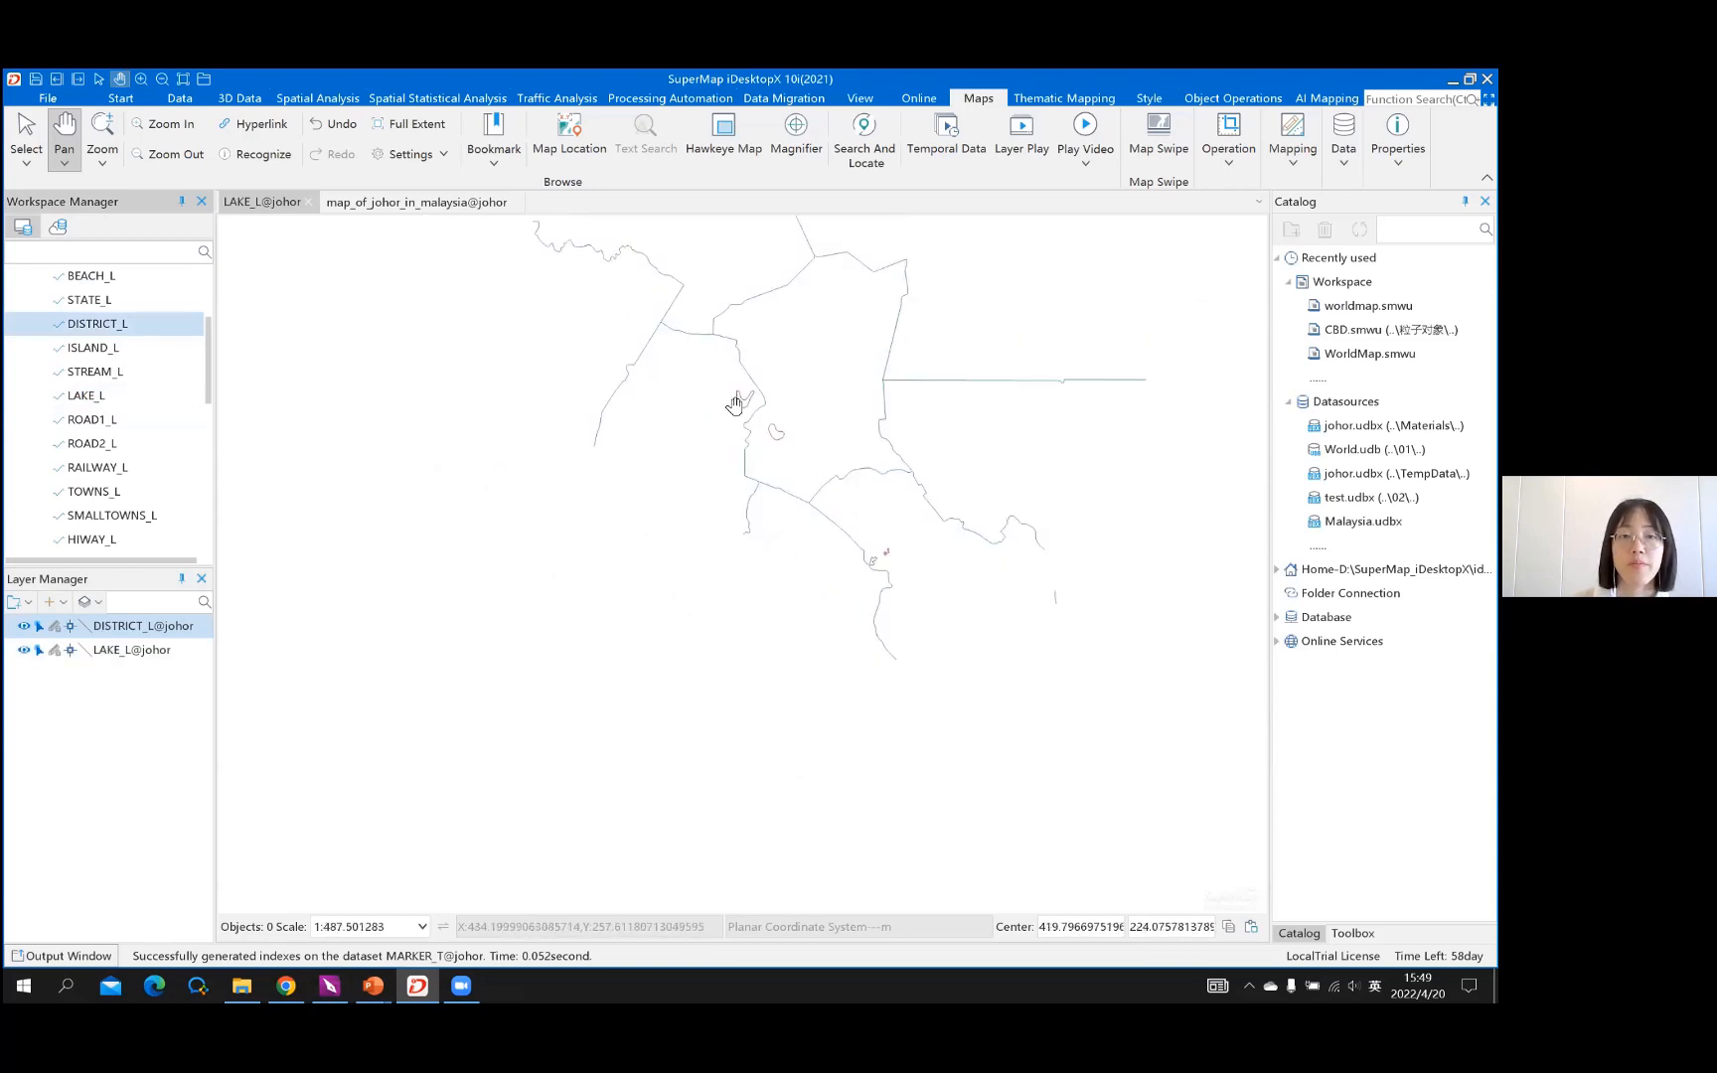
drag(755, 304, 735, 404)
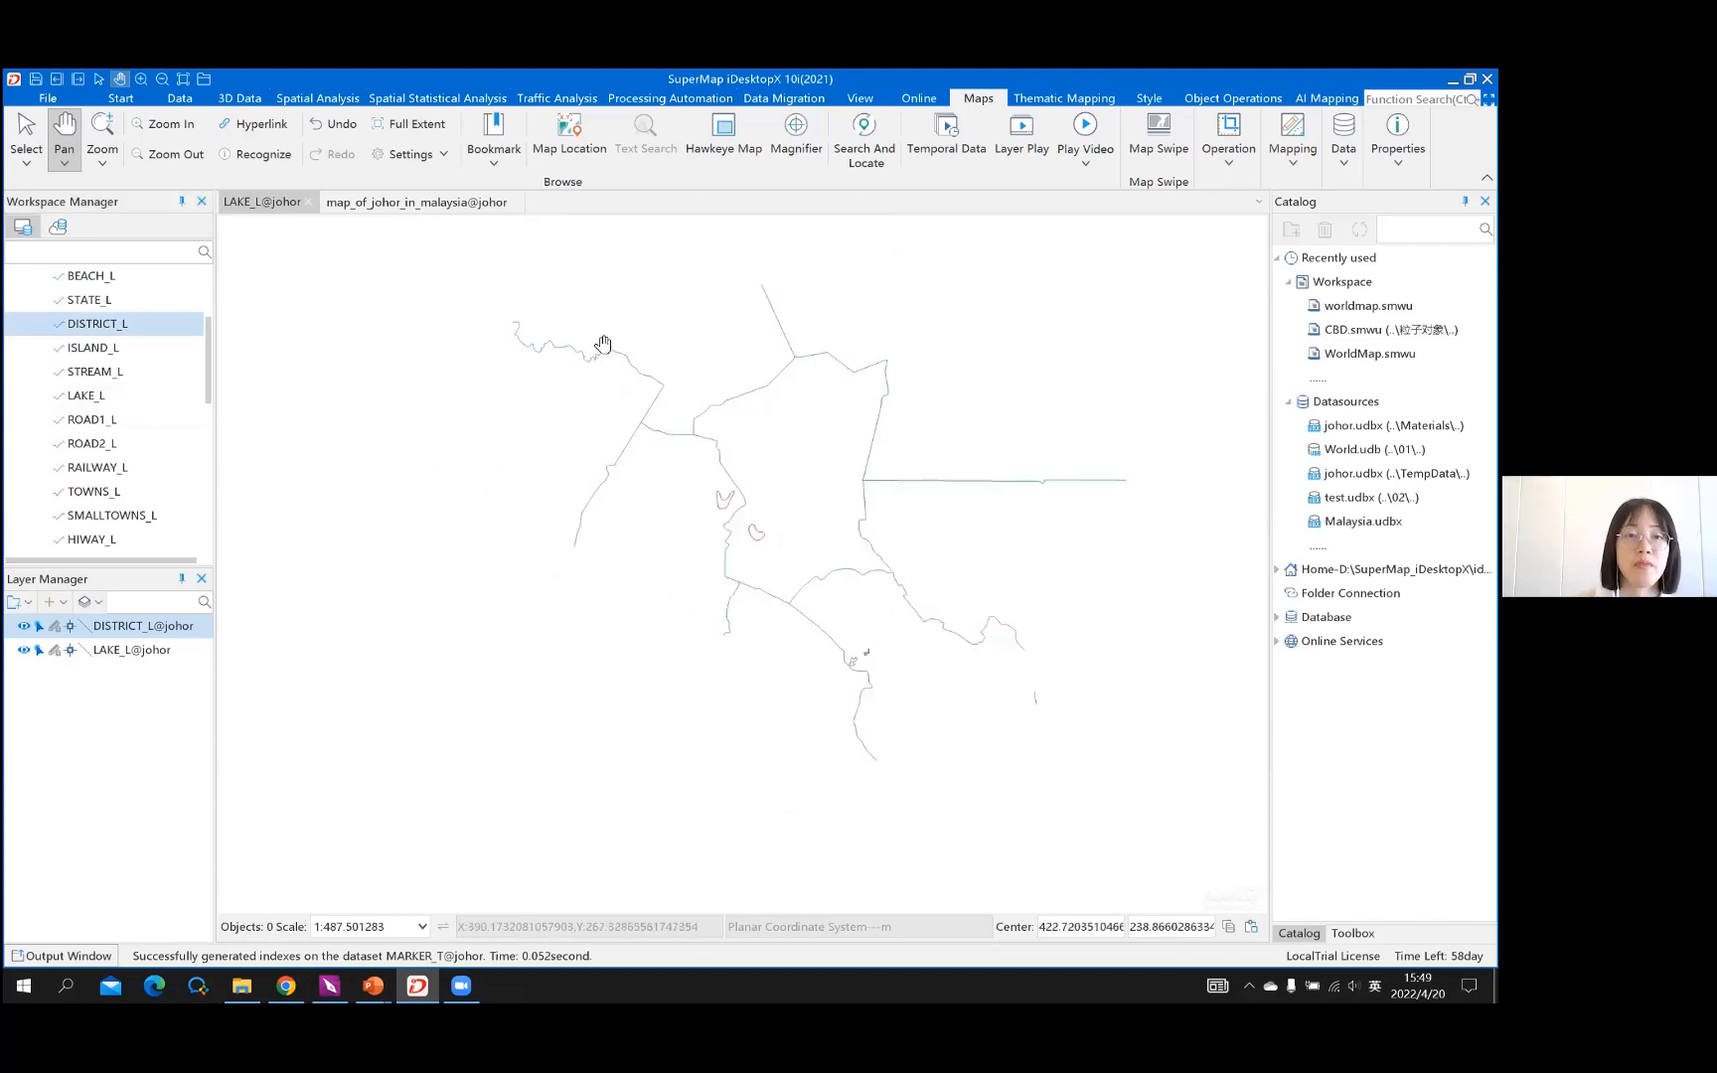
Examine the johor datasource's line, region and text datasets split from the drawing, including STATE_L, DISTRICT_L and ISLAND_L
ctrl+click(132, 395)
scroll(132, 426, down, 3)
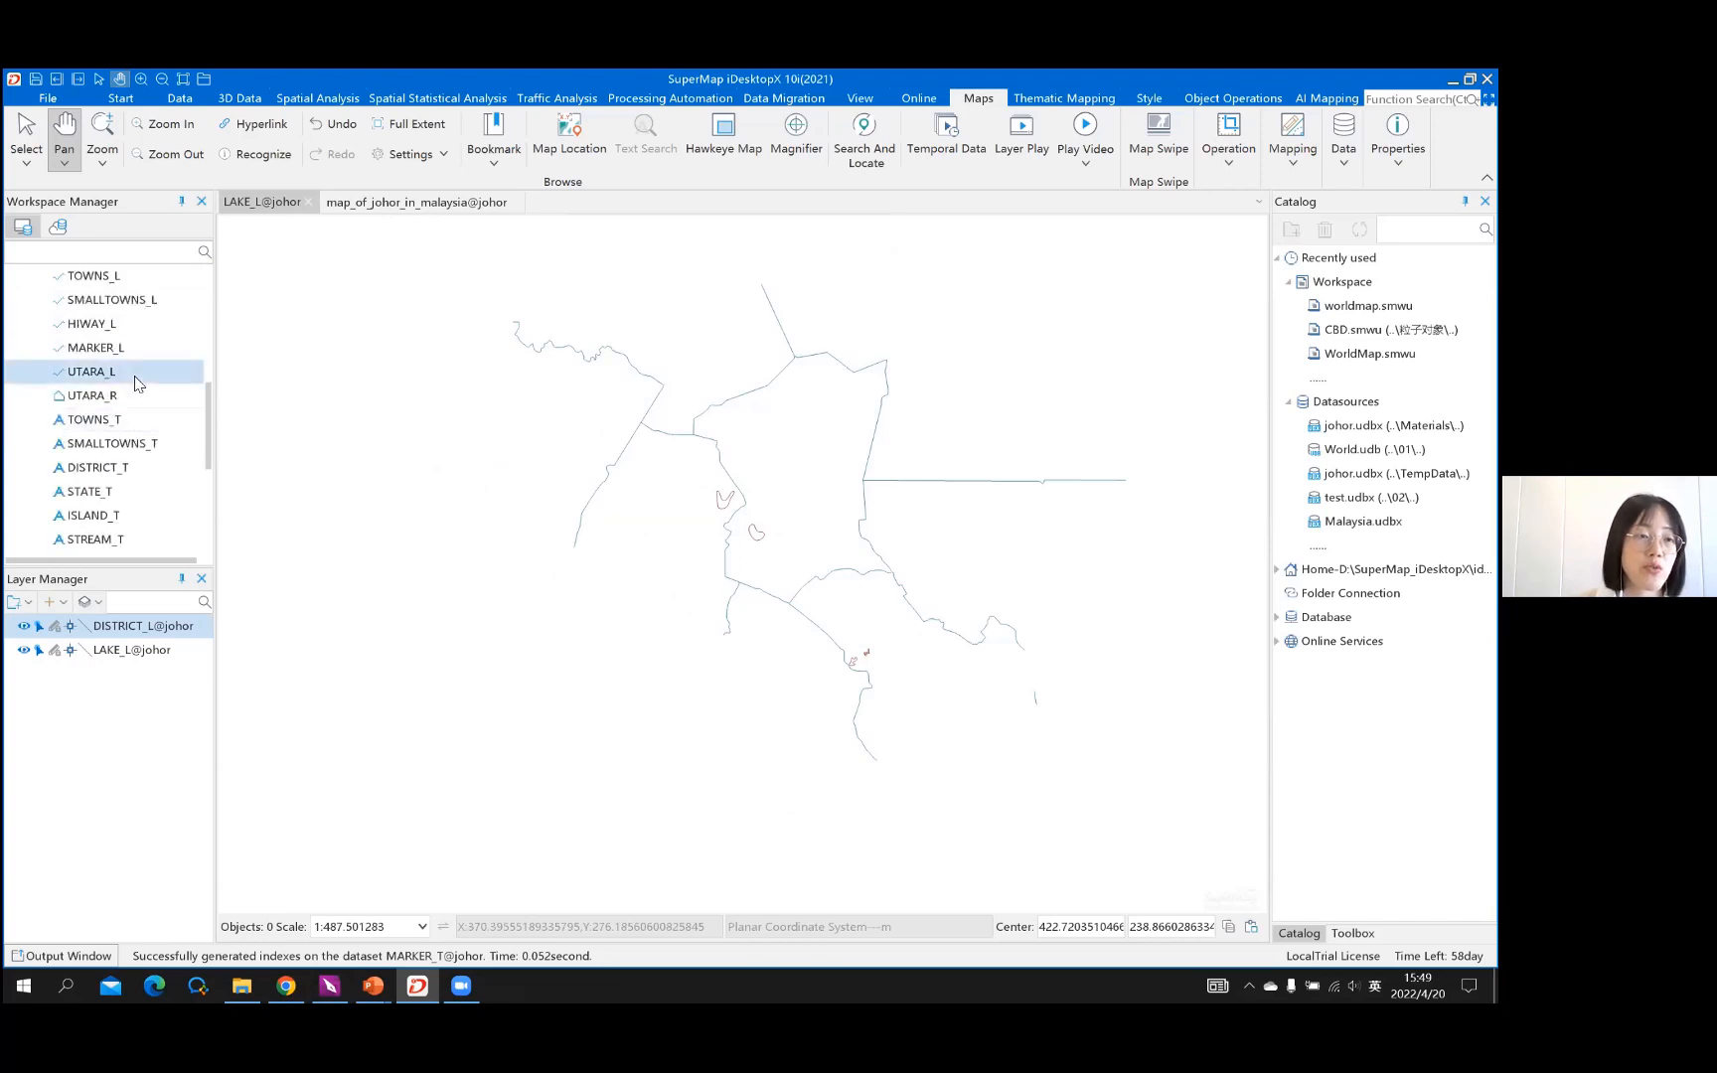
scroll(127, 412, down, 1)
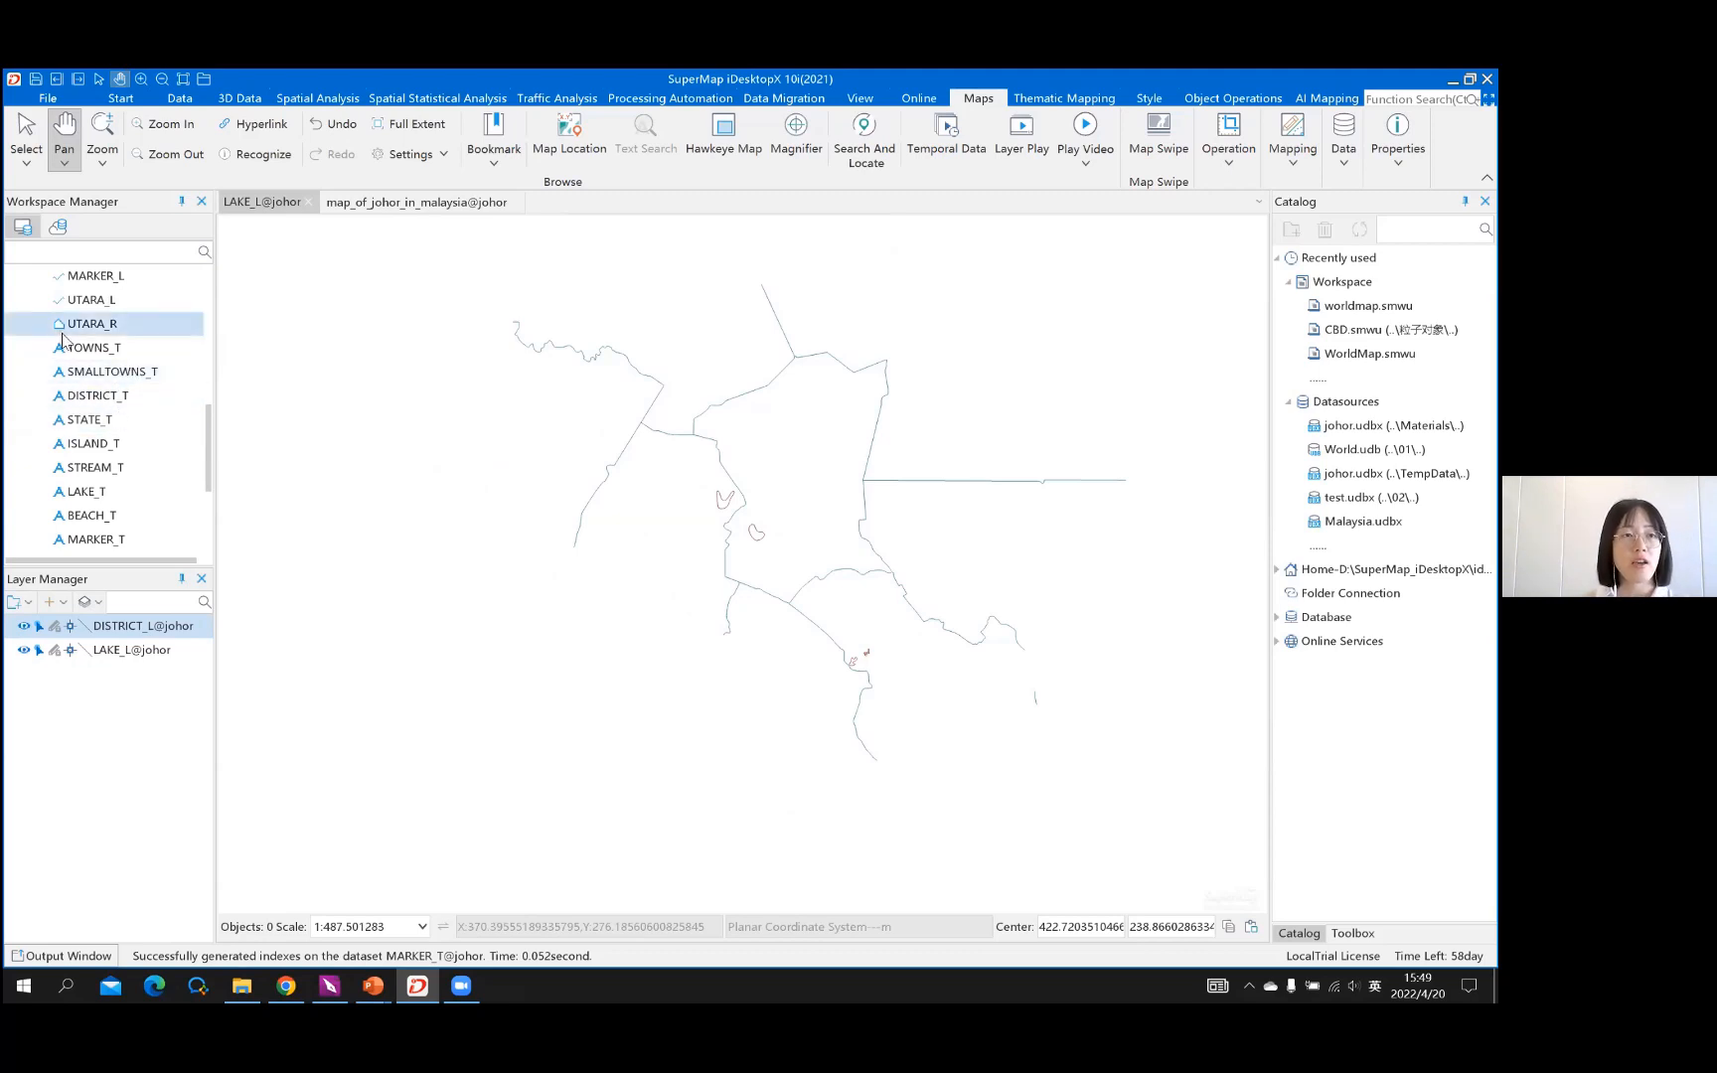
scroll(114, 392, down, 2)
scroll(122, 377, up, 7)
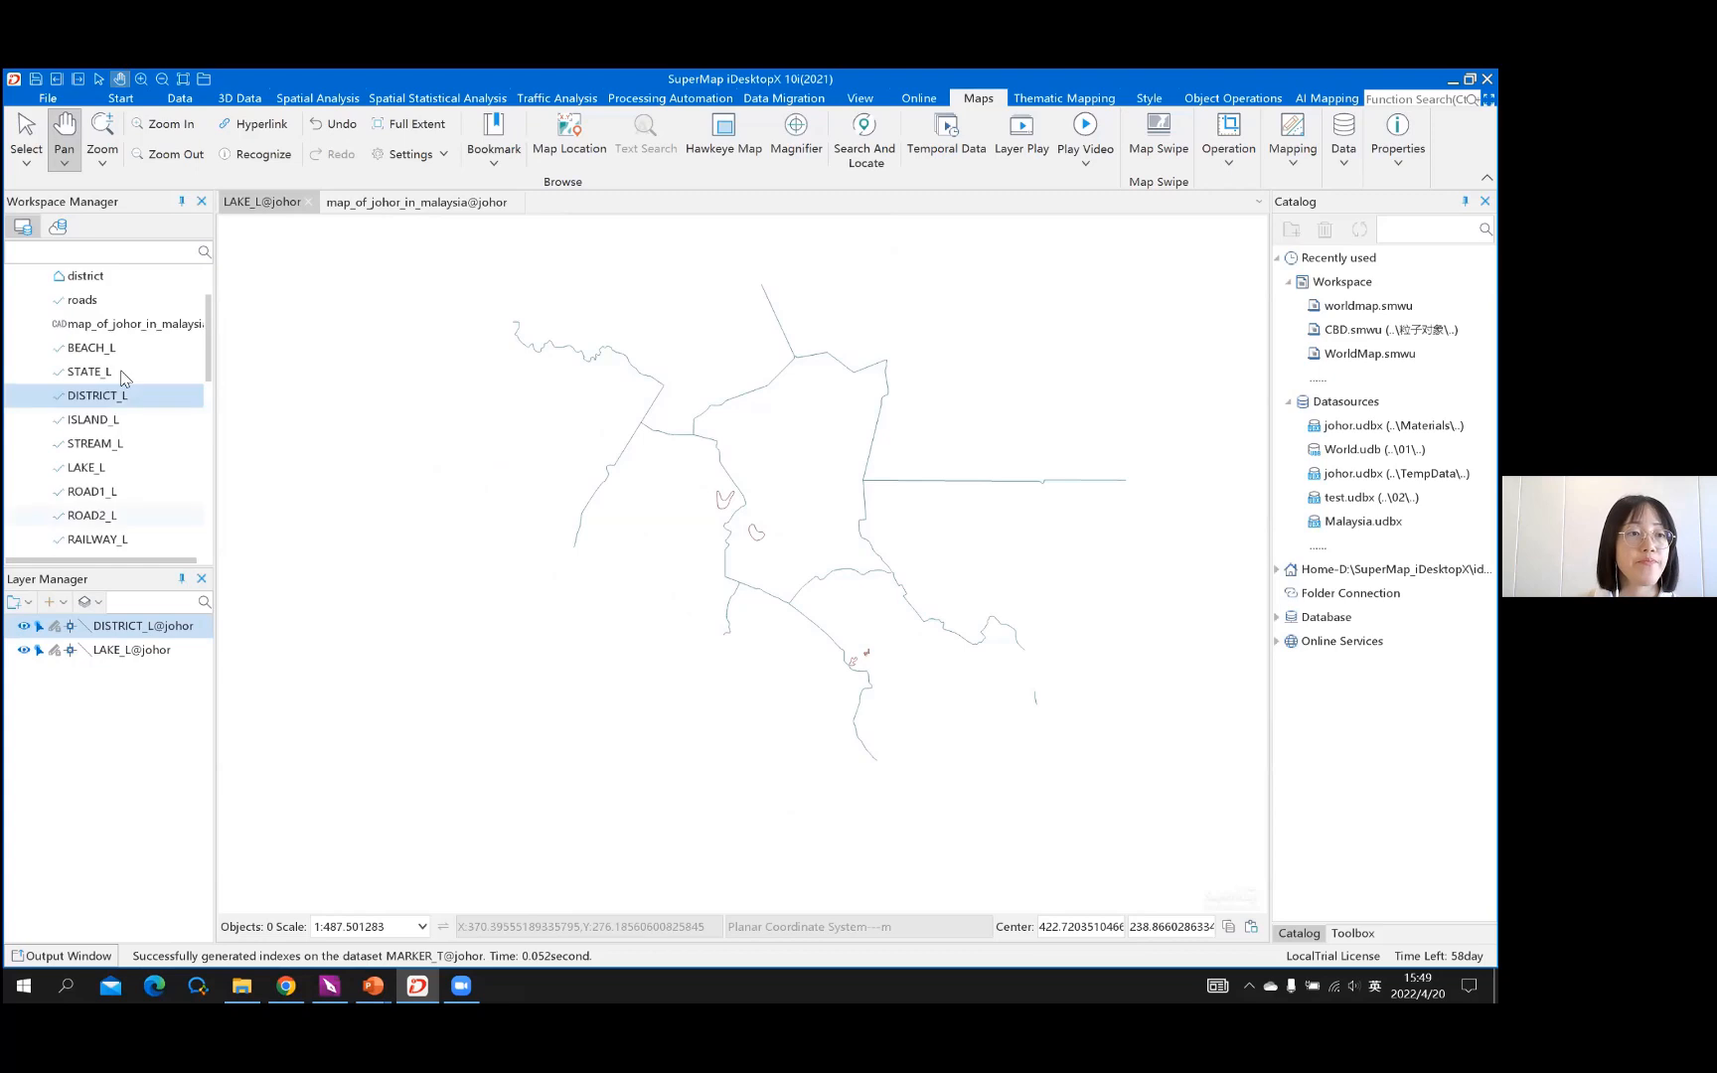
scroll(121, 383, up, 2)
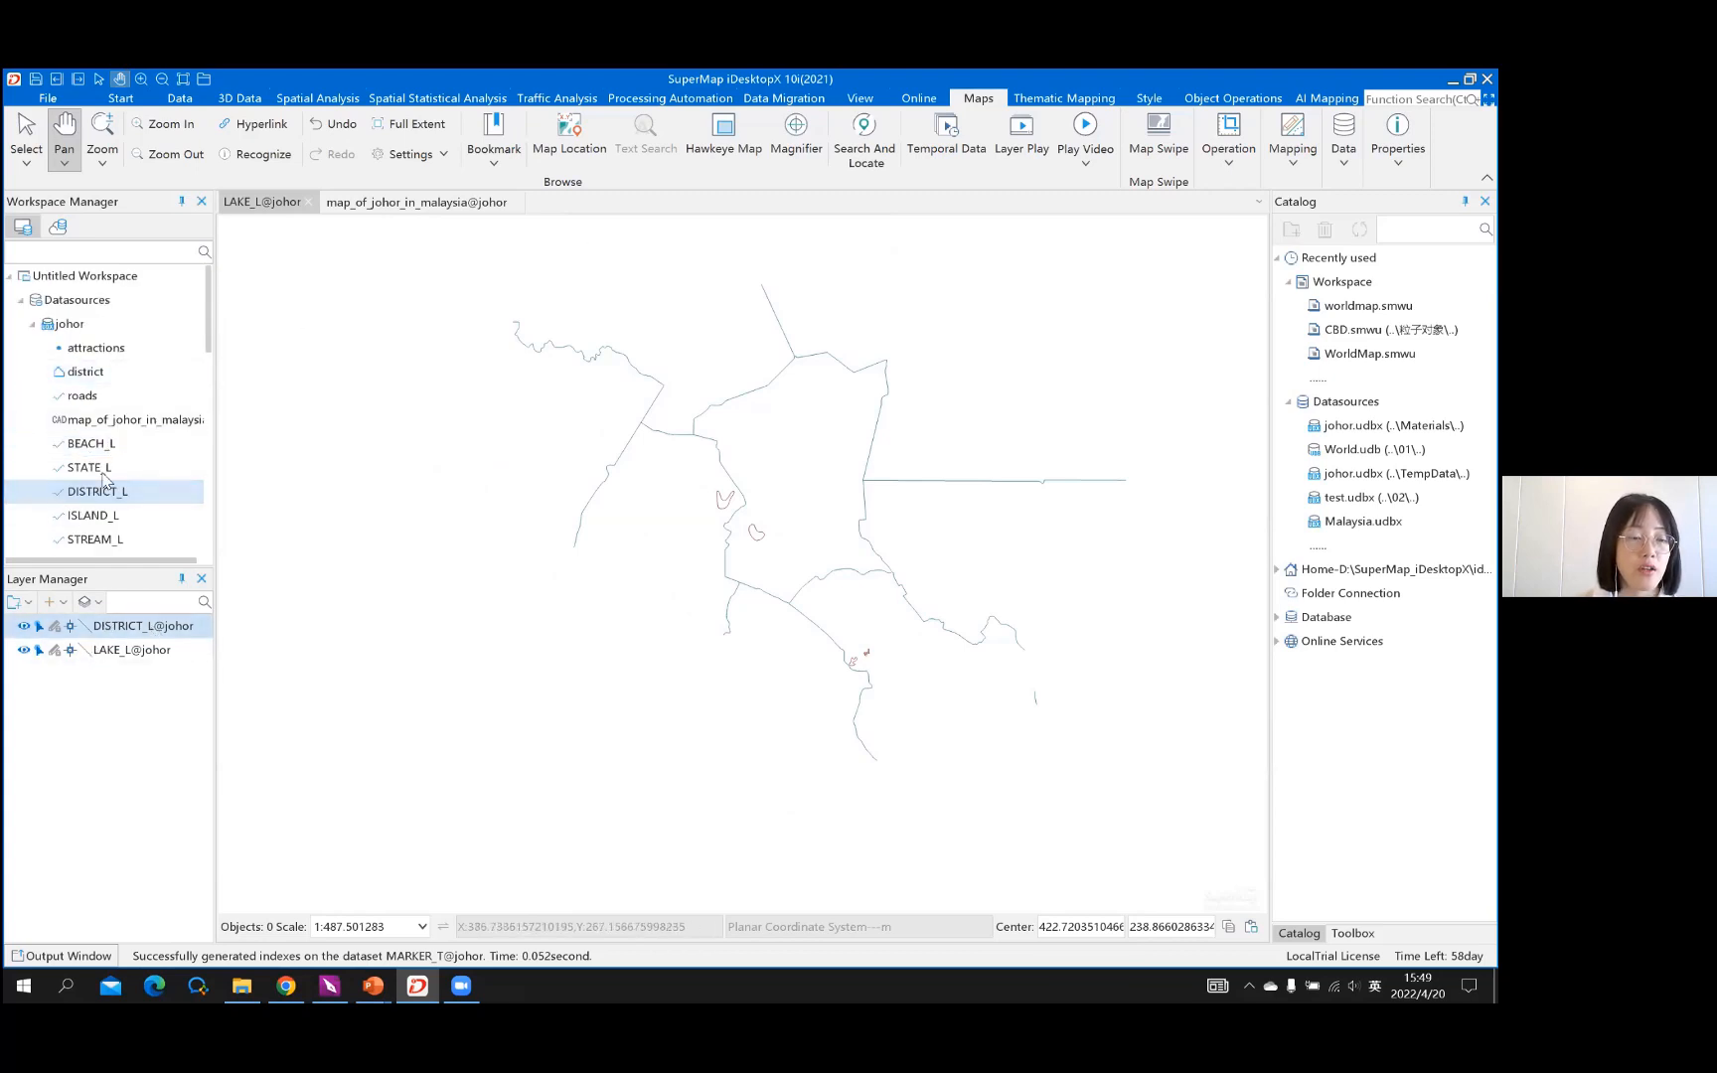
scroll(80, 418, down, 1)
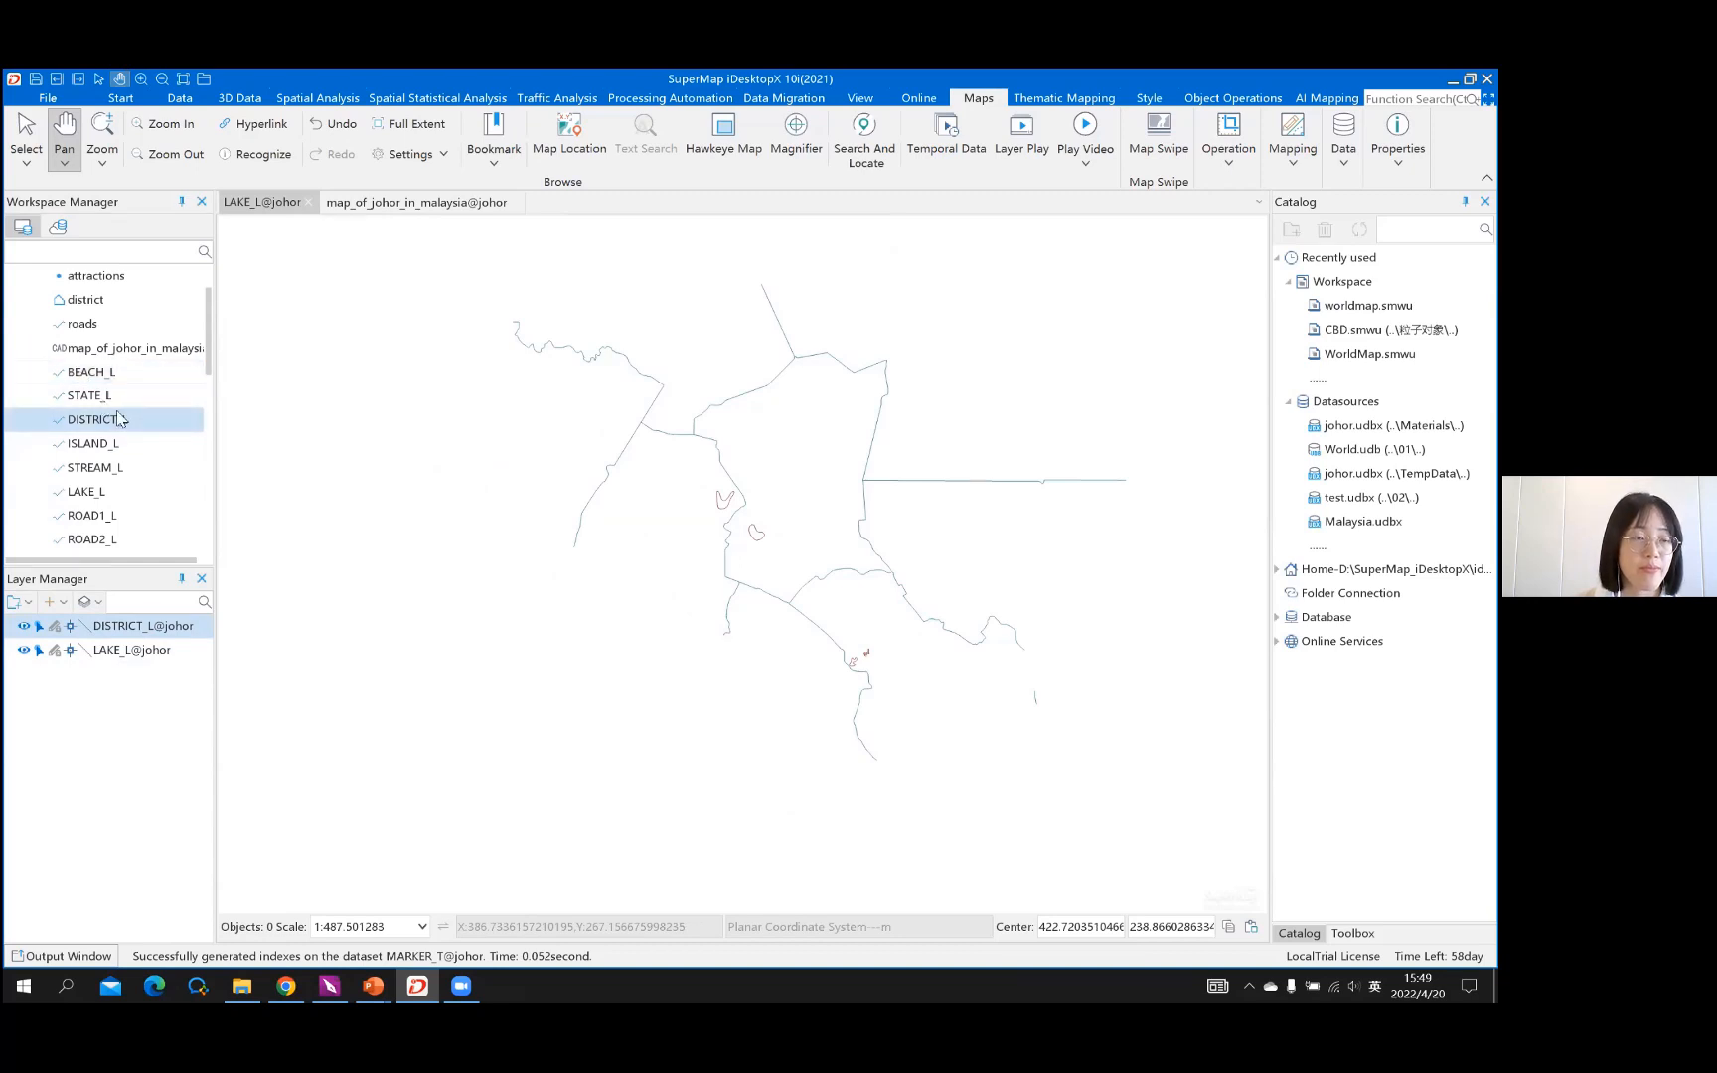
click(99, 442)
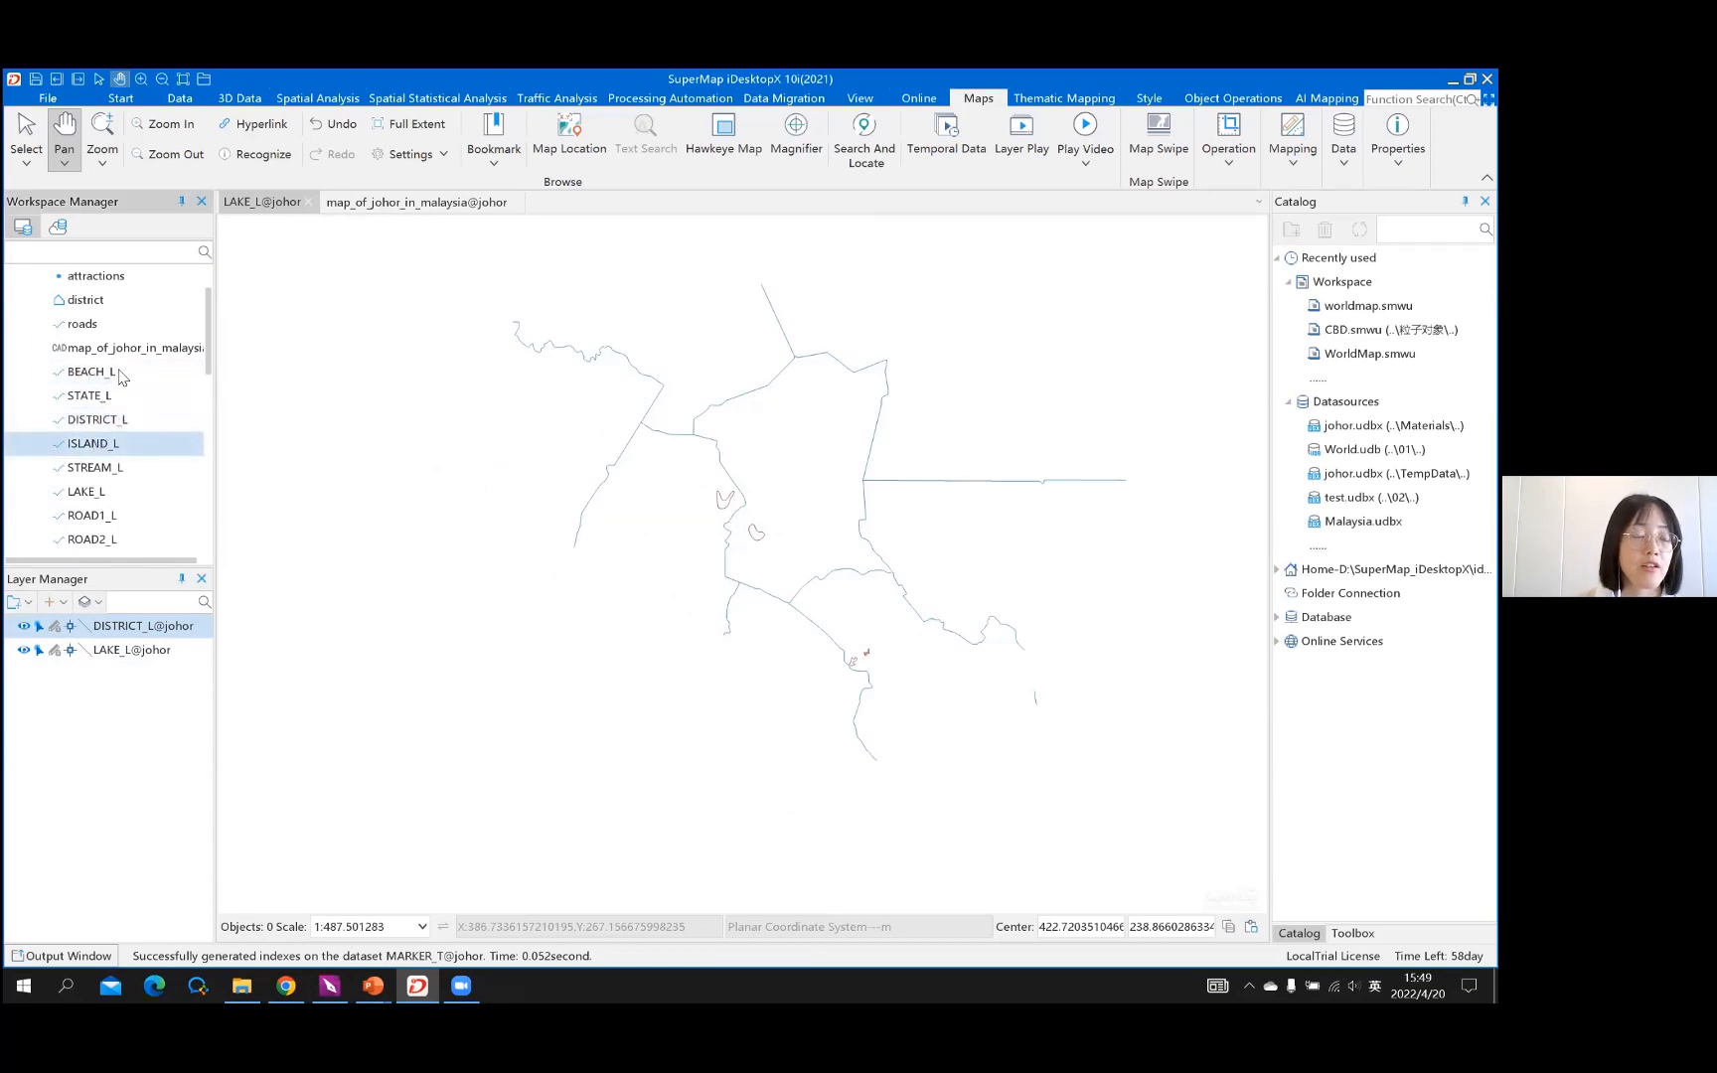
ctrl+click(111, 405)
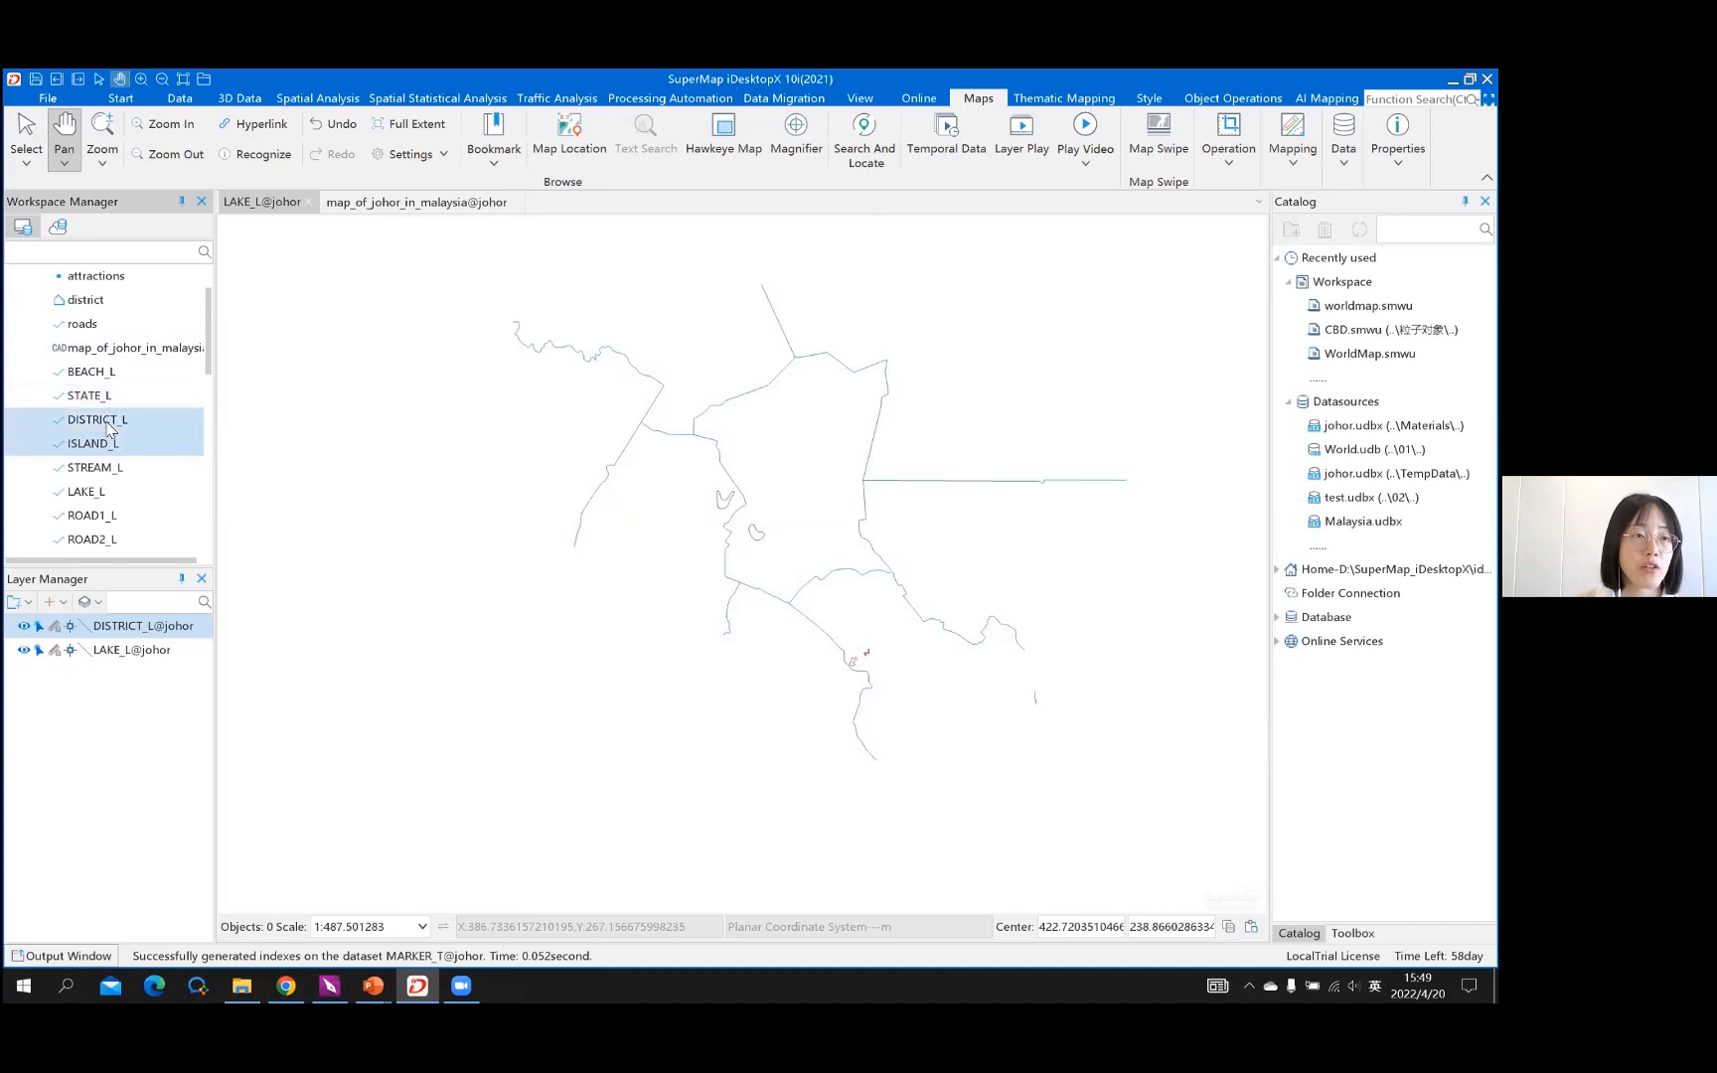
click(107, 423)
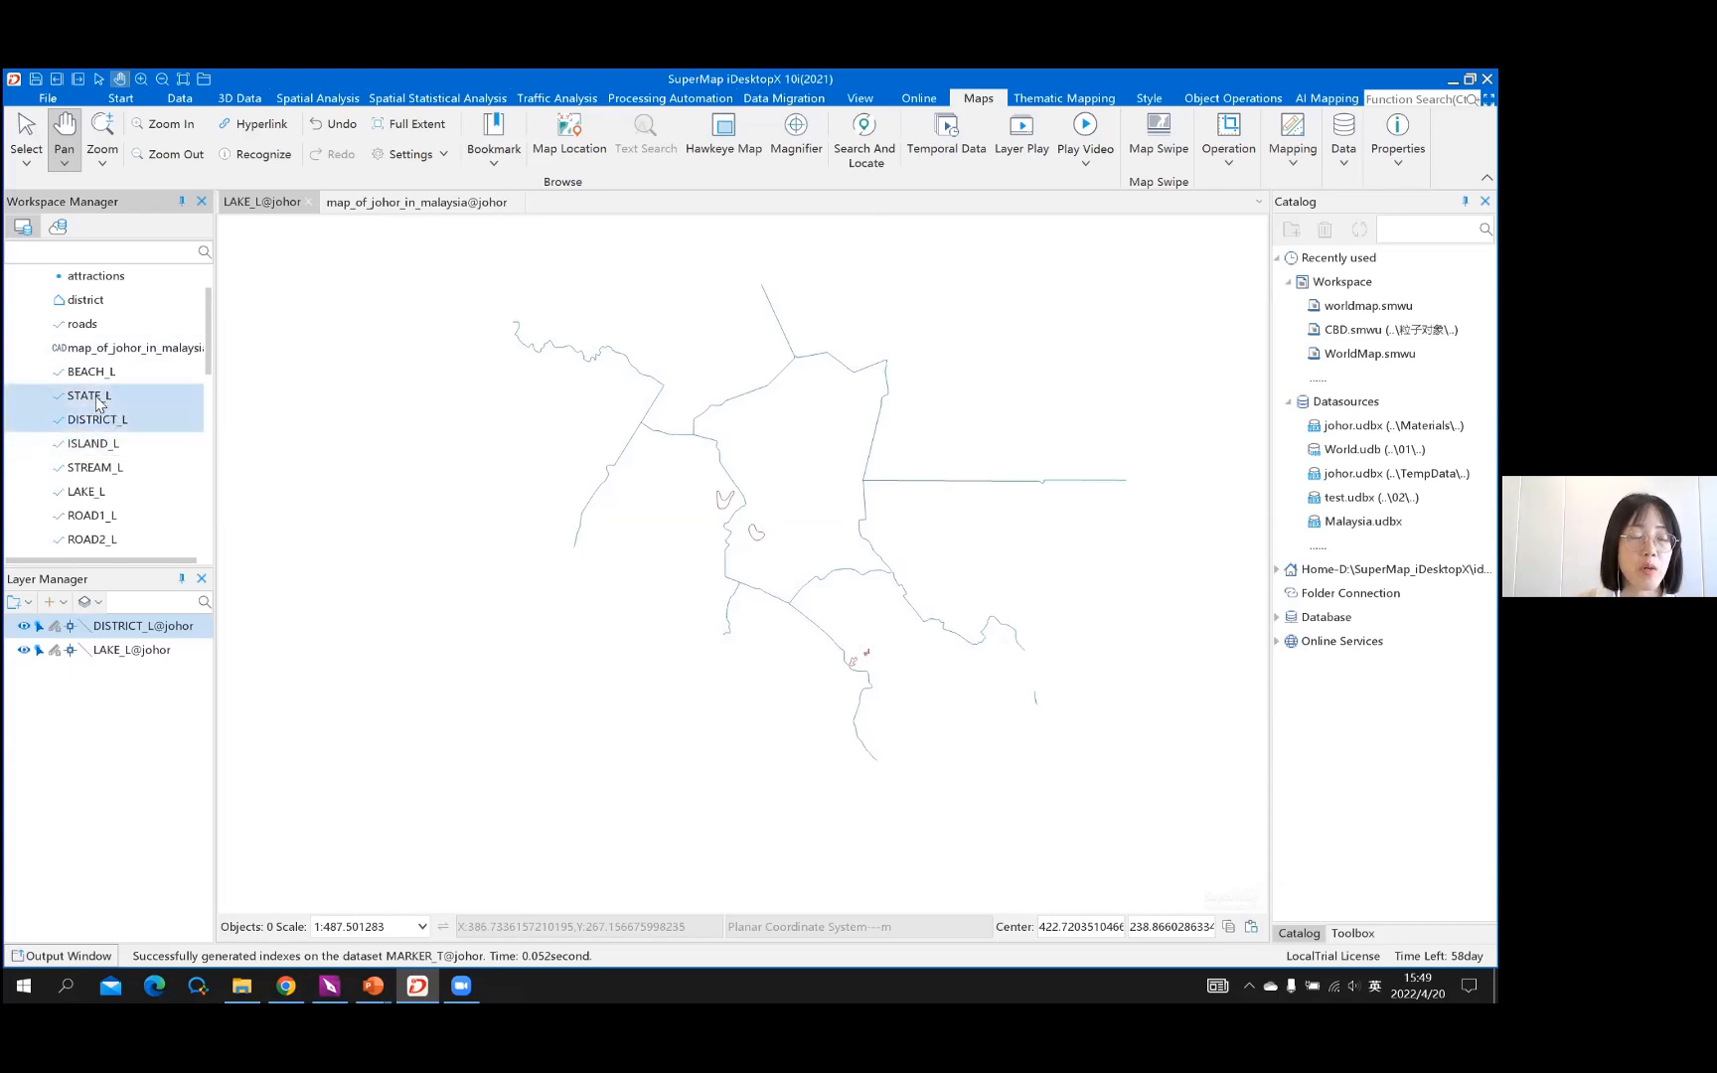
click(97, 401)
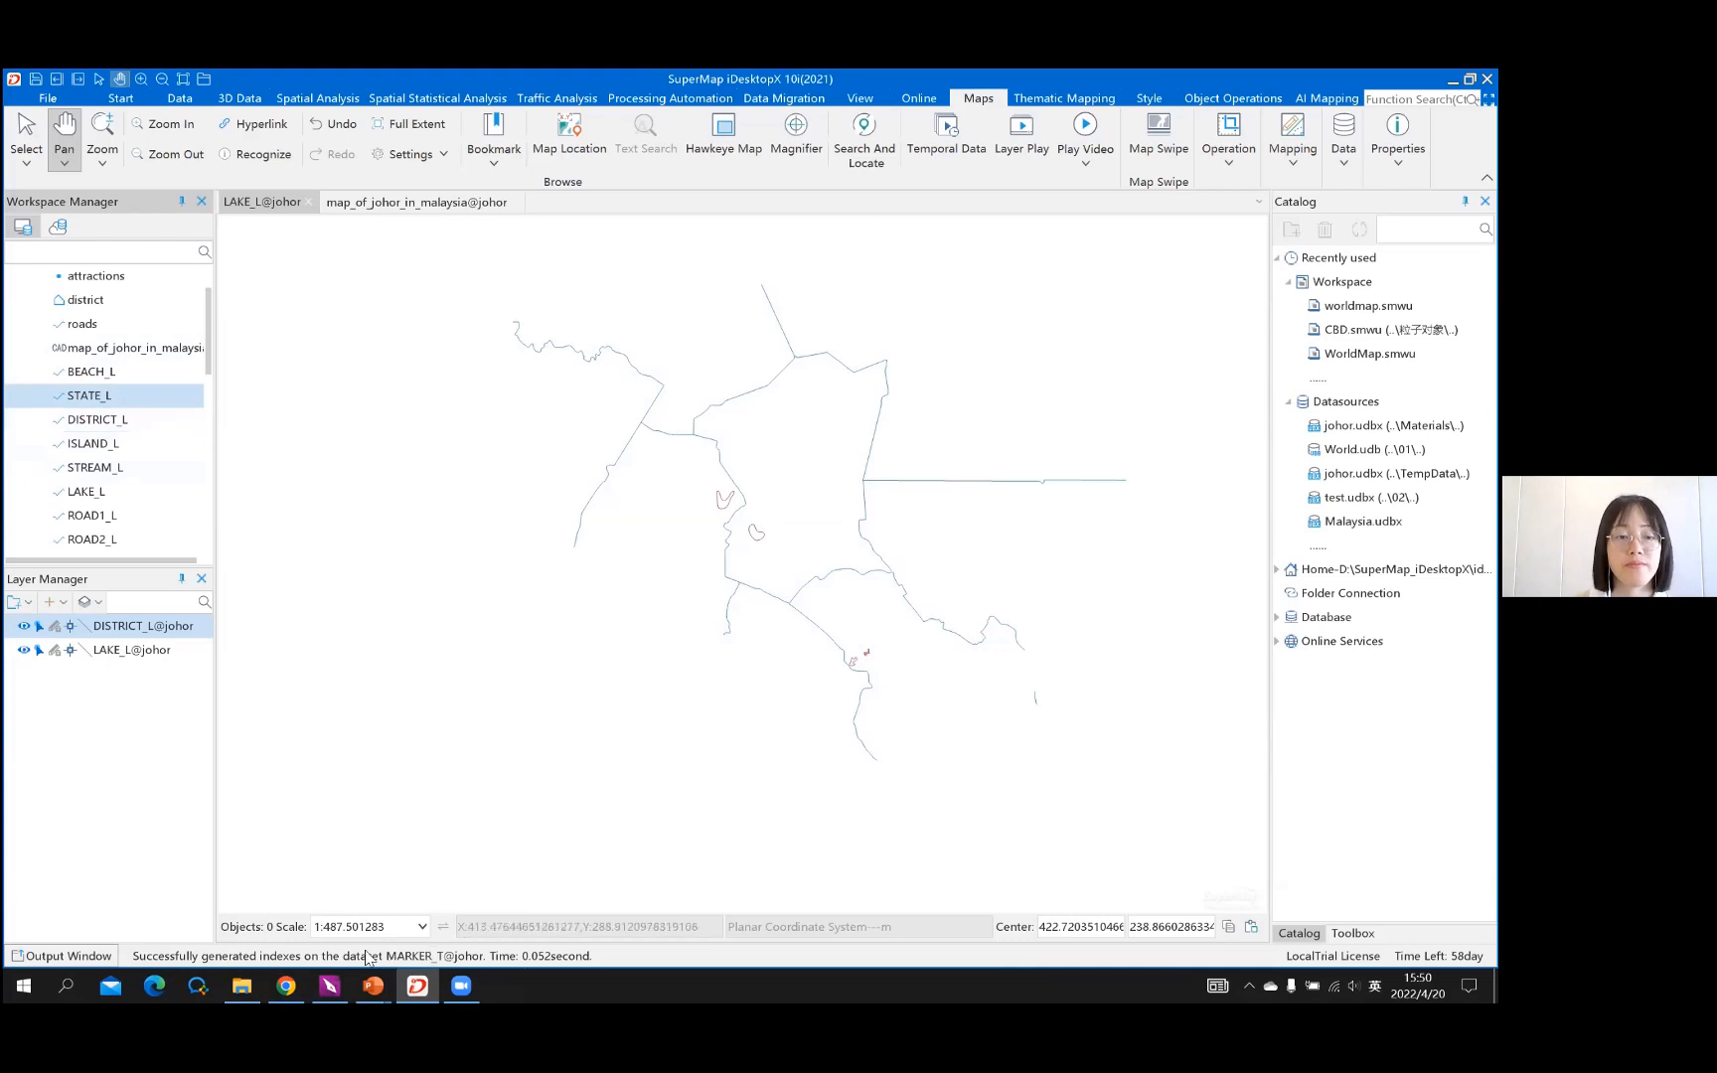
Switch to the PowerPoint slideshow and review the Import CAD slides through to the Import Image slide
mouse_move(374, 986)
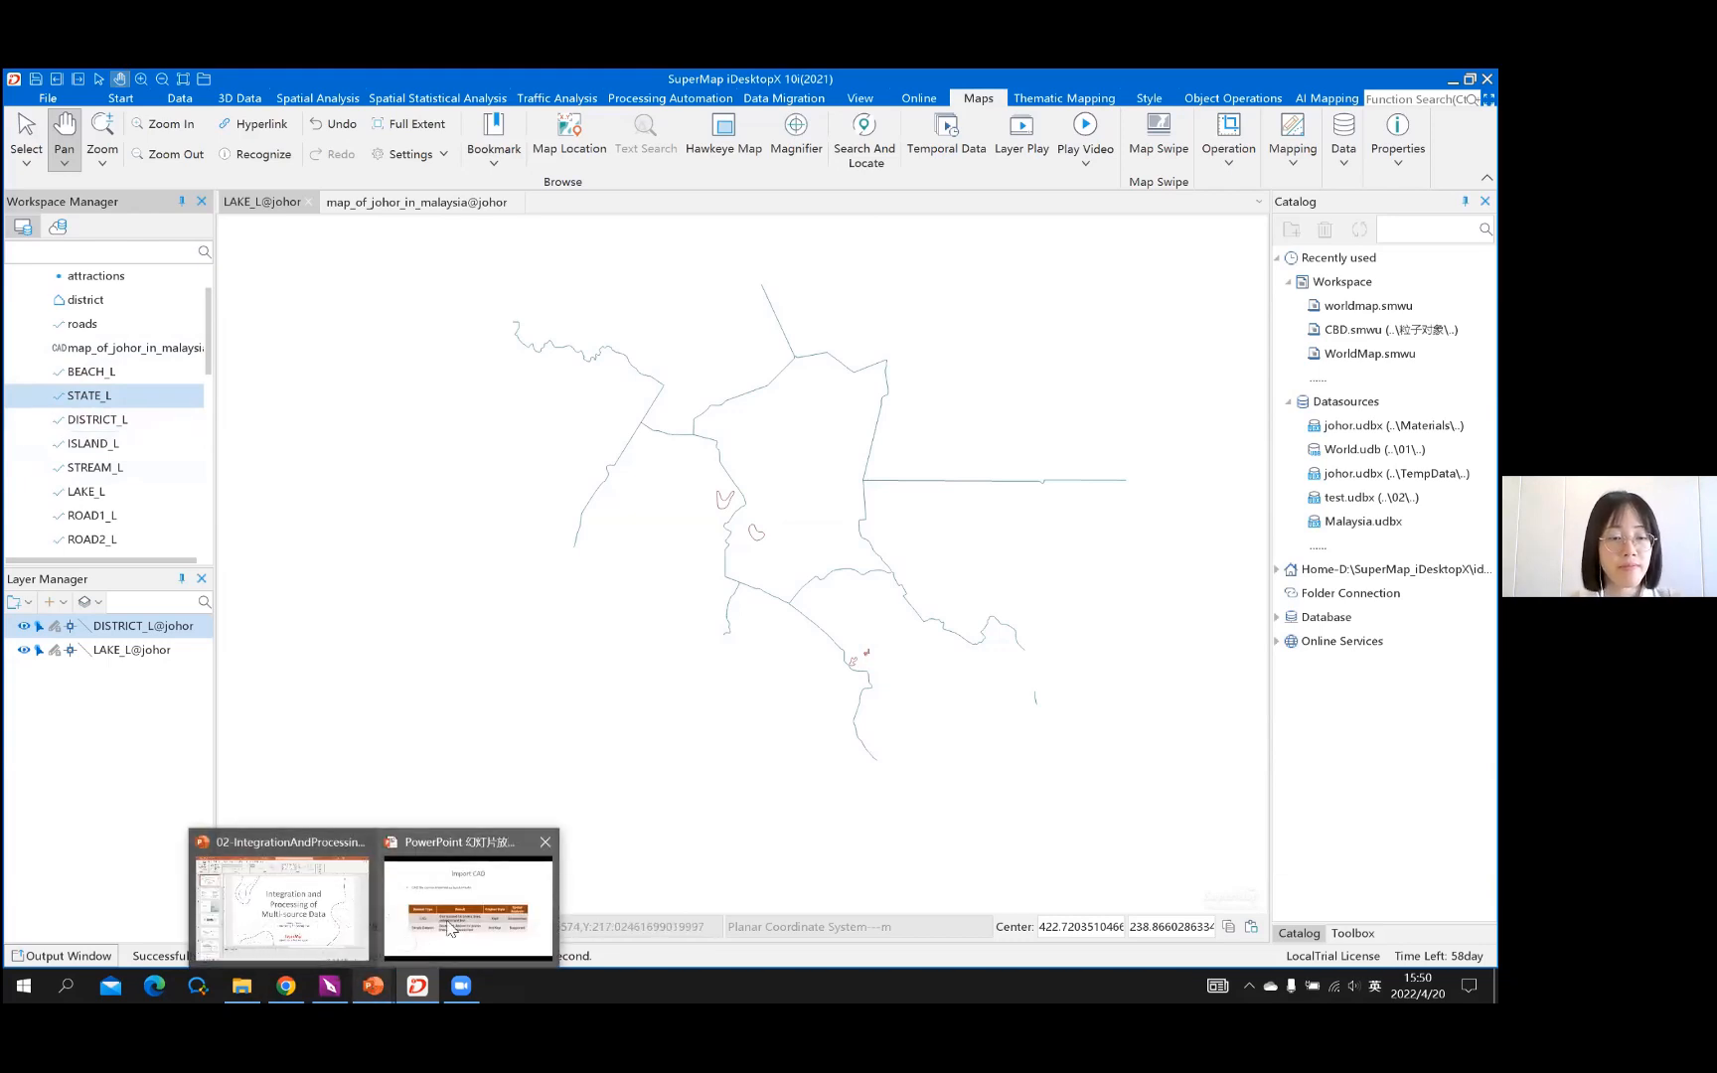
click(450, 928)
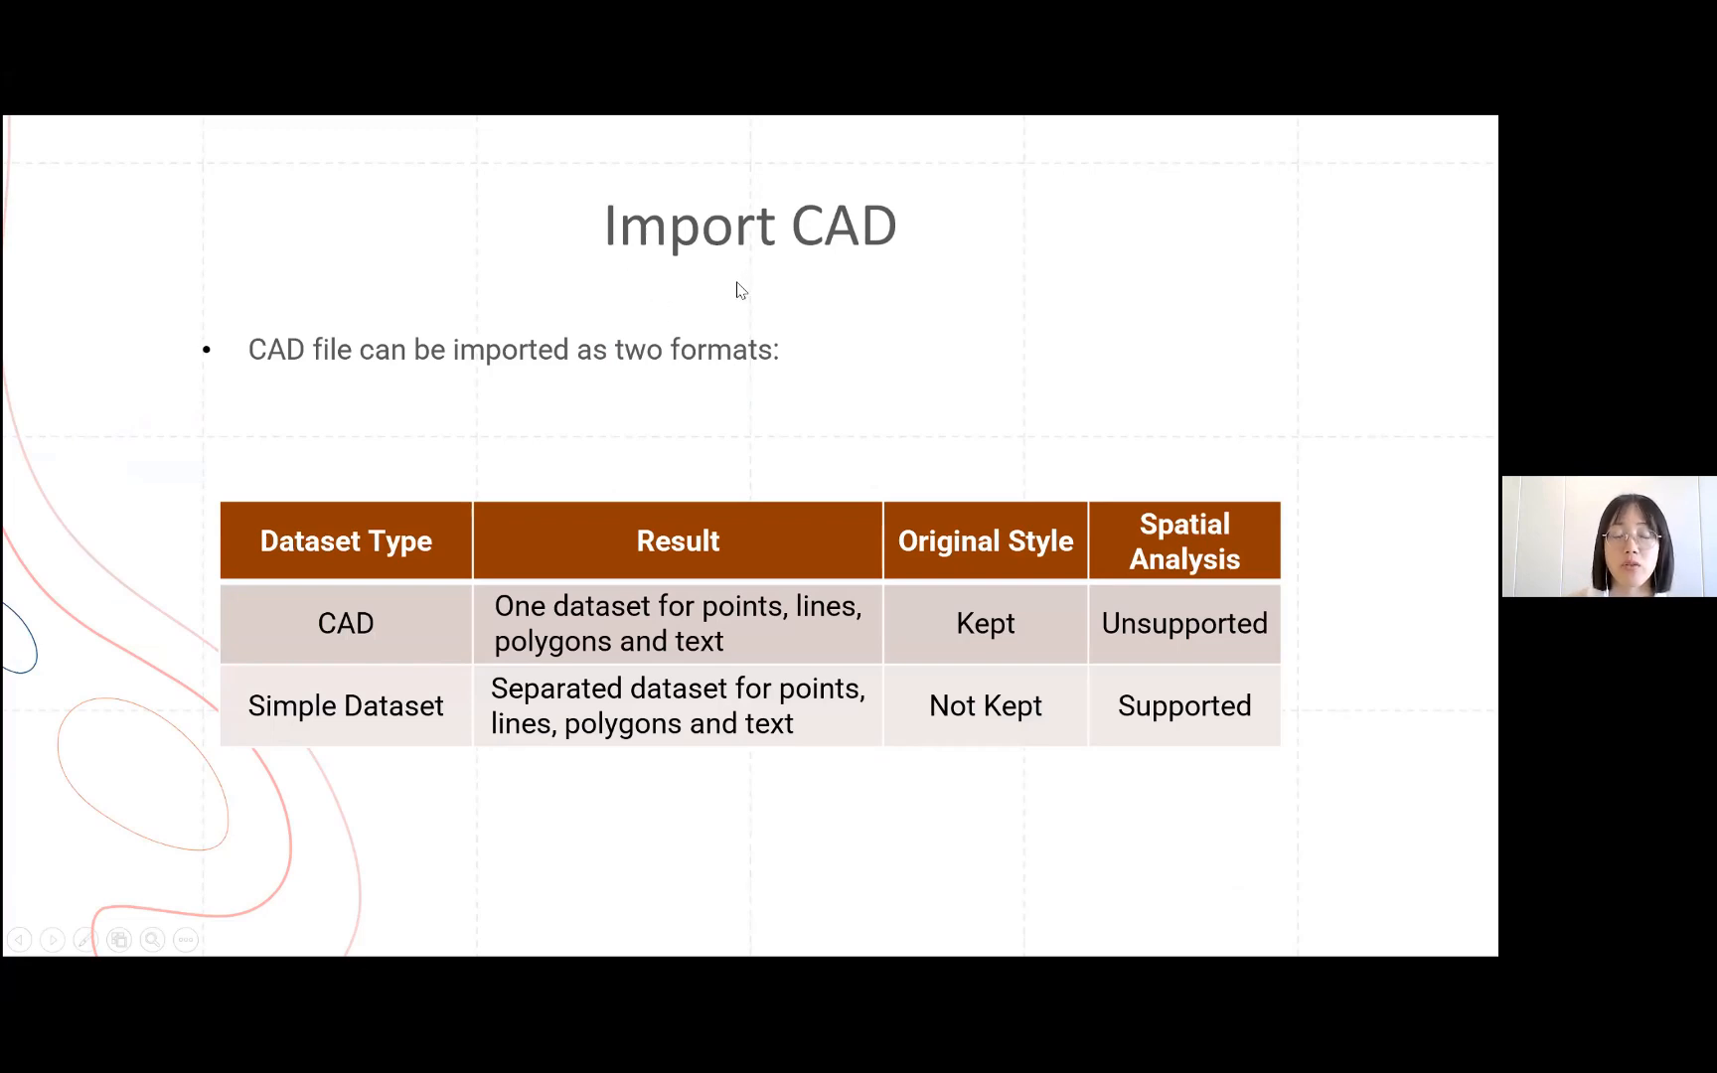
click(767, 435)
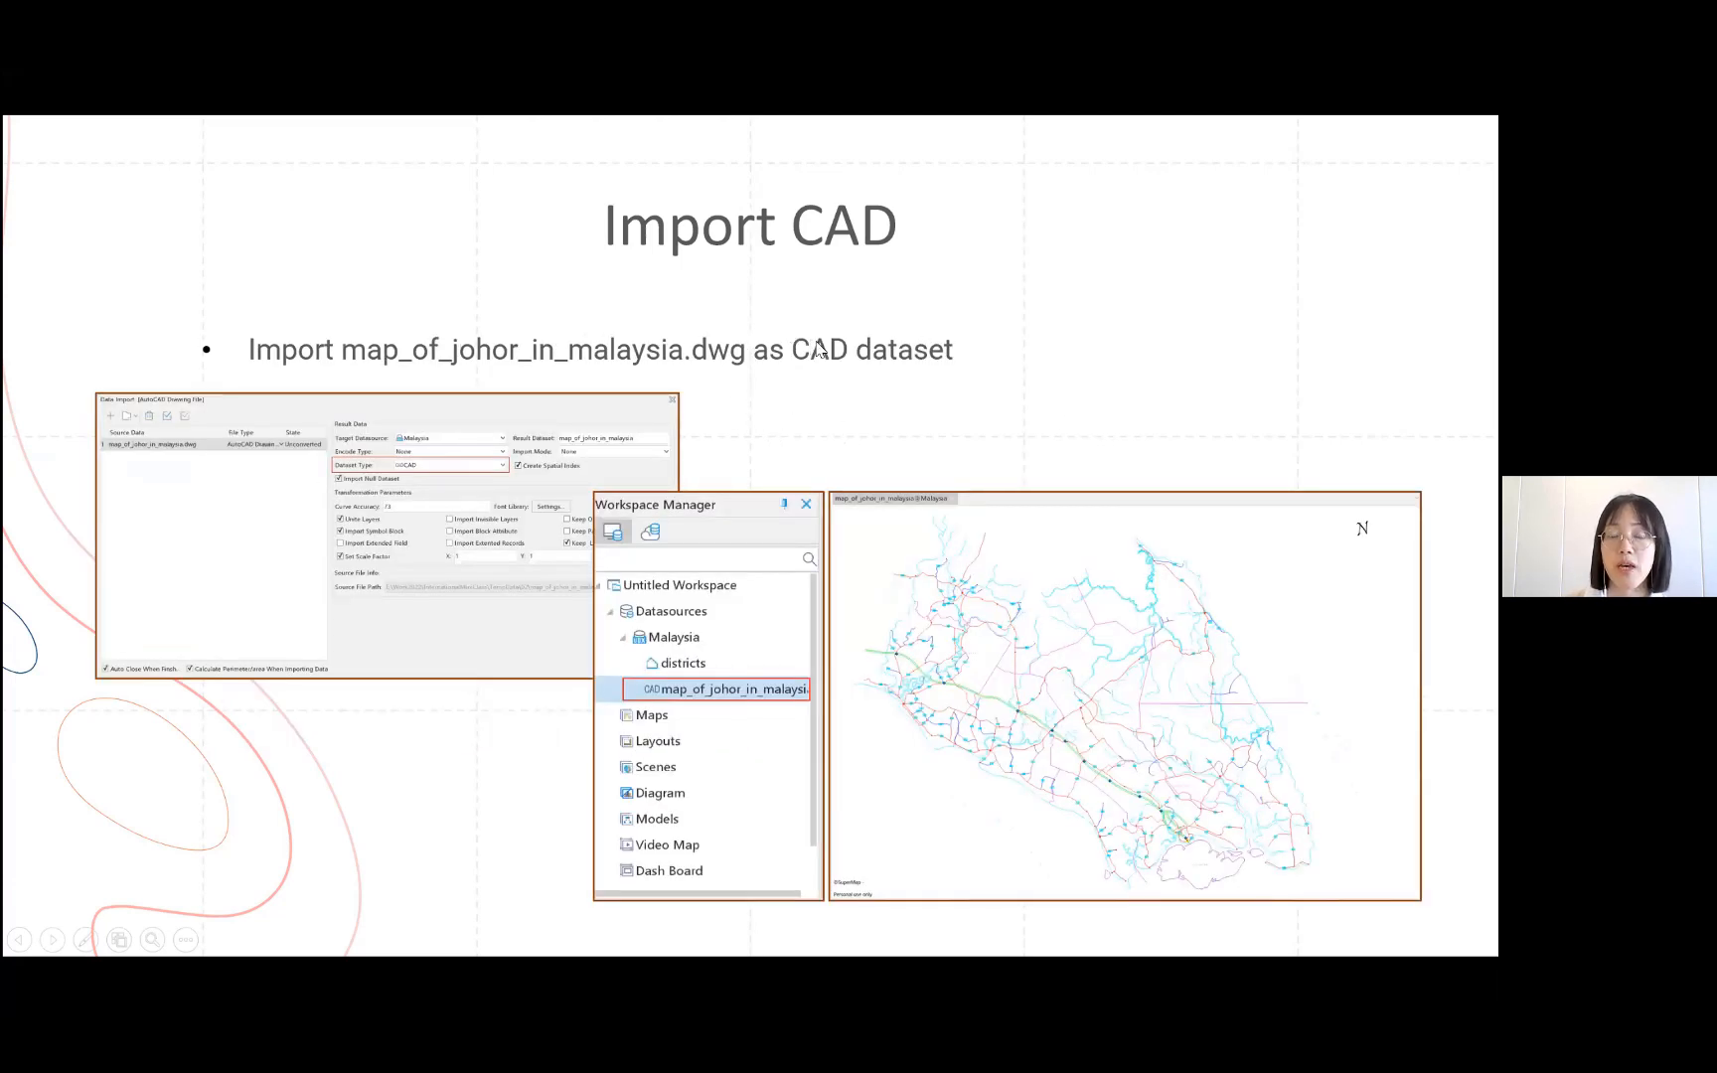
click(773, 377)
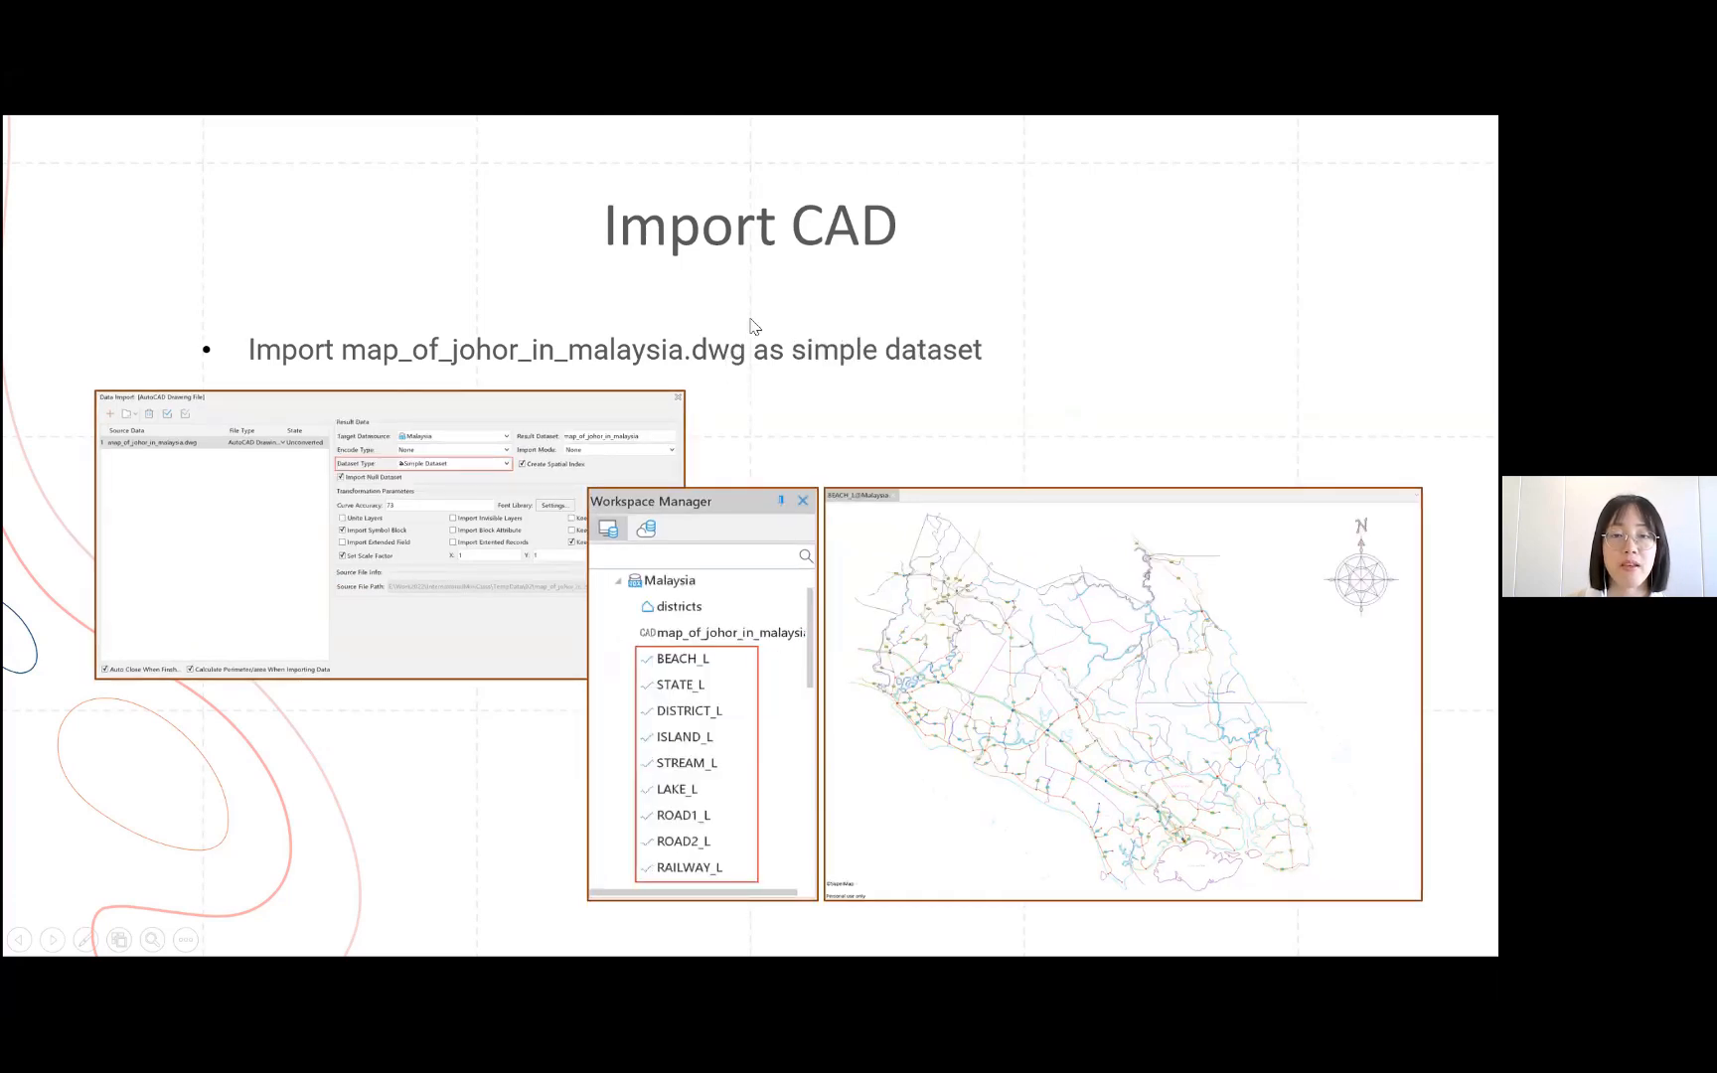
click(752, 326)
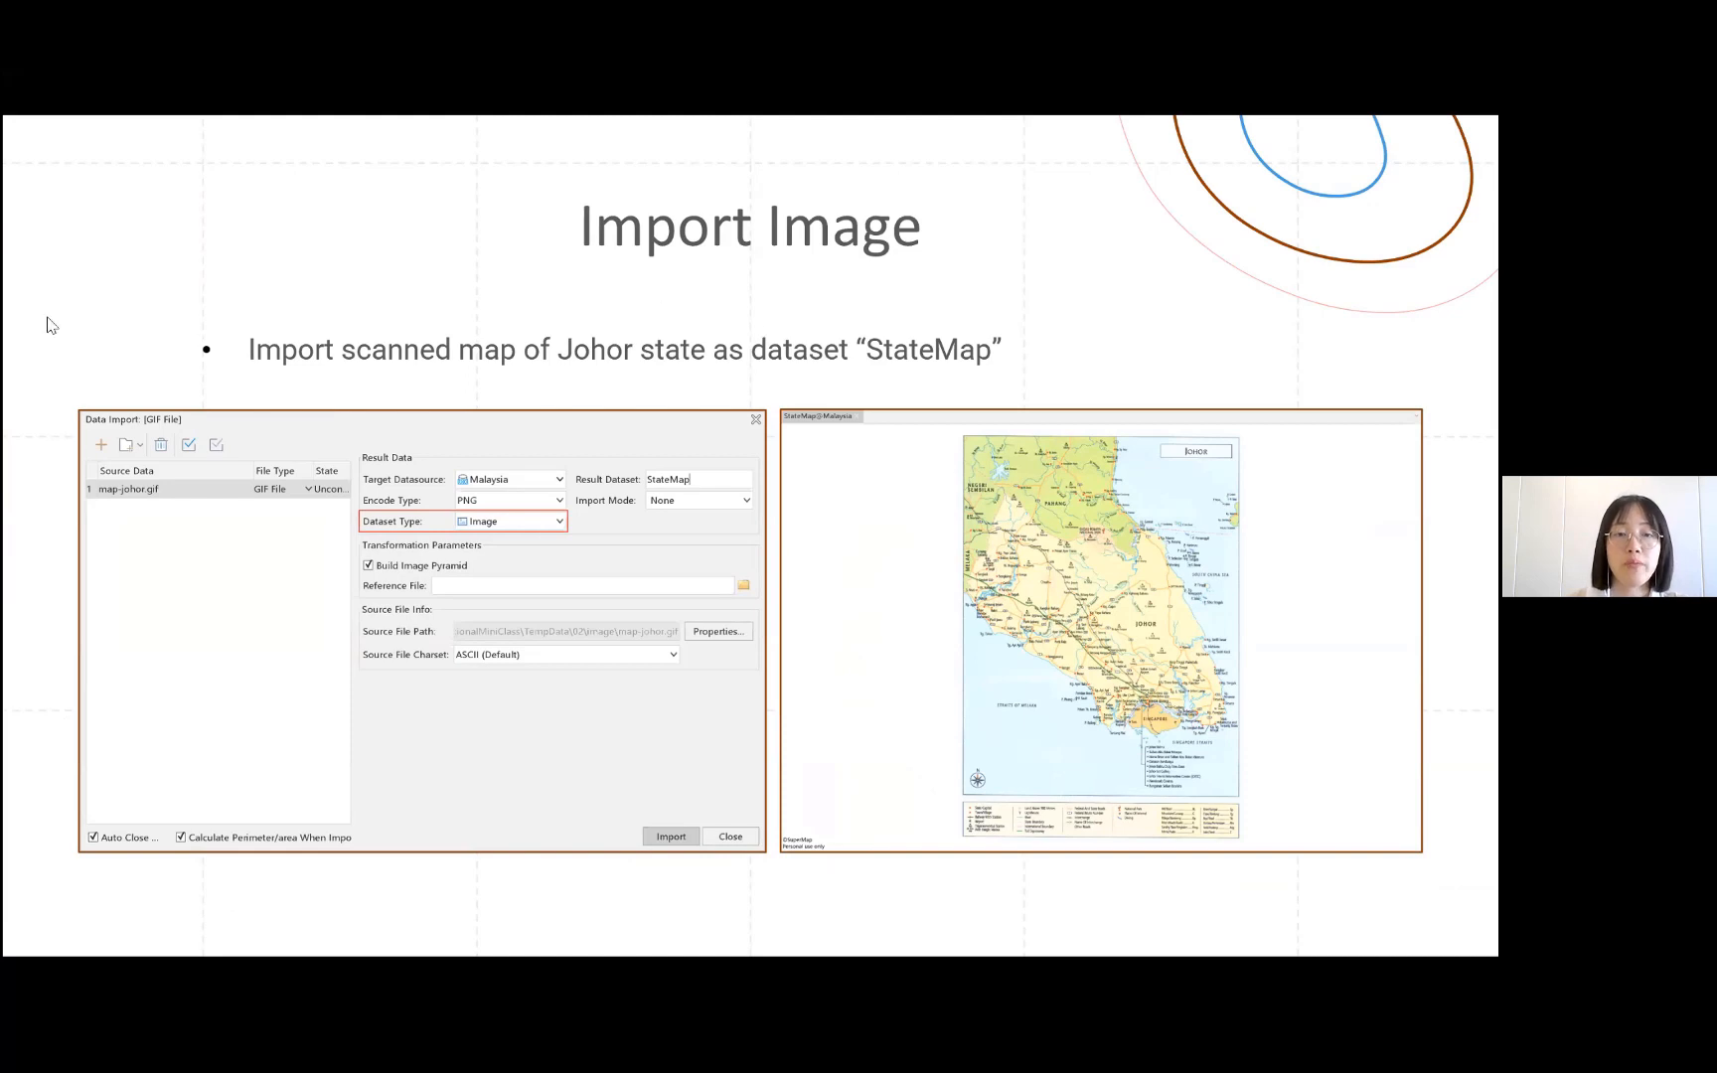
Return to SuperMap iDesktopX and close all map windows, discarding the LAKE_L and map_of_johor_in_malaysia maps
key(alt+Tab)
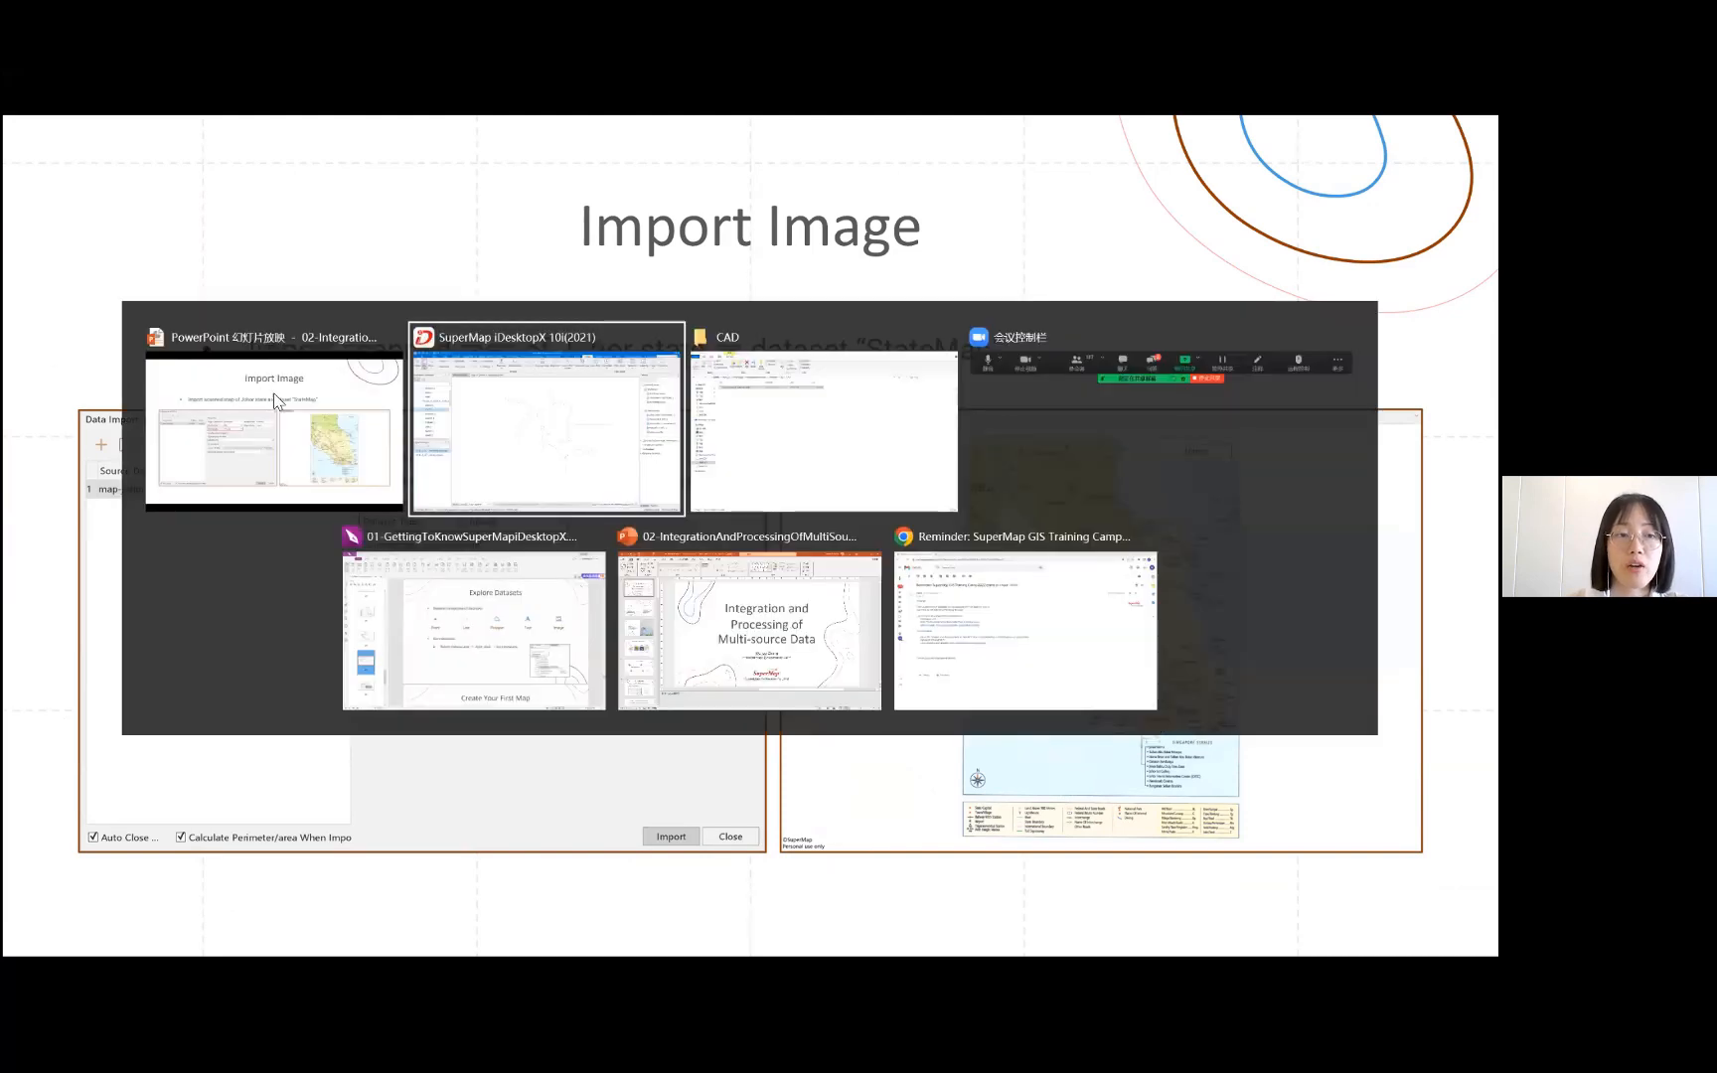
click(534, 425)
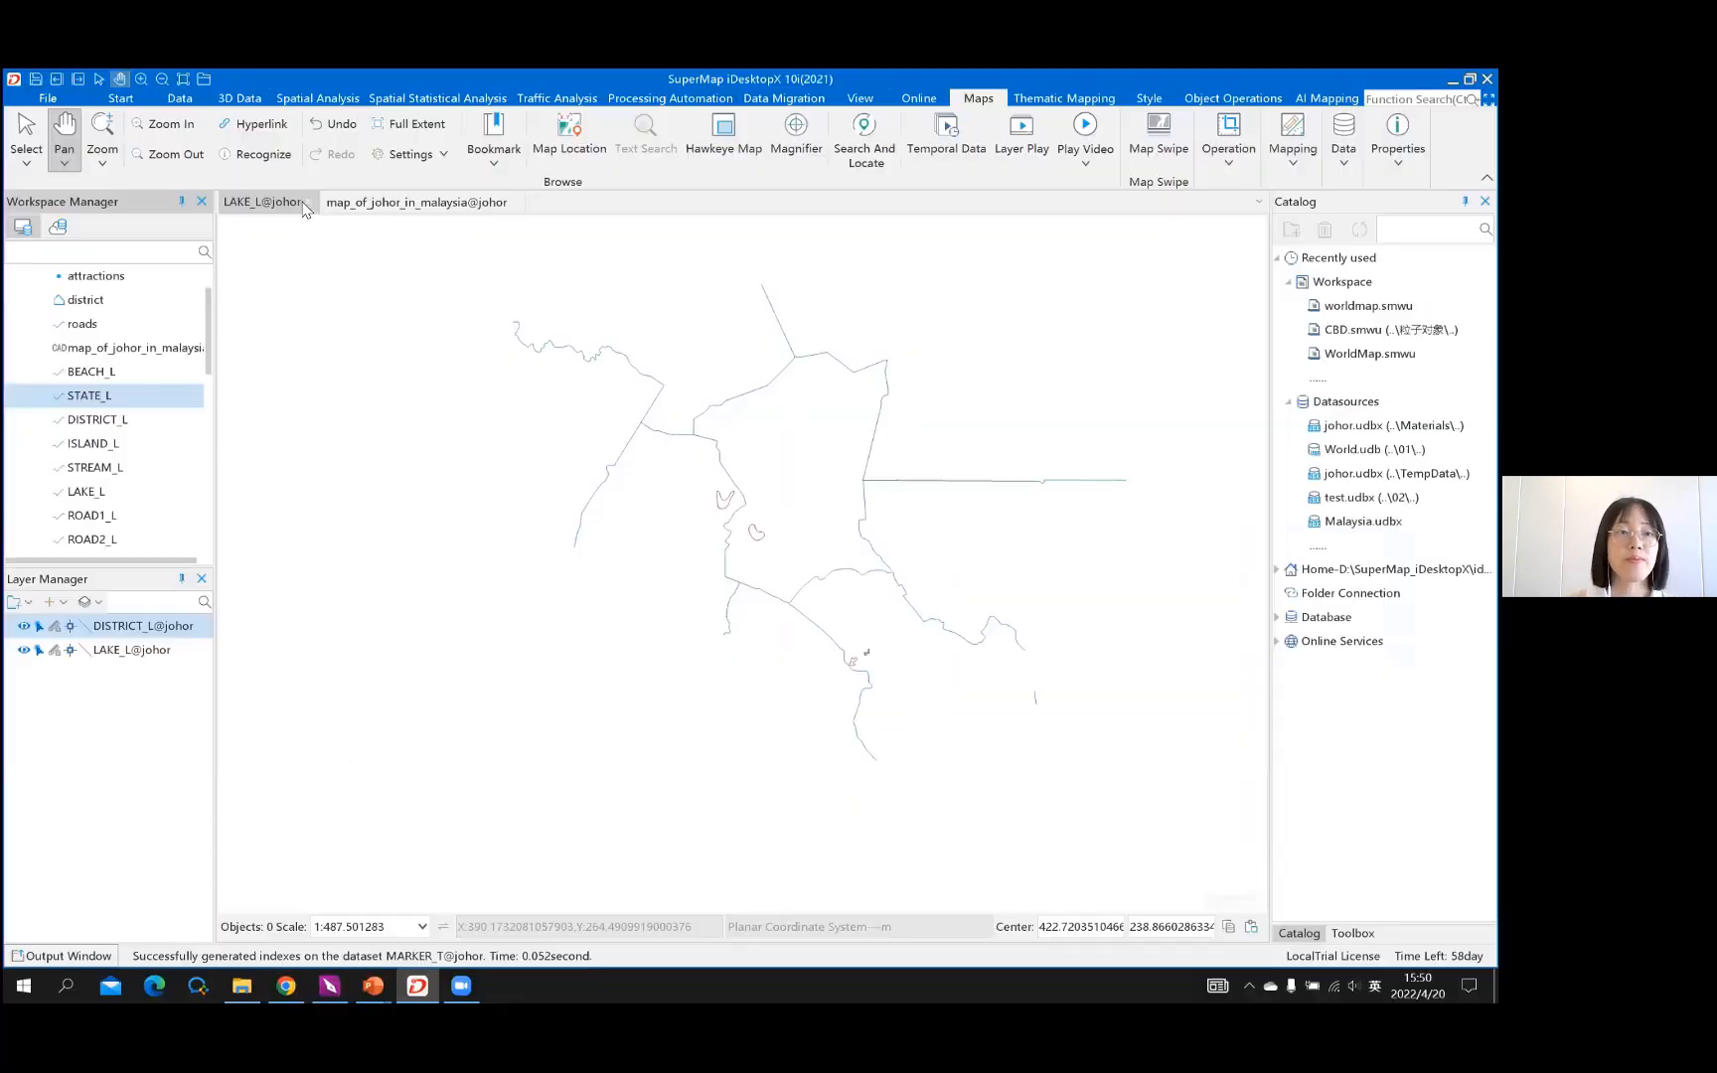
right_click(300, 202)
click(343, 255)
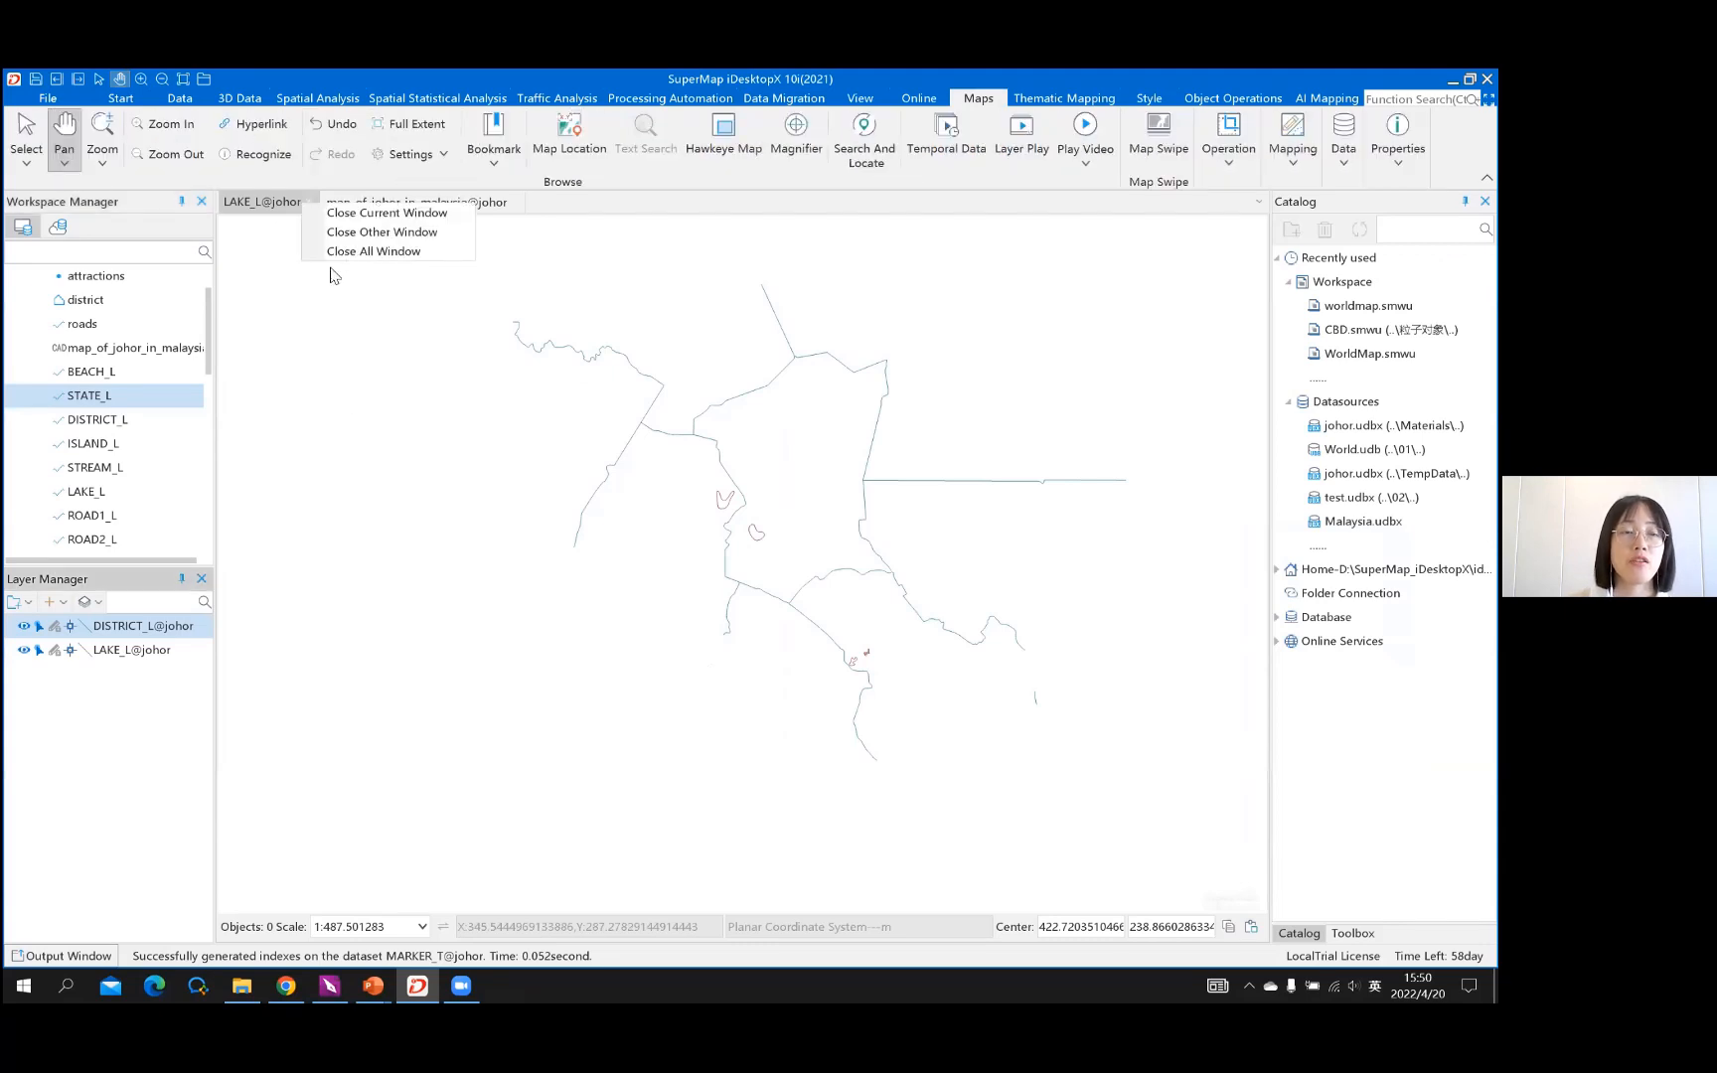
click(914, 677)
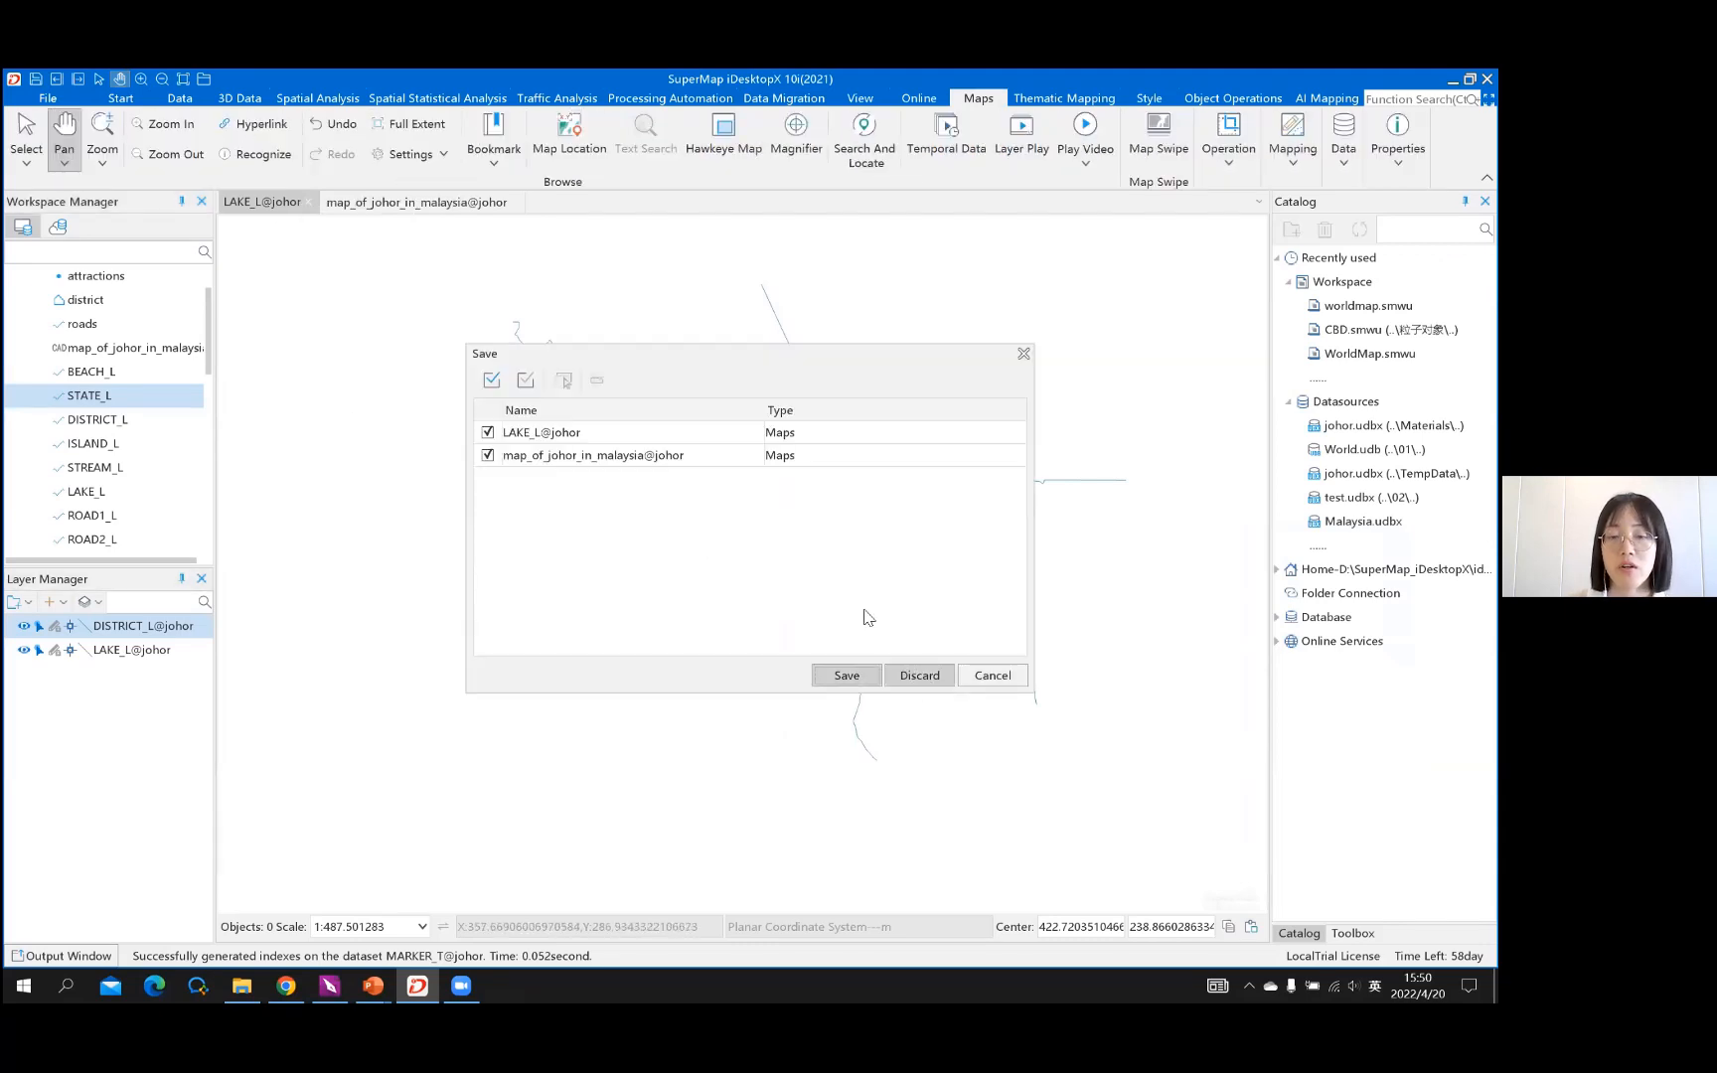
Start a dataset import into the johor datasource and add map-johor.gif from the Materials\02\image folder
scroll(135, 310, up, 1)
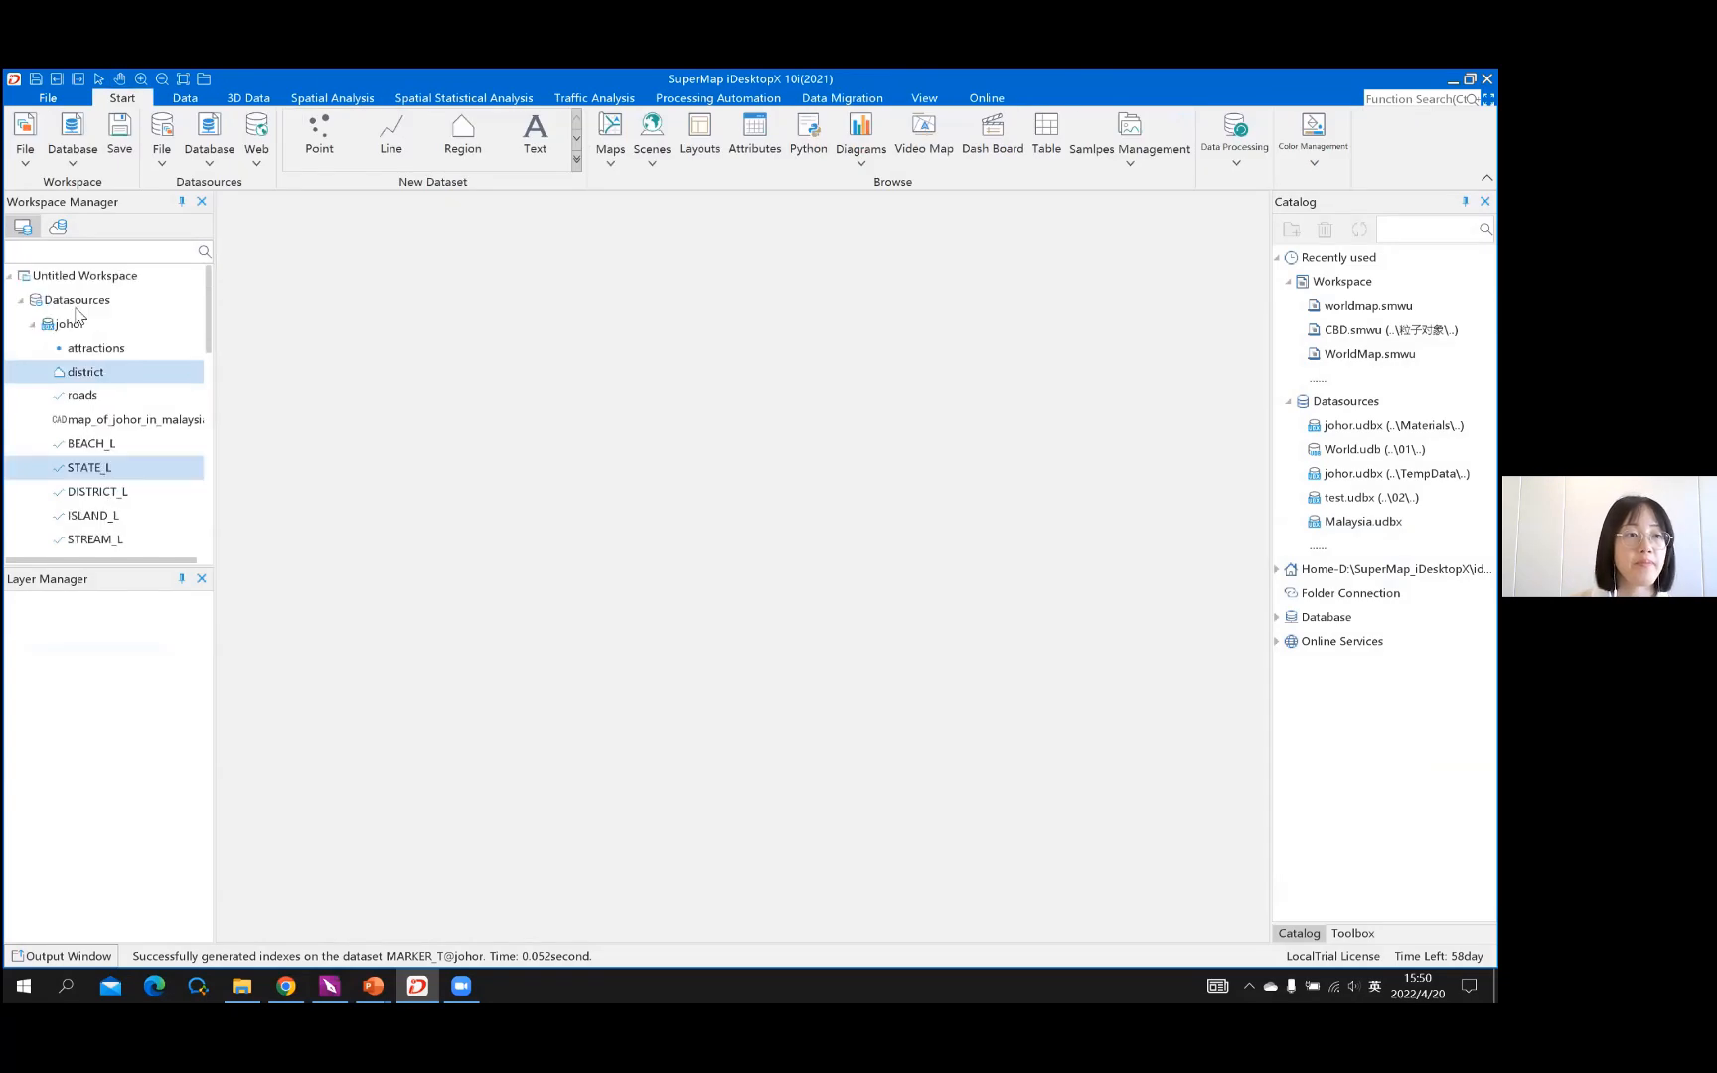
click(71, 325)
right_click(73, 328)
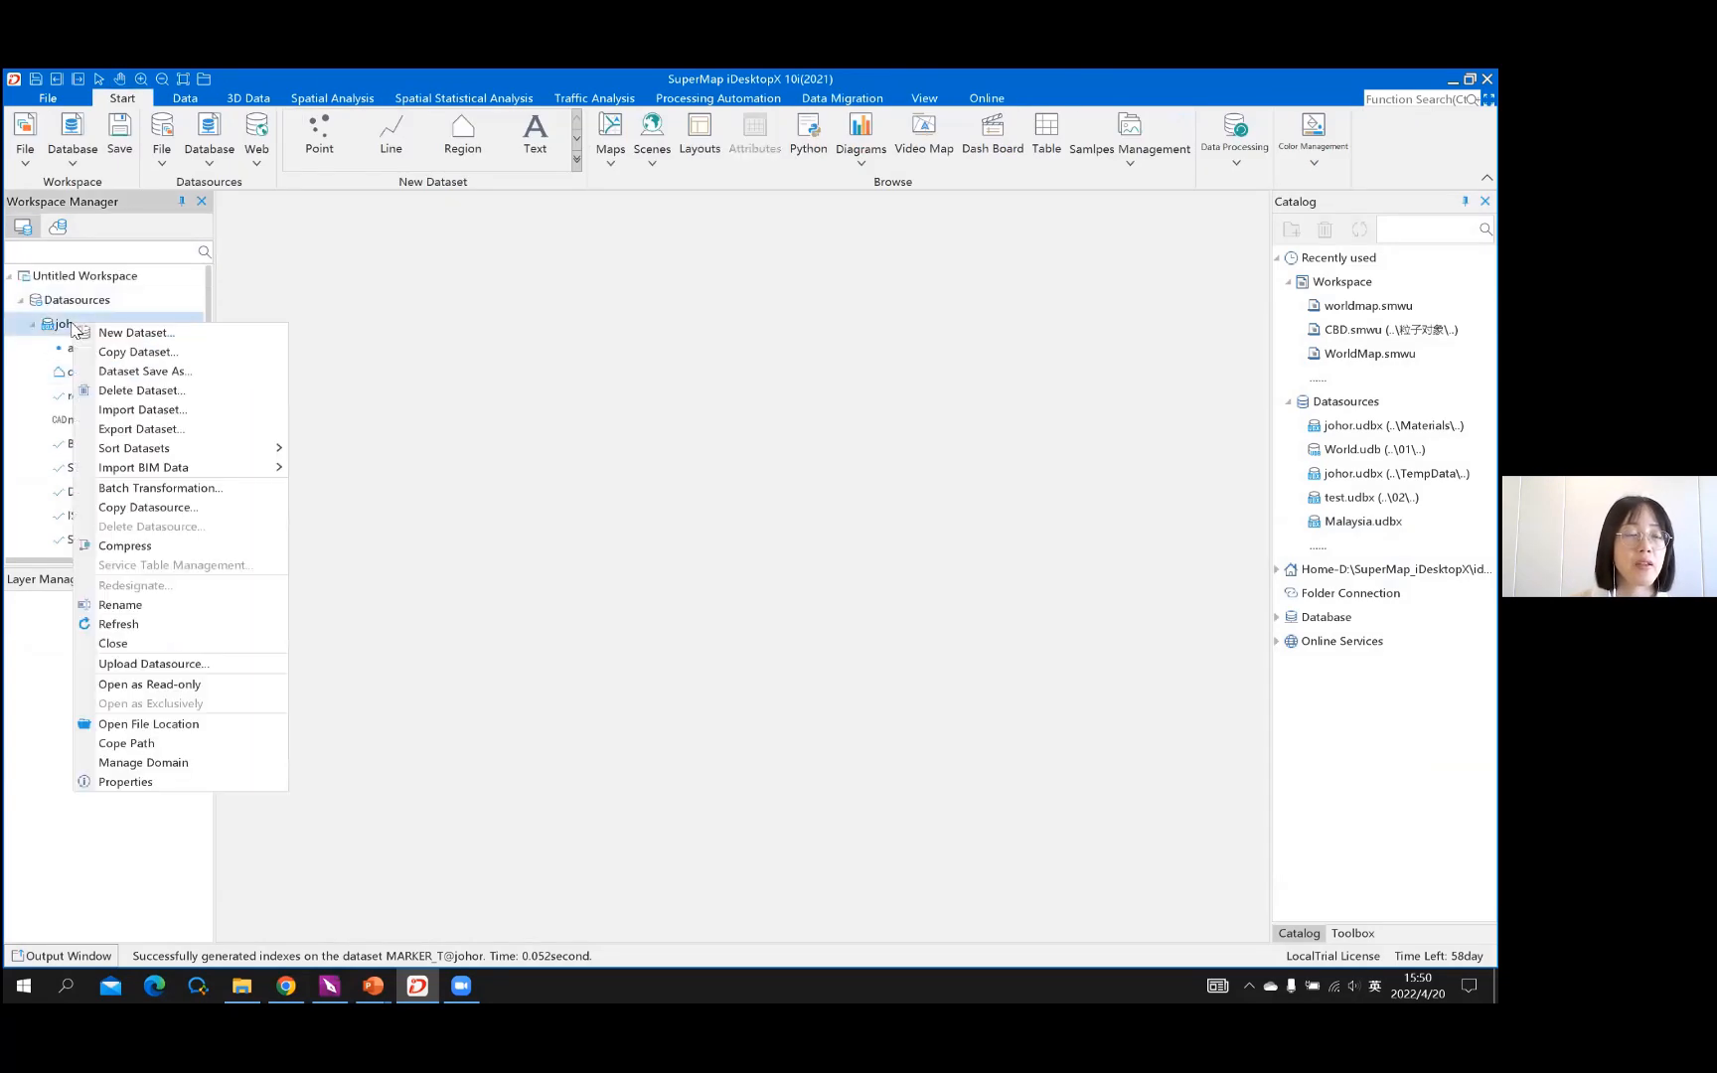
click(173, 413)
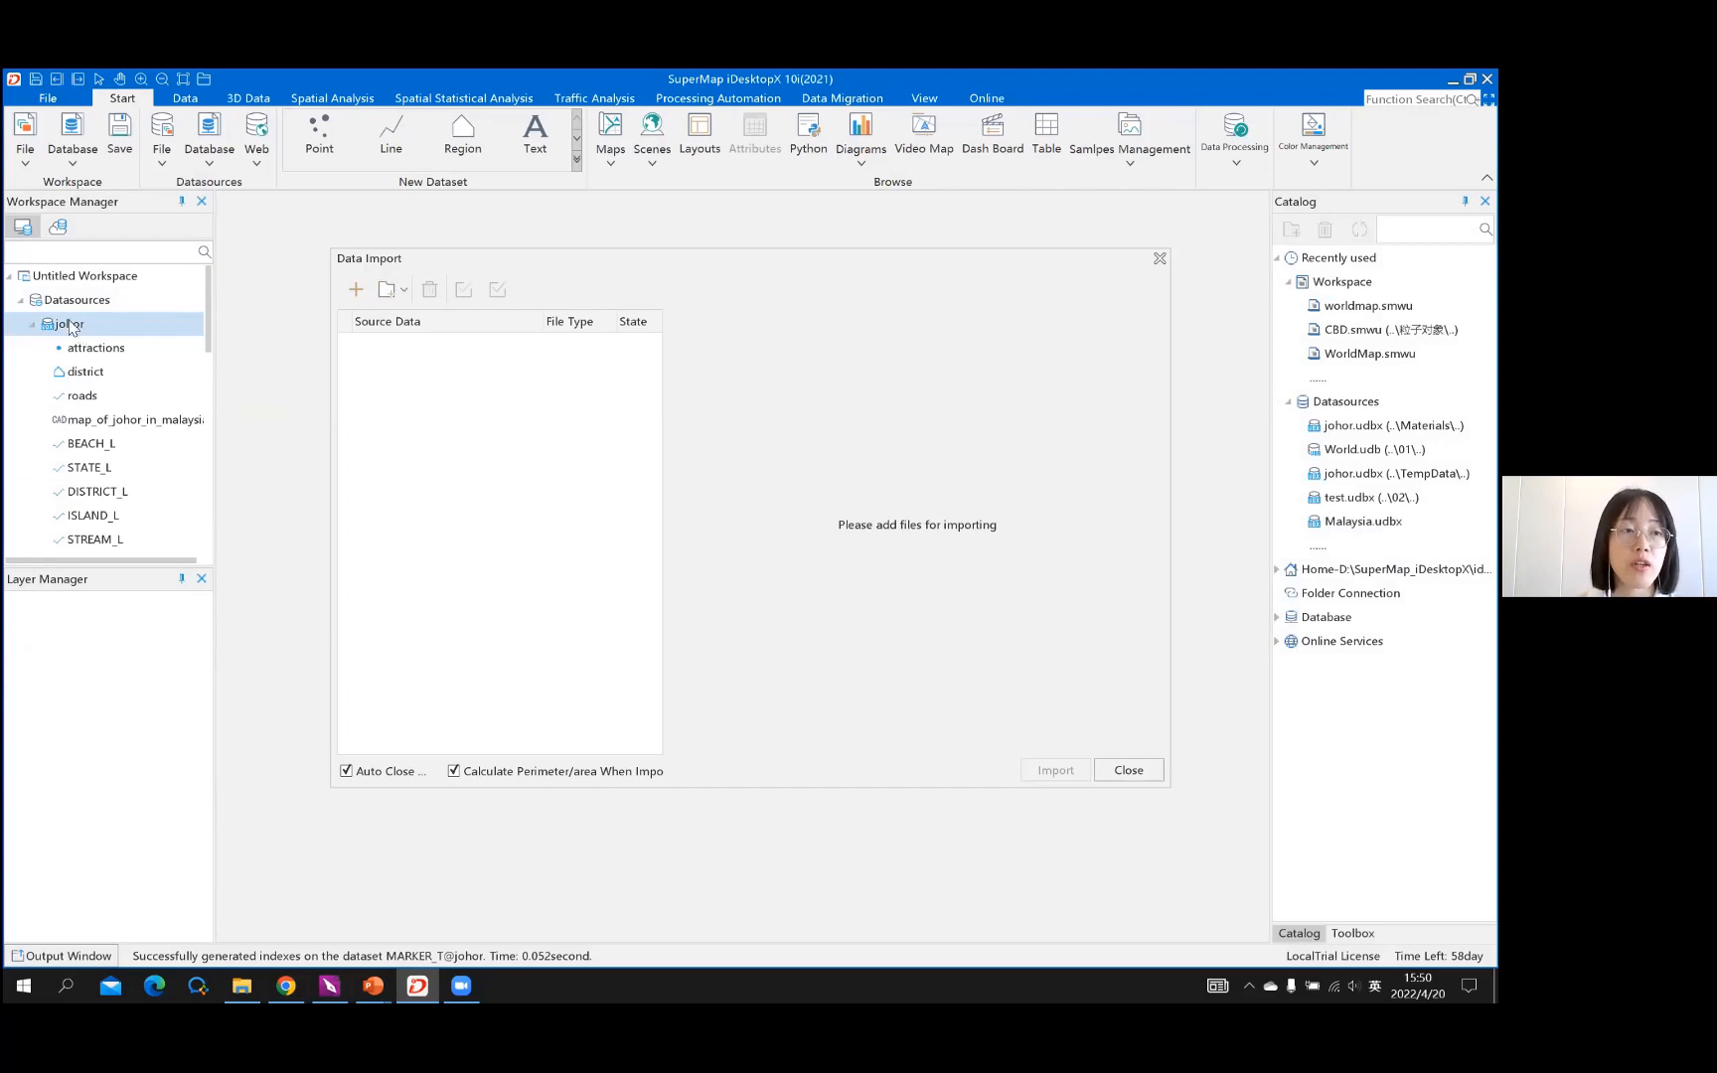
click(360, 289)
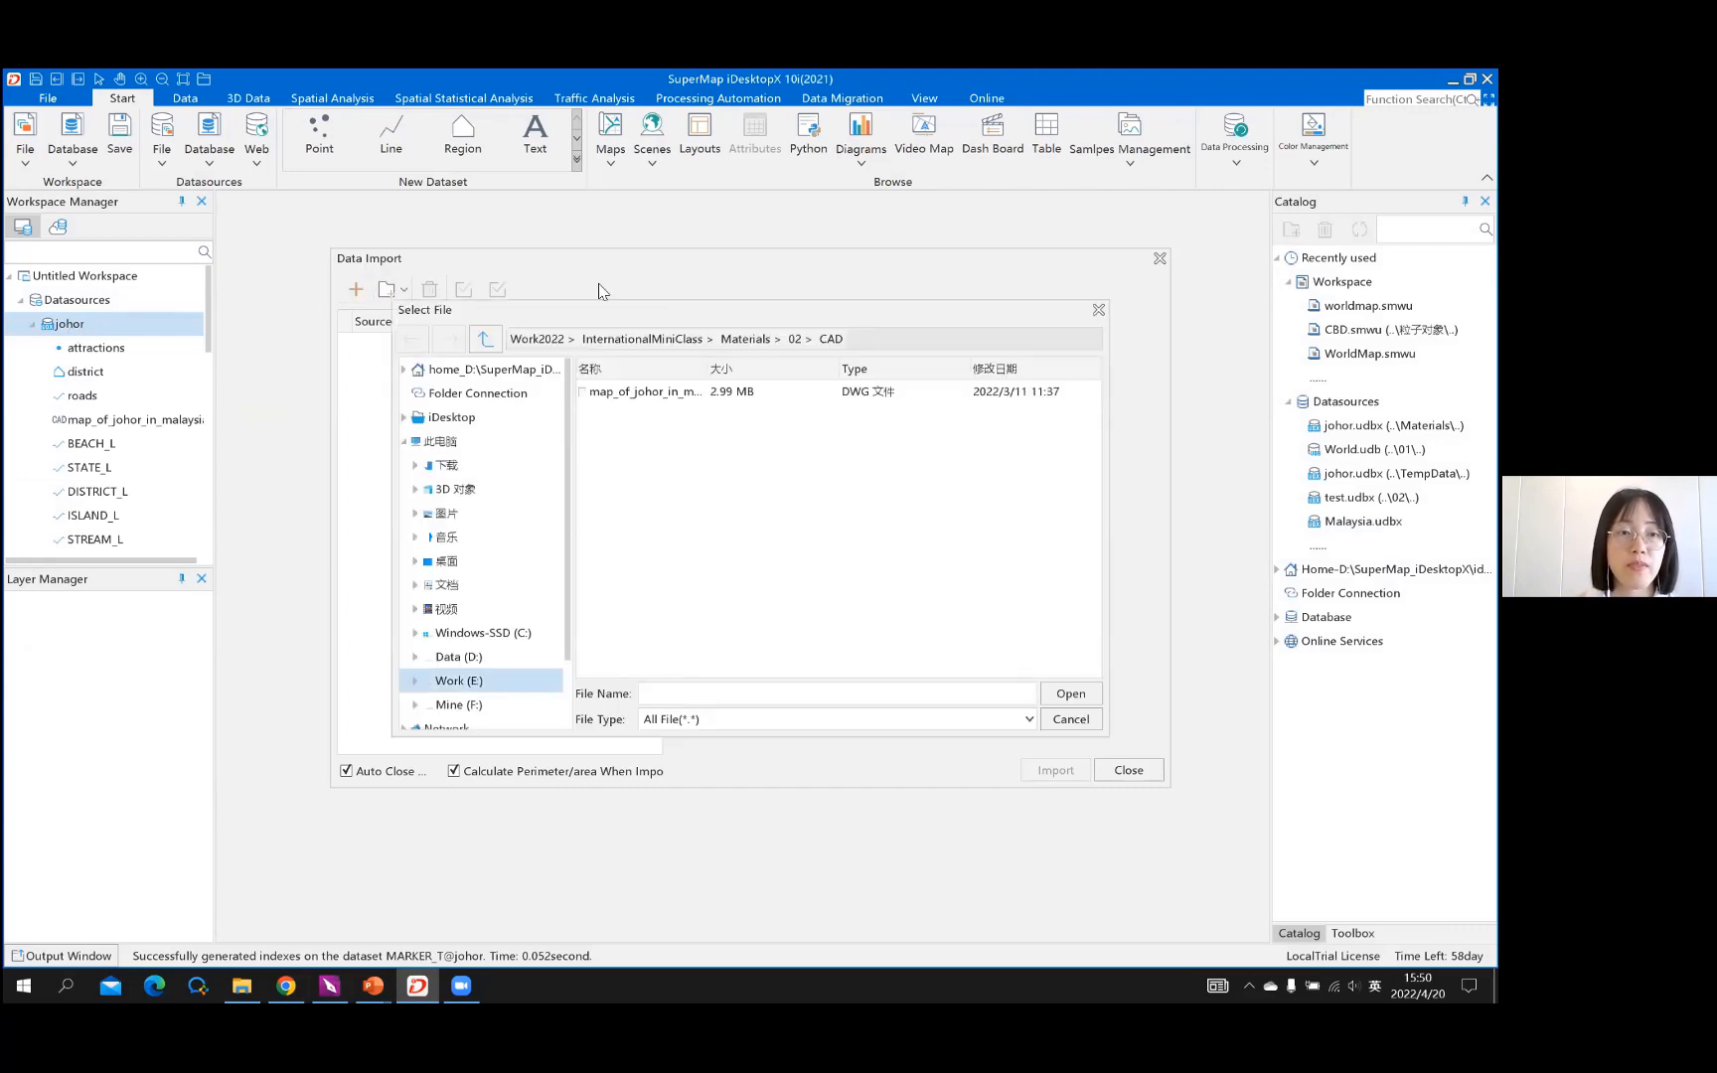
click(795, 340)
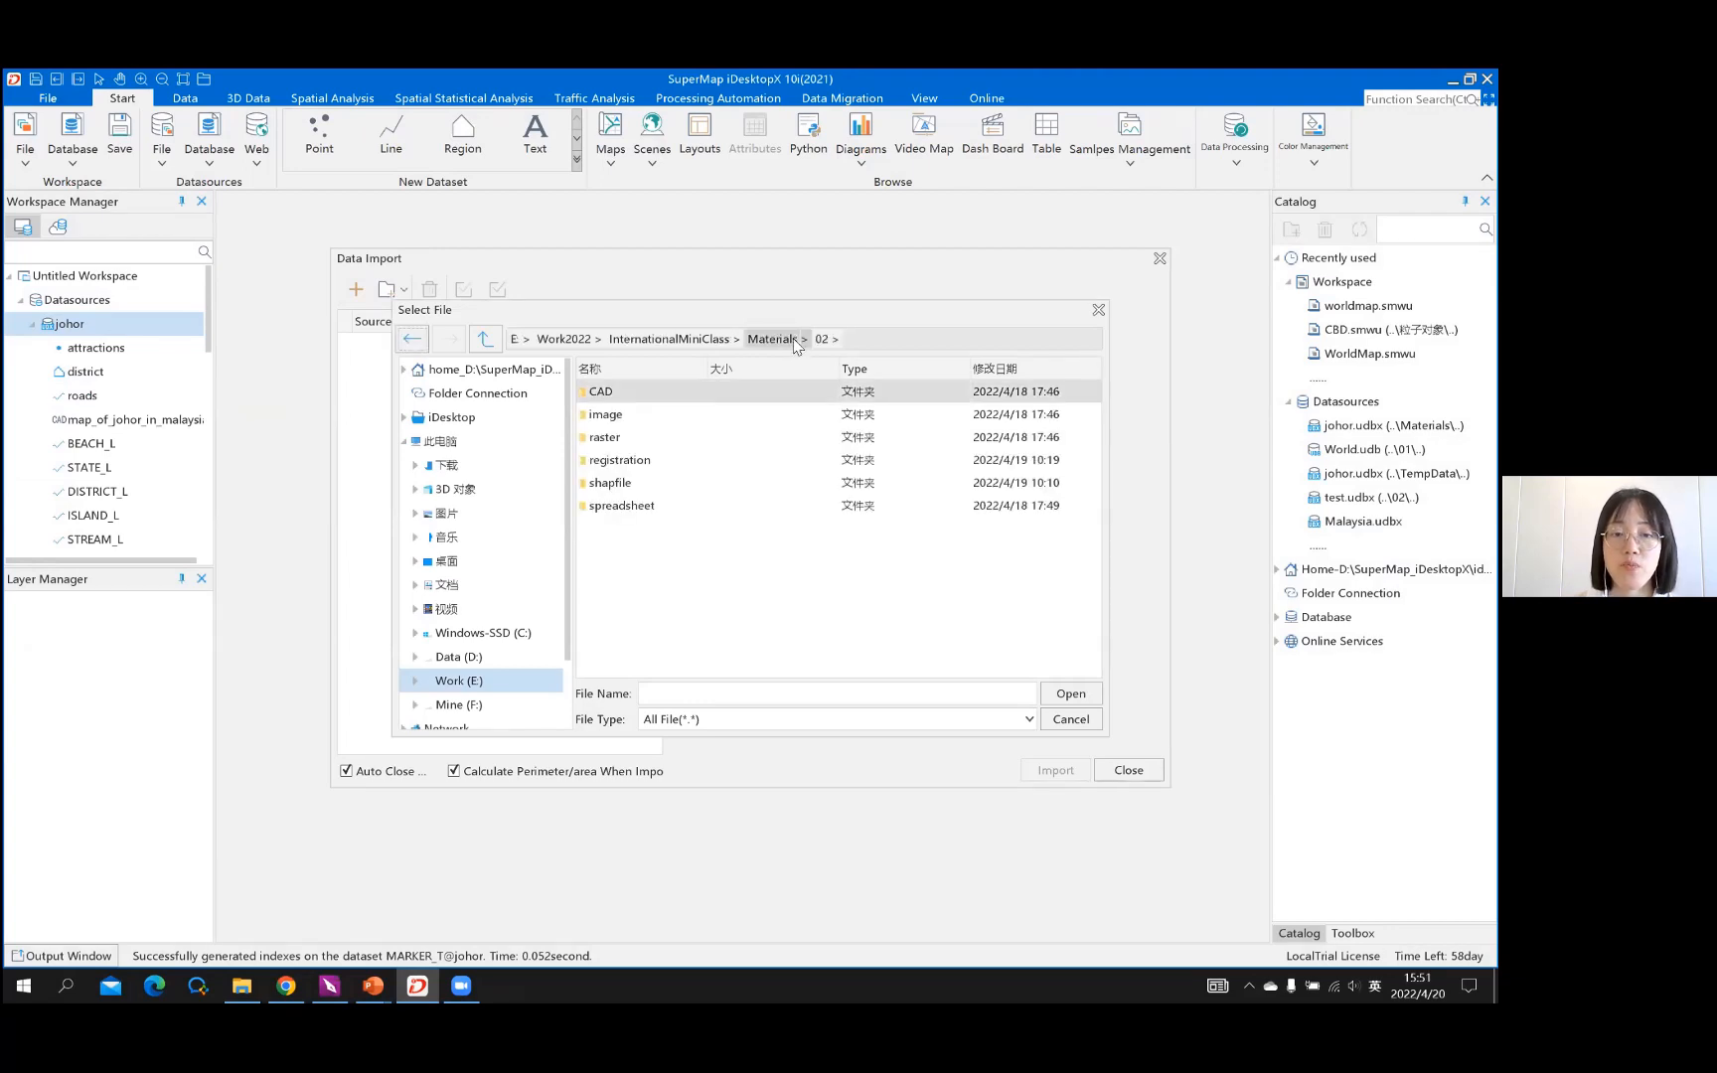
click(613, 418)
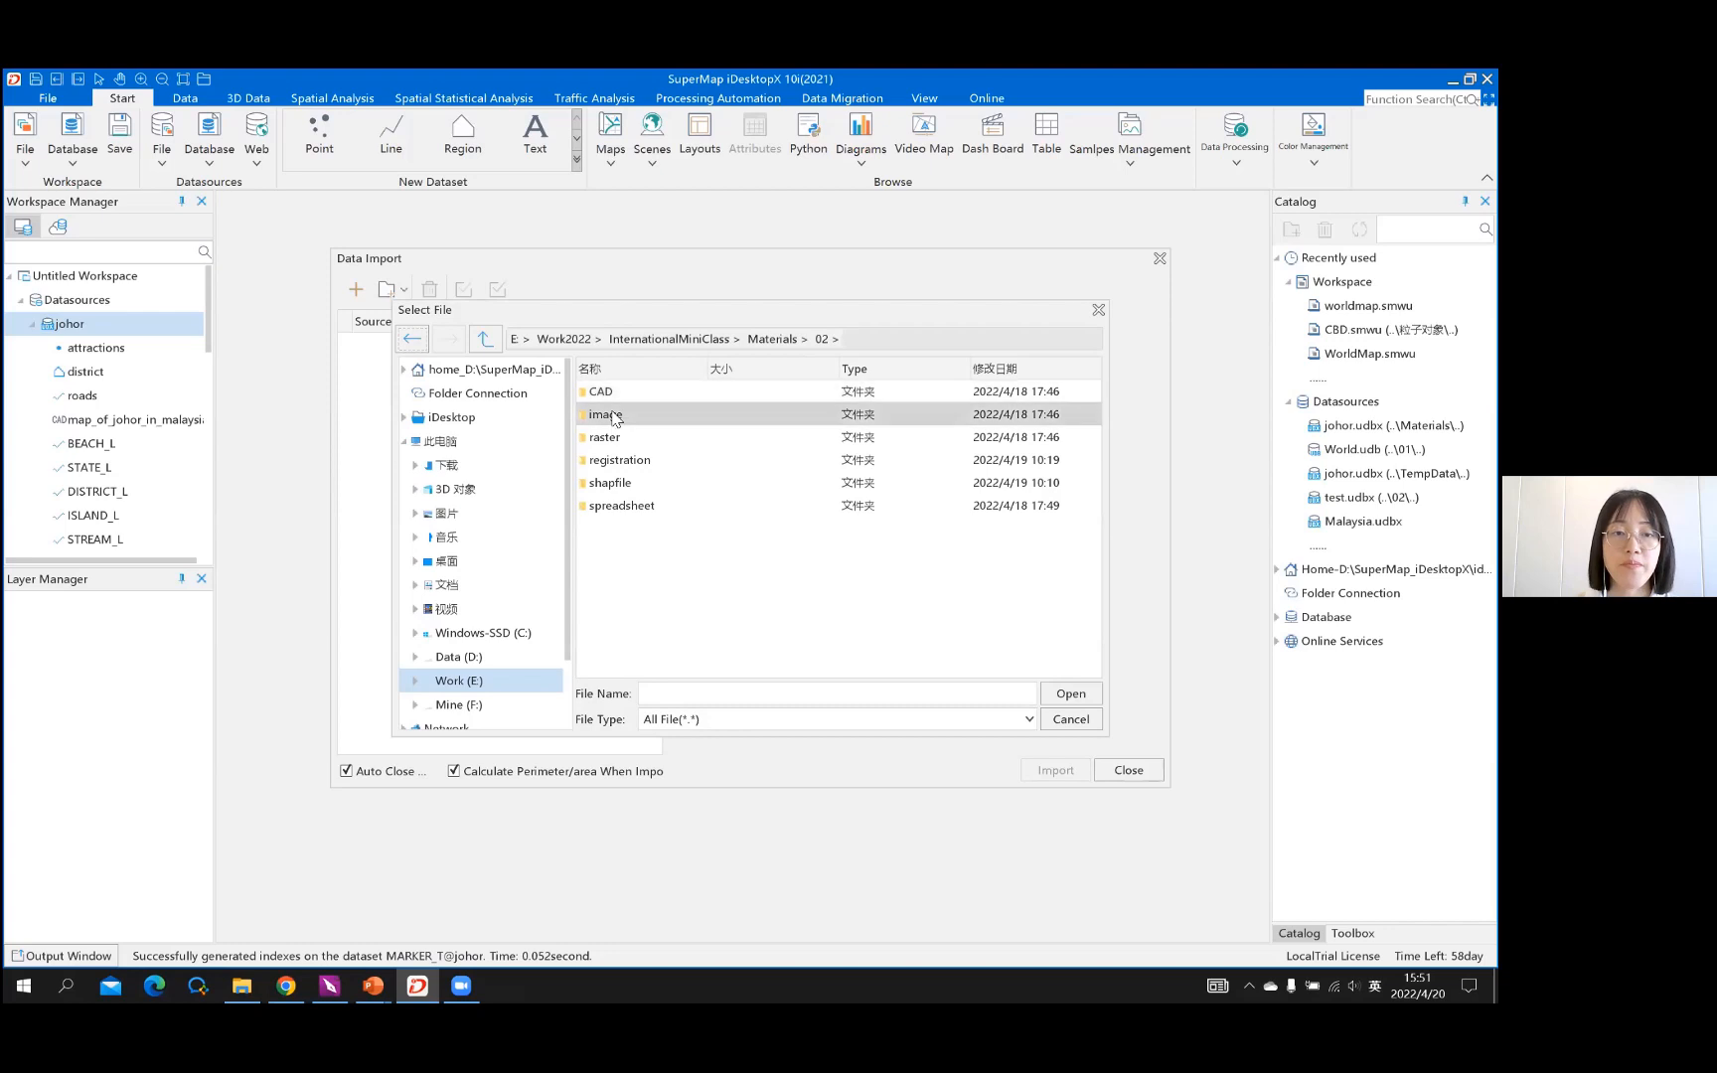
double_click(613, 418)
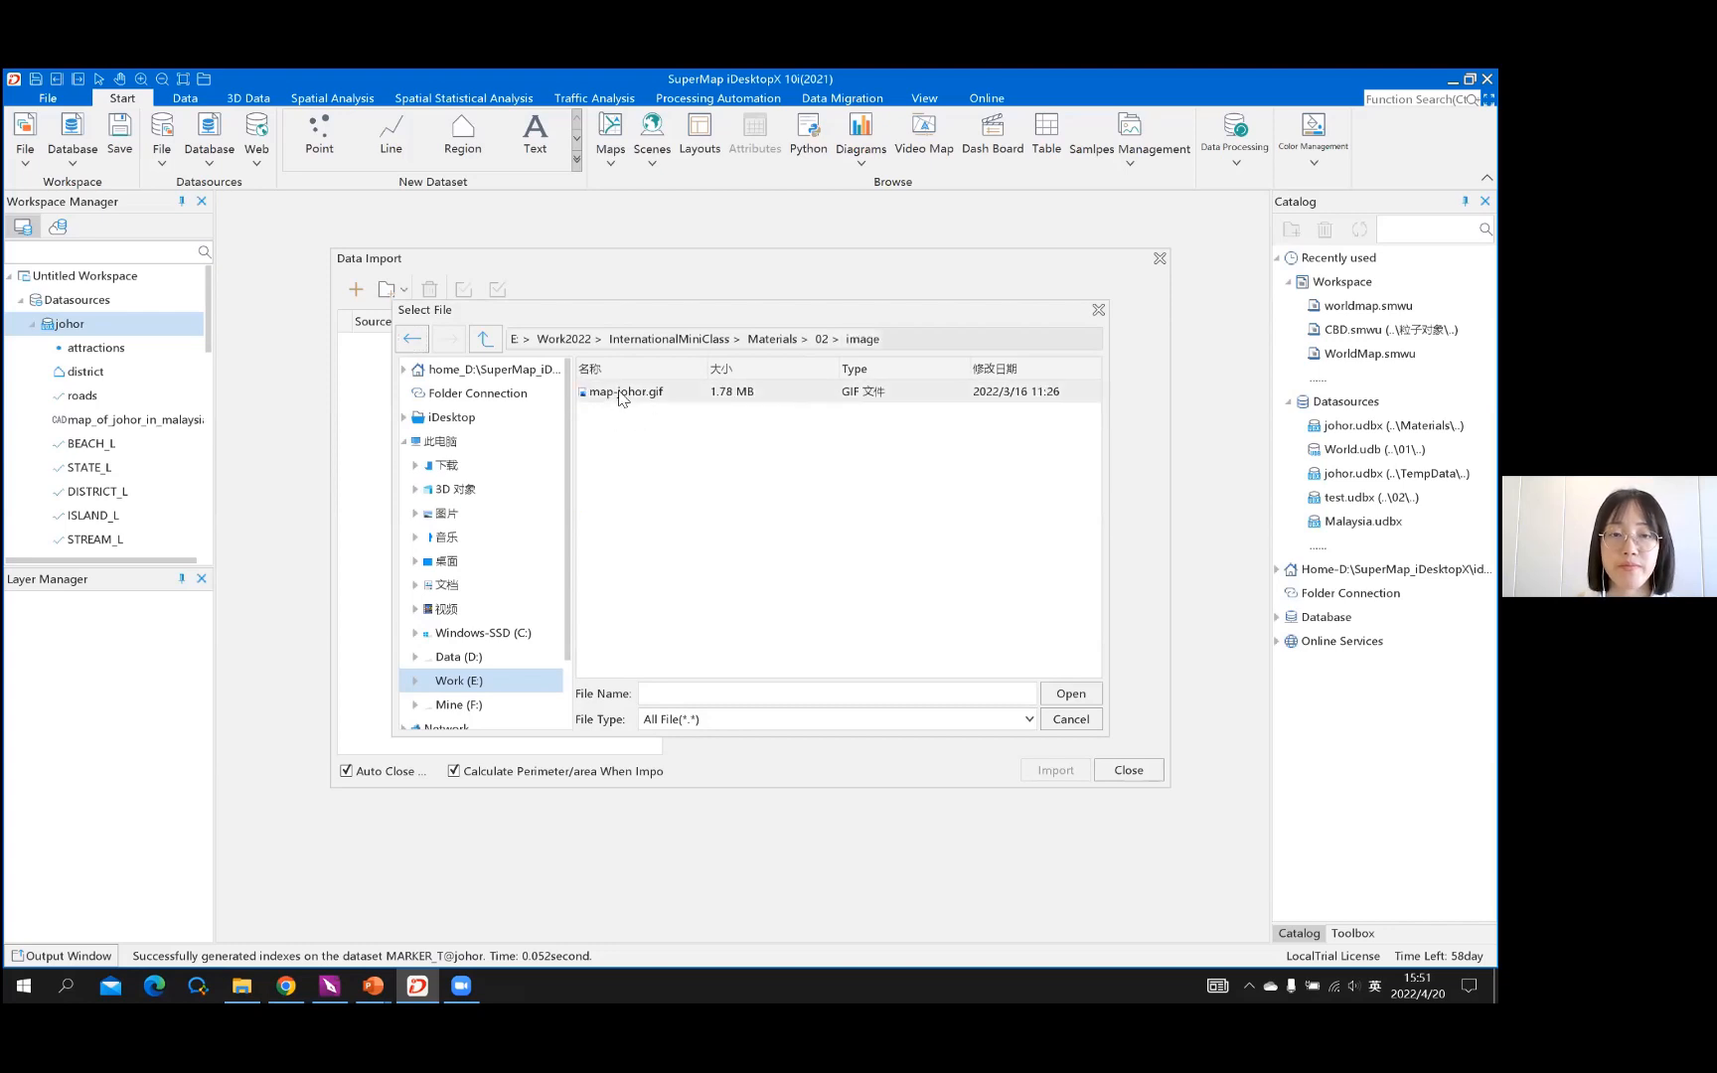
click(620, 396)
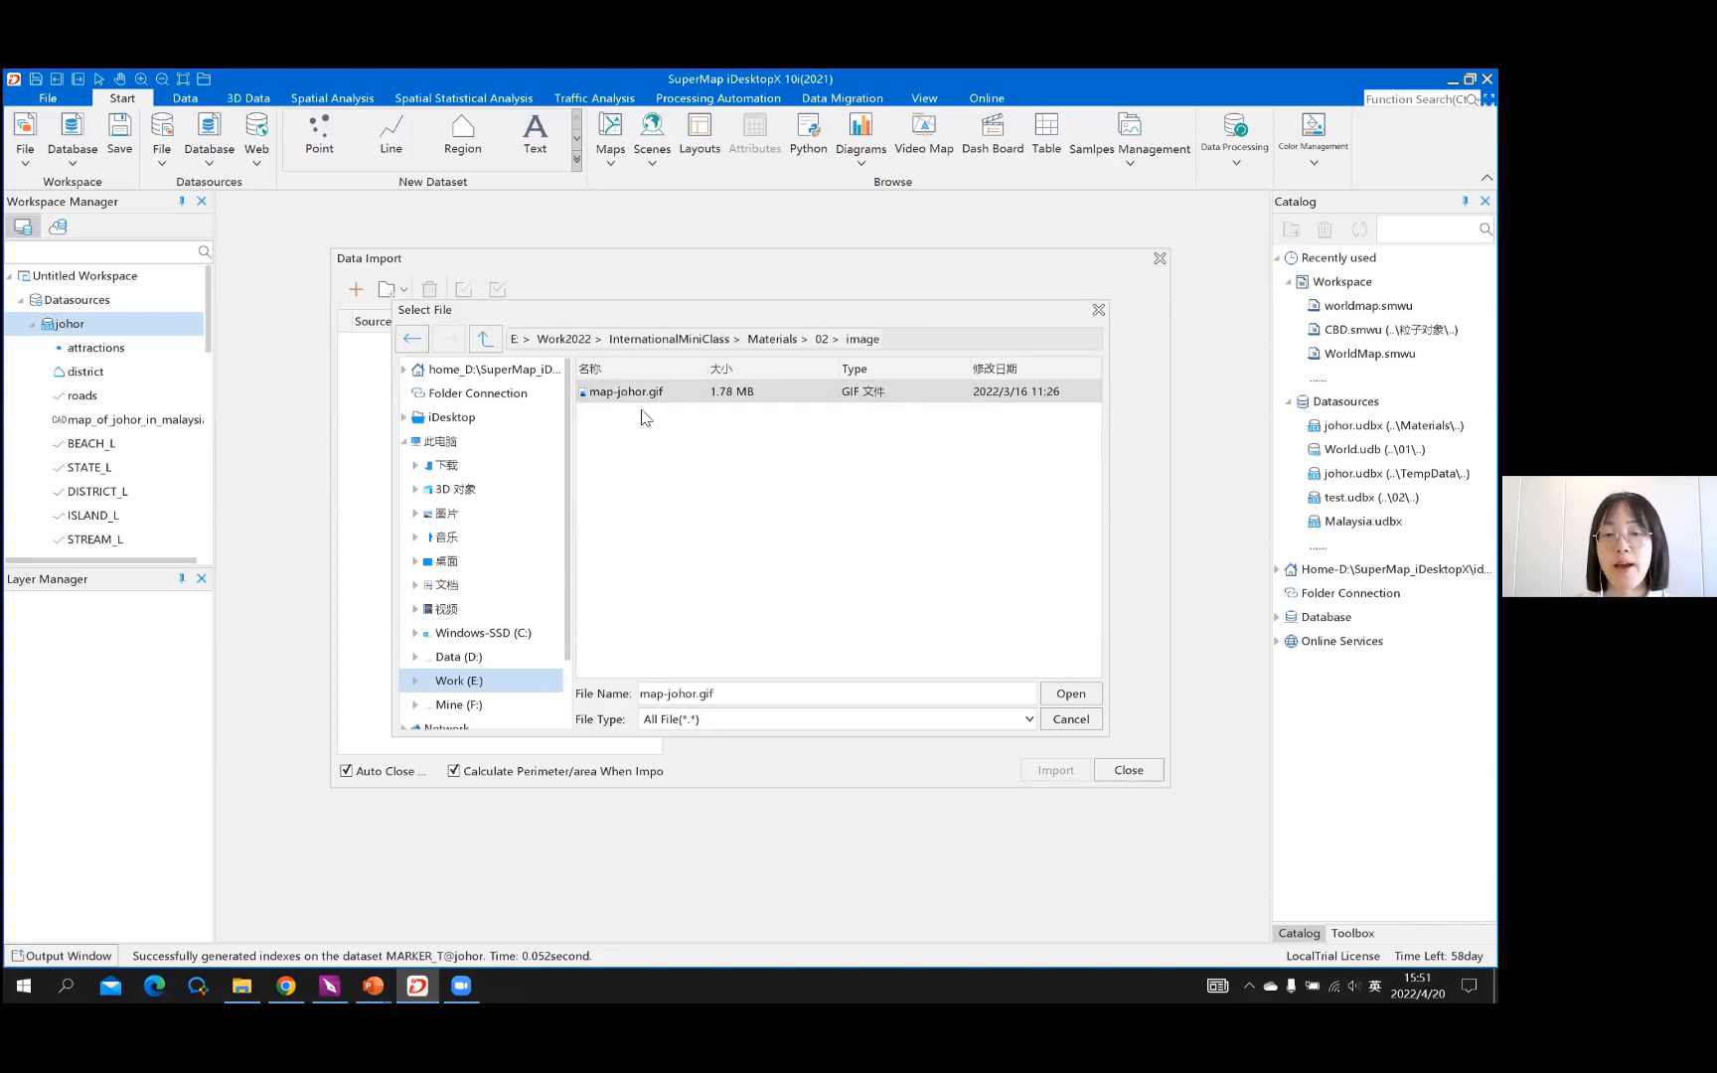
click(1070, 693)
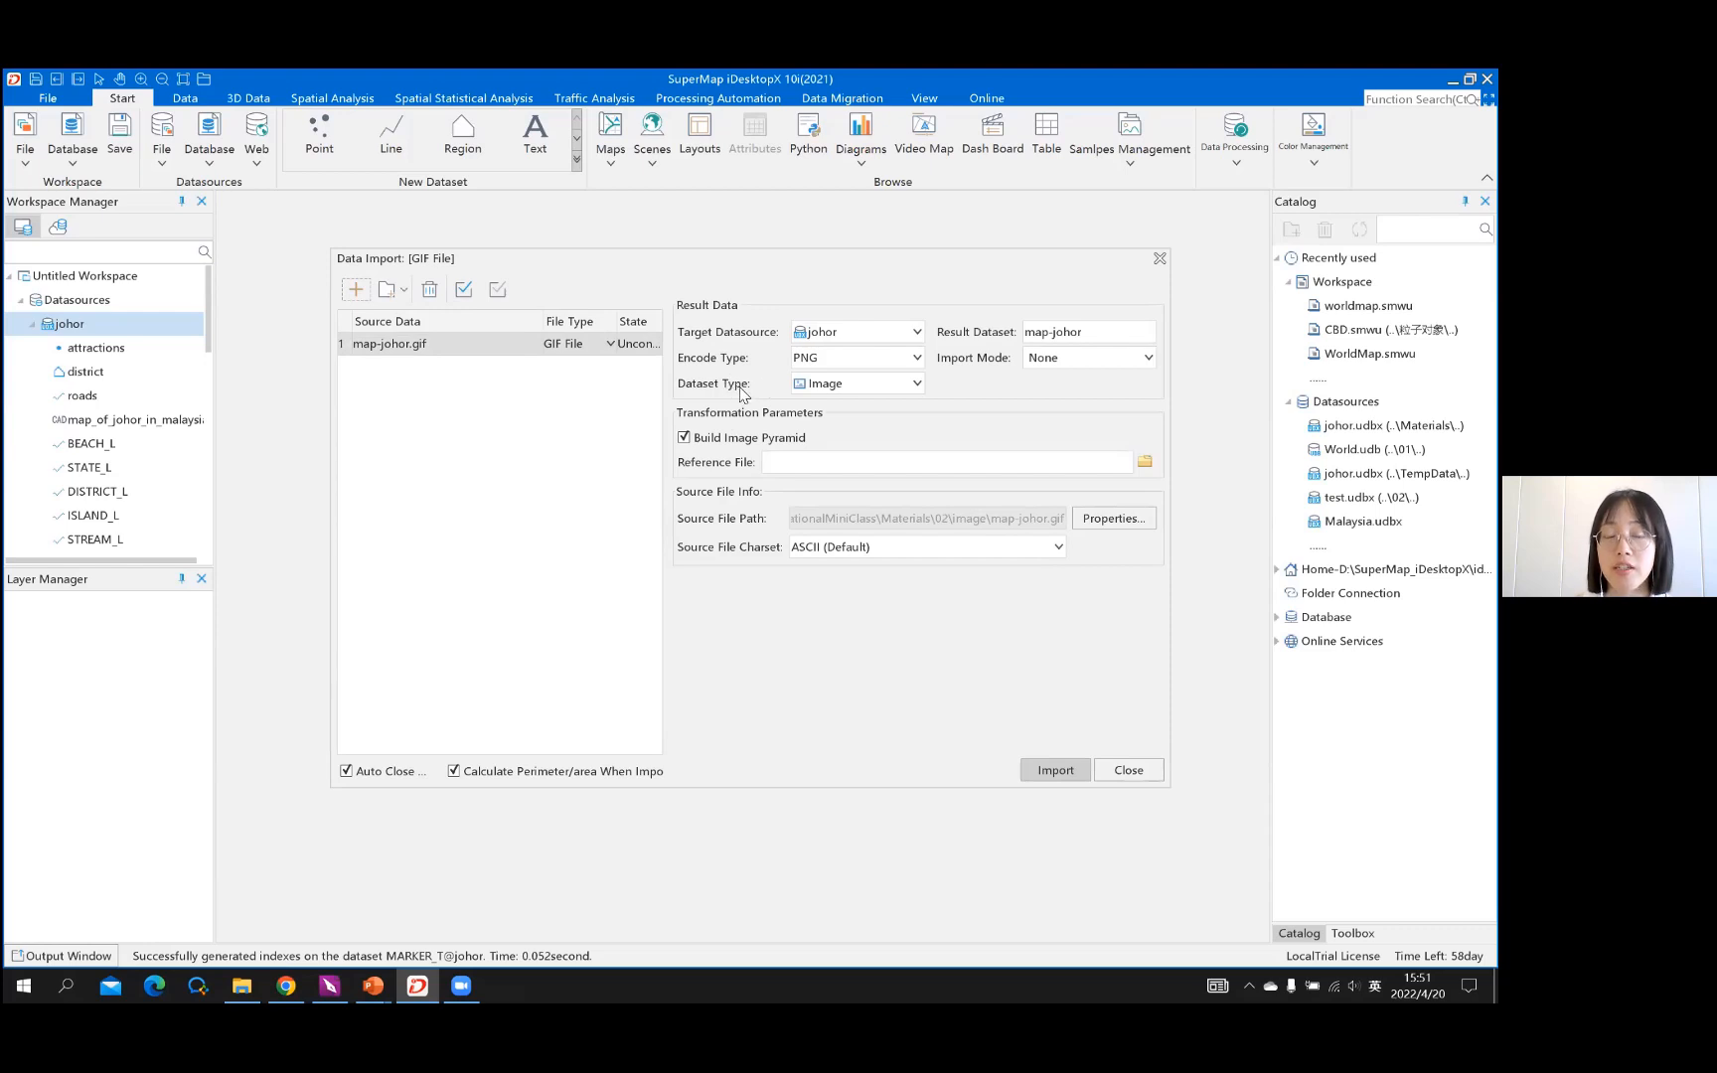
Import map-johor.gif as an Image dataset with the result dataset named StateMap
click(829, 387)
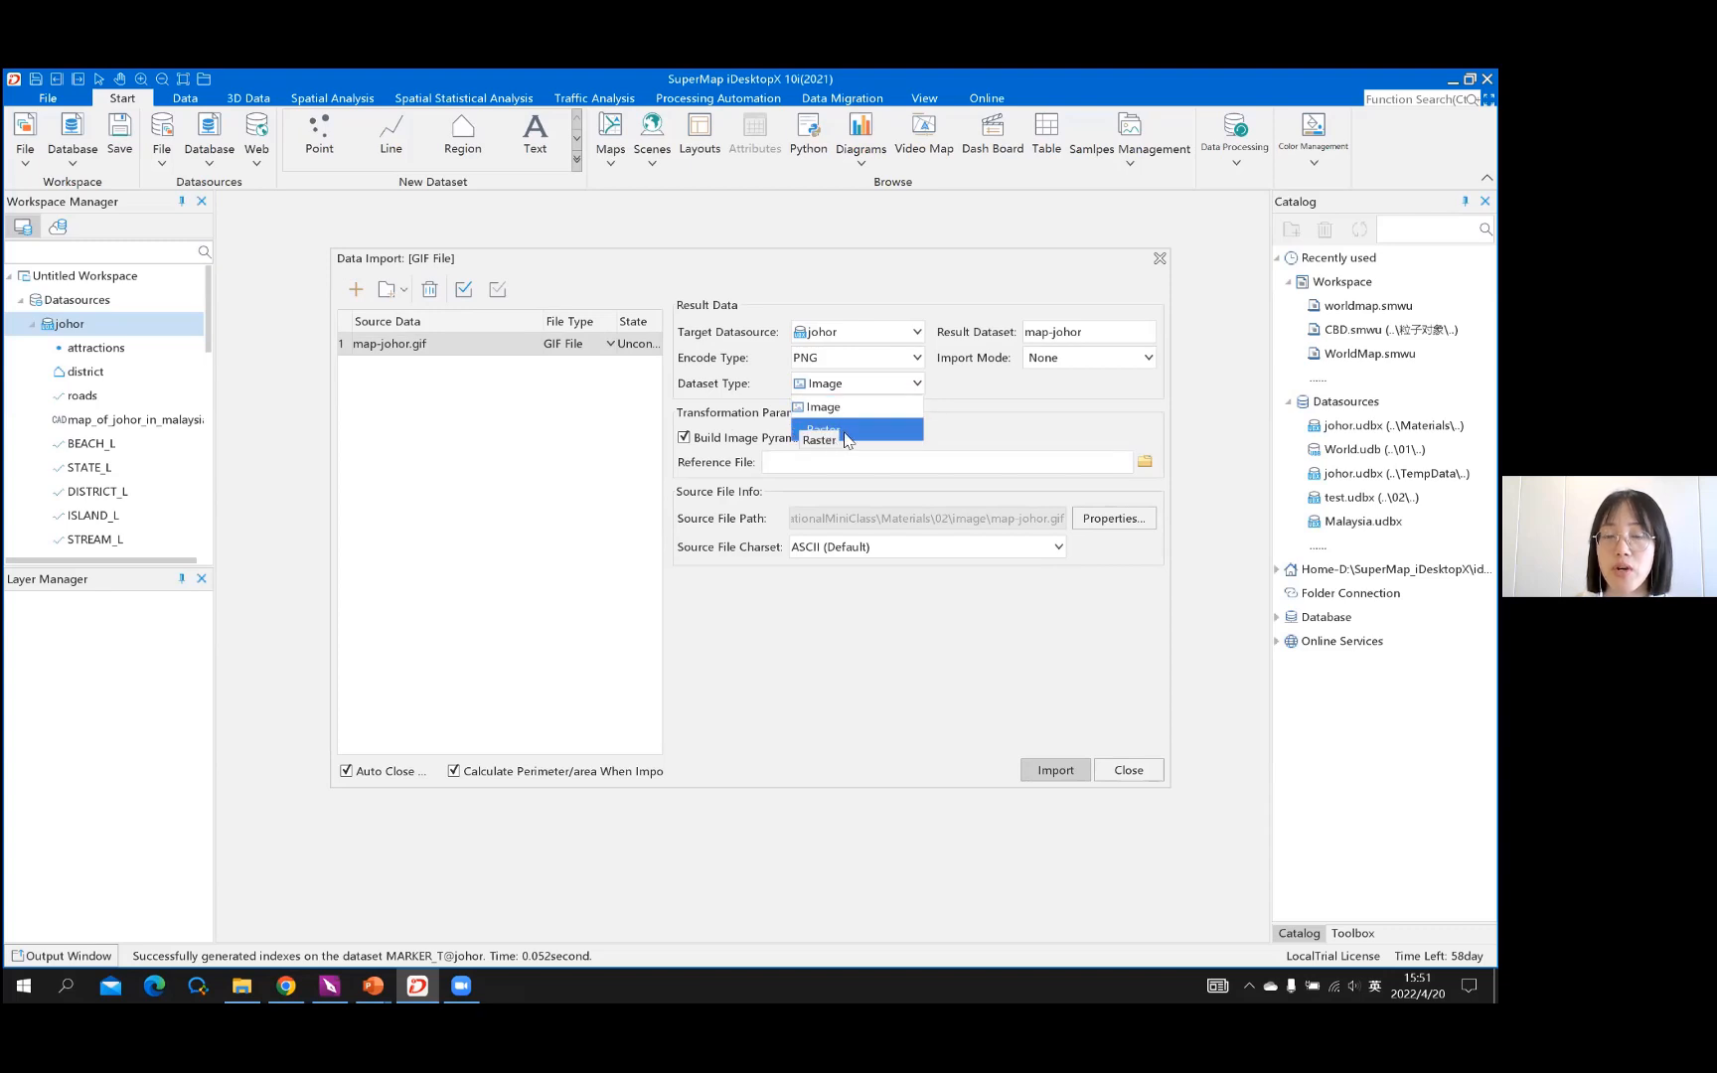
click(823, 408)
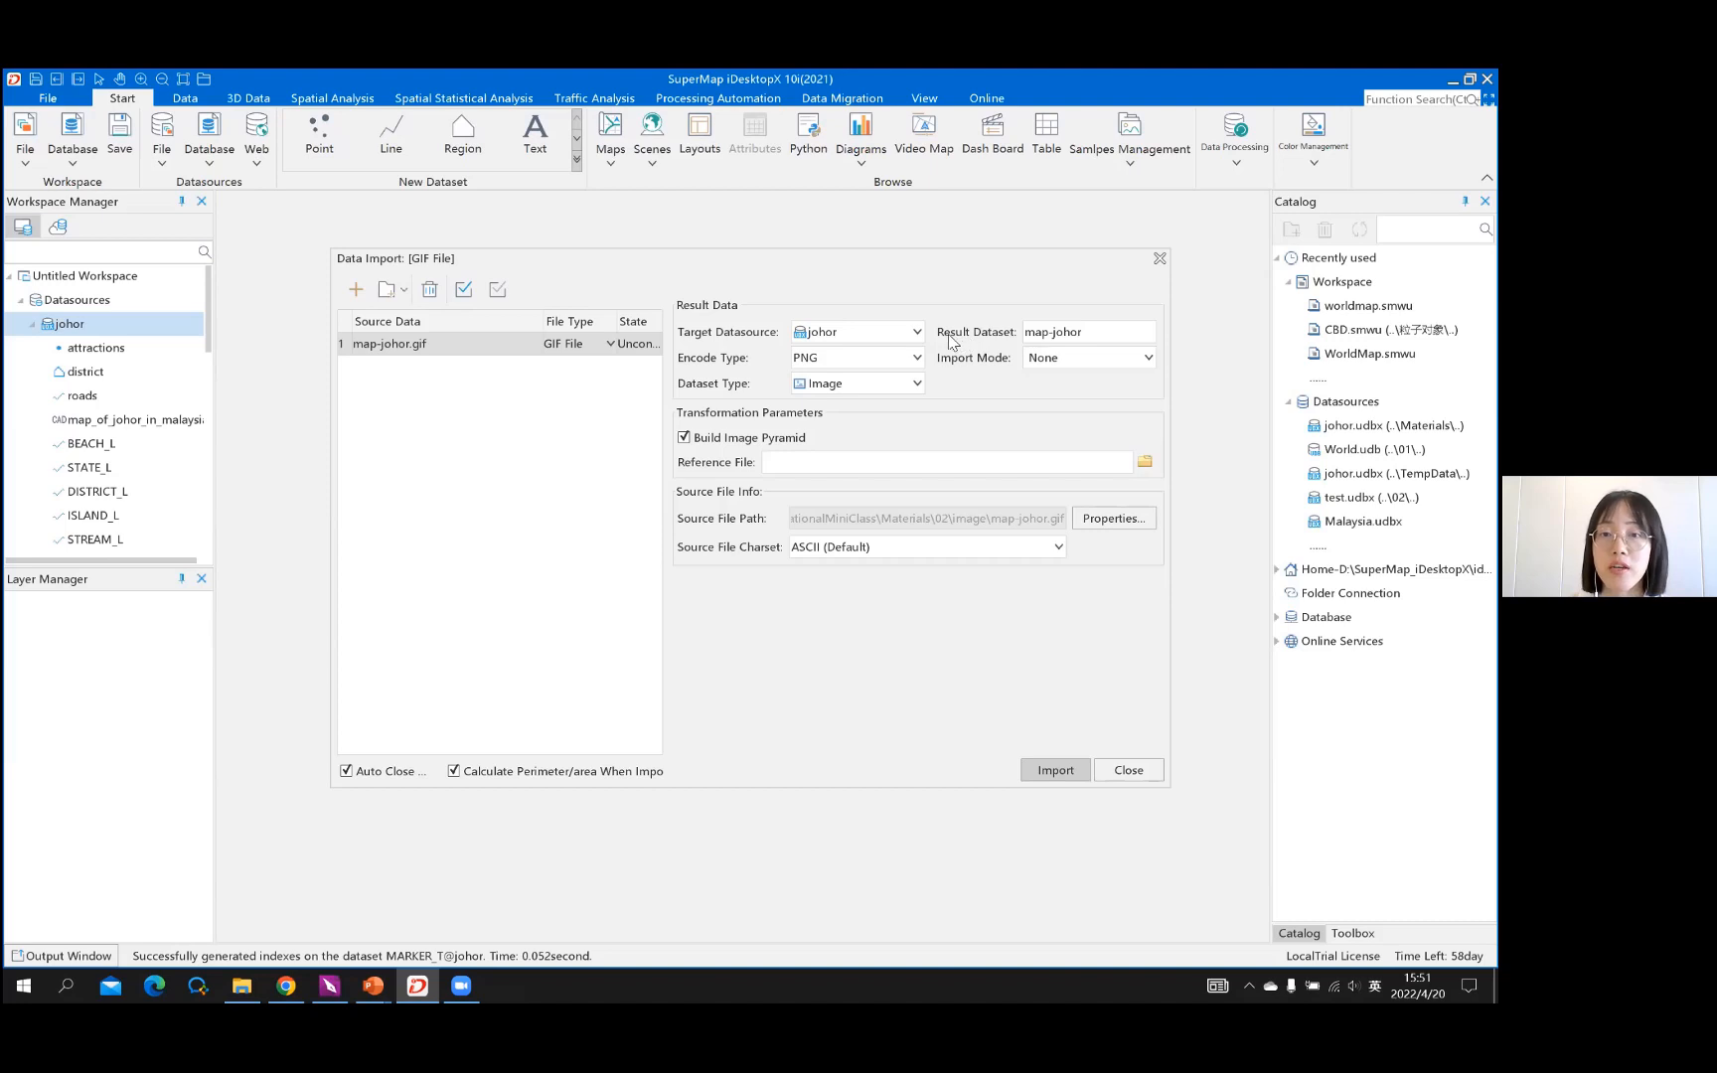
drag(1114, 333, 968, 333)
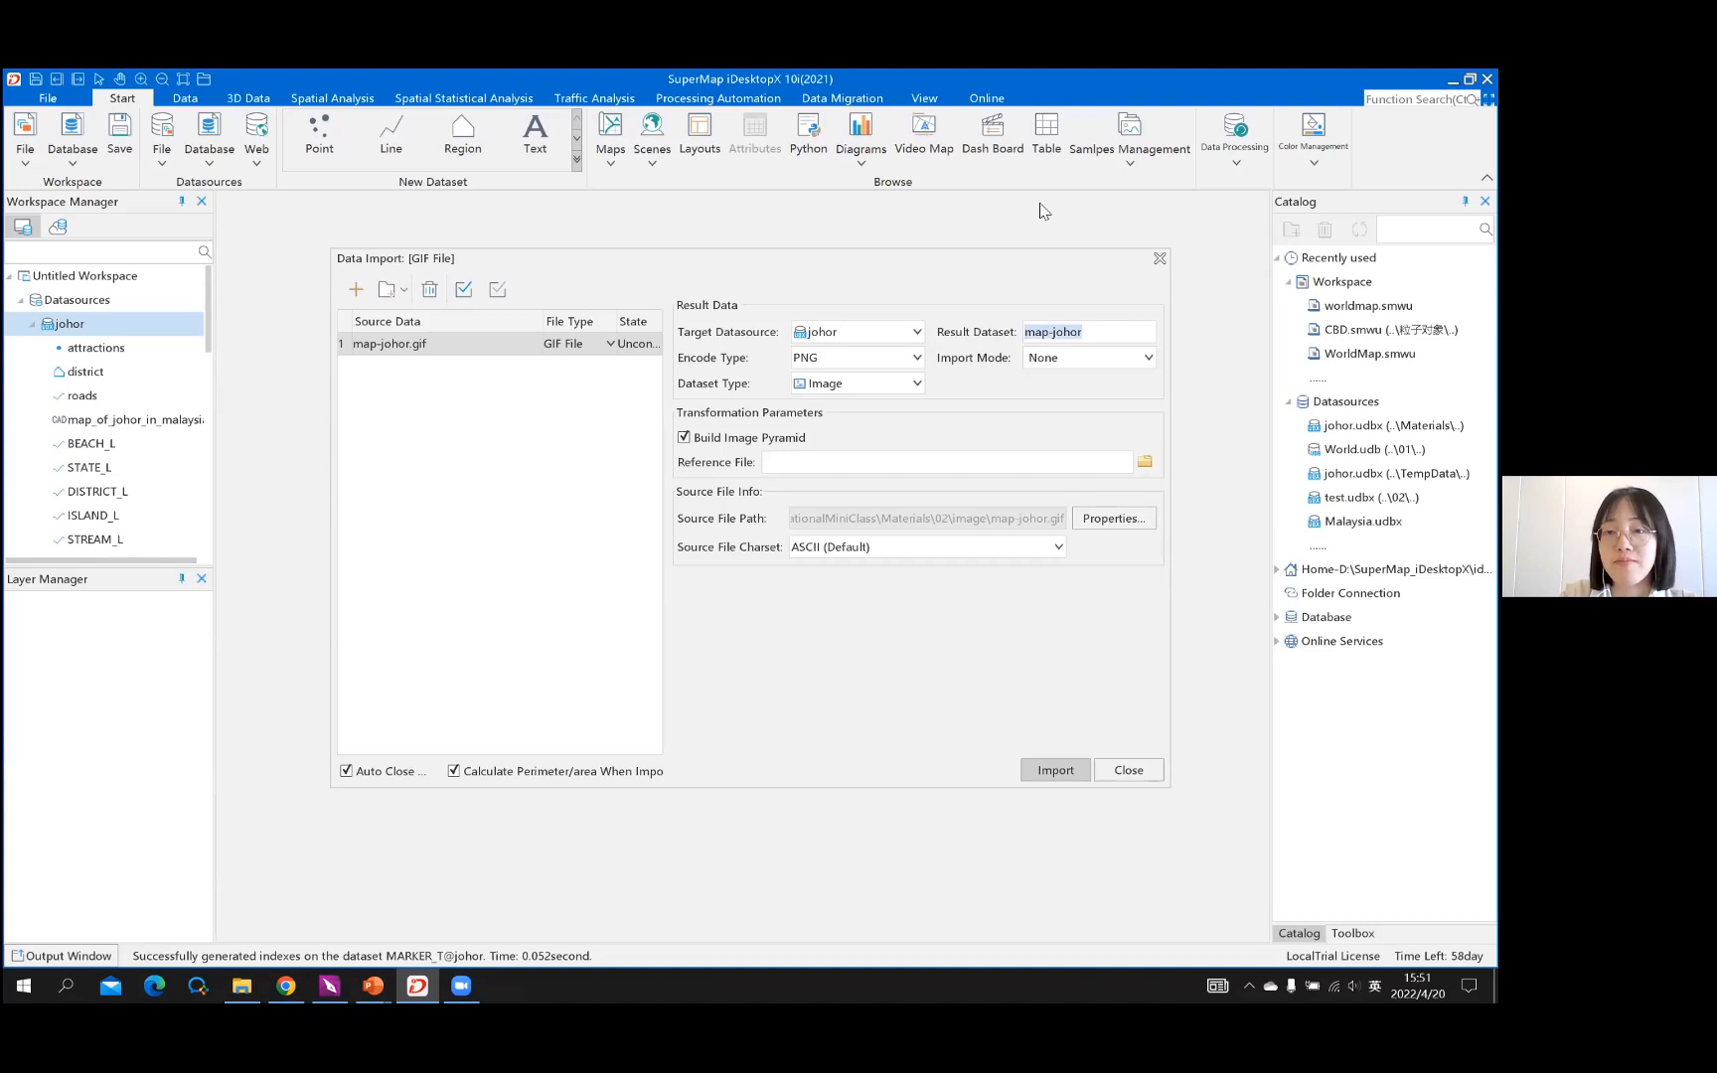
text(StateMap)
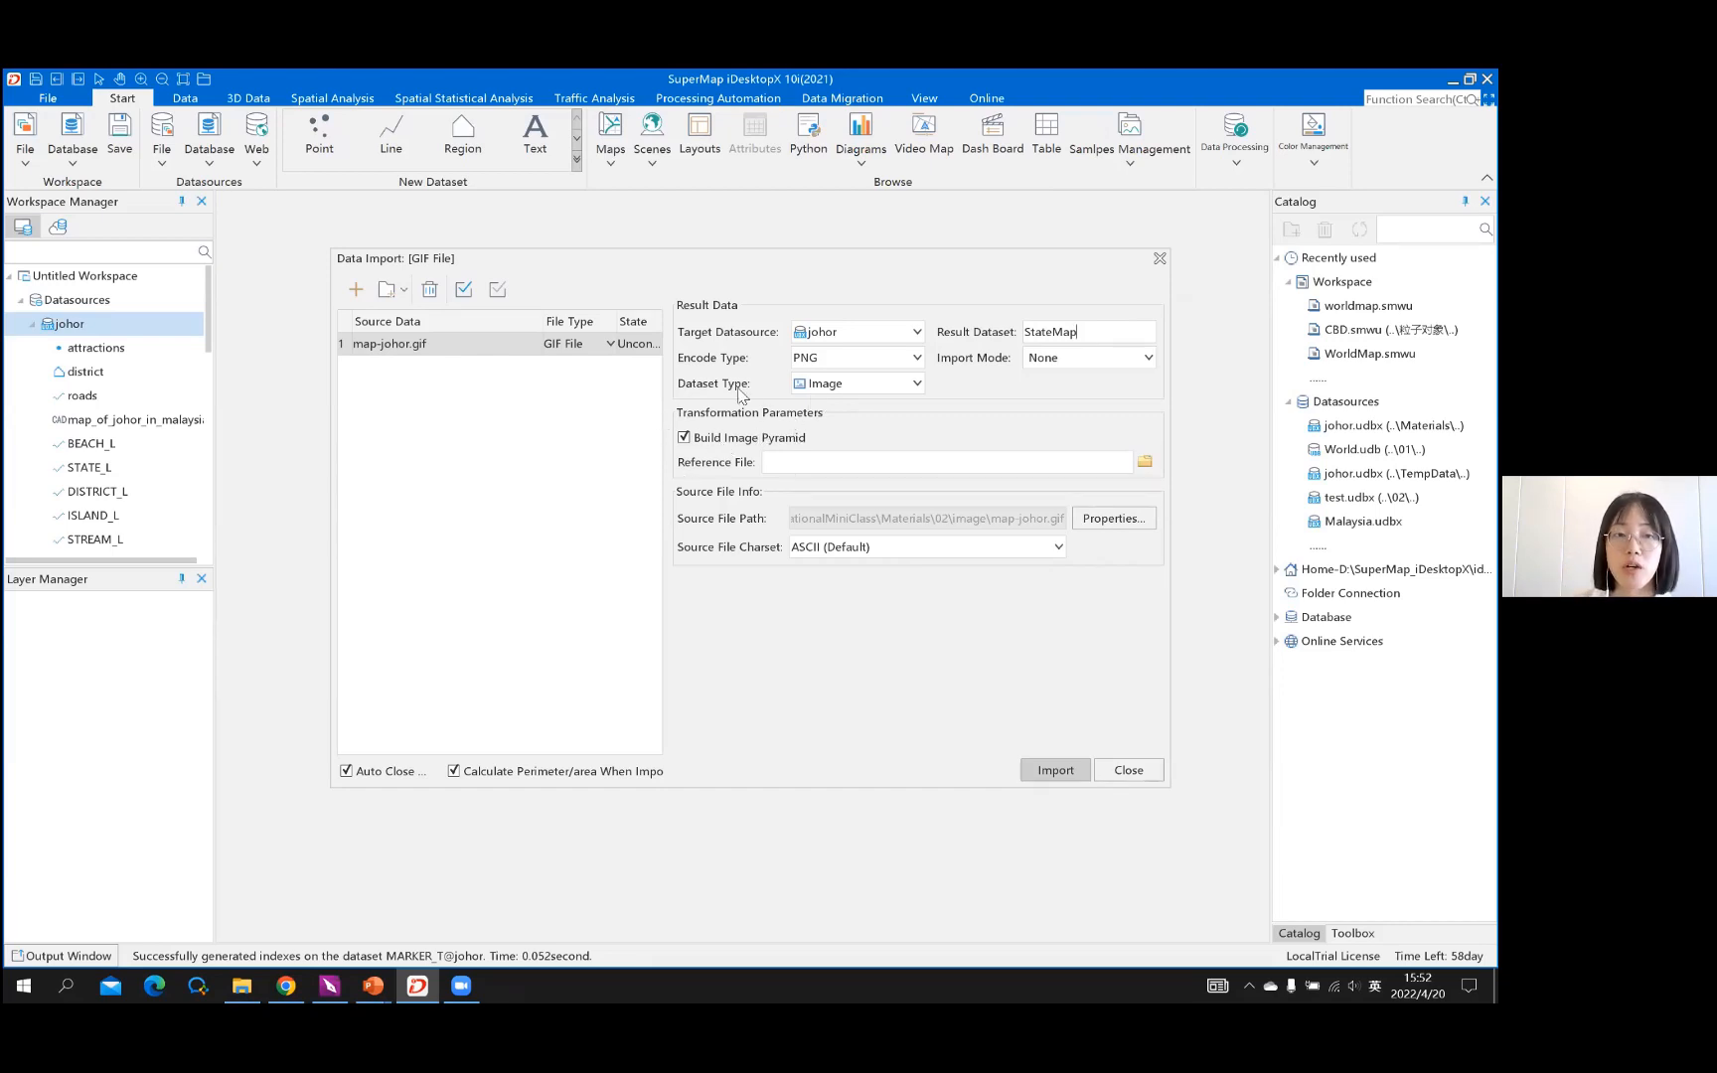
click(1064, 774)
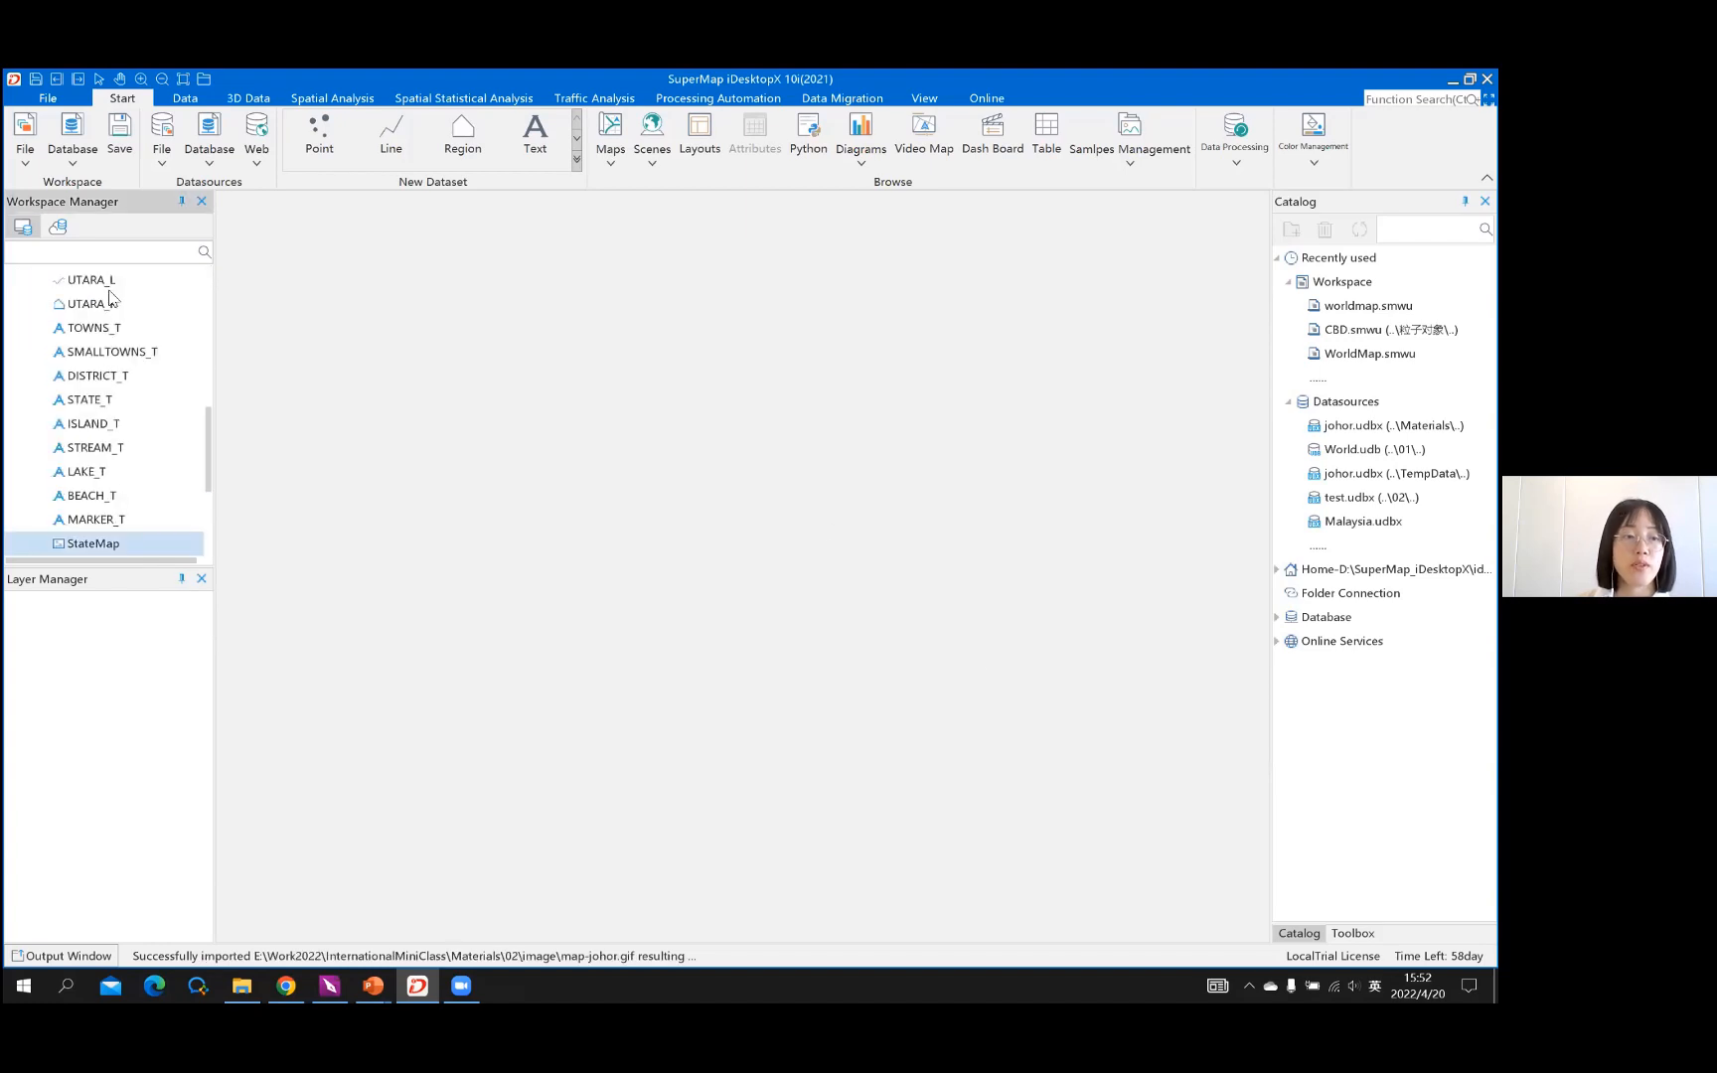
Open the StateMap image dataset in a map window and examine the scanned Johor map in detail and in full
scroll(127, 475, down, 3)
scroll(80, 301, up, 1)
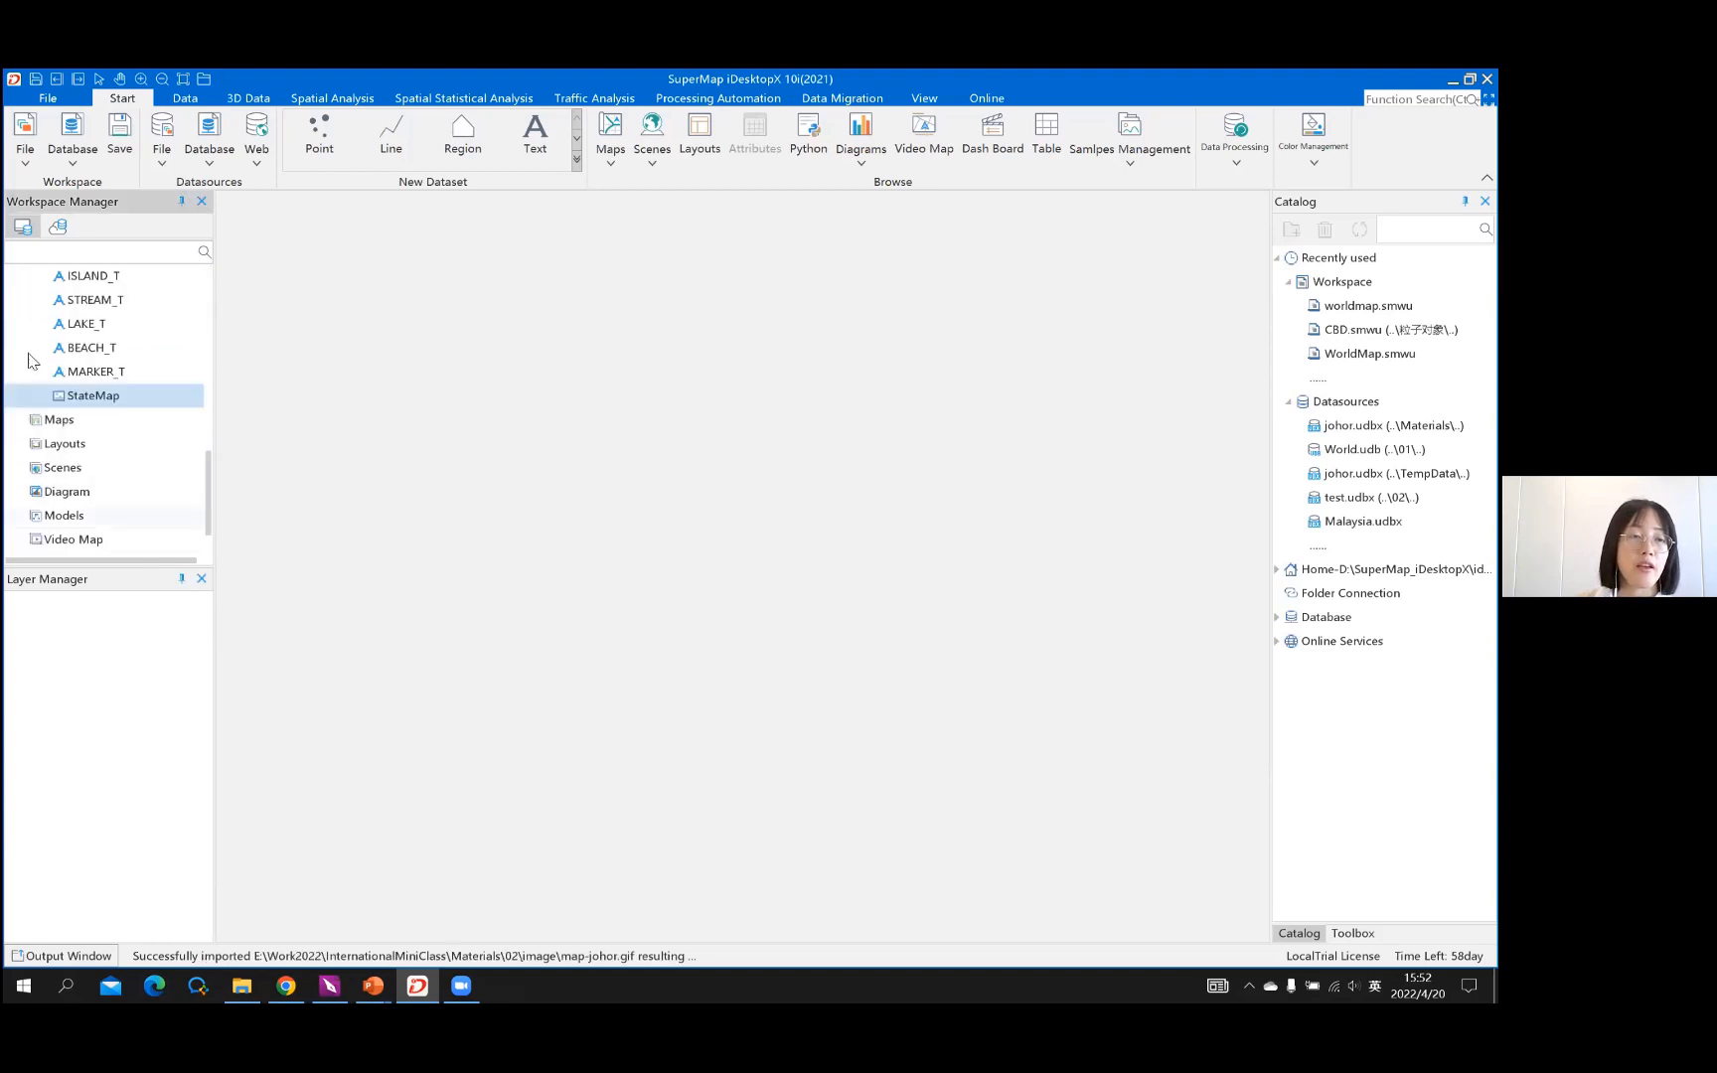
double_click(95, 396)
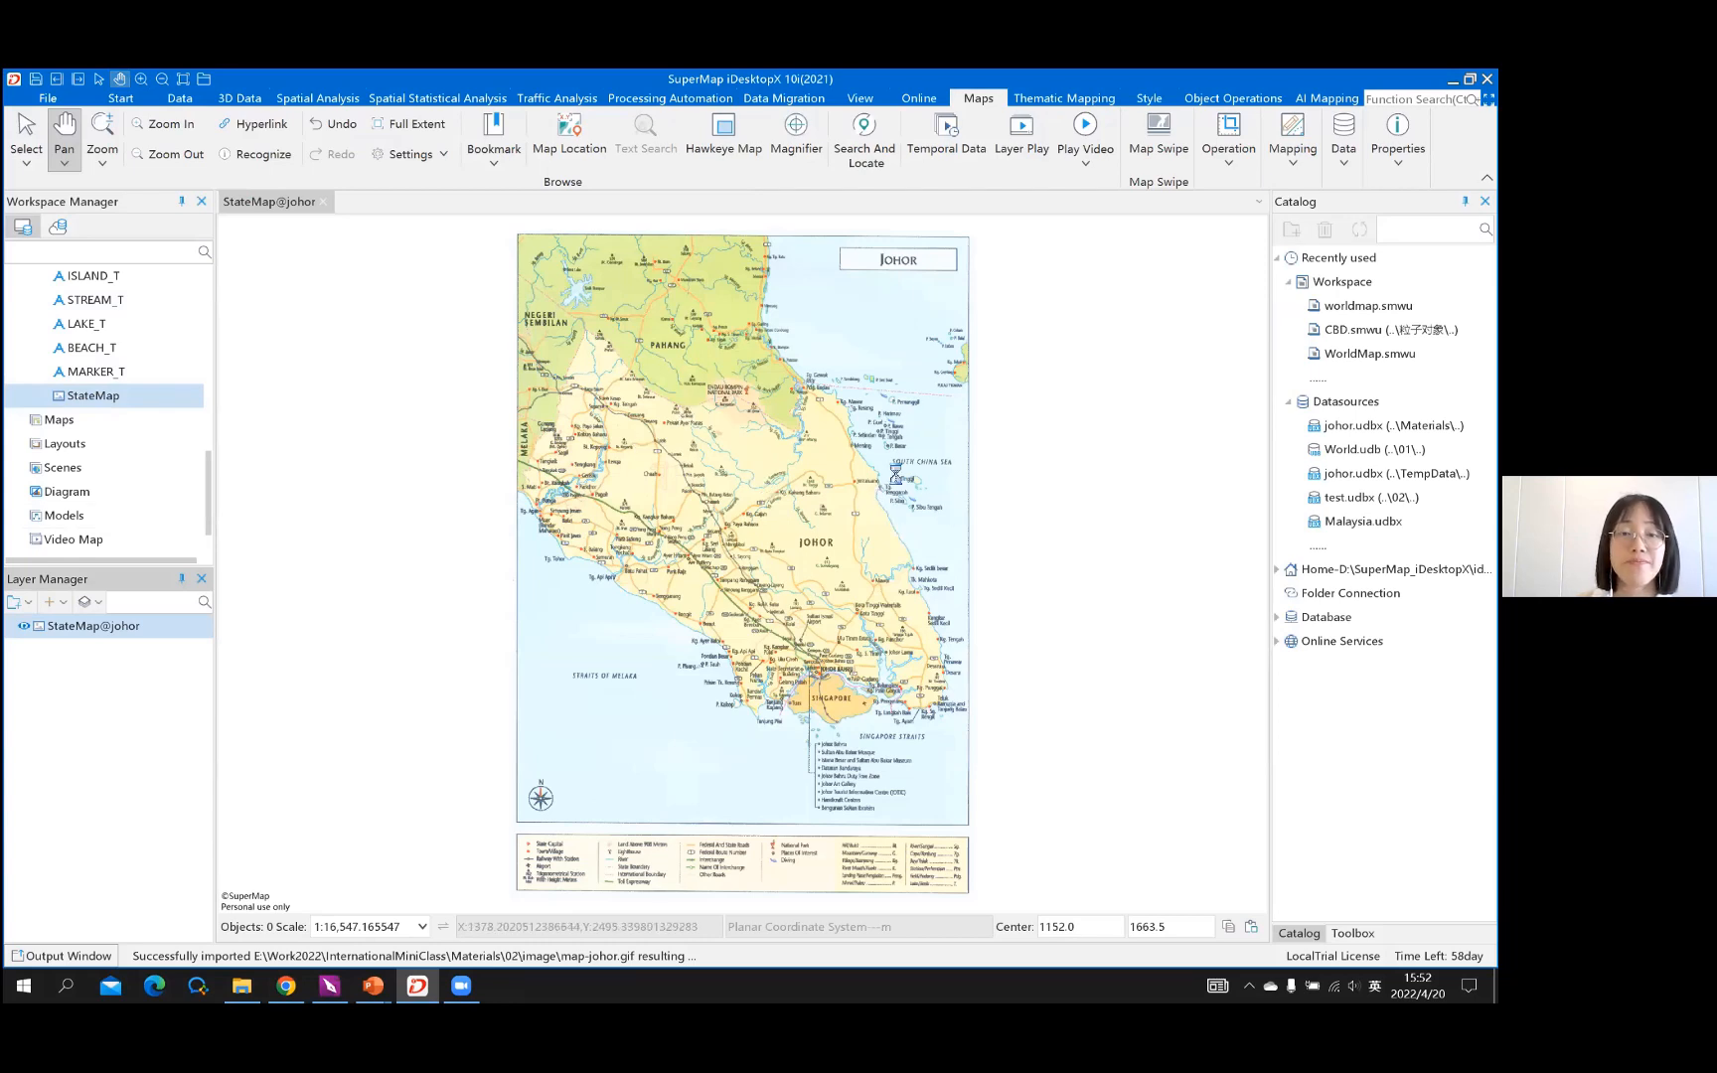
scroll(925, 397, up, 3)
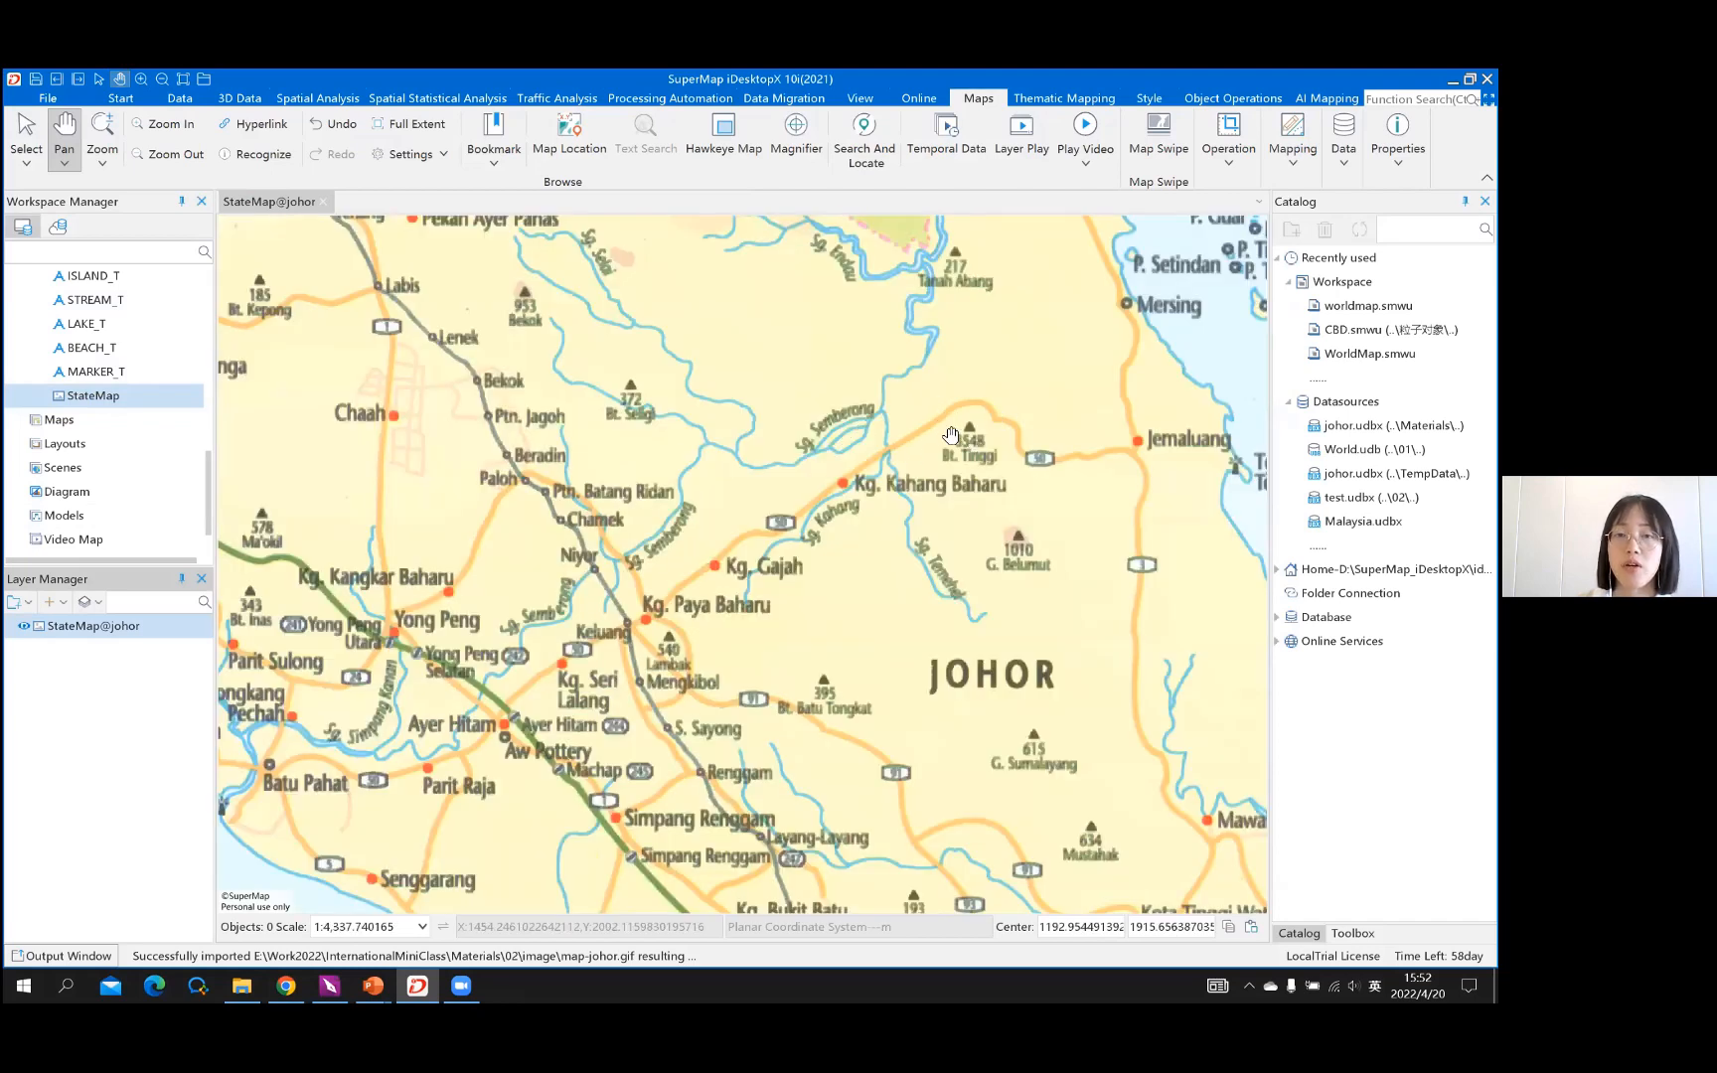
scroll(948, 434, down, 1)
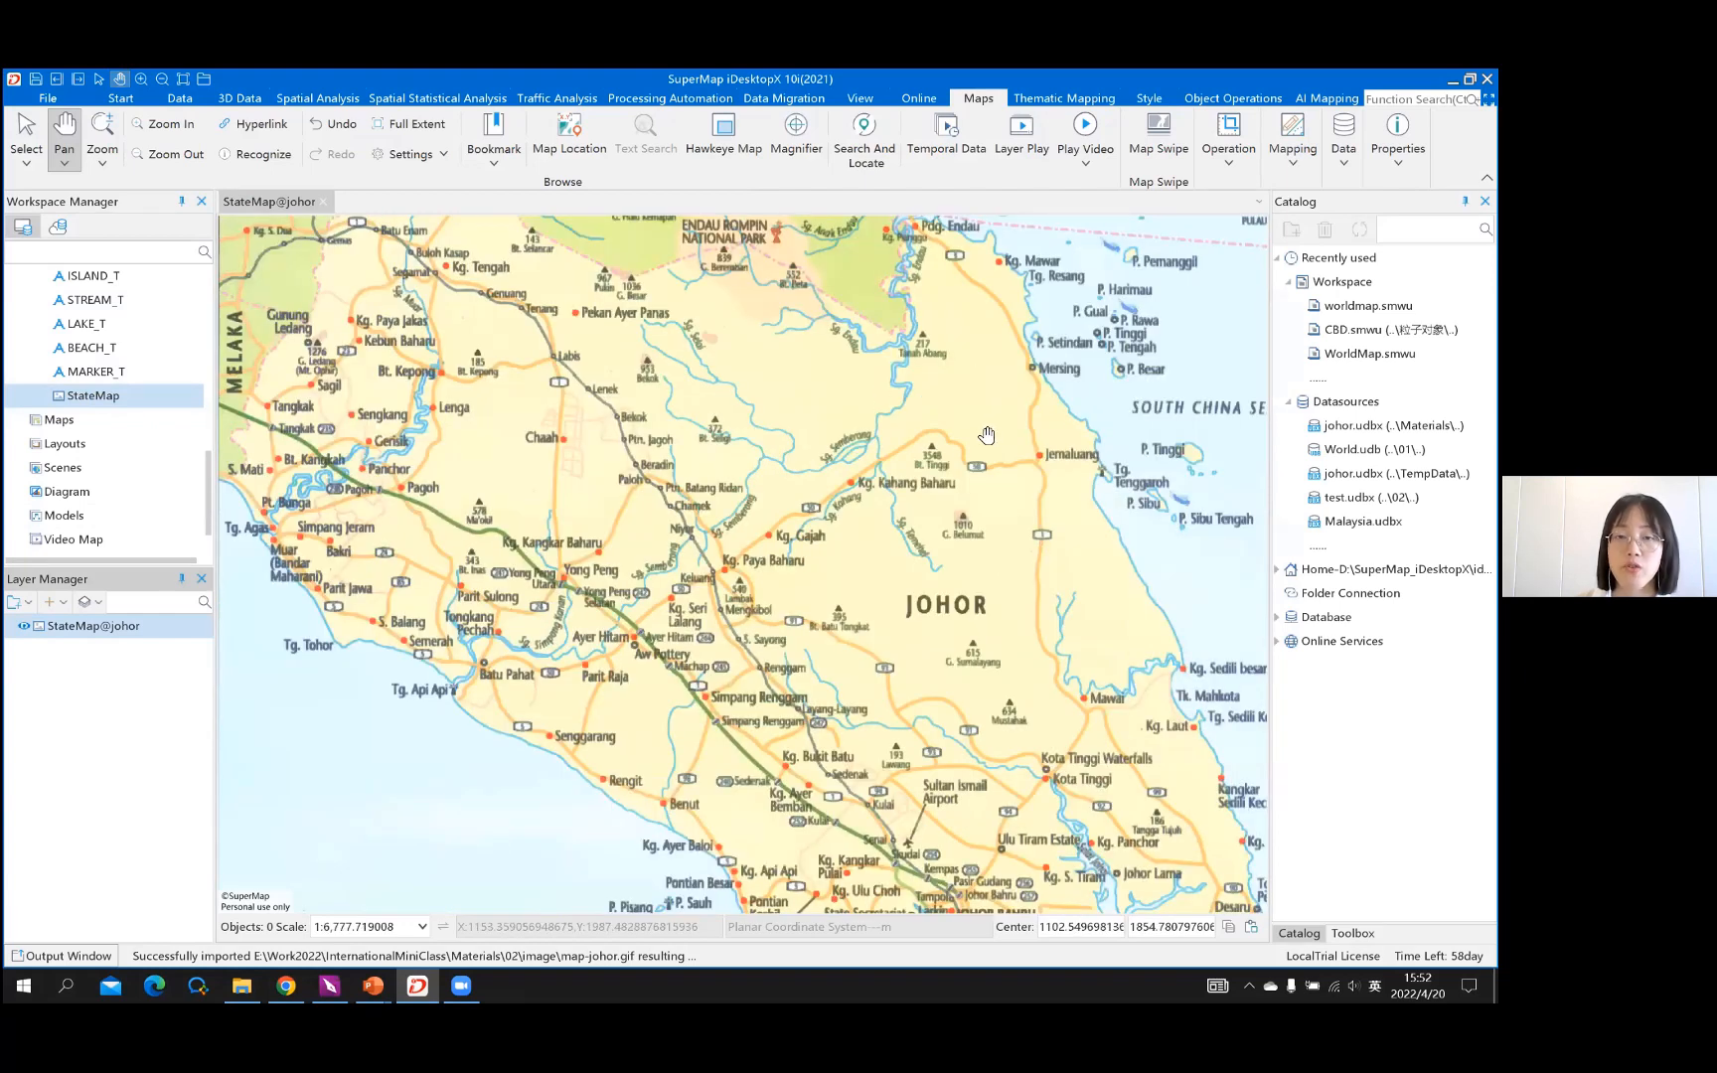
scroll(986, 435, down, 2)
scroll(938, 417, up, 1)
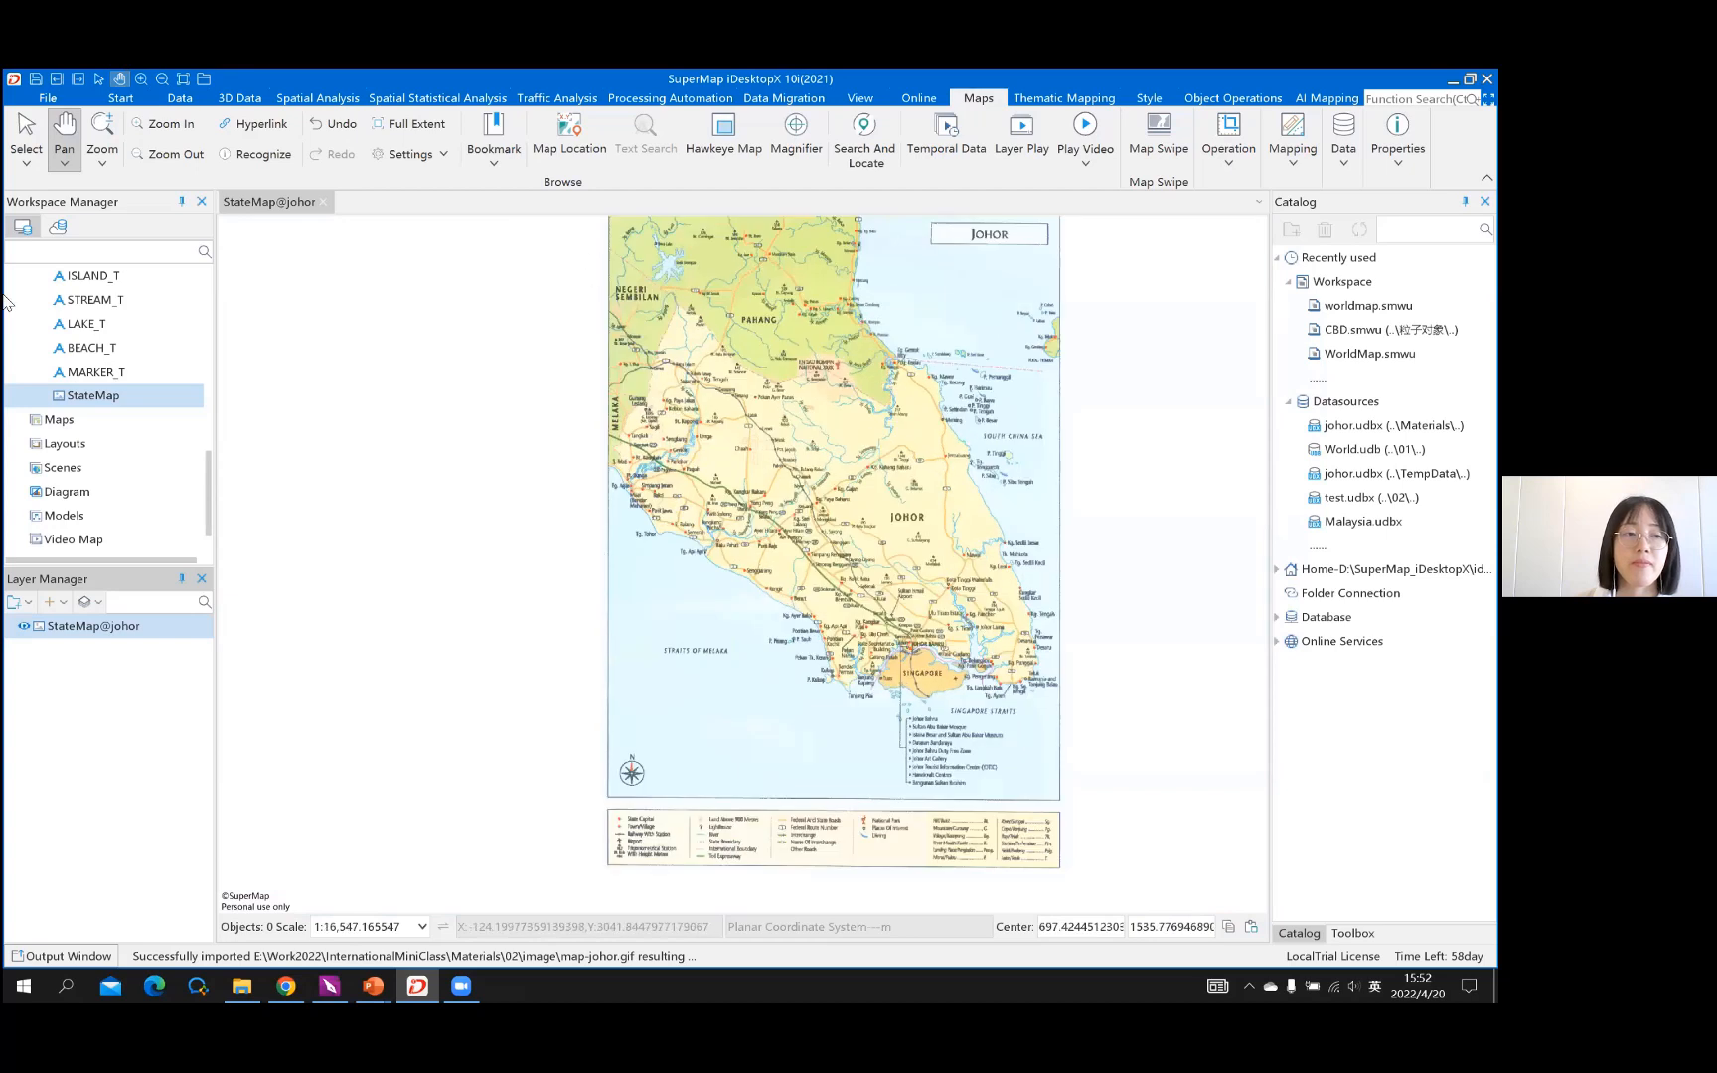
shift+click(142, 391)
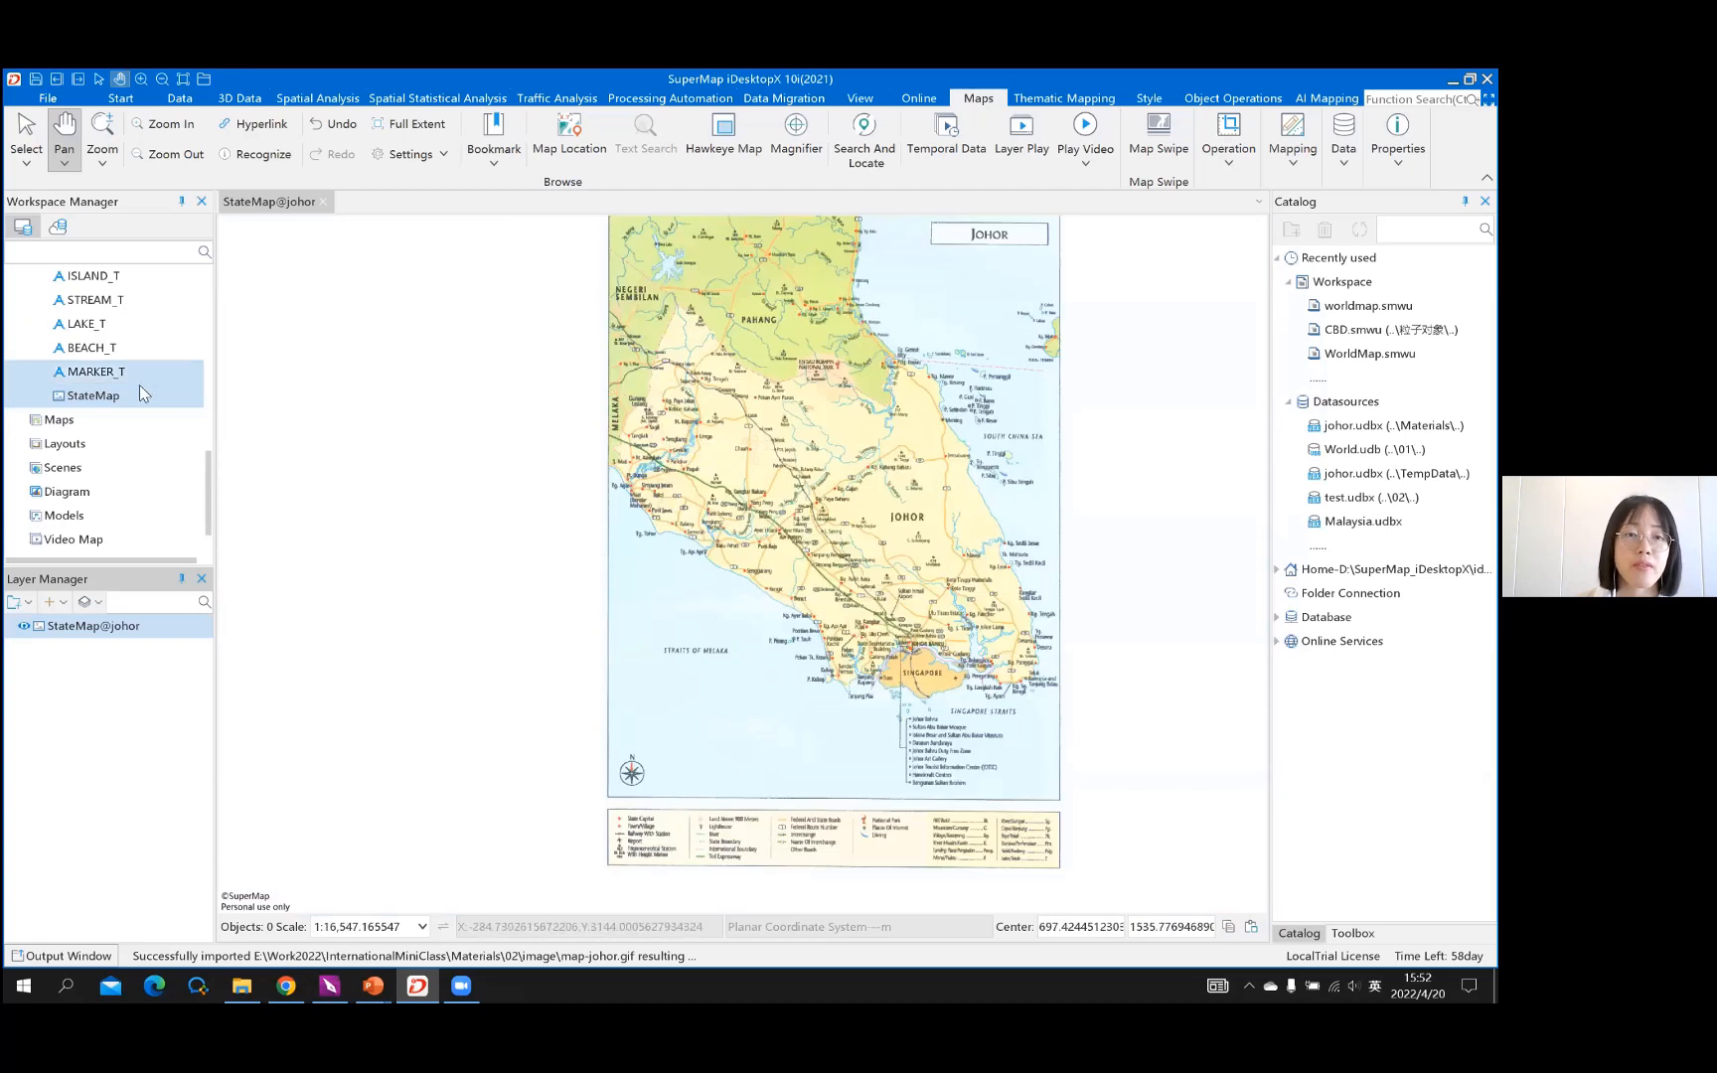
Start another dataset import into the johor datasource and add 01.img and 02.img from the Materials\02\raster folder
scroll(137, 397, up, 6)
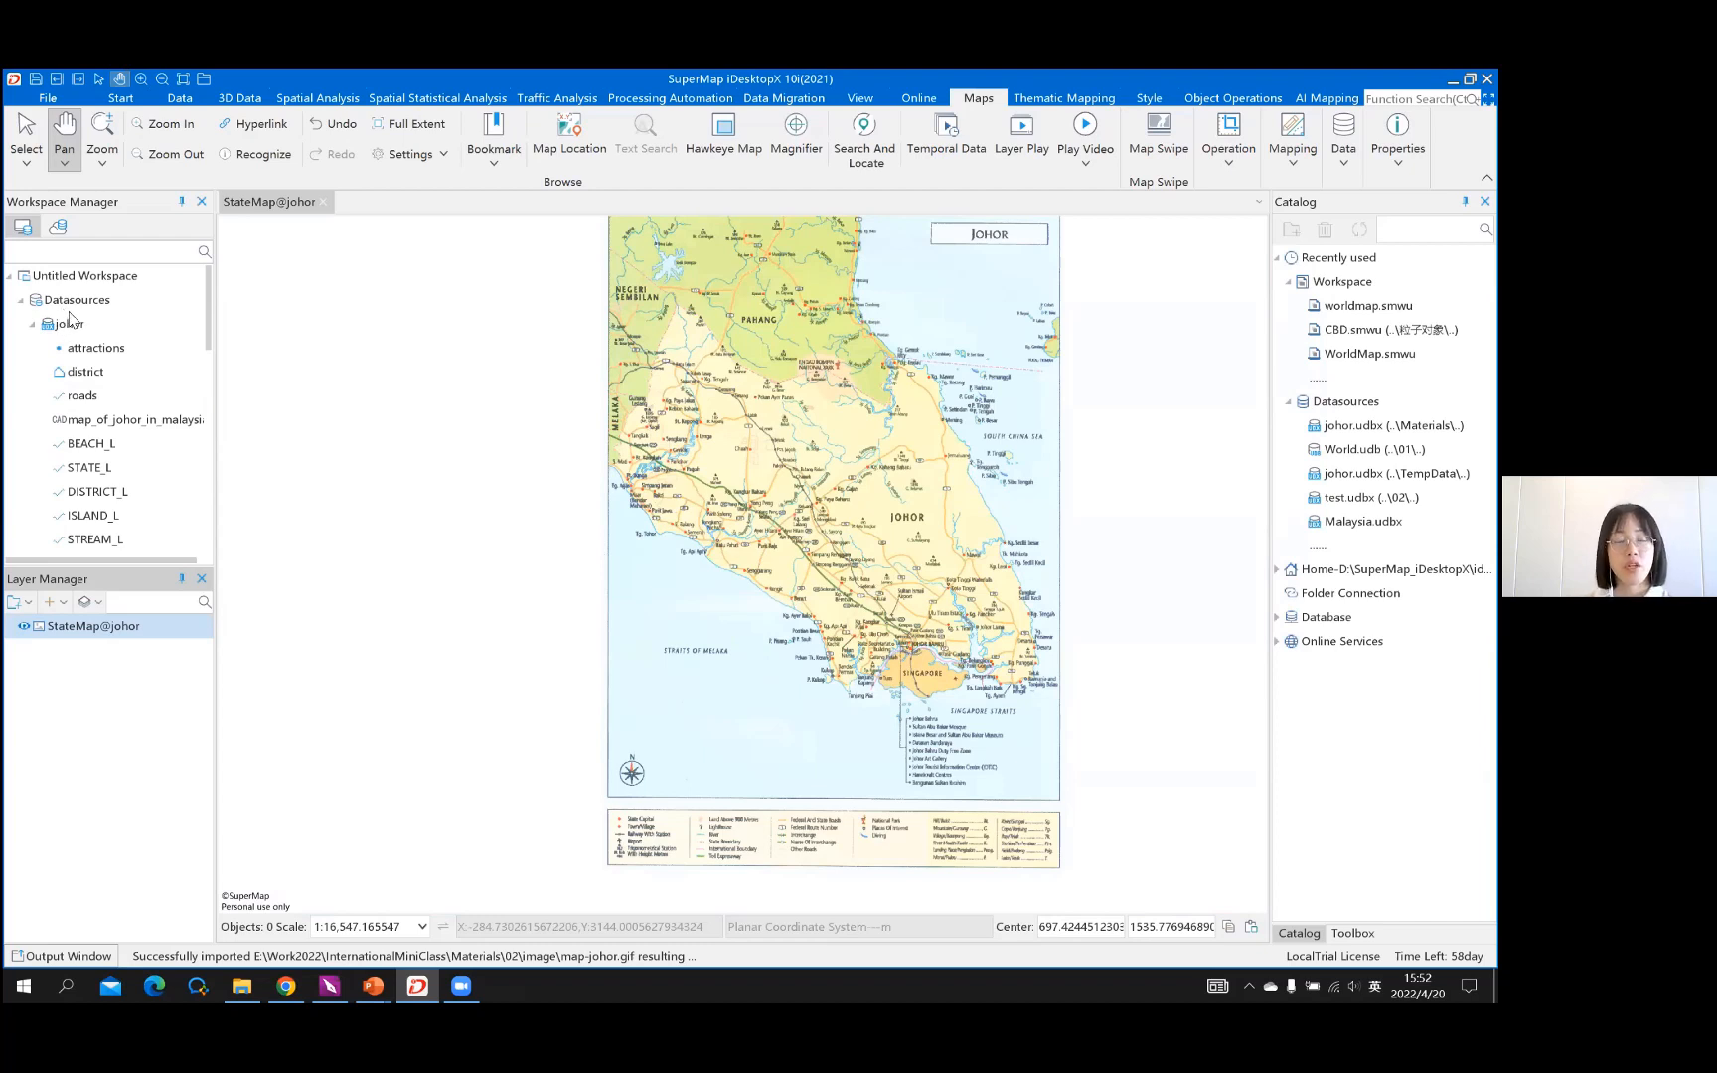
click(71, 319)
click(128, 323)
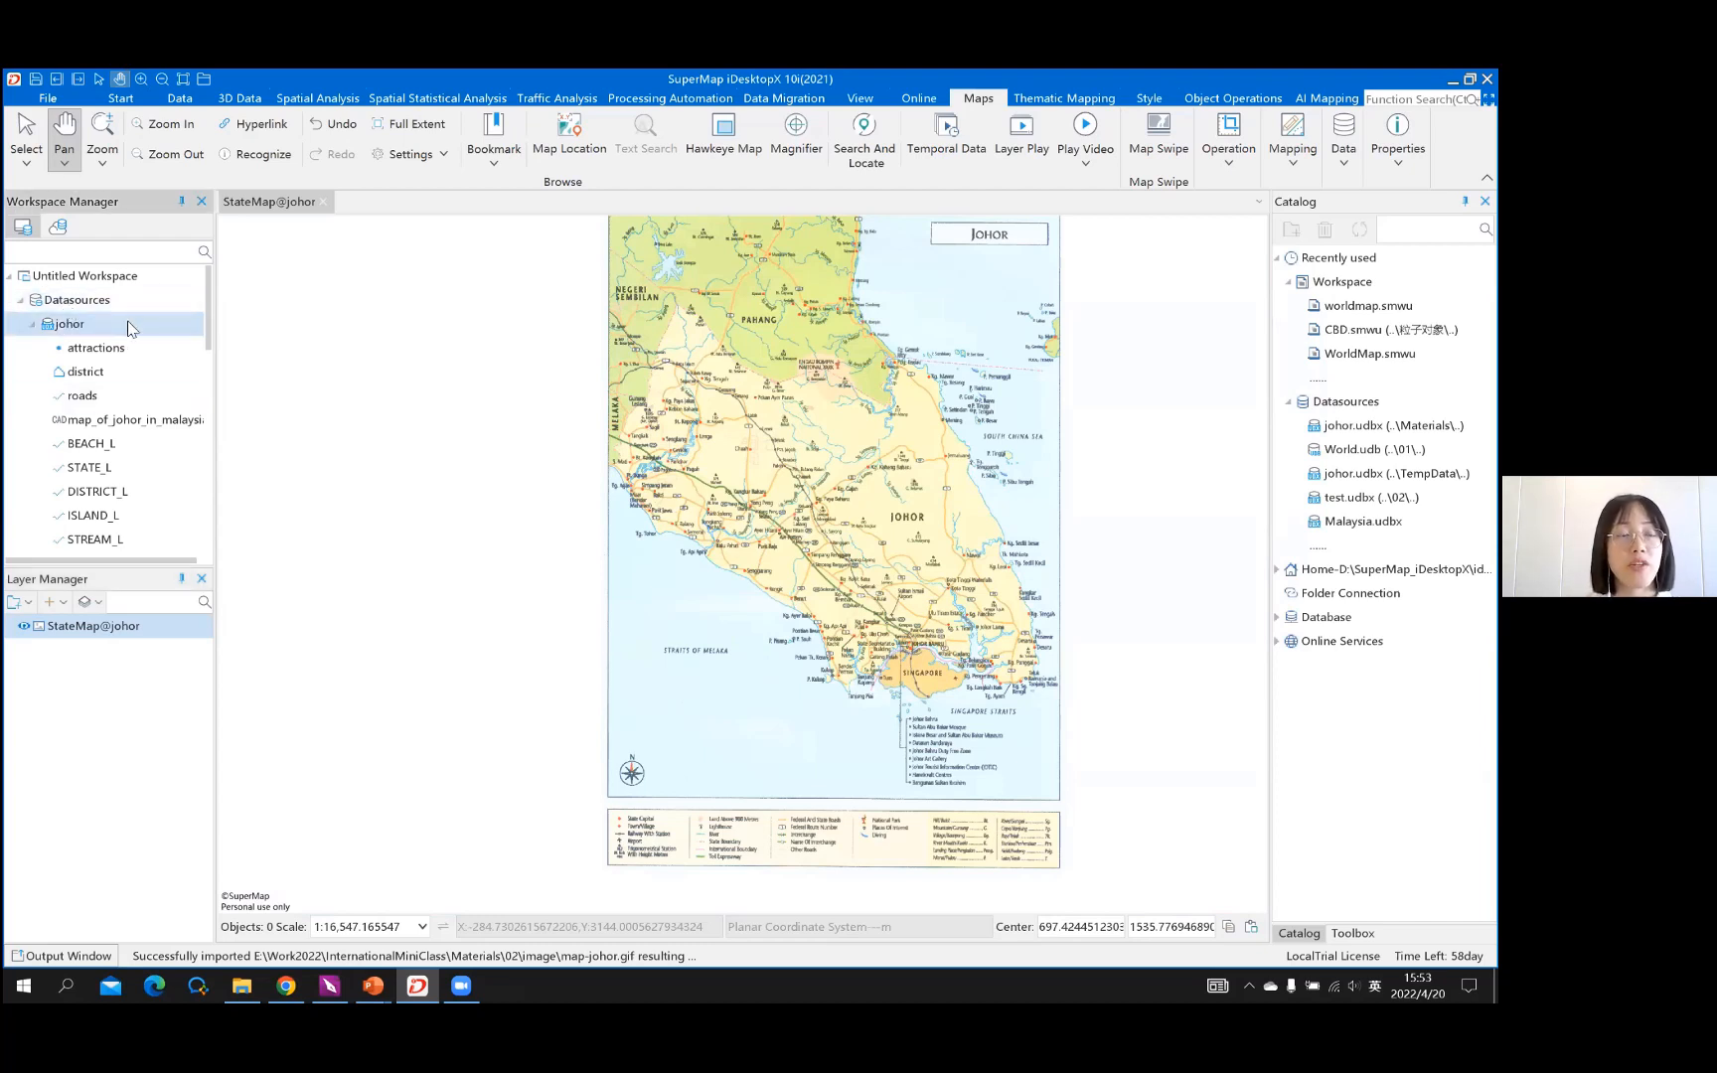
right_click(127, 327)
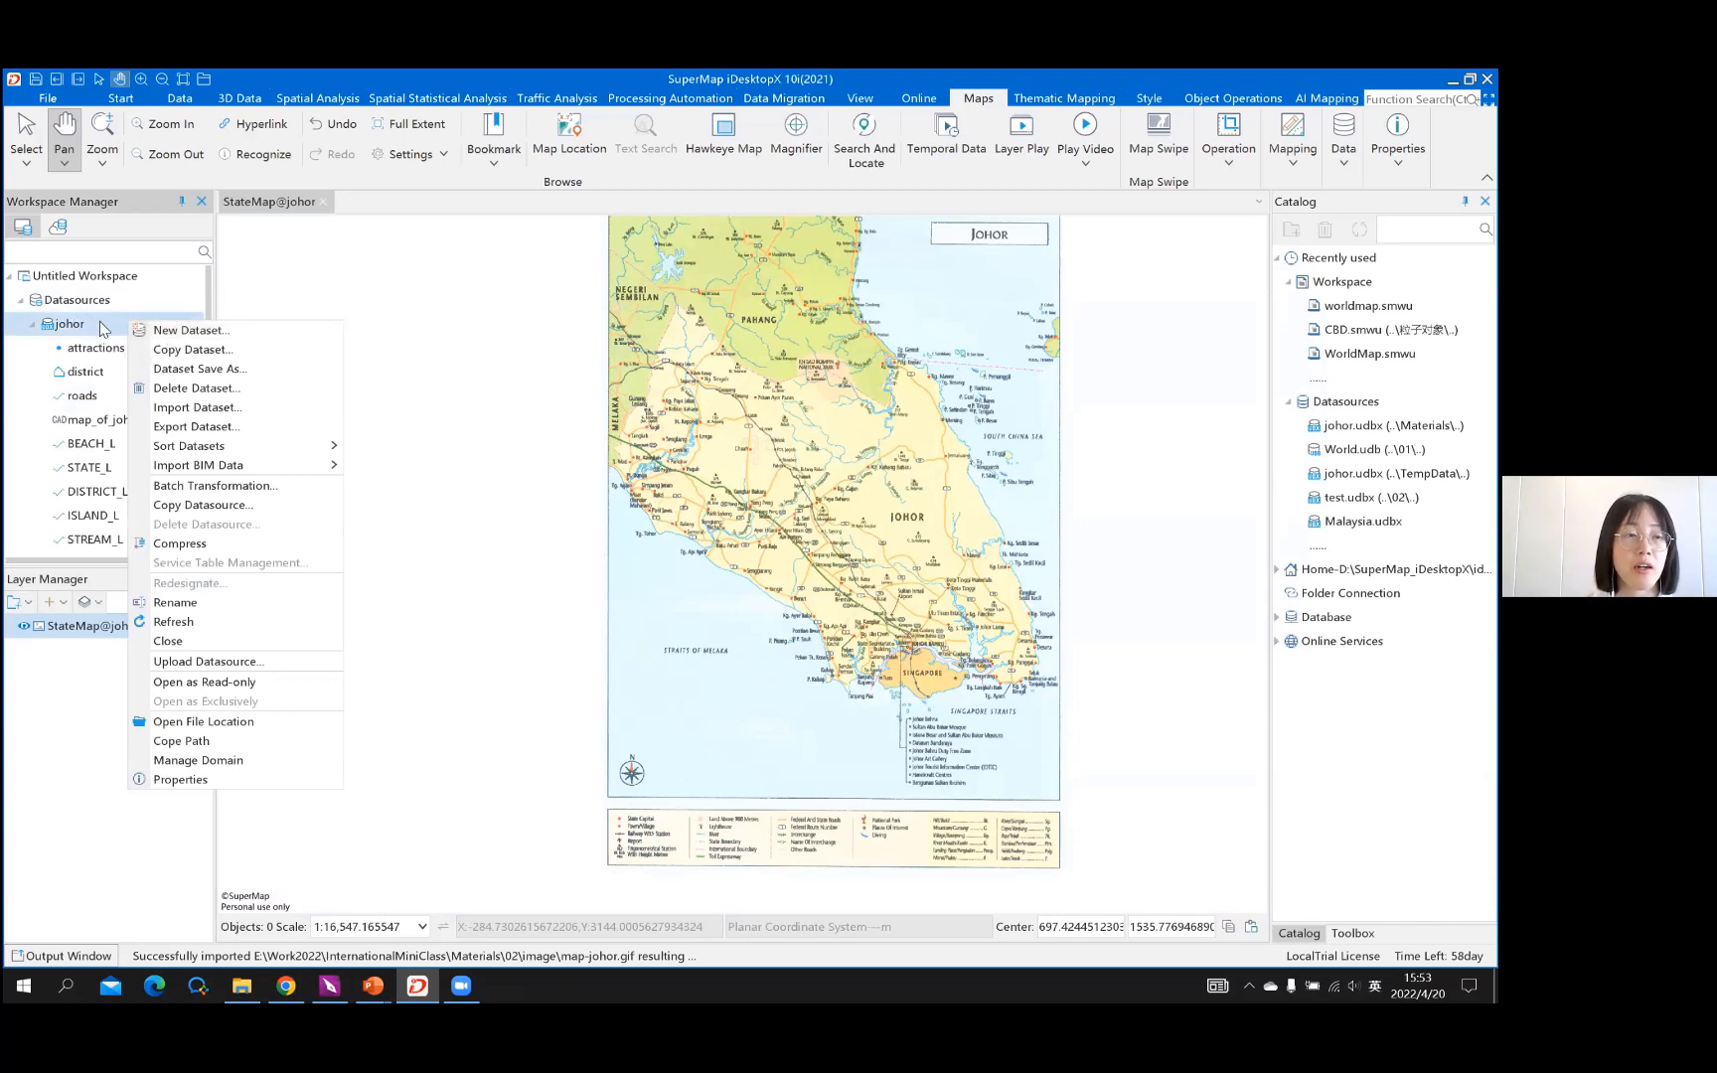
click(194, 414)
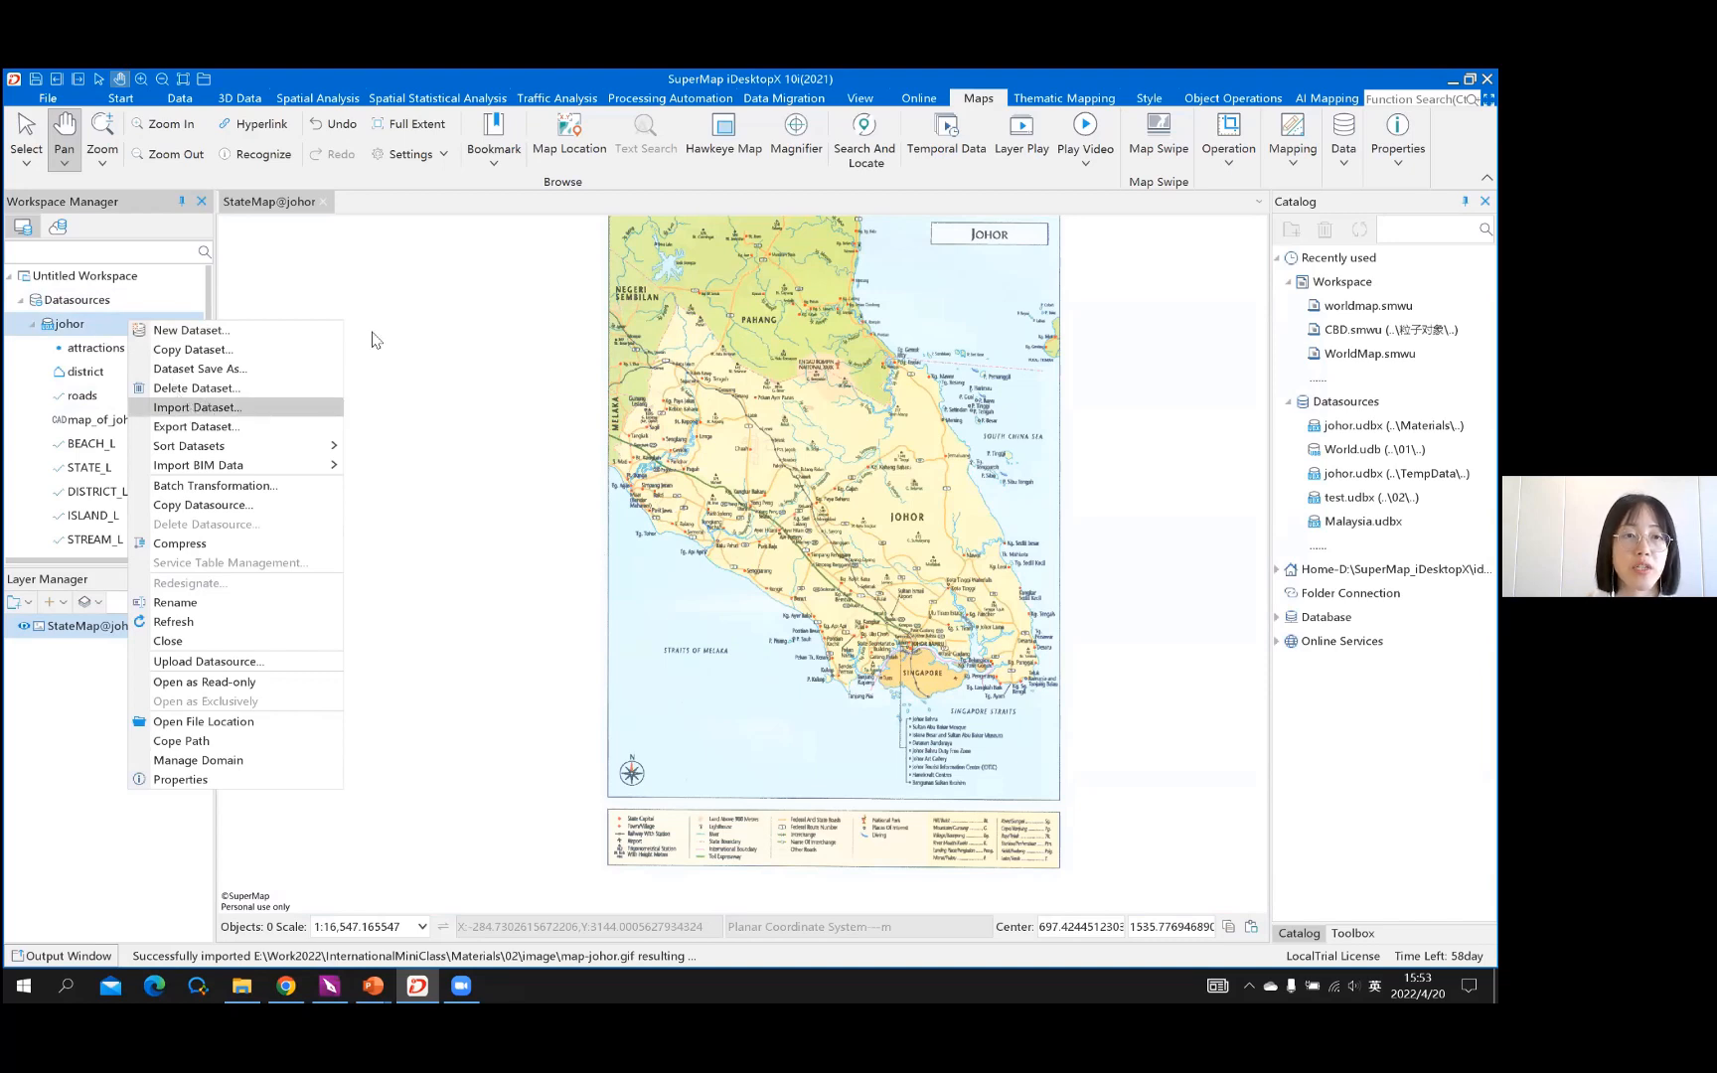
click(355, 294)
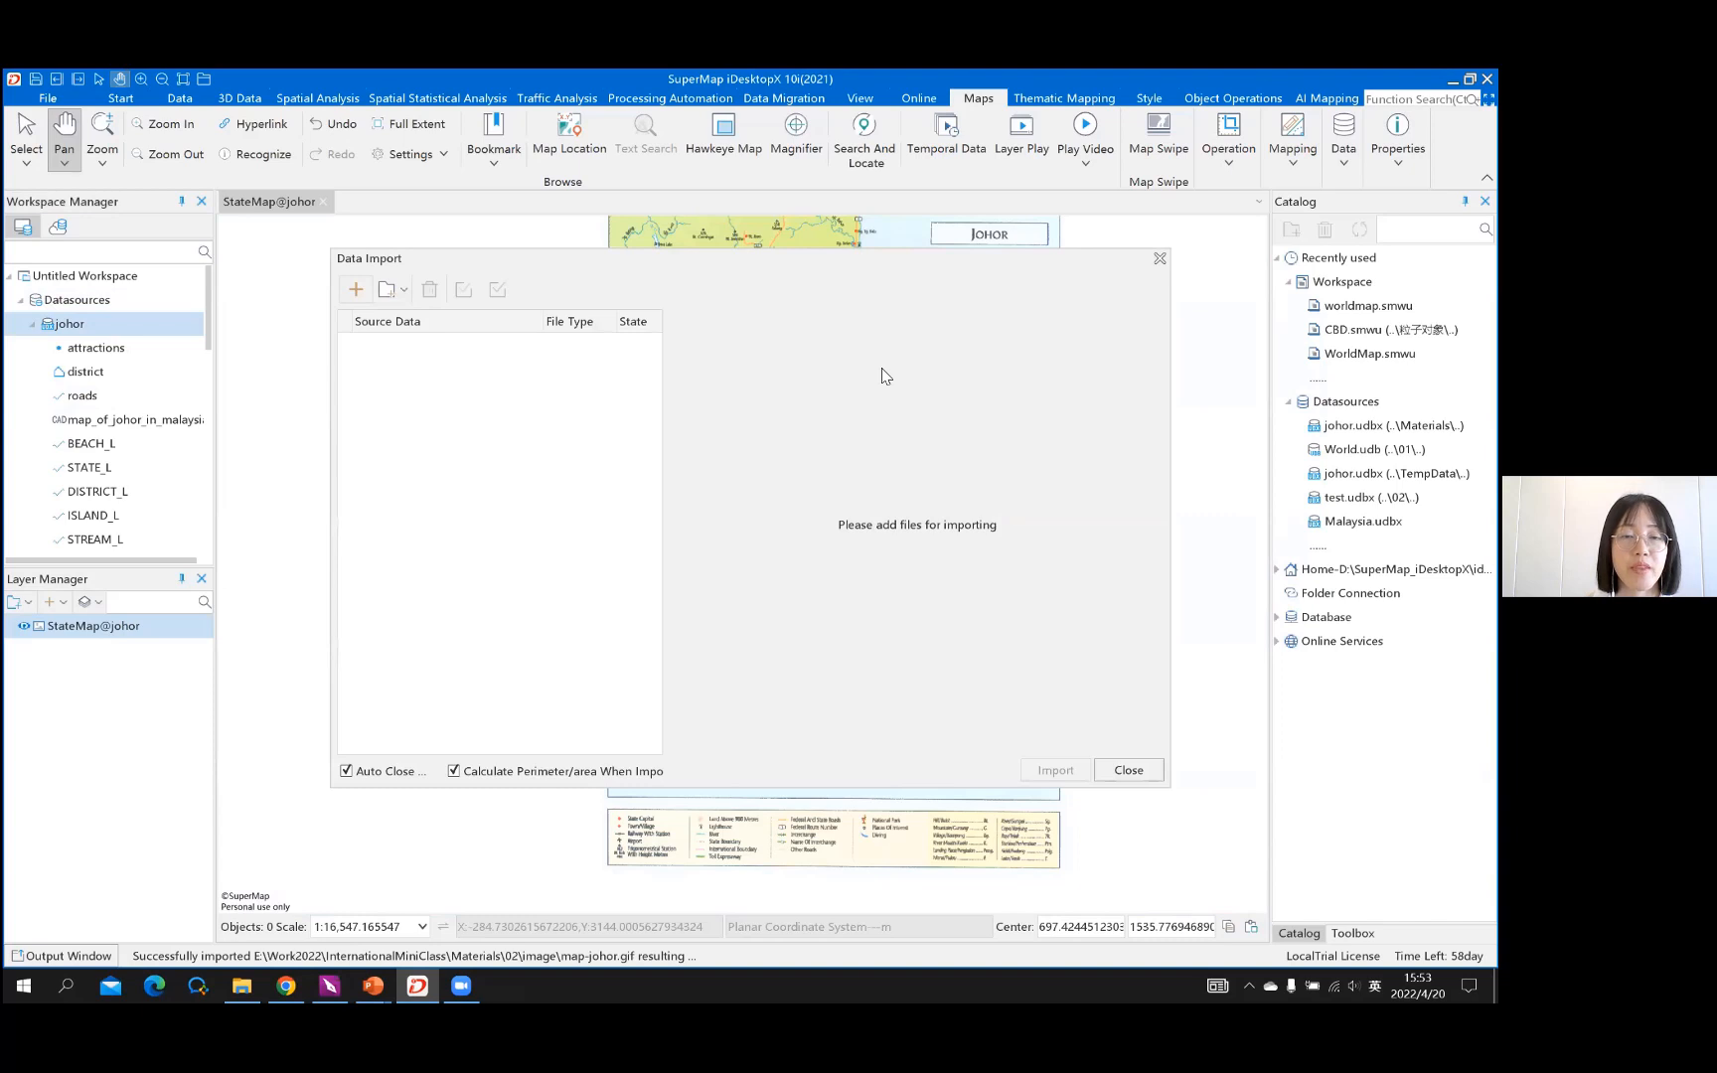
click(796, 338)
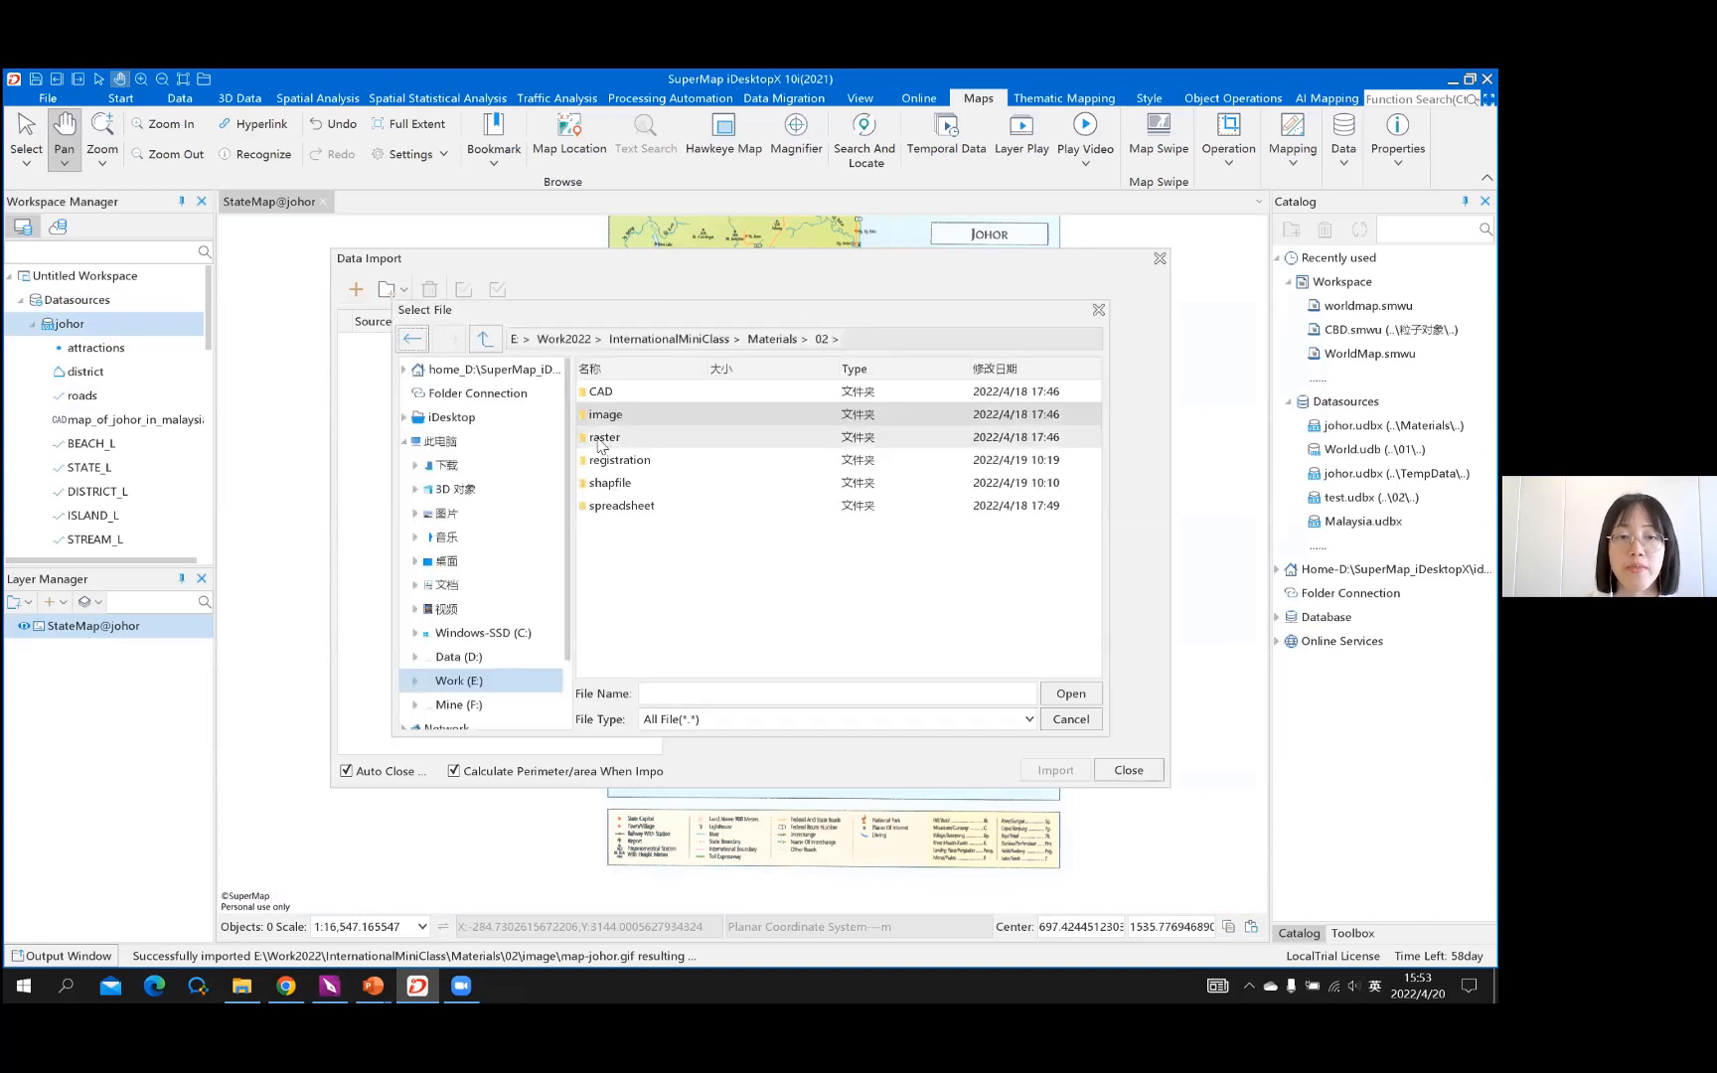
click(603, 440)
double_click(604, 434)
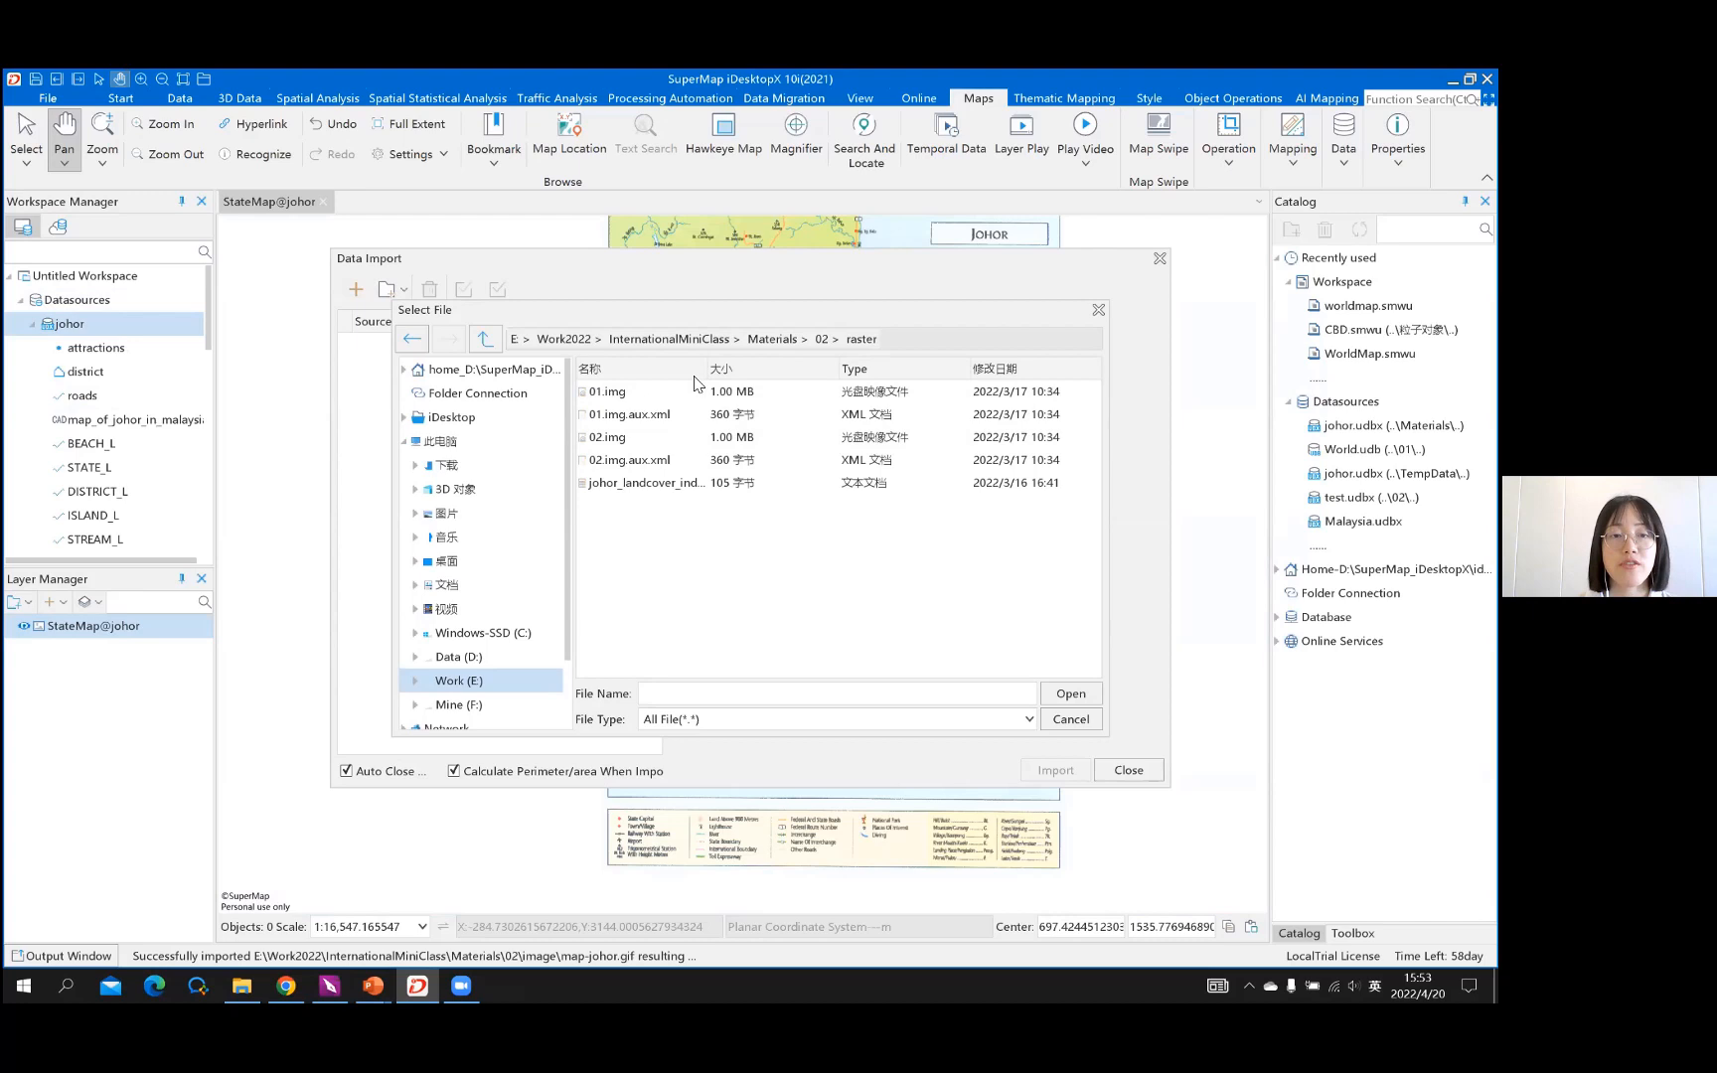
click(636, 395)
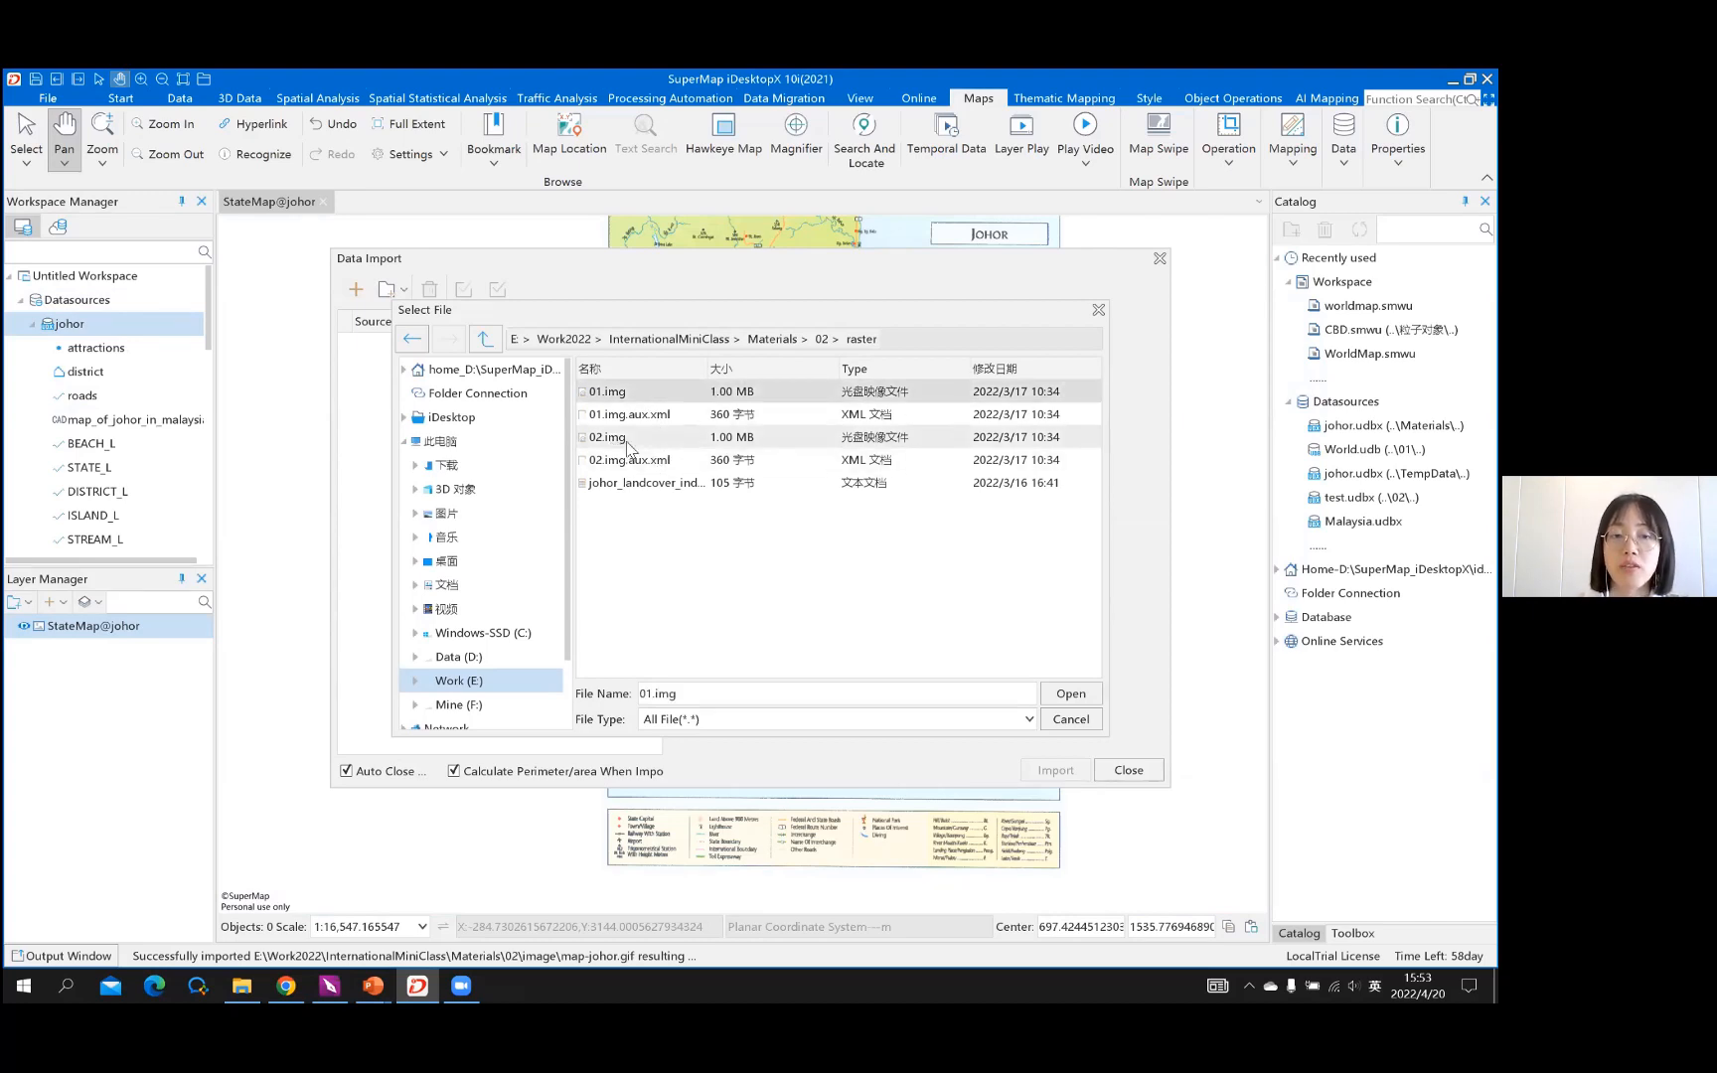
ctrl+click(629, 437)
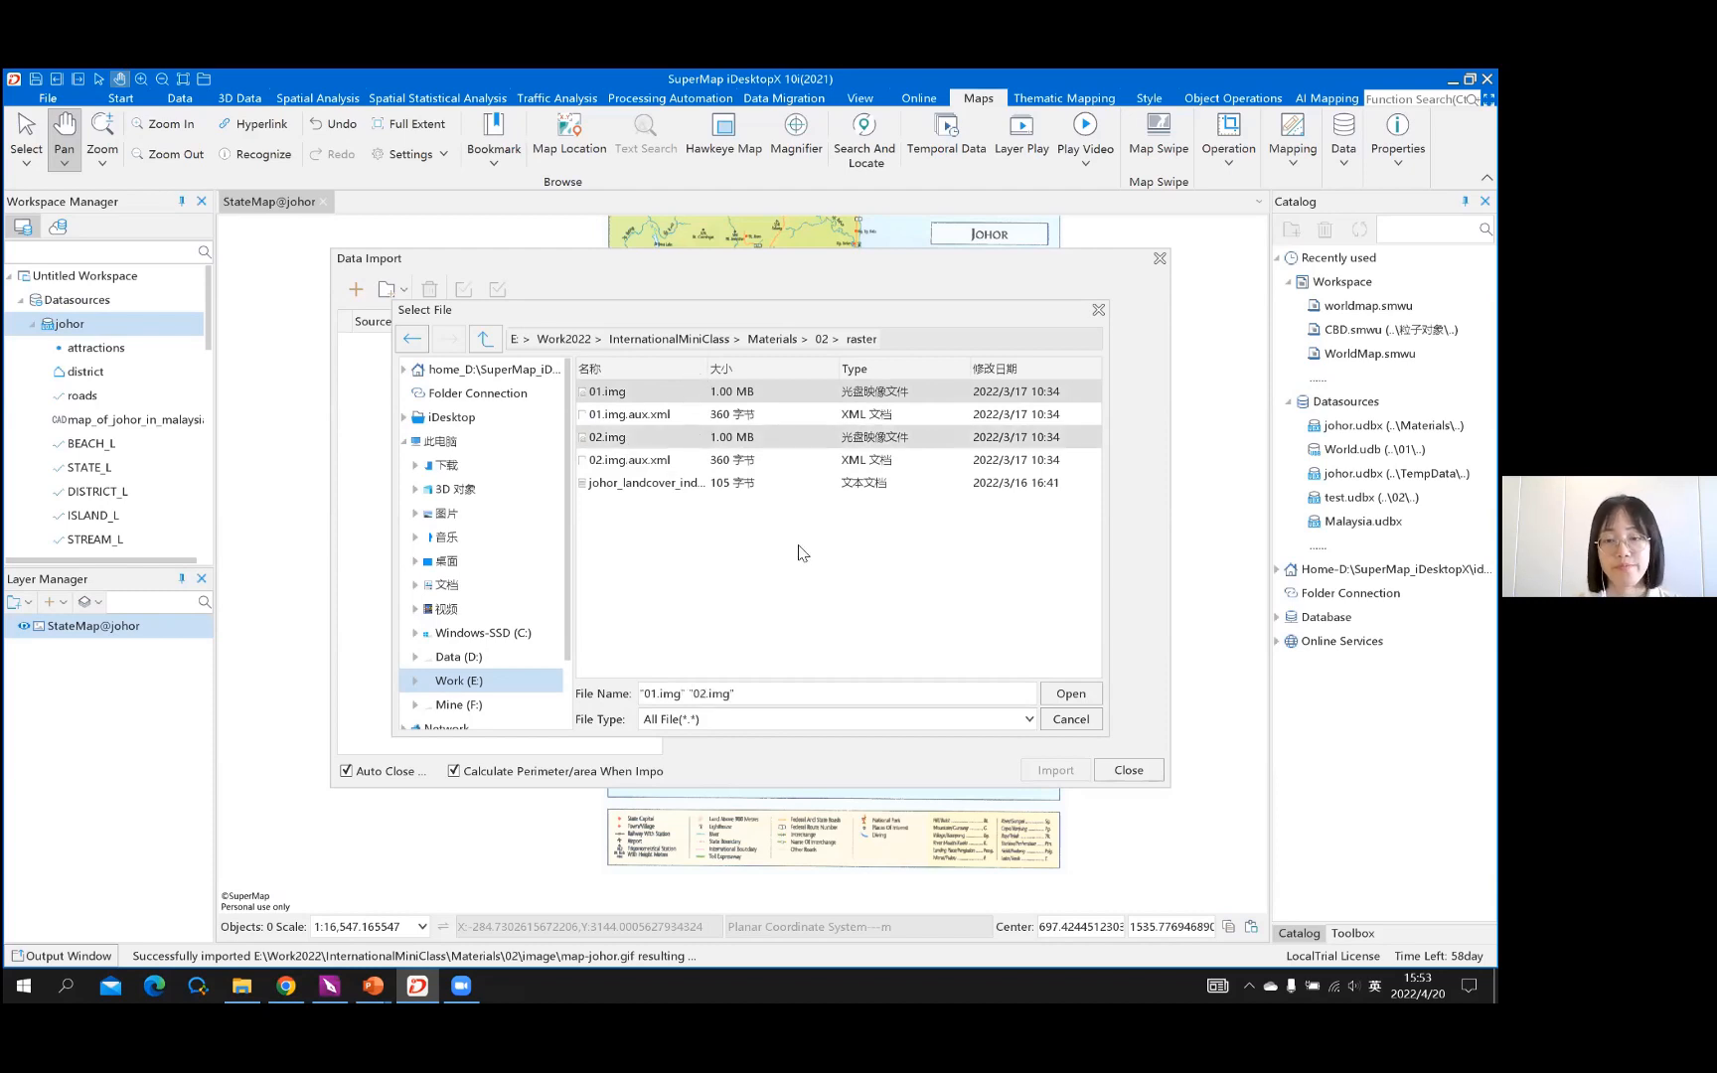
click(1070, 694)
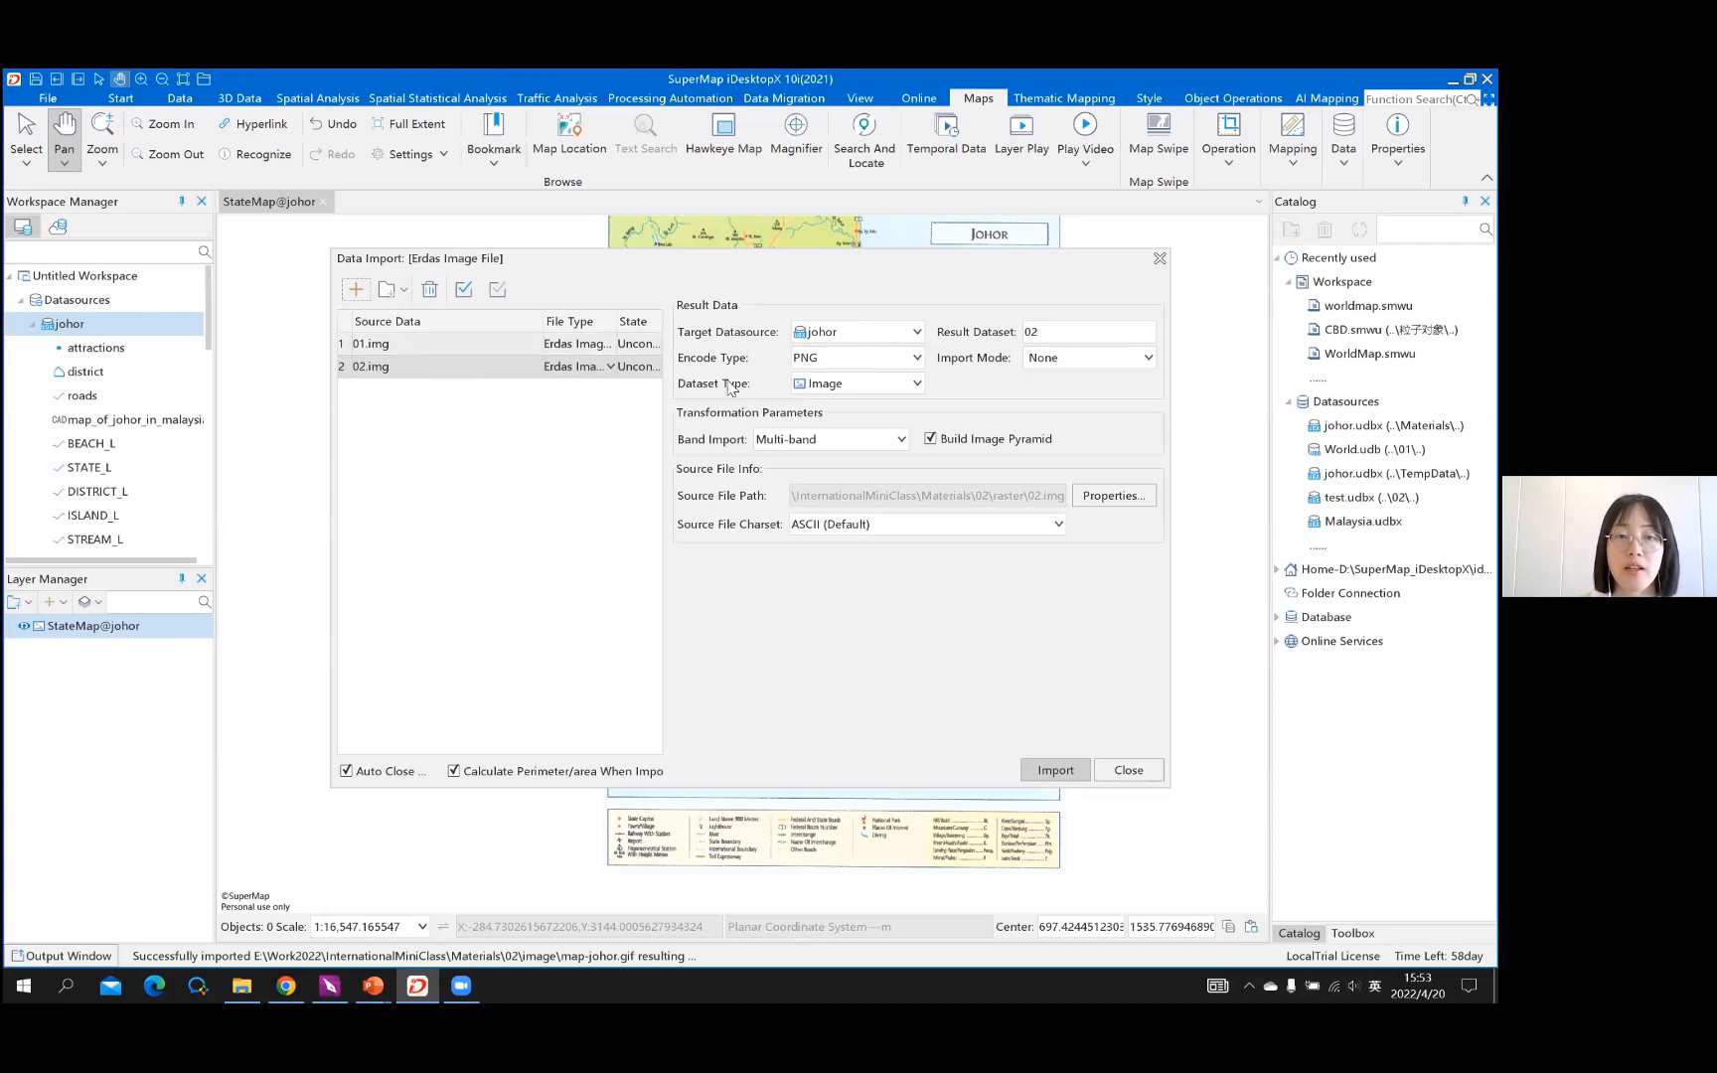
Set the 01.img import to the Raster dataset type and name its result dataset landcover01
click(434, 352)
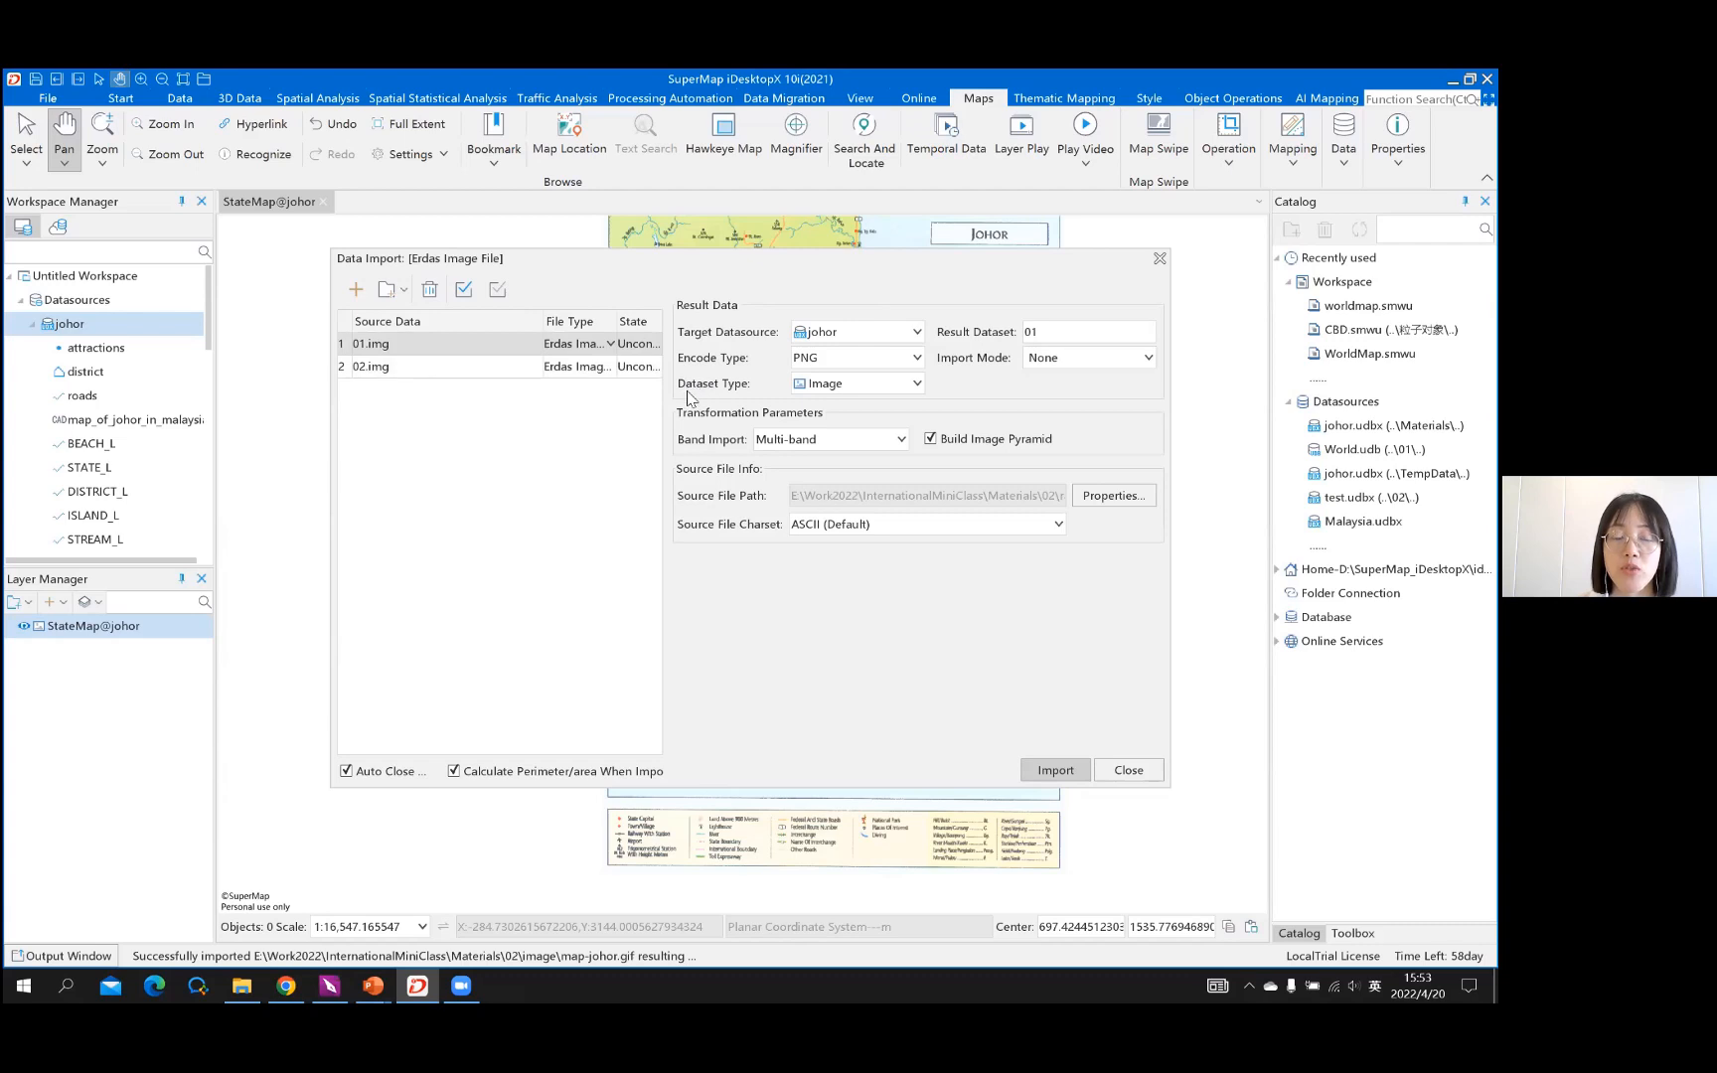
click(900, 387)
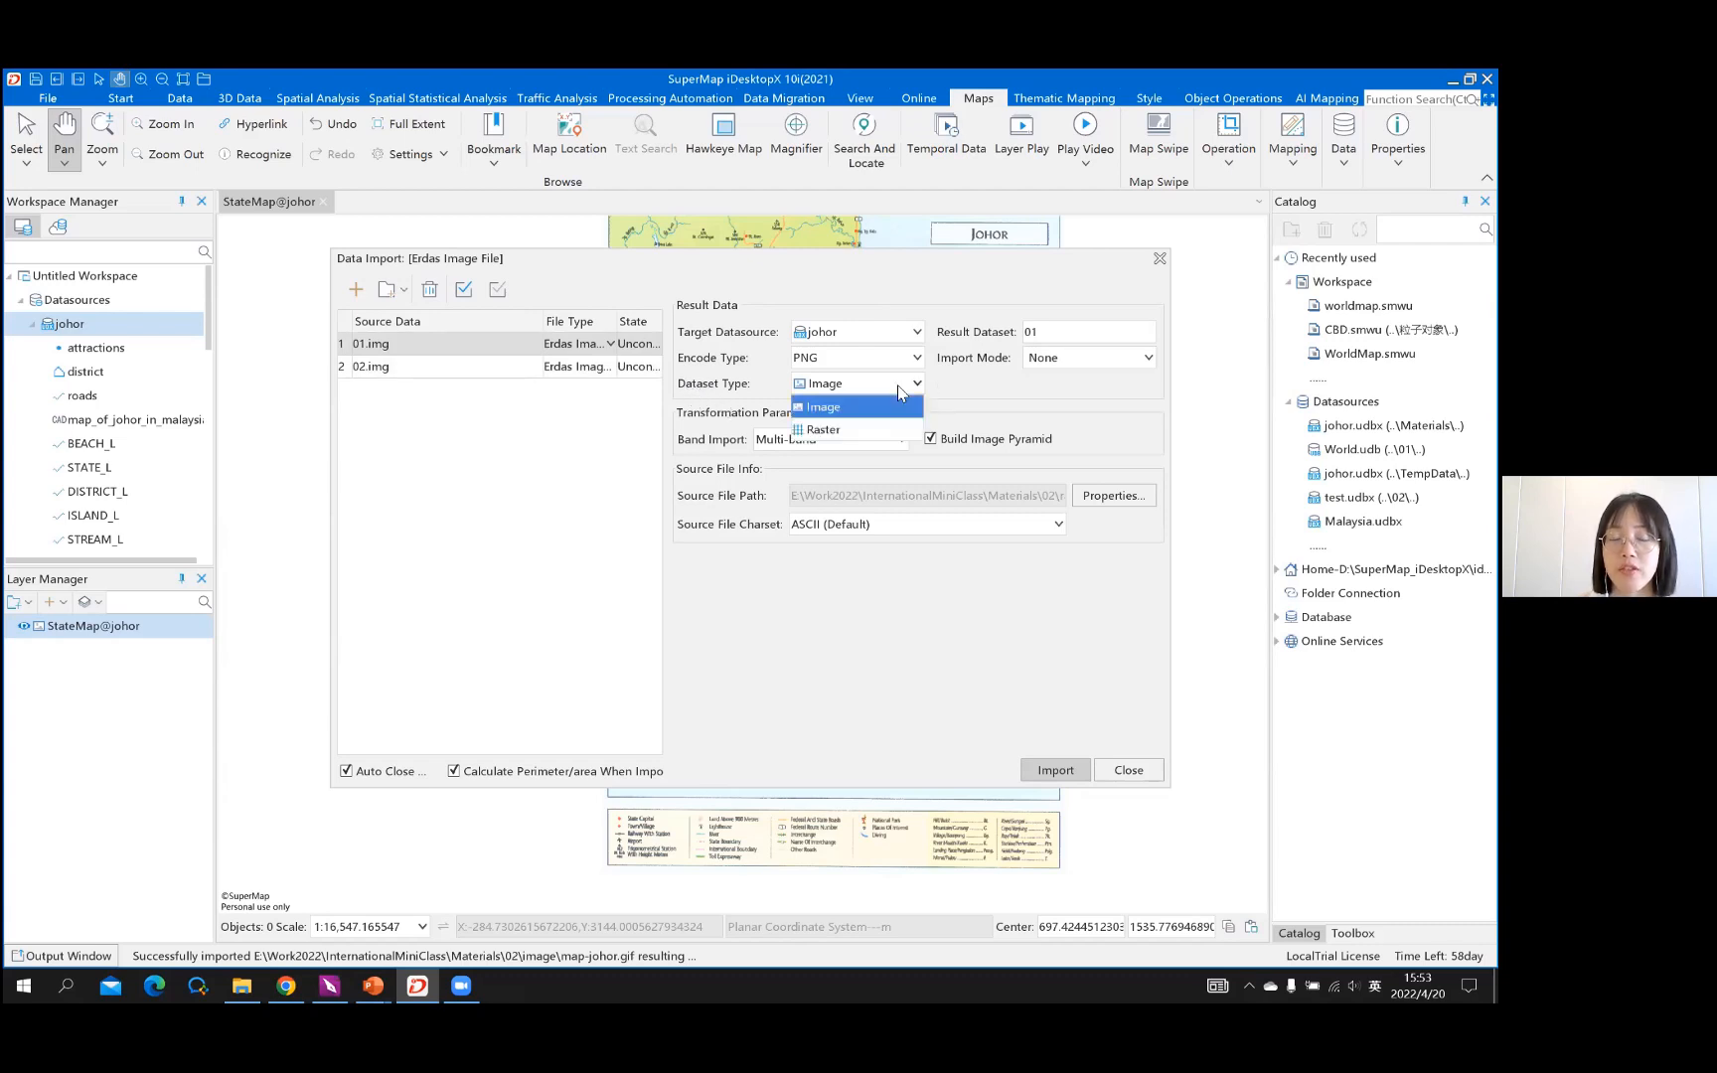
click(820, 429)
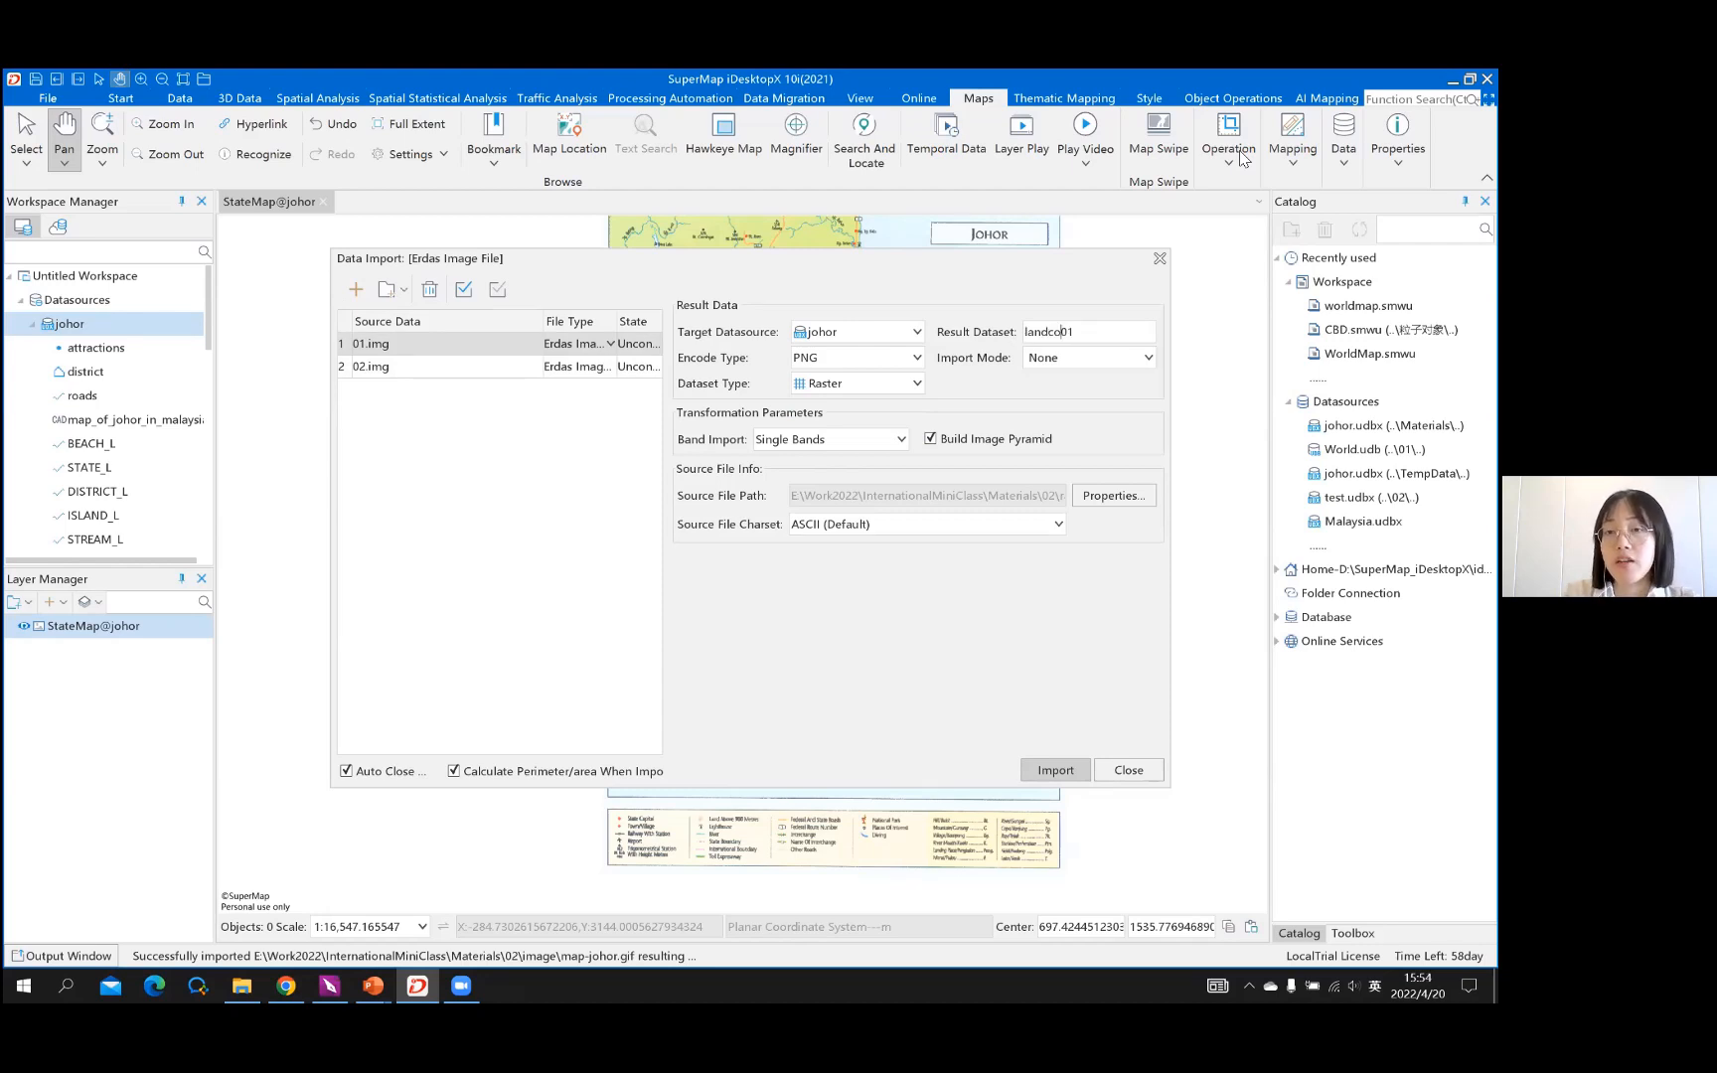
text(ver)
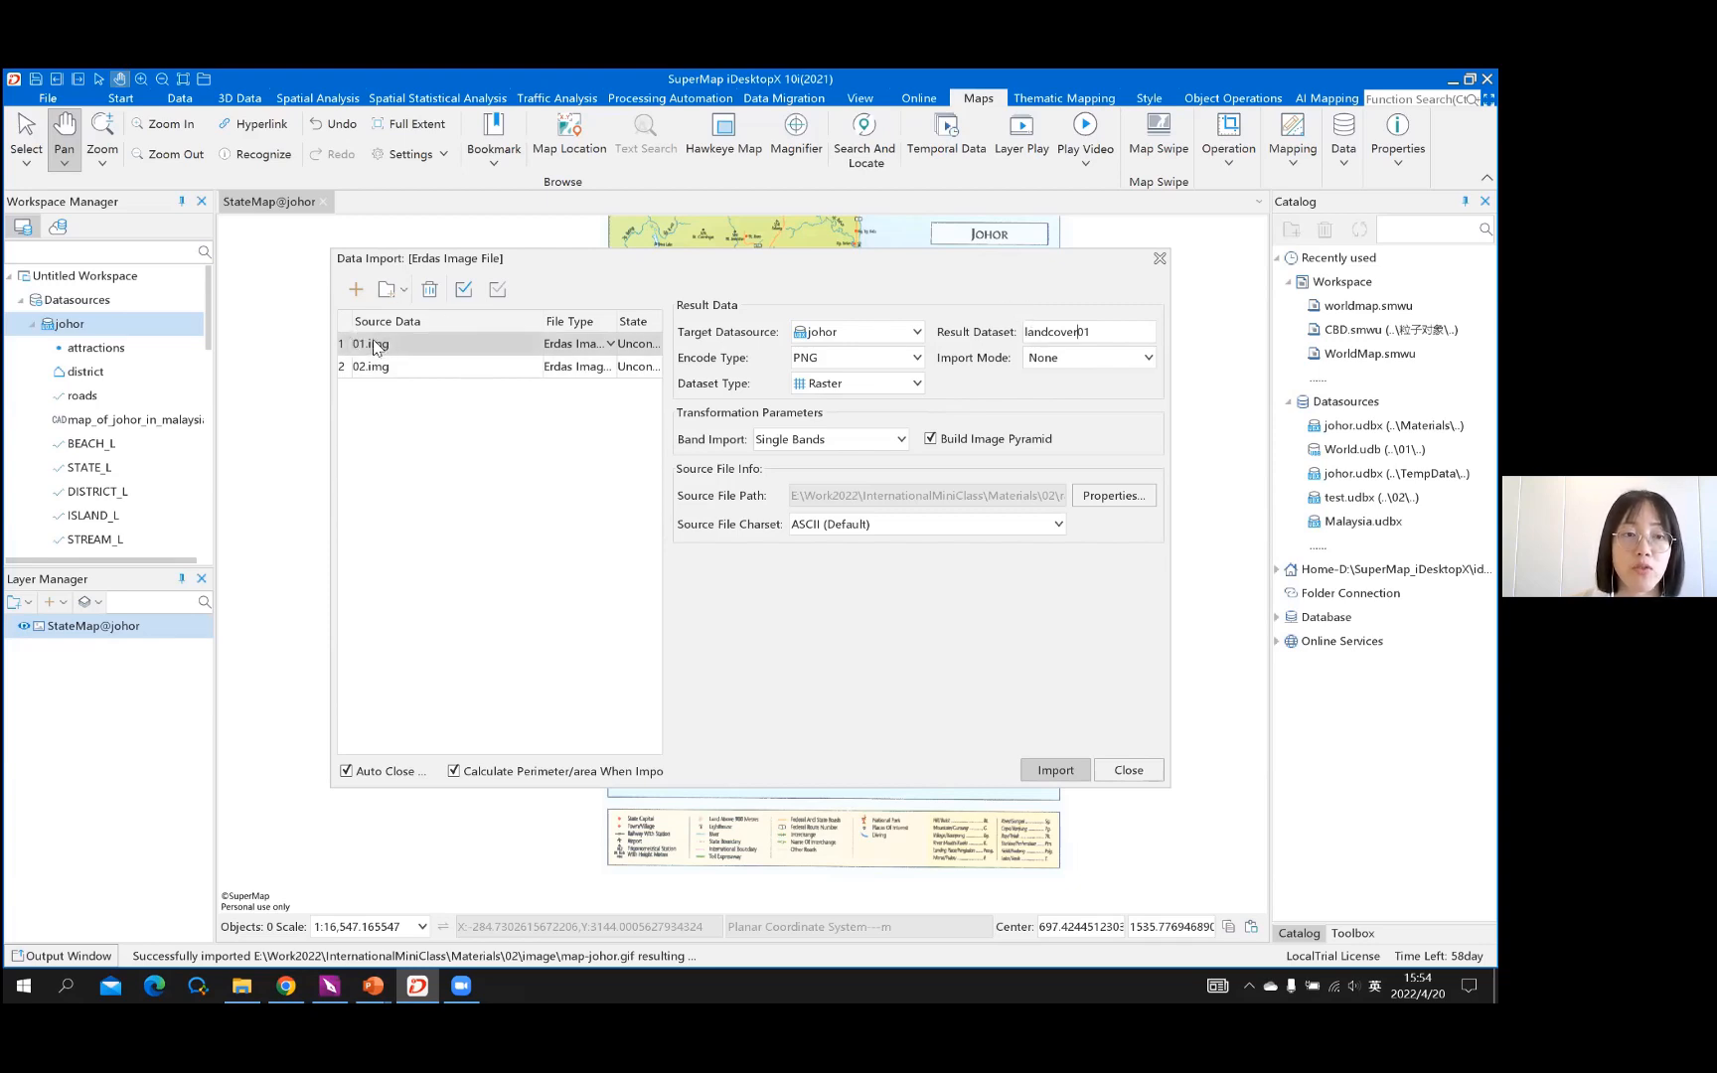
Set the 02.img import to the Raster dataset type, name its result dataset landcover02, and import both raster files
click(395, 368)
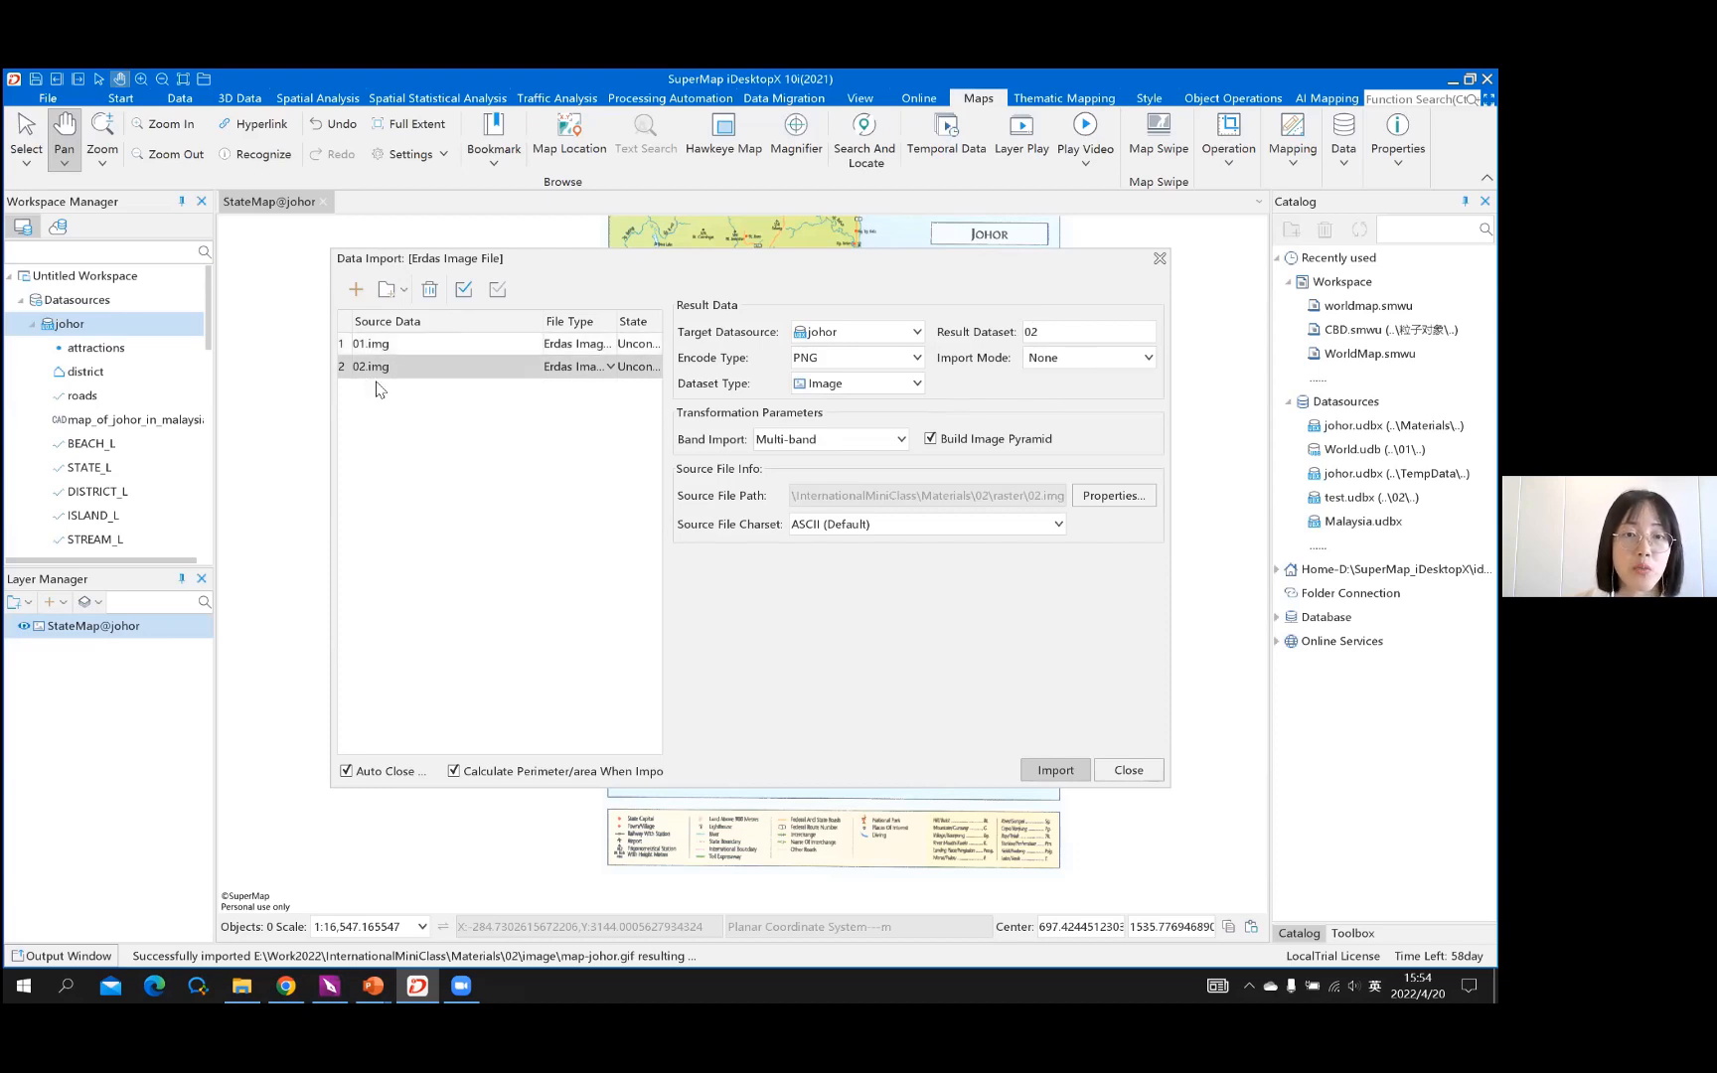
click(917, 382)
click(847, 421)
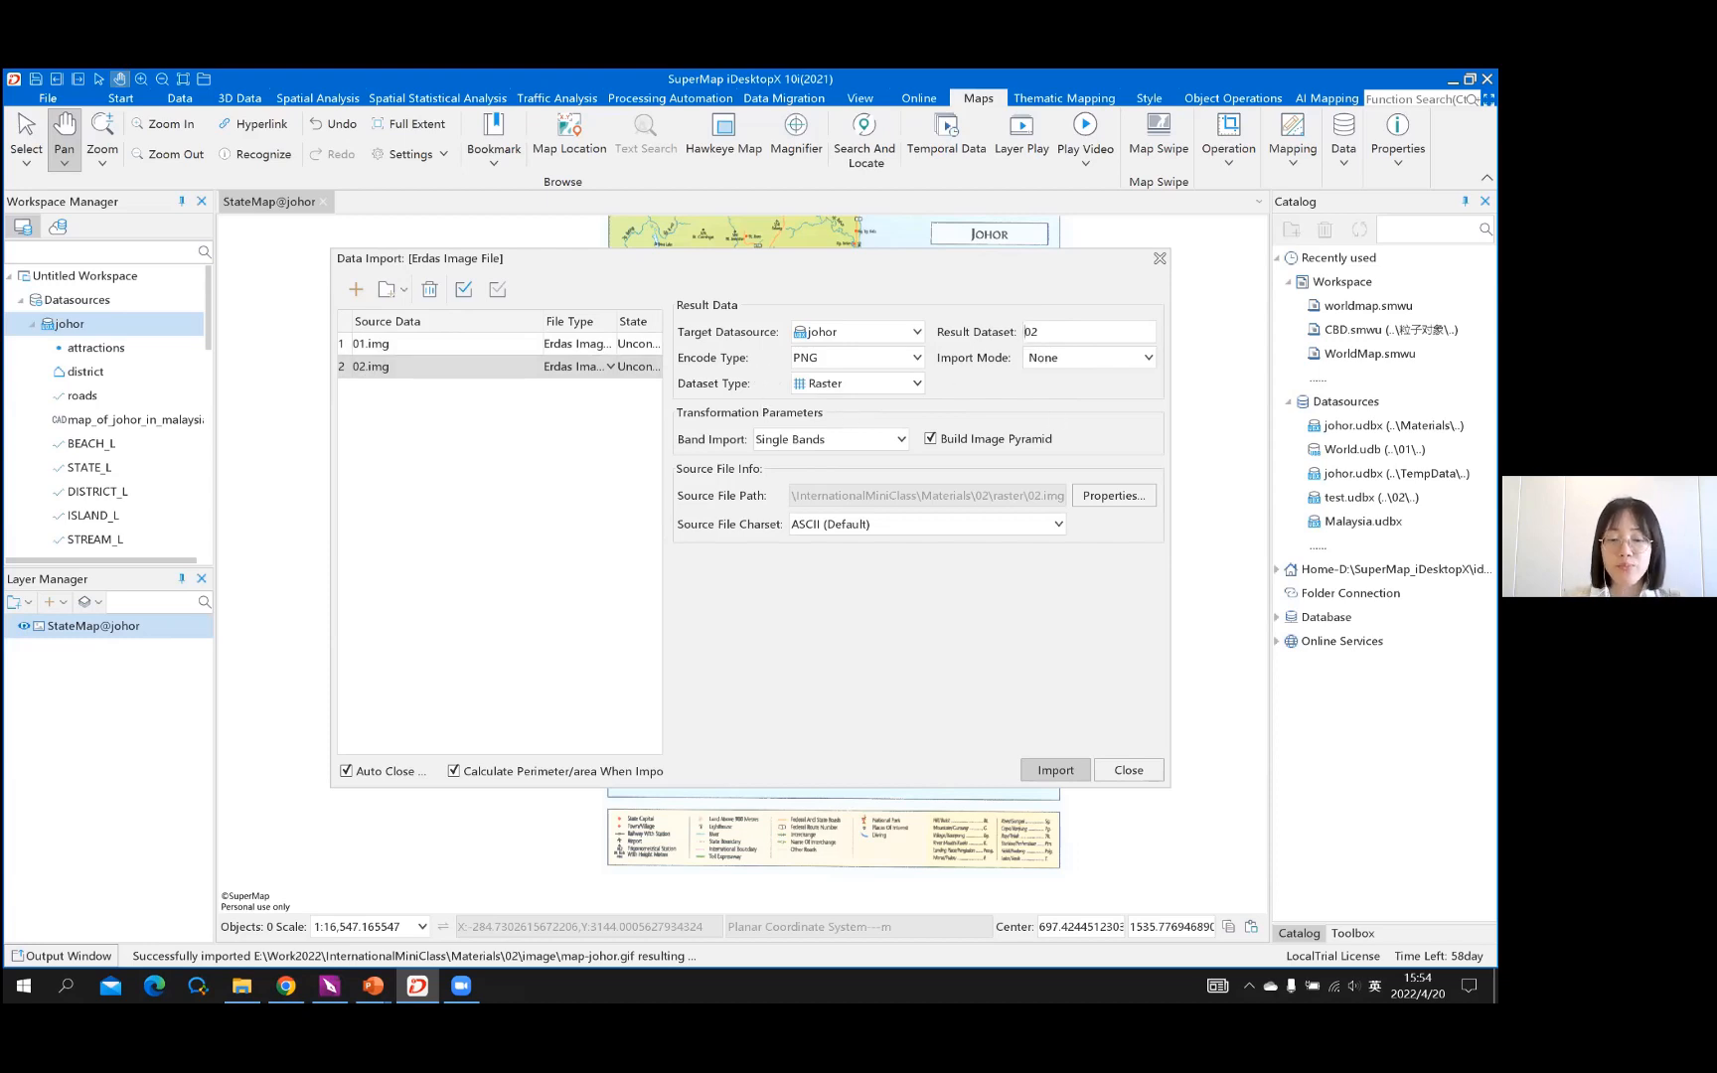
text(landcore)
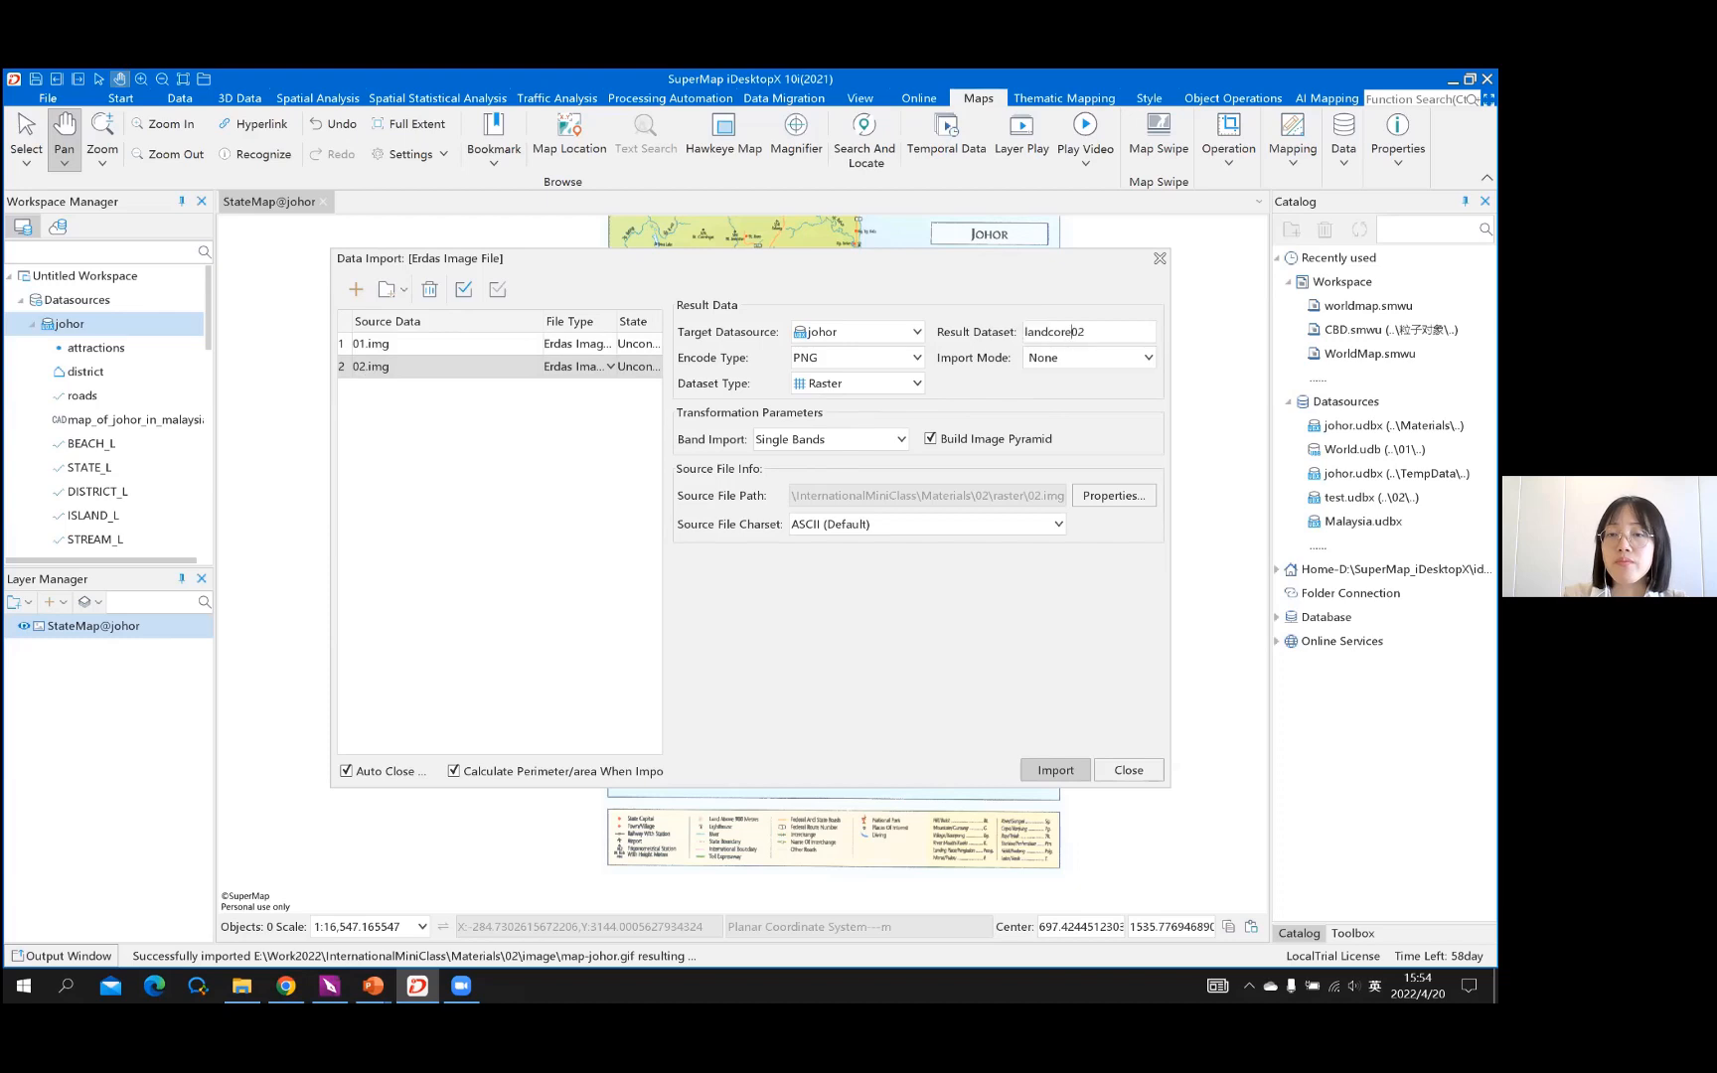
text(r)
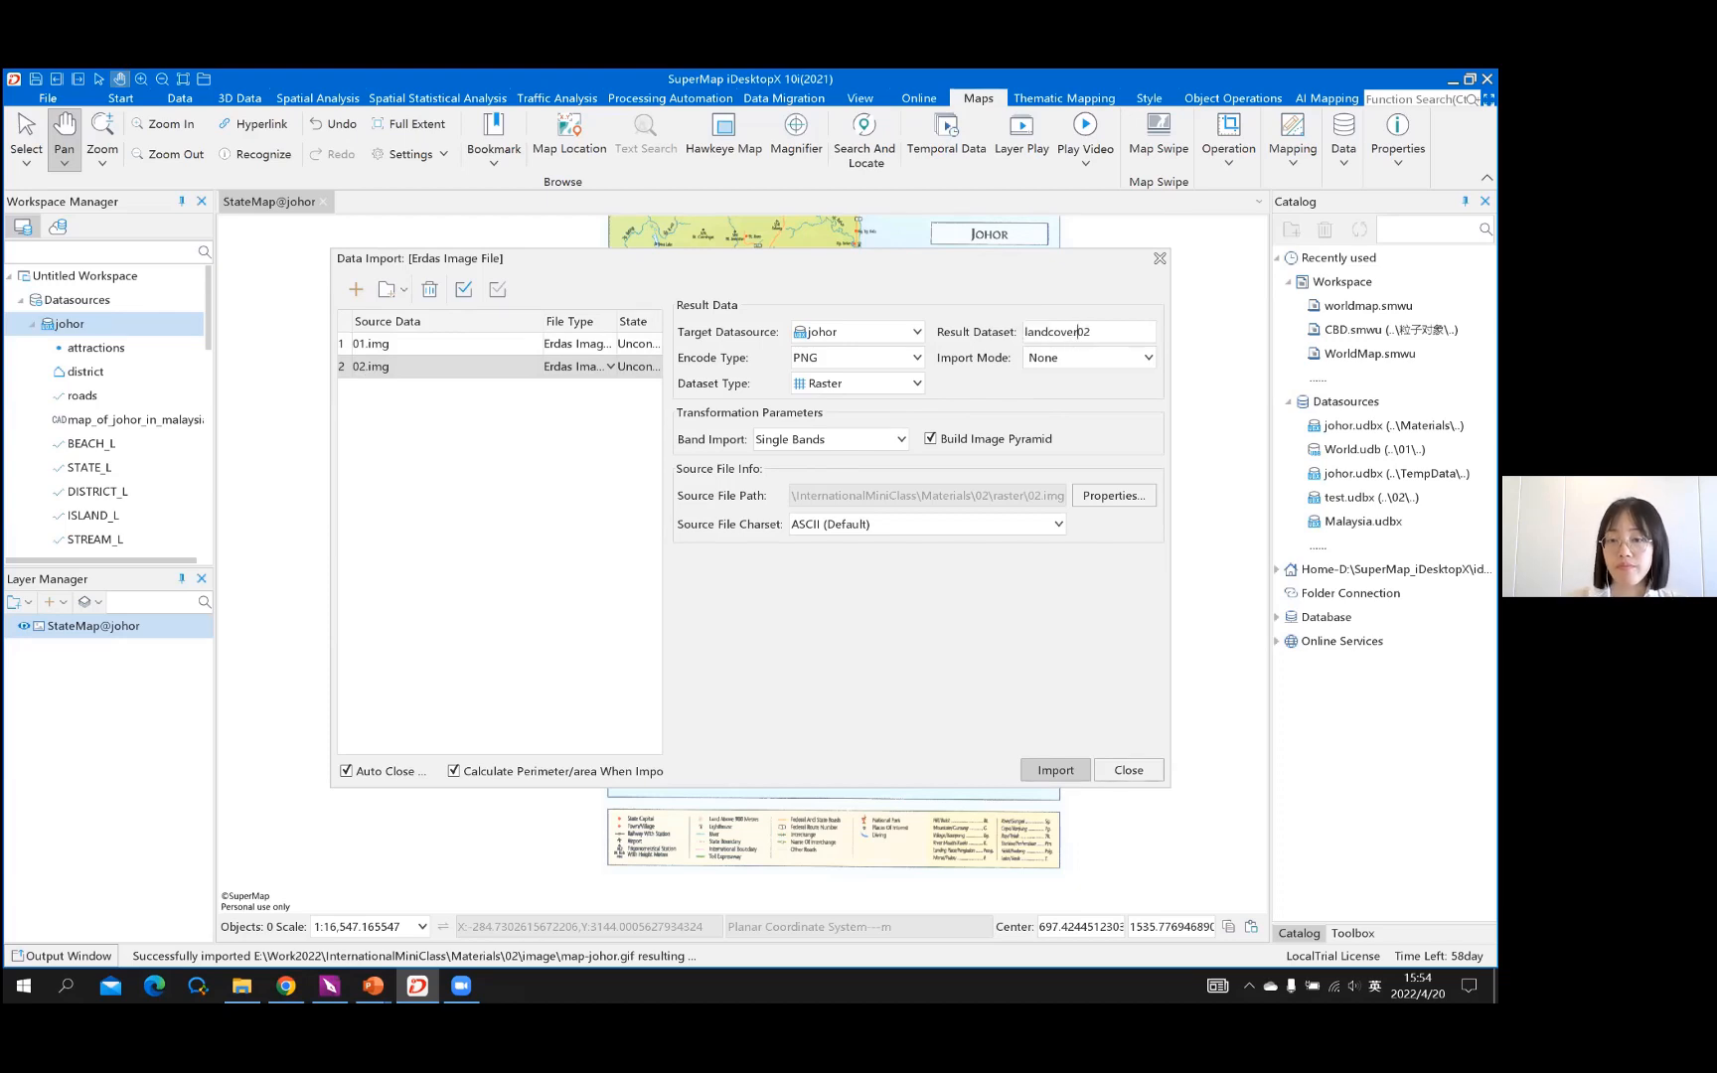
click(1055, 771)
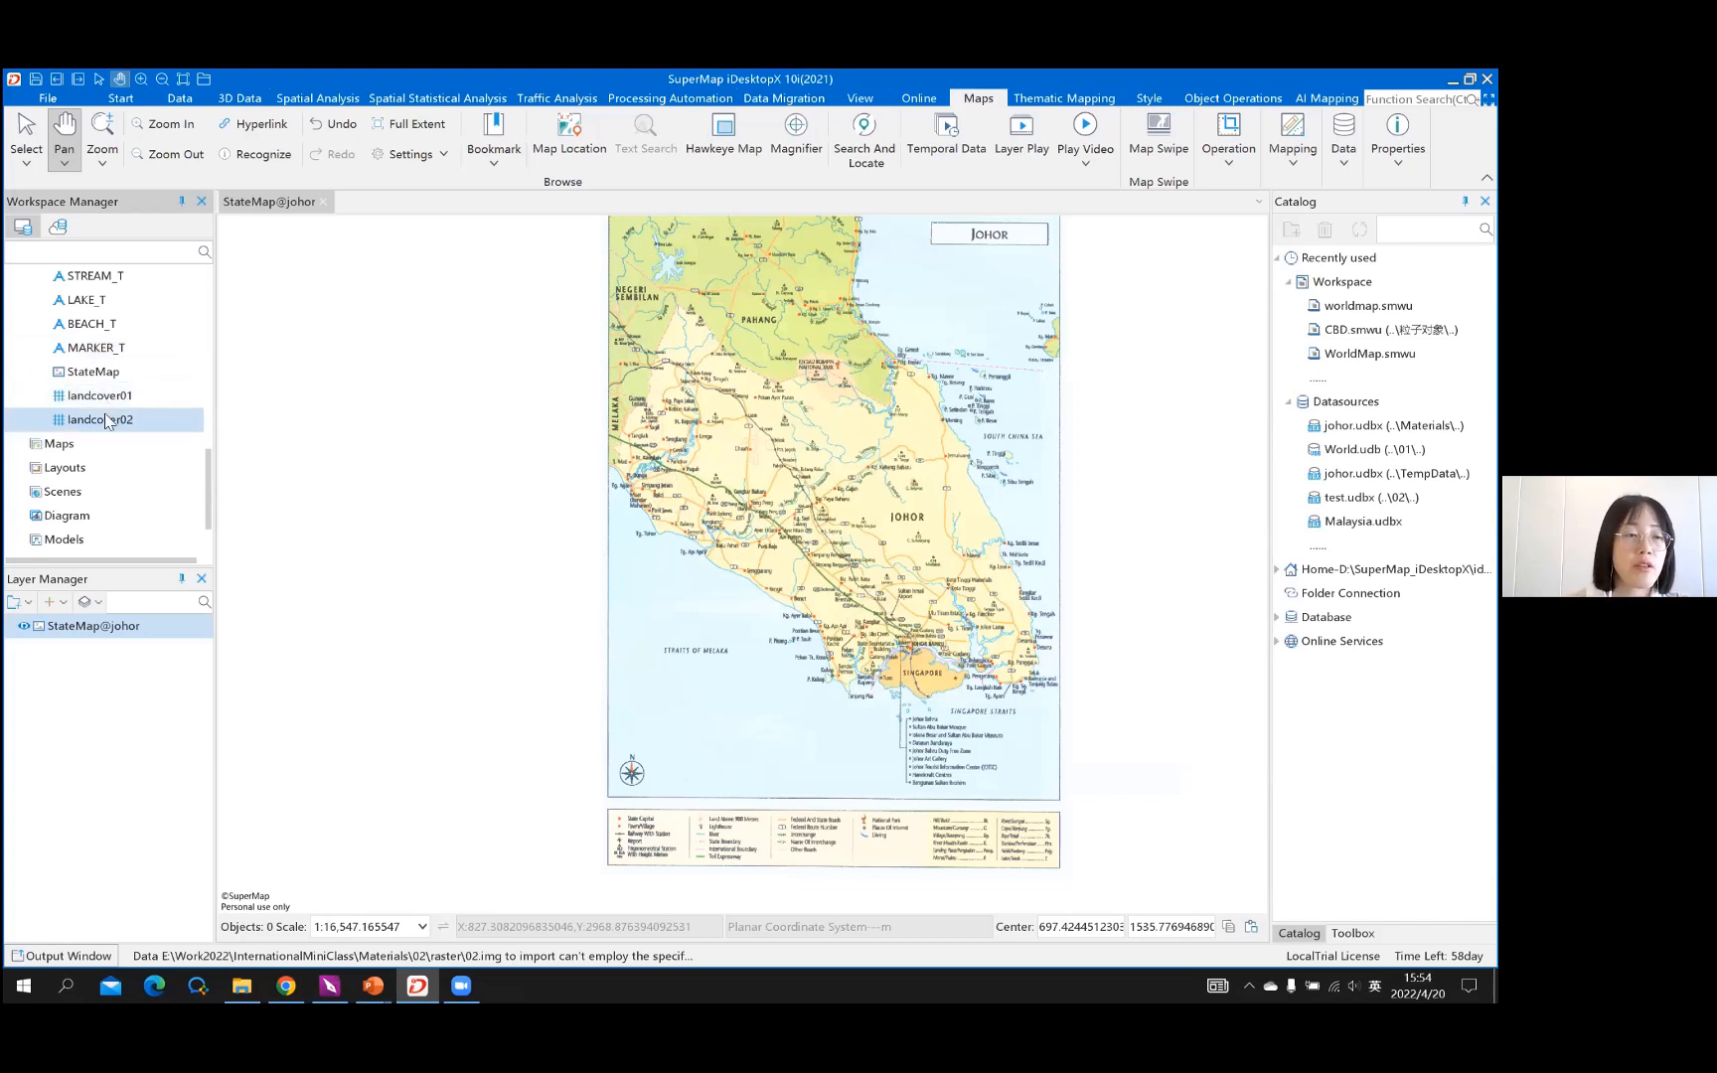
Add the landcover01 and landcover02 raster datasets together to a new map
shift+click(107, 421)
right_click(162, 420)
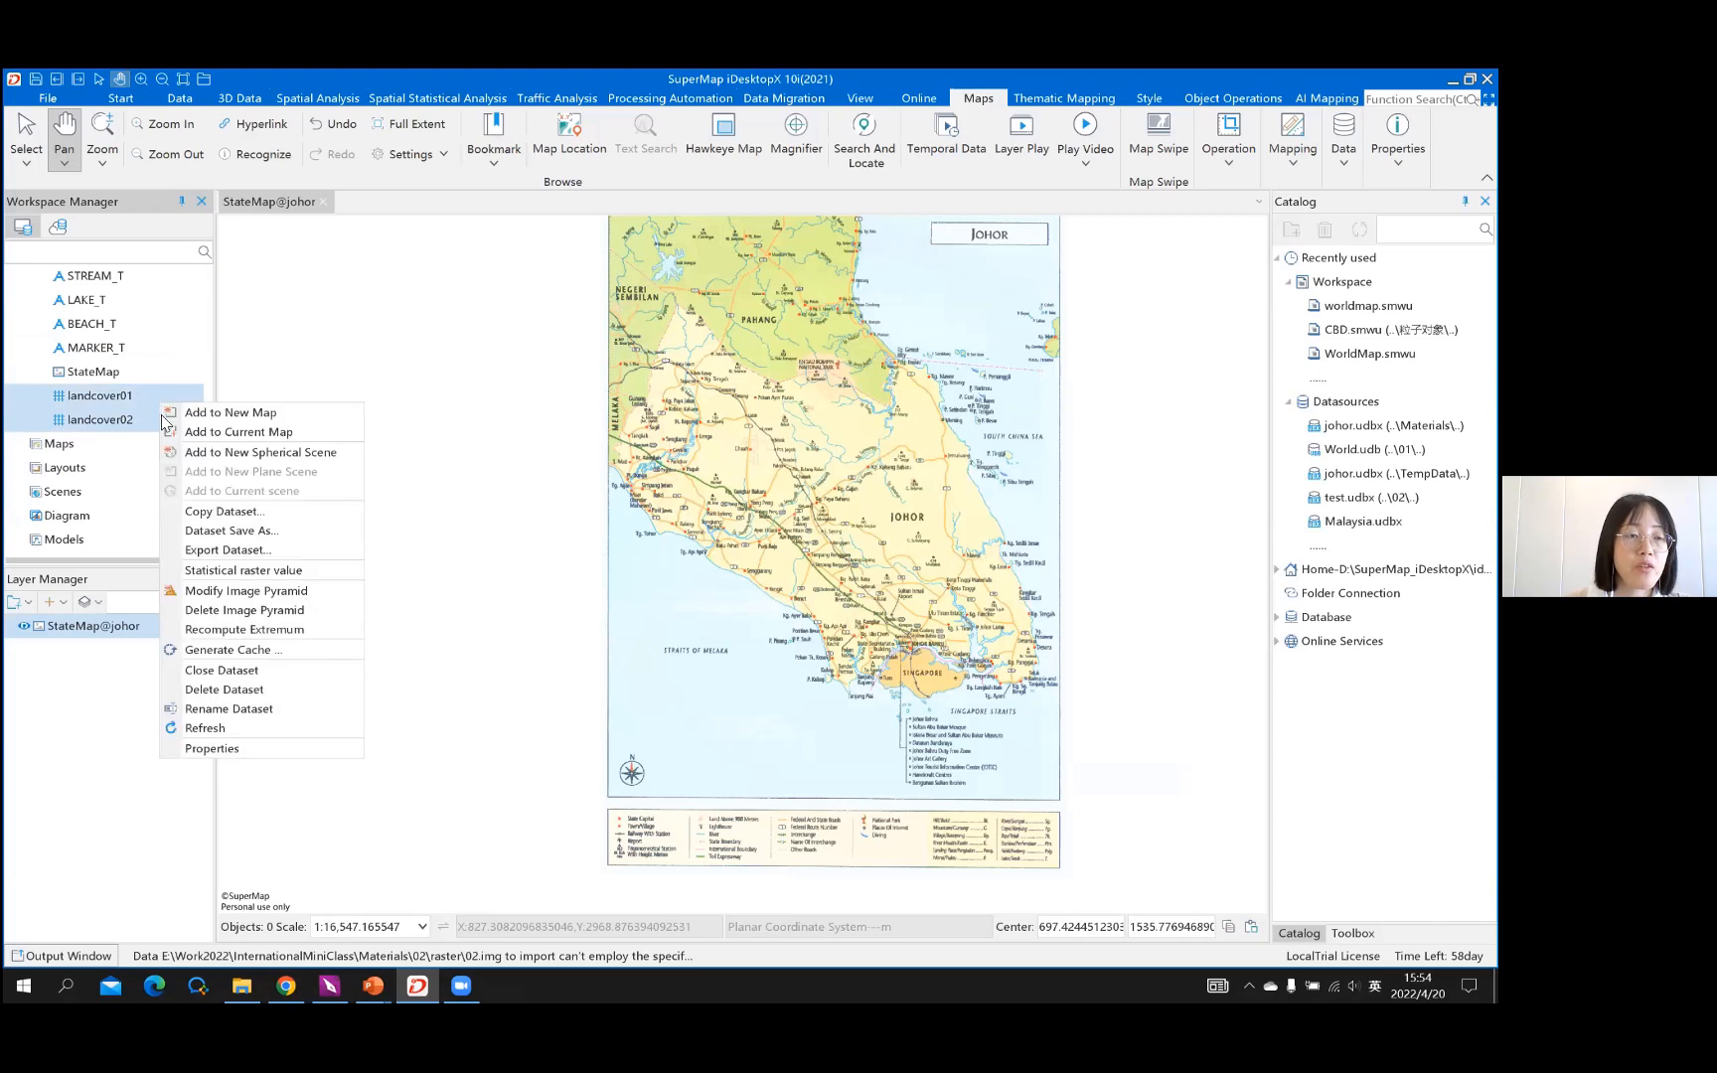
click(229, 413)
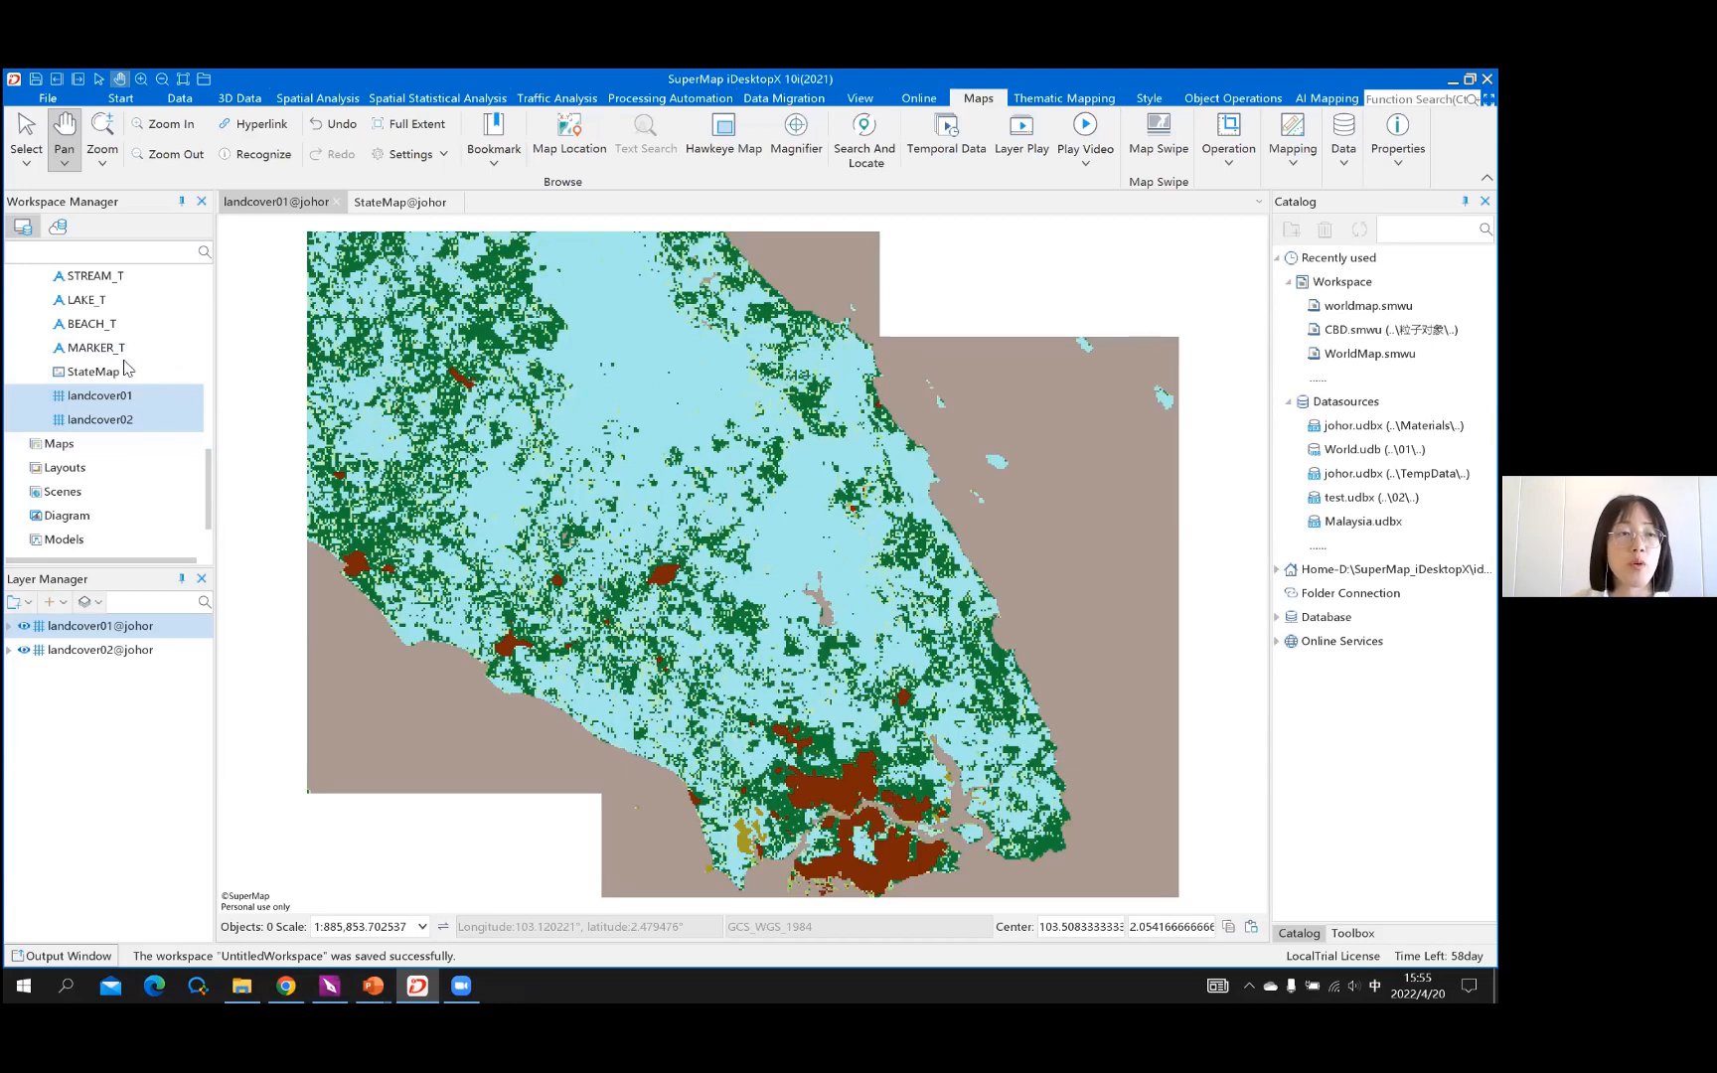
Start another dataset import into the johor datasource and examine the file formats supported for import, leaving the file selection without choosing one
scroll(57, 328, up, 8)
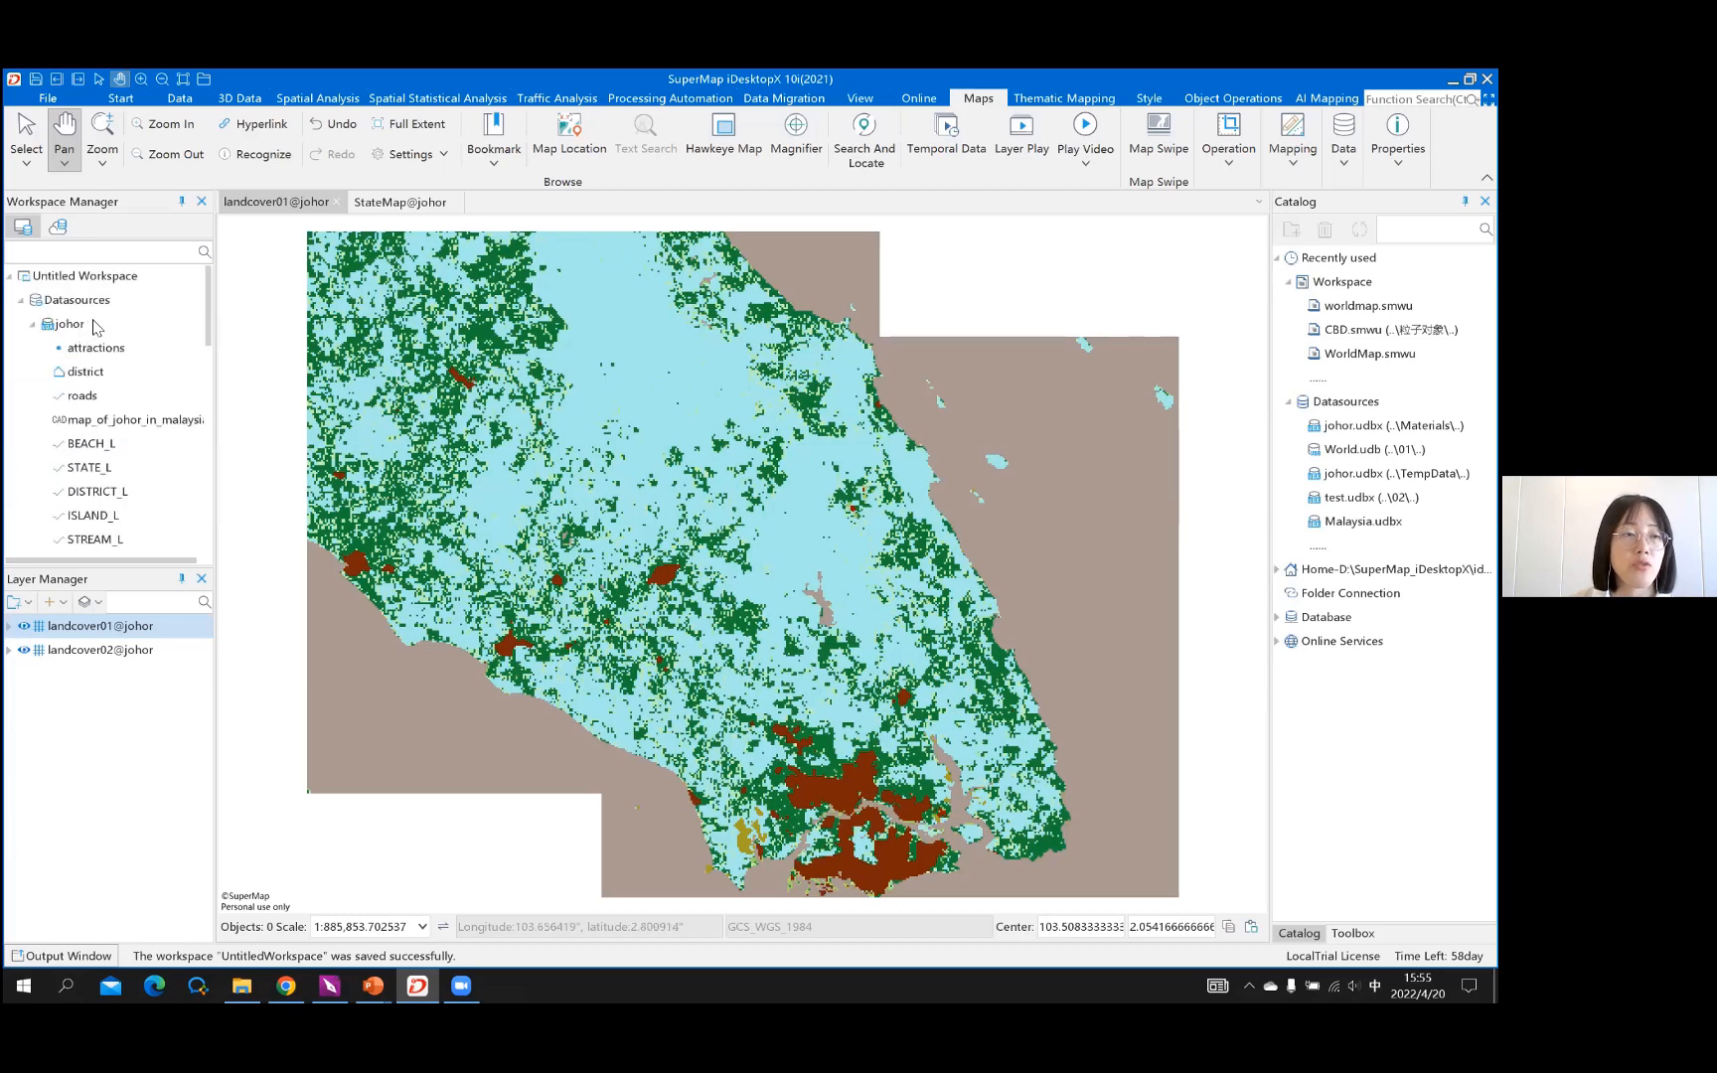
right_click(81, 328)
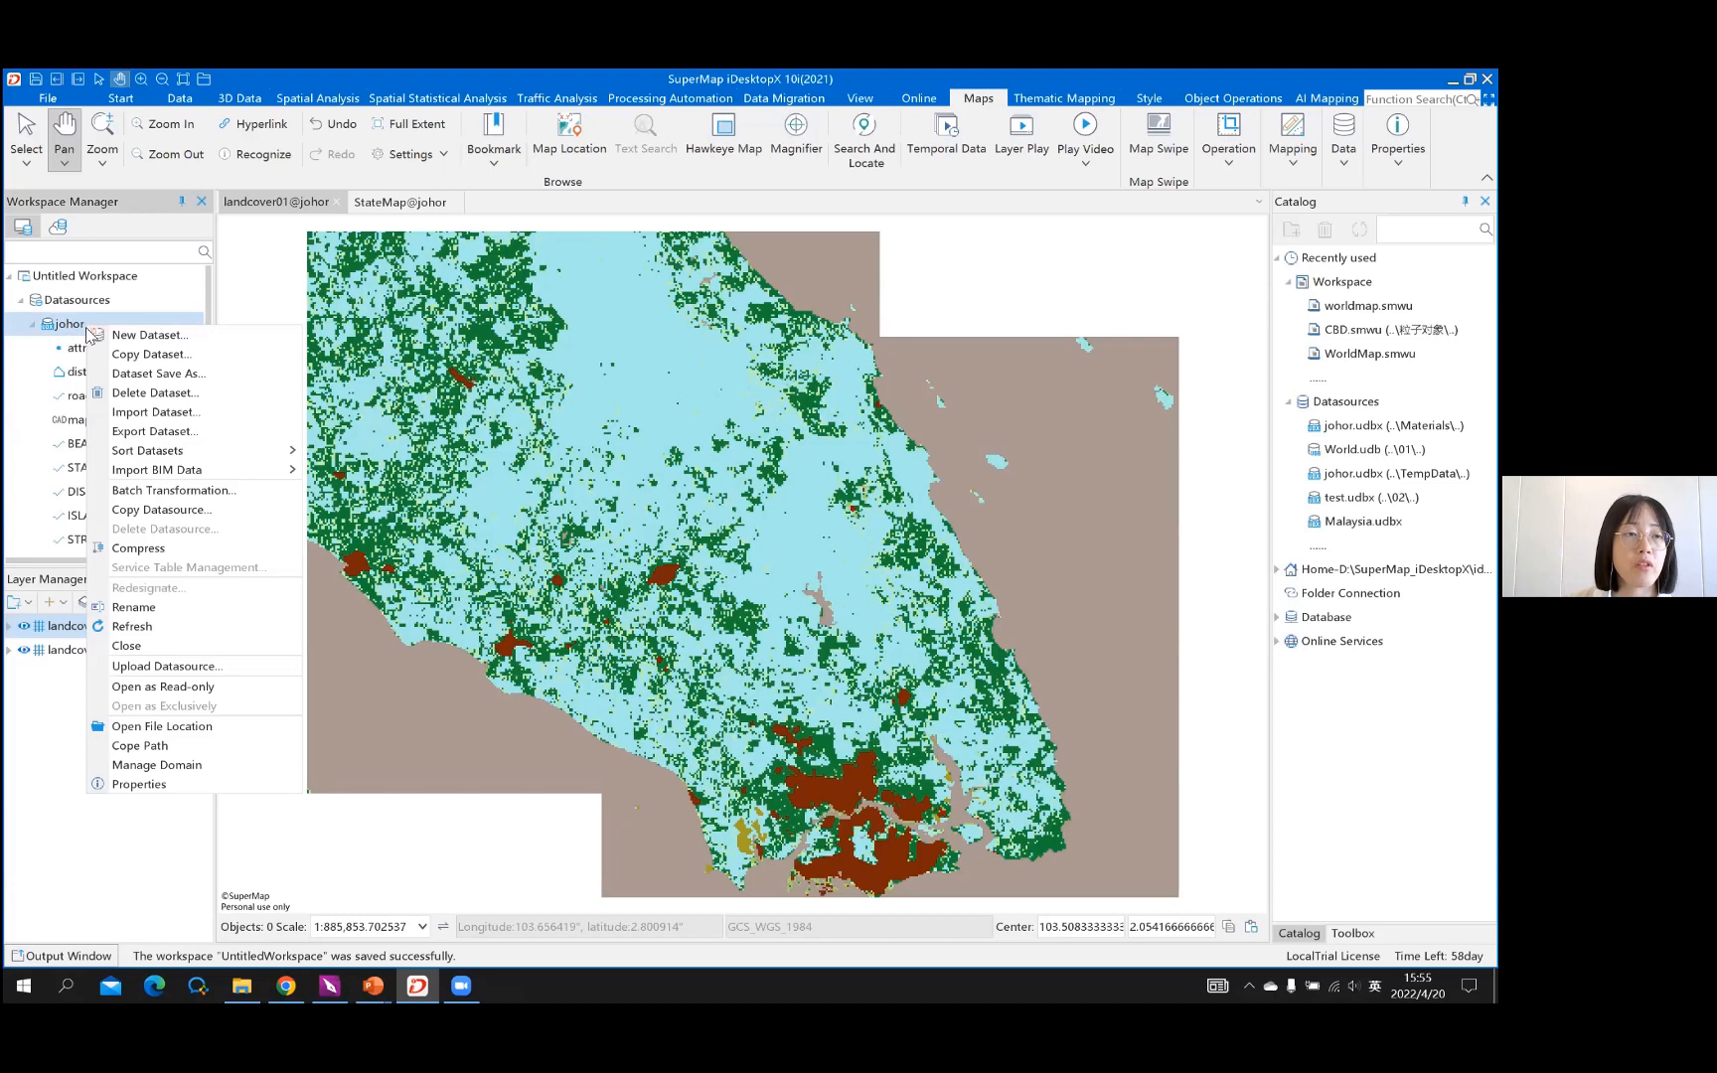
click(186, 422)
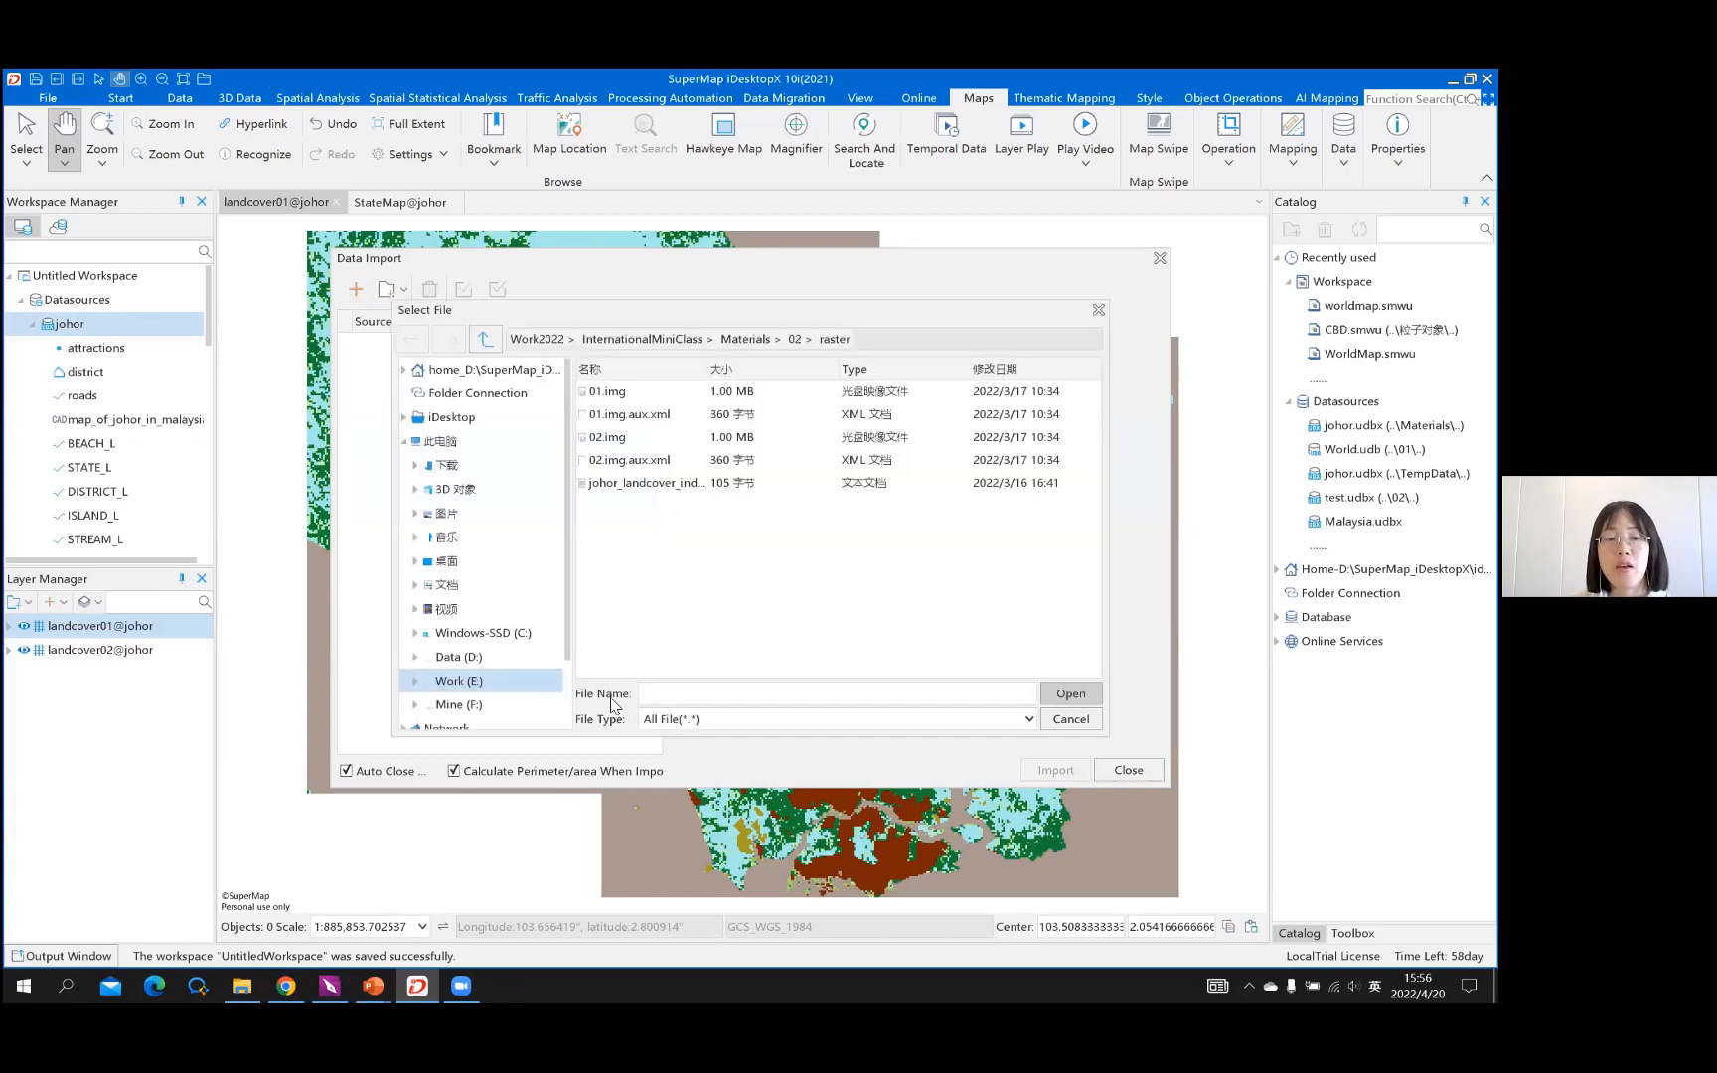
click(1027, 720)
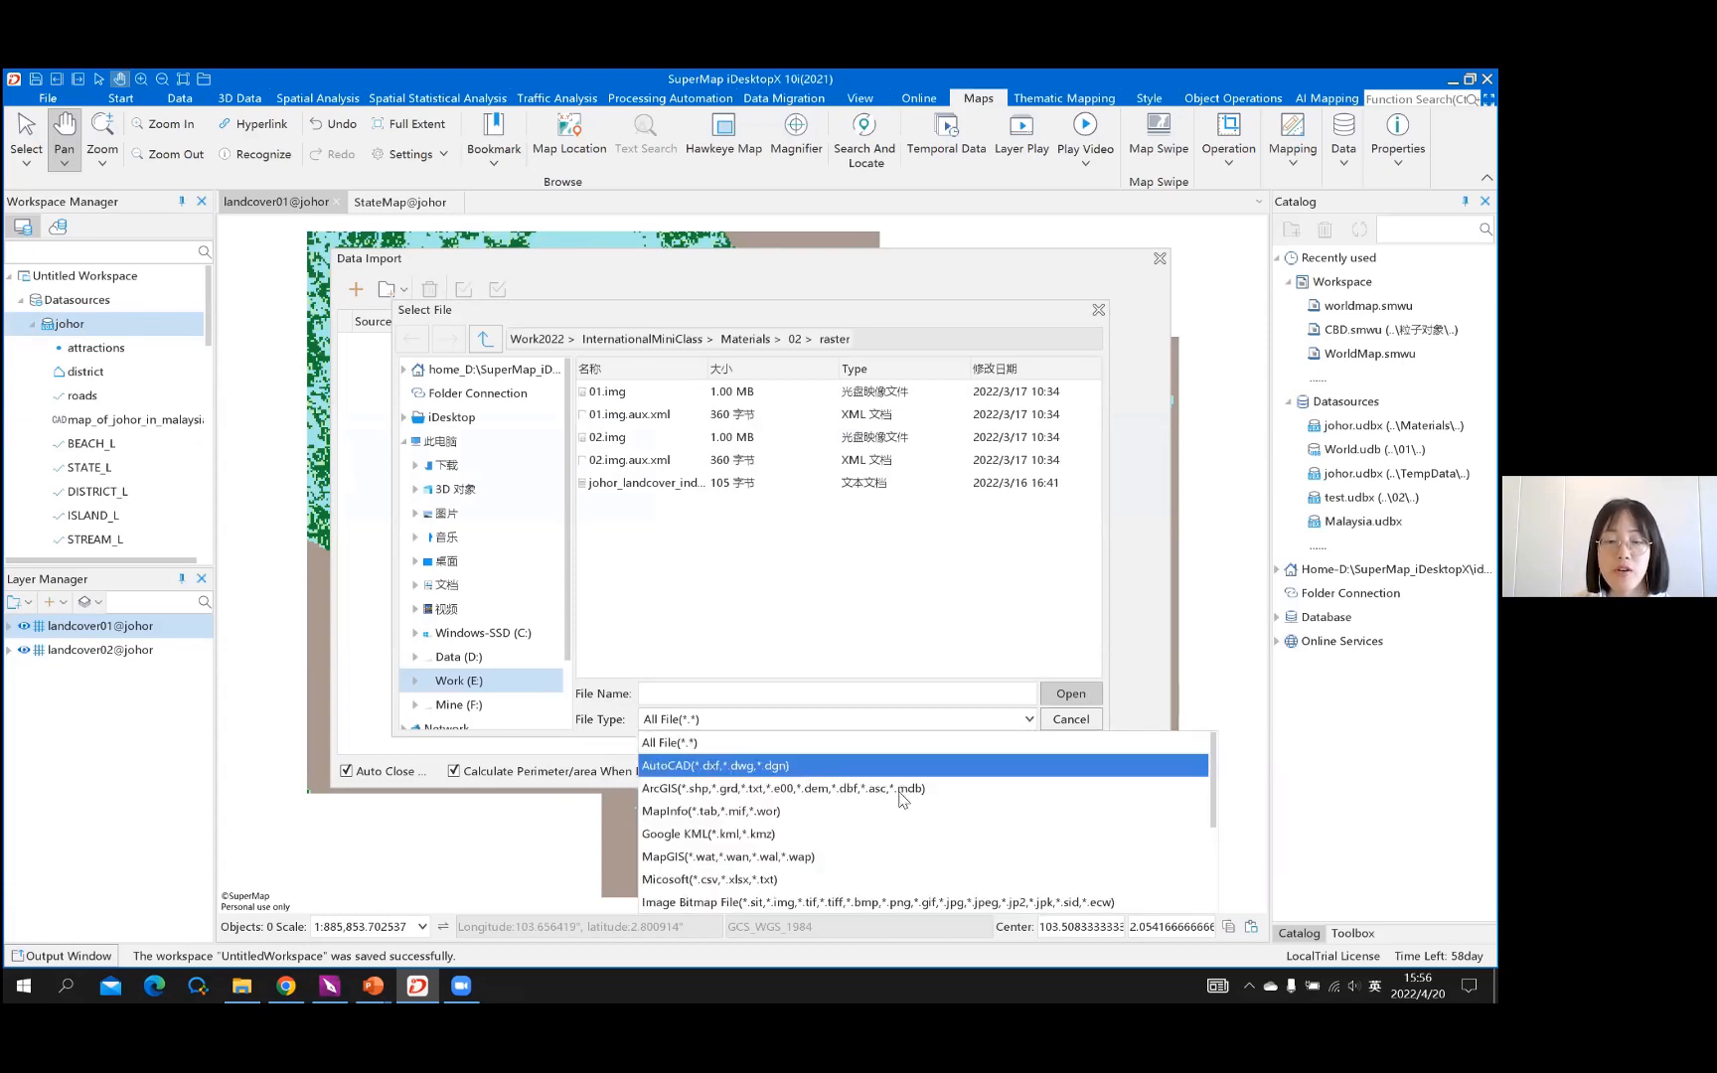
scroll(864, 785, down, 1)
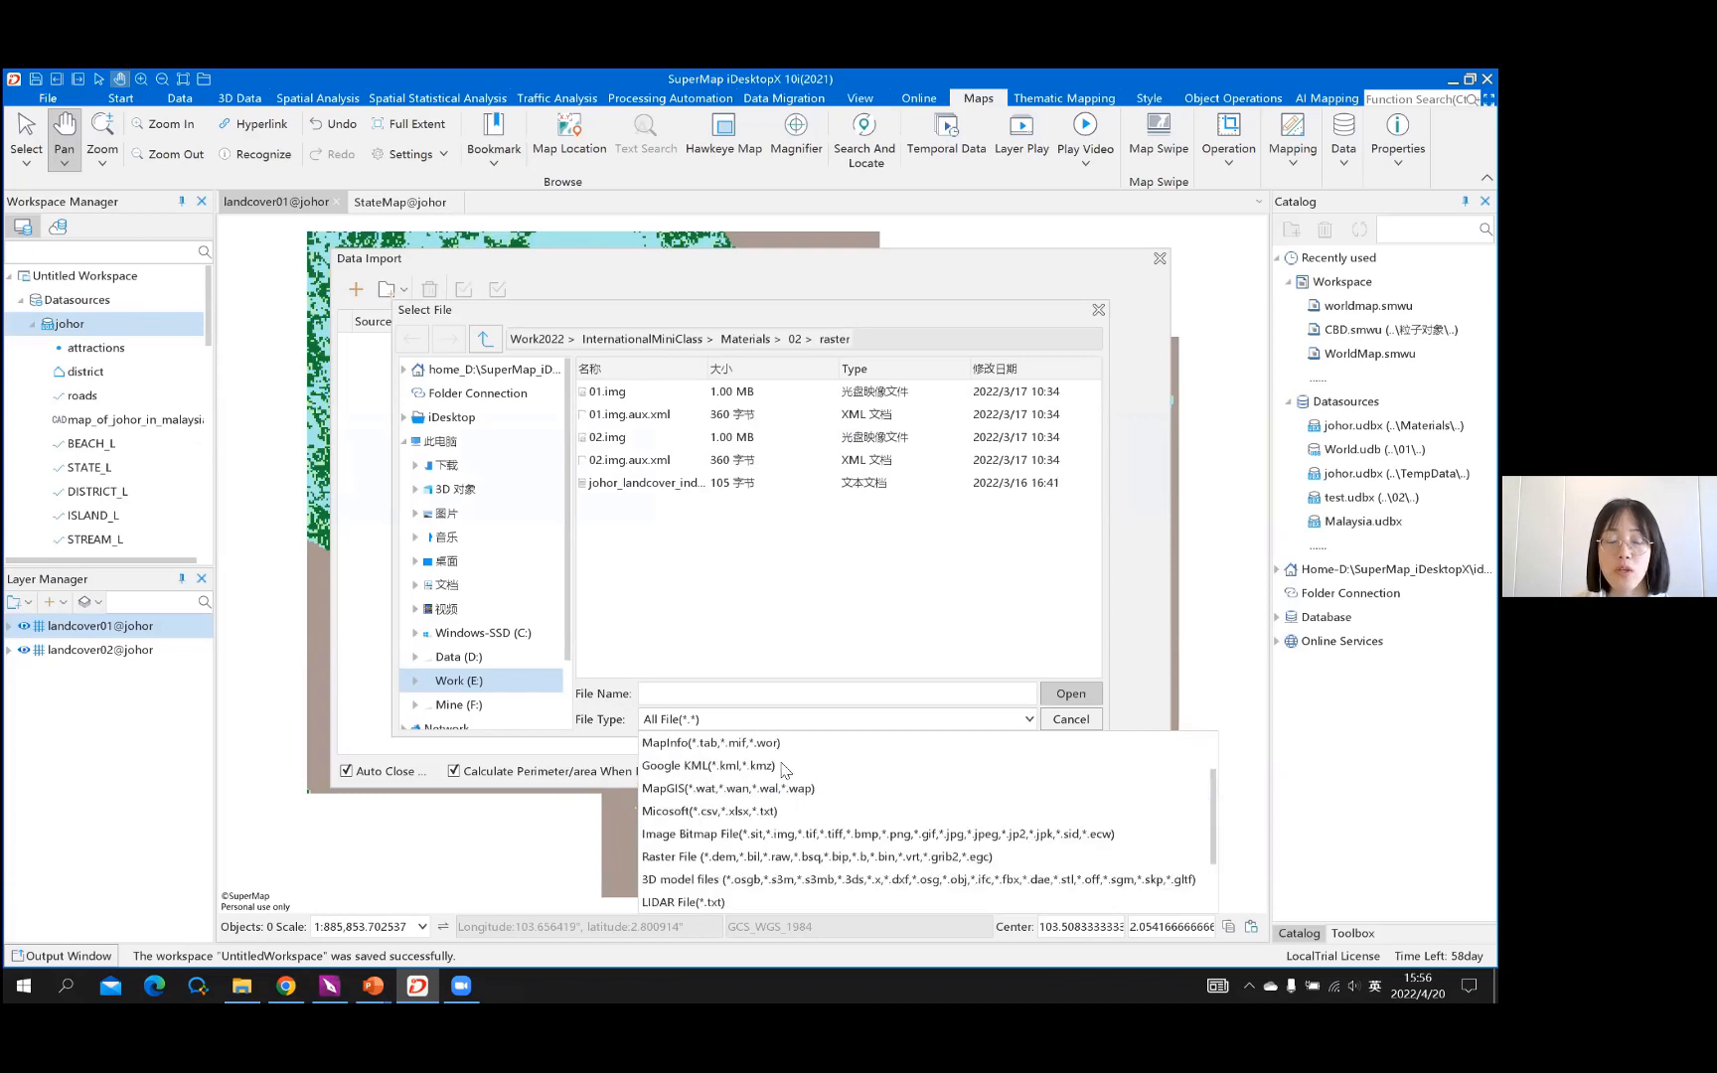
scroll(815, 765, up, 1)
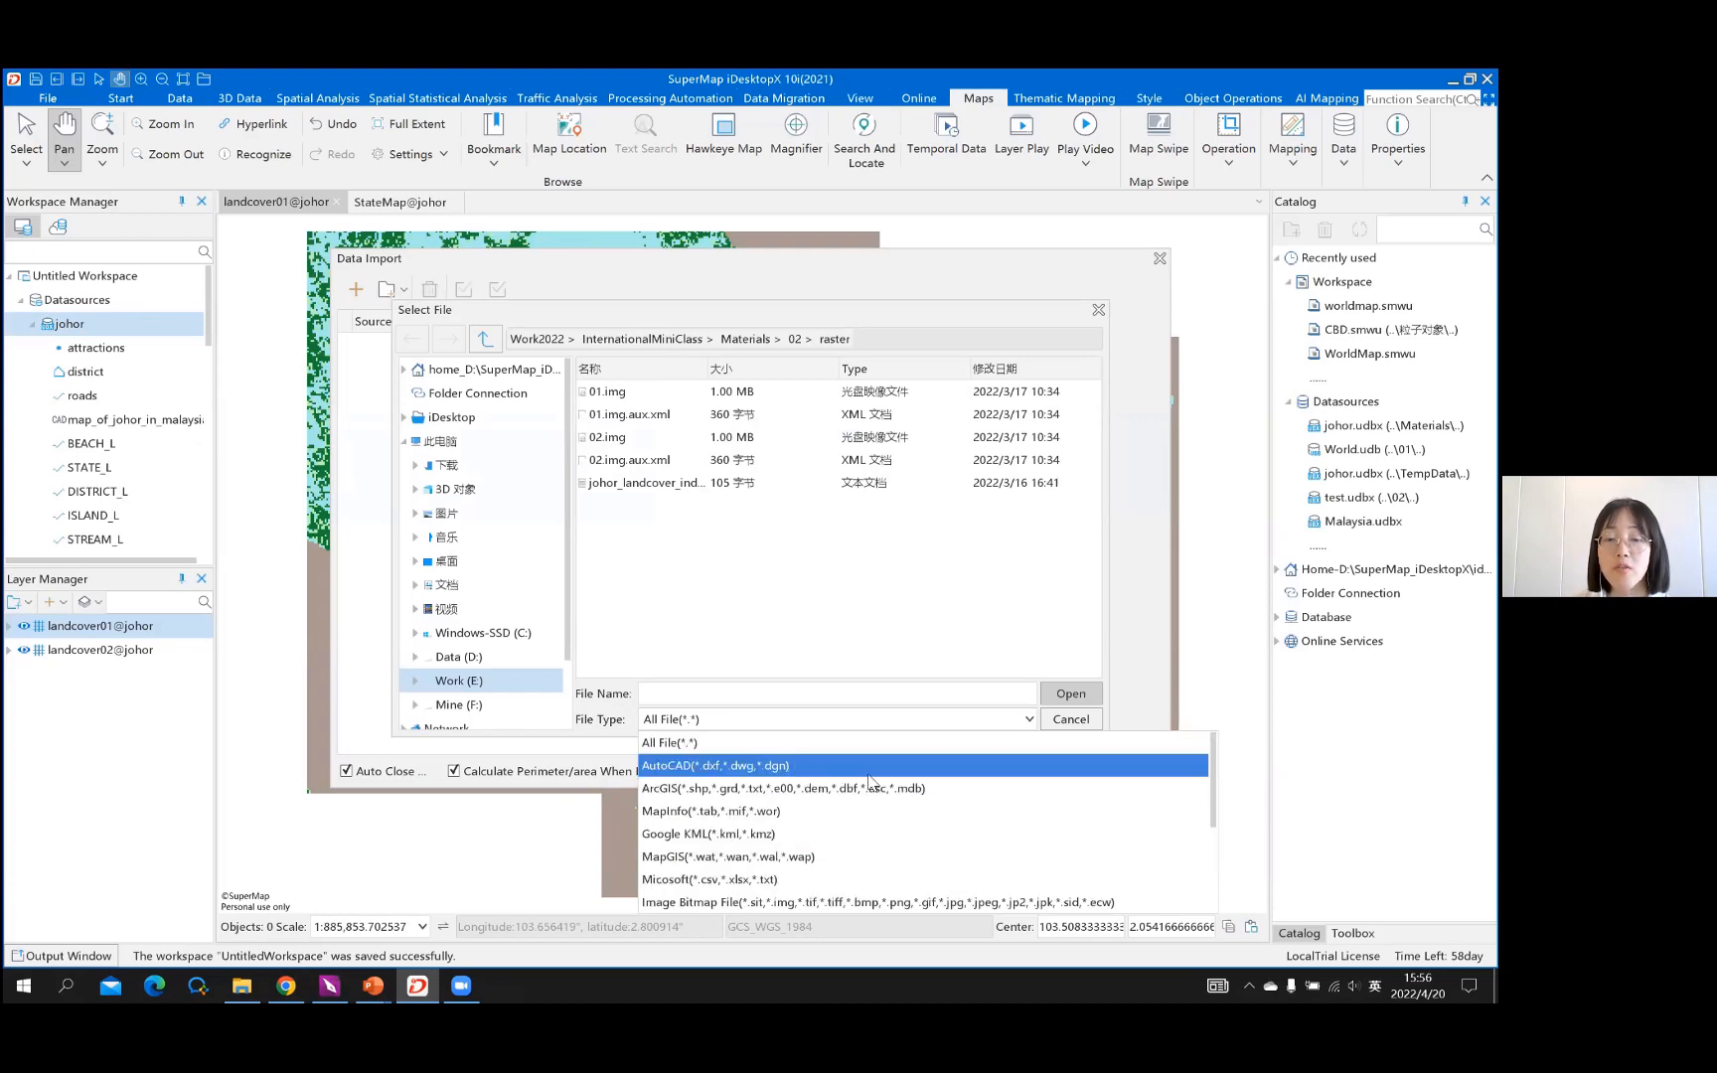
scroll(874, 786, down, 1)
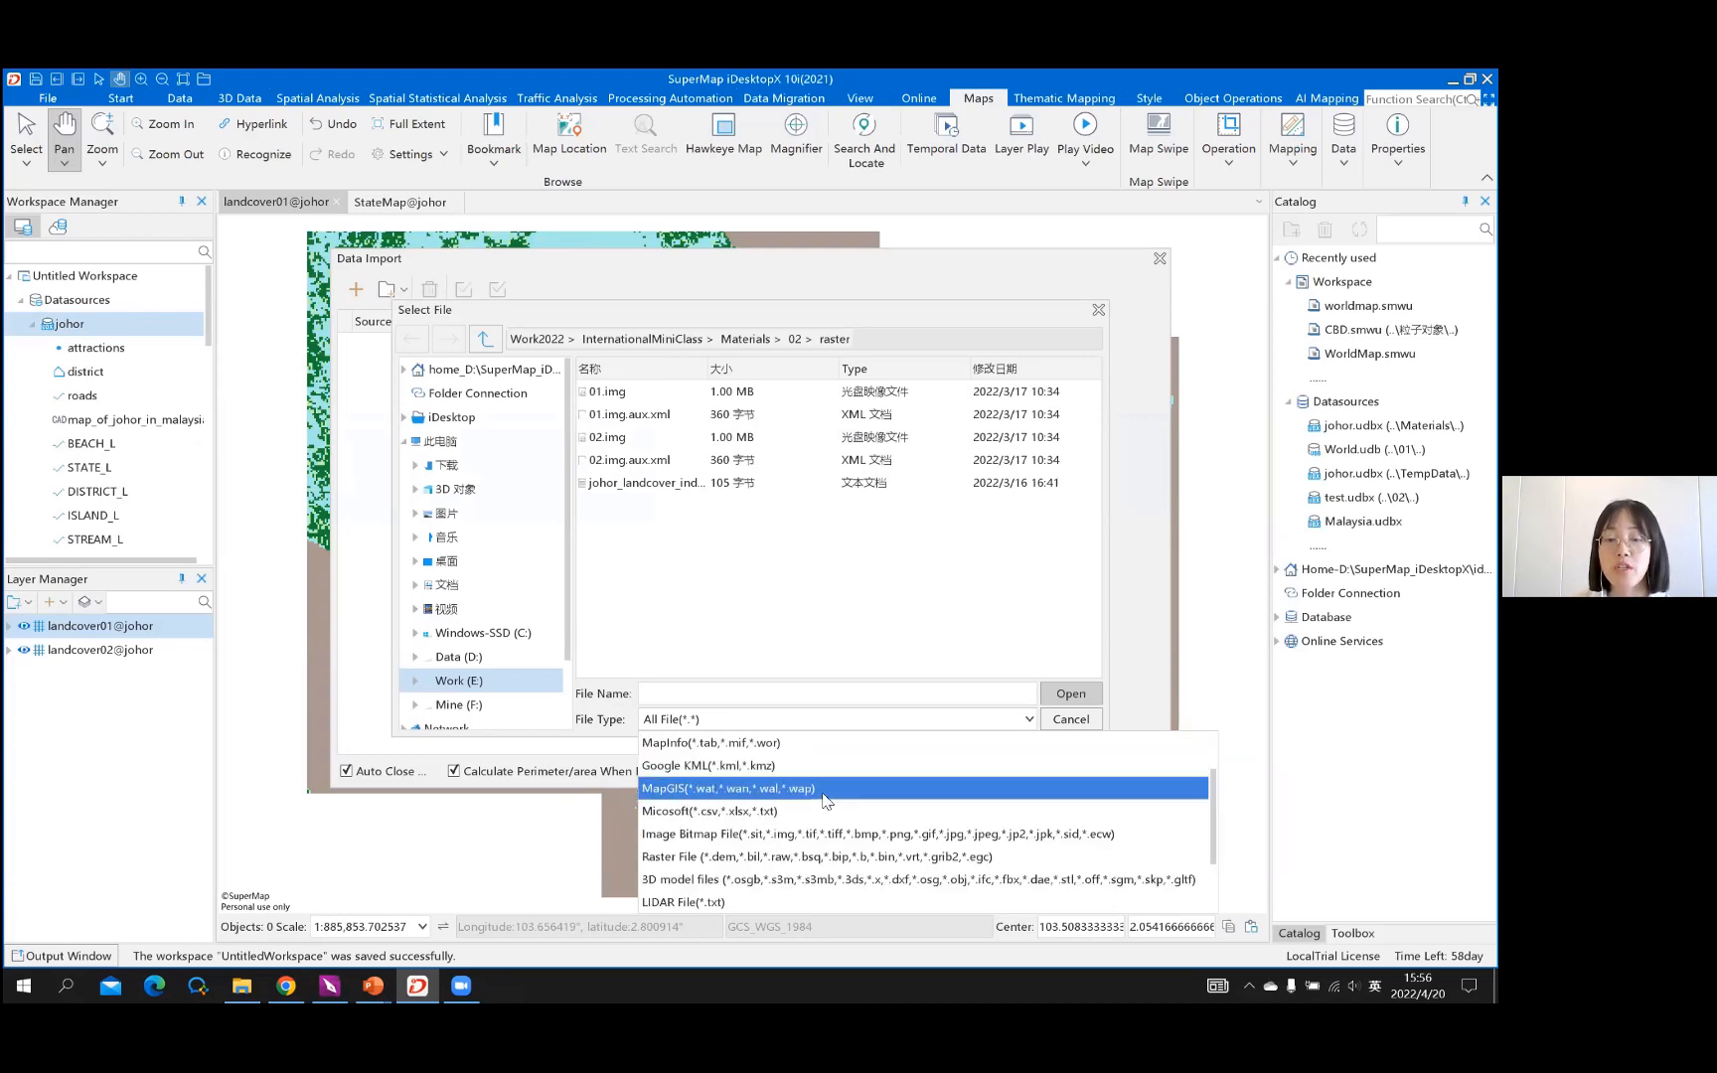
scroll(865, 794, down, 1)
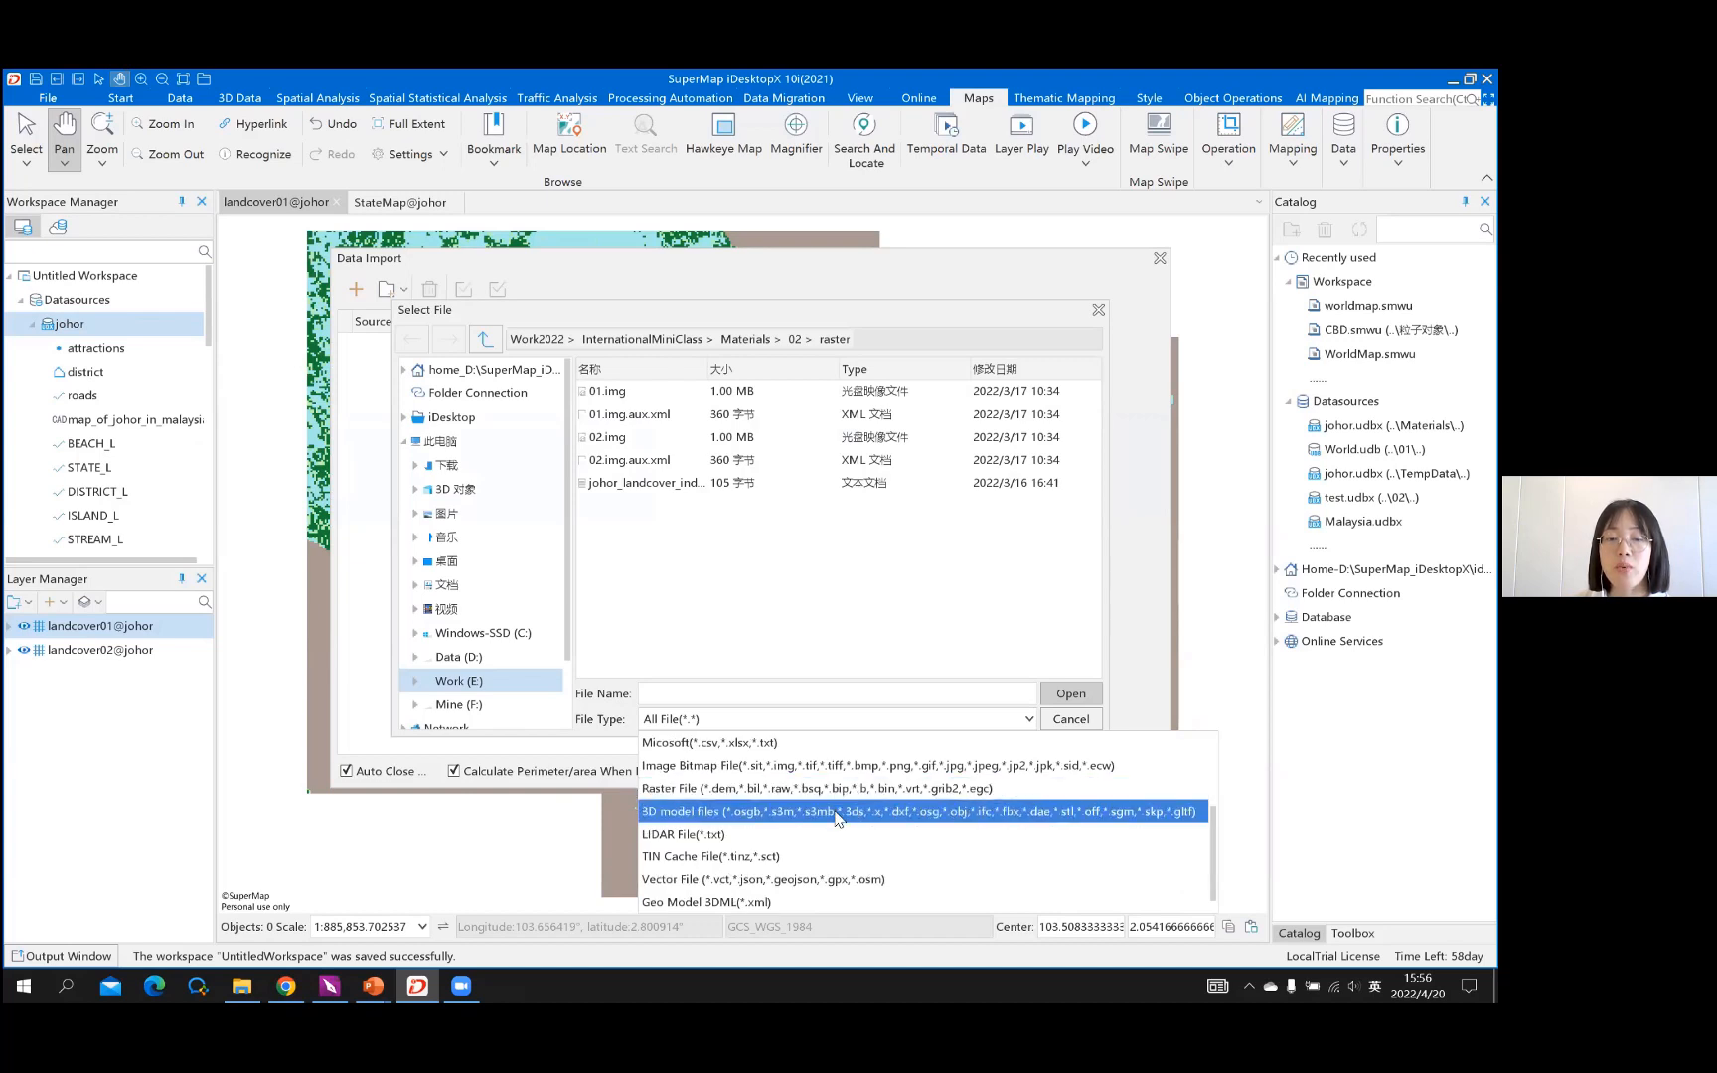
scroll(840, 815, down, 1)
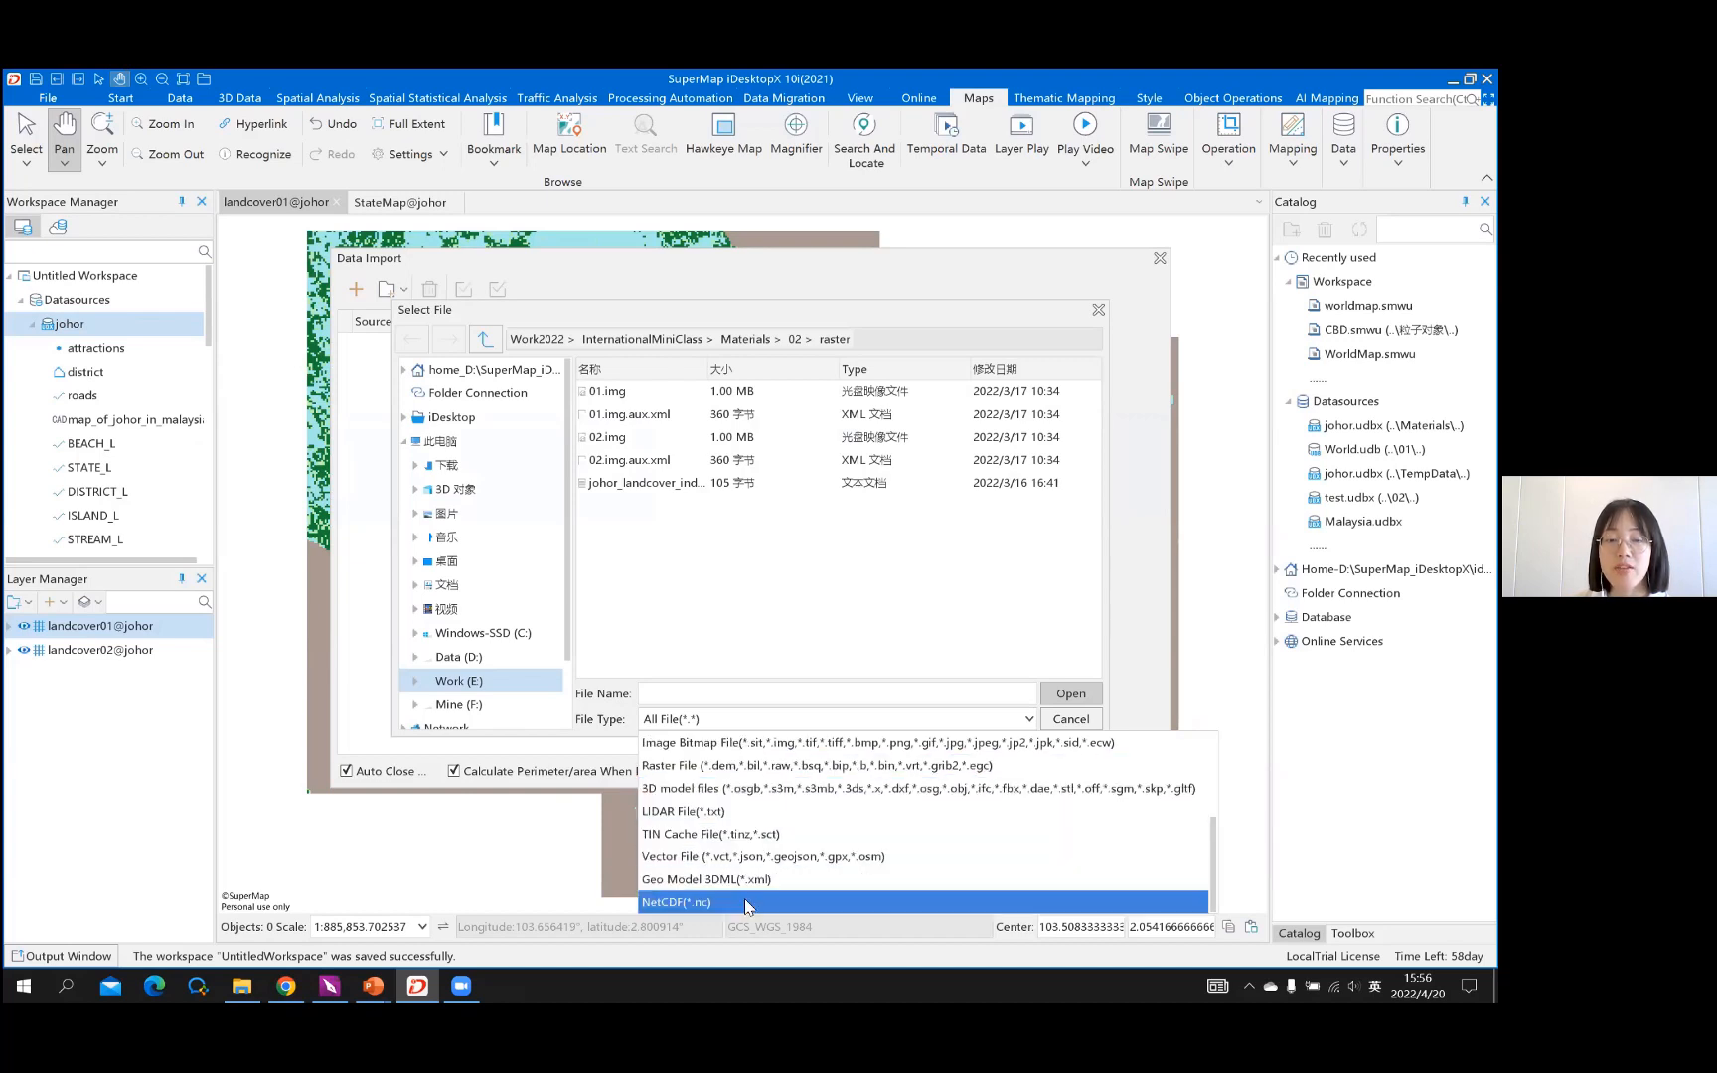
click(831, 592)
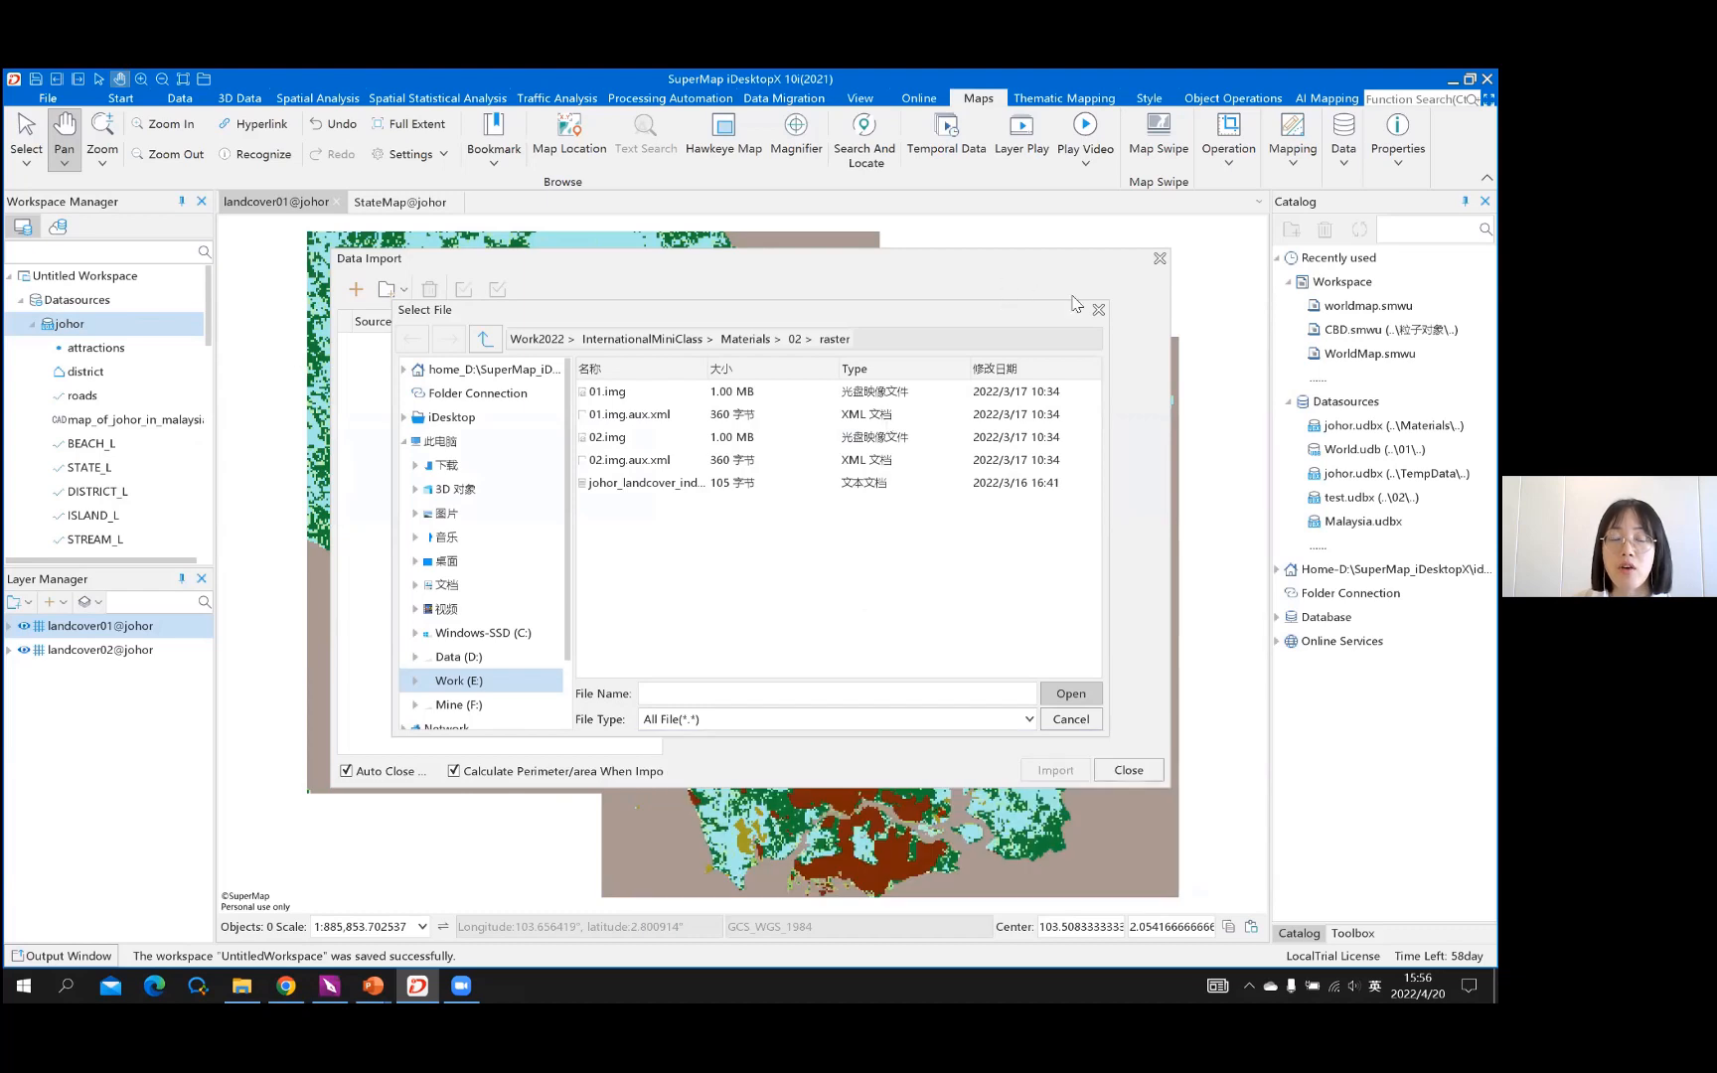
click(1098, 311)
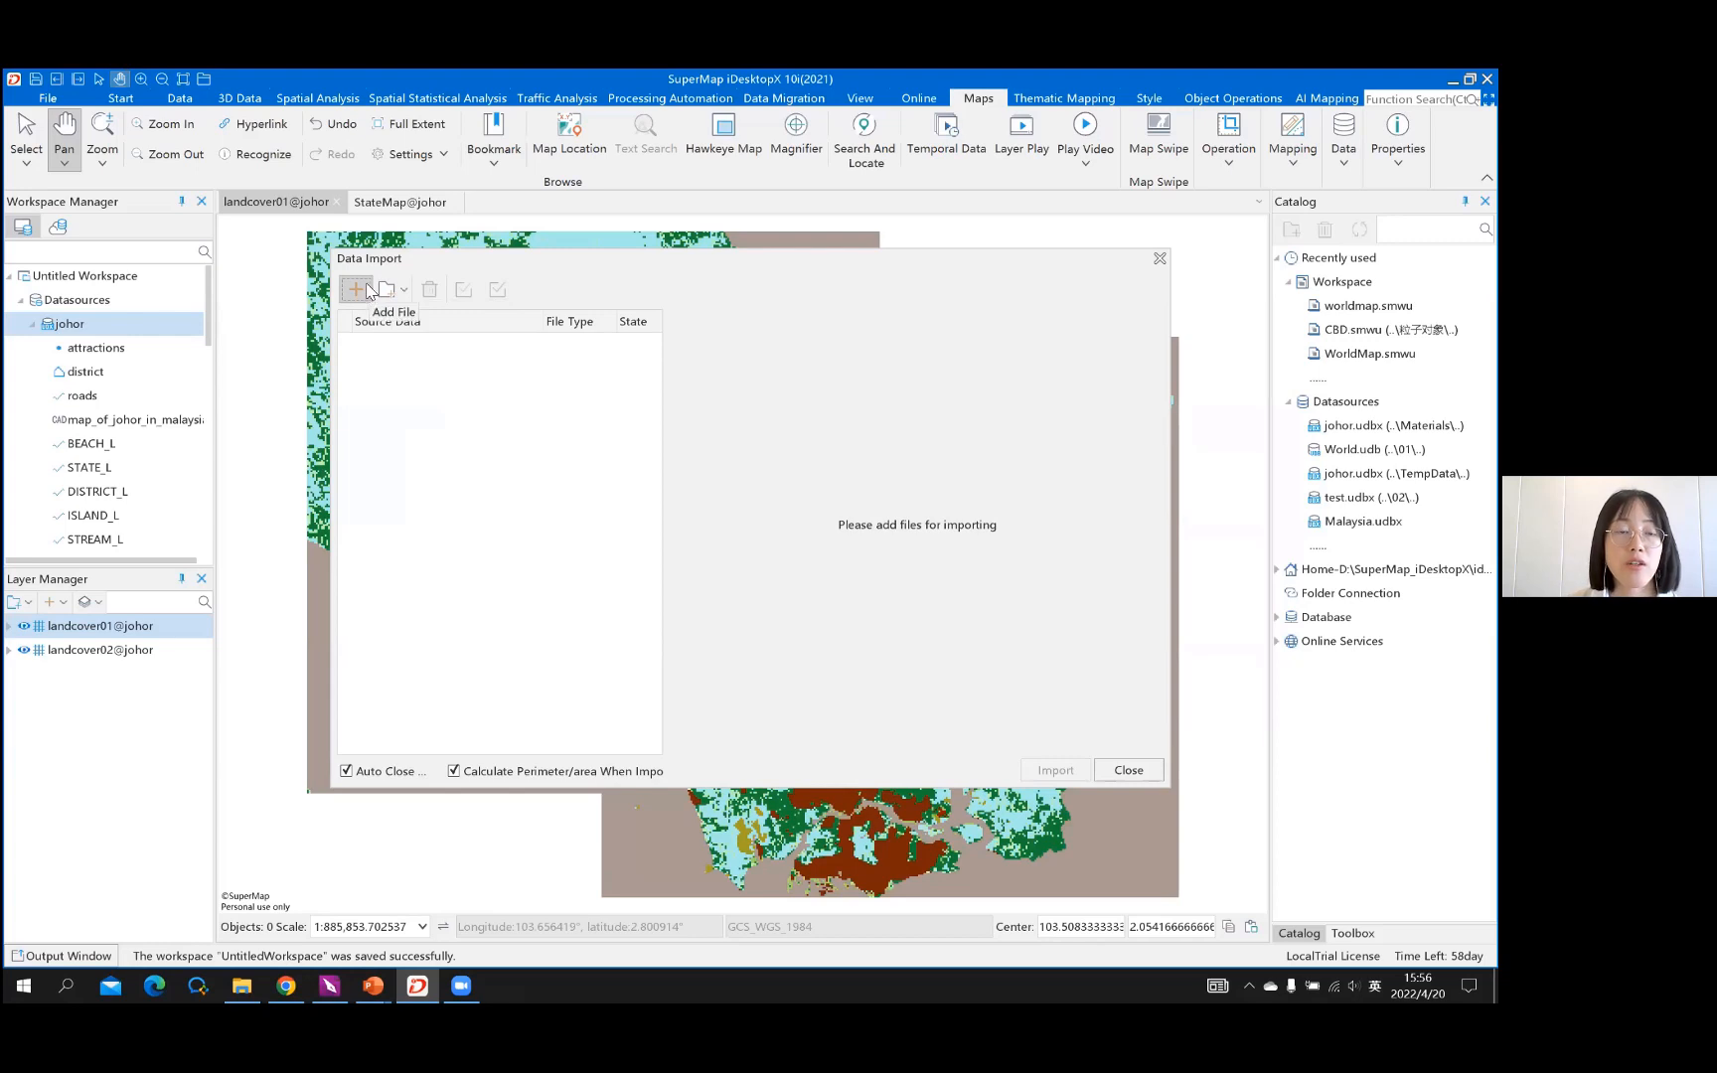
Examine the folder-based import options in the data import dialog and close it without importing
click(403, 291)
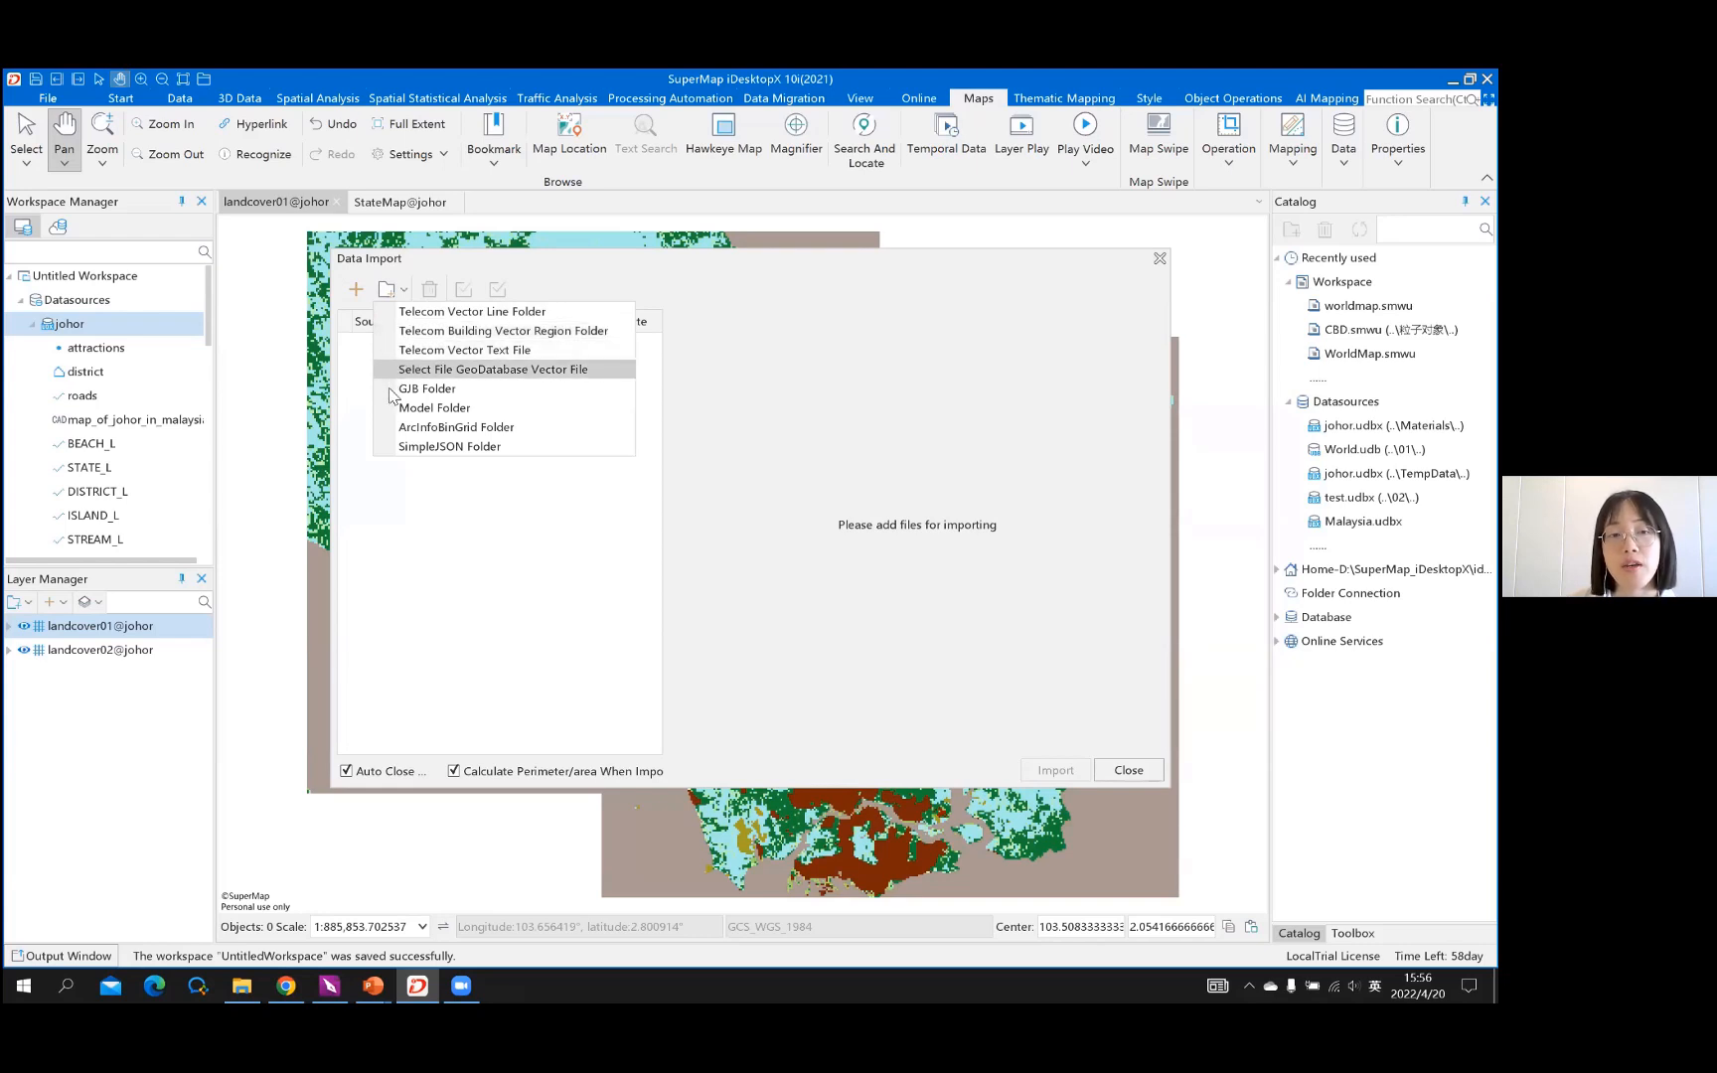
click(509, 515)
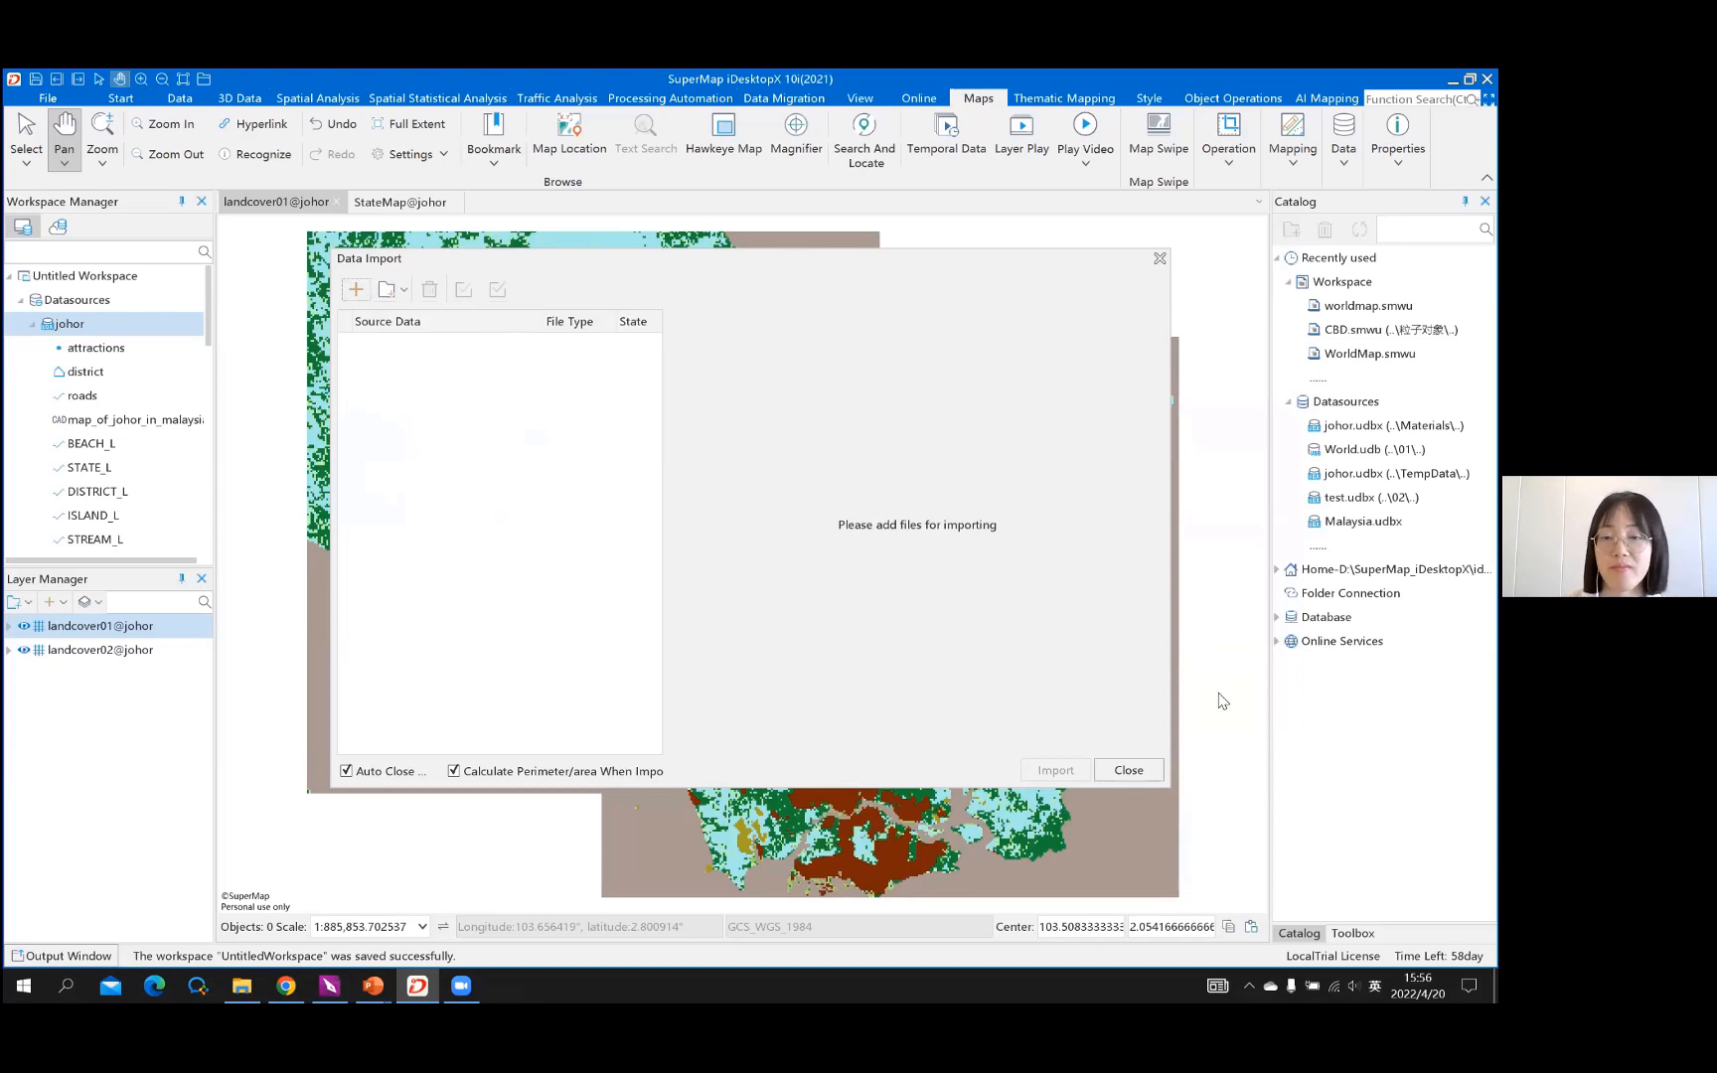
click(1128, 770)
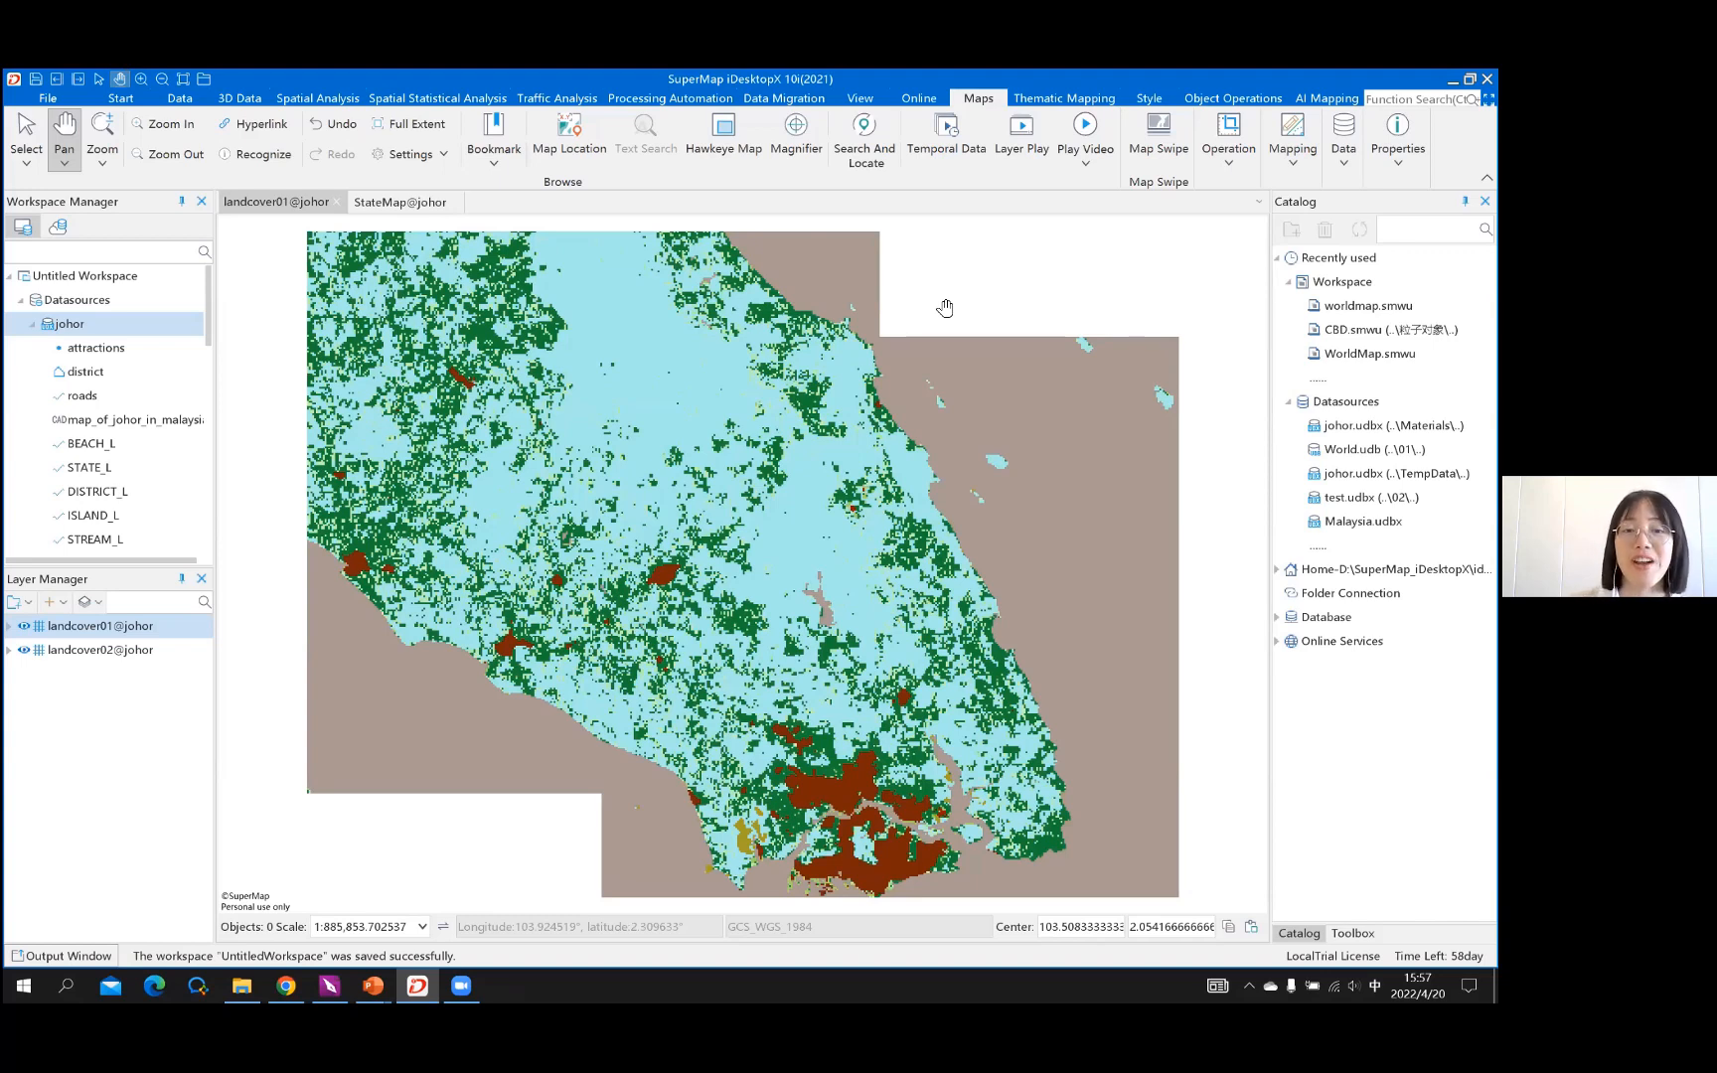
key(alt+Tab)
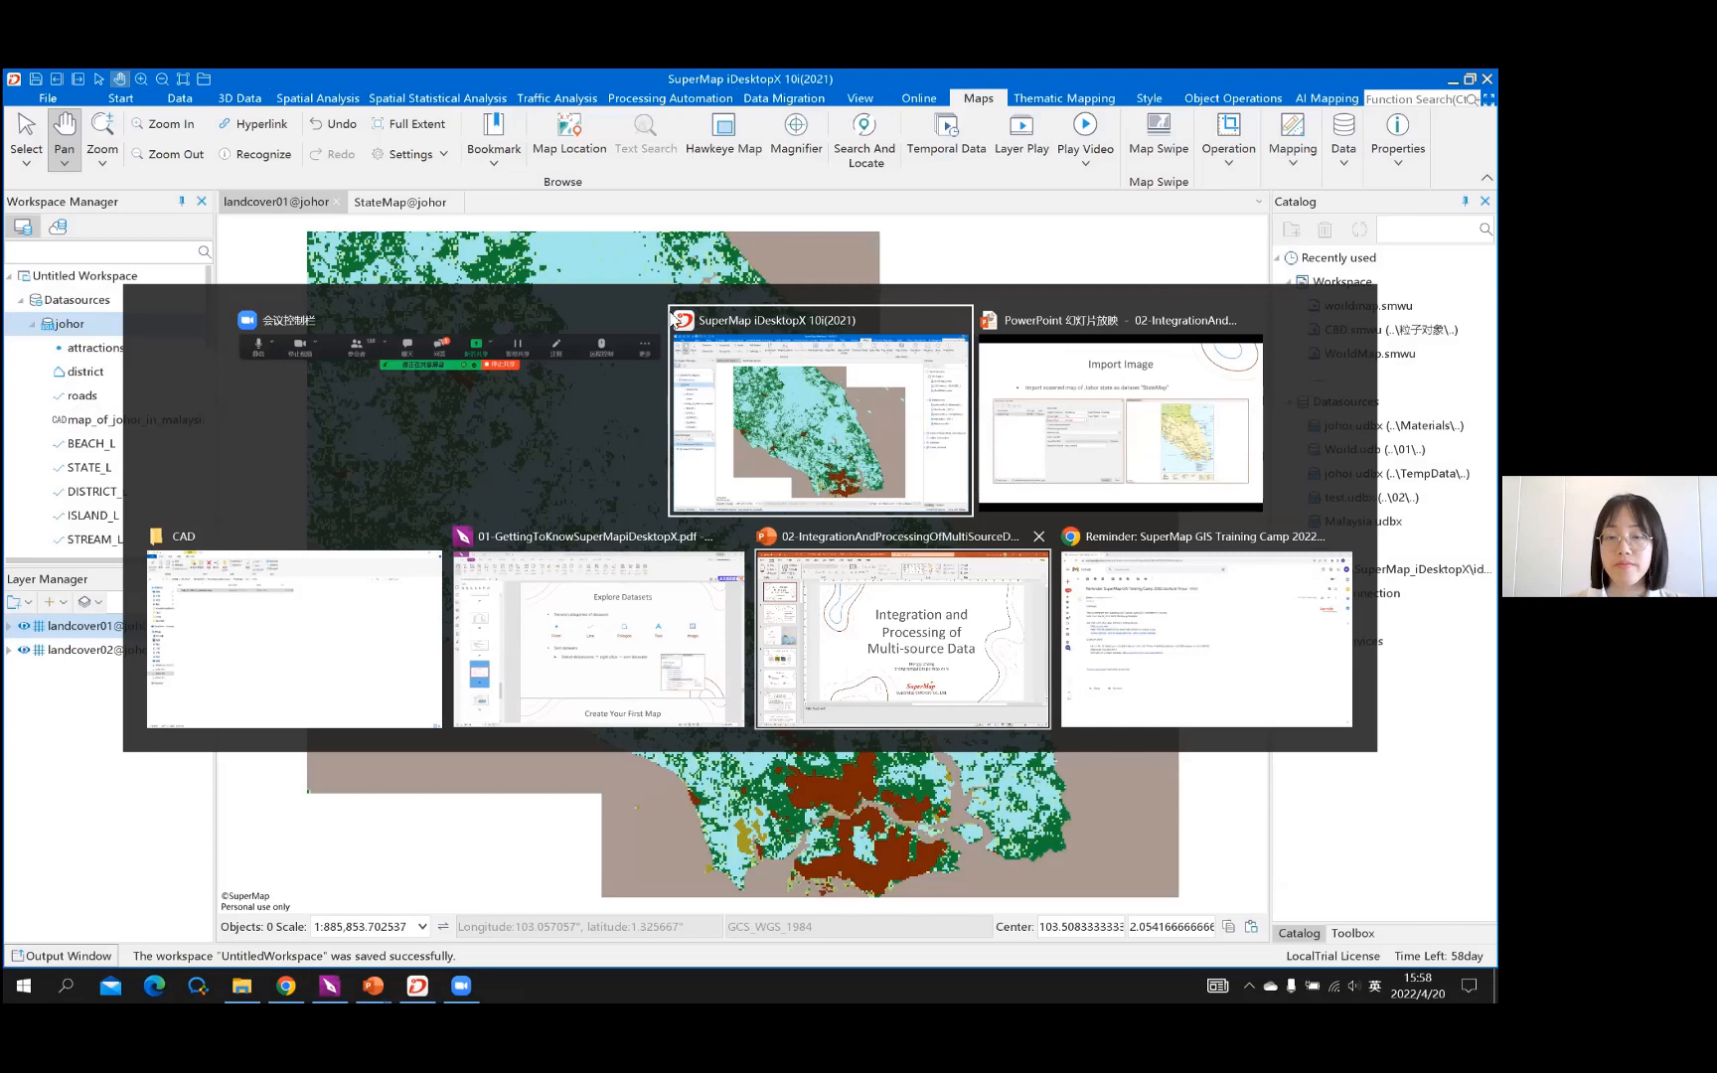
key(alt+Tab)
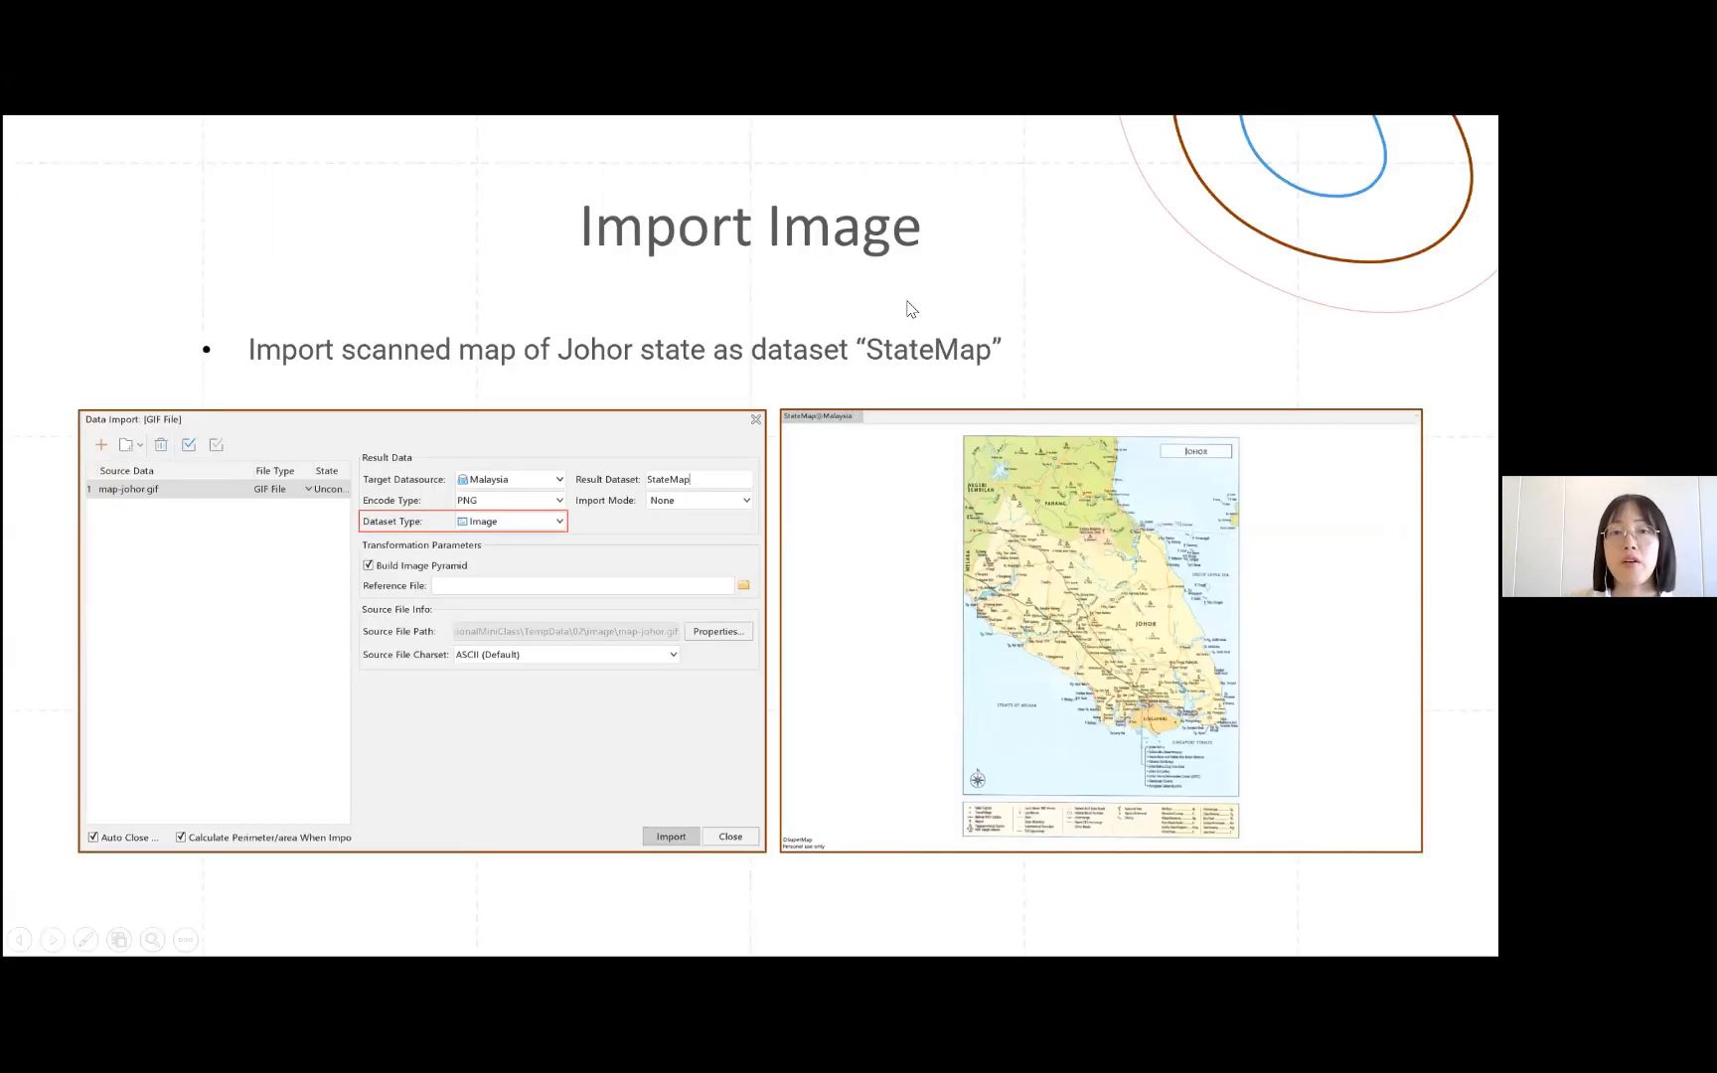
key(Right)
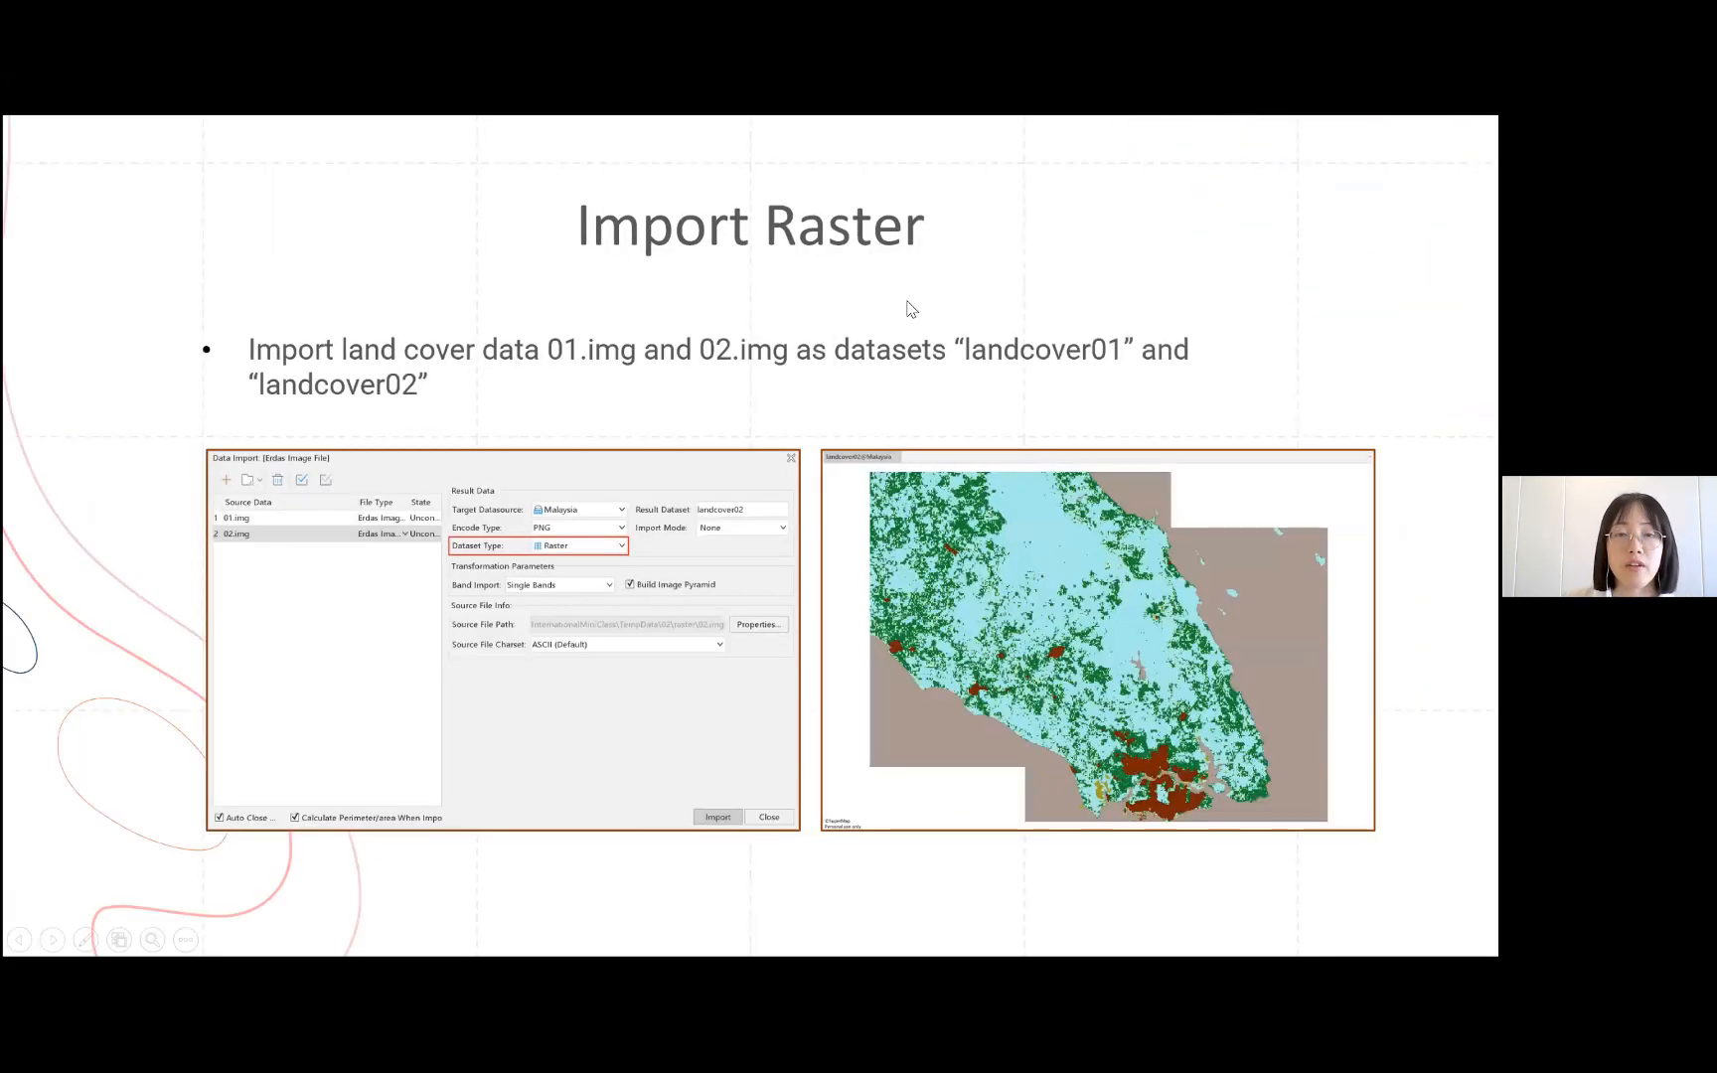
key(Right)
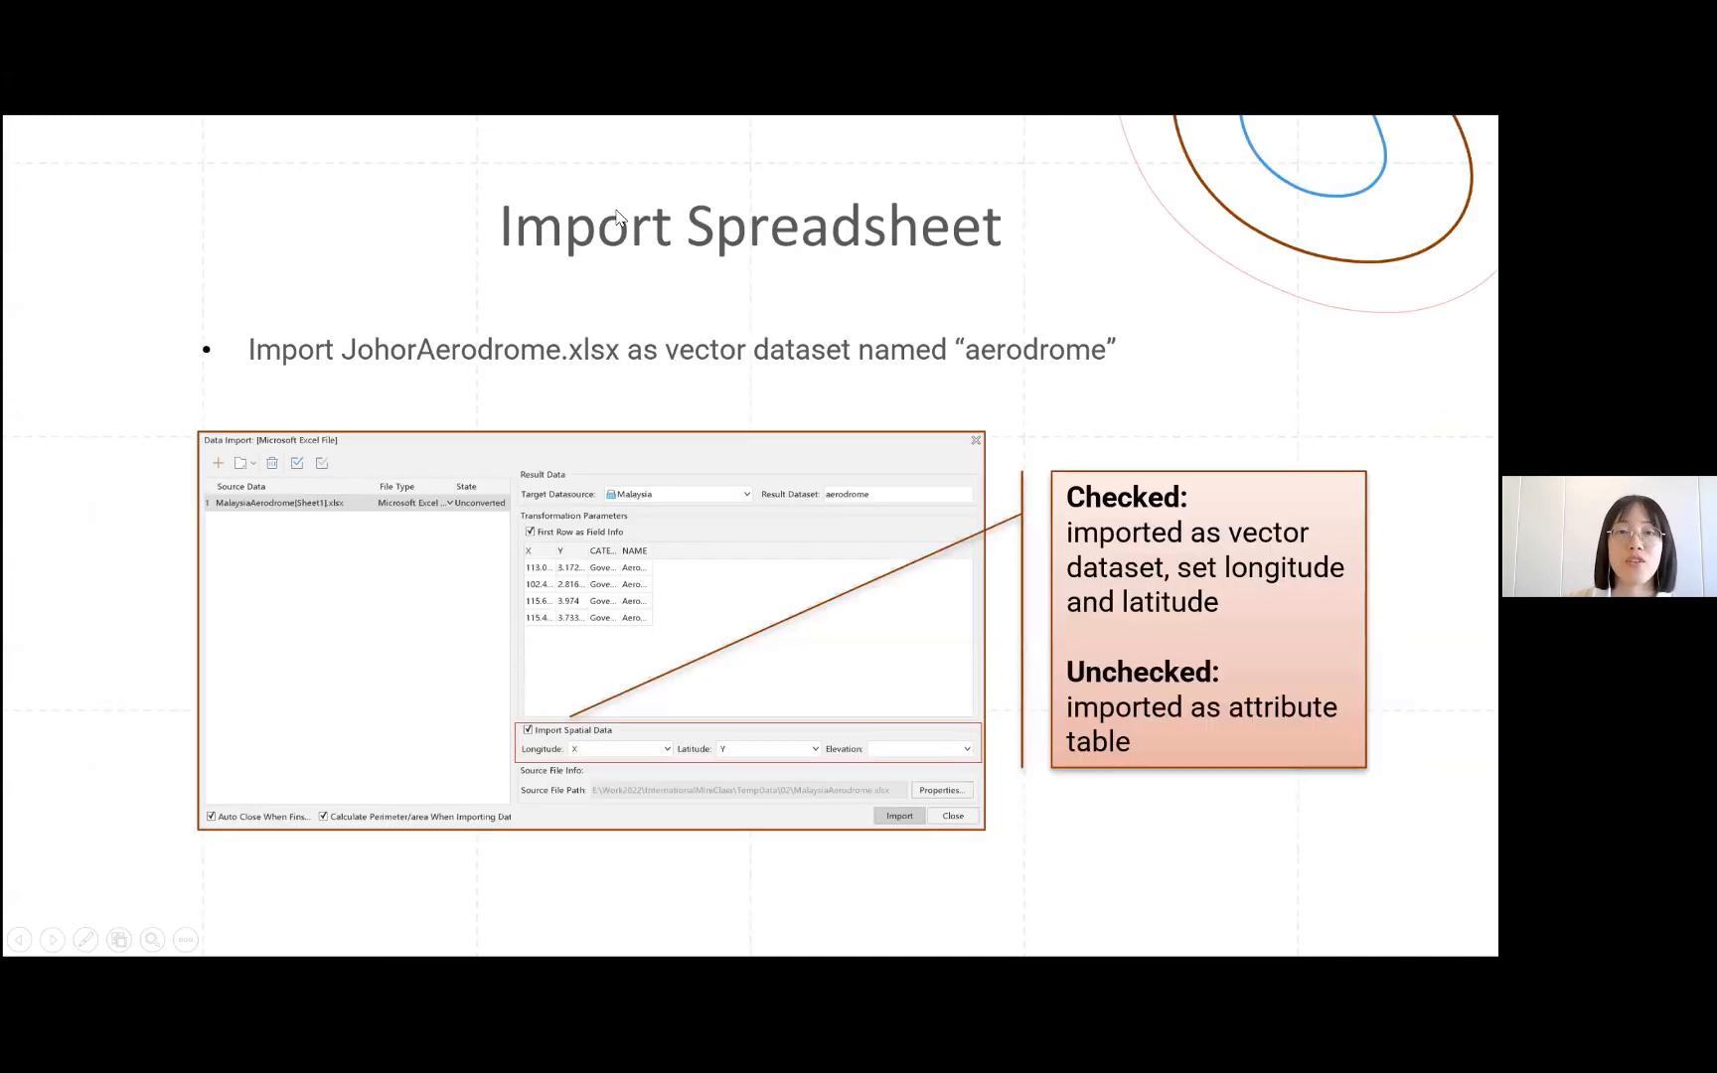
key(Left)
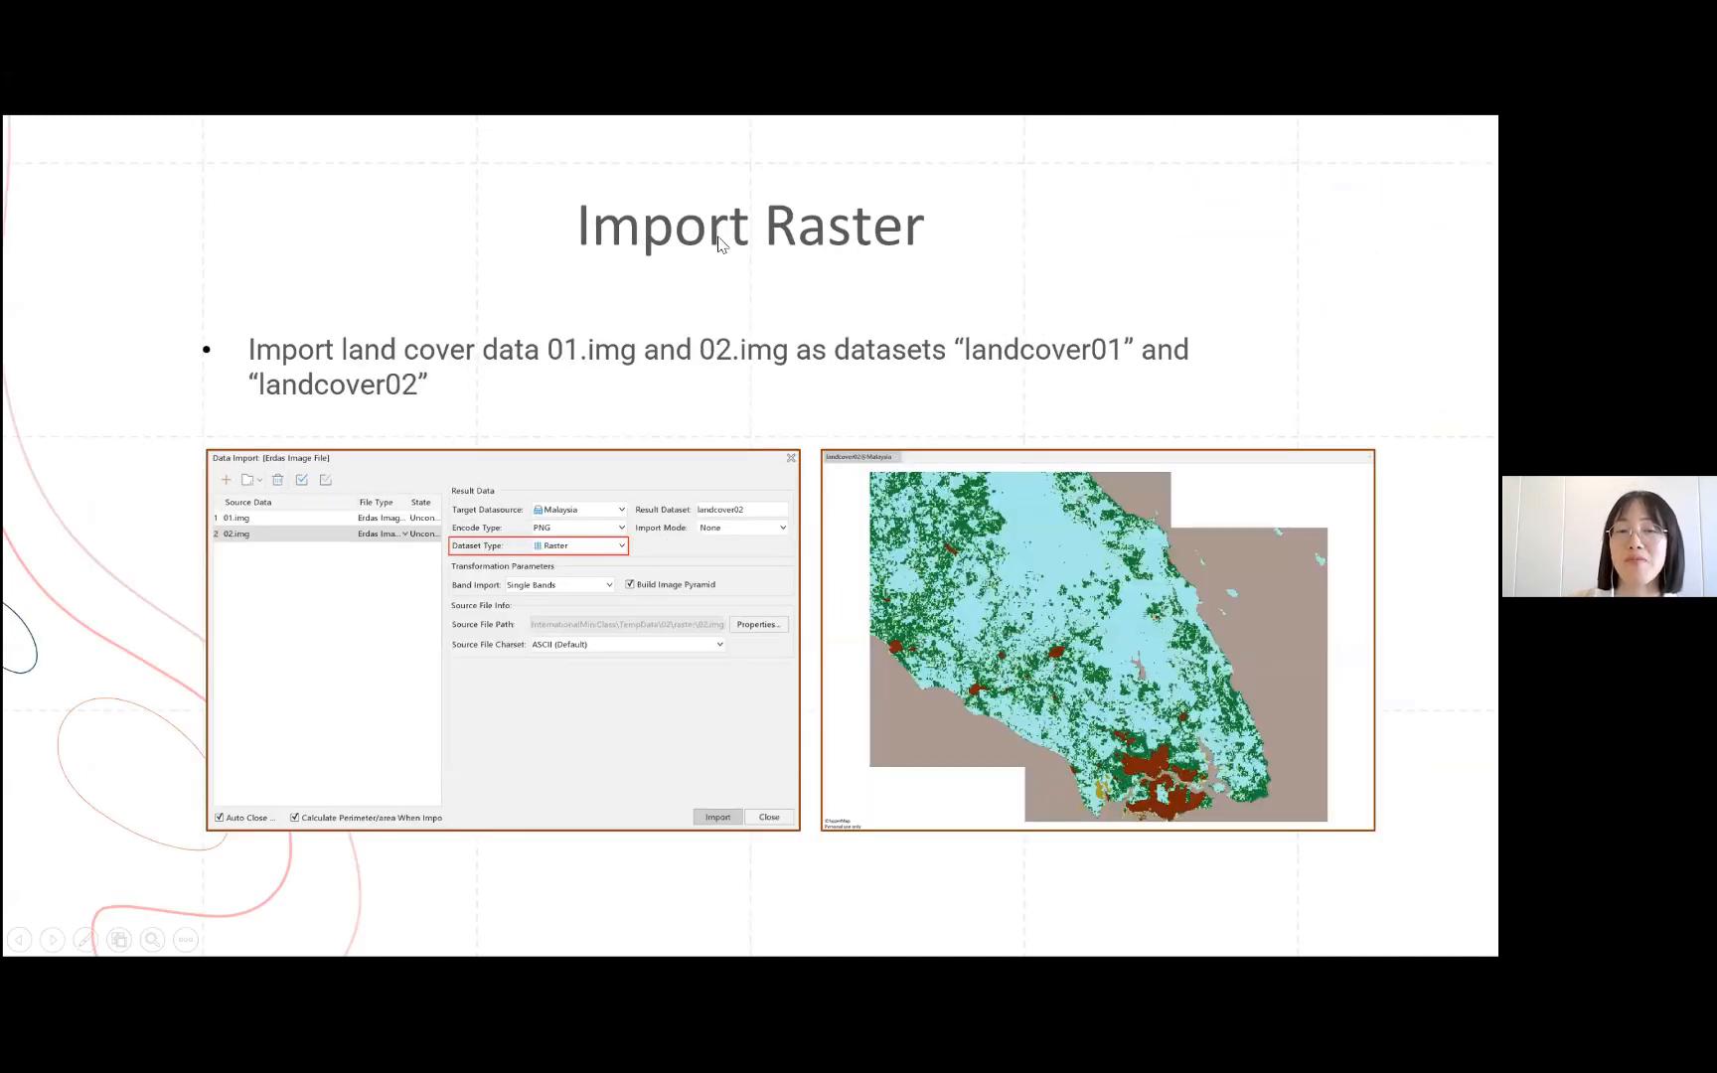
key(Right)
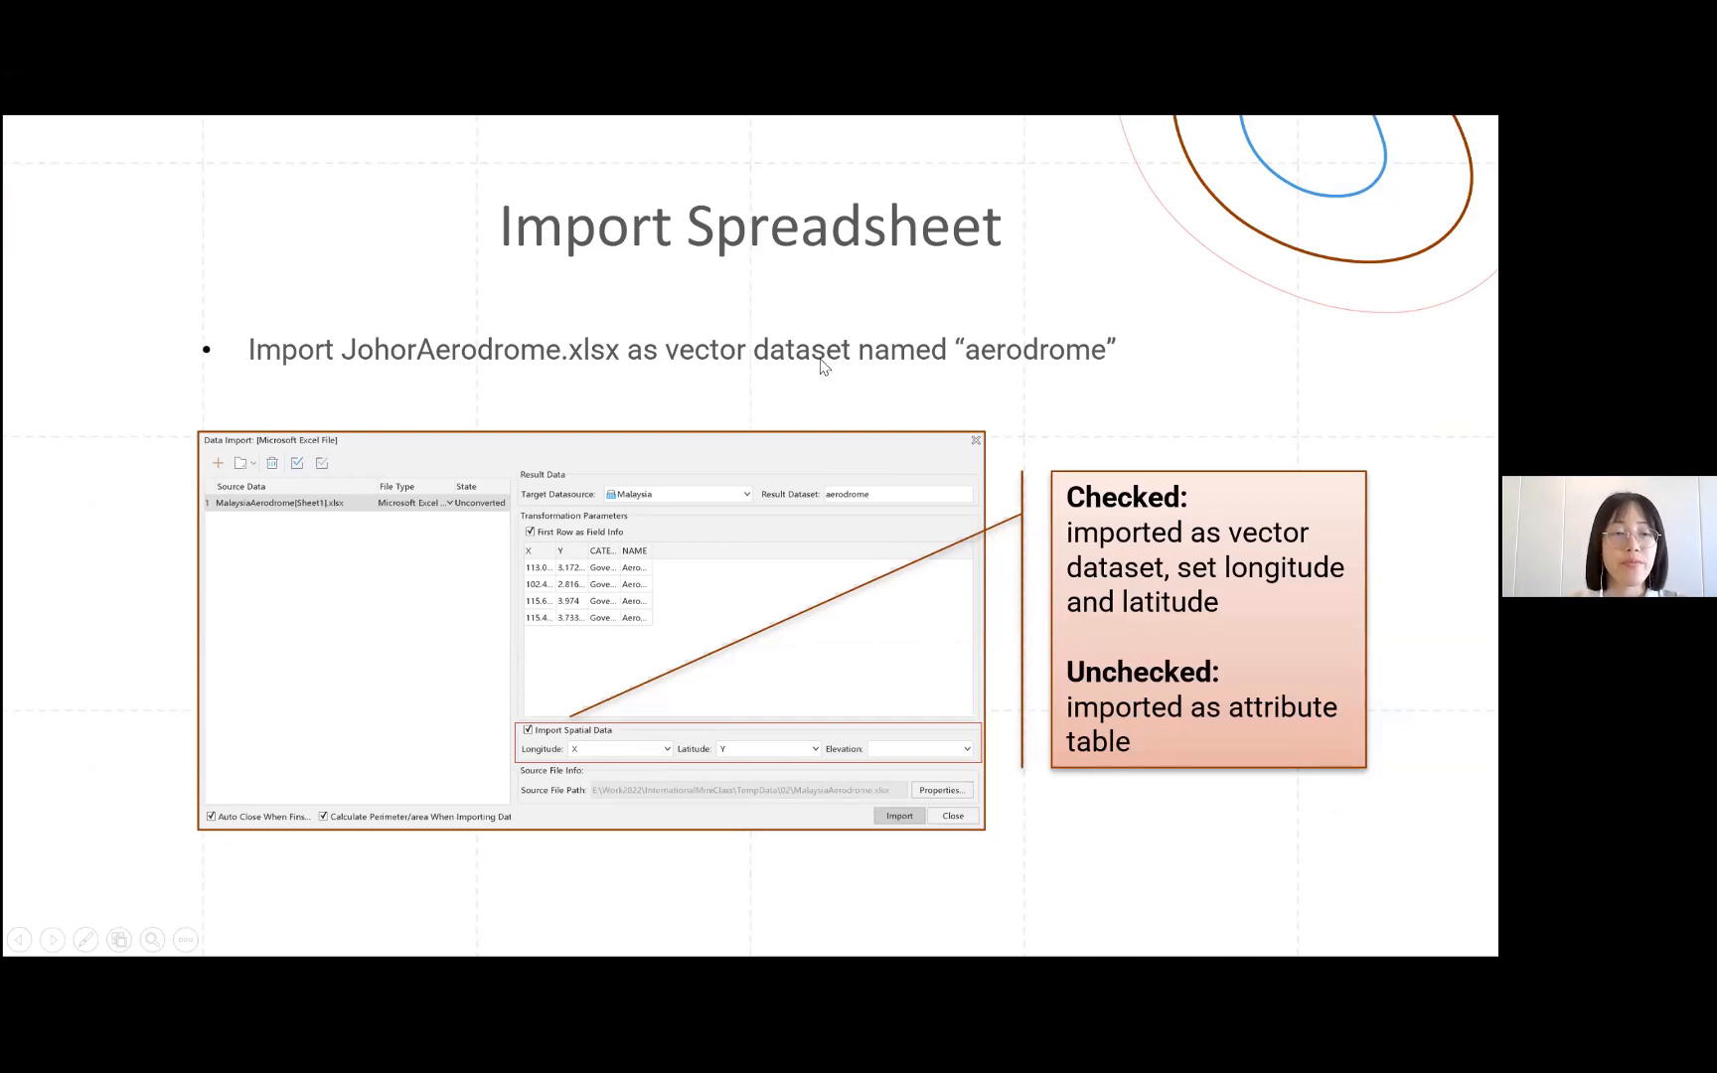
Switch to File Explorer and open the spreadsheet folder in Materials\02
key(alt+Tab)
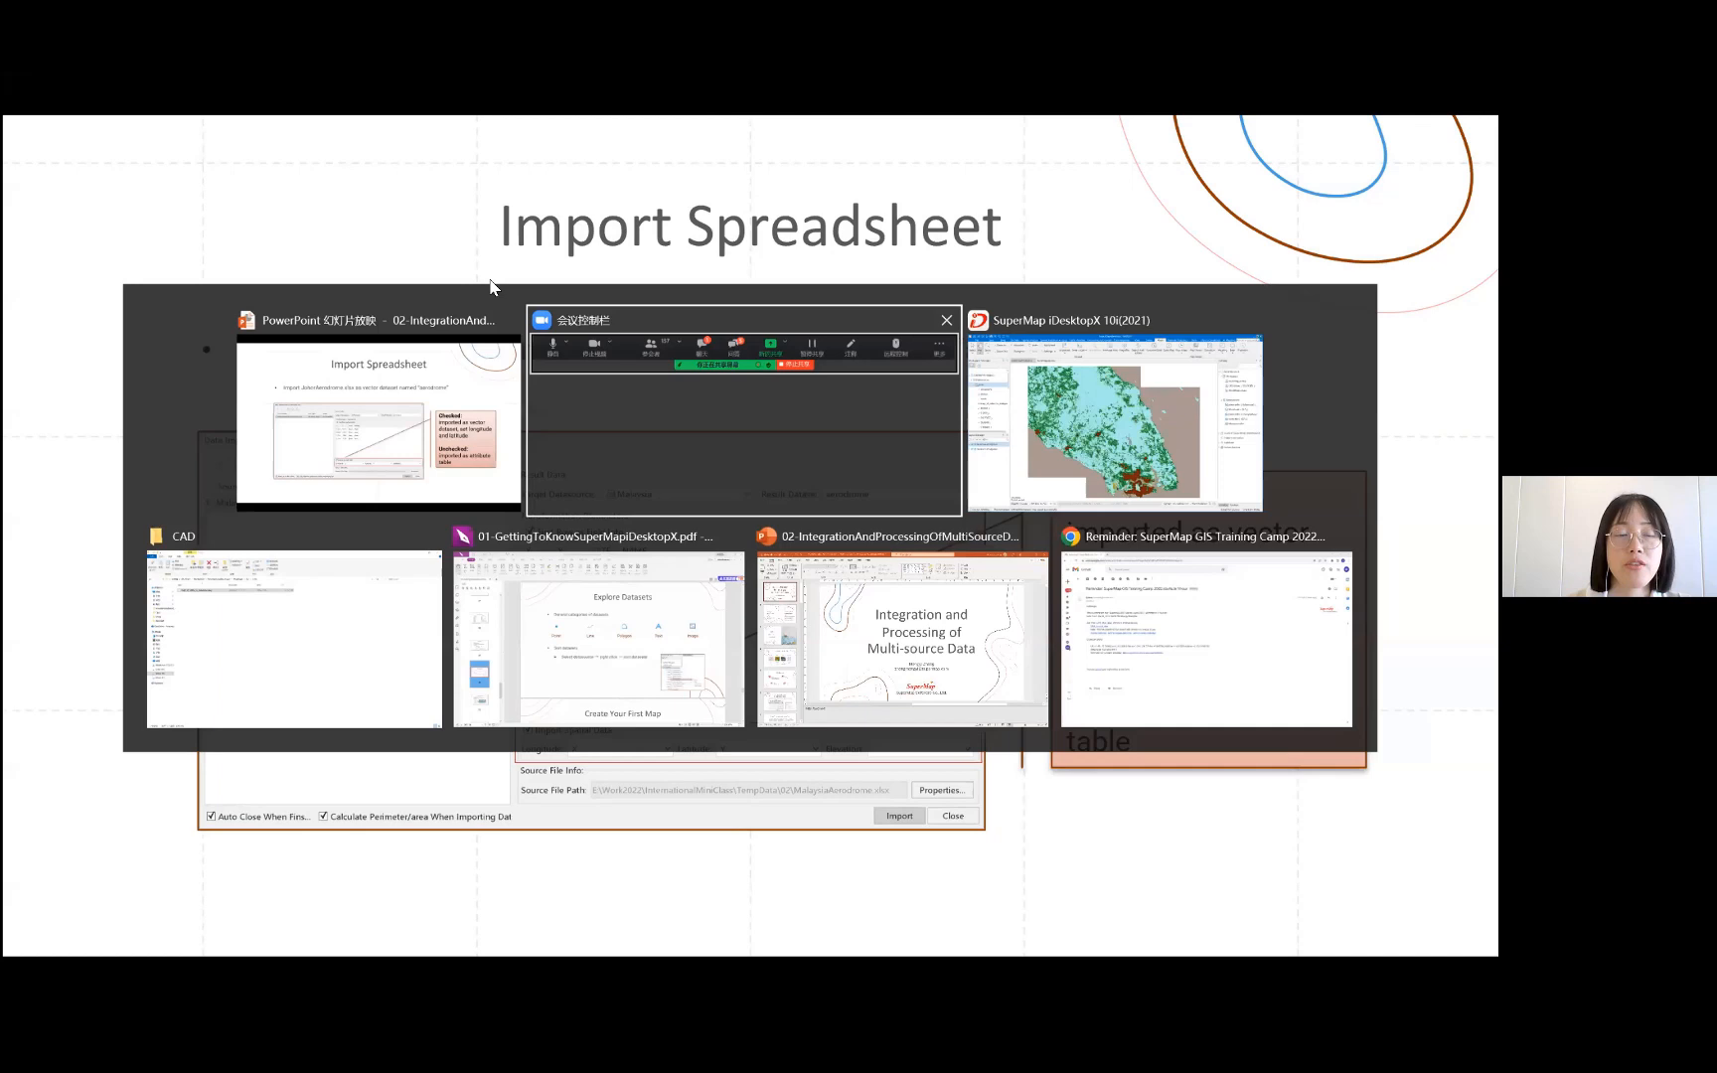
key(alt+Tab)
key(alt+Tab)
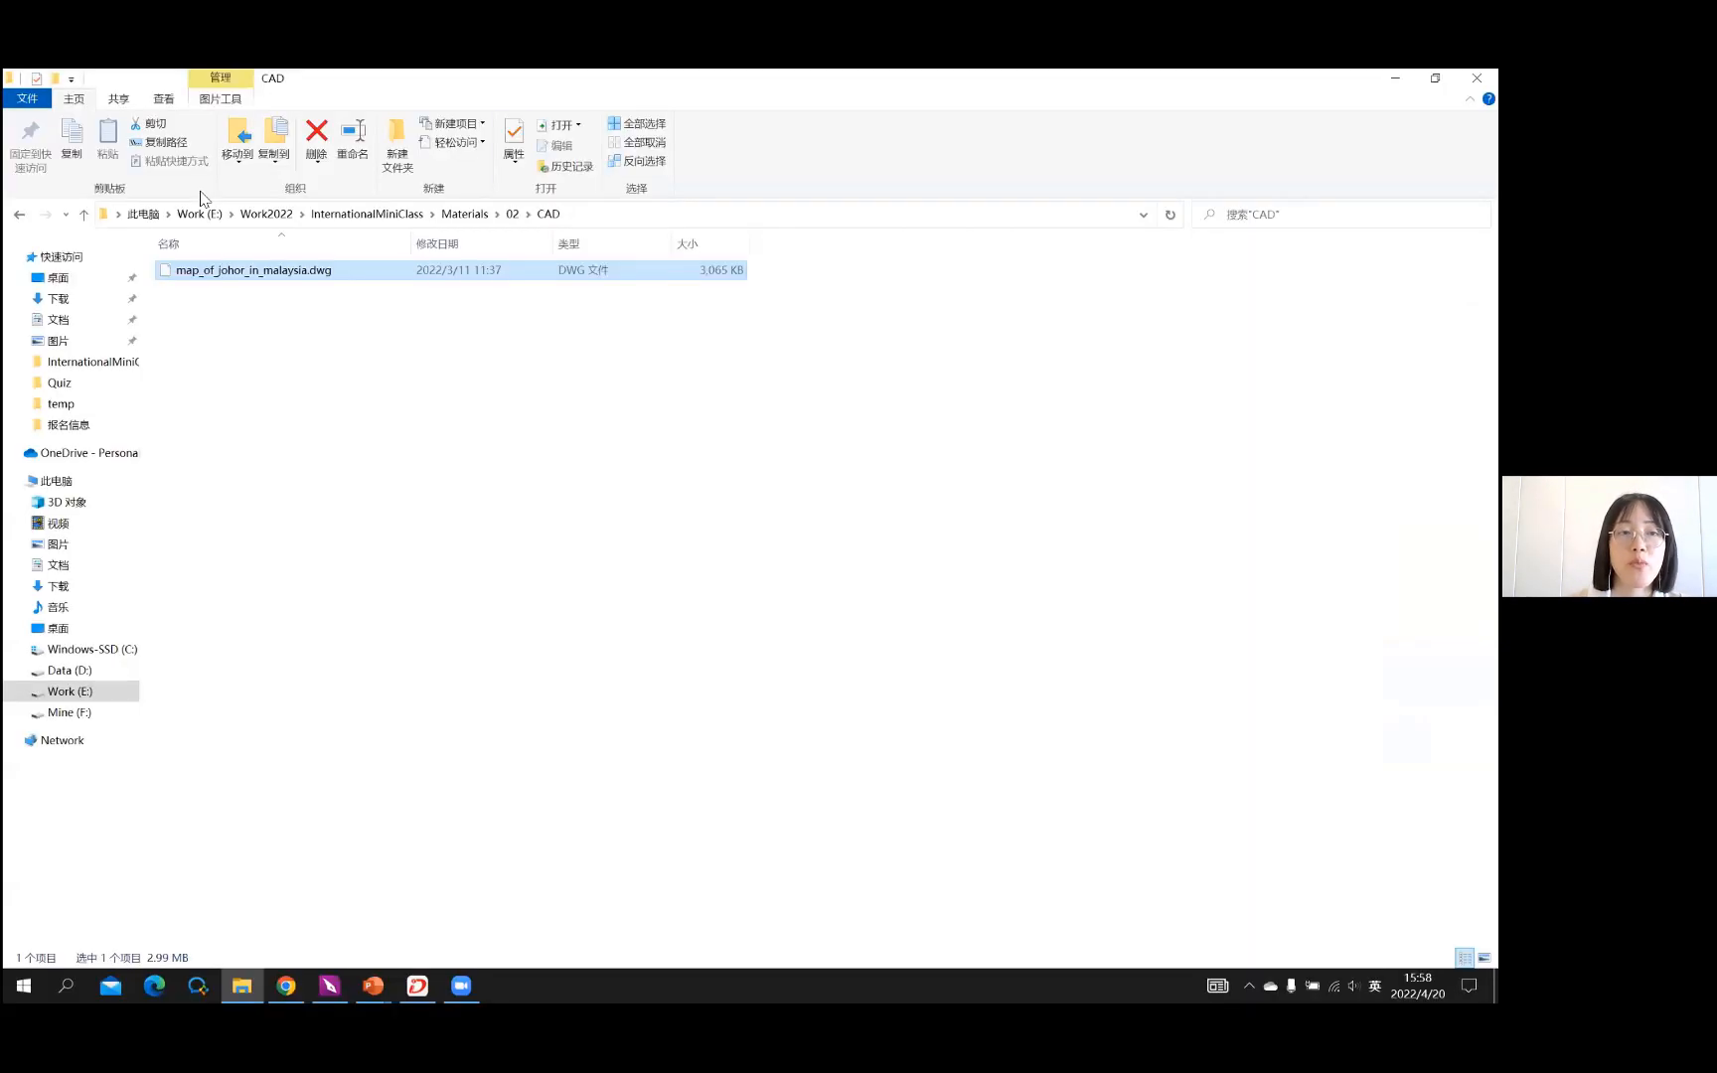
key(alt+Up)
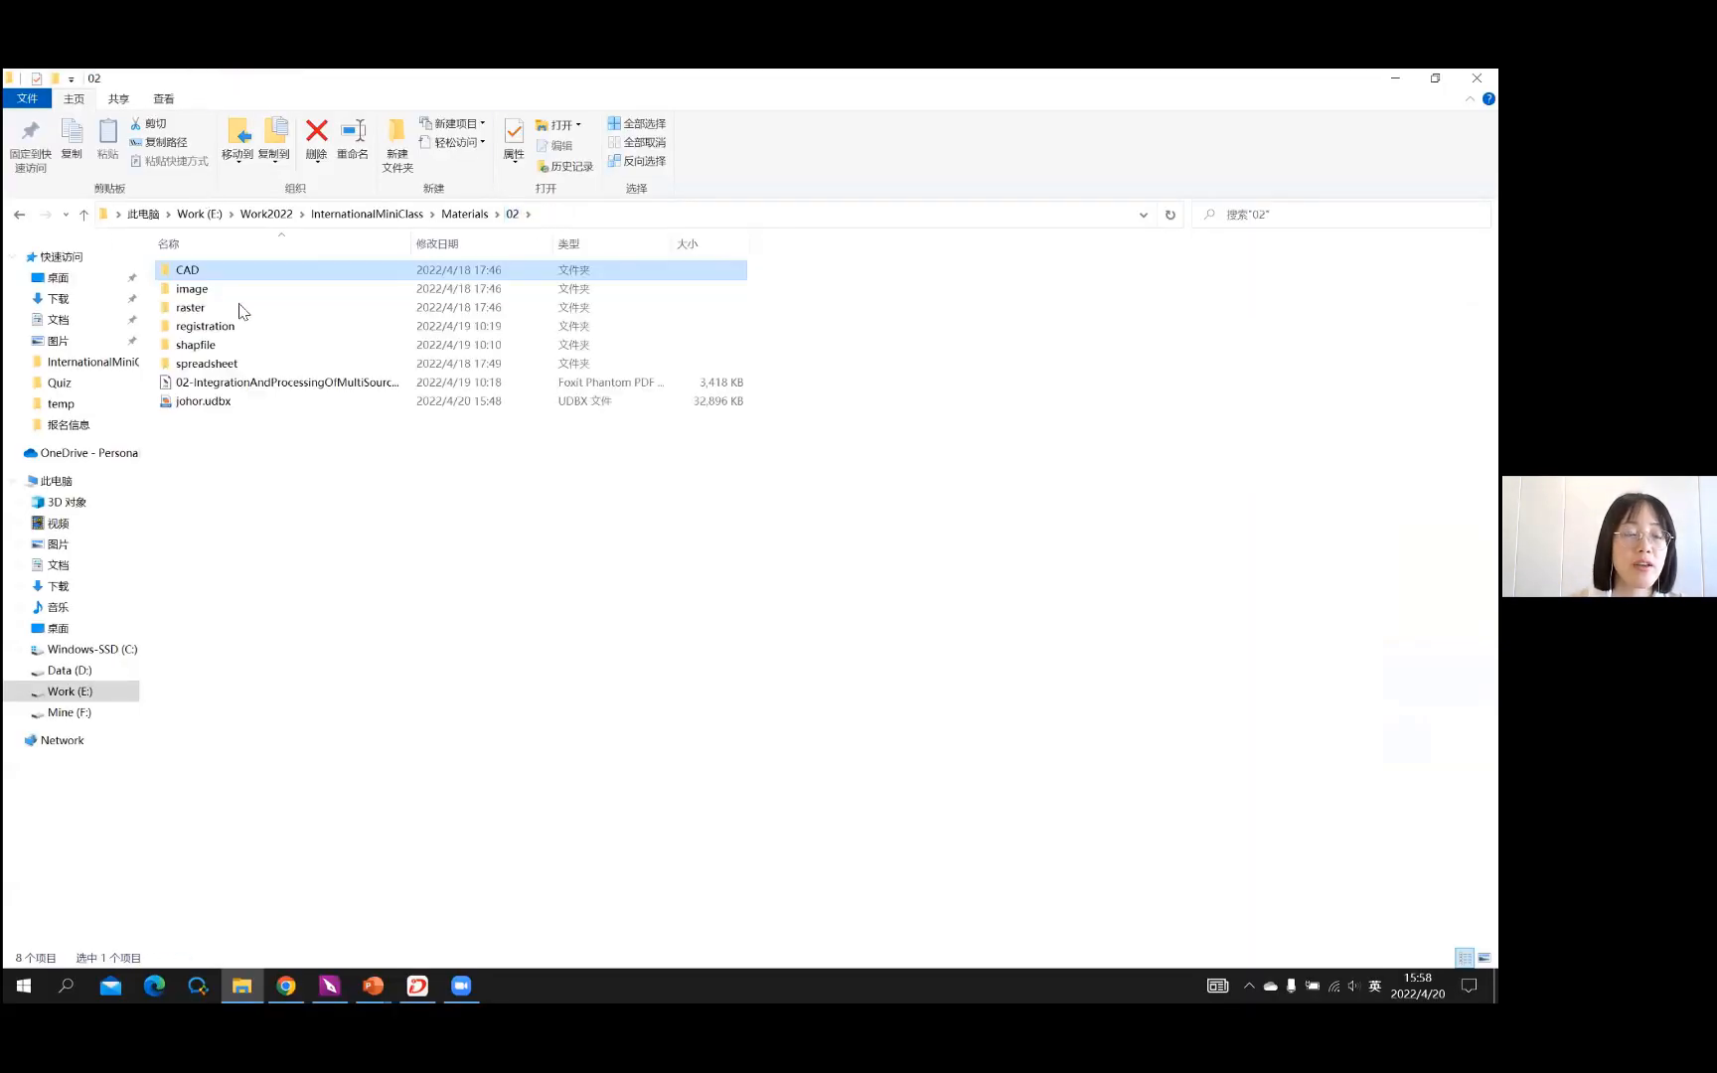
click(229, 370)
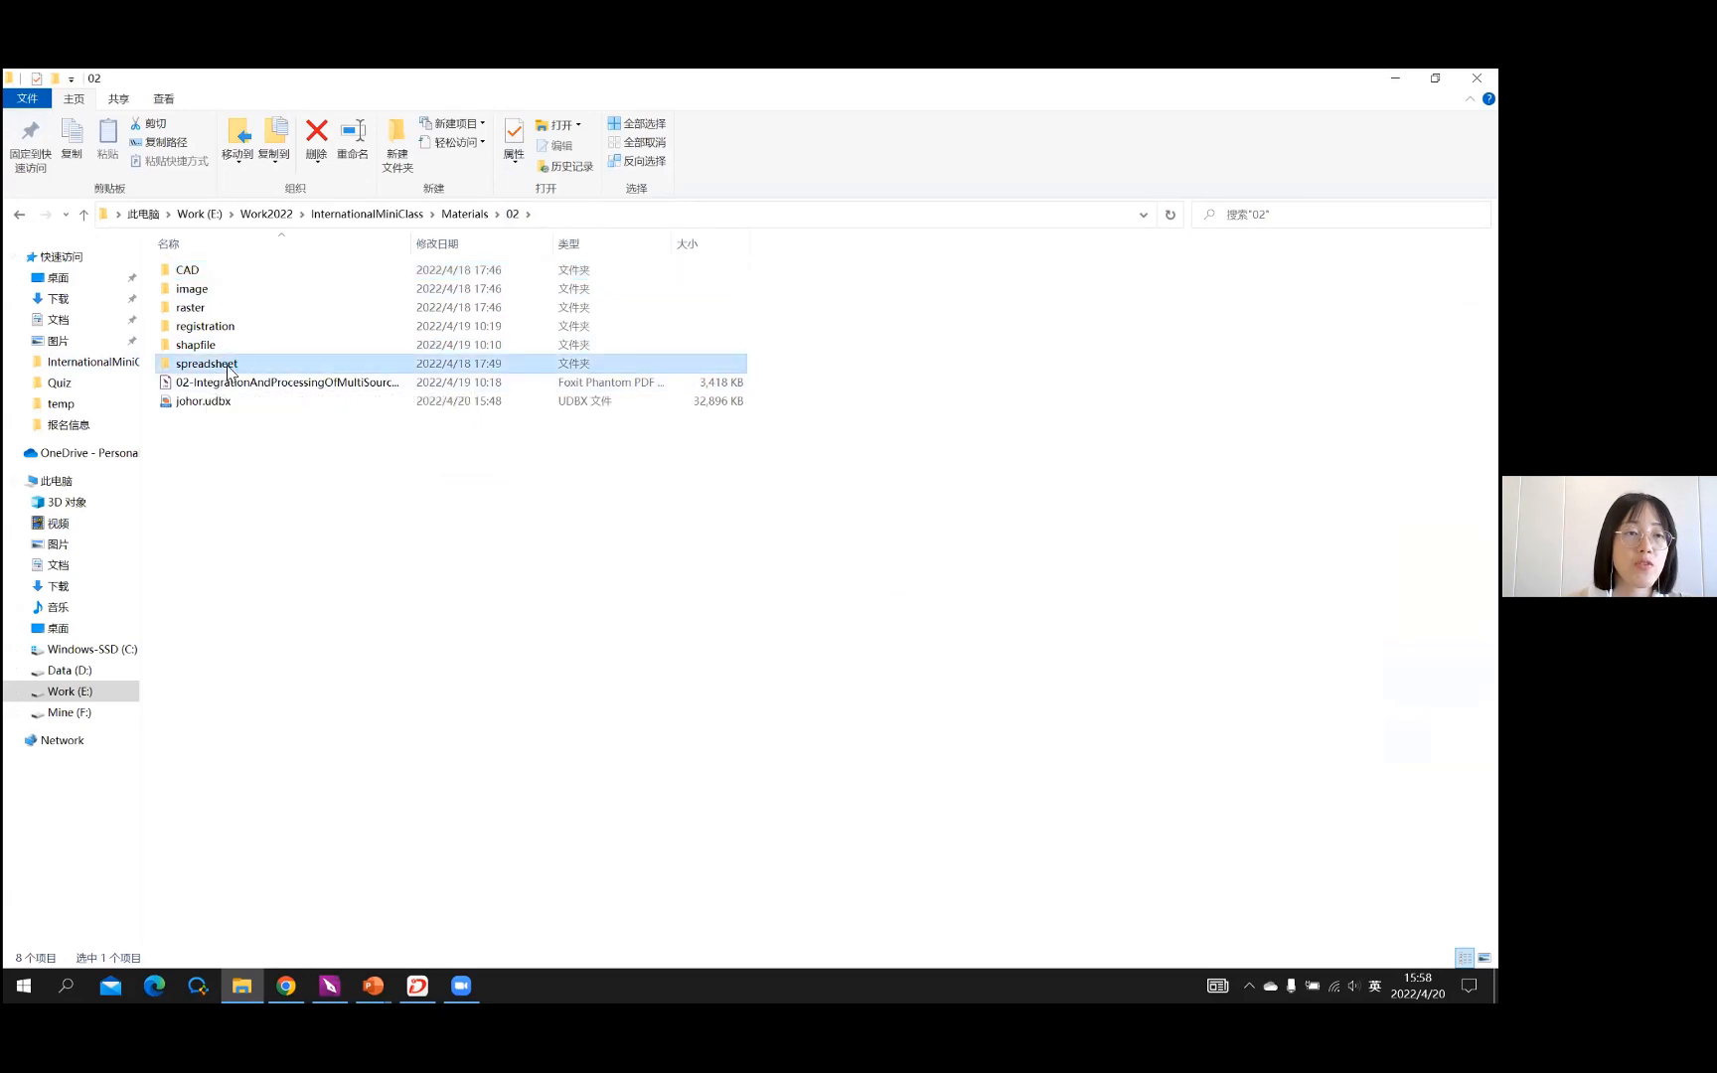
double_click(228, 368)
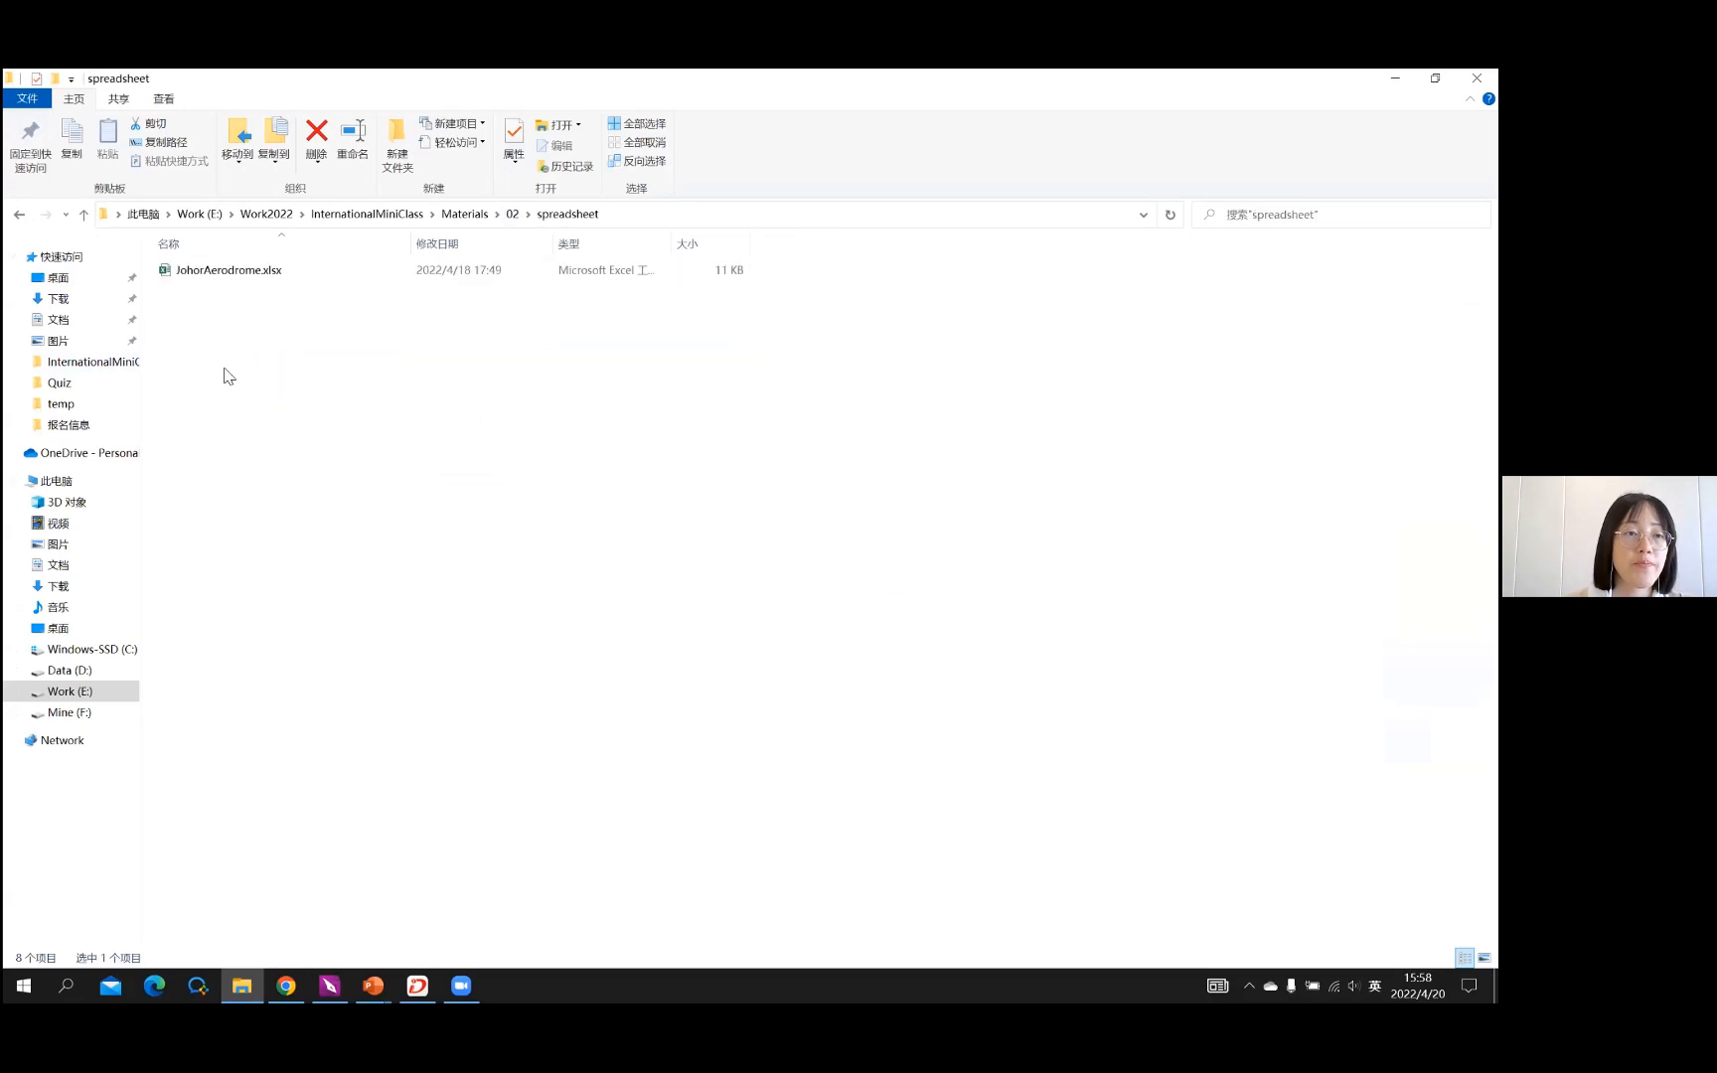
Open JohorAerodrome.xlsx, examine its NAME, Longitude, Latitude and CATEGORY columns, and close the spreadsheet
click(248, 275)
double_click(247, 275)
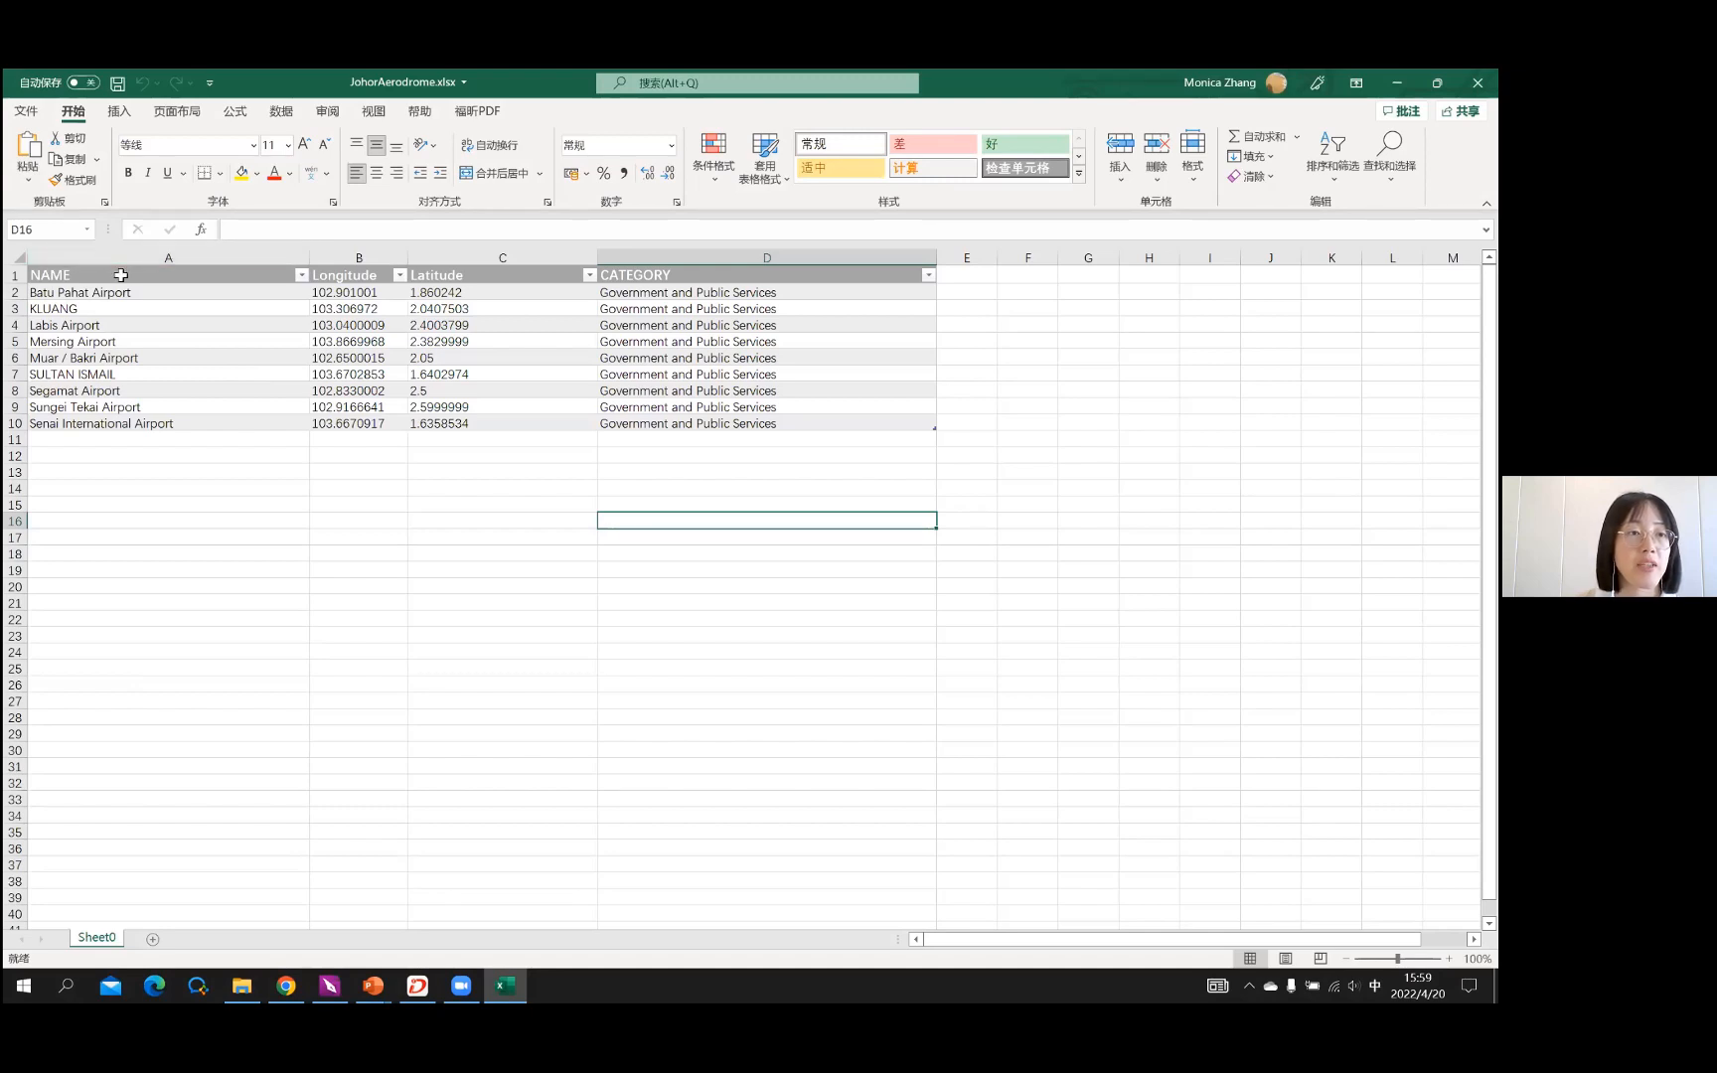
click(169, 256)
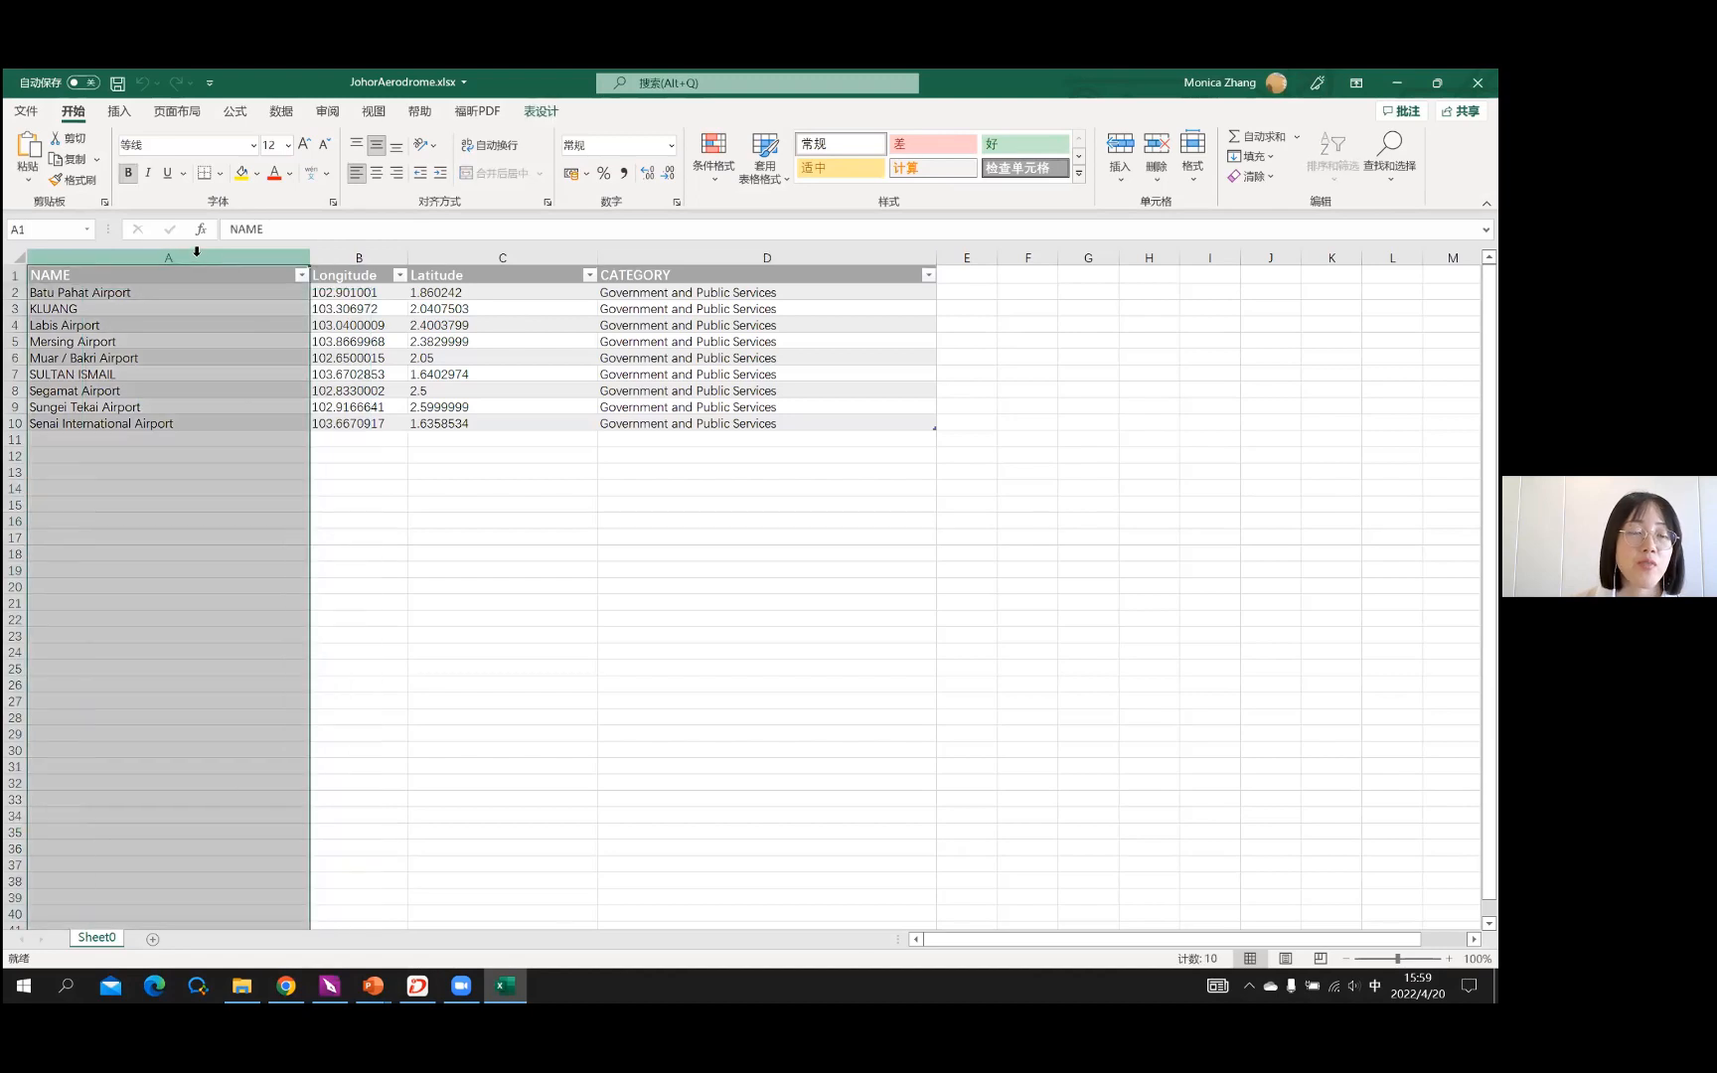
click(370, 257)
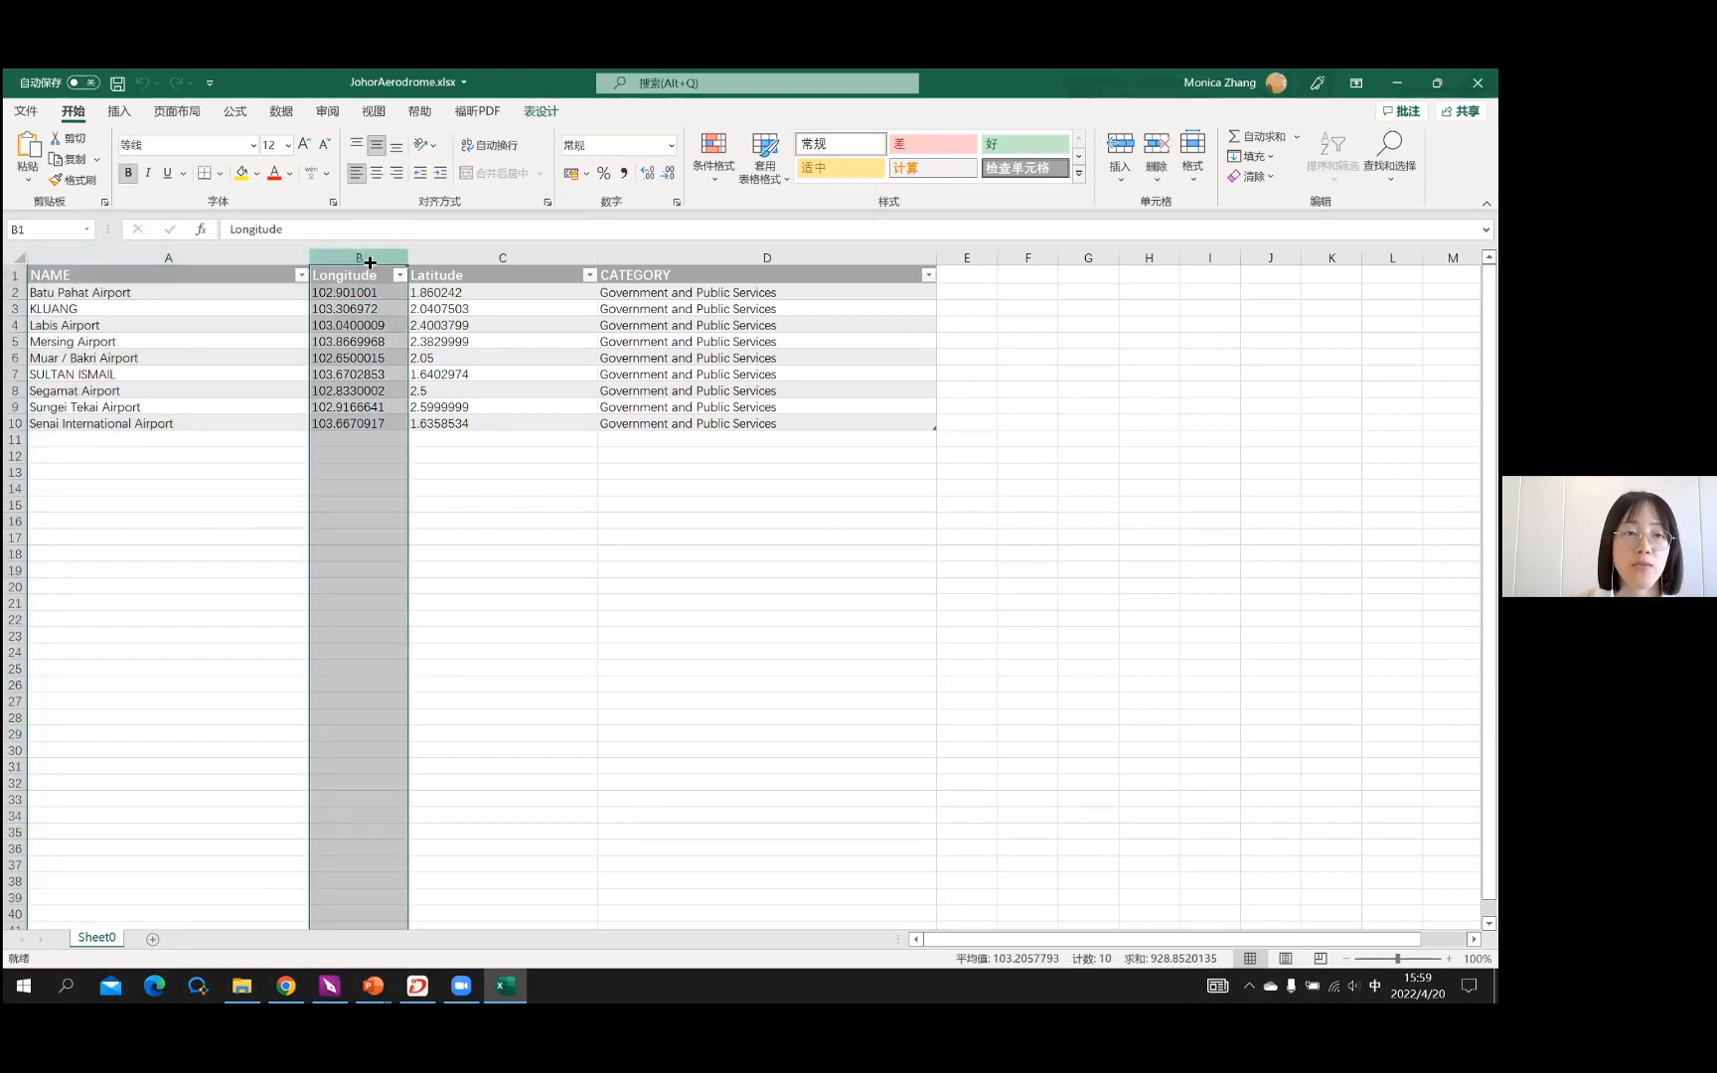
click(498, 256)
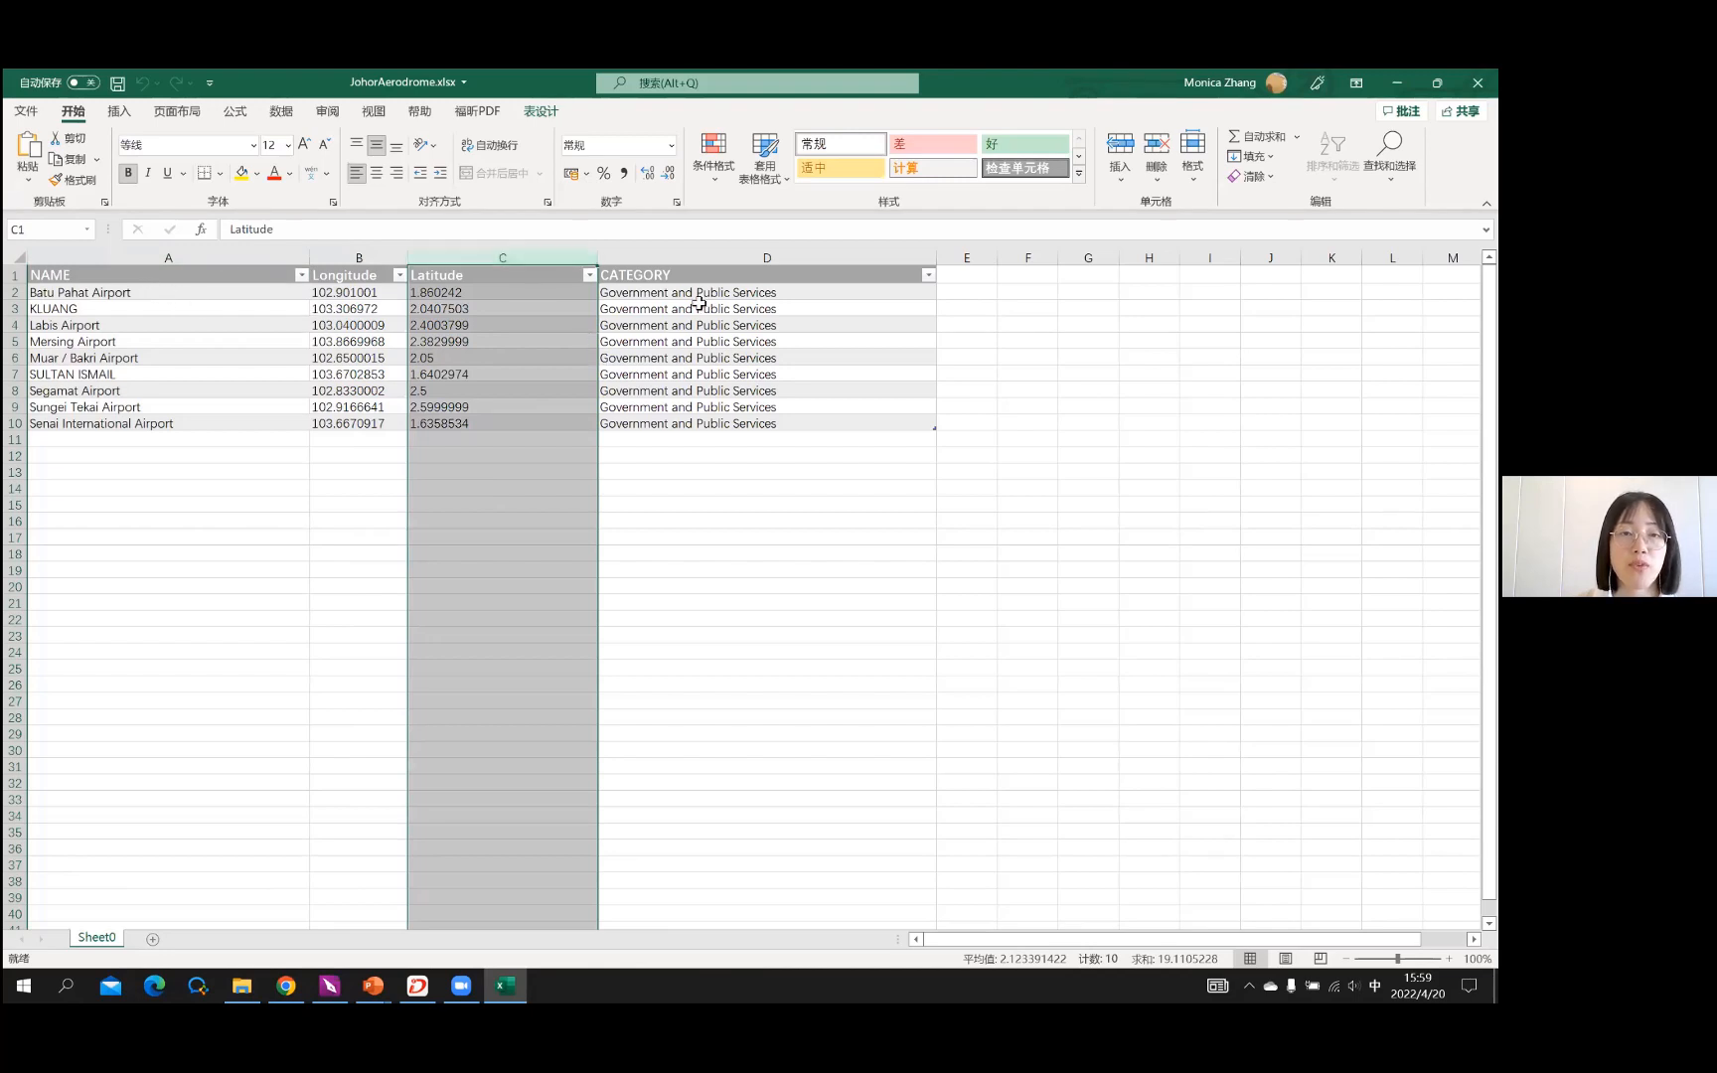
click(725, 258)
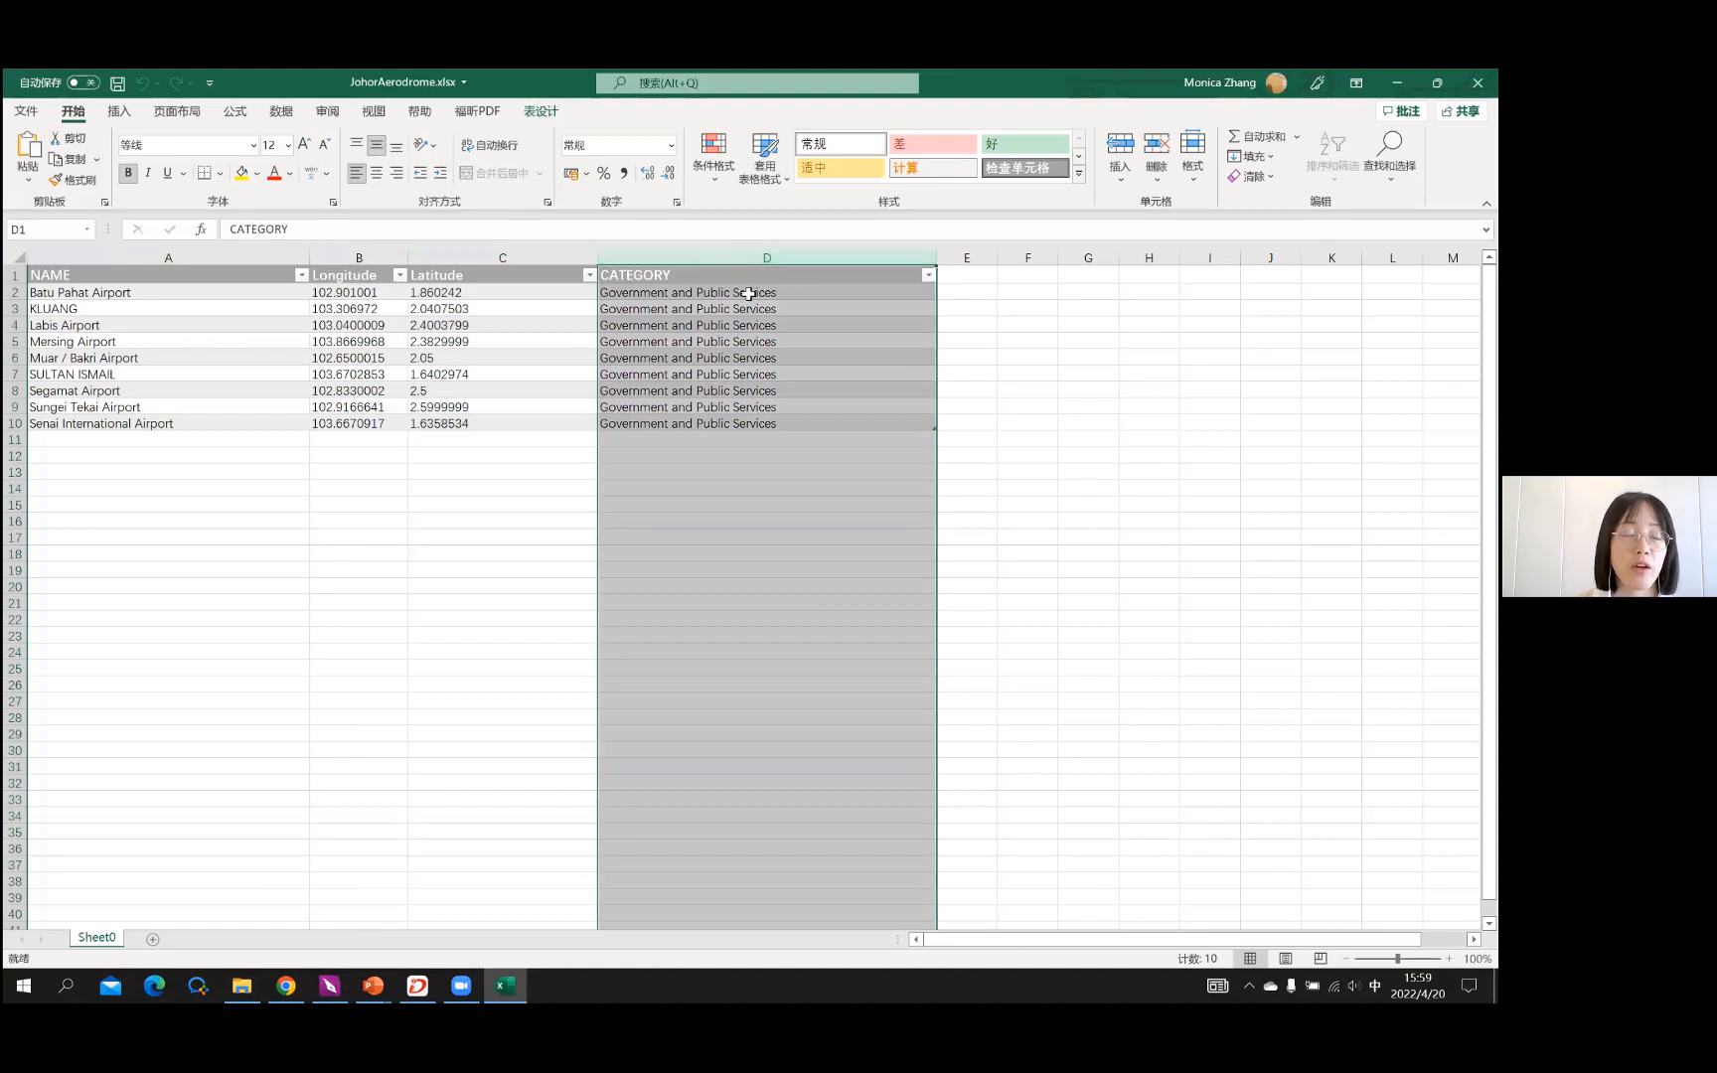
click(498, 329)
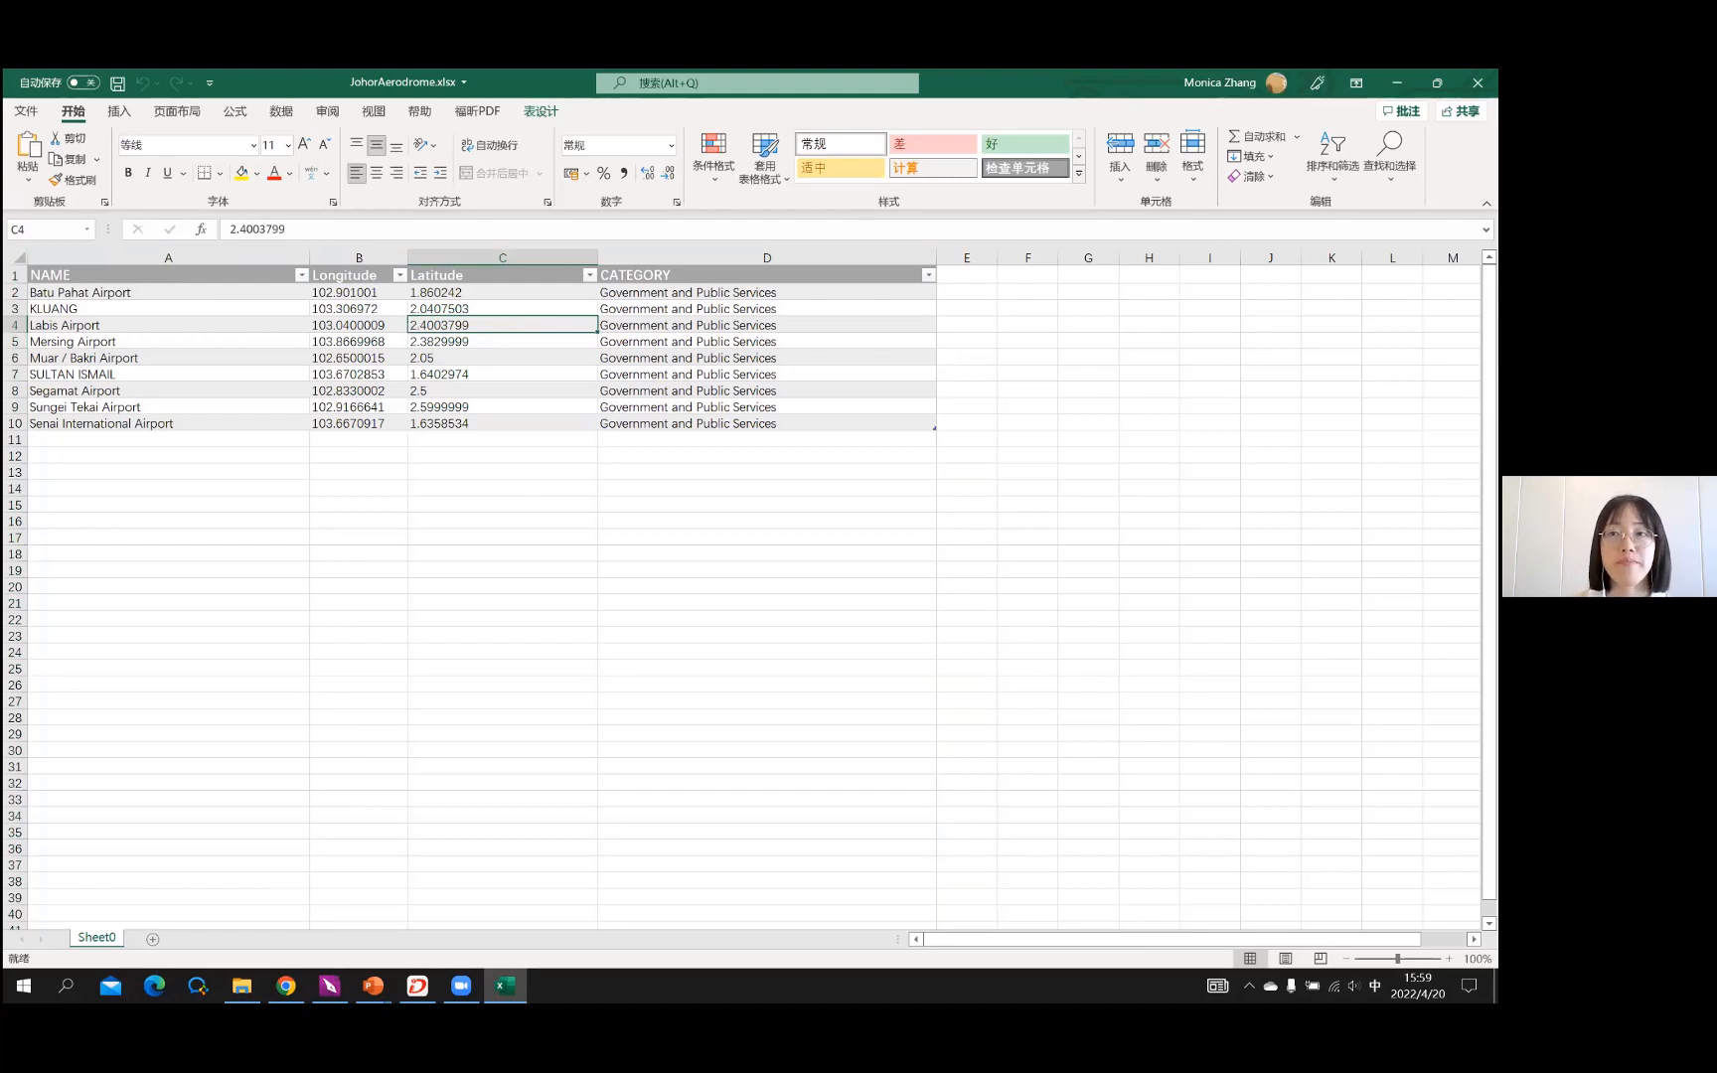
click(1477, 83)
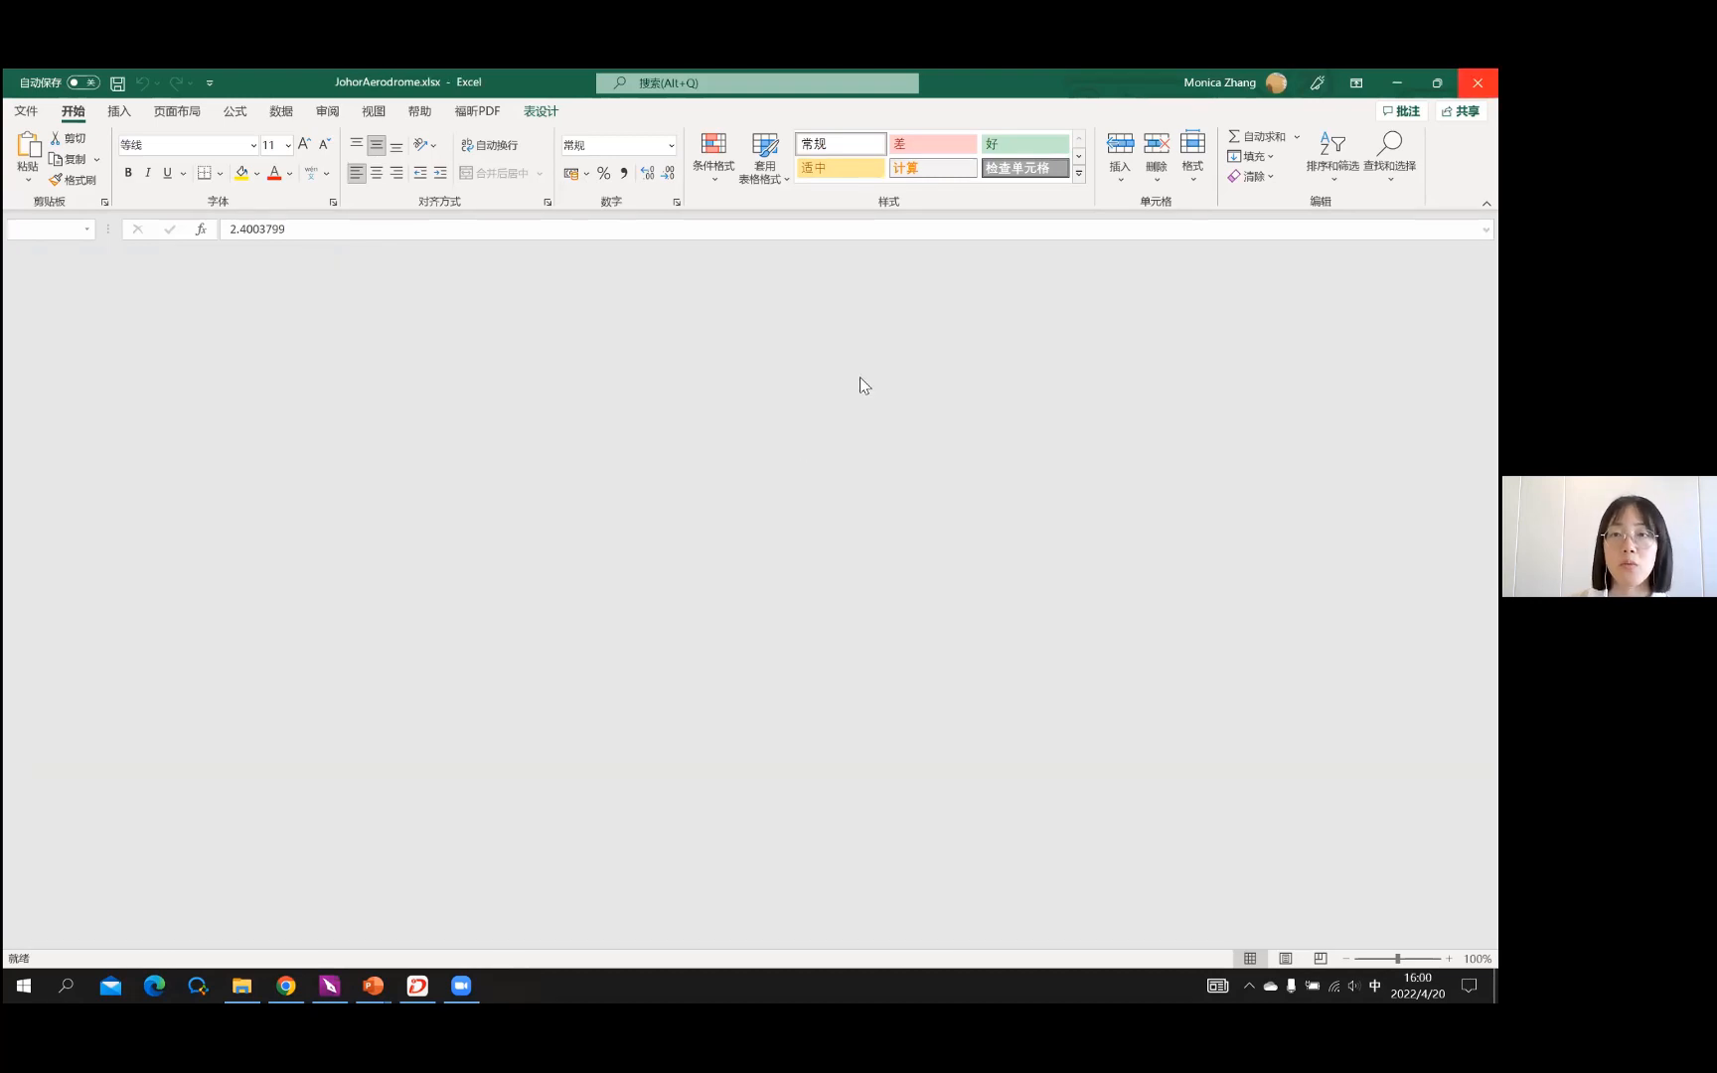
Switch to SuperMap iDesktopX and close all open map windows, discarding the unsaved landcover01 and StateMap maps
click(415, 984)
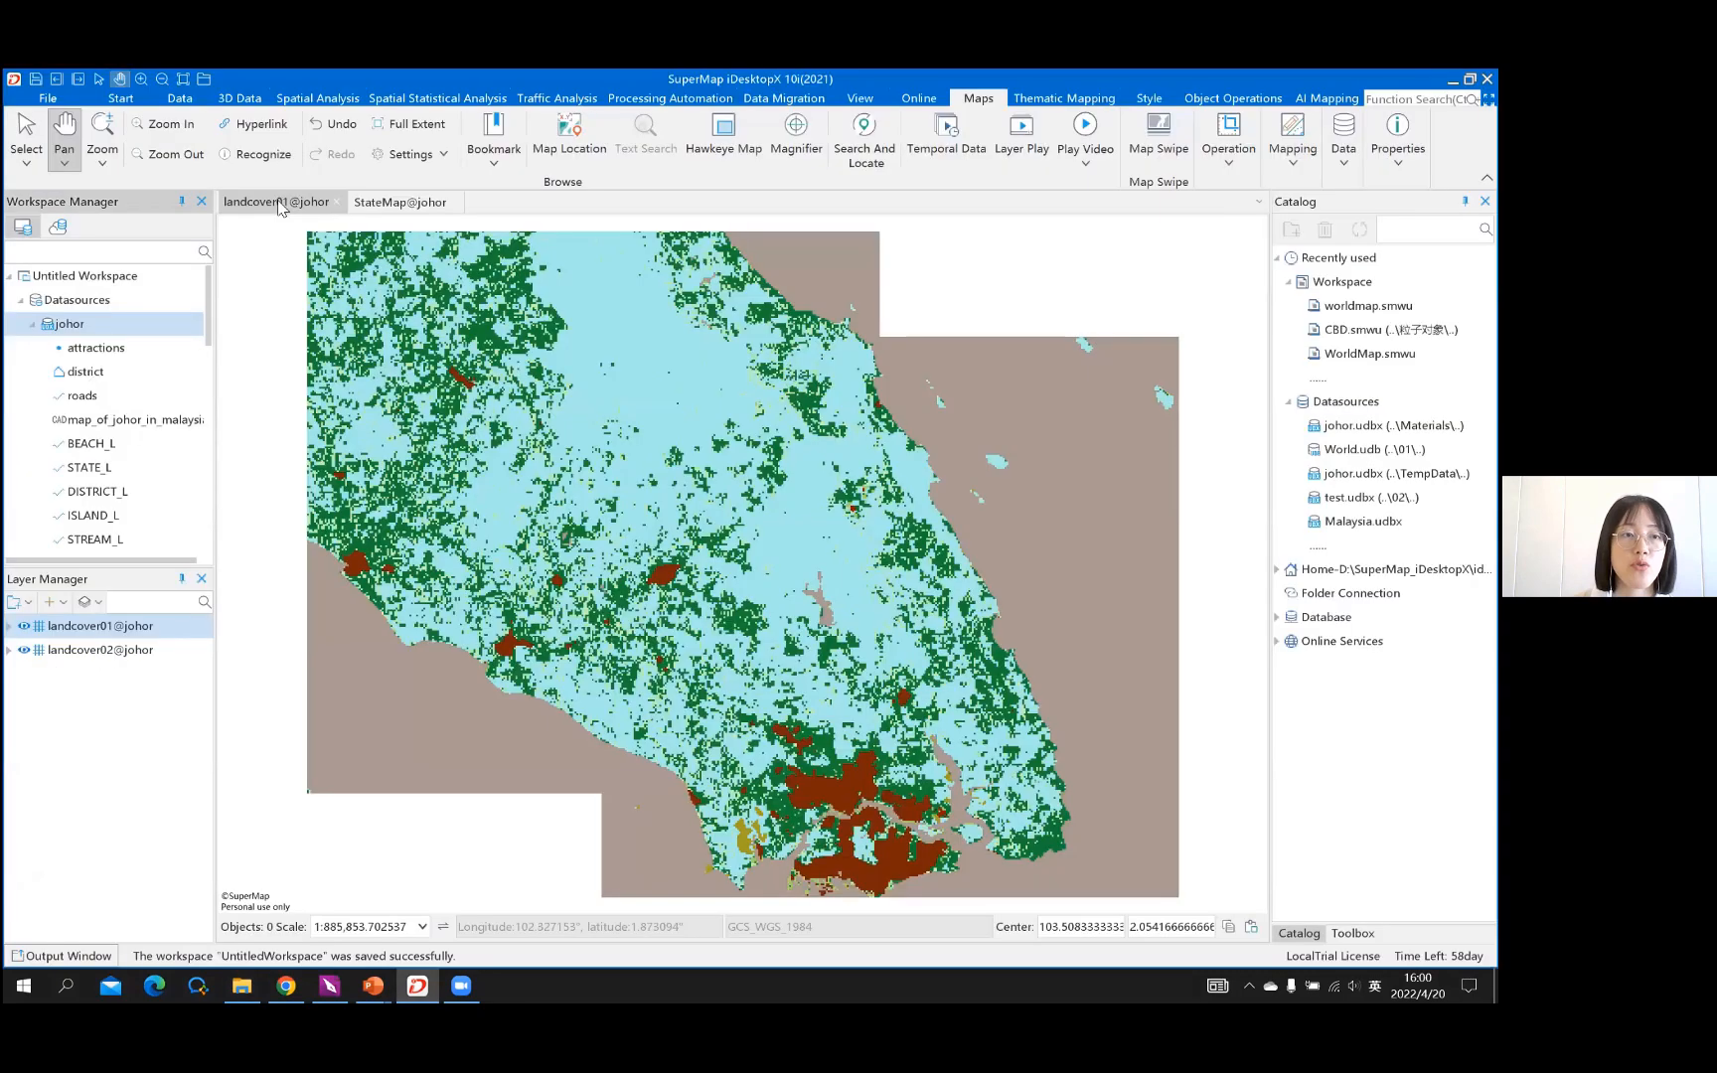
right_click(279, 204)
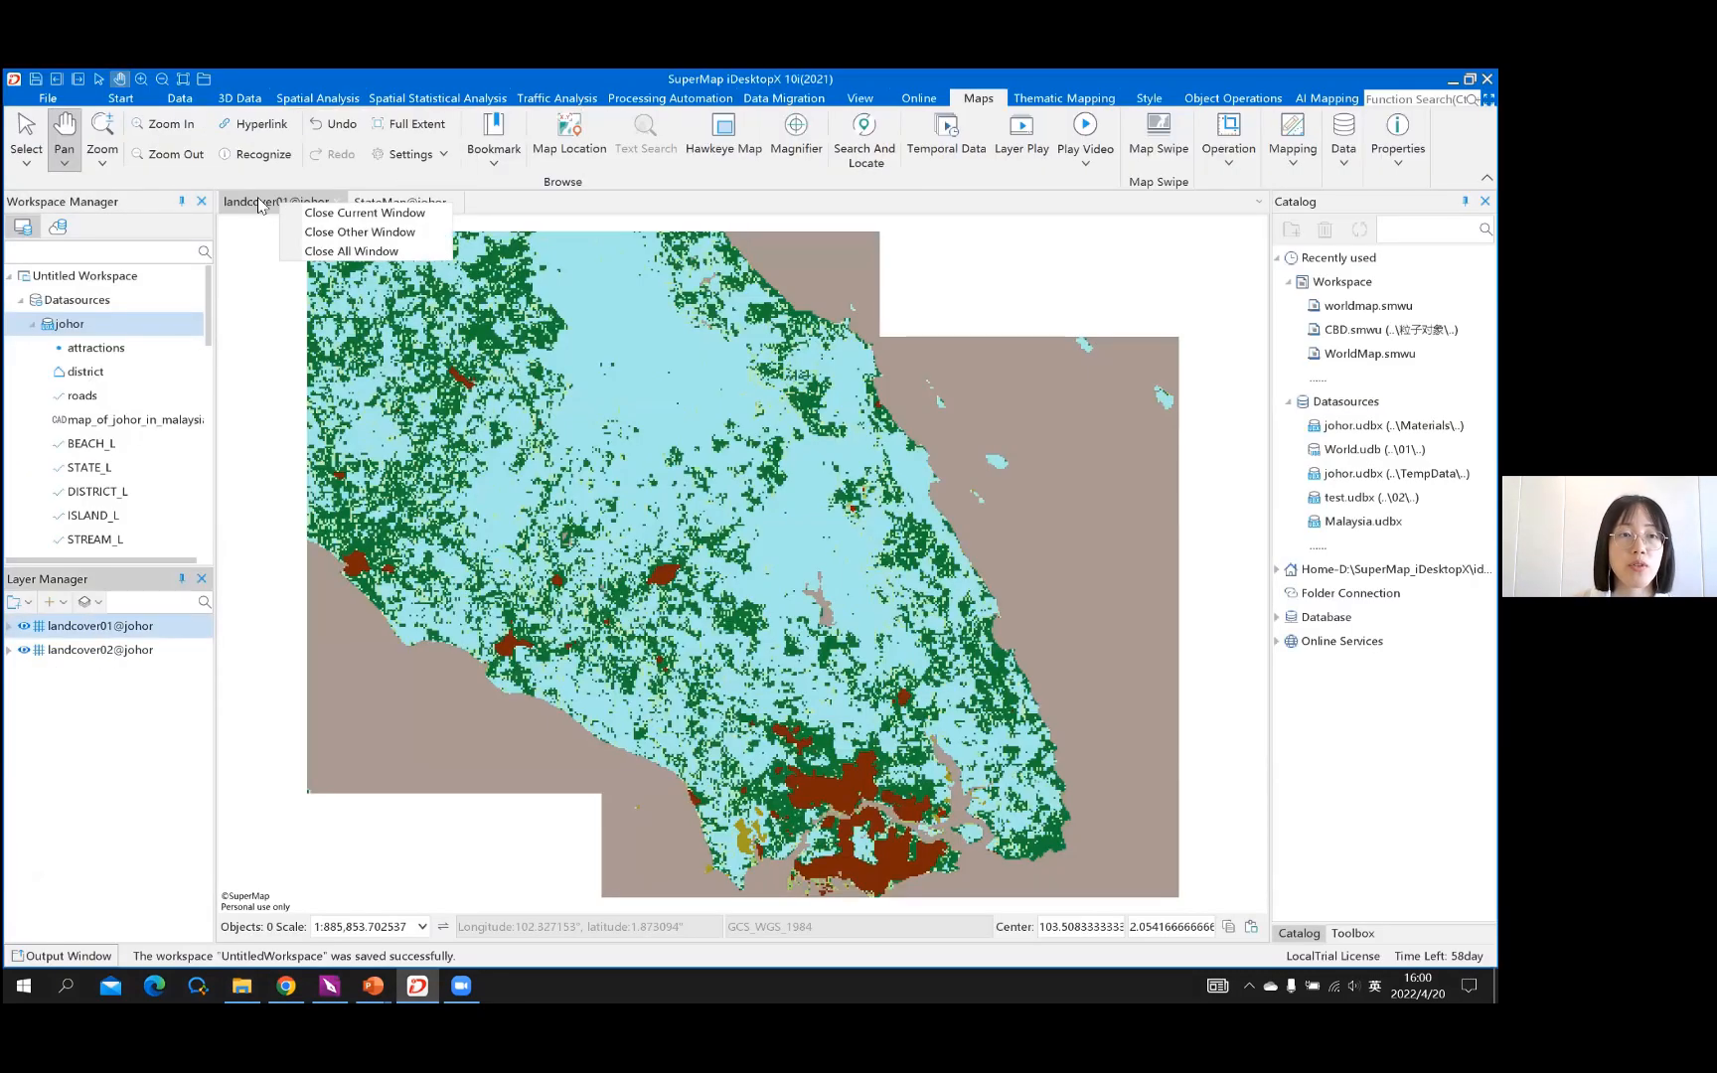
click(309, 254)
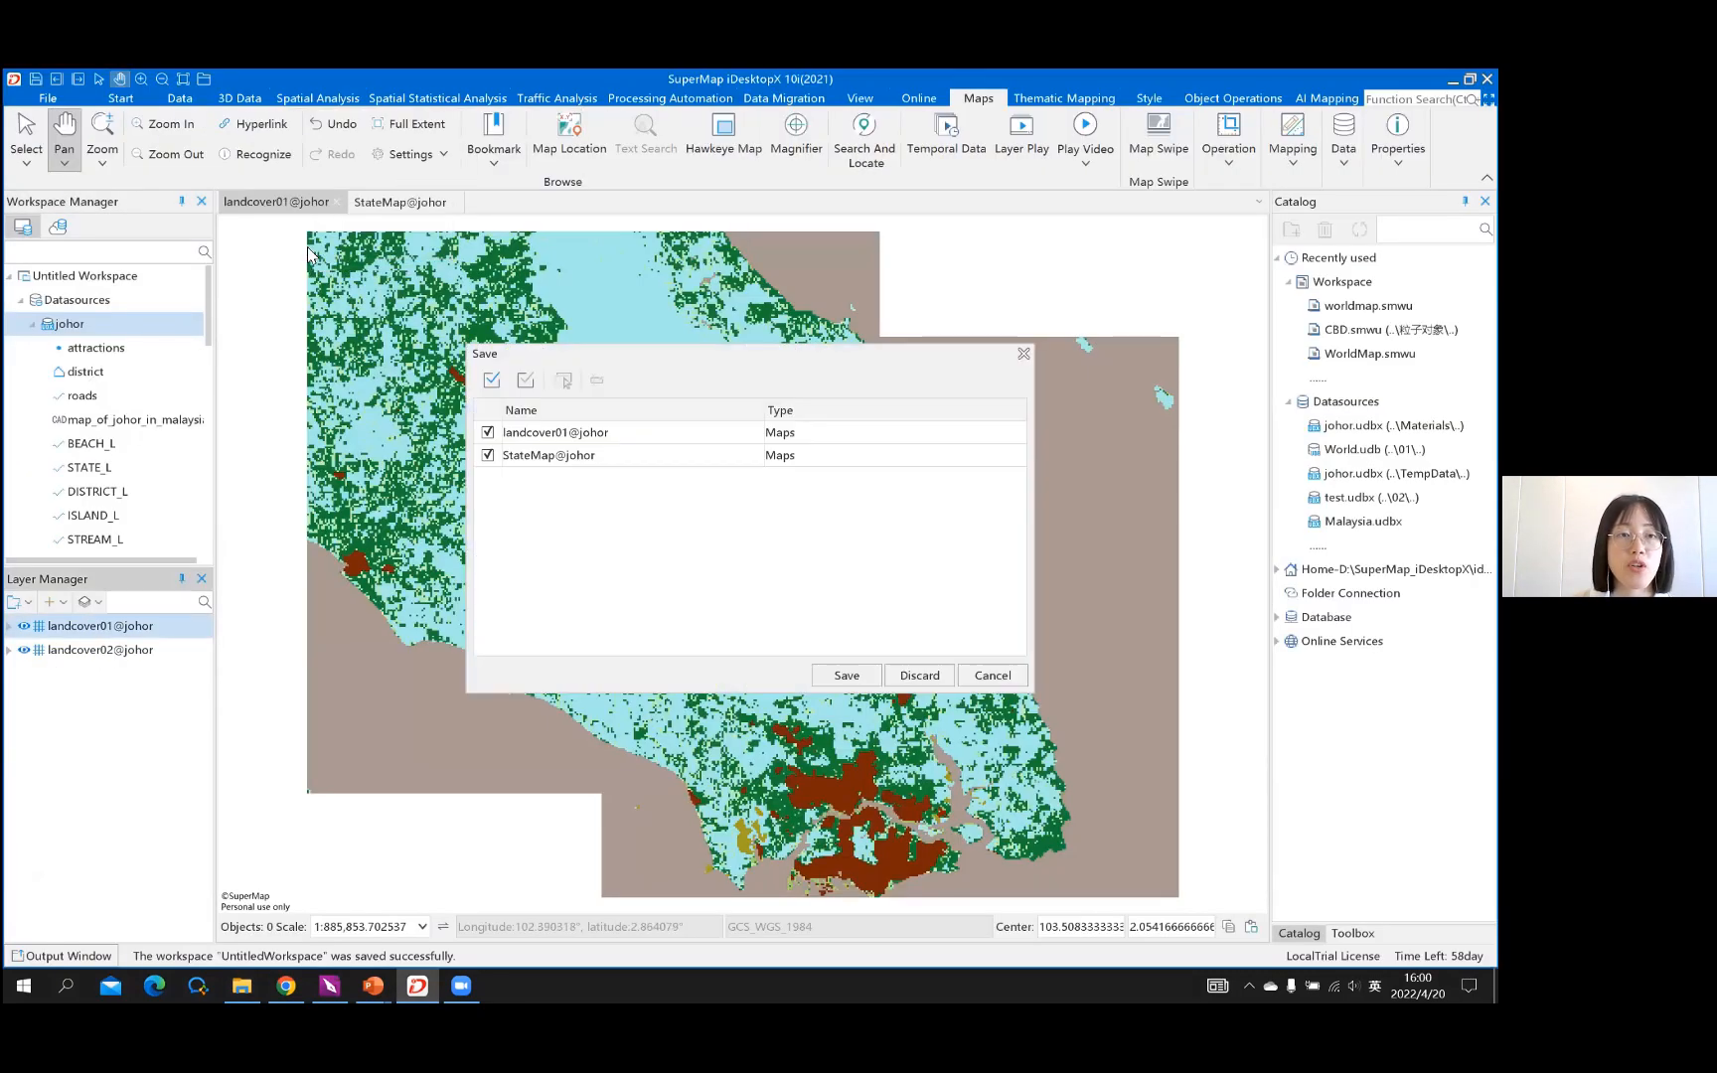
click(918, 675)
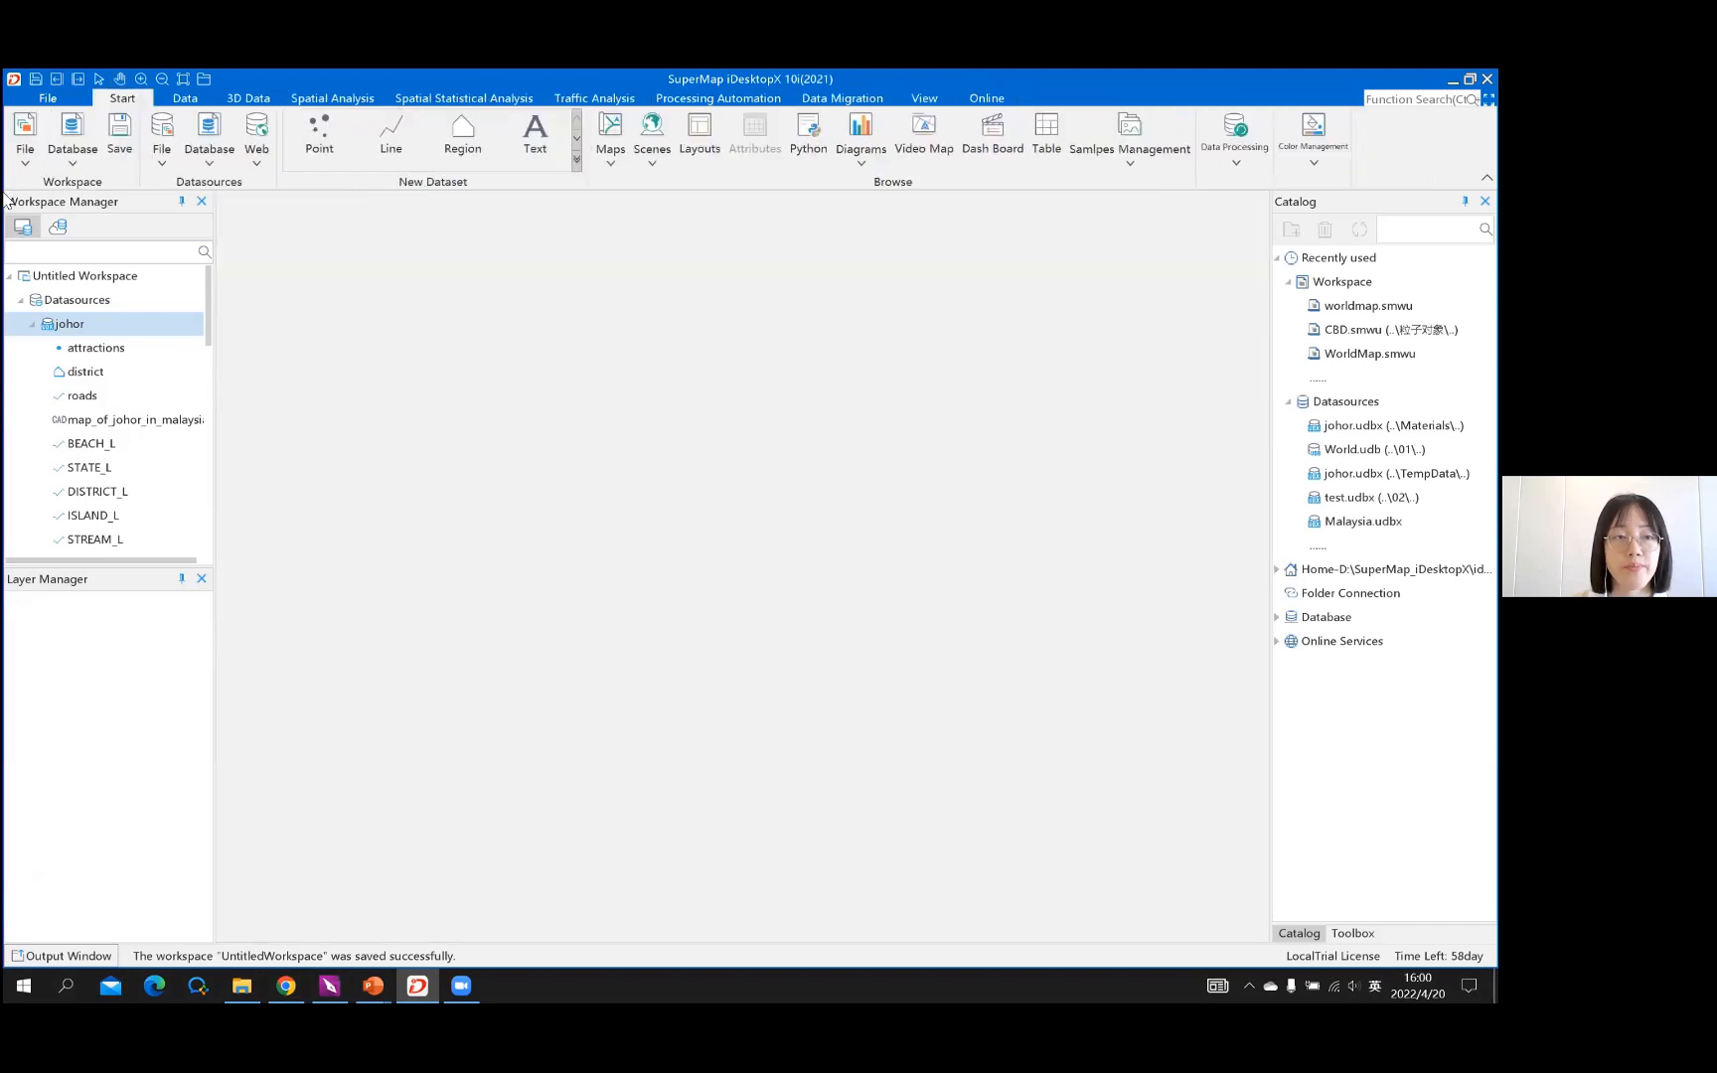
Start a spreadsheet data import and choose JohorAerodrome.xlsx from the Materials\02\spreadsheet folder
right_click(97, 329)
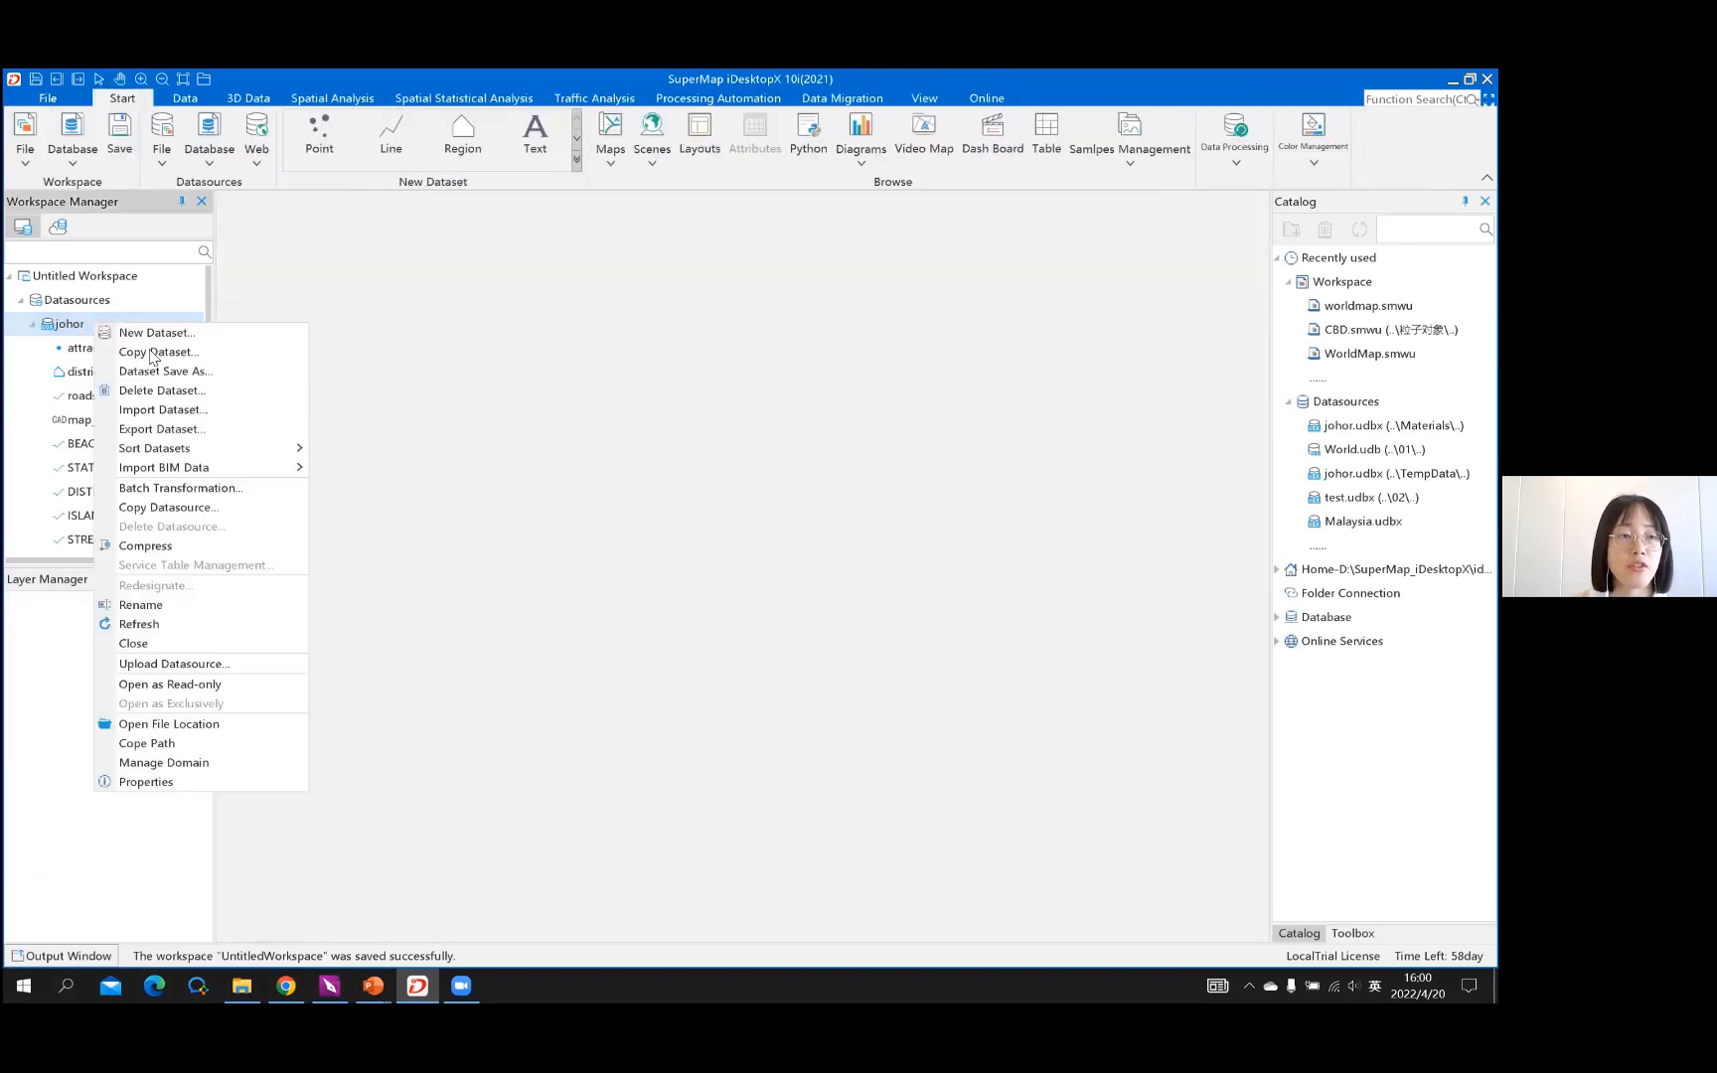
click(171, 111)
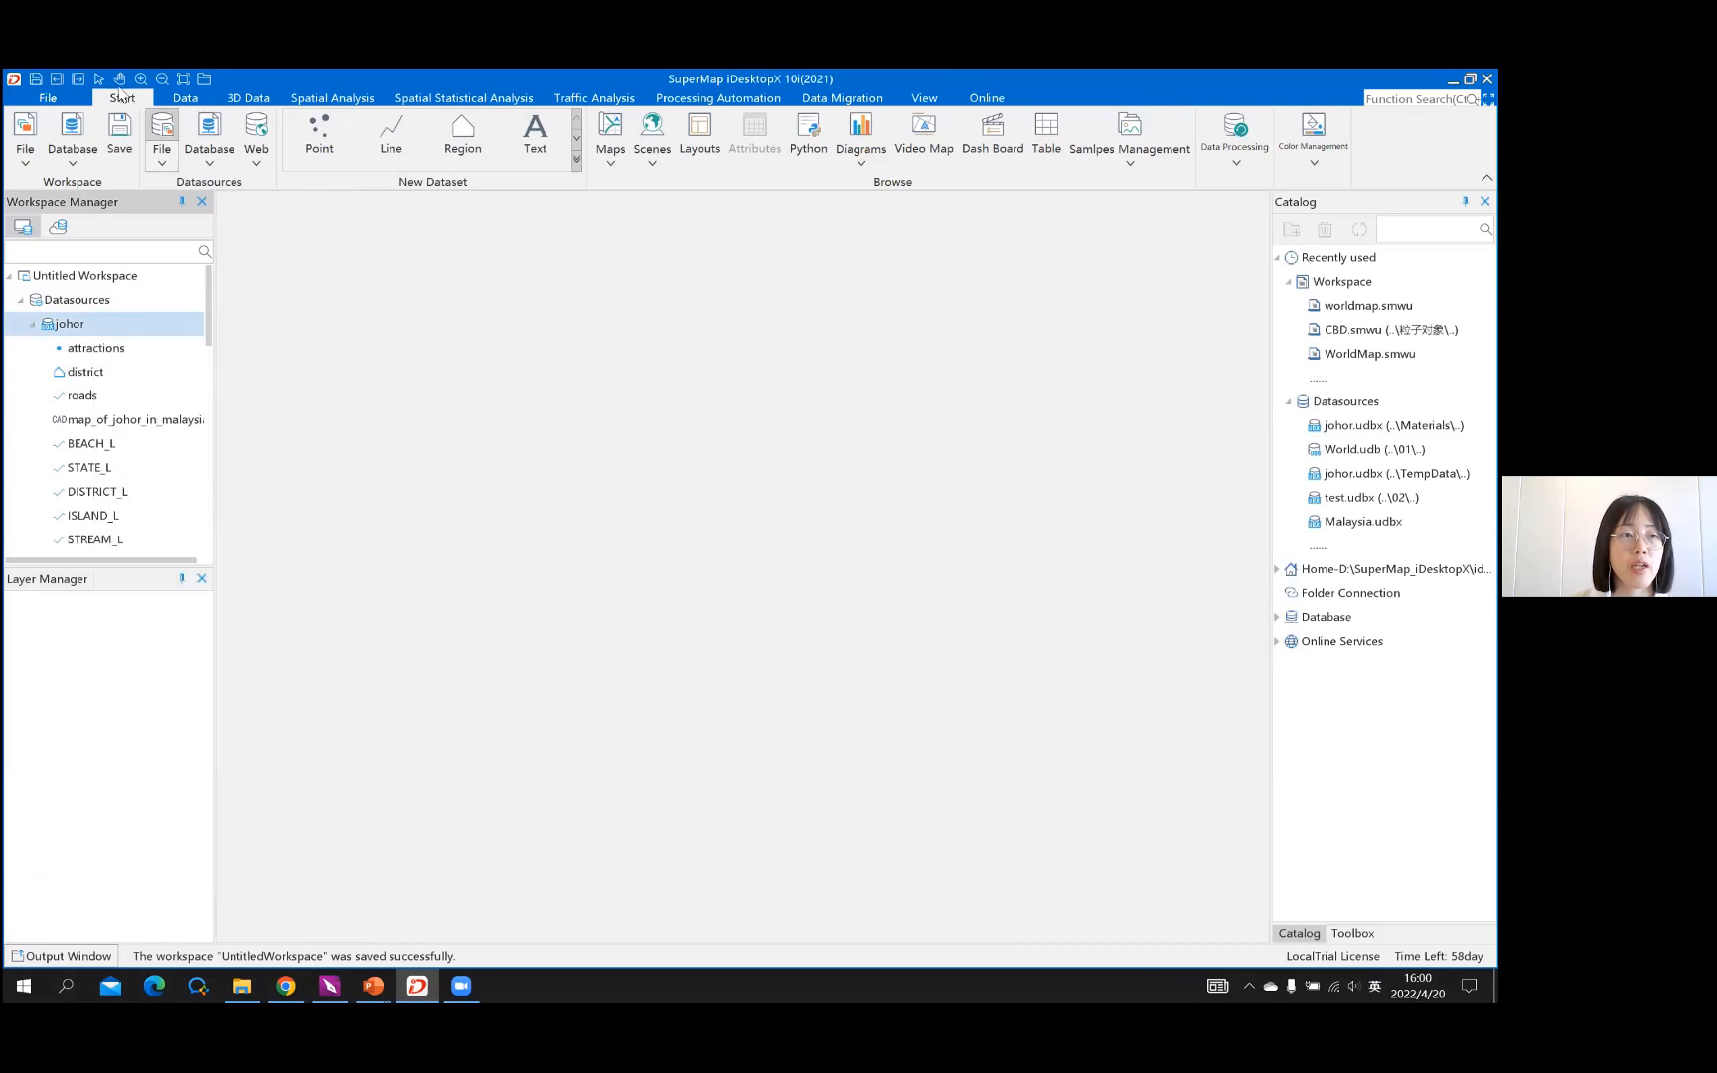
click(1236, 167)
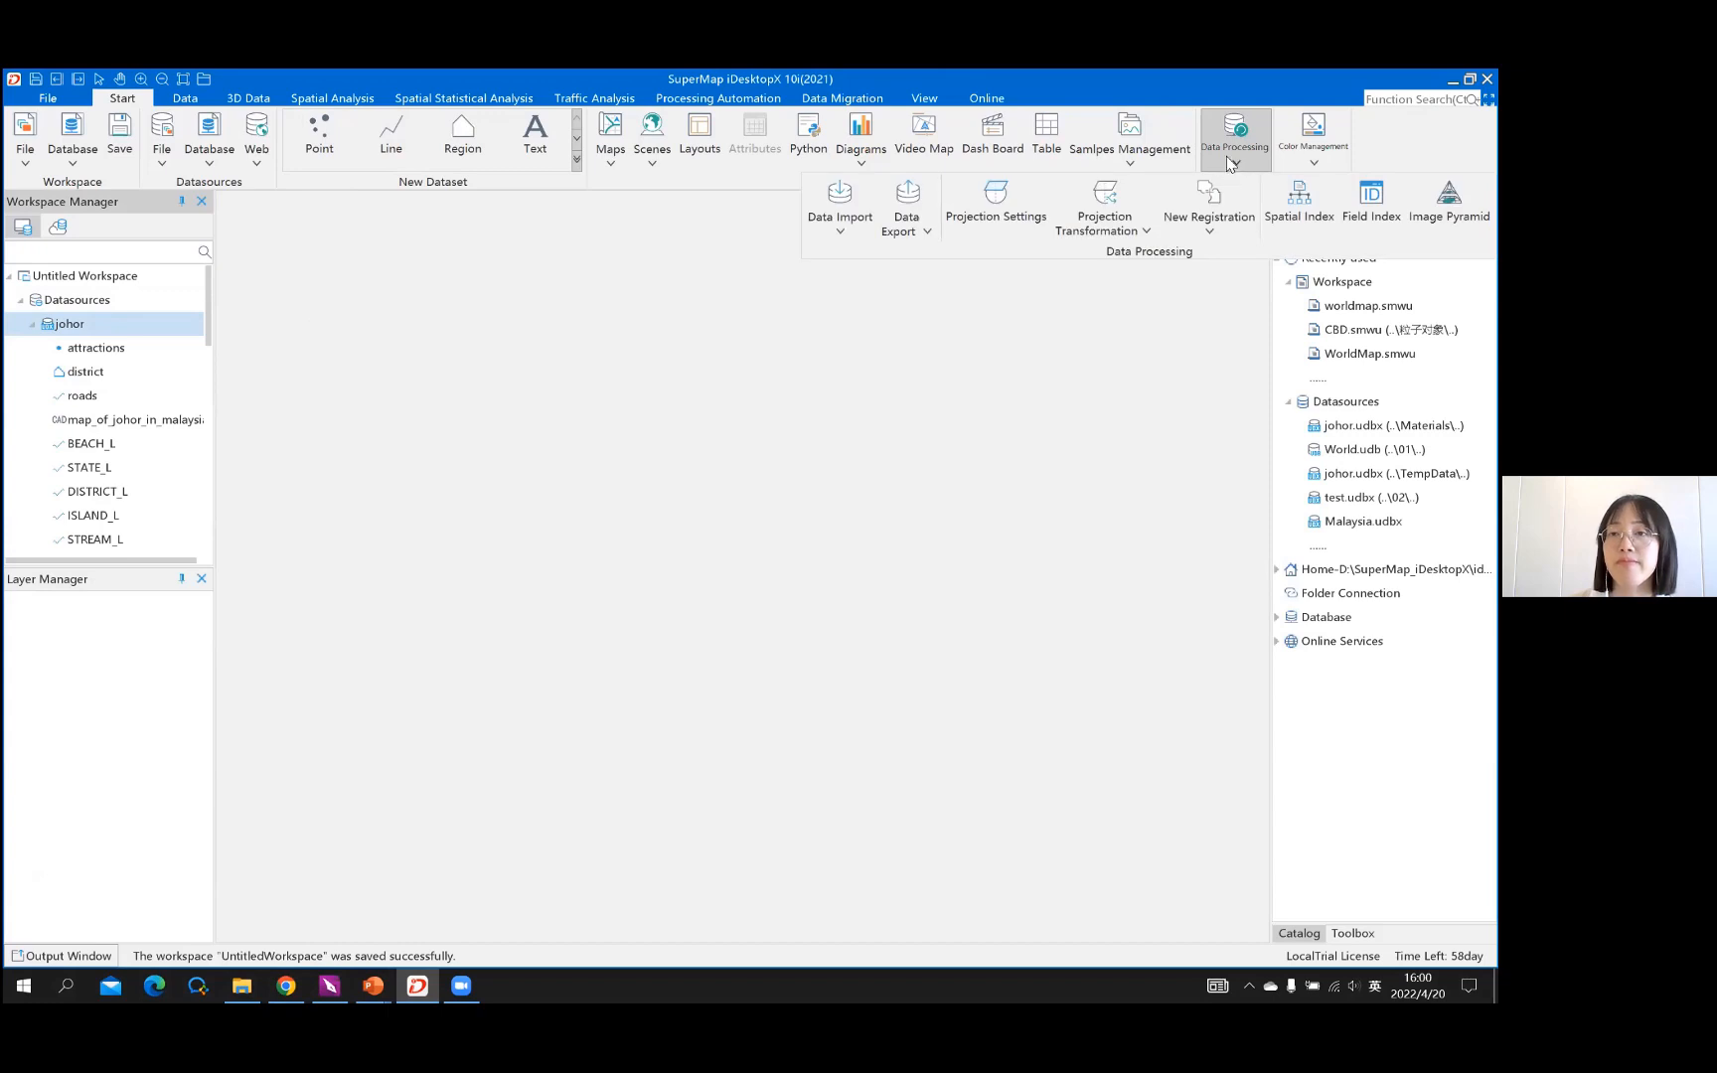
click(862, 234)
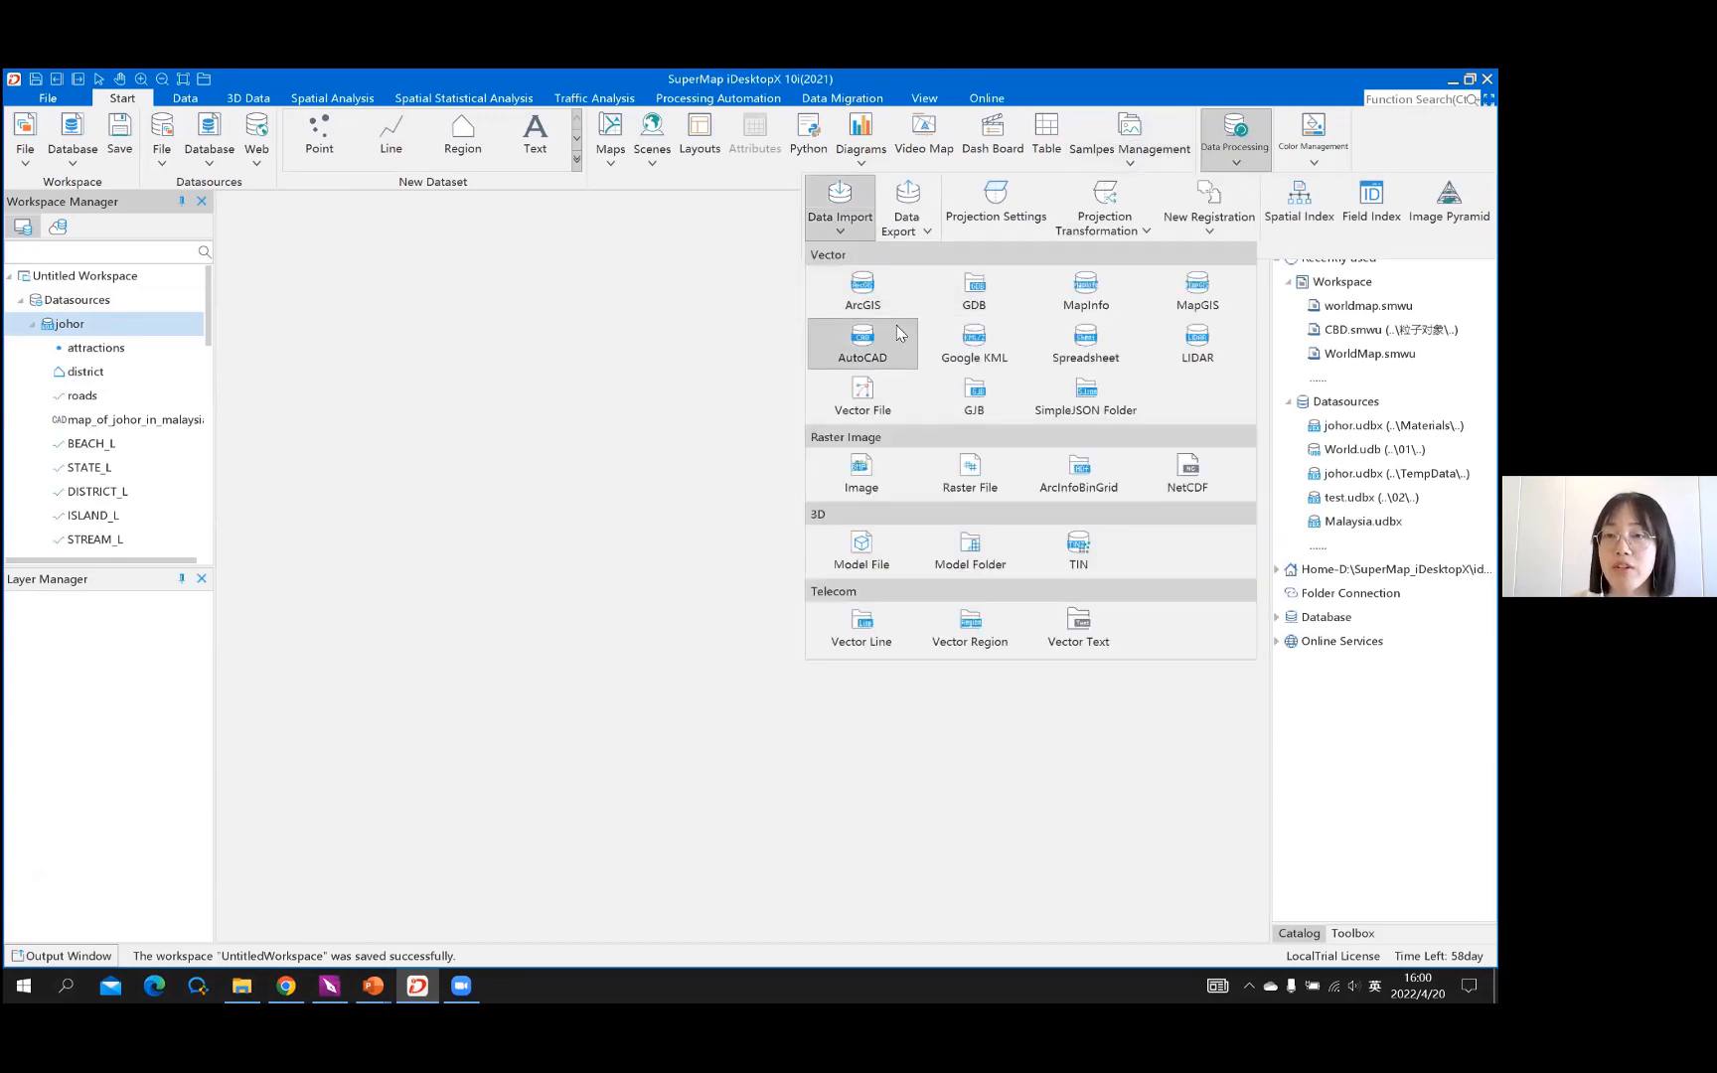
click(1125, 351)
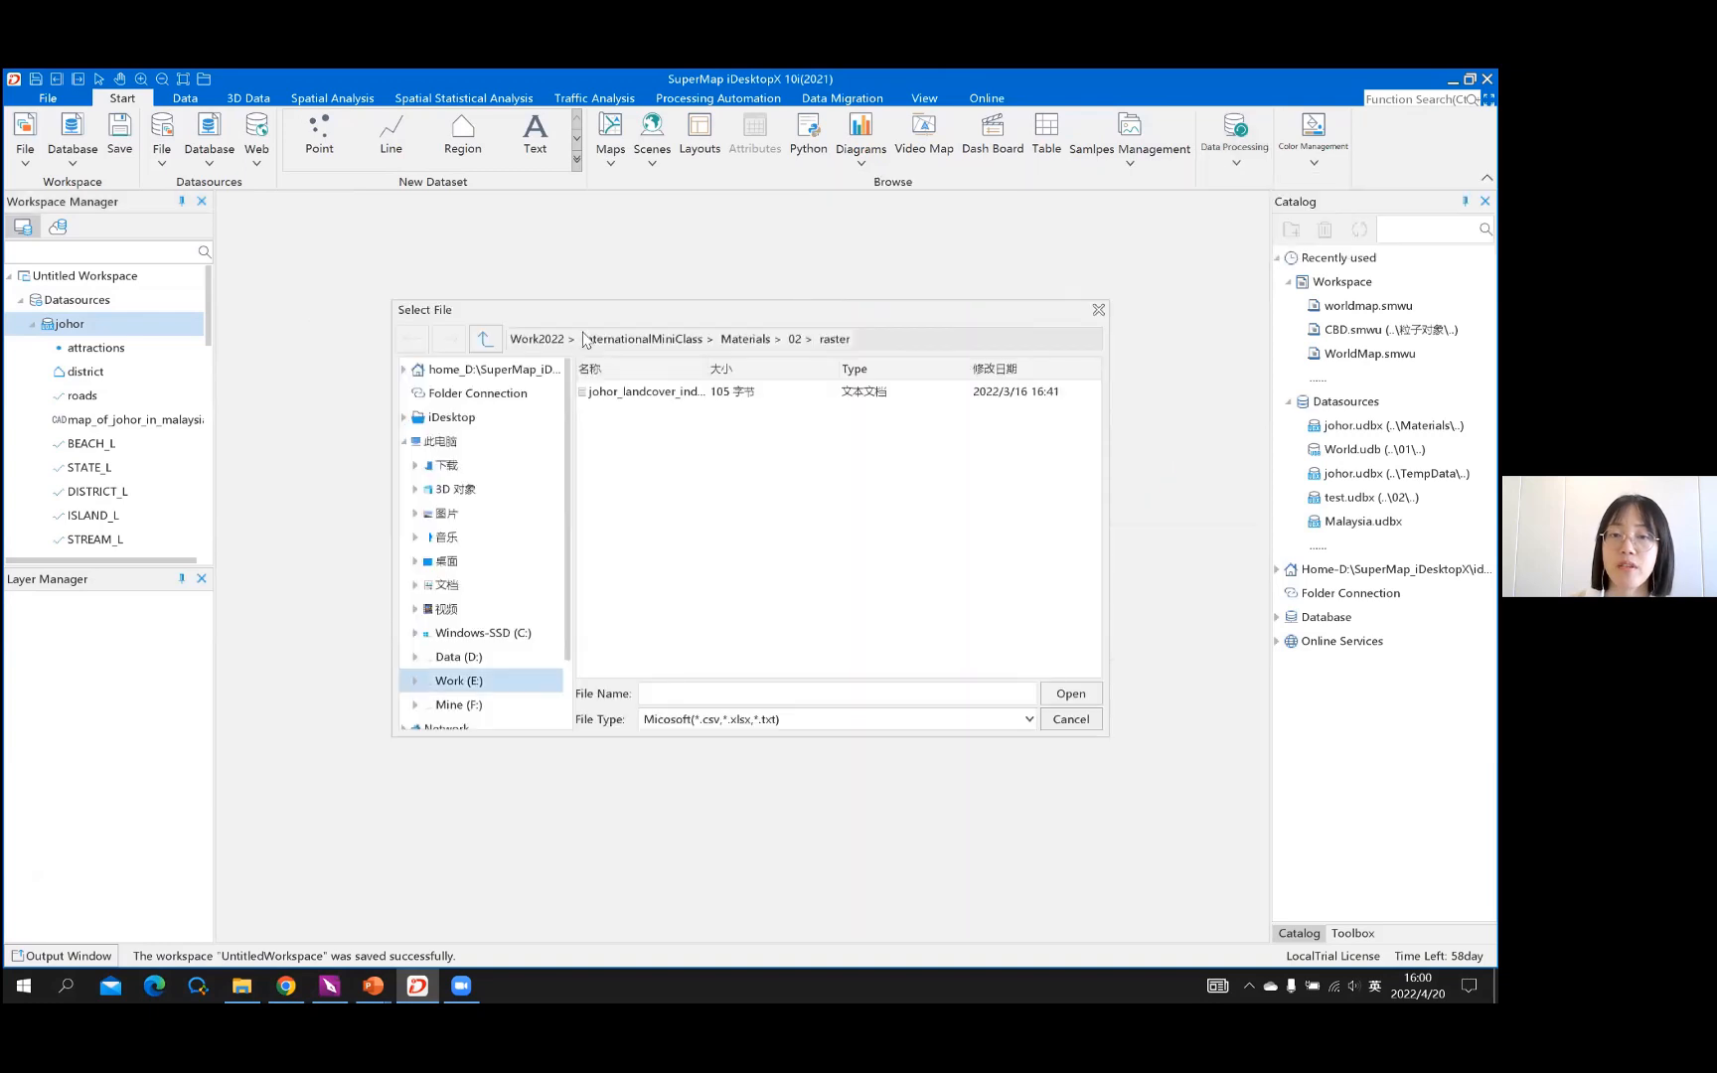
click(795, 339)
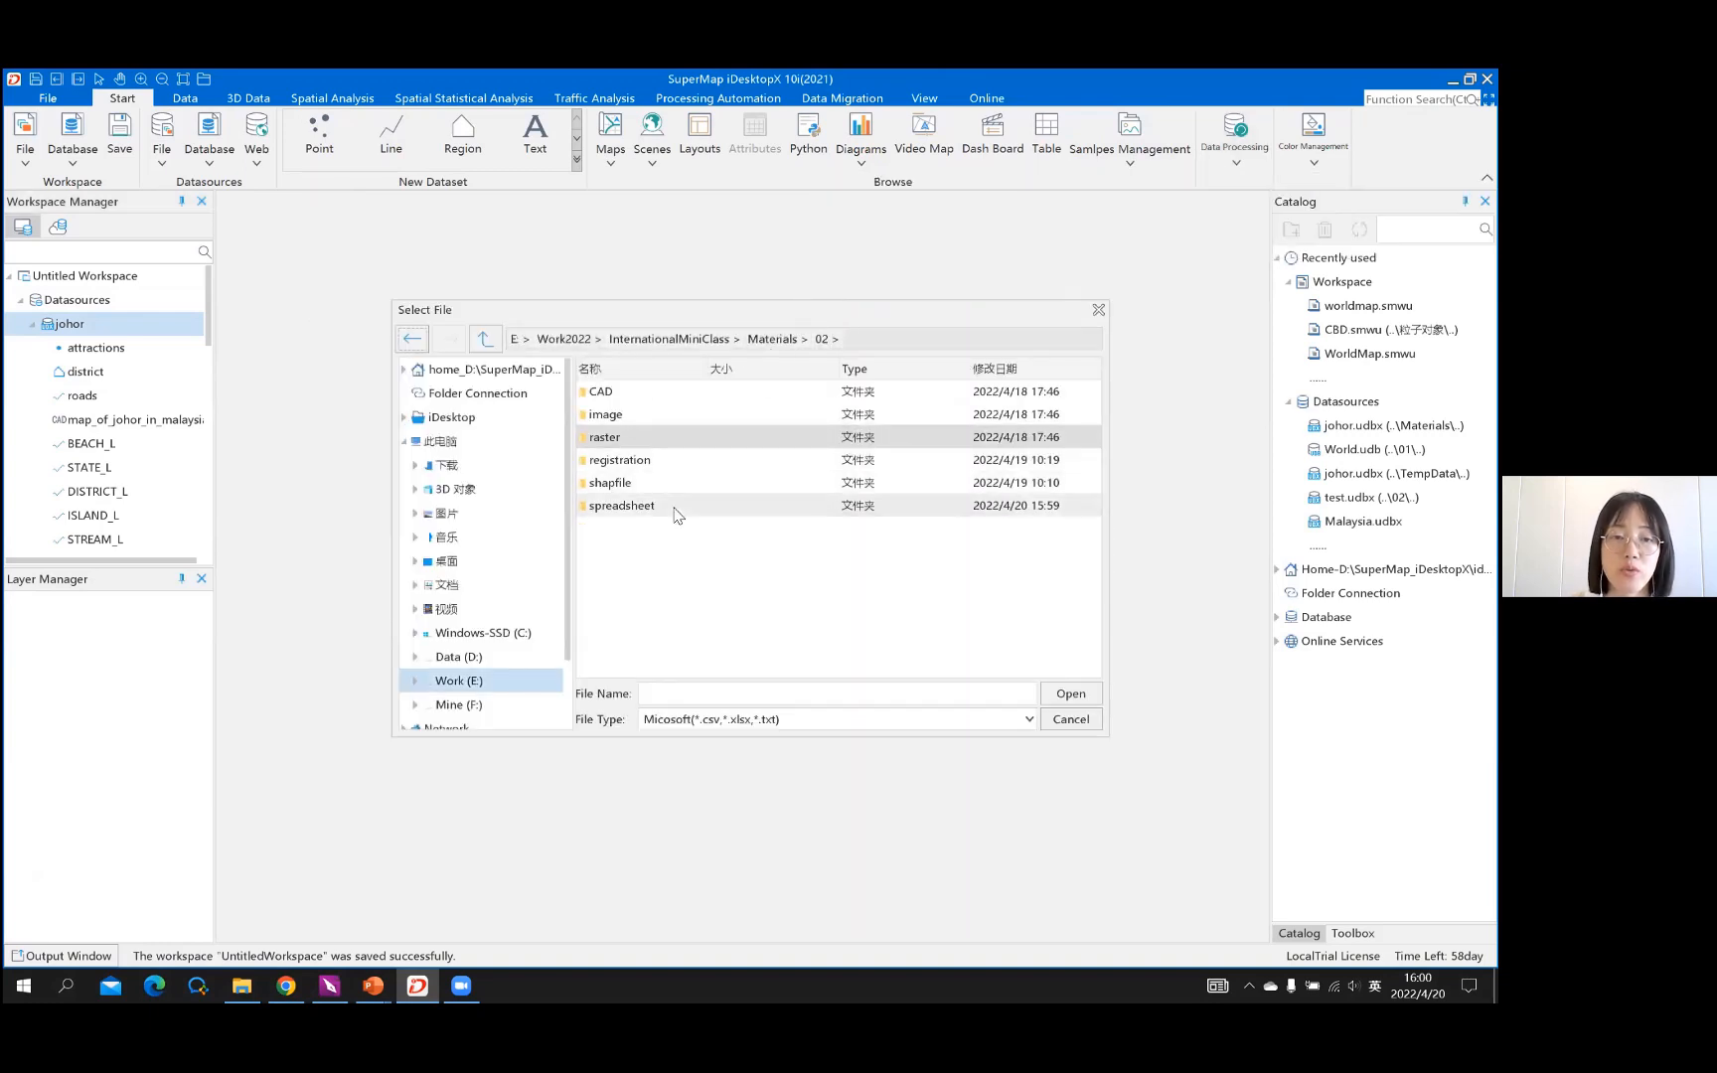
double_click(675, 507)
click(658, 392)
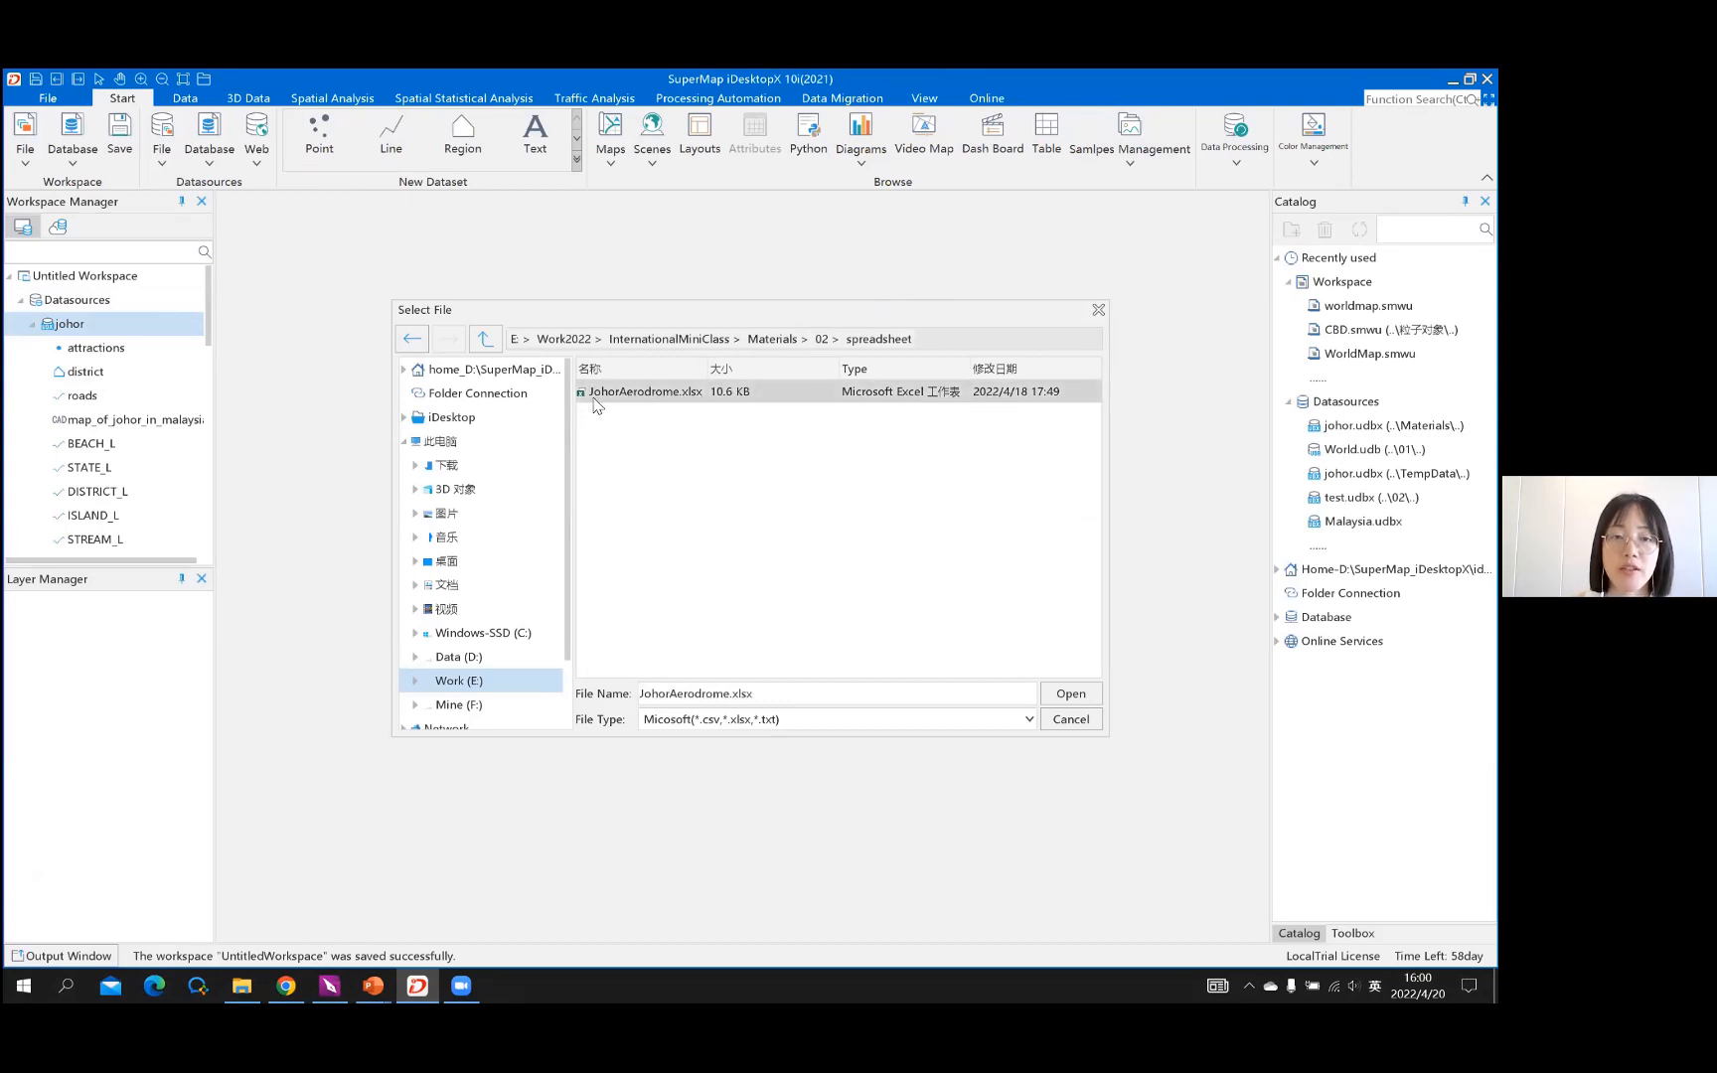
click(1073, 695)
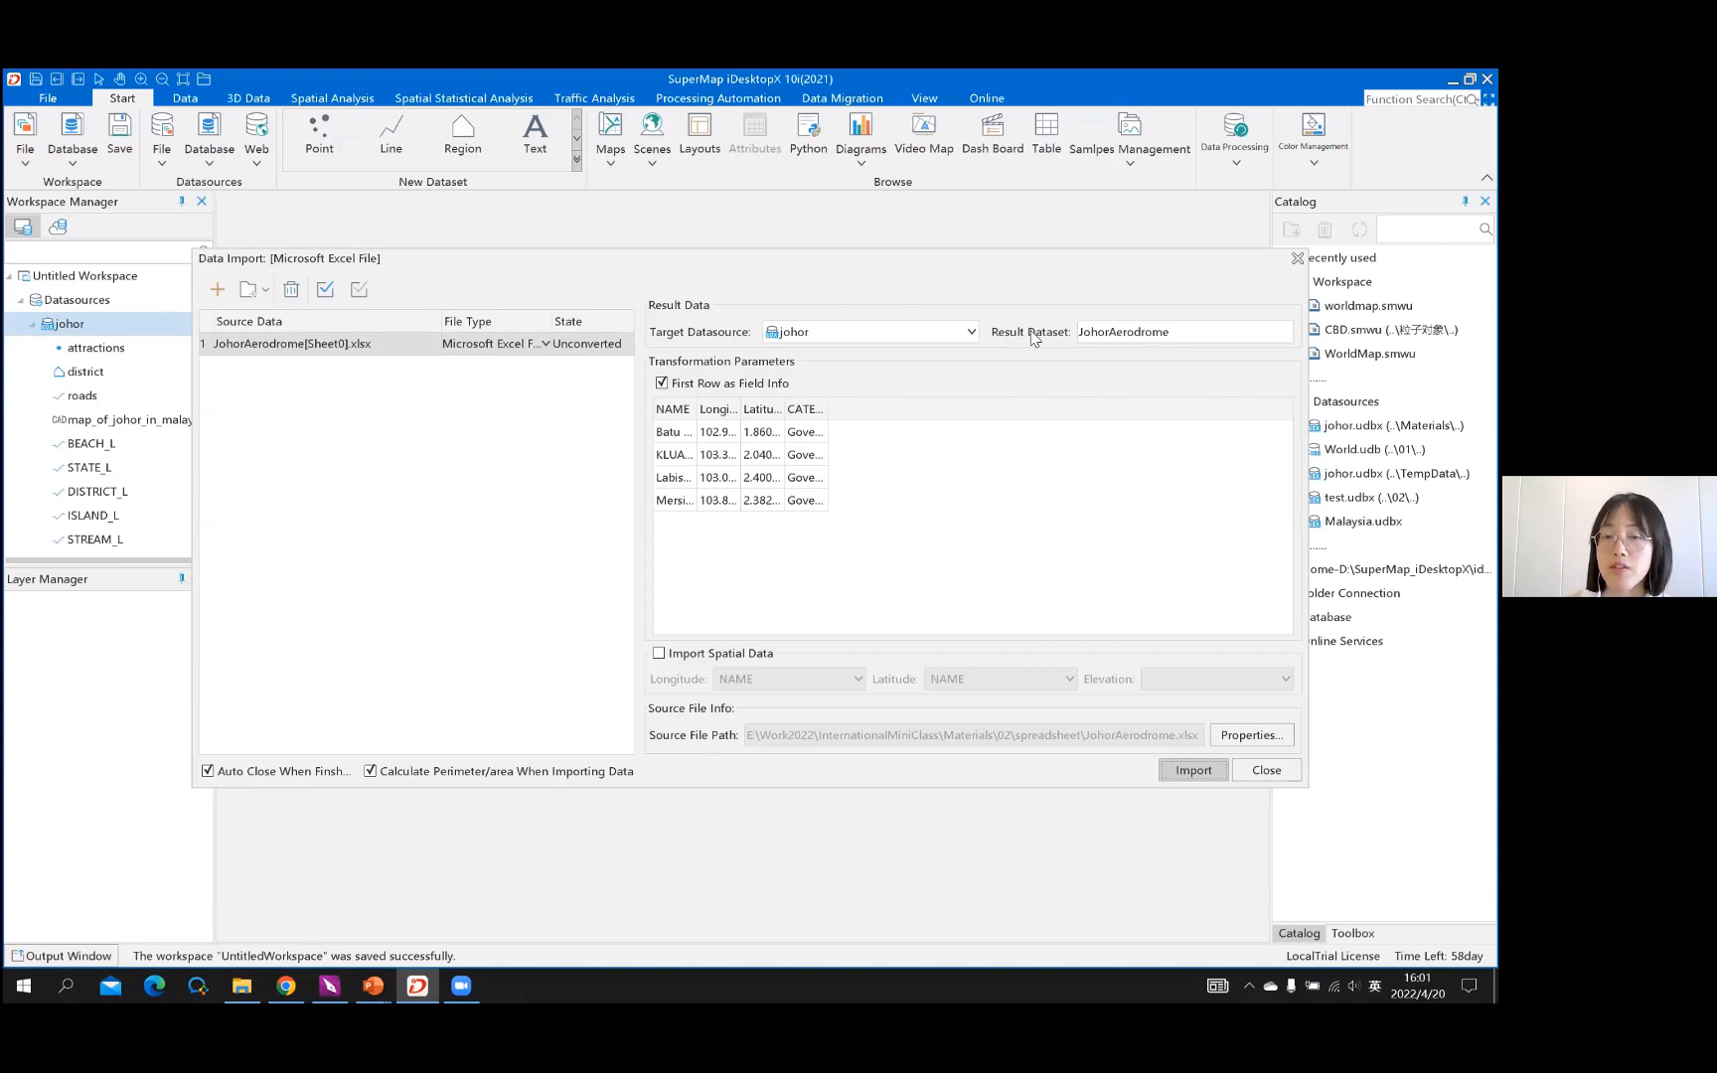
Name the result dataset airport and inspect the spreadsheet's field preview and source file properties
drag(1182, 332, 998, 323)
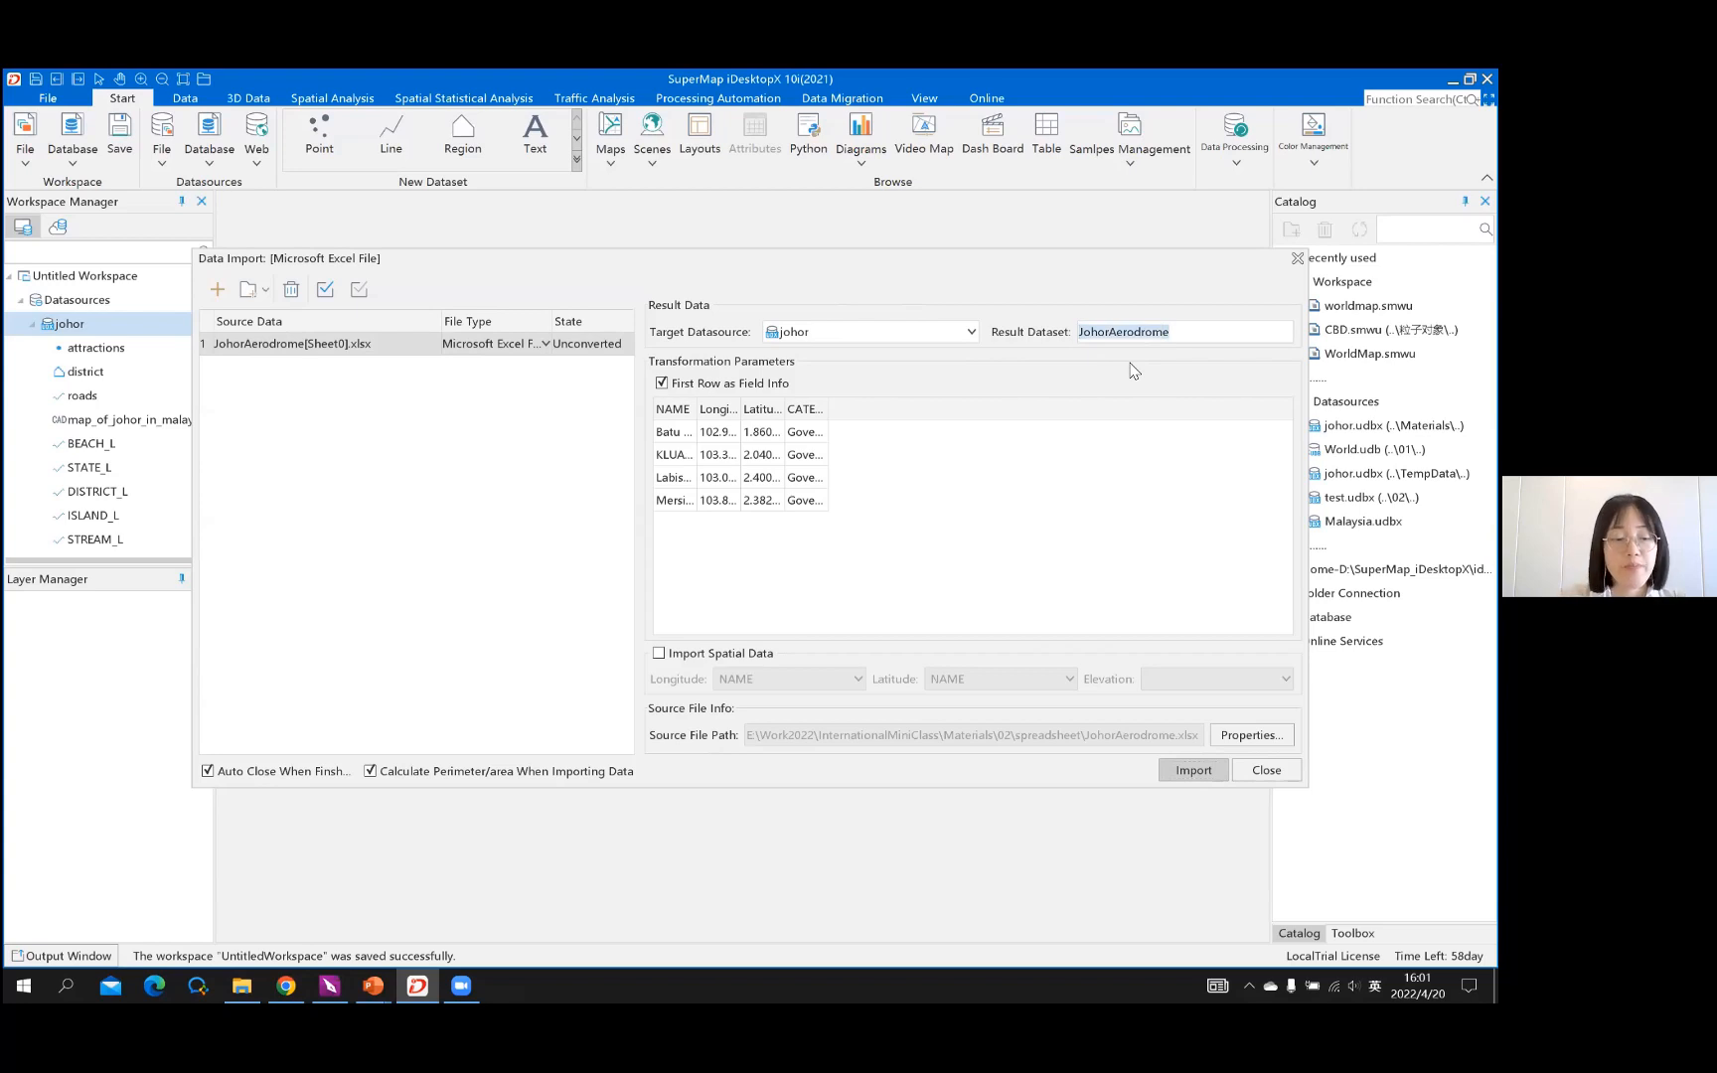
text(airport)
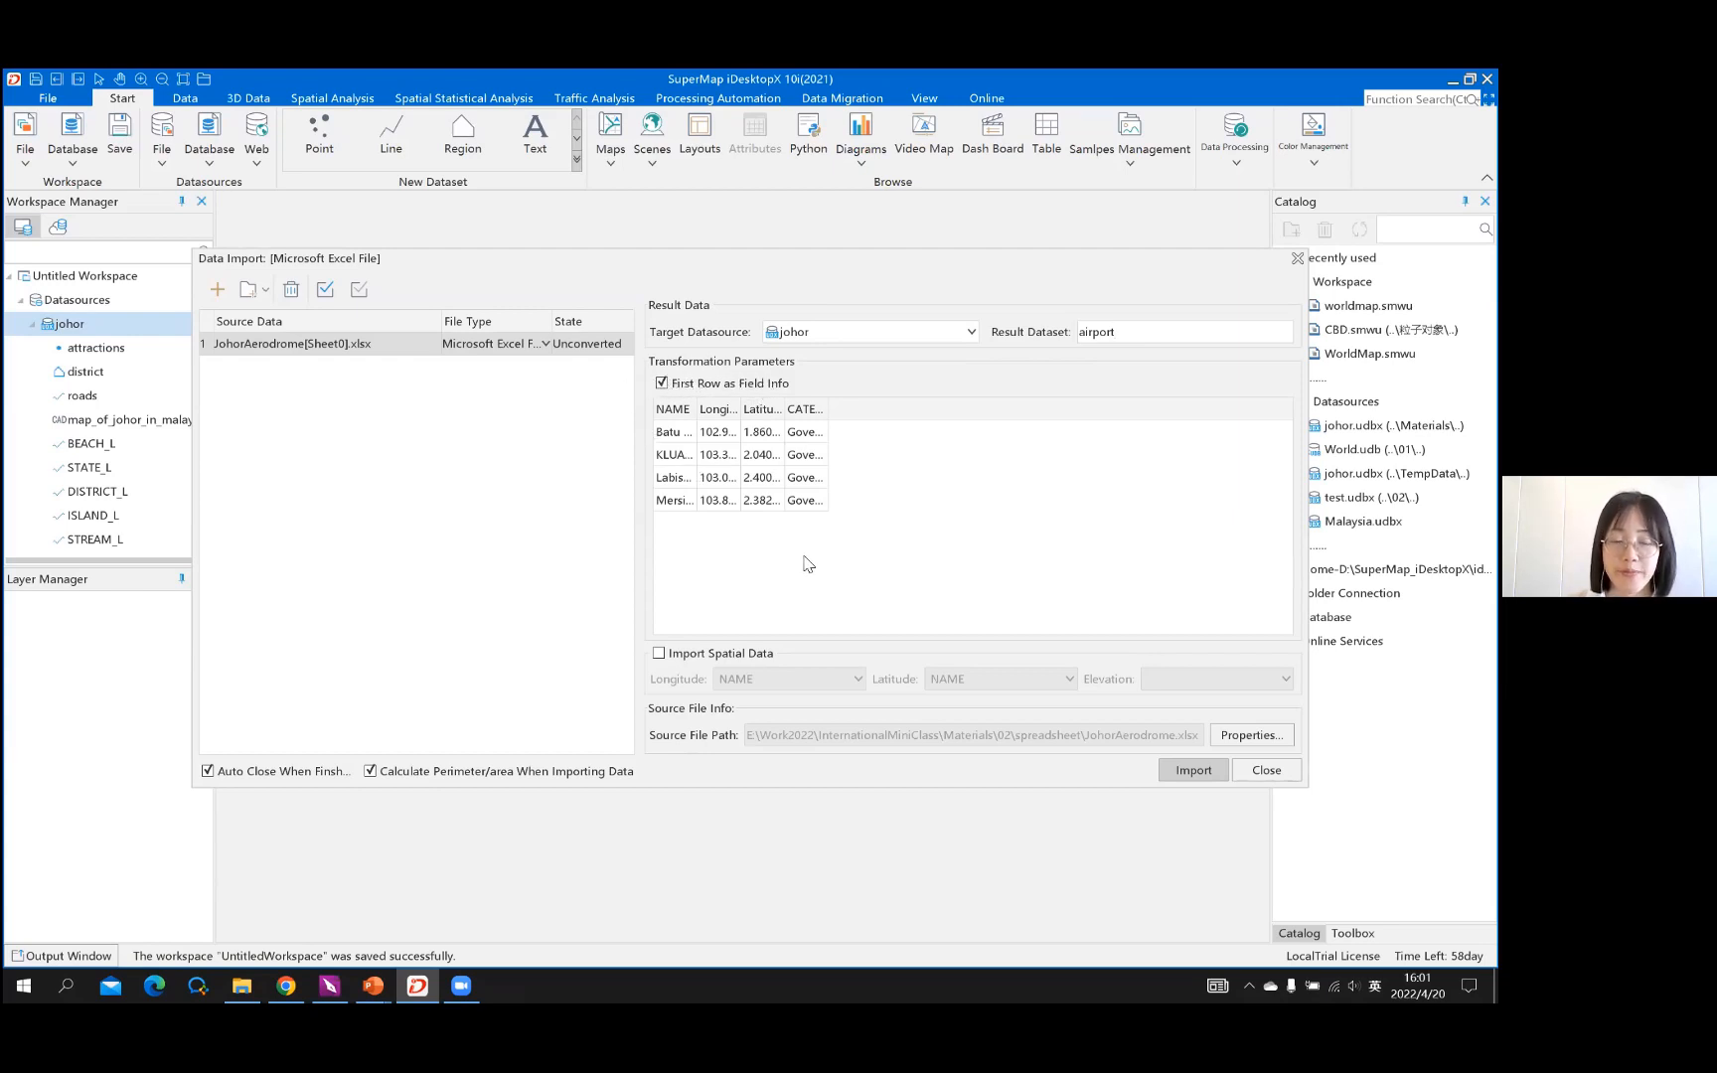
double_click(696, 409)
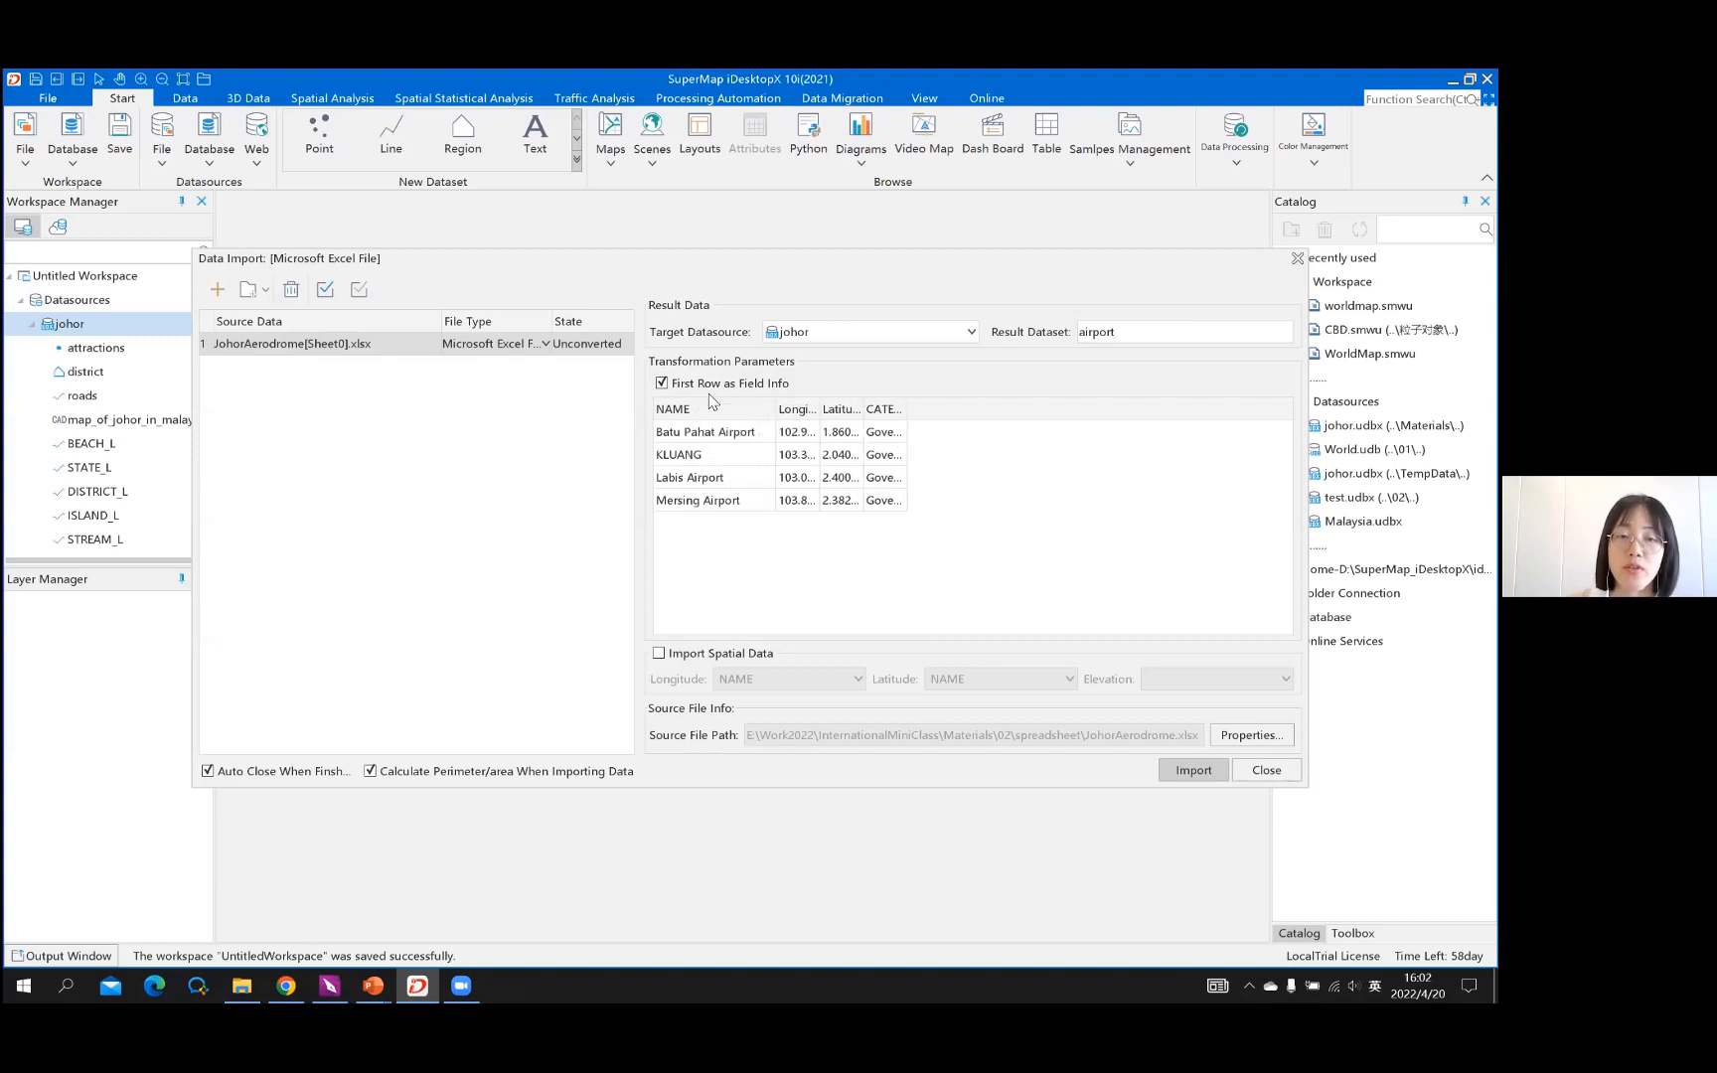
drag(819, 407, 1106, 408)
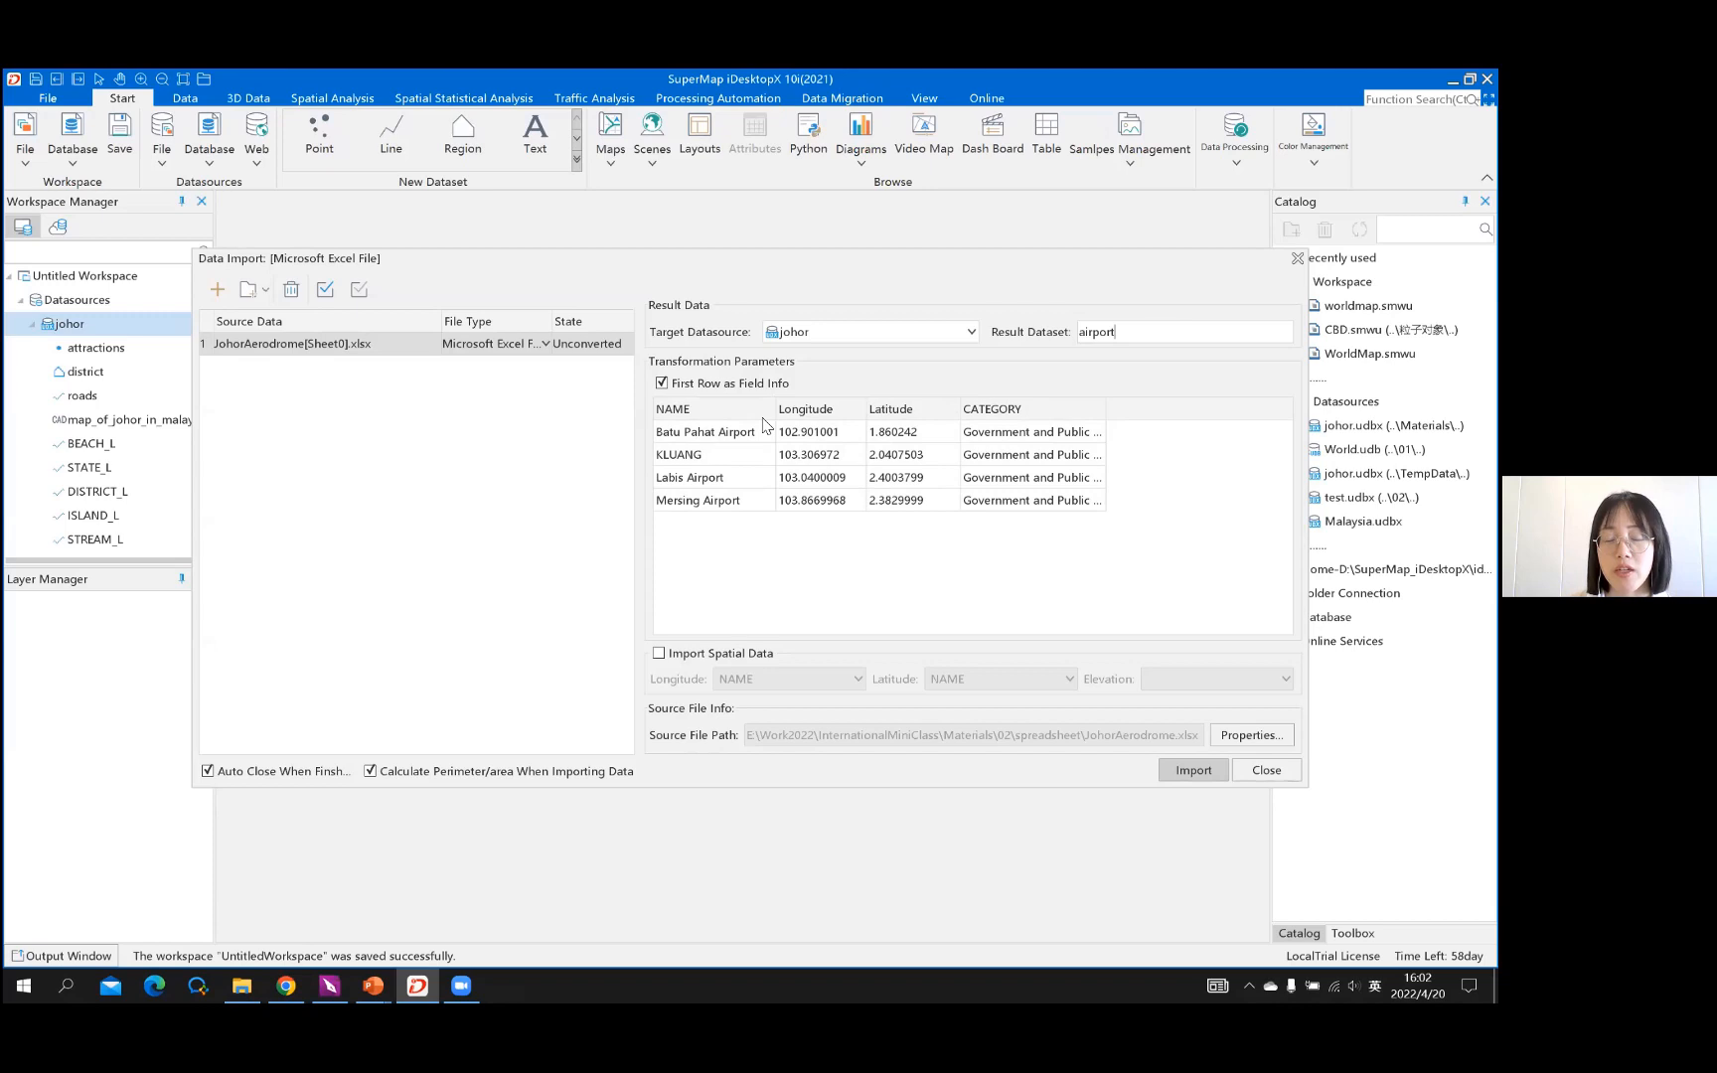
click(1244, 736)
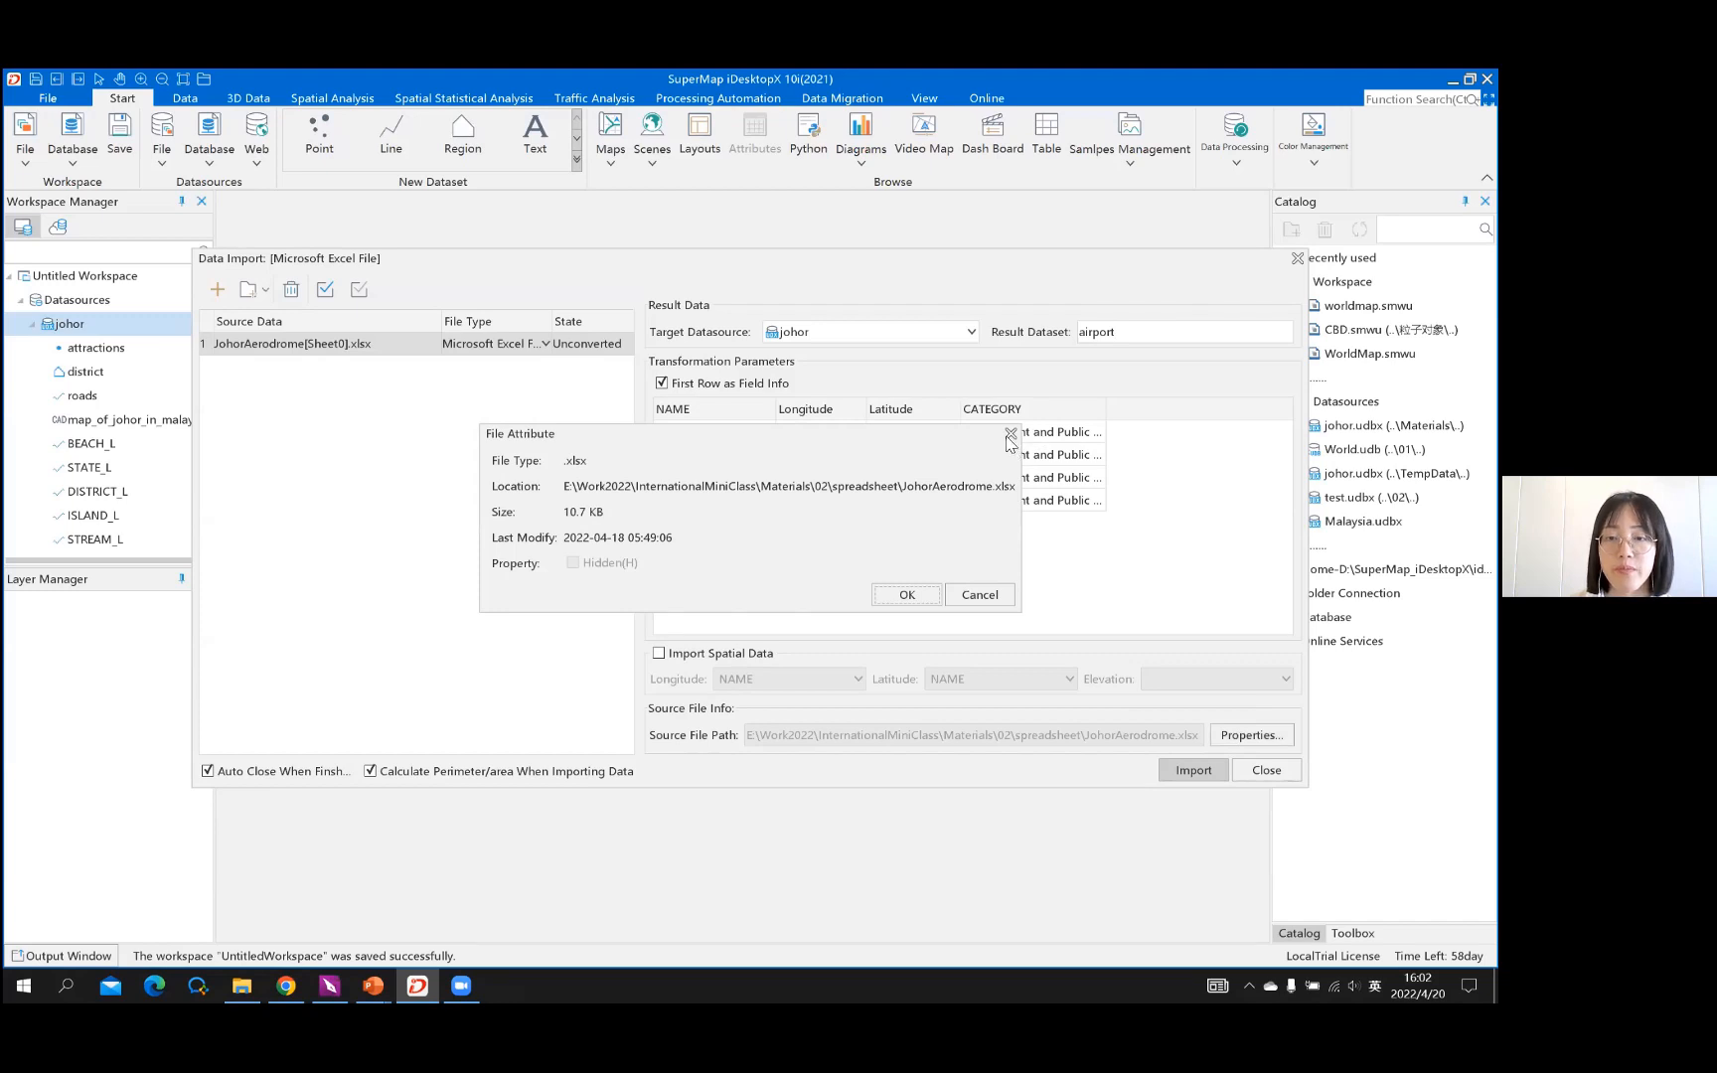
click(1011, 435)
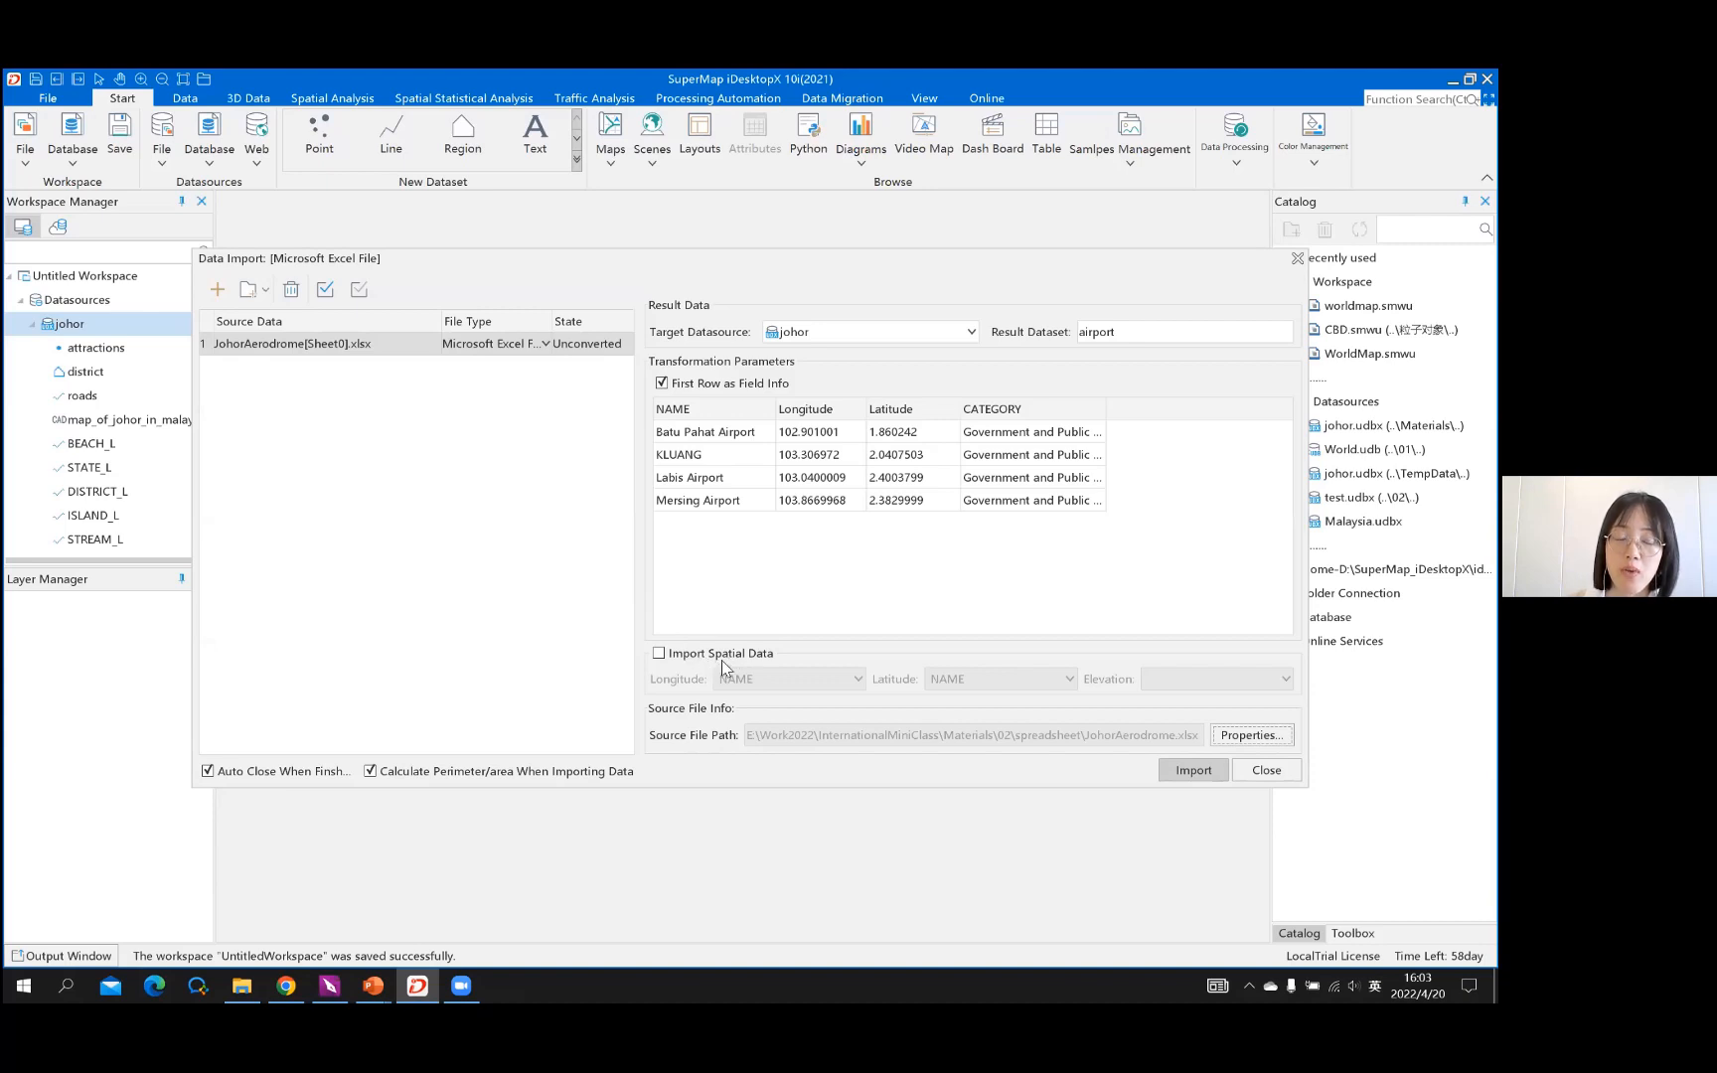
Enable spatial data import with the Longitude and Latitude fields as coordinates, and import the spreadsheet into the johor datasource
click(658, 656)
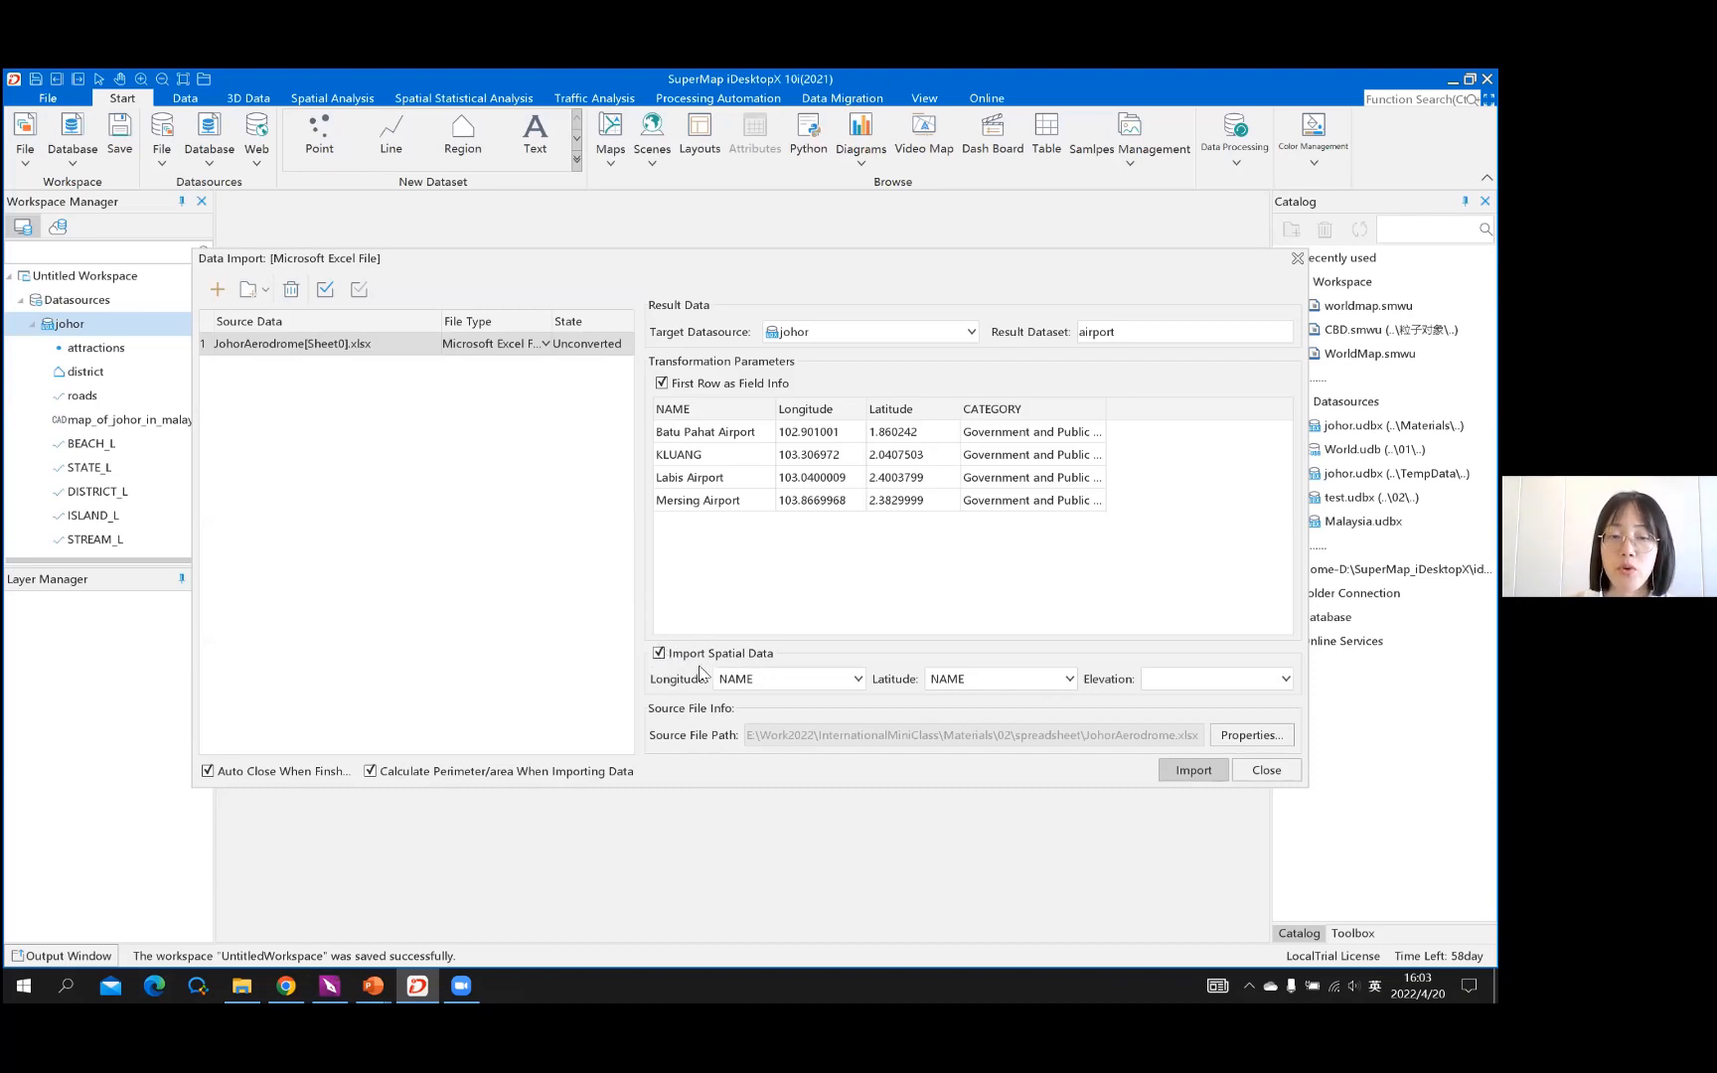
click(856, 679)
click(750, 724)
click(1069, 680)
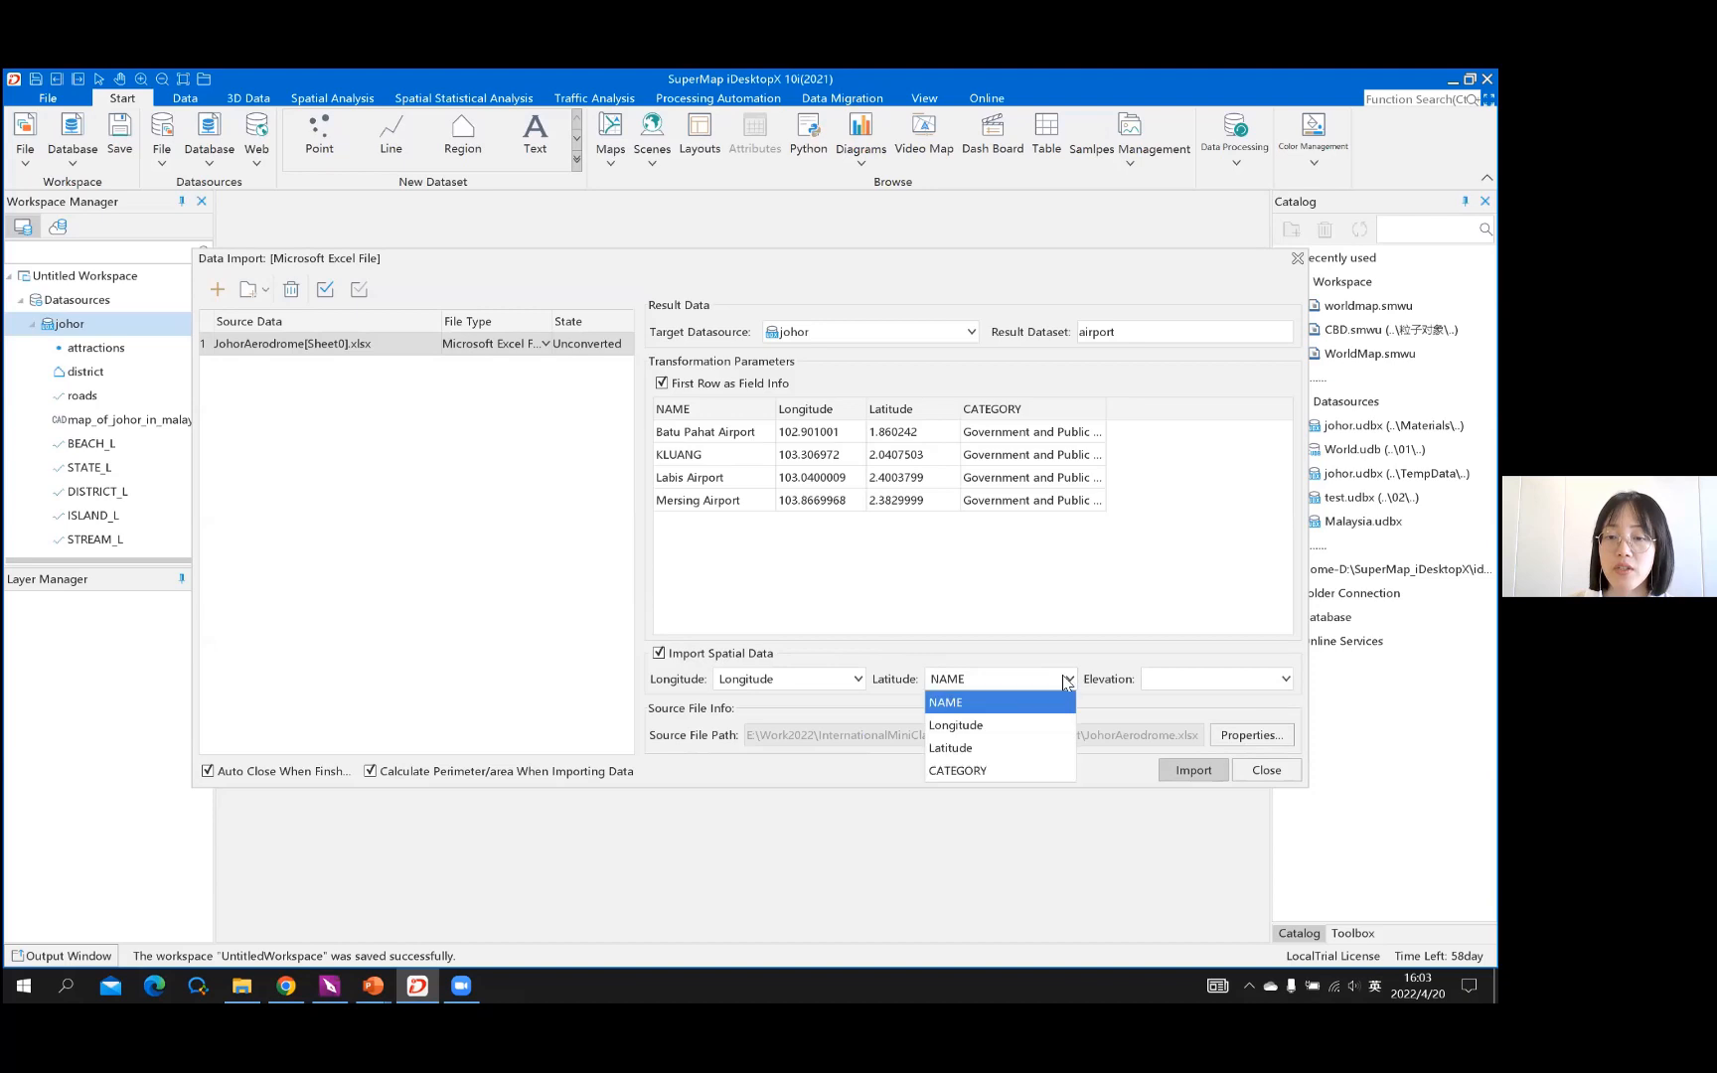
click(1004, 747)
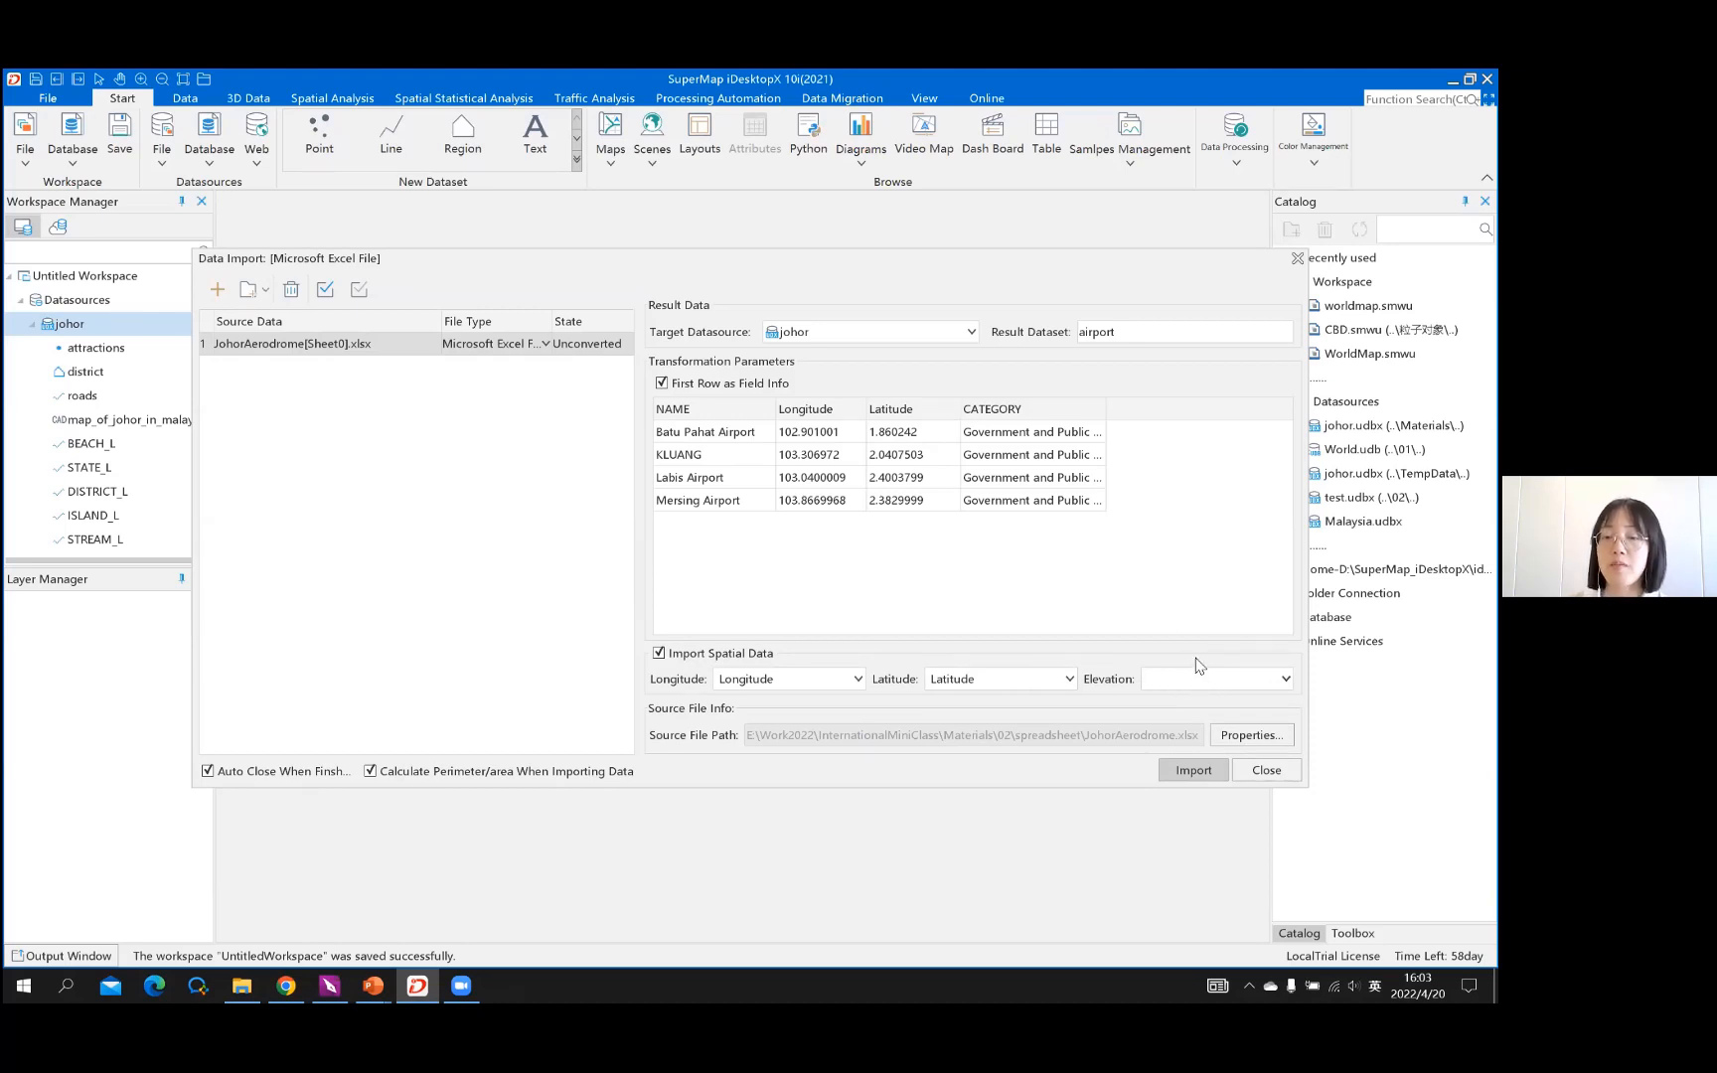
click(1196, 770)
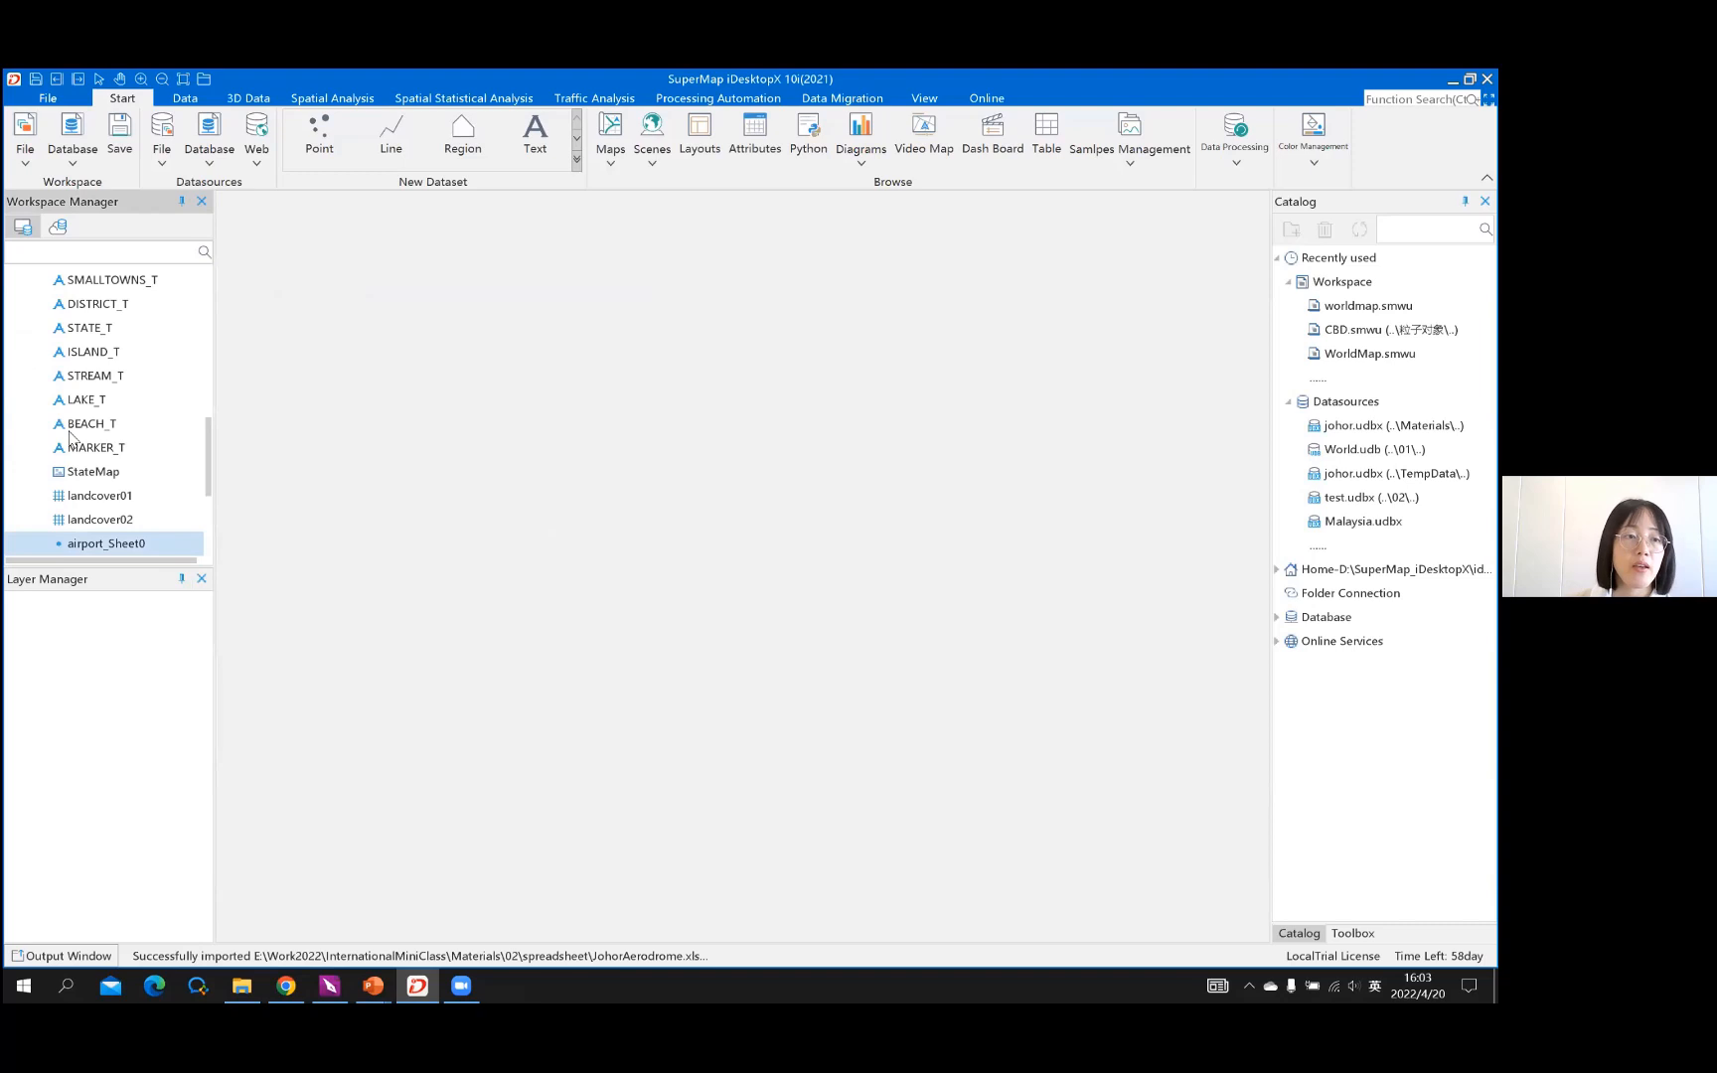
Display the imported airport_Sheet0 point dataset in a map and review its attribute table, closing the table again
scroll(115, 430, down, 1)
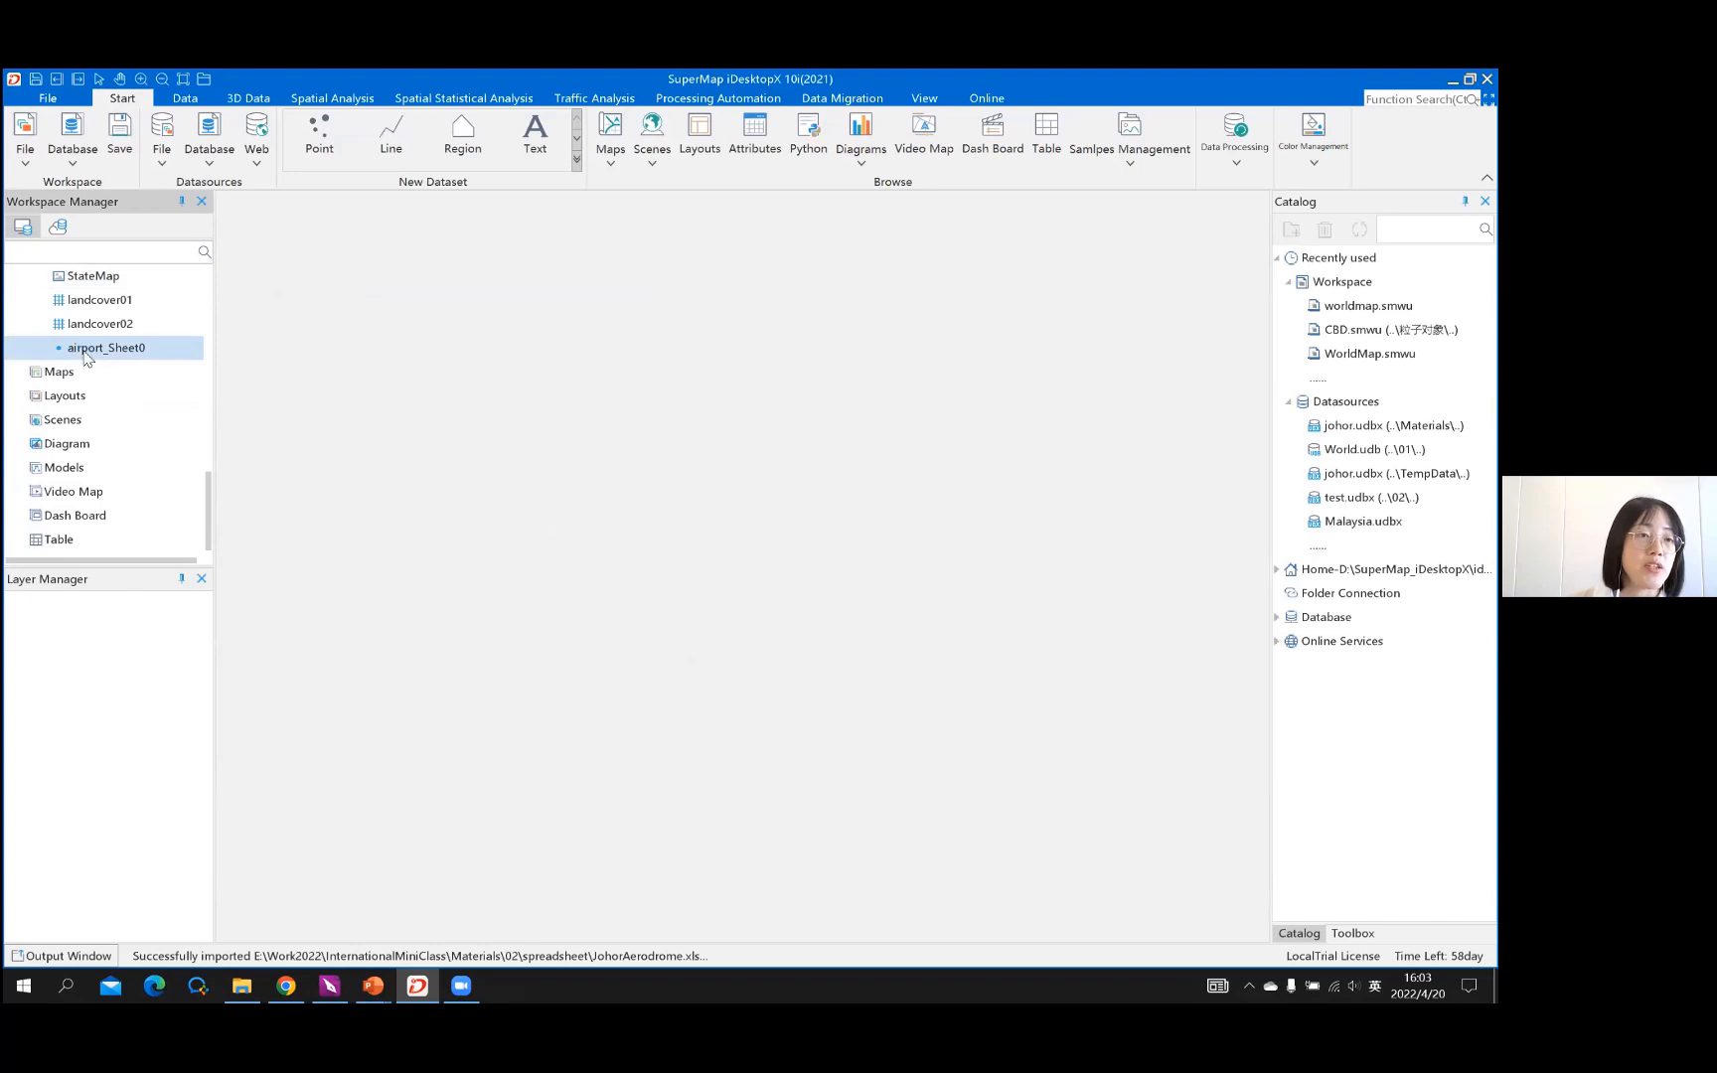
double_click(86, 358)
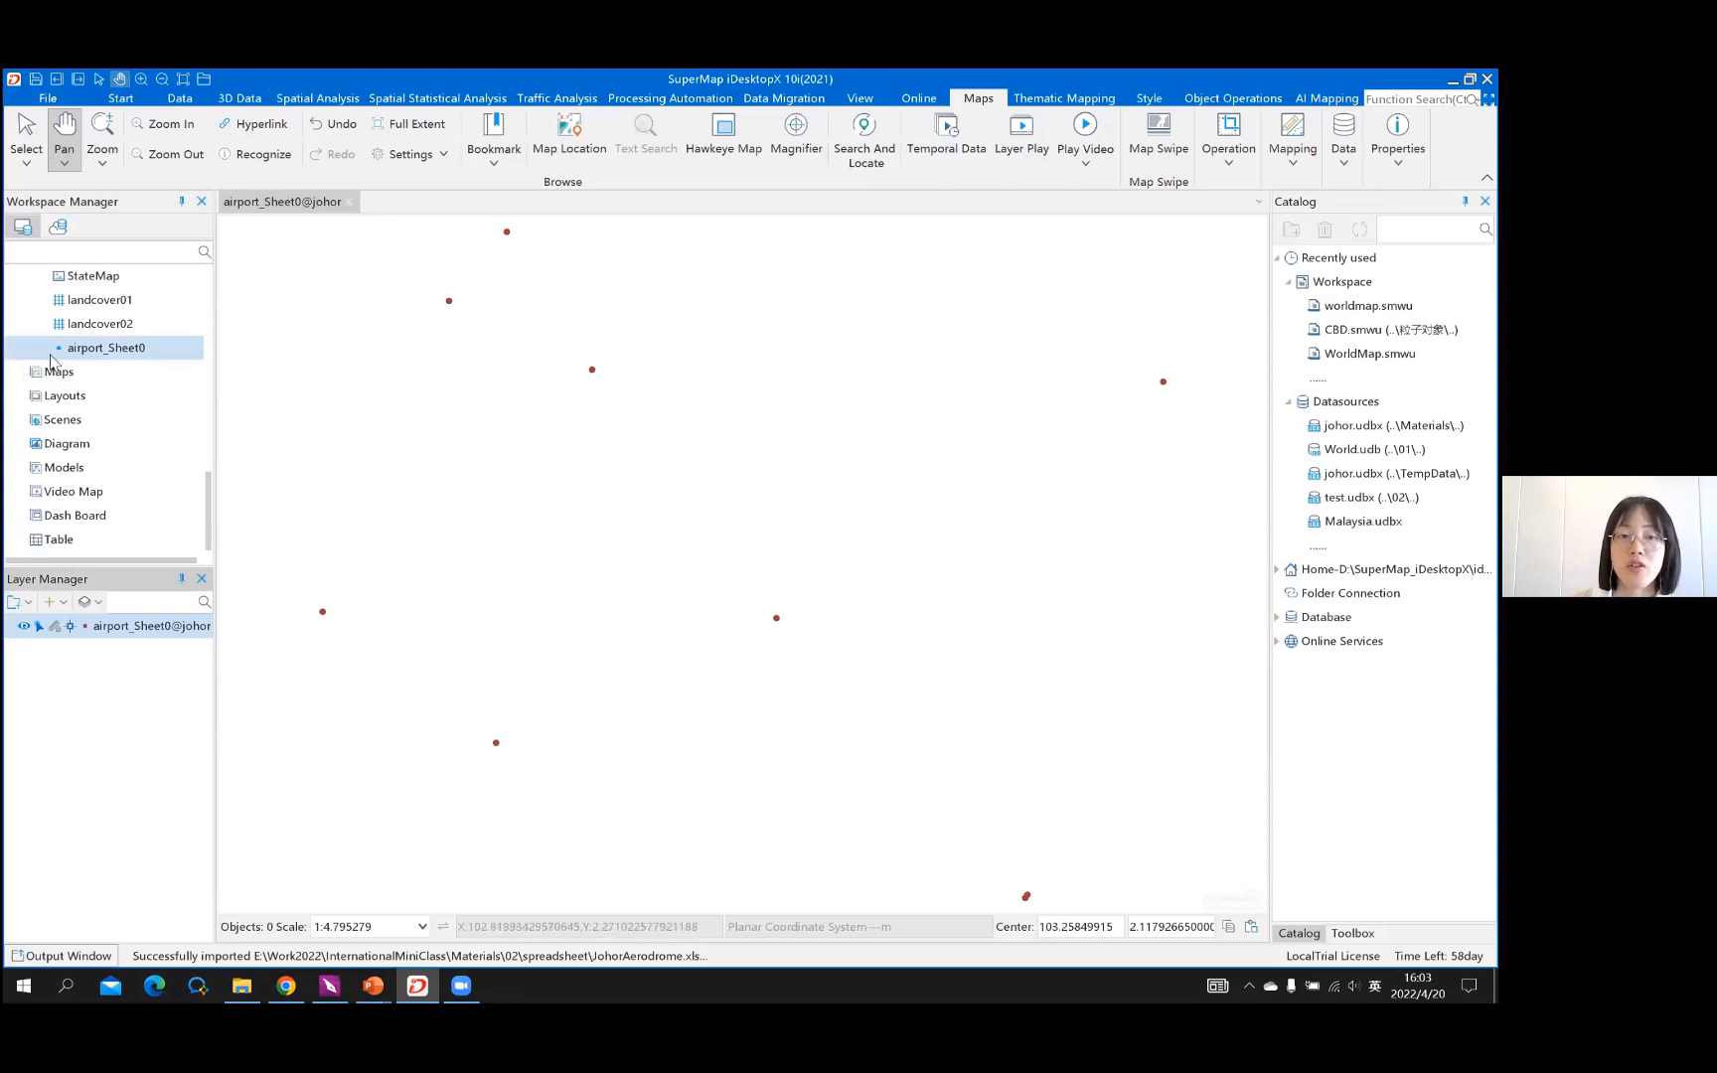
right_click(156, 357)
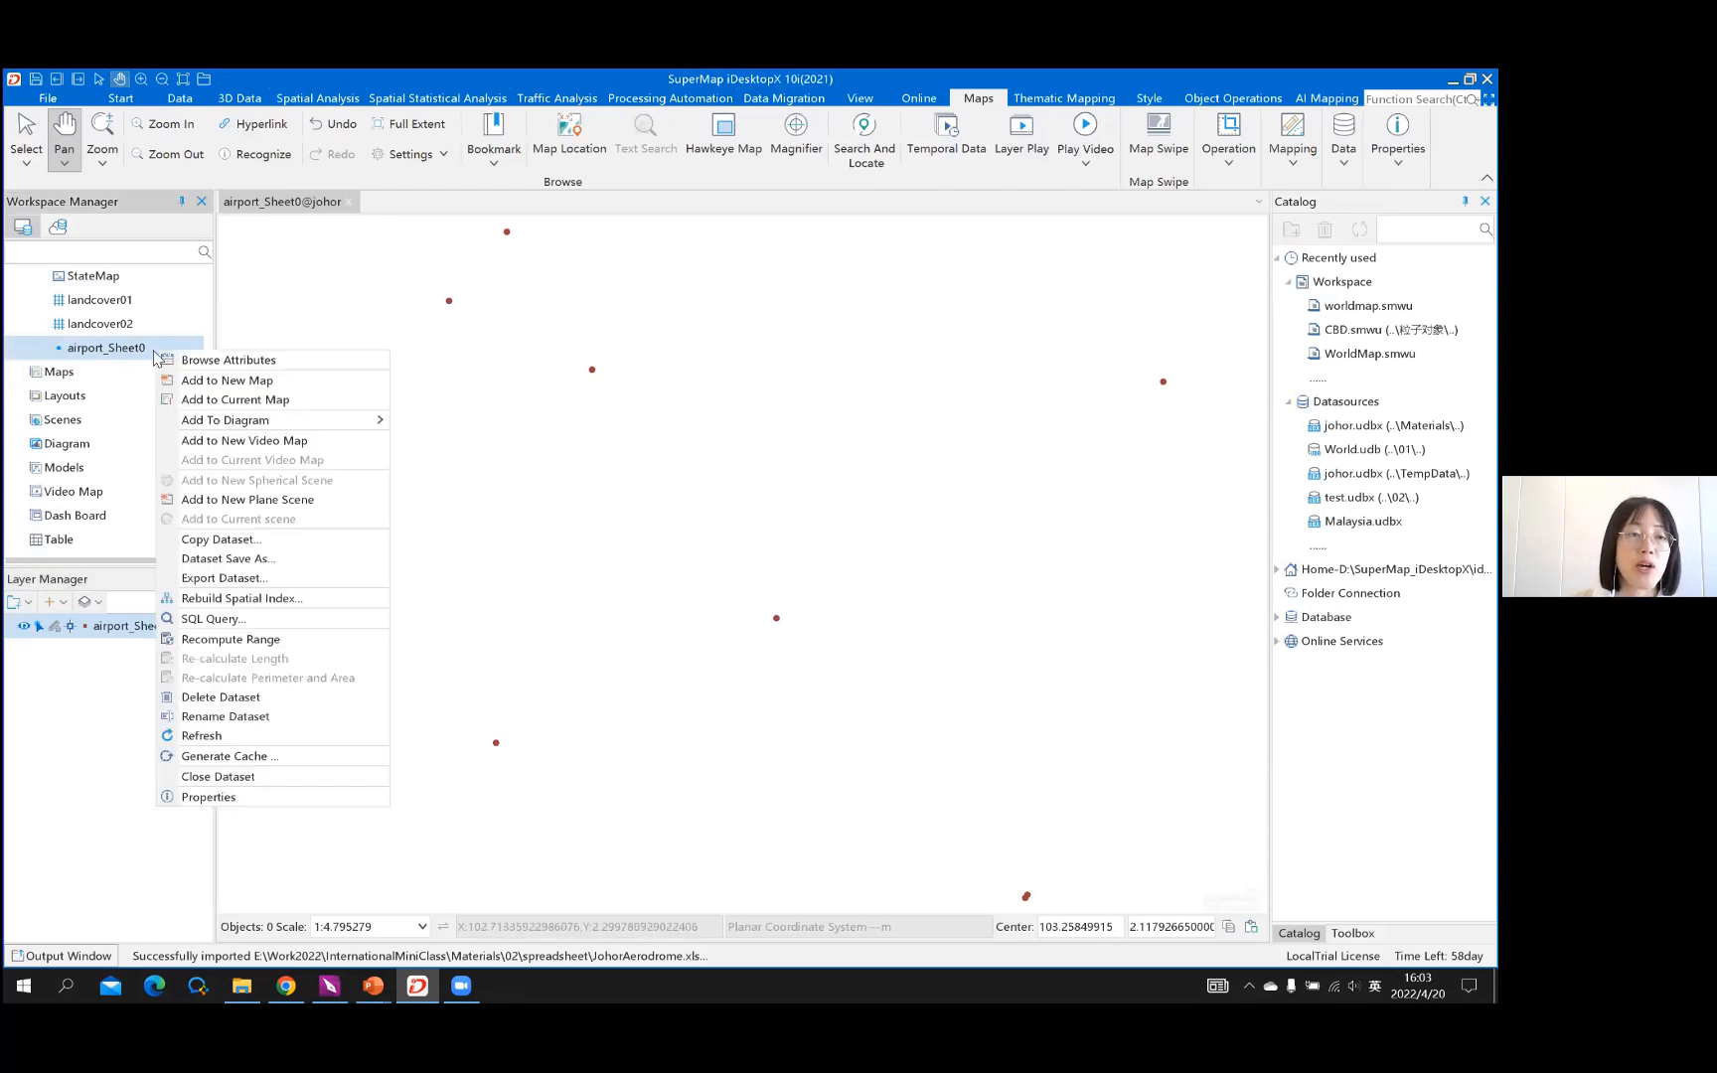
click(202, 363)
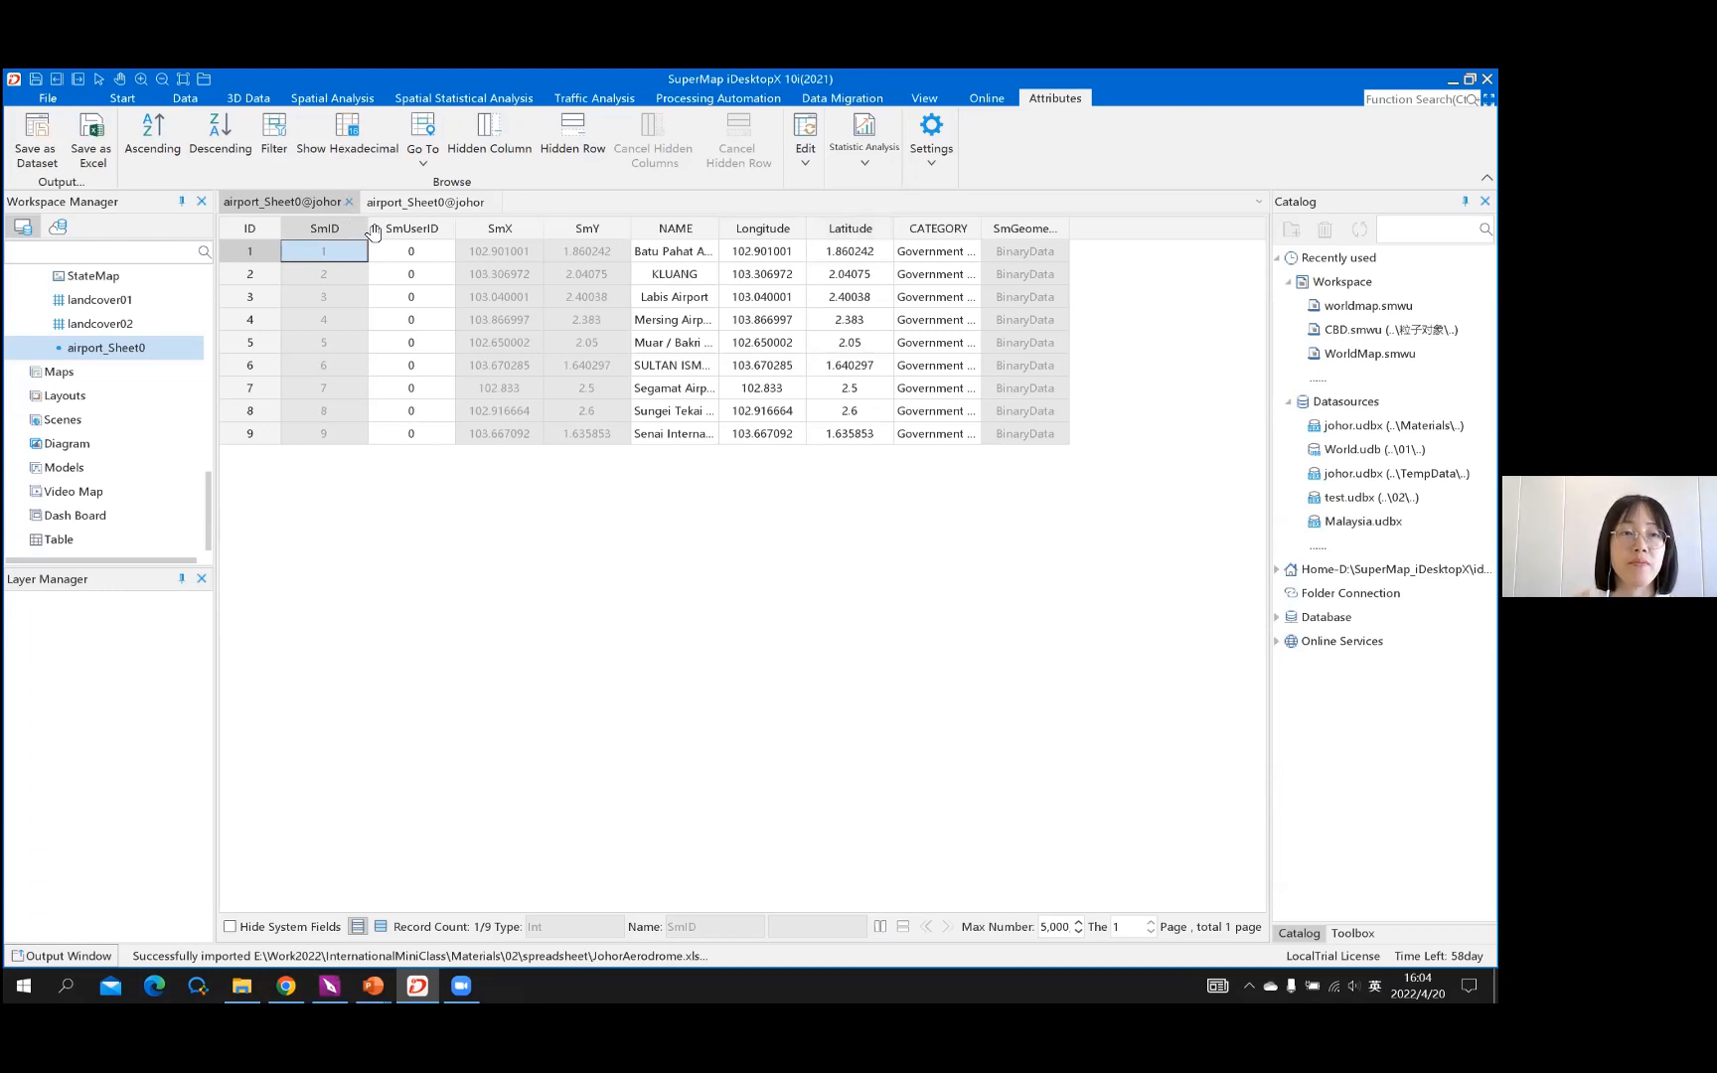
click(349, 202)
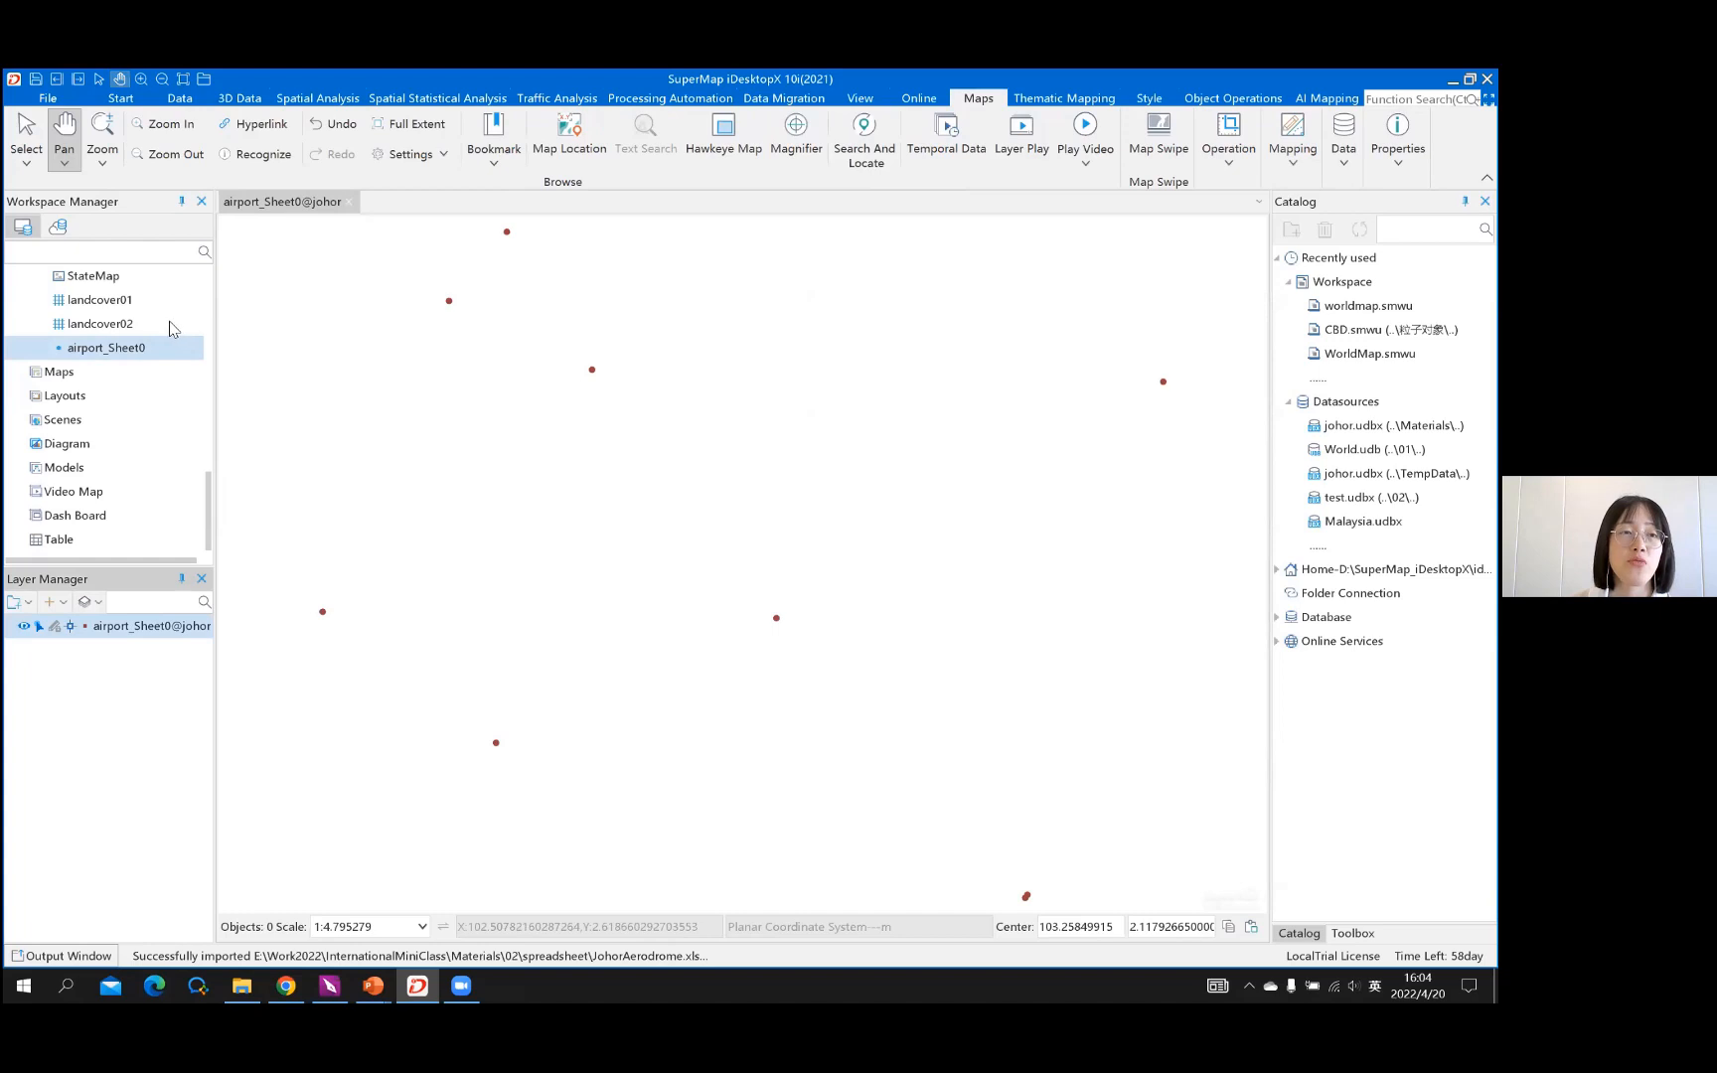
click(128, 359)
scroll(128, 353, up, 8)
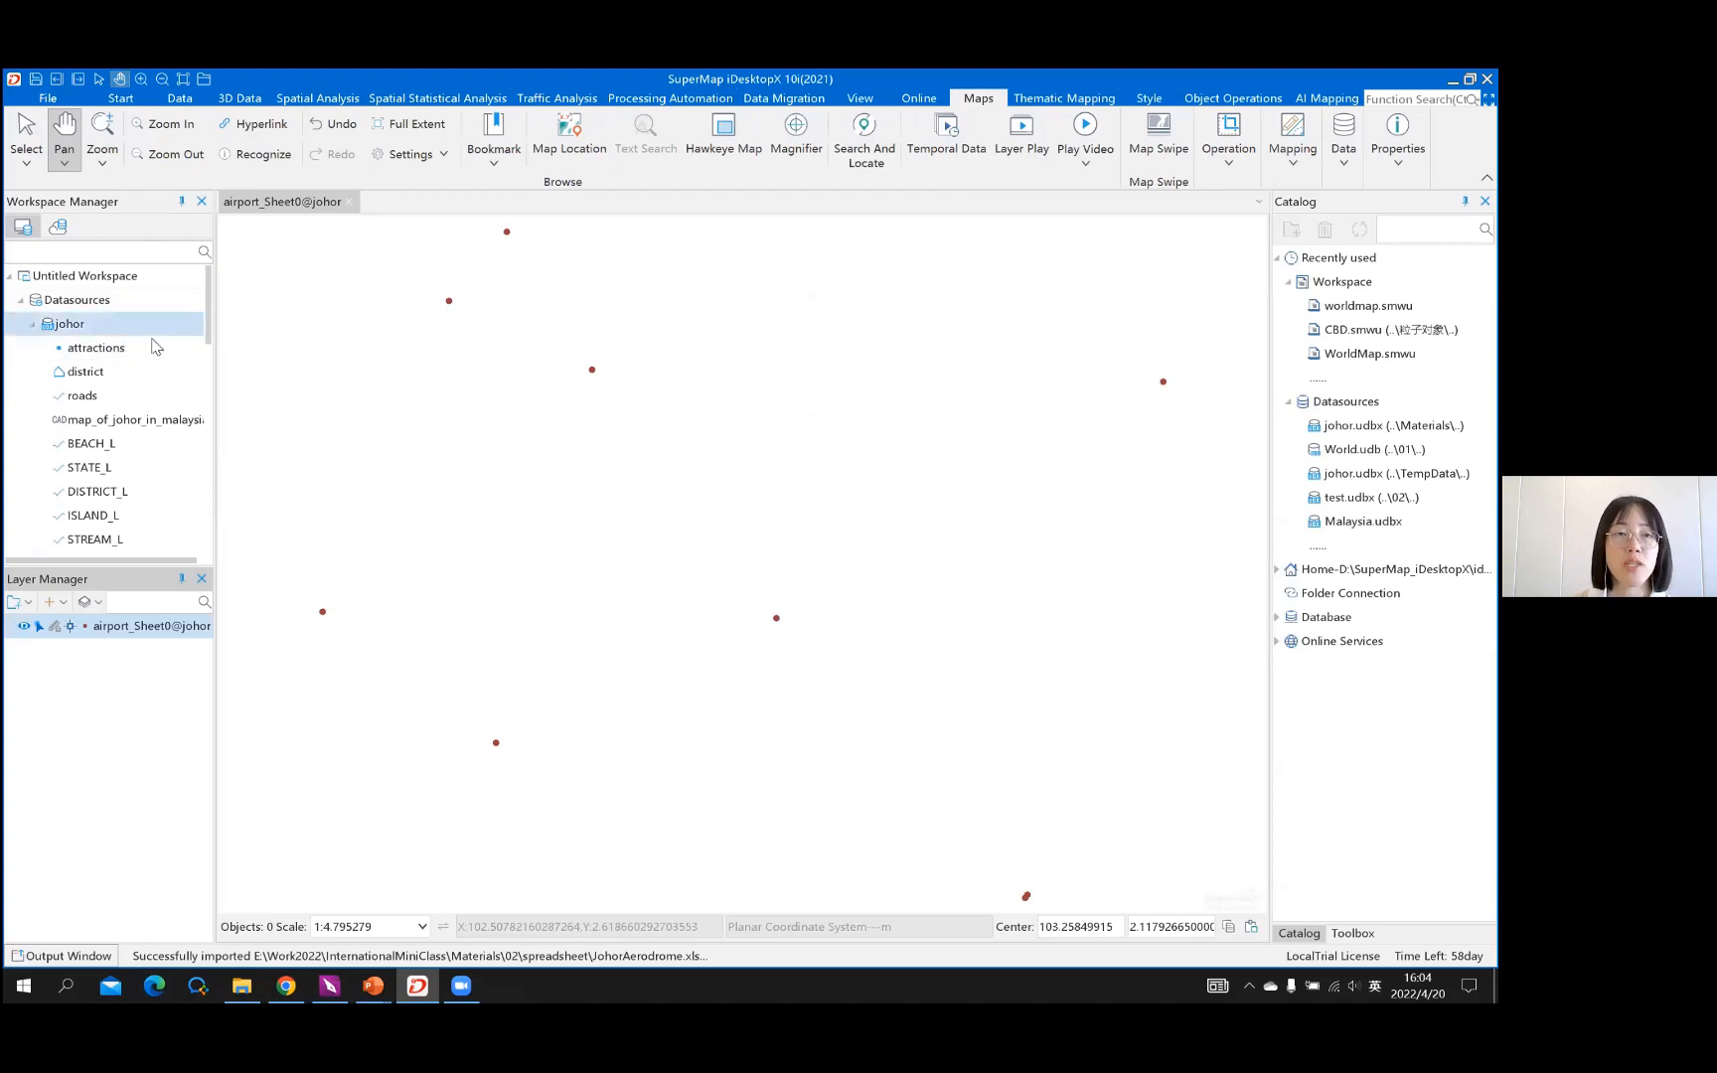
Import JohorAerodrome.xlsx into the johor datasource as a plain attribute table, leaving spatial data import disabled
right_click(71, 326)
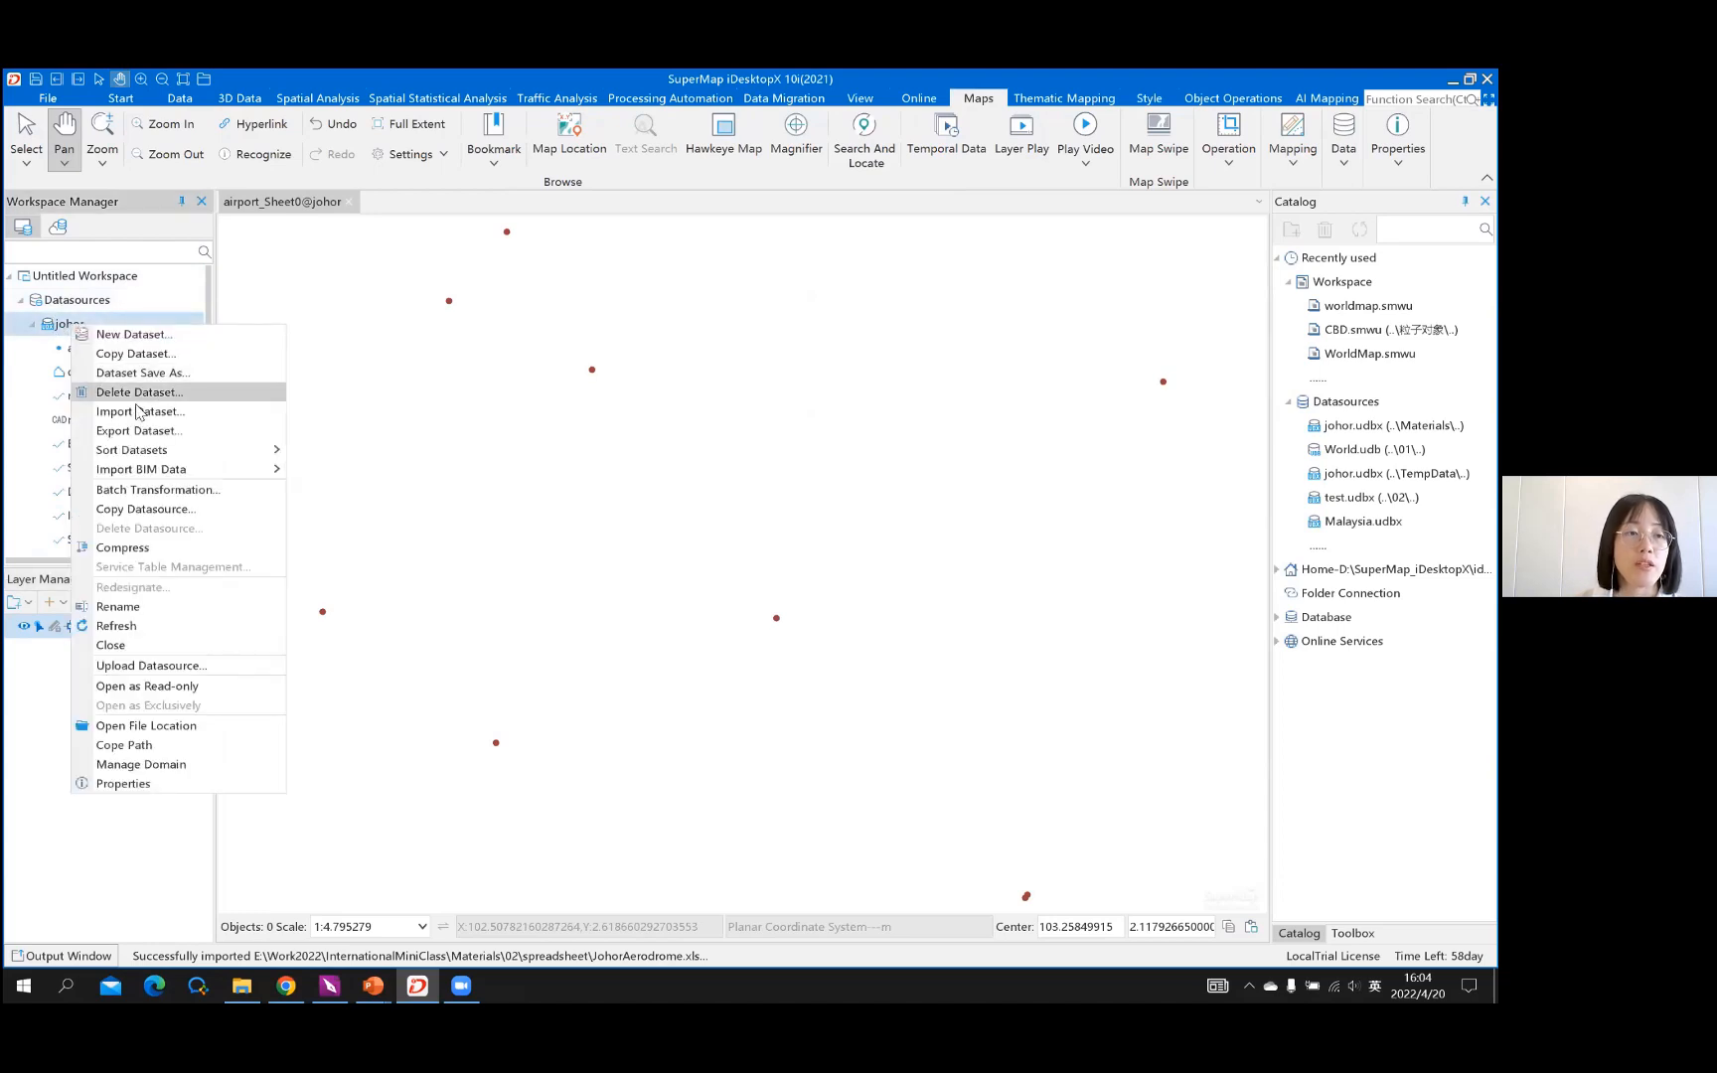
click(169, 411)
click(356, 289)
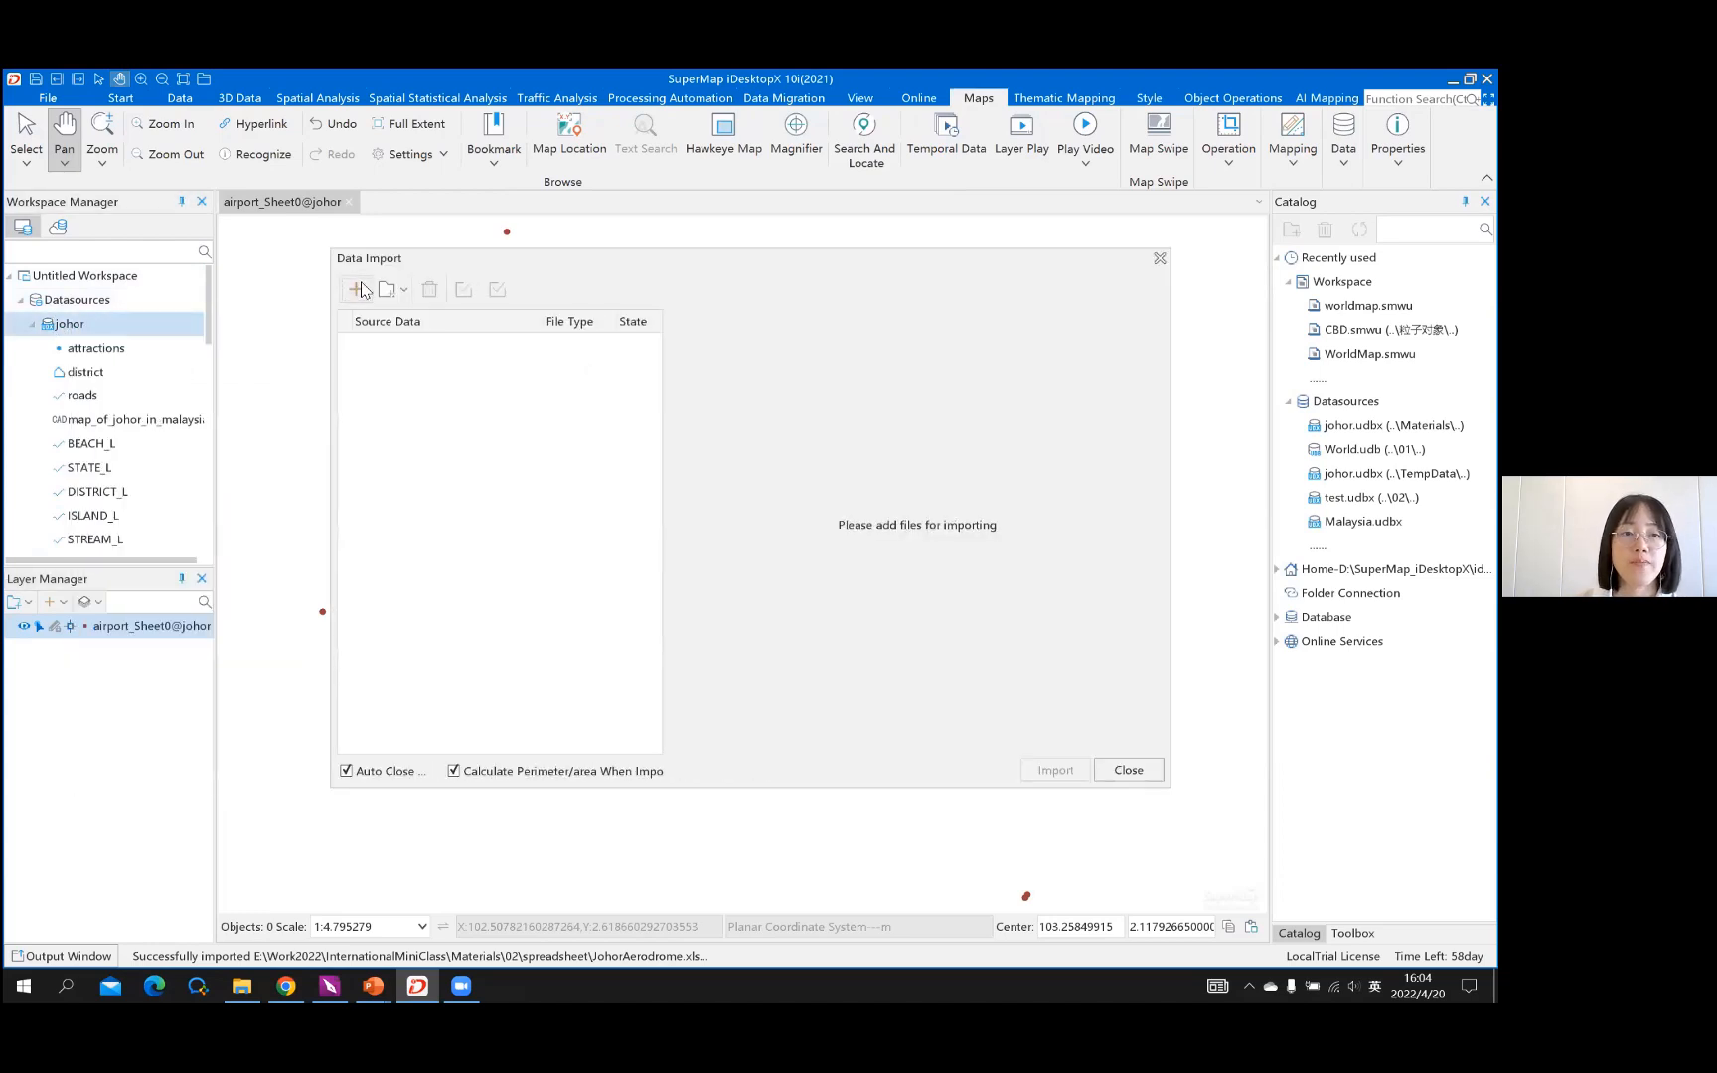
click(621, 393)
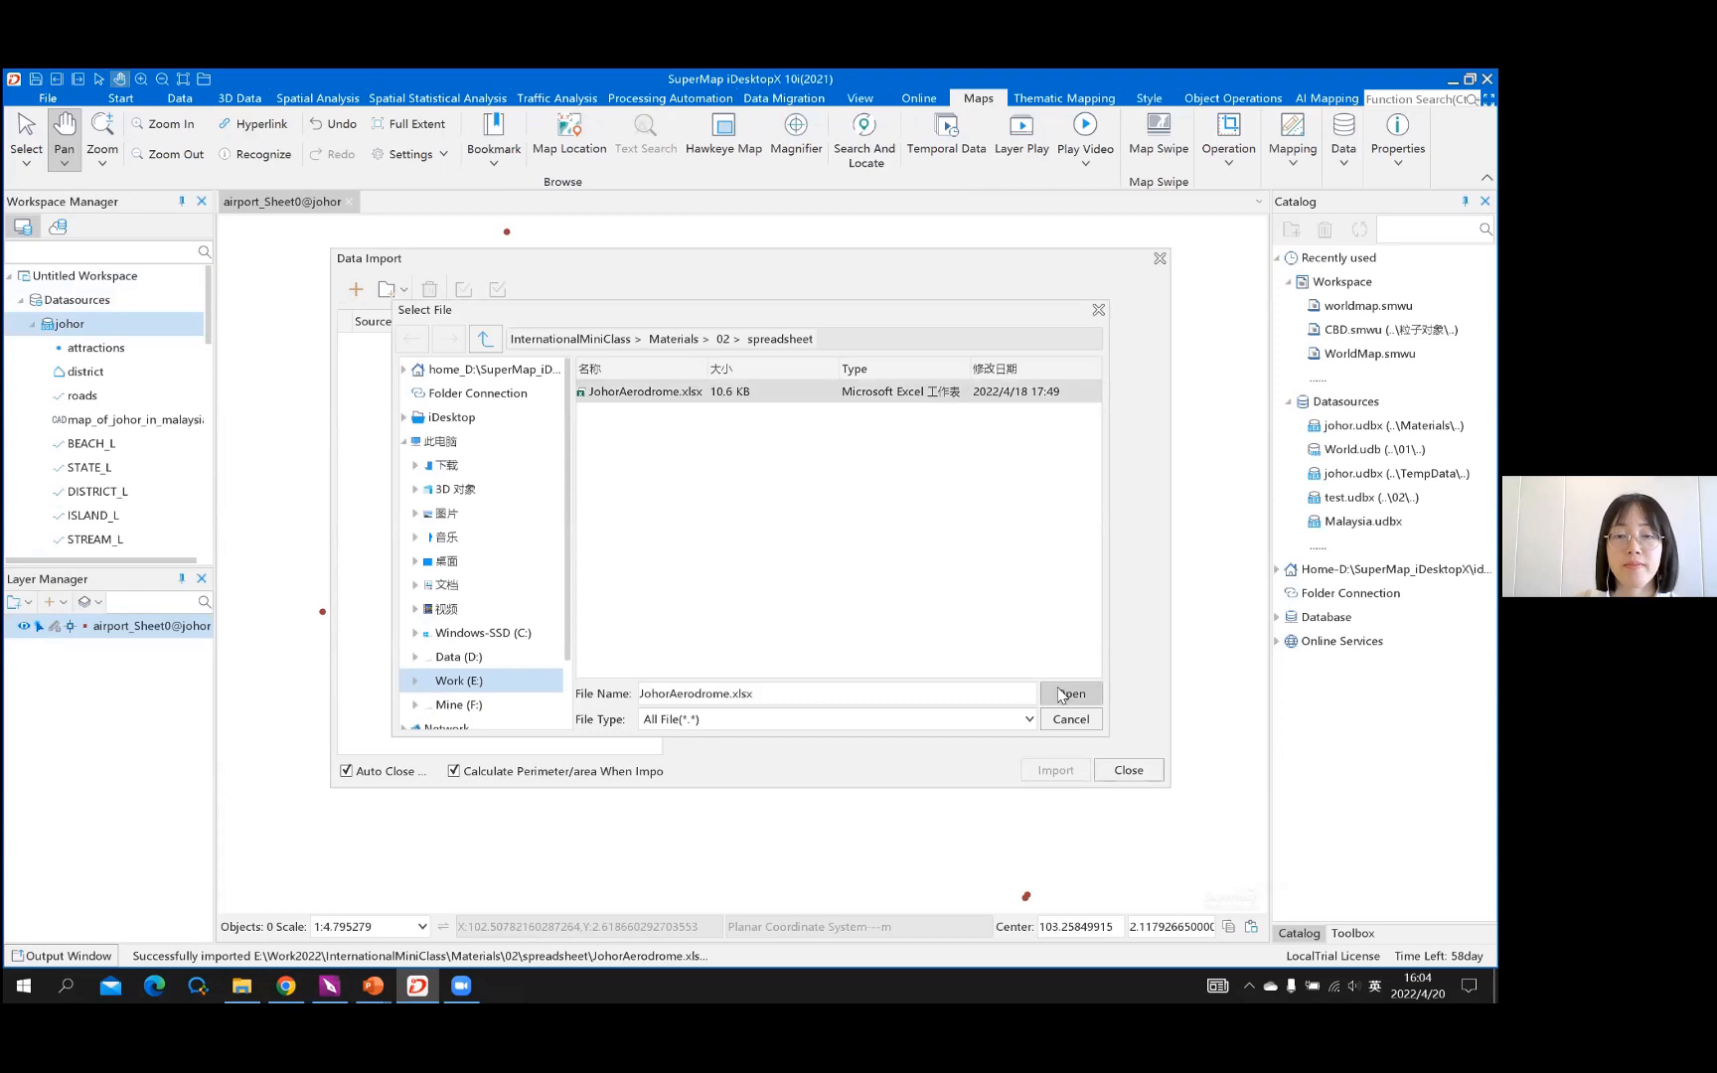
click(1069, 694)
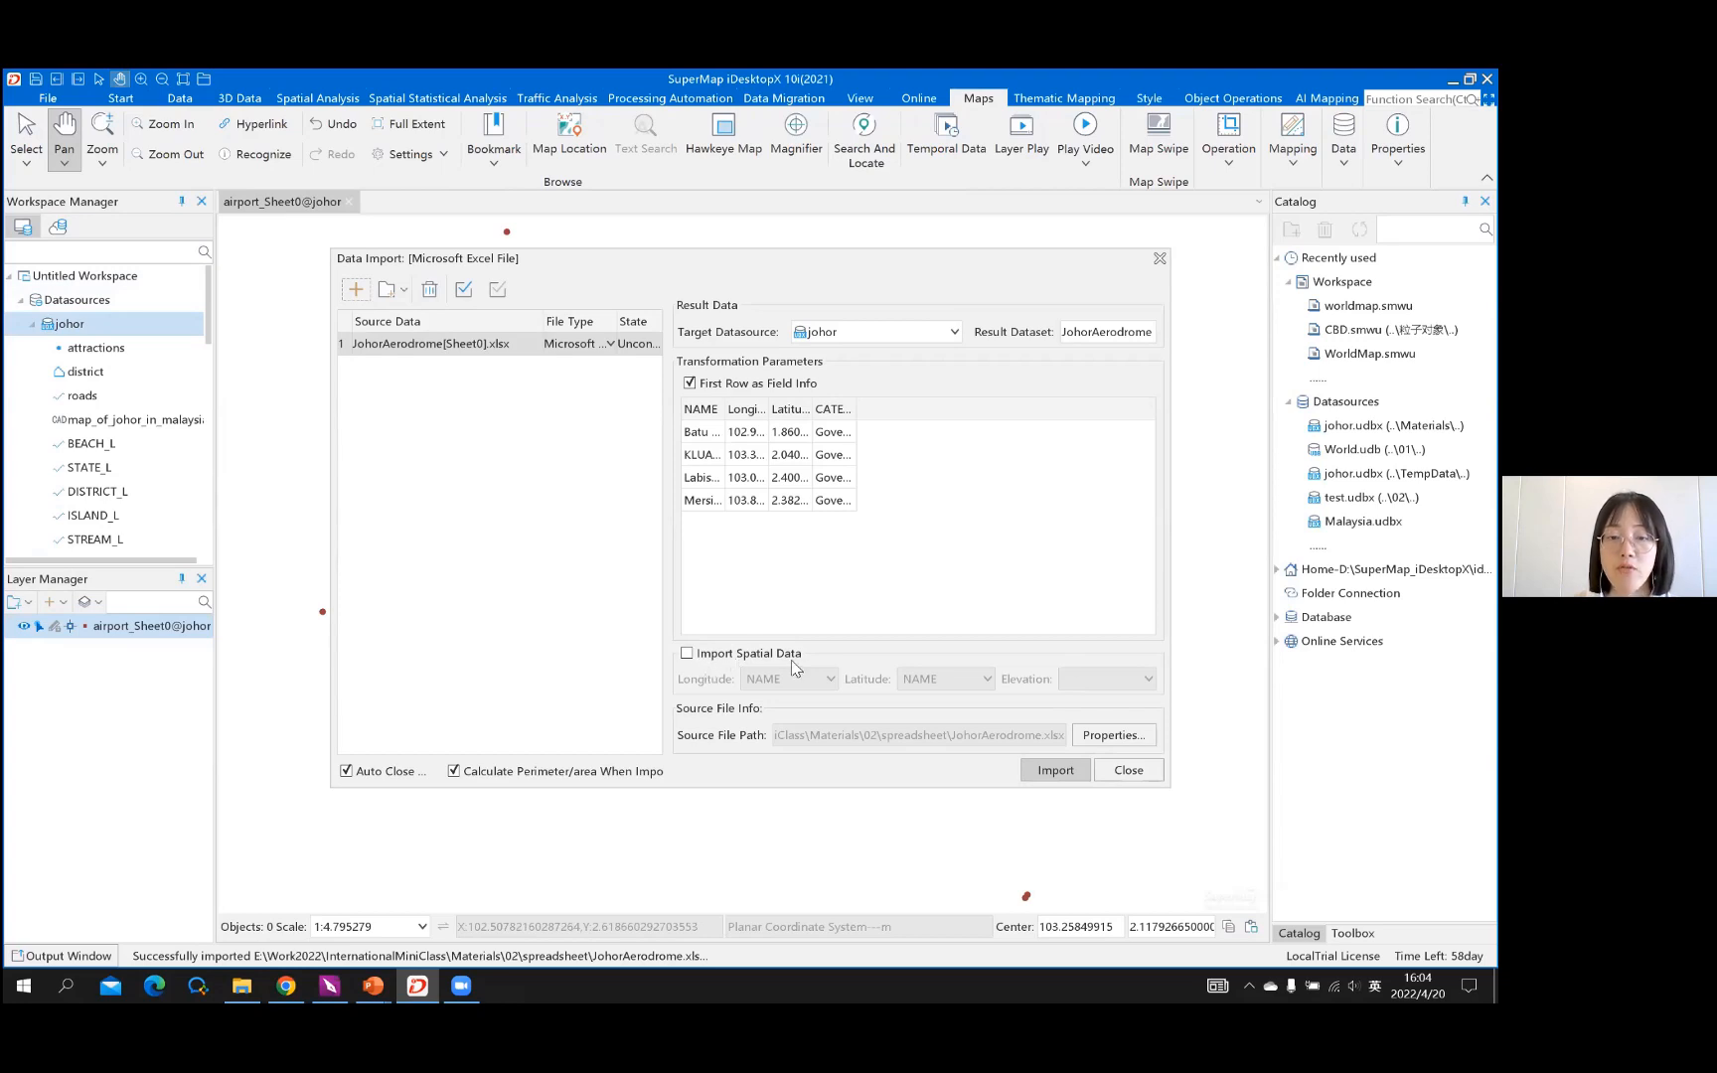
click(1078, 773)
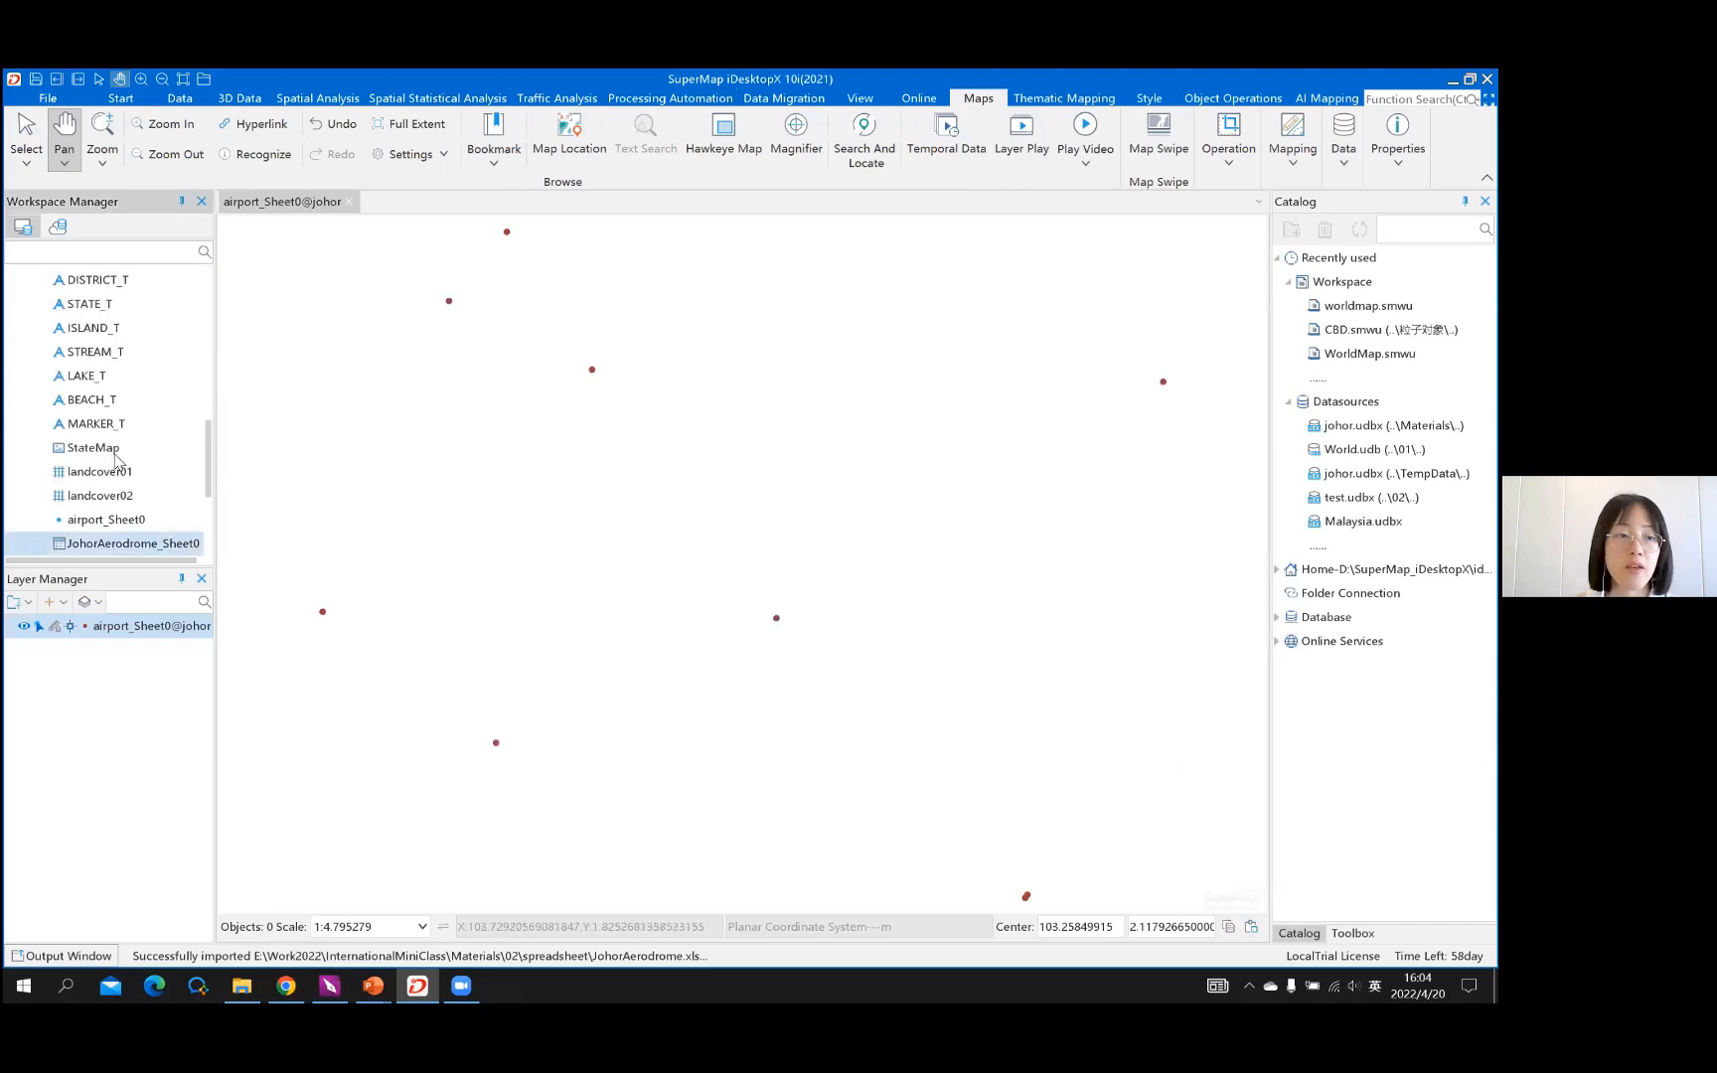
Review the records of the imported JohorAerodrome_Sheet0 table, and close it and the airport_Sheet0 map without saving
scroll(84, 356, down, 2)
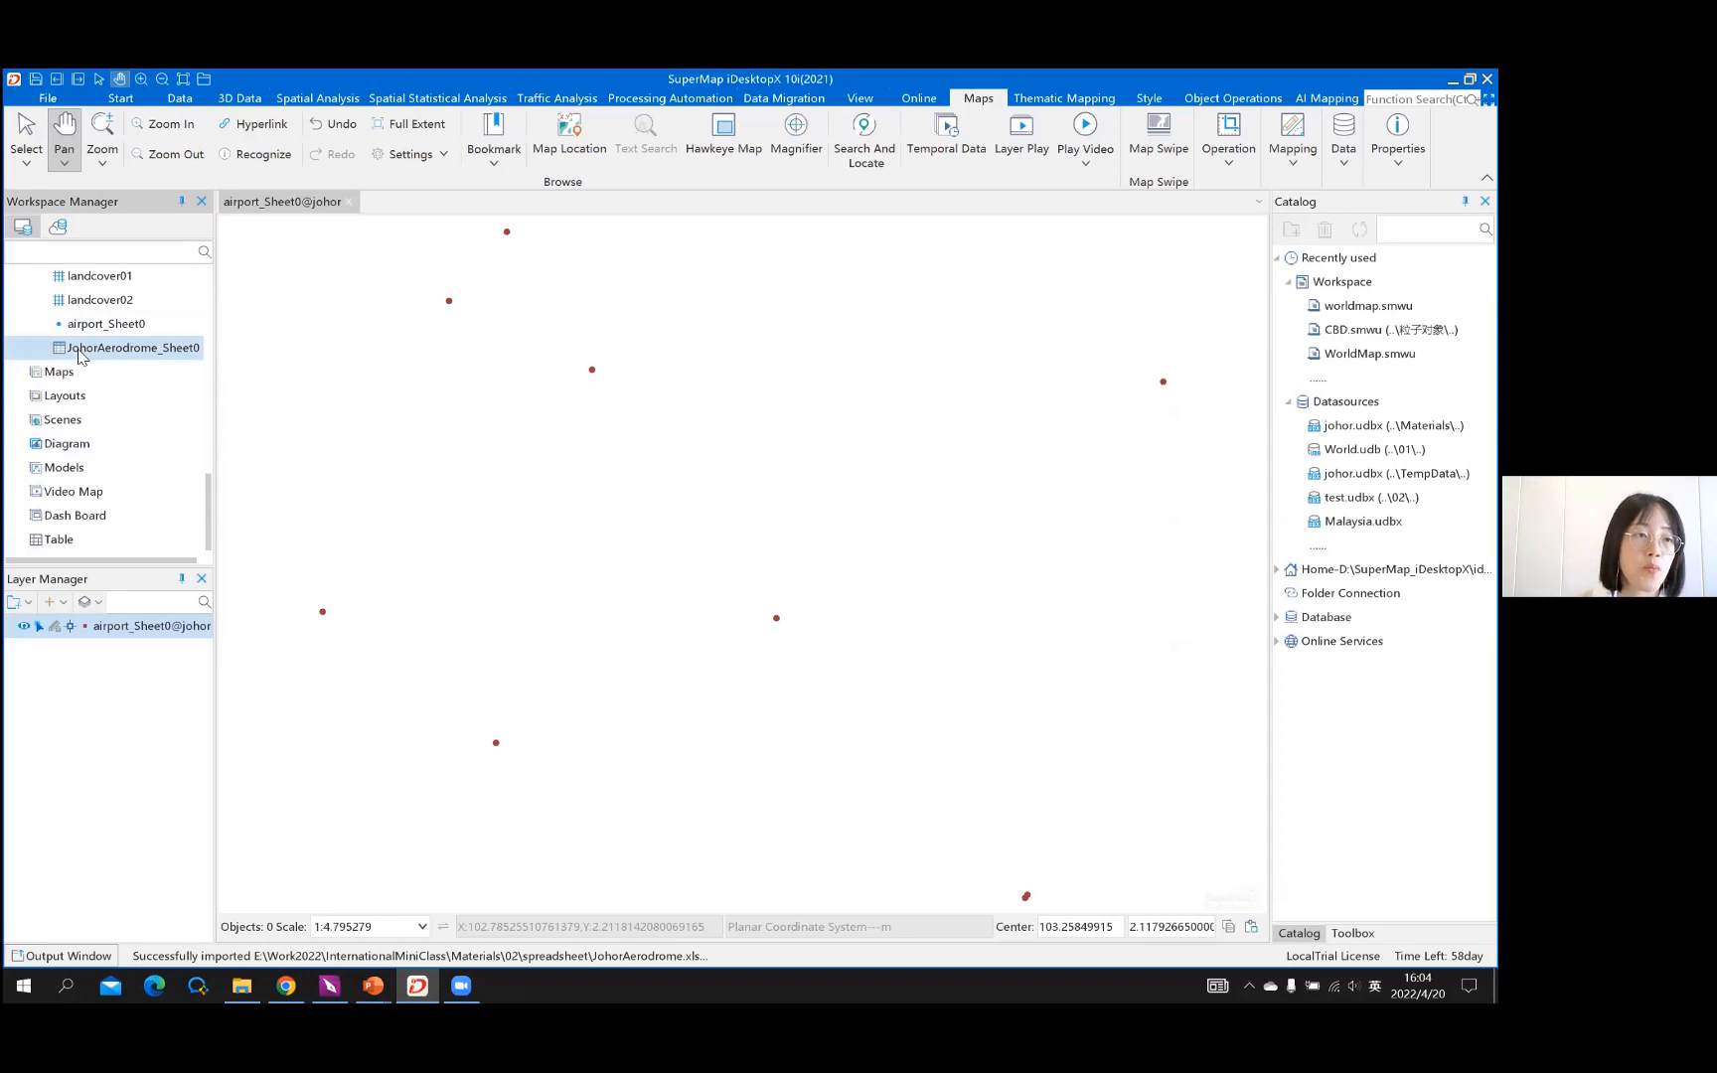
double_click(80, 357)
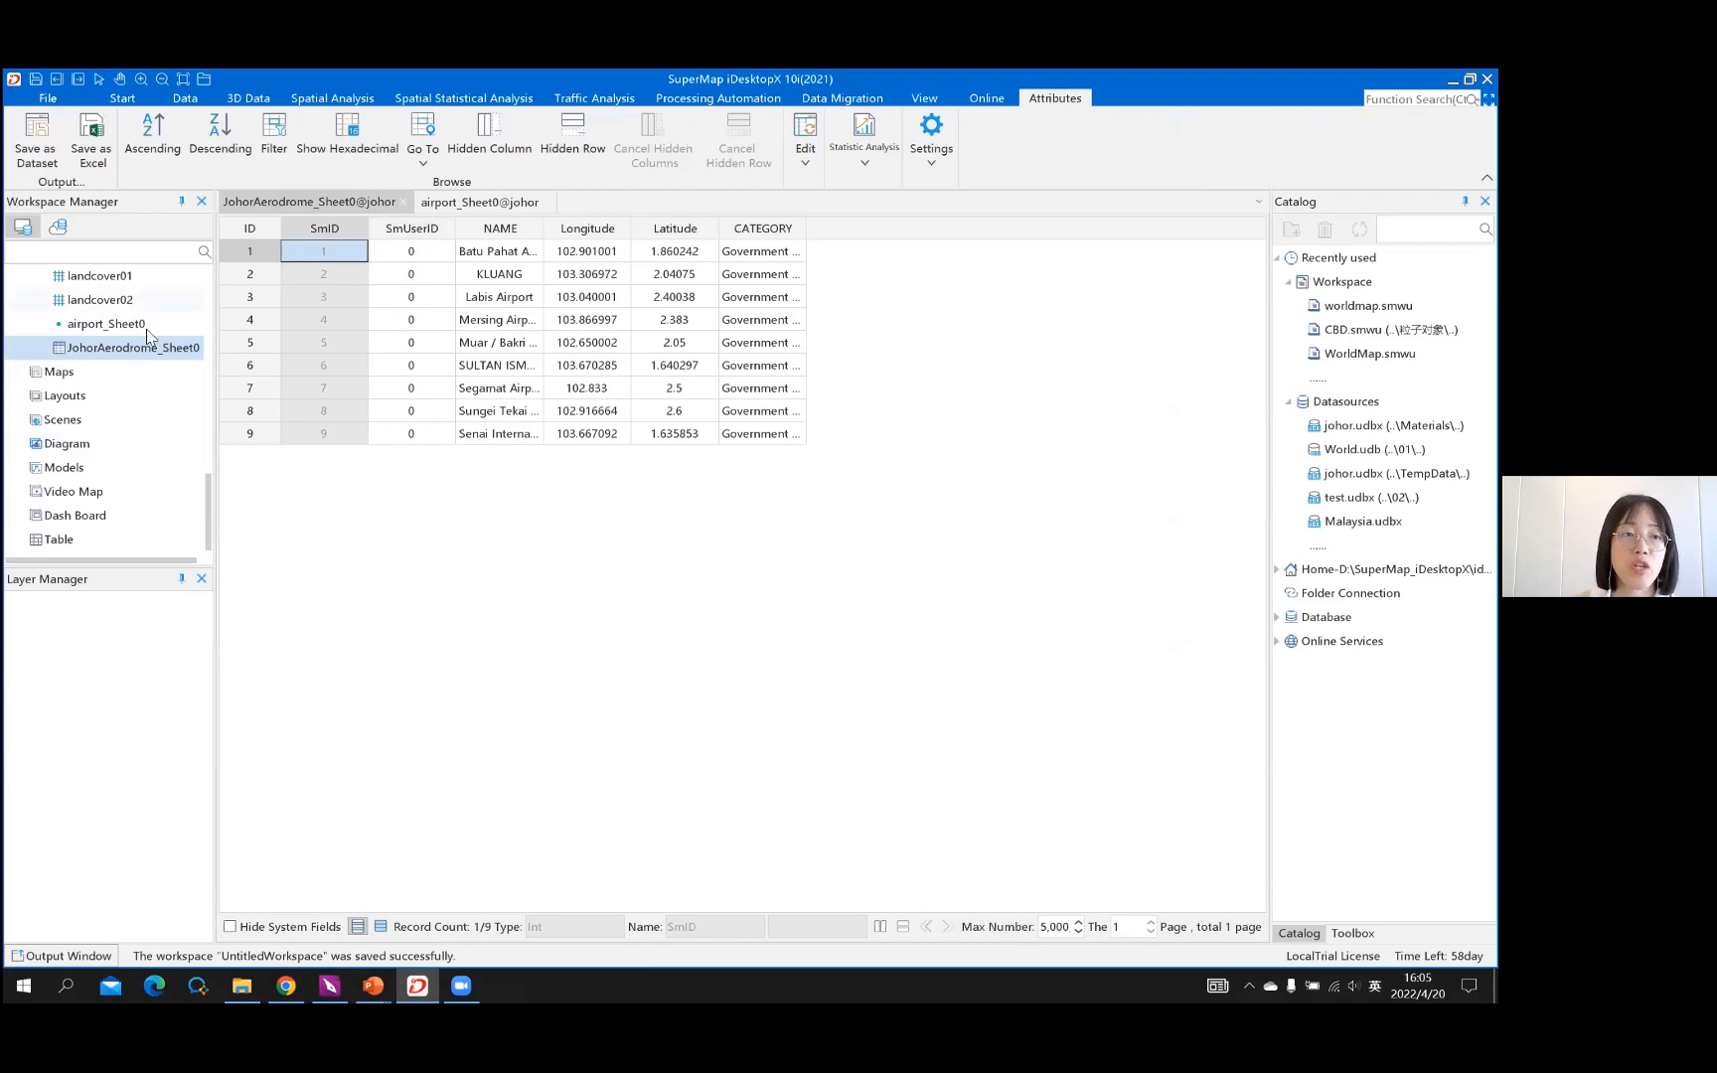
scroll(144, 358, up, 3)
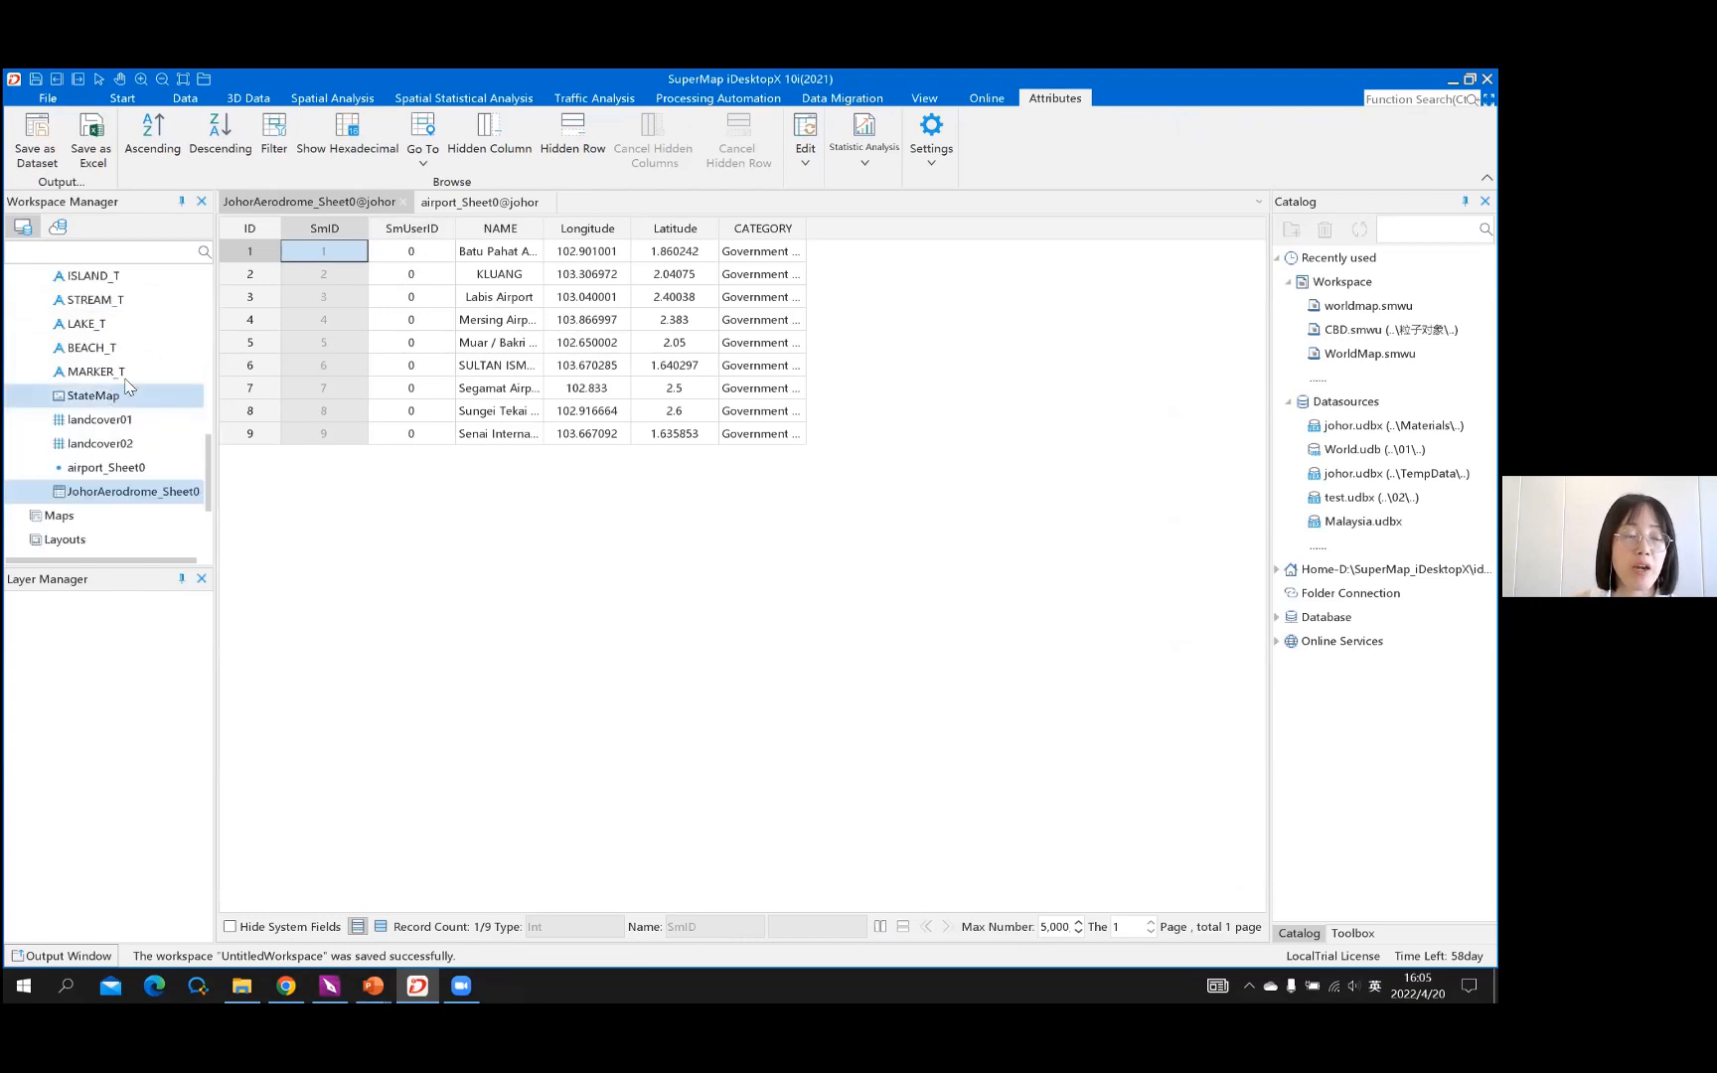
click(403, 202)
click(349, 202)
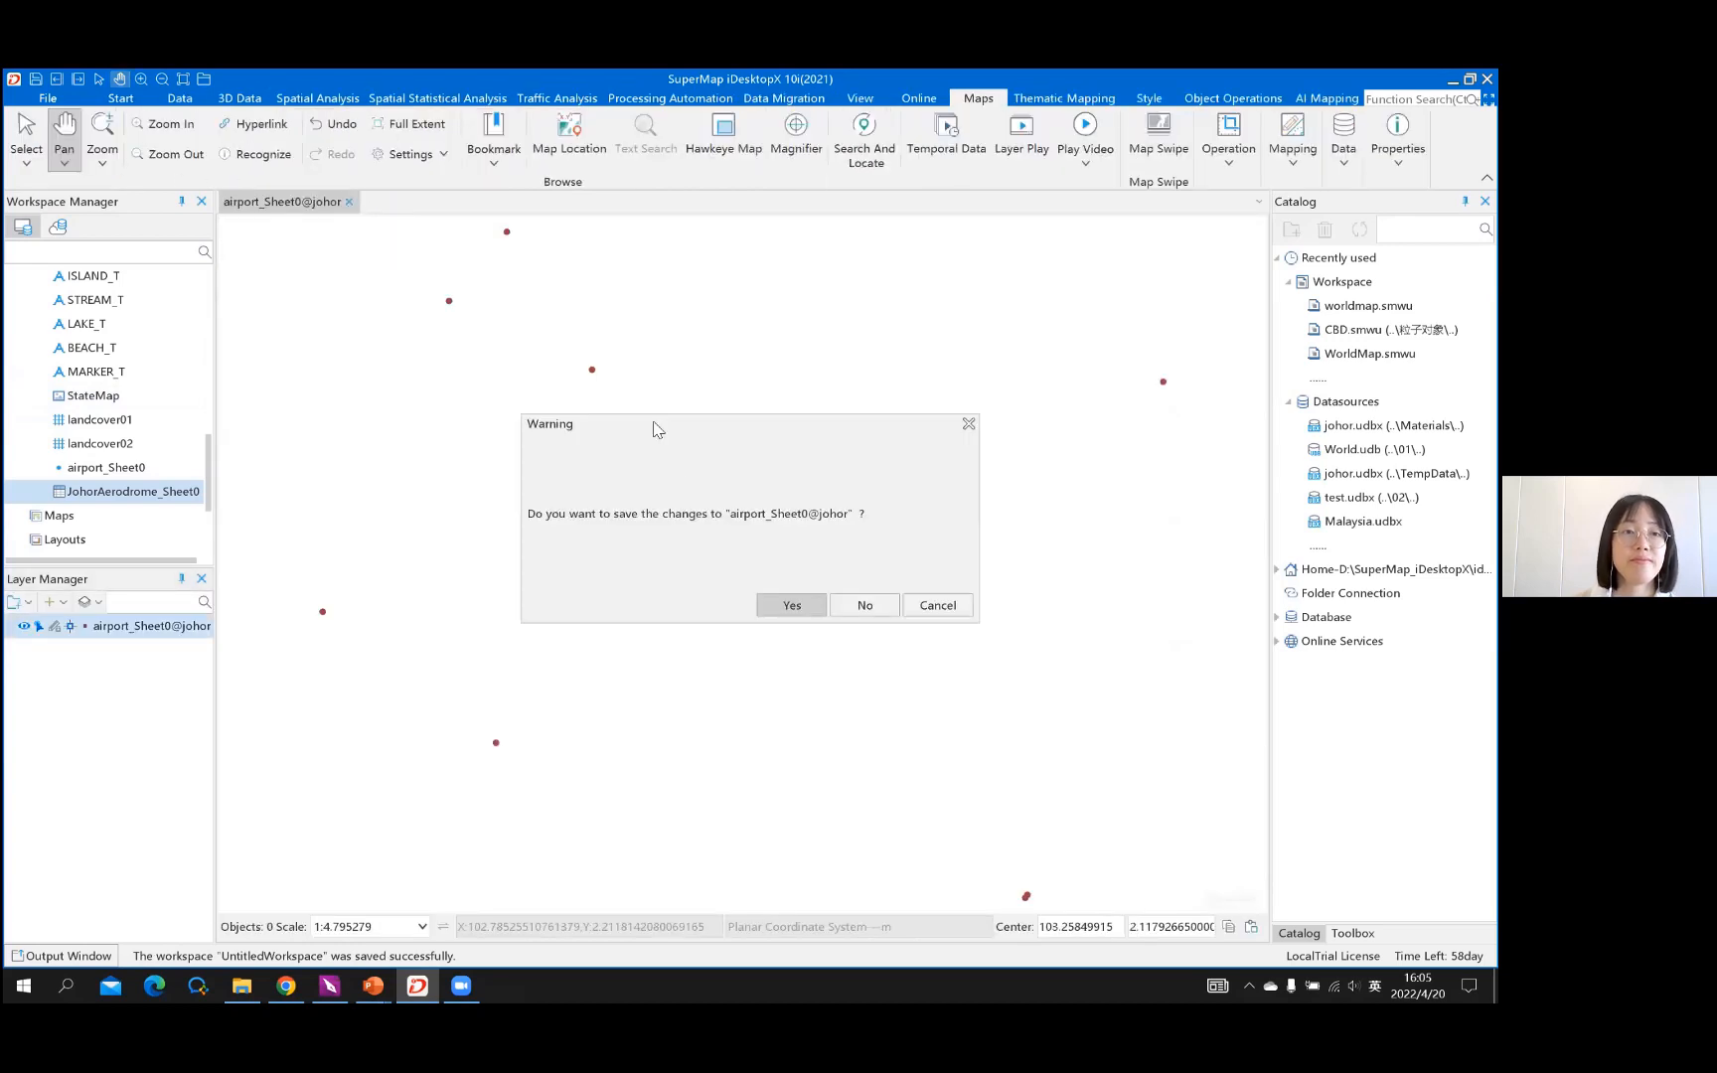
click(861, 602)
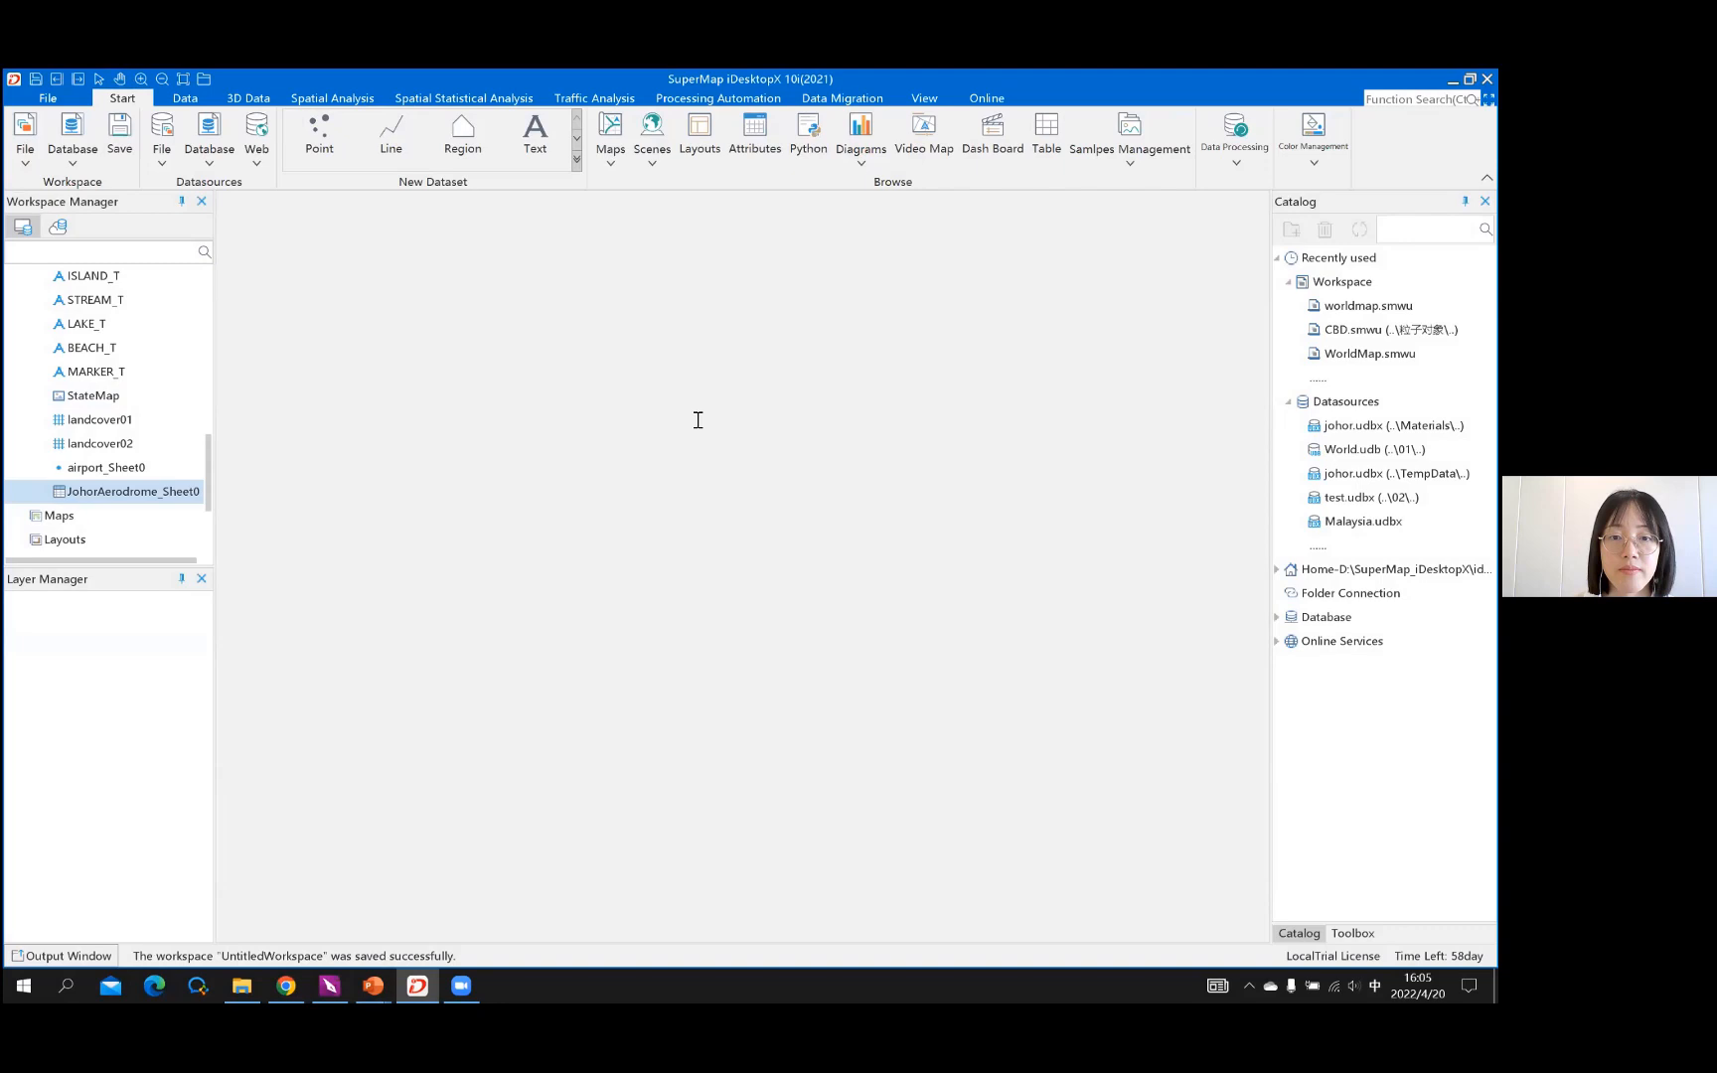
click(373, 986)
click(526, 909)
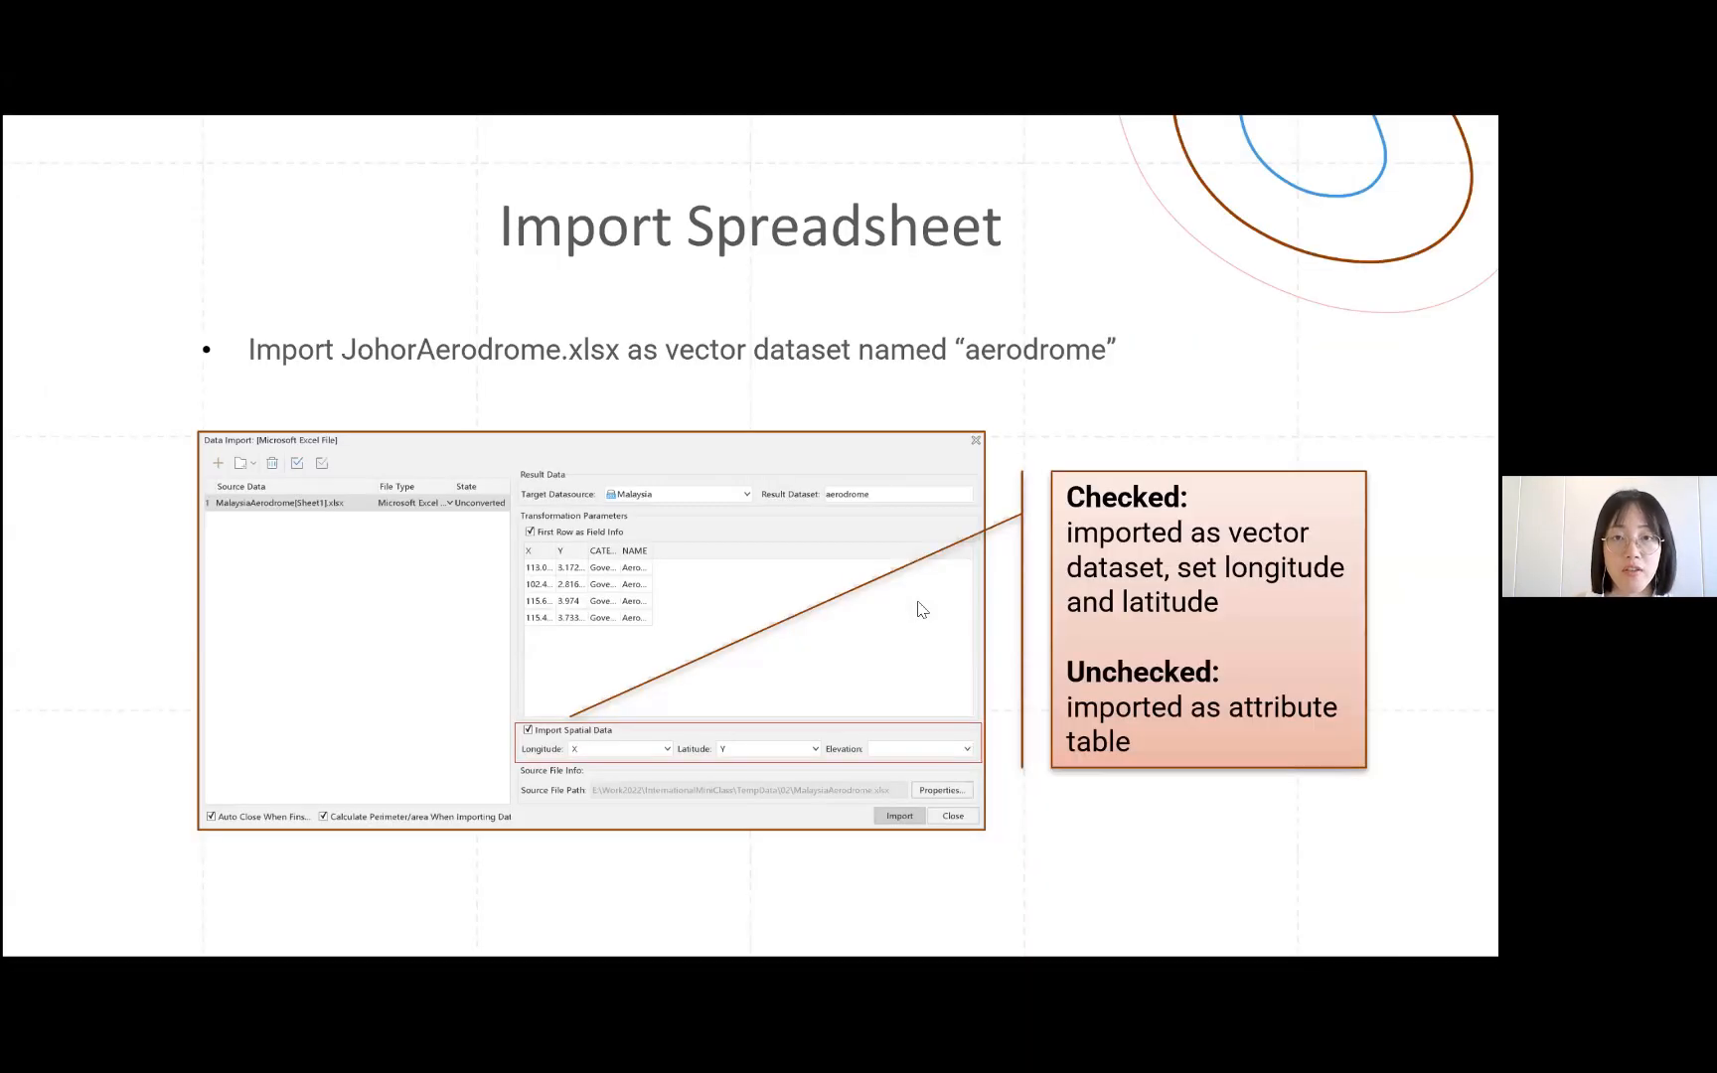
click(905, 590)
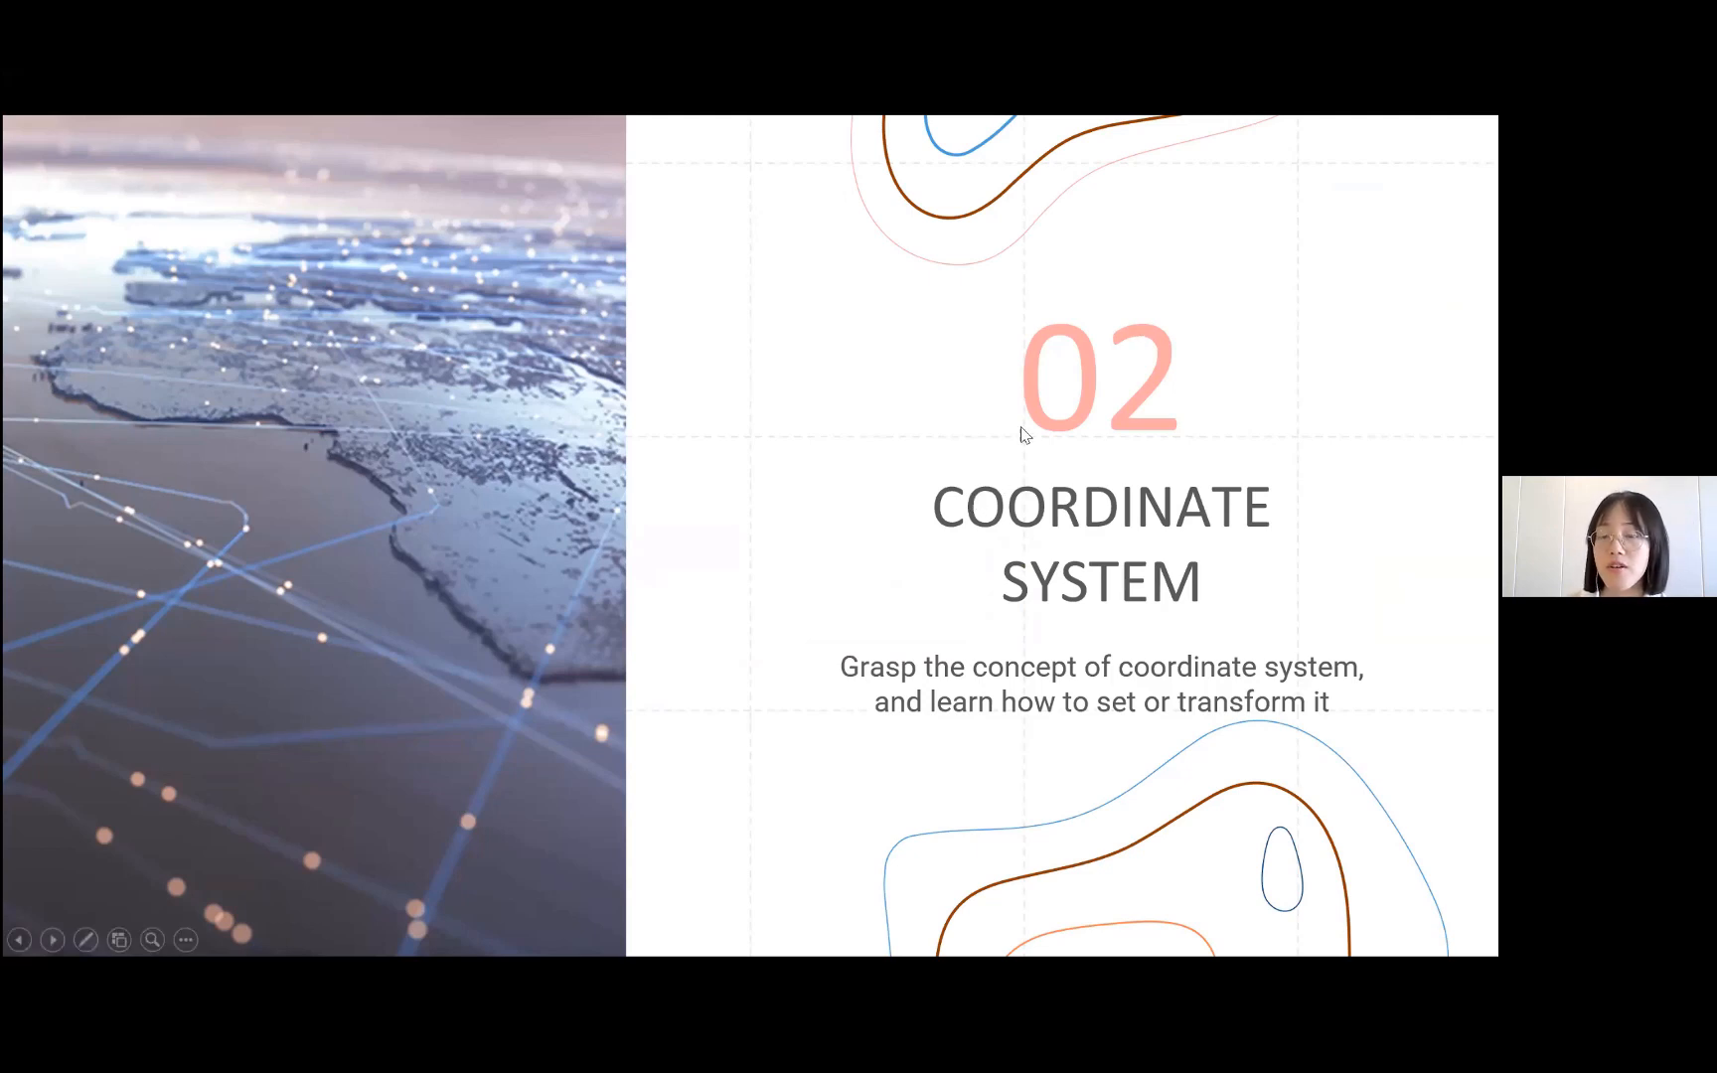
click(972, 415)
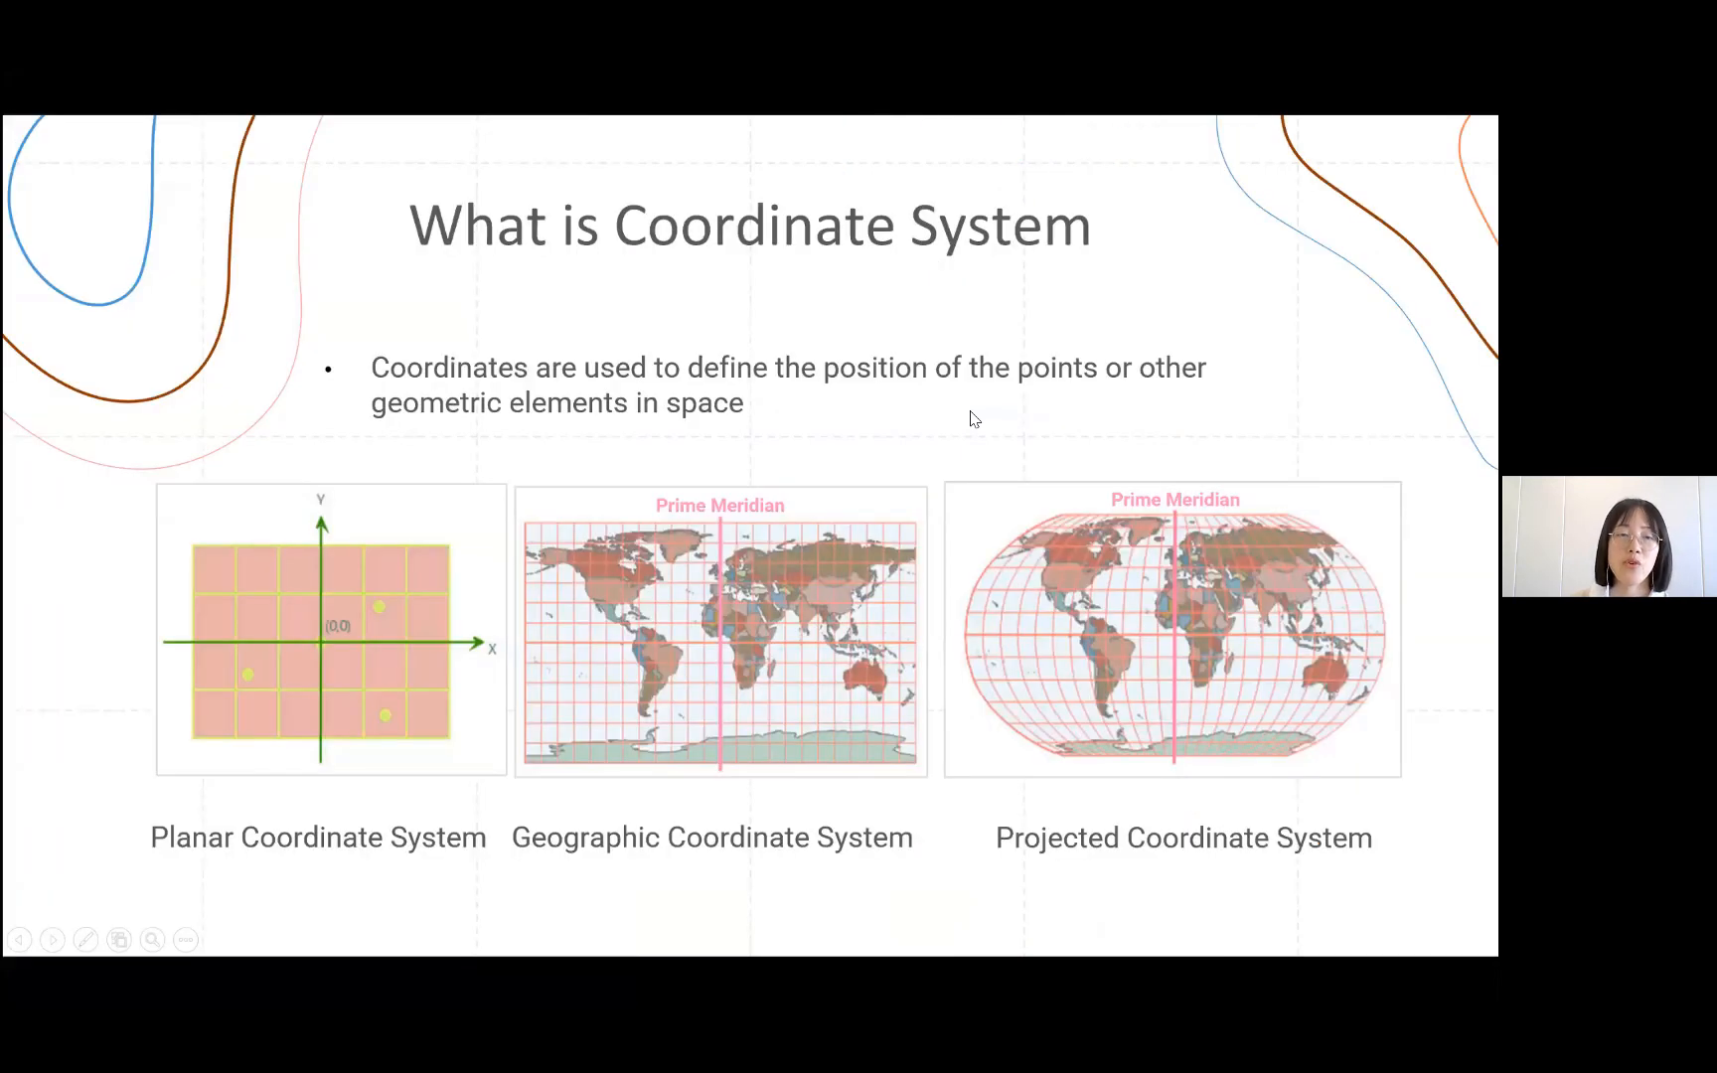
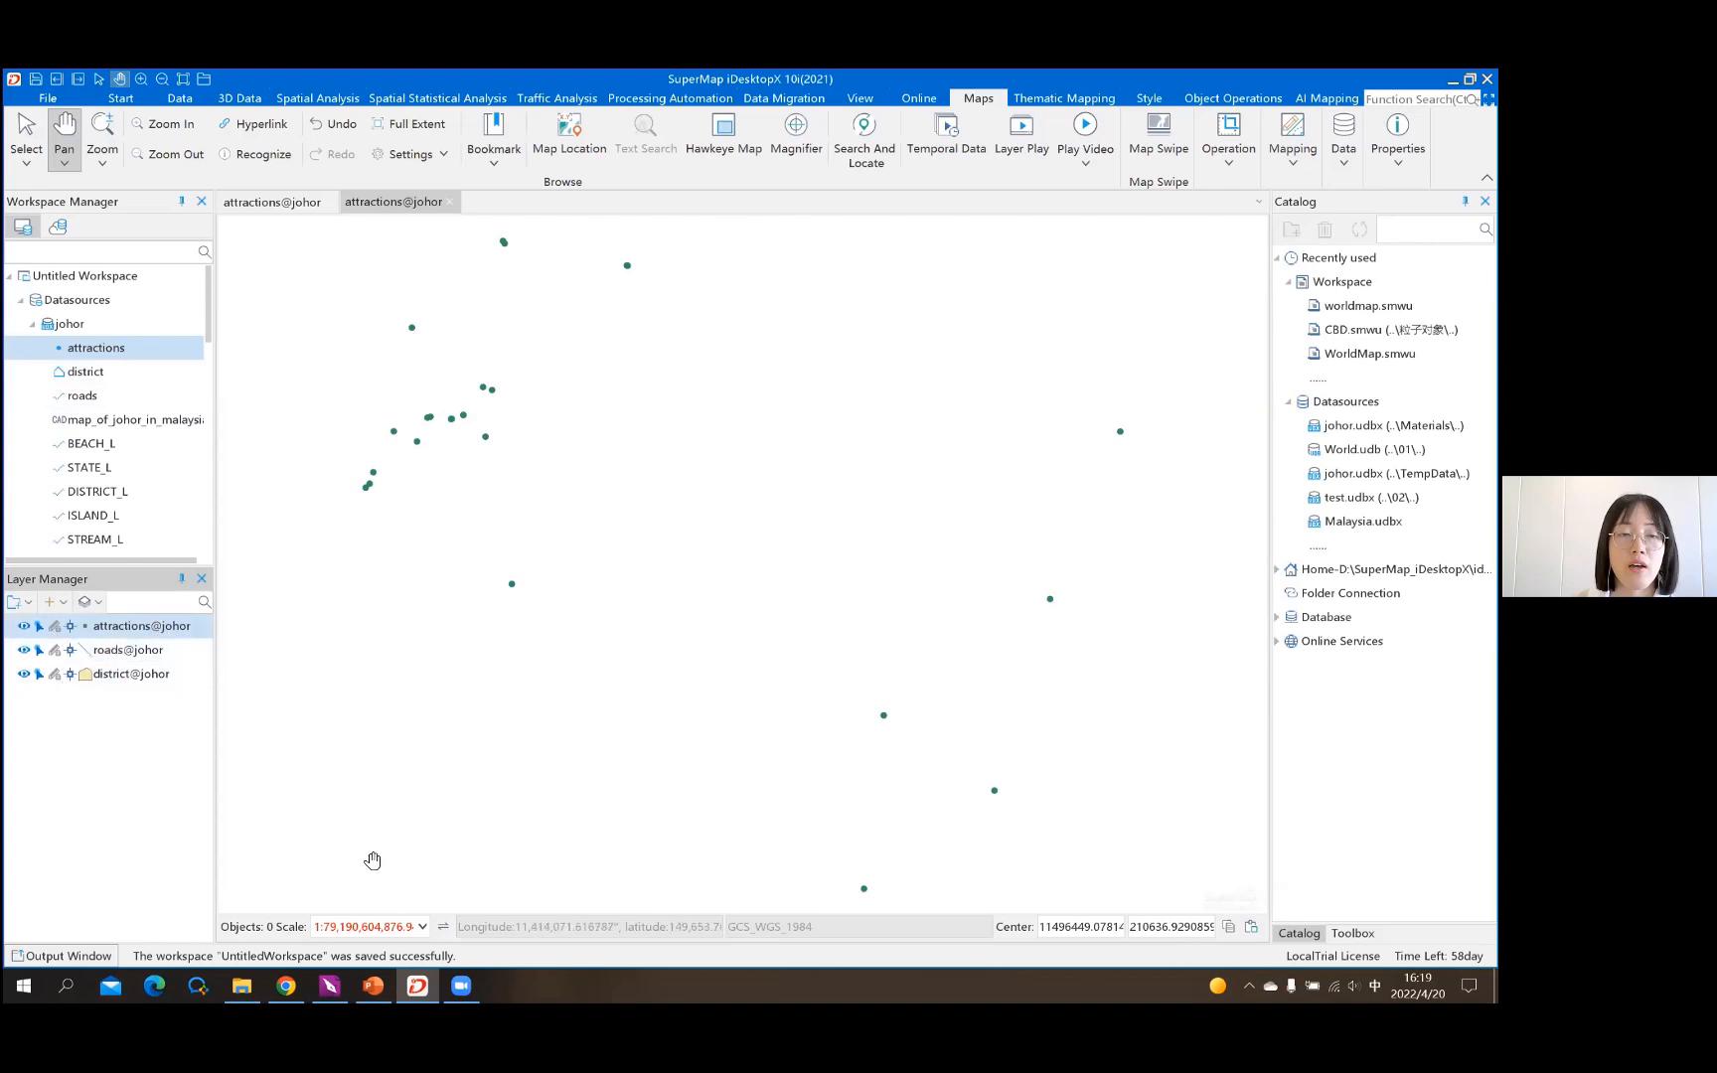
Compare the full extents of the district and attractions layers in the map, checking the roads layer's visibility
click(129, 675)
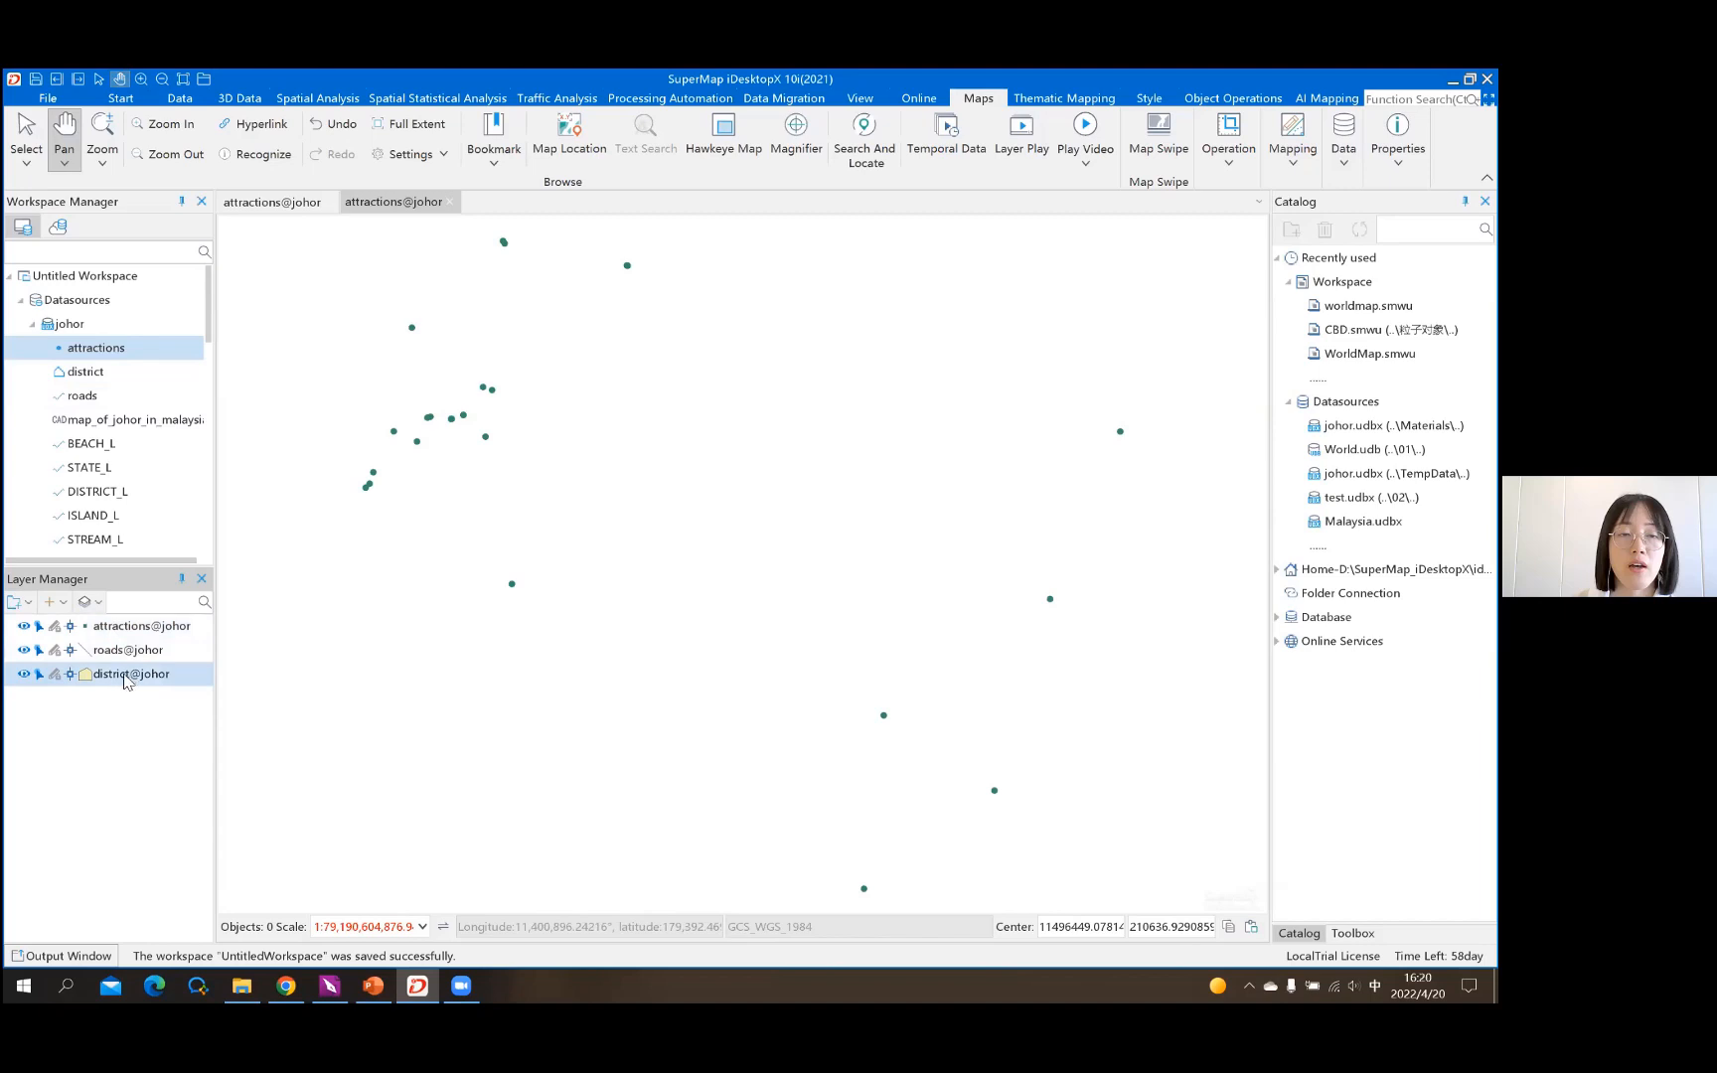
right_click(126, 680)
click(141, 668)
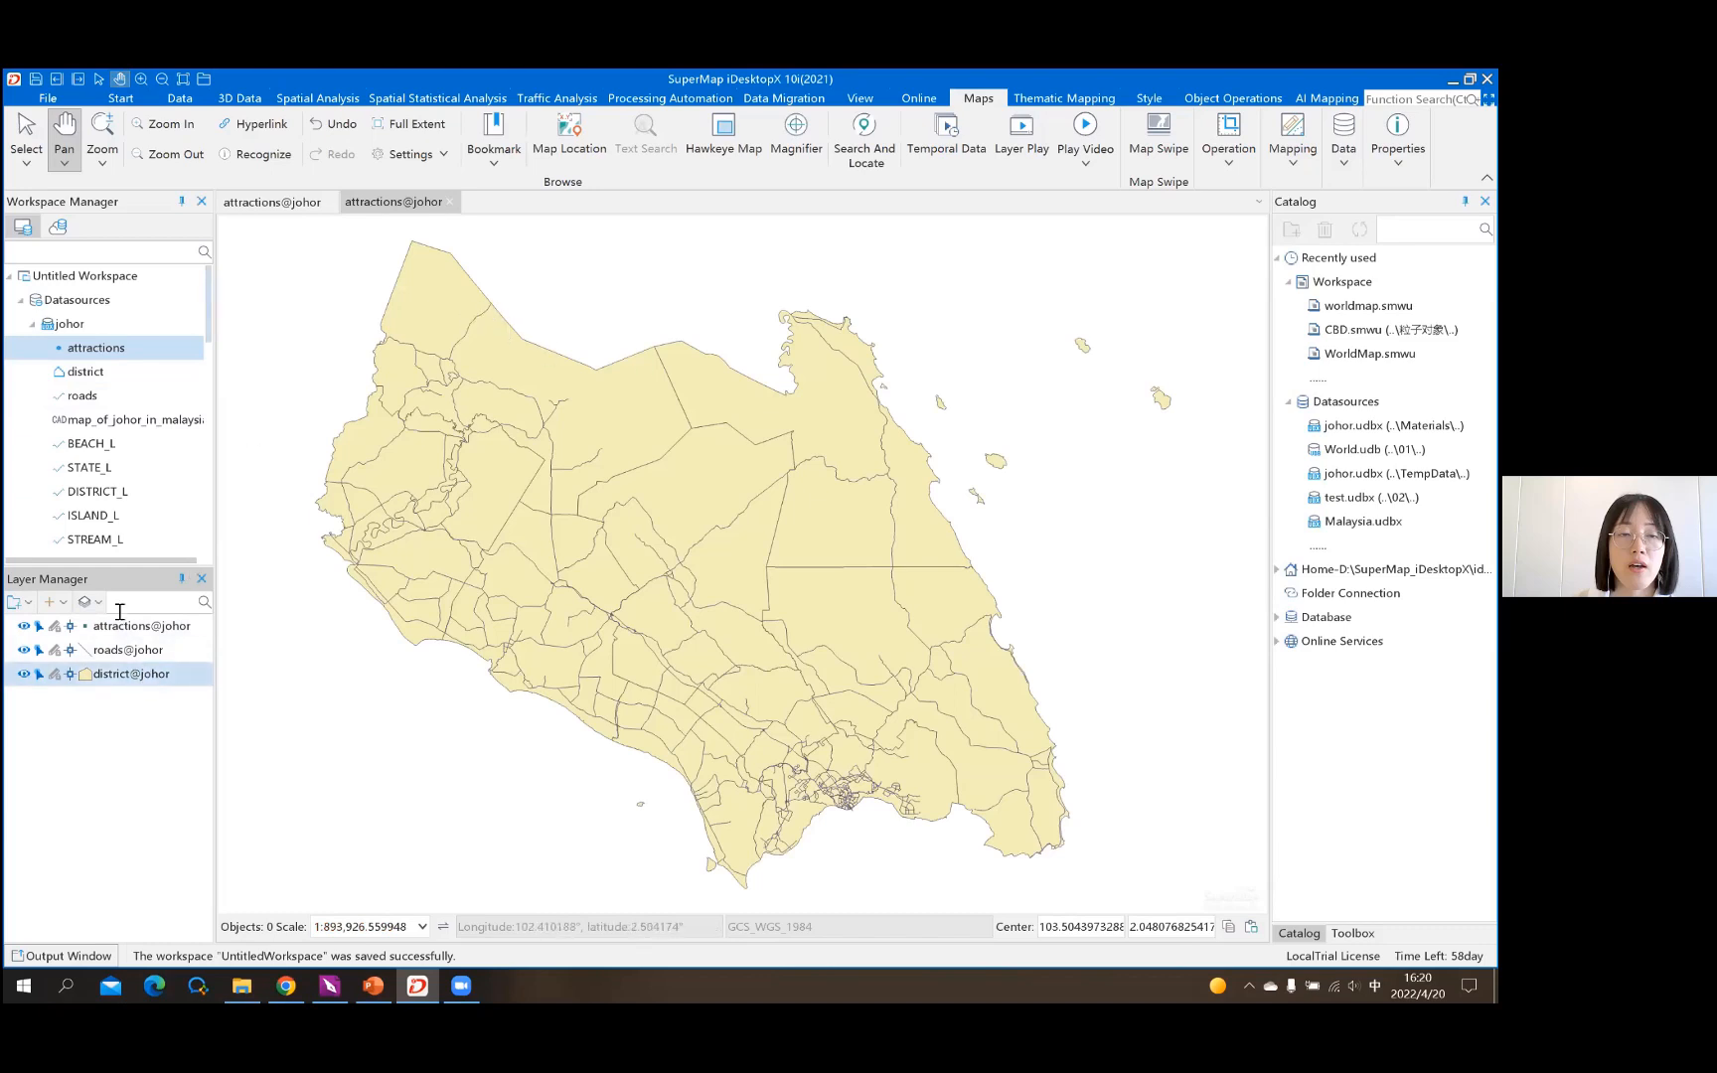
click(24, 650)
click(24, 650)
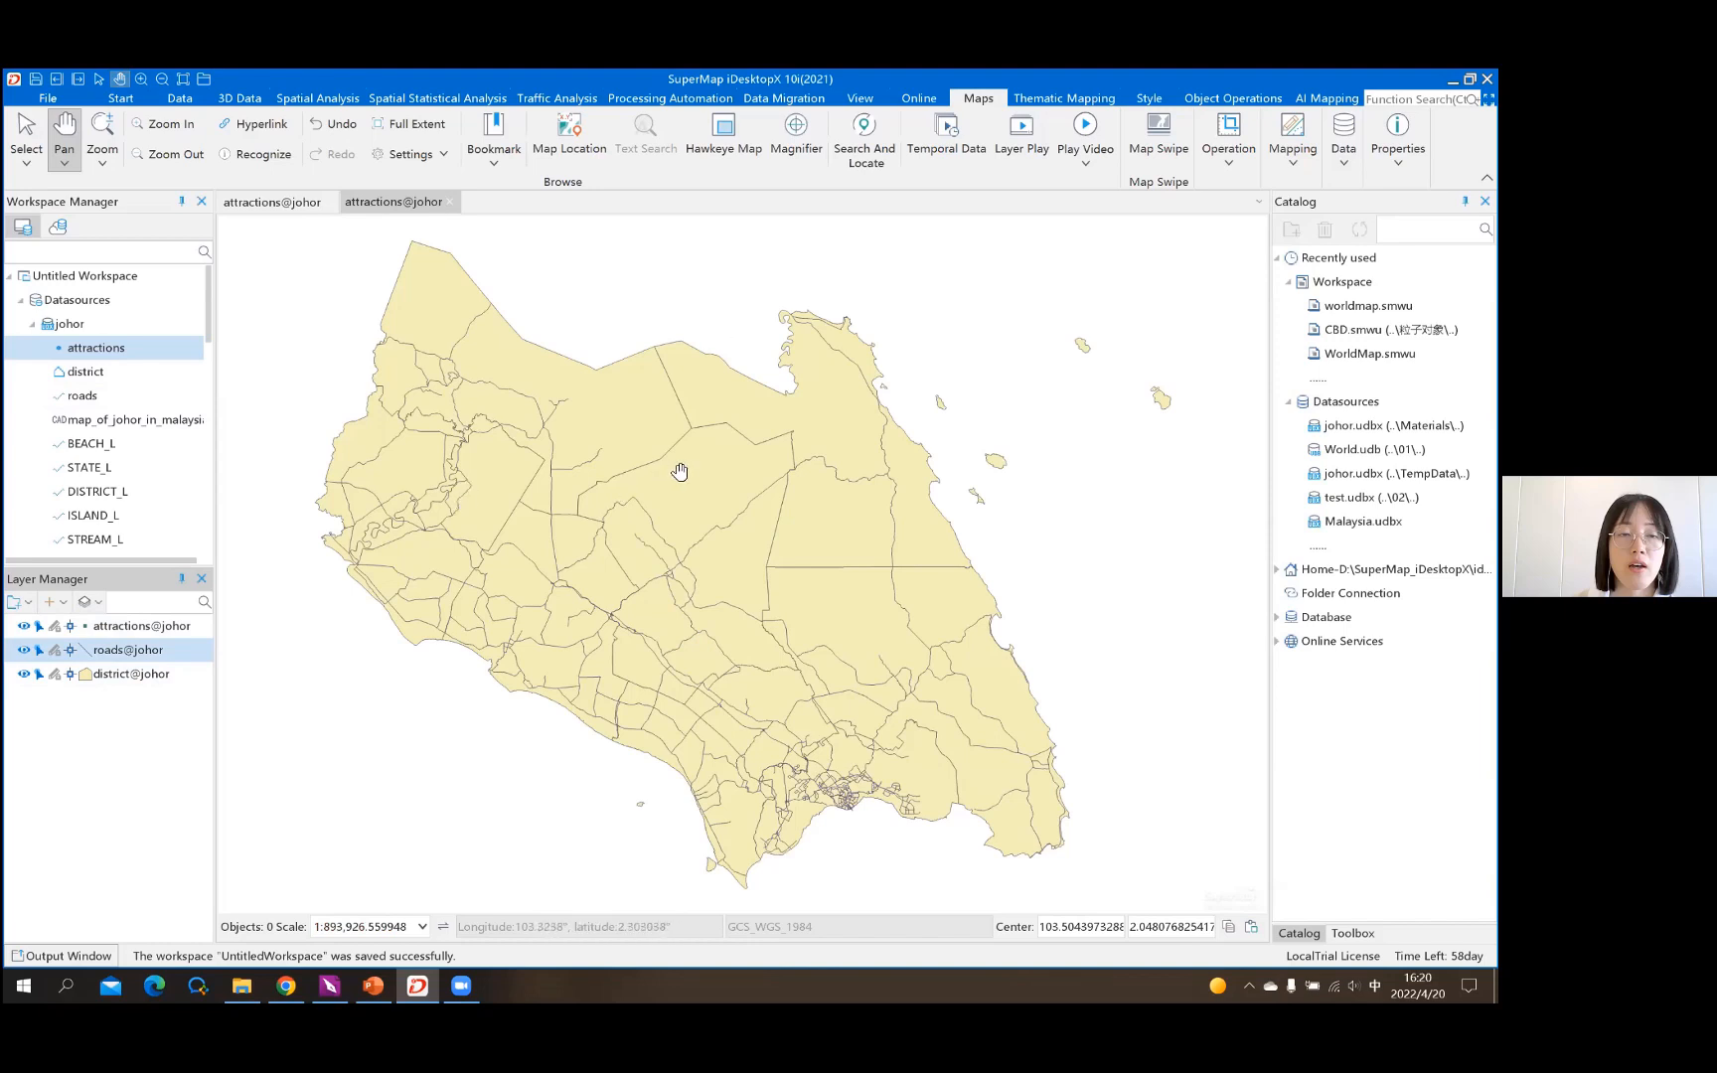
ctrl+click(120, 627)
right_click(120, 629)
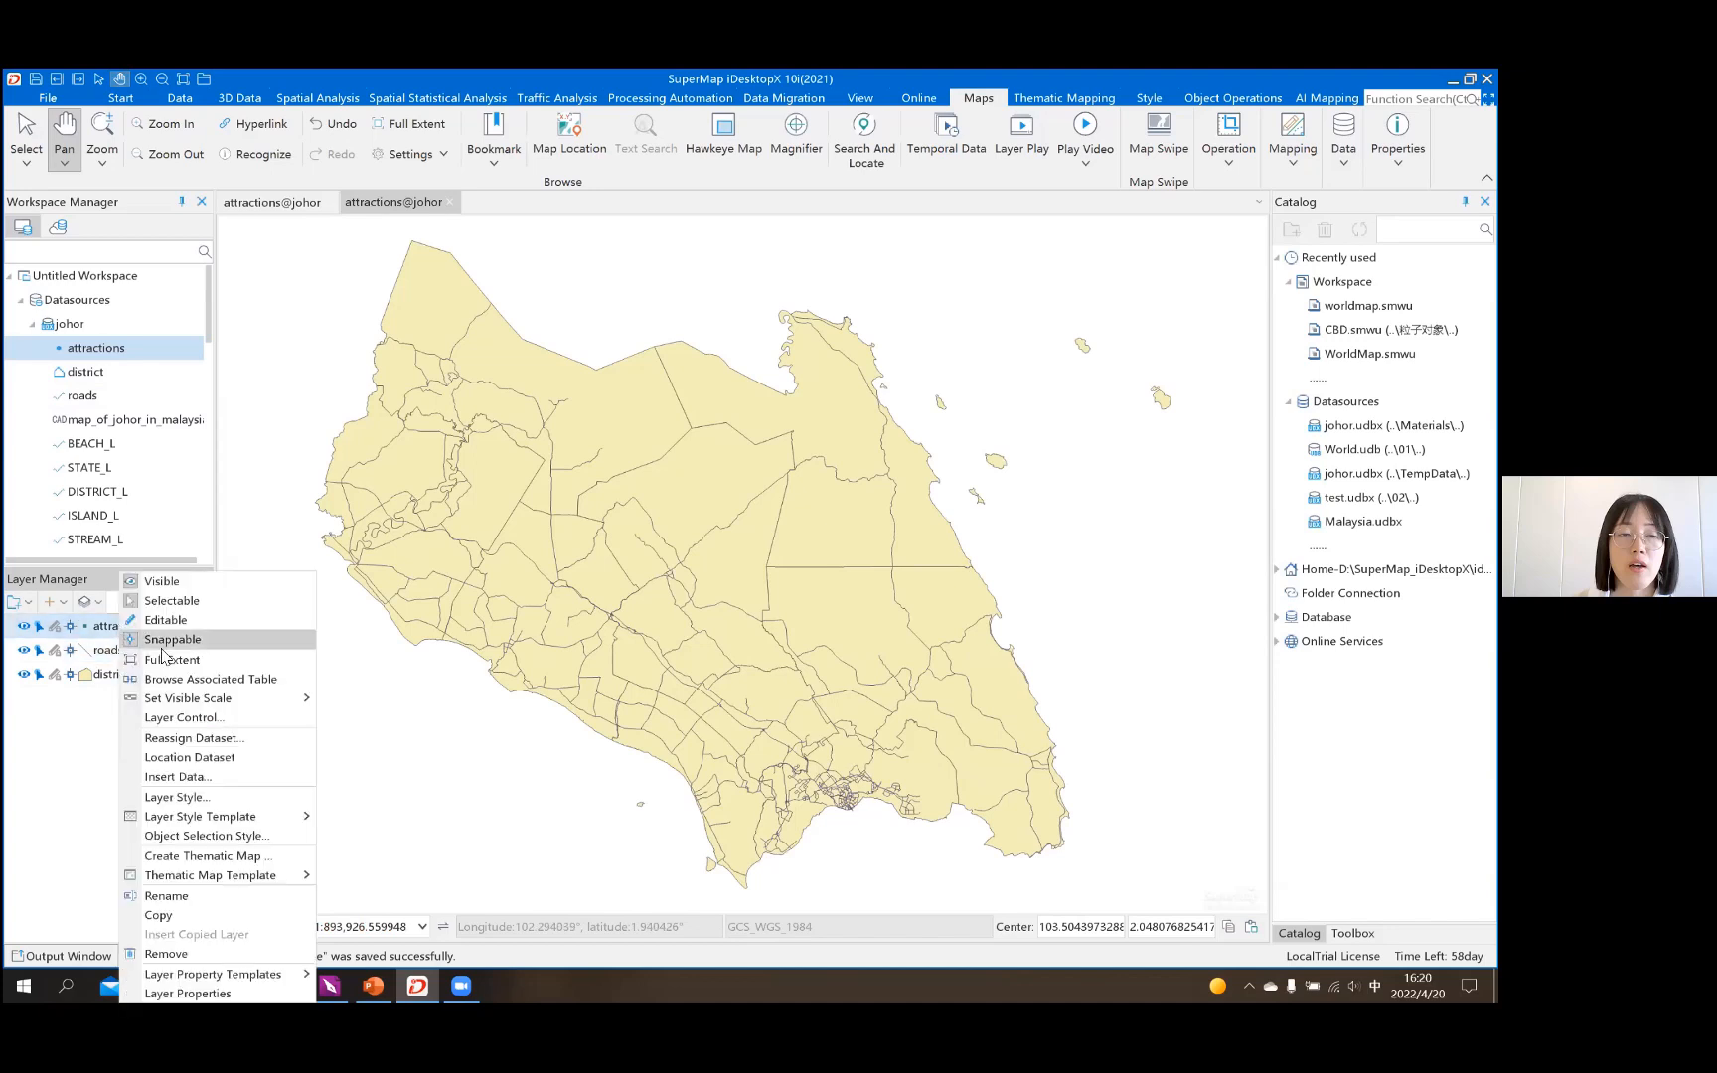
click(173, 662)
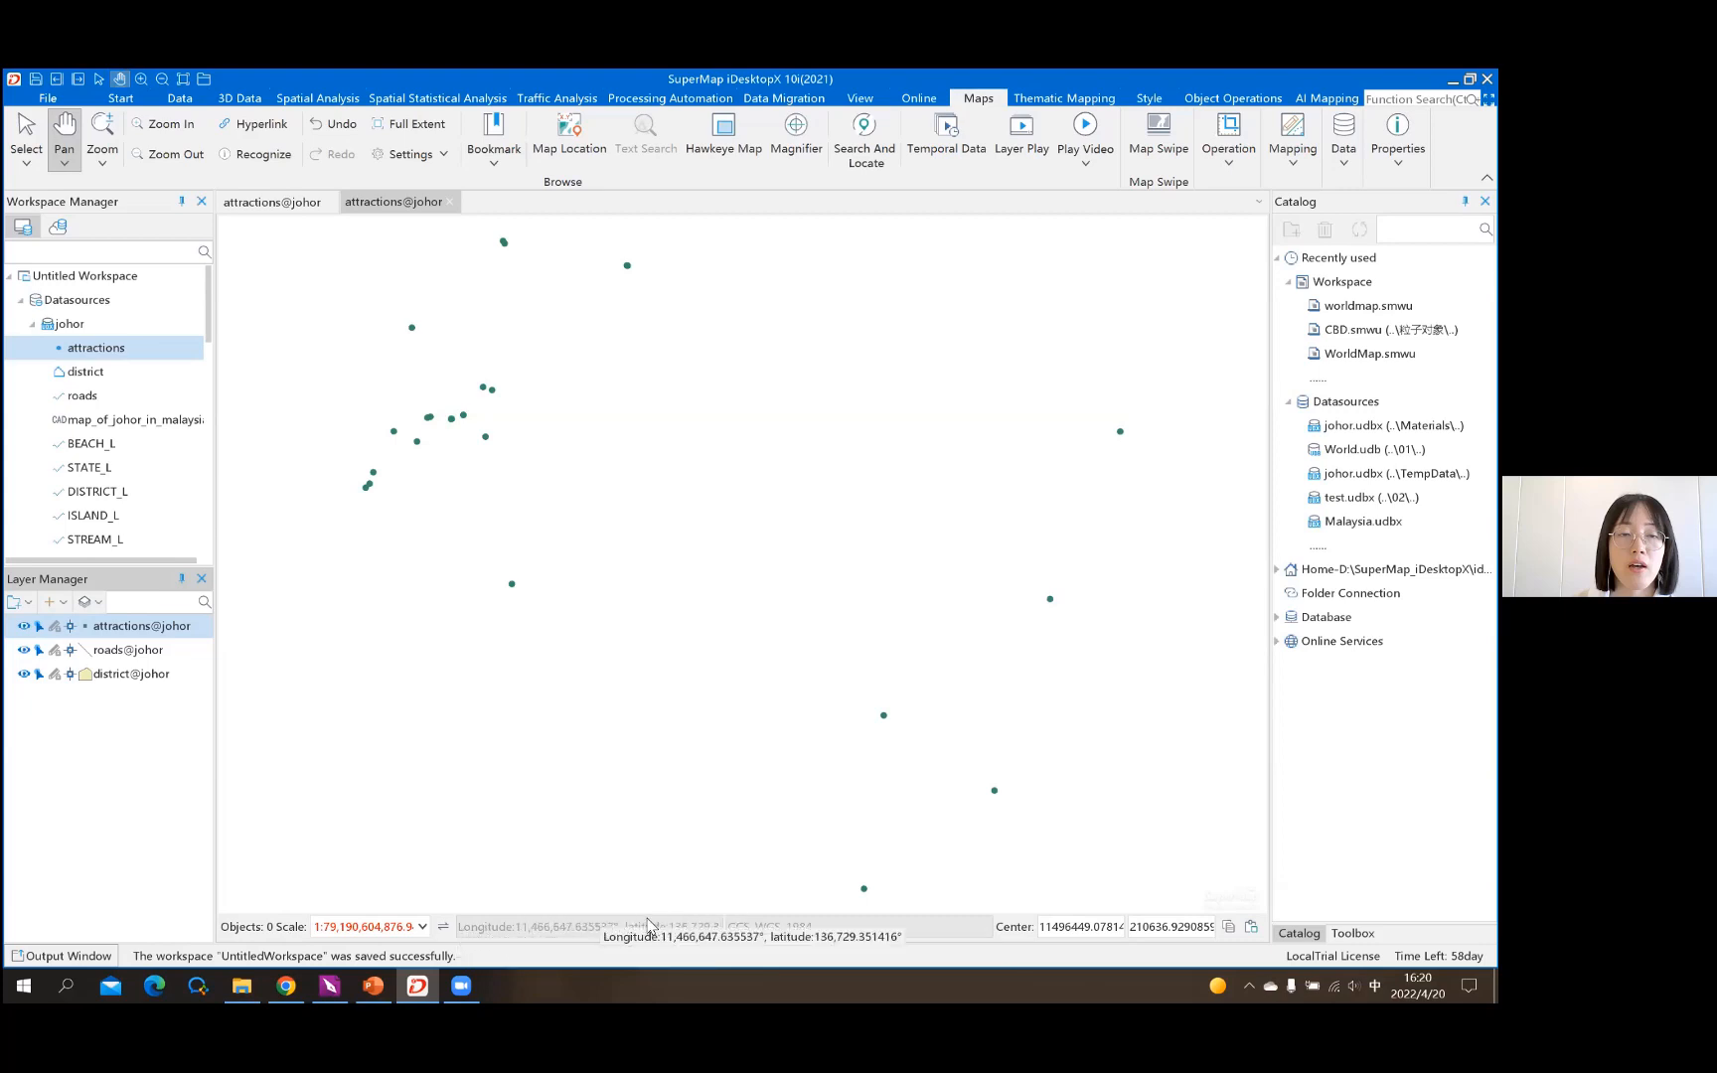
Browse the attraction points' attribute table, comparing it with system fields hidden and shown to examine the SmX and SmY coordinates
right_click(113, 350)
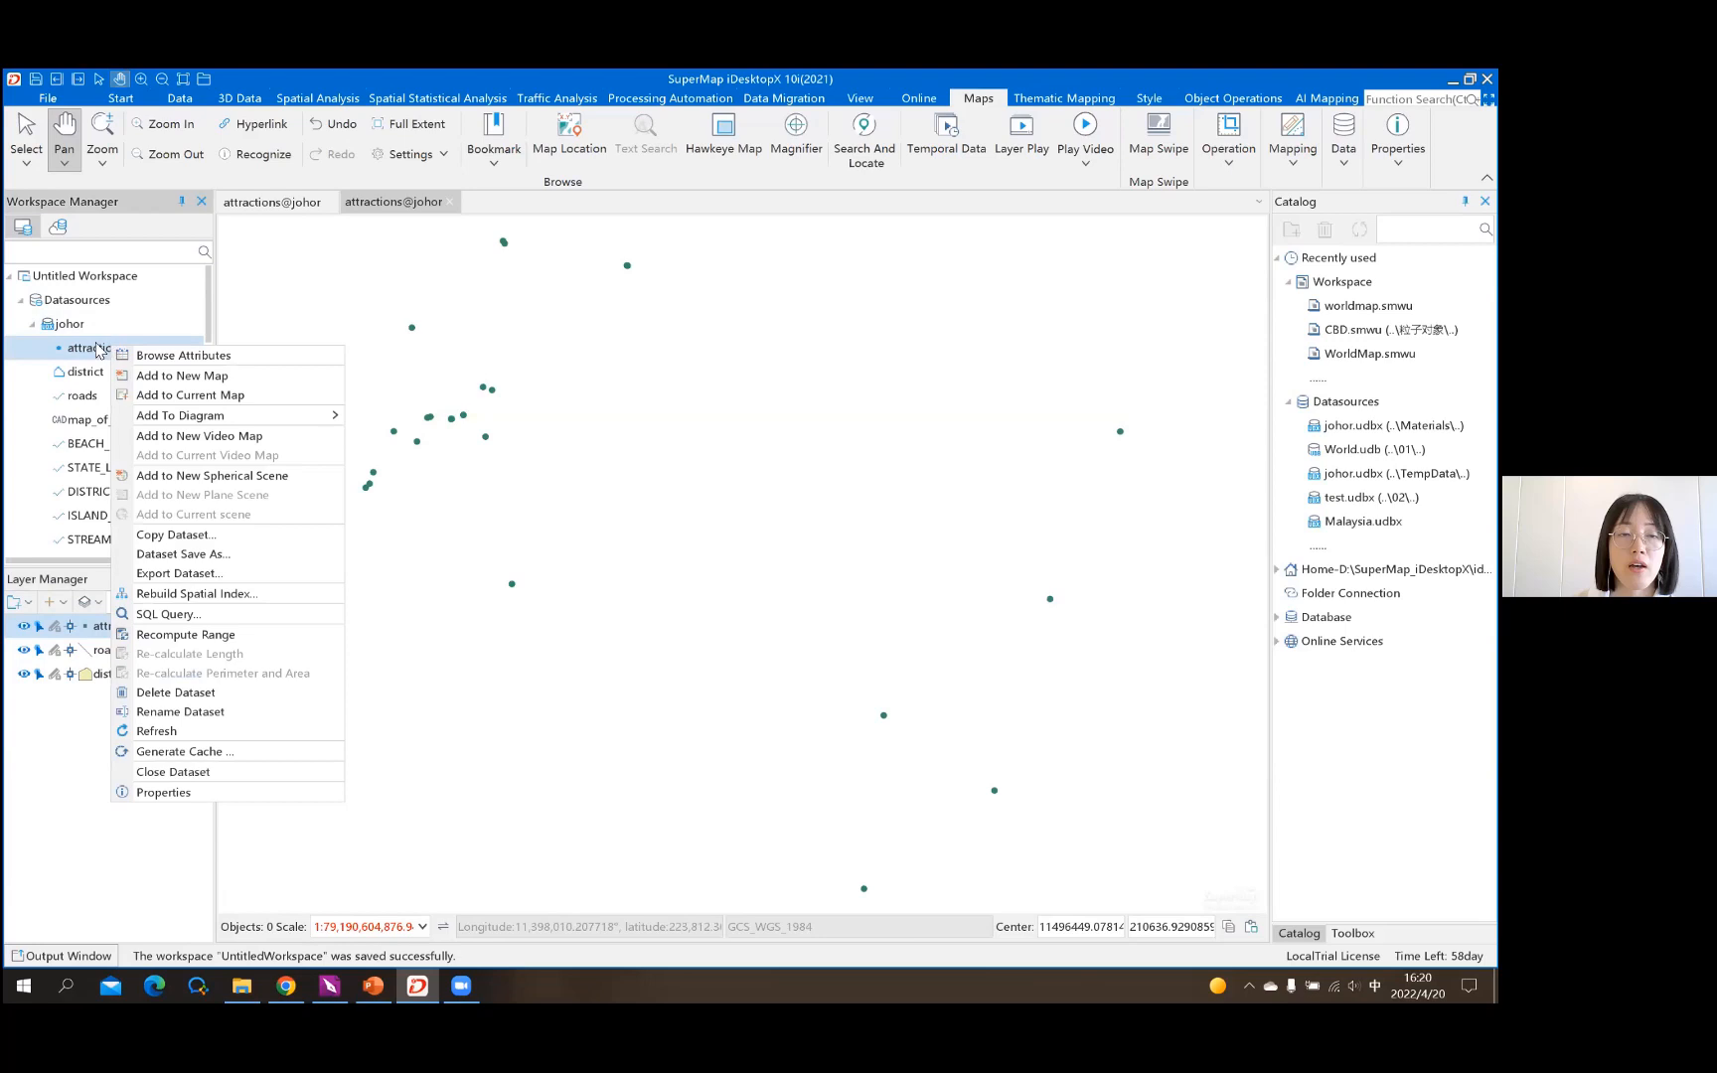
click(177, 355)
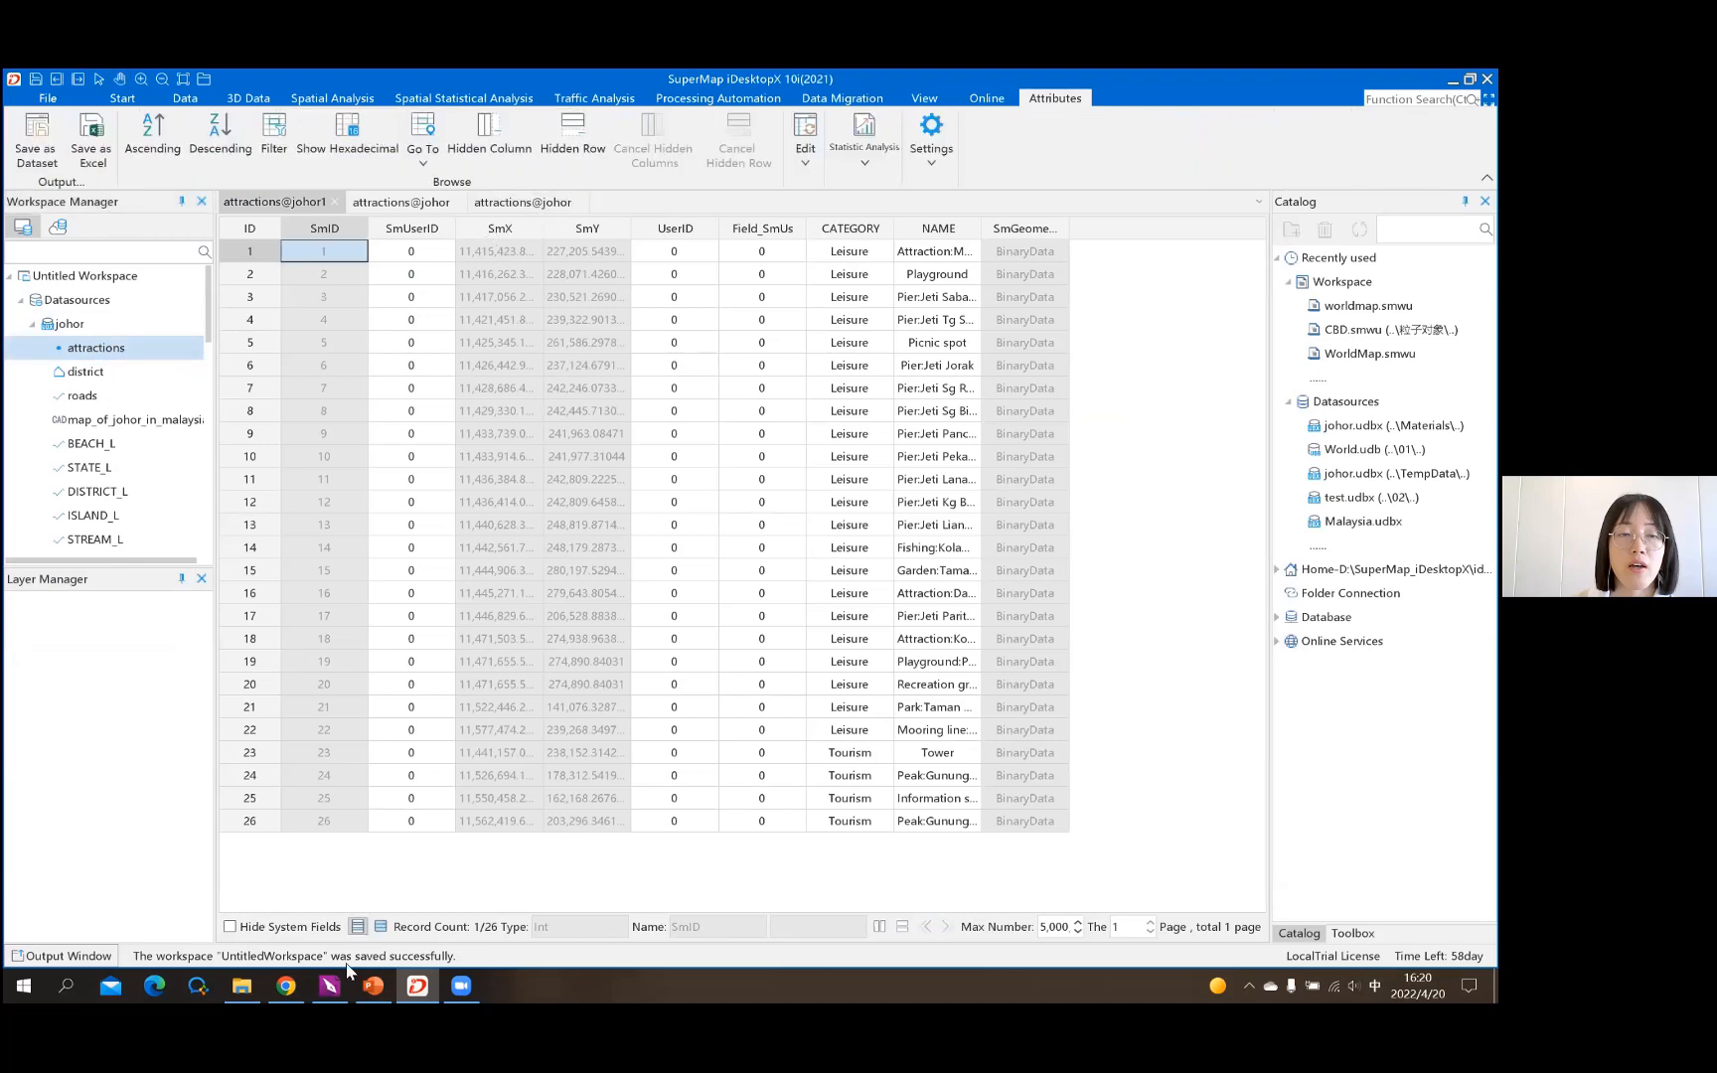
click(231, 927)
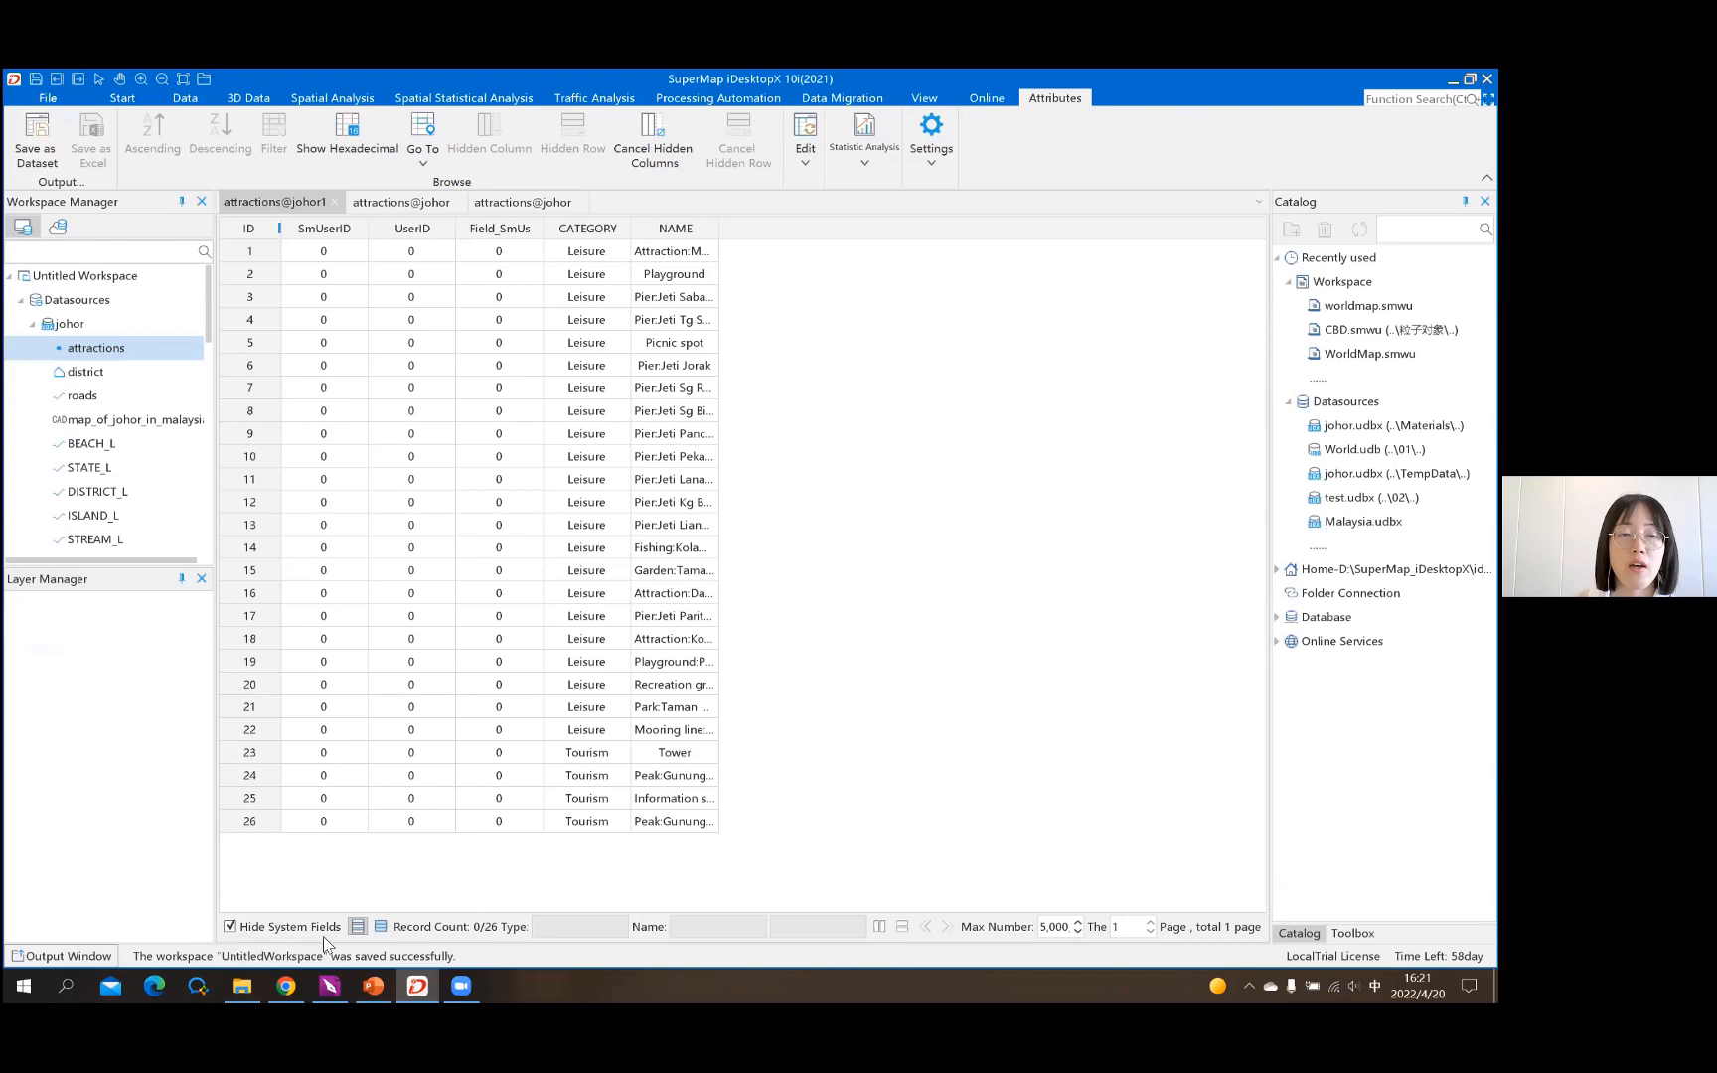
click(230, 927)
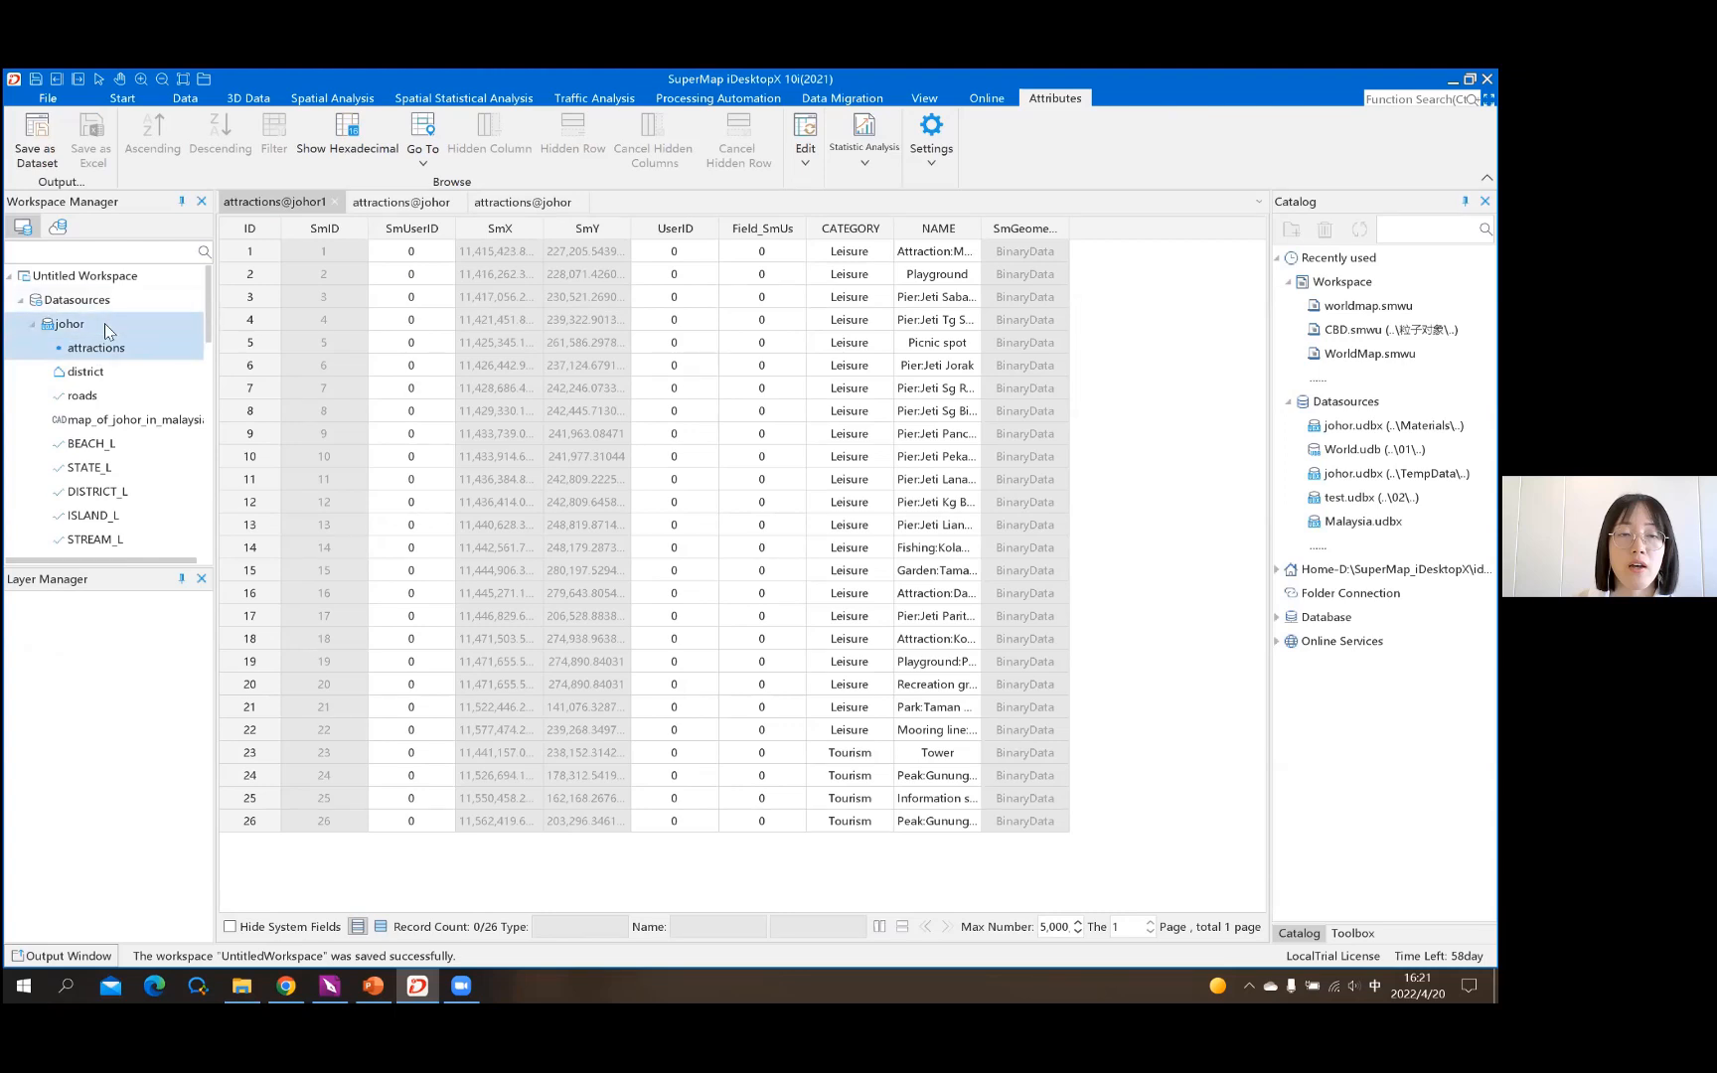
Inspect the coordinate system information in the attractions dataset's properties
right_click(165, 353)
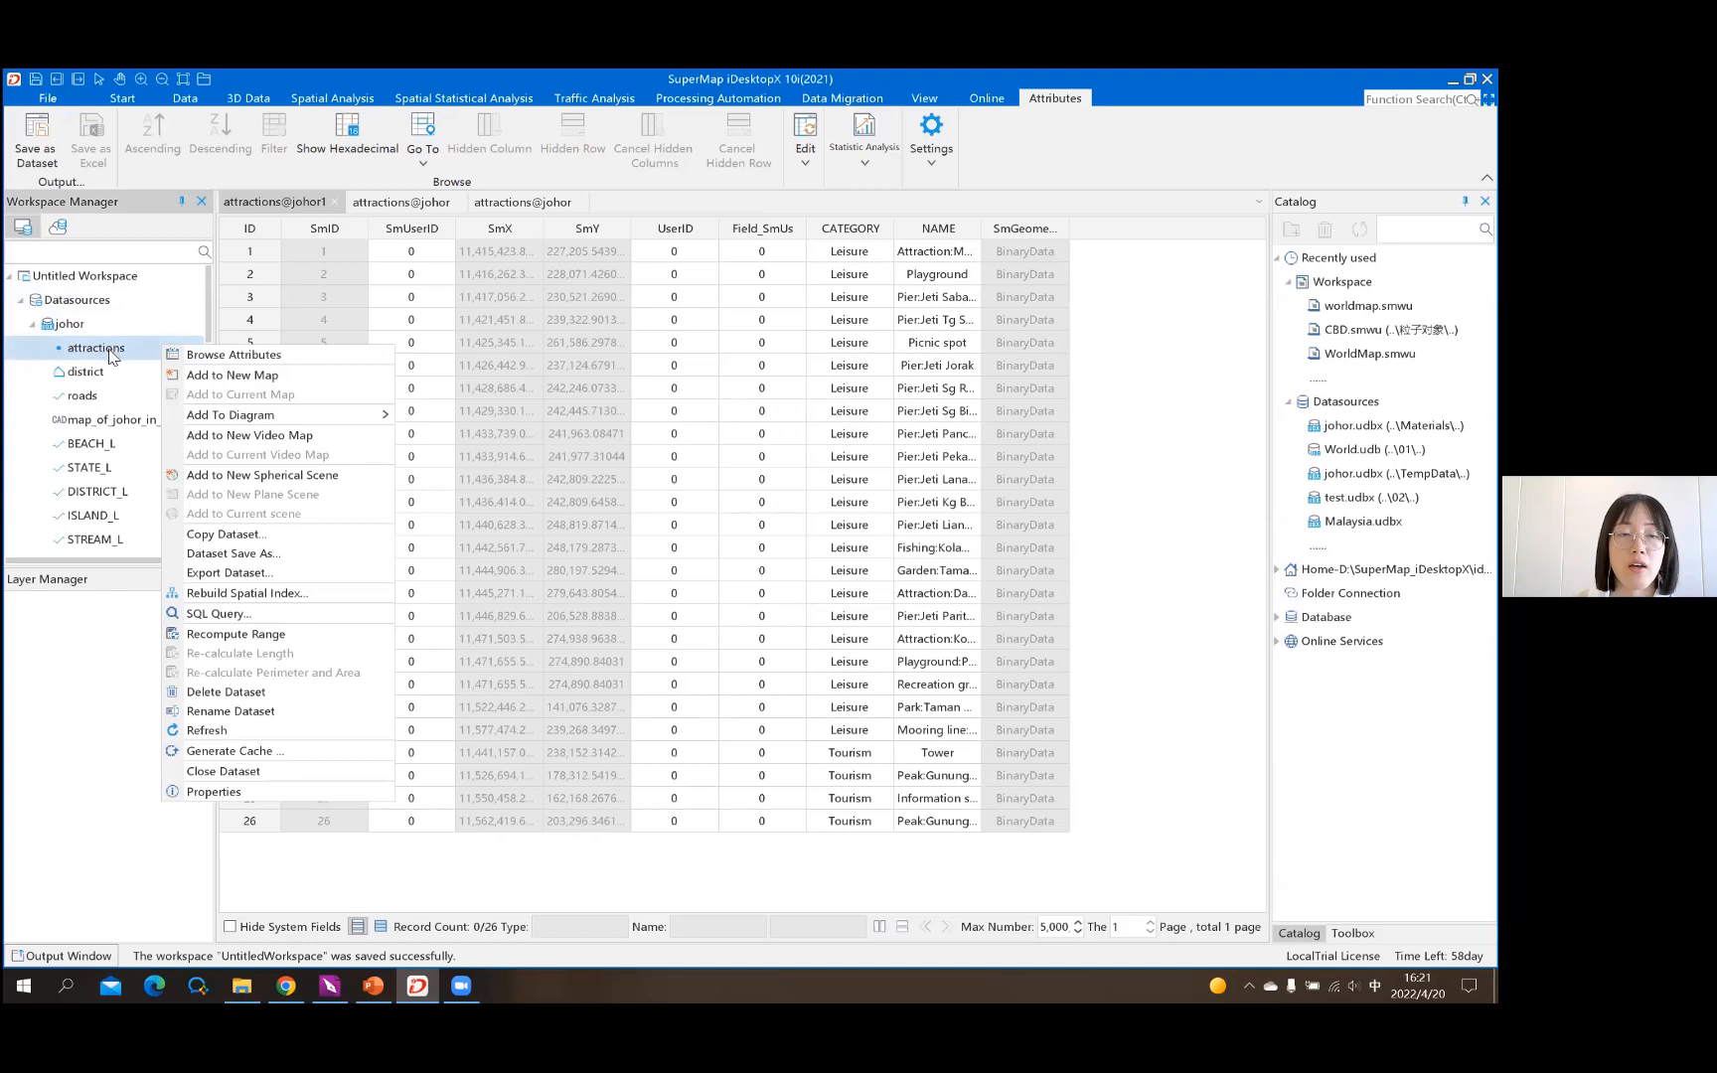
click(217, 795)
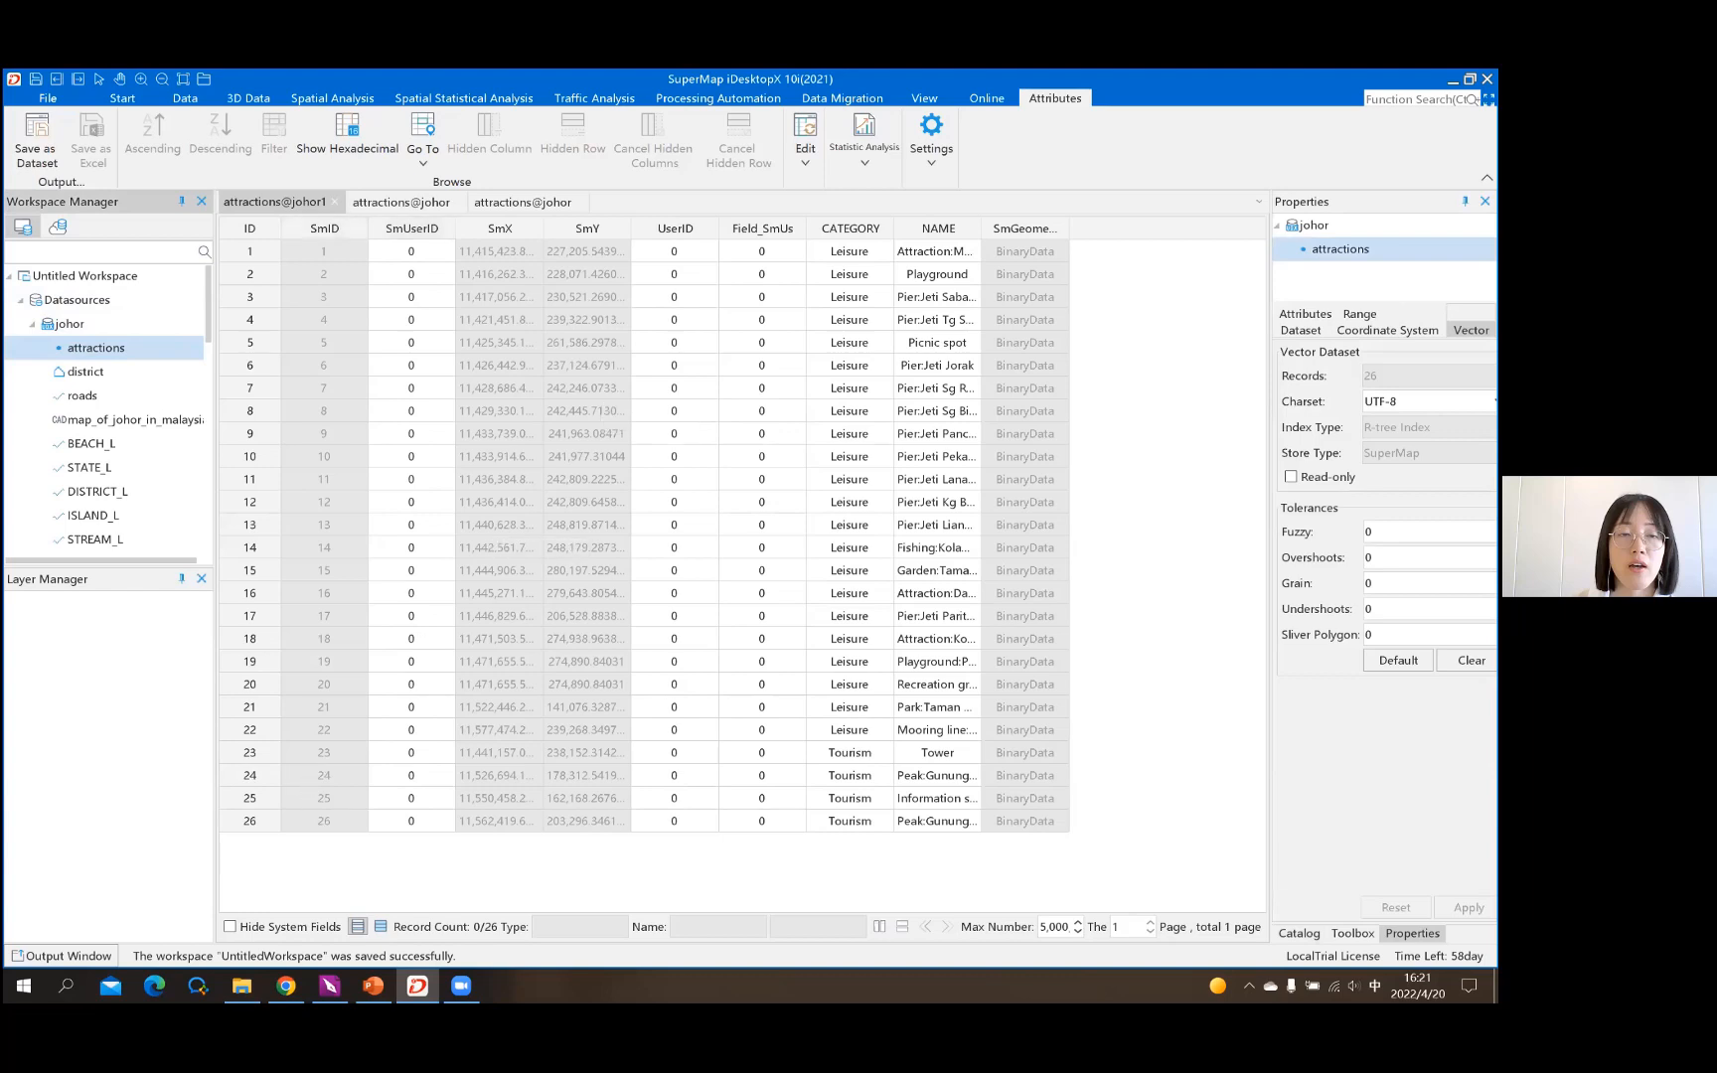
click(1387, 330)
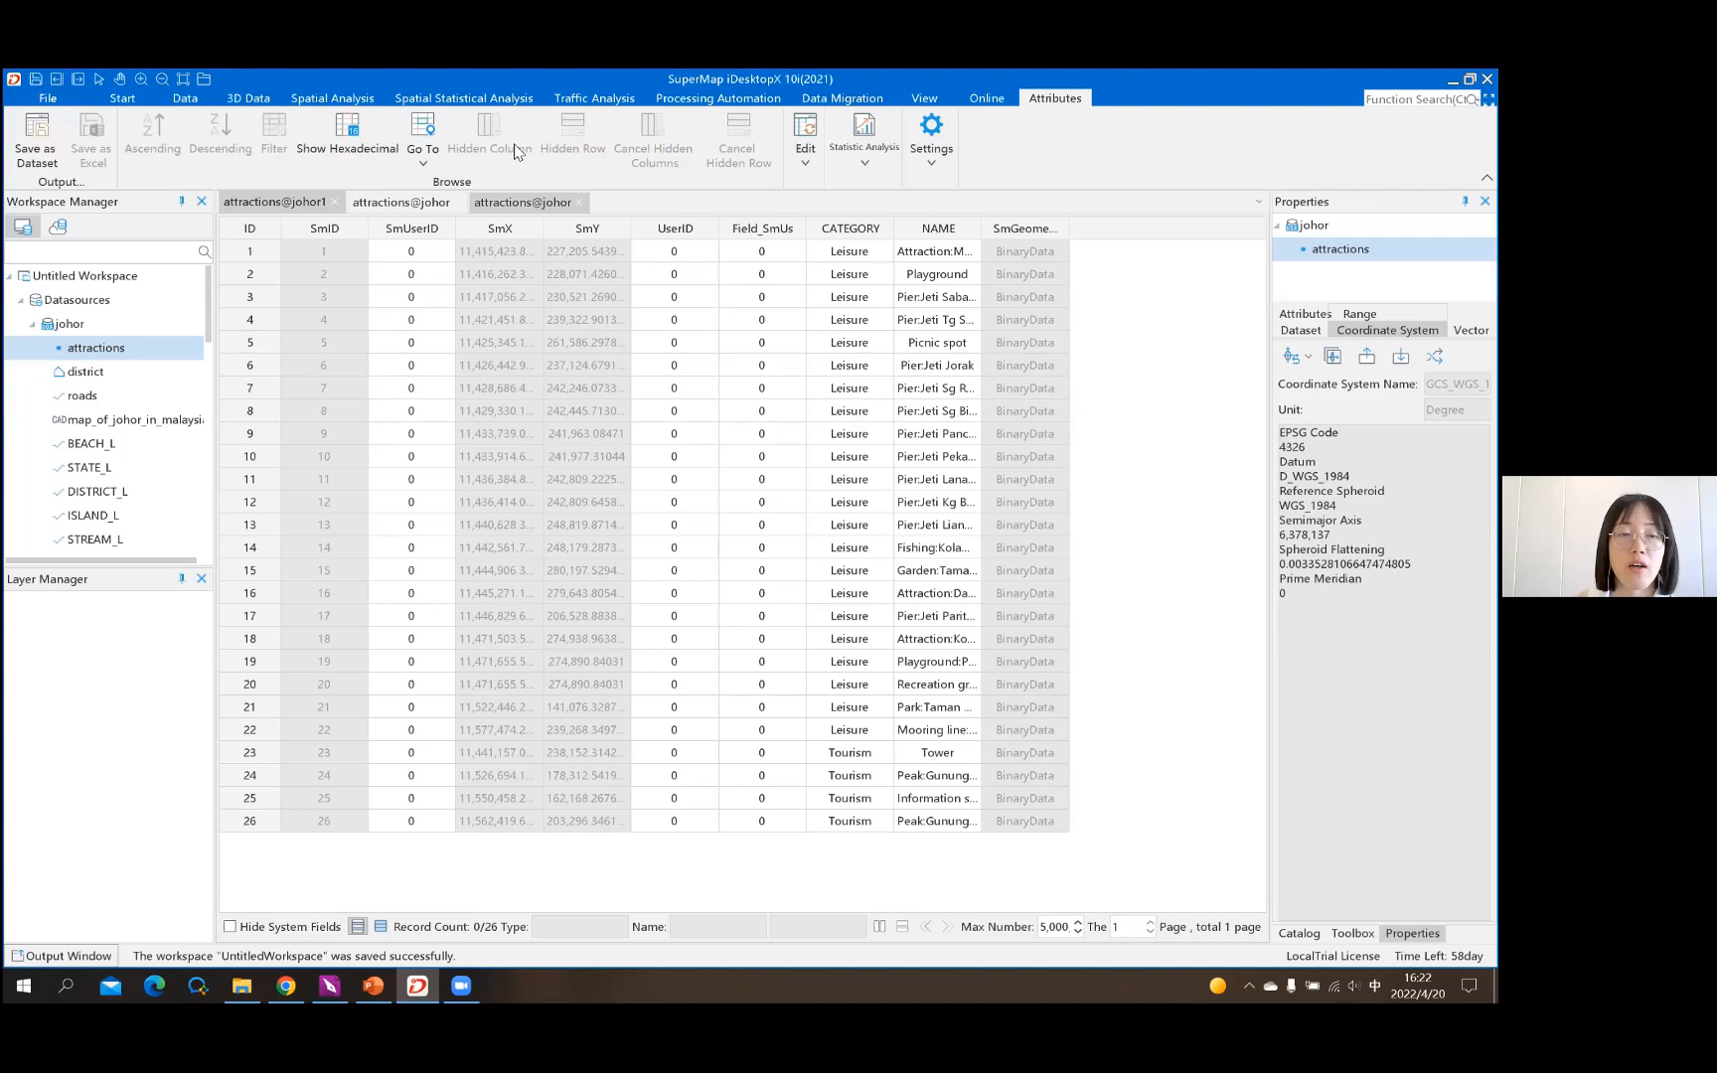
Close all open map and attribute windows, discarding the unsaved attractions map
right_click(292, 203)
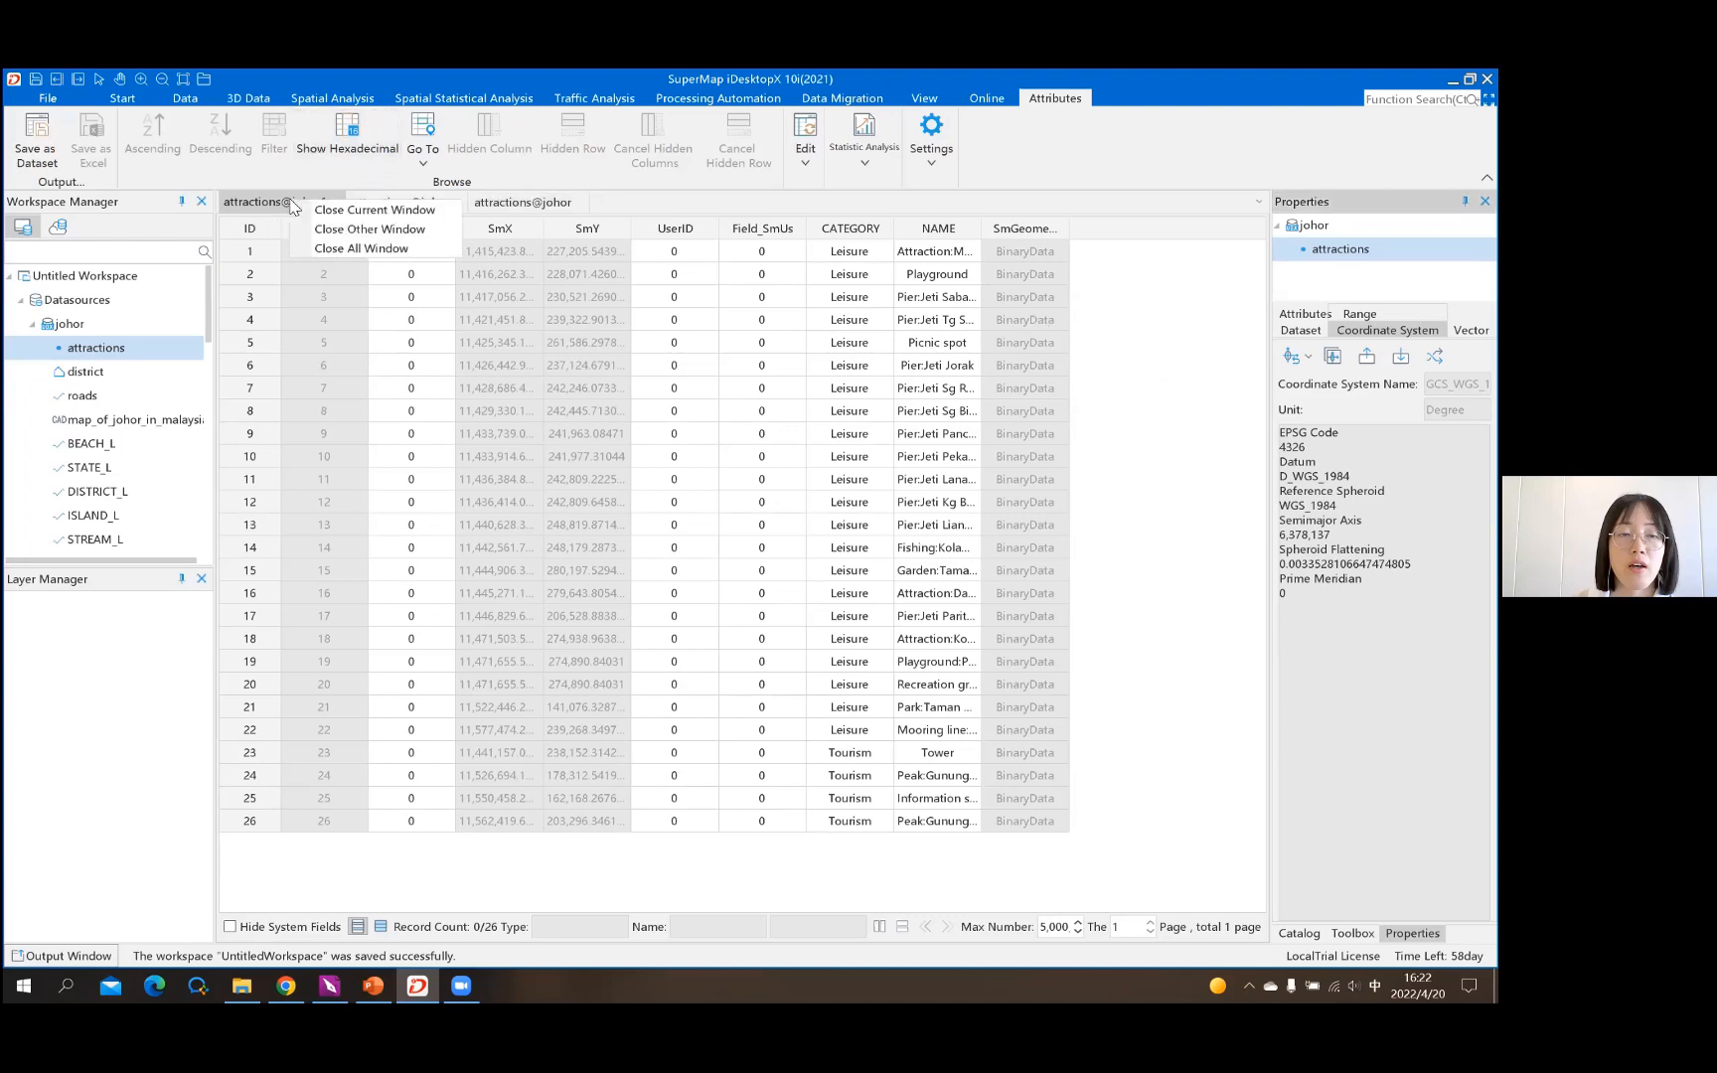
click(368, 250)
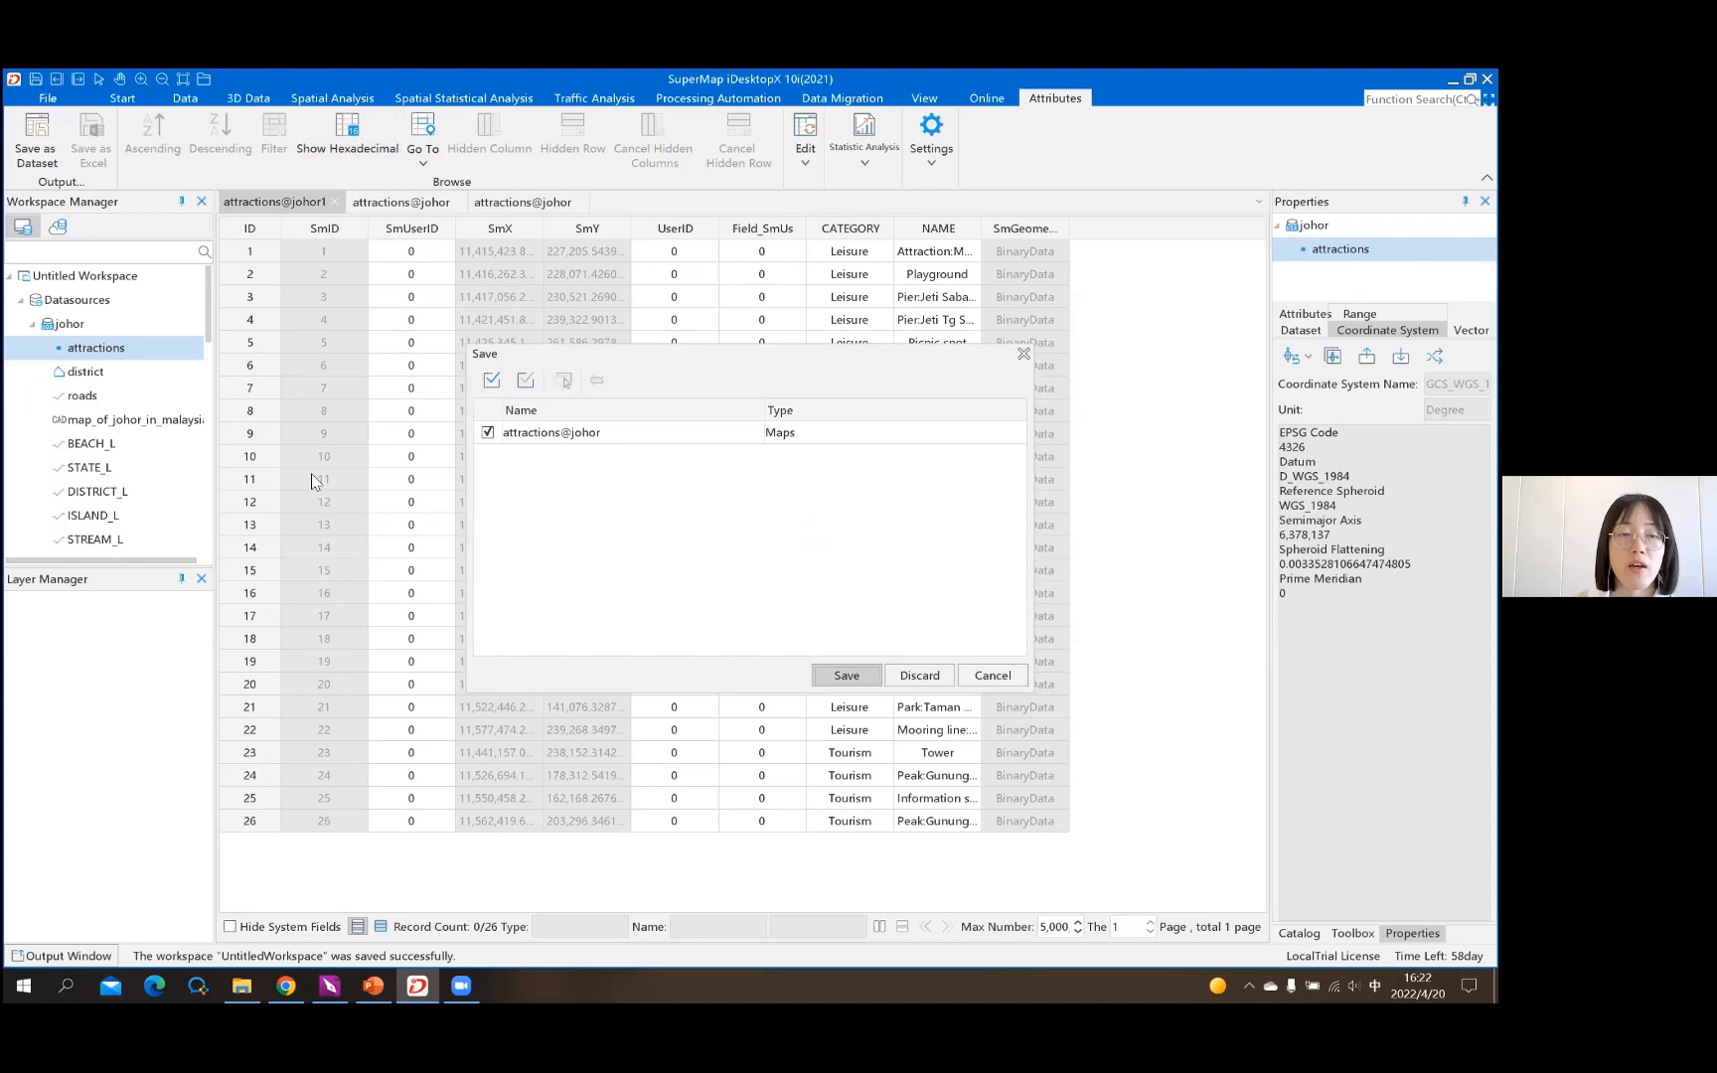
click(944, 679)
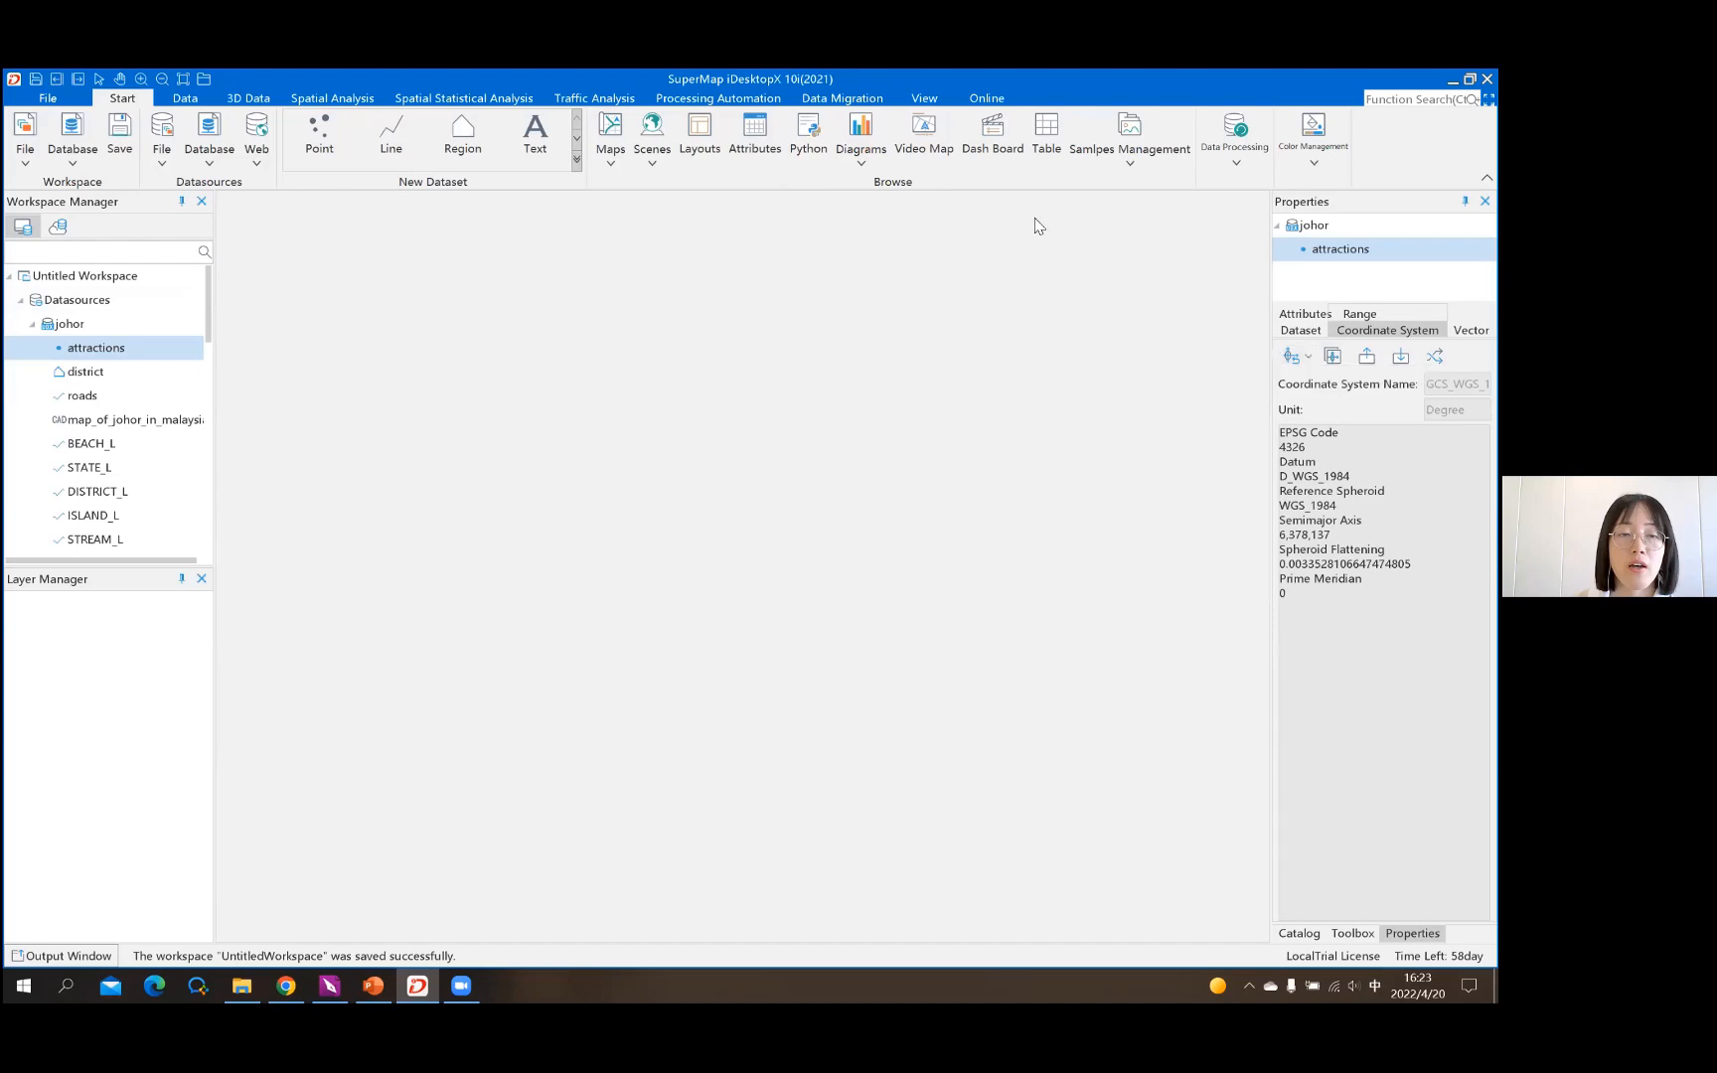
Set the attractions dataset's projection to WGS_1984/Web_Mercator from the Favorite group, finding it by EPSG code 3857
click(1237, 164)
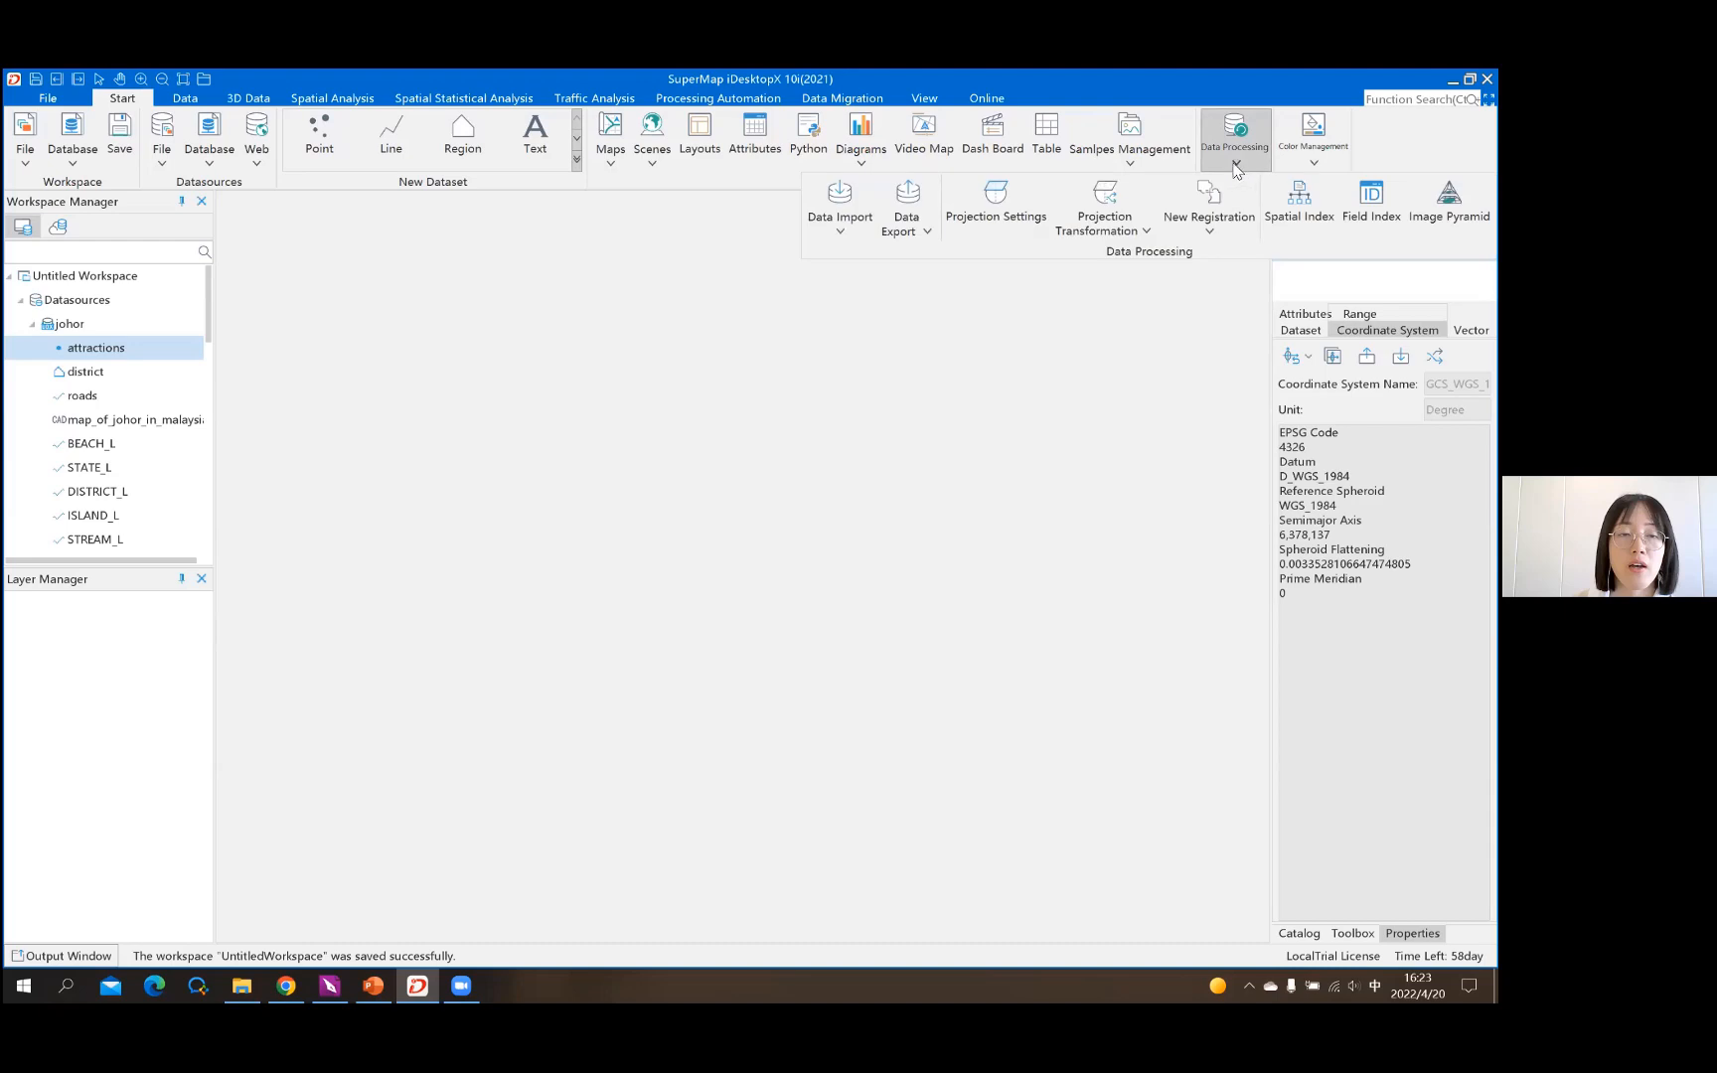
click(992, 218)
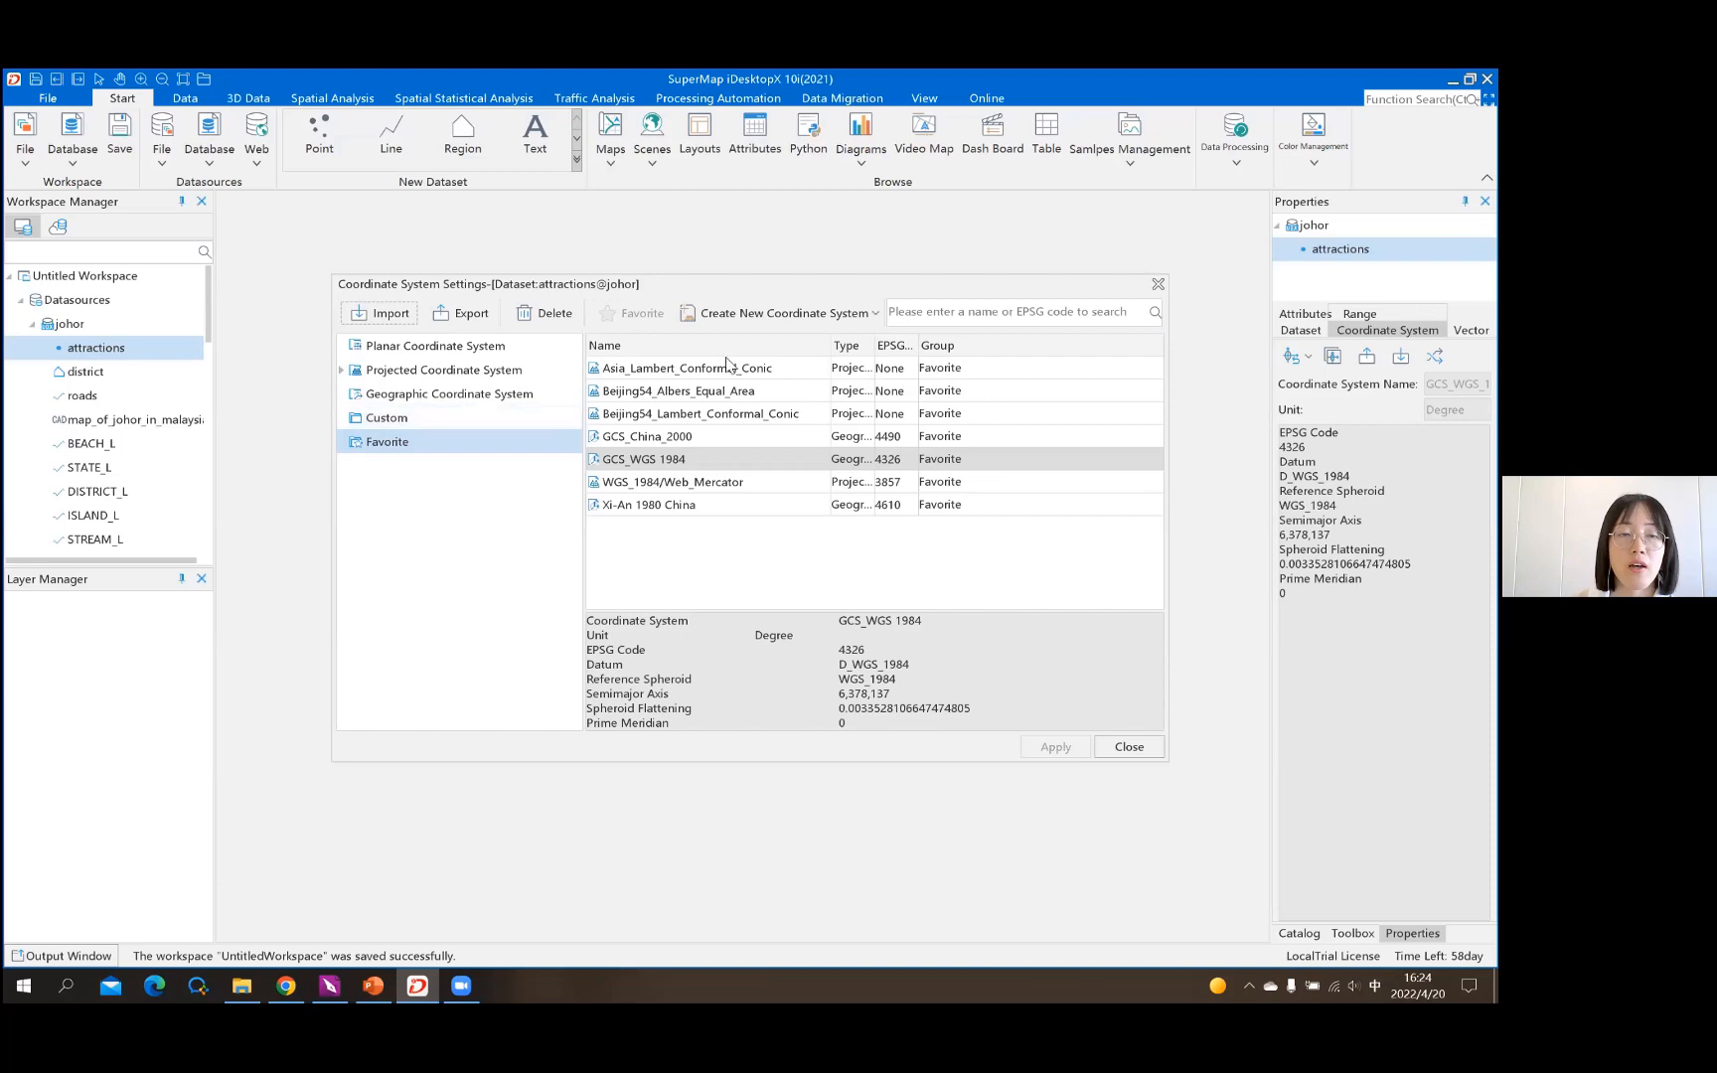
click(937, 314)
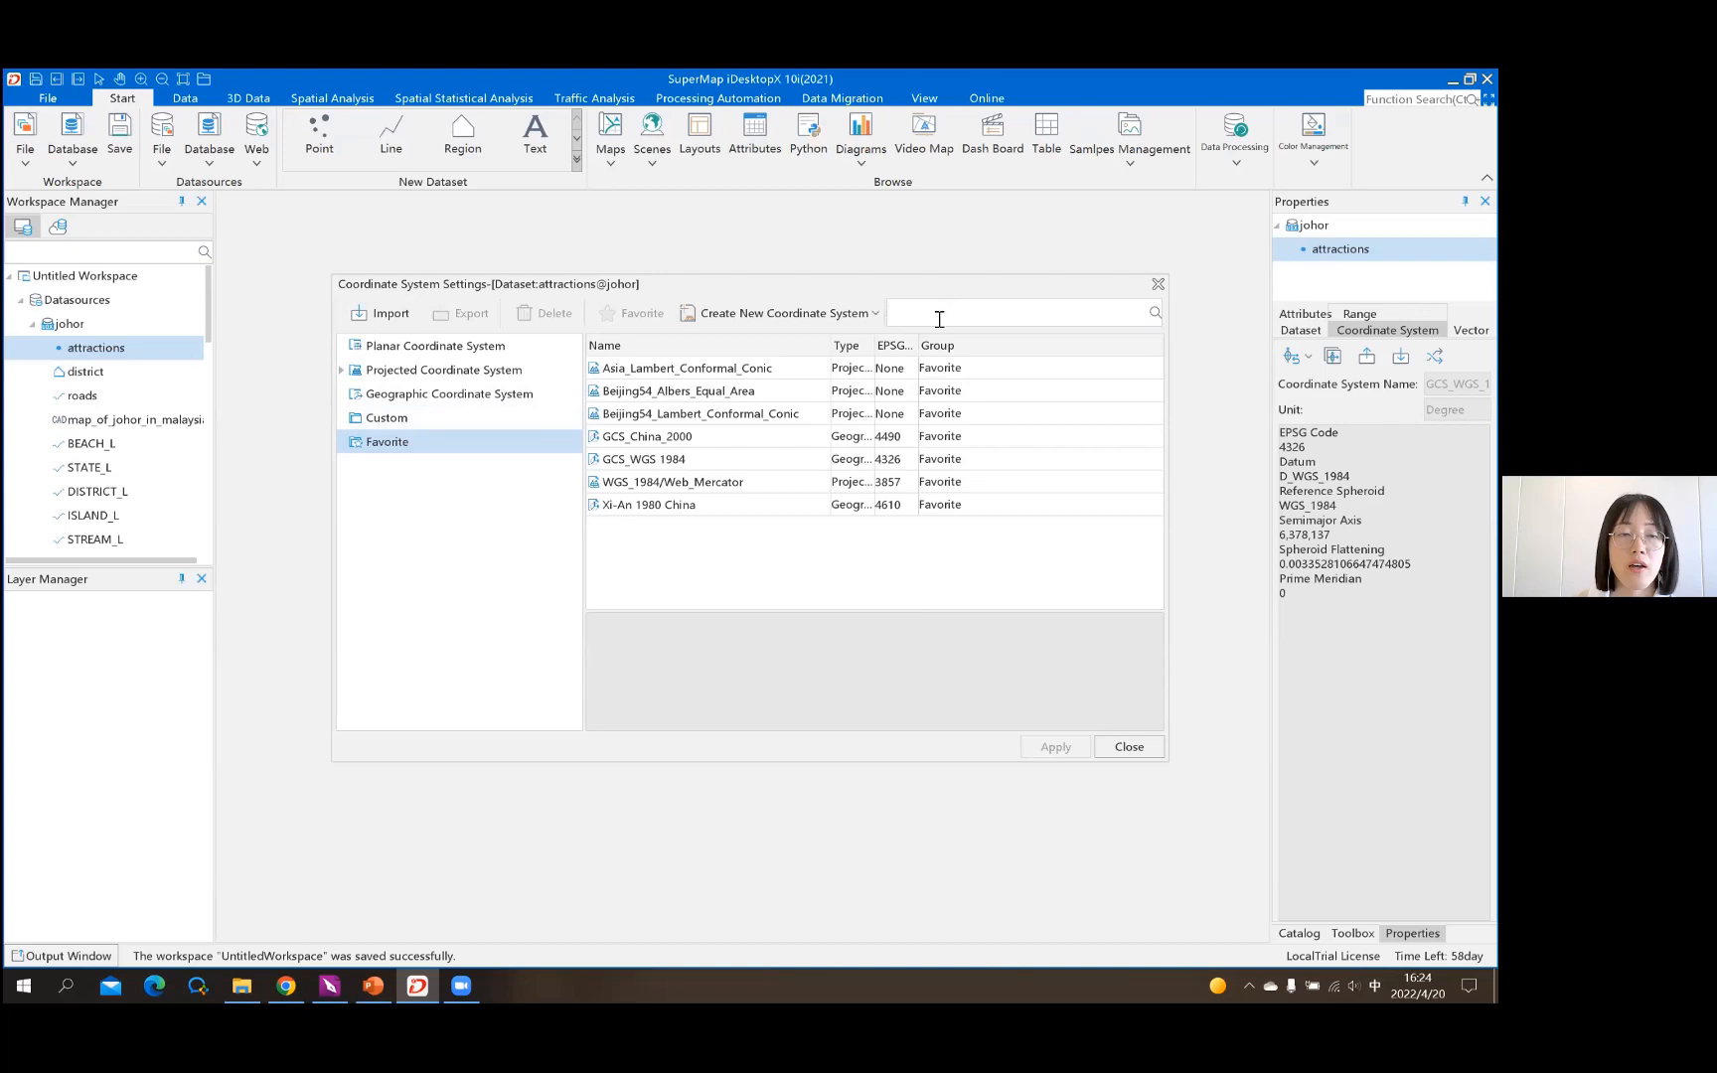
text(38)
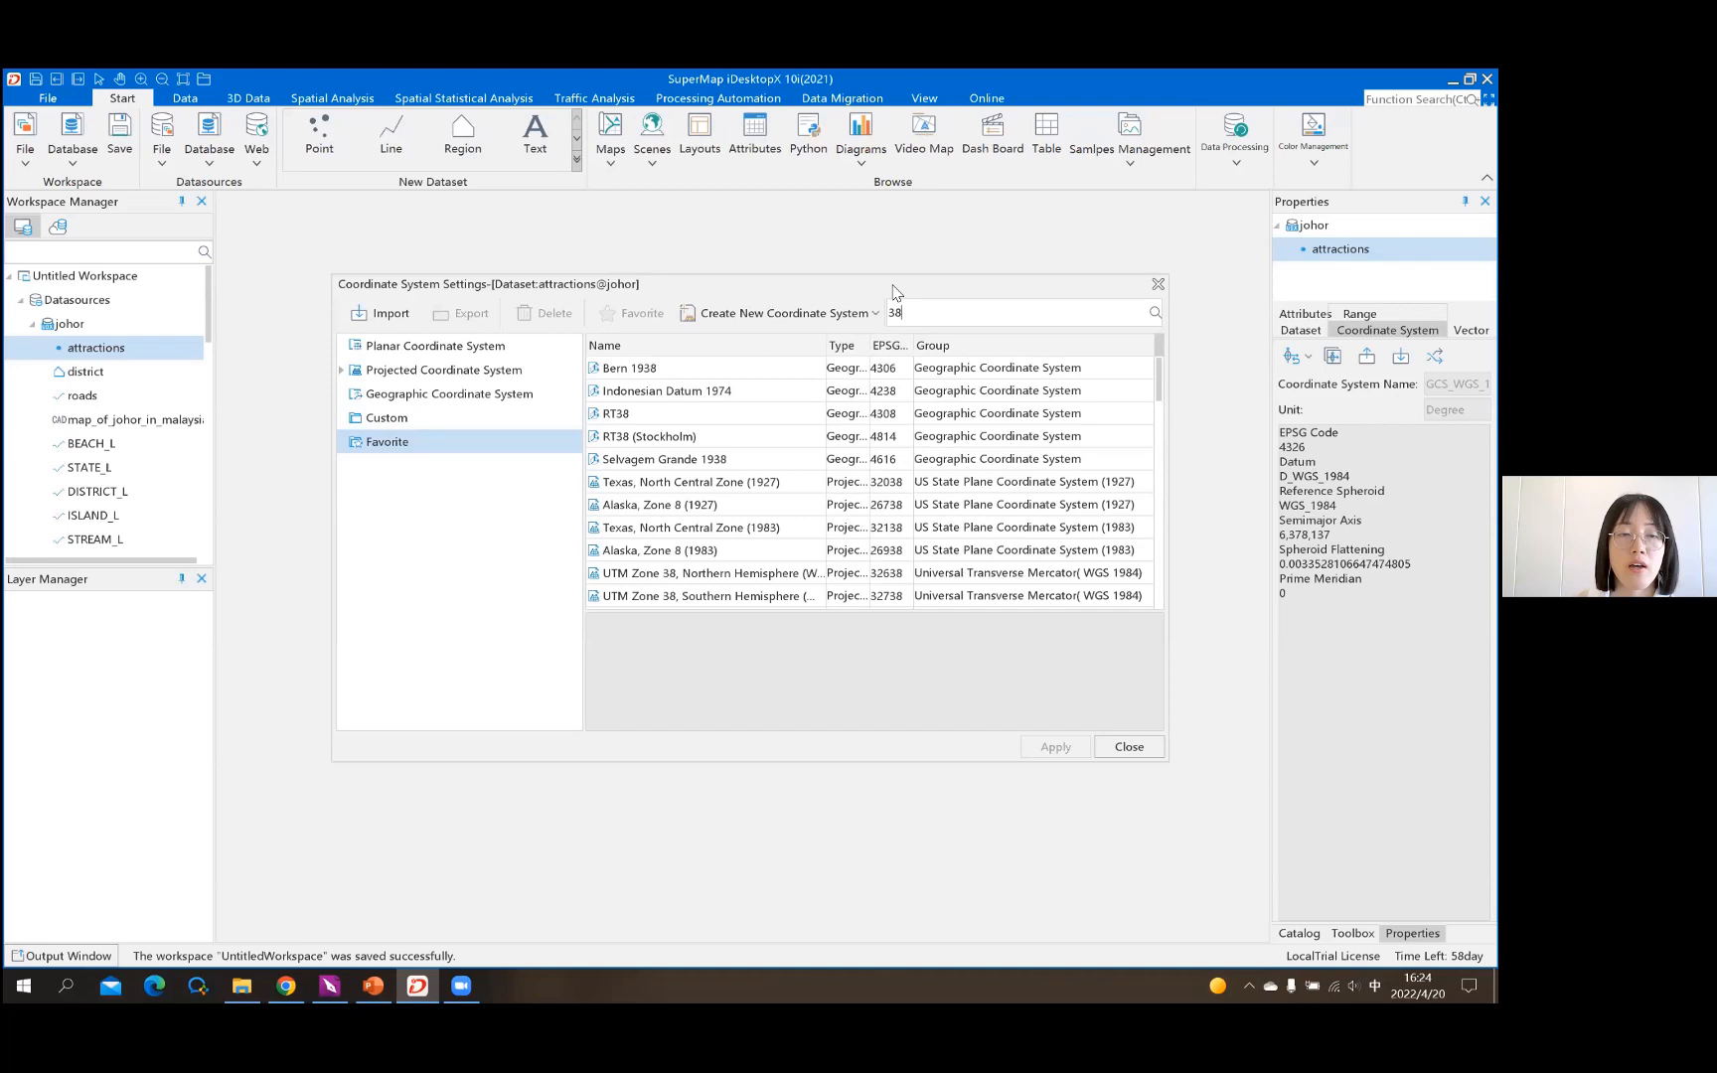
text(57)
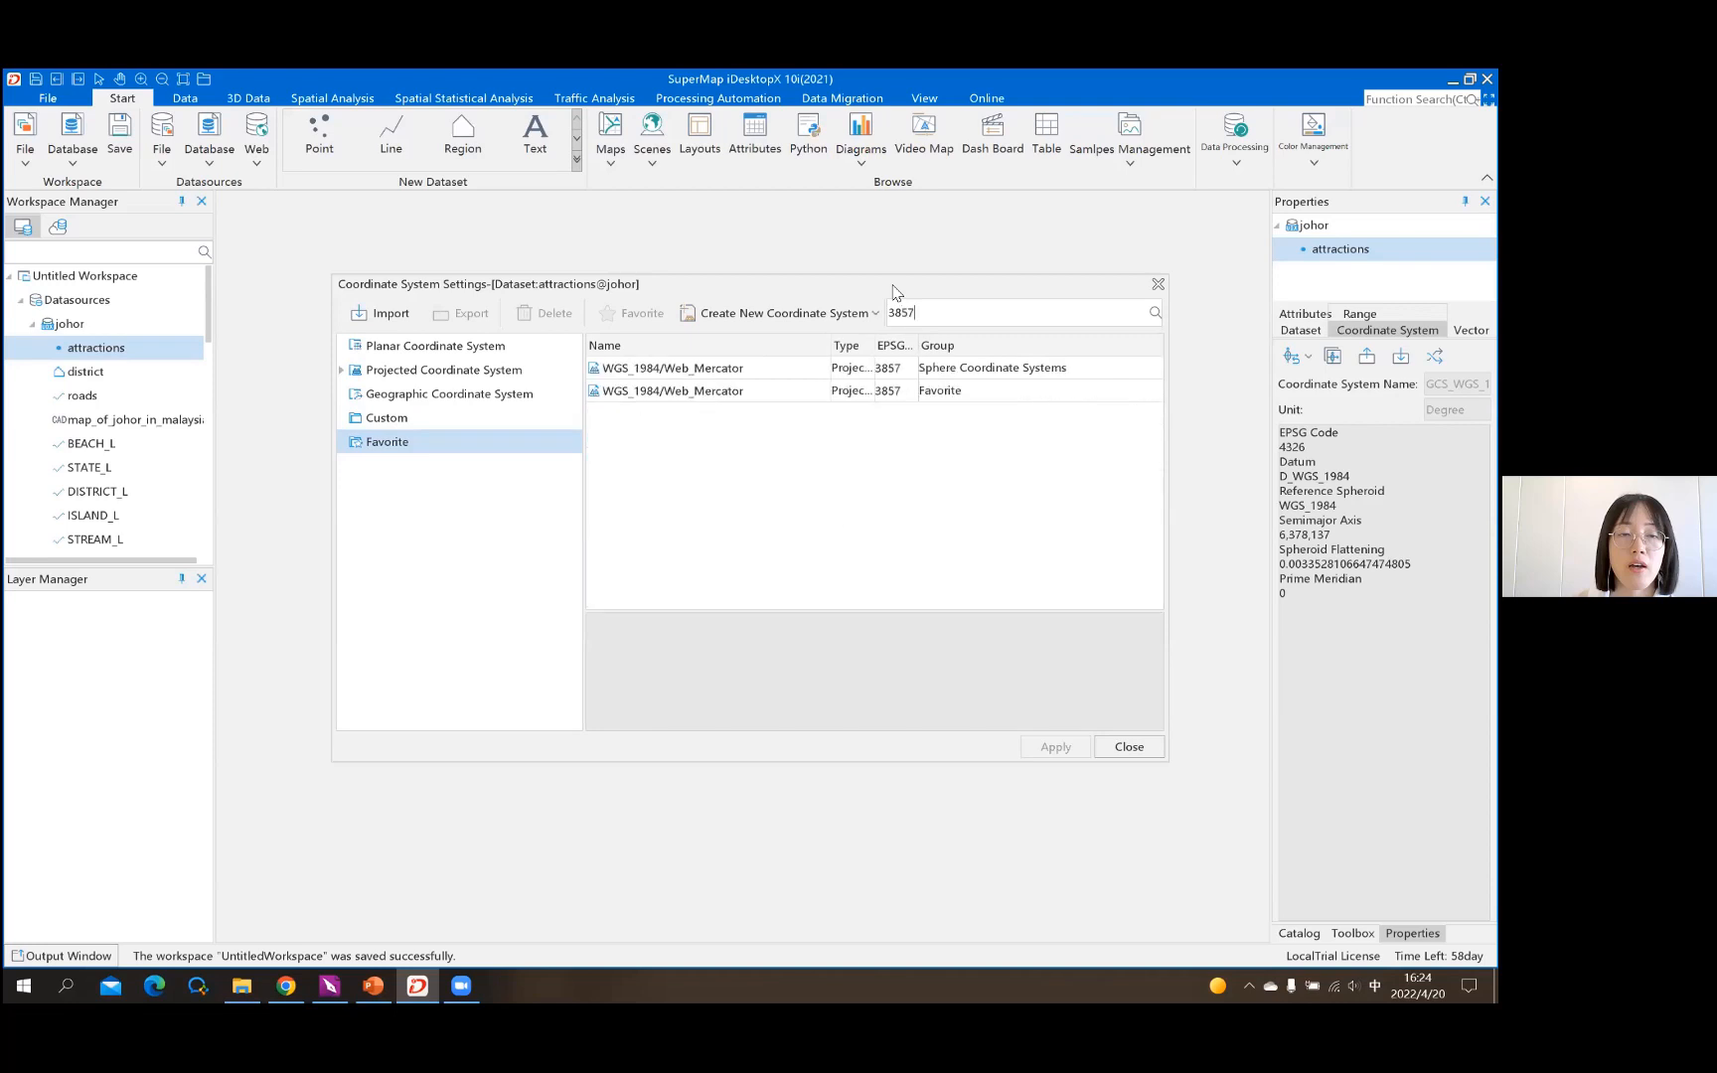
click(684, 393)
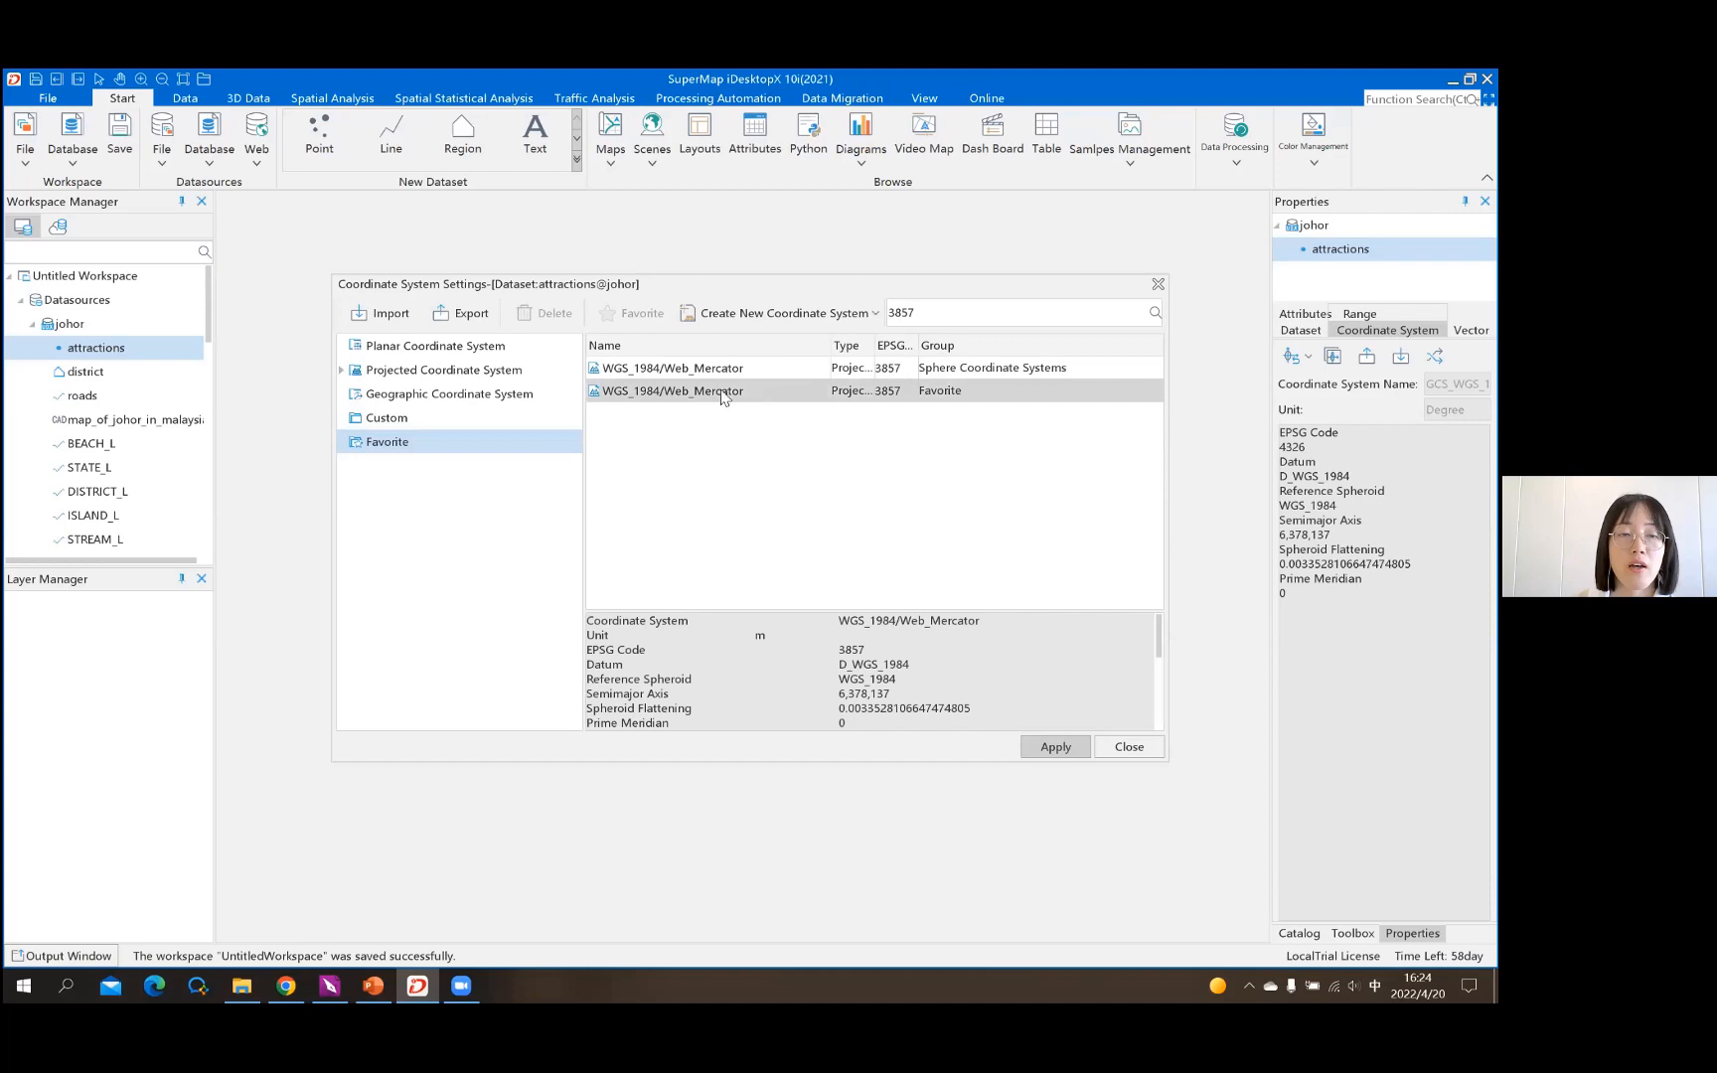
click(1040, 751)
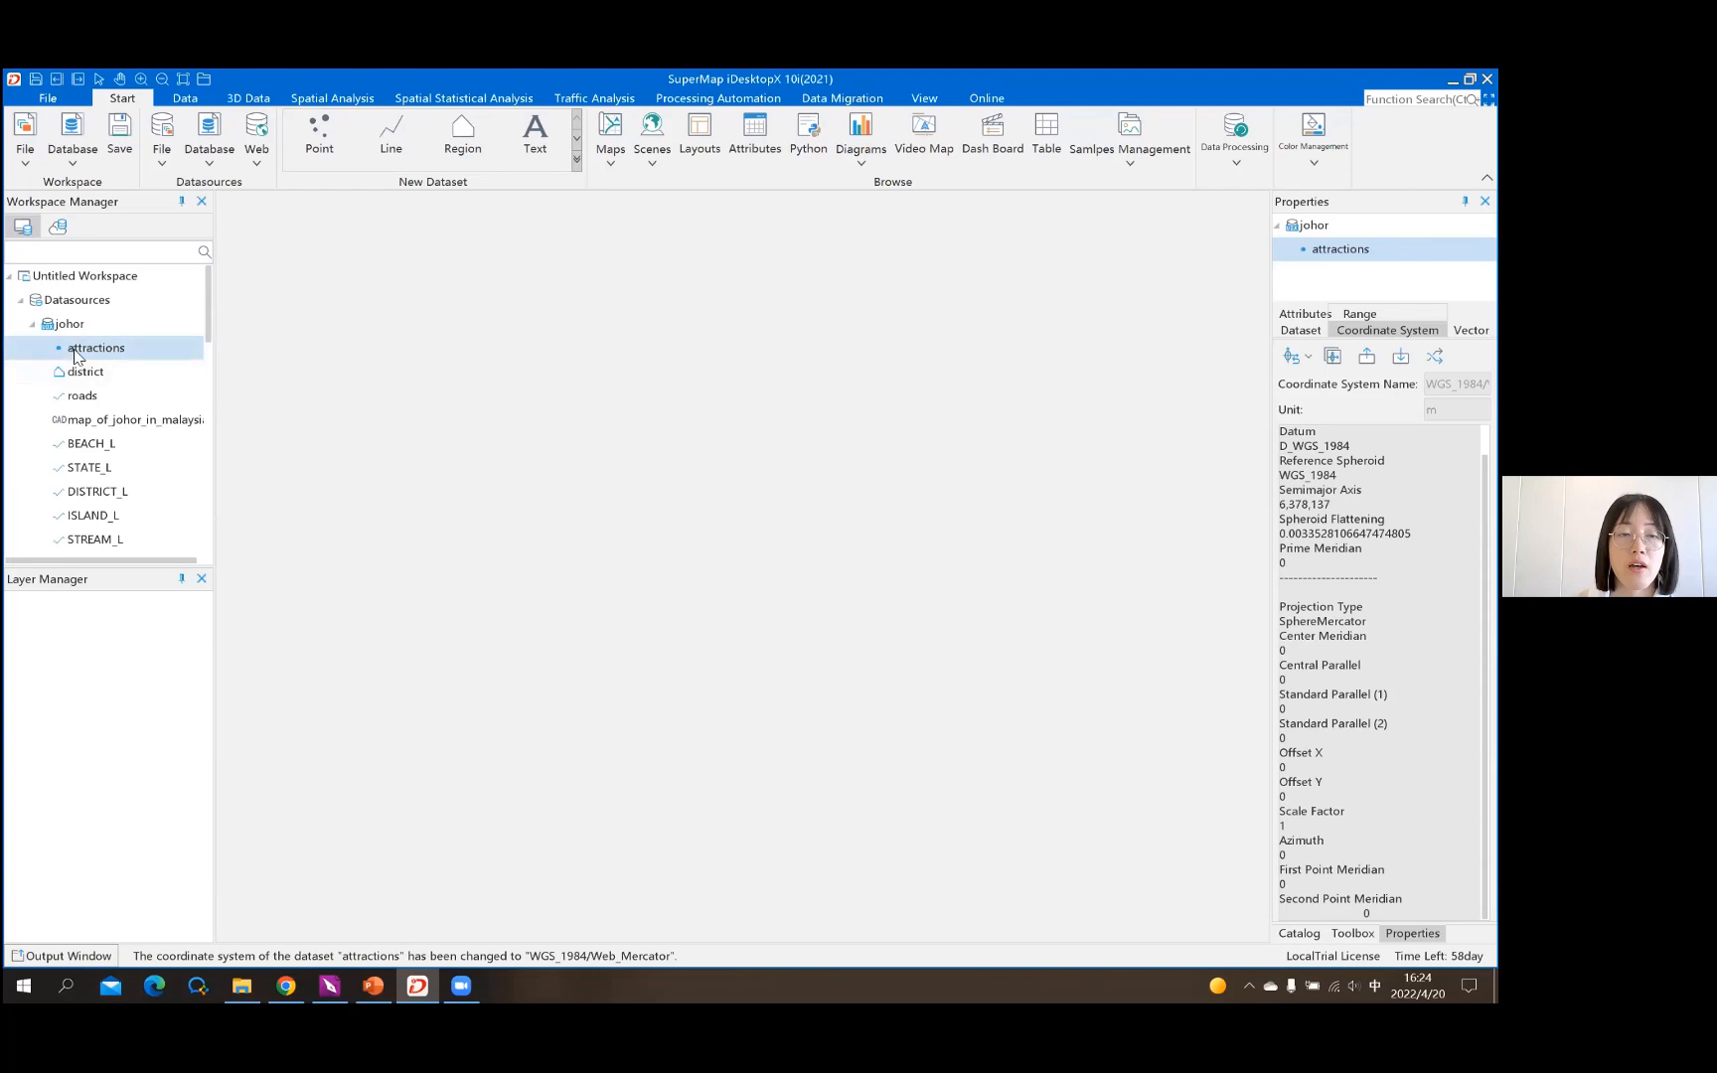
Save the workspace after the coordinate system change to the attractions dataset
key(ctrl+s)
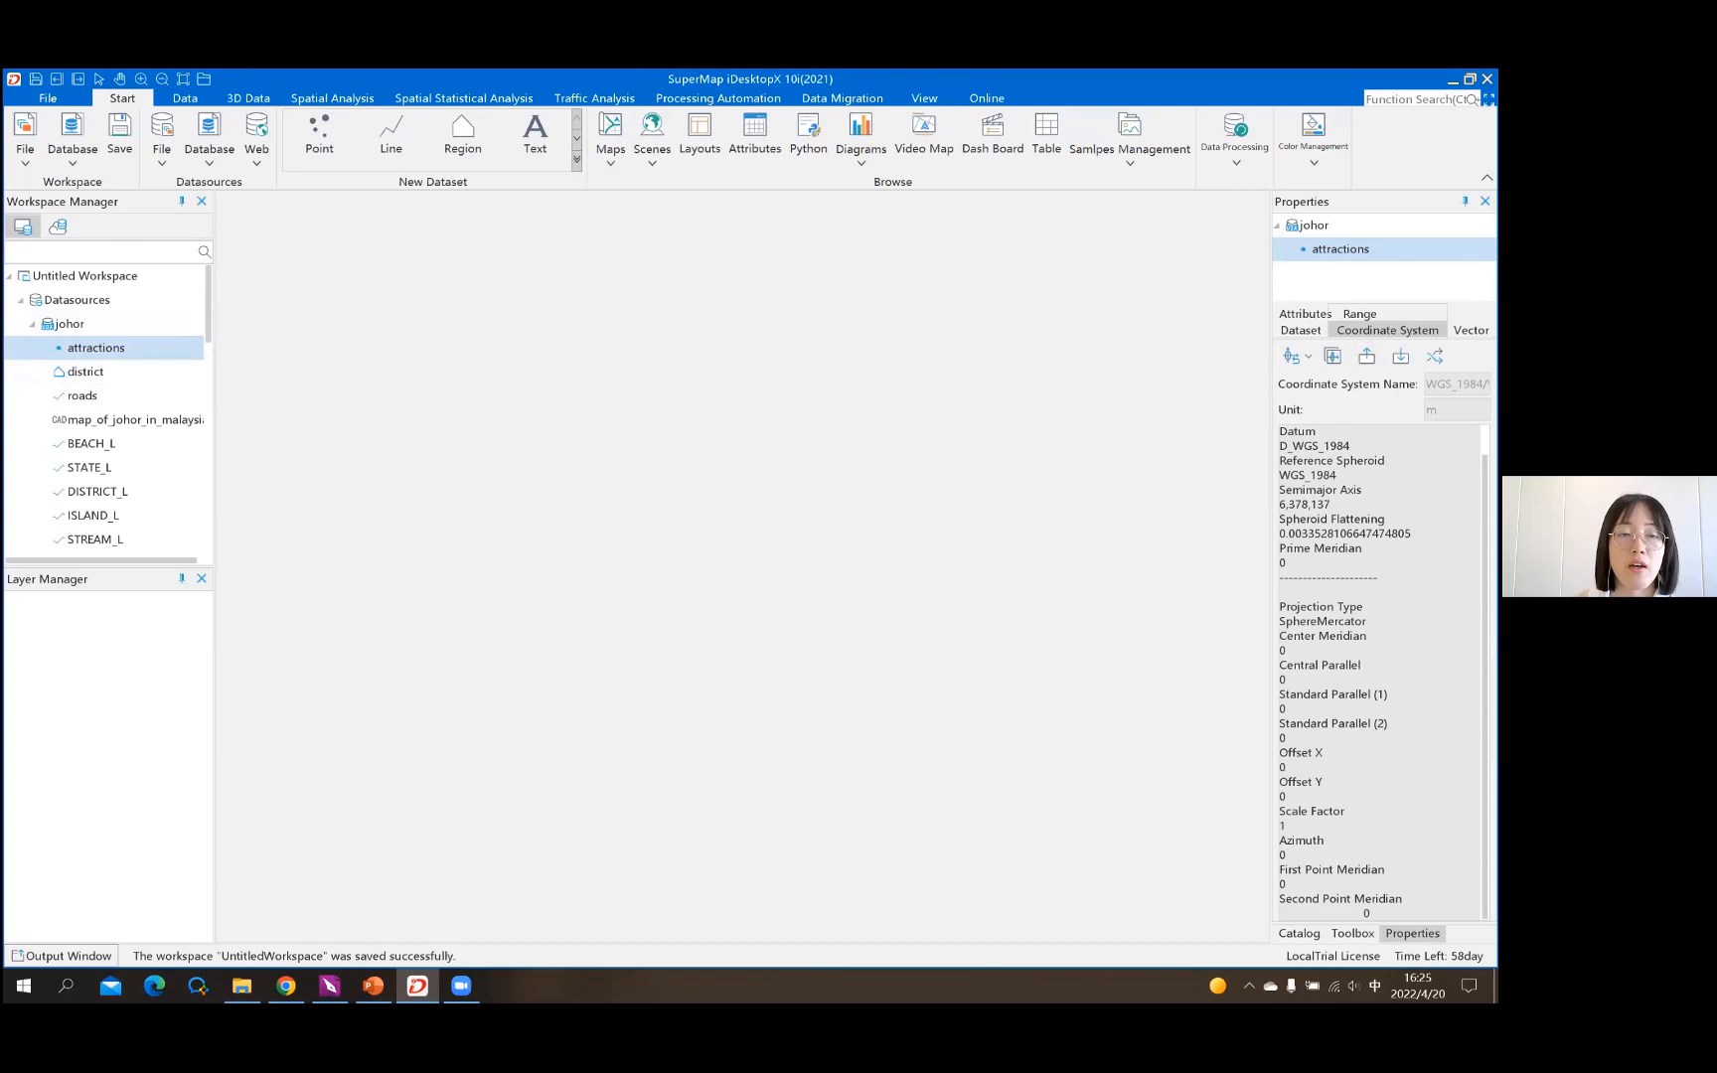
Add the attractions, district and roads datasets together to a new map with dynamic projection enabled
shift+click(86, 373)
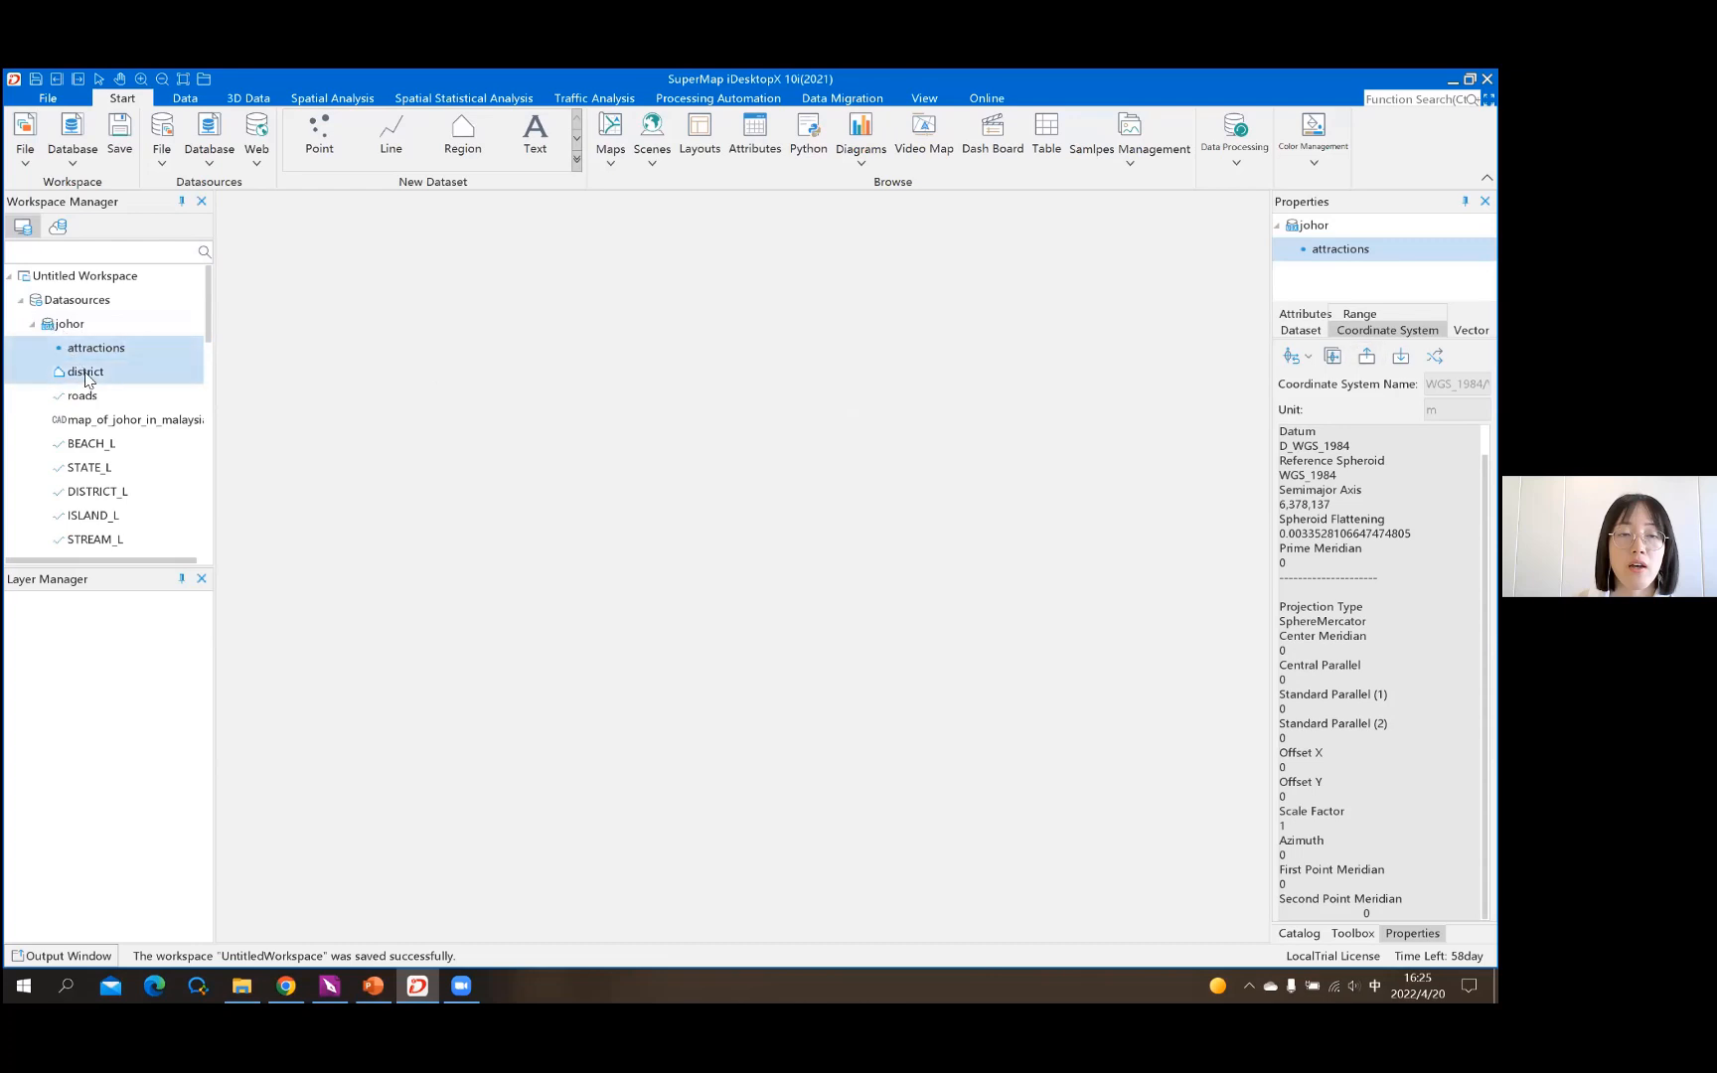
shift+click(80, 398)
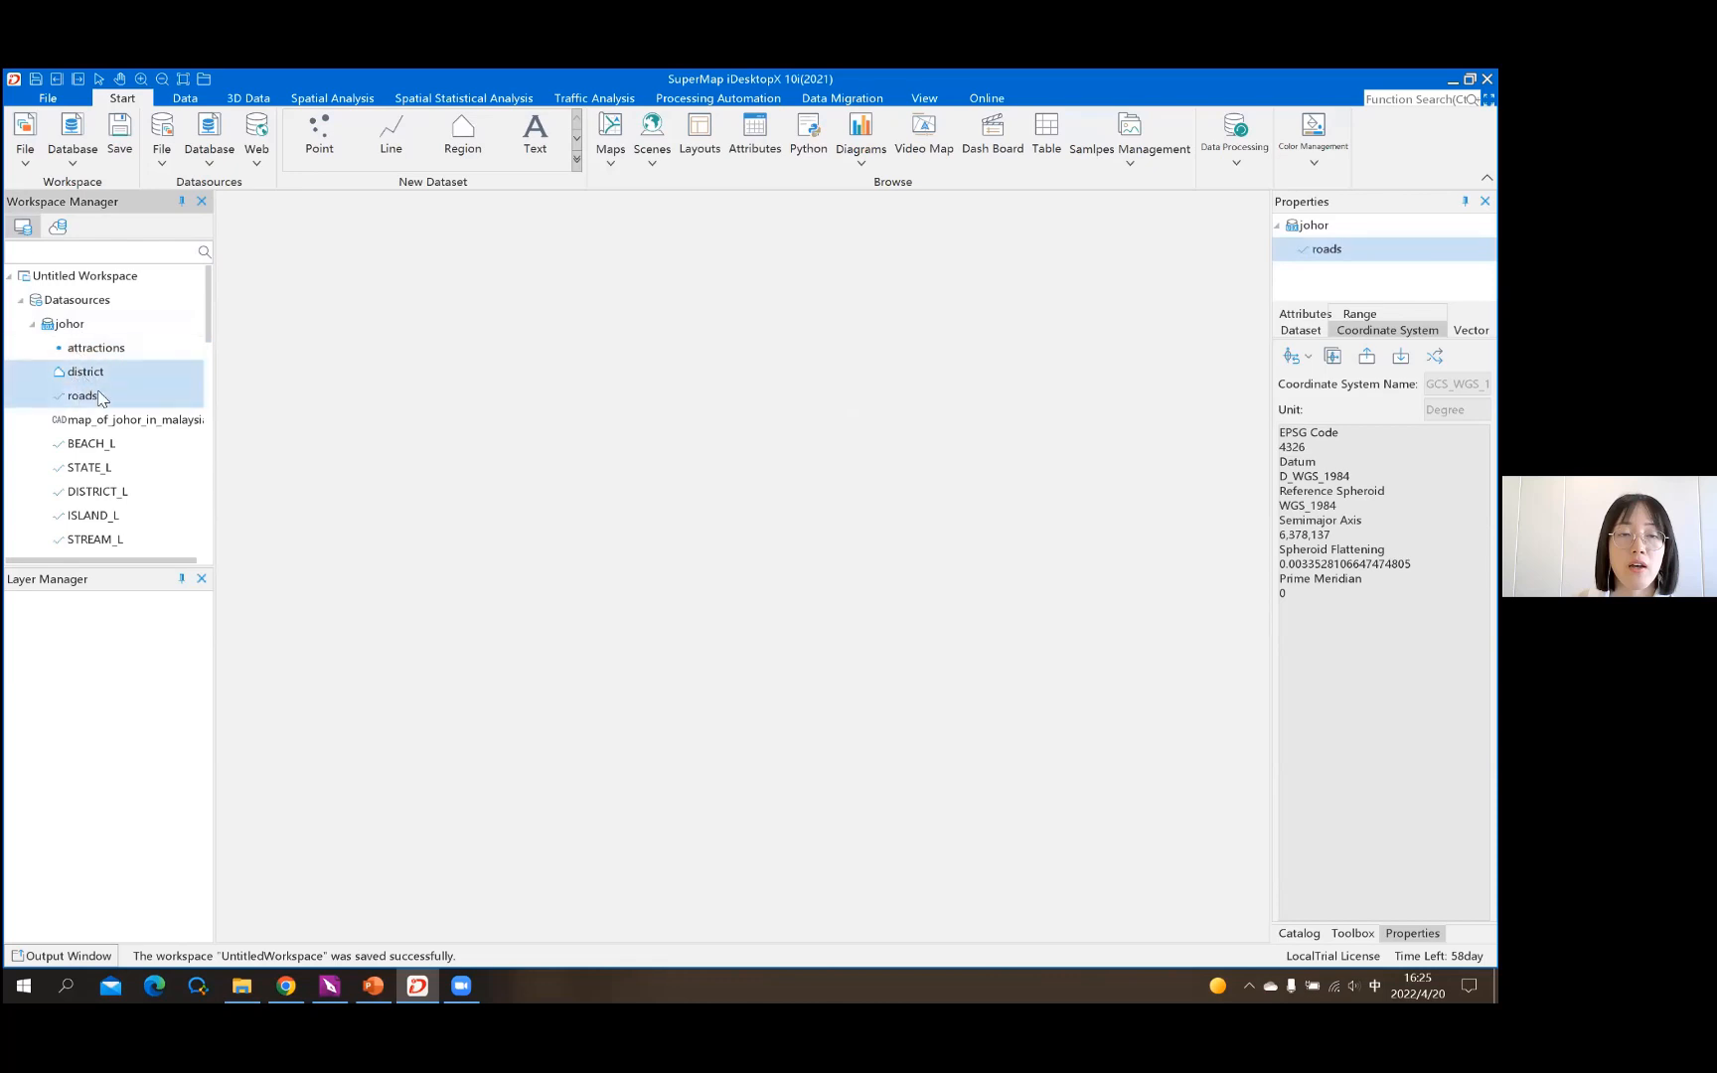
click(100, 398)
shift+click(74, 368)
ctrl+click(75, 369)
ctrl+click(96, 350)
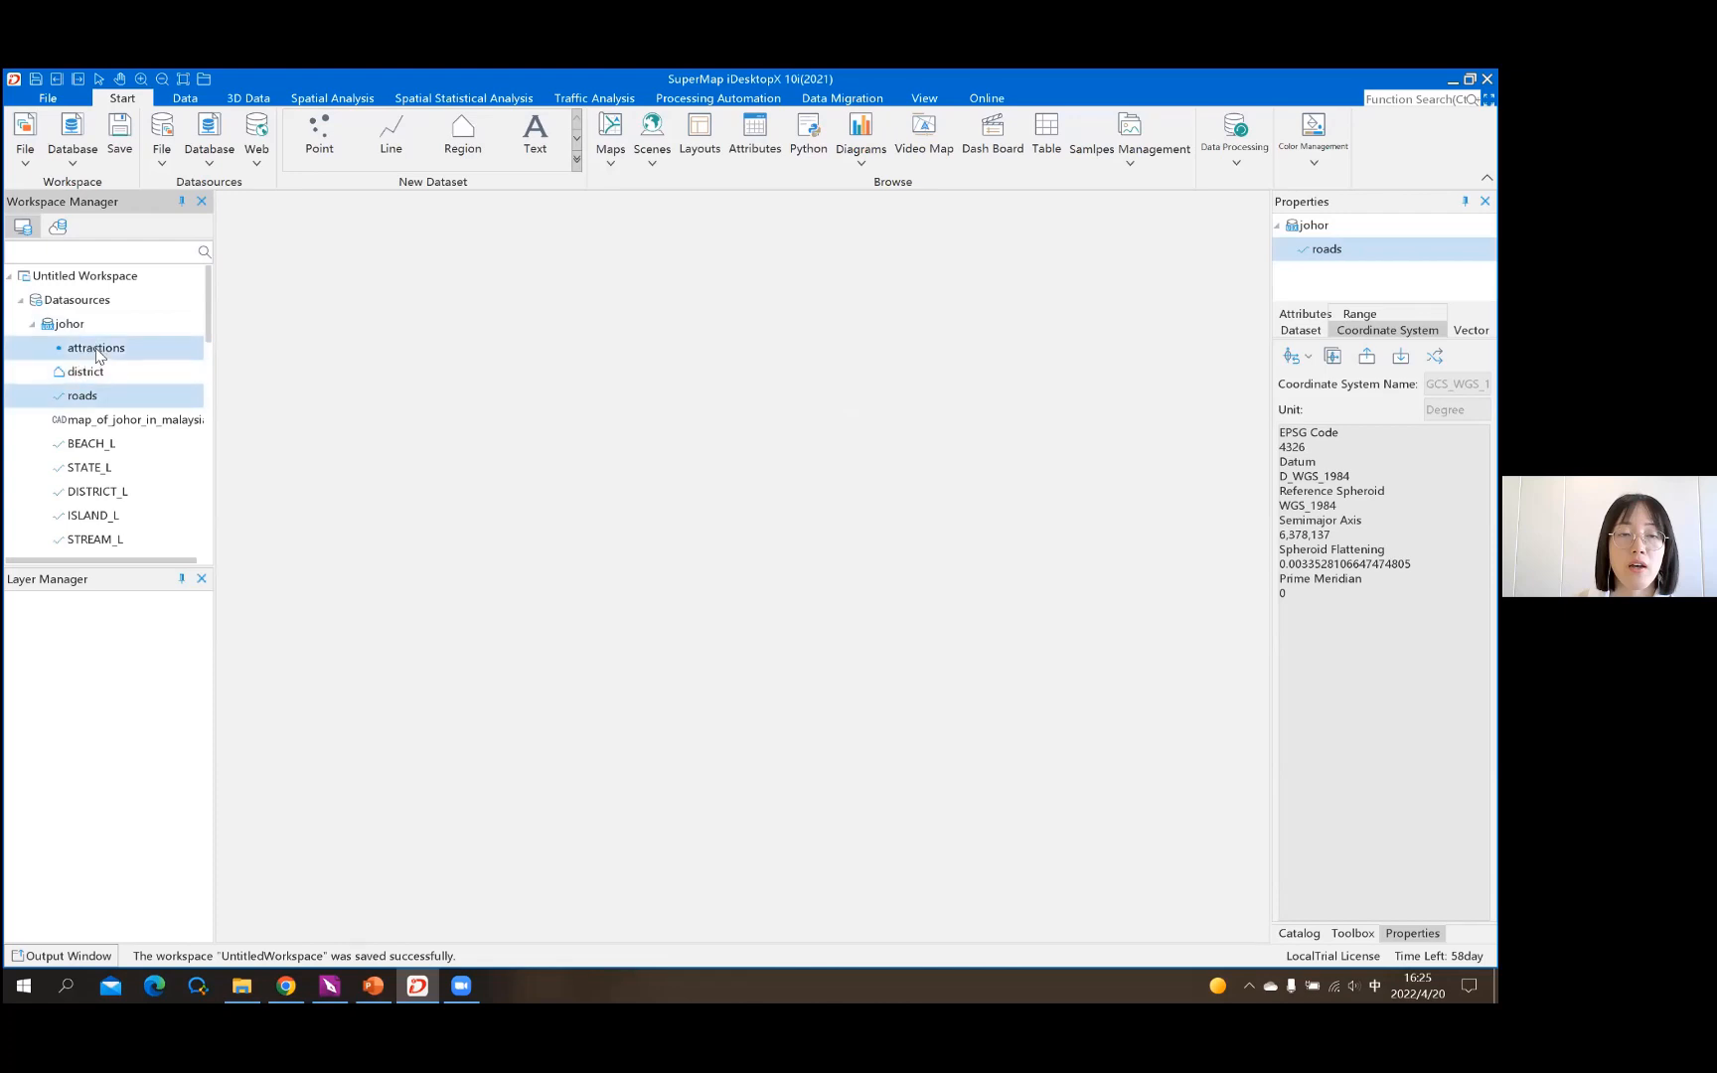
ctrl+click(98, 374)
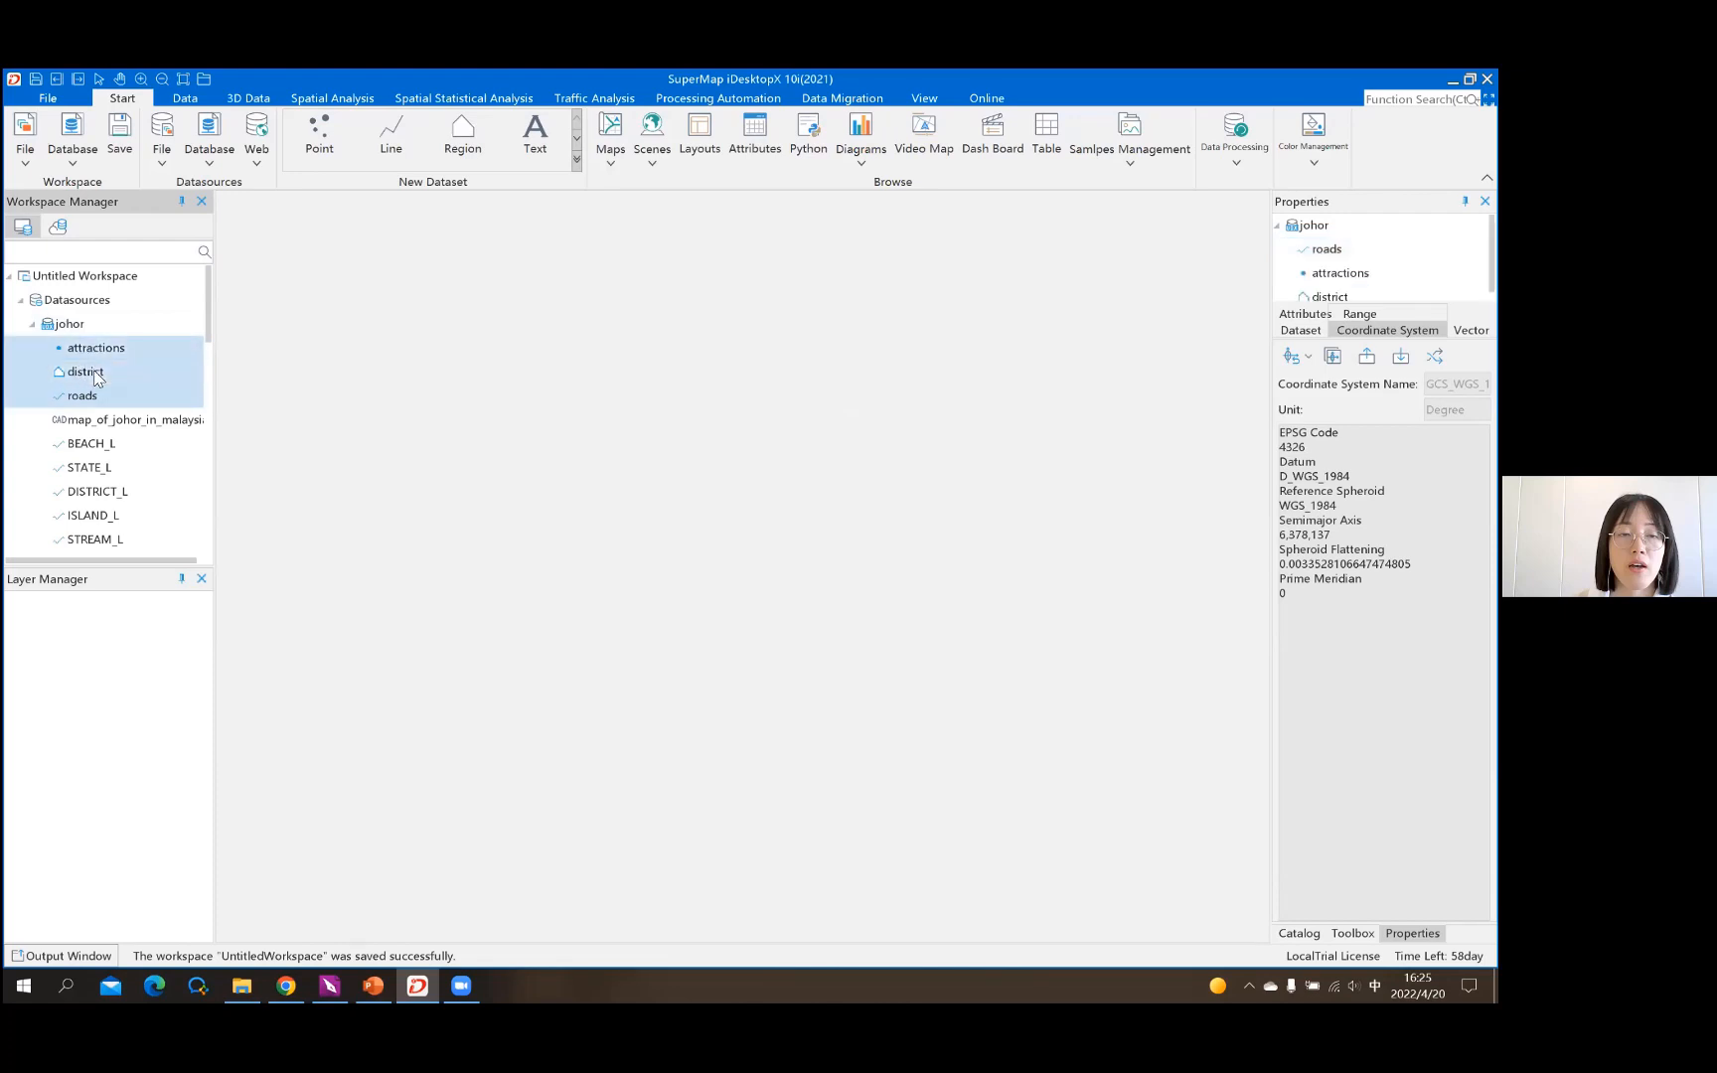
right_click(98, 374)
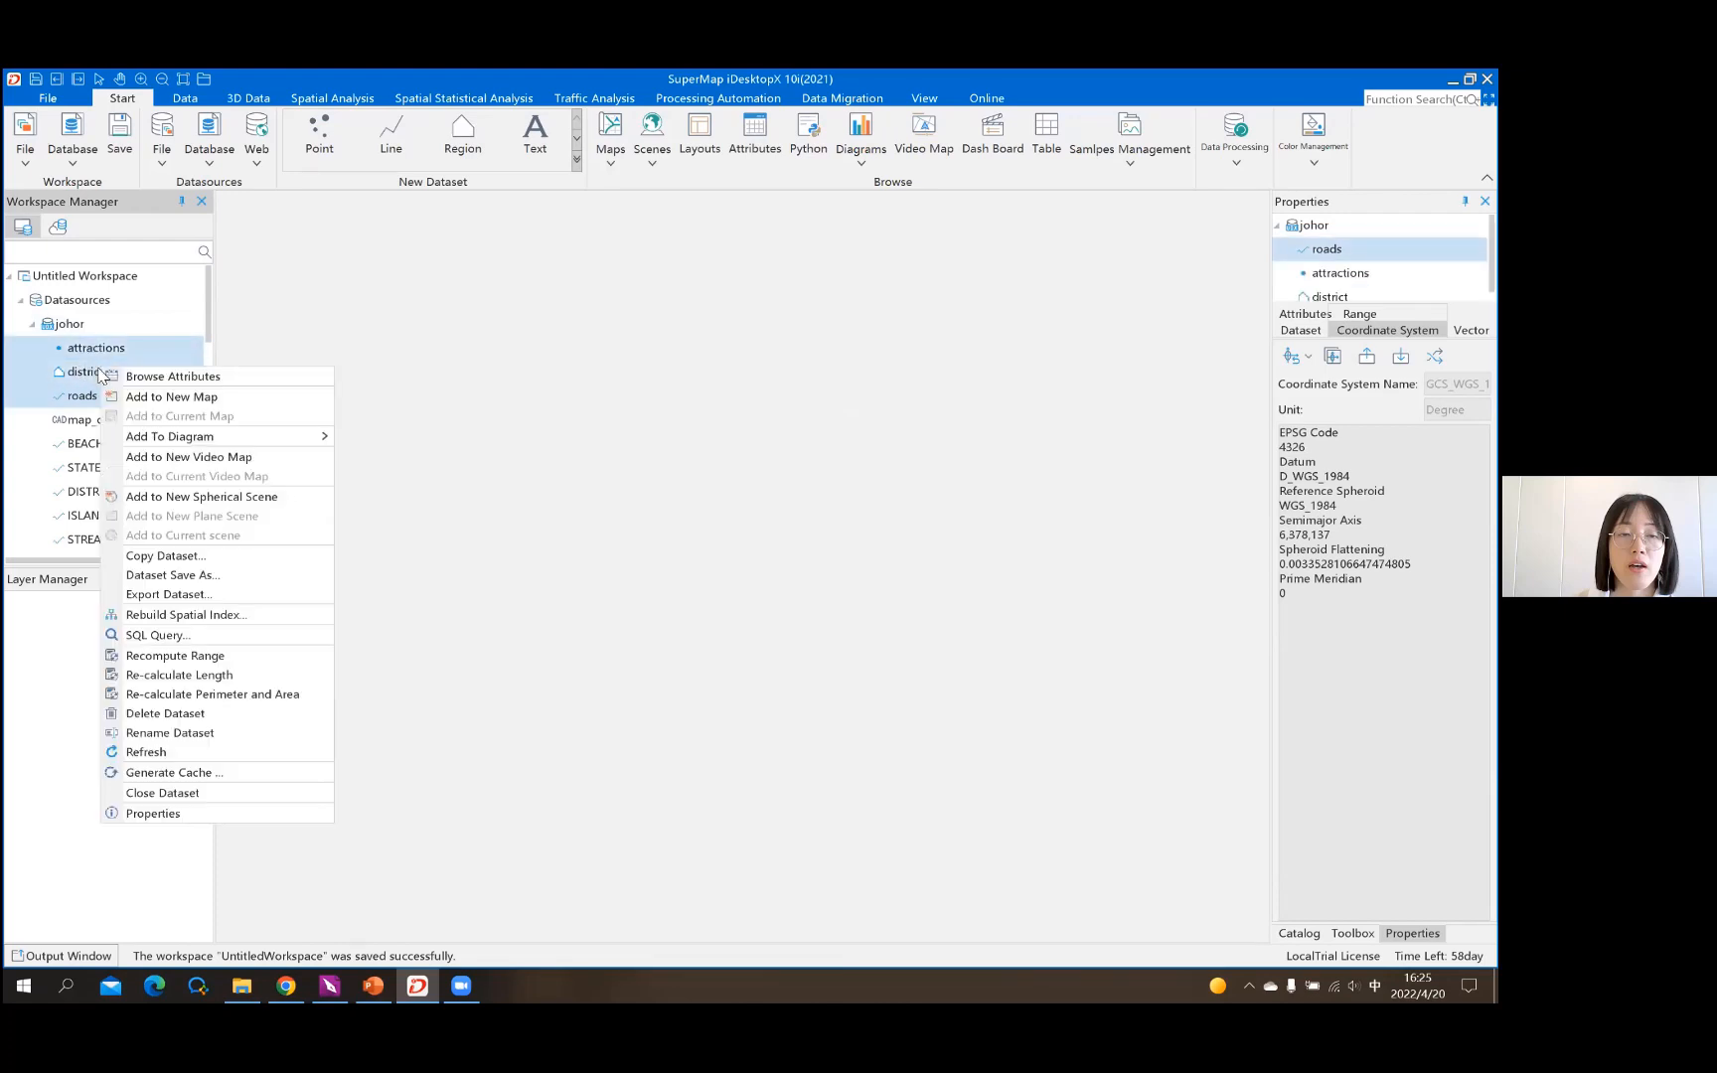
click(248, 399)
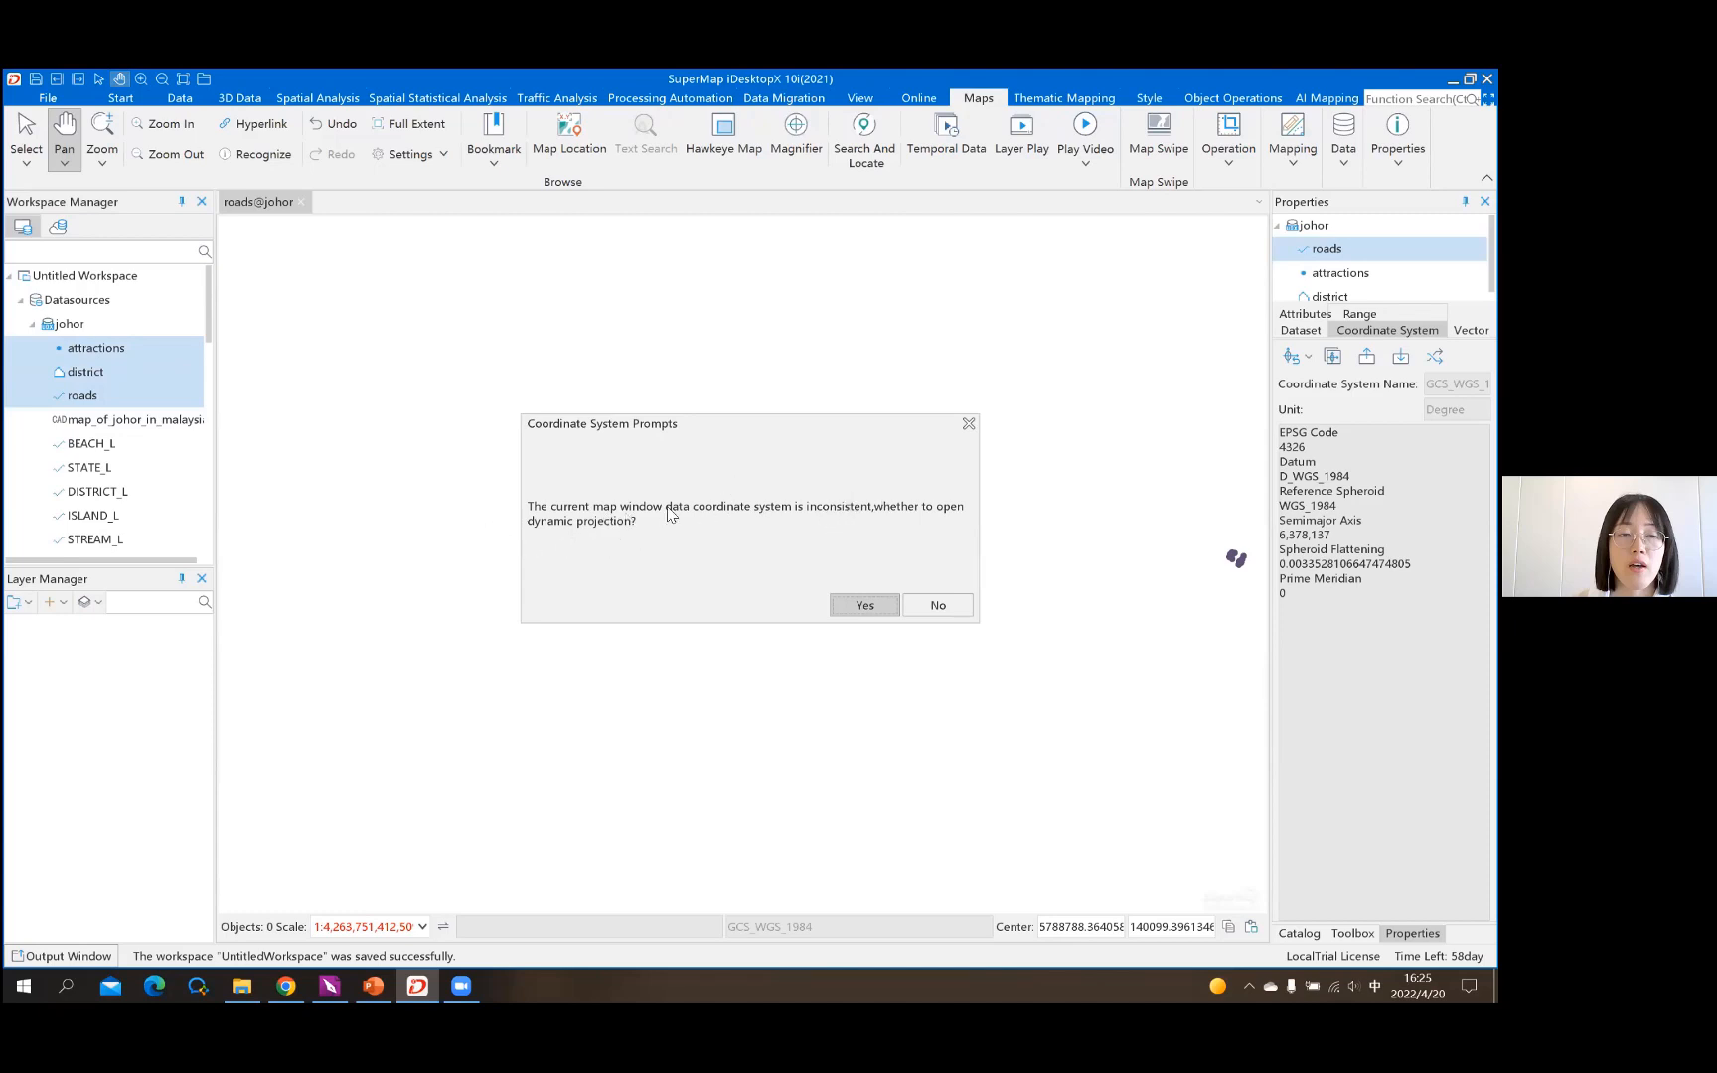
click(880, 608)
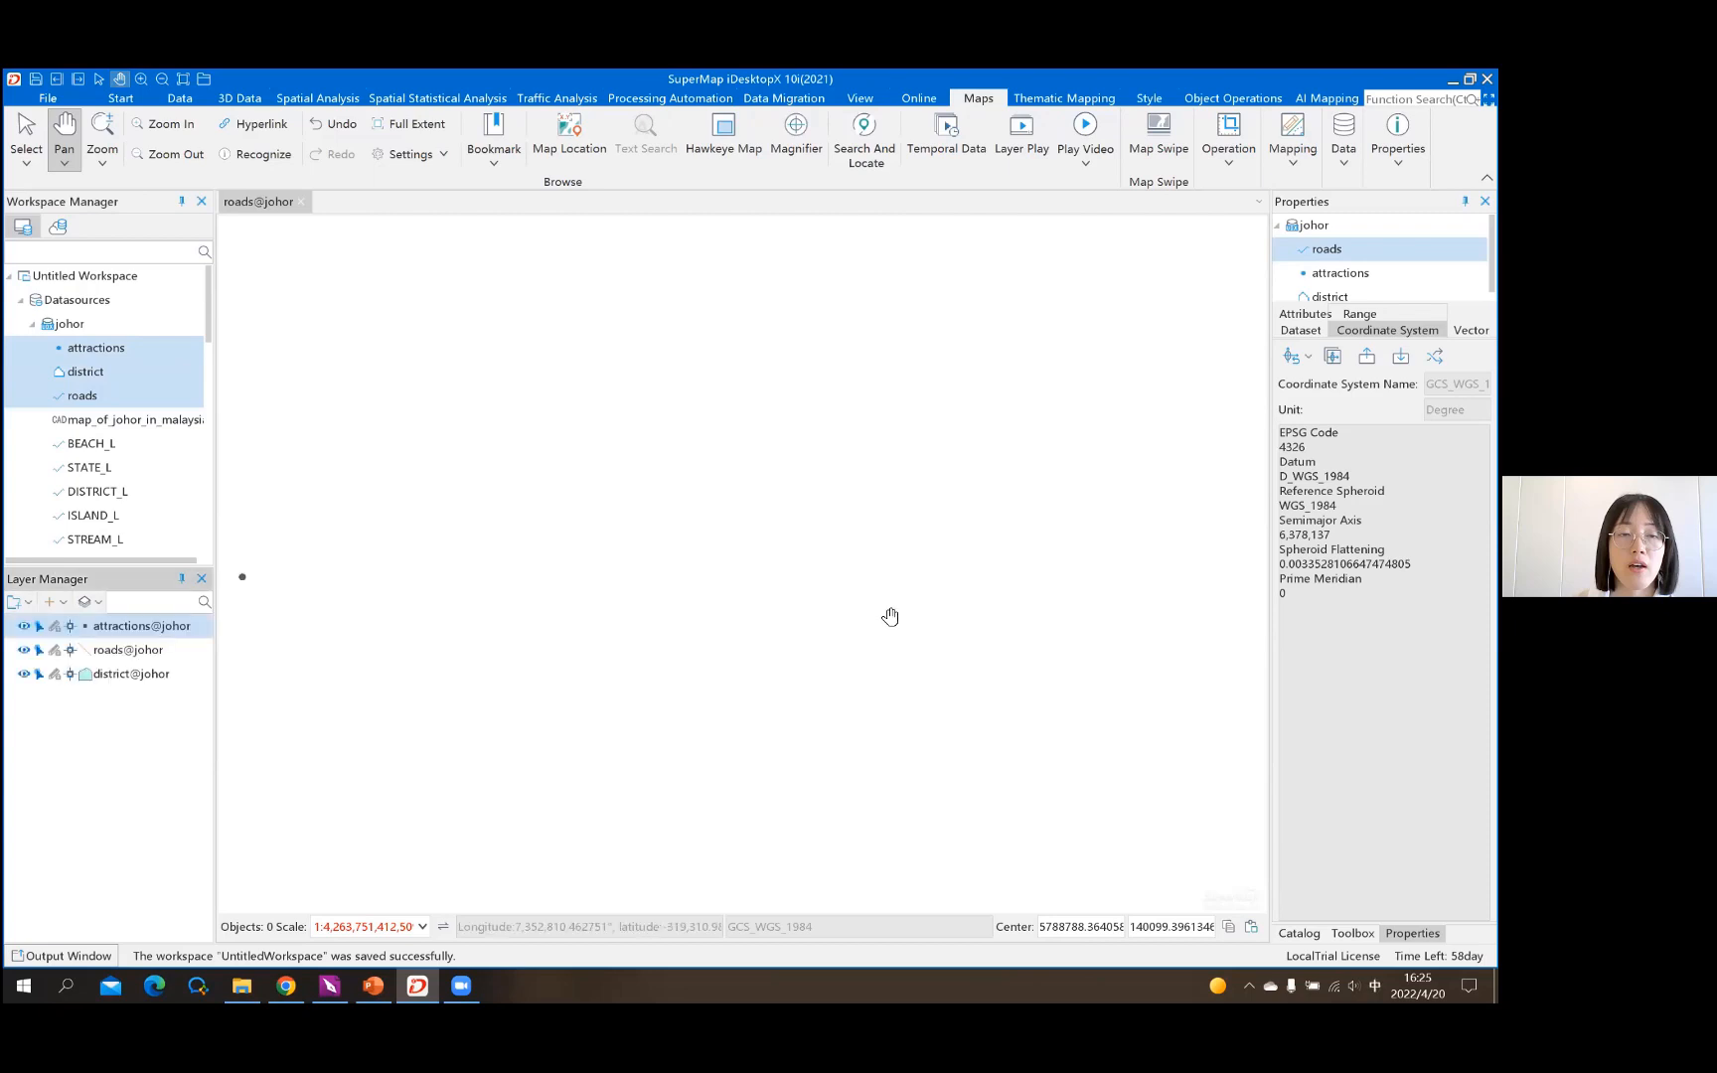
Show the district layer at full extent and examine how the attractions and roads line up with the districts
click(125, 676)
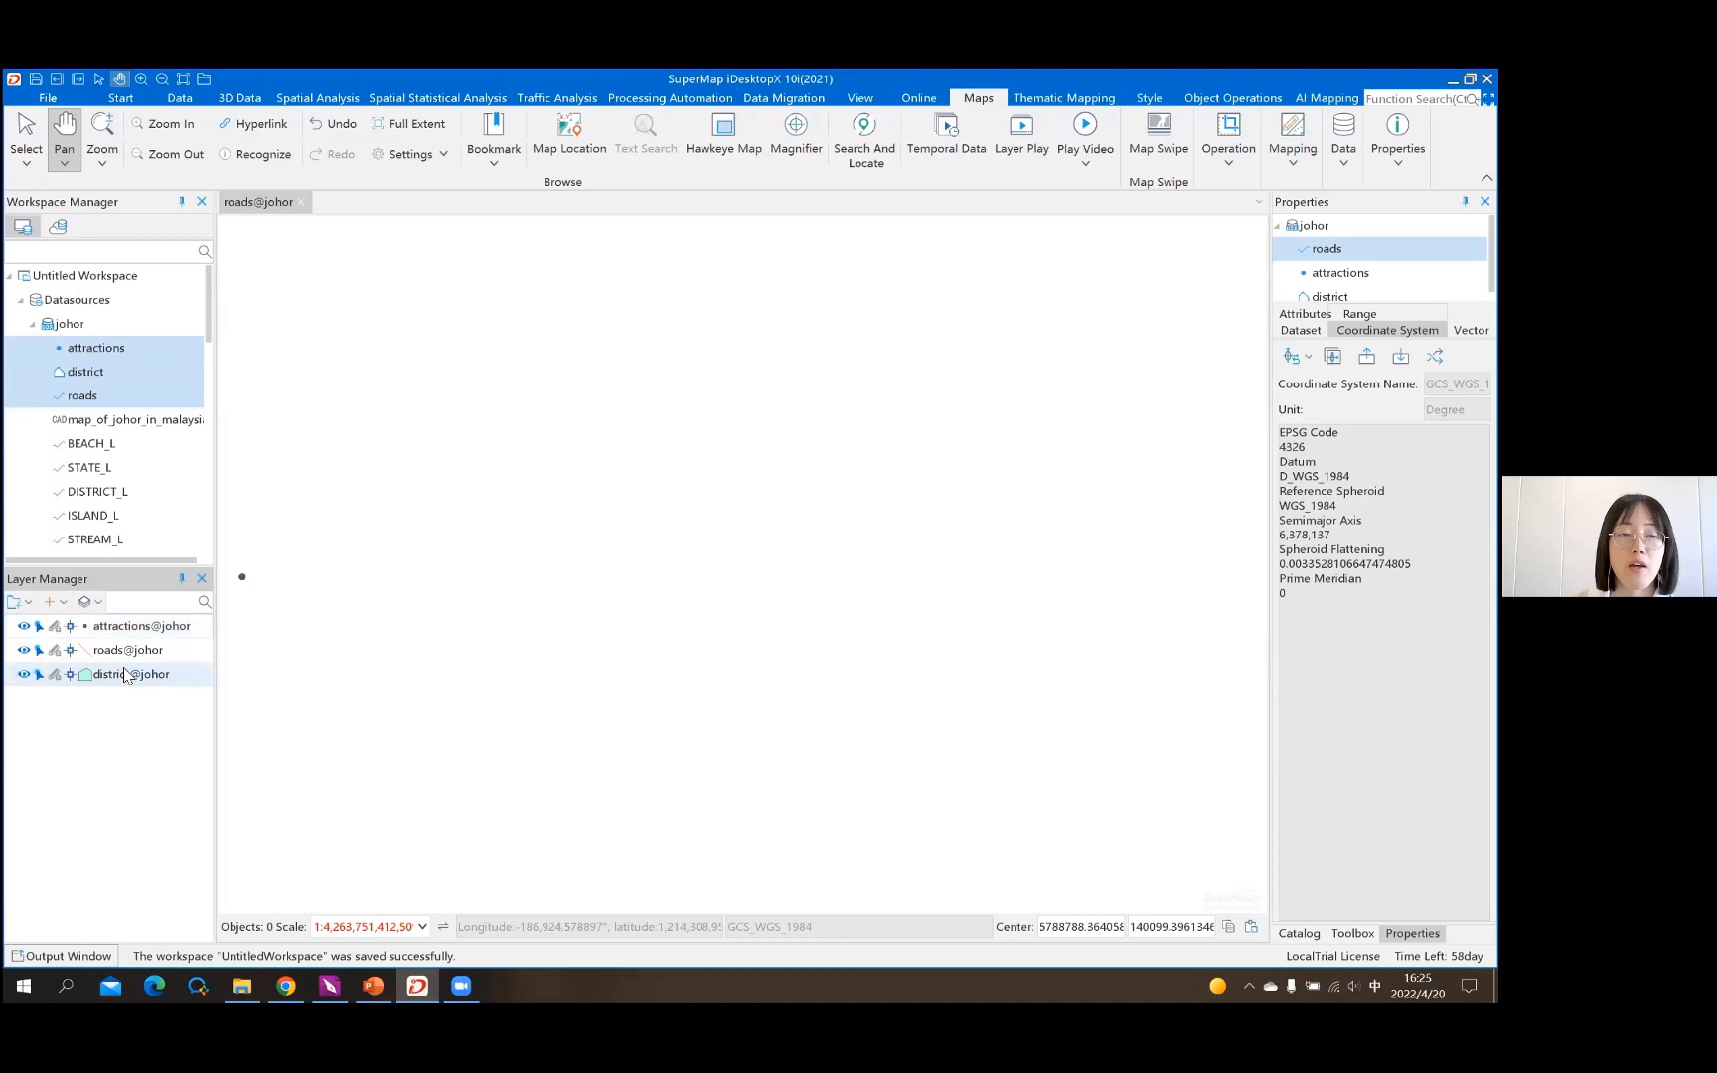
right_click(124, 675)
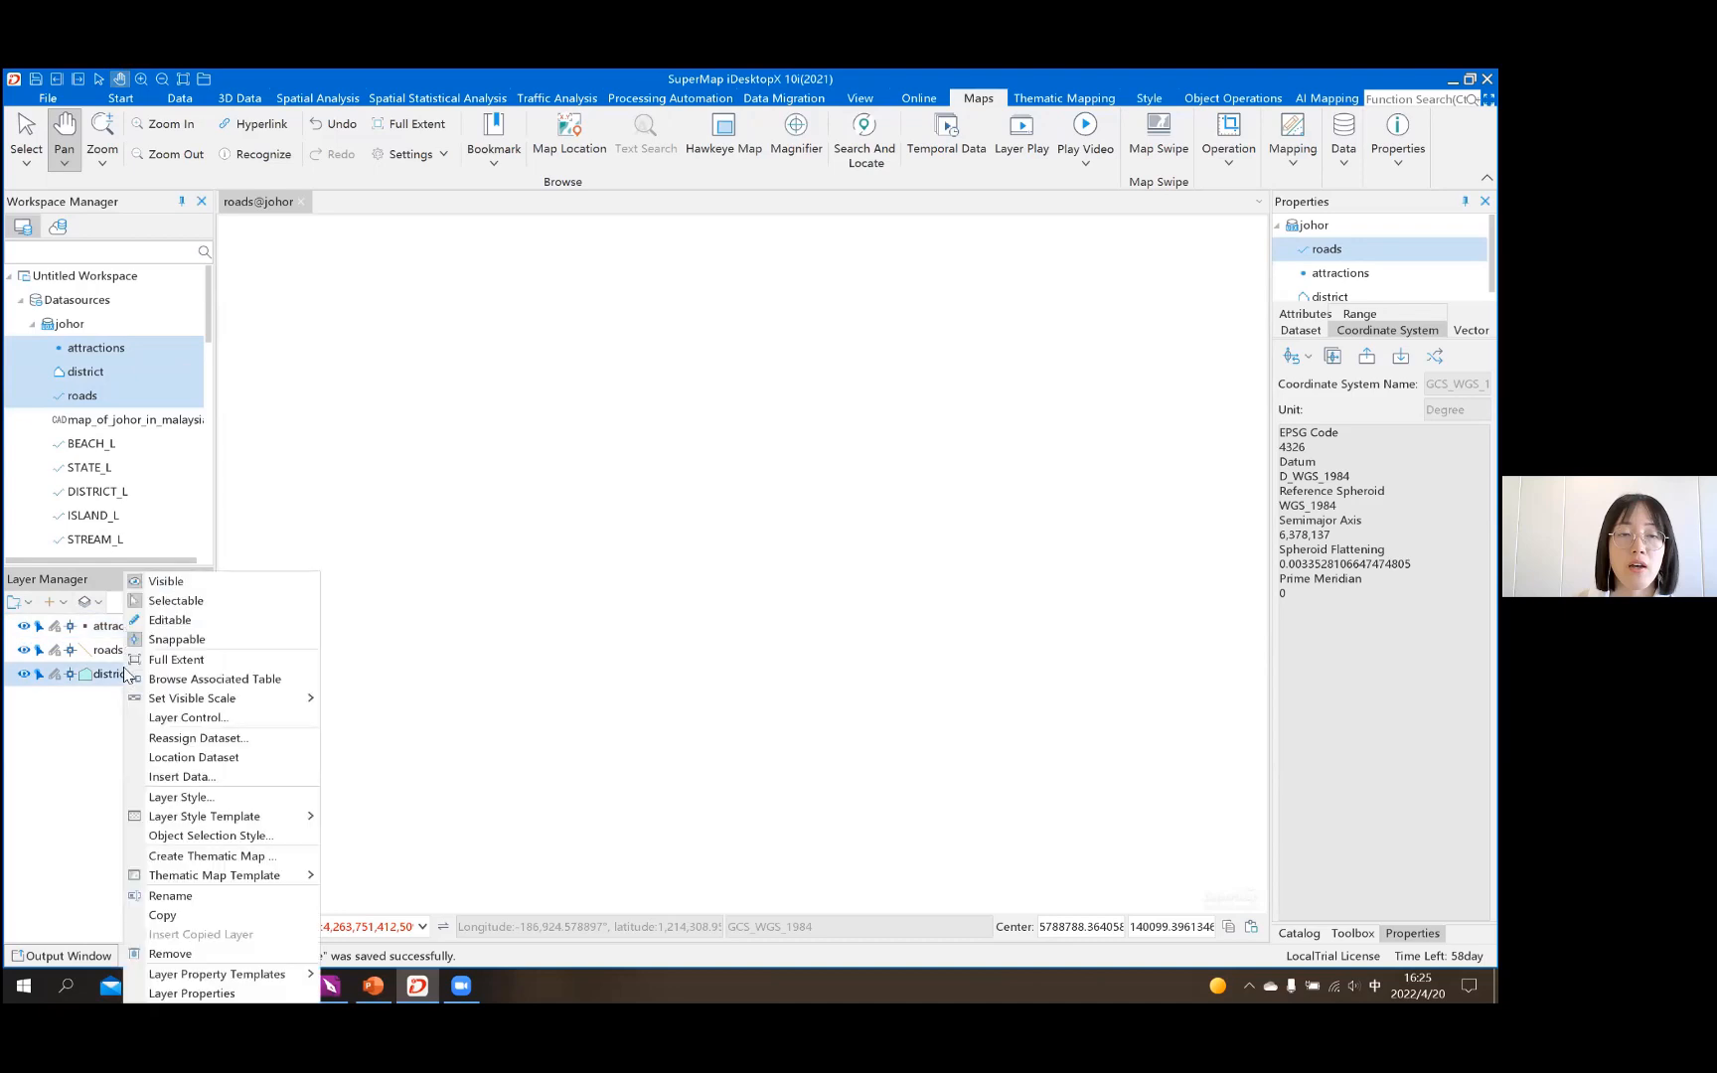
click(189, 664)
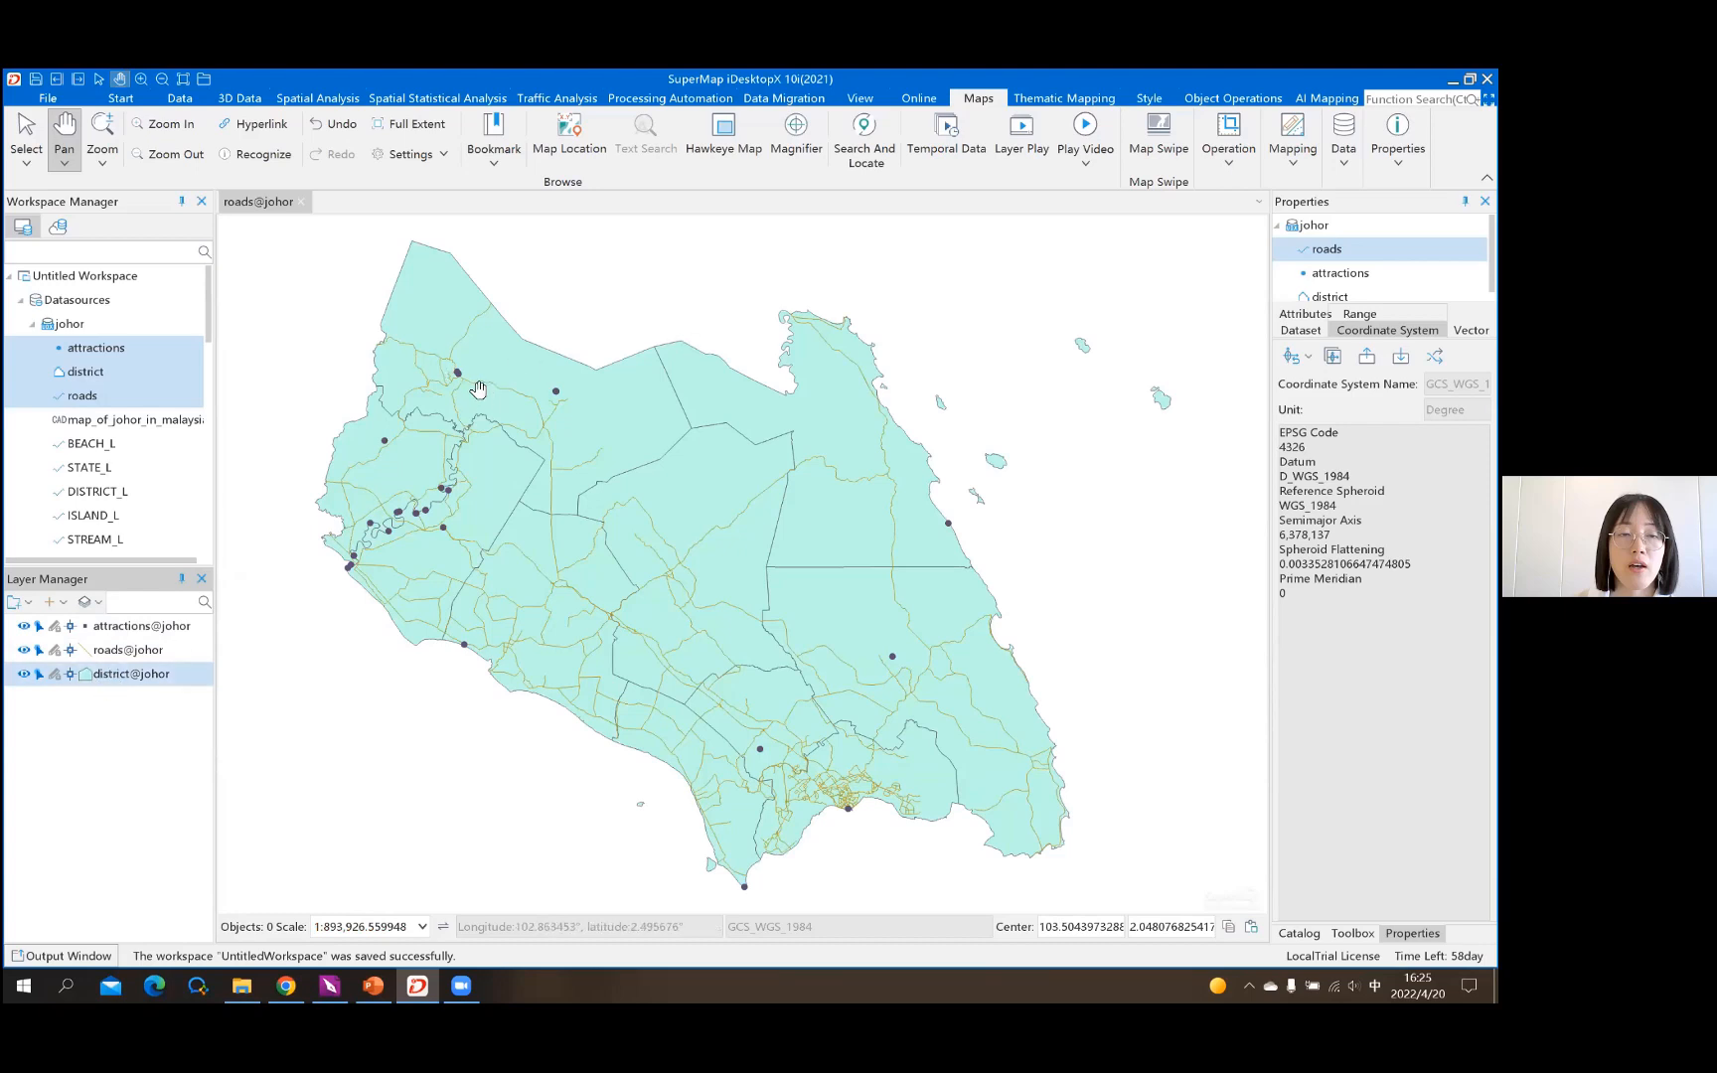
scroll(502, 403, up, 4)
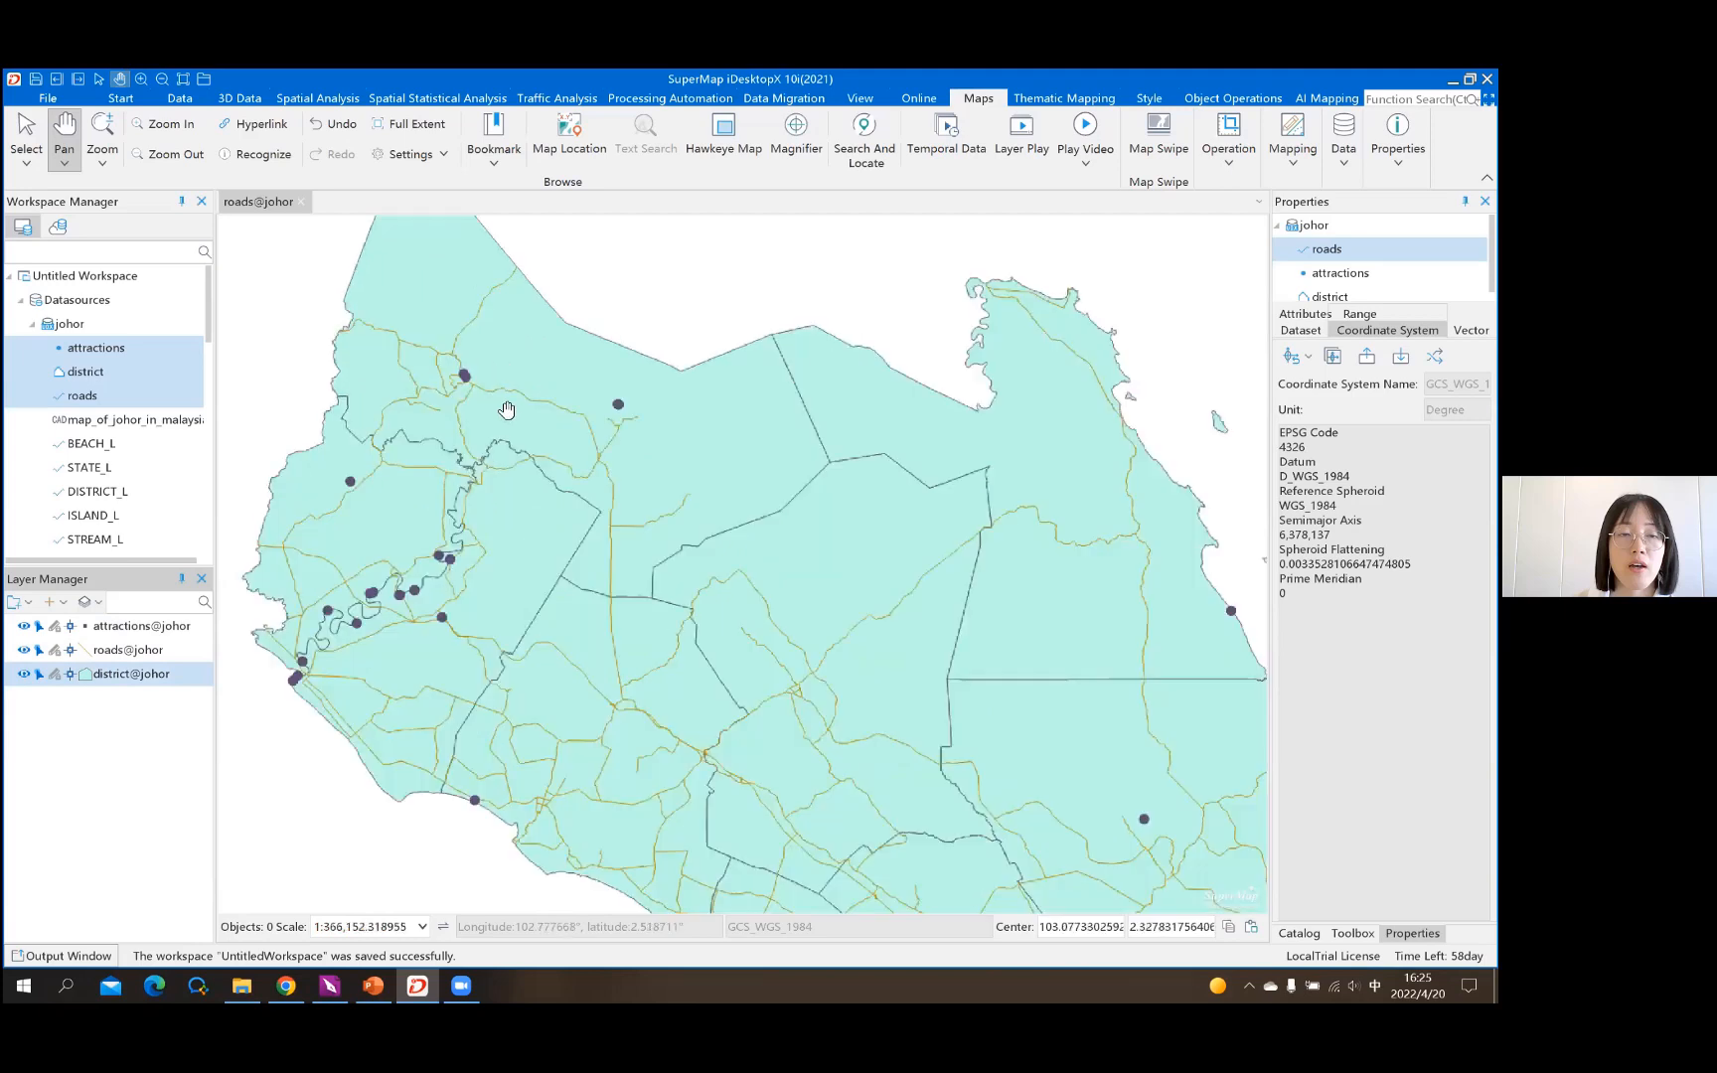
scroll(676, 457, down, 2)
scroll(783, 467, down, 2)
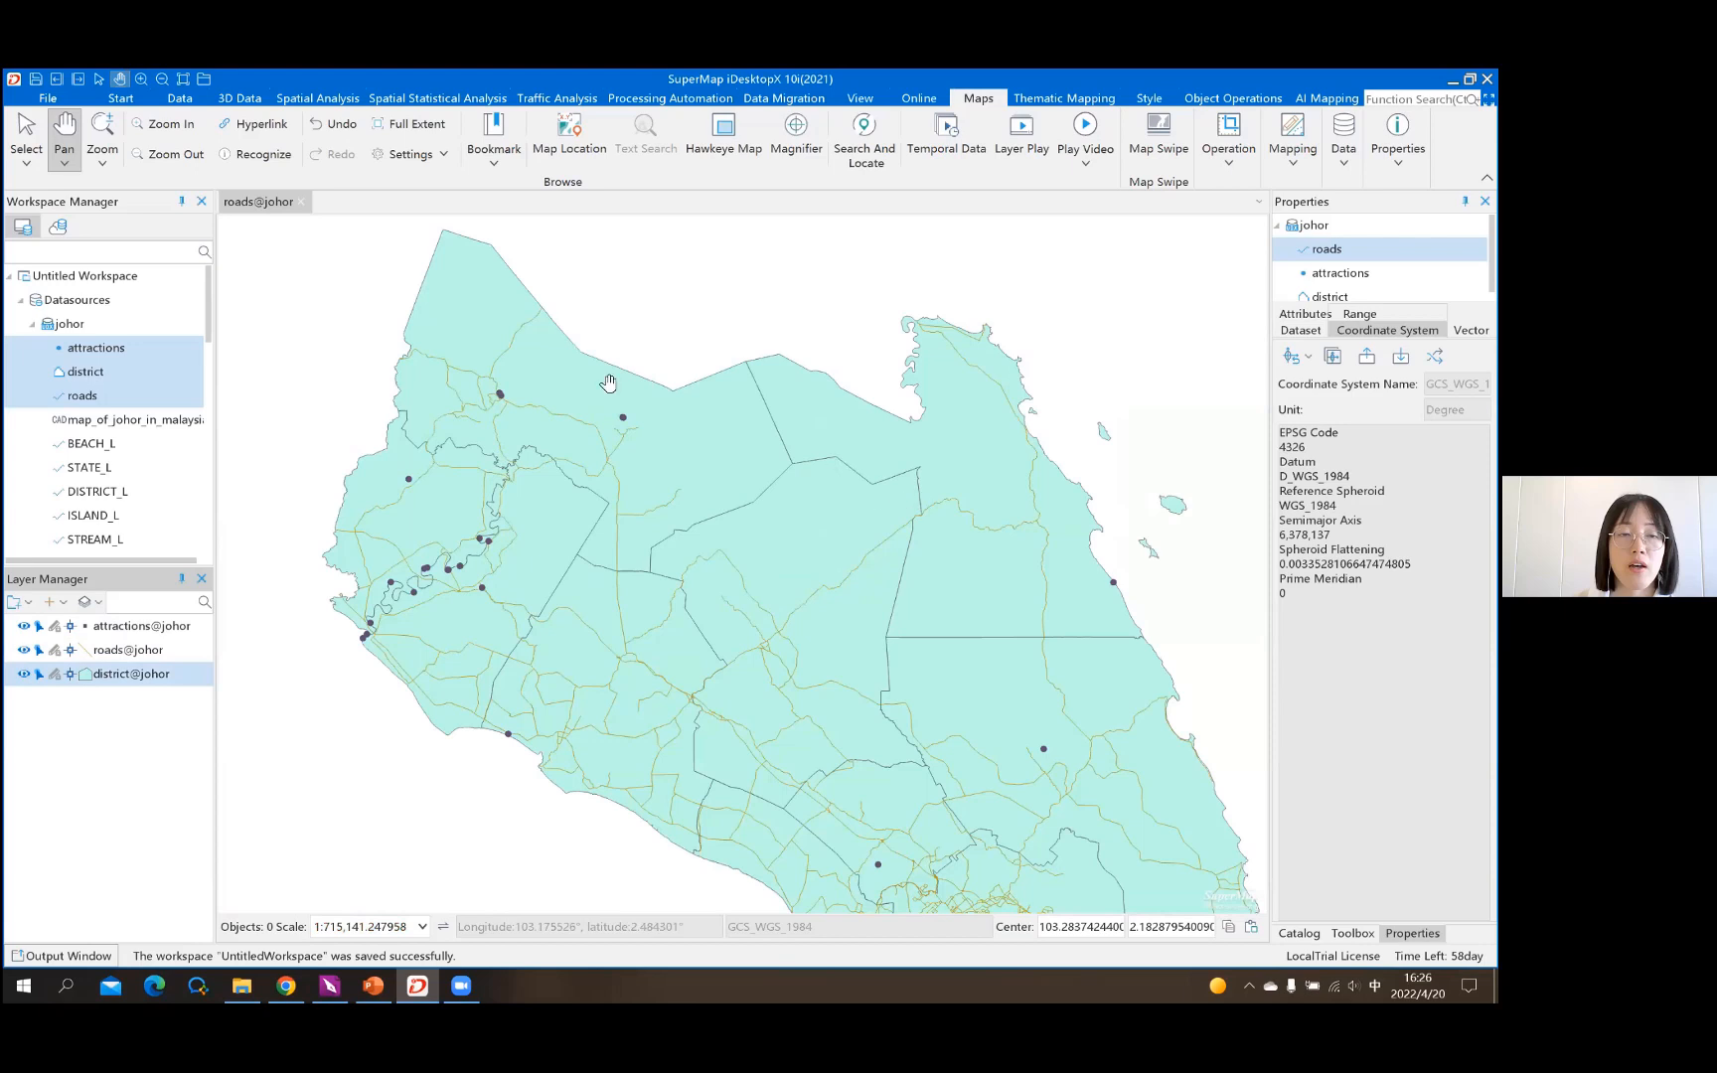
drag(931, 620, 888, 489)
scroll(888, 489, down, 1)
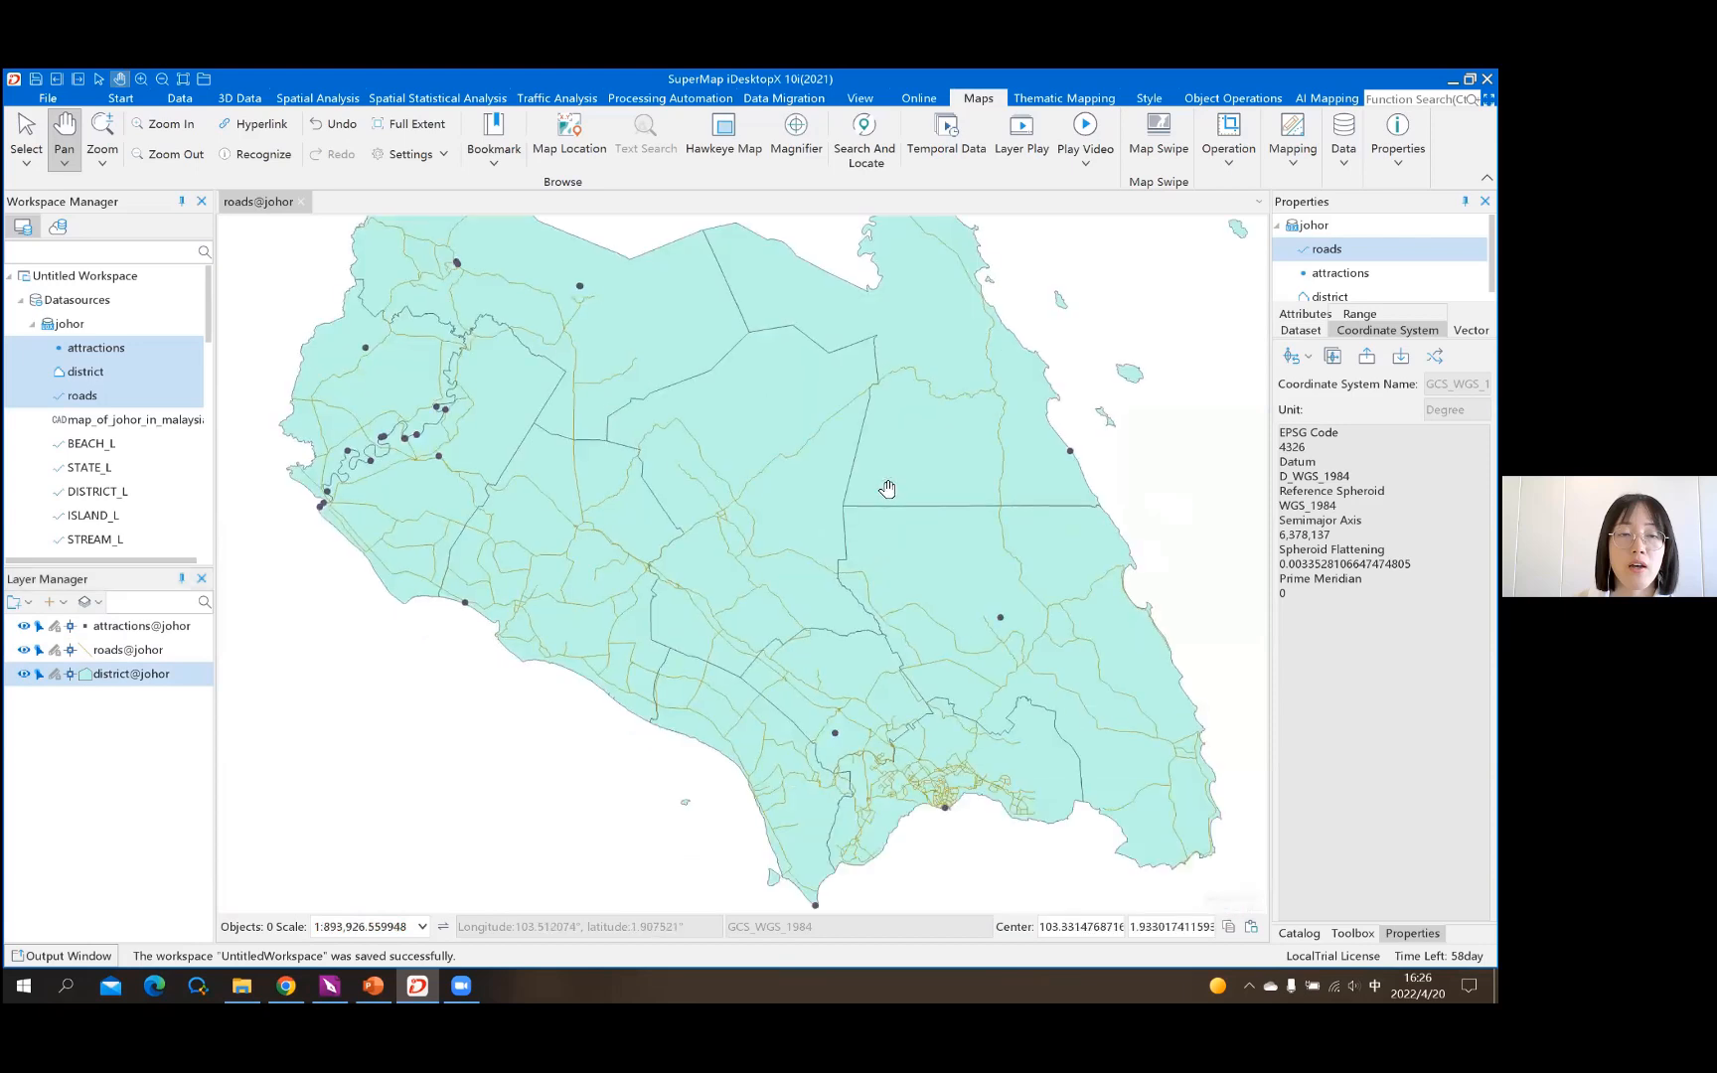
scroll(827, 461, down, 1)
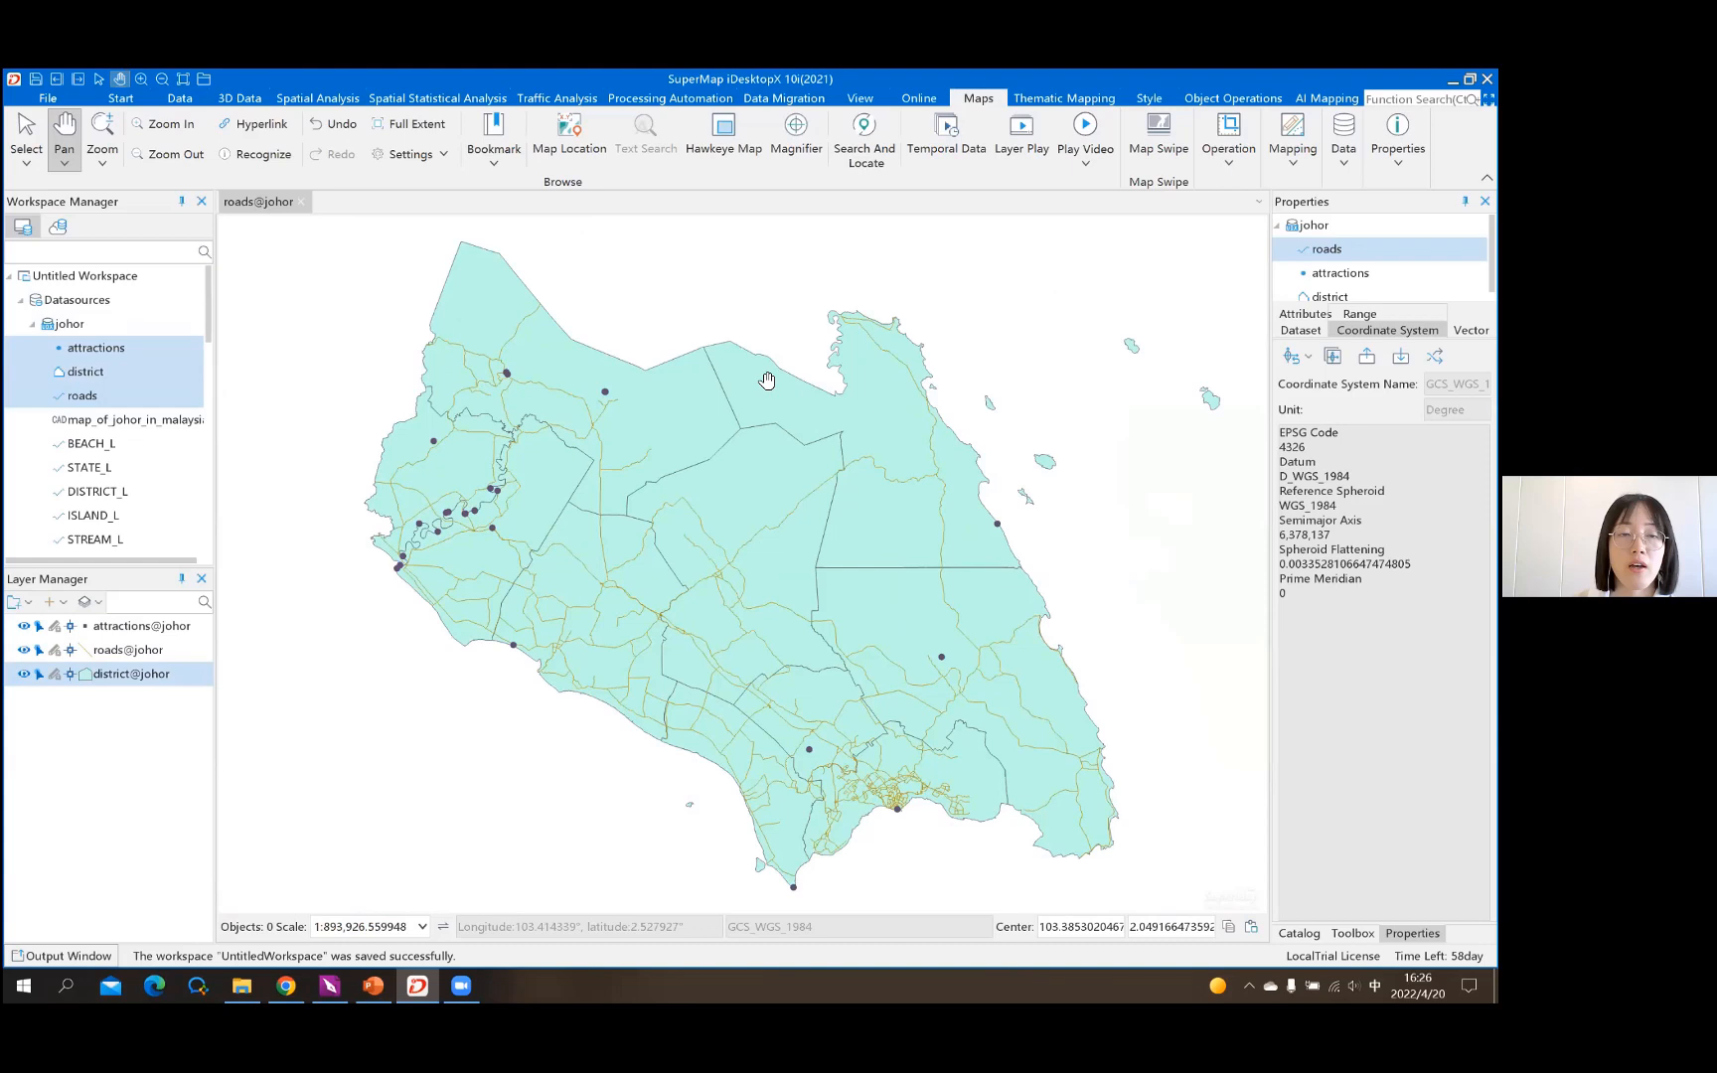
drag(326, 388, 323, 389)
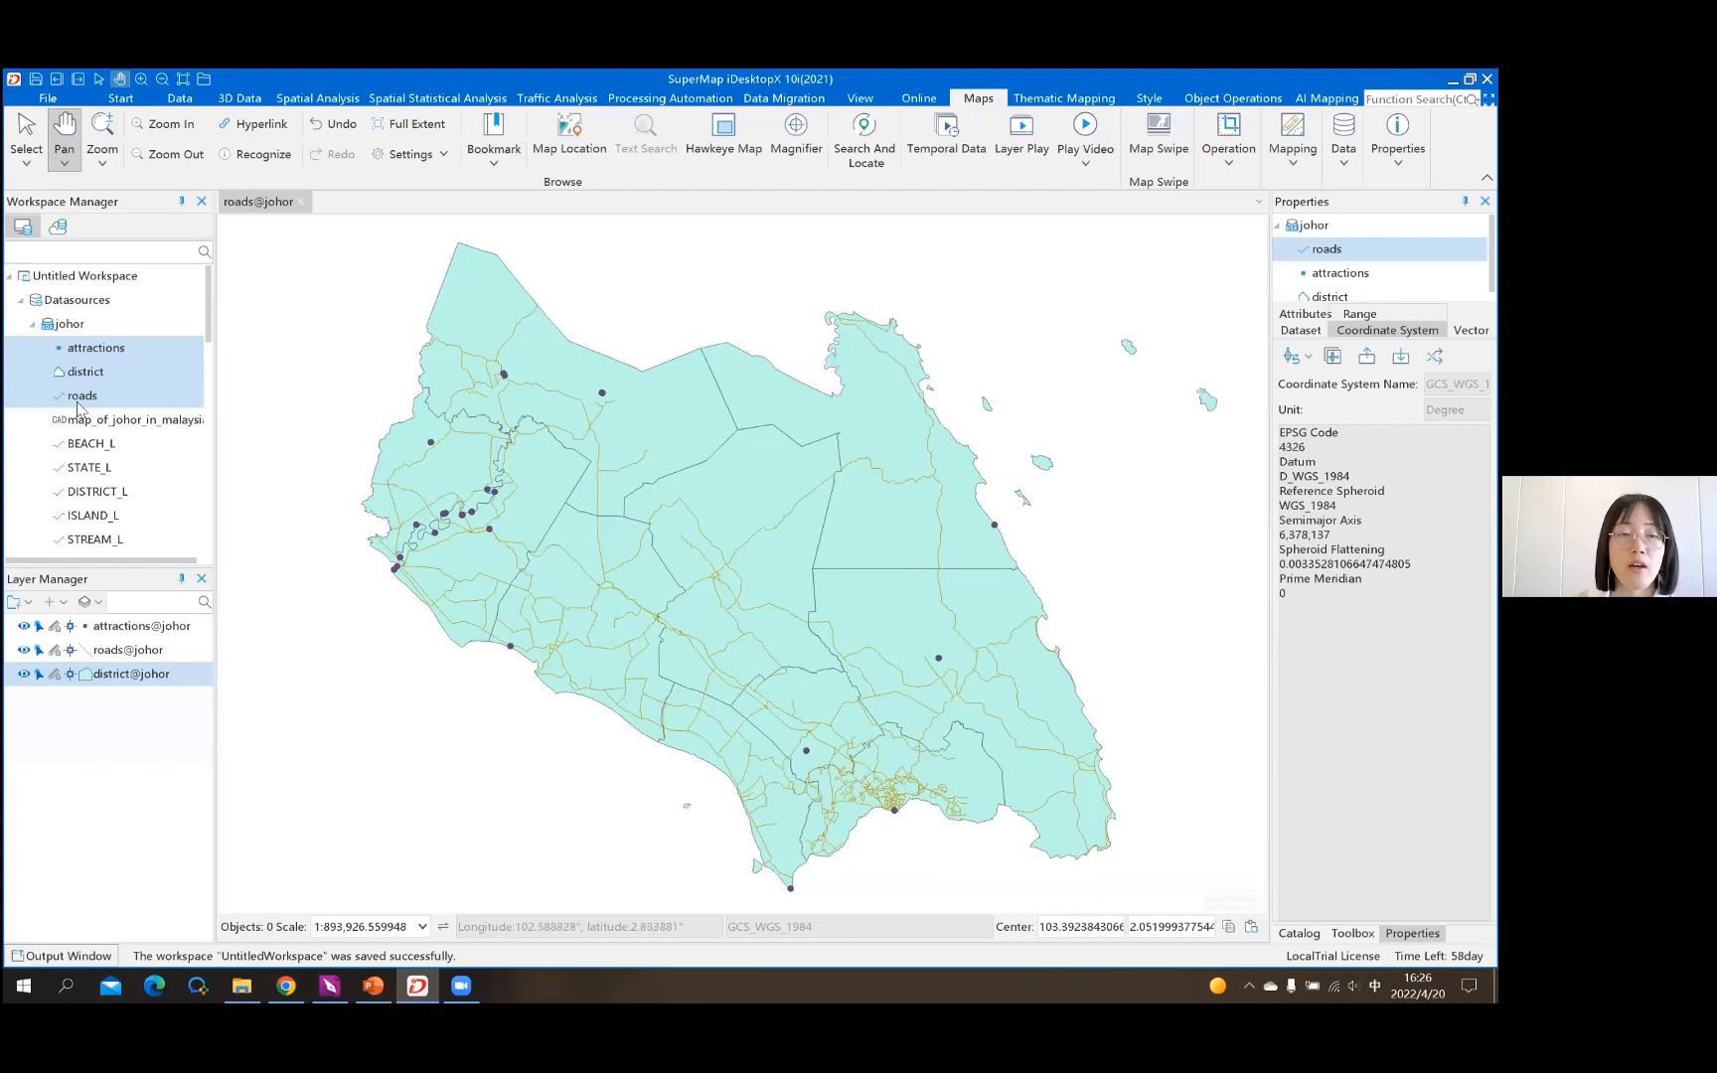
Check the coordinate systems of the attractions and district datasets, and close the roads@johor map without saving it
click(89, 349)
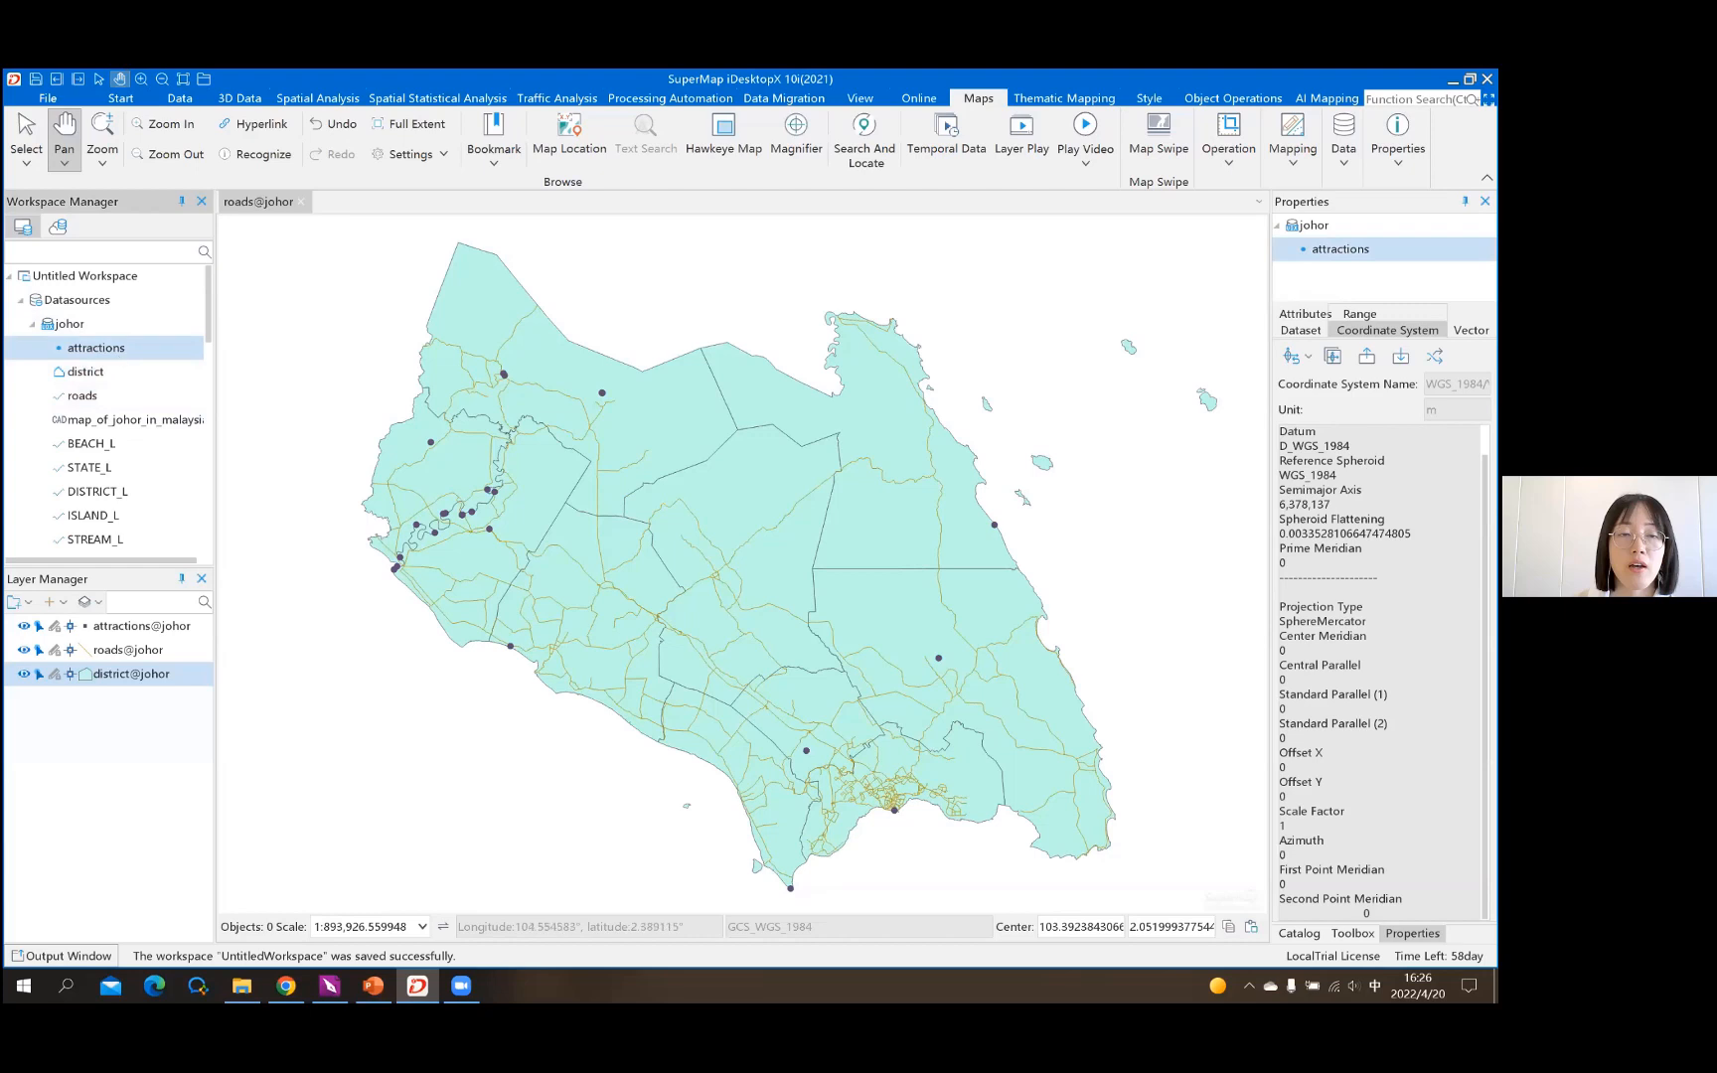
ctrl+click(100, 395)
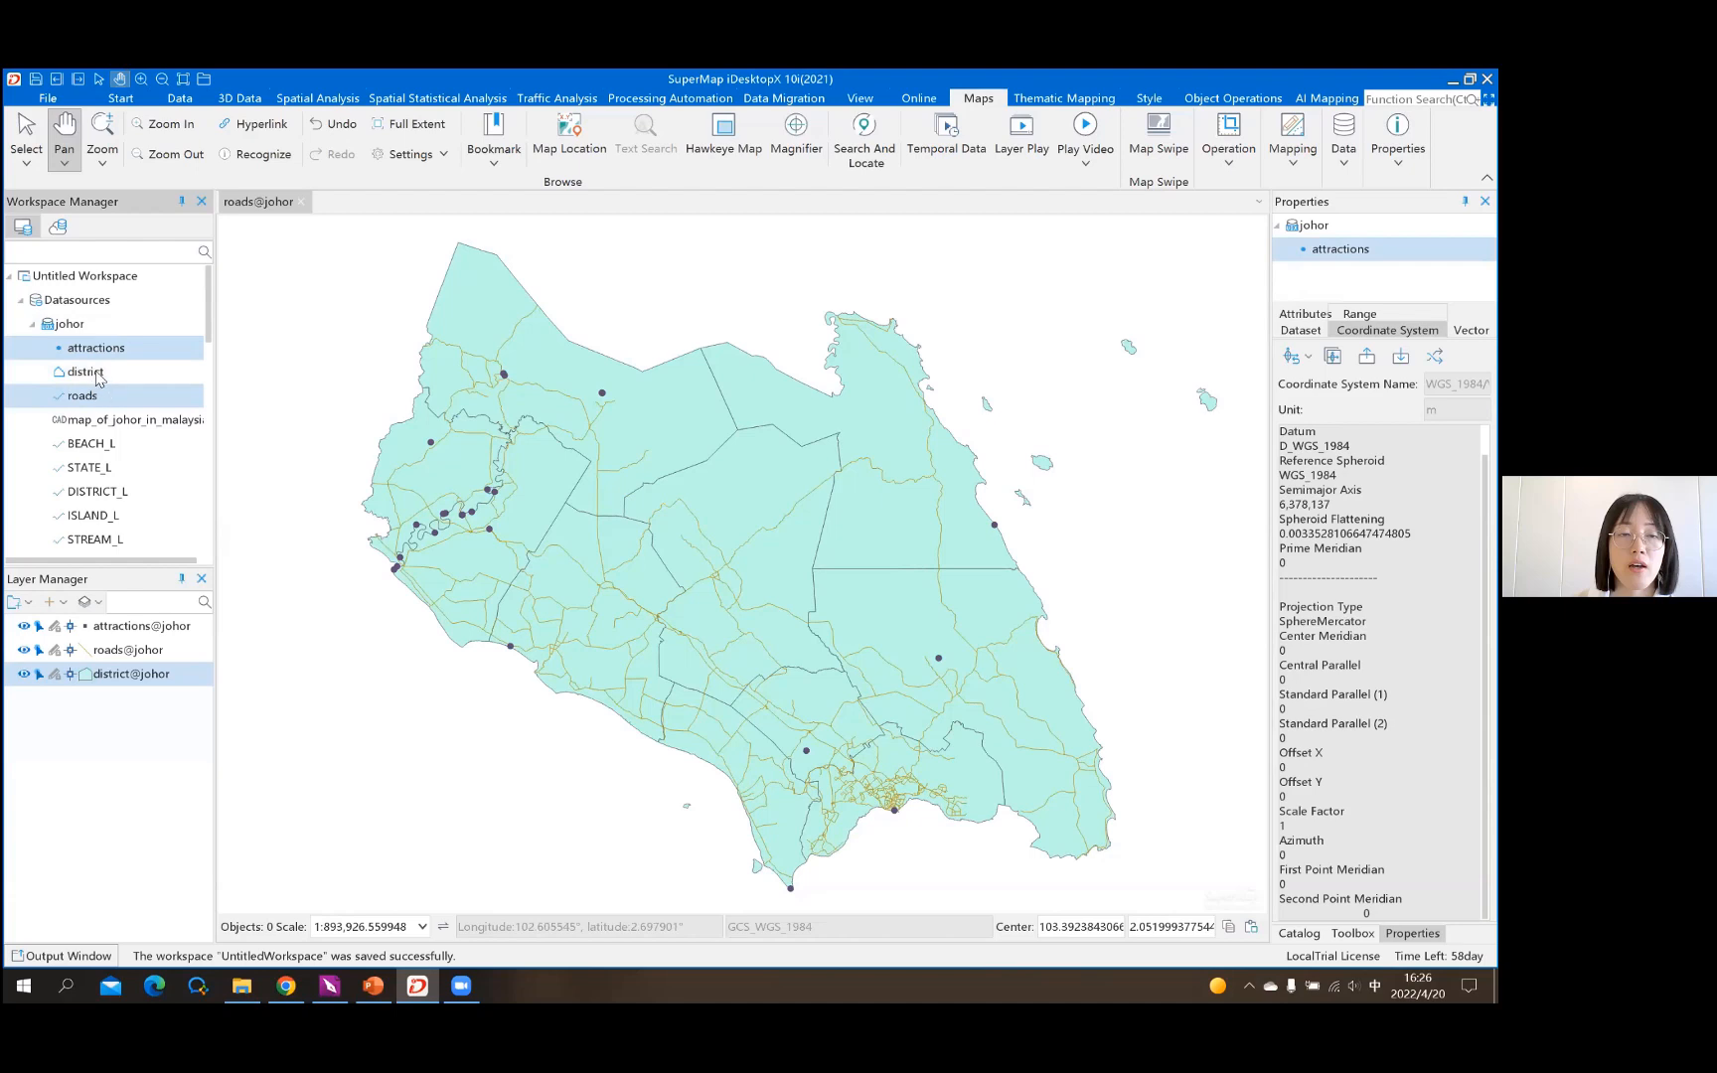
click(137, 376)
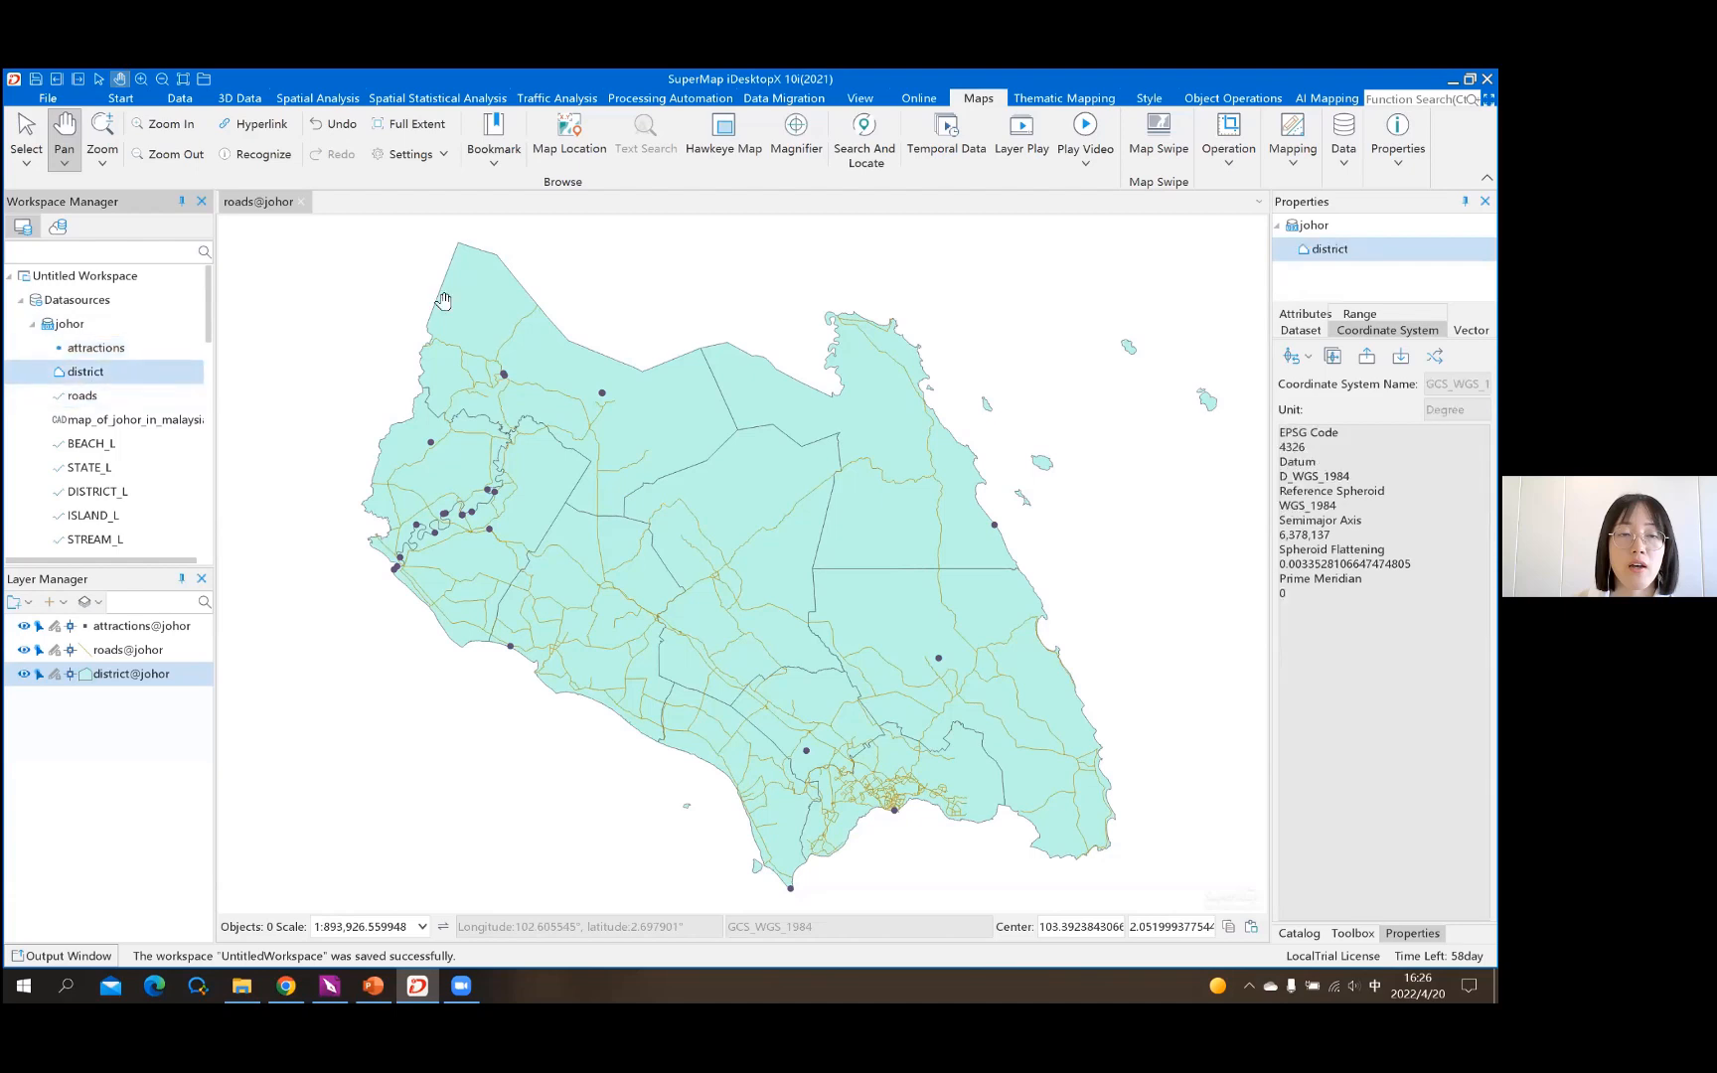
click(302, 202)
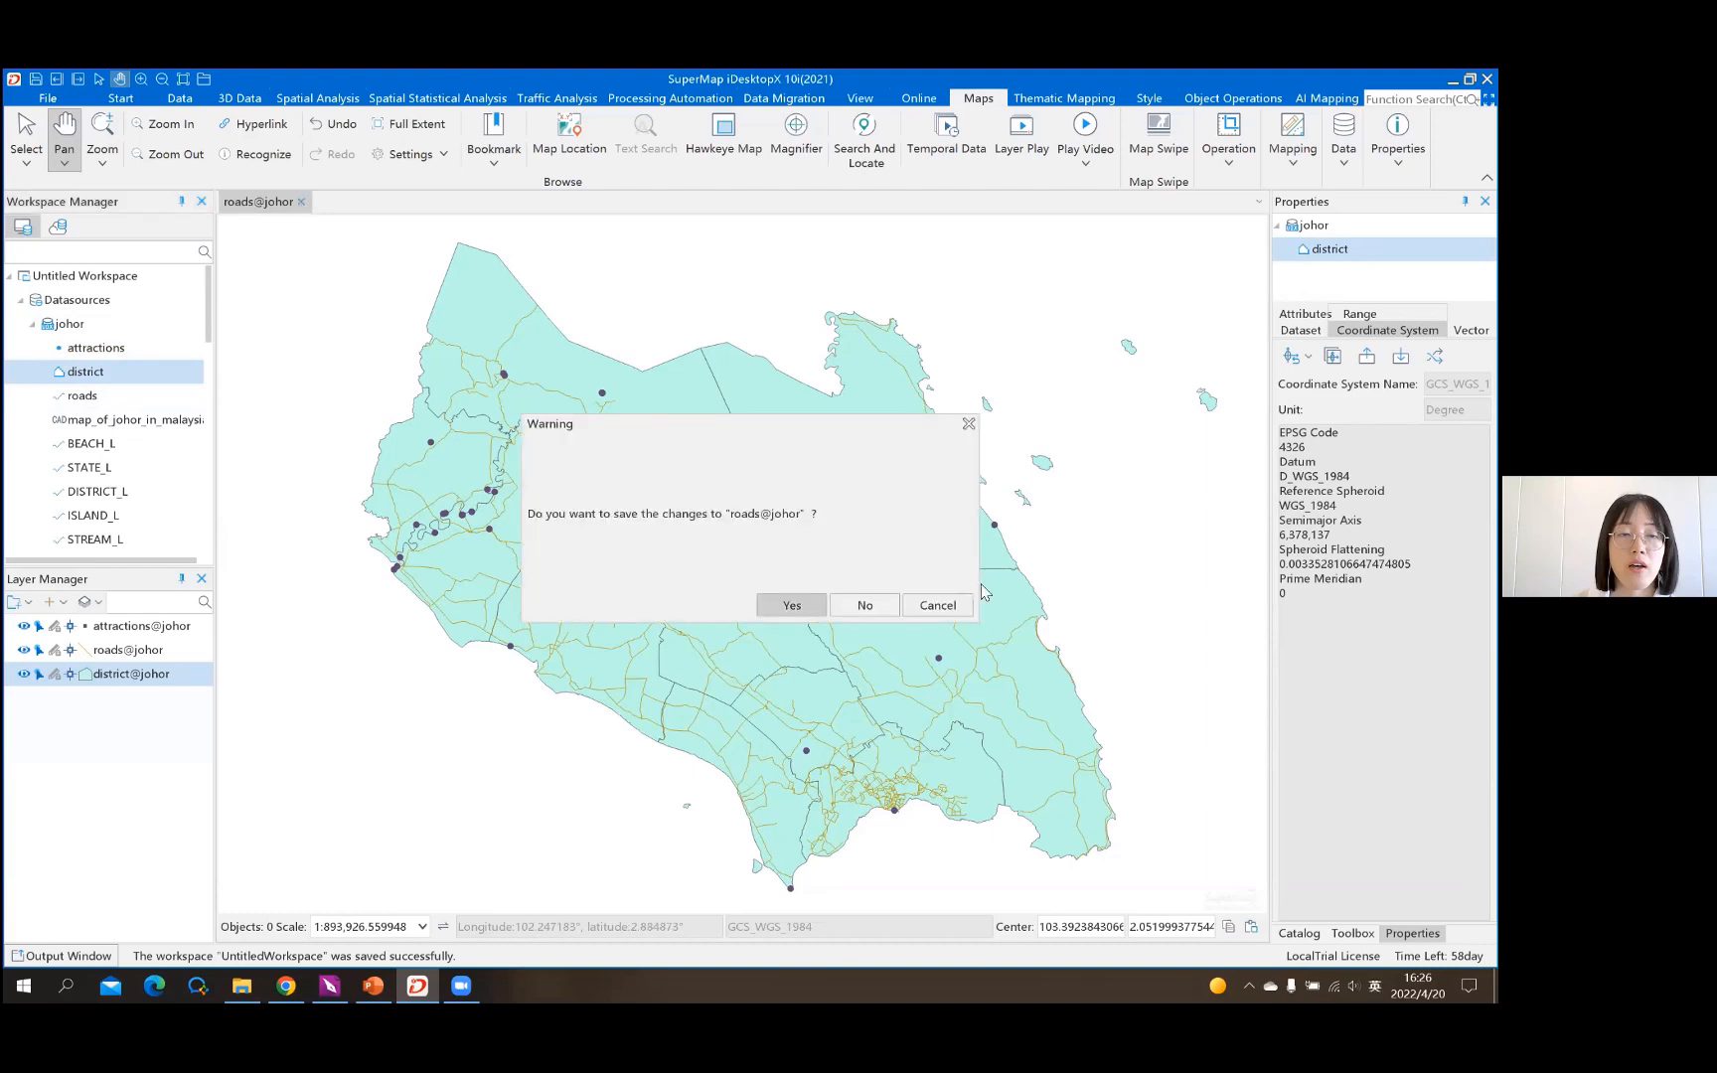
click(879, 608)
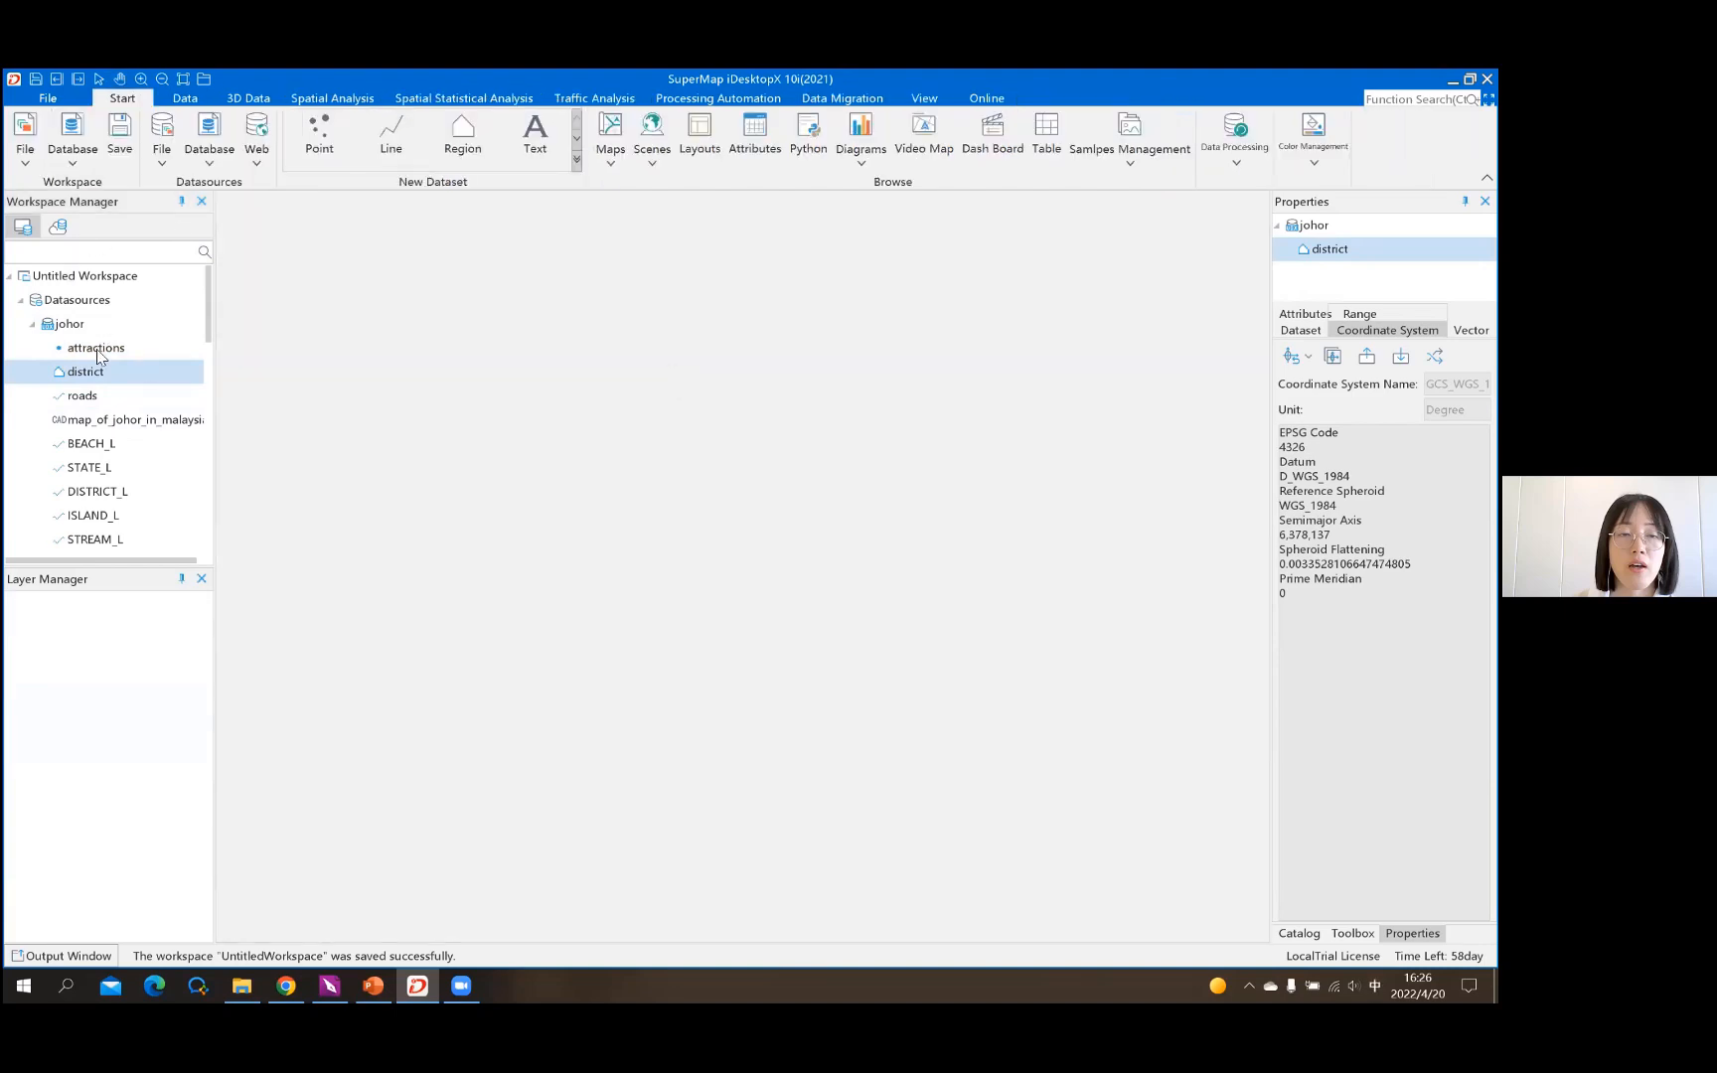
Set up a Dataset Projection Transformation for the attractions dataset, copying the target coordinate system from the district dataset
click(96, 350)
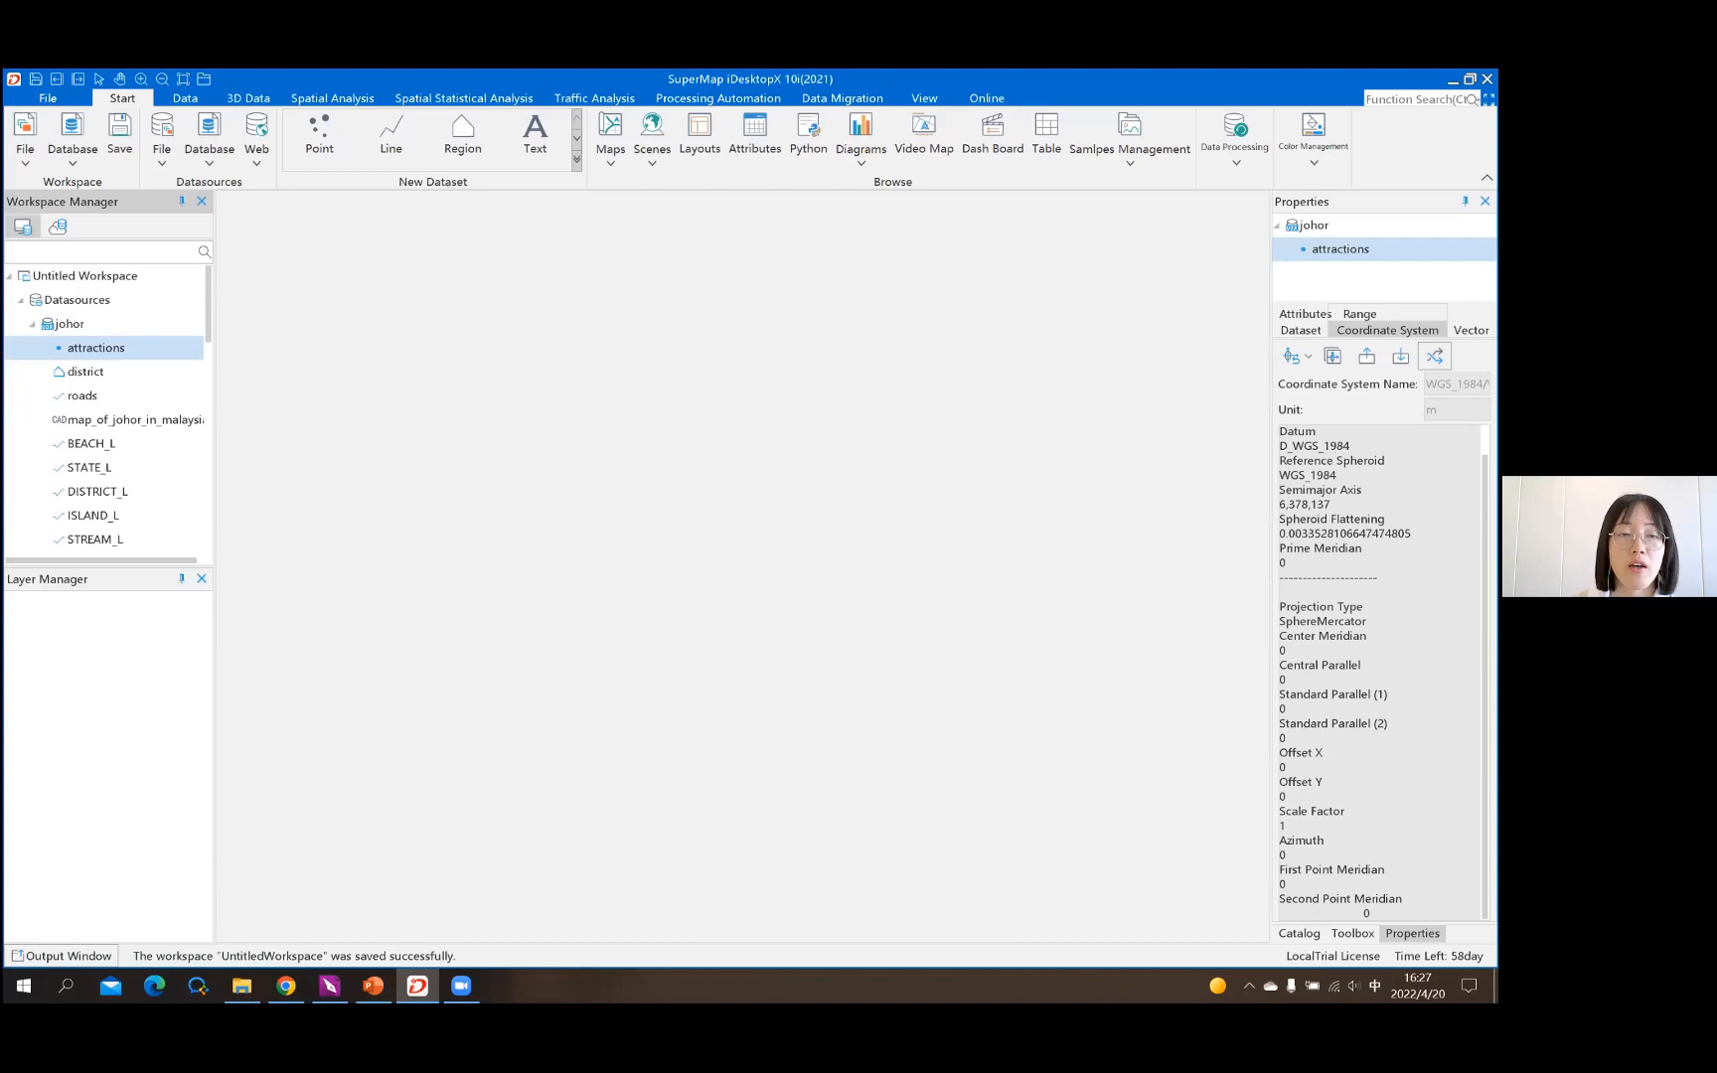
click(1233, 159)
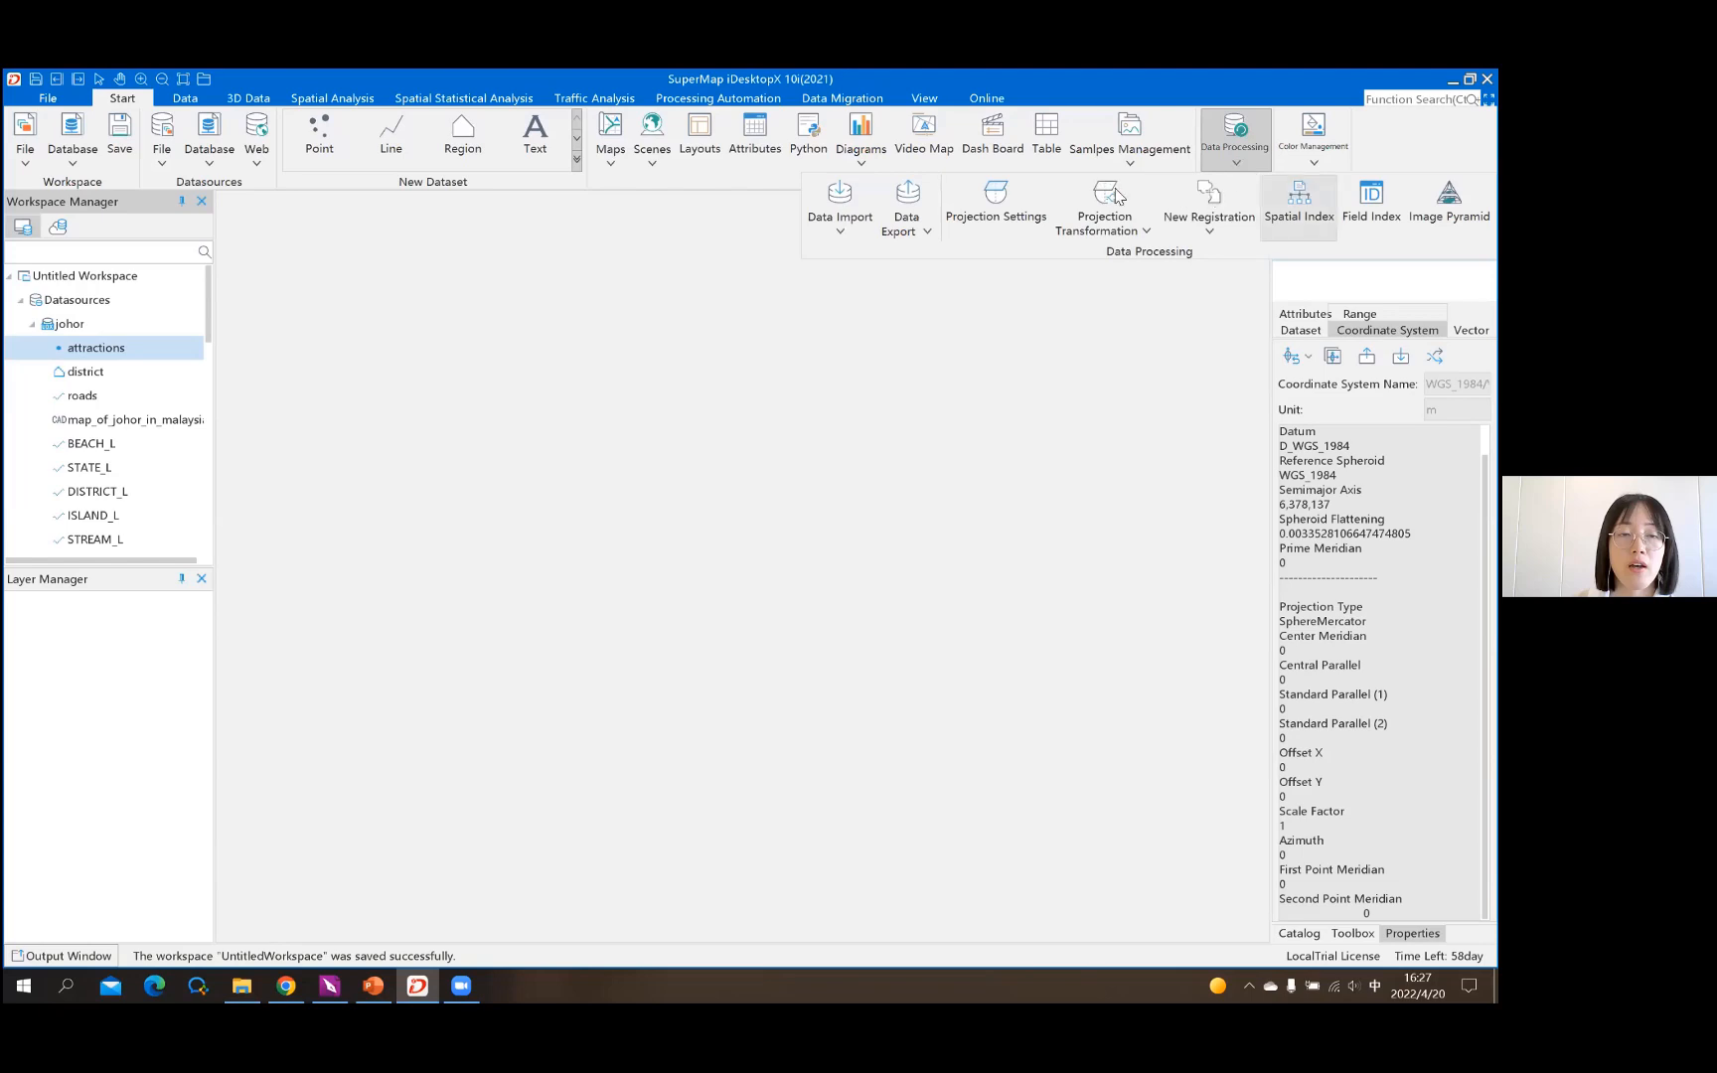
click(1146, 236)
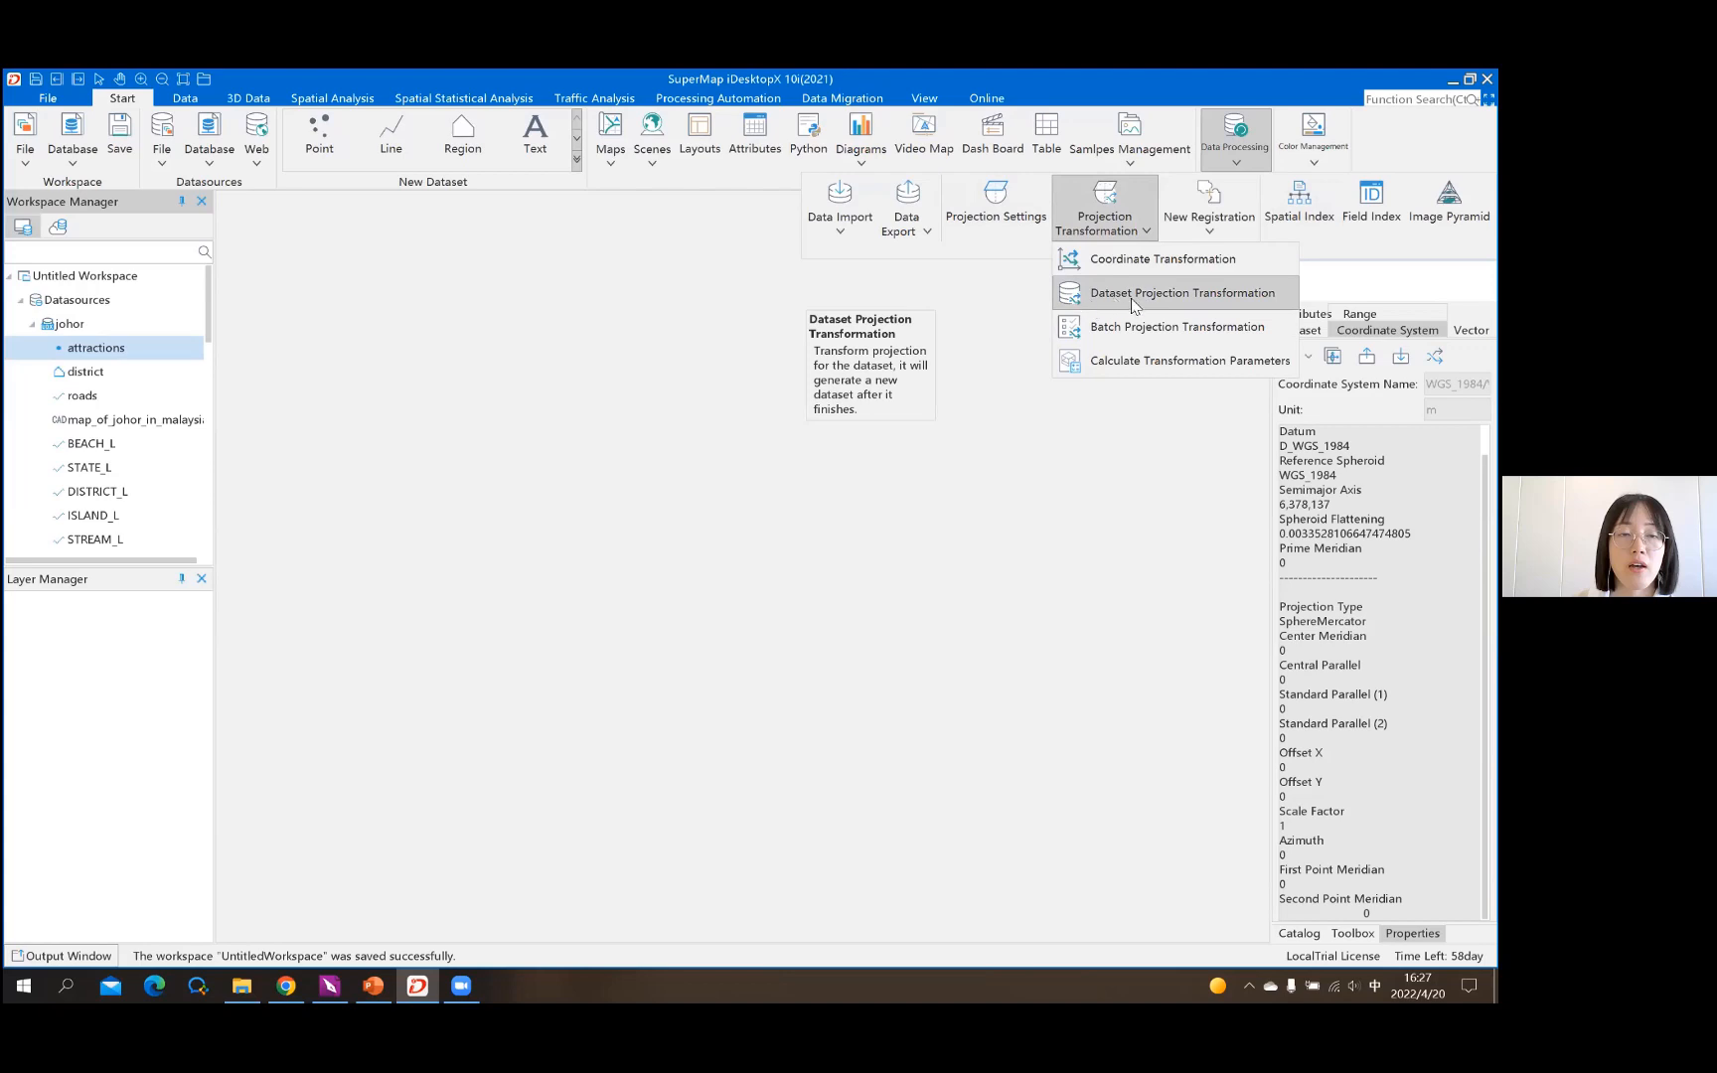
click(1182, 294)
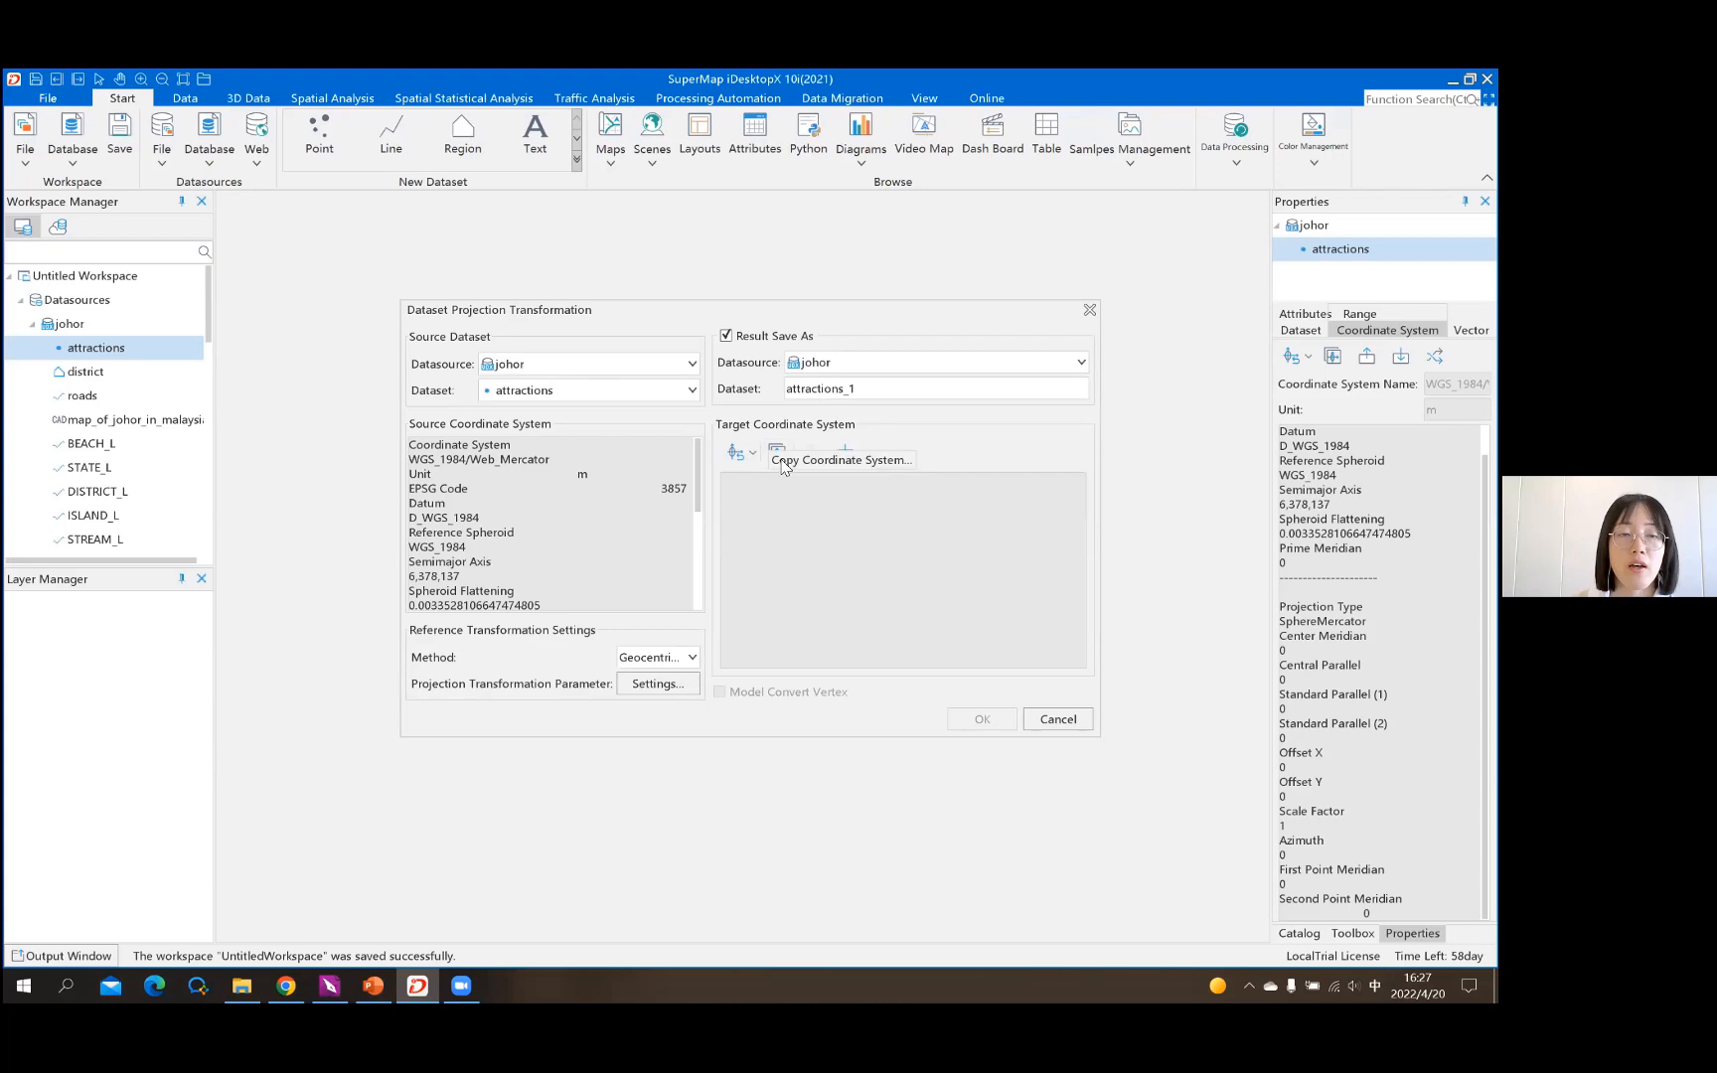
click(781, 453)
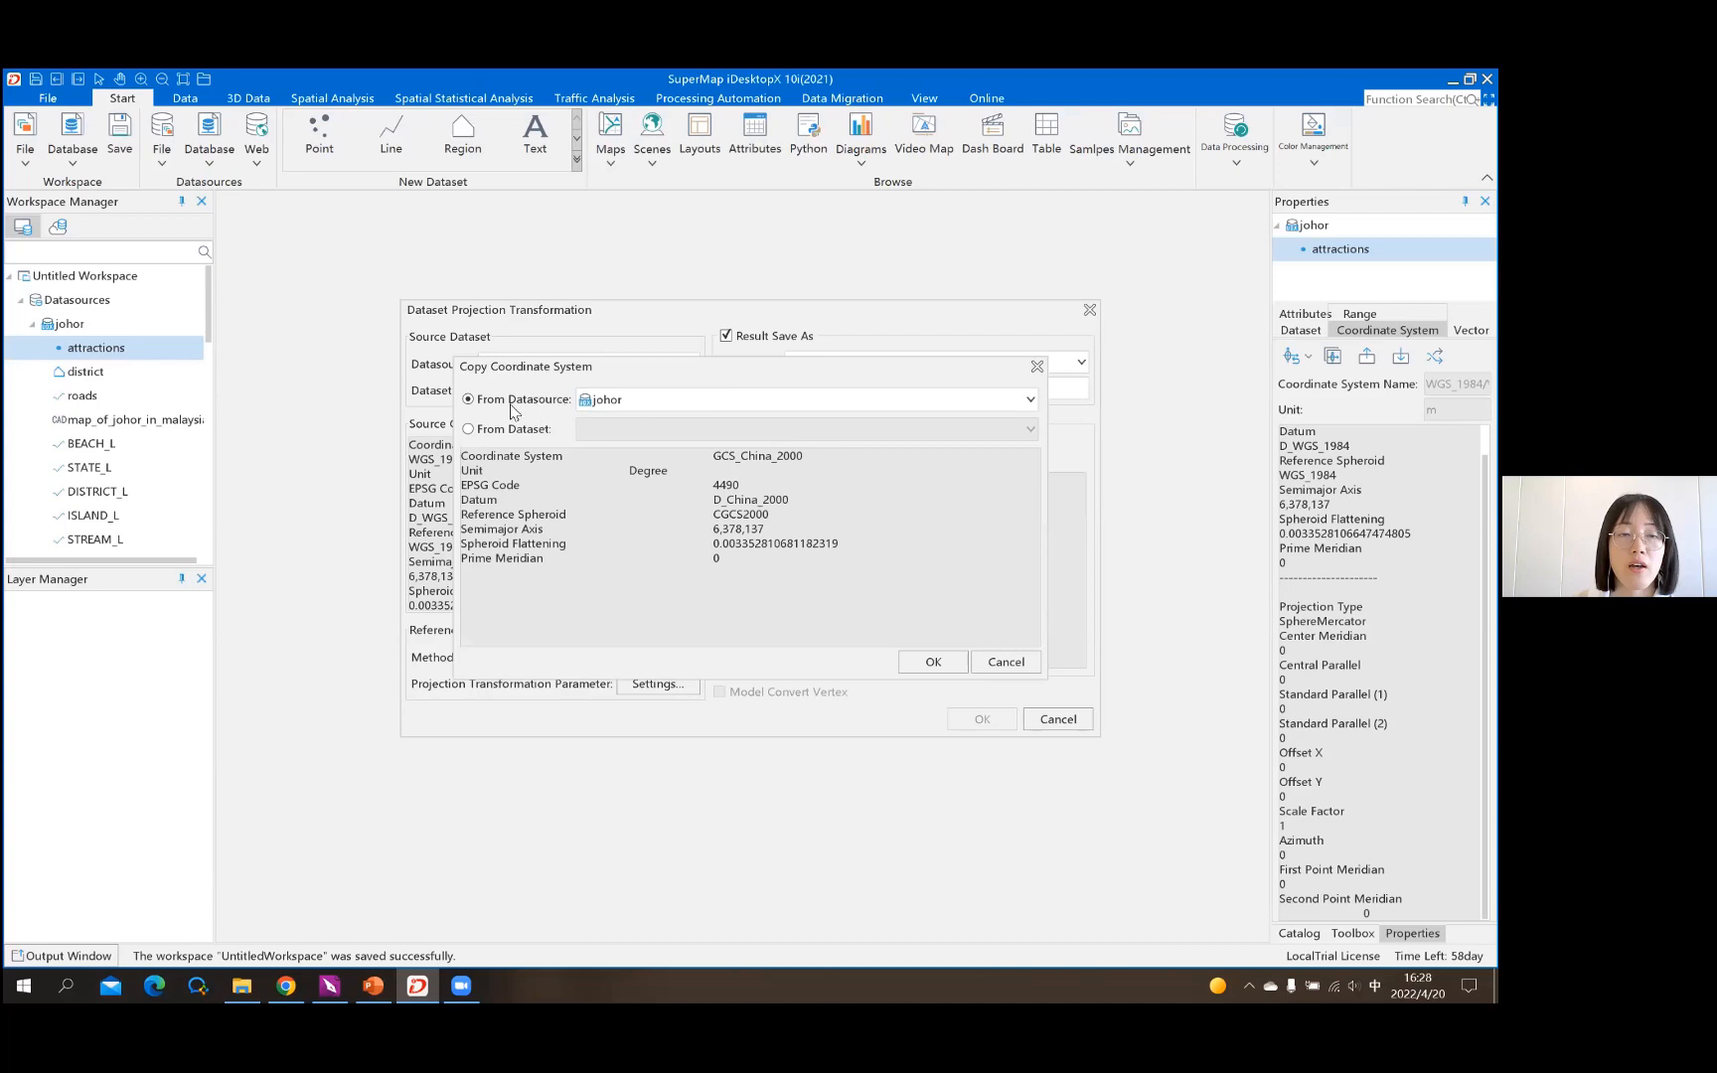
click(485, 429)
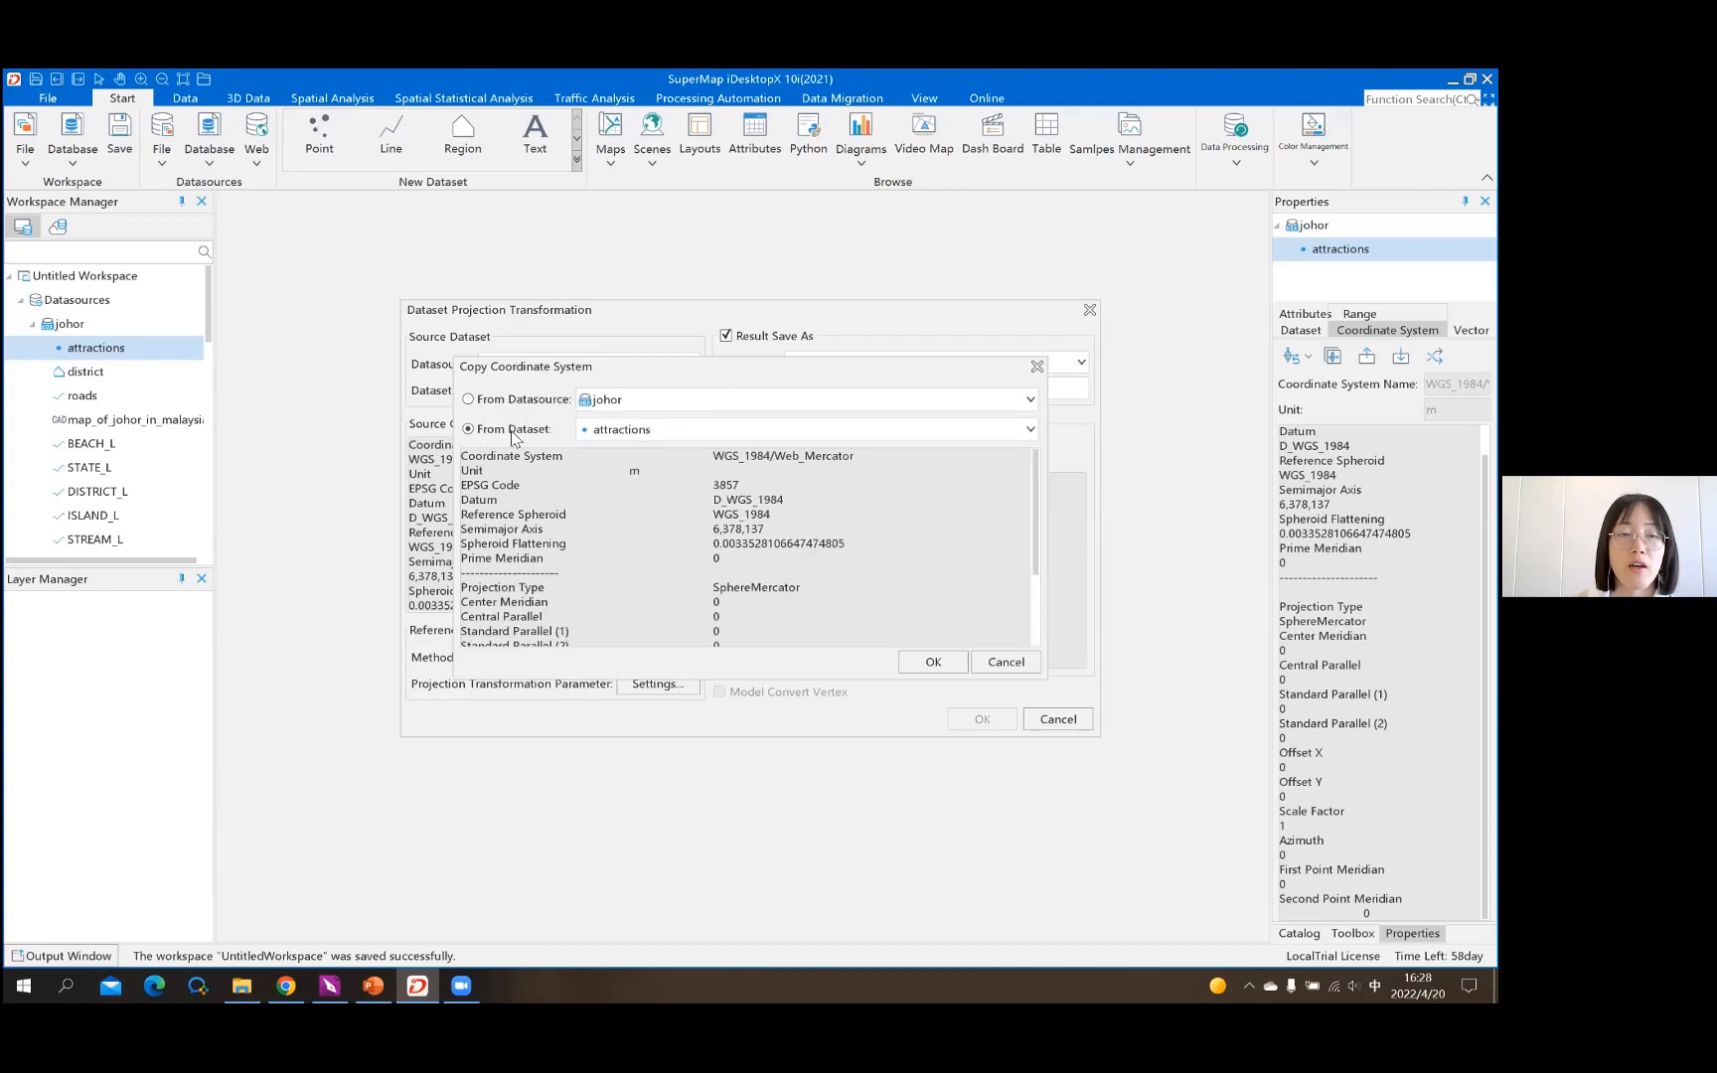
click(654, 433)
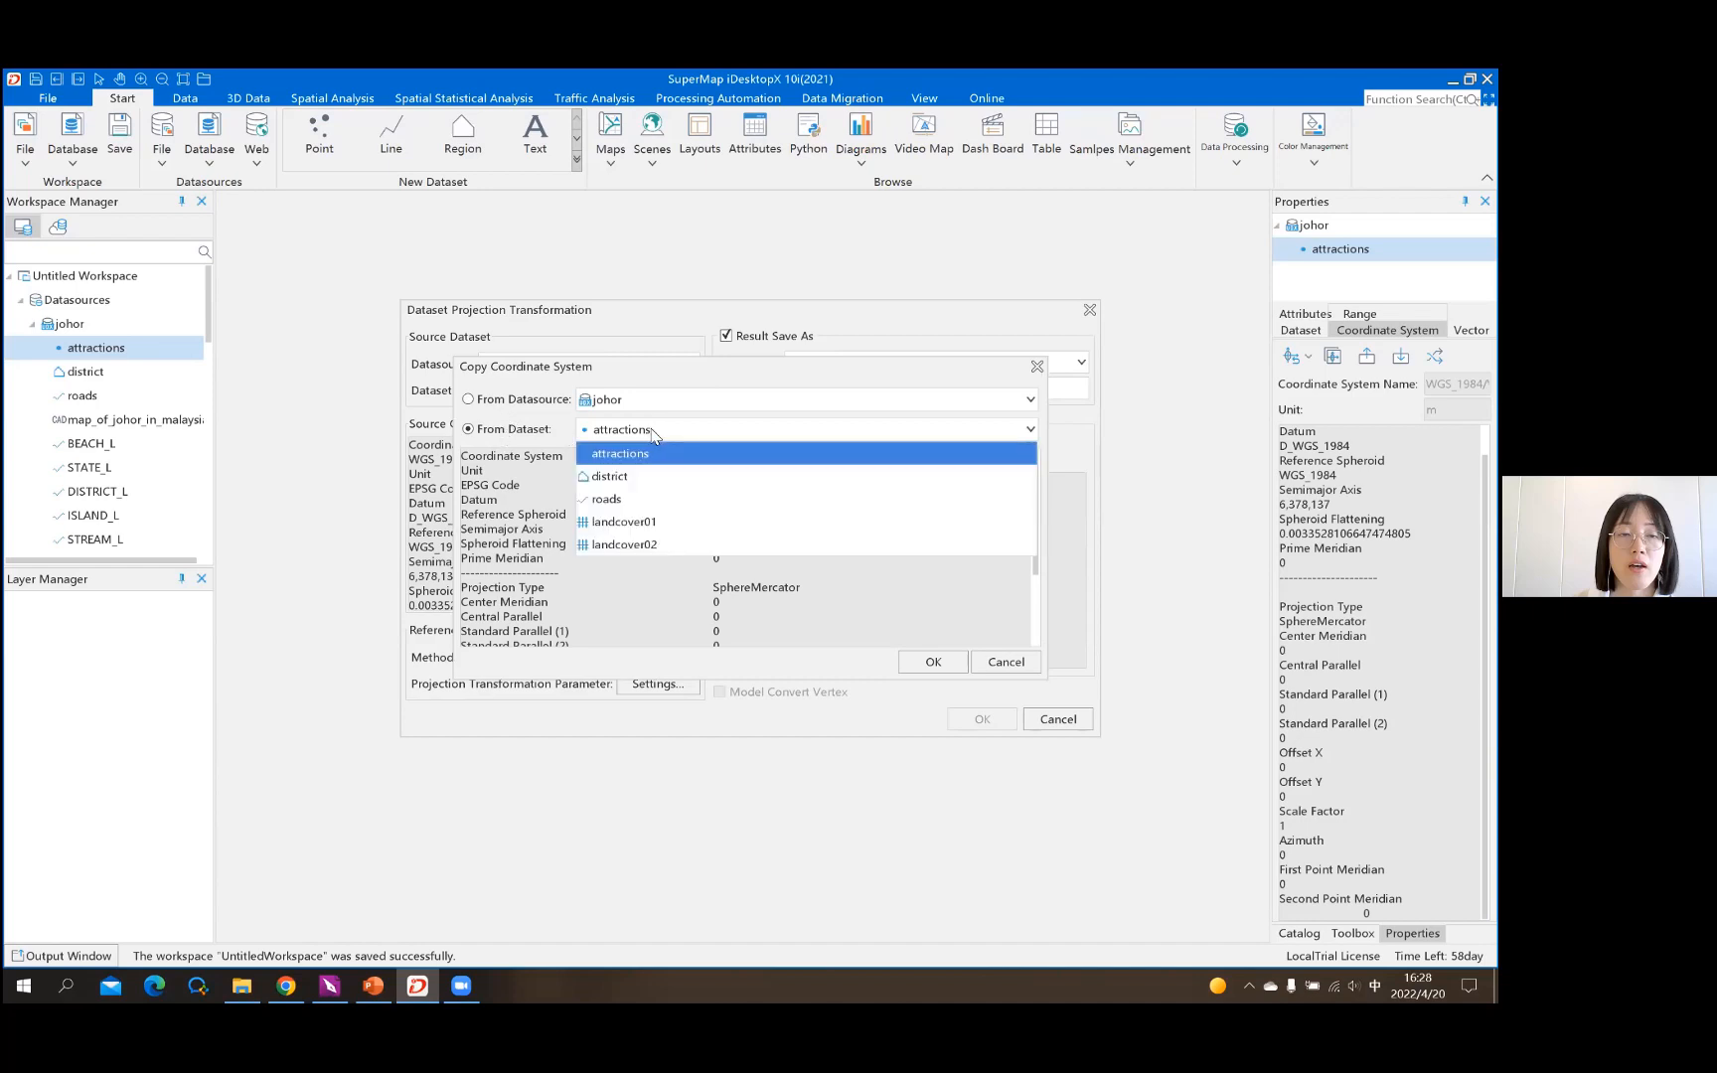
click(617, 479)
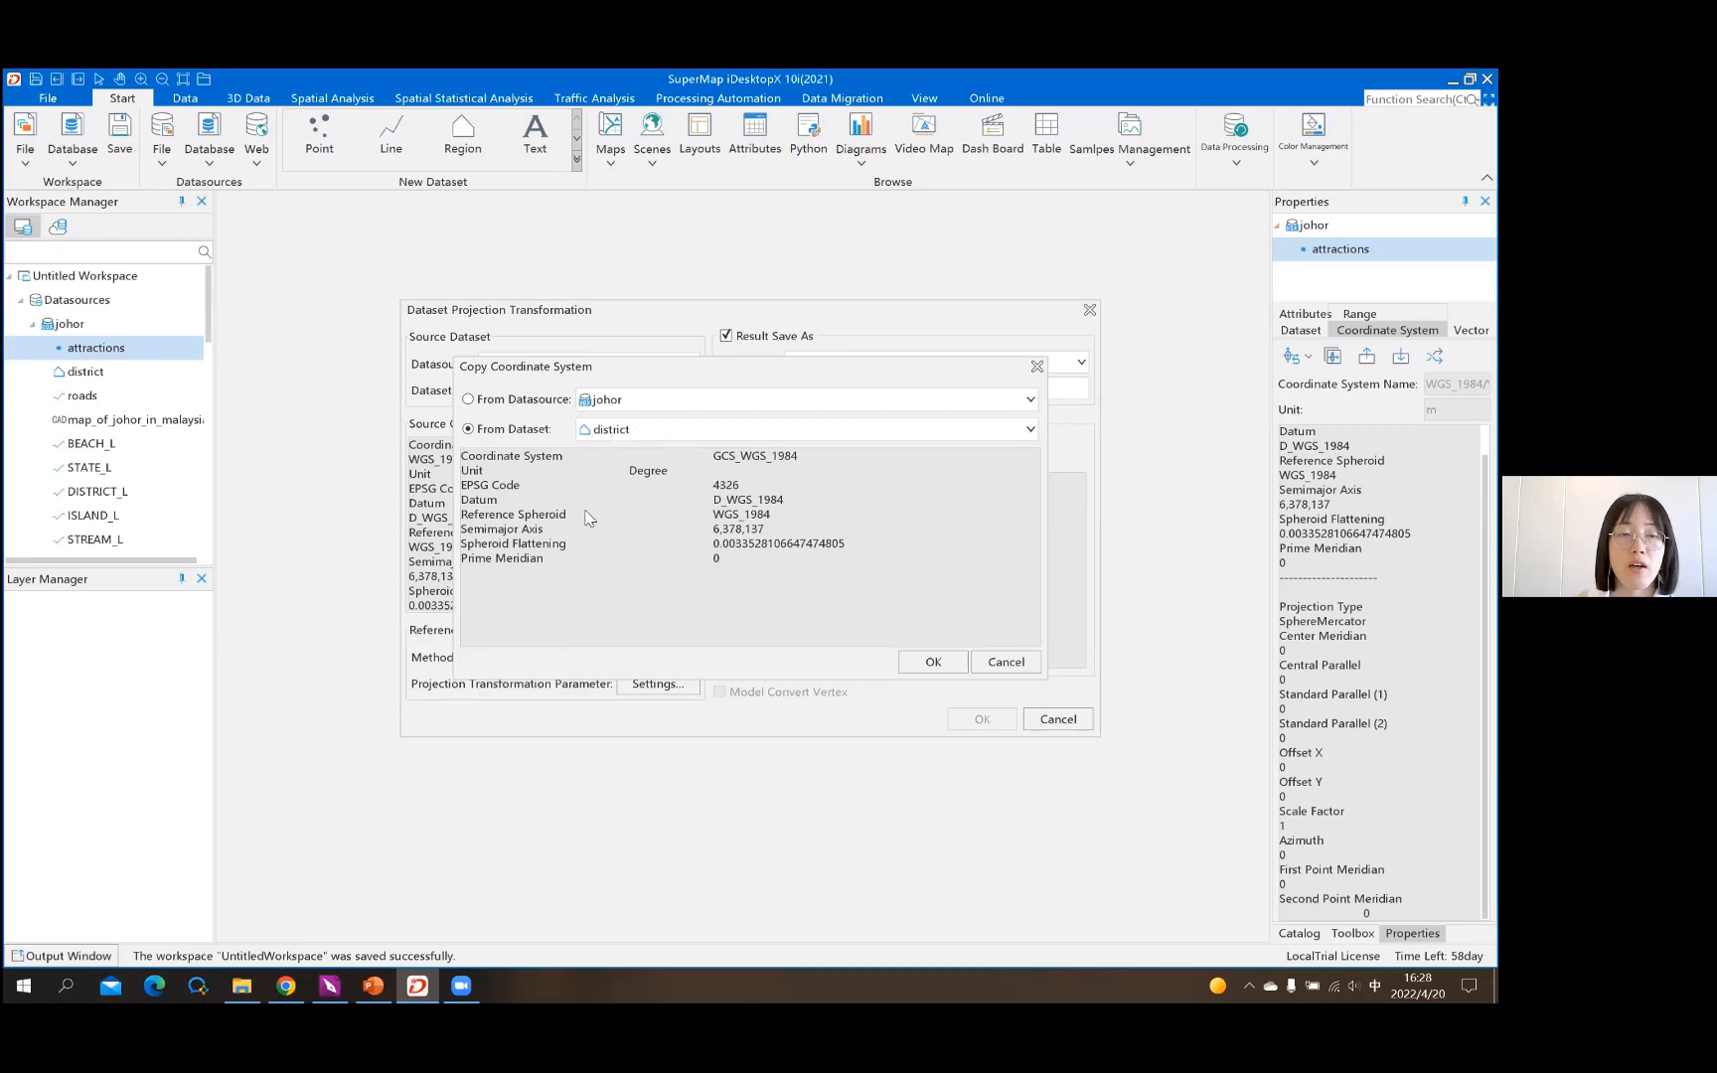
click(929, 663)
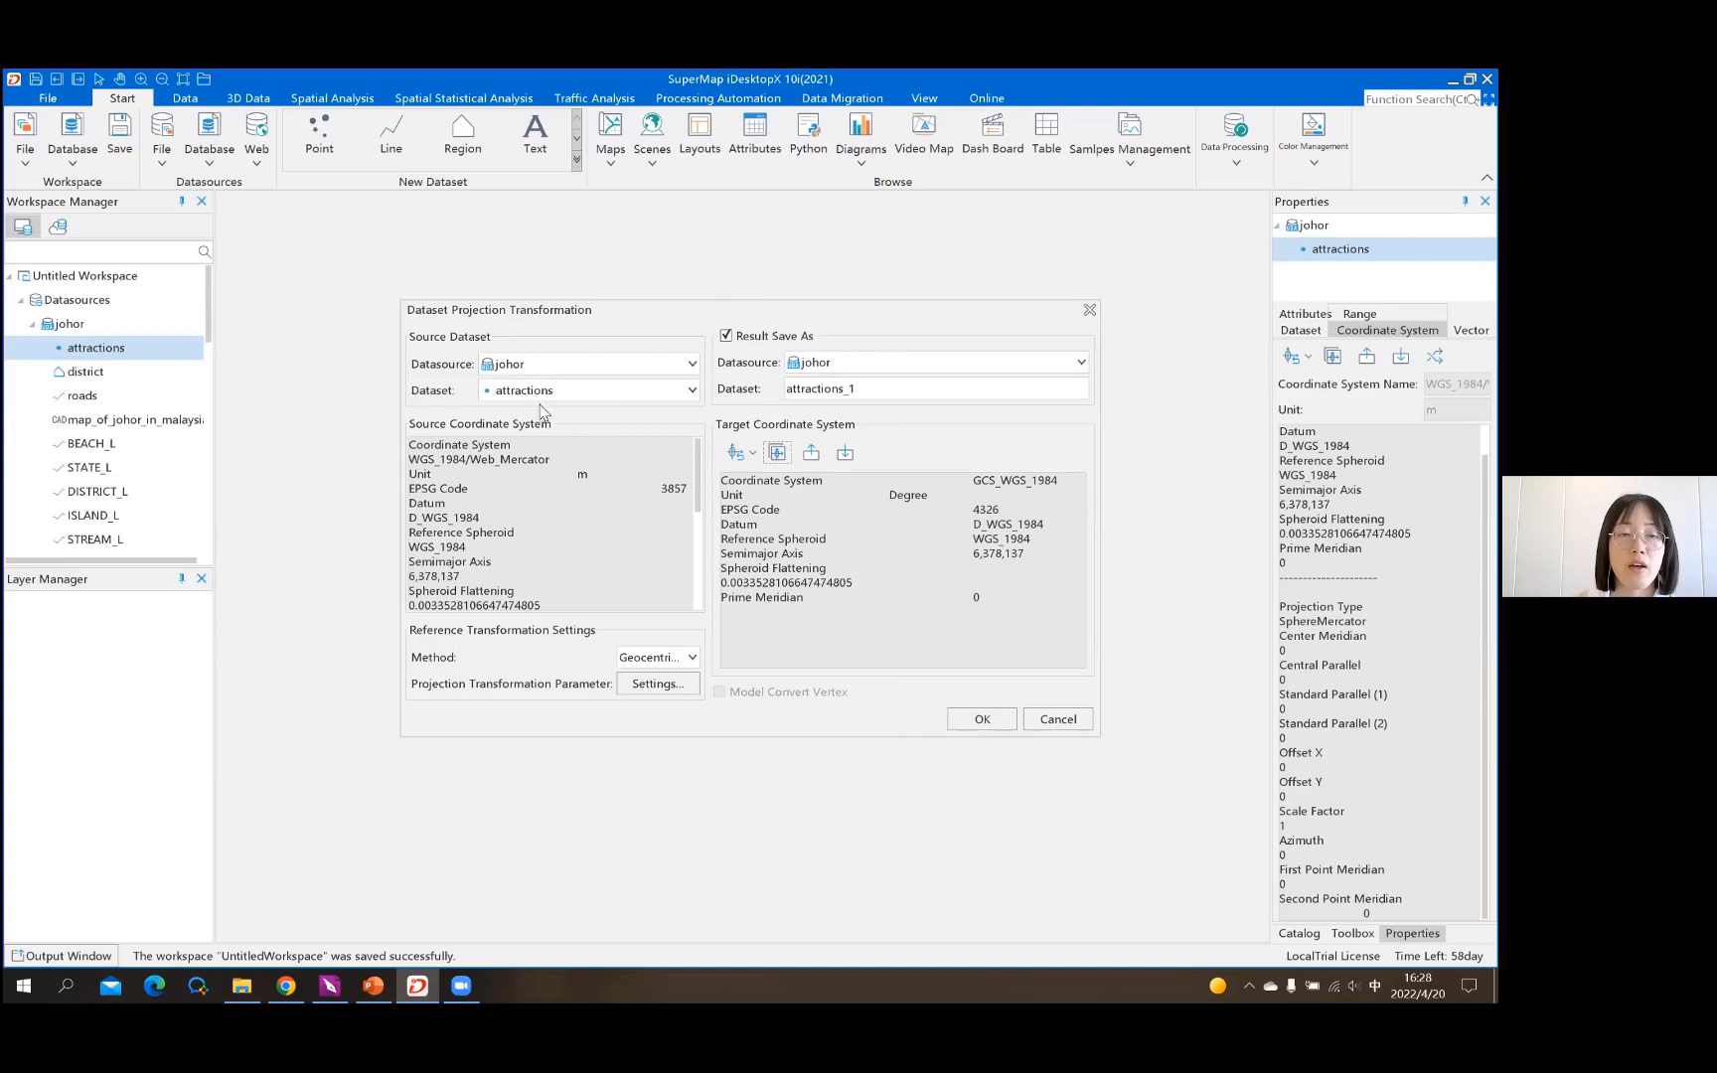
Examine the geographic and custom coordinate systems offered for the transformation target, leaving the current choice in place
click(735, 454)
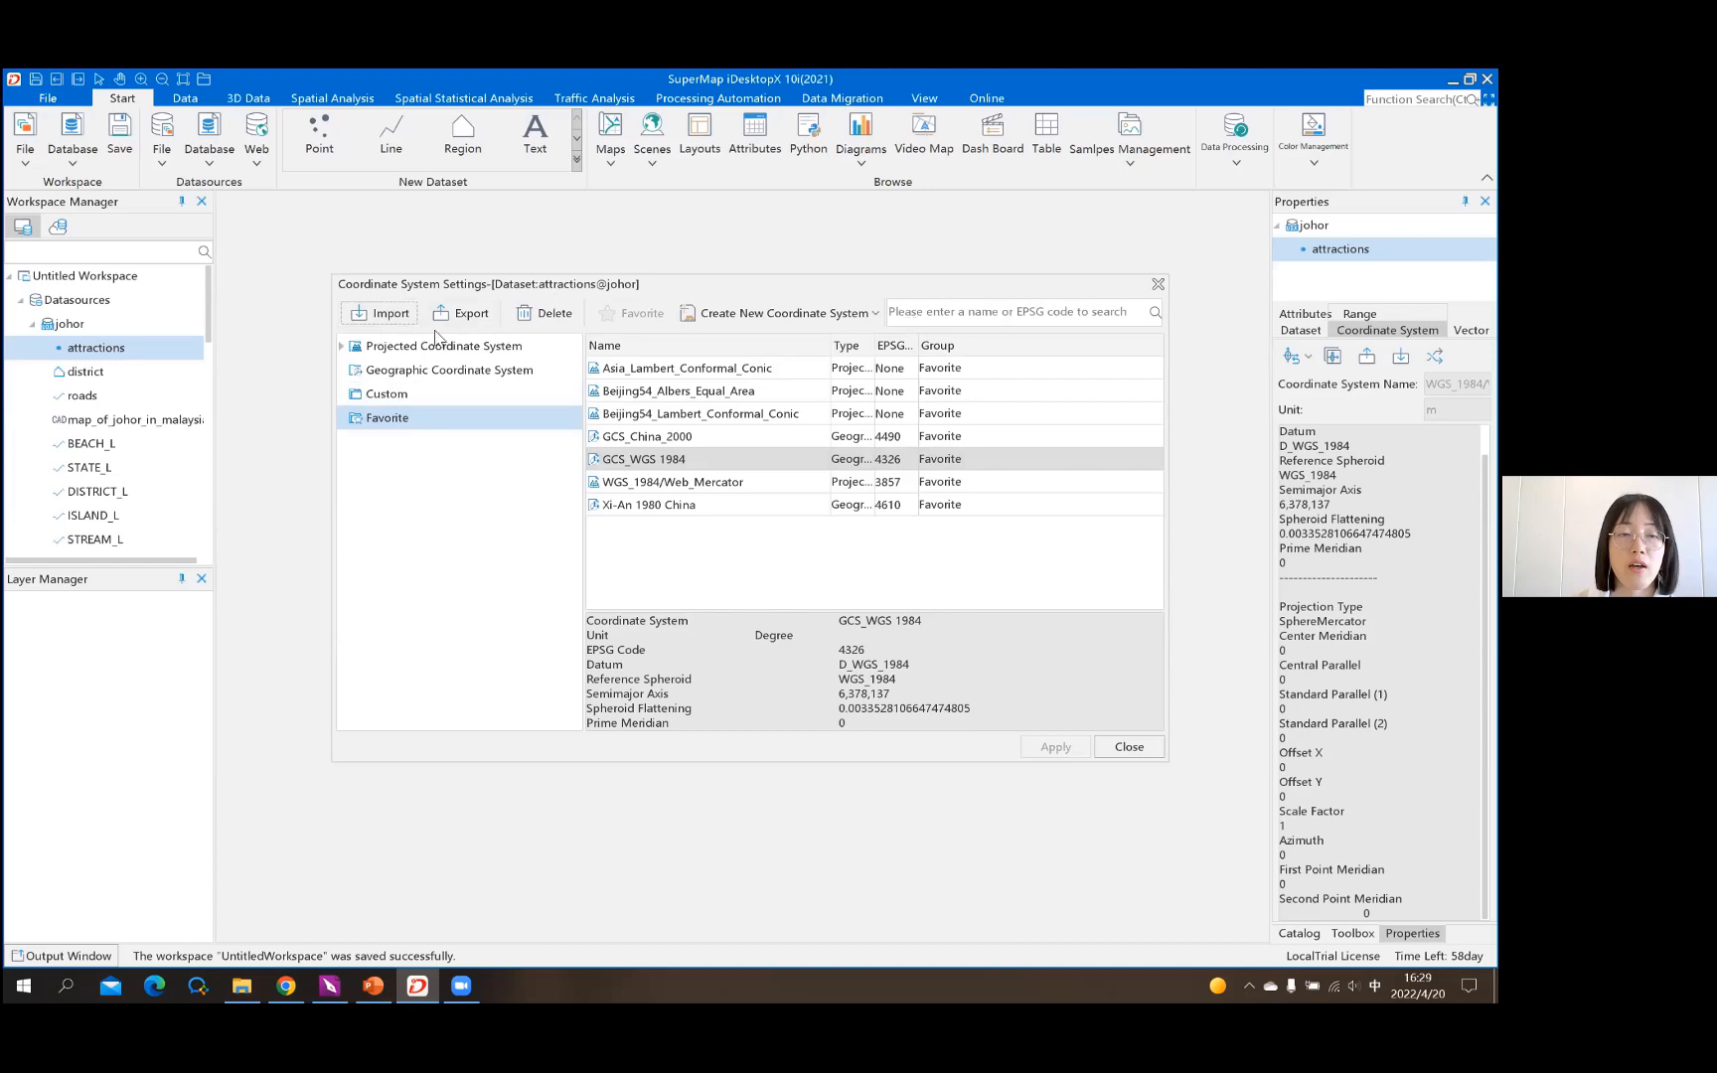
click(397, 380)
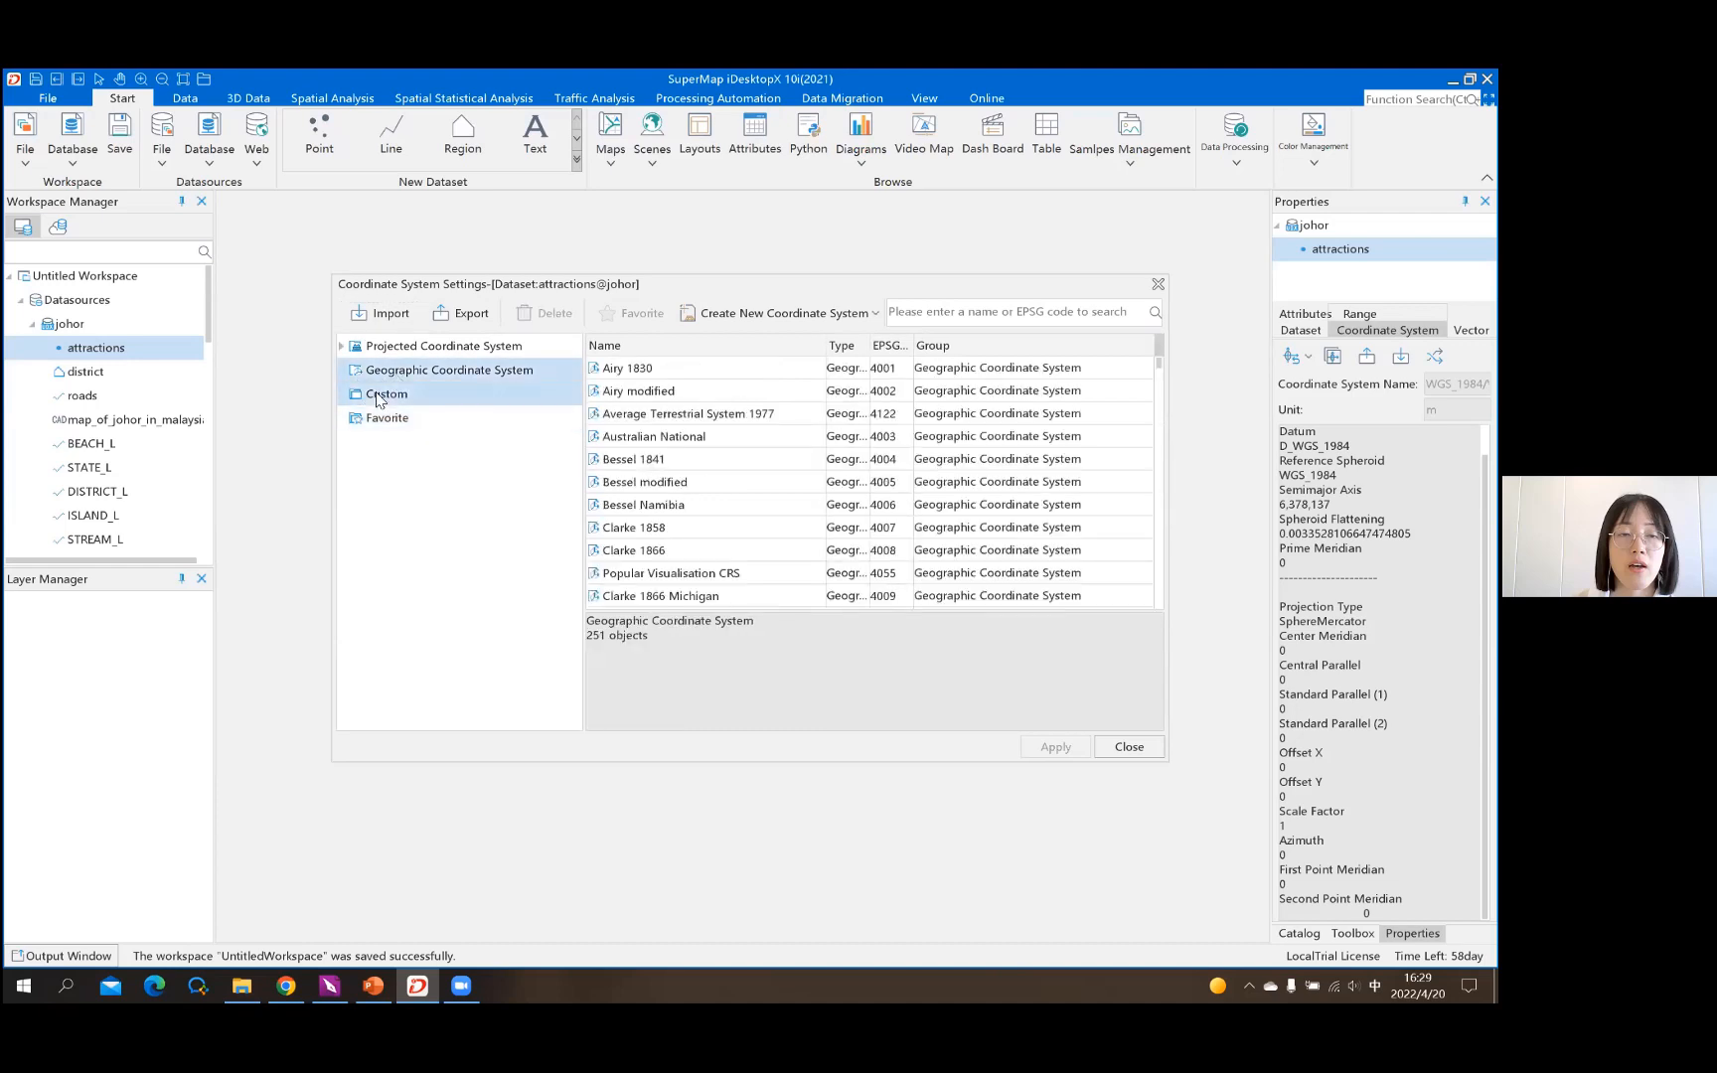
click(377, 397)
click(407, 372)
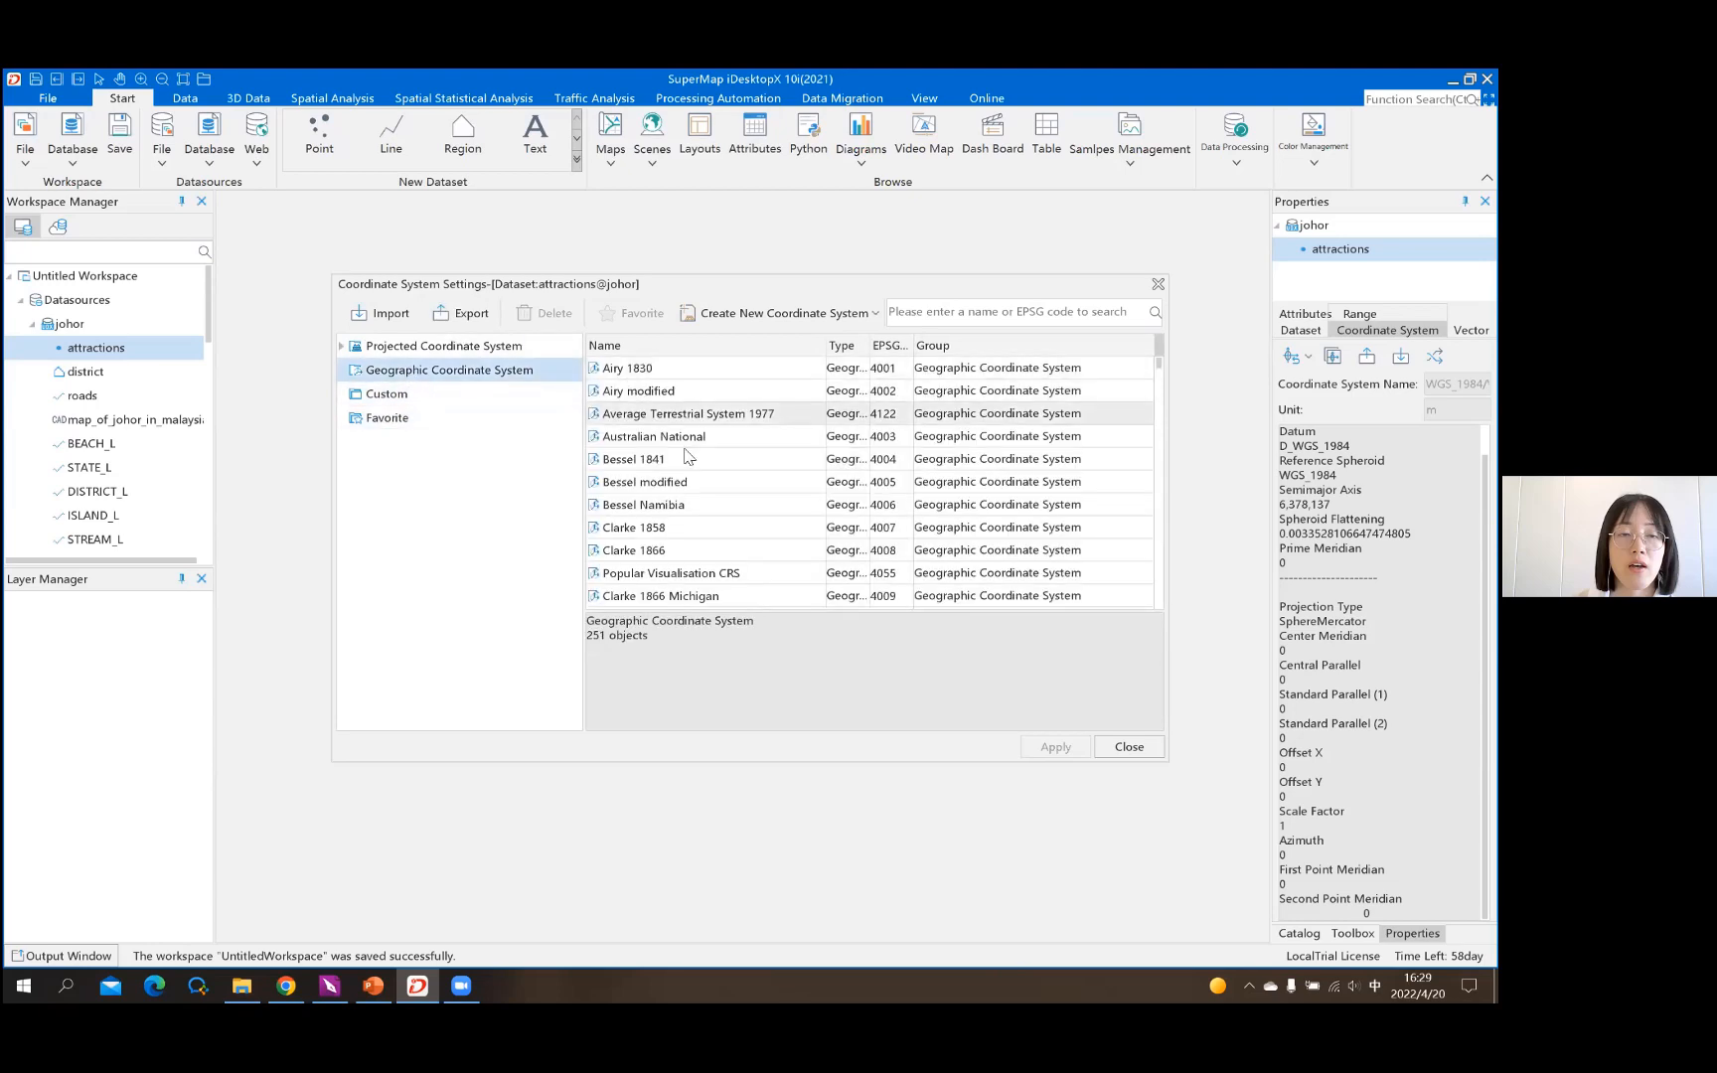
click(1128, 746)
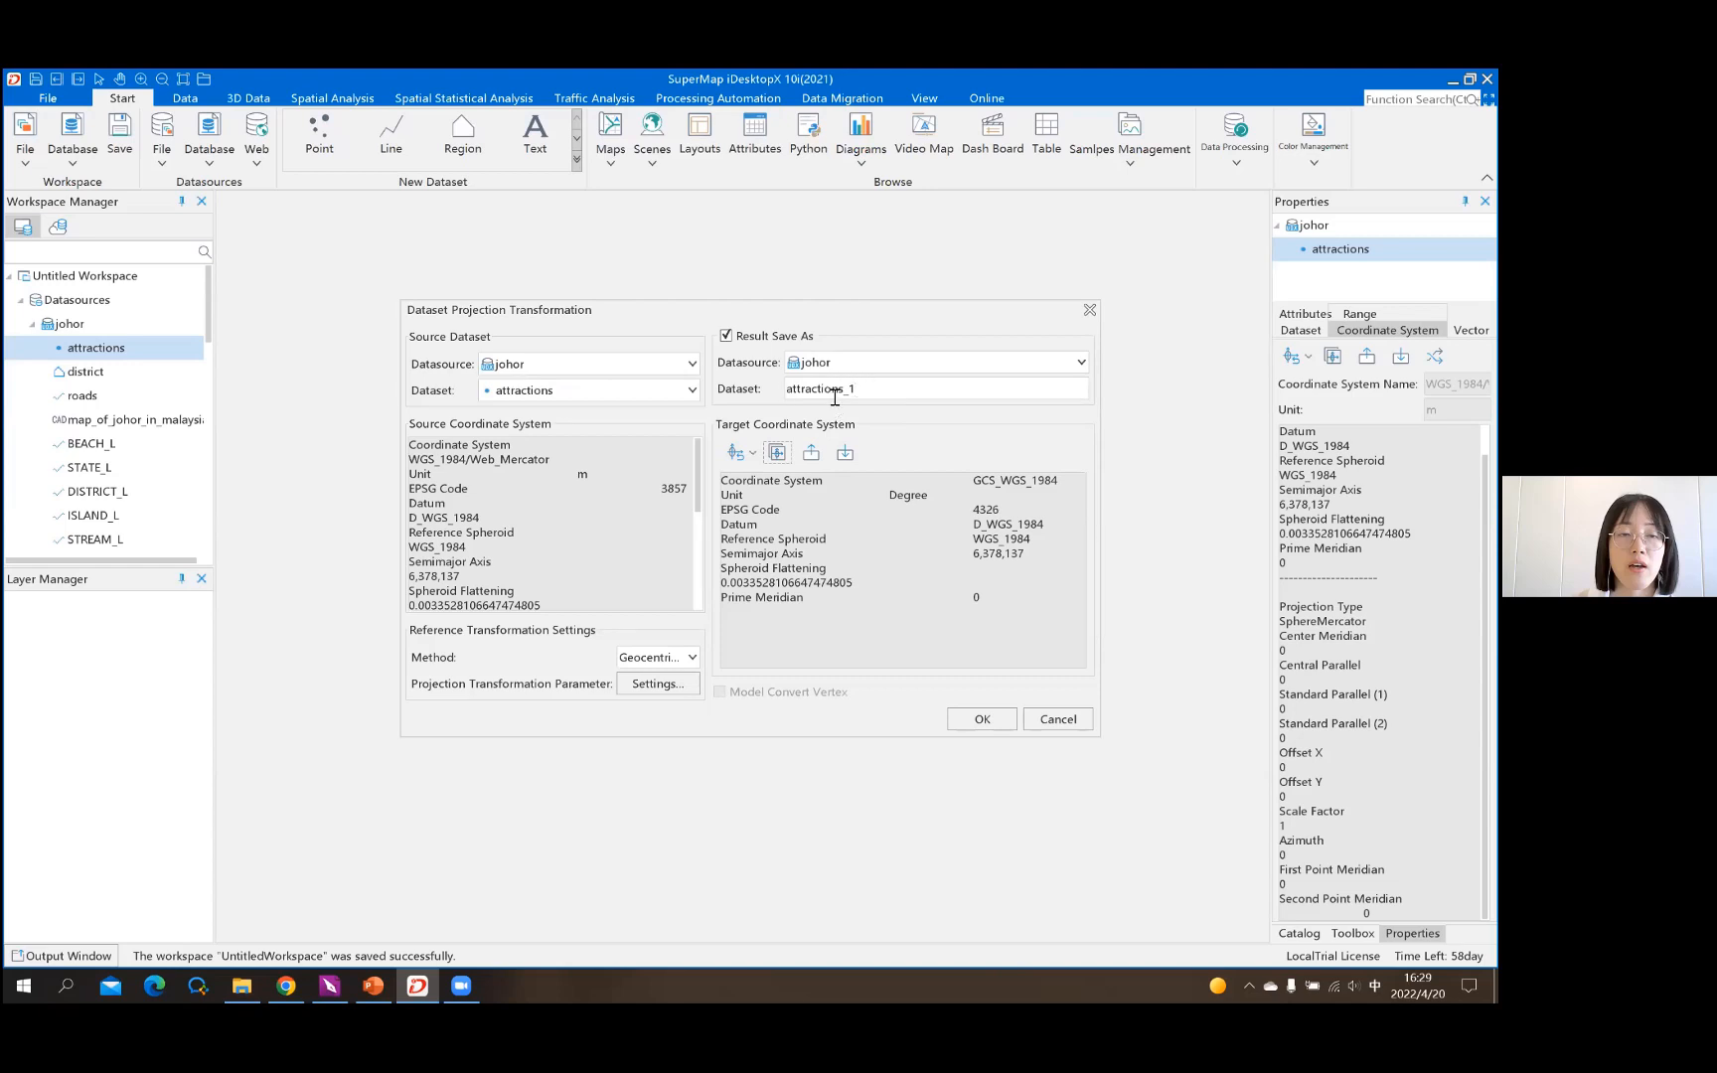
Run the projection transformation of attractions, saving the result as attractions_1 in the johor datasource
click(969, 724)
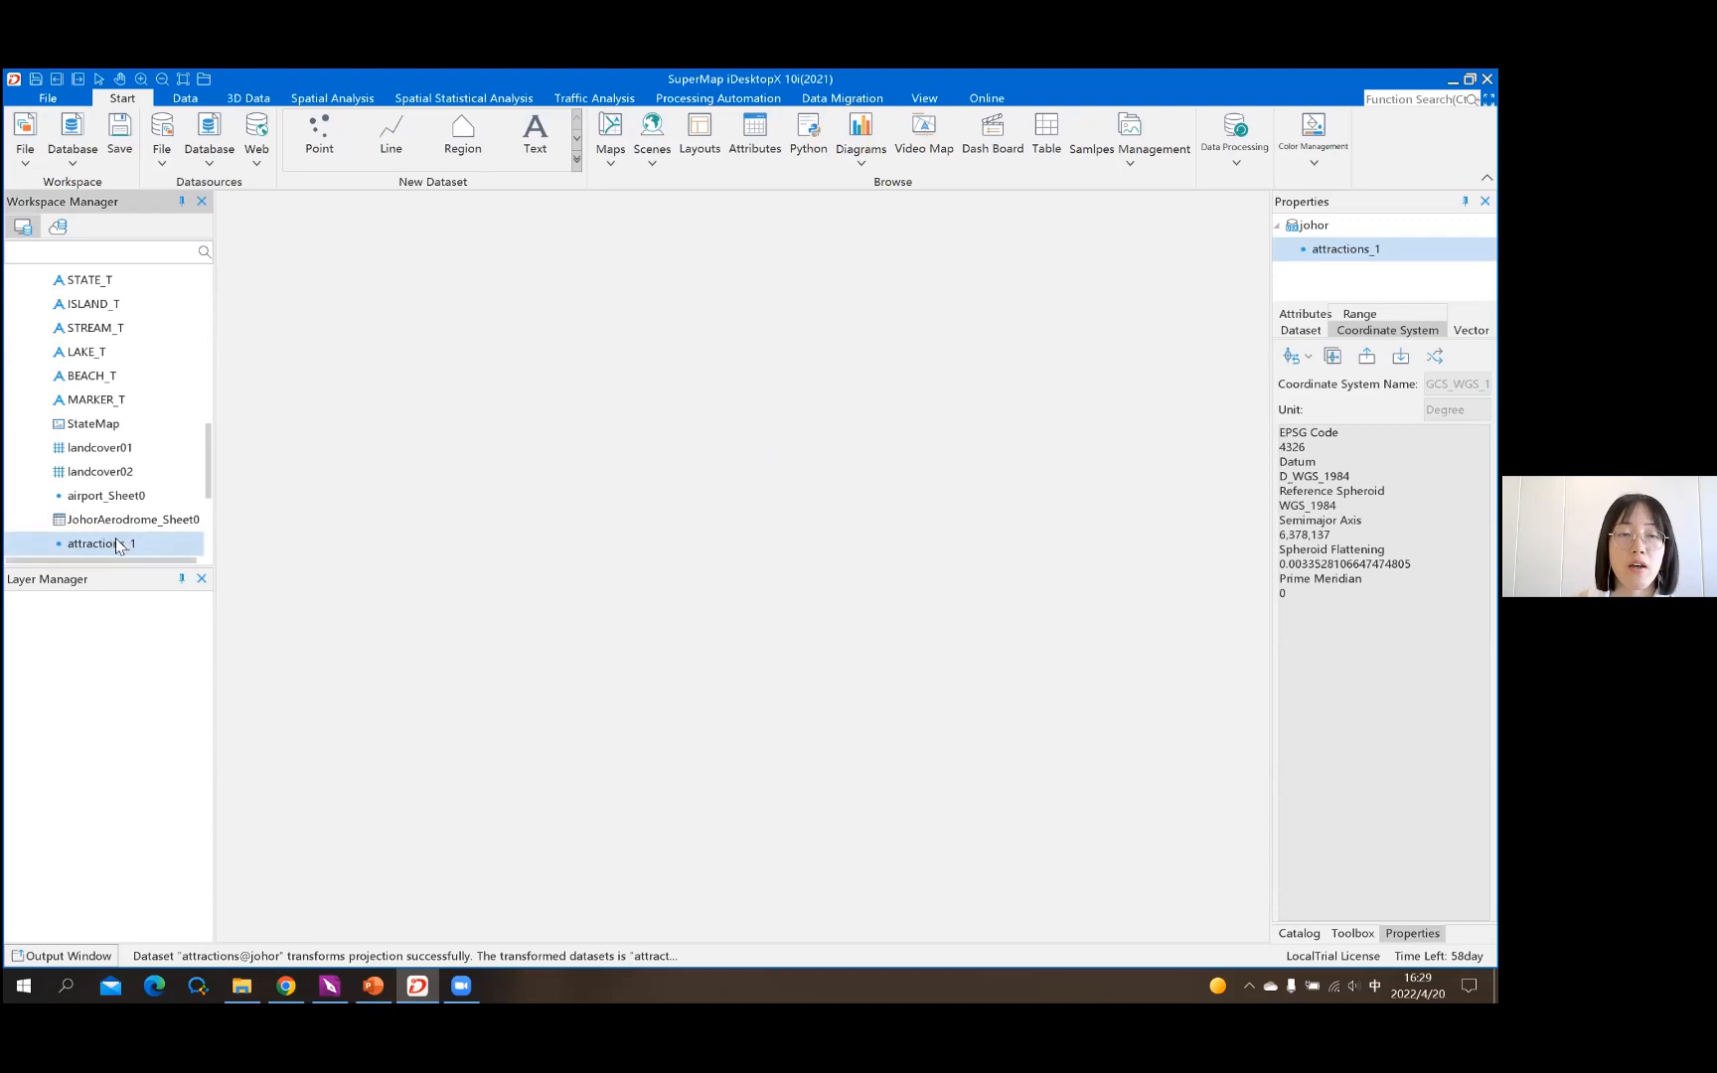
Add the attractions_1, district and roads datasets together to a new map
scroll(119, 516, up, 10)
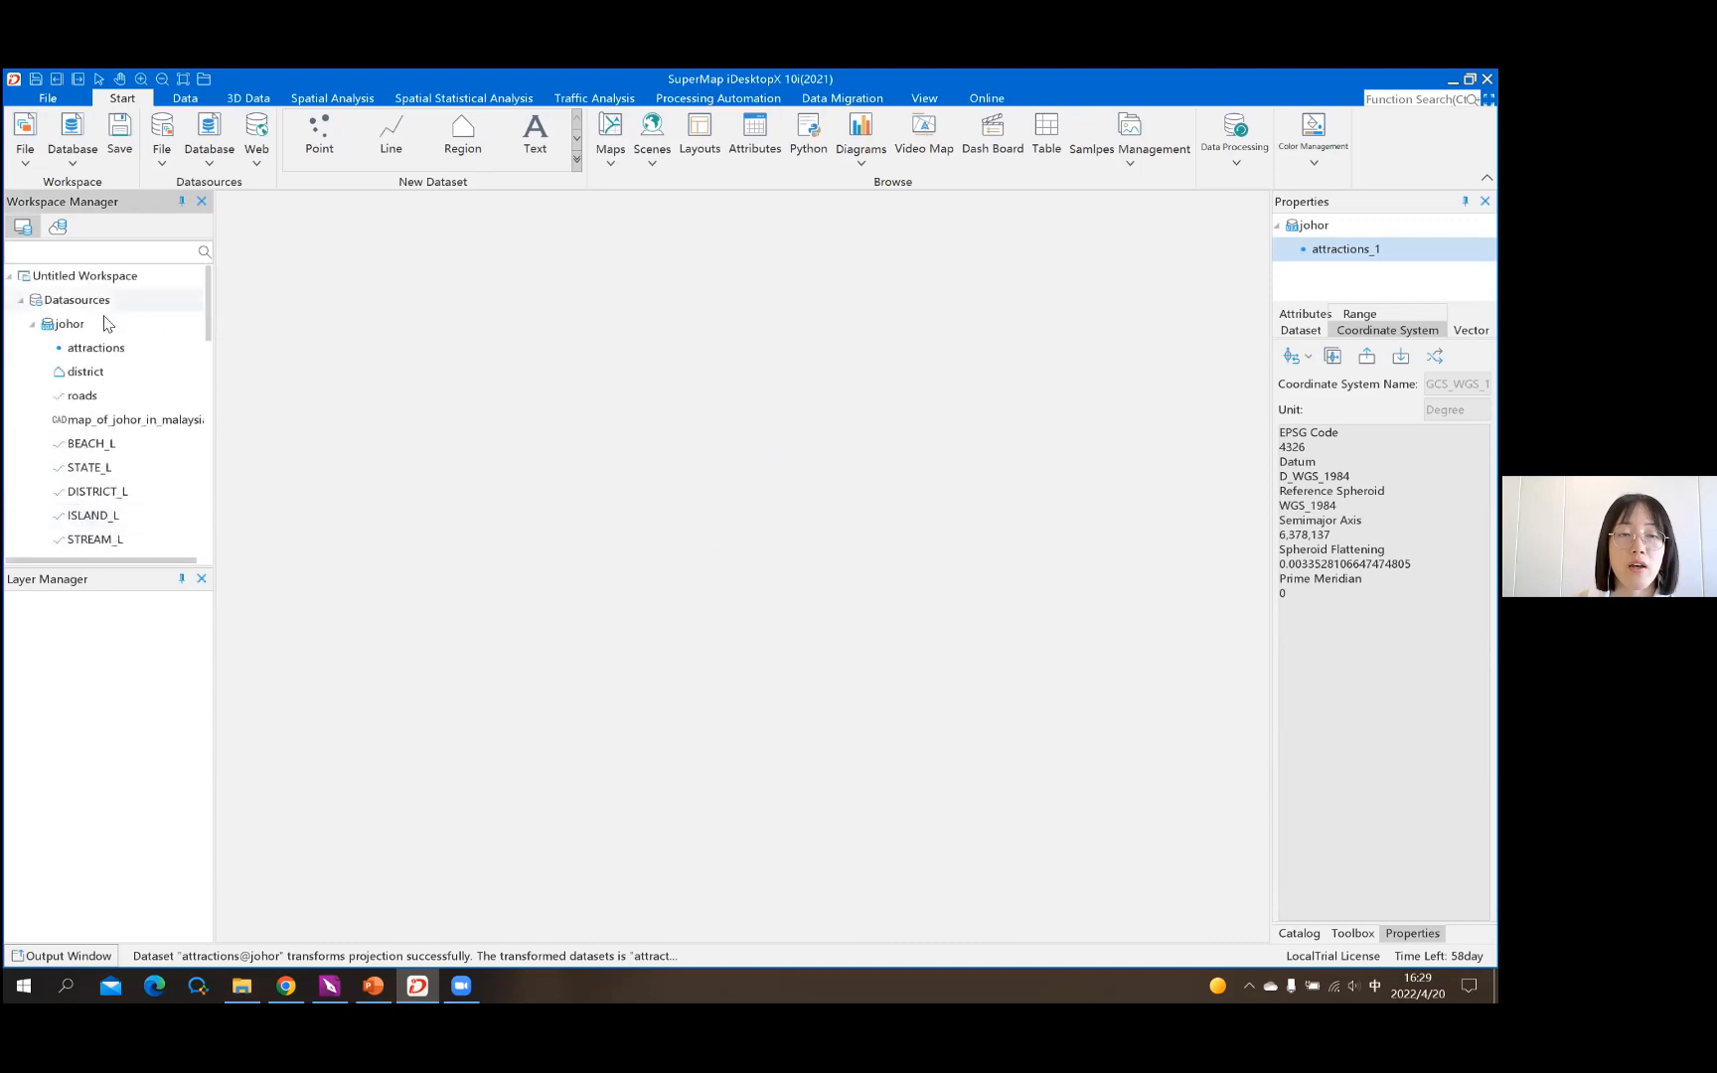
ctrl+click(99, 376)
ctrl+click(85, 397)
right_click(155, 387)
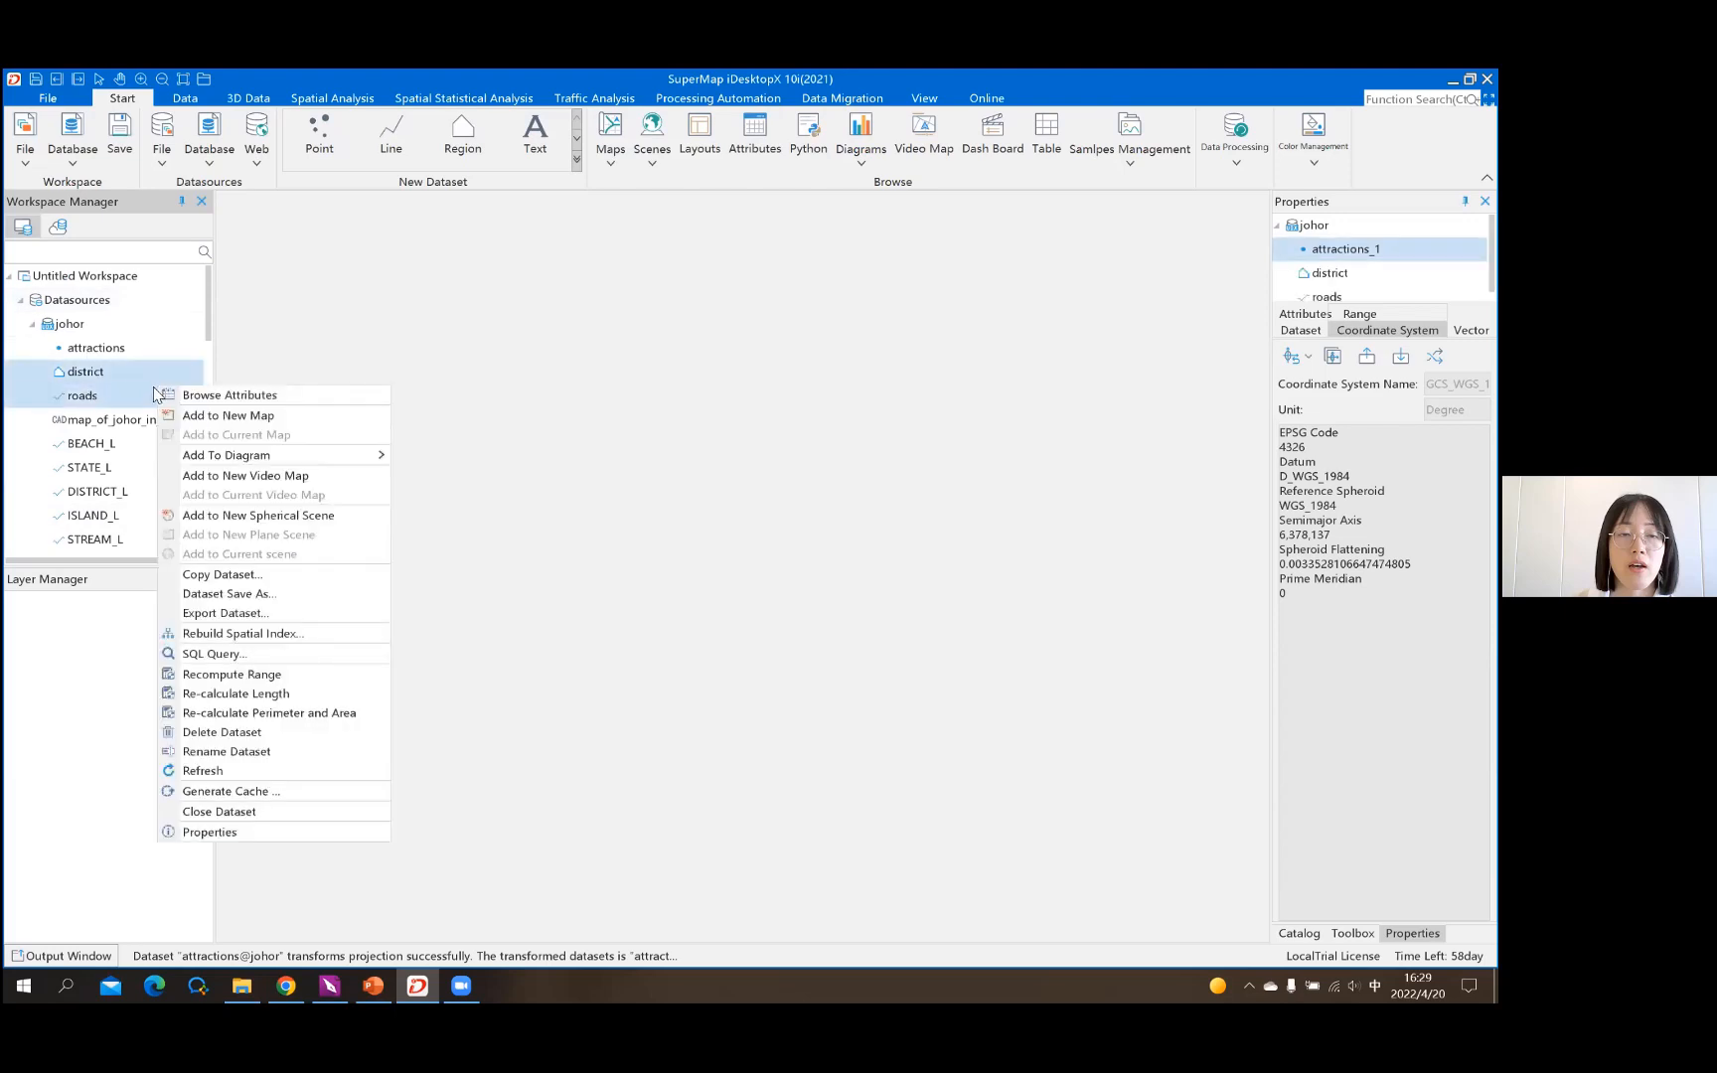
click(238, 422)
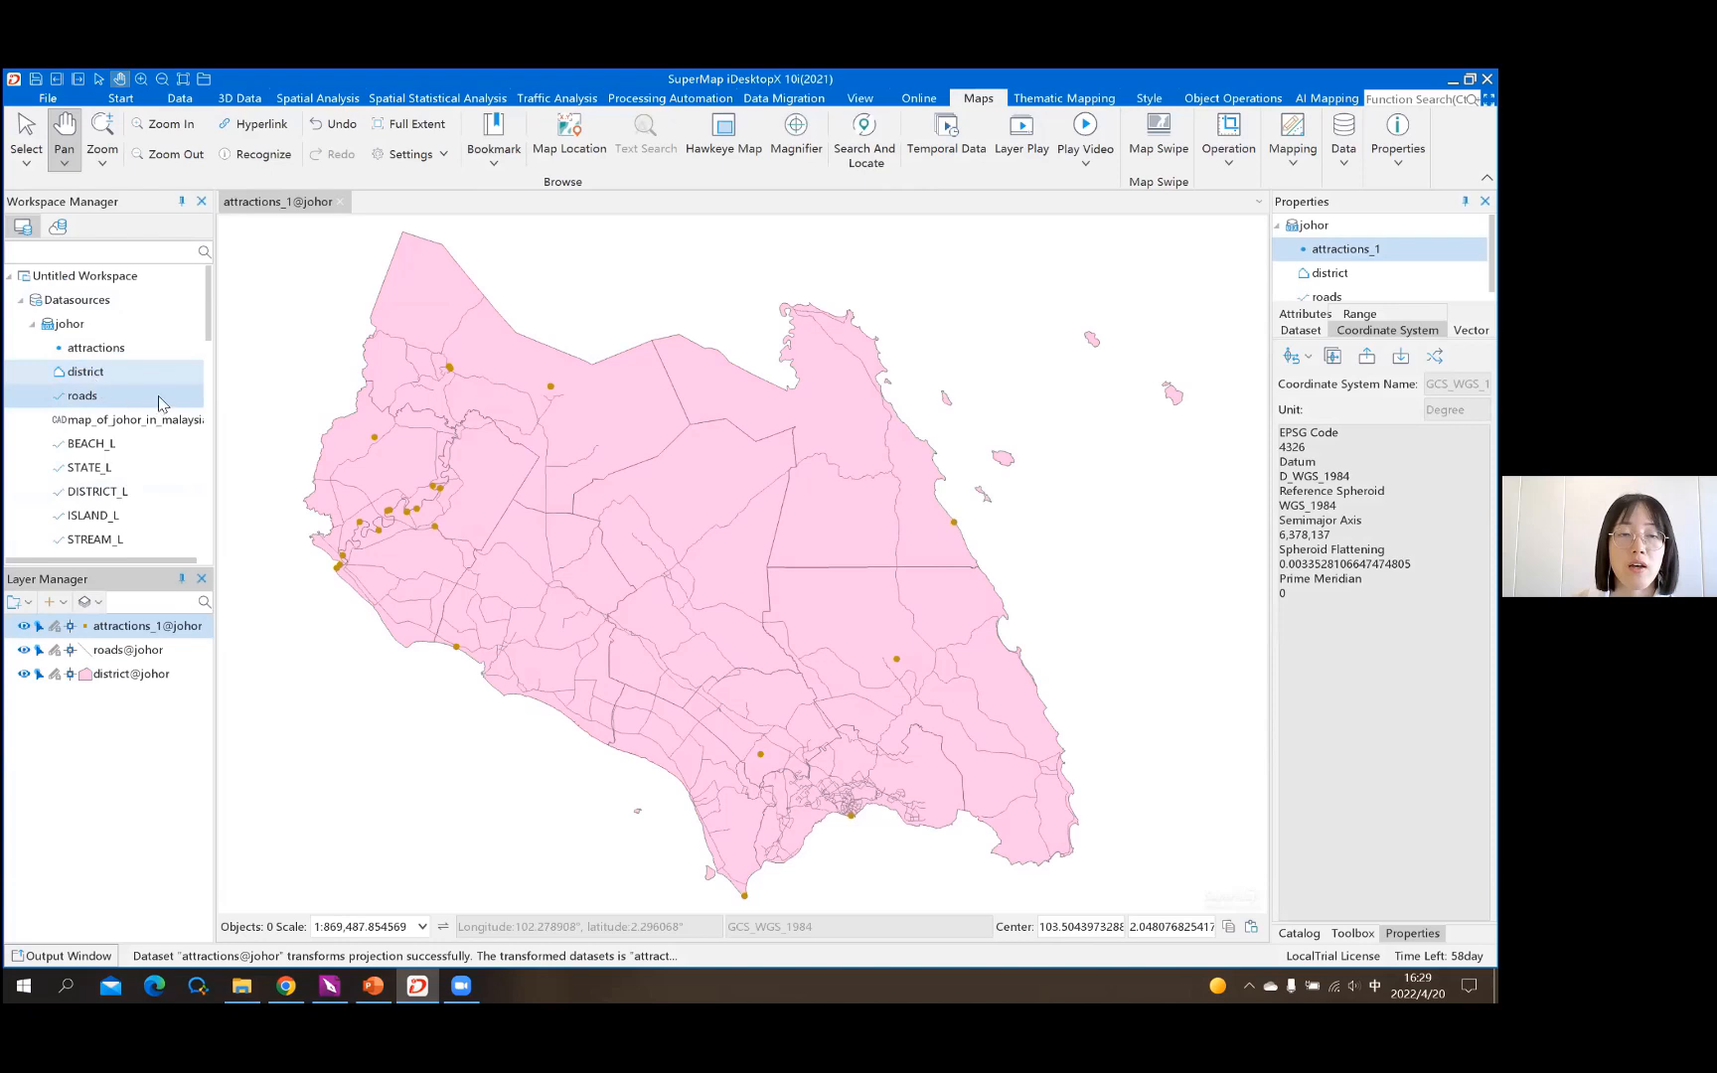
scroll(154, 397, down, 10)
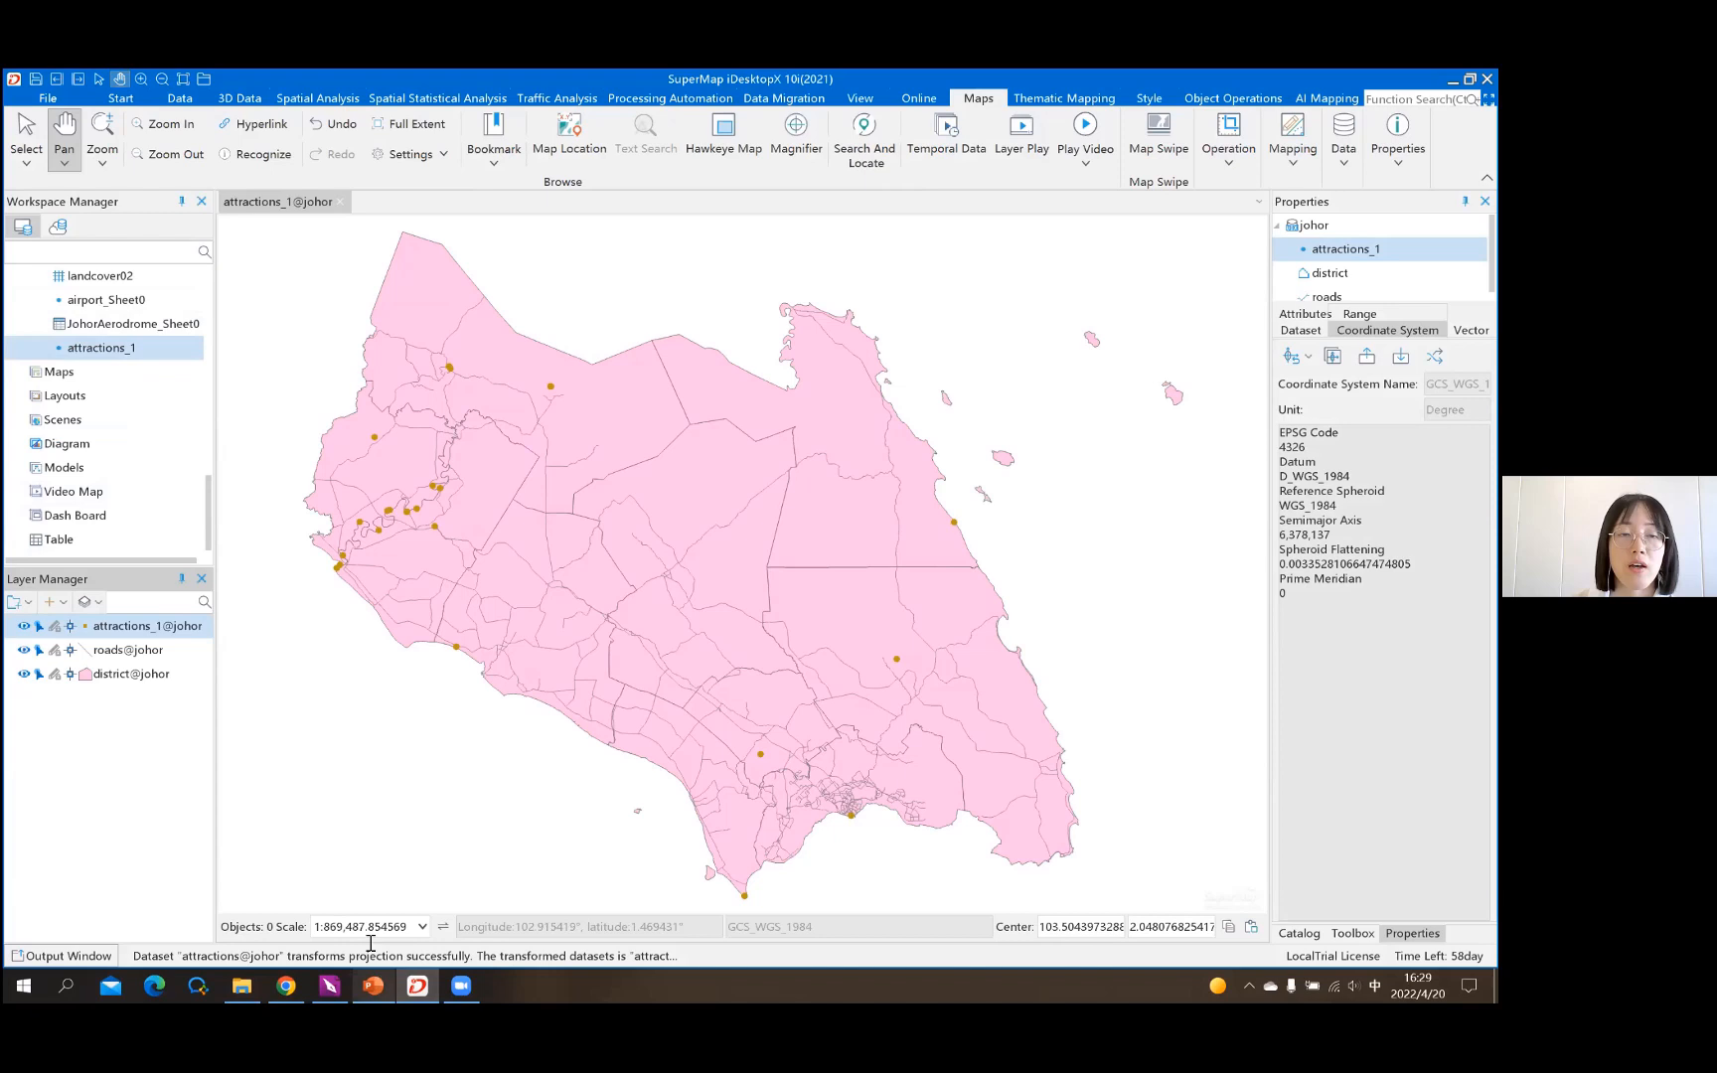
Switch to the PowerPoint presentation and review the slides from coordinate value inconsistency through setting coordinate systems to inconsistency among datasets
key(alt+Tab)
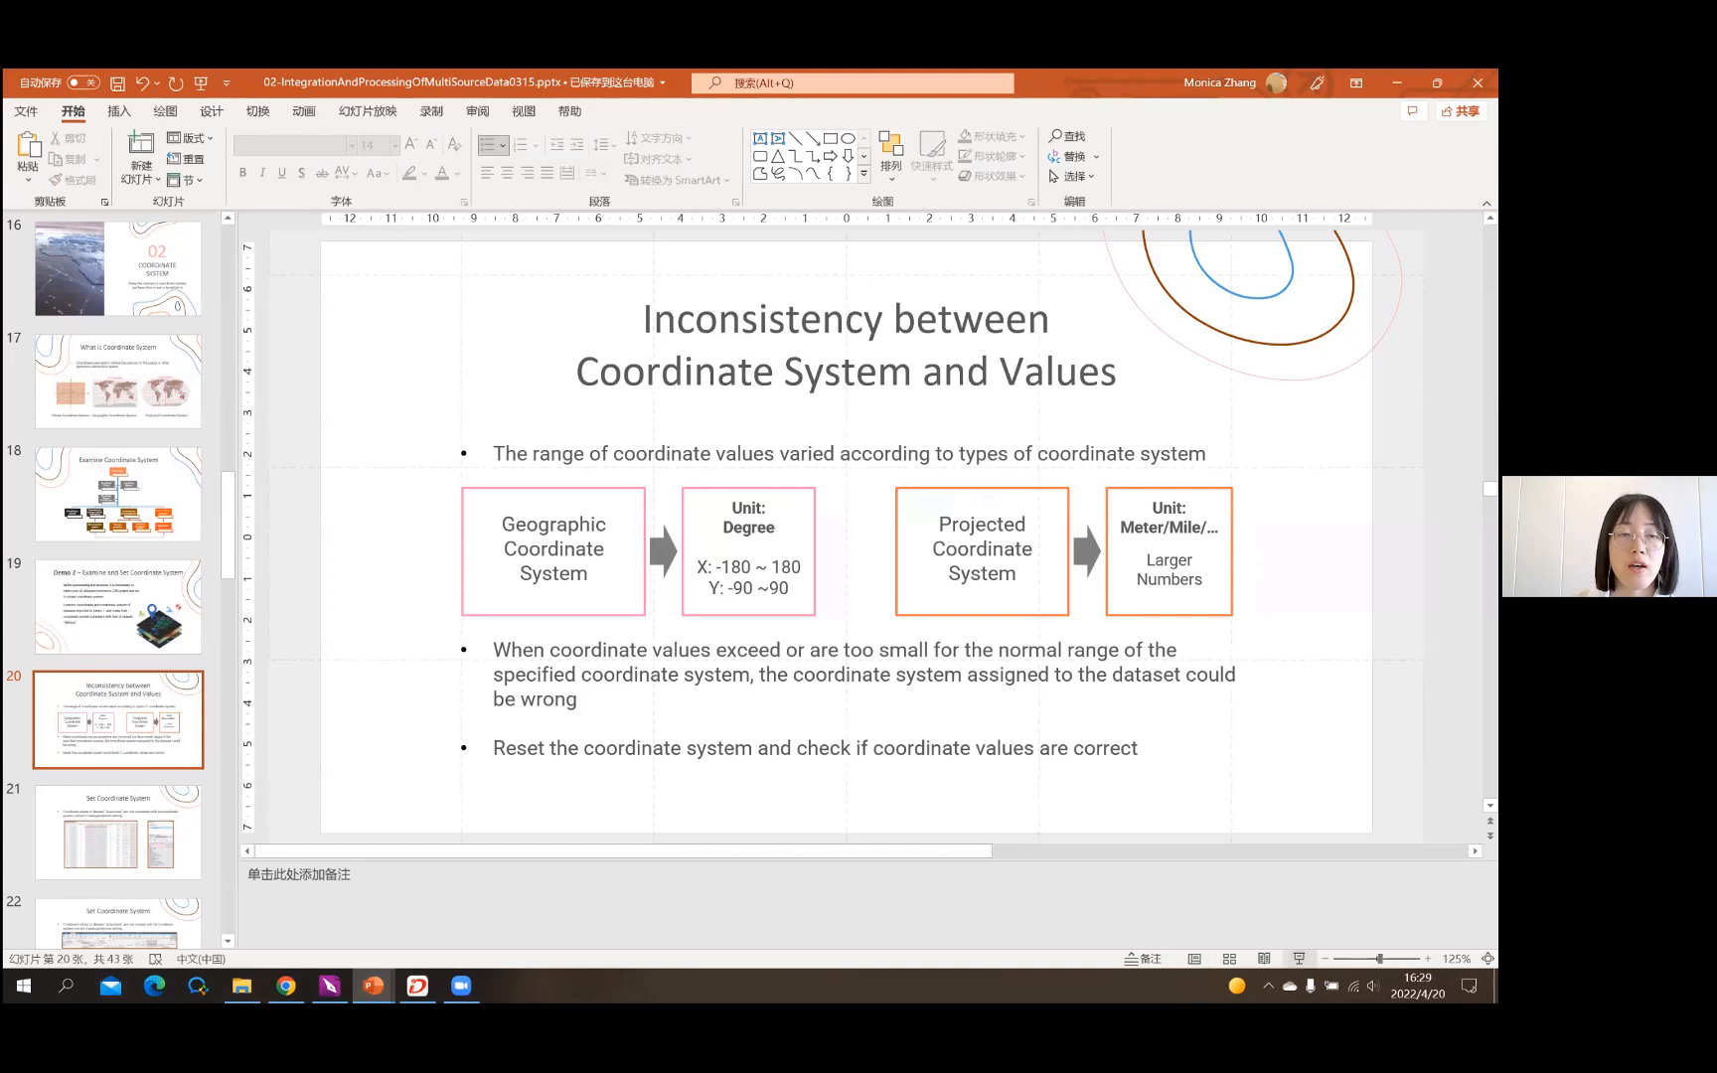
key(shift+F5)
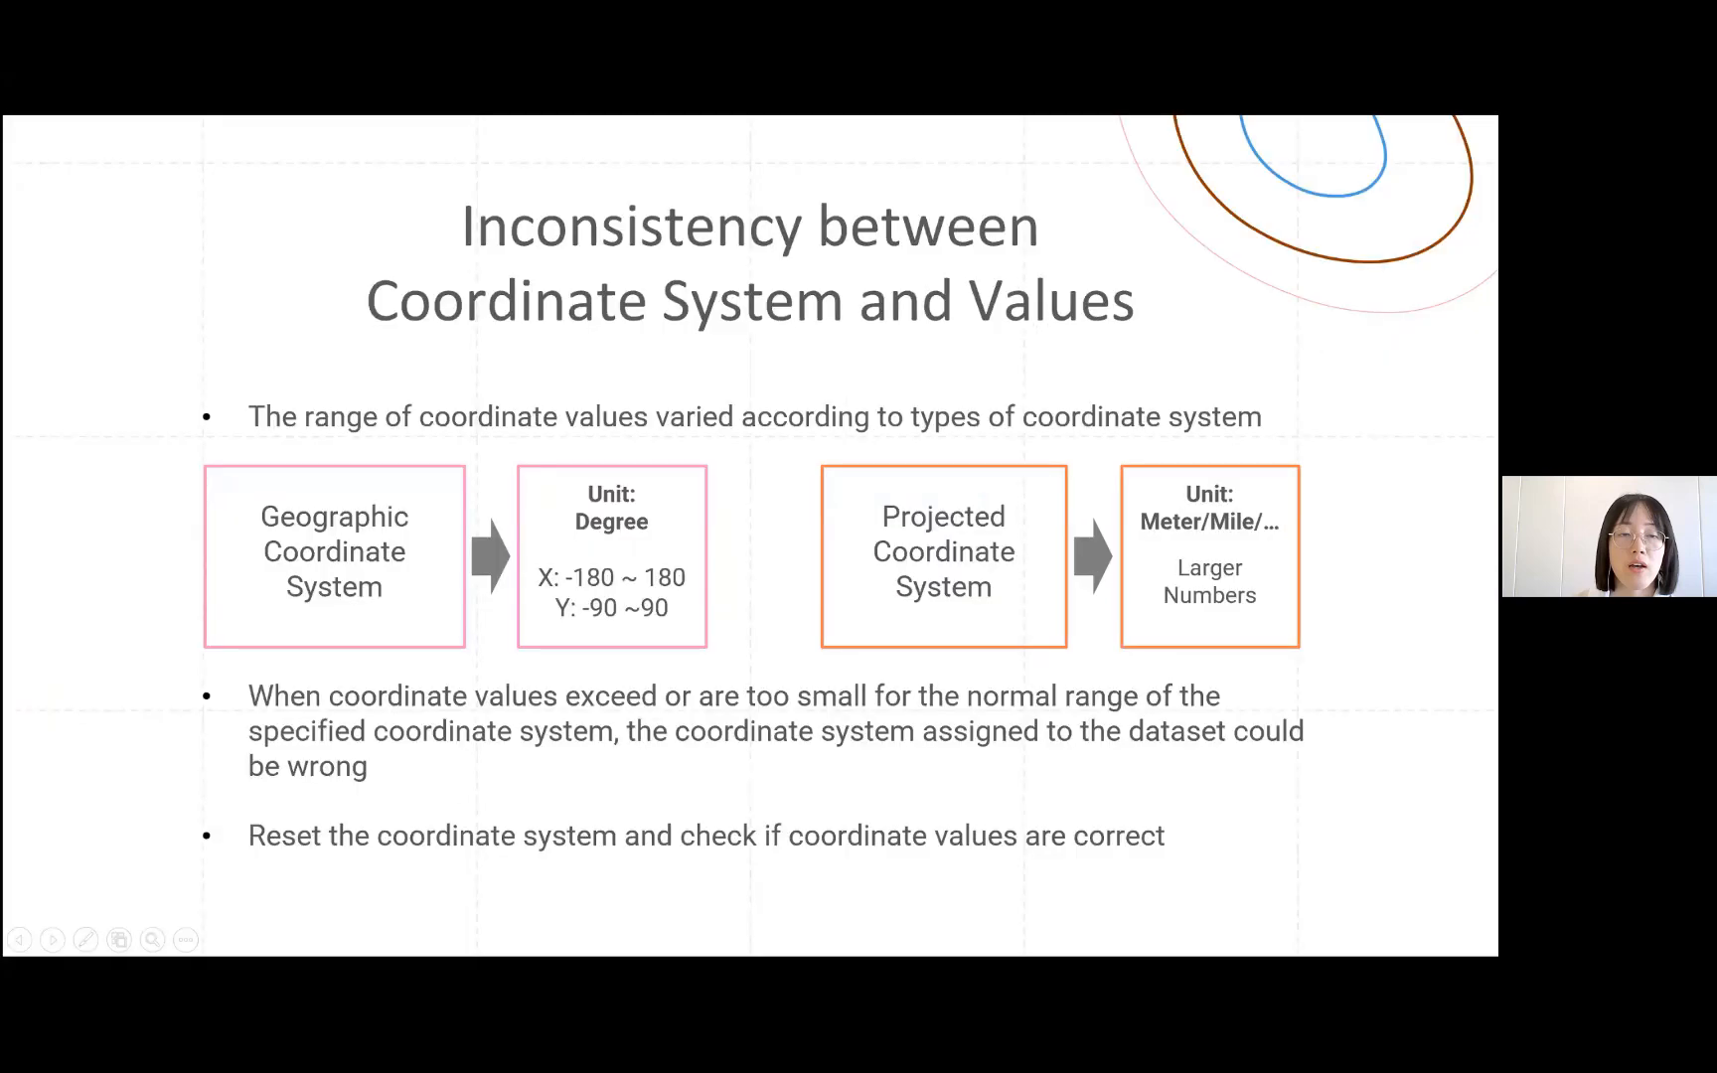
key(Right)
key(Left)
key(Right)
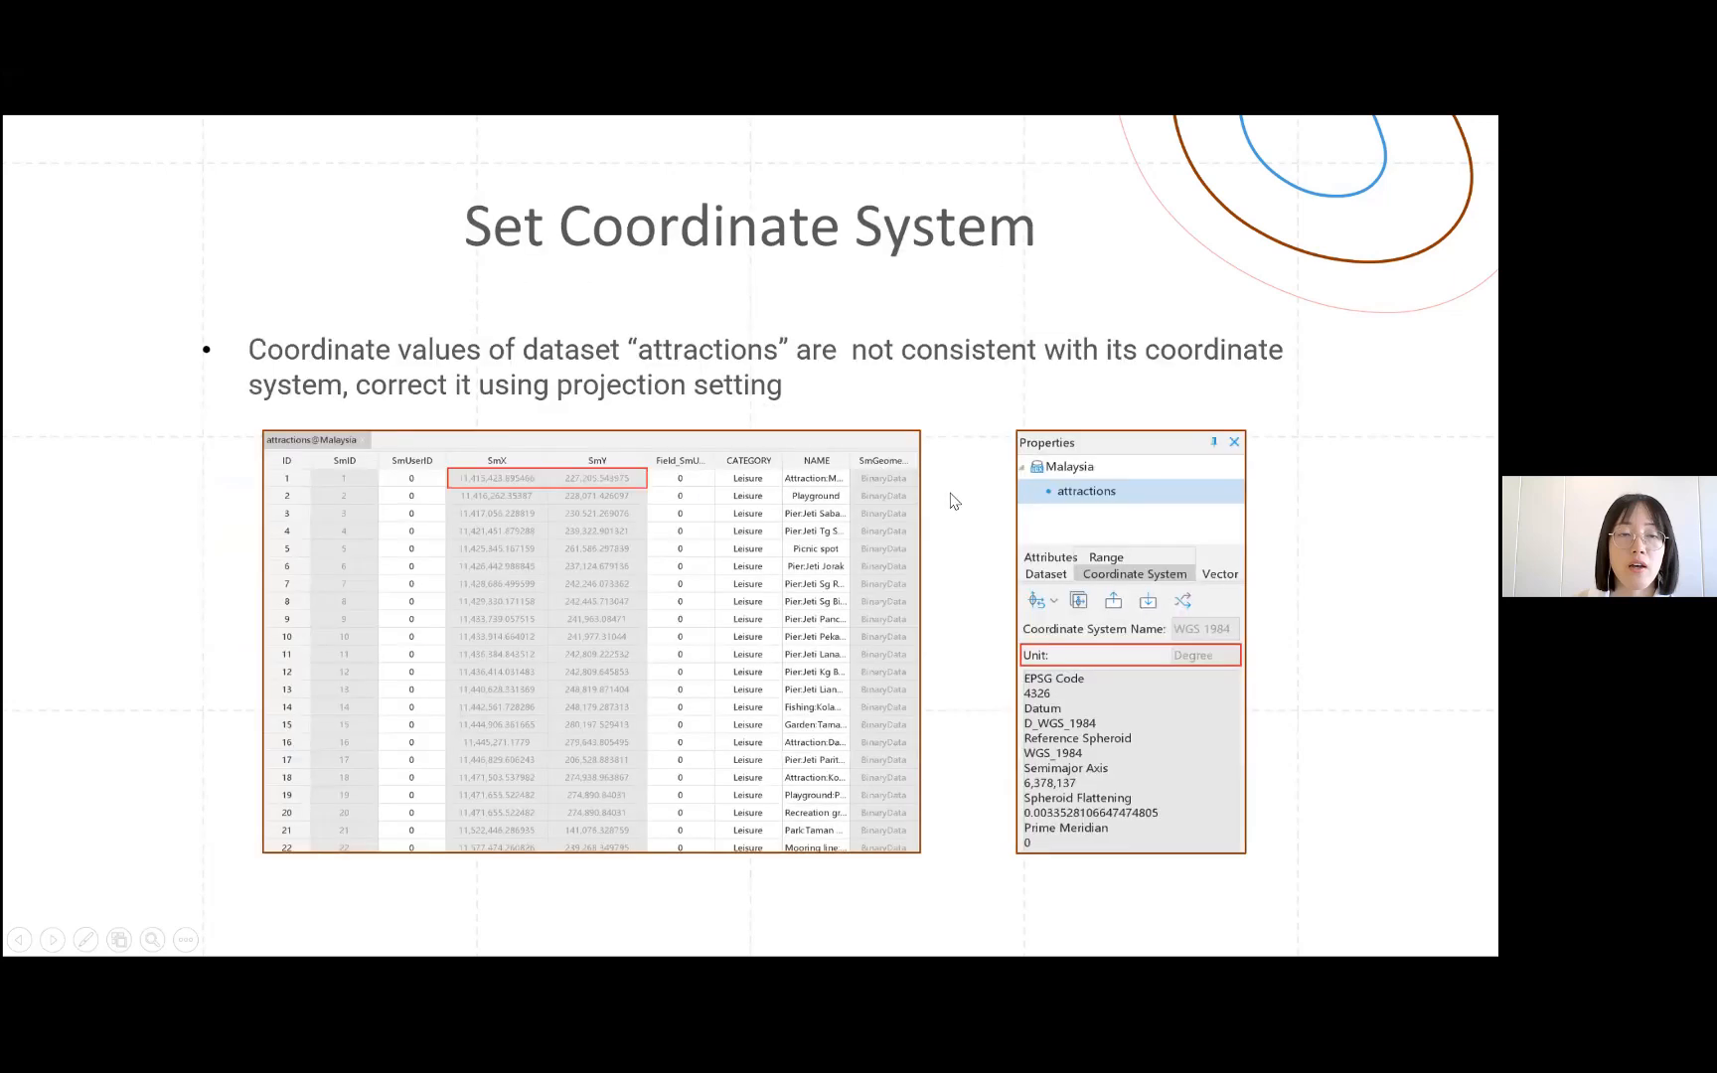
key(Right)
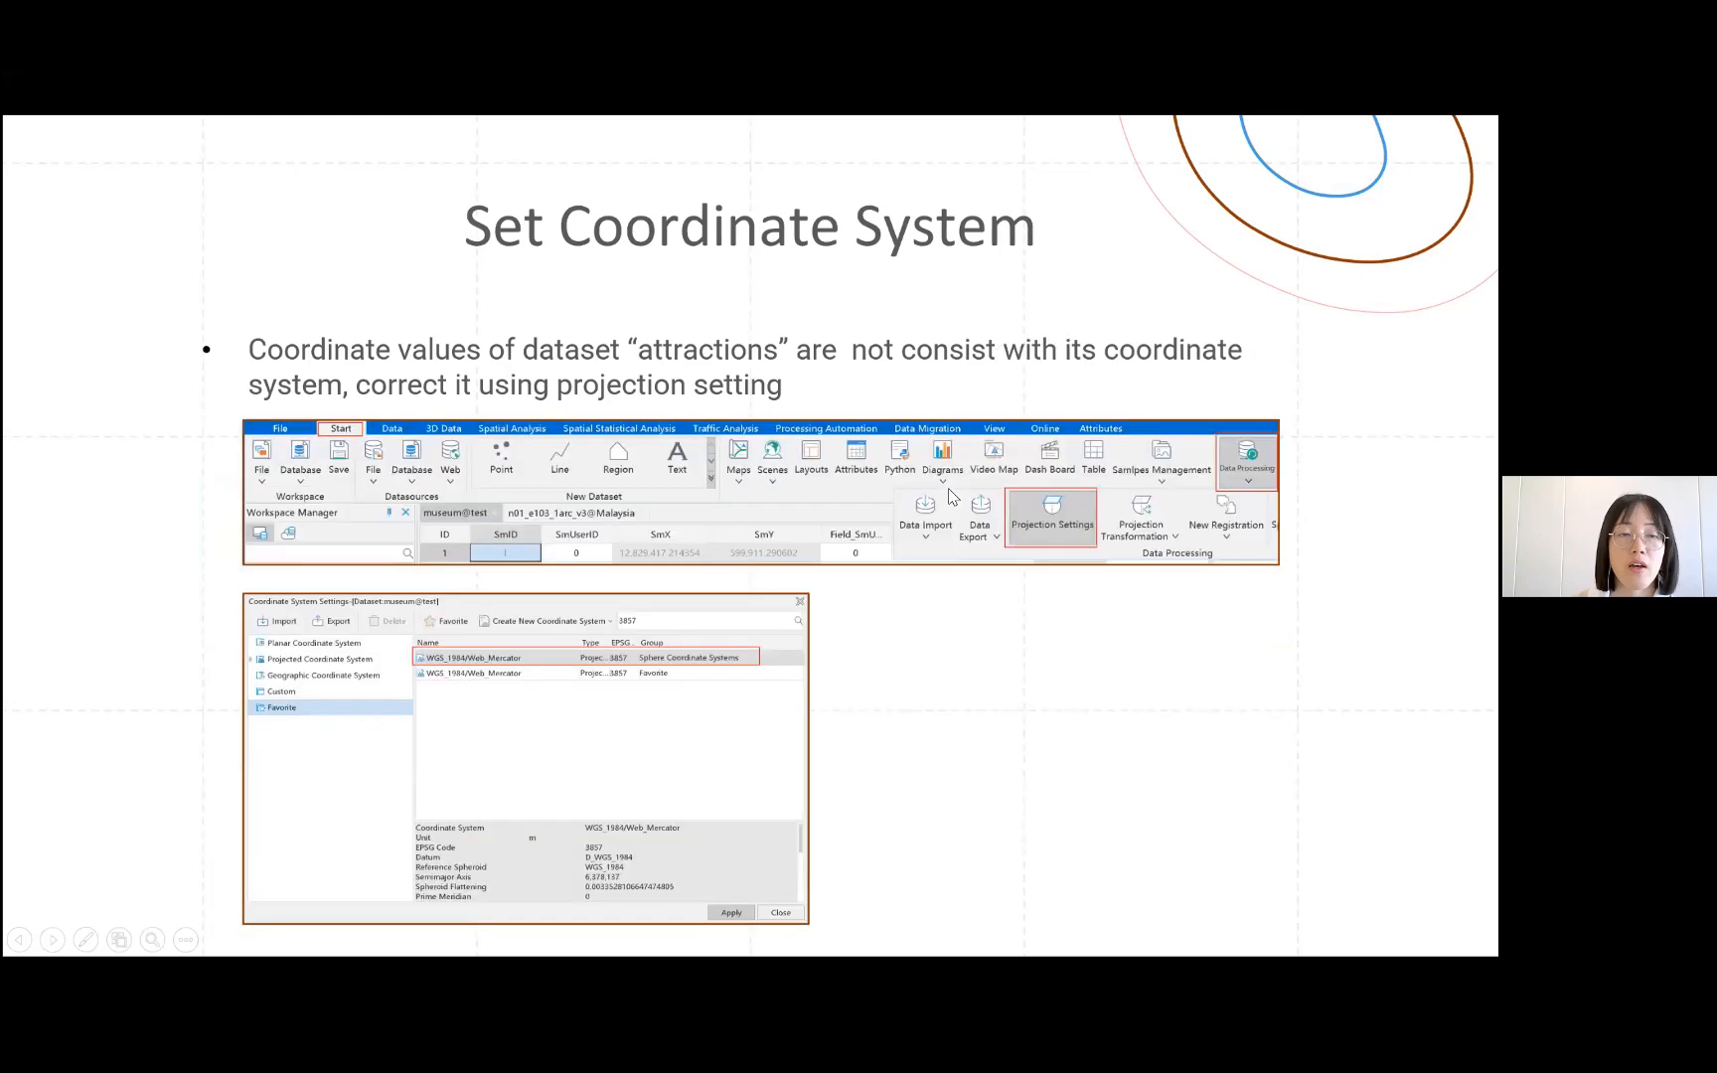
key(Right)
key(Left)
key(Right)
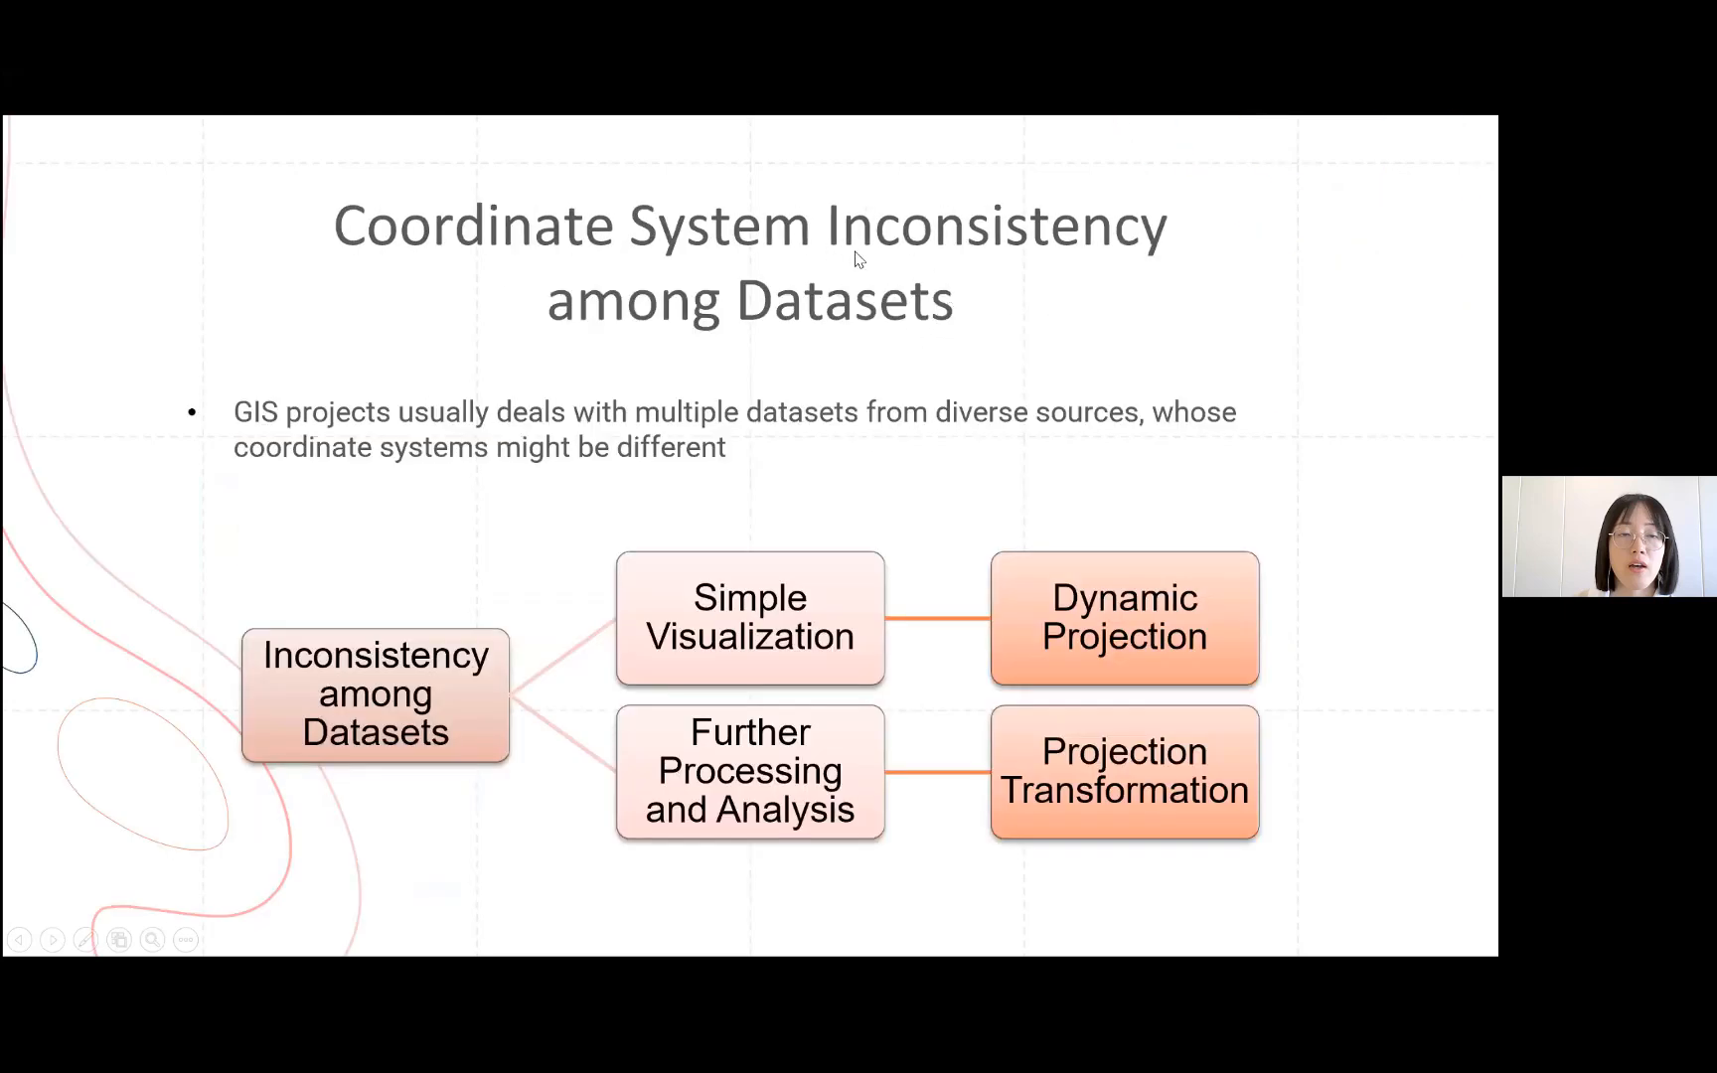
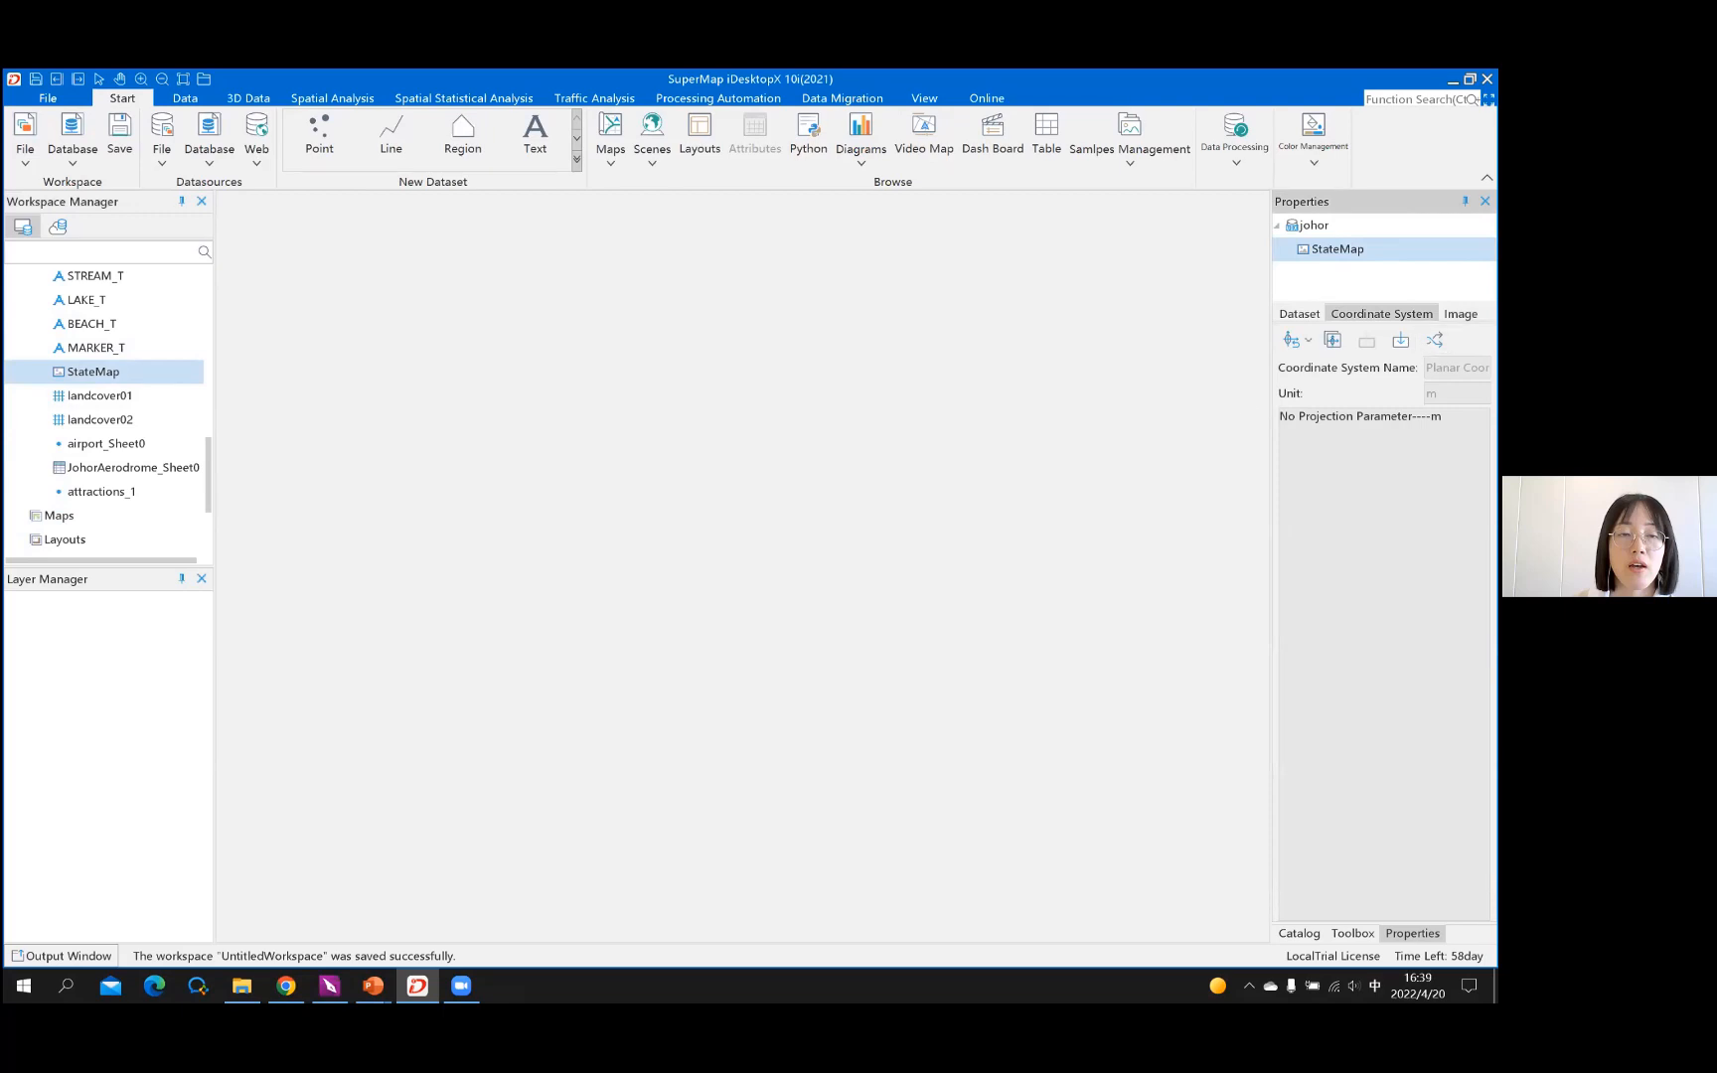
Open the StateMap image and start a new registration with it as source data, saving the result as StateMap_adjust in johor
double_click(108, 374)
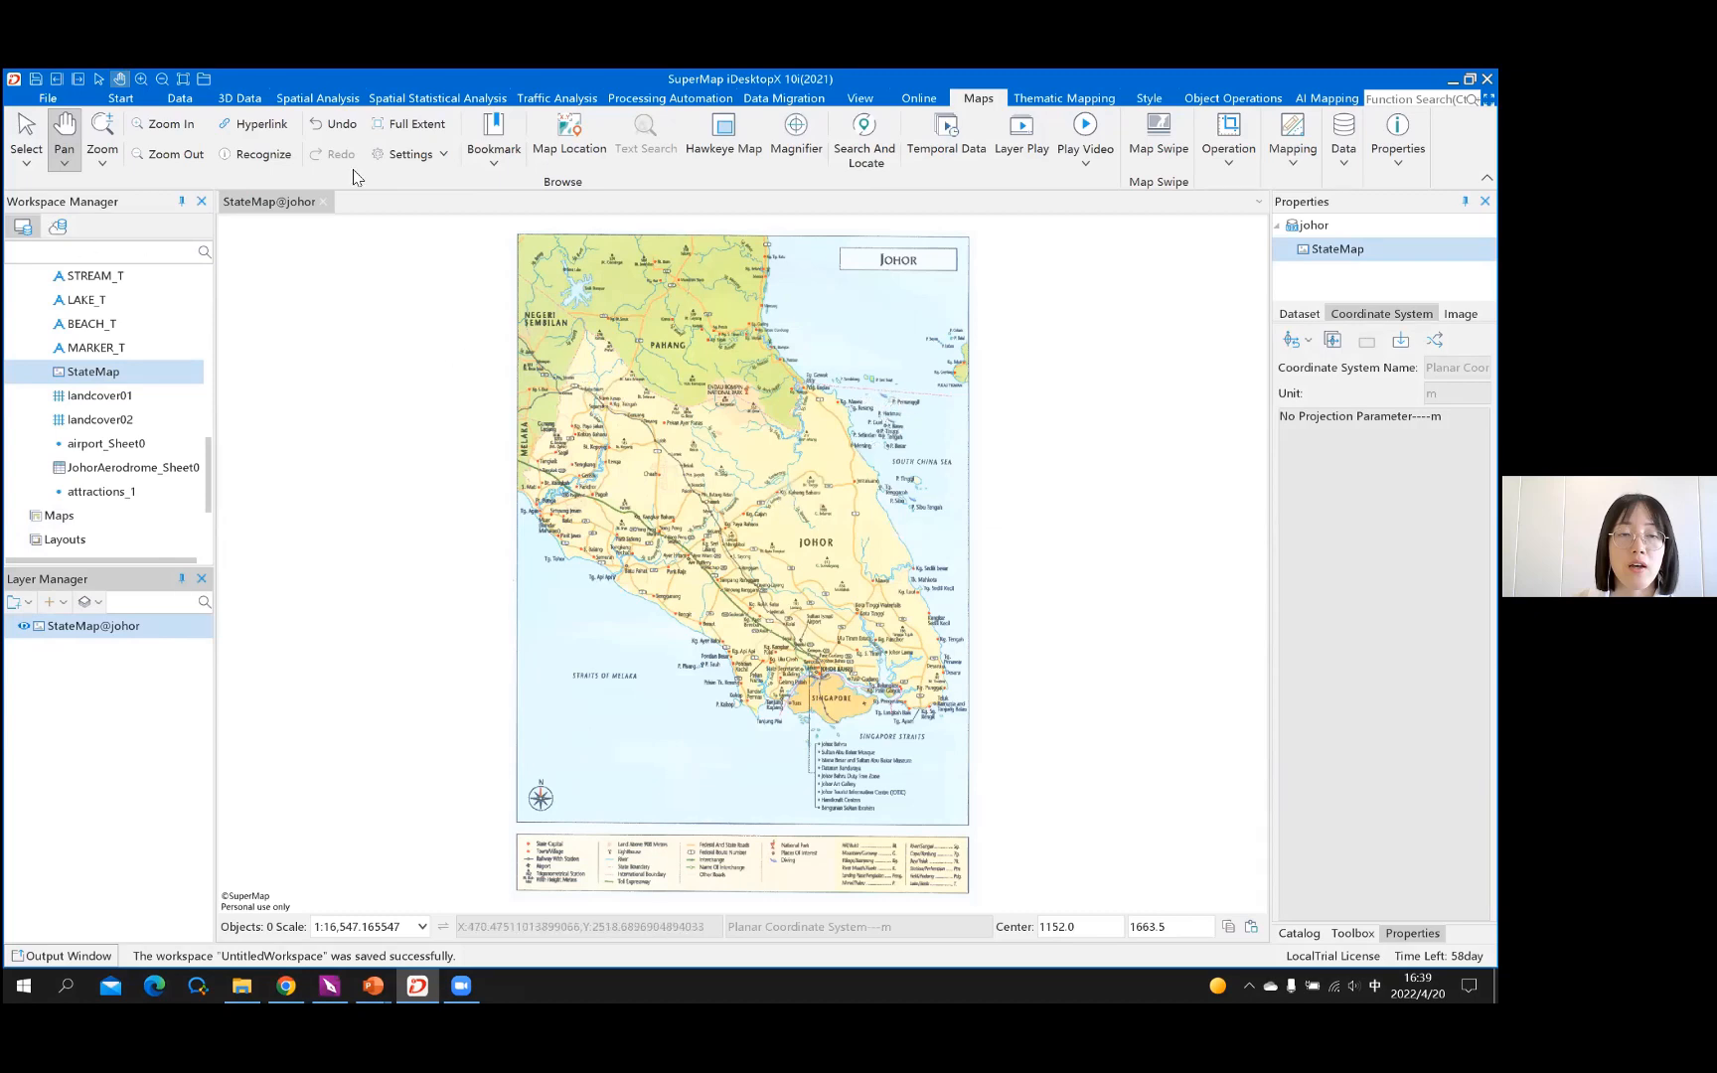
click(117, 101)
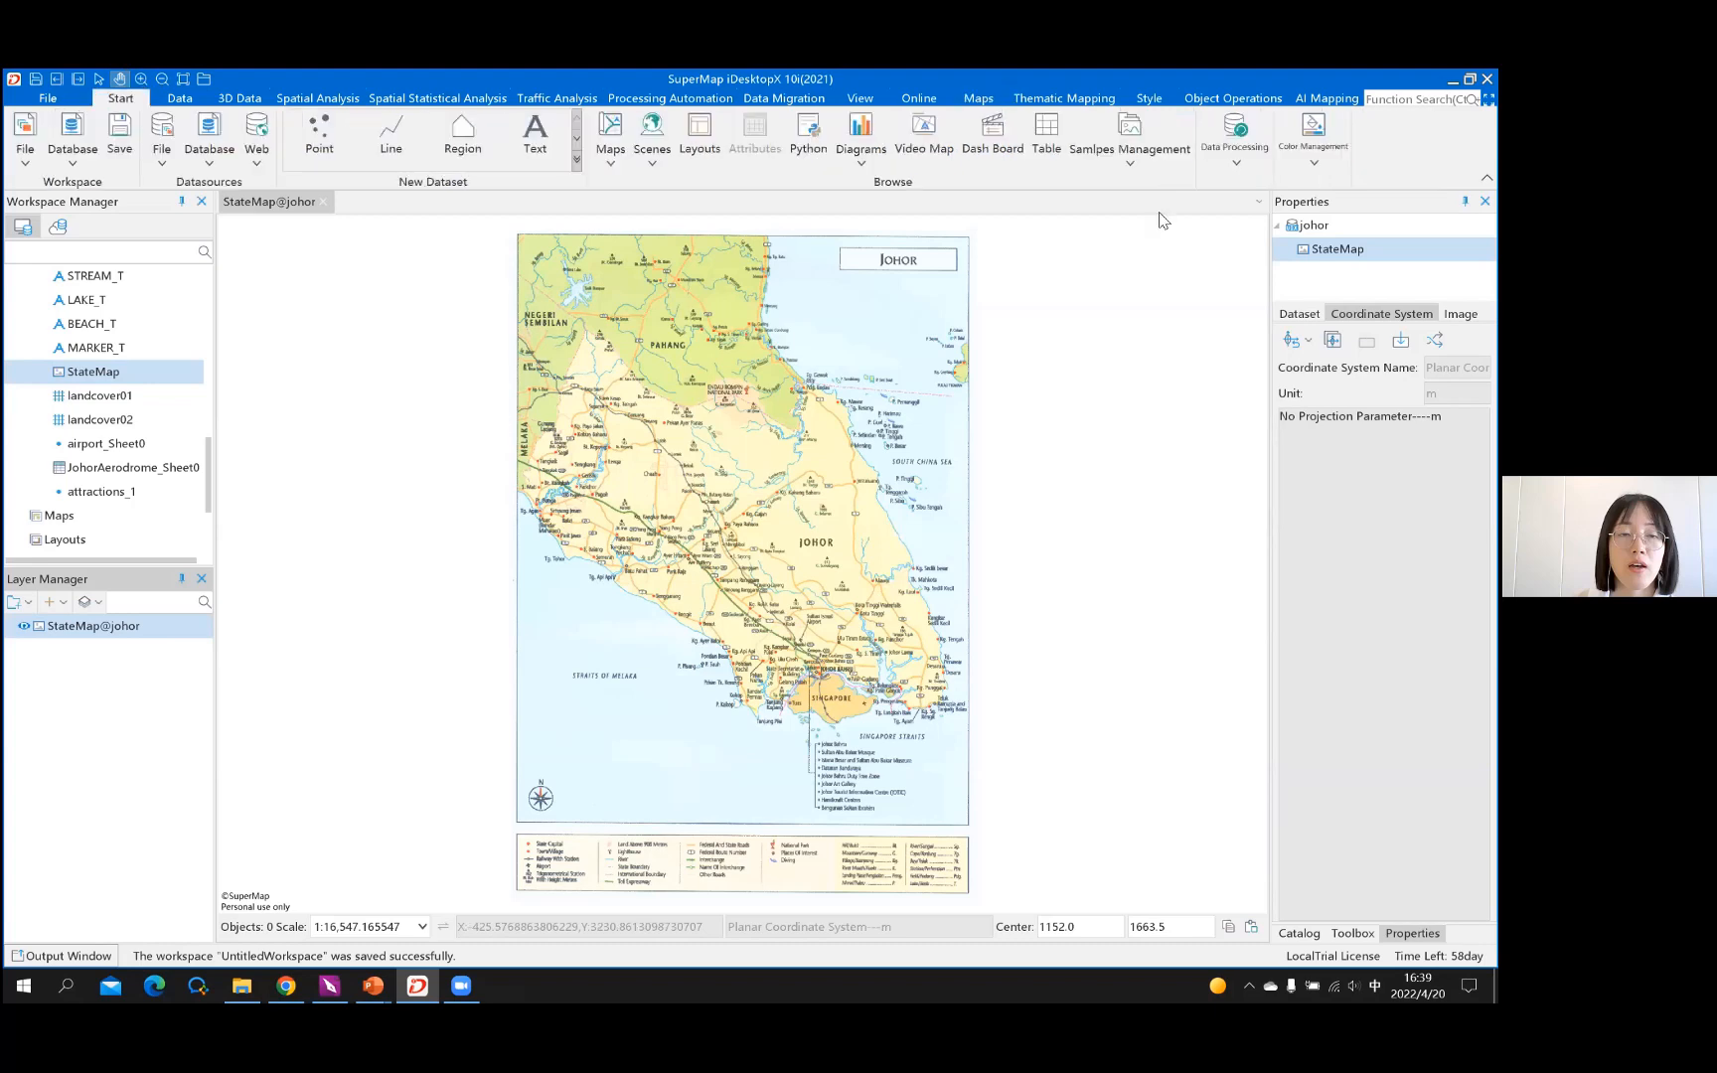
click(1232, 169)
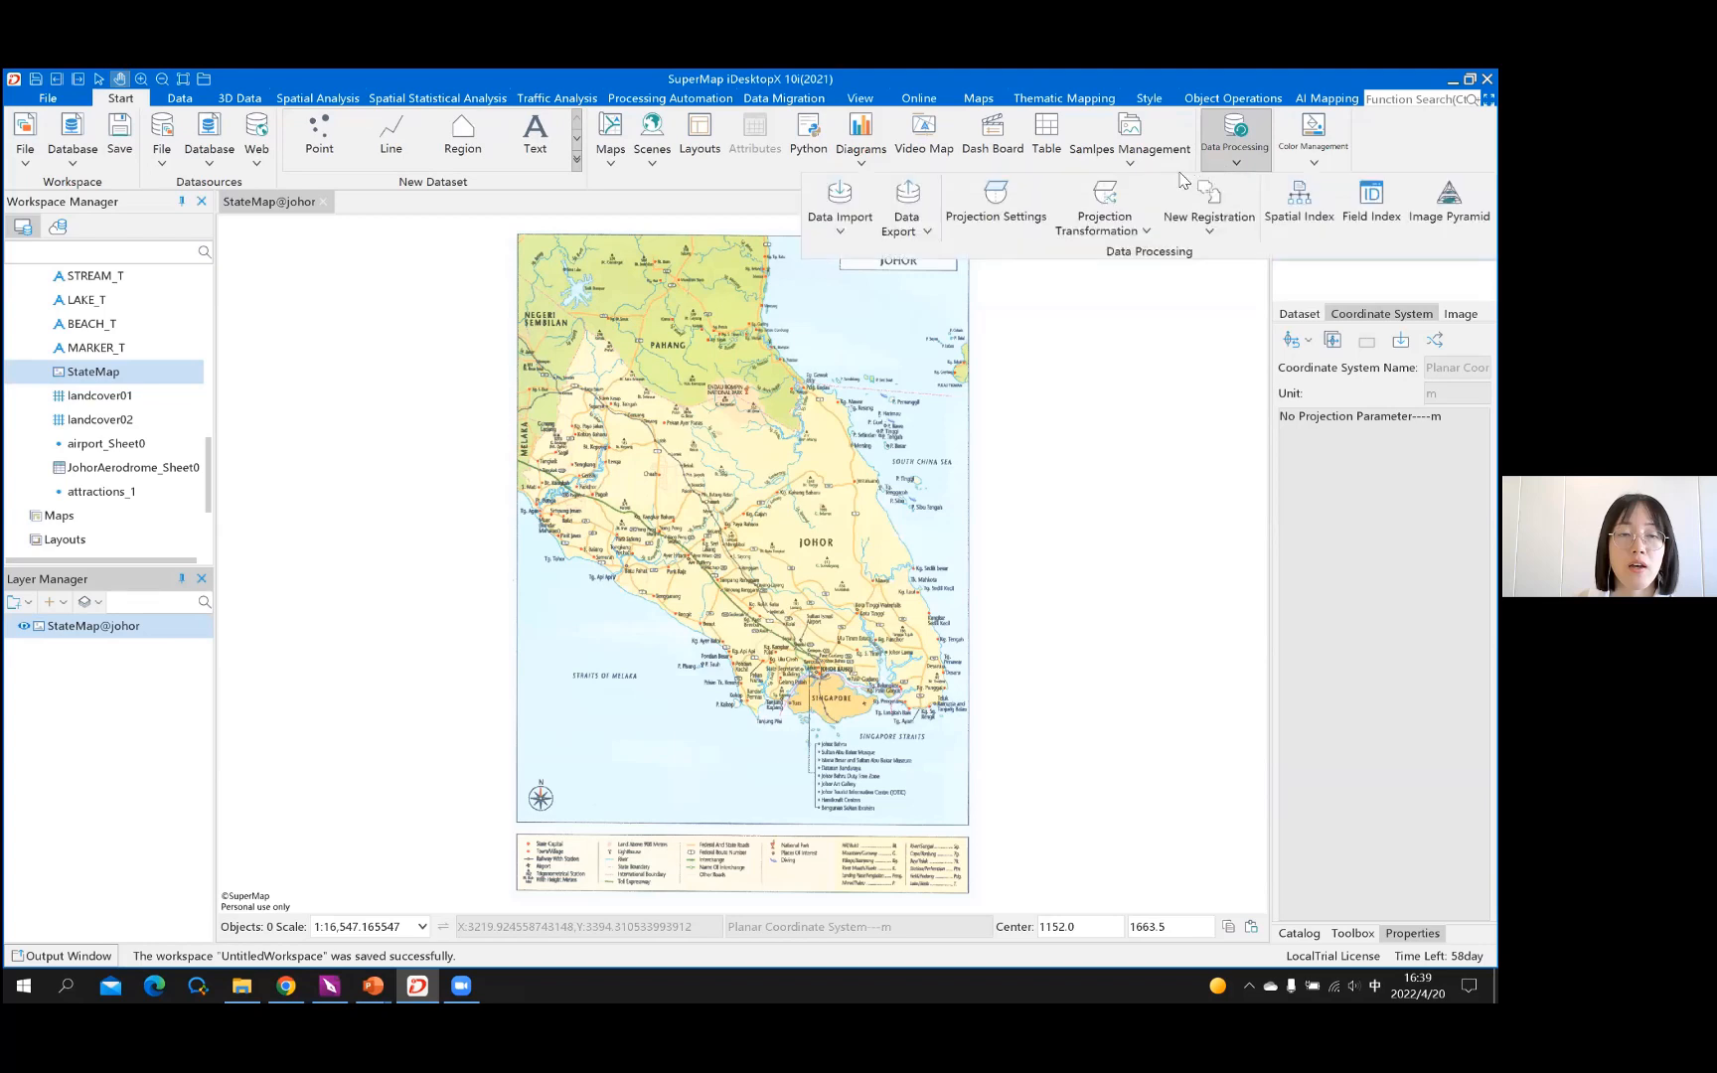
click(1216, 235)
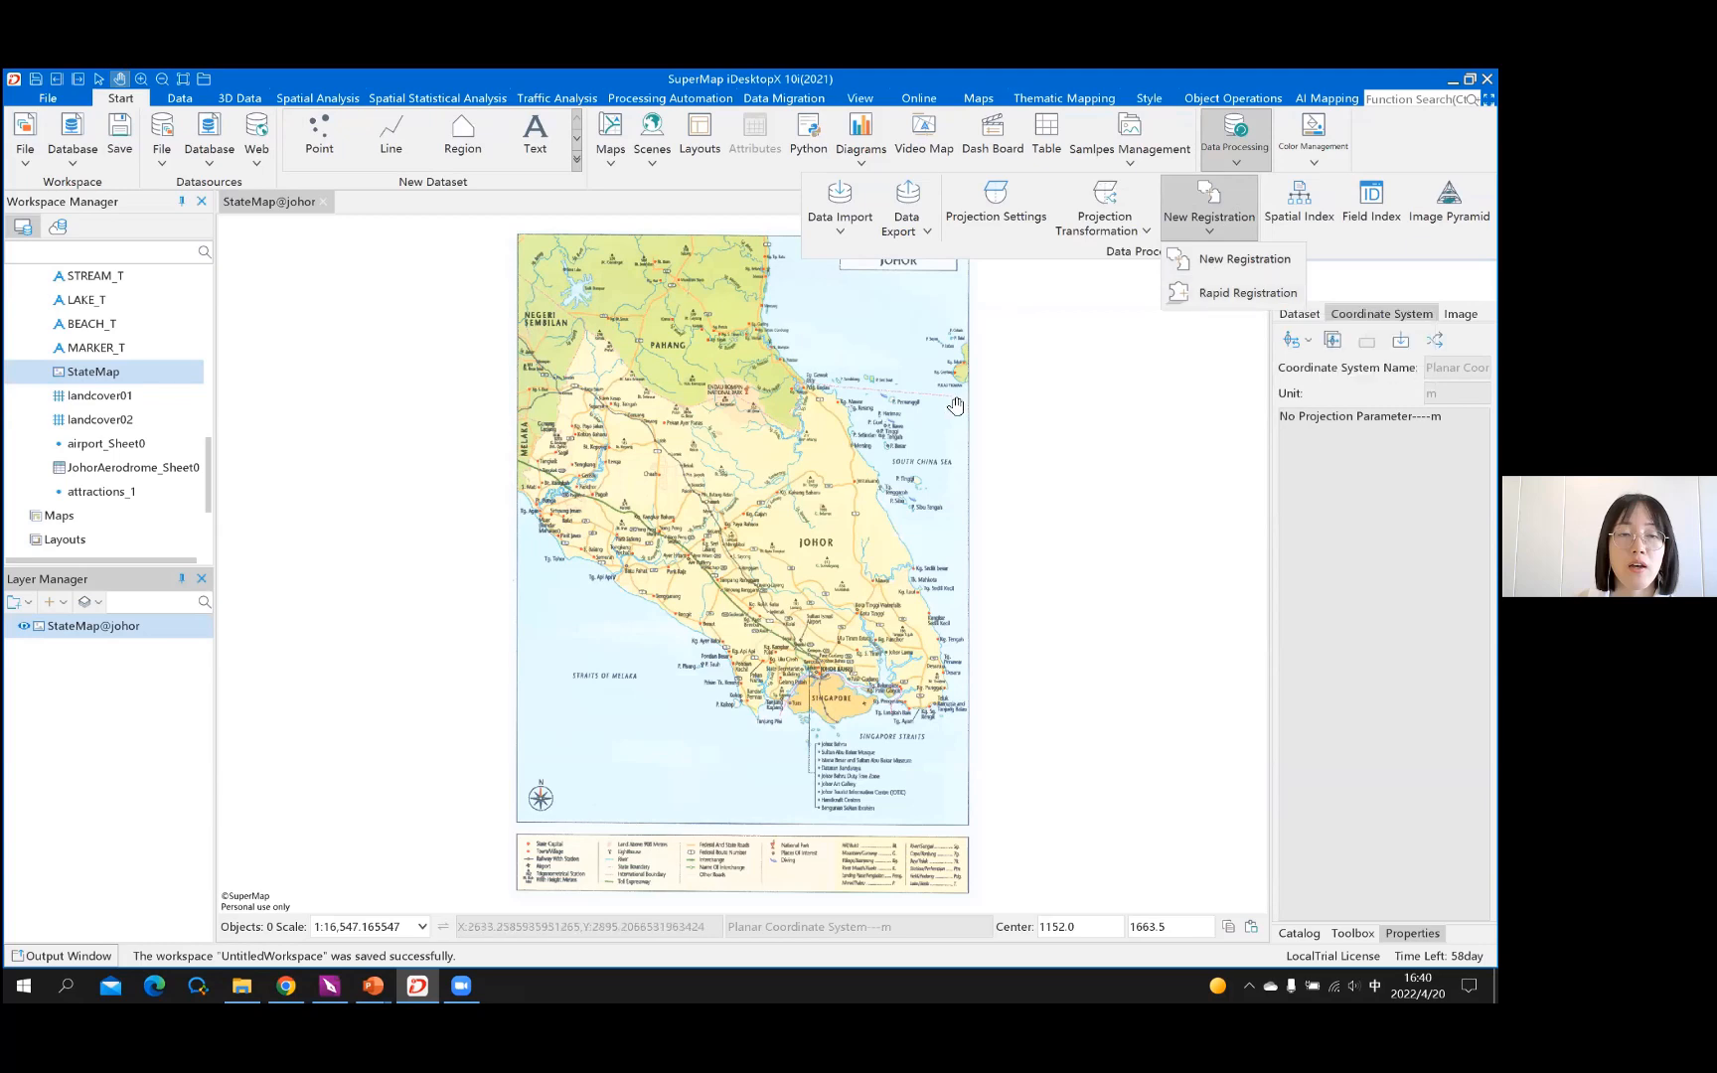
click(1221, 262)
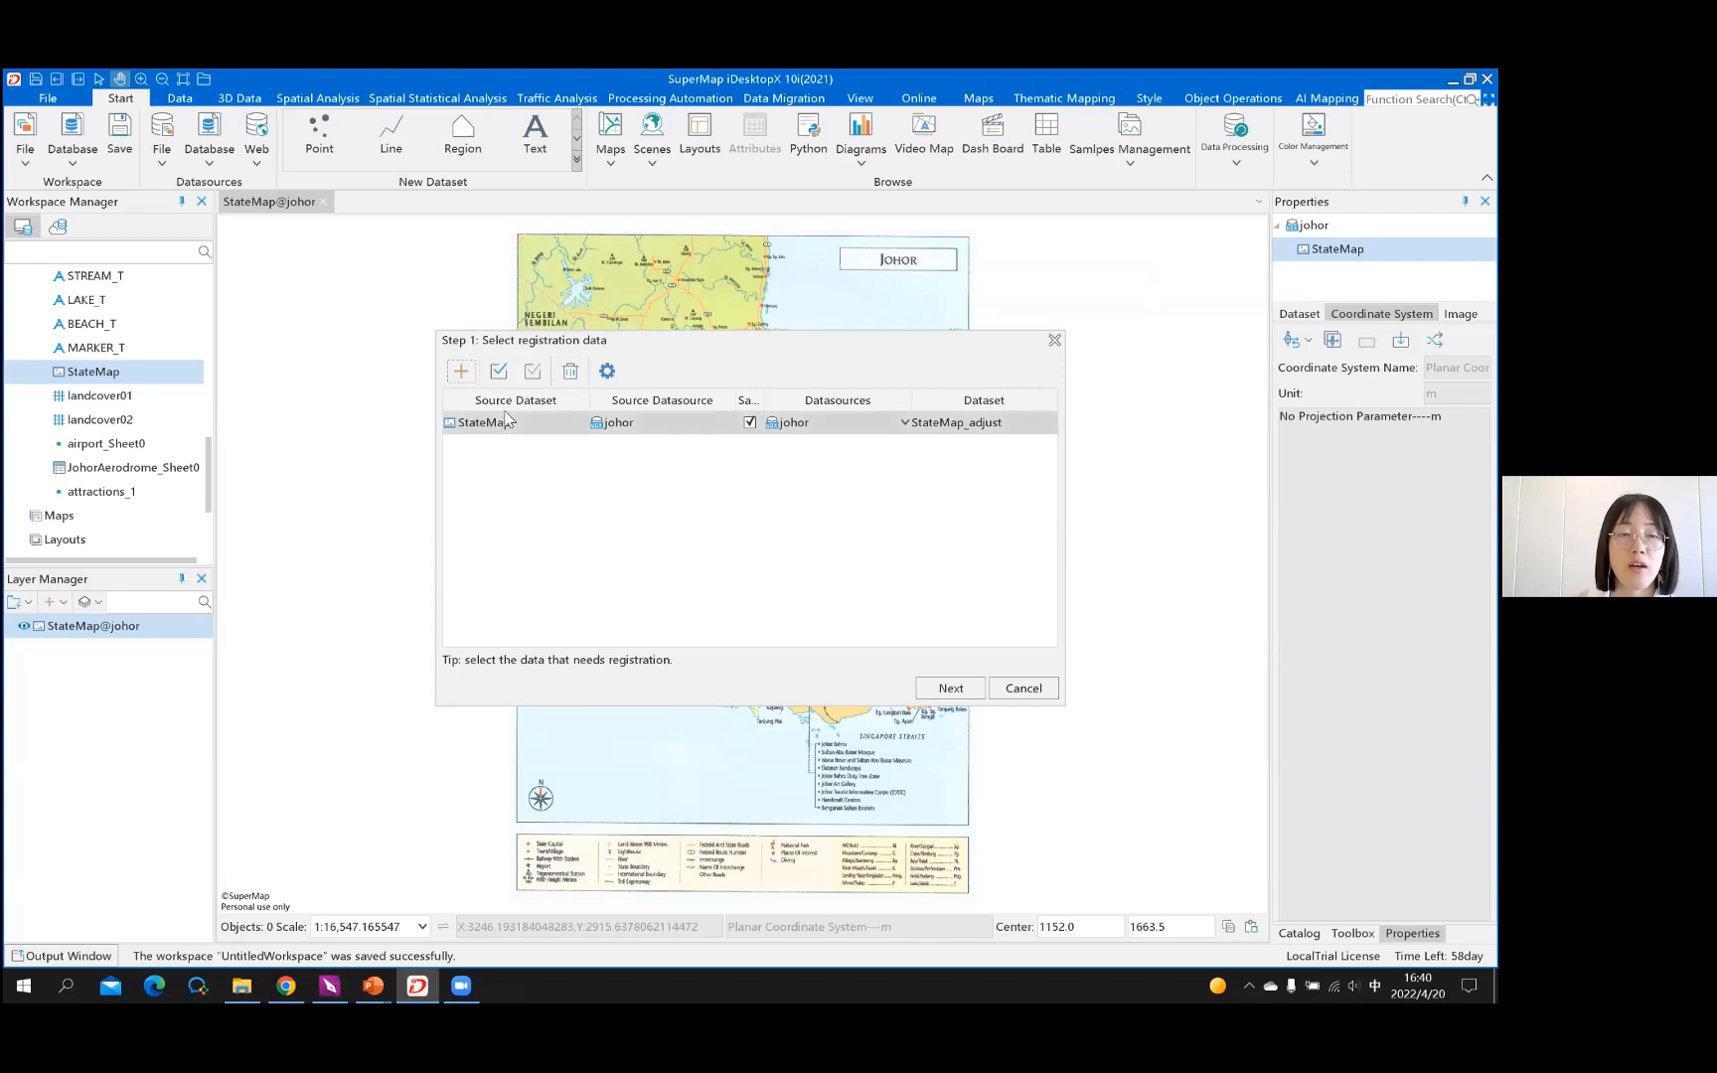
click(949, 689)
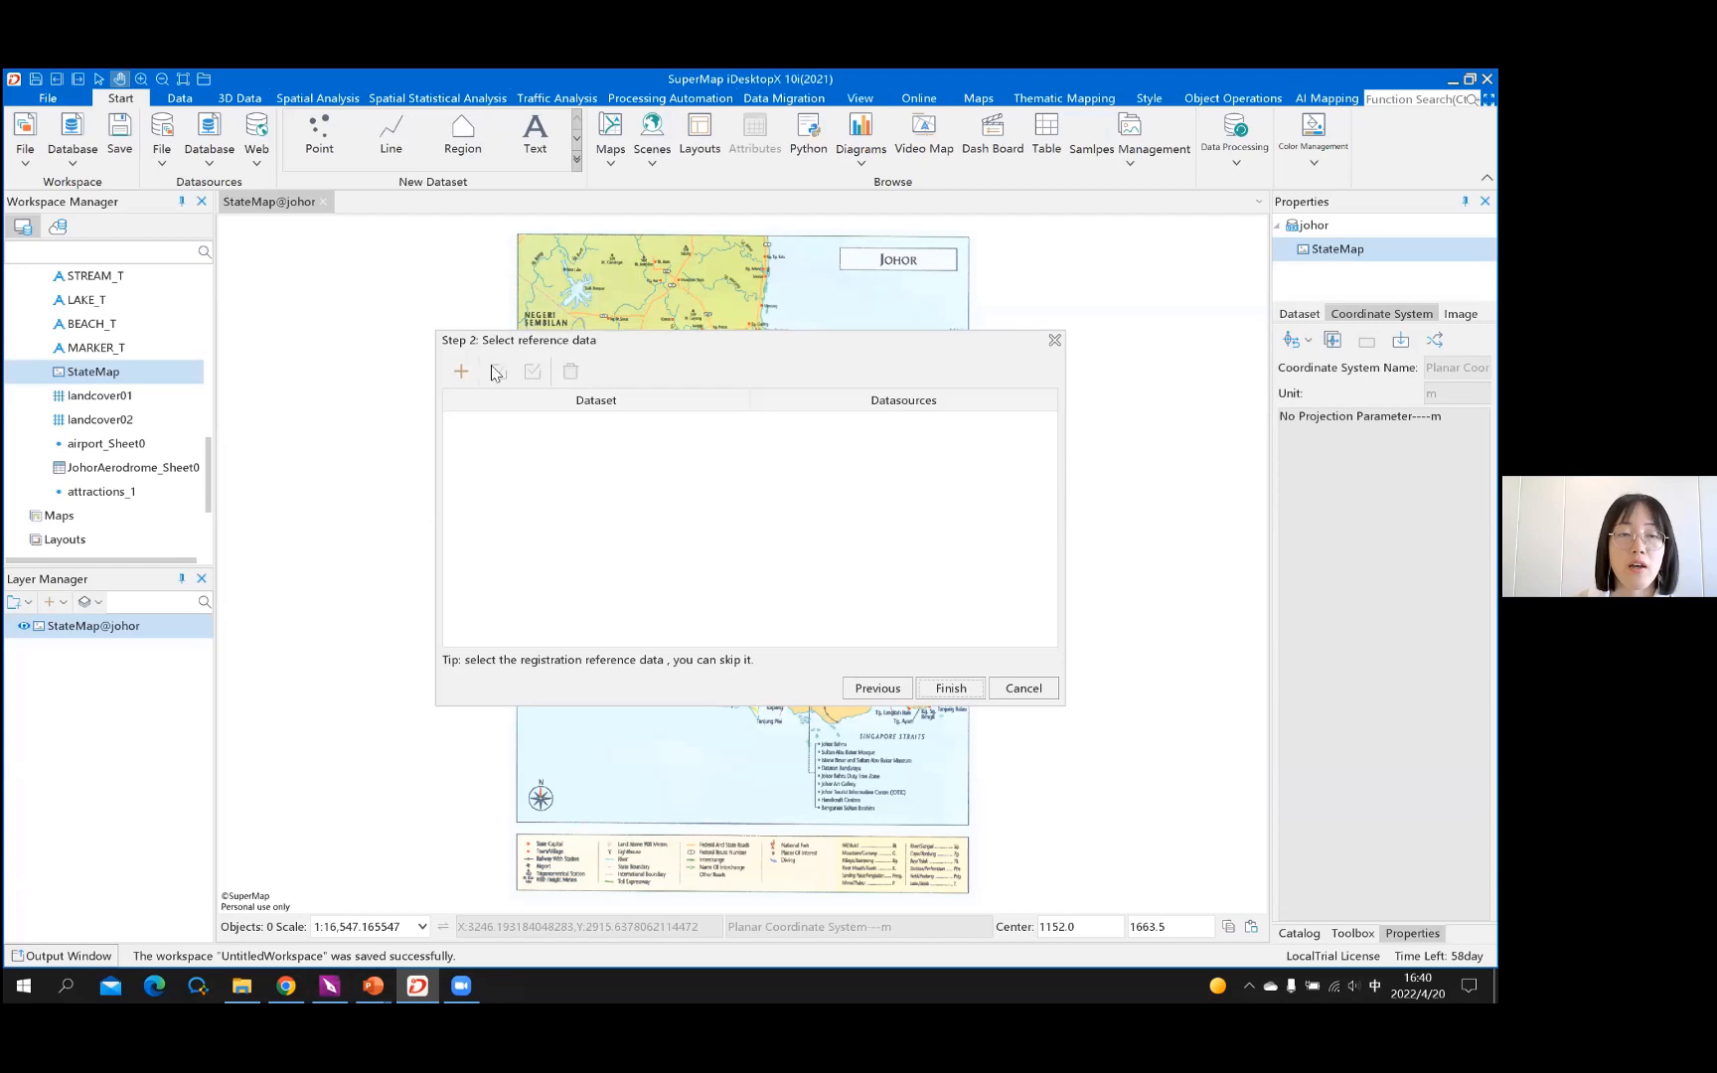
Add the roads dataset from the johor datasource as the registration's reference data
click(461, 371)
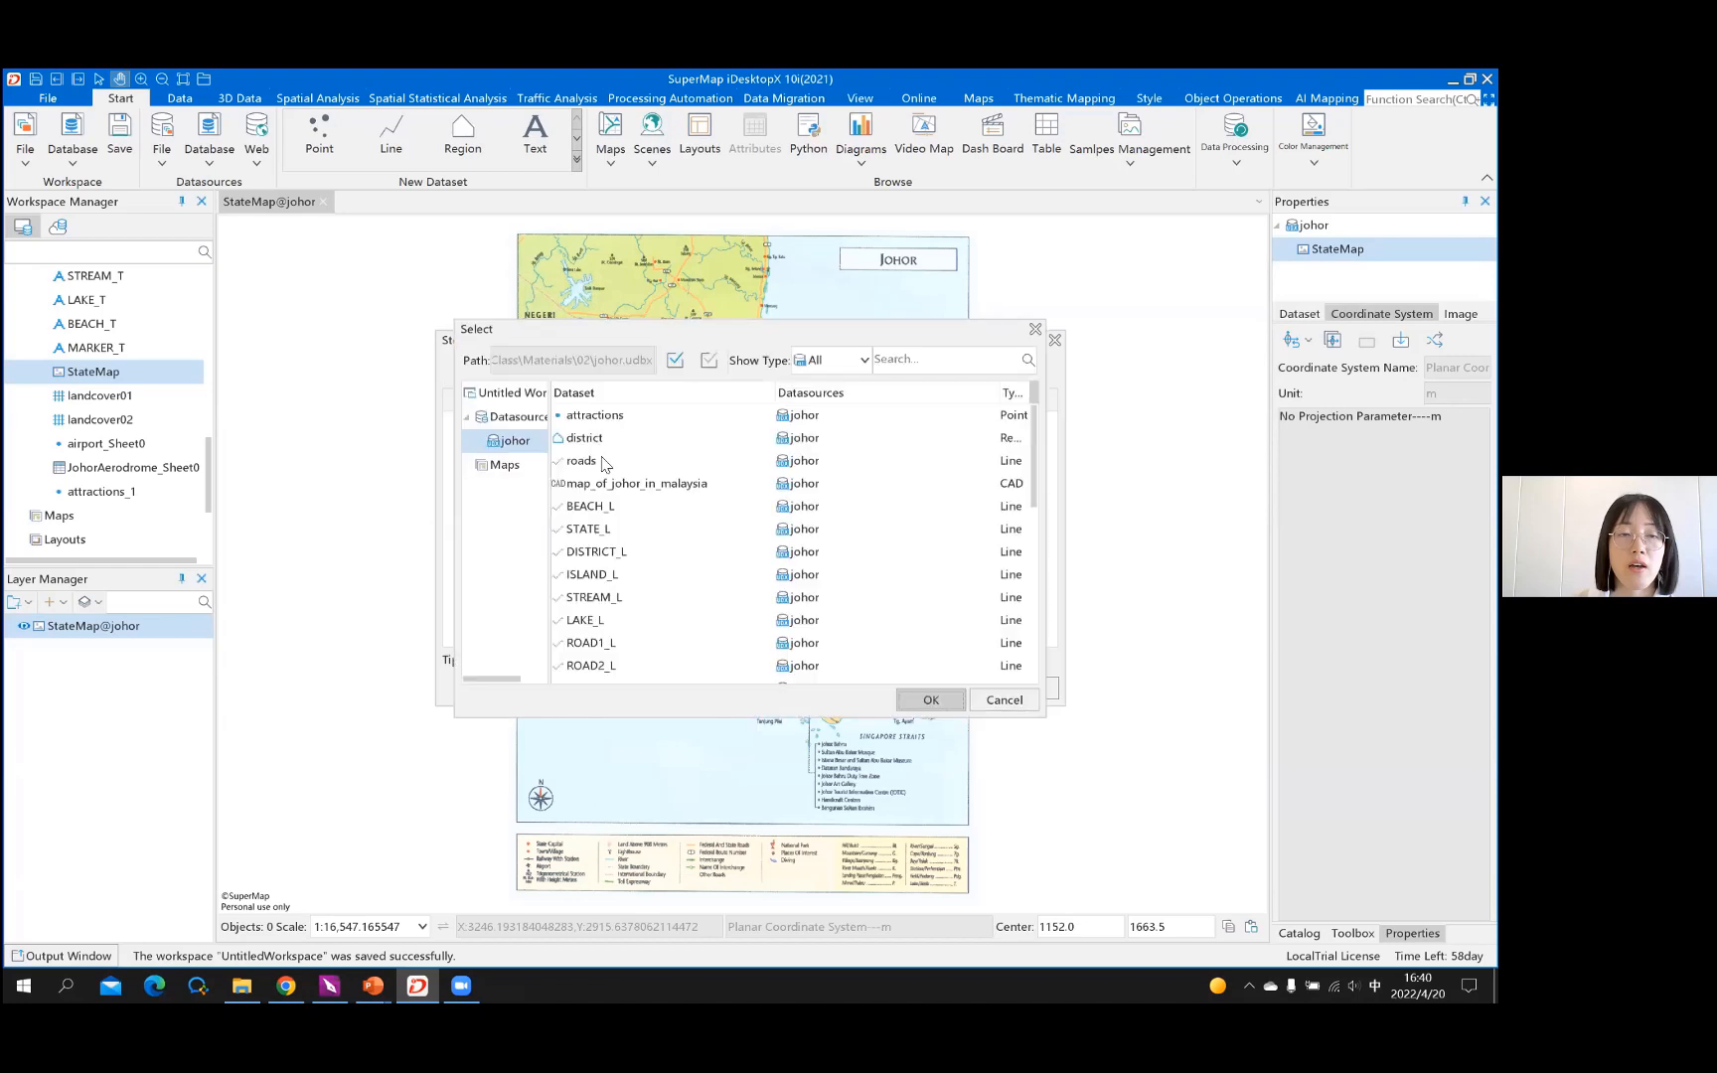
click(596, 462)
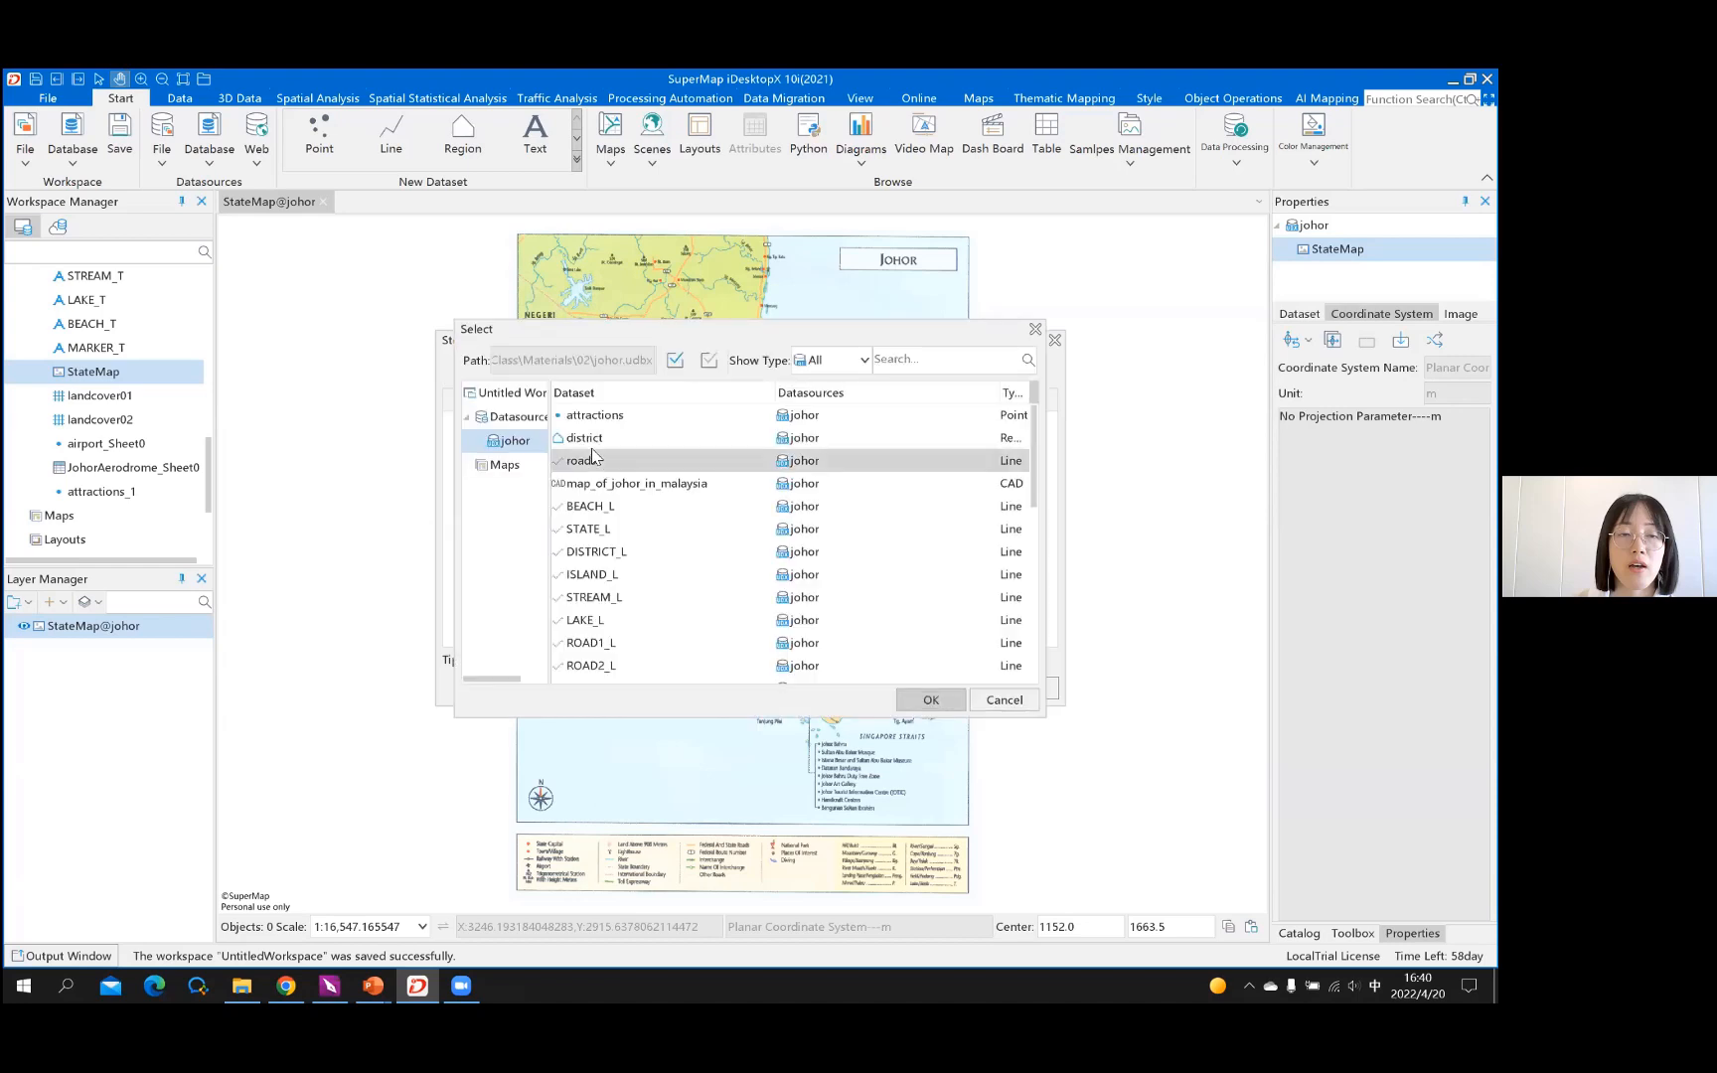
click(921, 703)
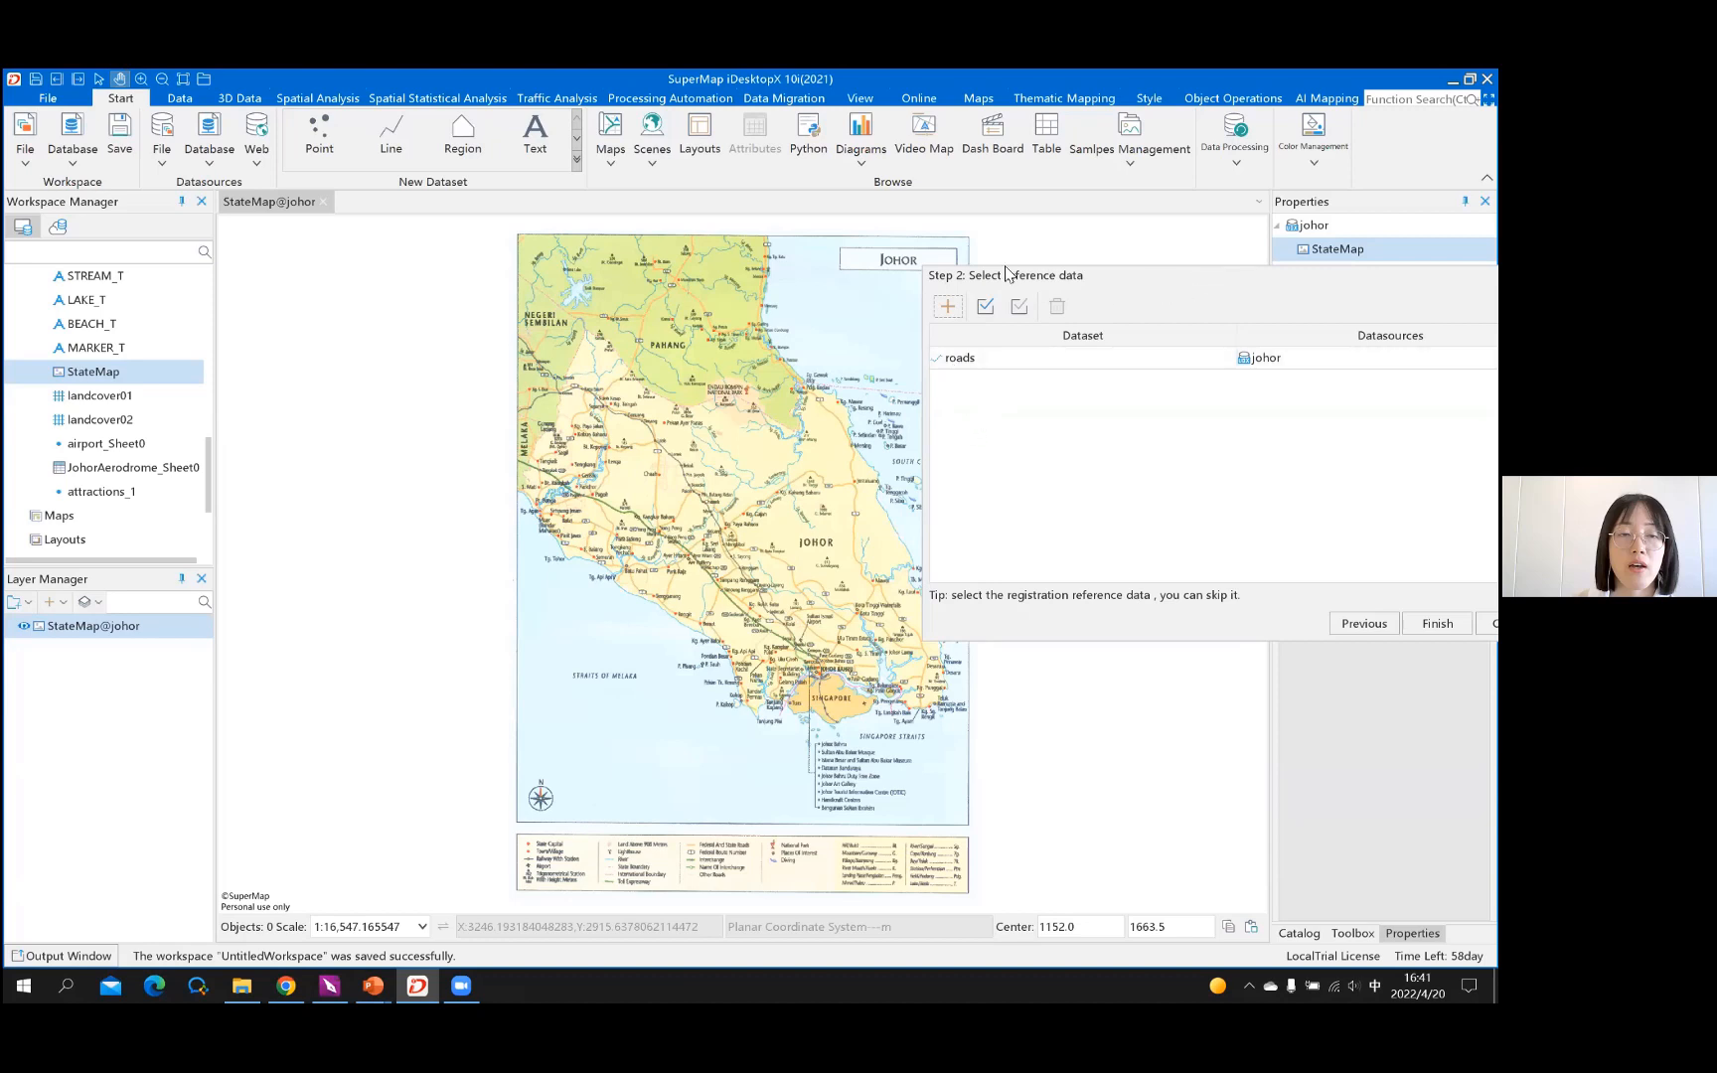
drag(1182, 277, 976, 233)
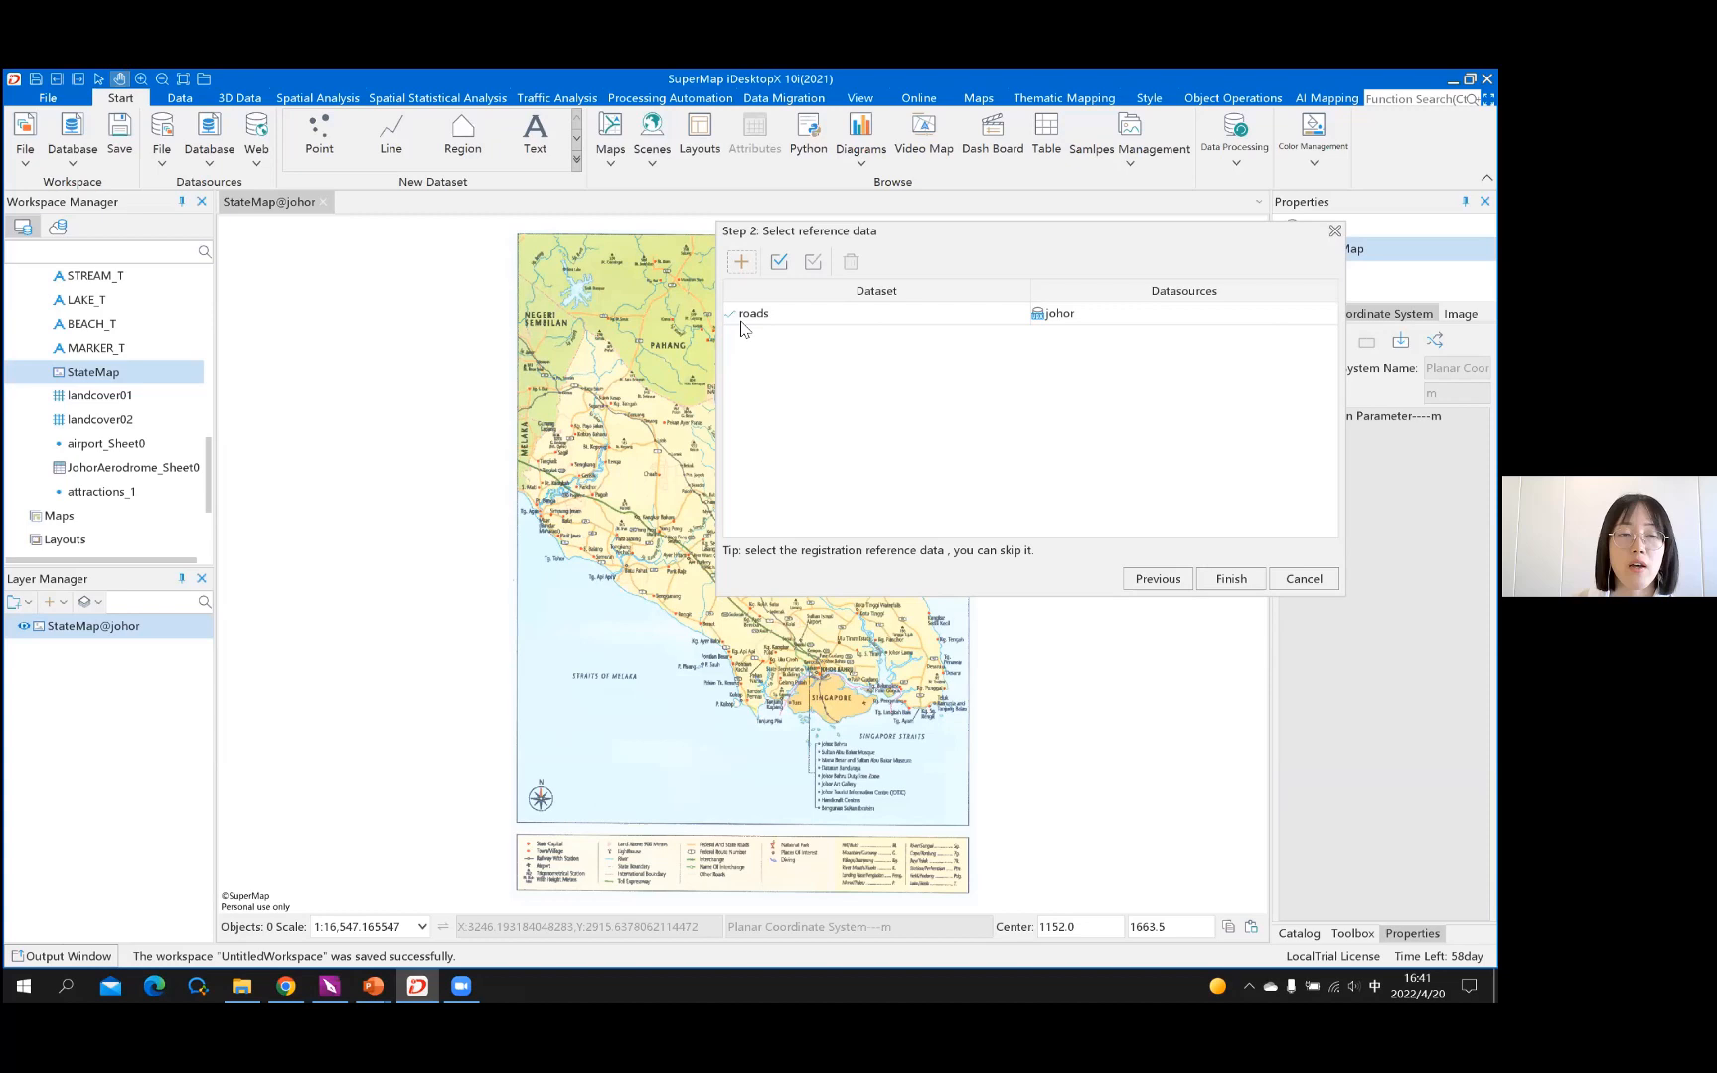
click(773, 312)
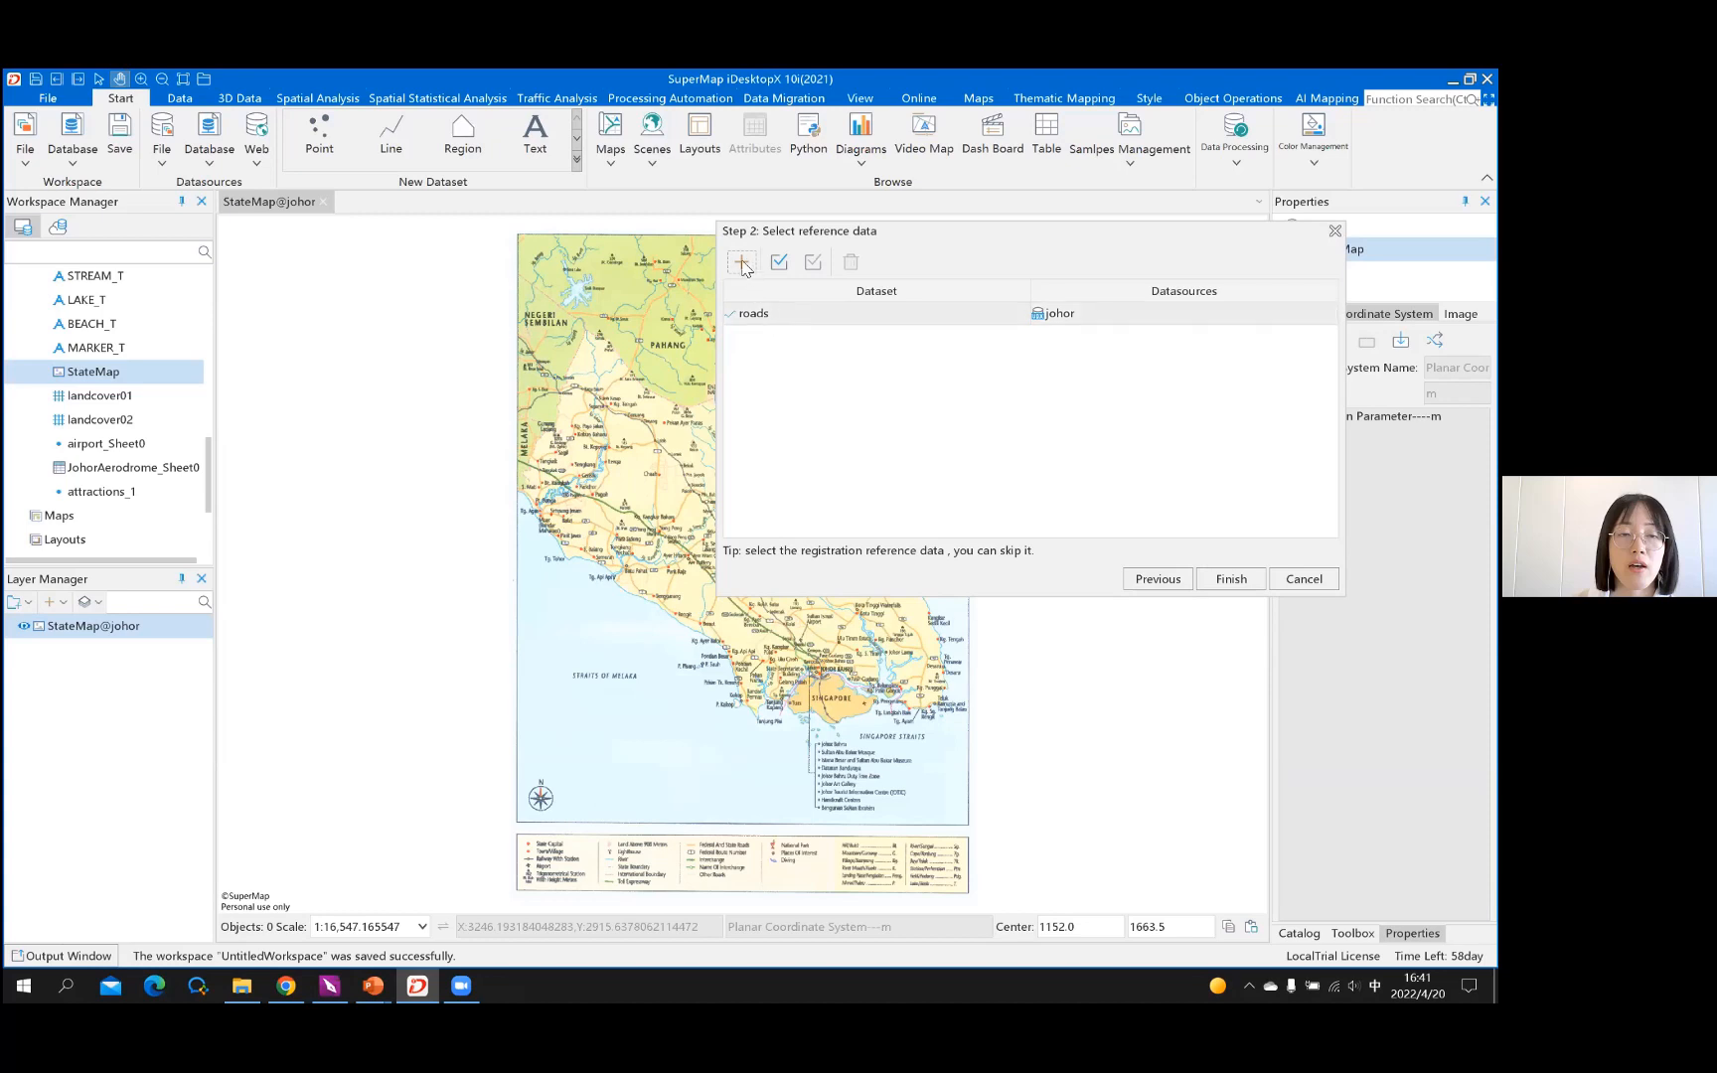
click(747, 266)
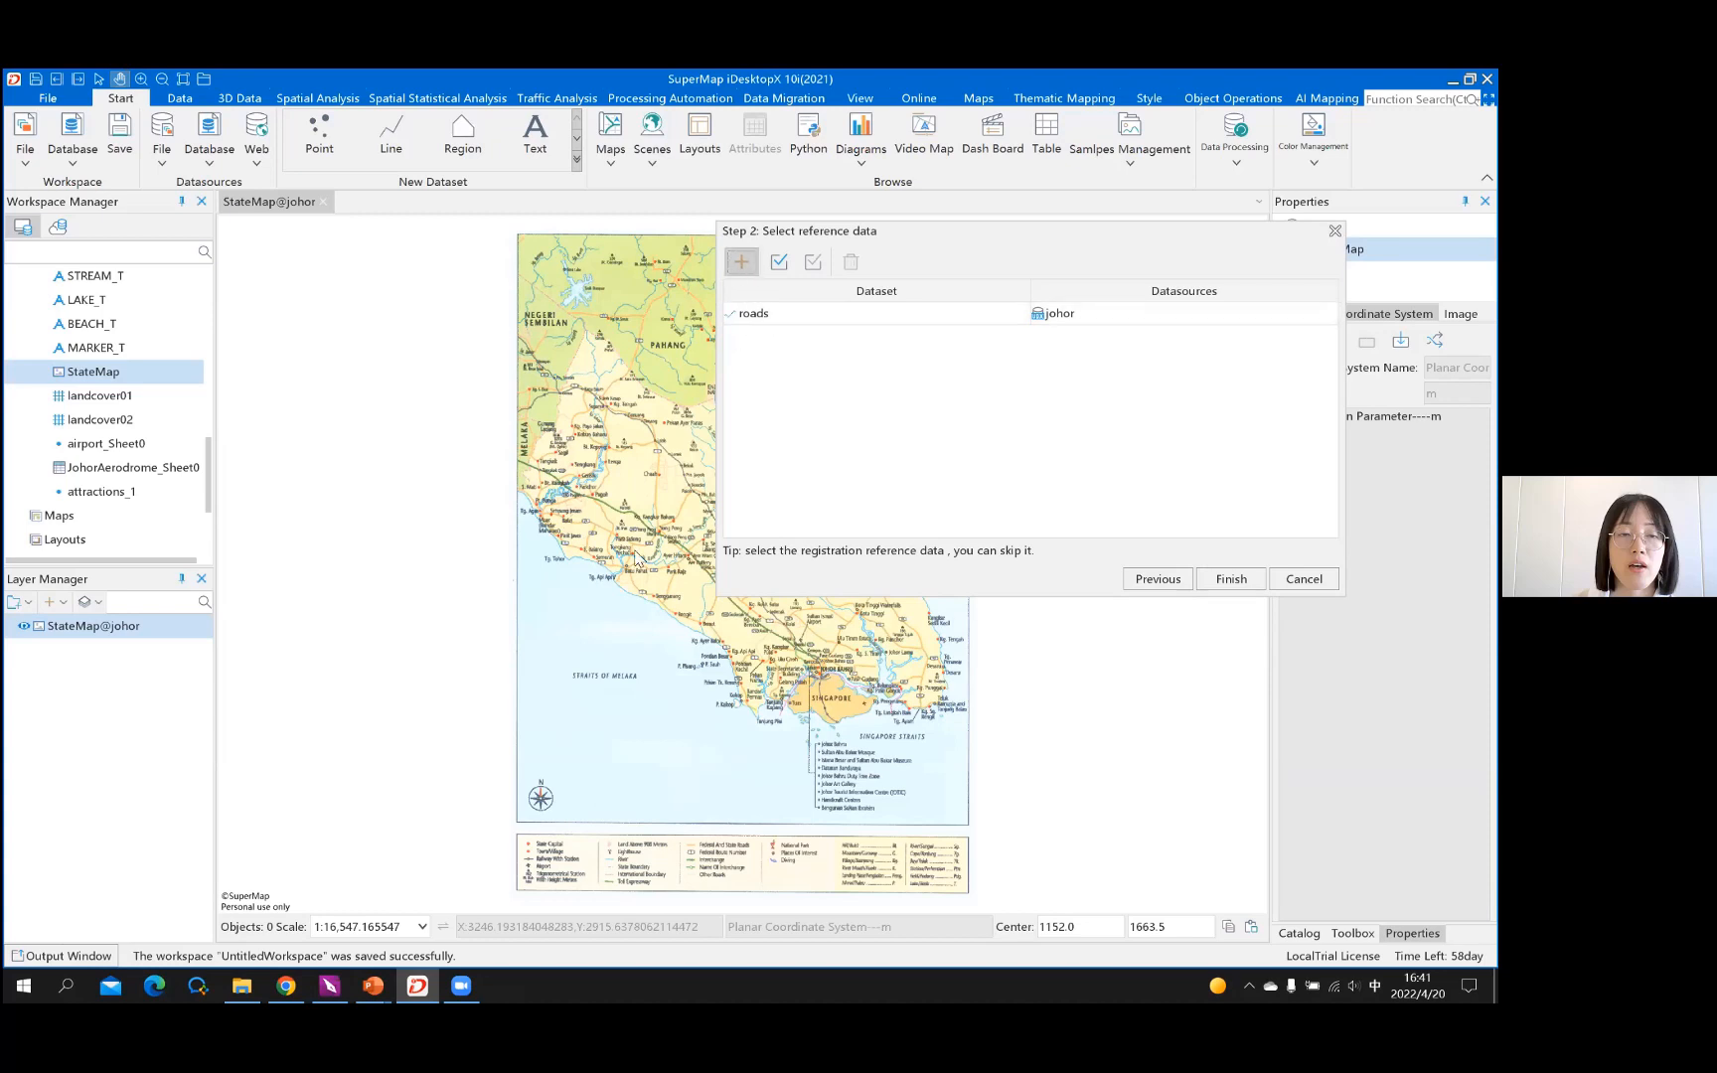
click(621, 583)
click(1005, 700)
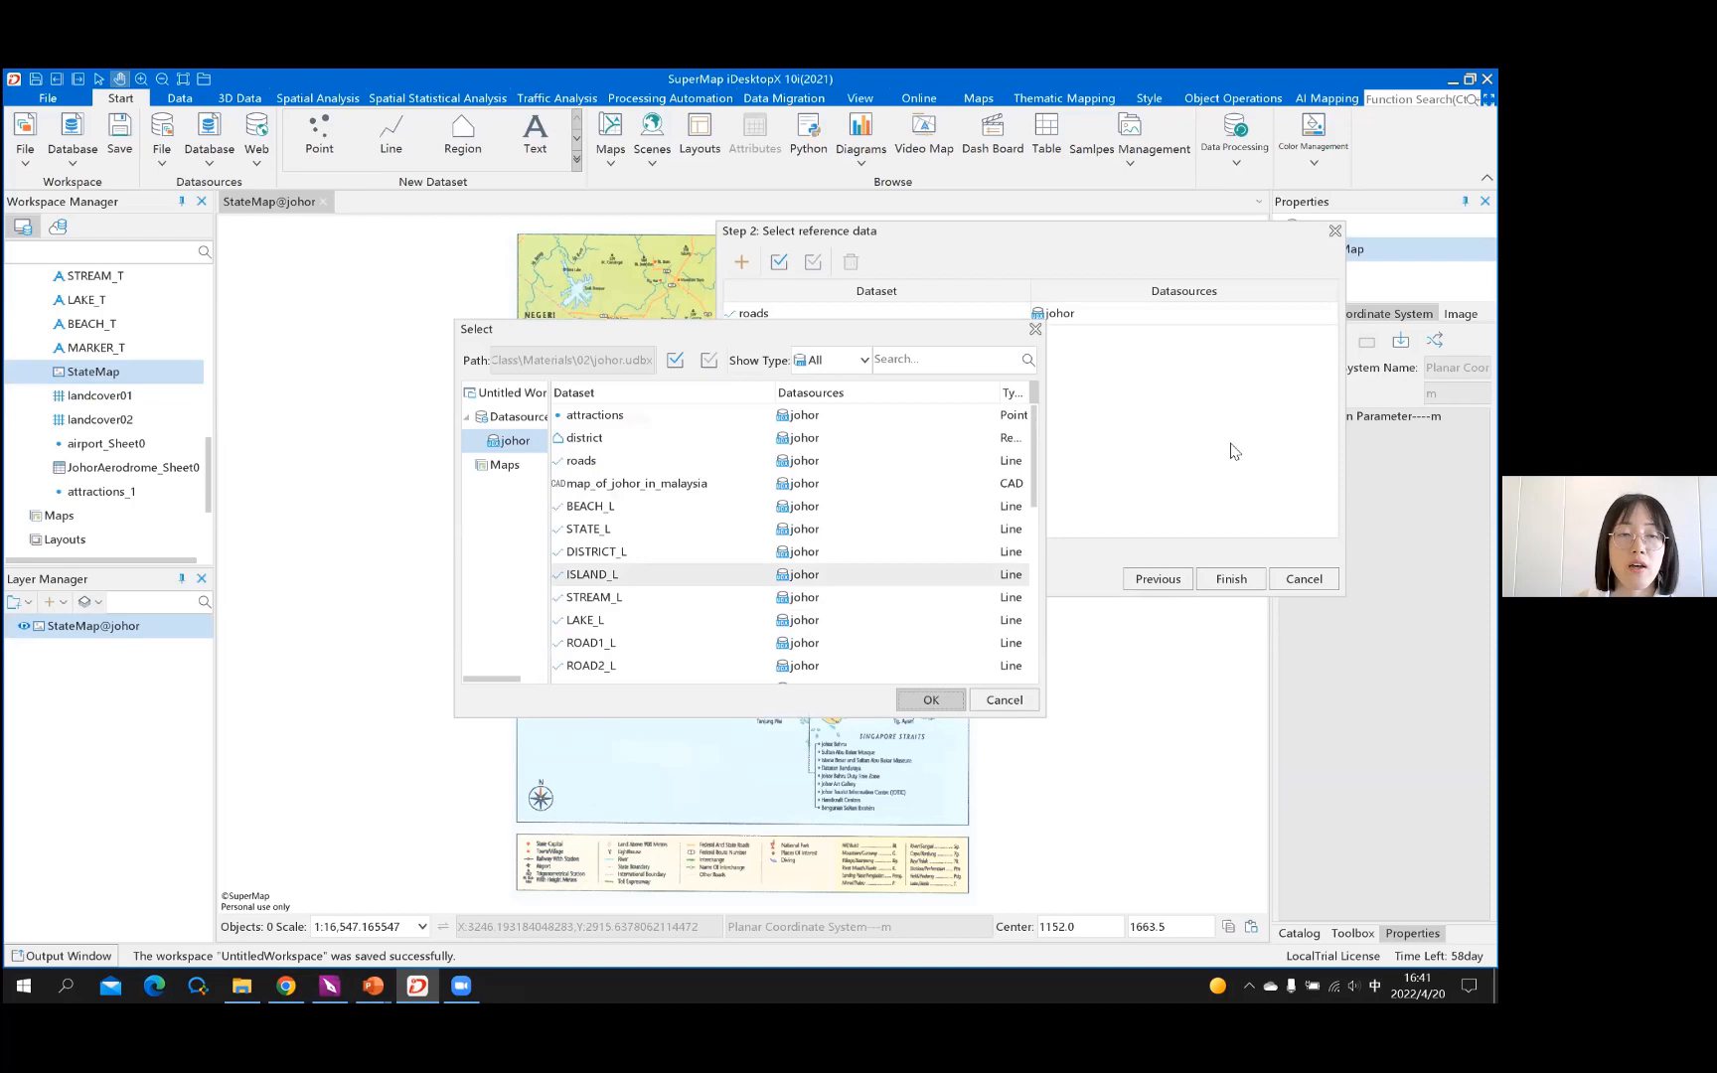
Finish the registration setup with roads as the only reference dataset
click(1228, 584)
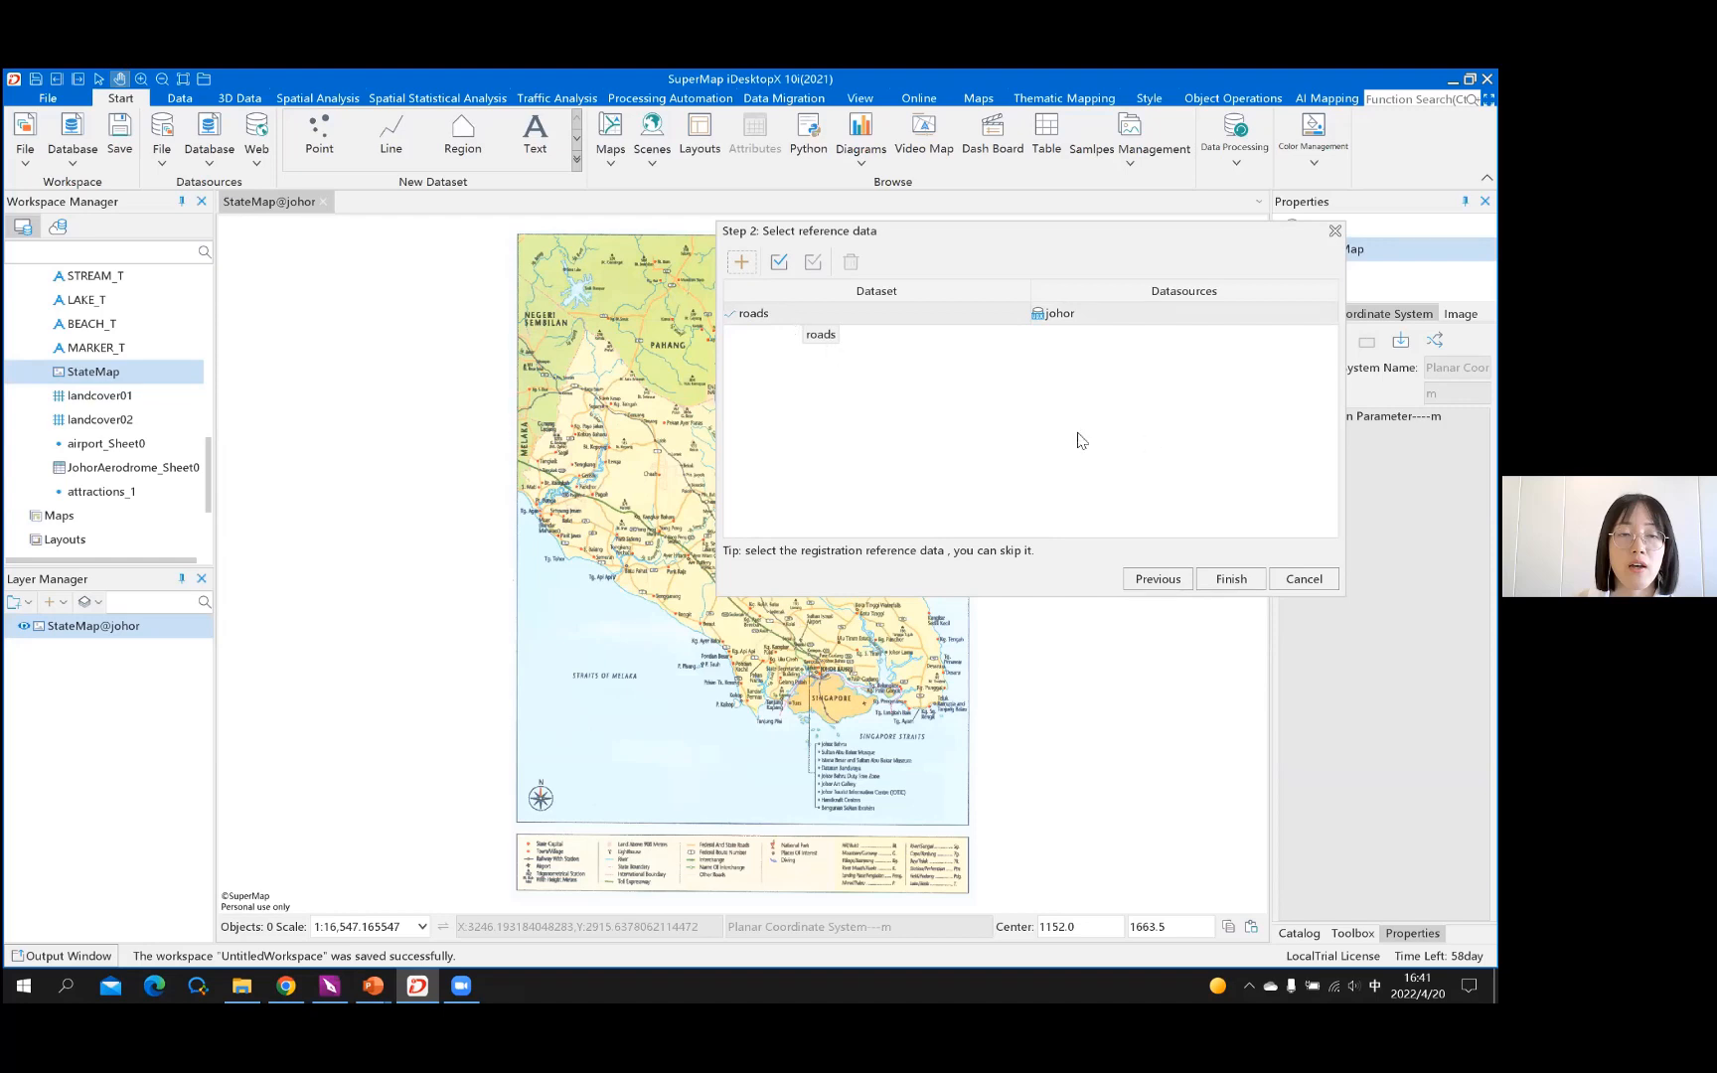
click(1225, 584)
click(1232, 586)
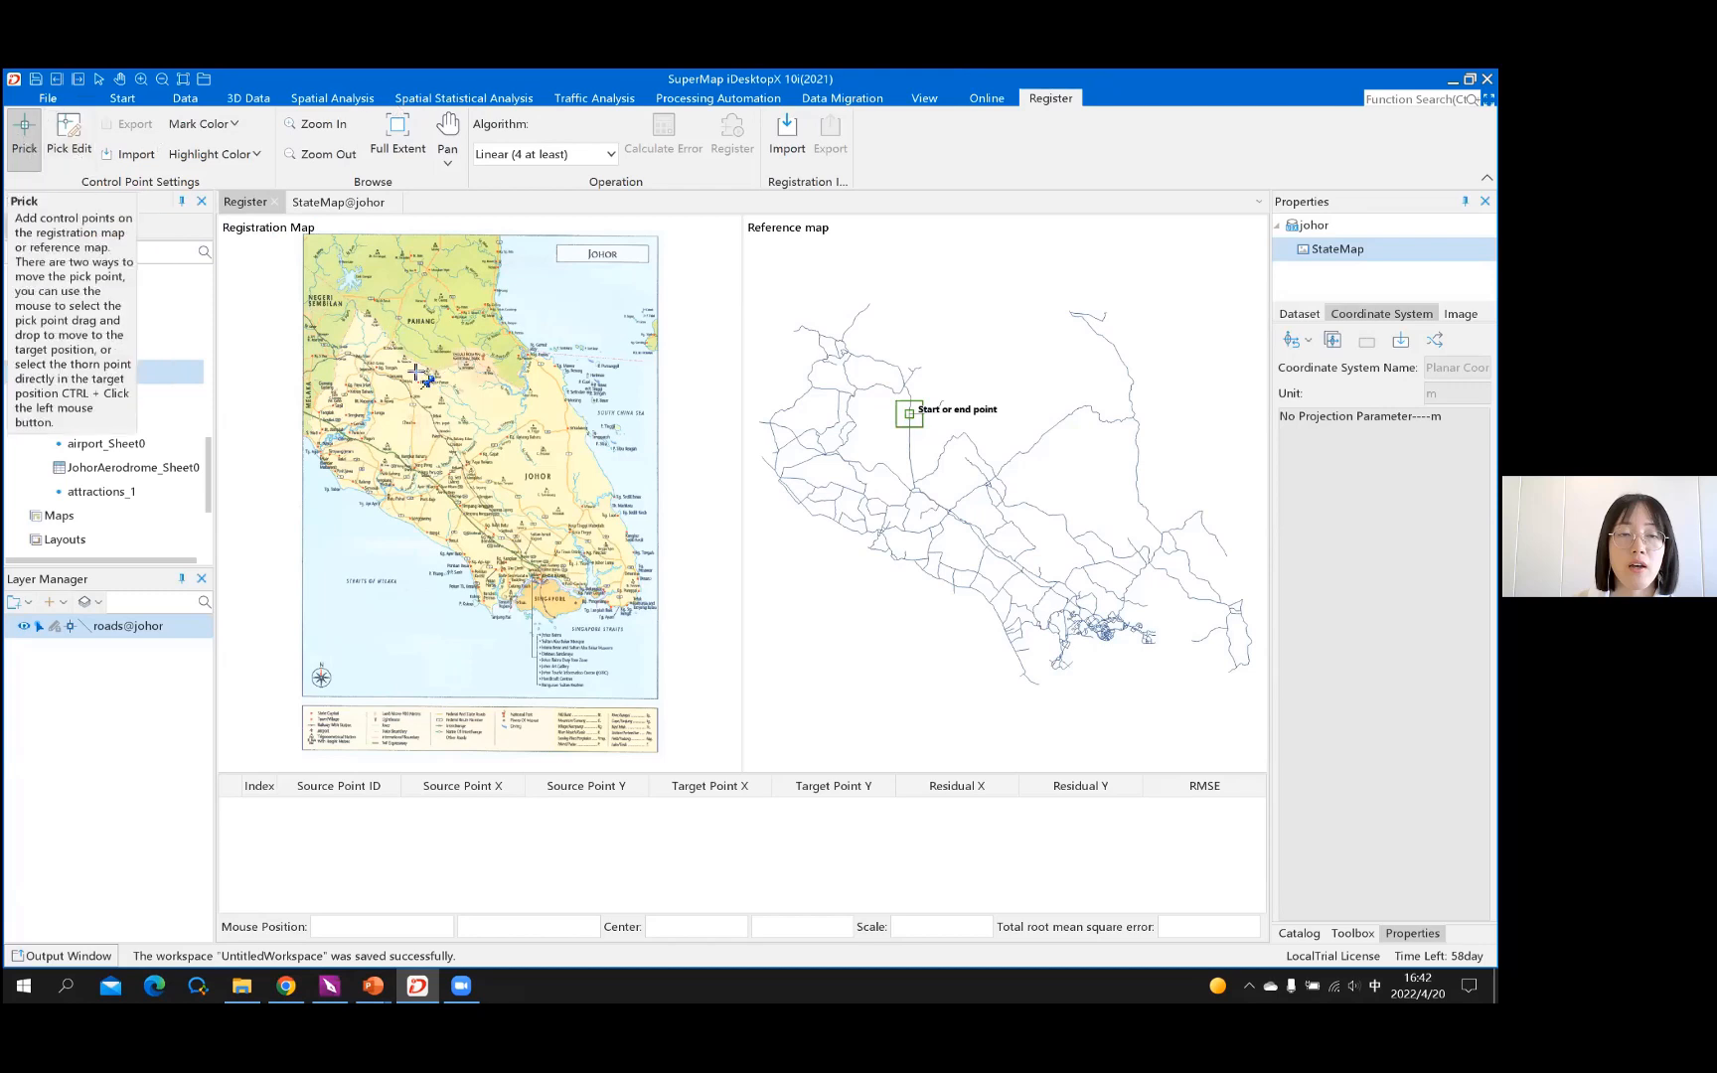
Examine the available registration algorithms and keep Linear (4 at least)
click(1002, 465)
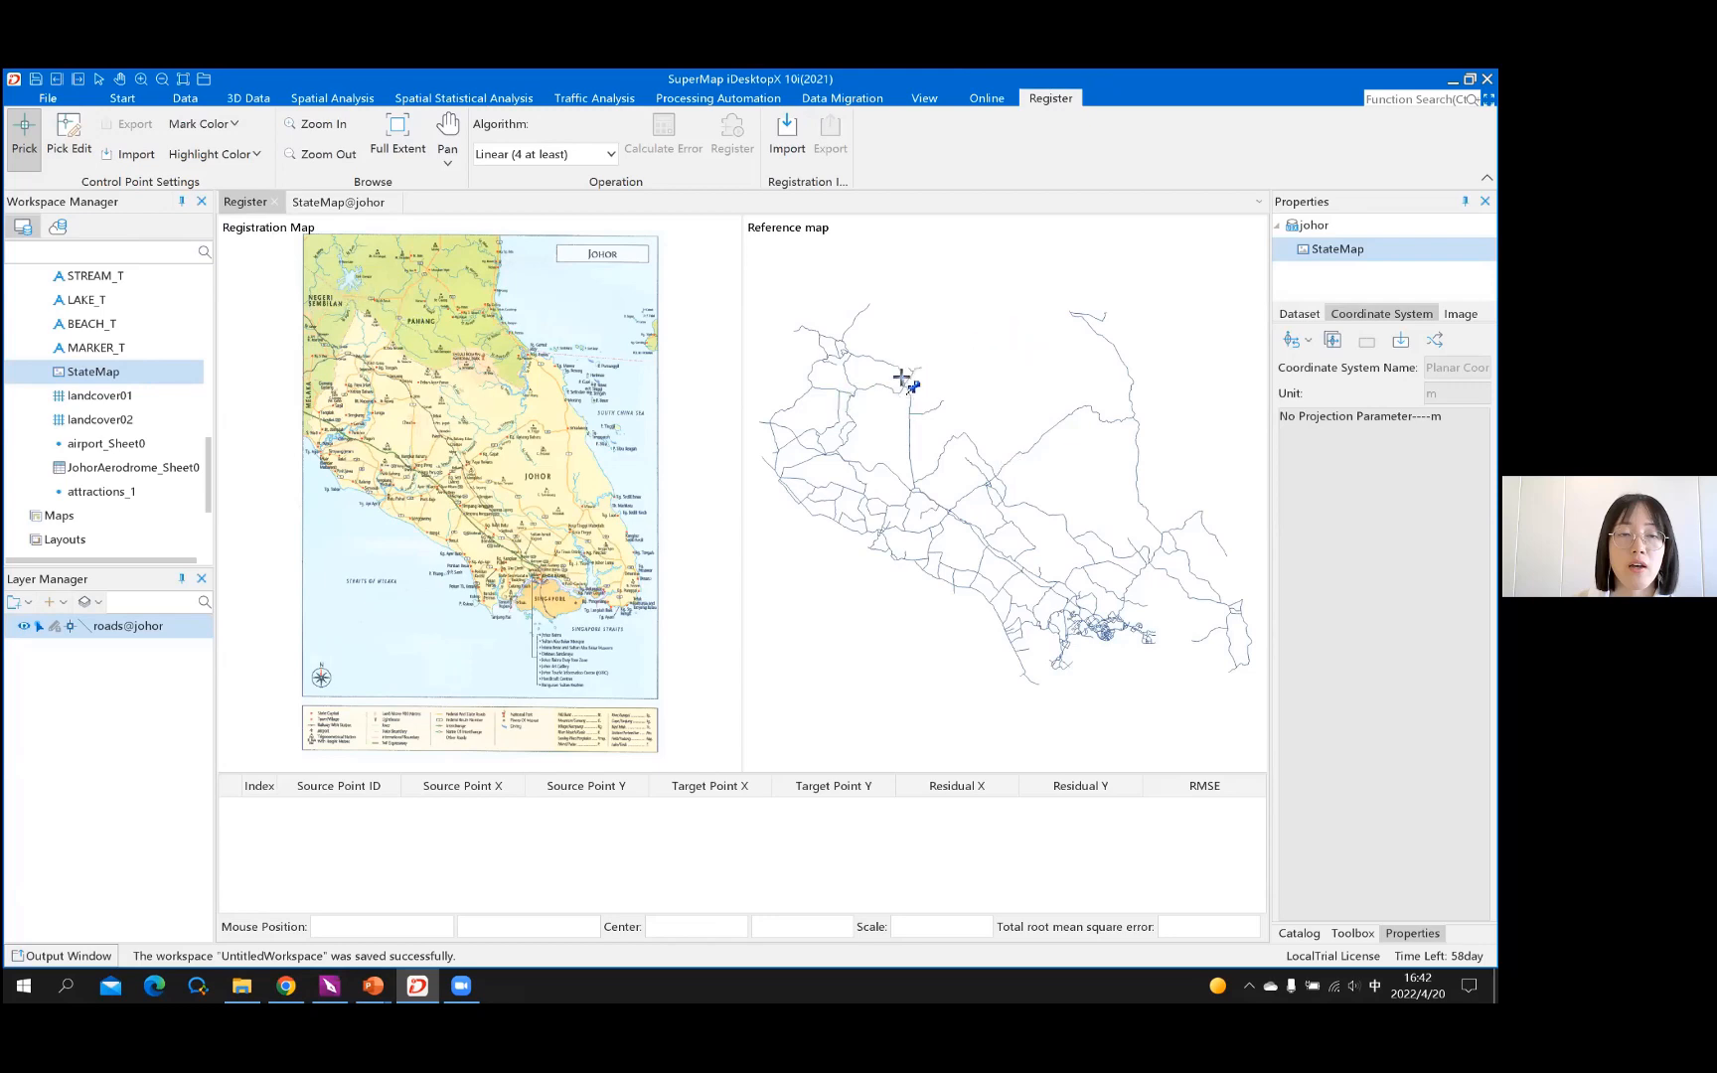
click(67, 139)
click(611, 156)
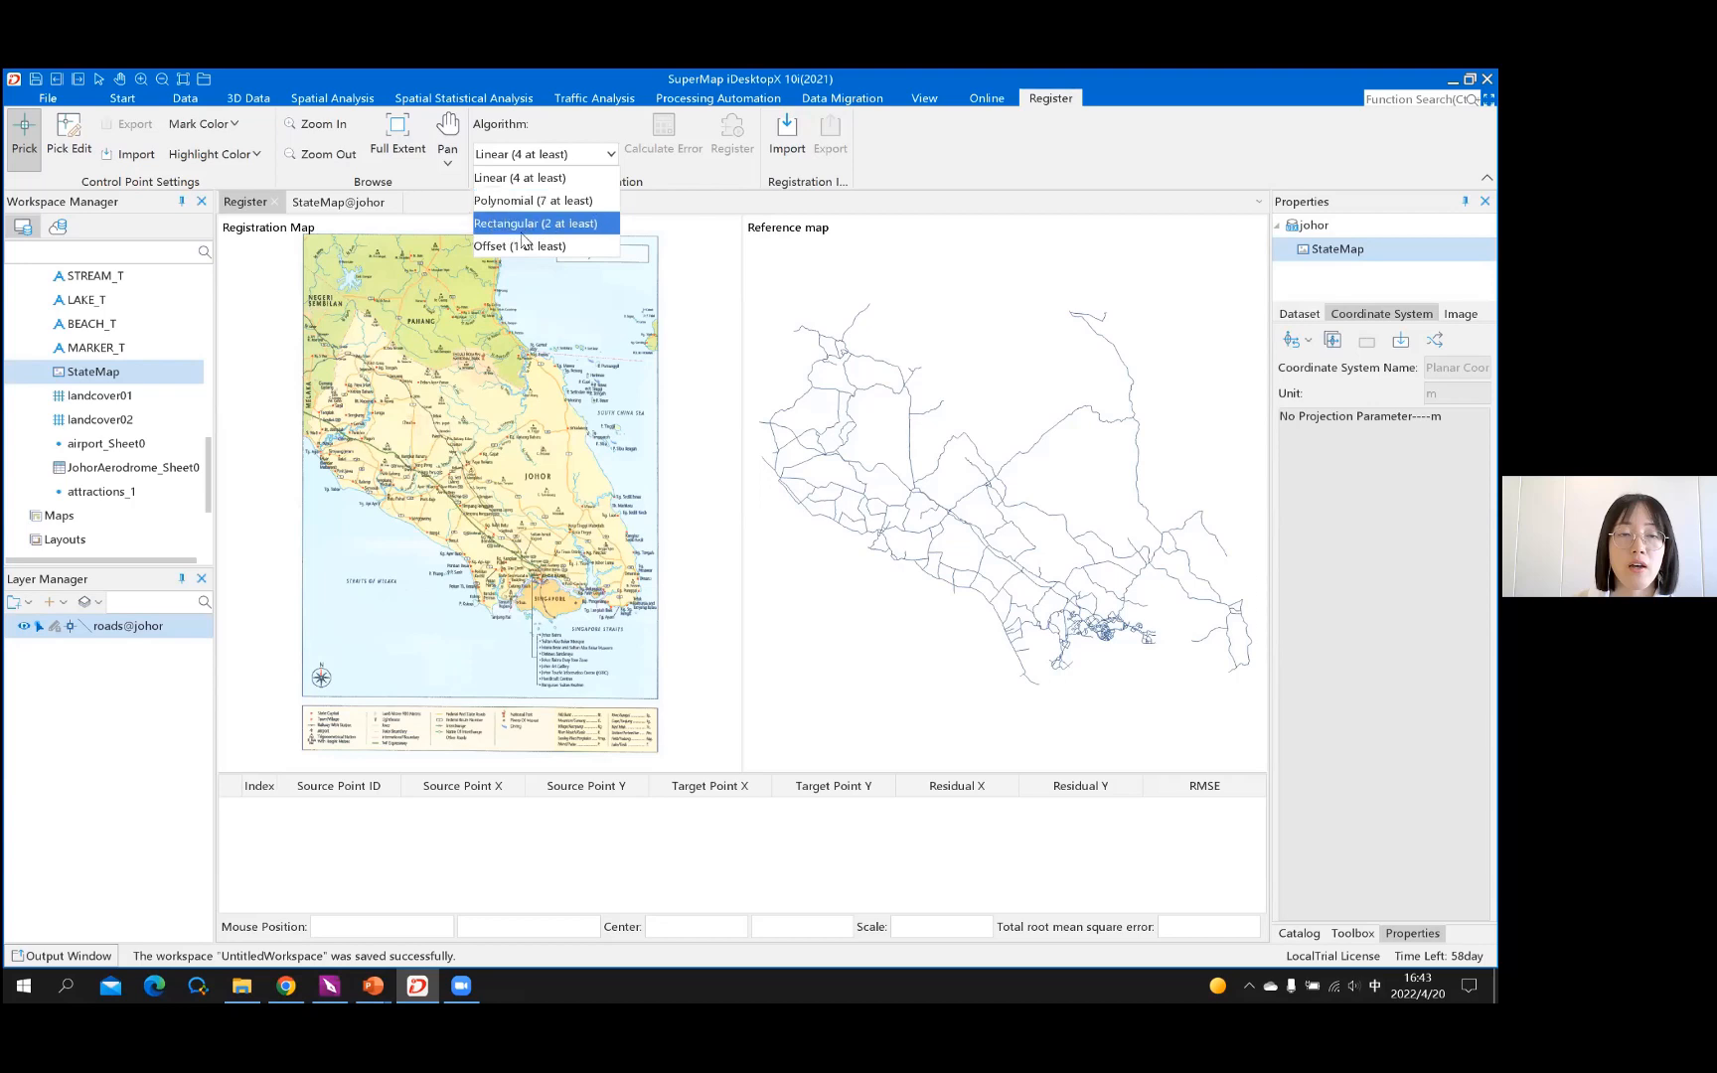
click(609, 159)
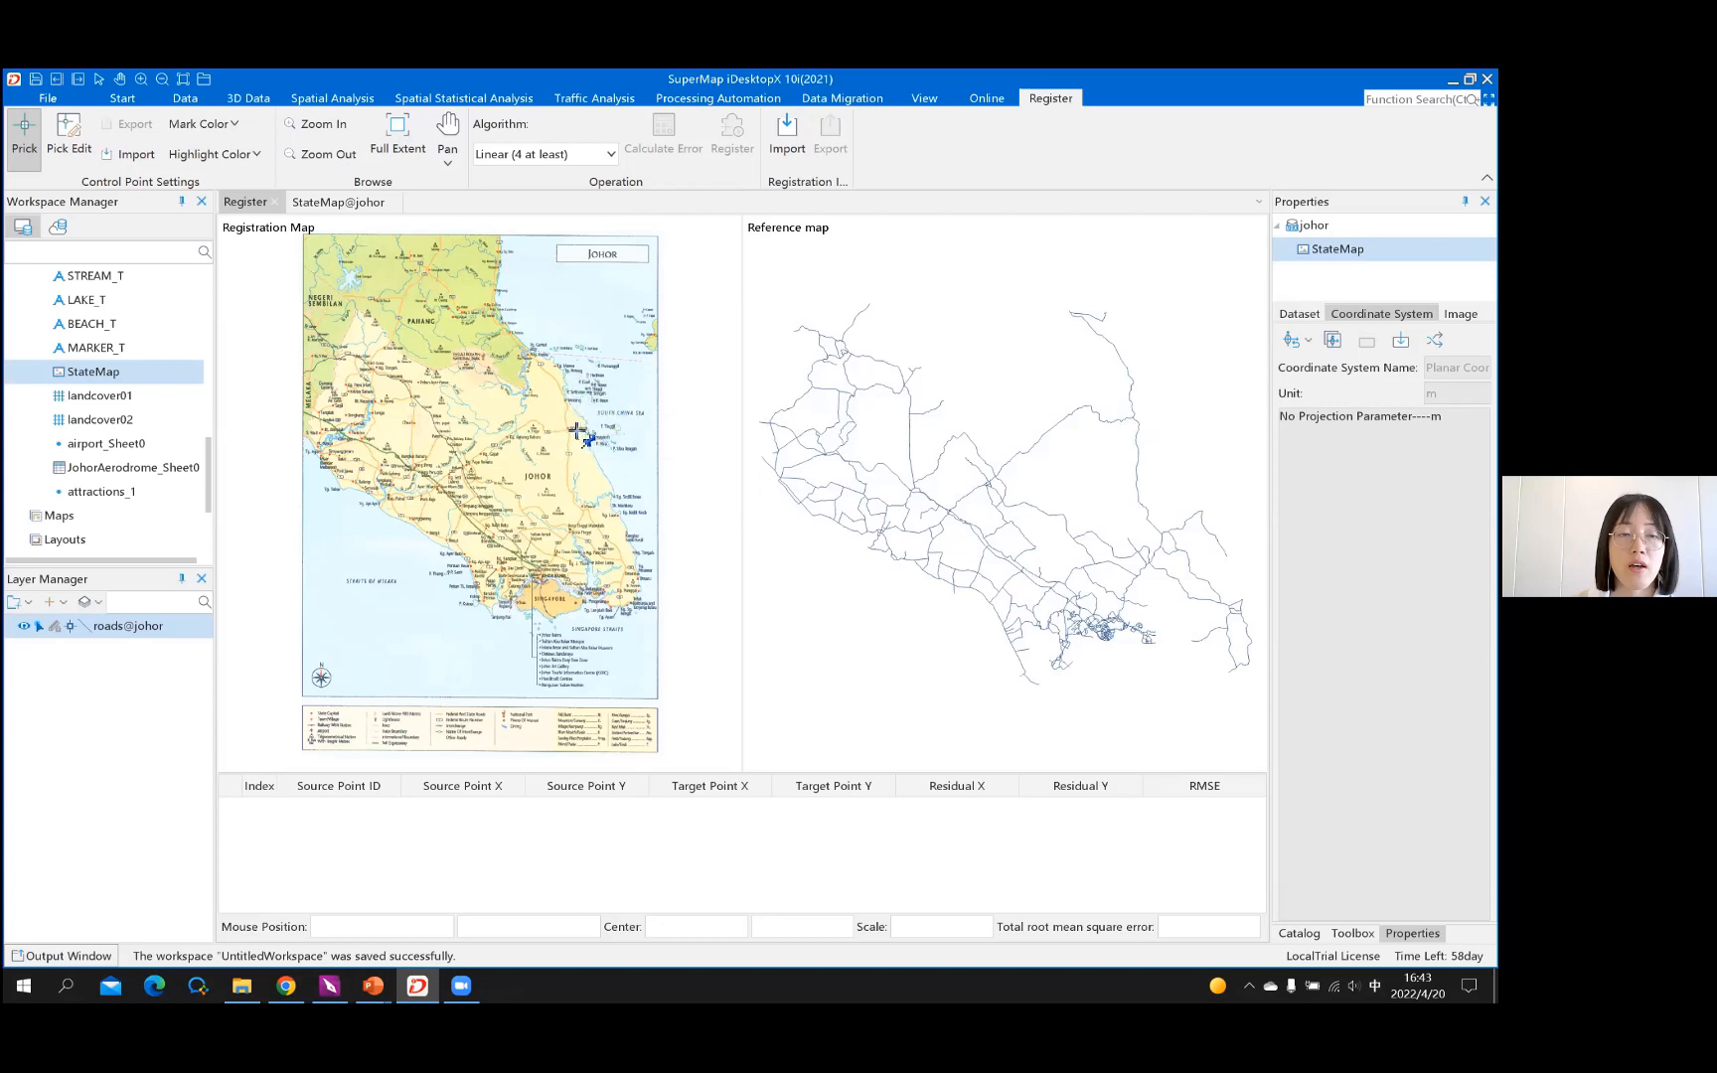
Place the first control point at the east-coast road junction beside the red town marker on StateMap and at the matching junction in roads
scroll(587, 434, up, 5)
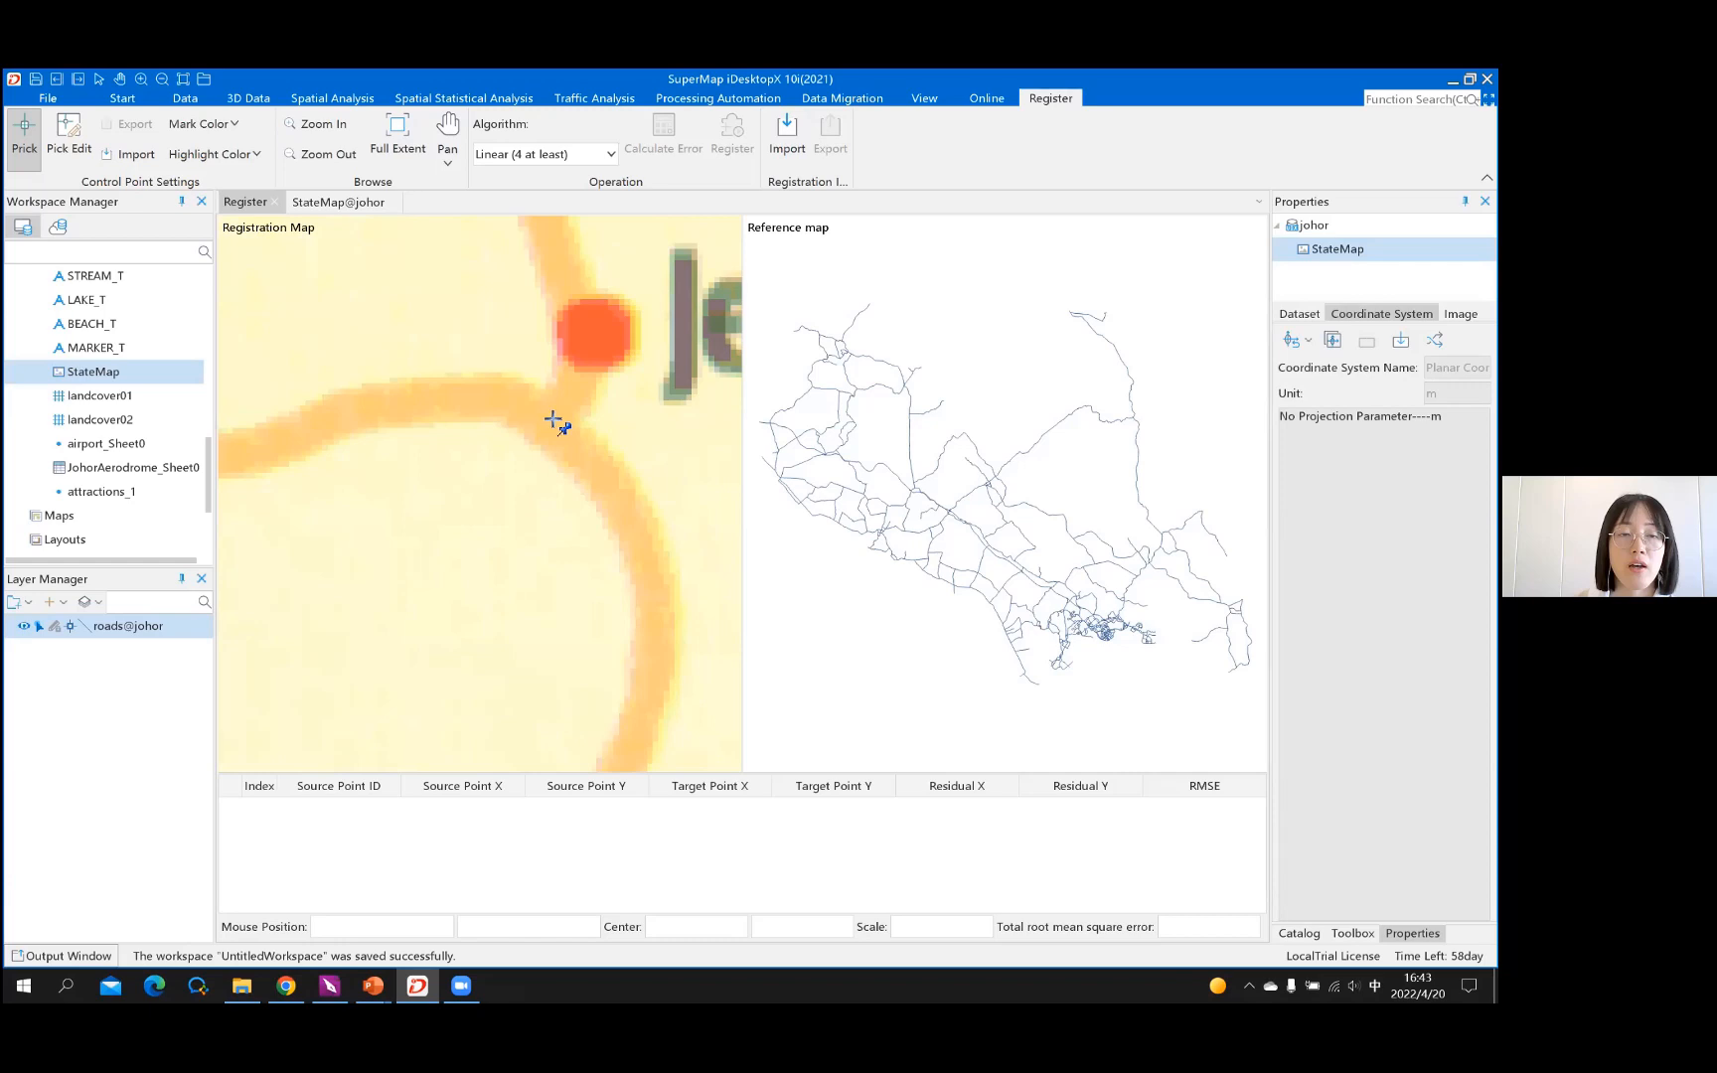
click(554, 419)
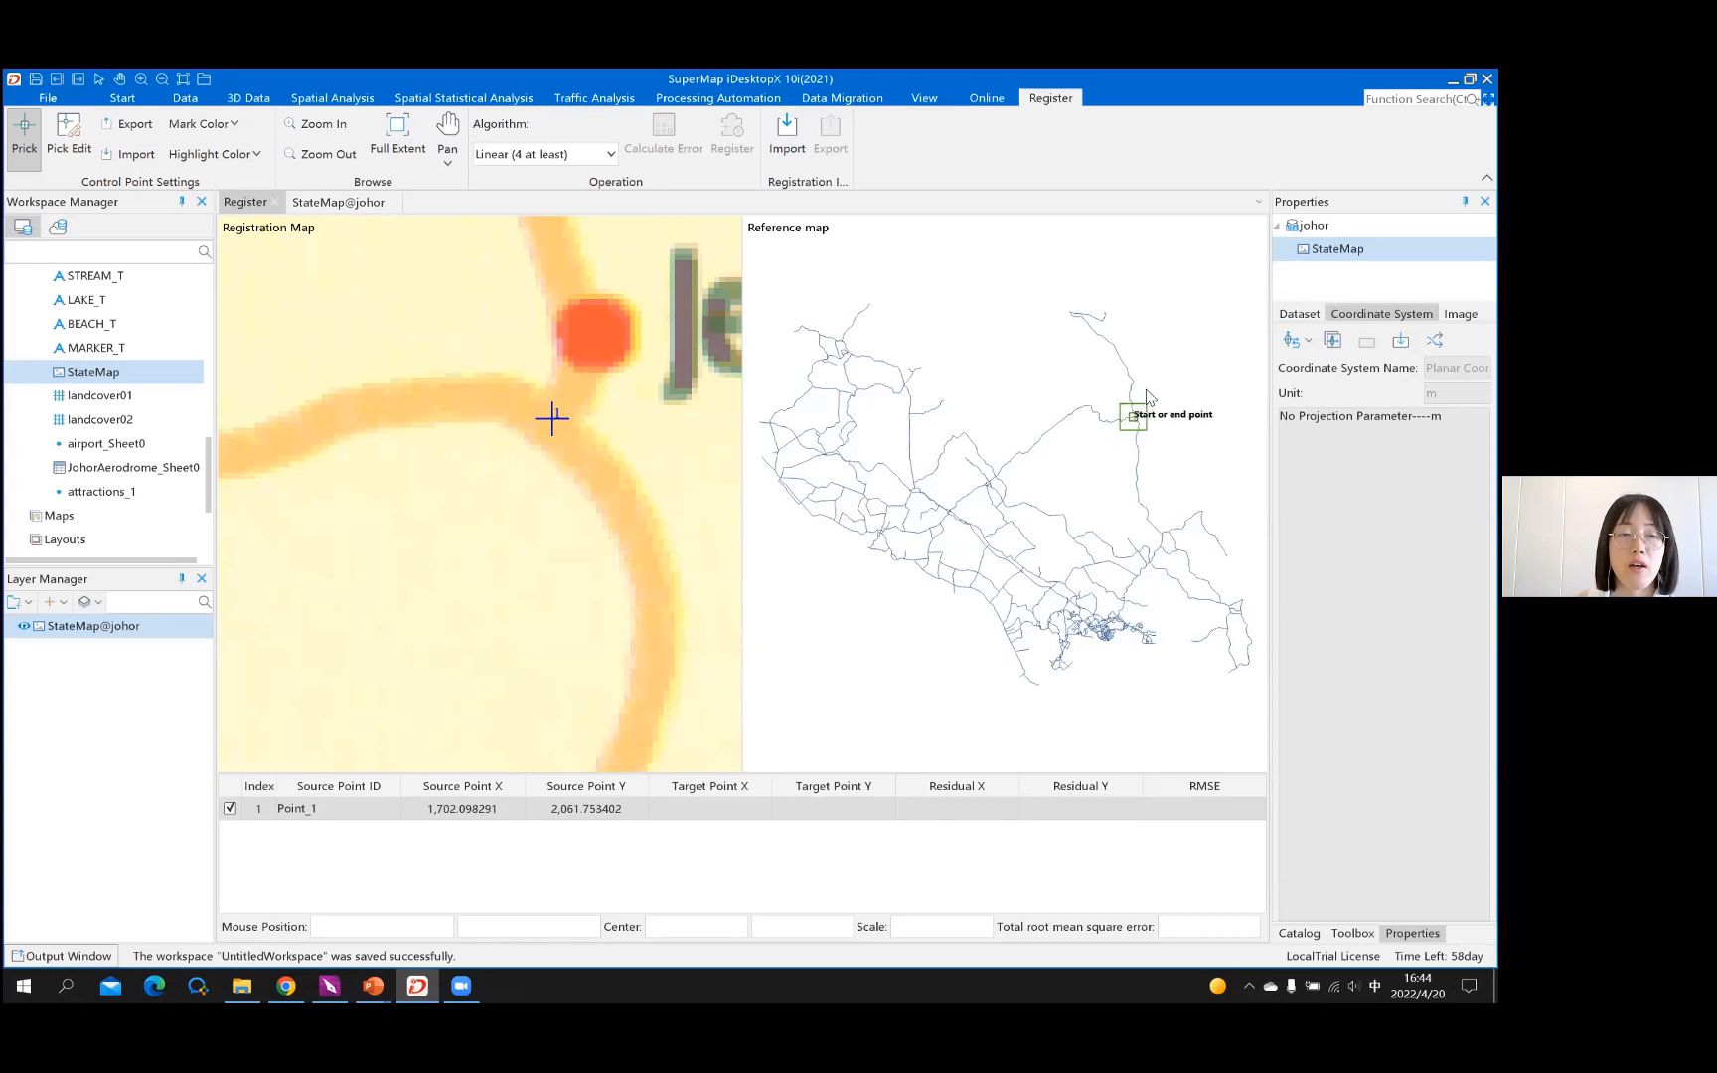
scroll(1146, 391, up, 5)
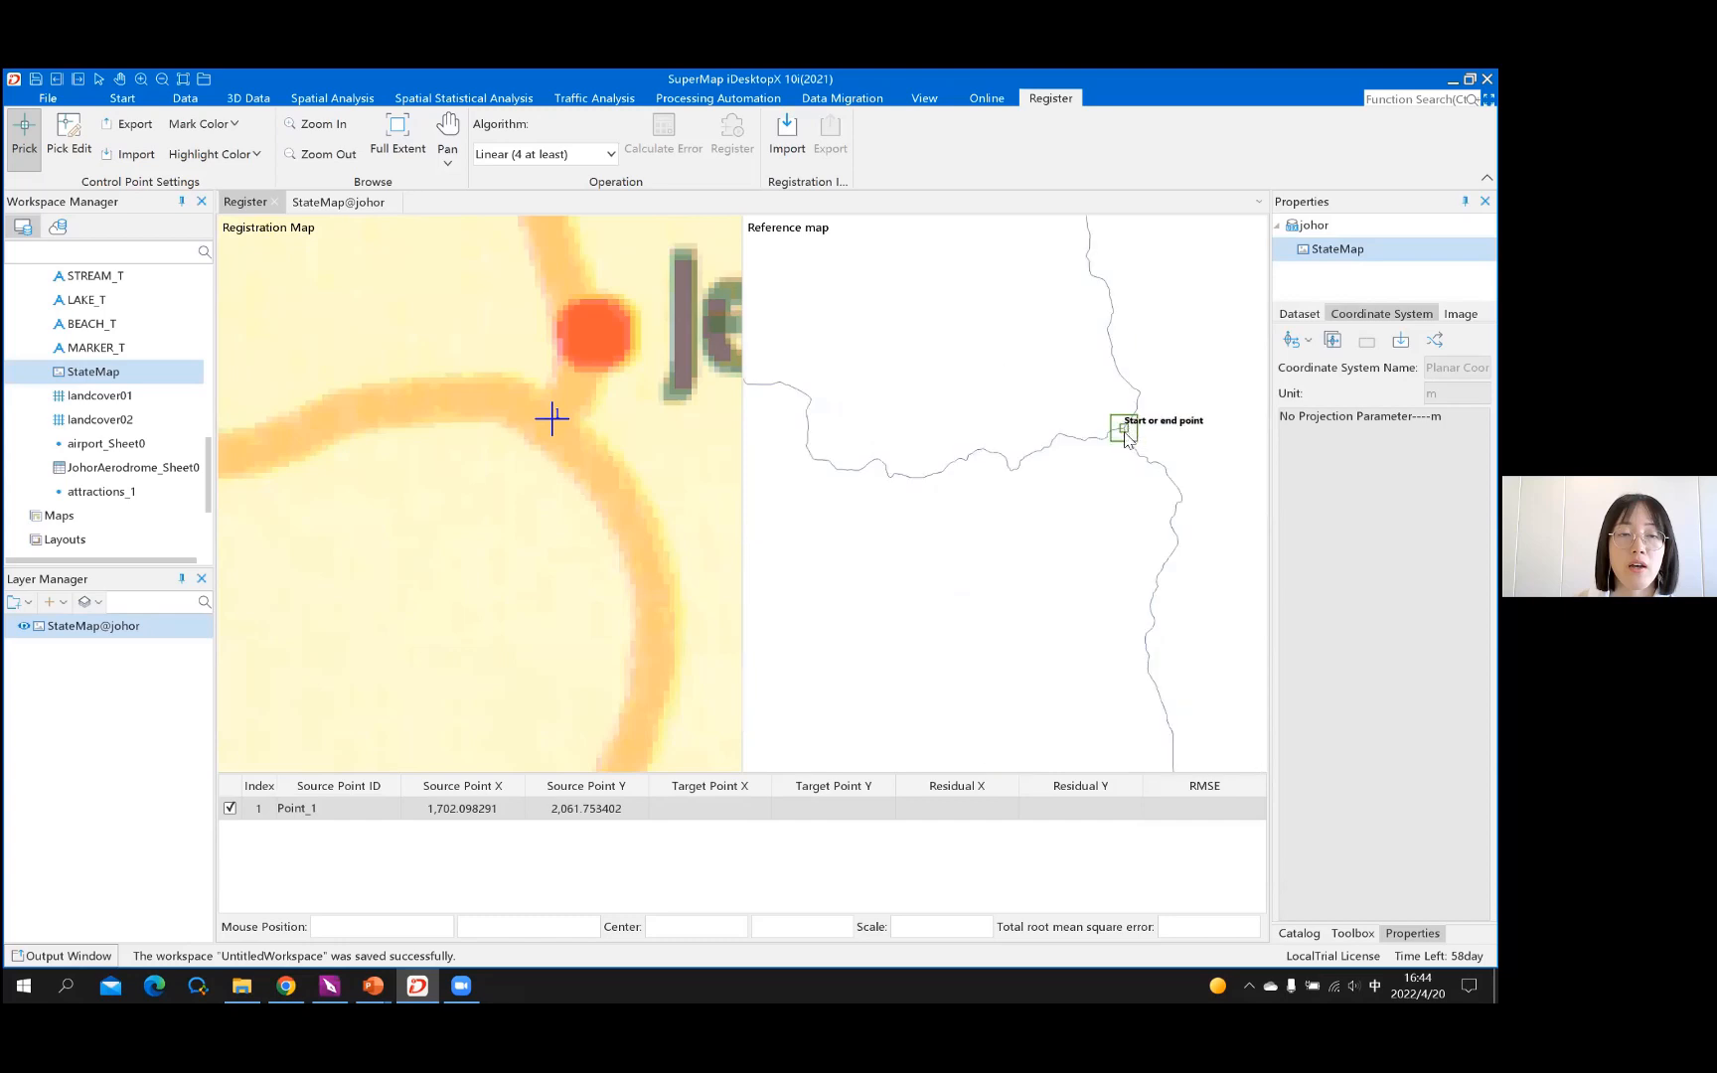
scroll(1129, 439, up, 1)
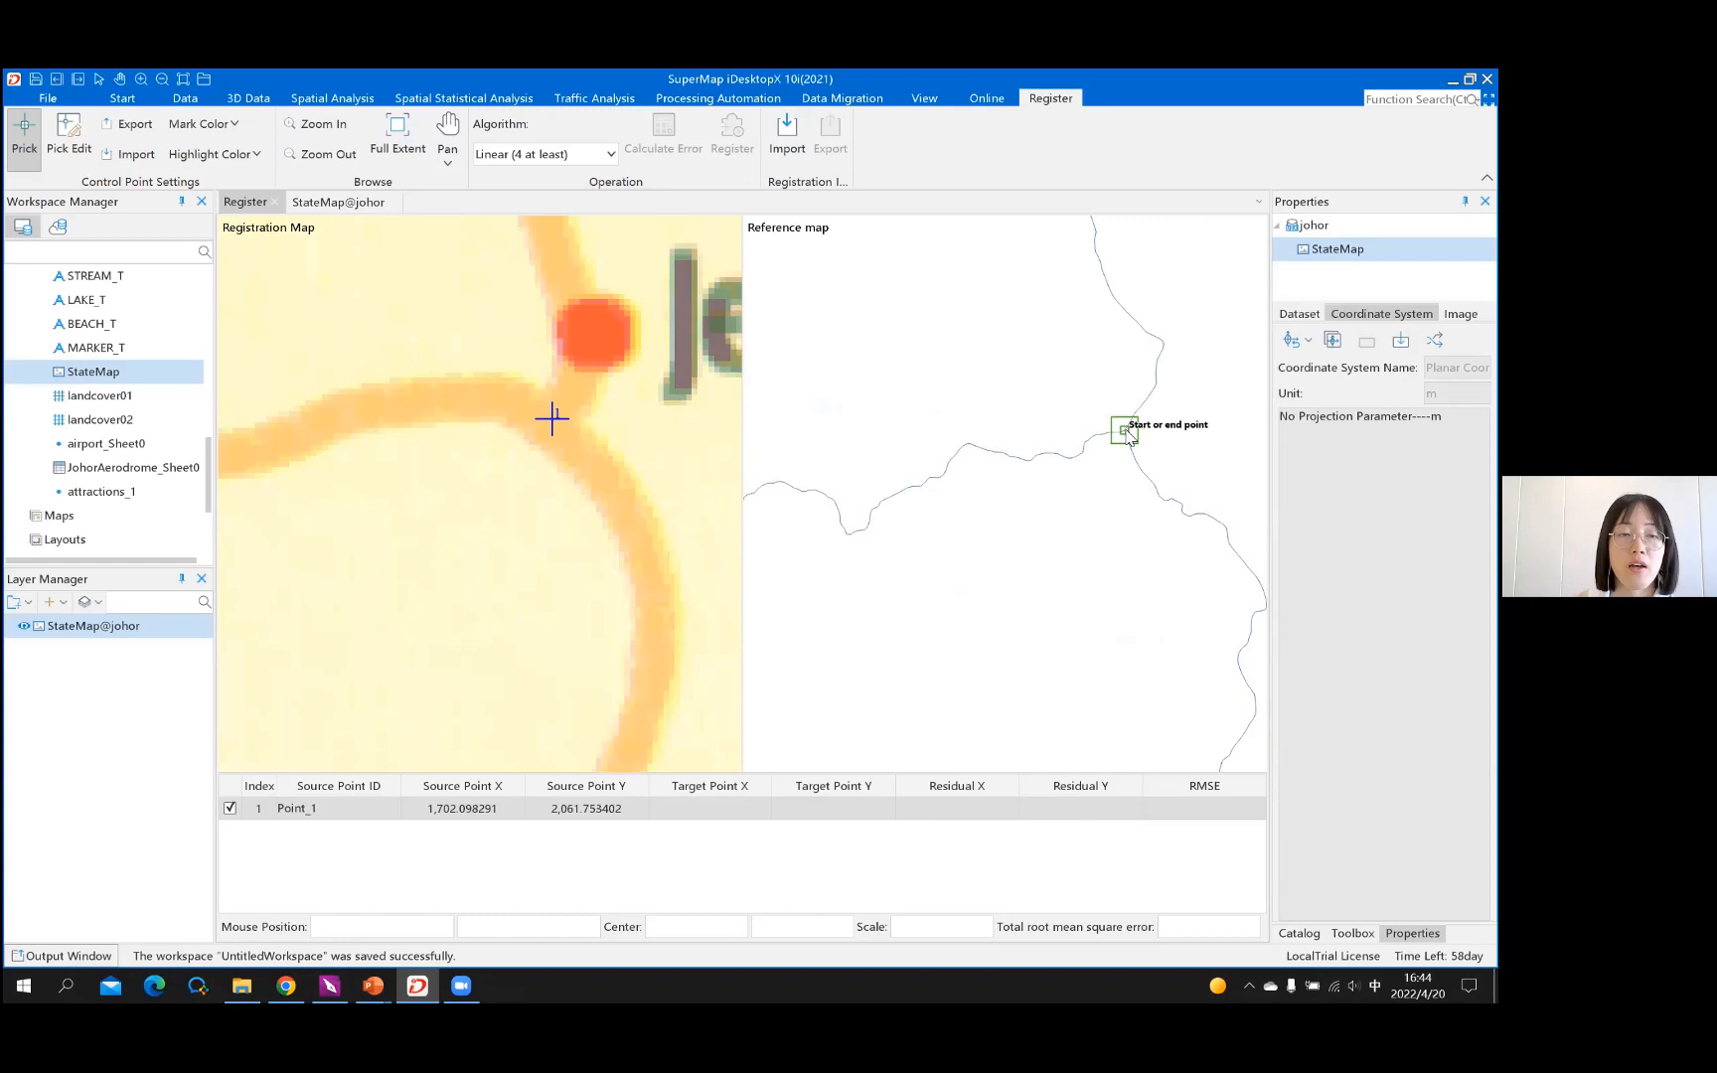
click(1126, 431)
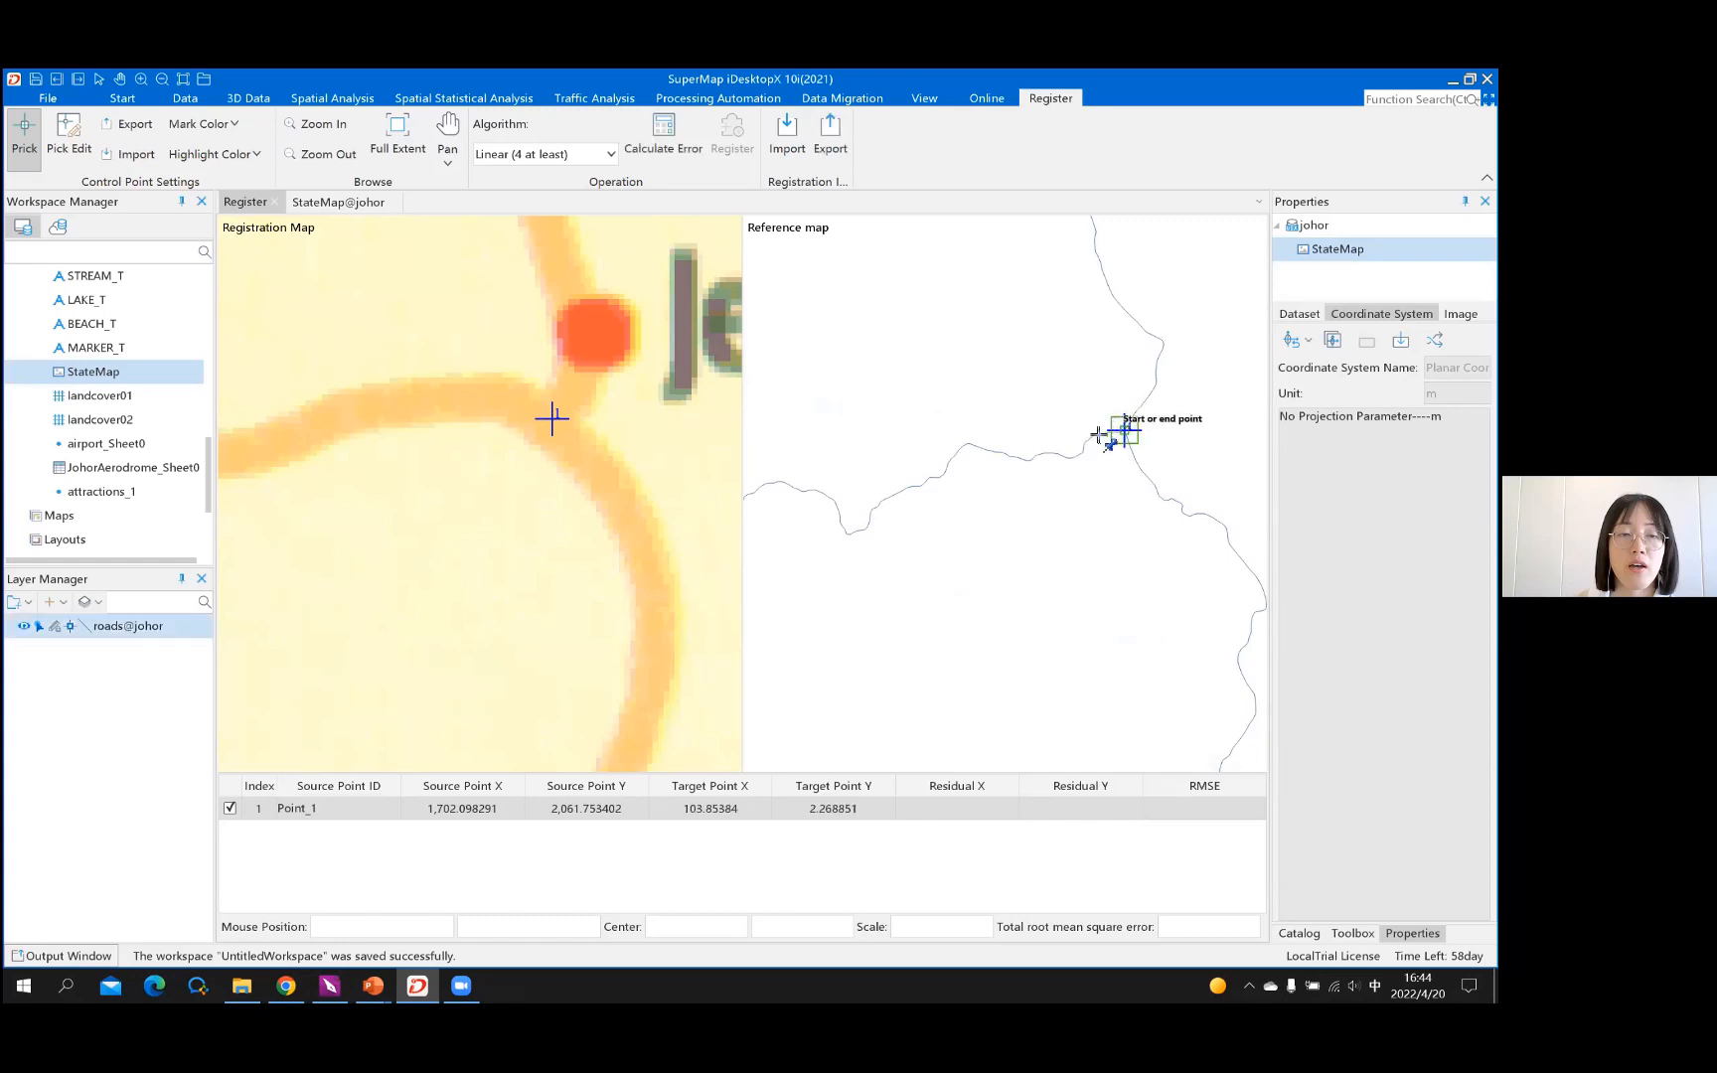
scroll(1100, 425, down, 4)
scroll(1100, 423, up, 2)
scroll(1101, 424, down, 3)
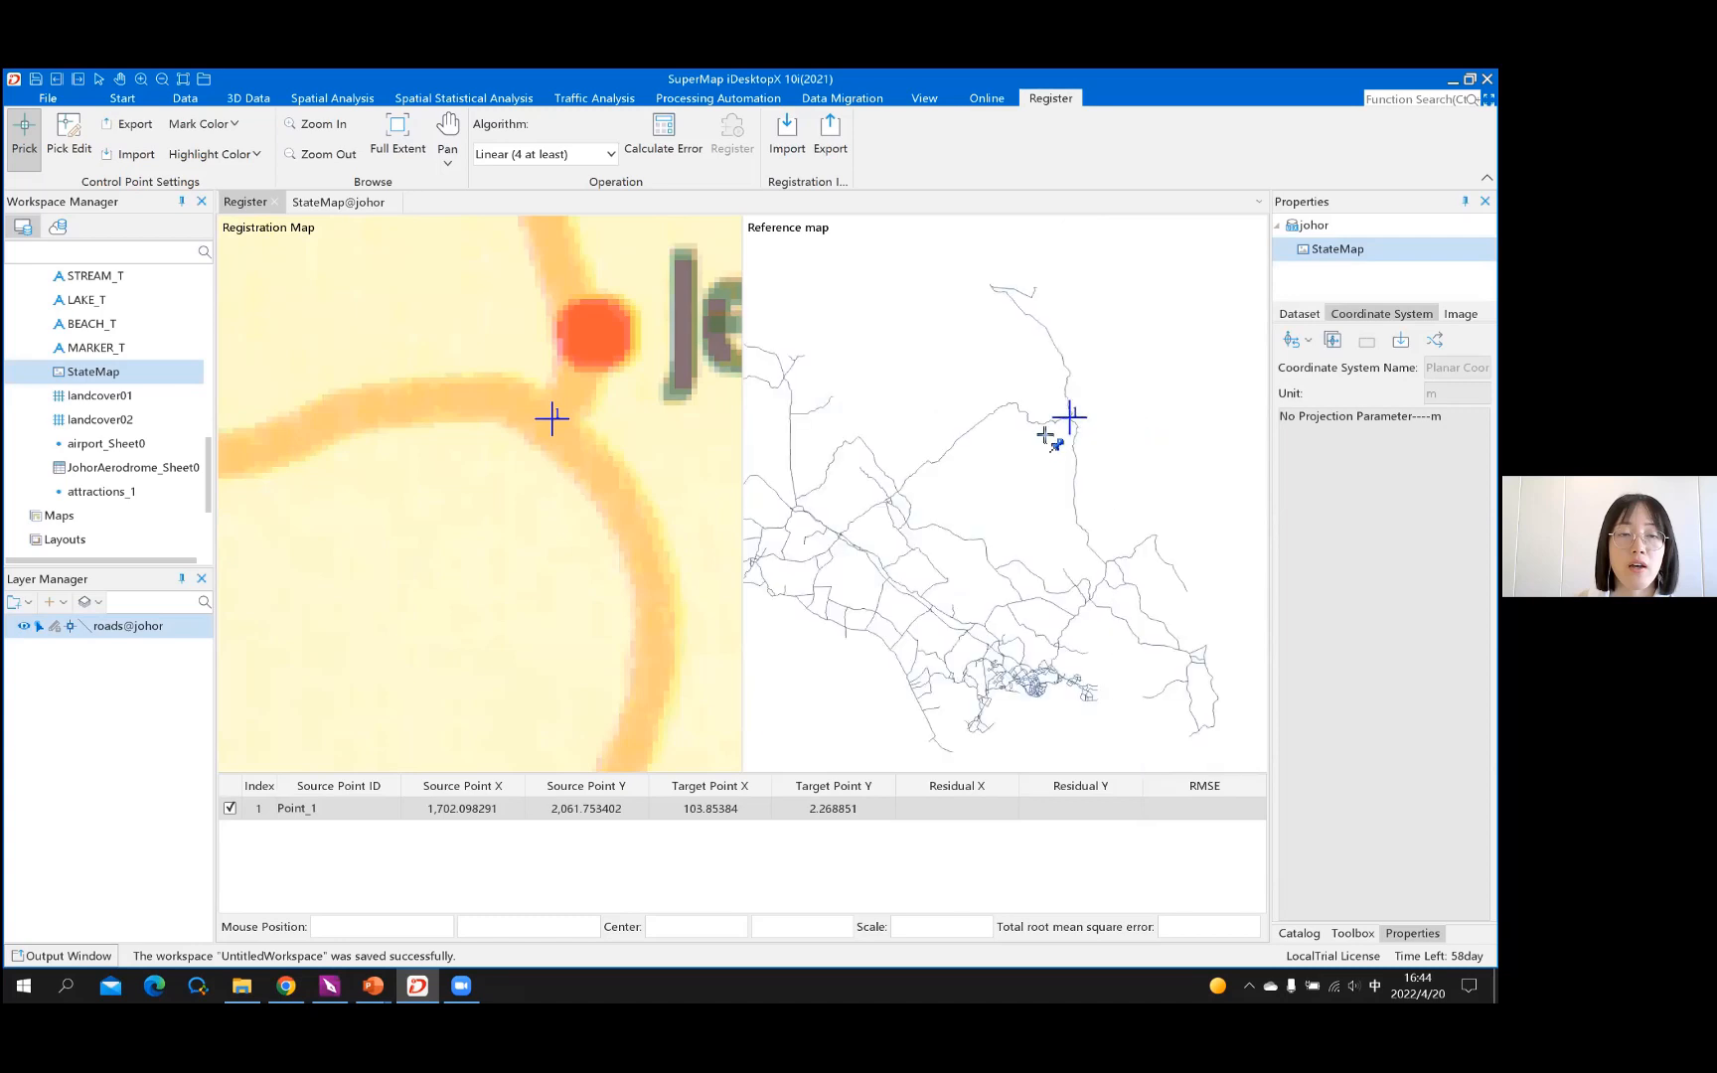
scroll(597, 399, down, 1)
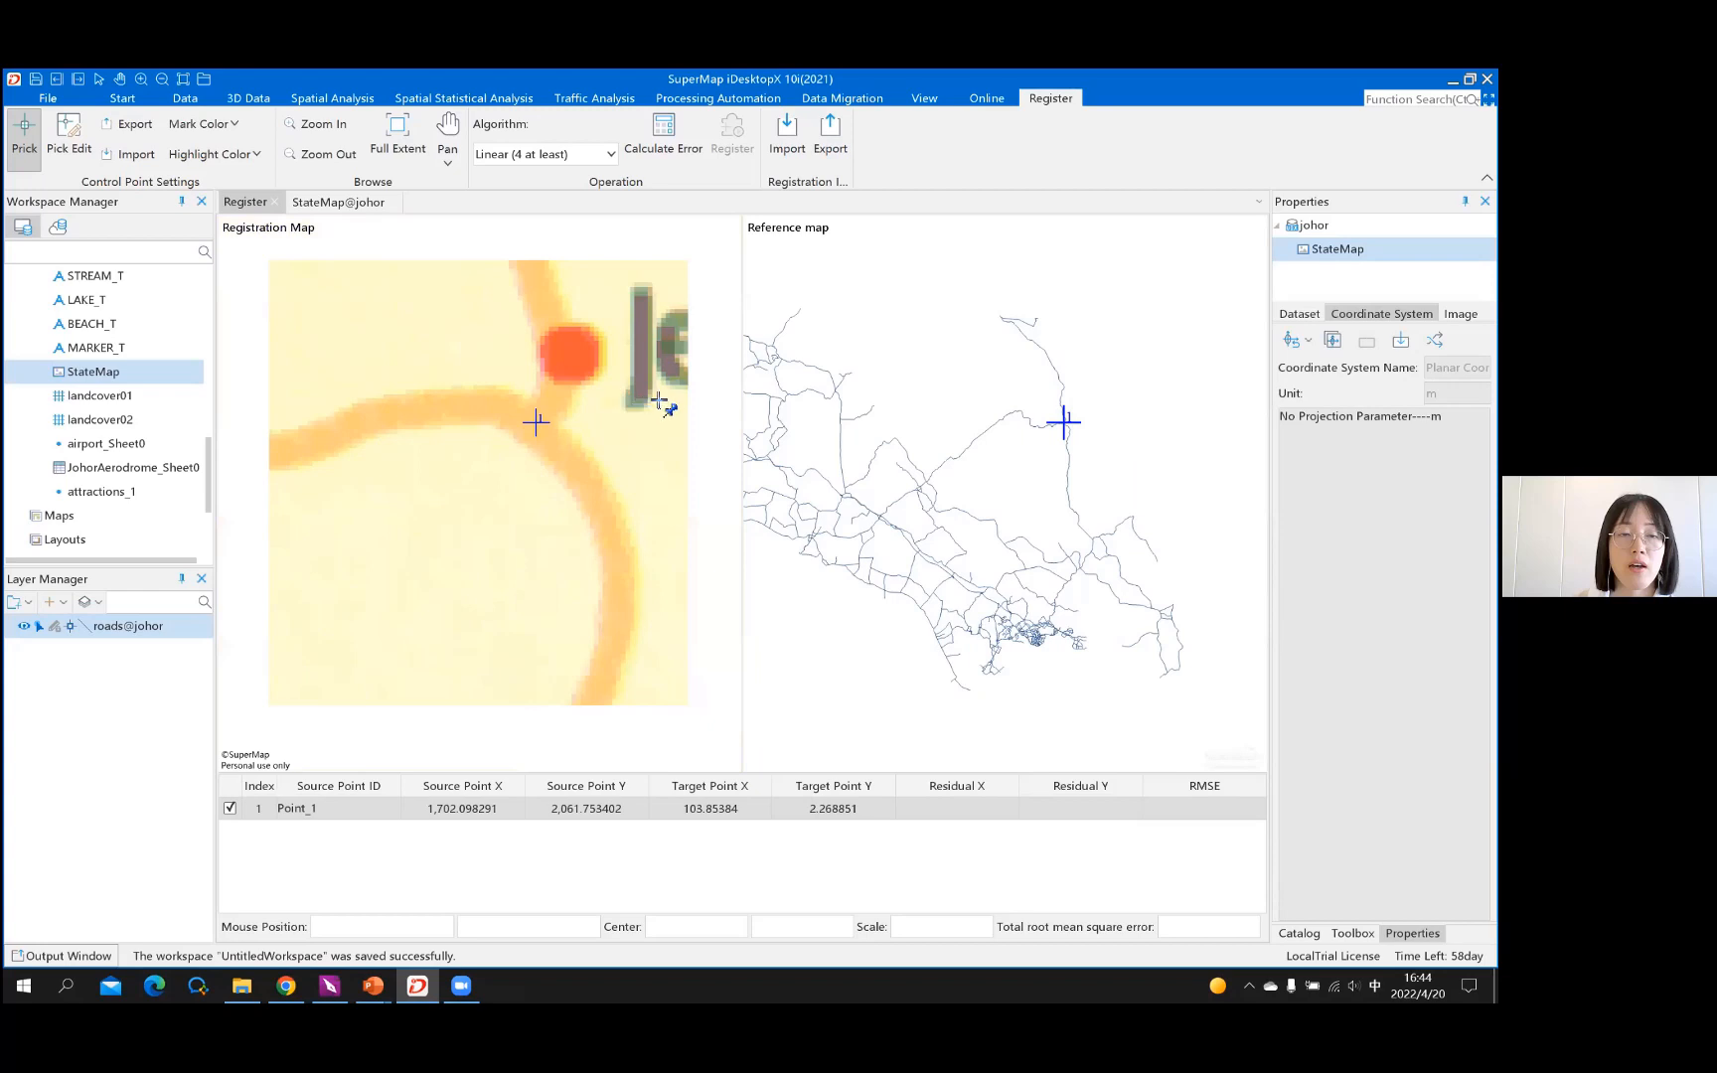
Place the second control point at the road junction beside Kg. Paya Baharu on StateMap and at the matching junction in roads
scroll(660, 400, down, 2)
scroll(662, 399, down, 2)
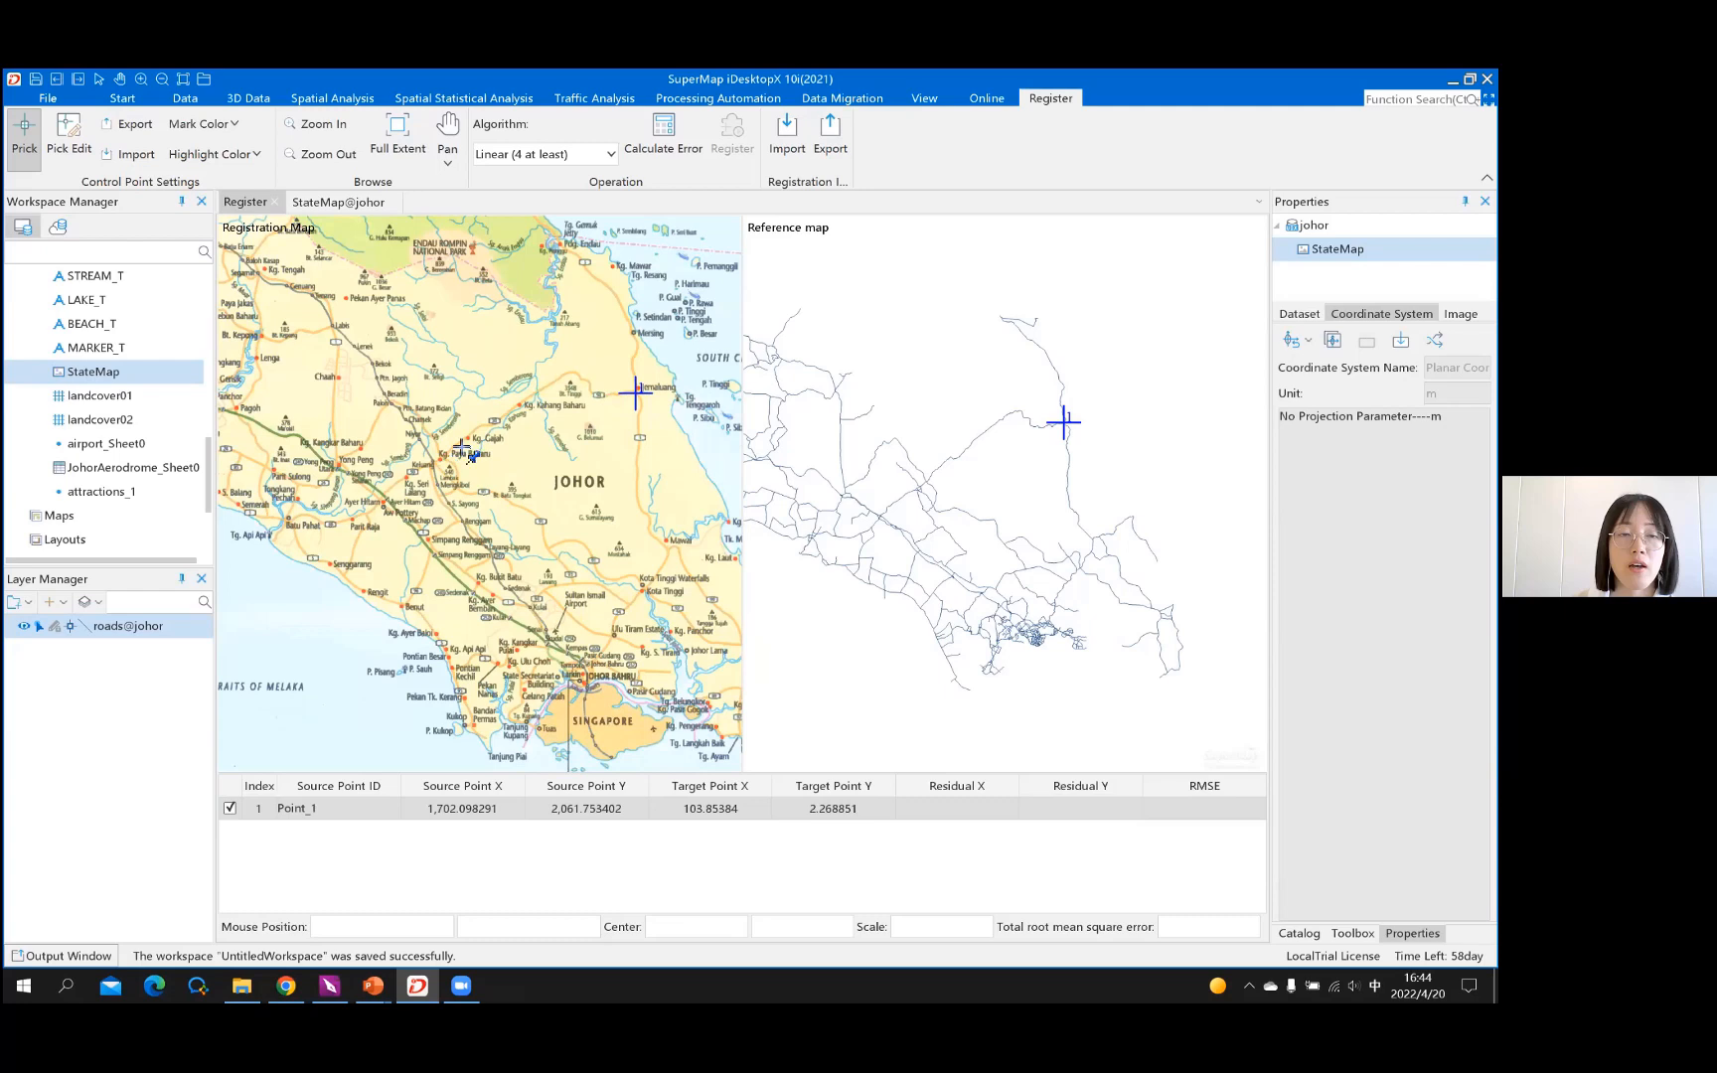
scroll(476, 456, up, 2)
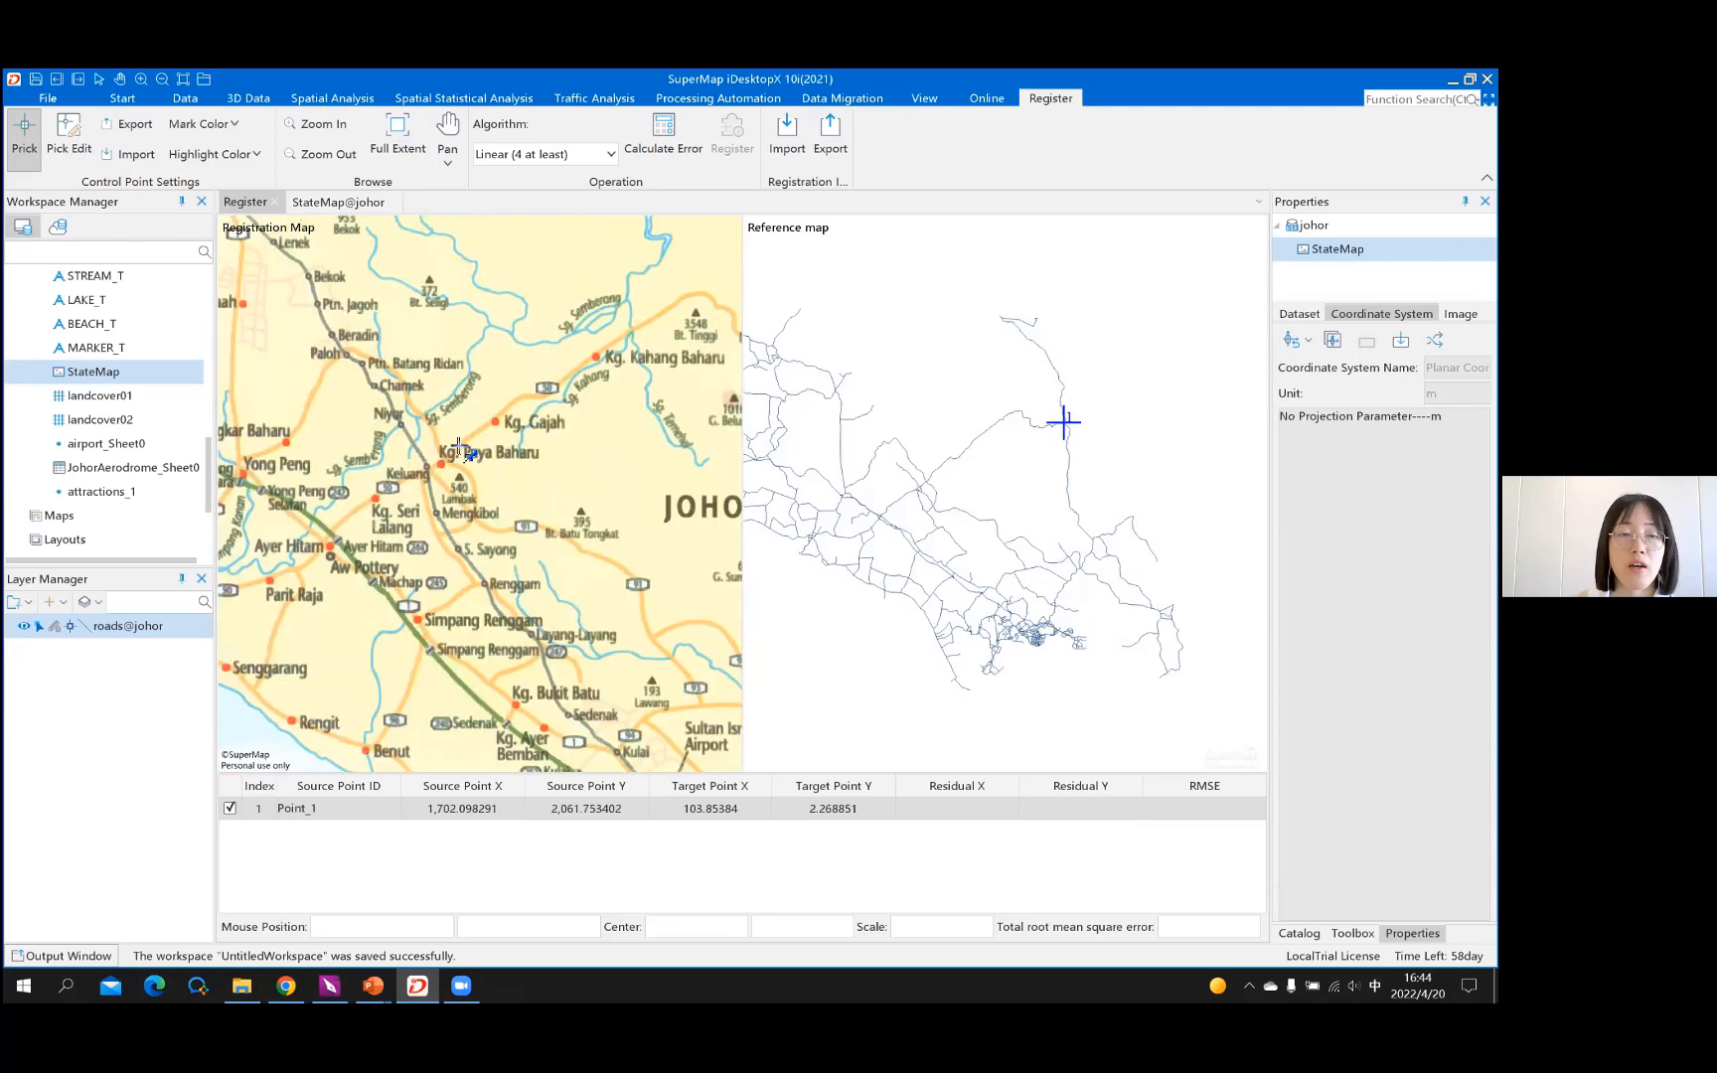
scroll(452, 485, up, 2)
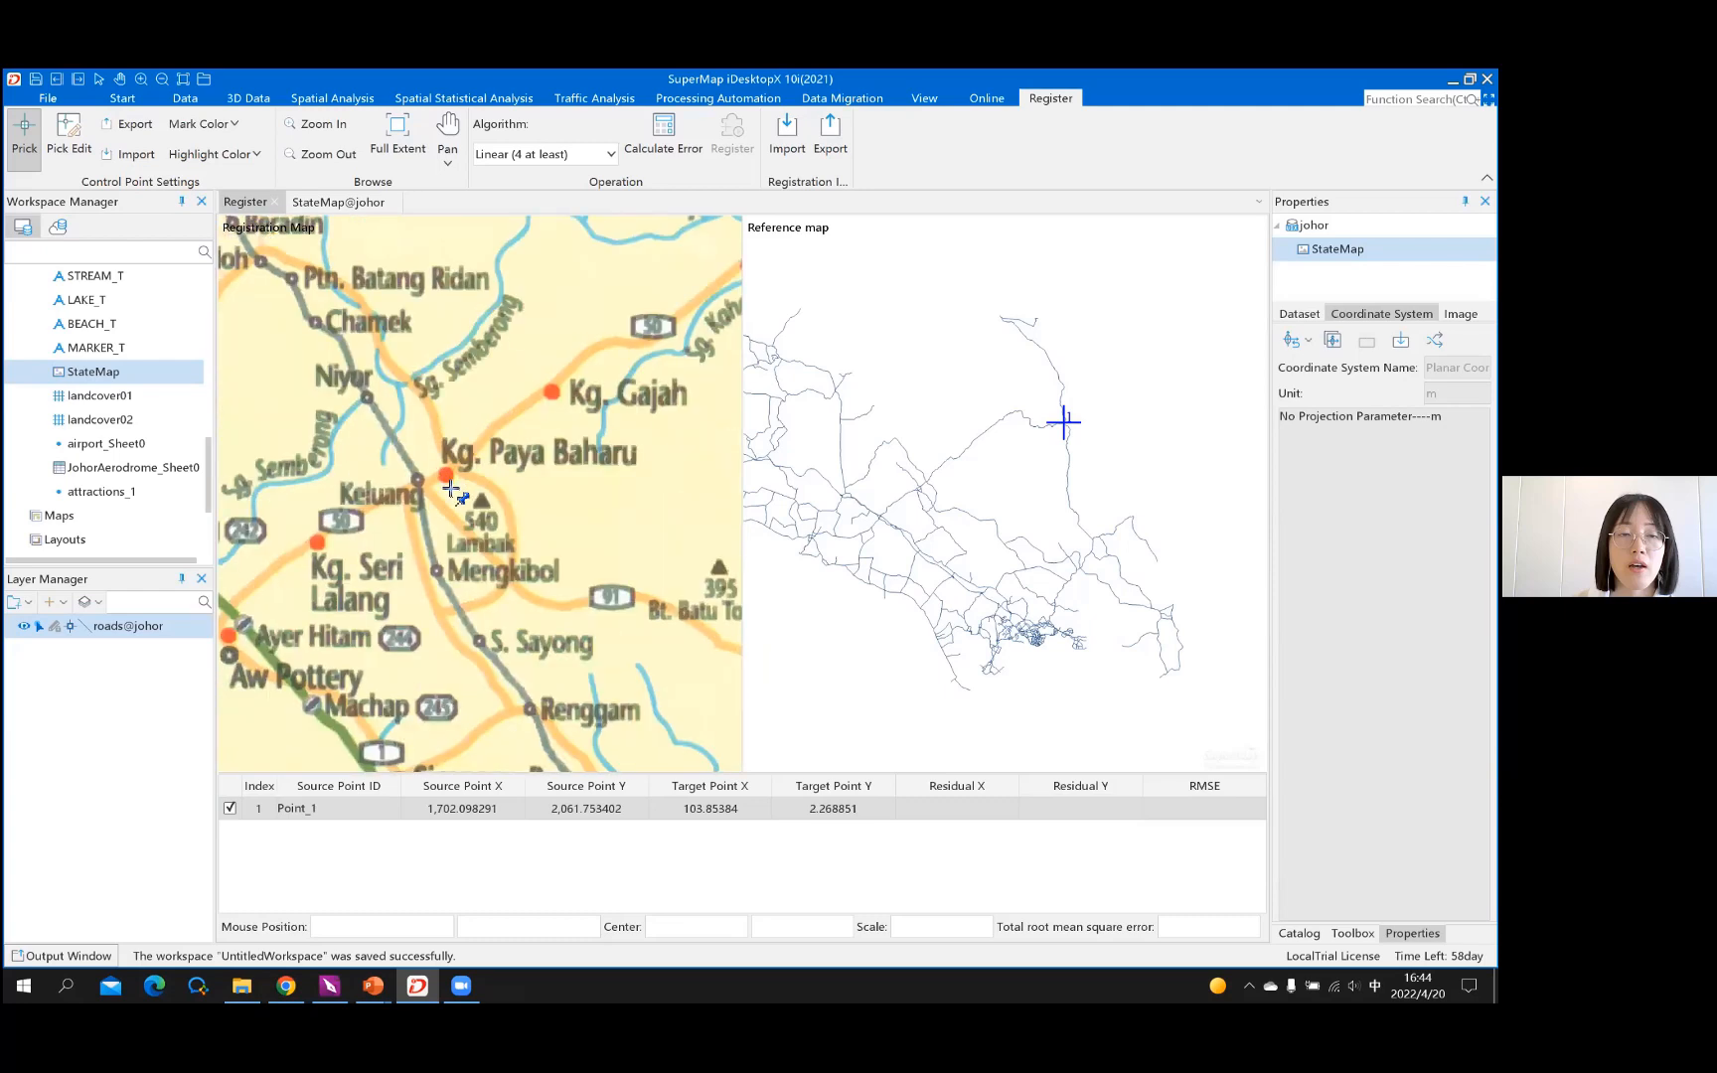
scroll(452, 488, up, 2)
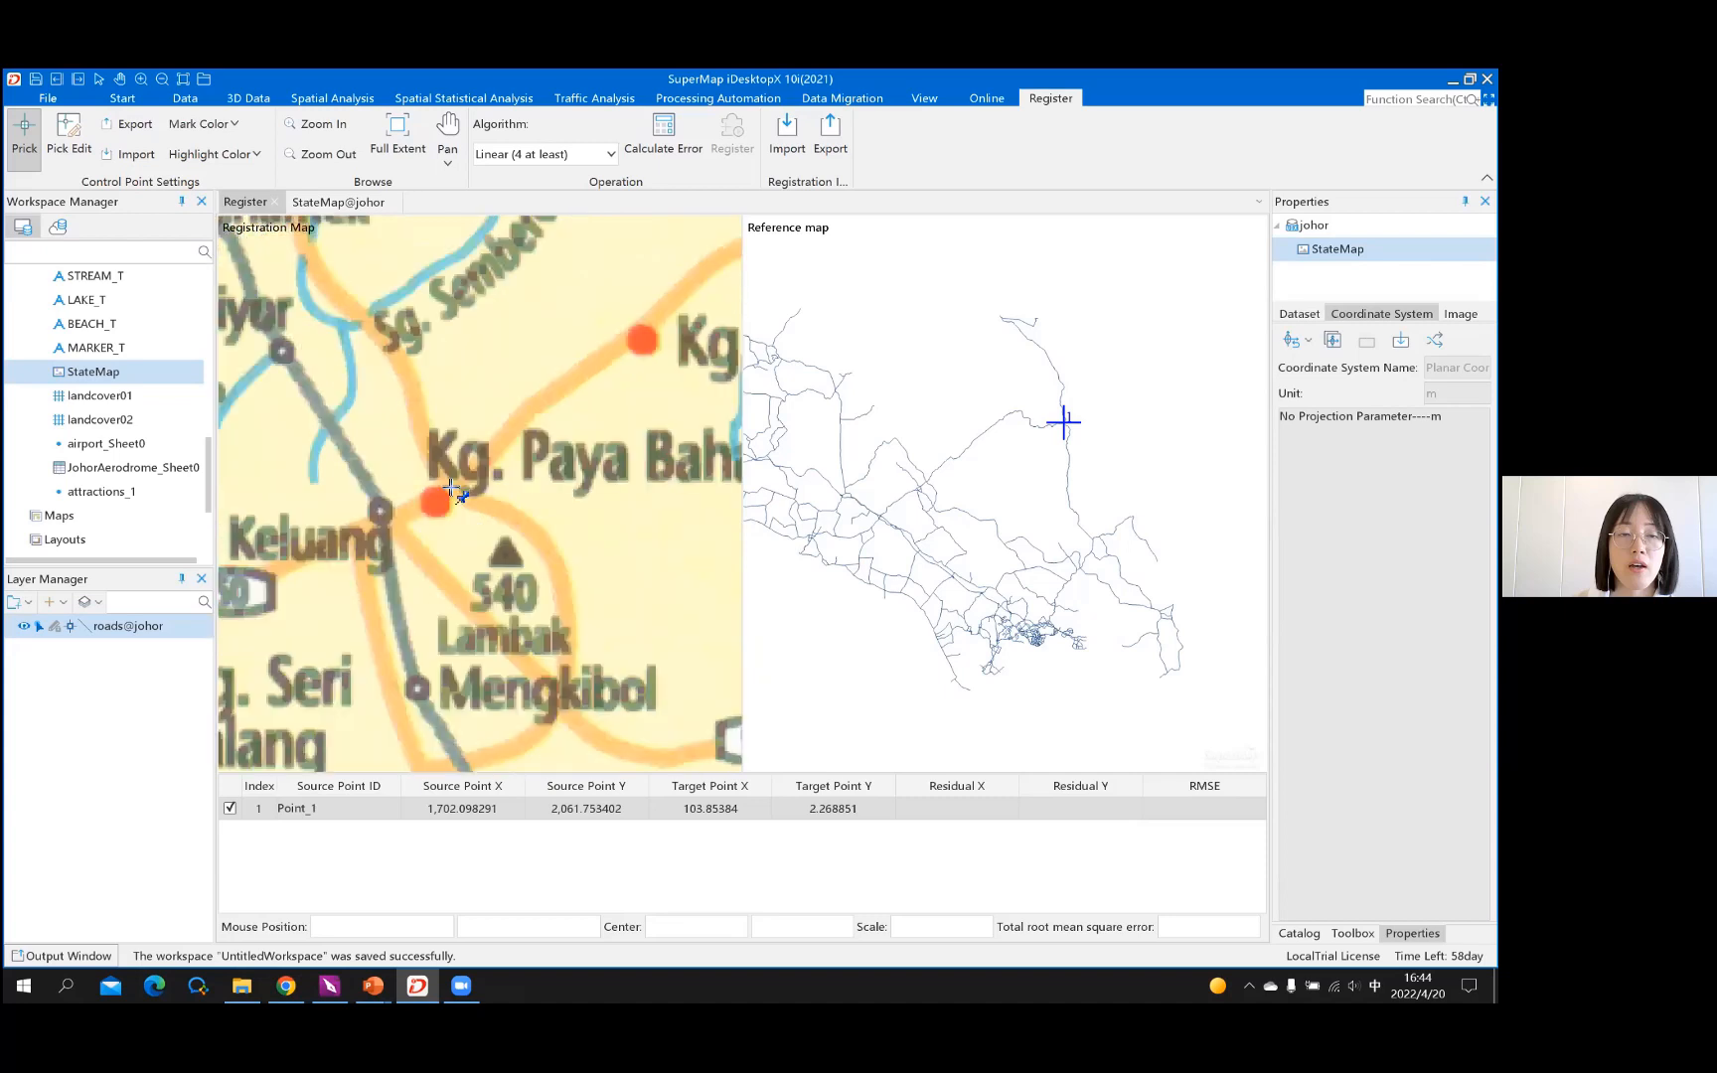
click(451, 485)
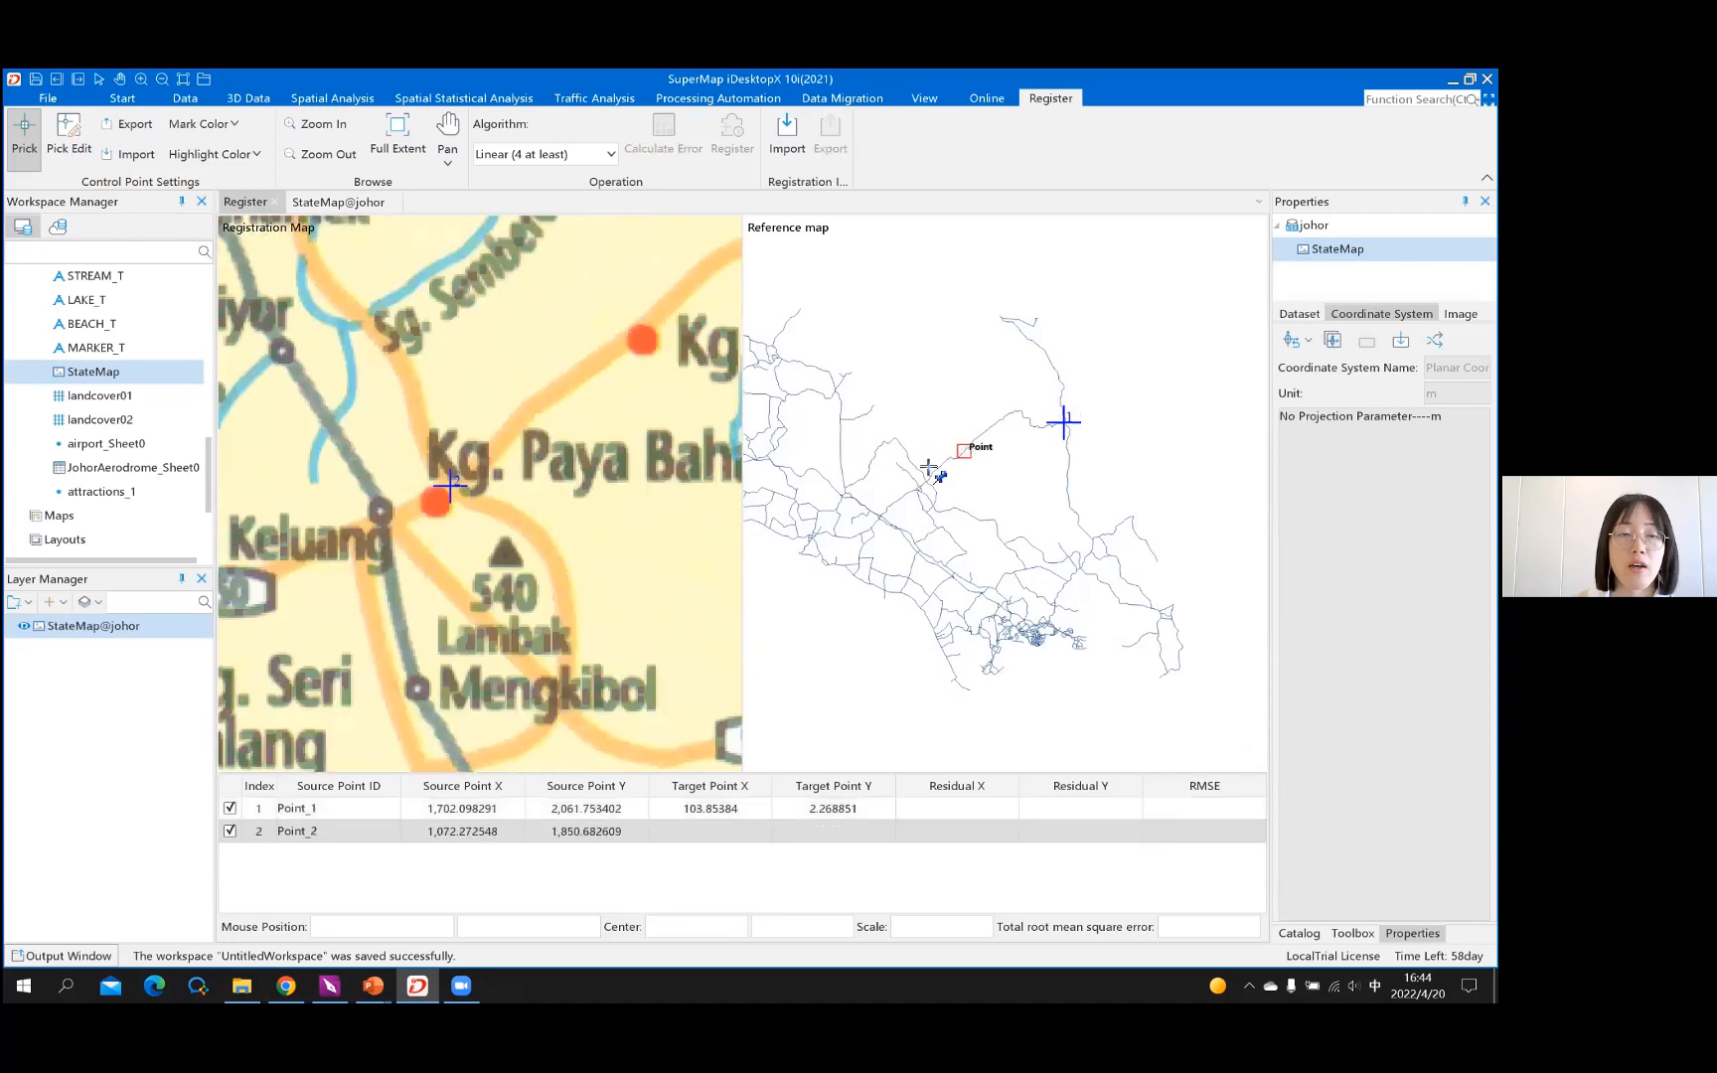
scroll(949, 467, up, 3)
scroll(879, 505, down, 3)
click(883, 504)
Adjust the second control point's position on StateMap to the road junction just above the red Kg. Paya Baharu marker
scroll(894, 475, down, 3)
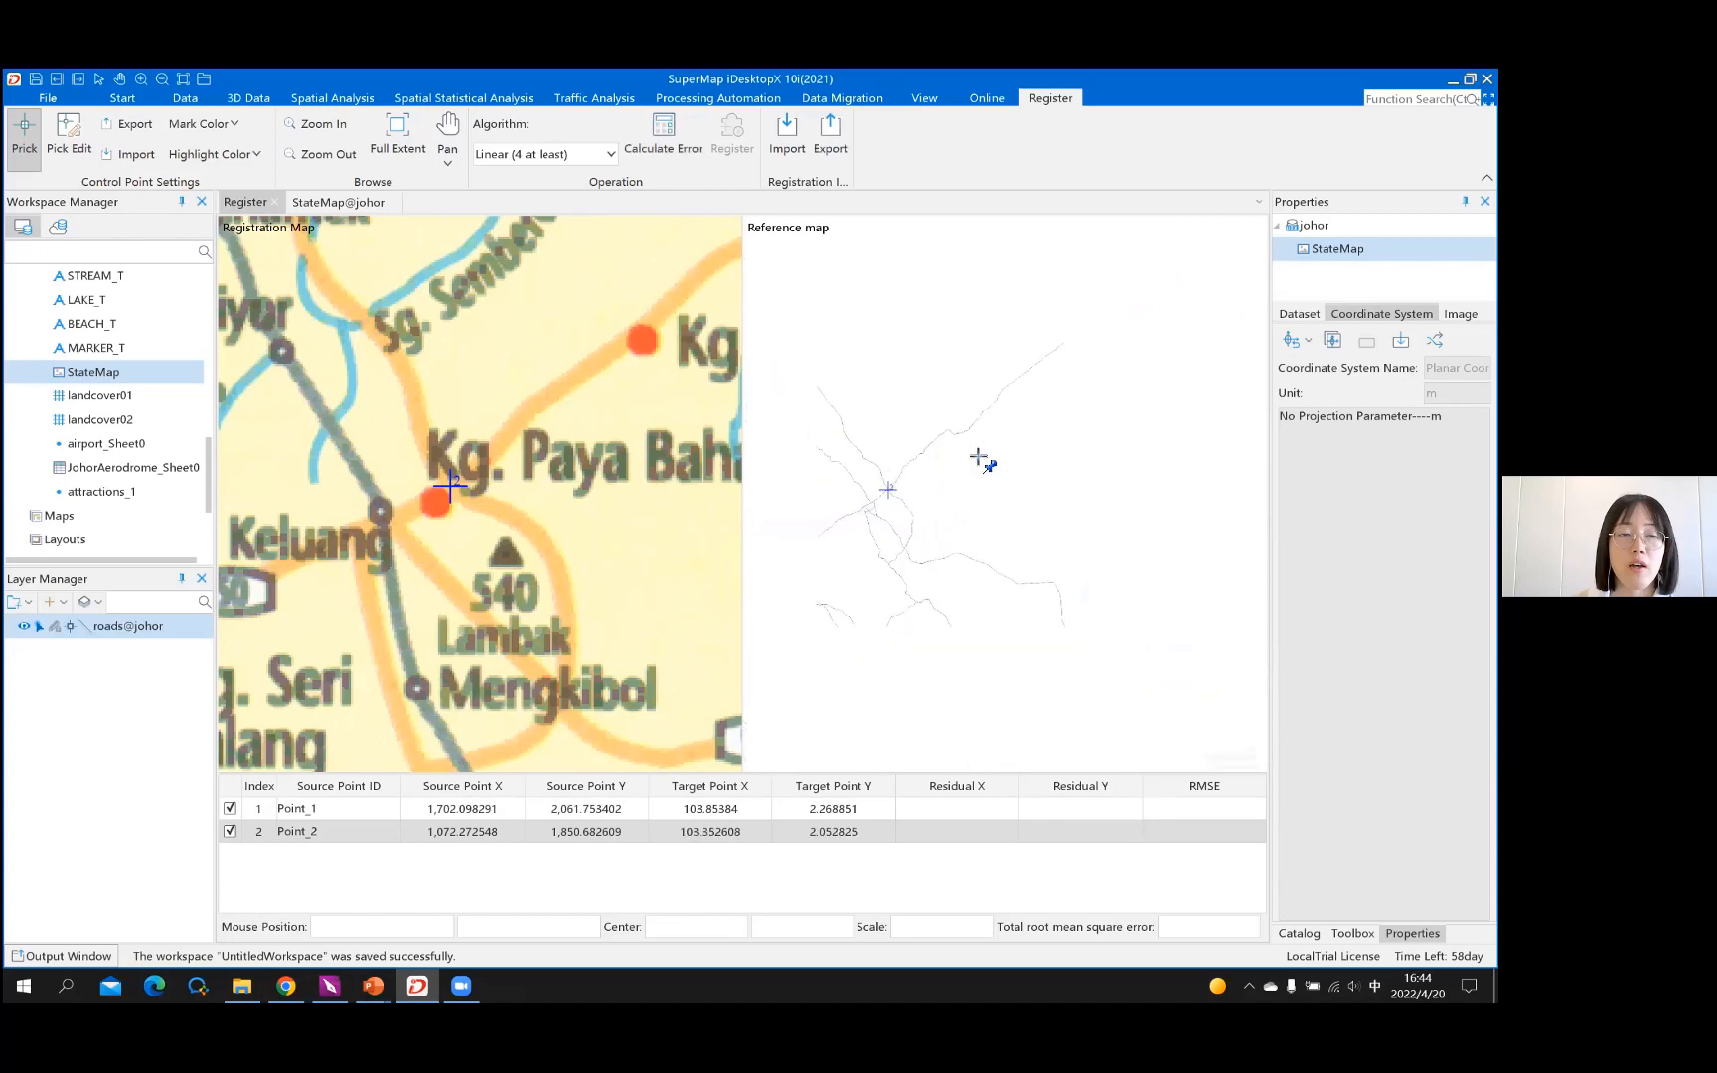
scroll(898, 455, down, 3)
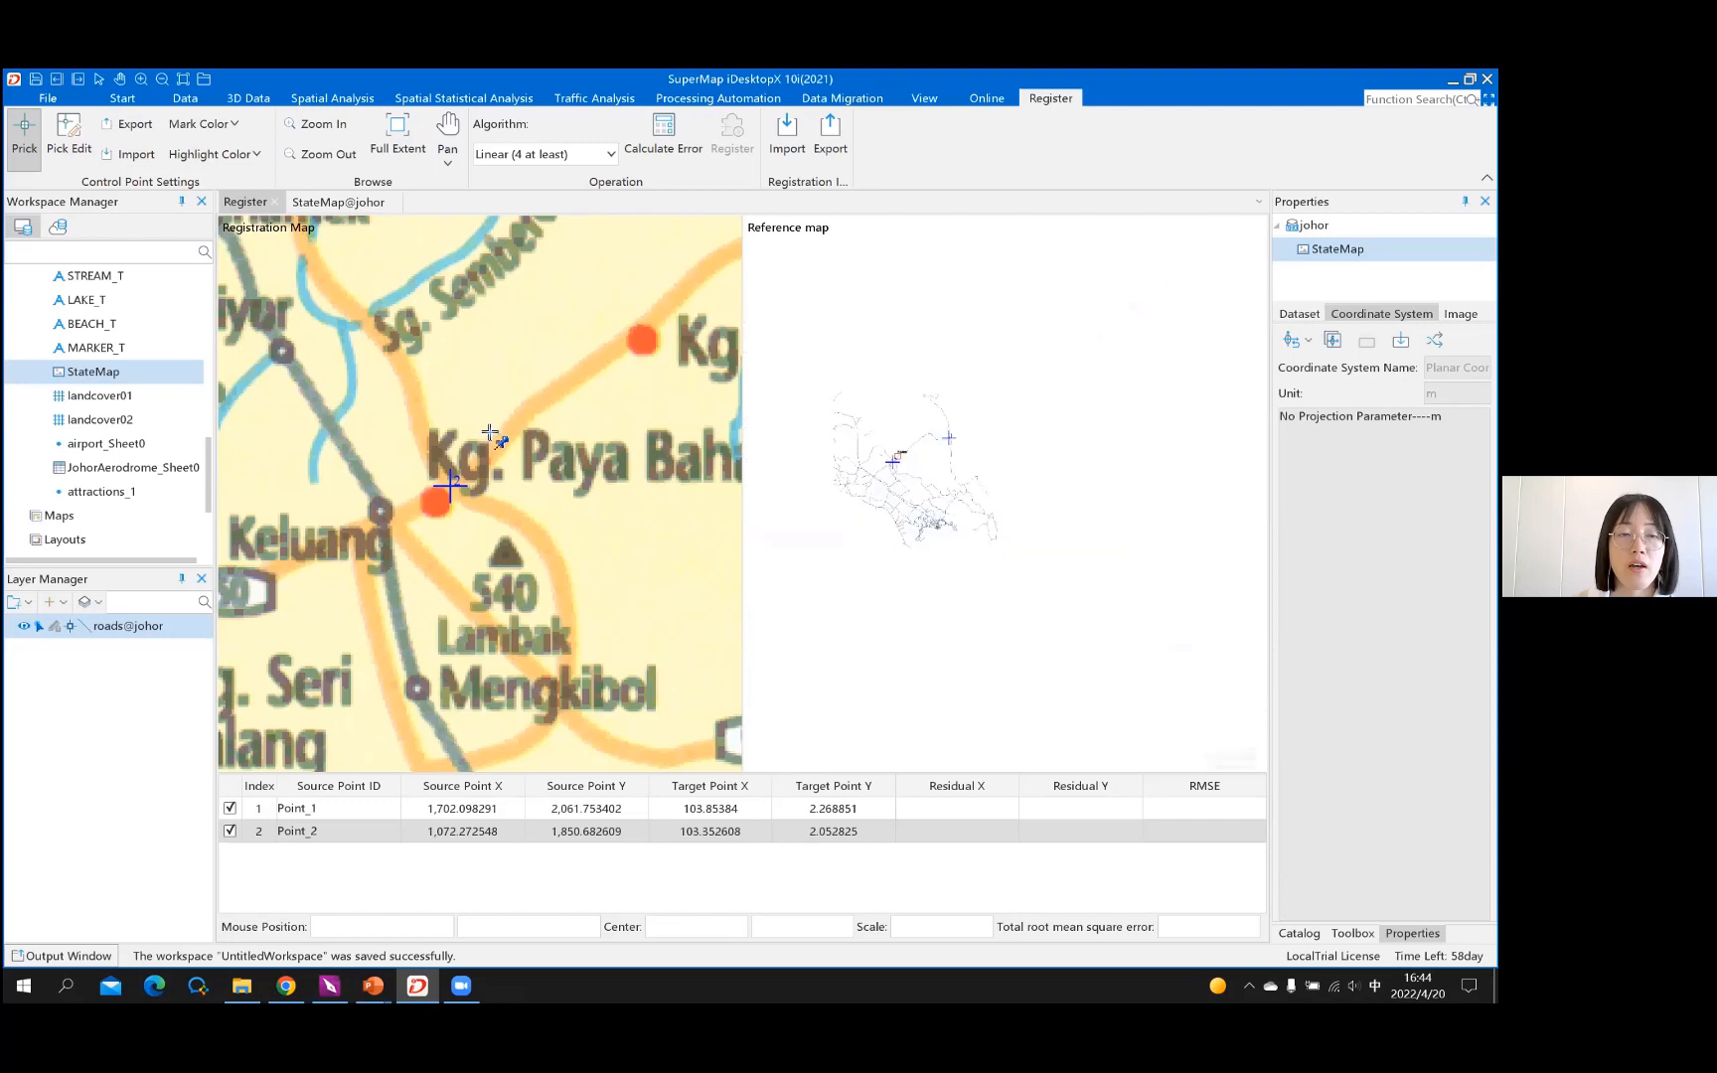
scroll(487, 437, down, 3)
scroll(504, 433, down, 3)
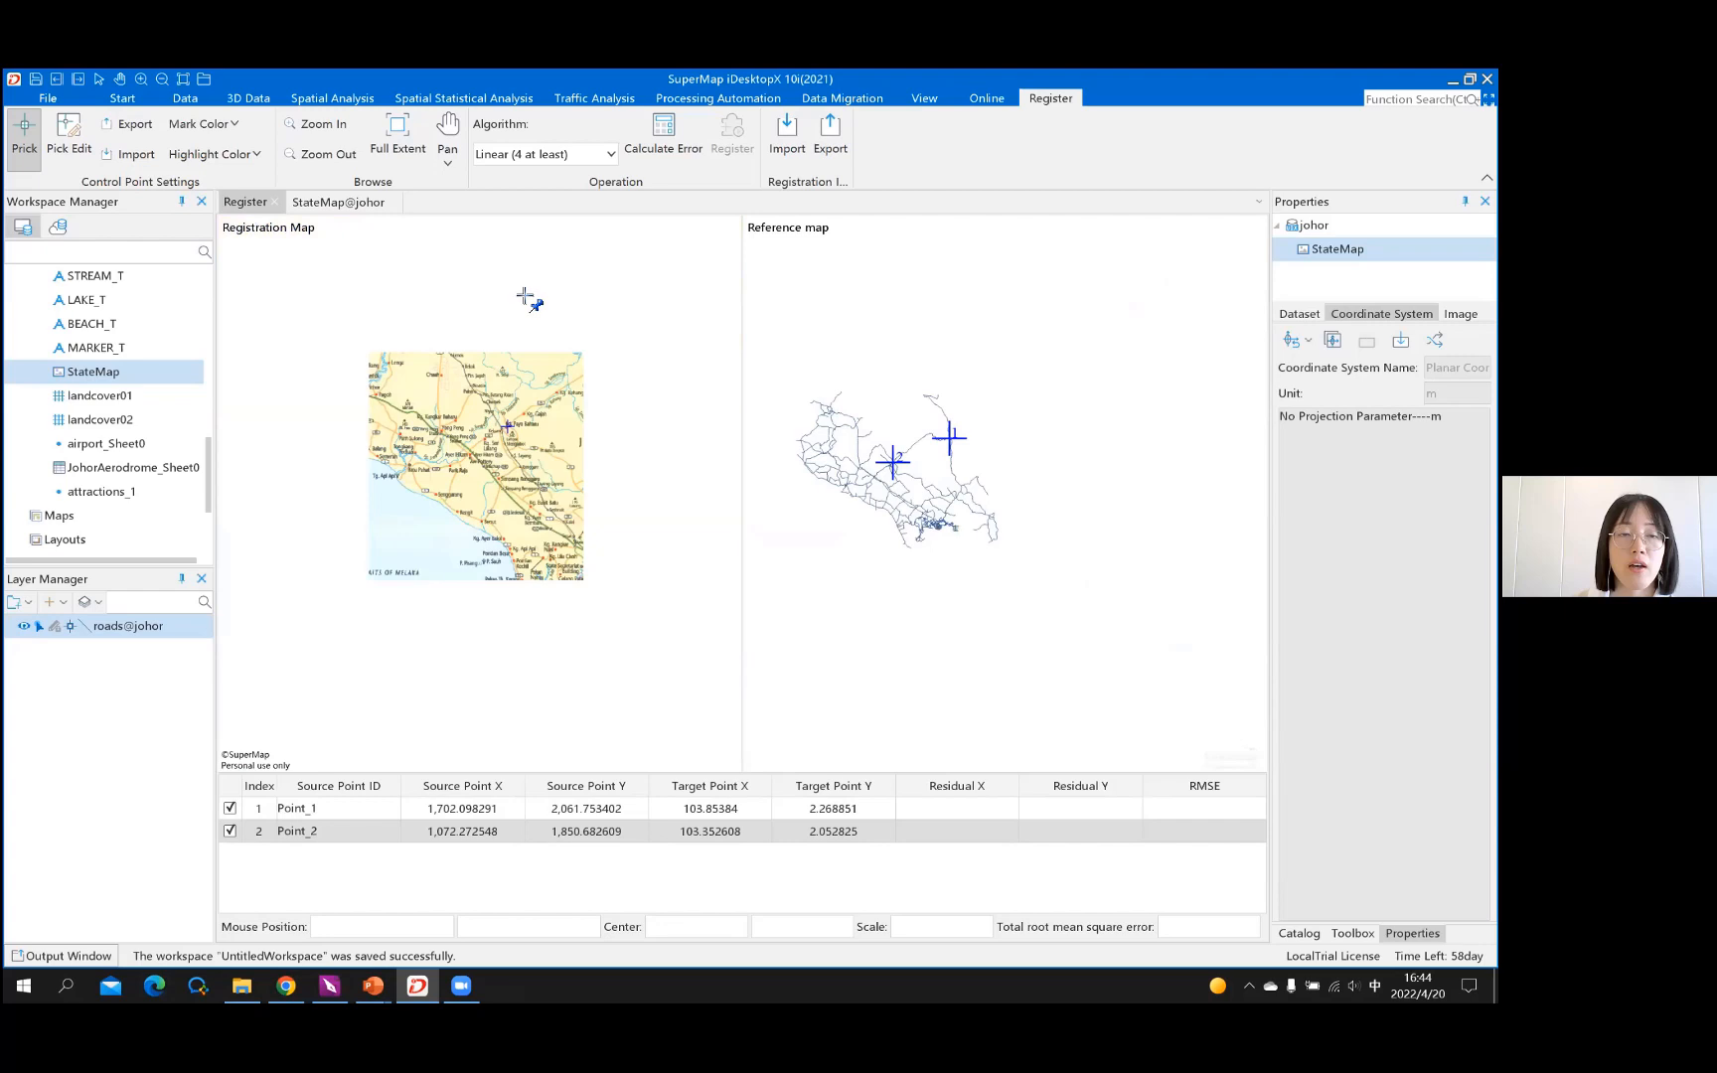
scroll(559, 351, up, 2)
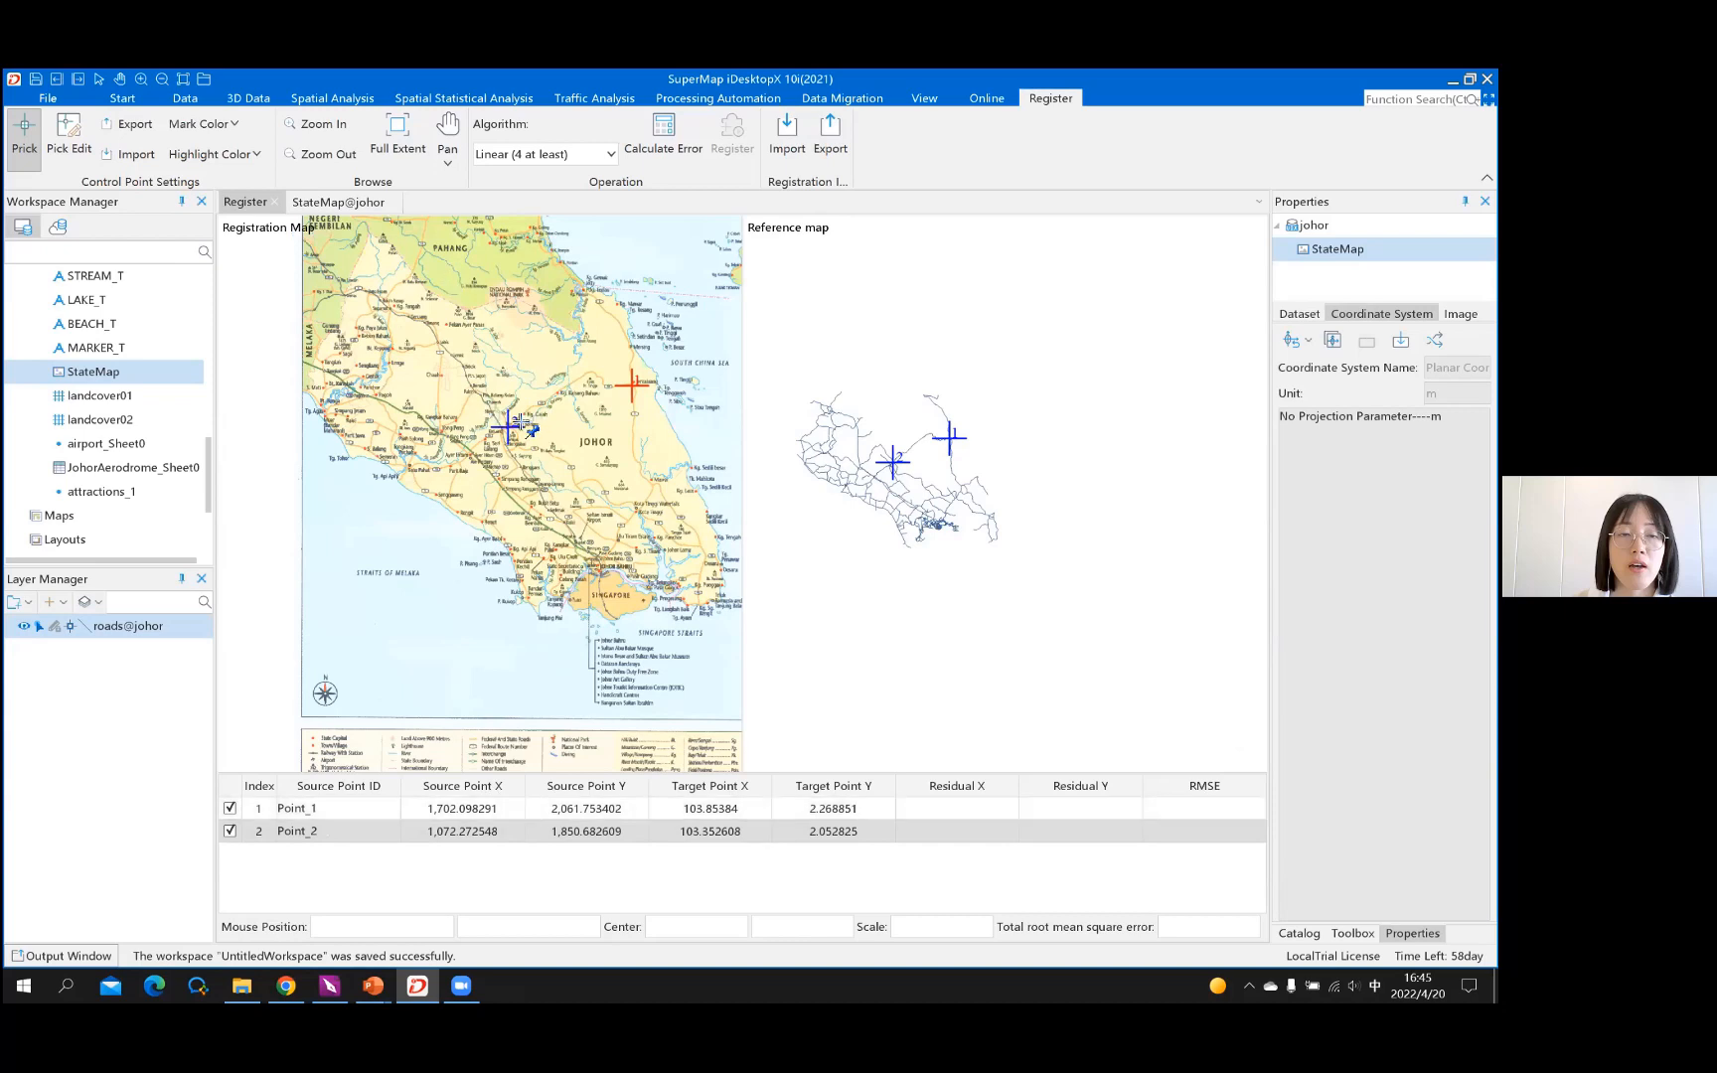
scroll(538, 462, up, 3)
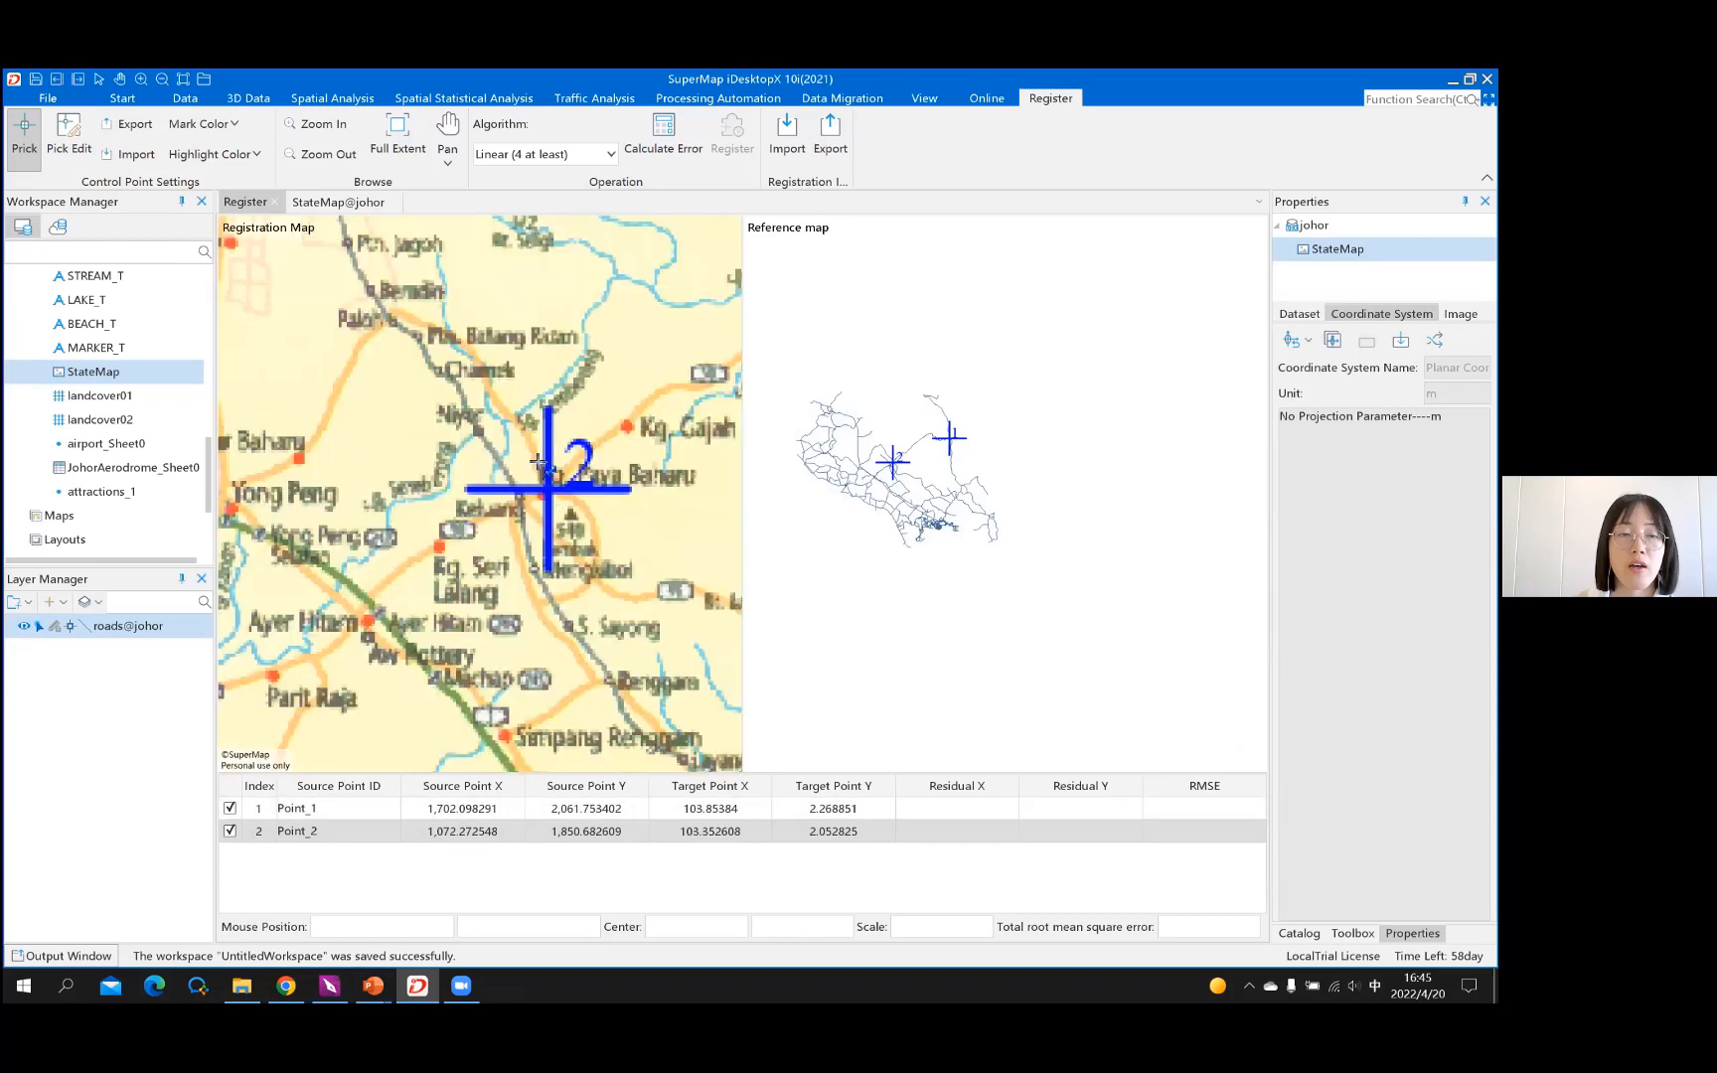
scroll(563, 482, up, 3)
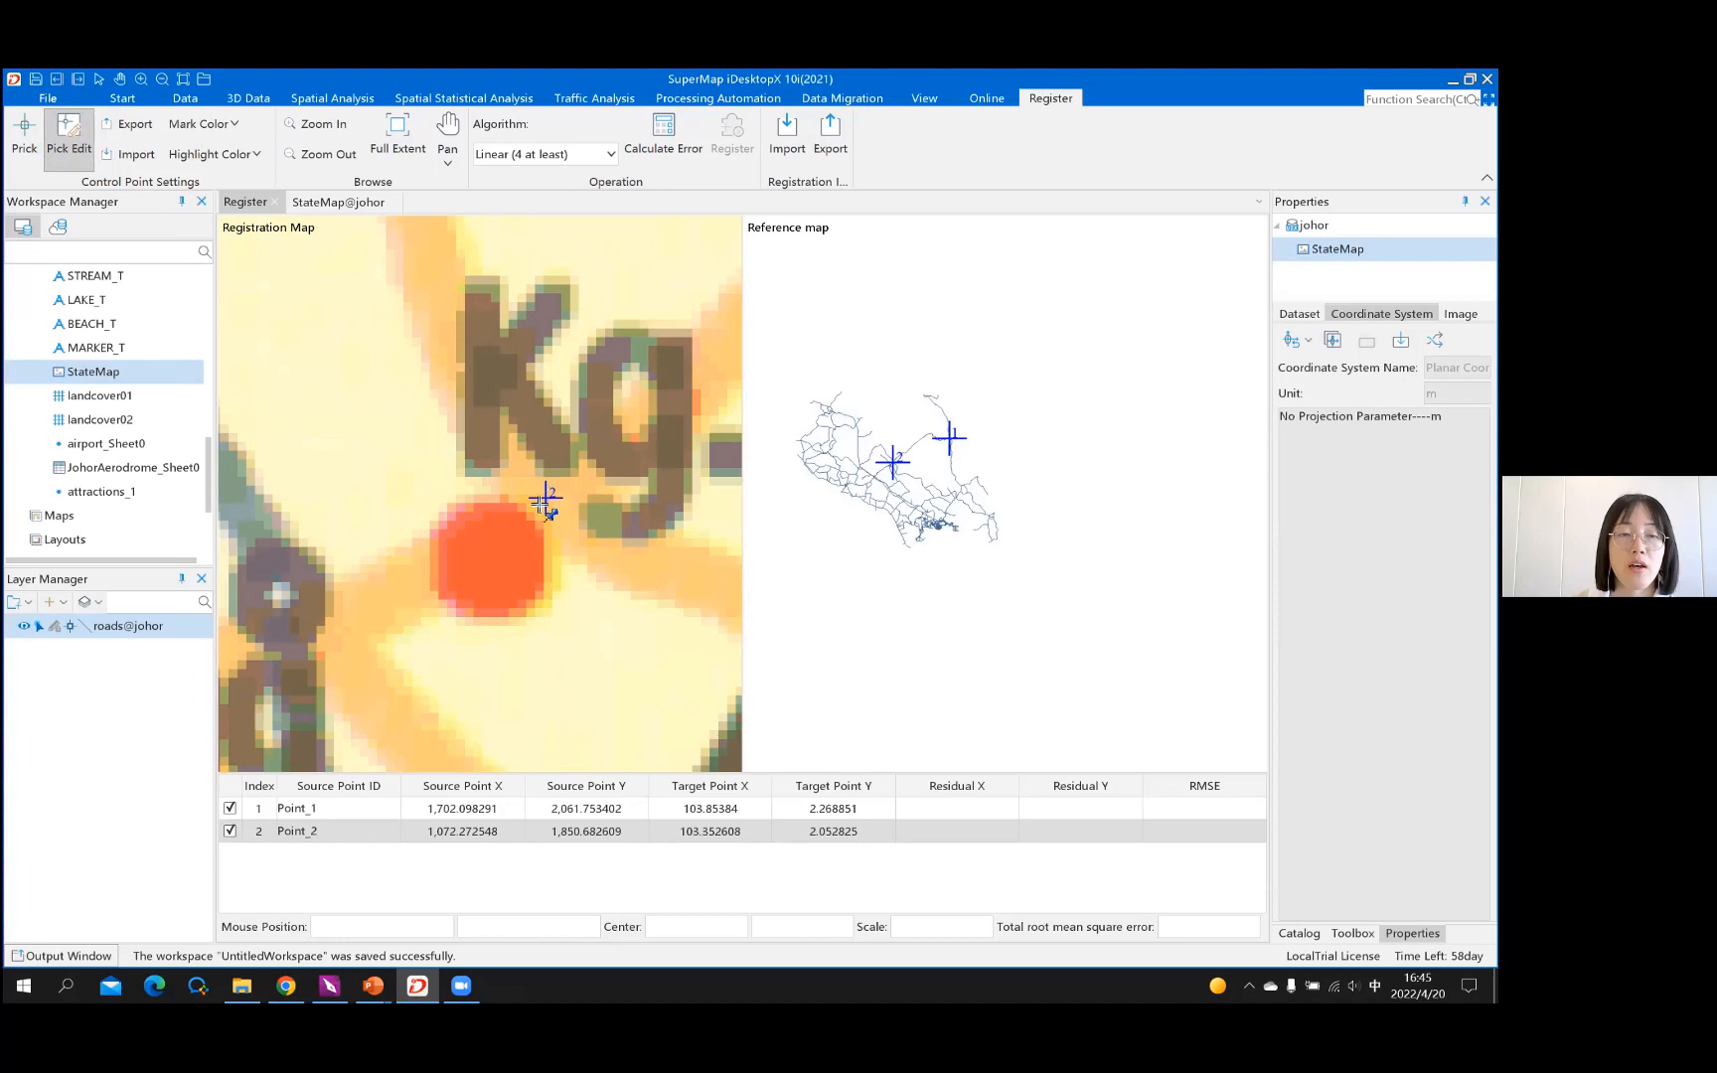
mouse_move(554, 503)
mouse_down()
mouse_move(538, 503)
mouse_move(562, 490)
mouse_up()
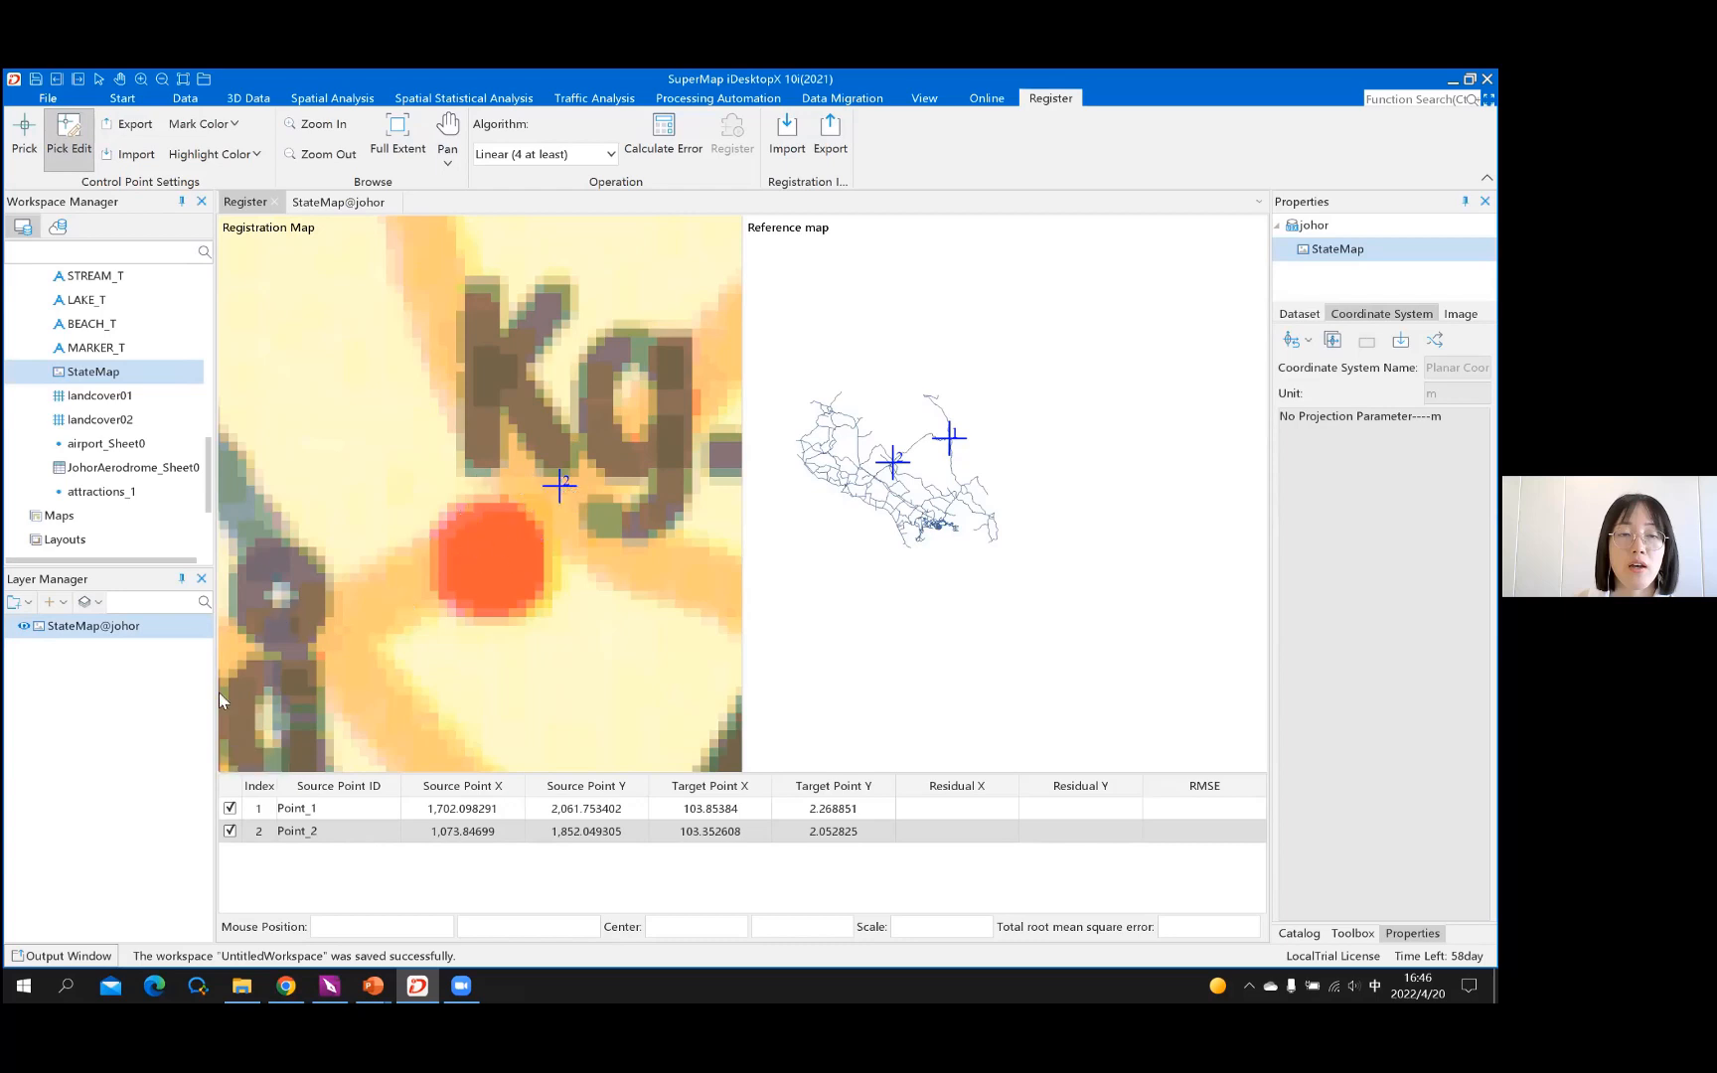
Delete the second control point, Point_2, from the control point list
scroll(572, 482, down, 3)
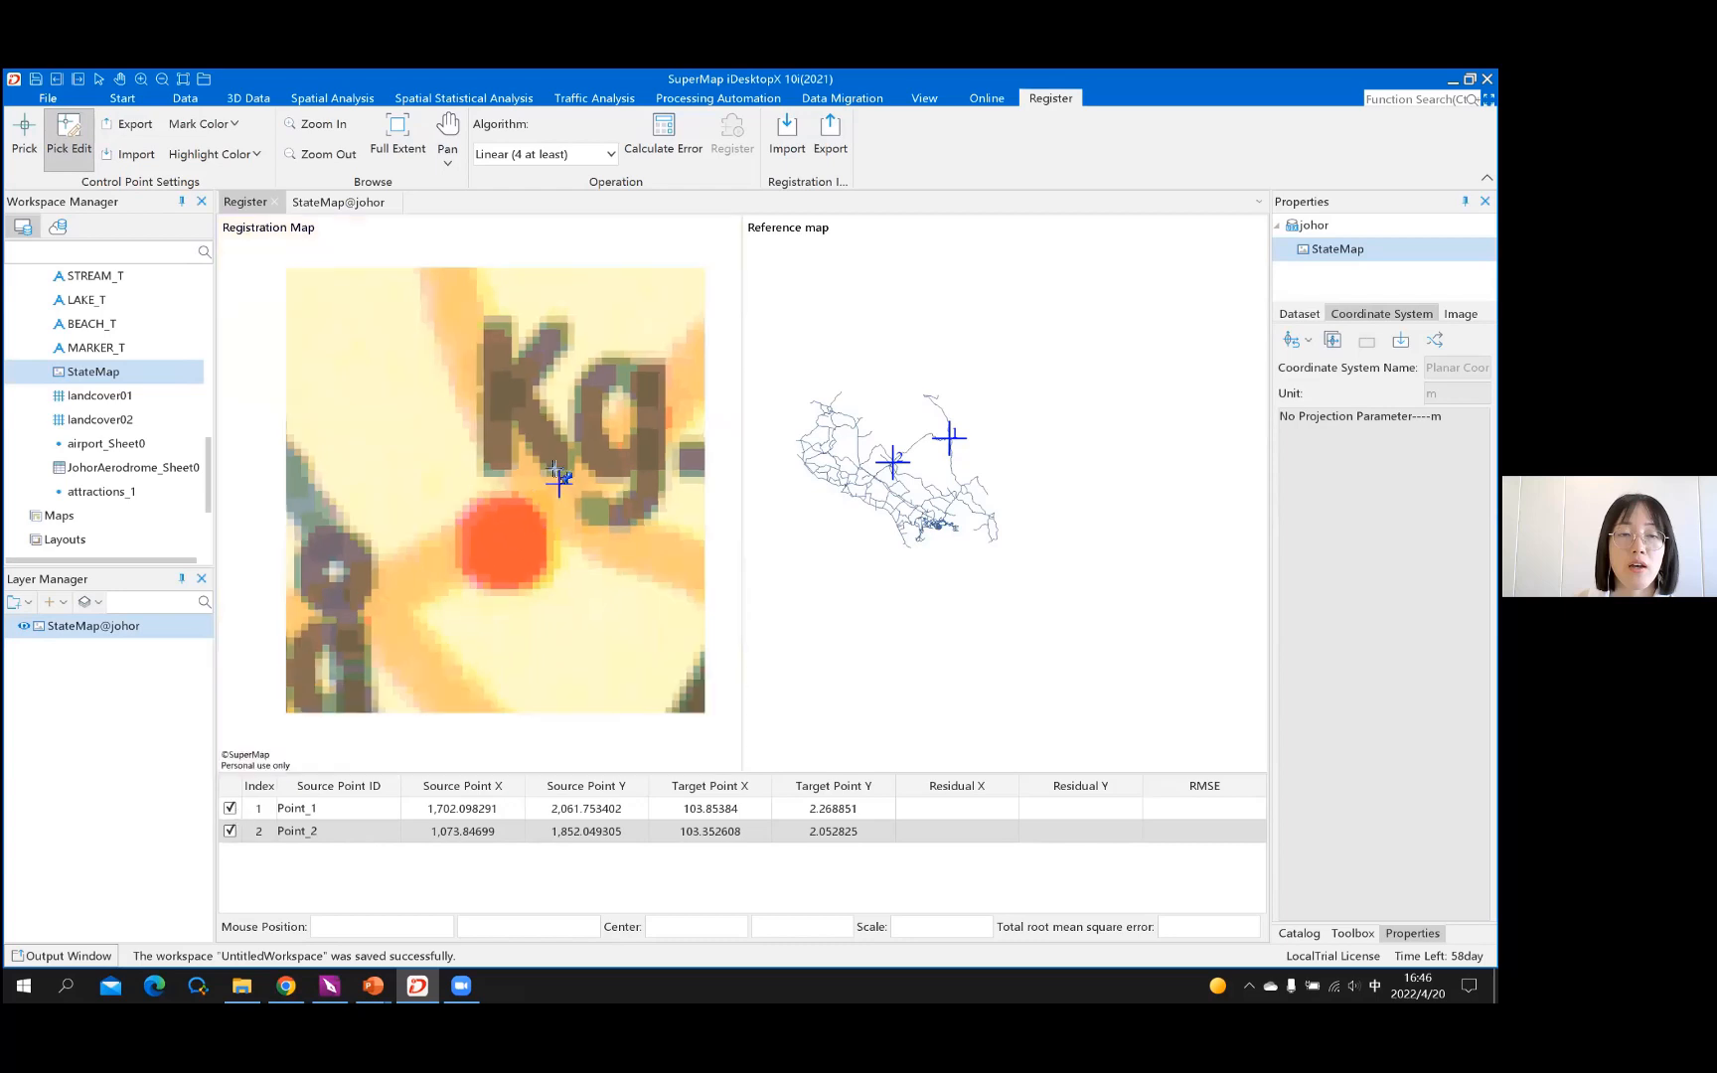
scroll(586, 491, up, 3)
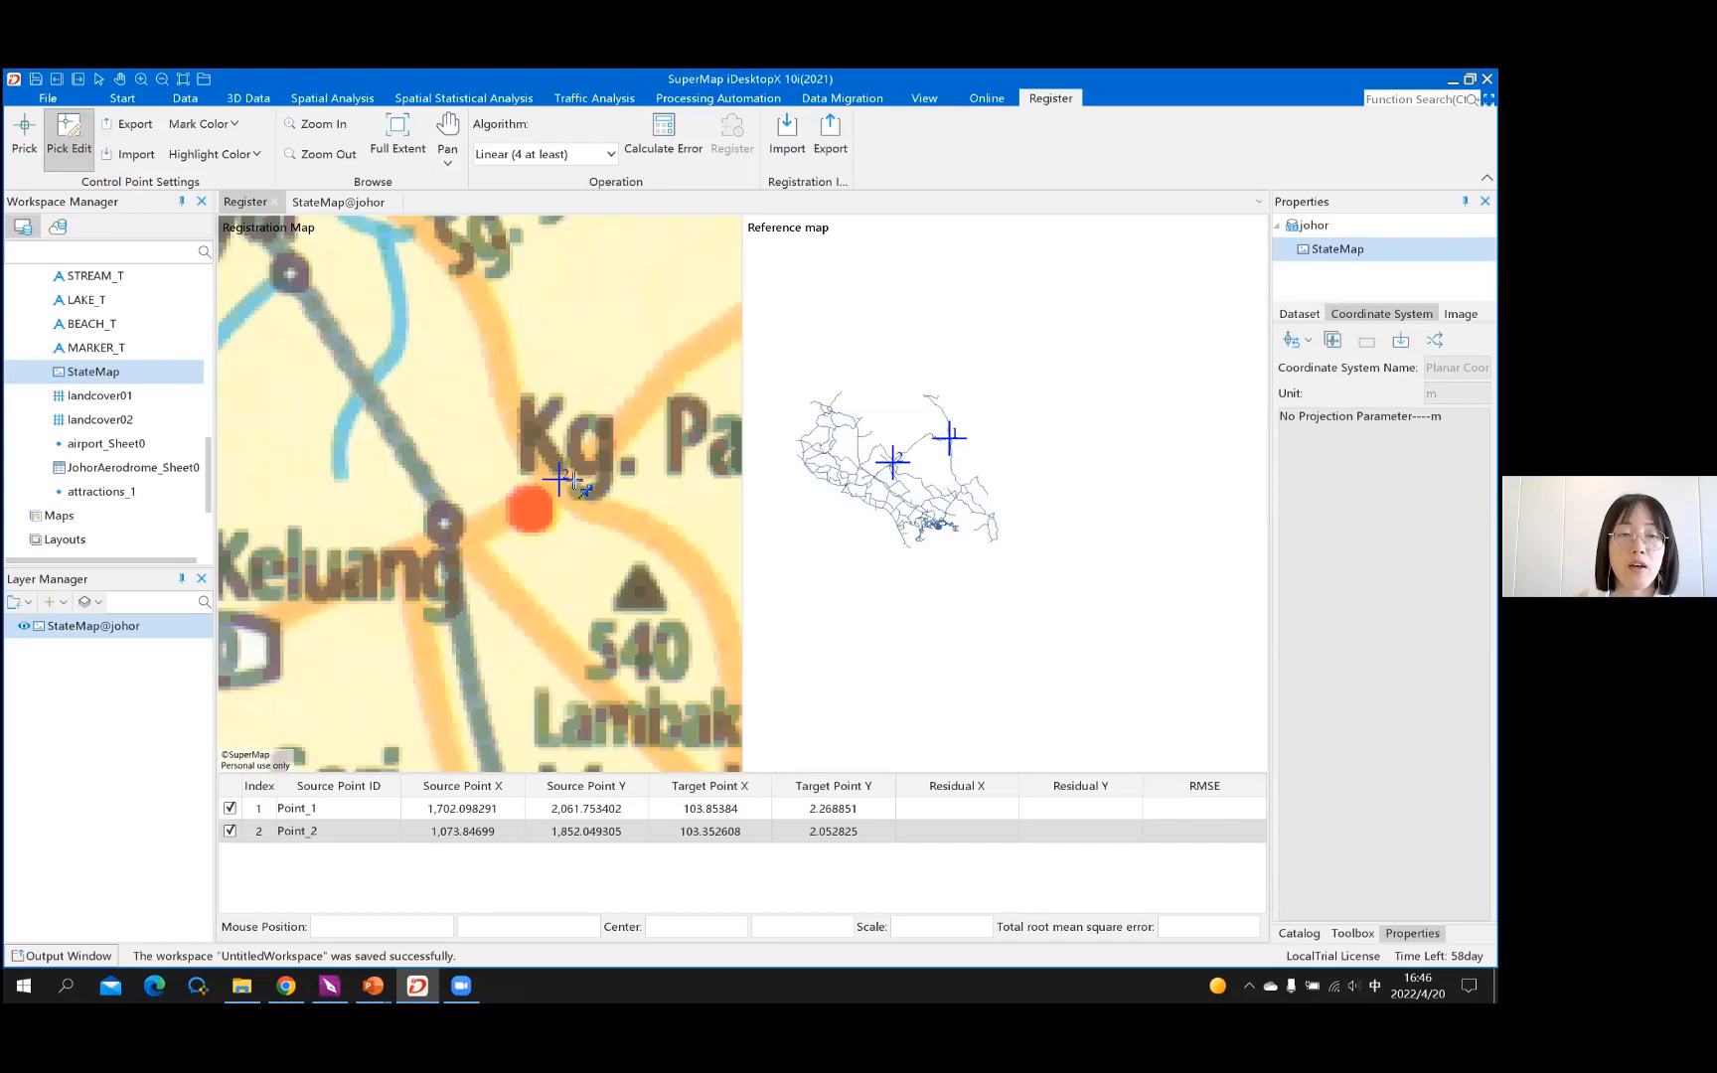
scroll(559, 480, down, 2)
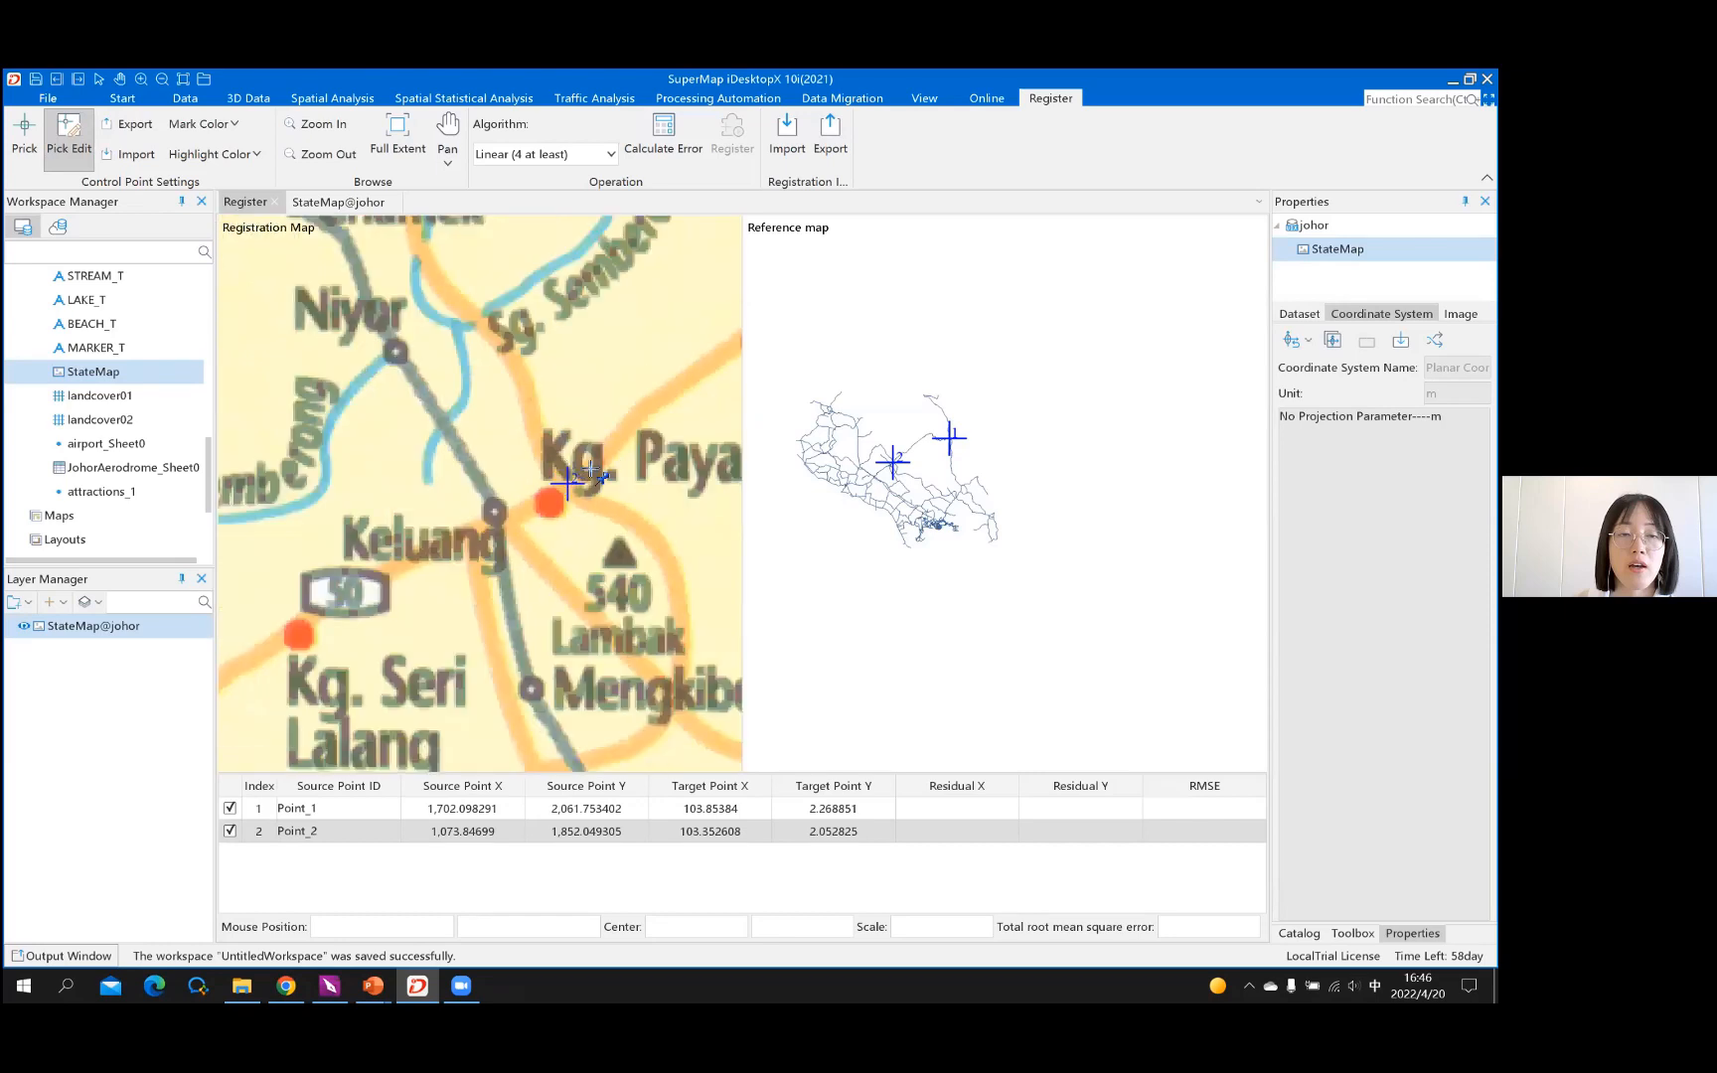
scroll(574, 485, down, 1)
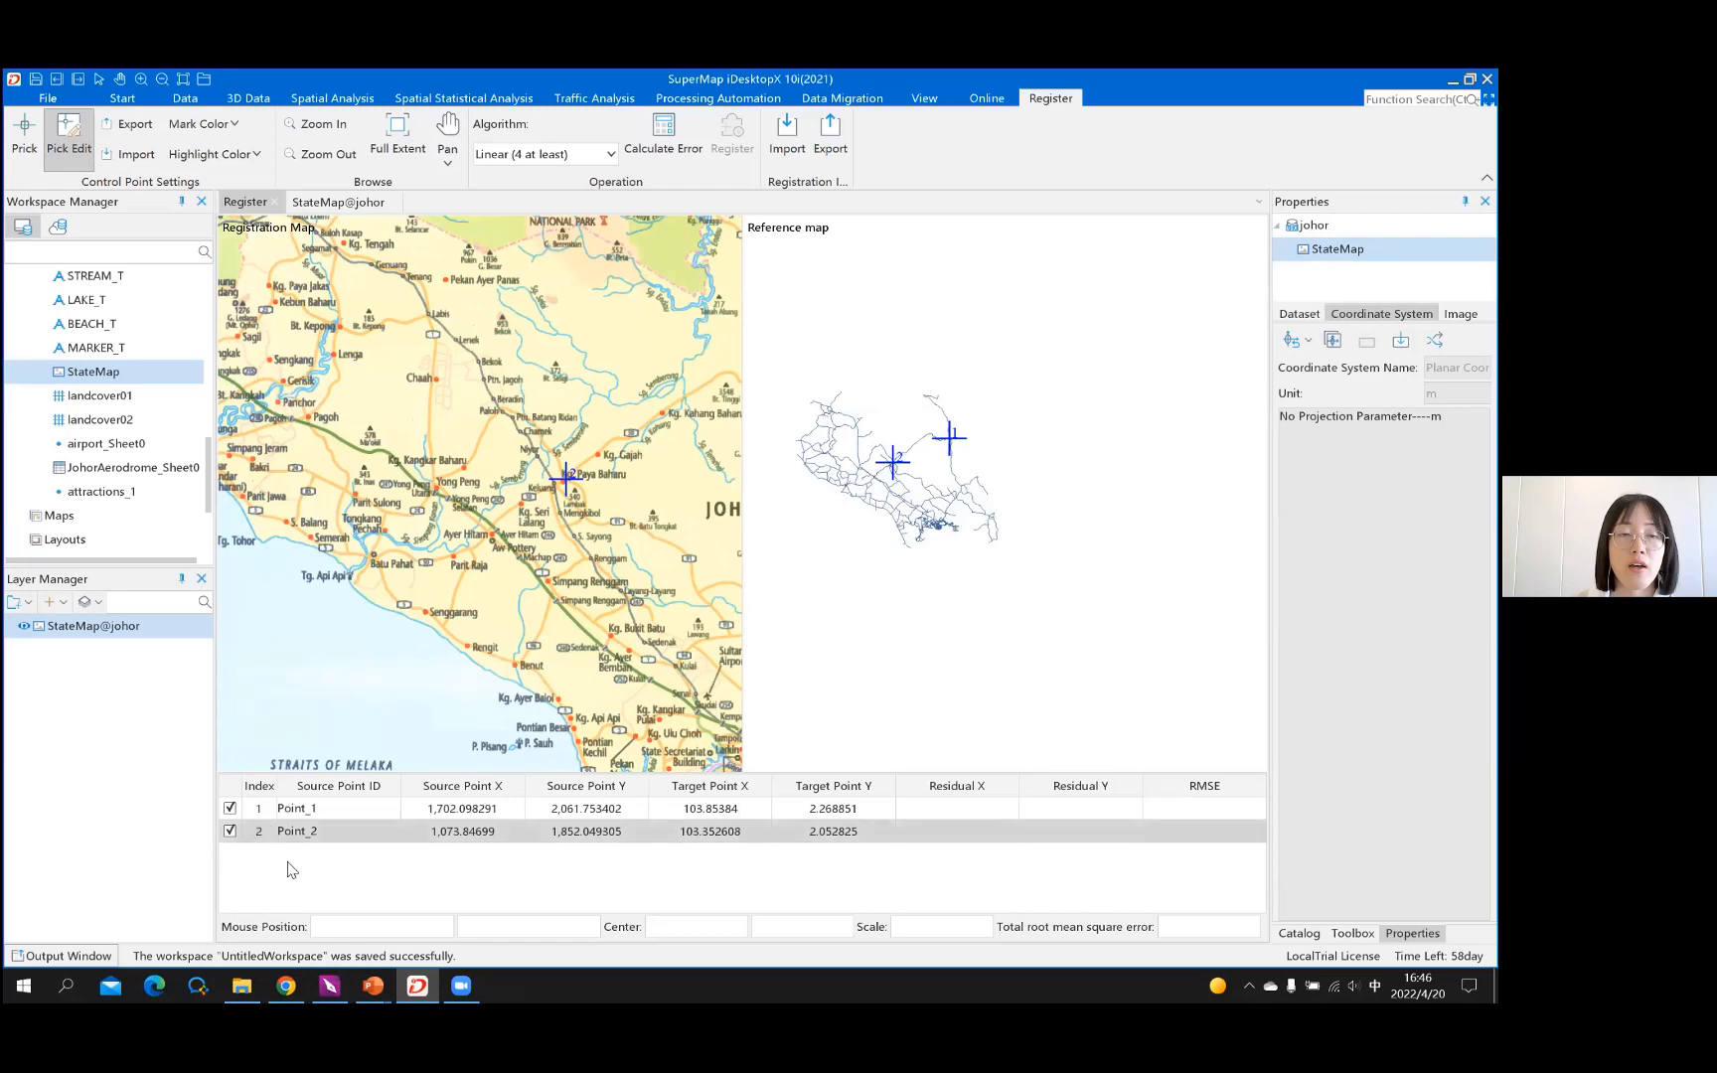
right_click(289, 868)
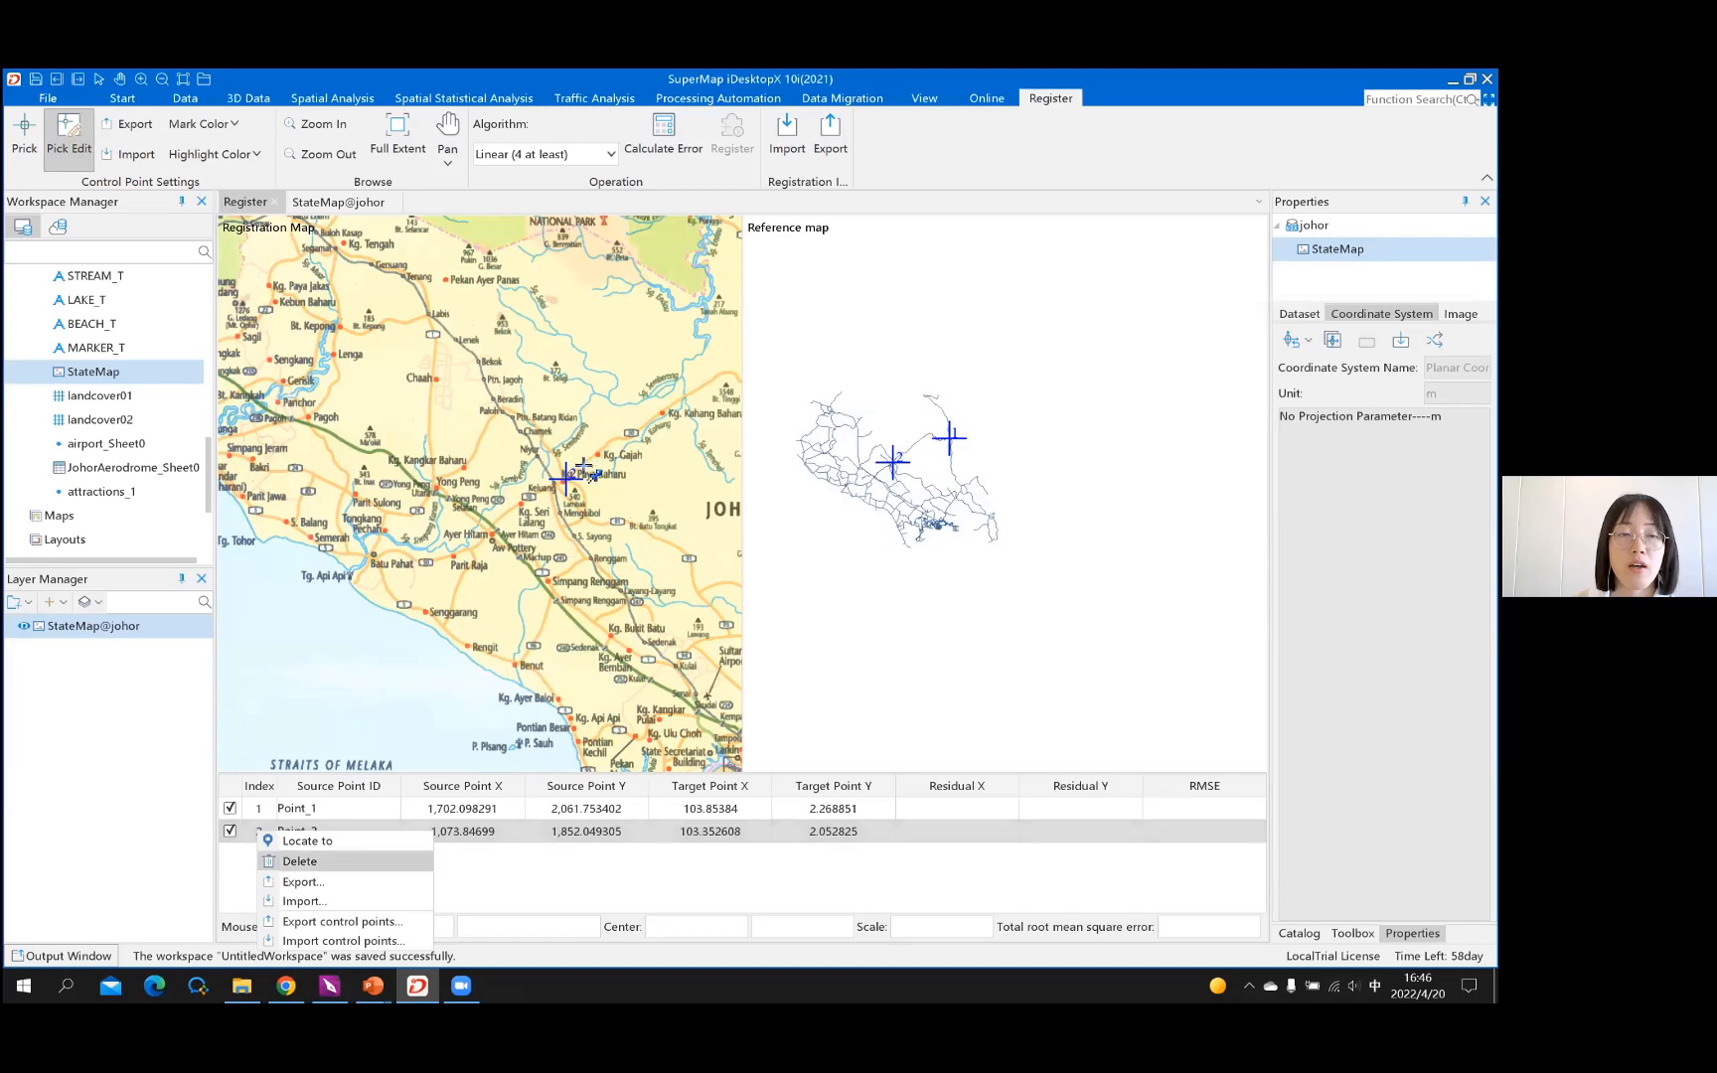
key(Return)
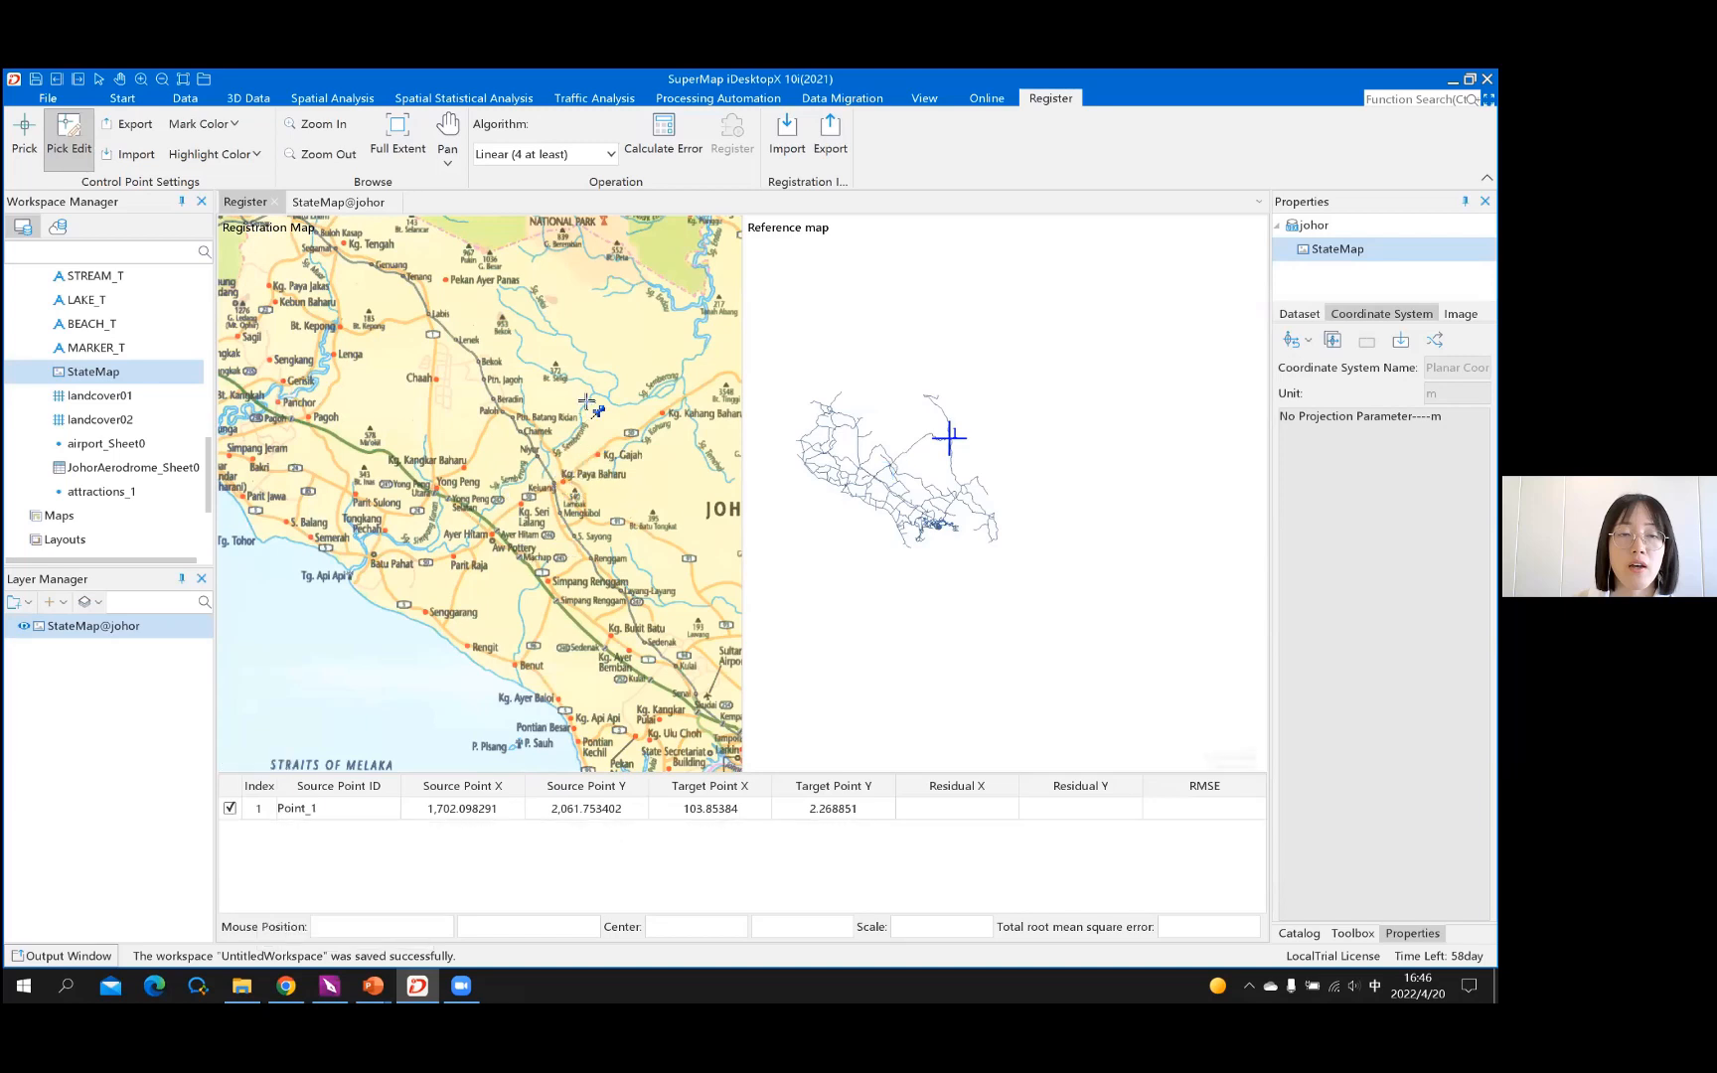
scroll(589, 470, down, 3)
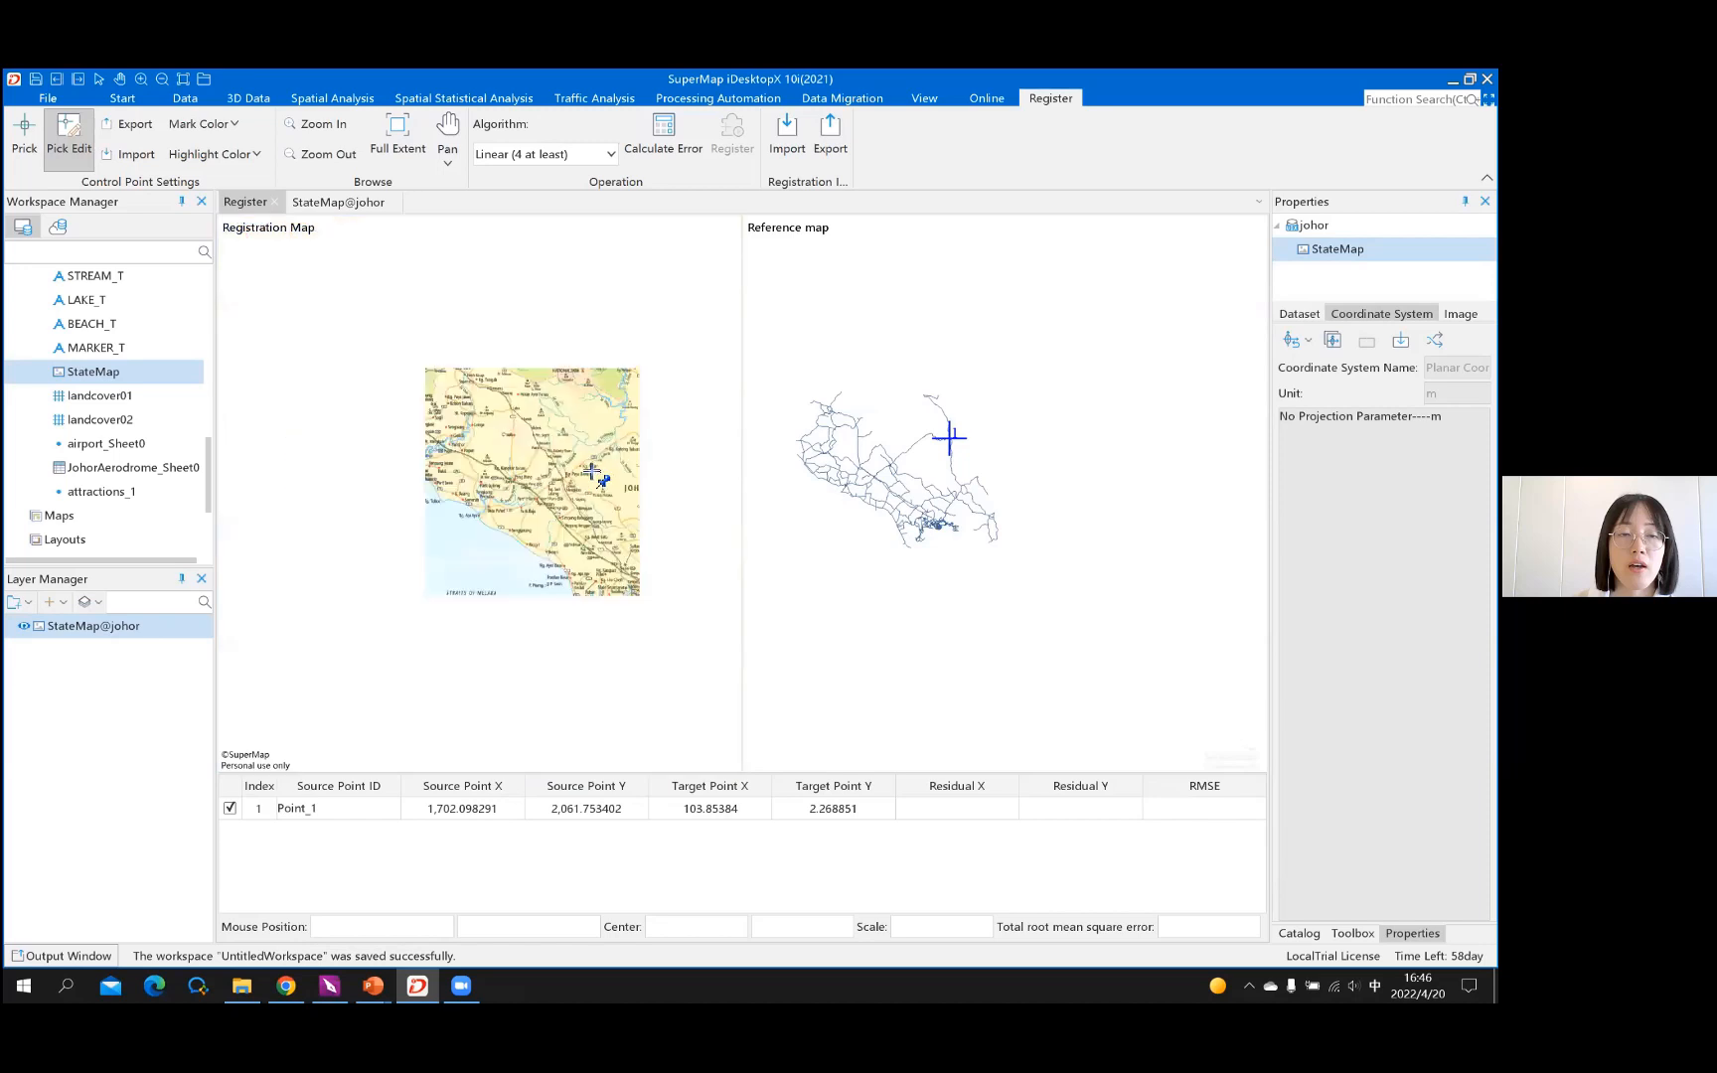
scroll(583, 417, up, 3)
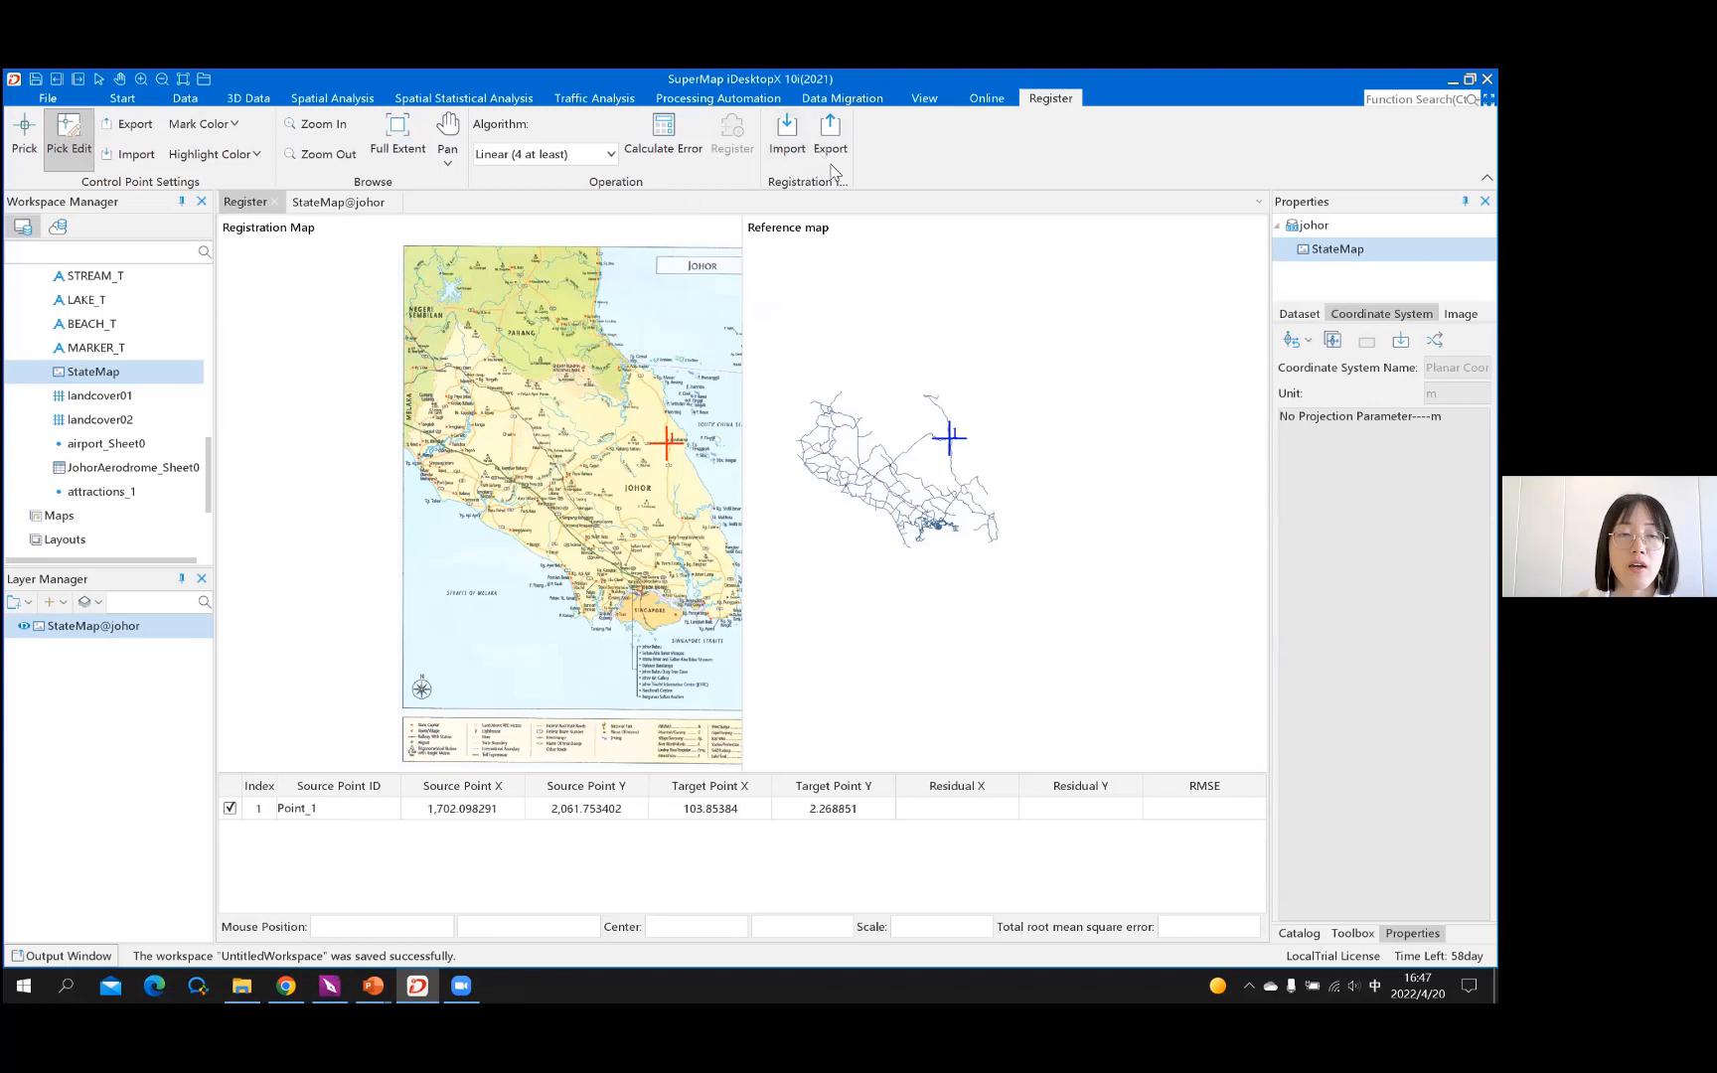
Import the registration file RegistrationFile_CP.drfu from the Materials\02\registration folder of InternationalMiniClass
click(779, 158)
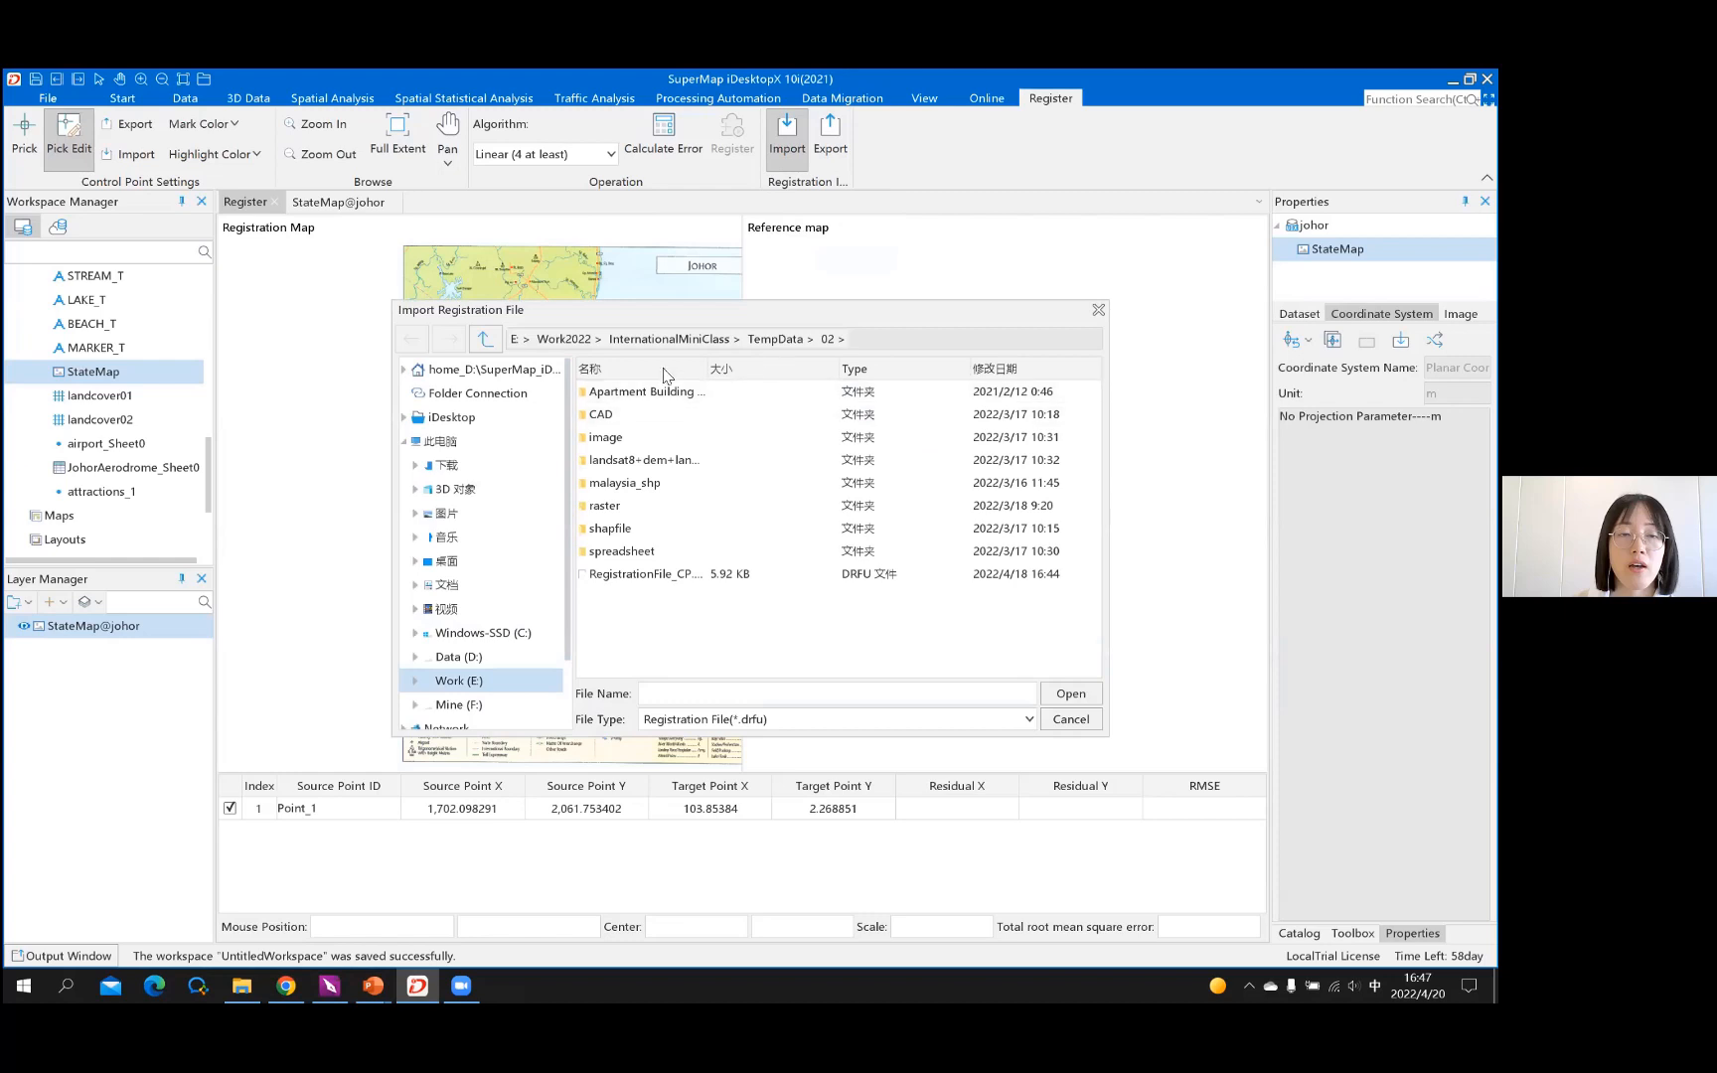
click(668, 339)
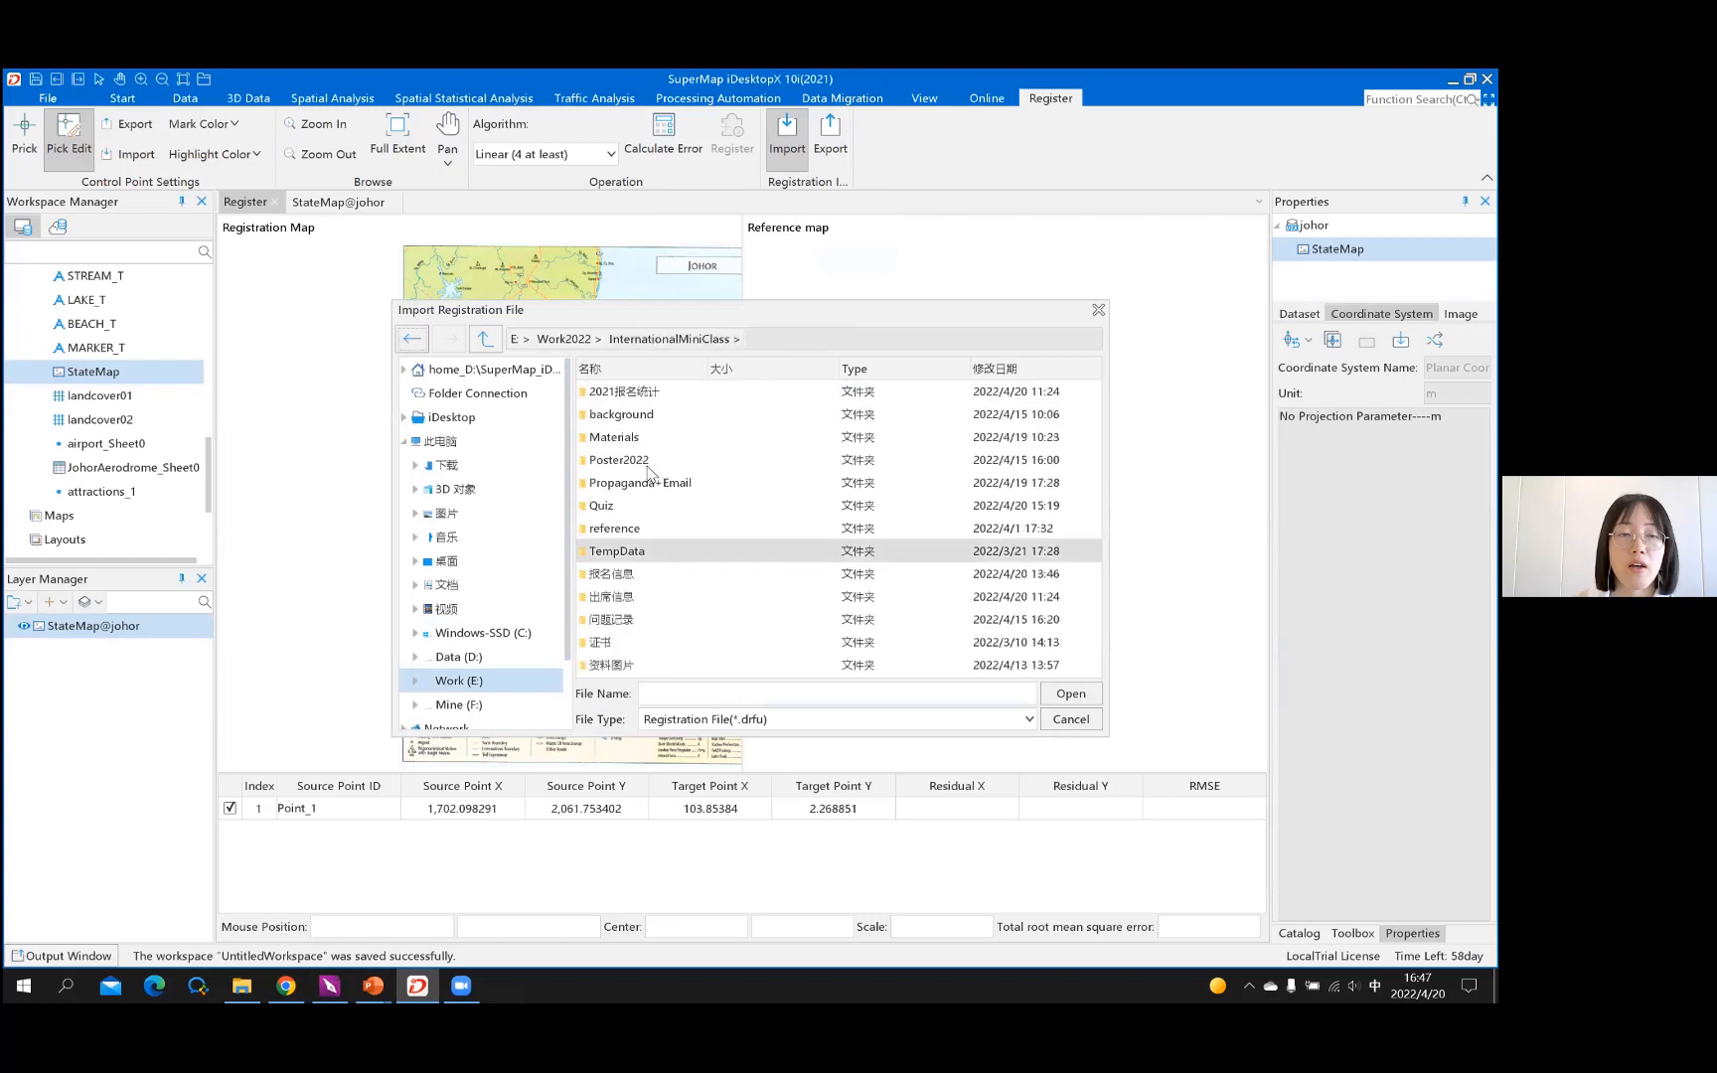
double_click(628, 438)
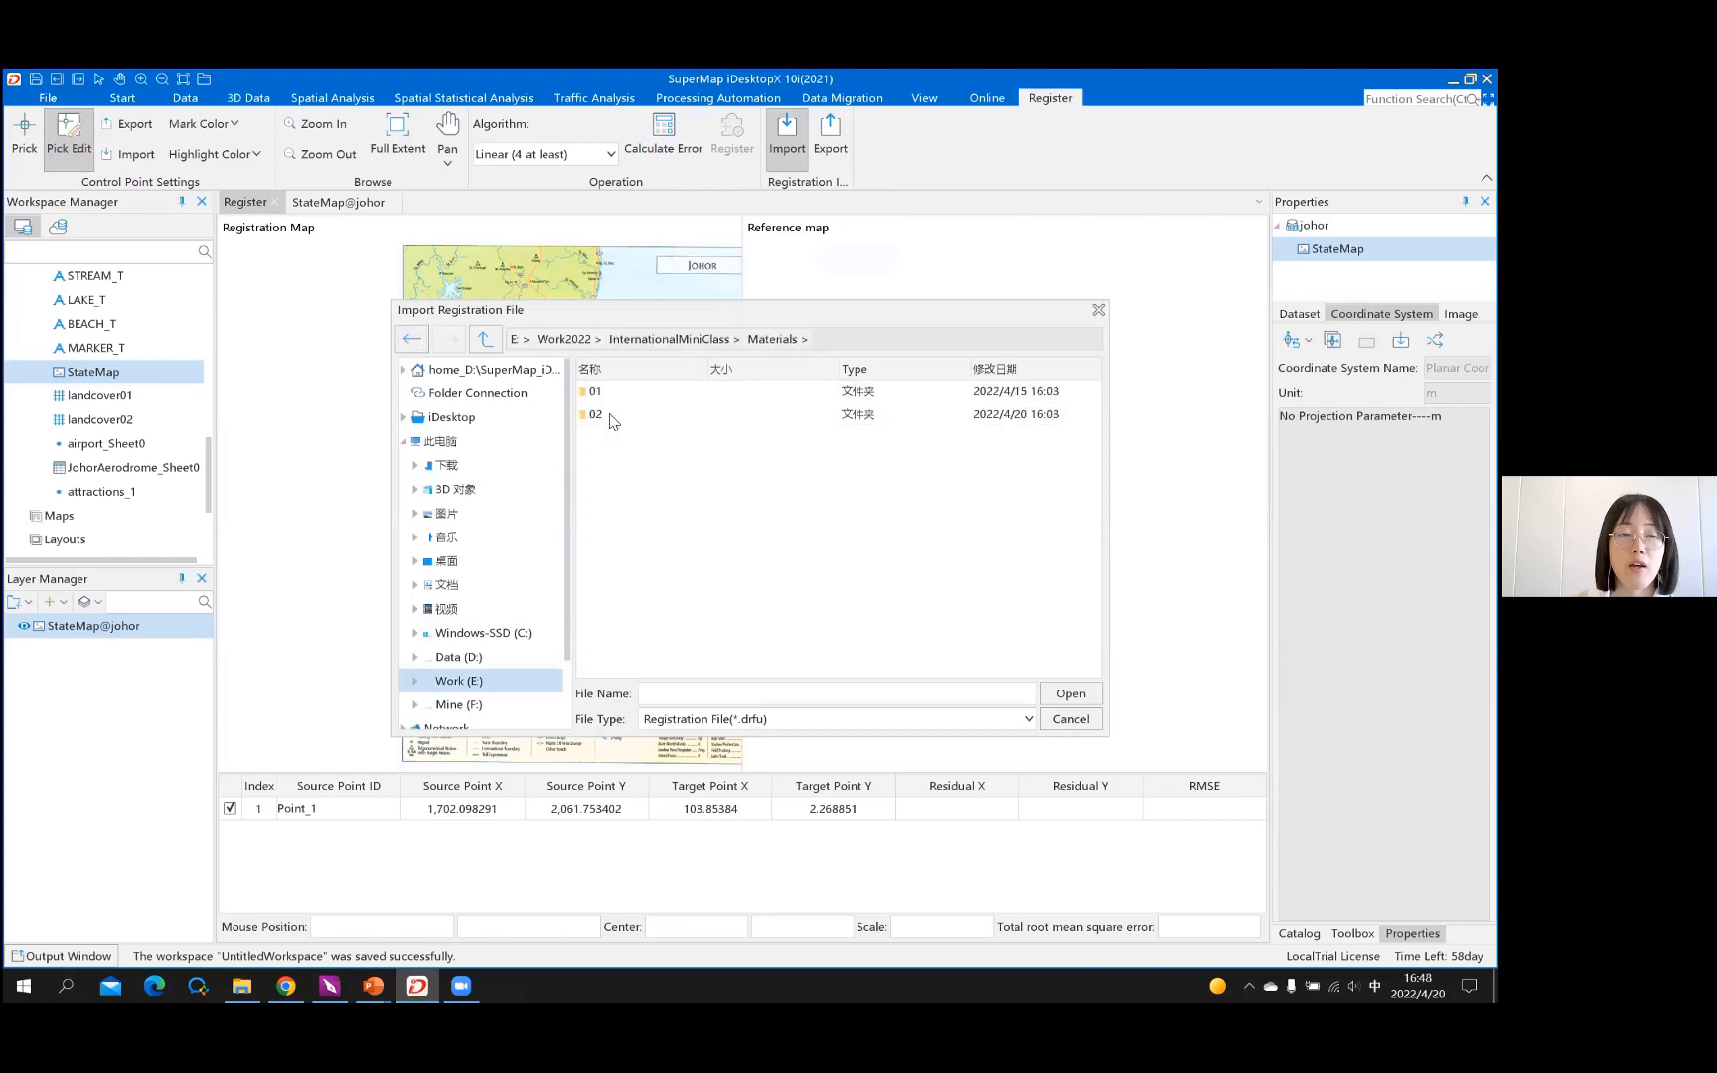
double_click(599, 418)
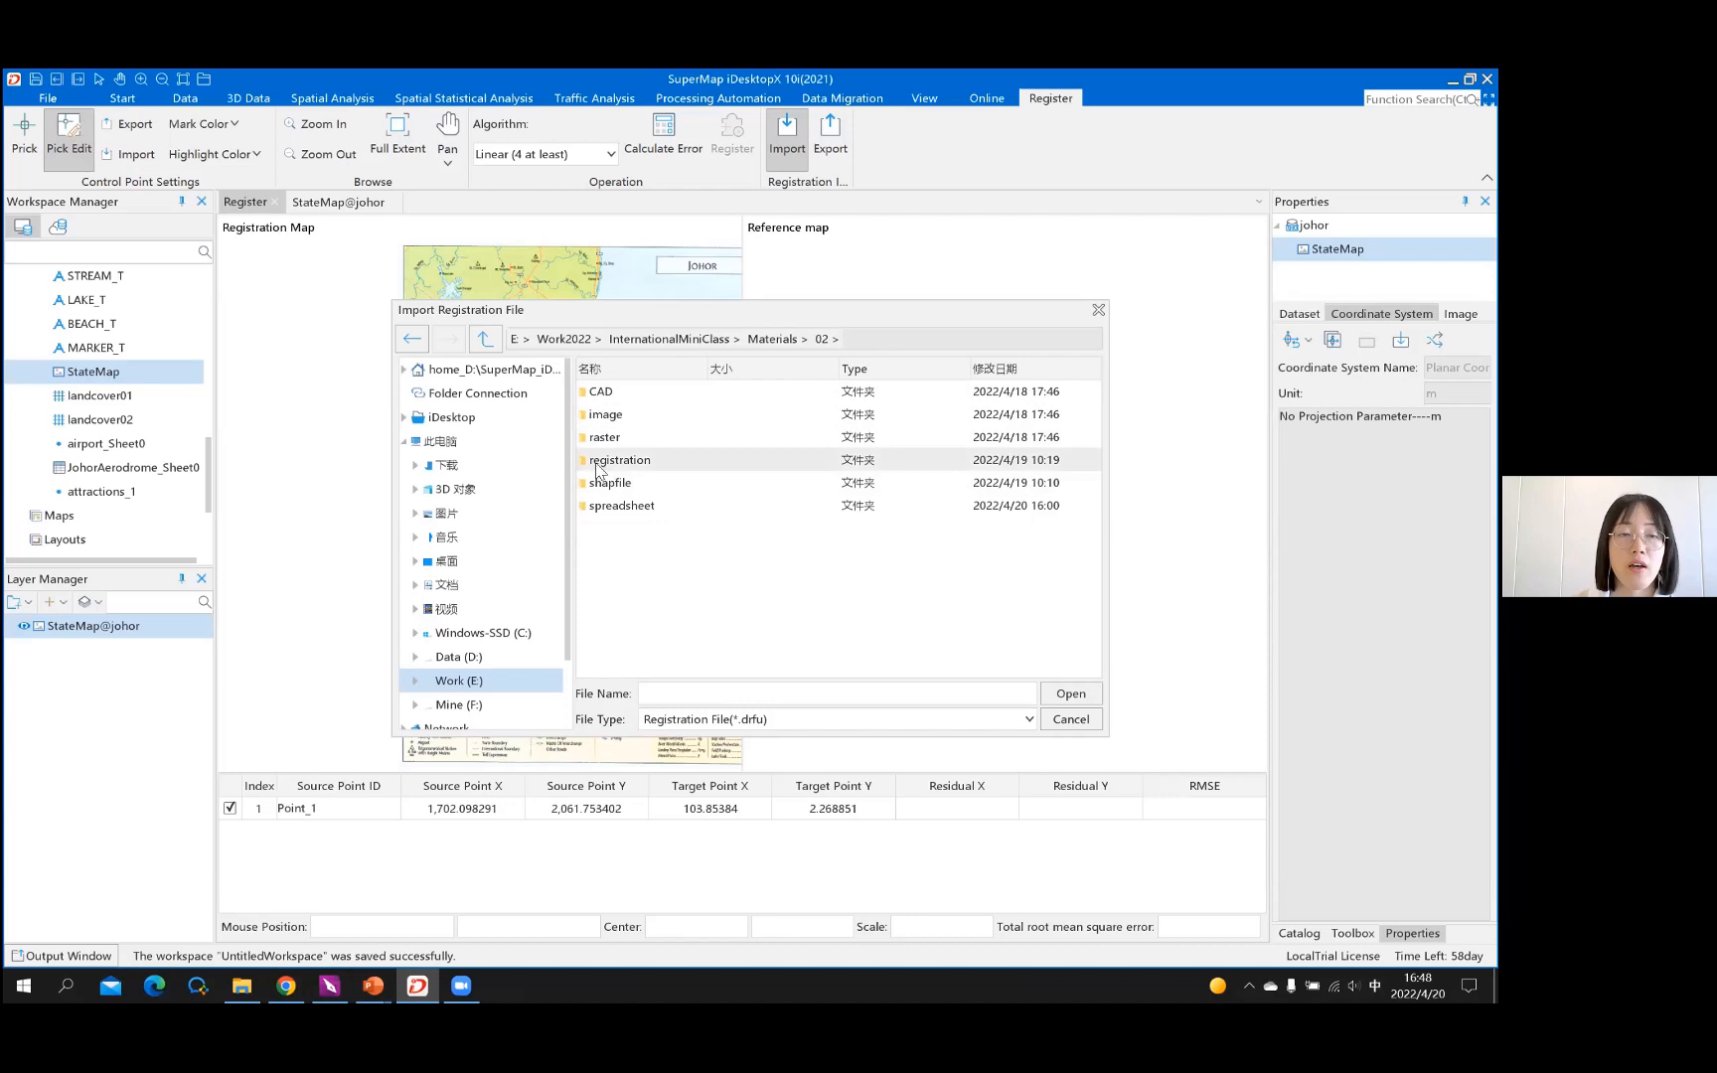
double_click(597, 463)
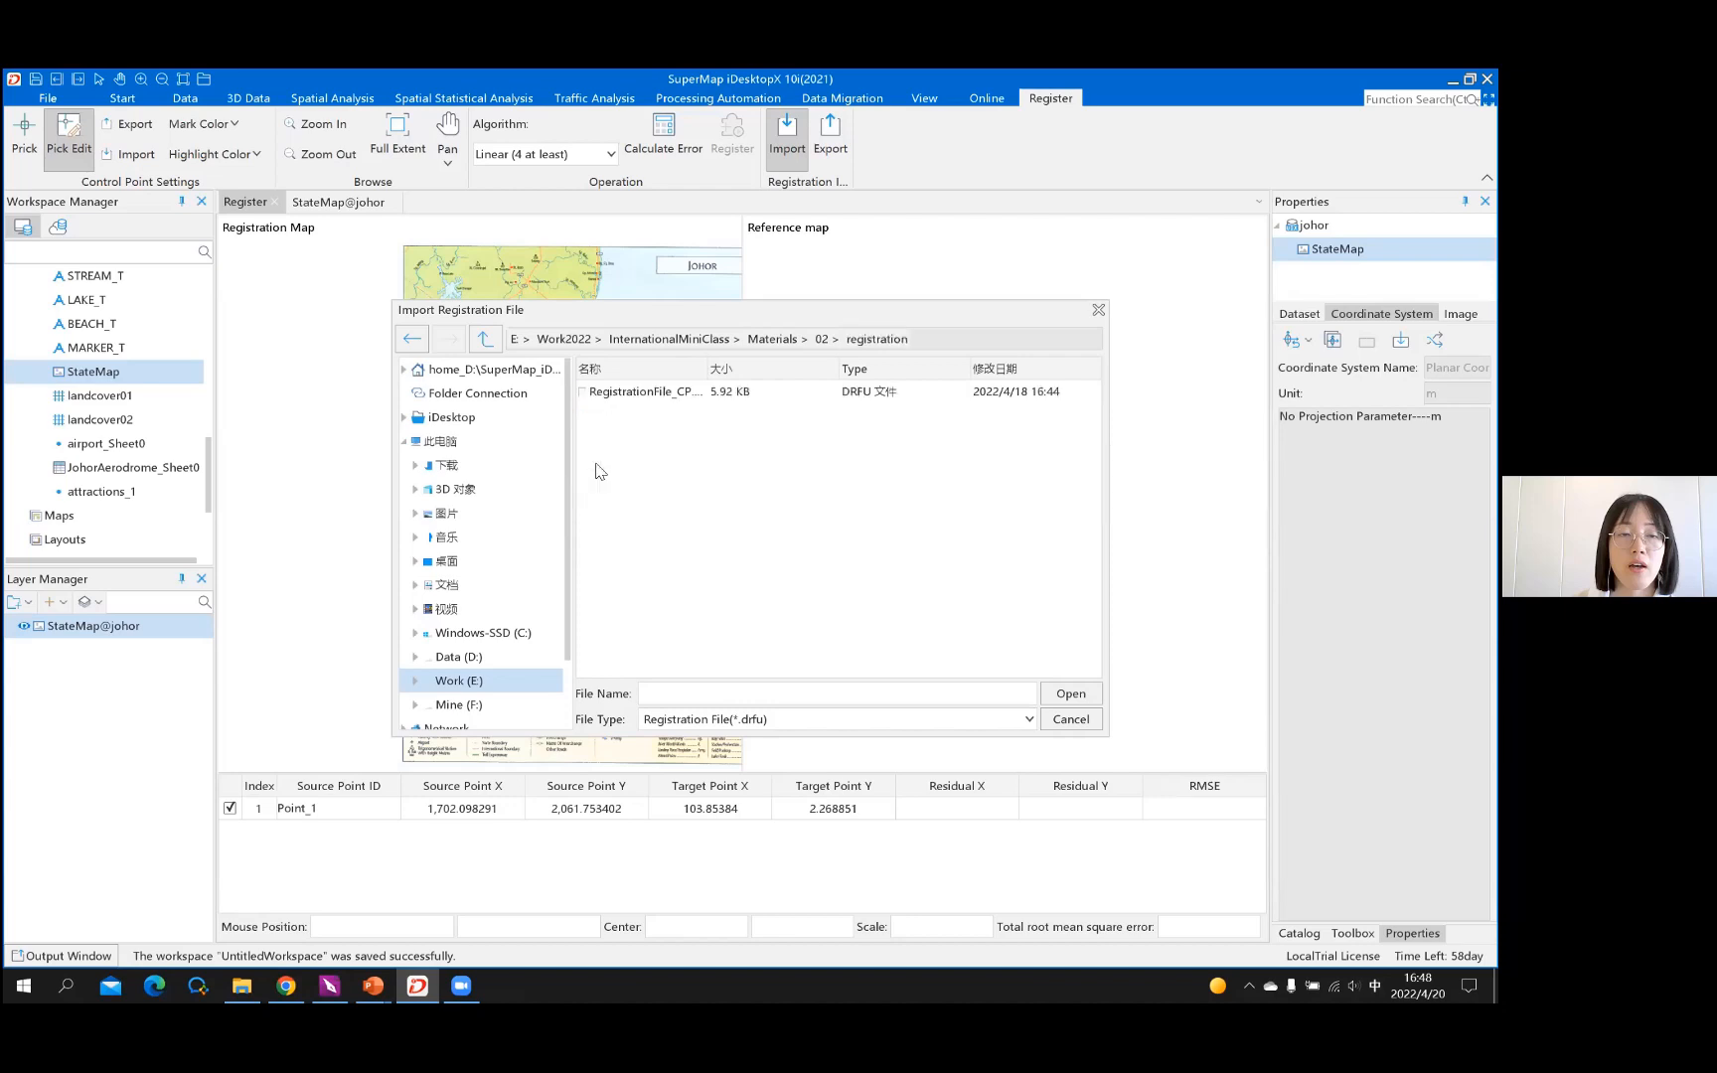
click(648, 392)
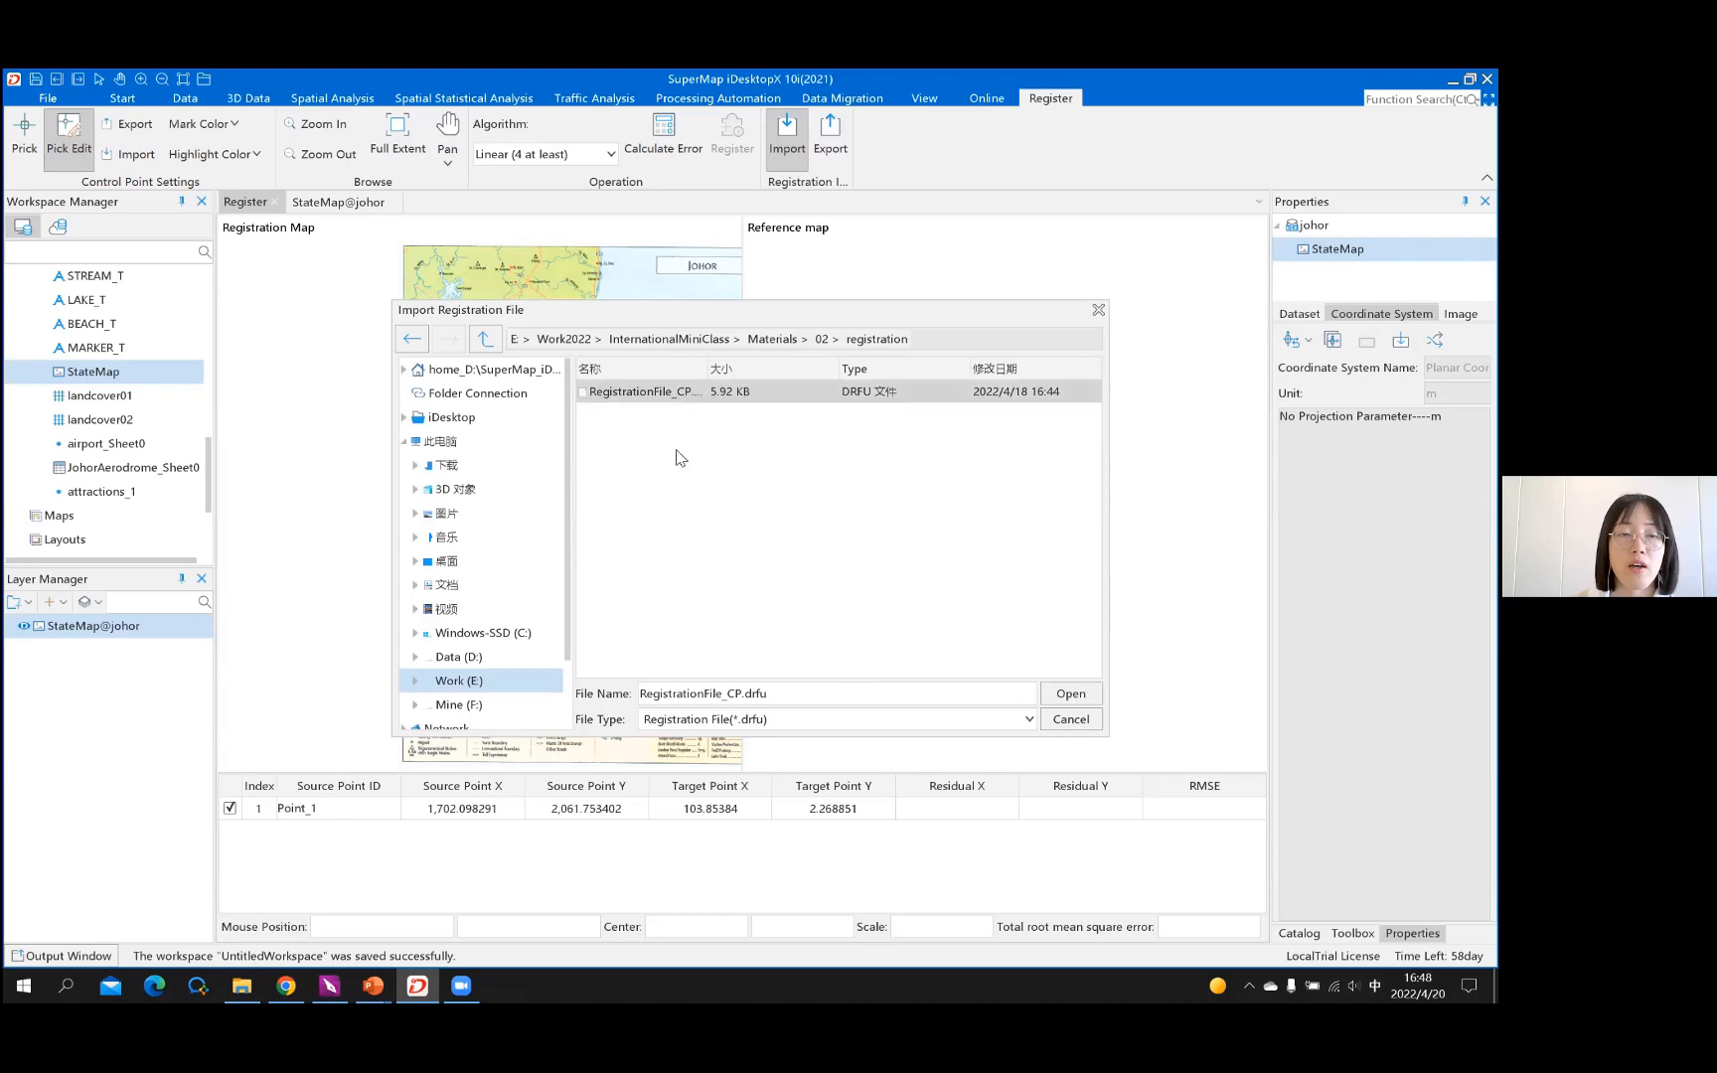
click(1098, 694)
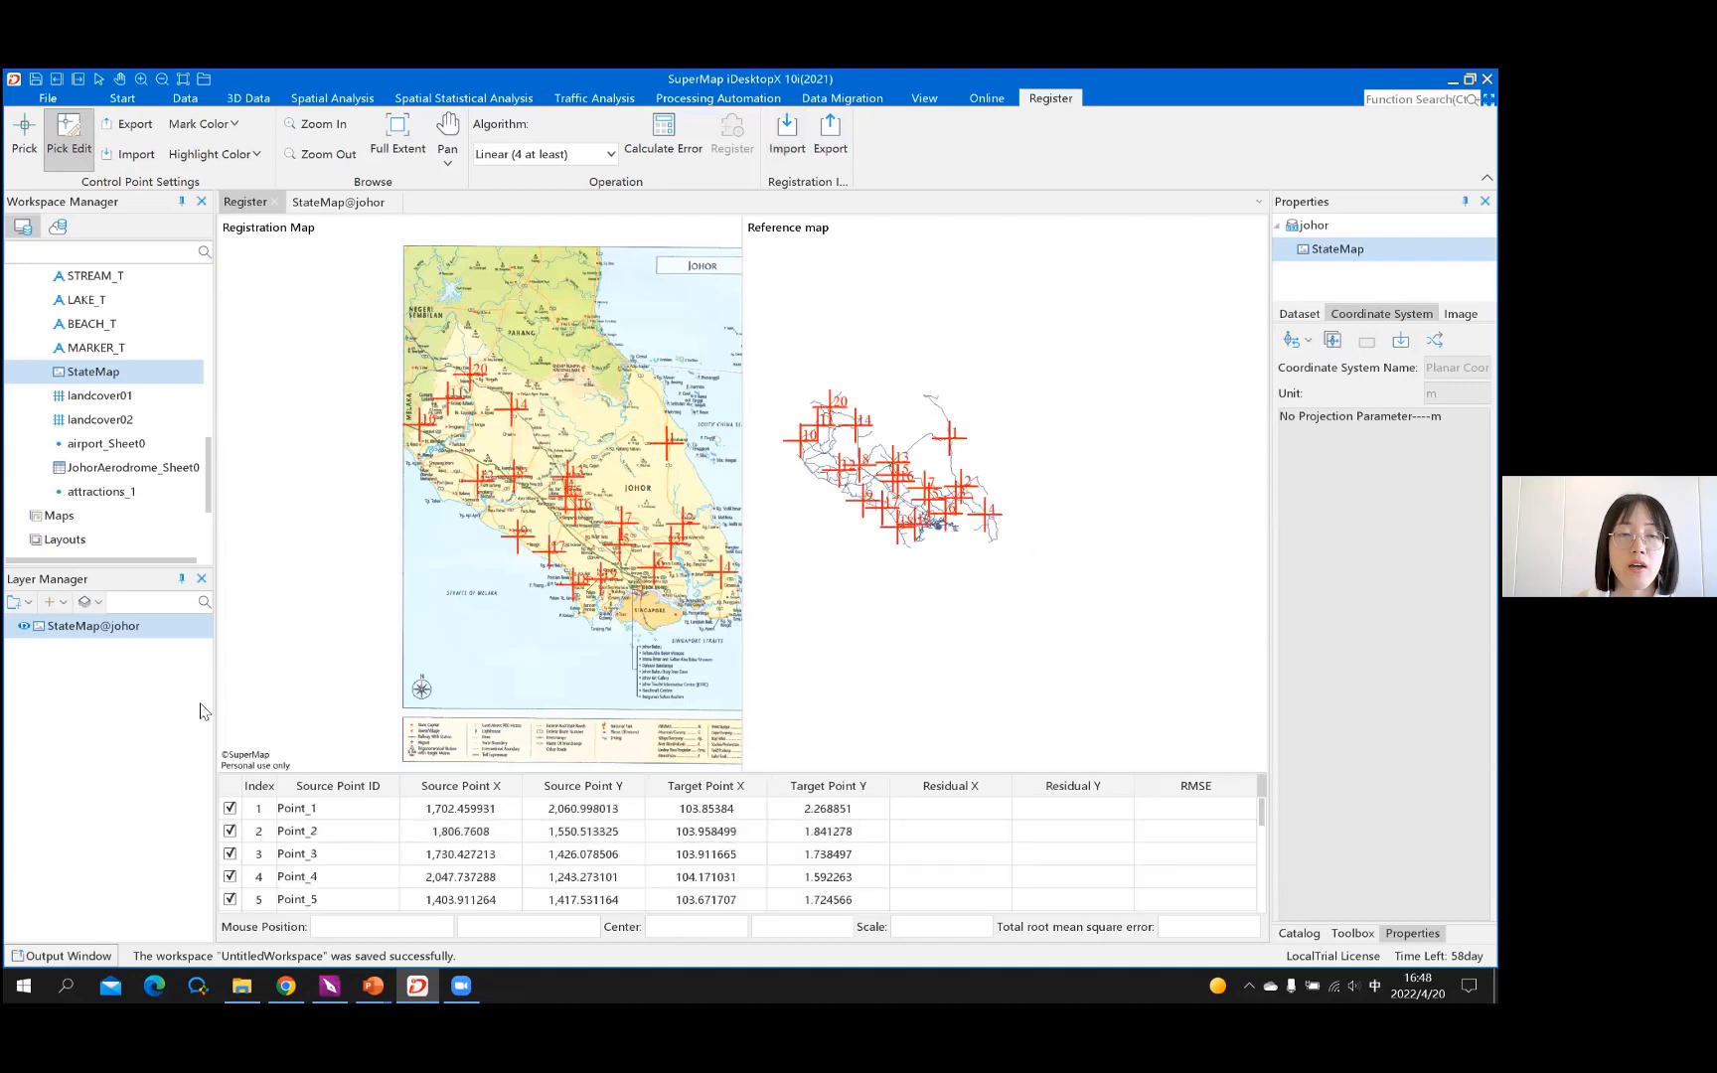
Calculate the errors of the imported control points with Linear (4 at least) and review their residuals and RMSE
scroll(333, 849, down, 3)
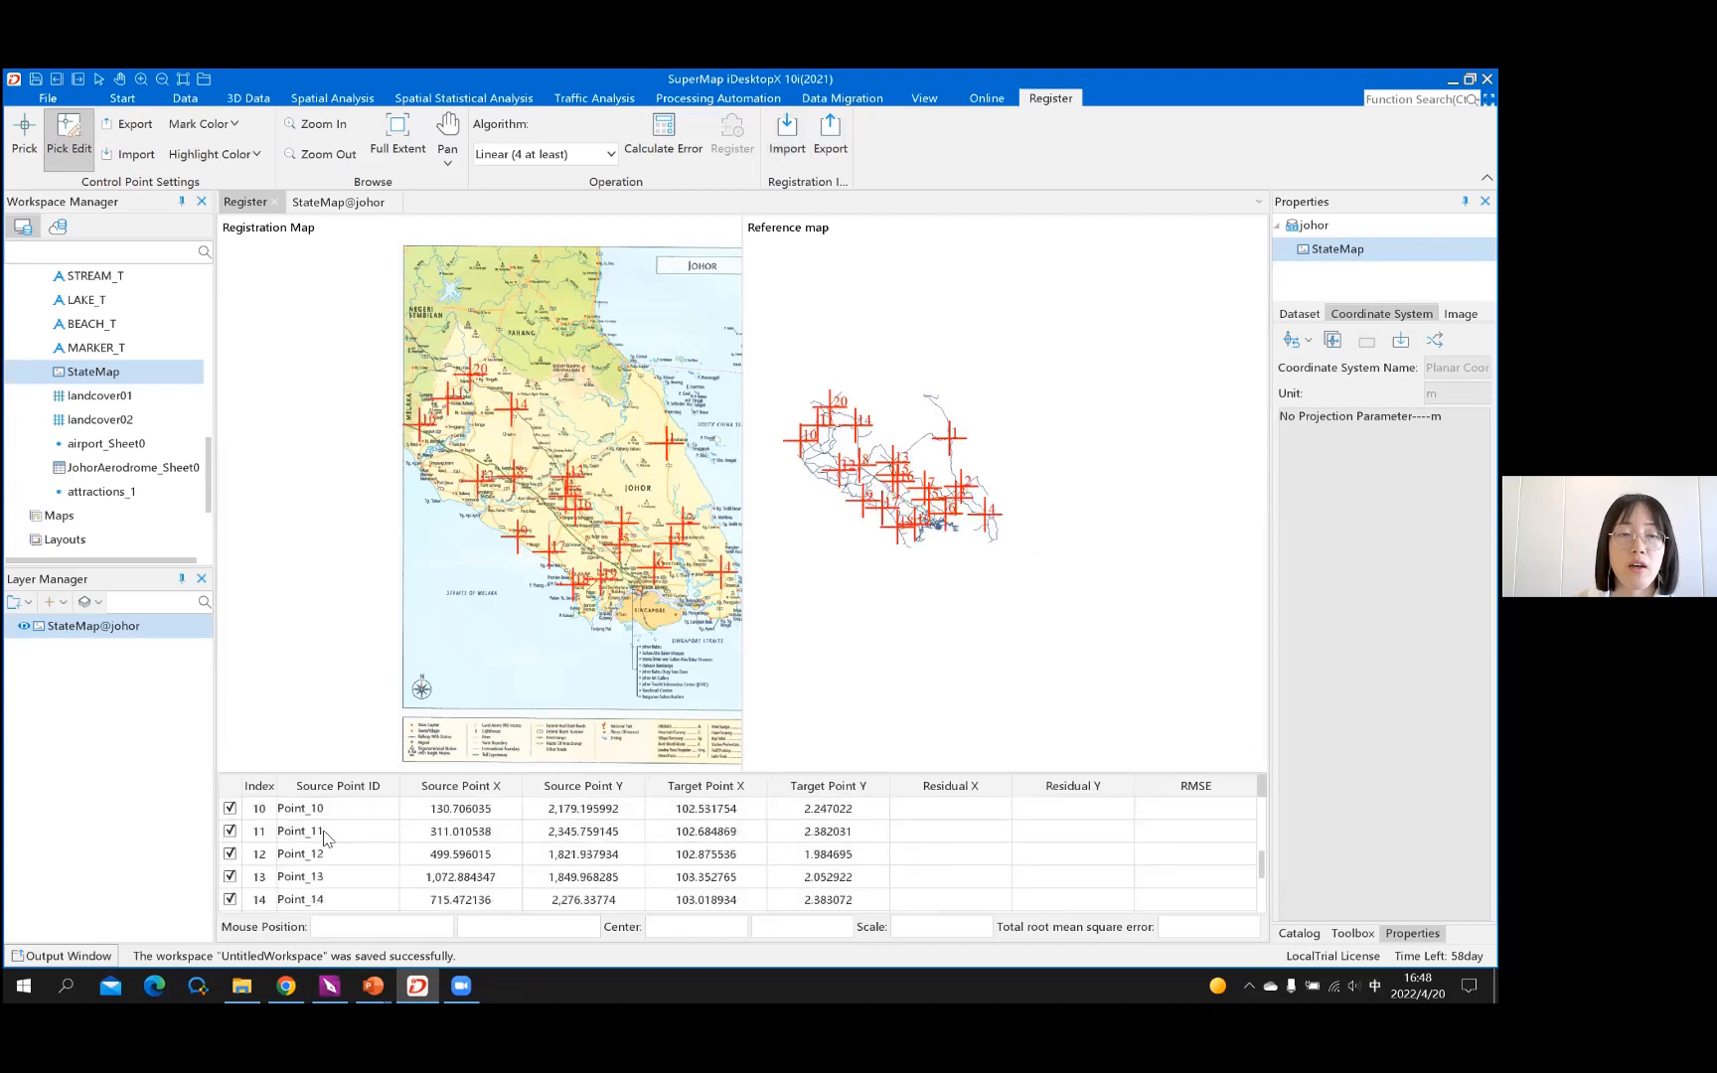
scroll(475, 861, down, 2)
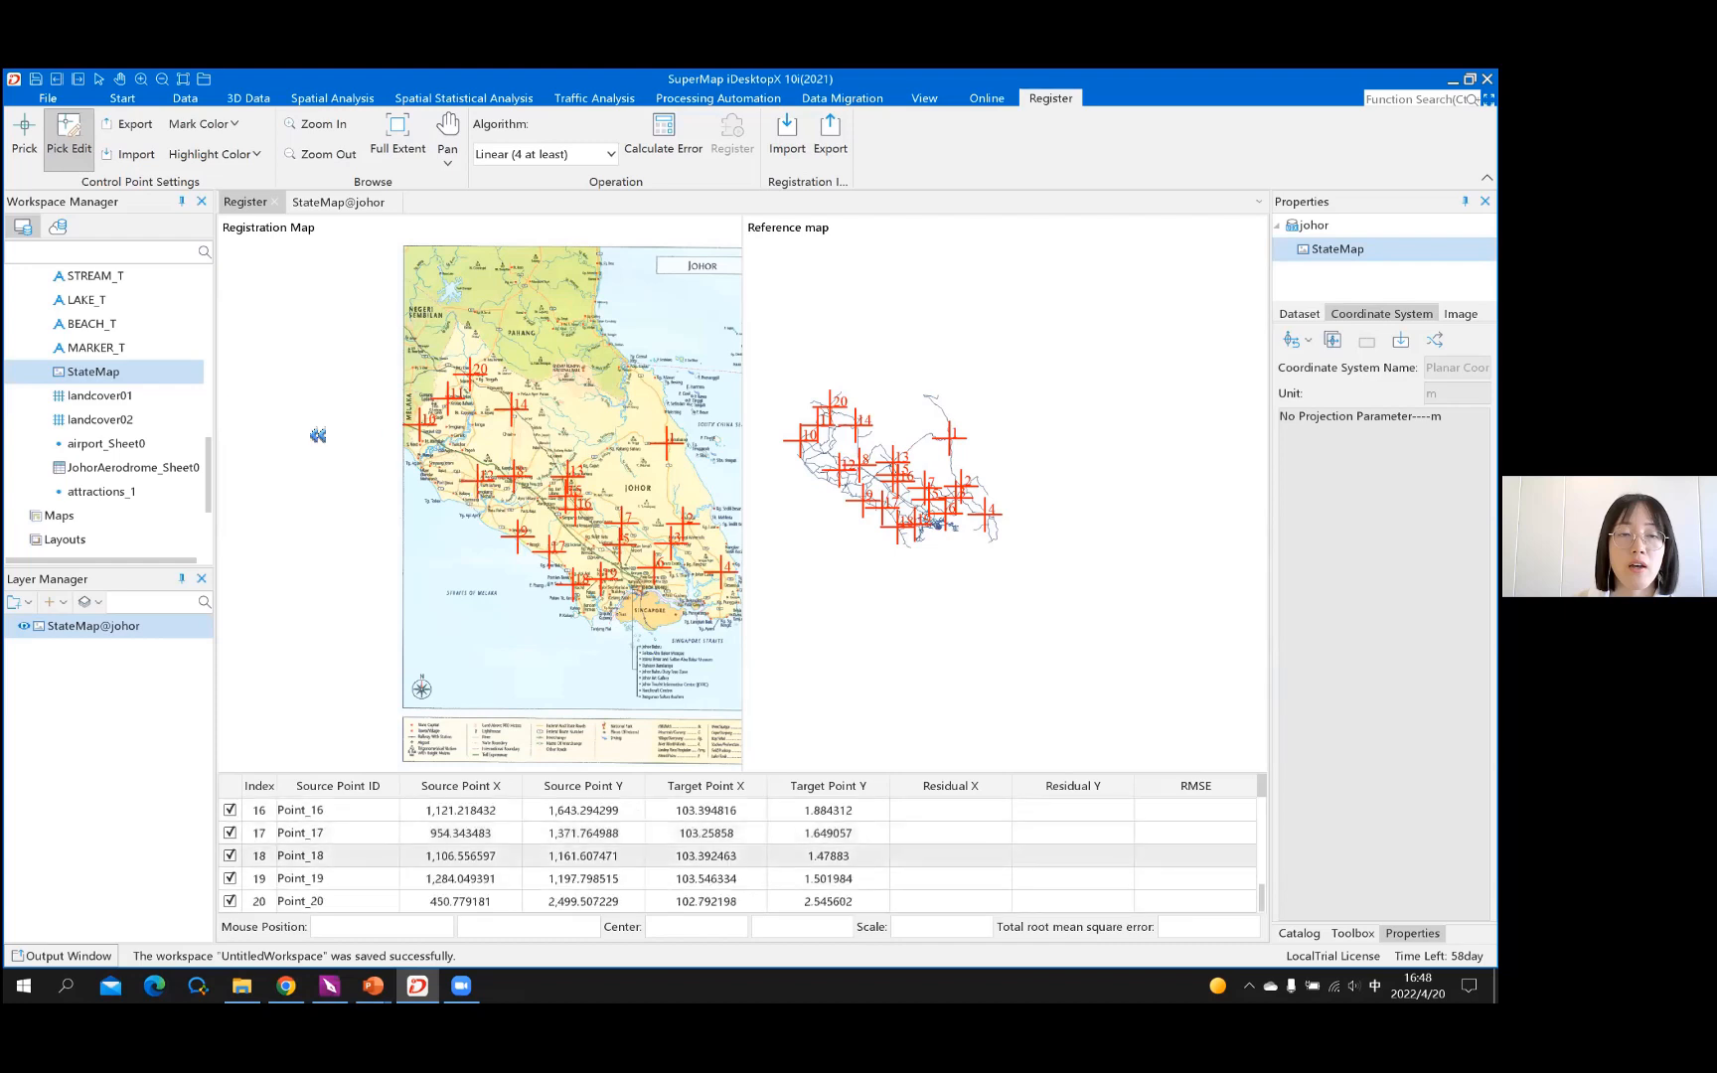
scroll(302, 461, down, 1)
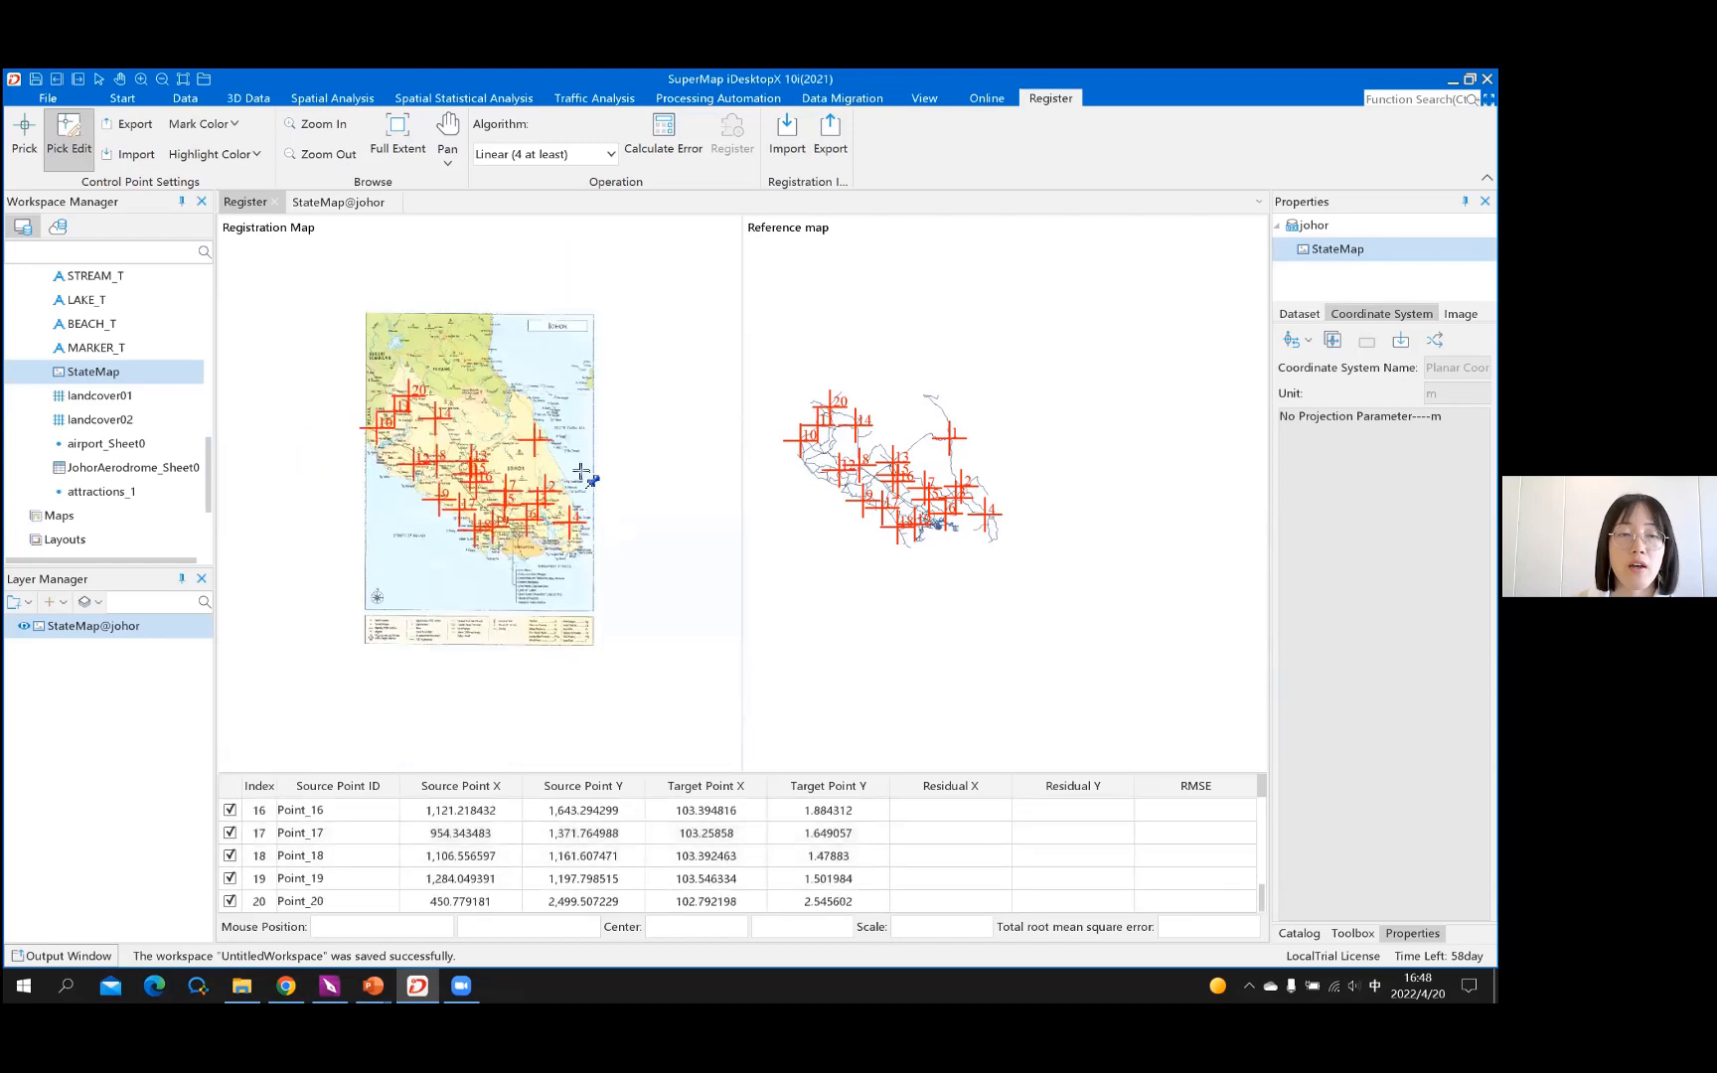
scroll(544, 512, up, 1)
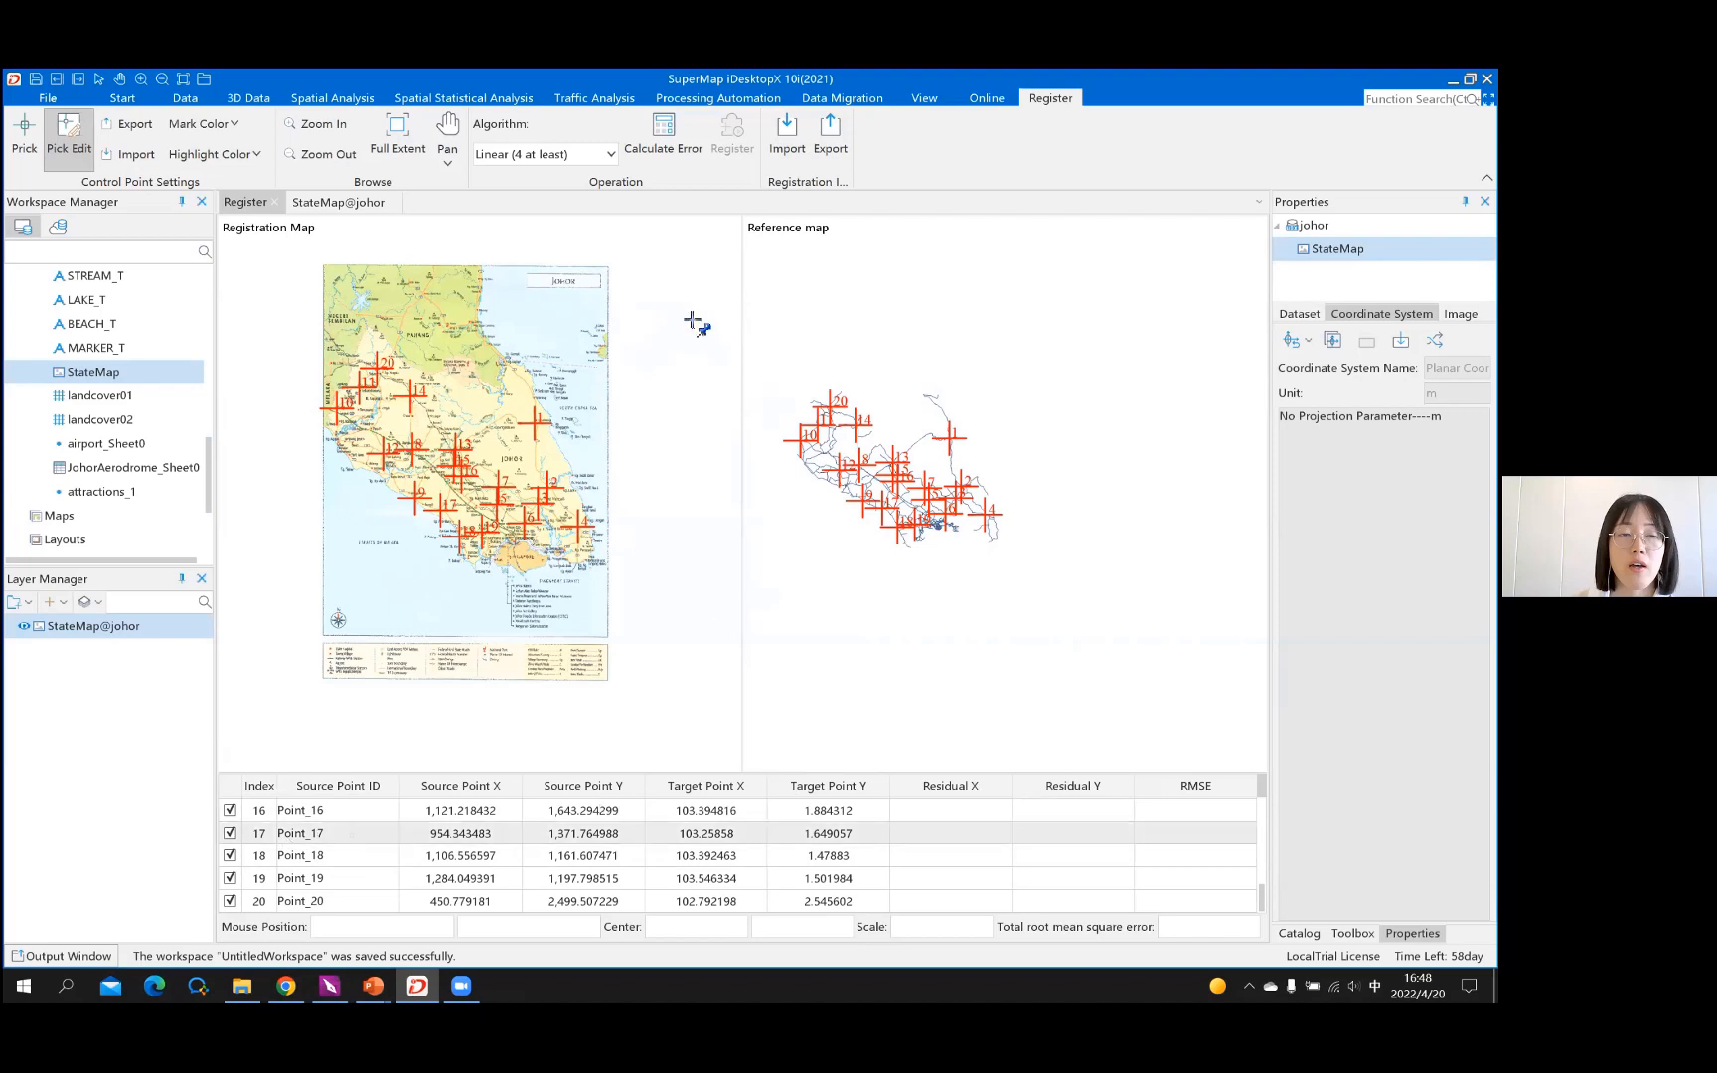
click(663, 157)
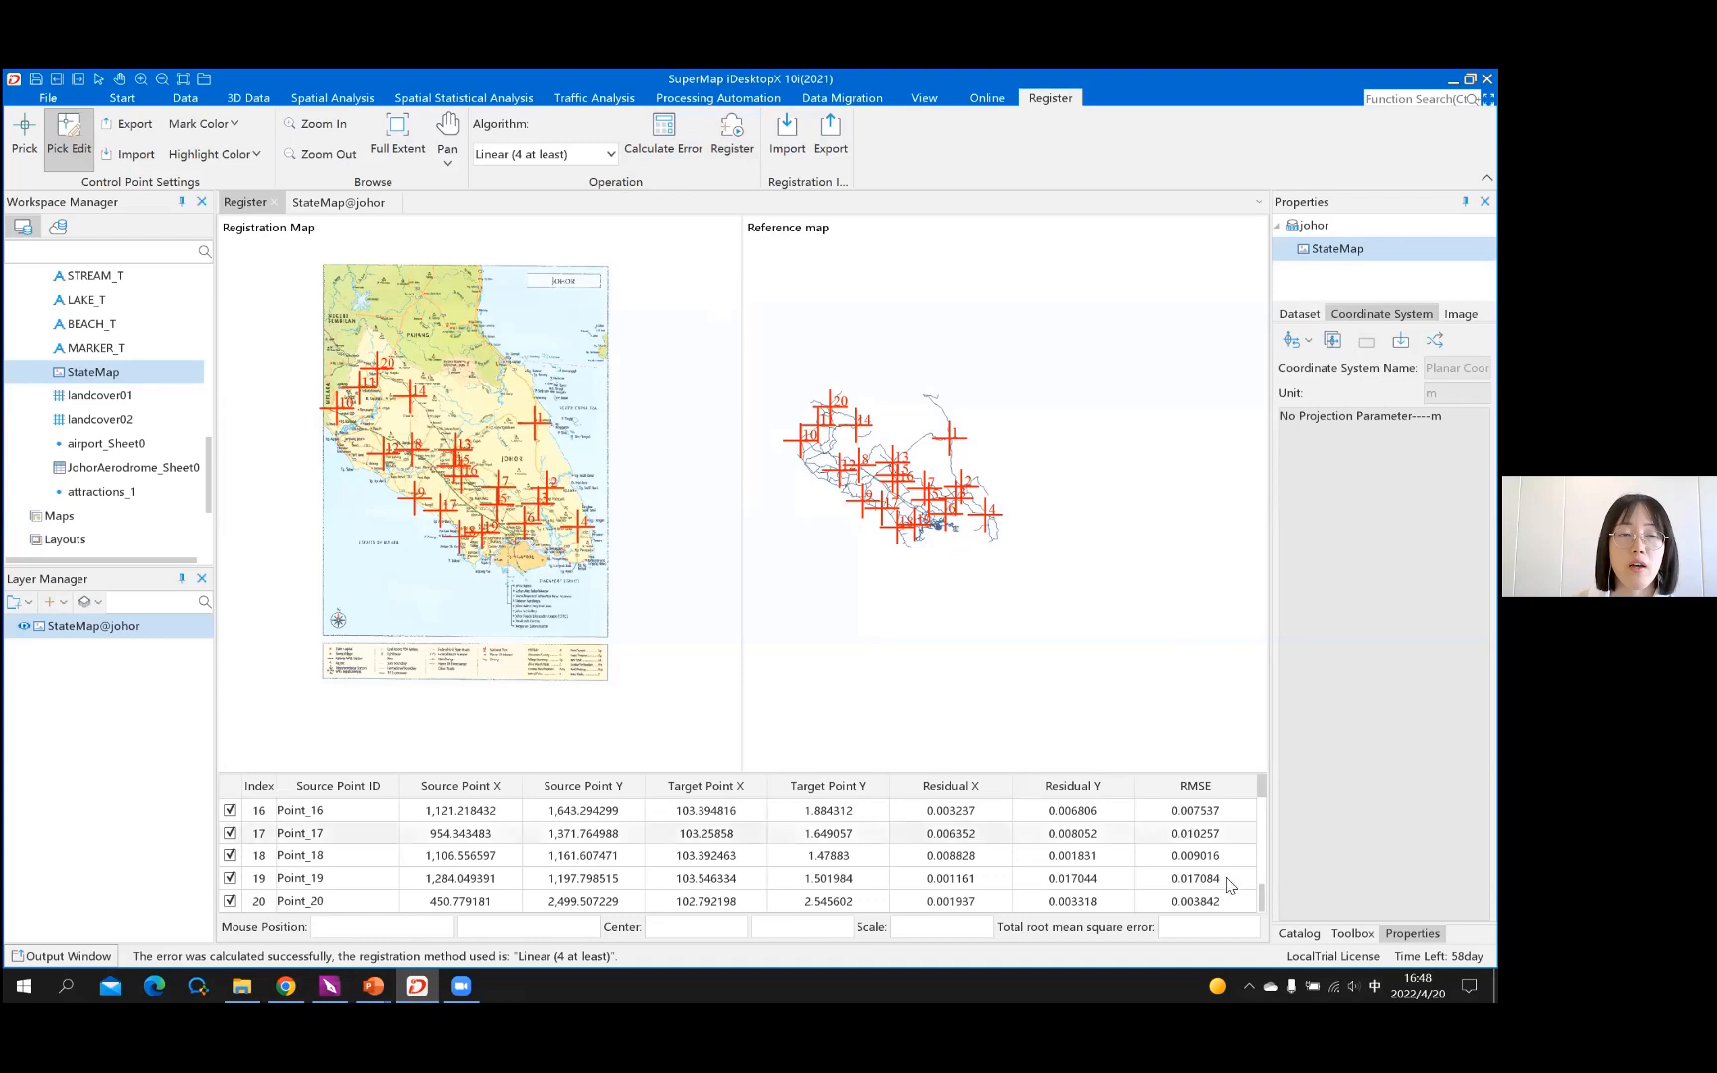
scroll(1222, 889, up, 5)
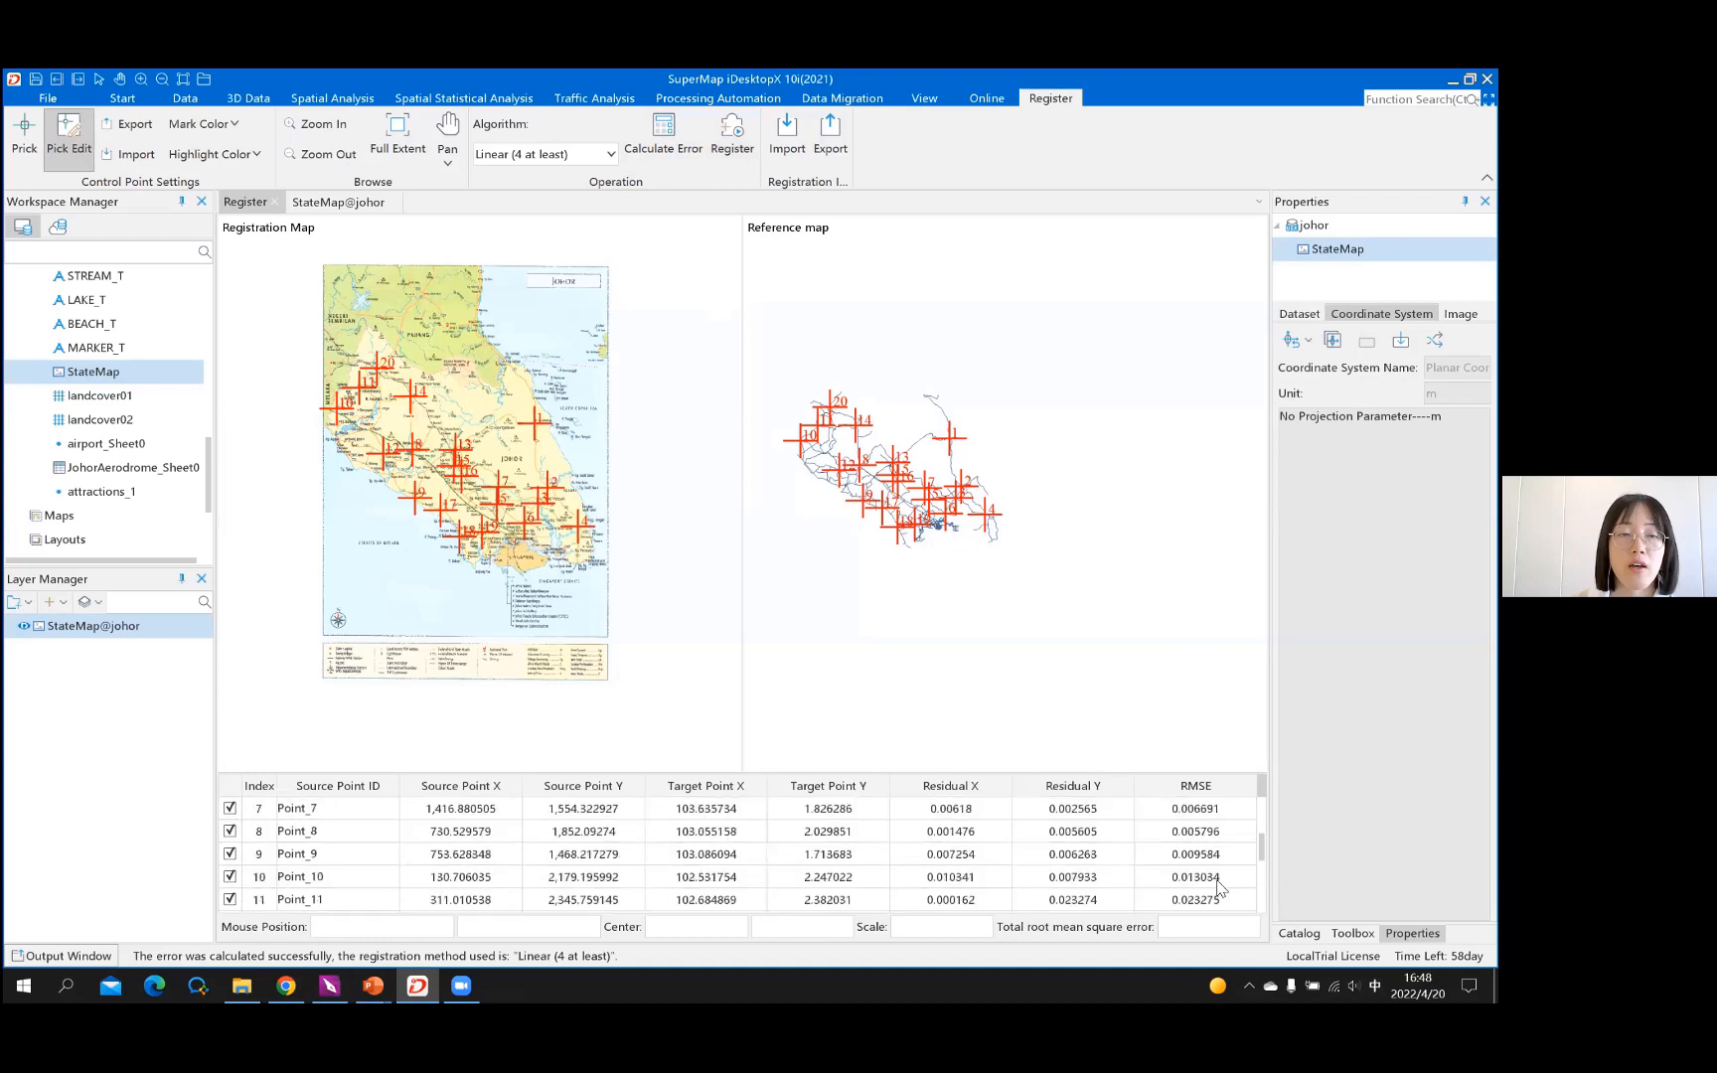
scroll(1193, 816, down, 4)
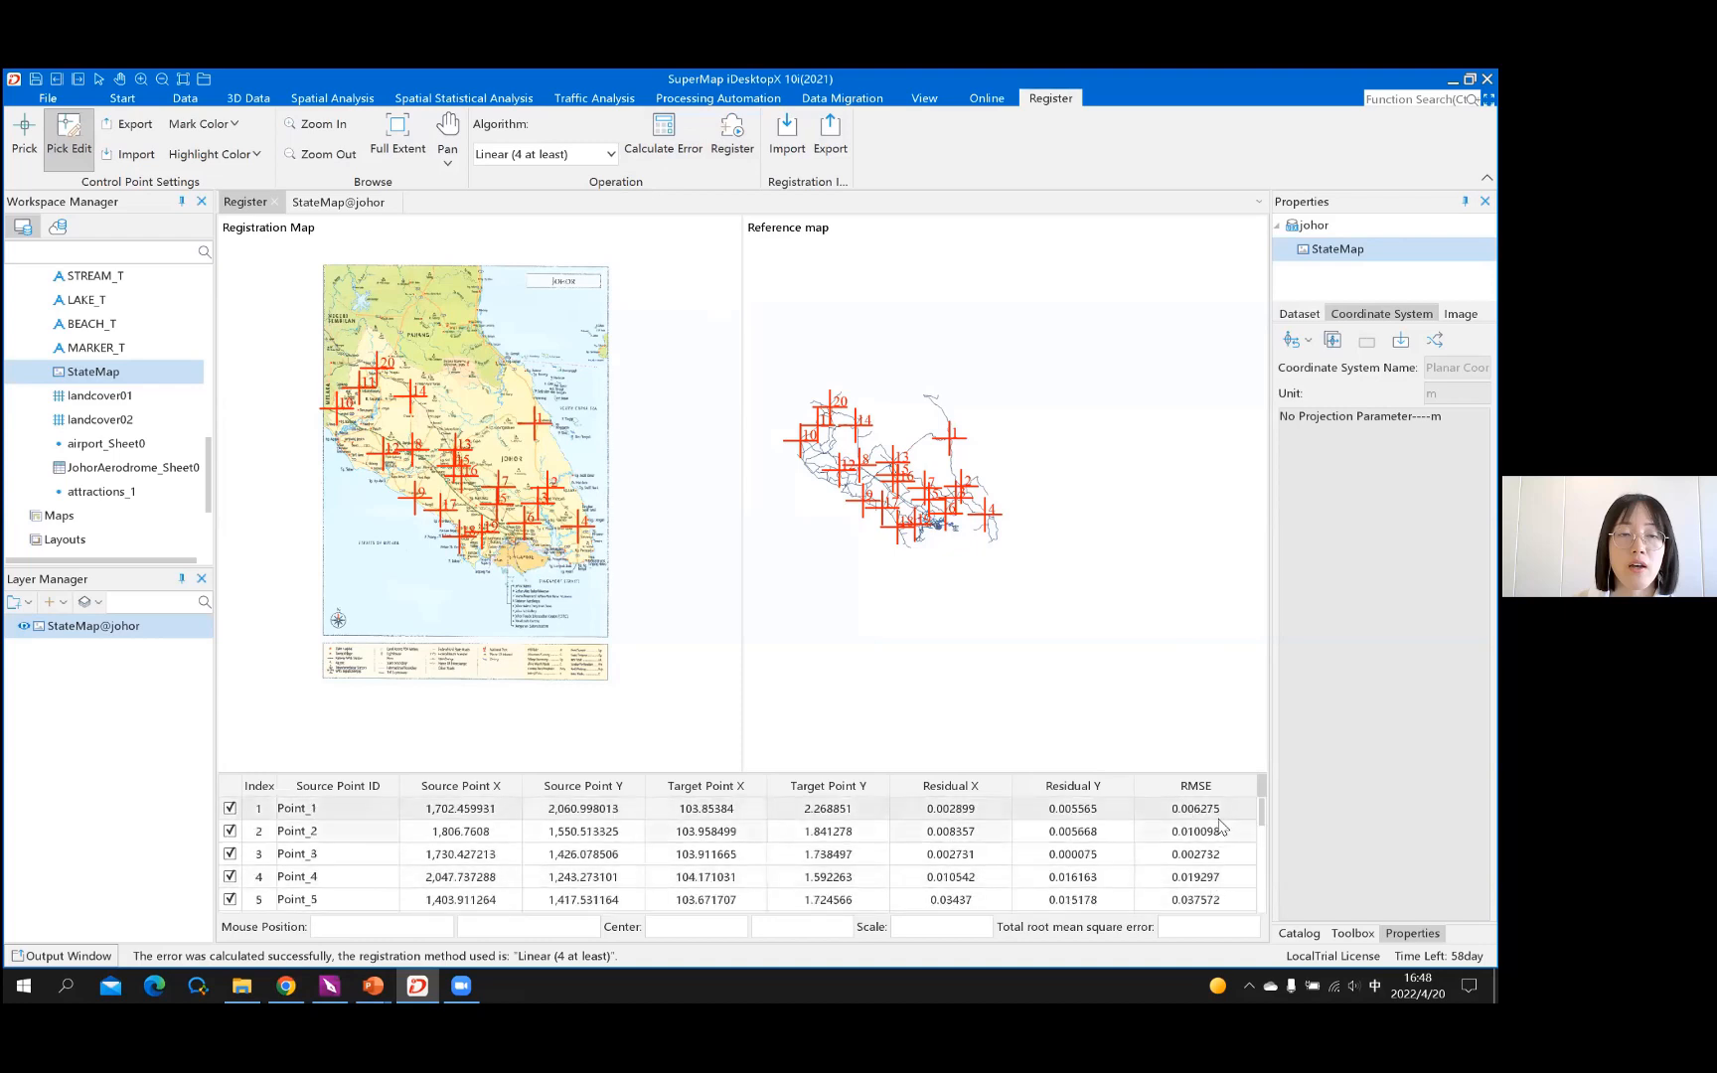
scroll(1209, 856, down, 1)
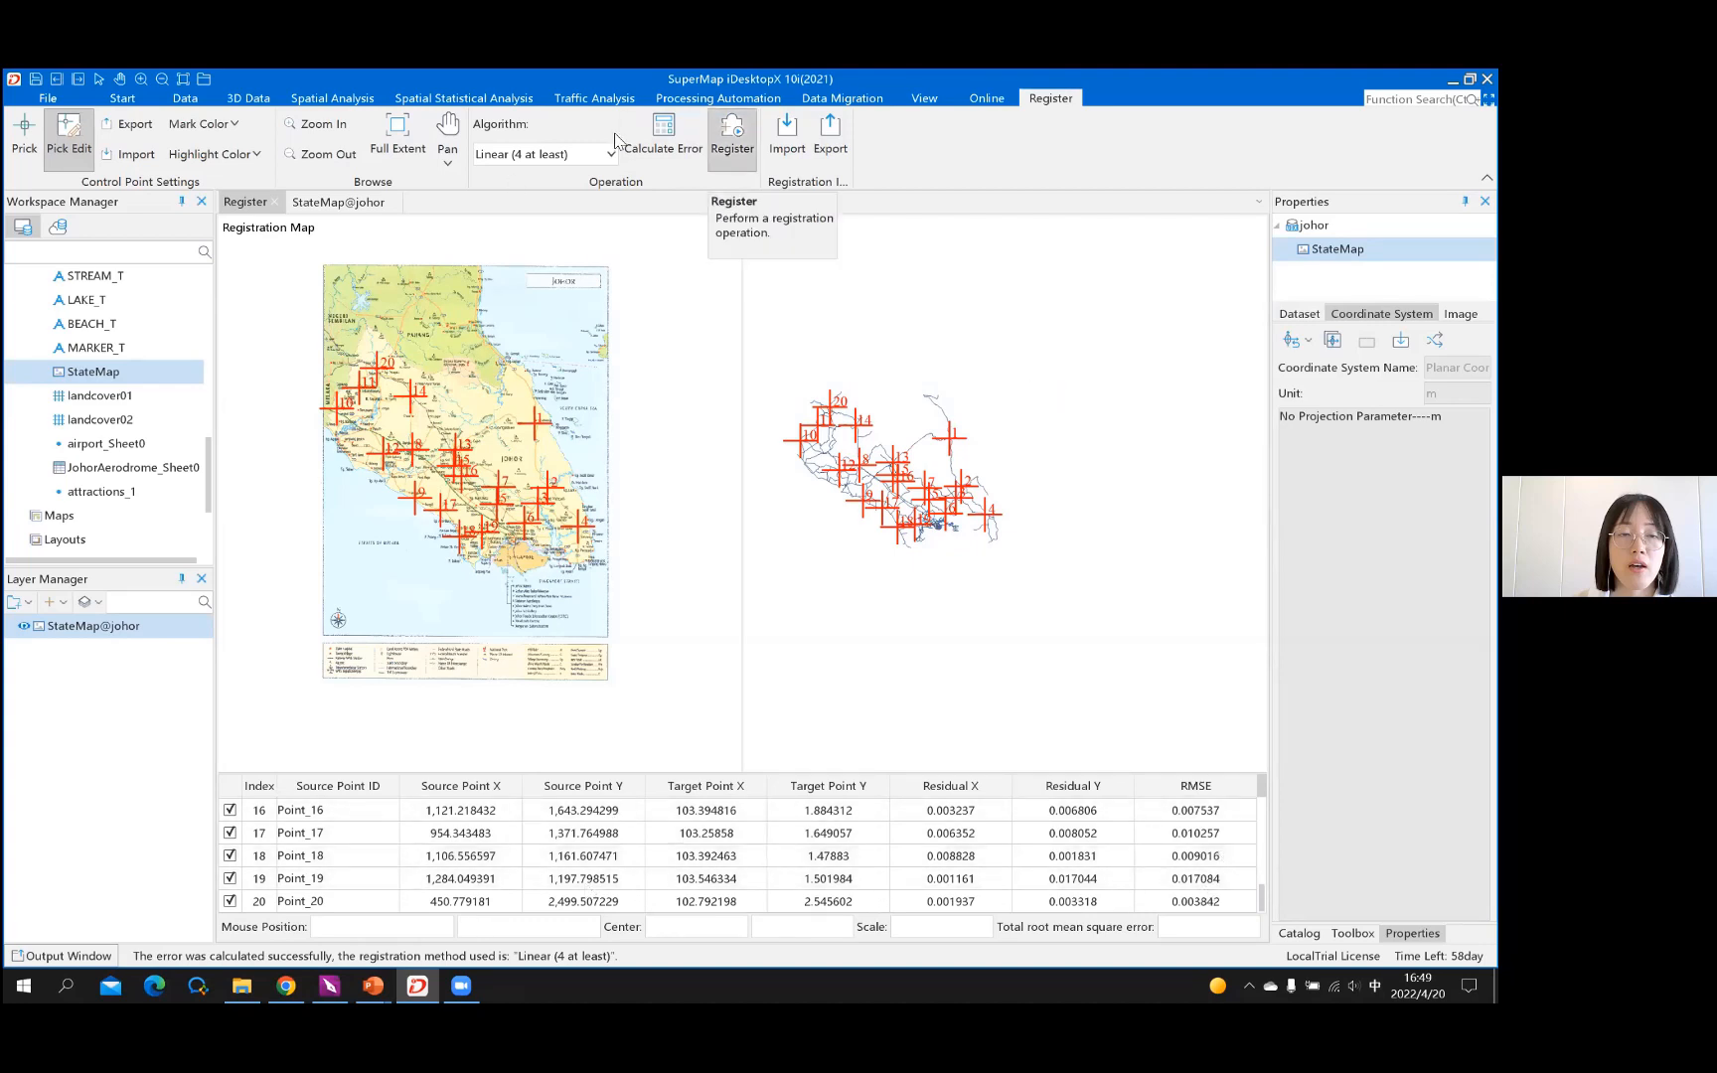
Register the StateMap image with the current control points and save the result in the johor datasource as StateMap_adjust
click(732, 139)
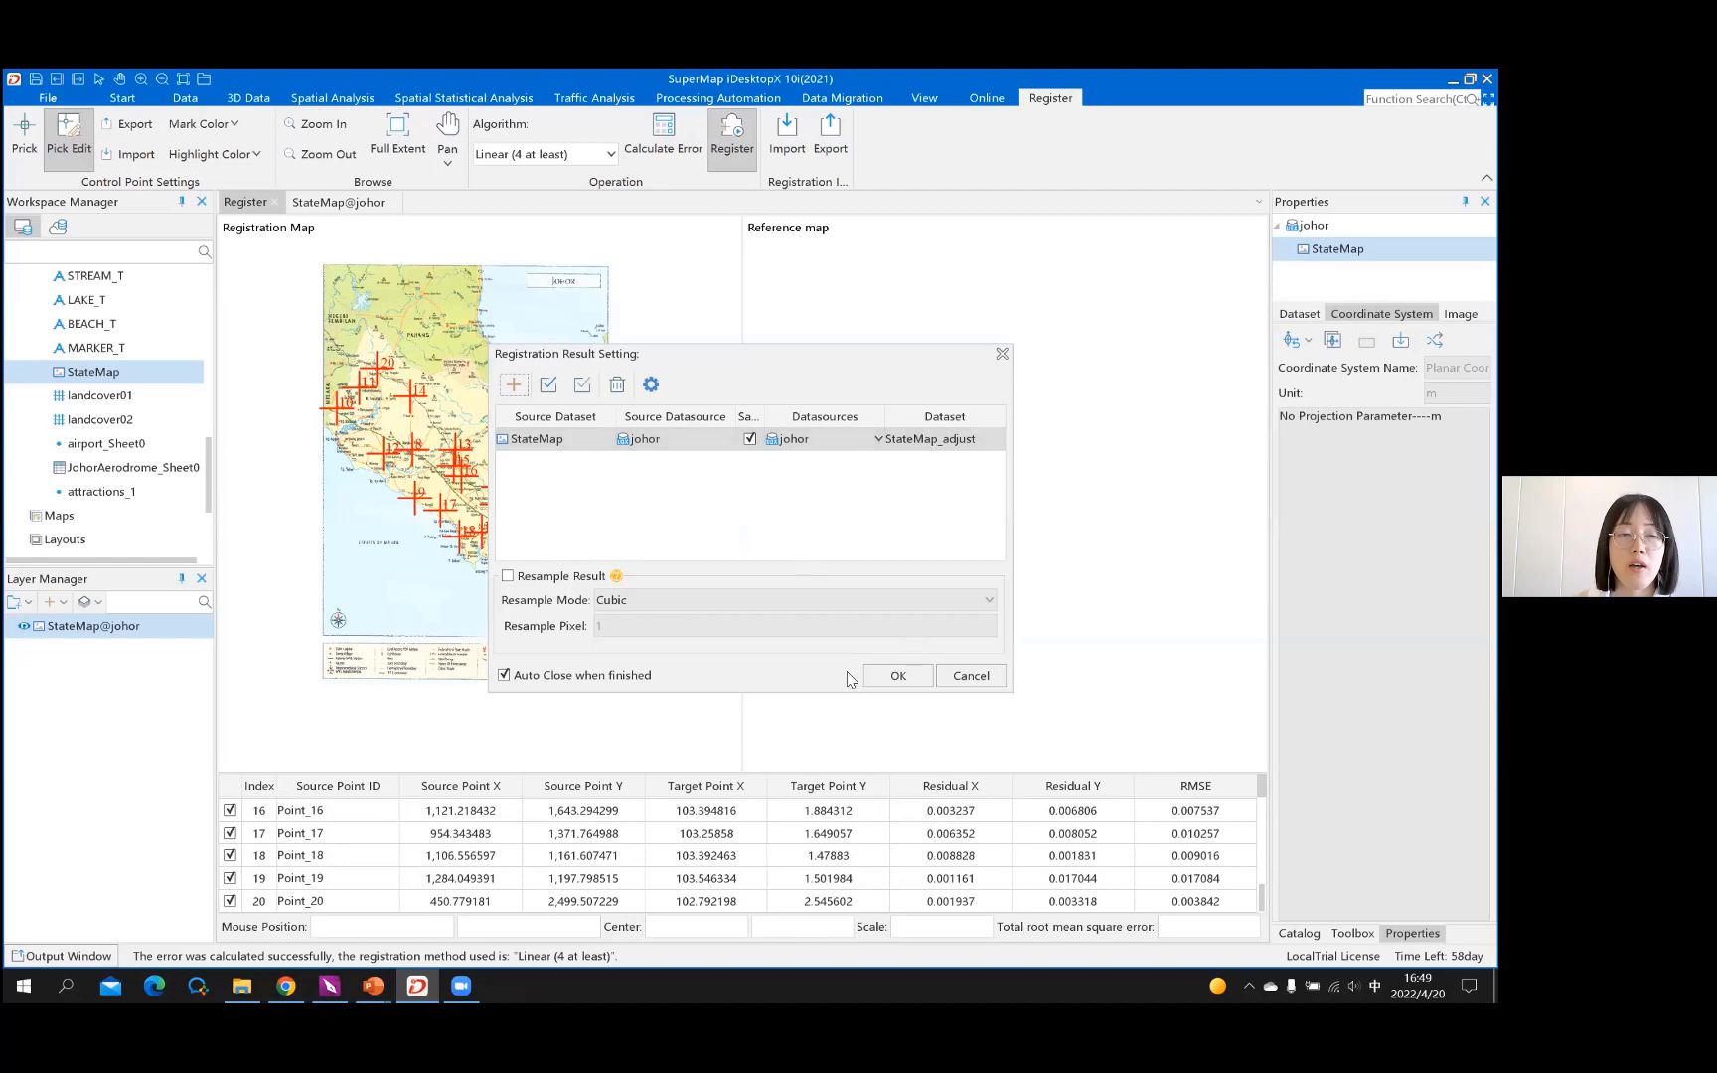
click(893, 673)
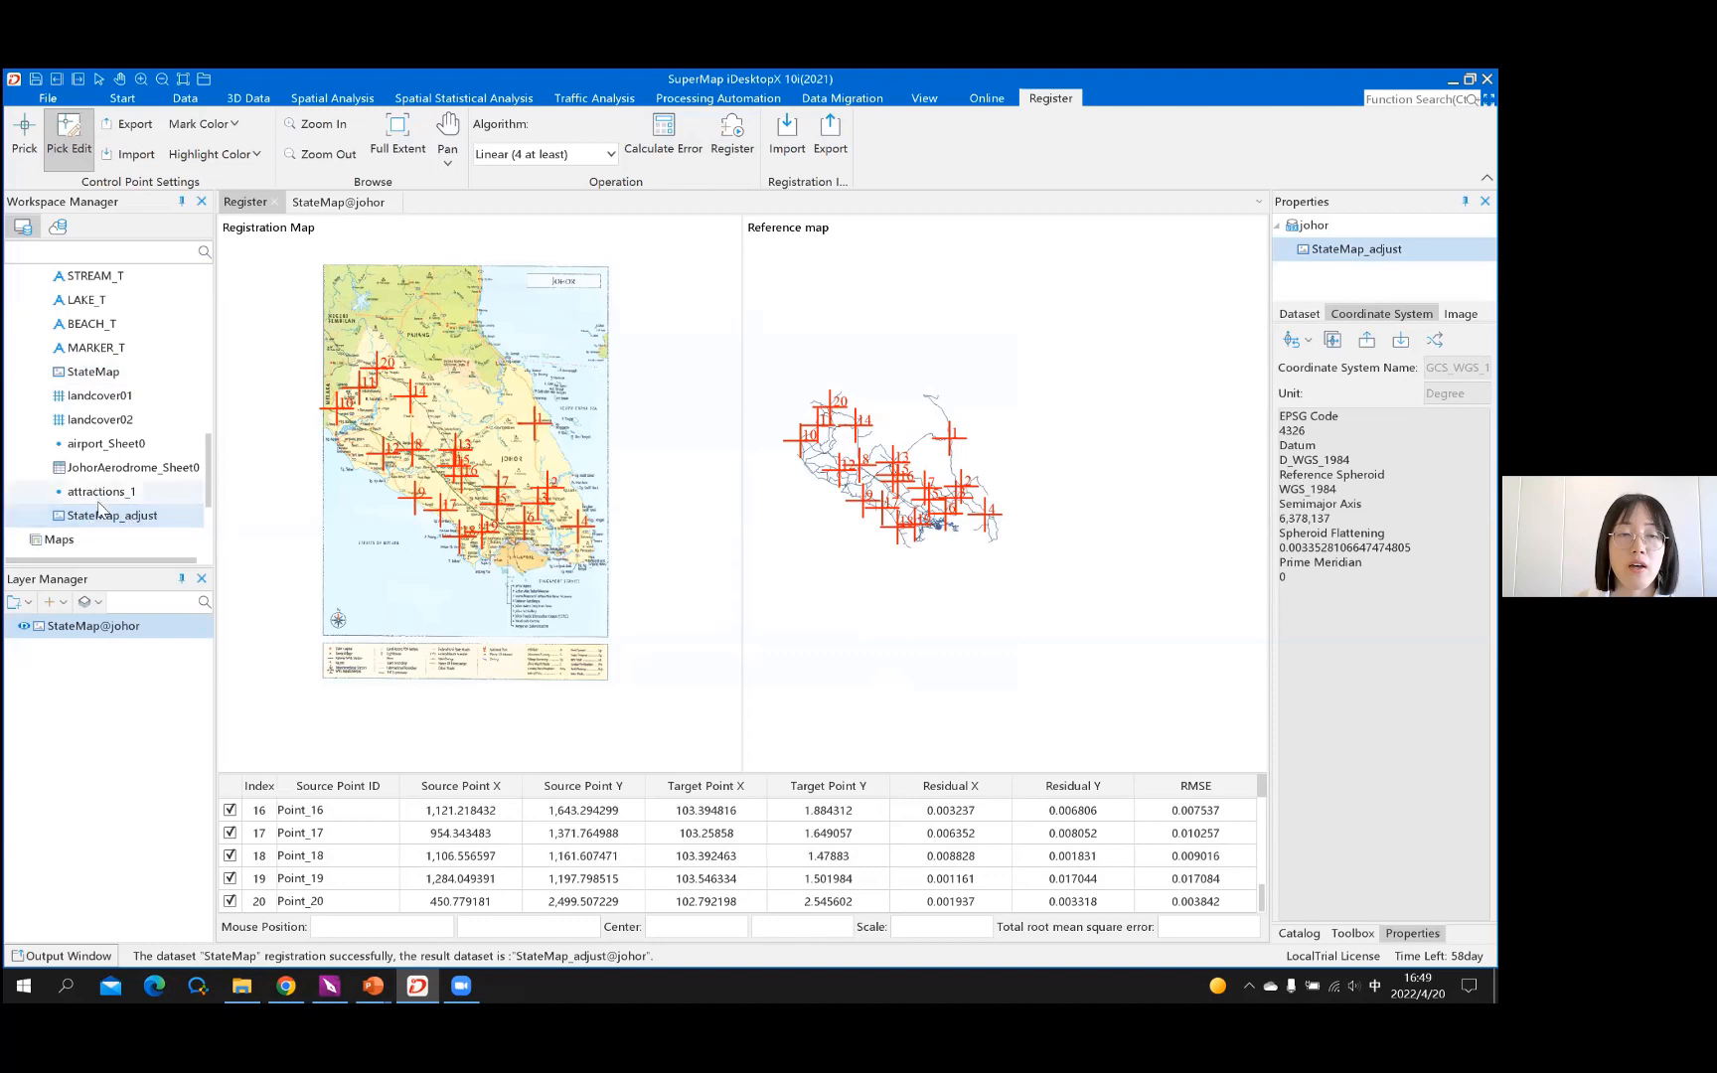
scroll(109, 477, down, 2)
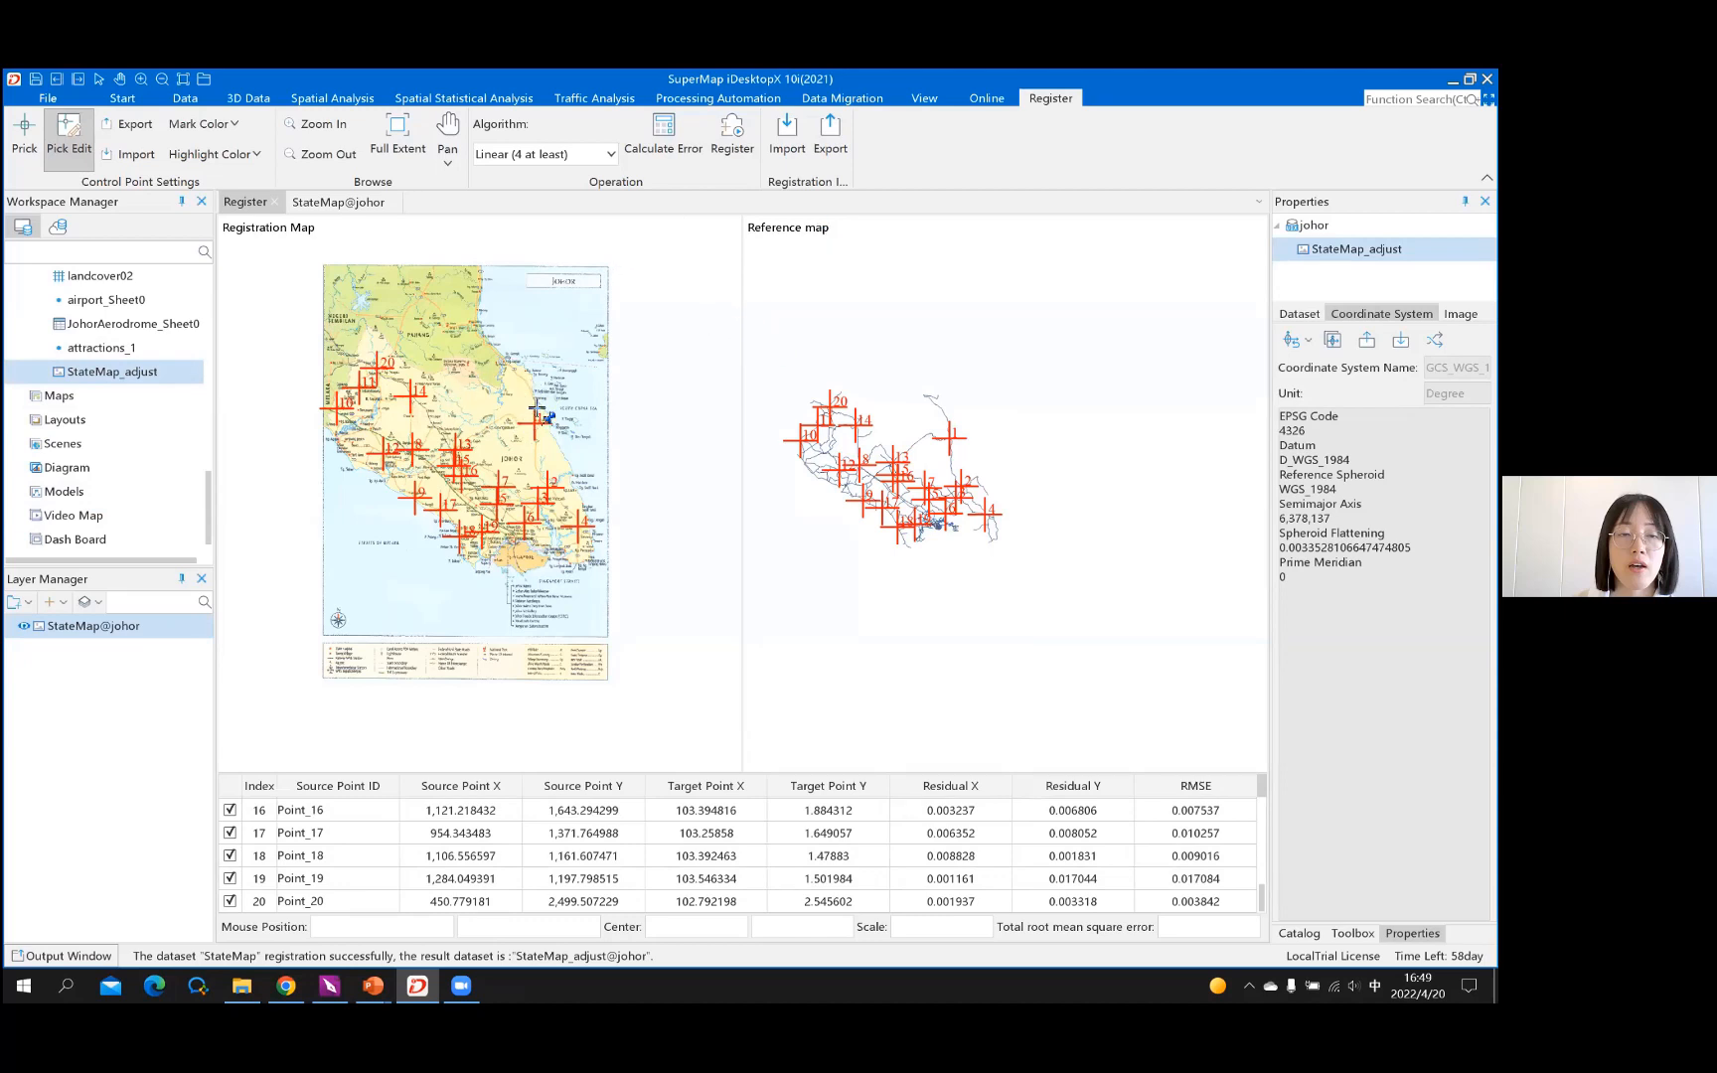
Export the control points as the drfu file Registration File in the TempData\02 folder and close the registration window
click(813, 161)
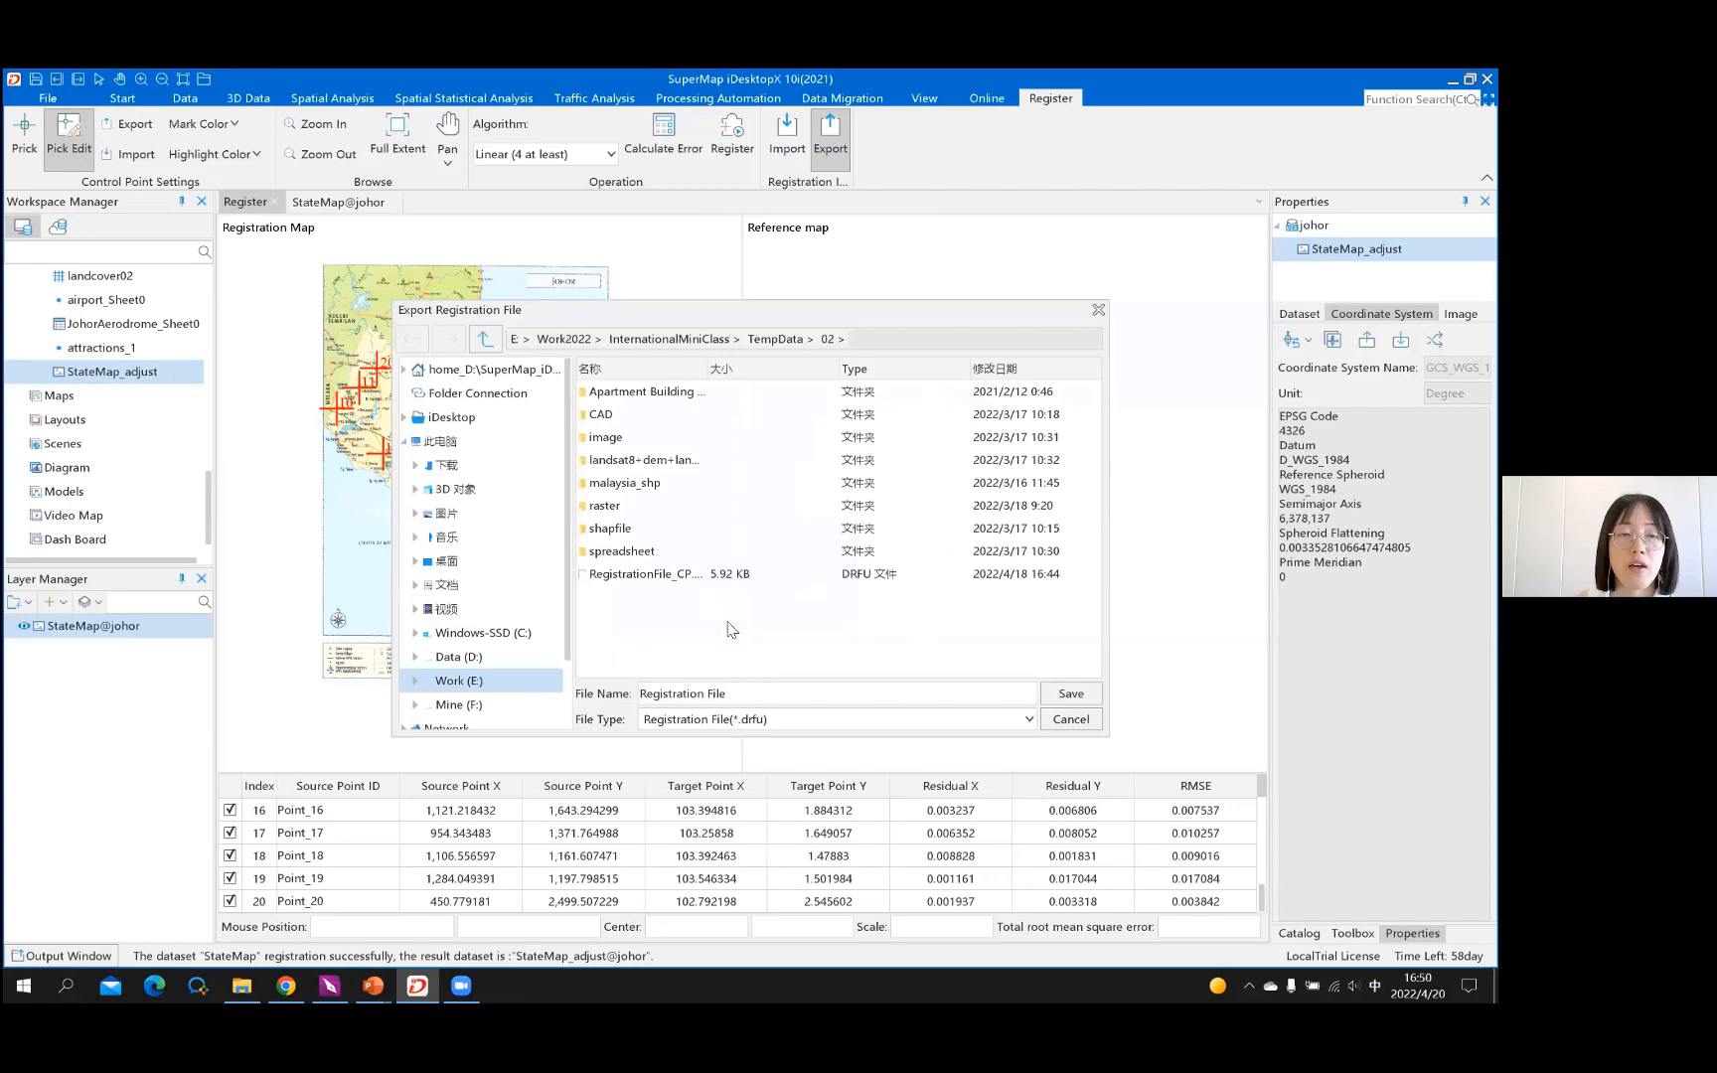
click(1072, 694)
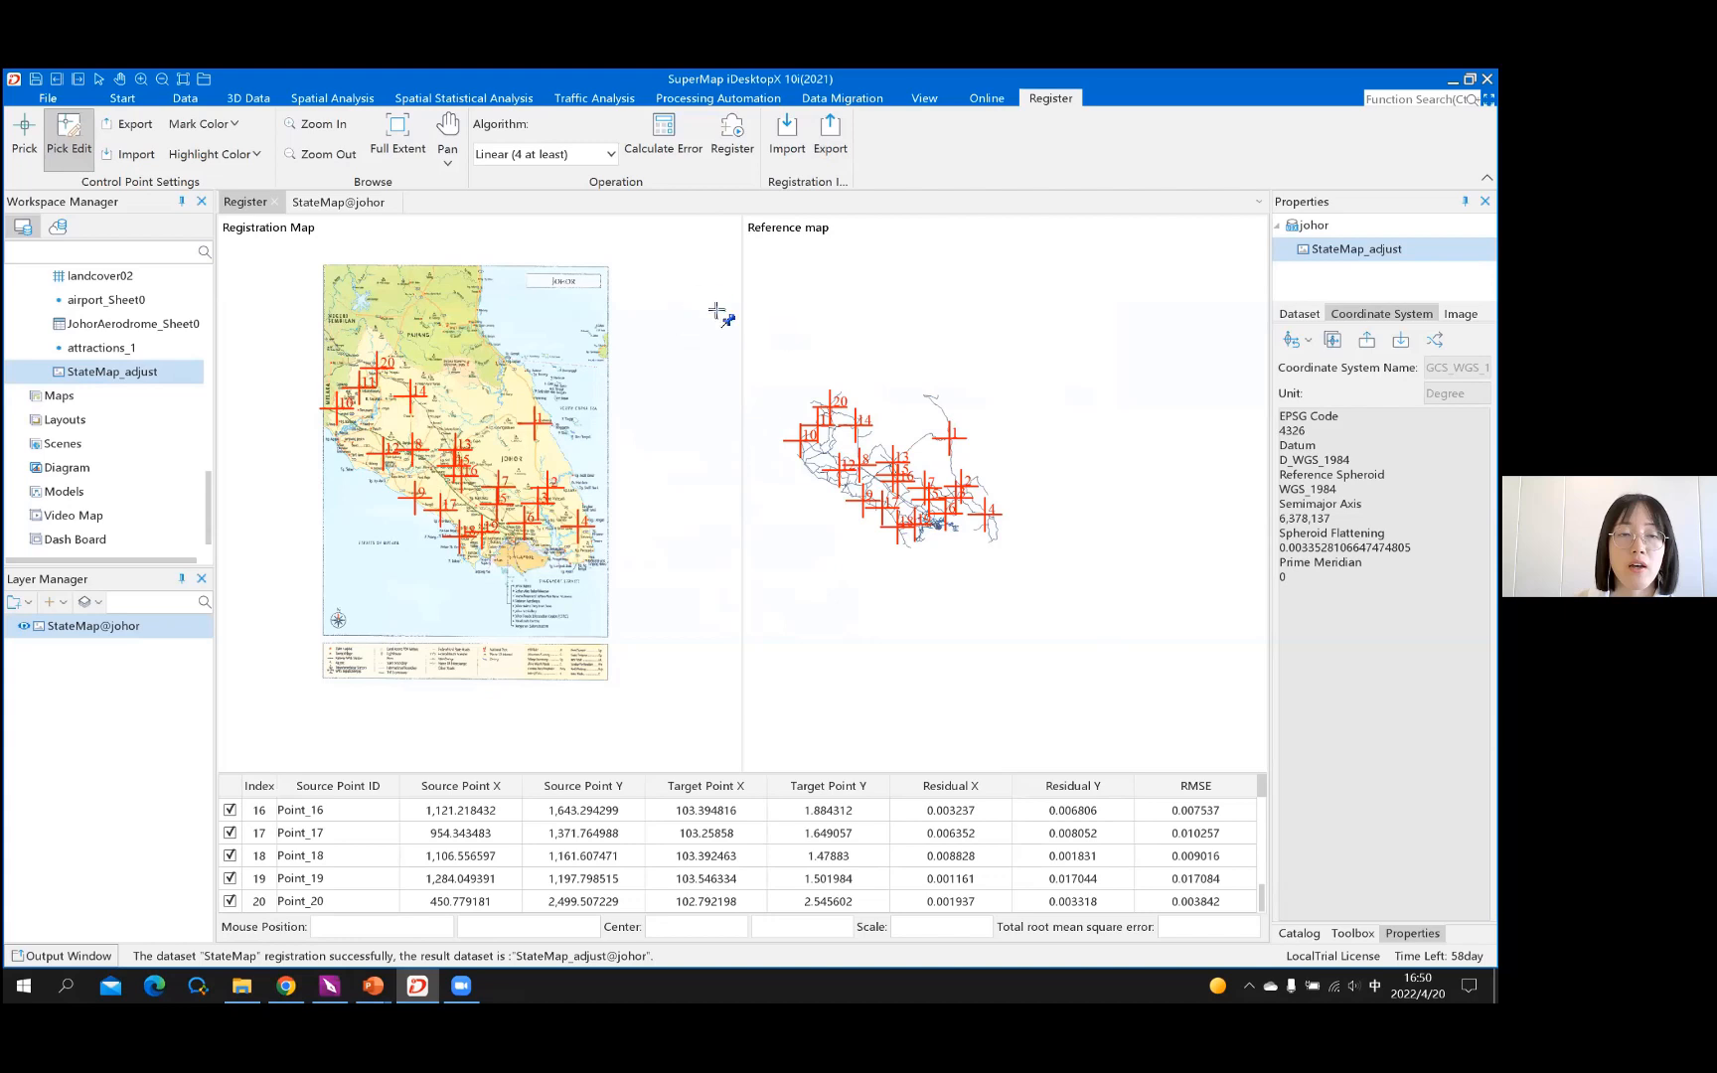
click(278, 202)
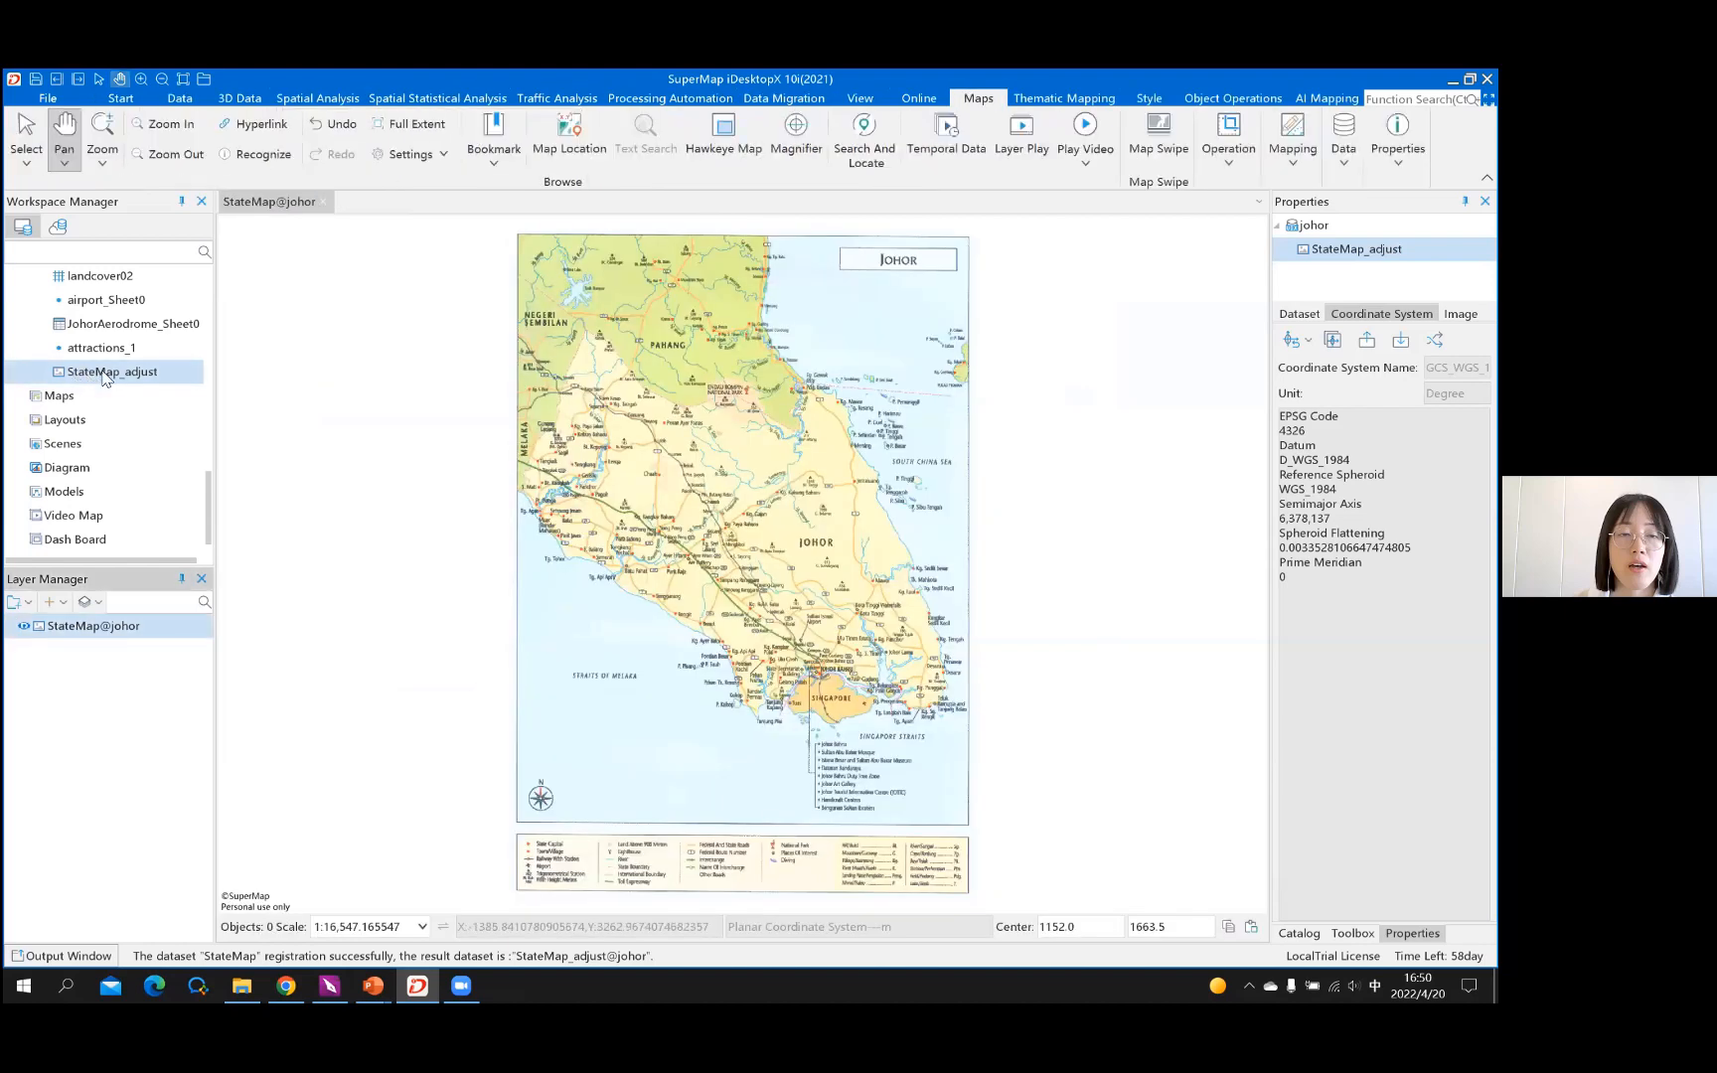
Open StateMap_adjust in a map with an image pyramid and overlay the district dataset to check their alignment
double_click(119, 374)
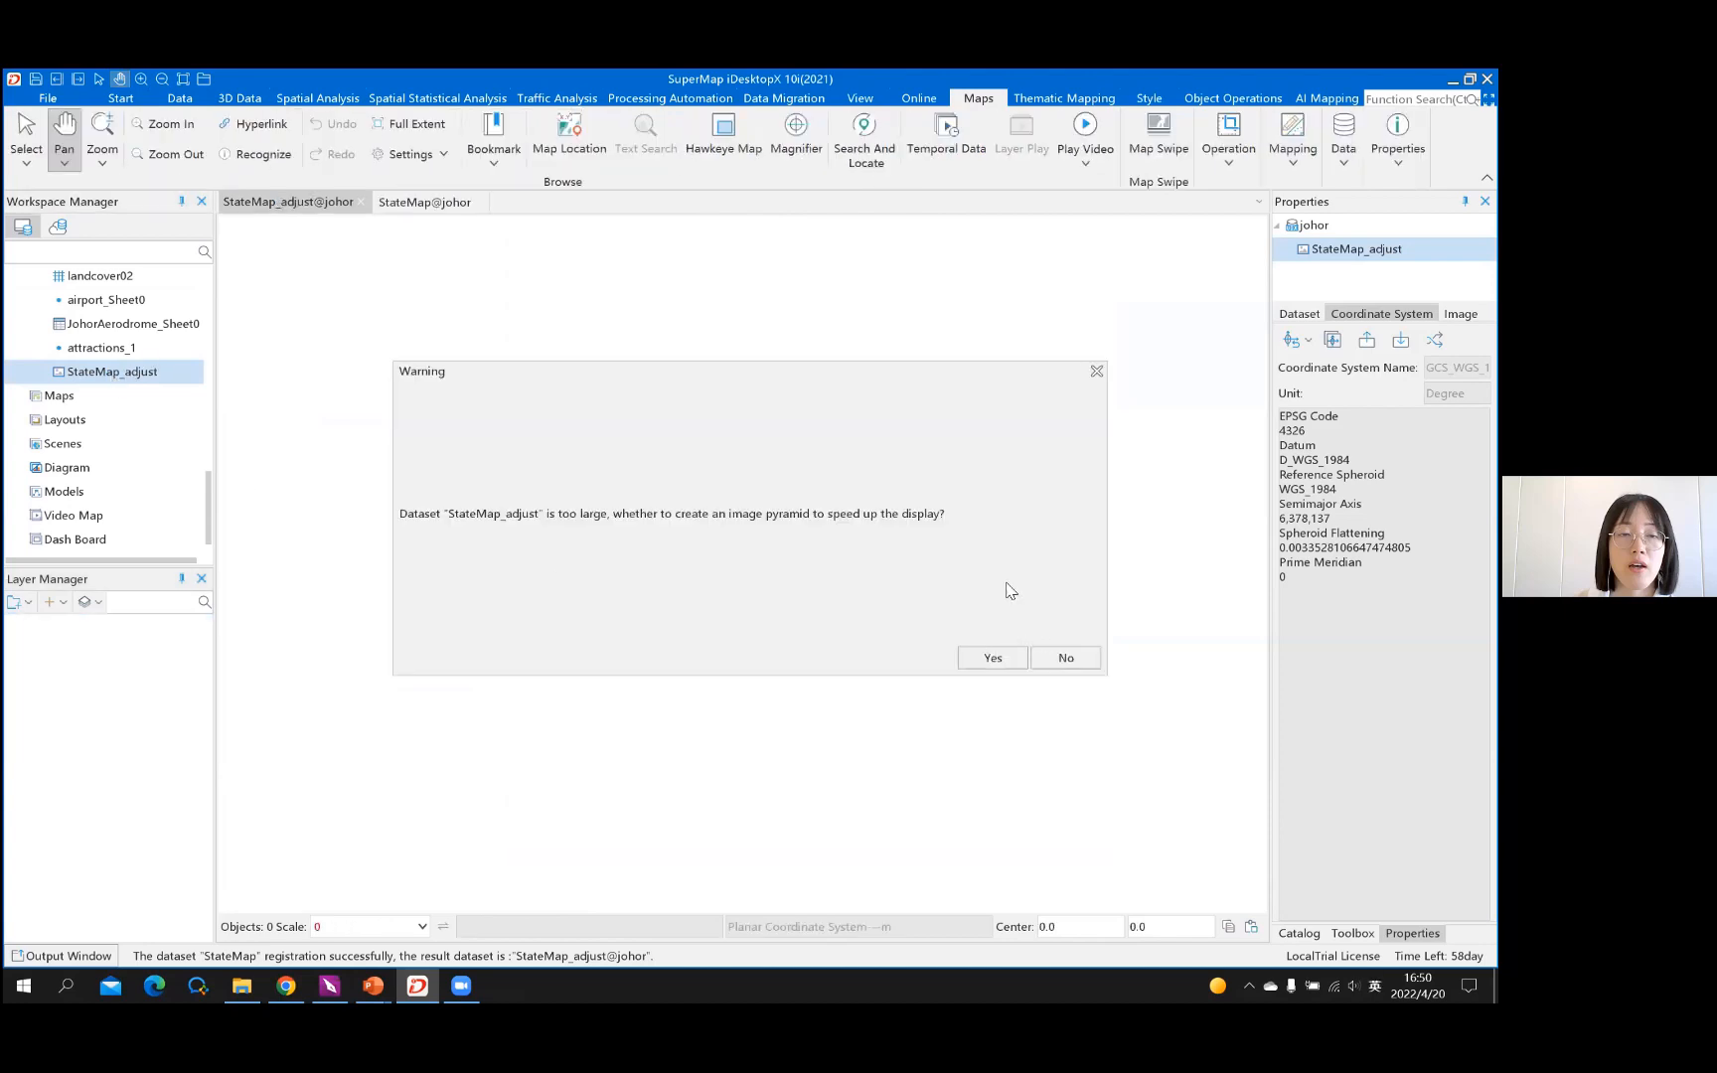
click(993, 660)
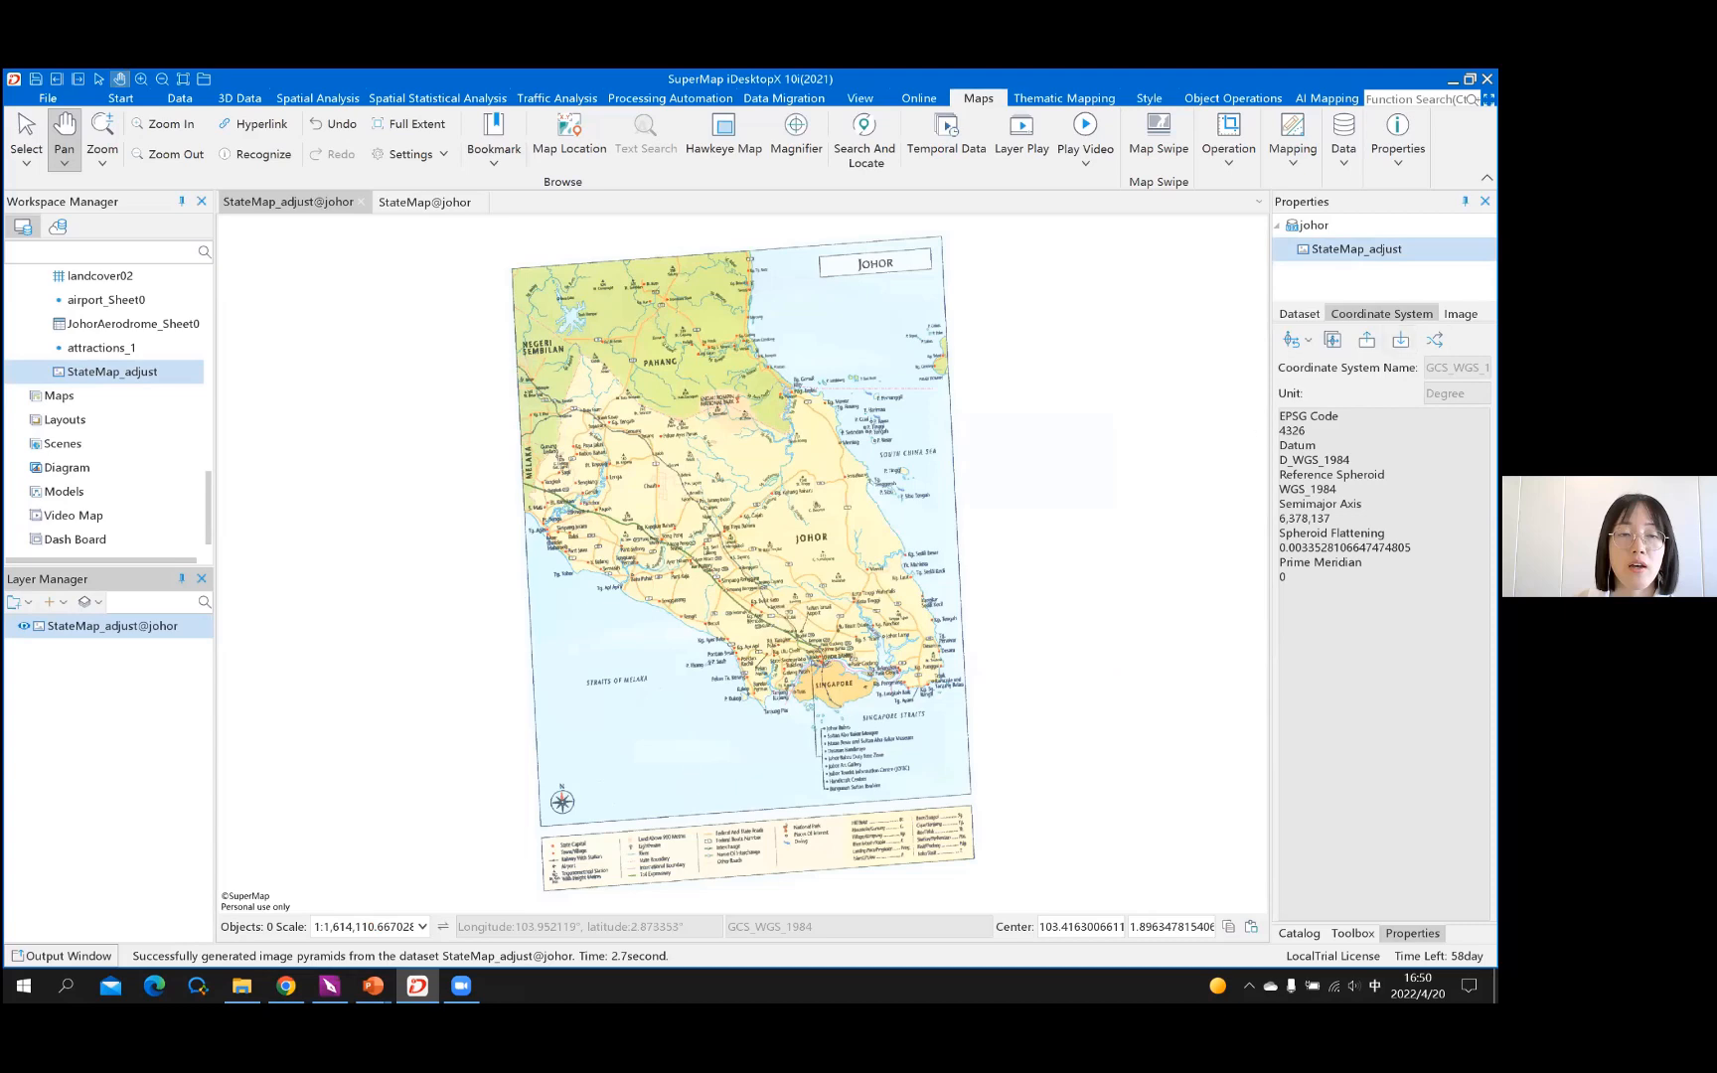
scroll(130, 427, up, 5)
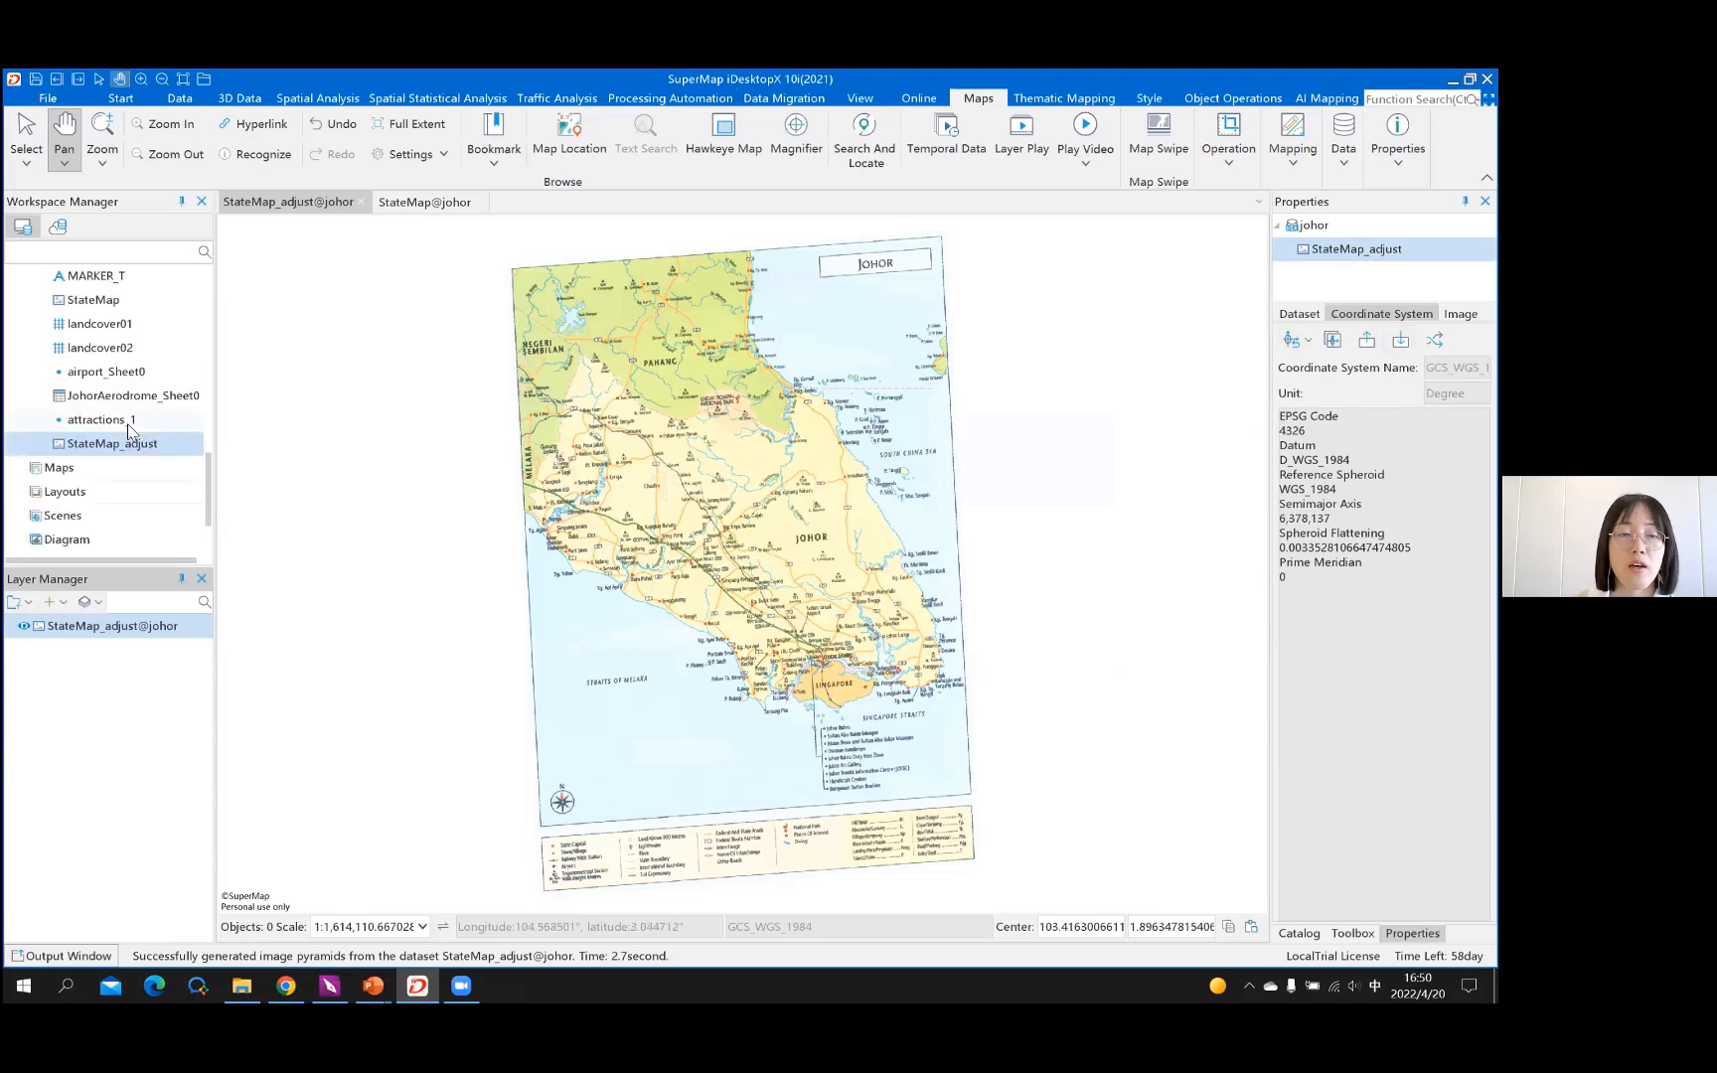
scroll(128, 427, up, 5)
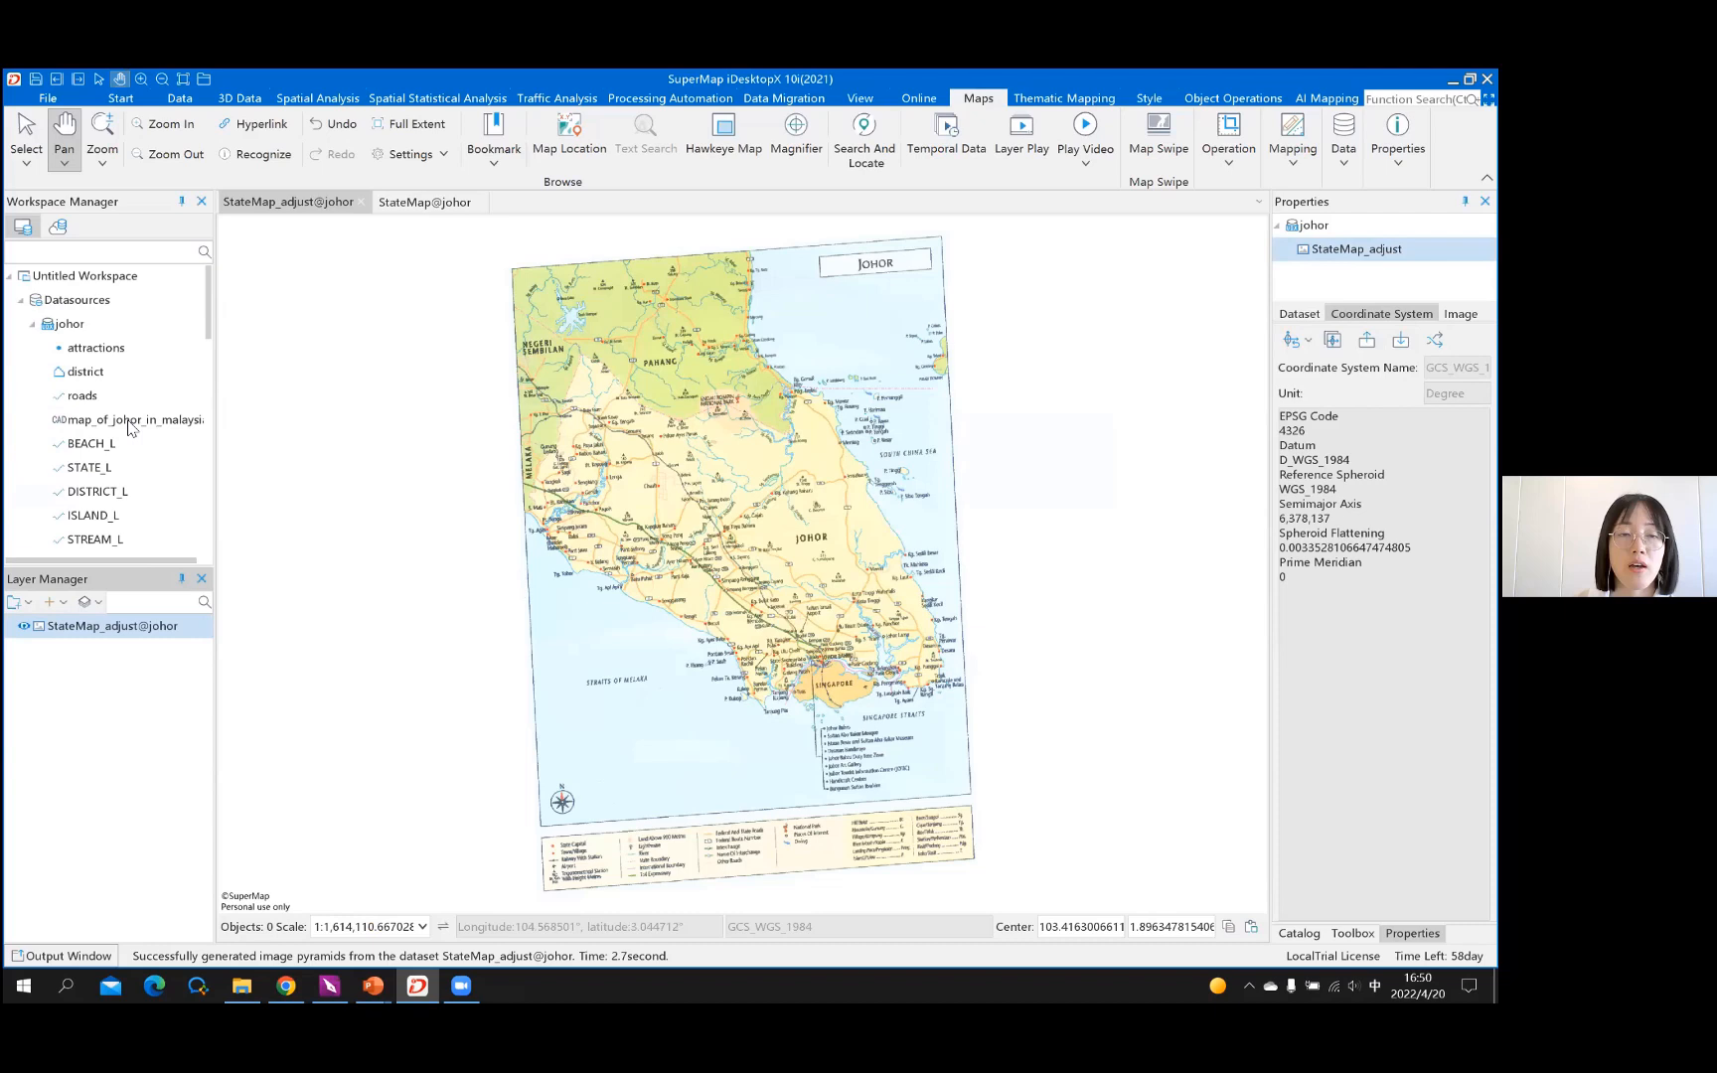
click(91, 373)
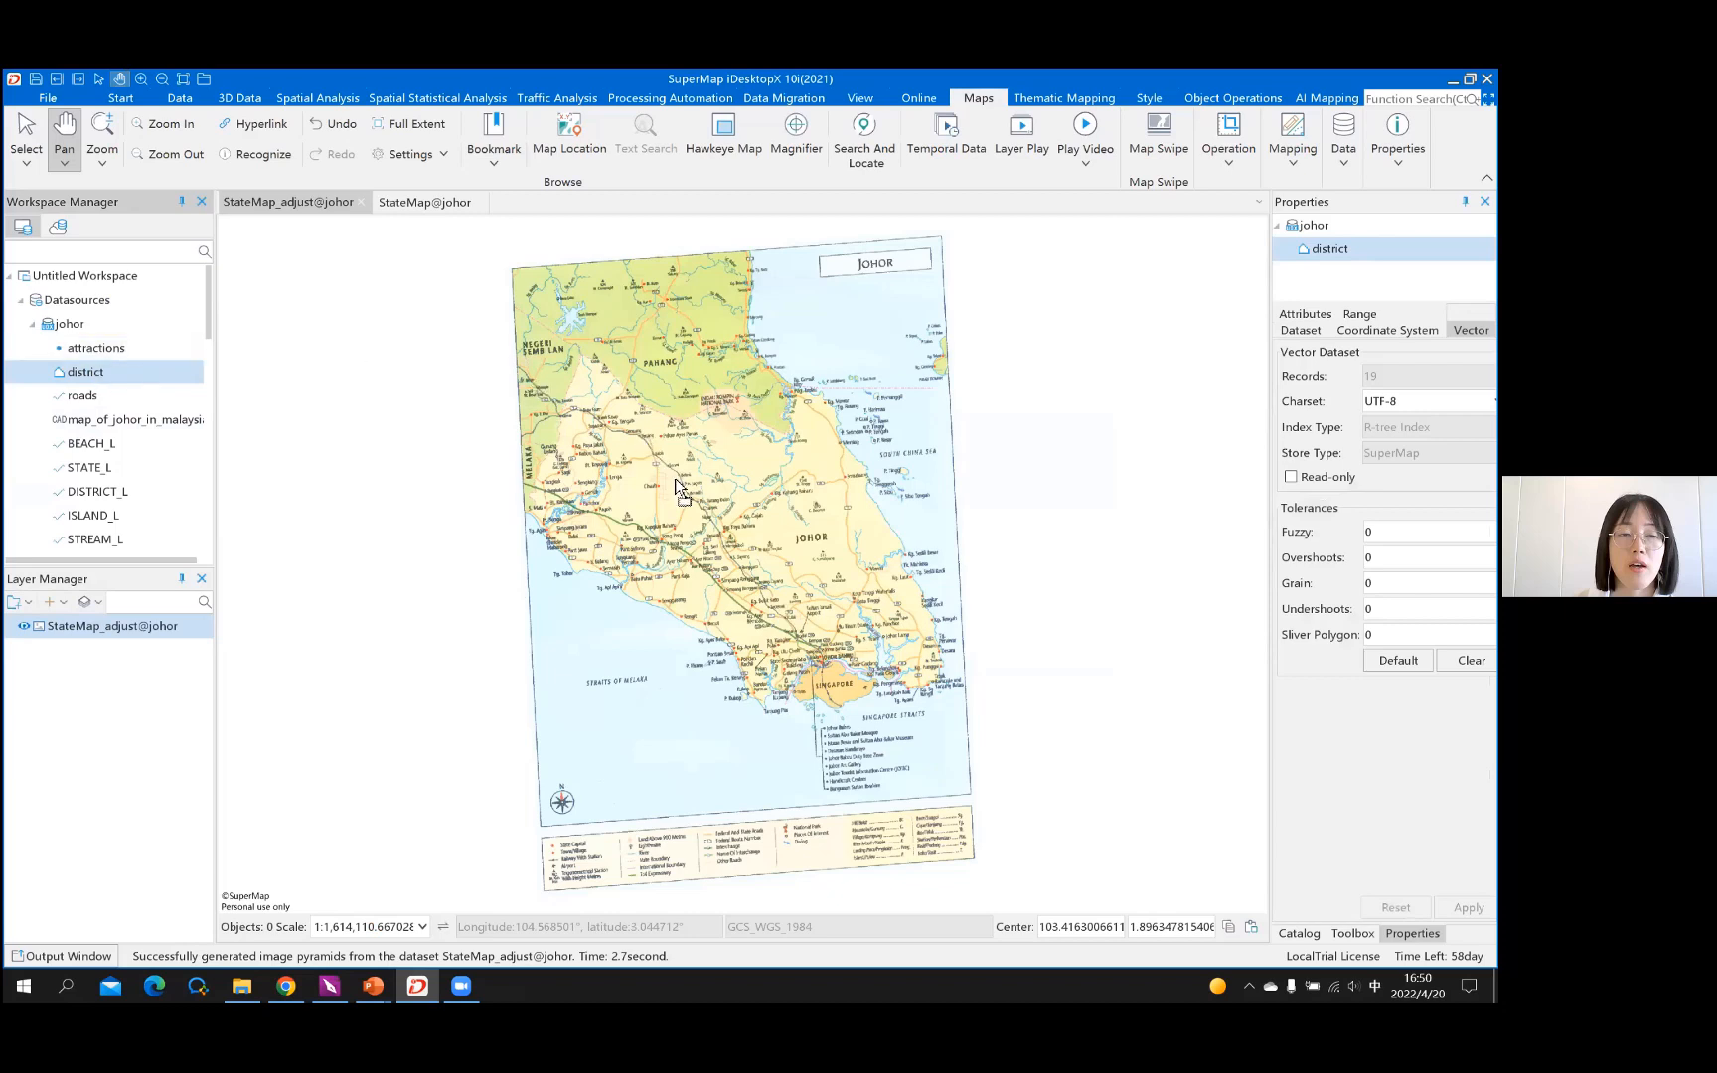
mouse_move(659, 459)
mouse_down()
mouse_move(731, 497)
mouse_move(720, 515)
mouse_up()
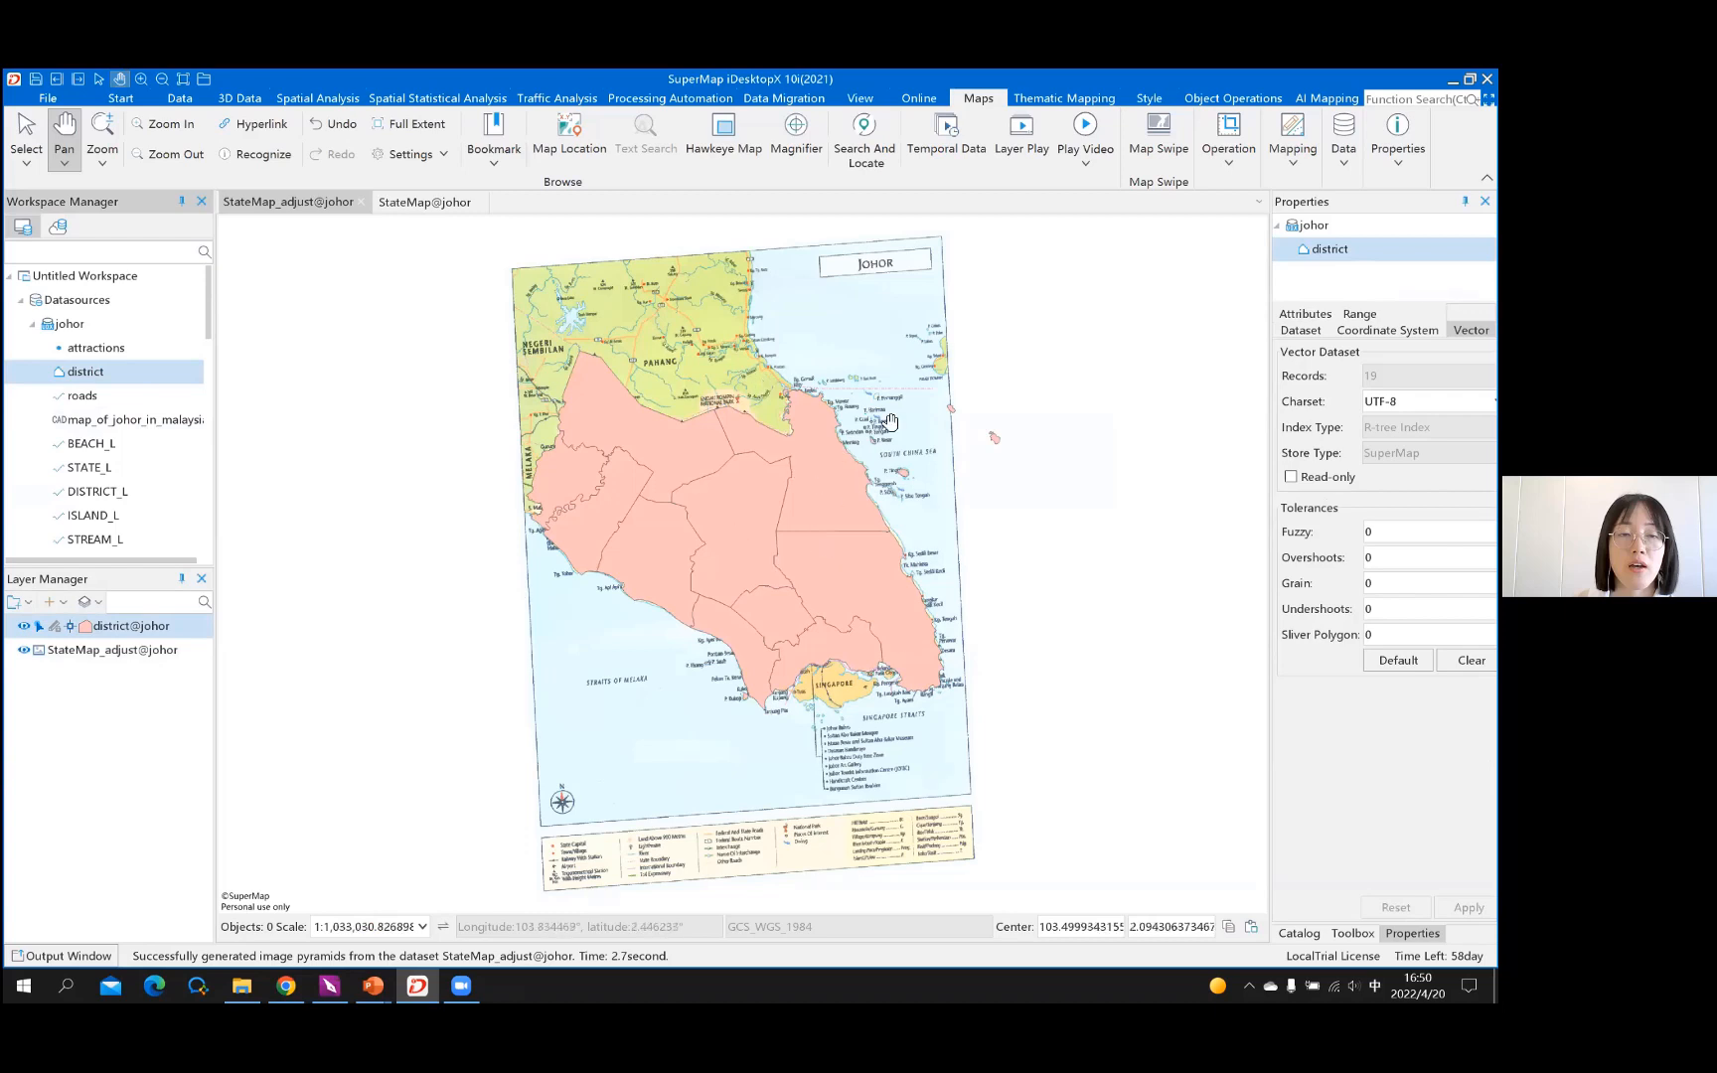
scroll(889, 418, up, 2)
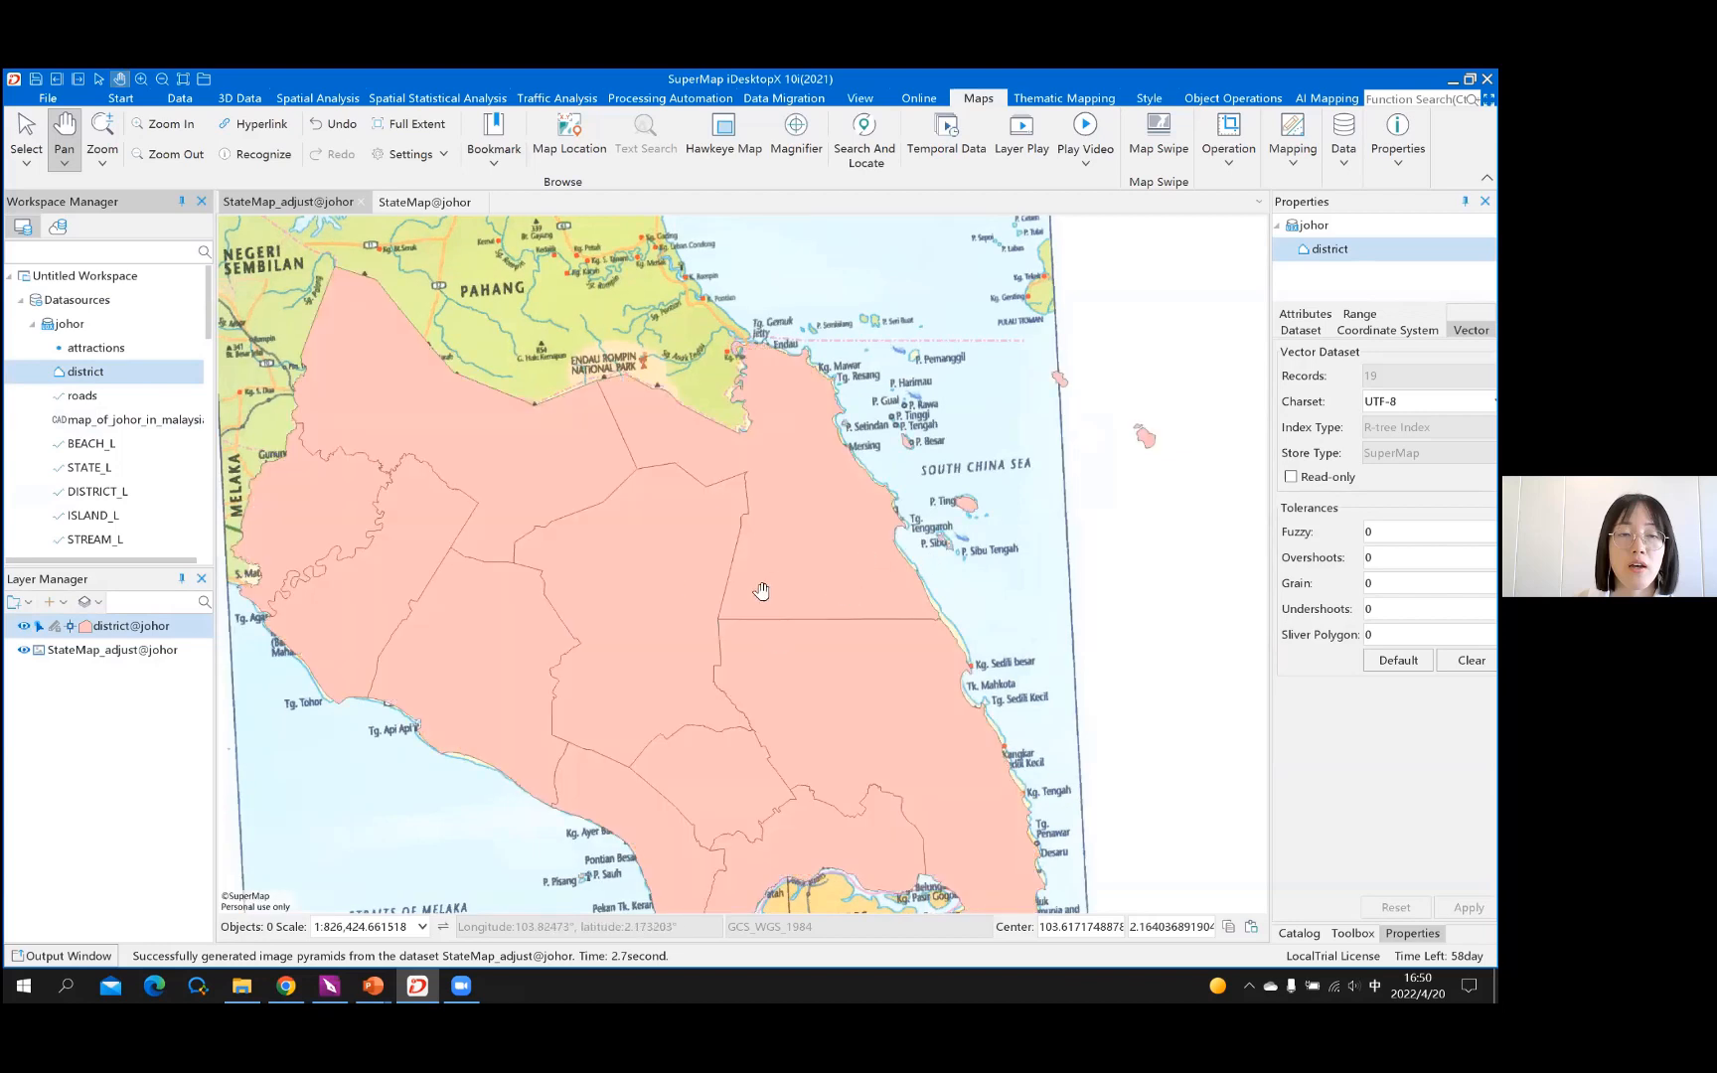
scroll(782, 519, down, 2)
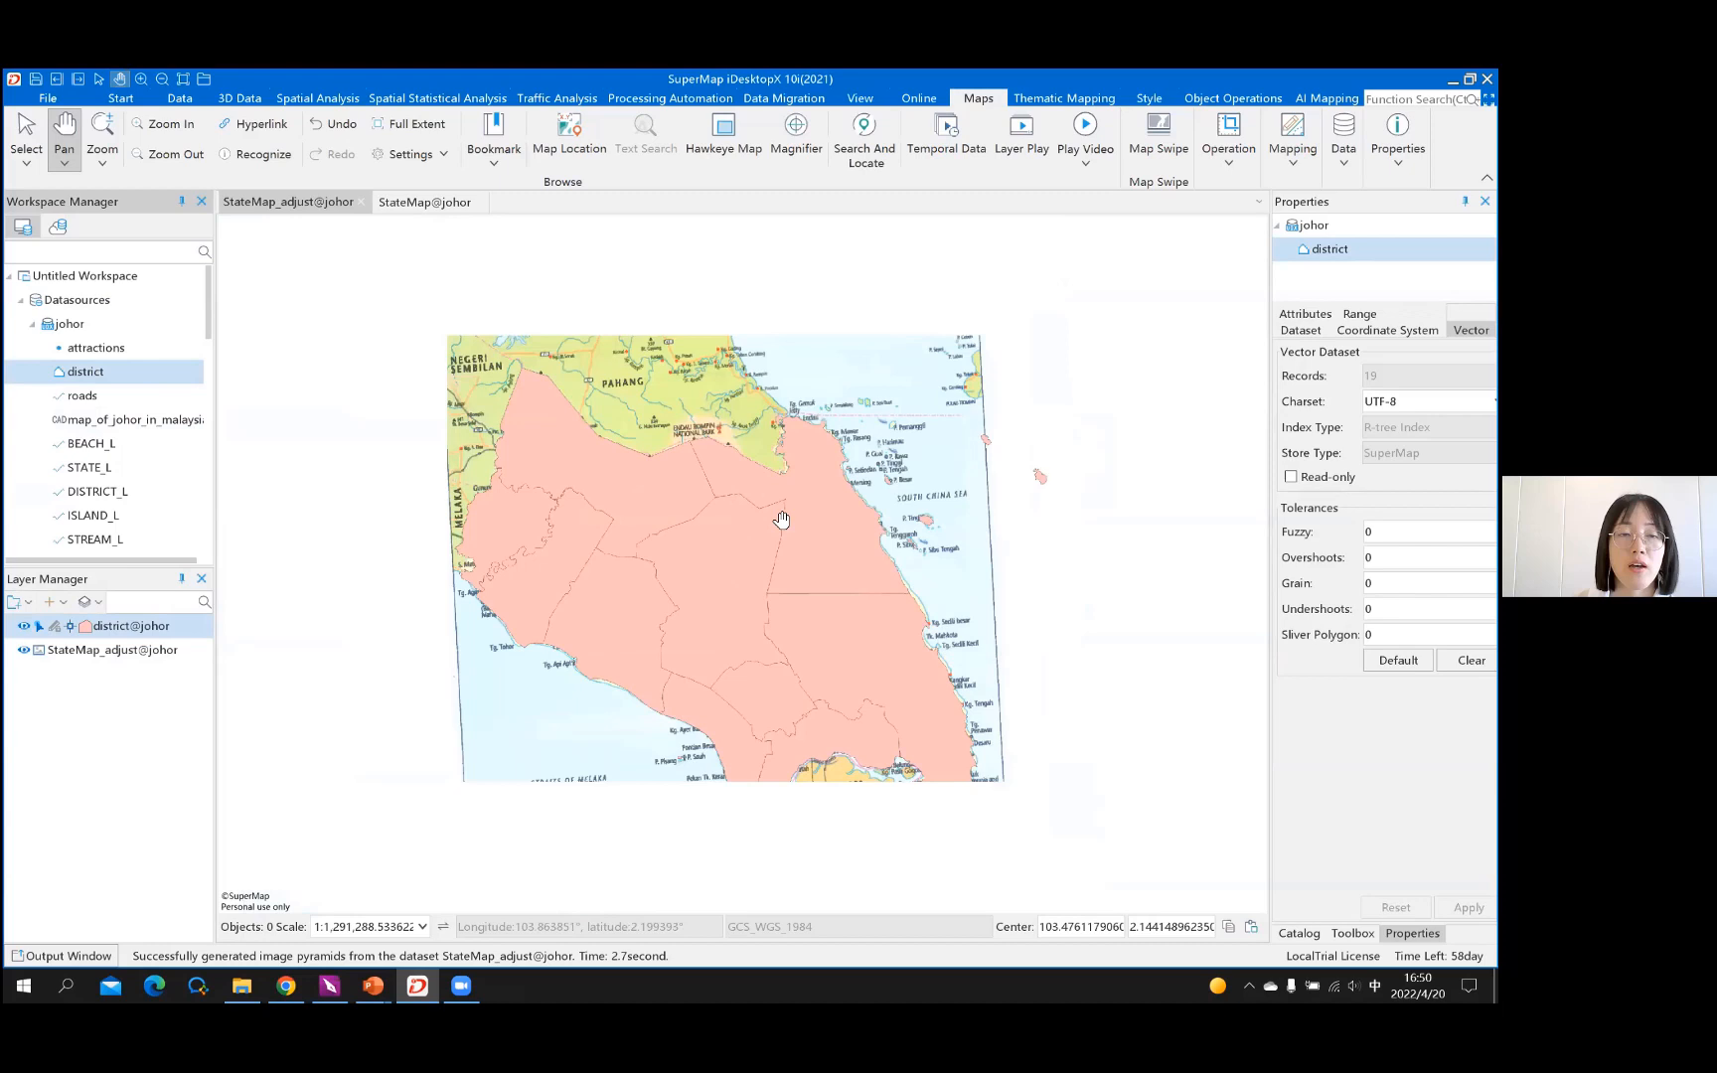
drag(807, 594, 781, 519)
scroll(782, 519, down, 1)
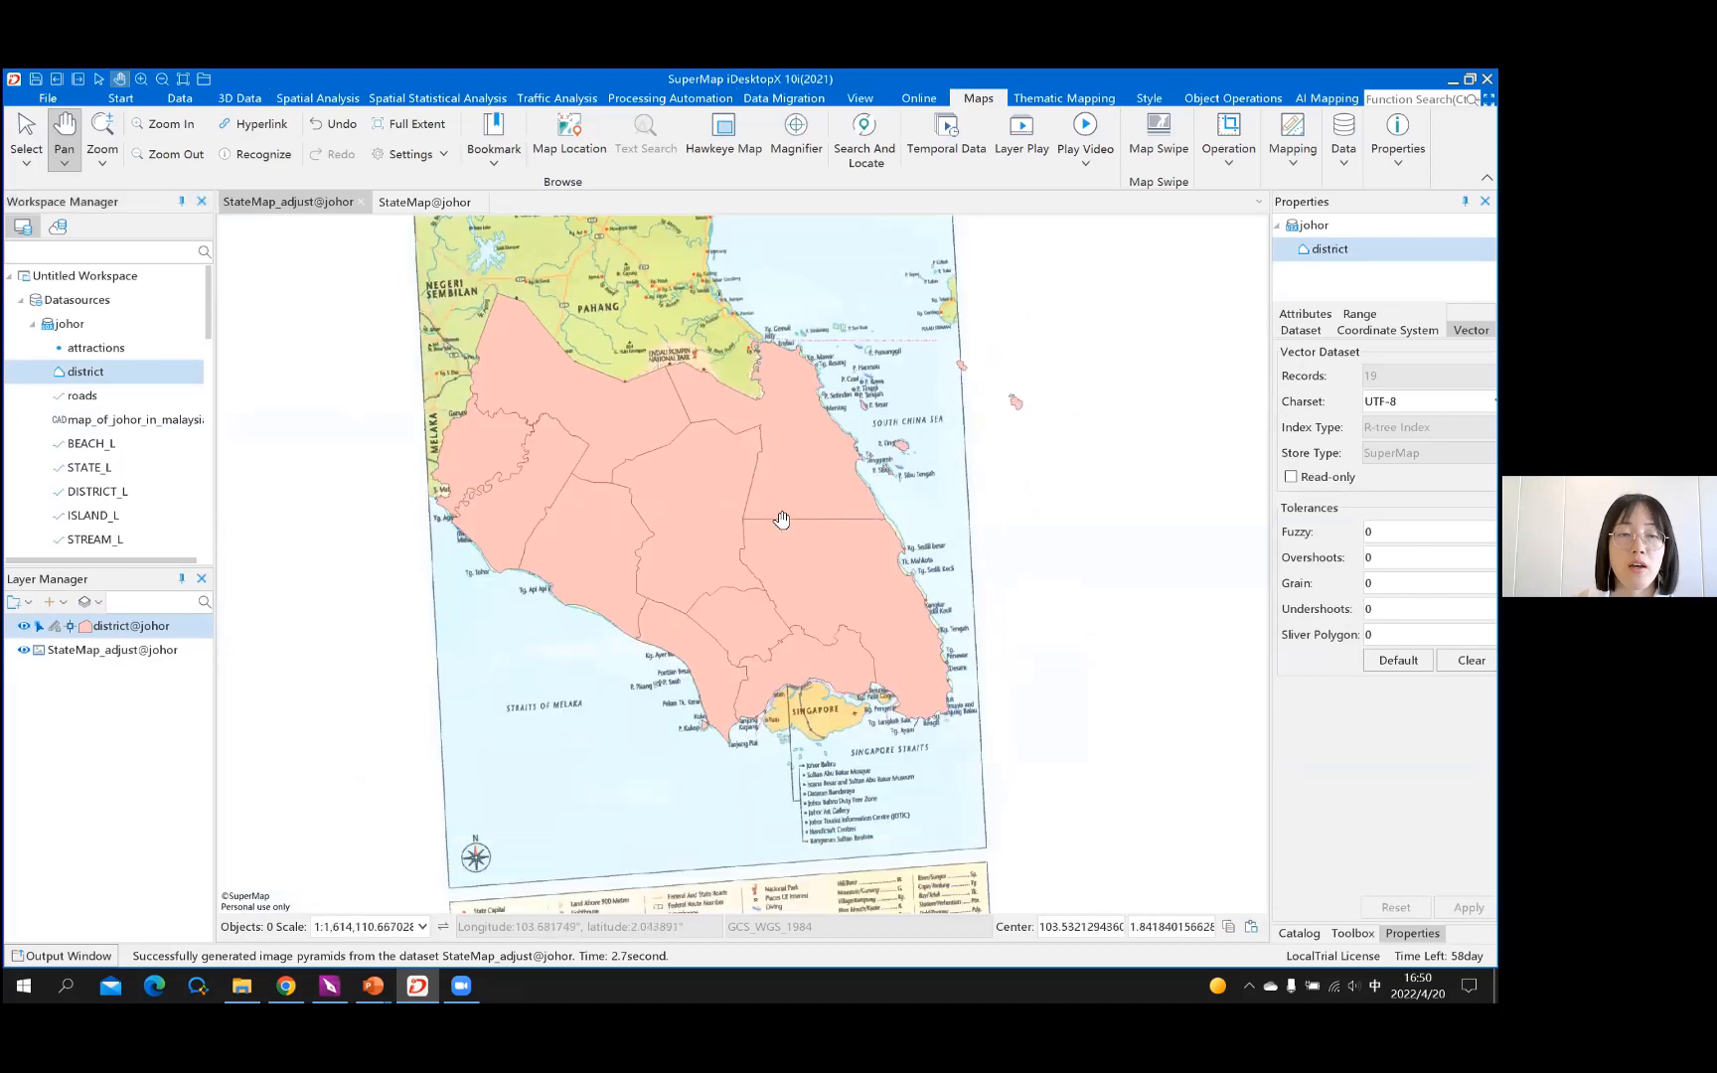
click(375, 984)
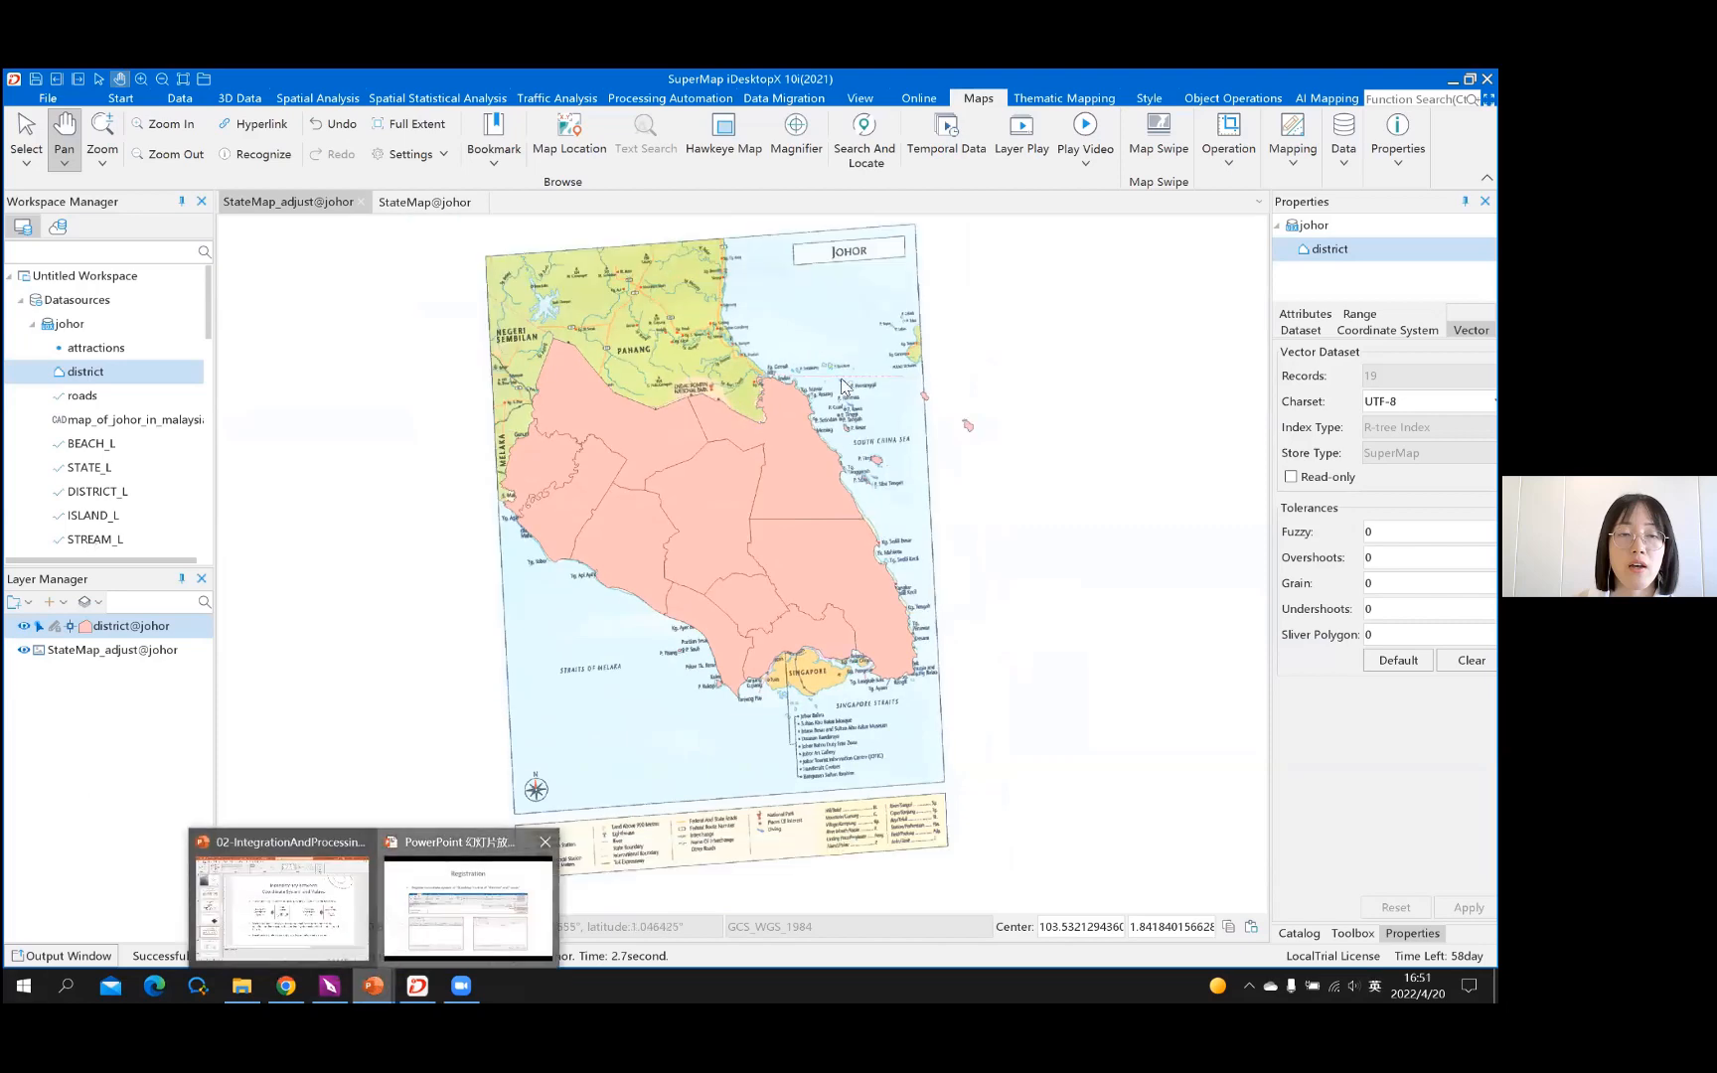
click(467, 908)
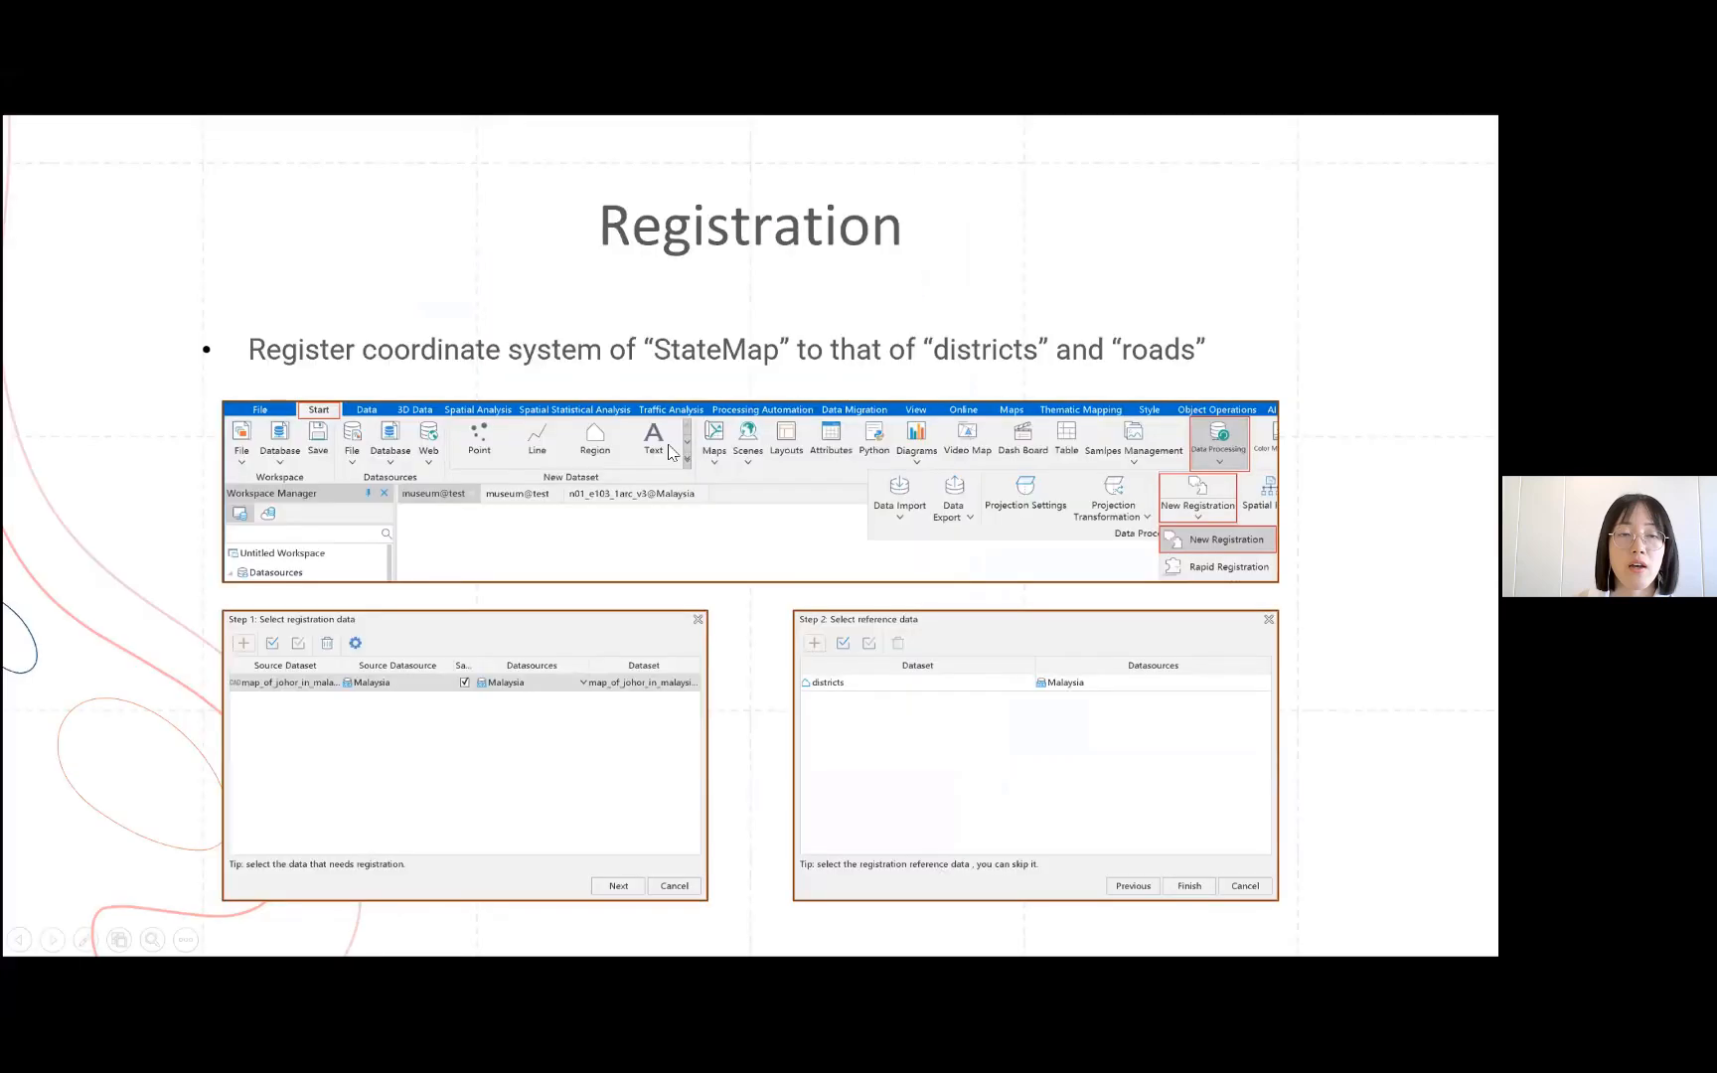
click(716, 565)
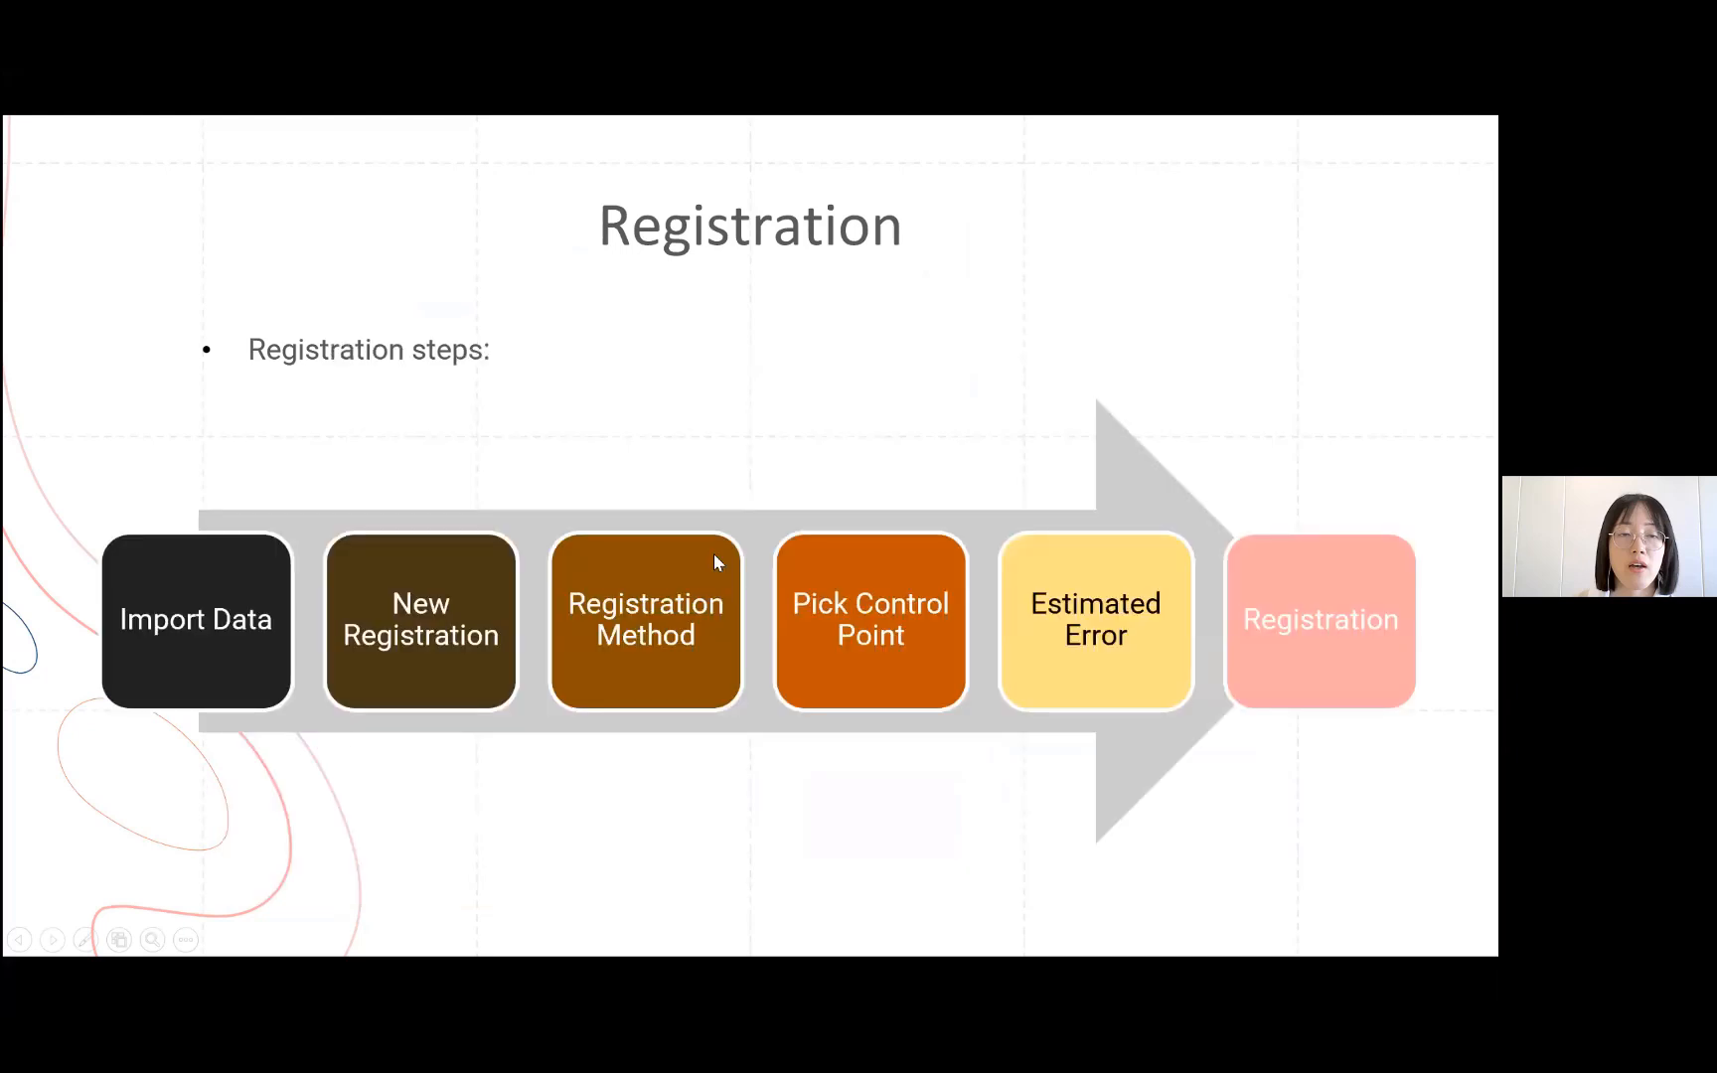
click(714, 557)
click(714, 557)
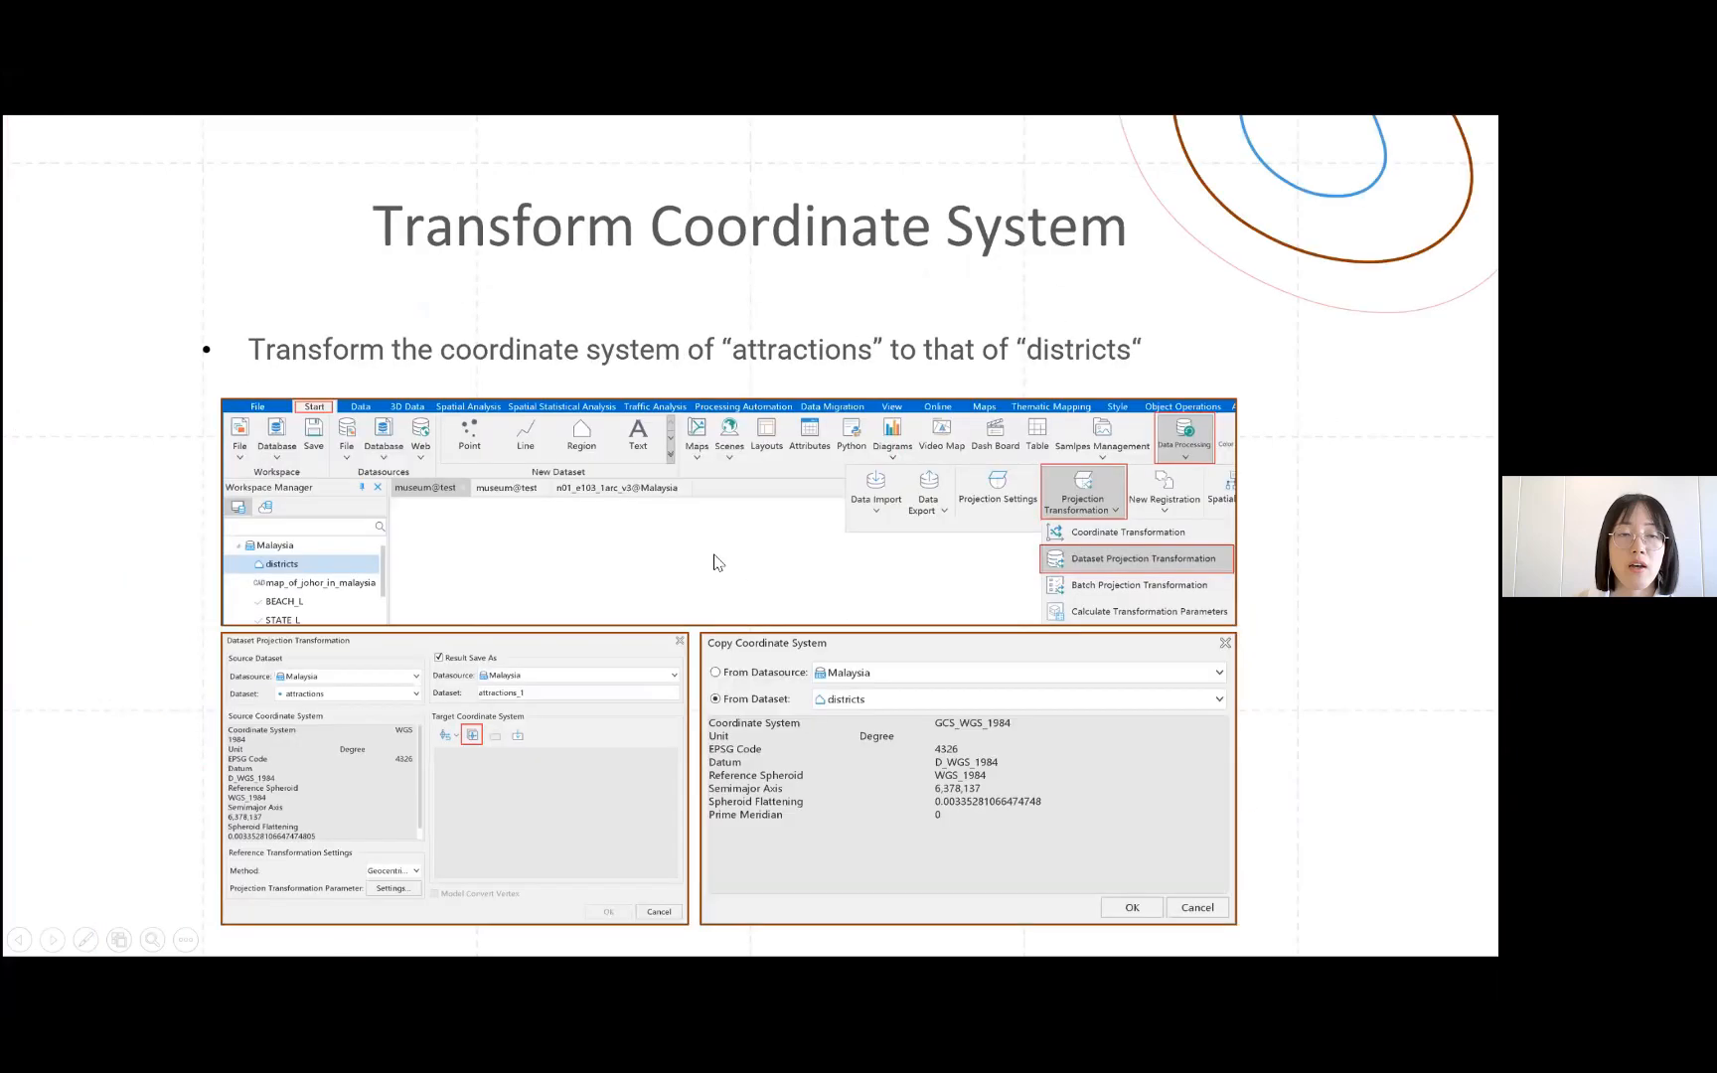
scroll(714, 555, up, 2)
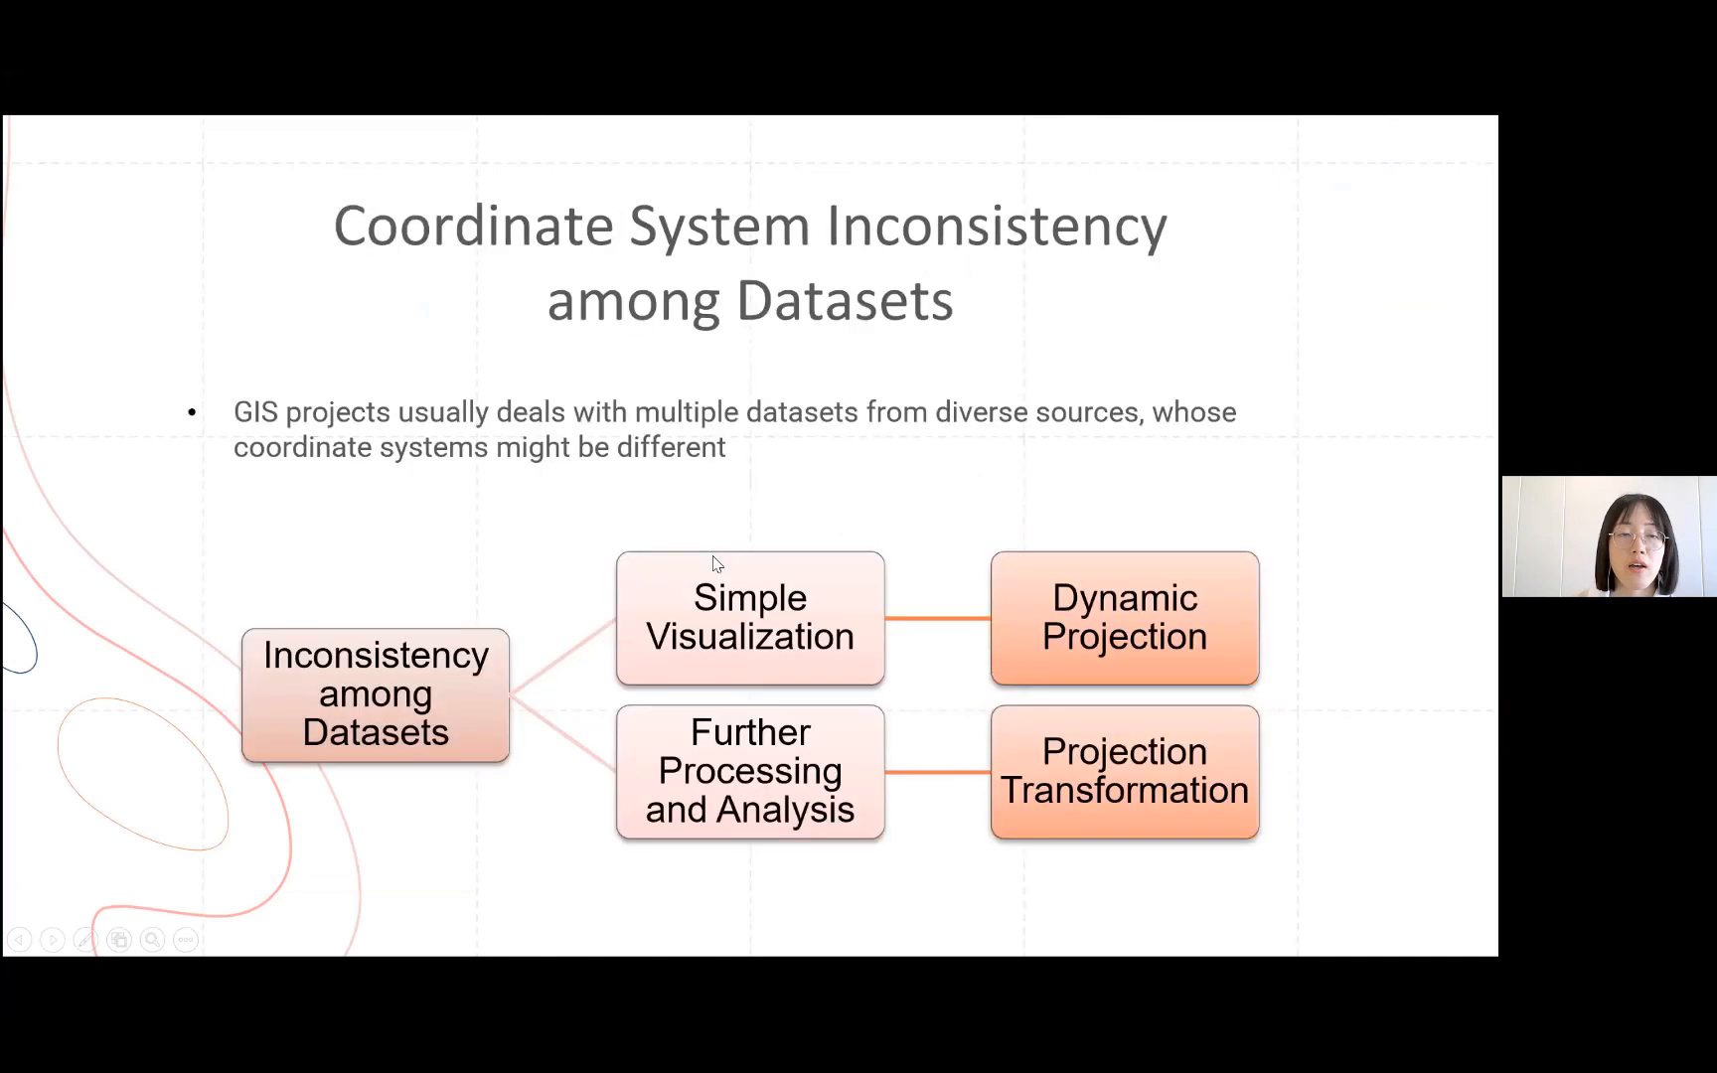
scroll(713, 557, up, 1)
scroll(673, 711, up, 2)
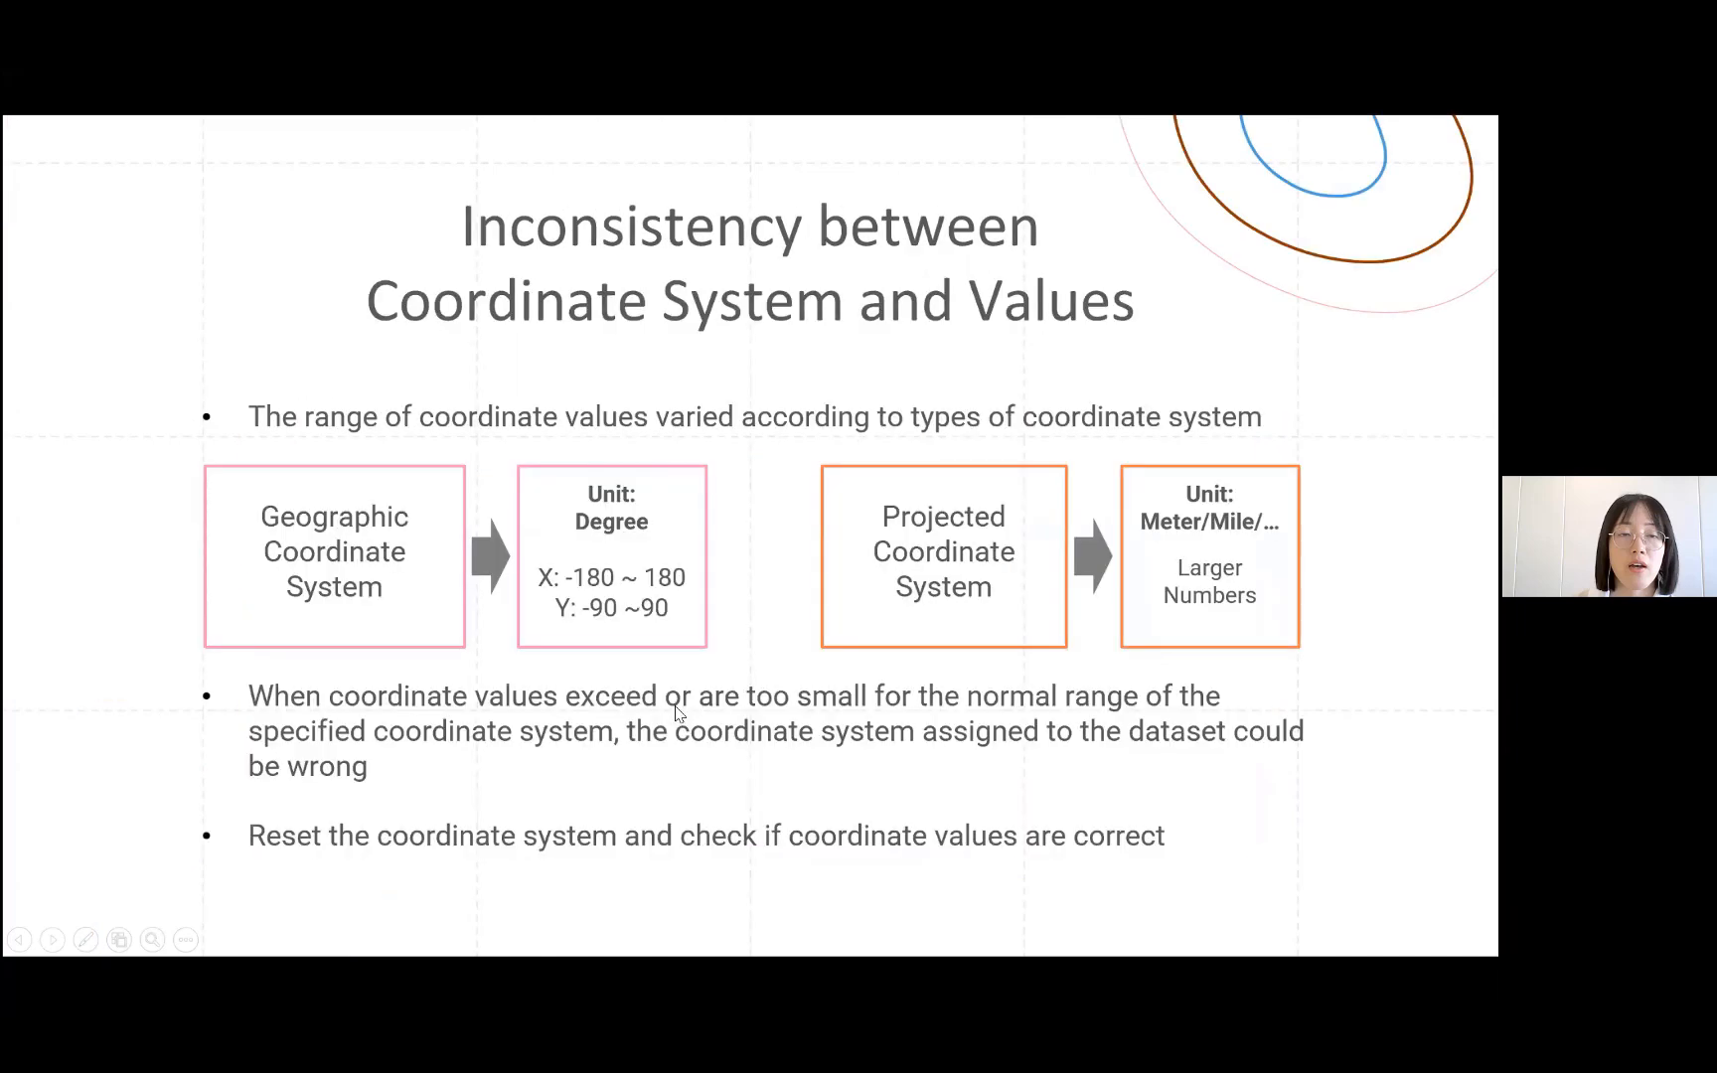
scroll(674, 714, up, 2)
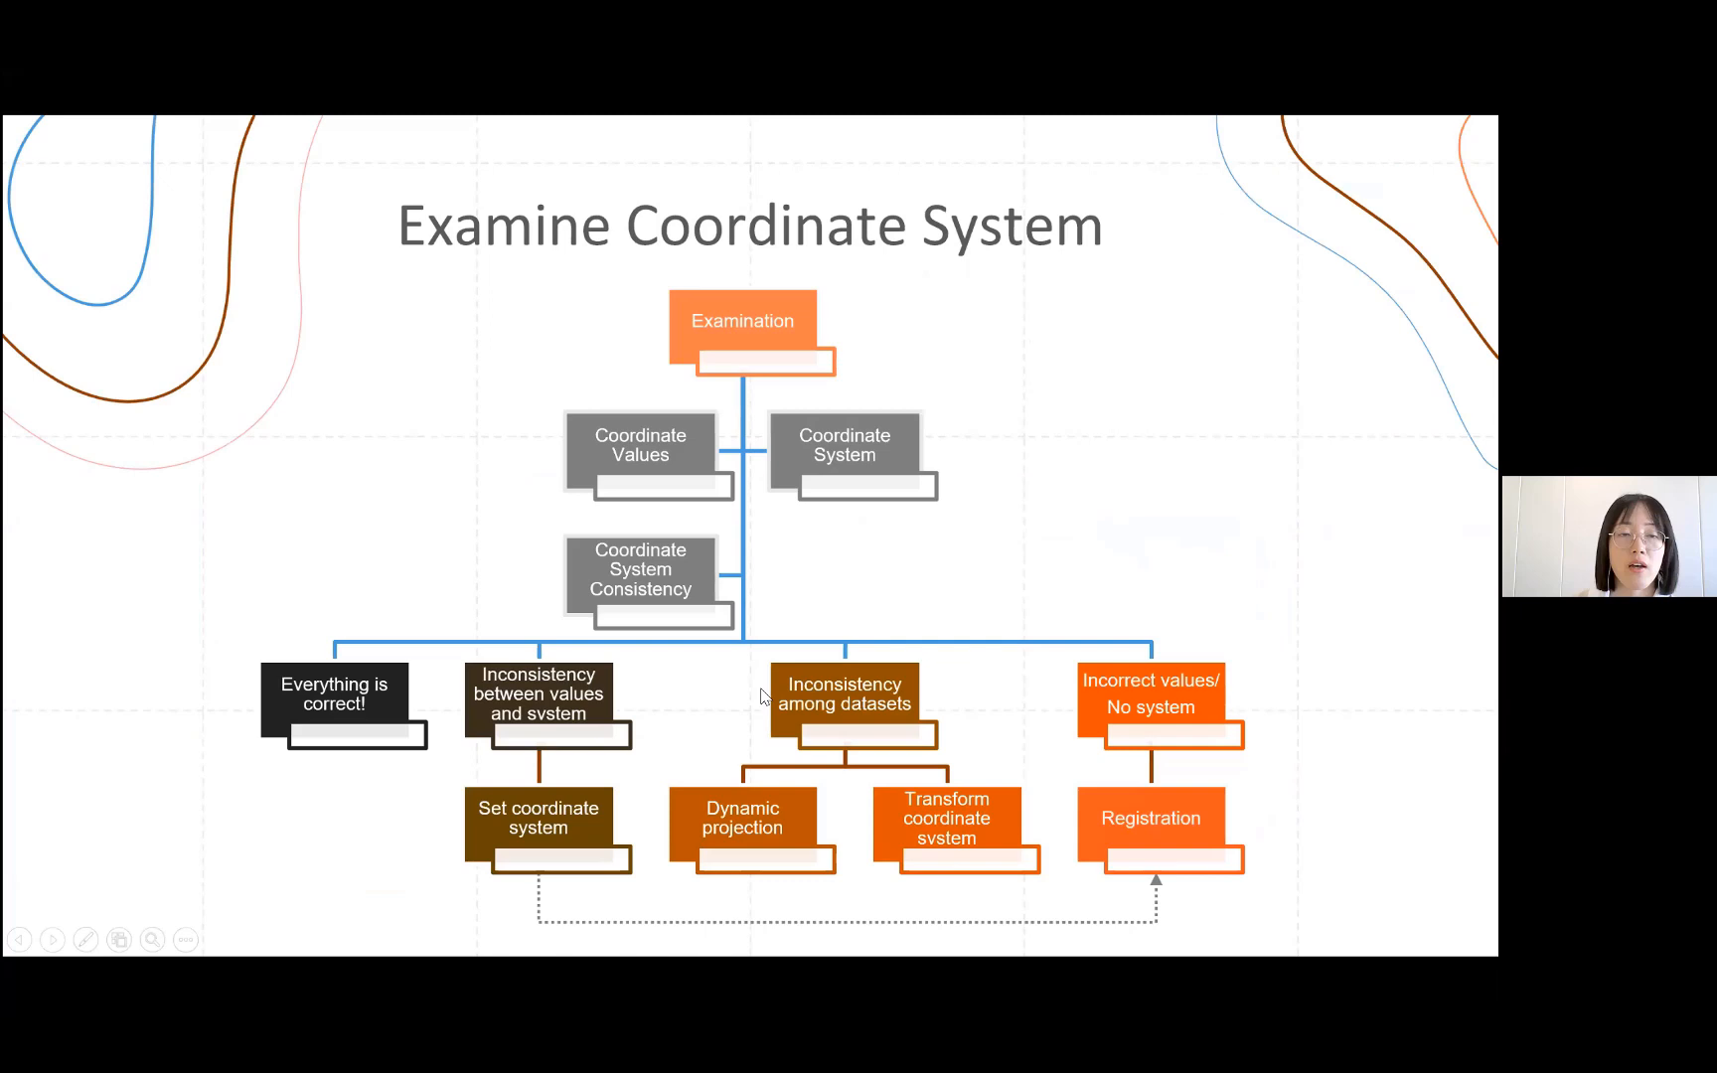
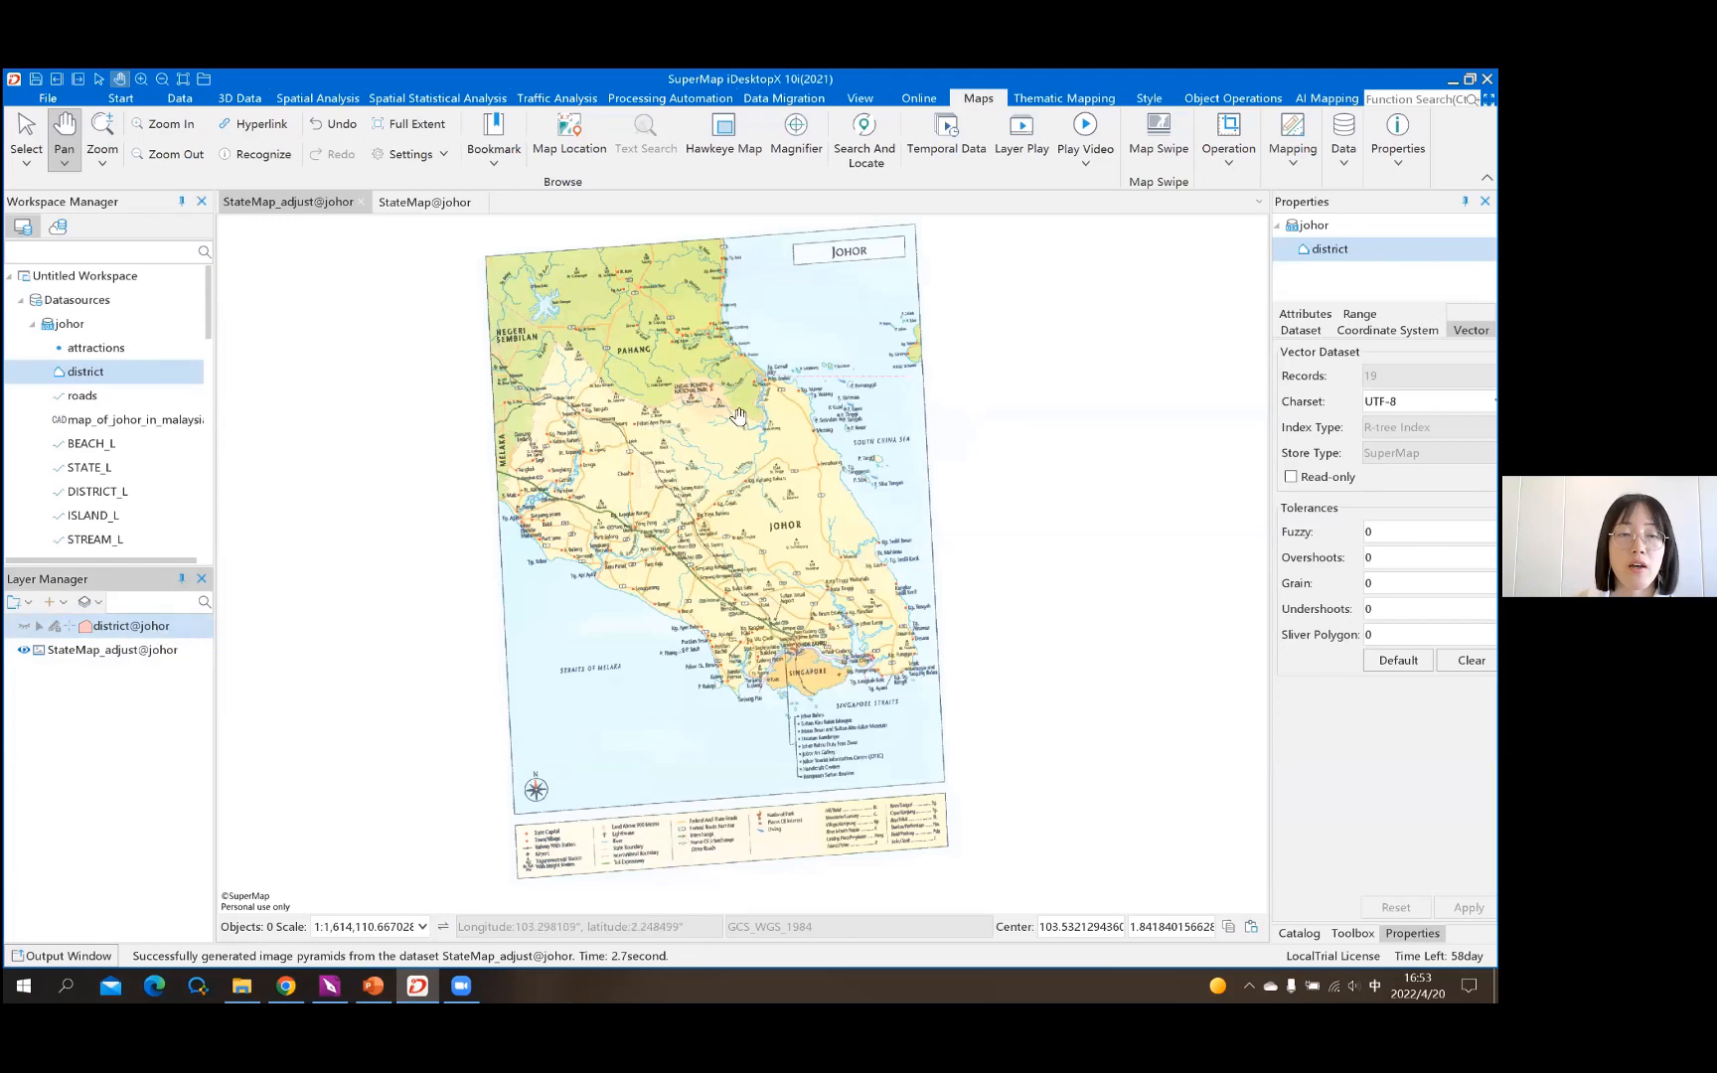
Examine the roads, towns and airport shown on the registered StateMap_adjust image across southern Johor and Singapore
scroll(810, 540, up, 1)
scroll(810, 539, up, 1)
scroll(803, 527, up, 2)
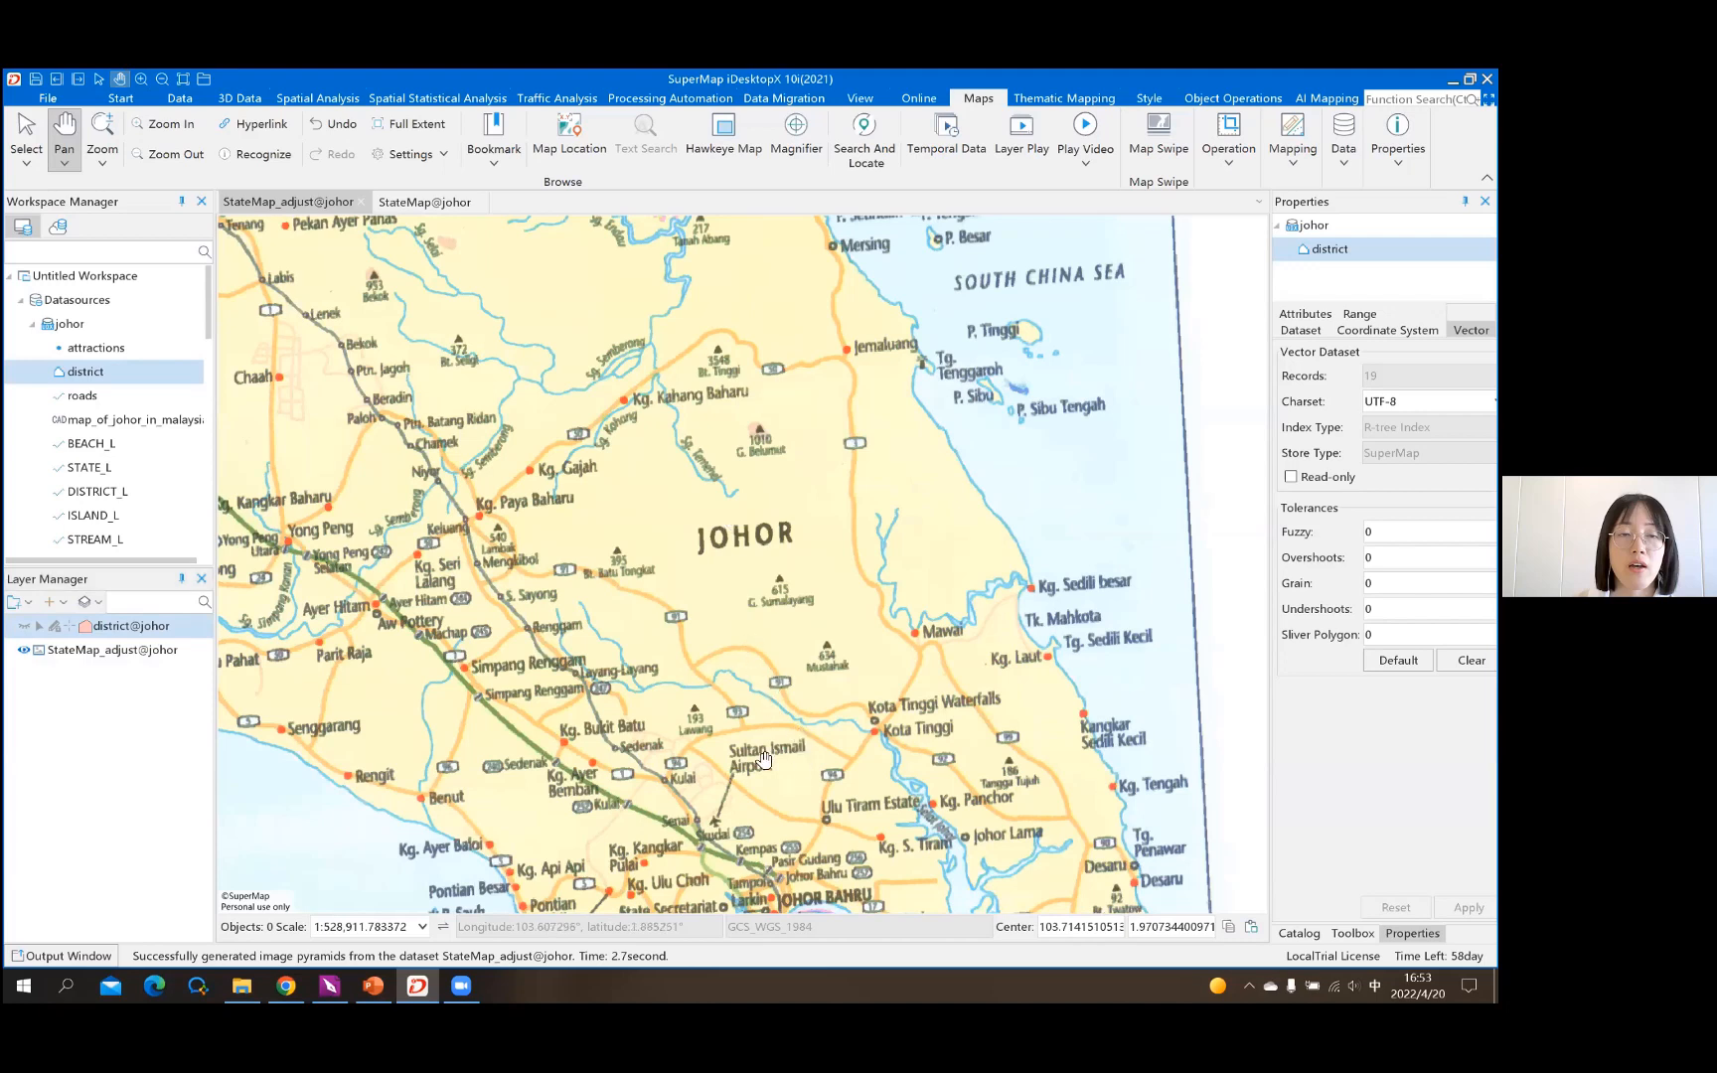
drag(740, 778, 924, 596)
drag(857, 787, 832, 548)
drag(833, 800, 819, 736)
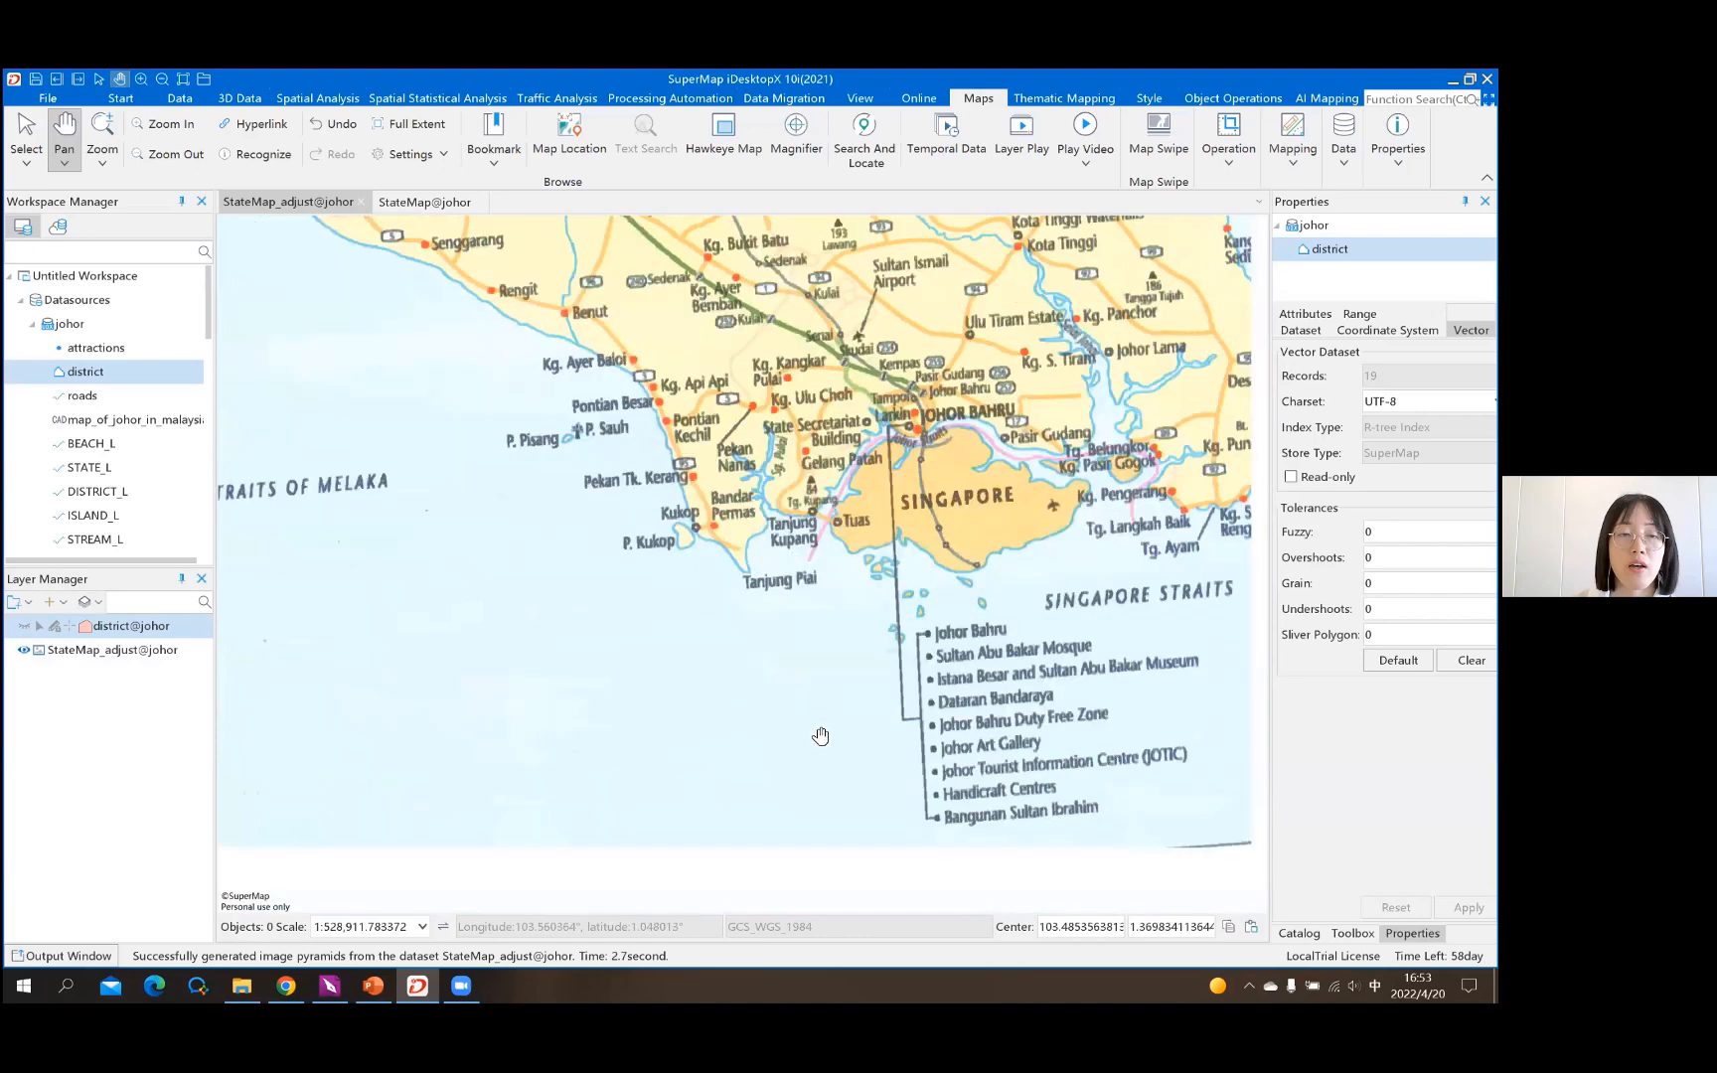
drag(890, 467, 874, 648)
drag(805, 289, 792, 501)
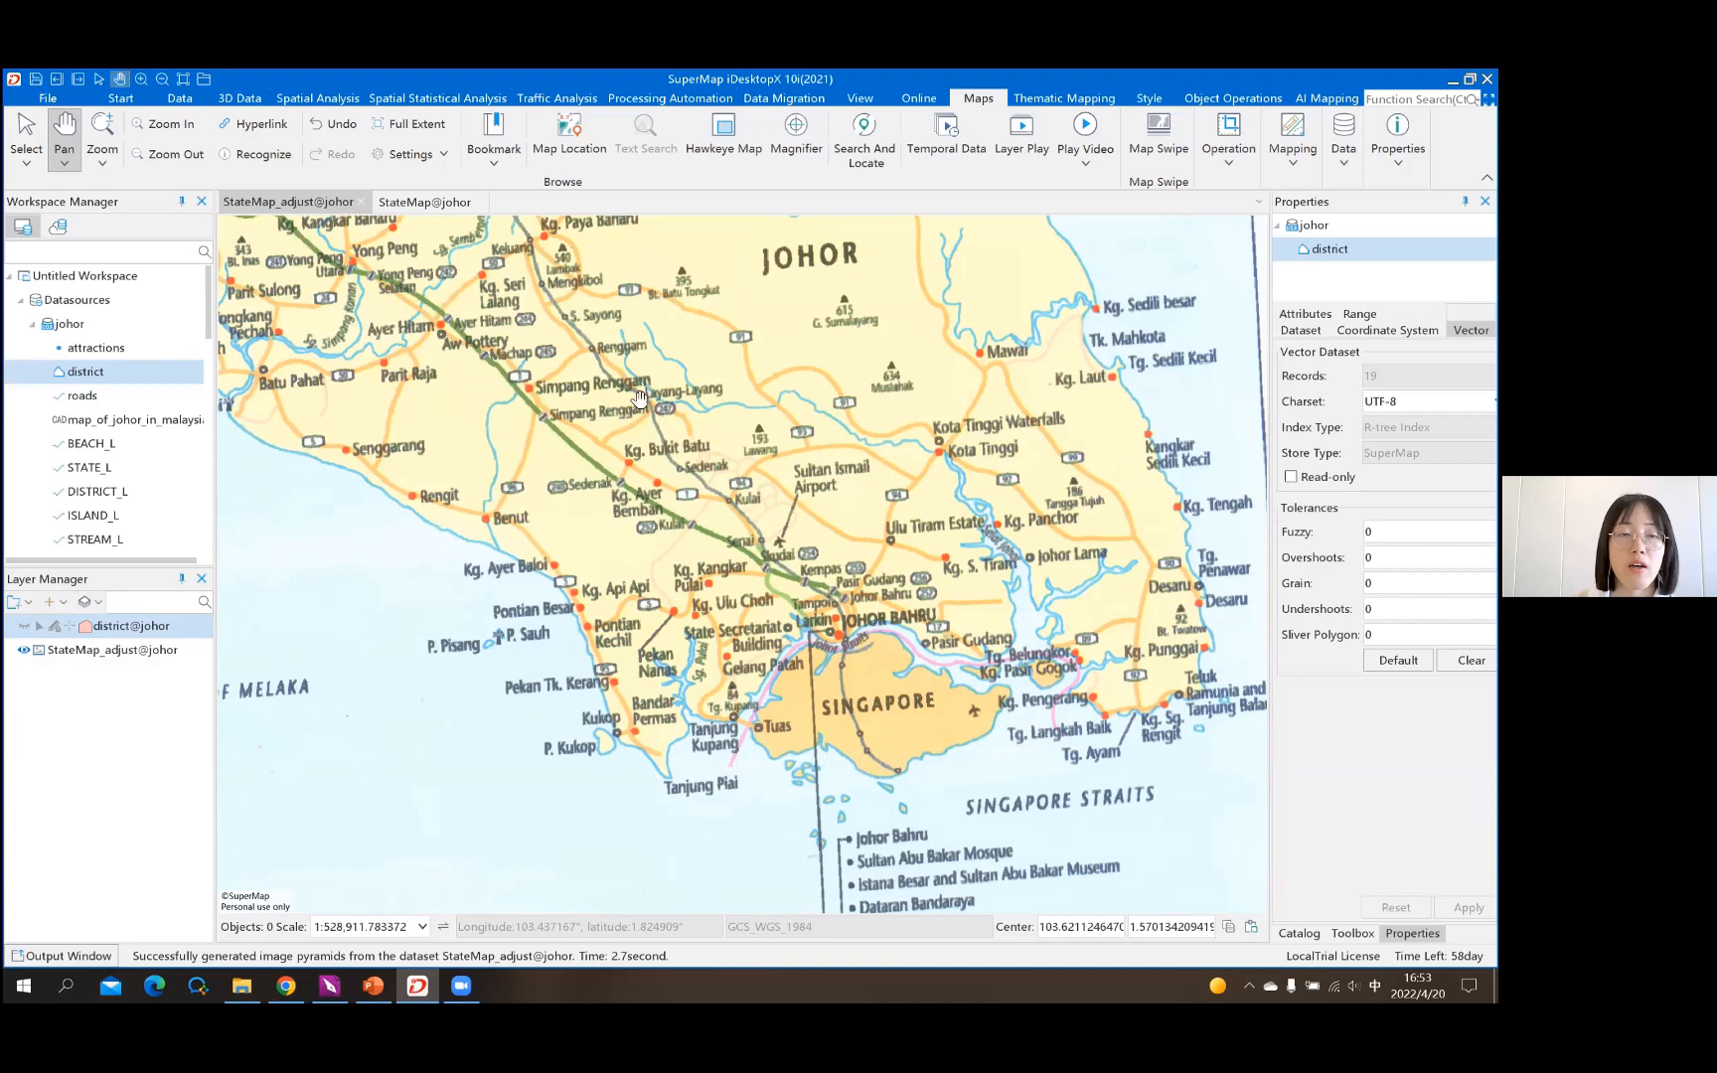
drag(692, 415, 773, 445)
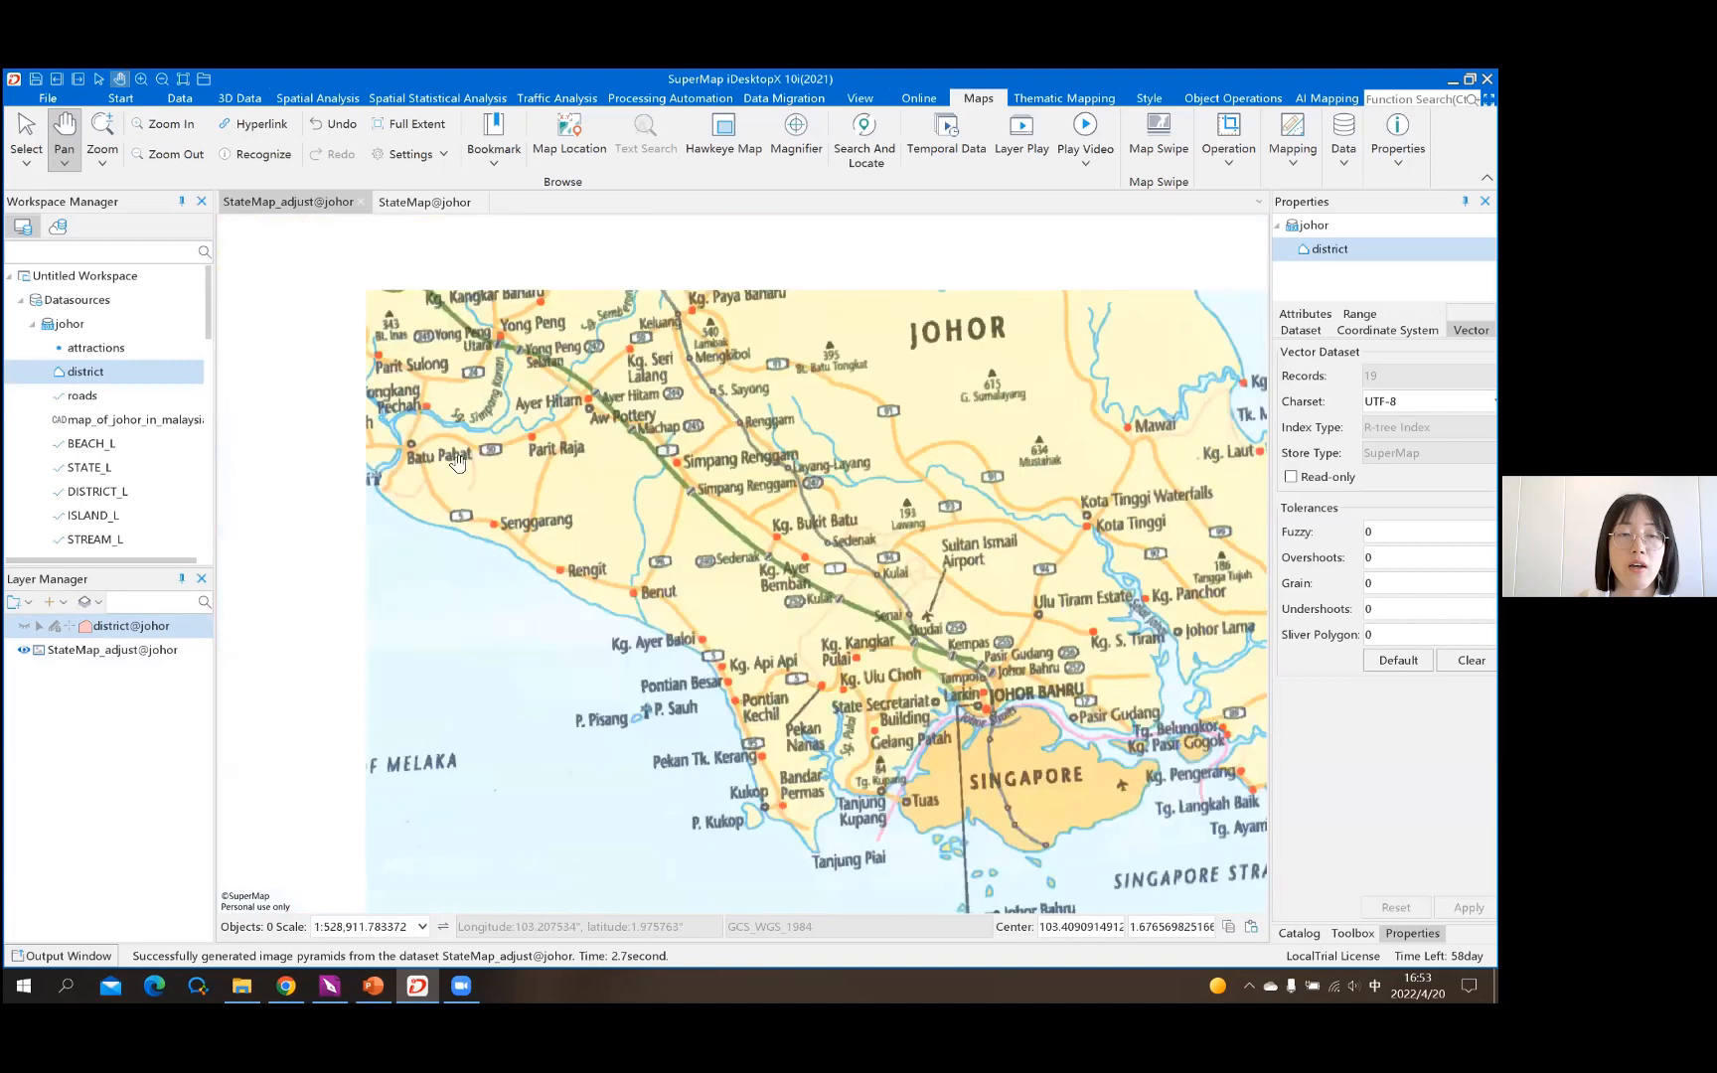
scroll(457, 447, down, 1)
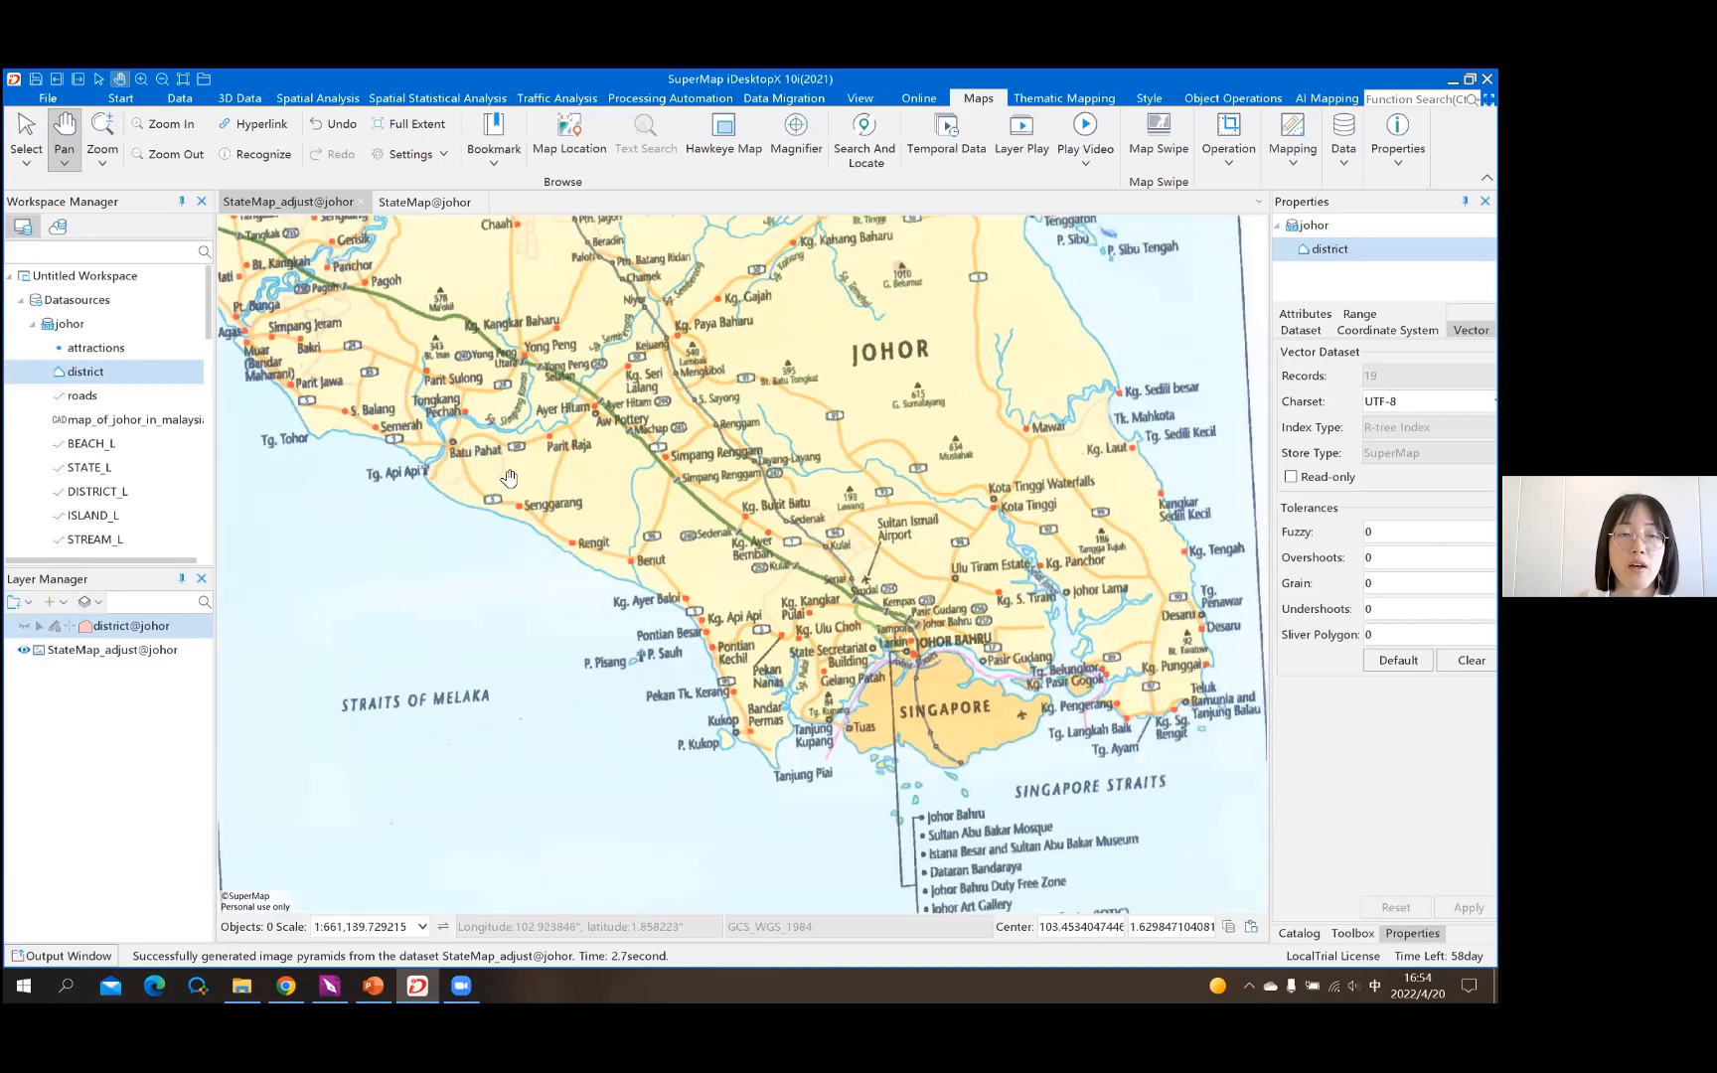
scroll(432, 434, up, 1)
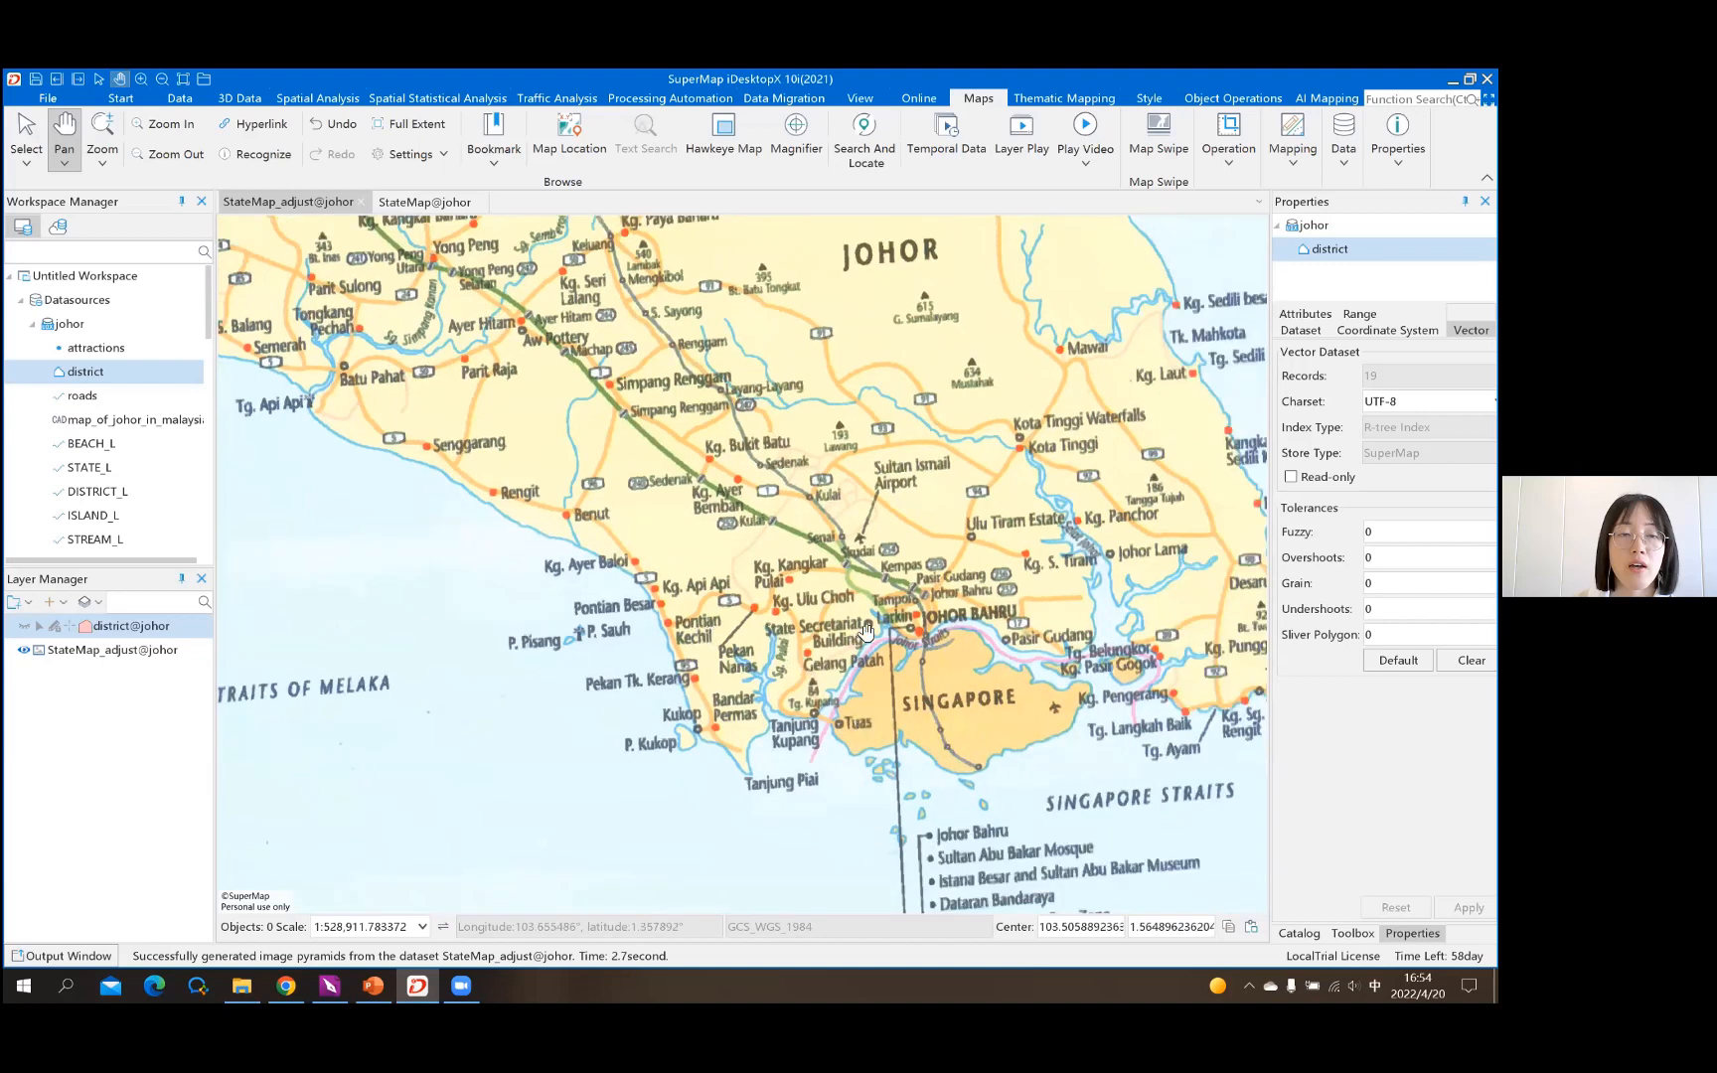
Review the coordinate system properties of the StateMap_adjust dataset
scroll(150, 406, down, 2)
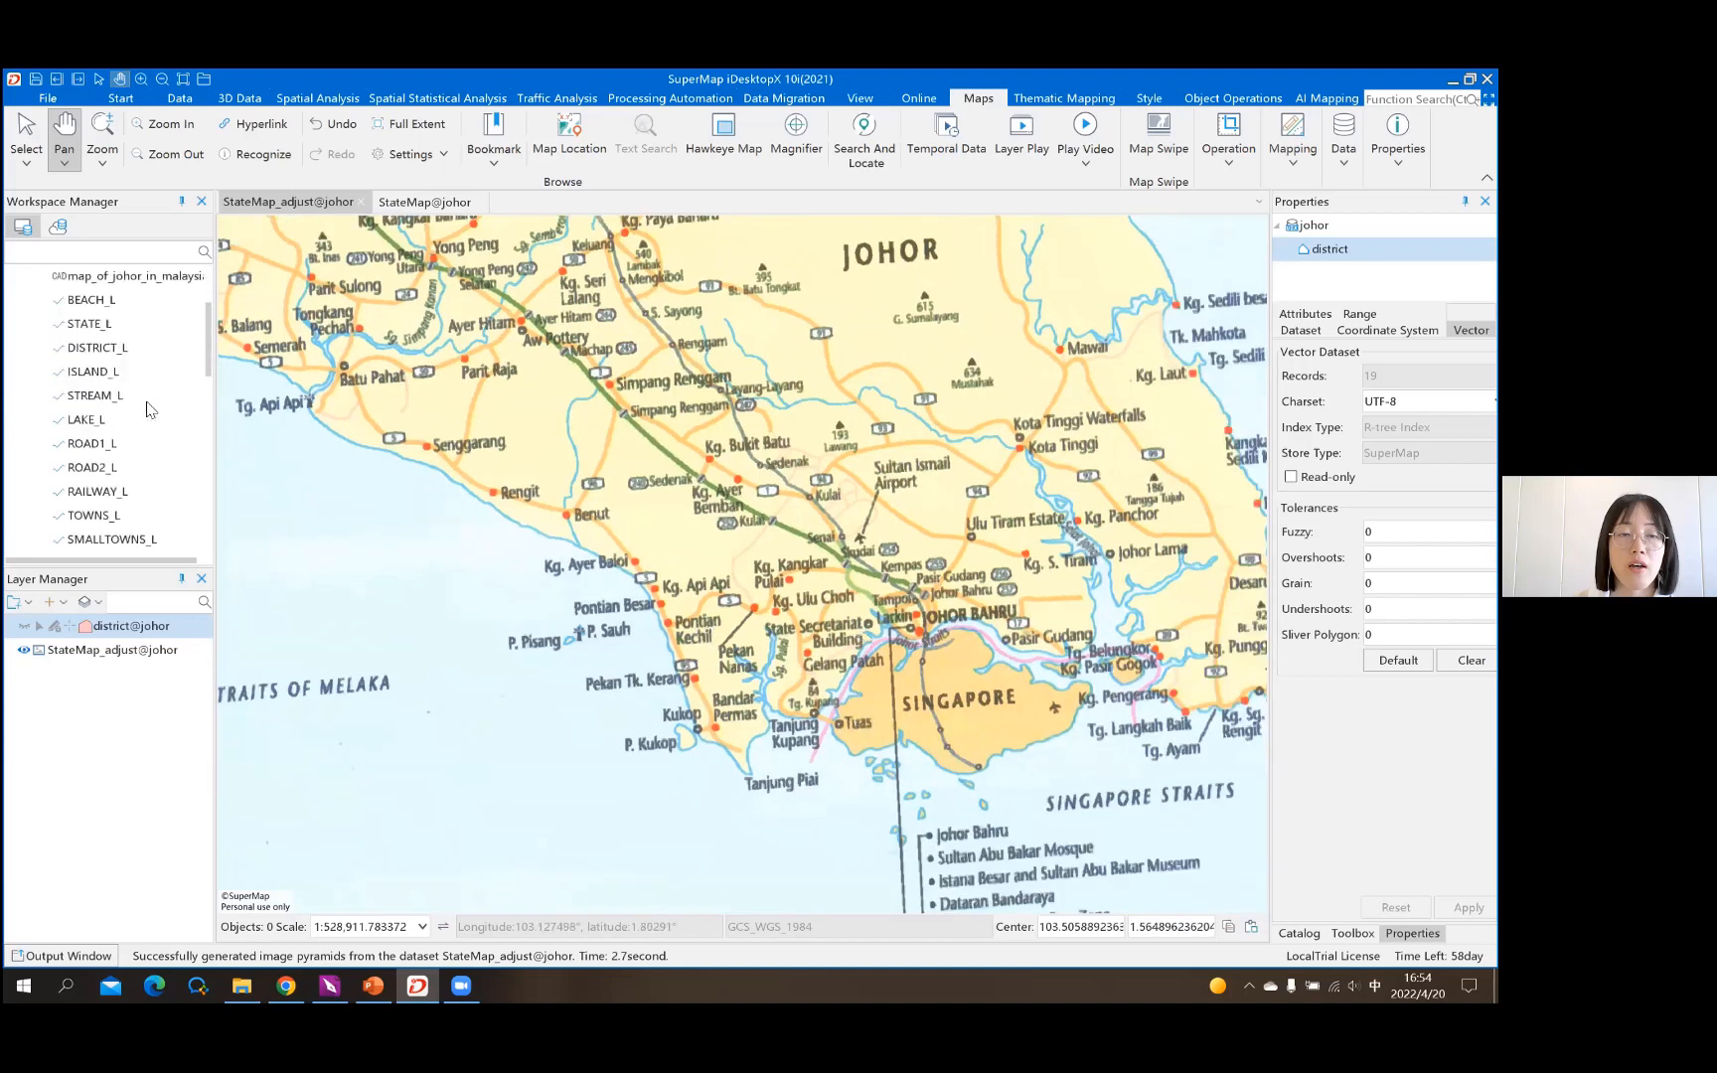
scroll(116, 338, down, 10)
click(116, 336)
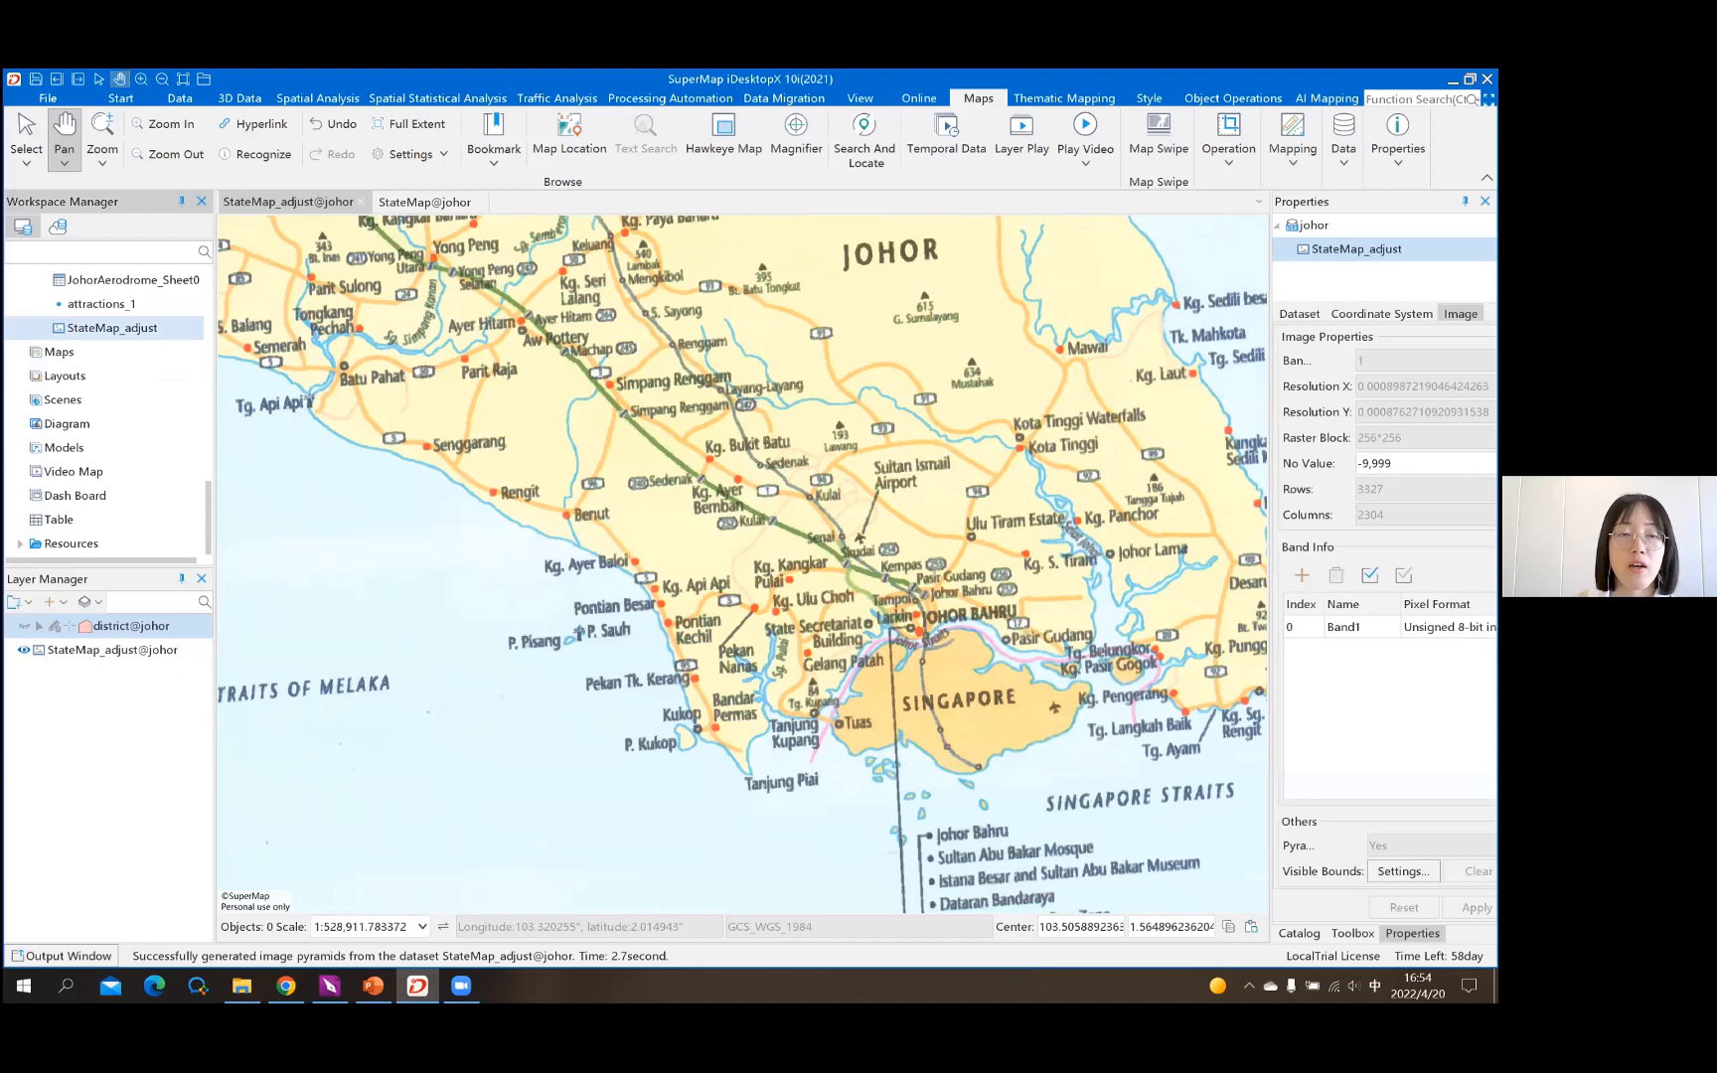
click(1381, 314)
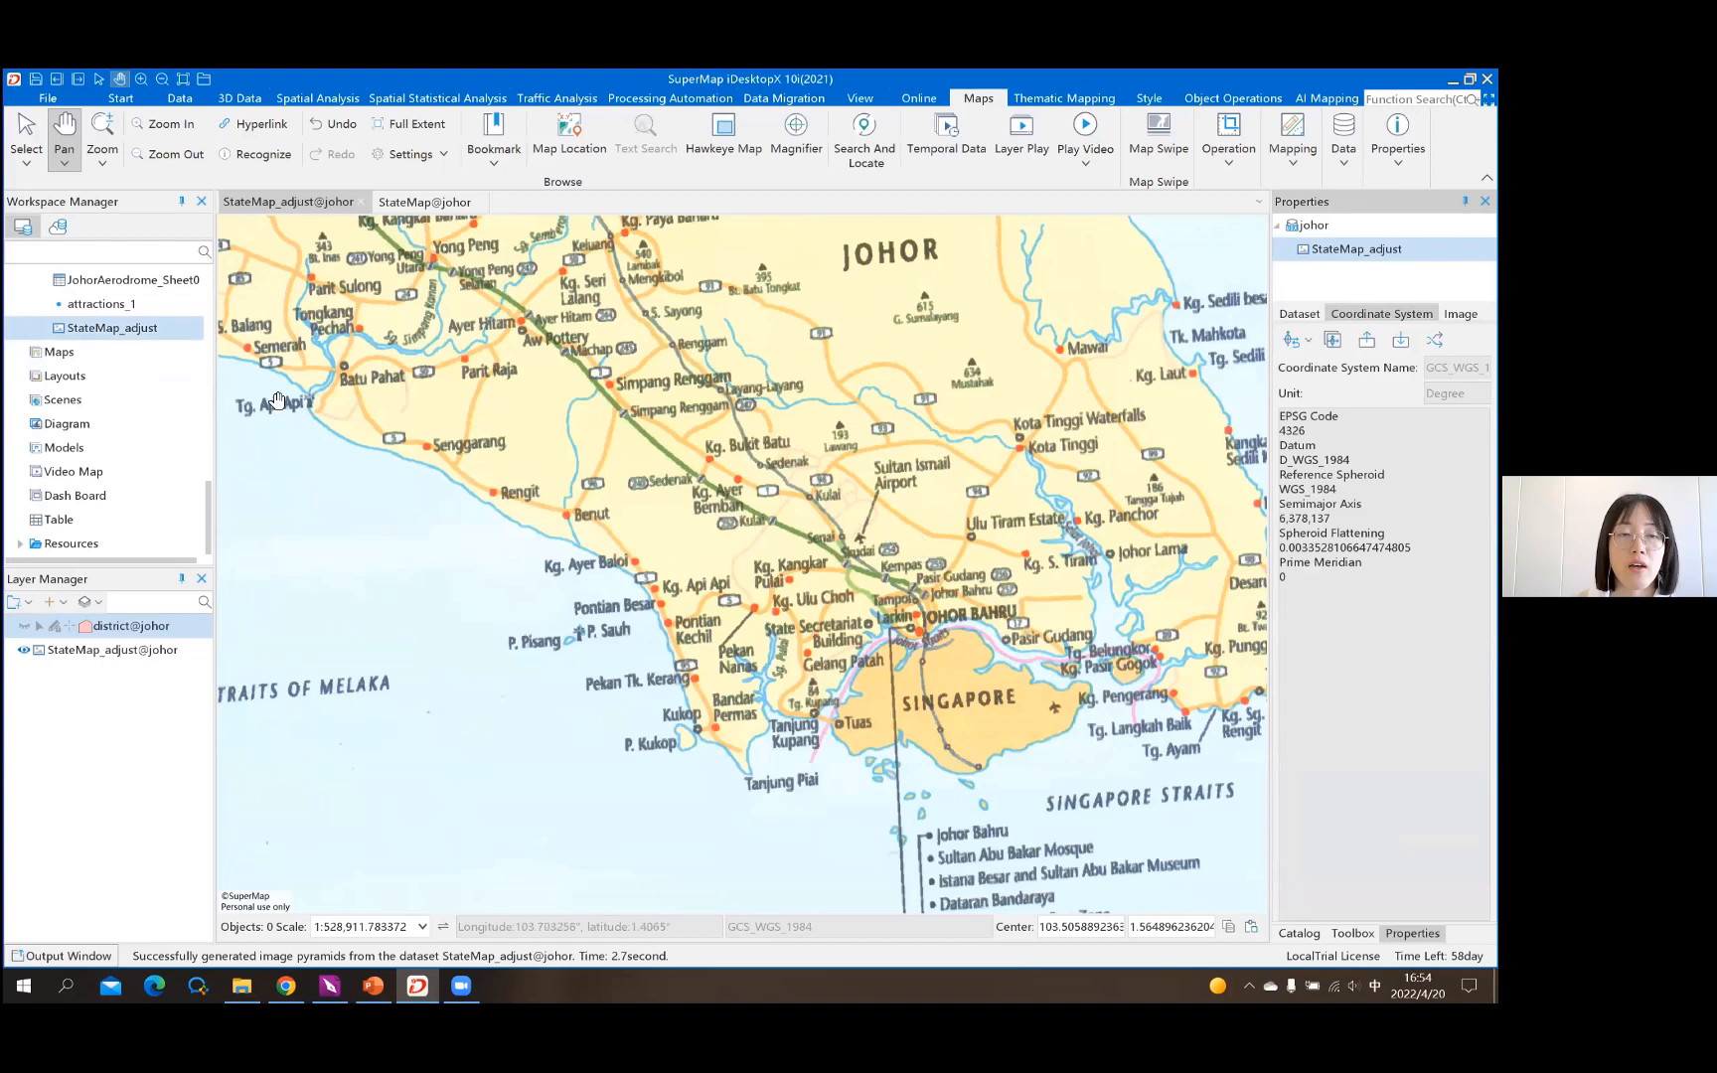
Start a new 2D point dataset in the johor datasource and name it PlaceOfInterest
scroll(117, 458, up, 10)
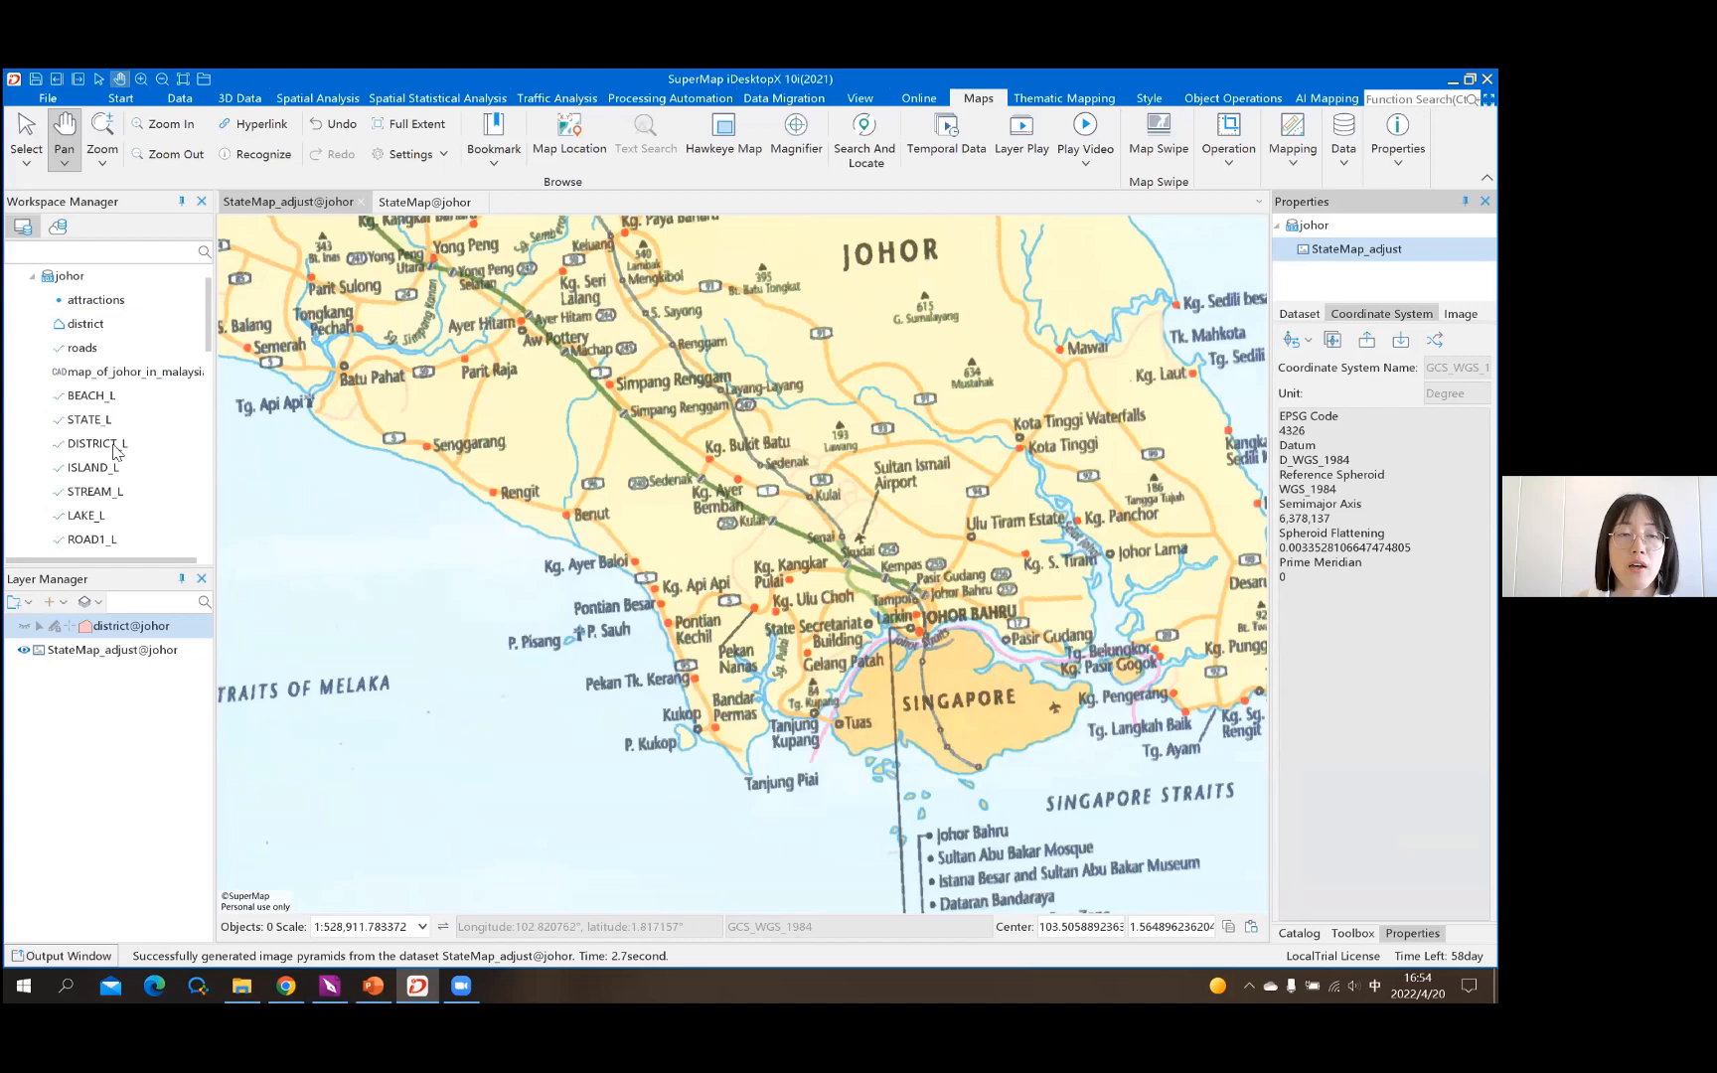
scroll(155, 323, up, 1)
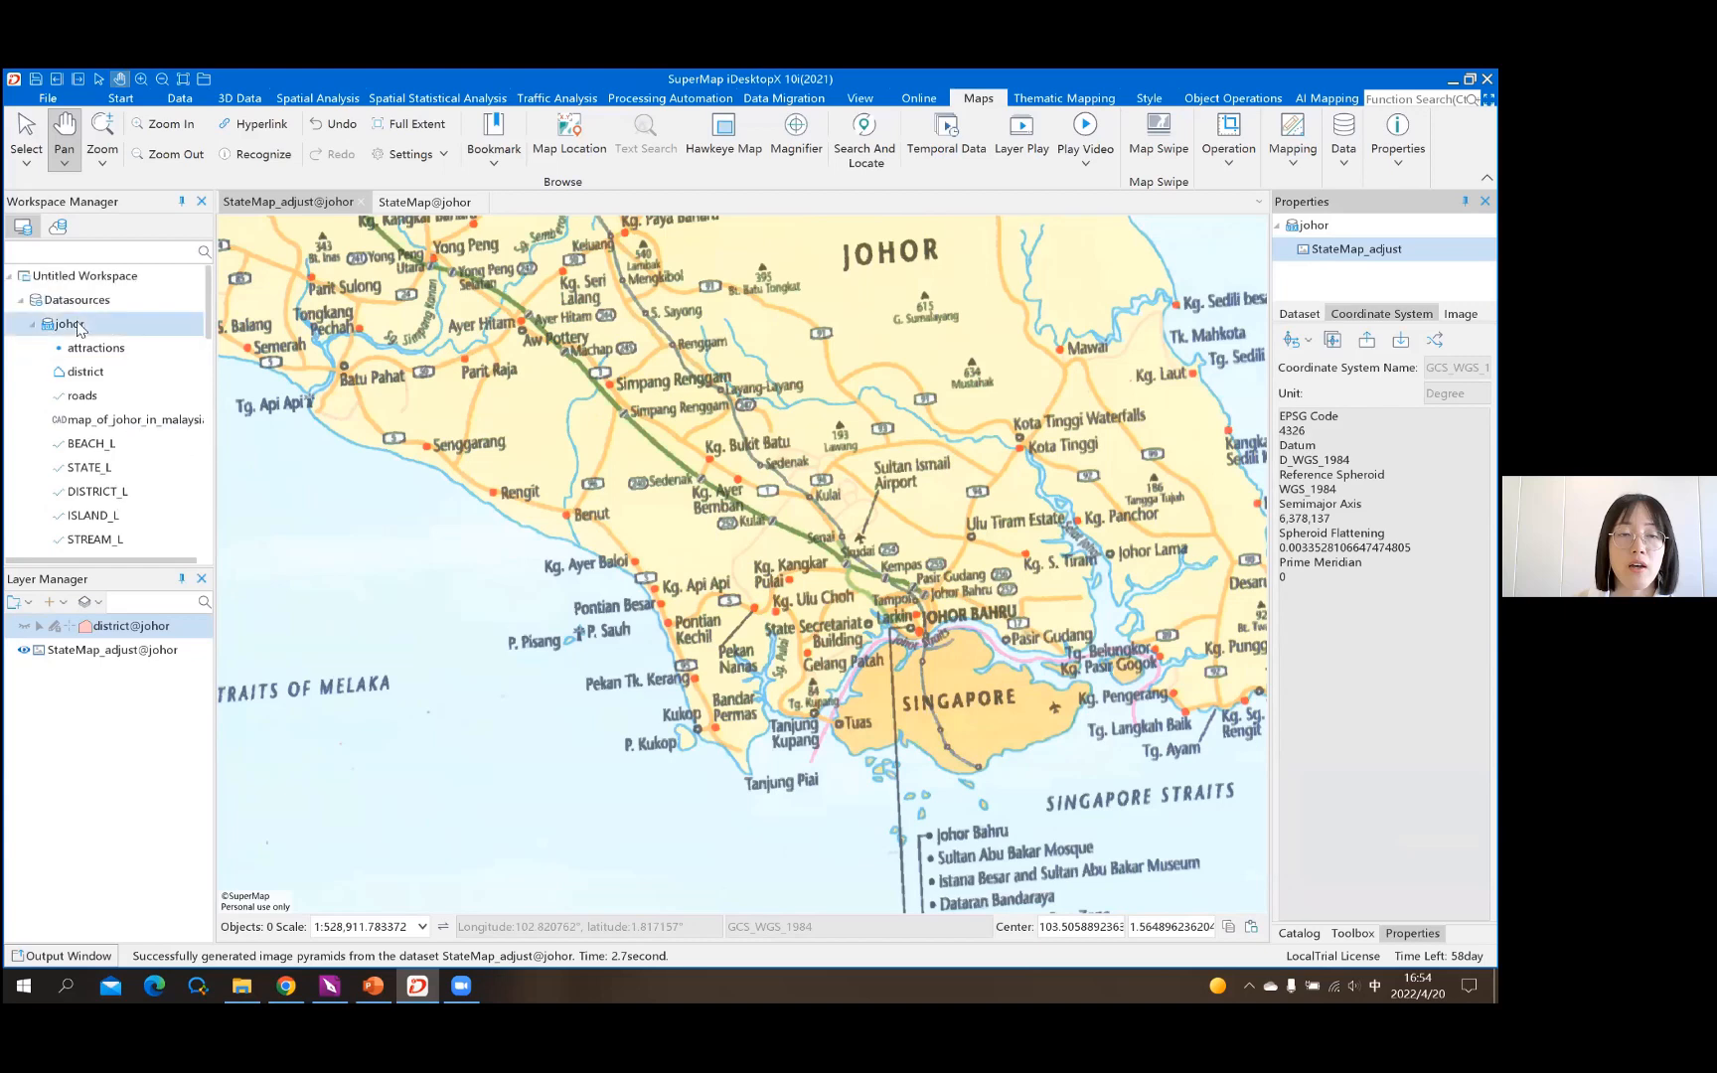
click(121, 100)
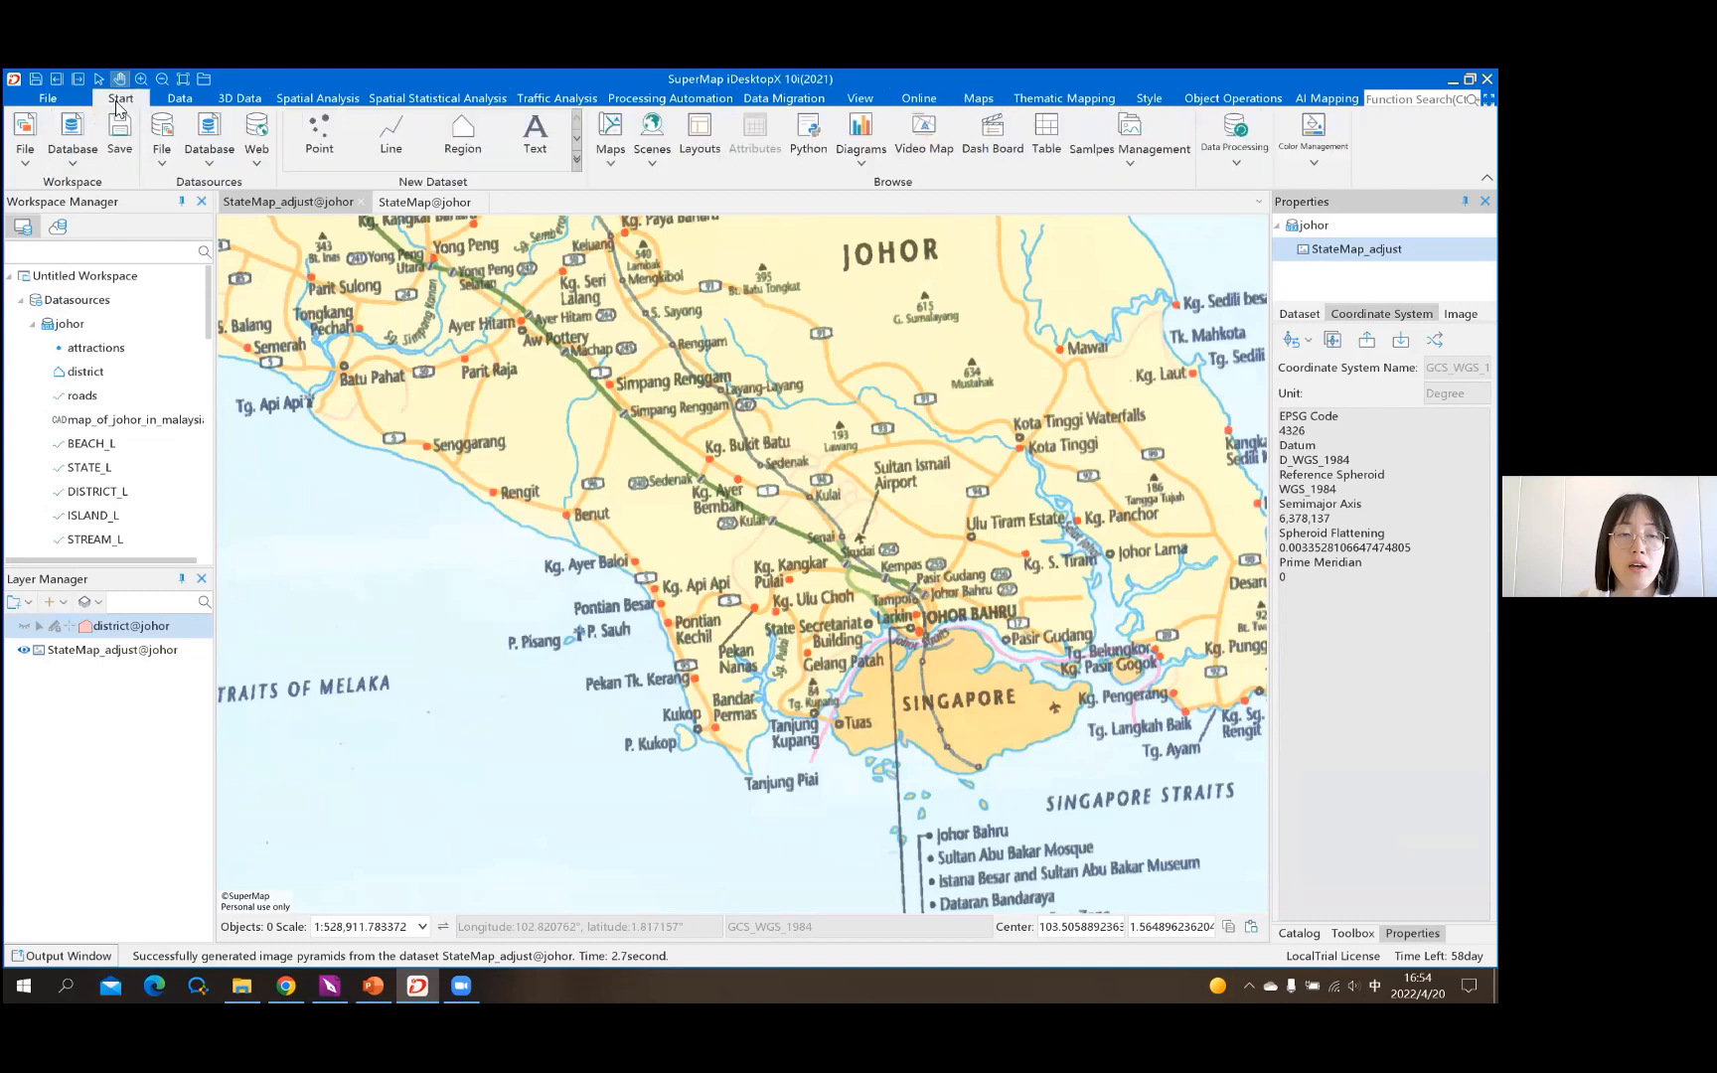
click(402, 159)
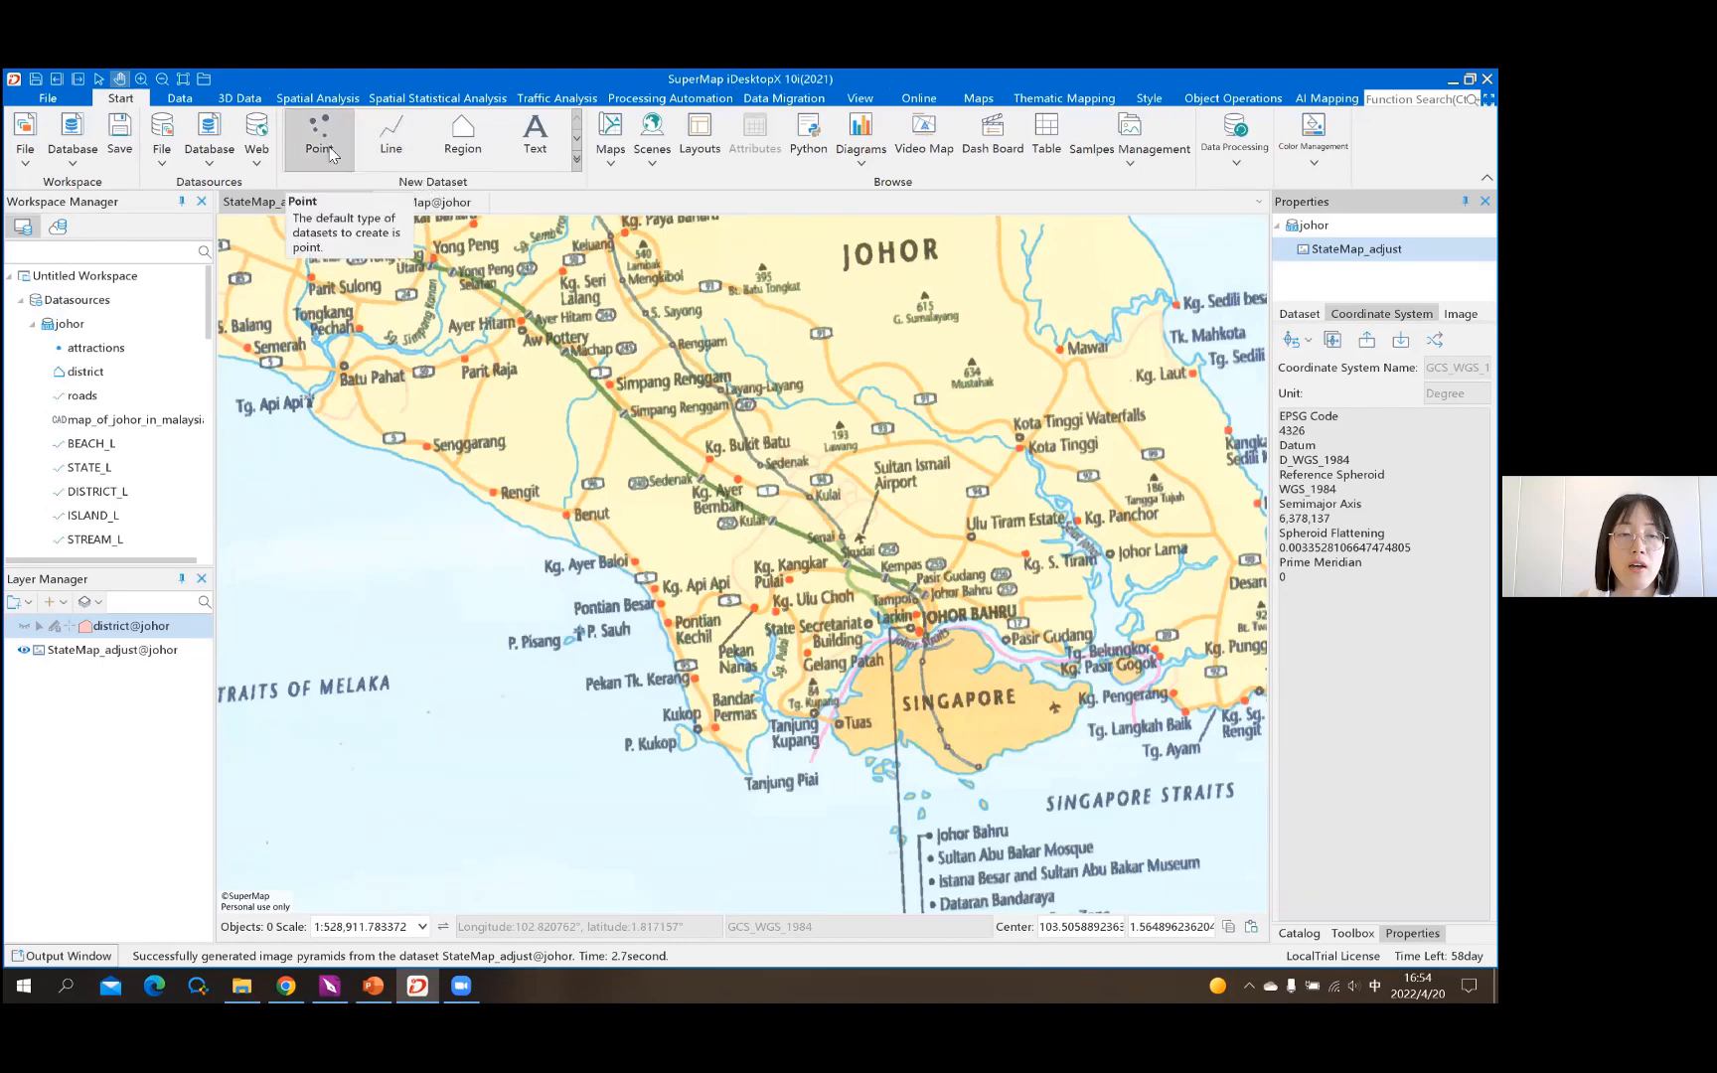
click(576, 163)
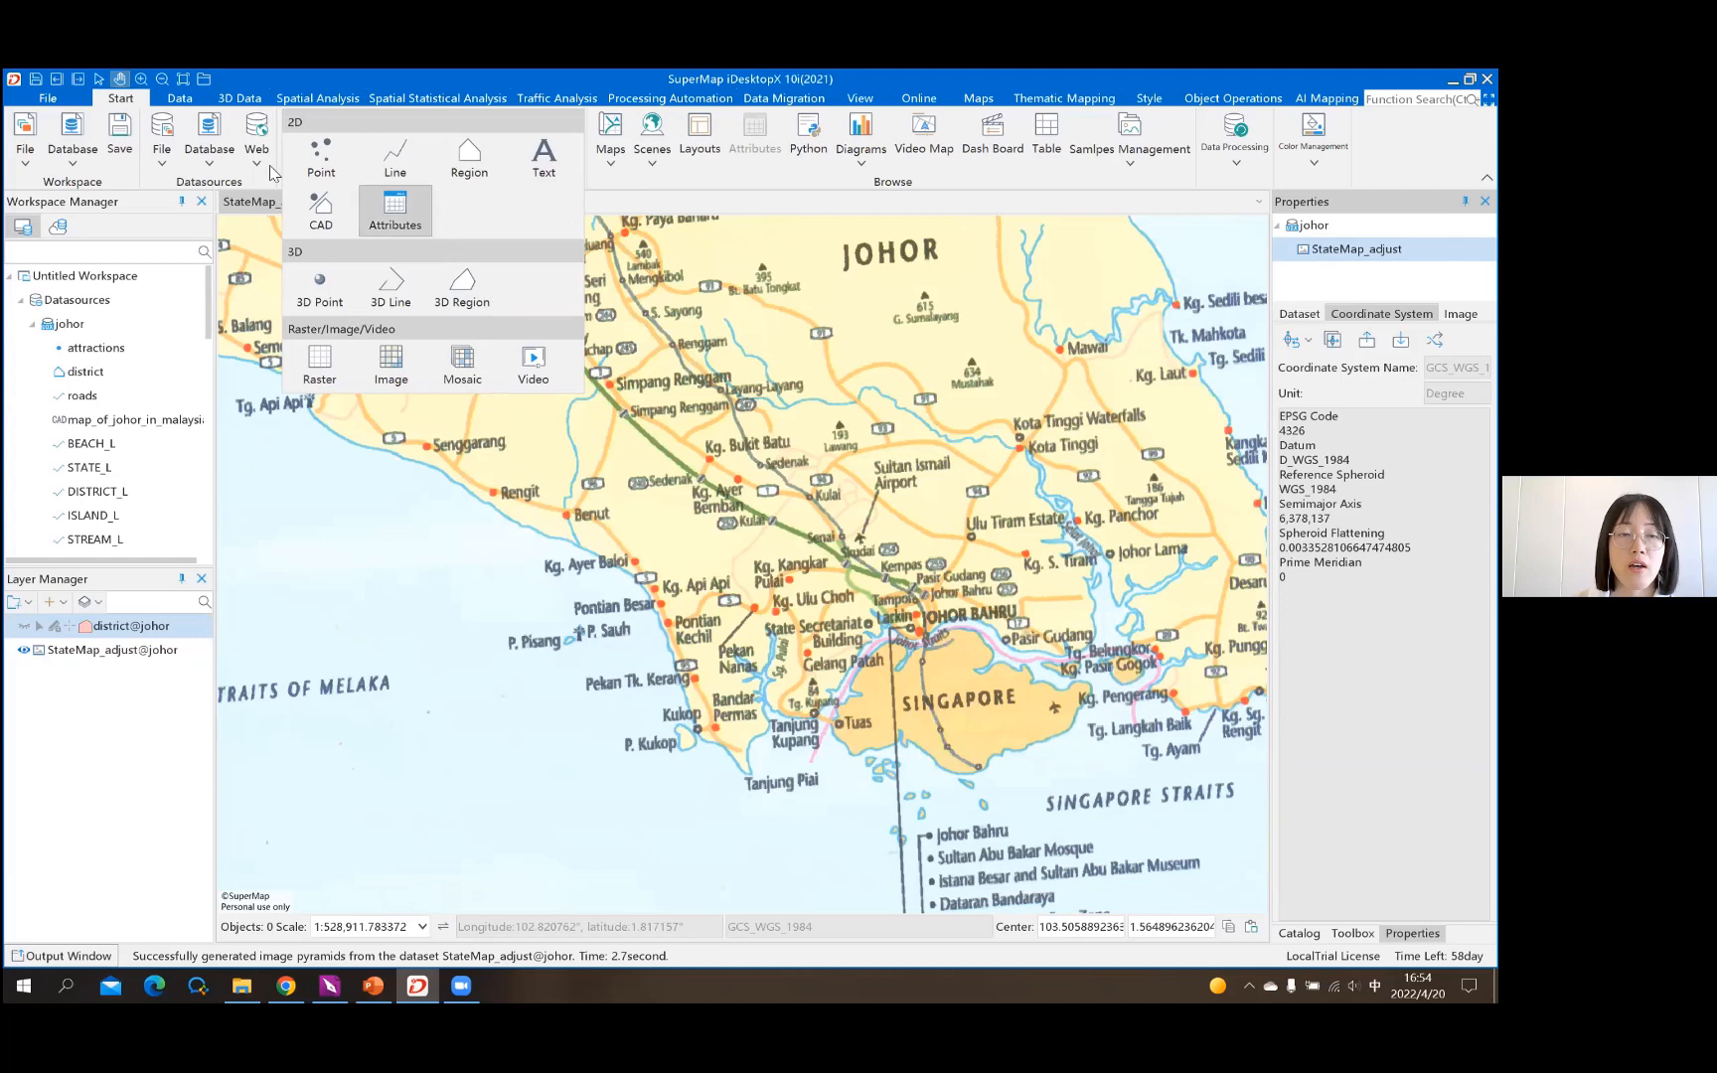
click(320, 151)
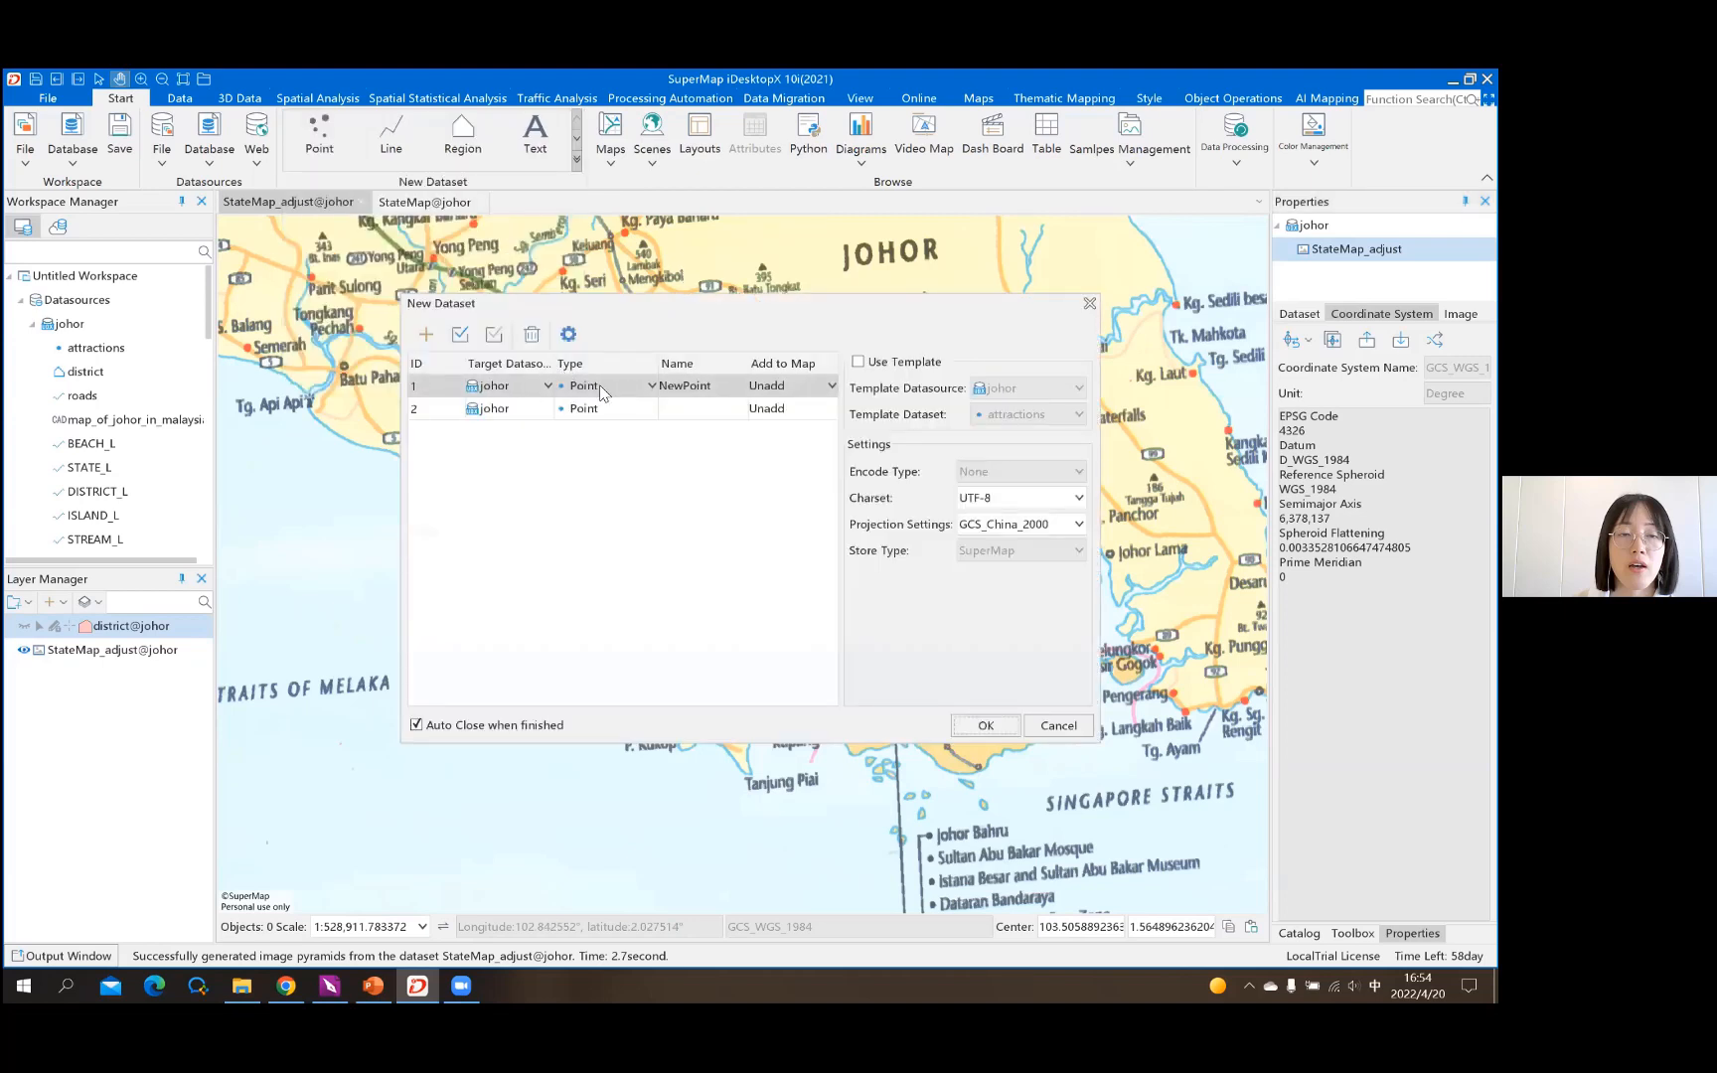
click(727, 388)
double_click(723, 389)
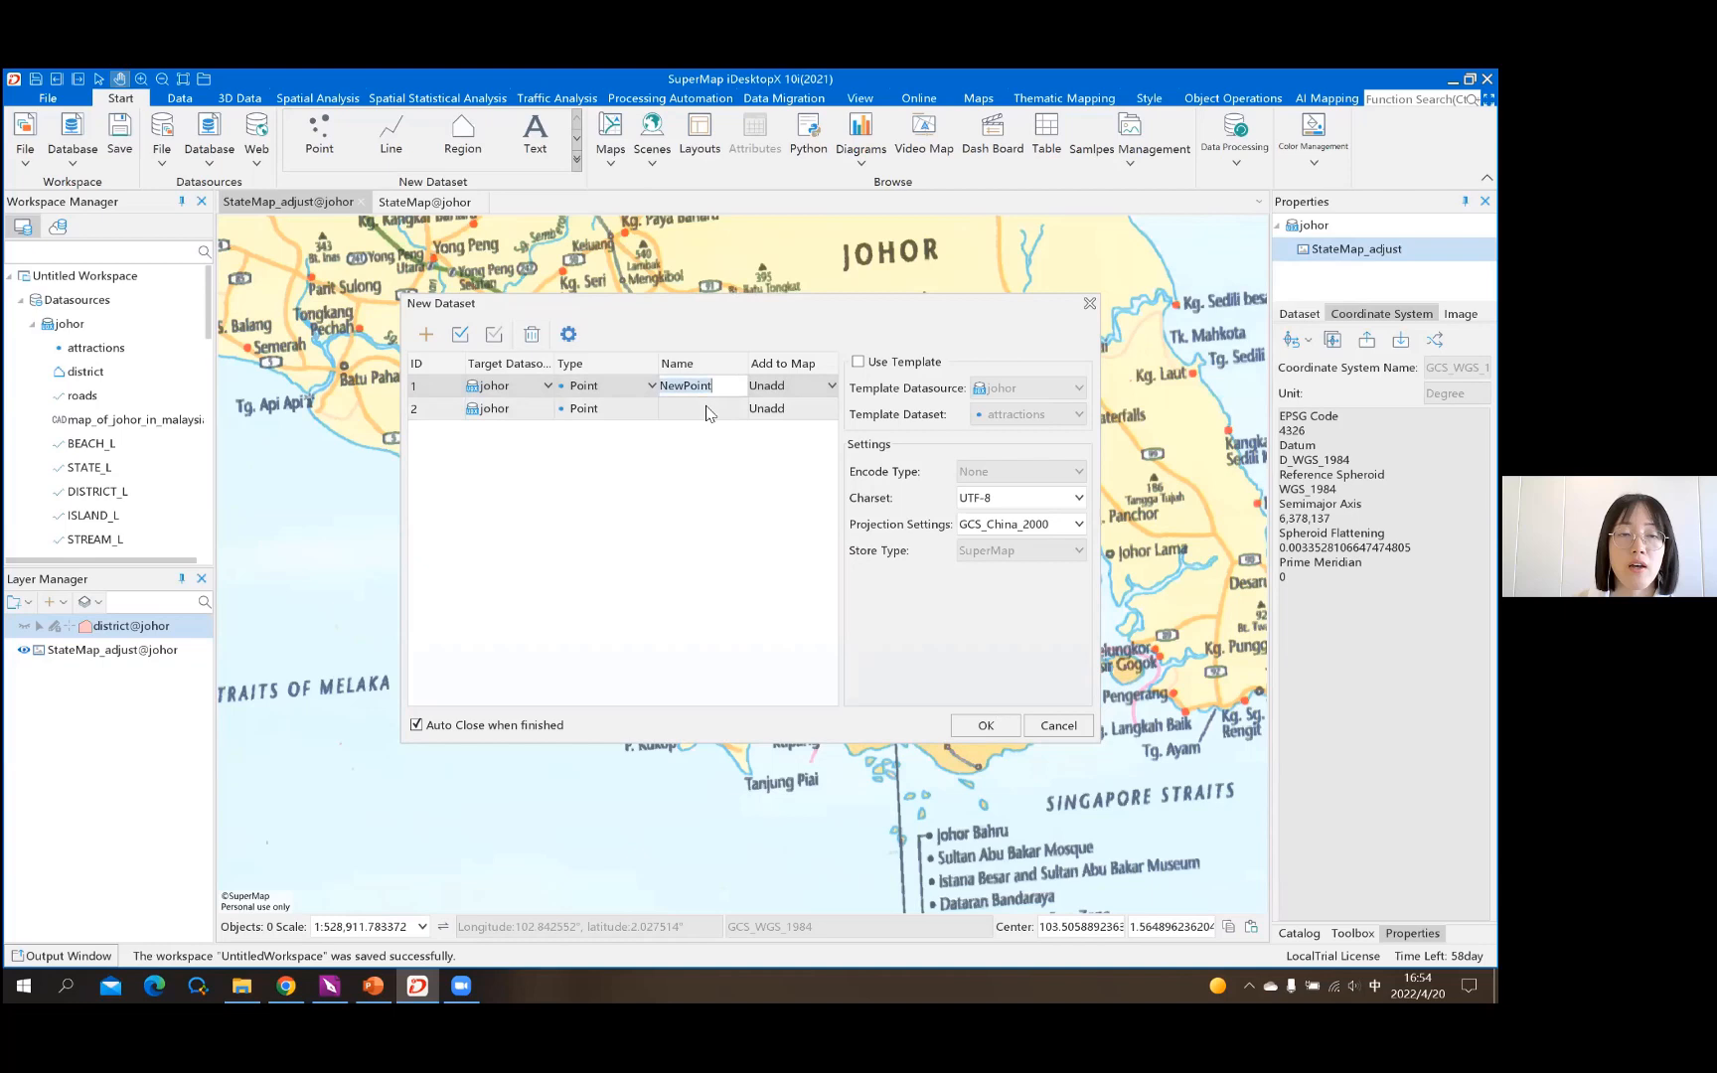
text(Pla)
text(ceOfInterest)
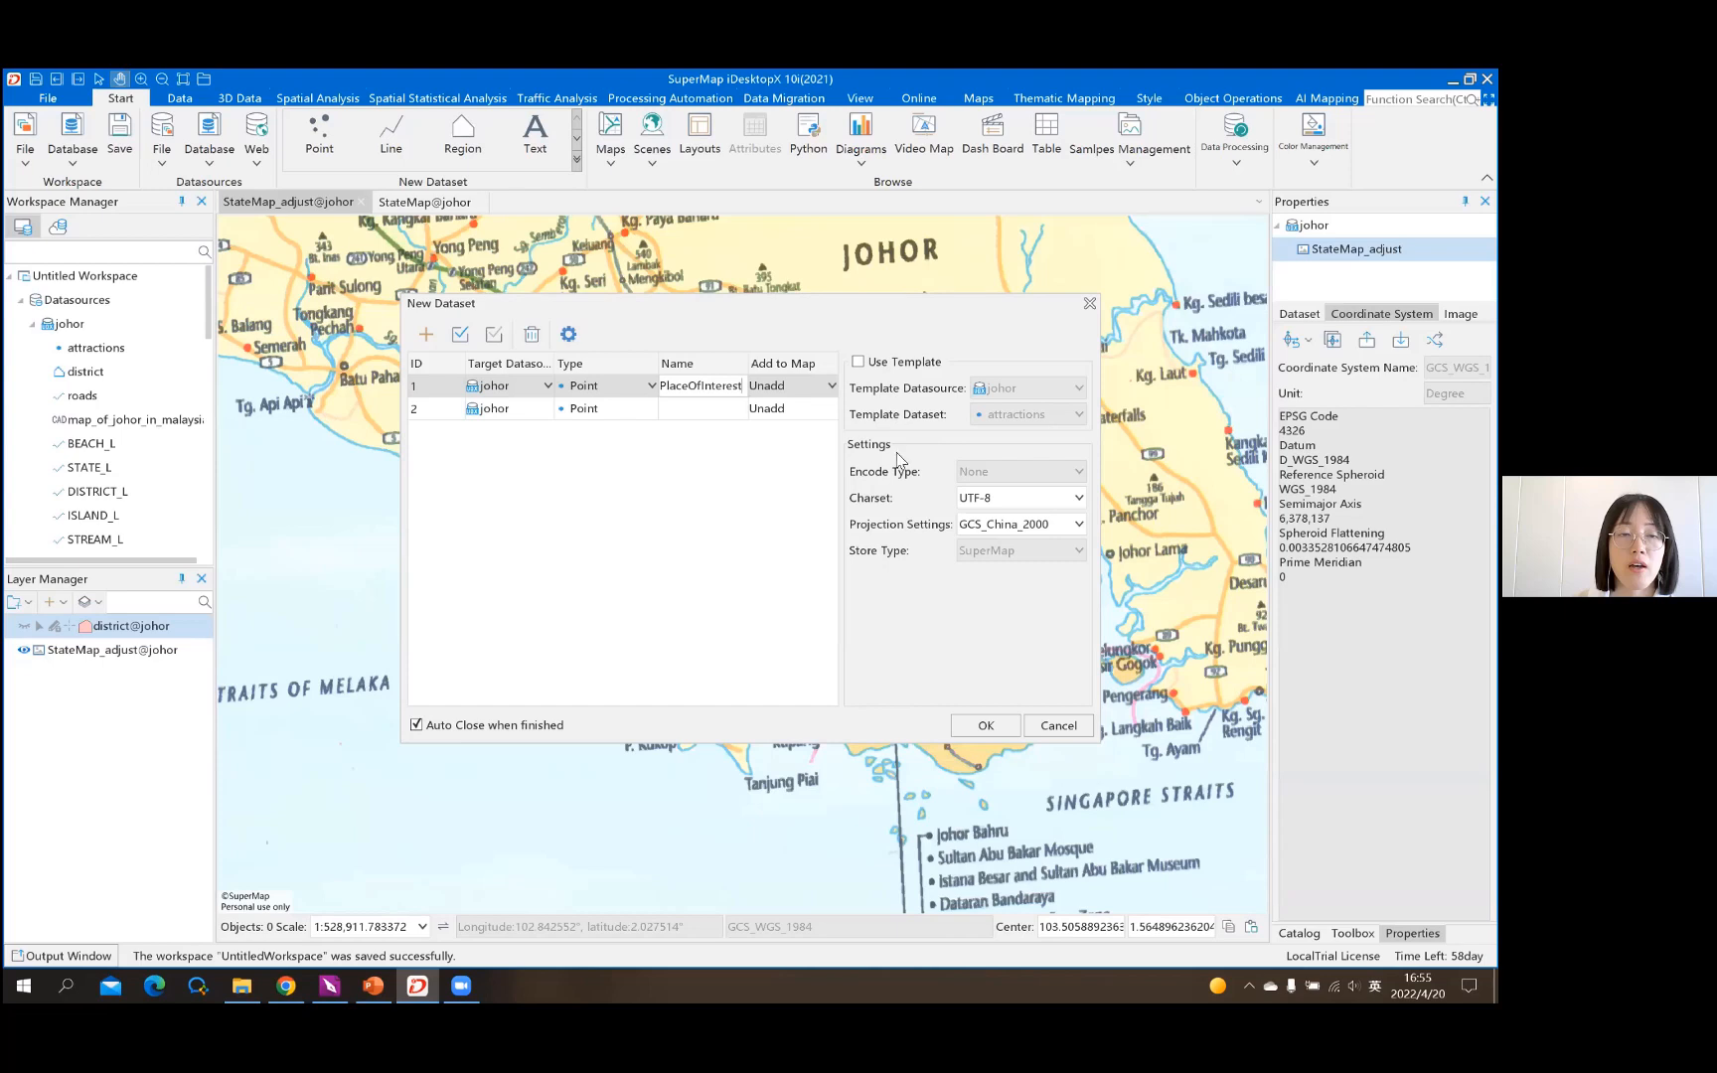
Find EPSG code 4326 and apply GCS_WGS 1984 as the projection of the new point dataset
click(1080, 525)
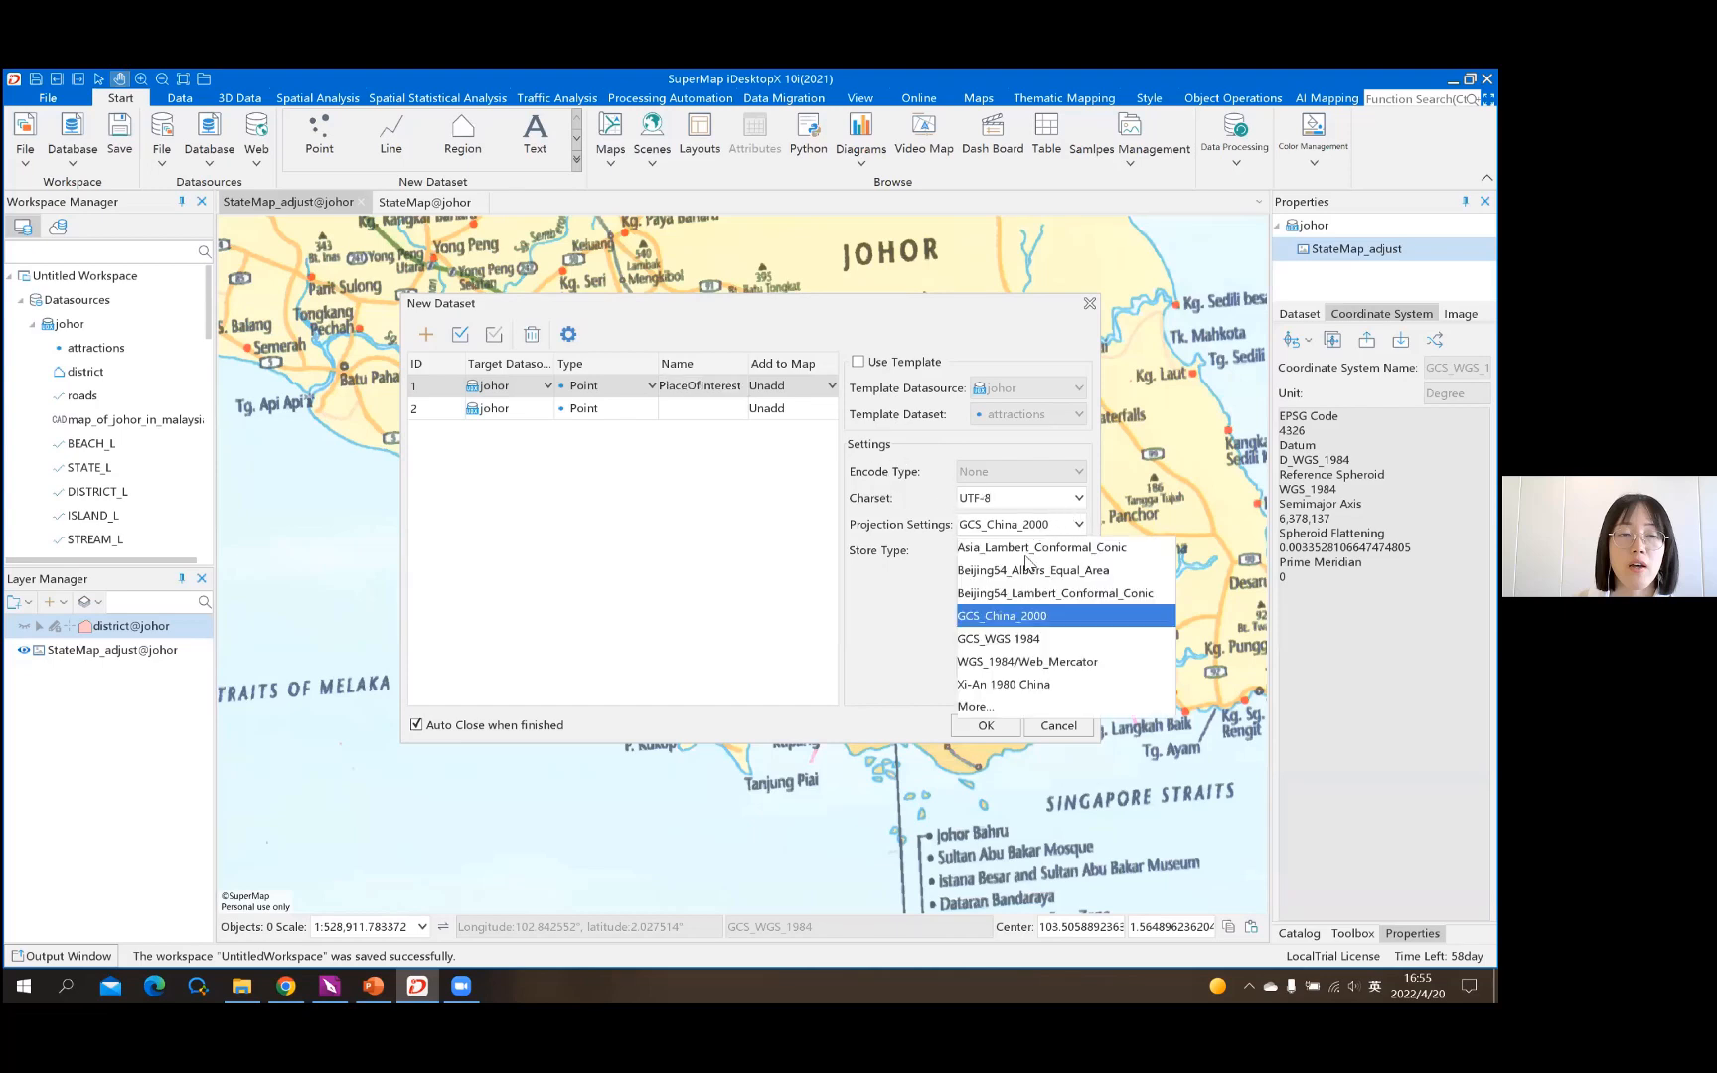
click(990, 710)
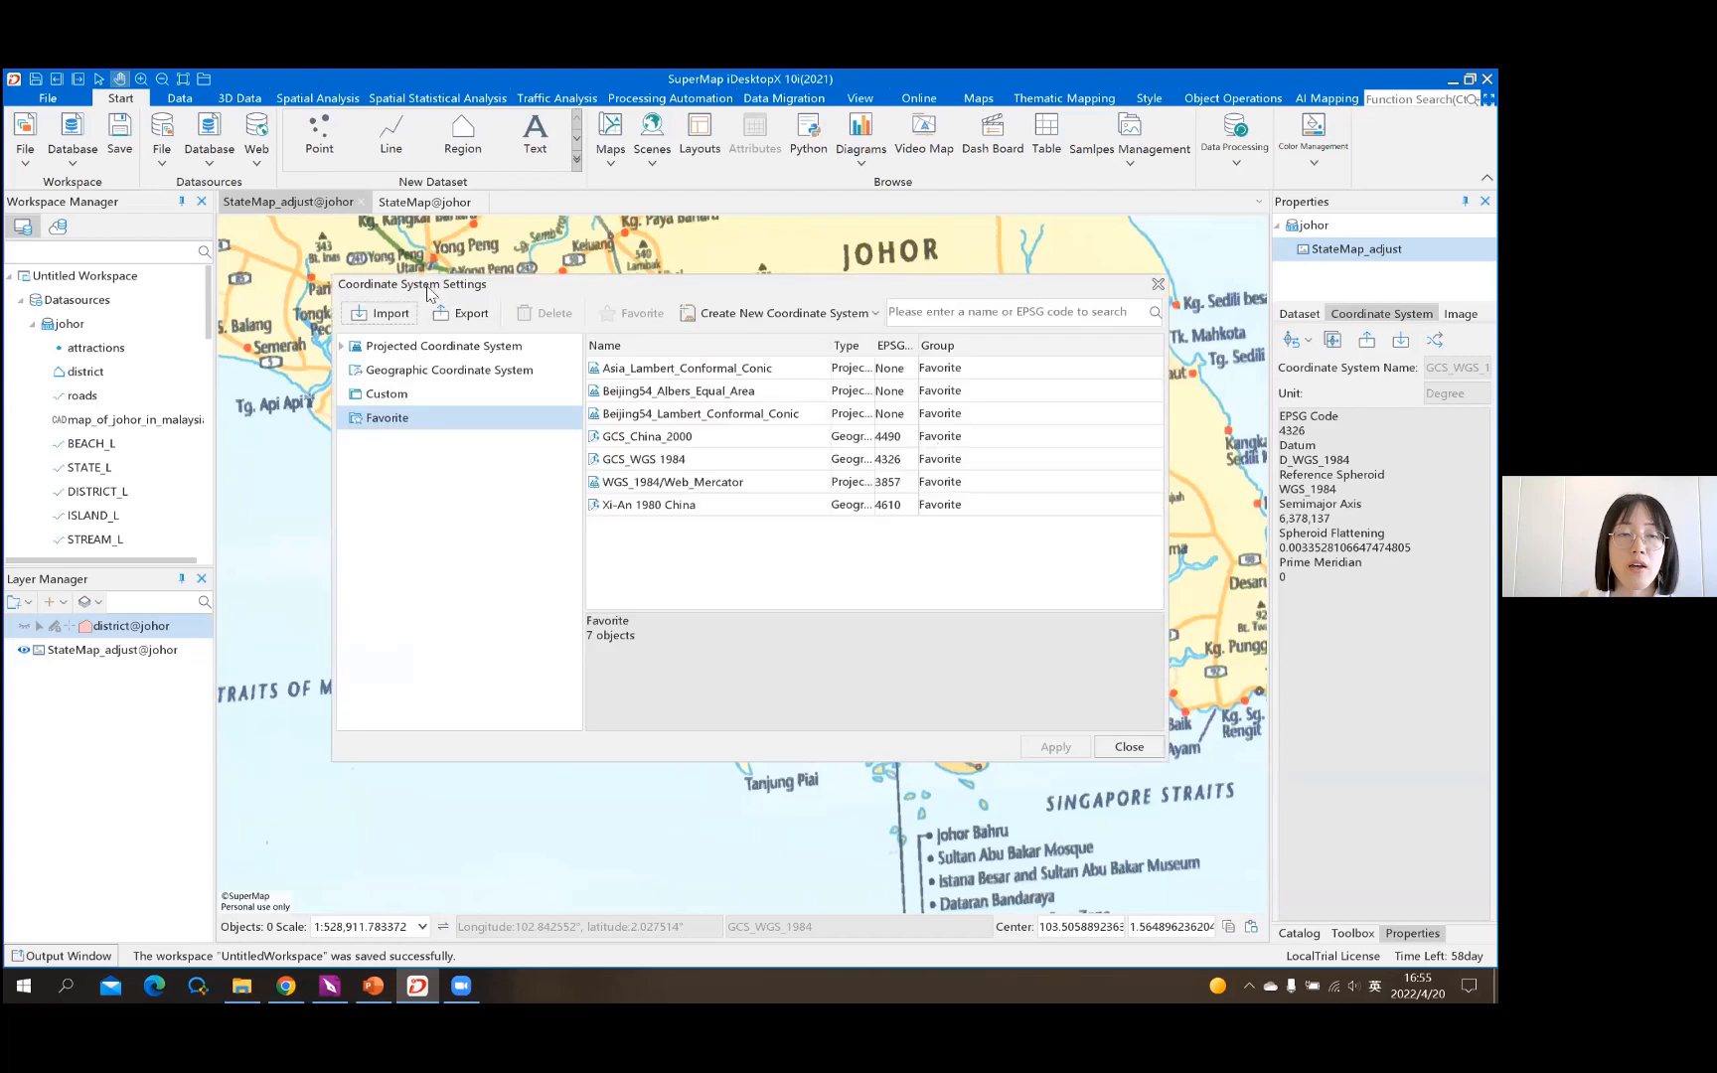
click(942, 314)
text(4)
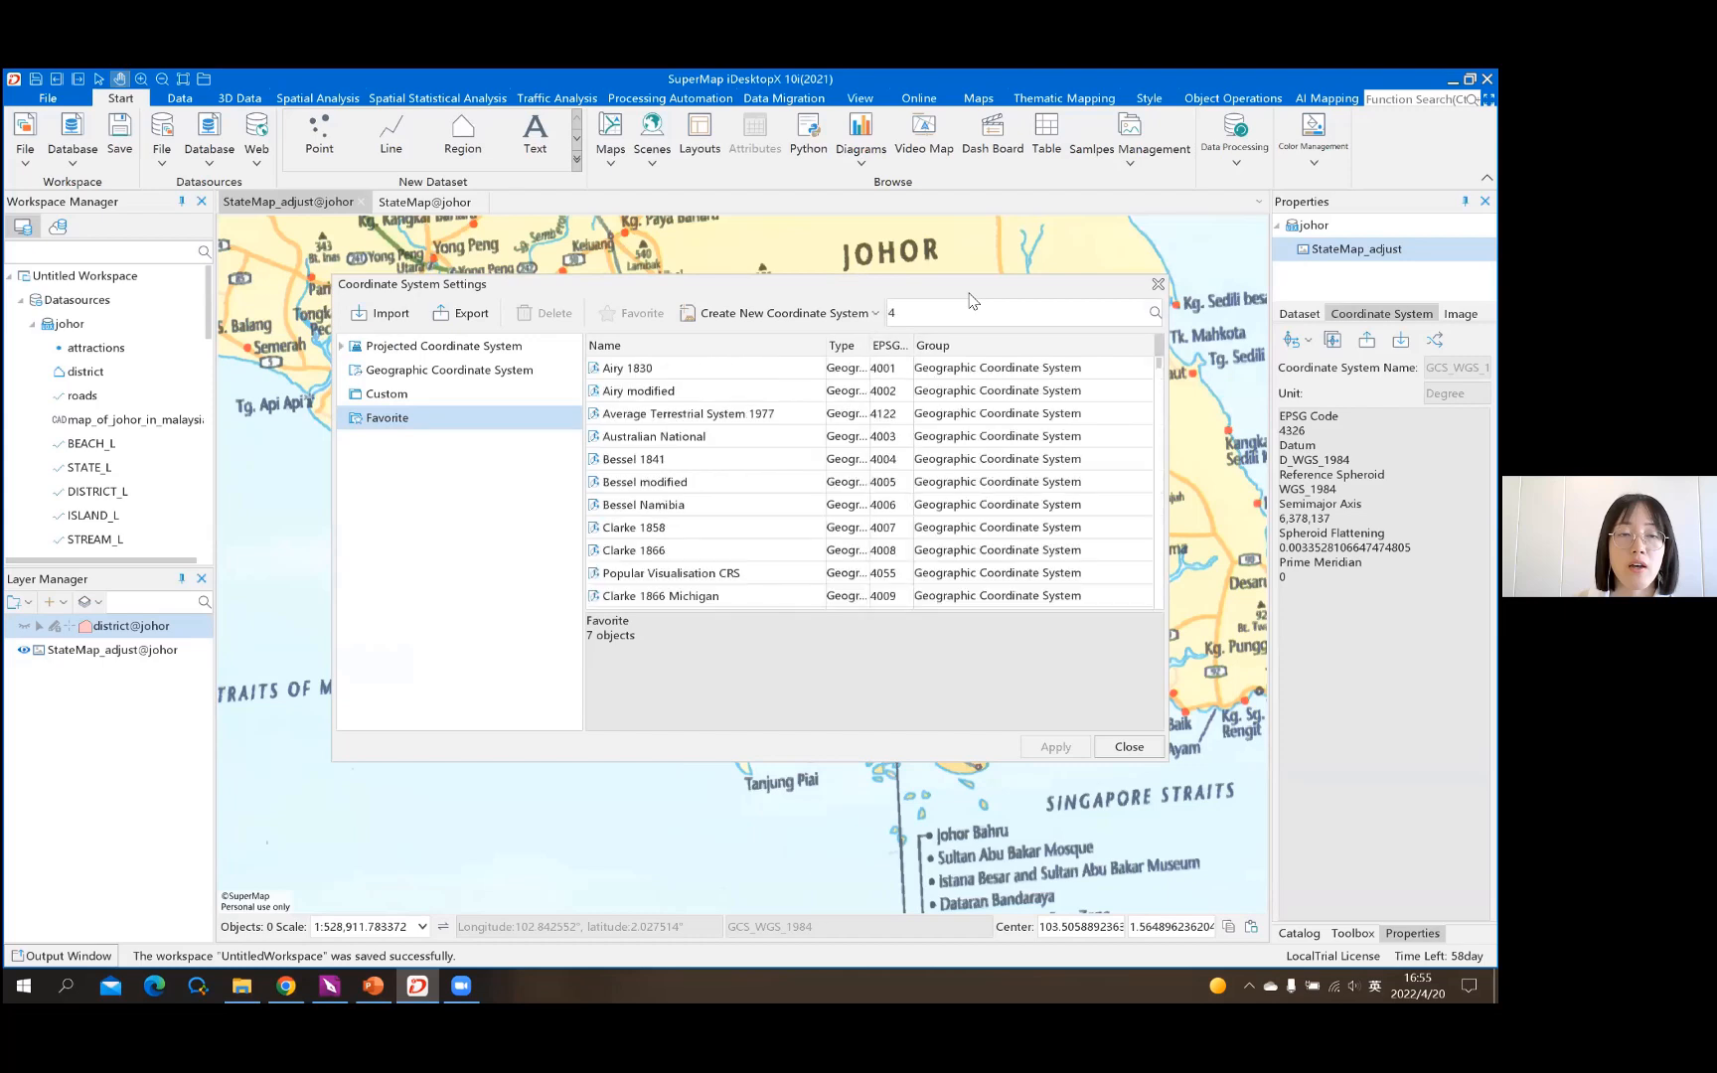
text(326)
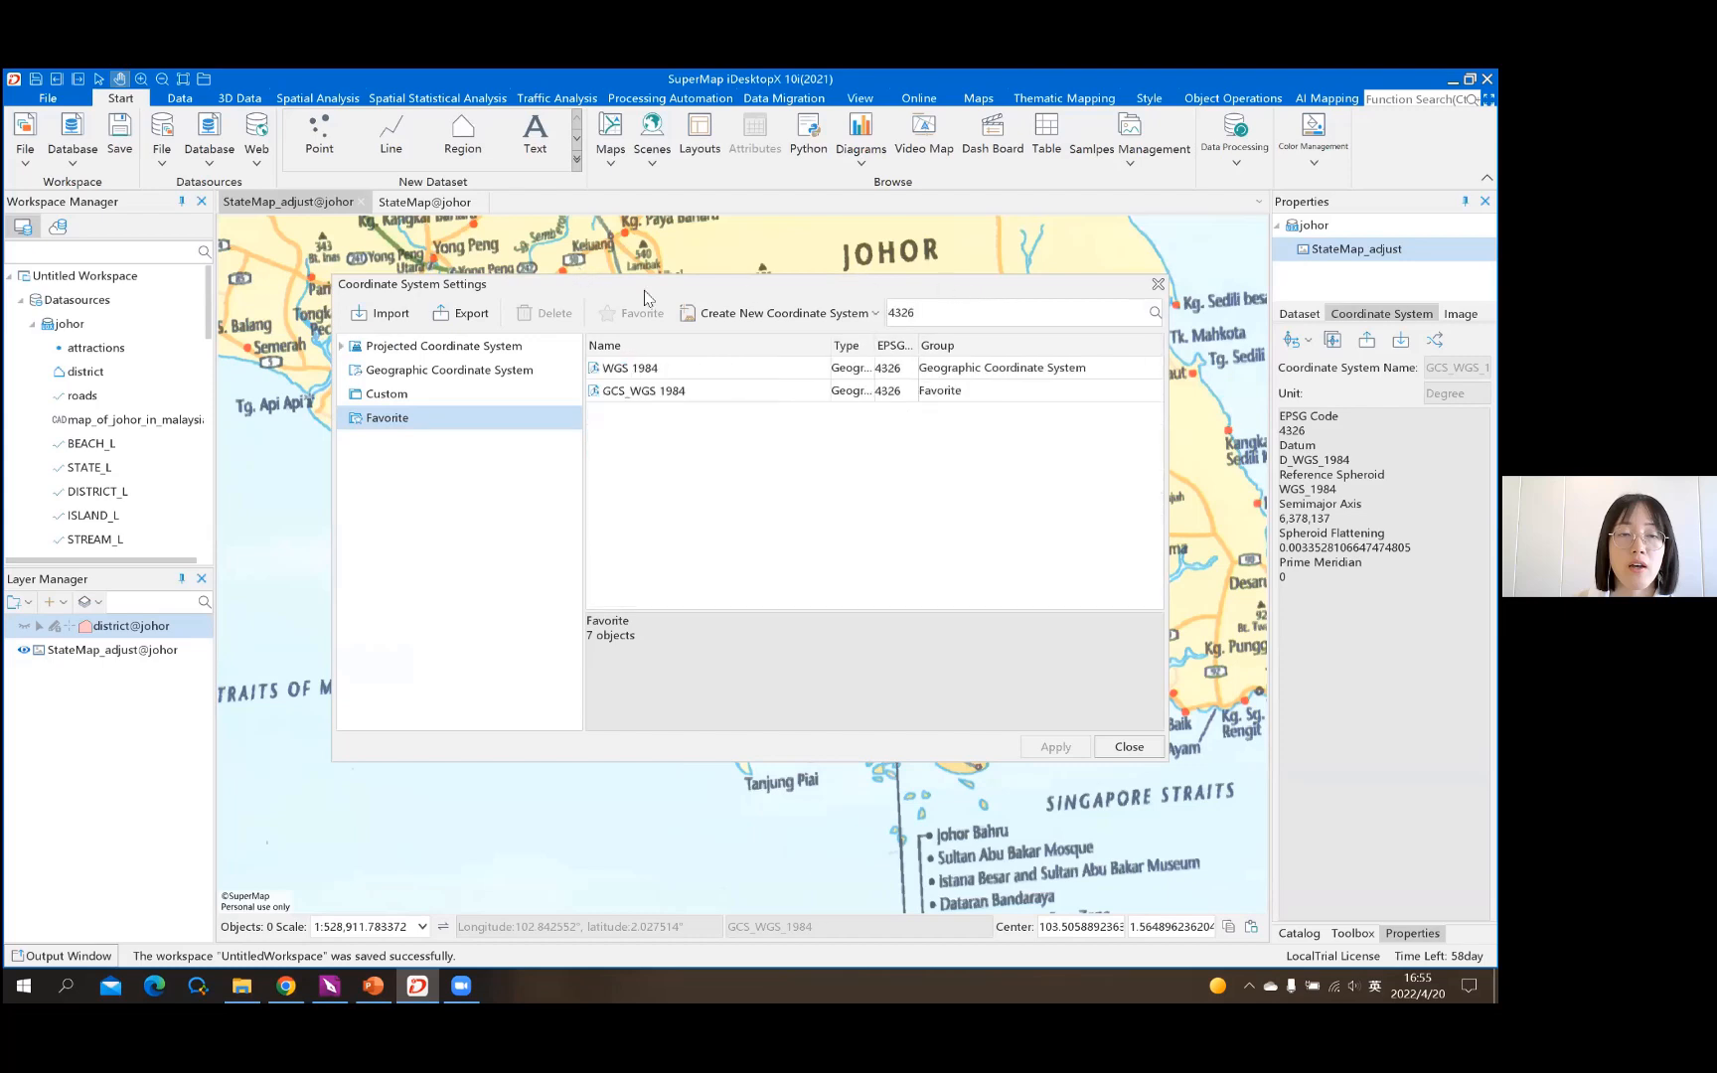
click(696, 392)
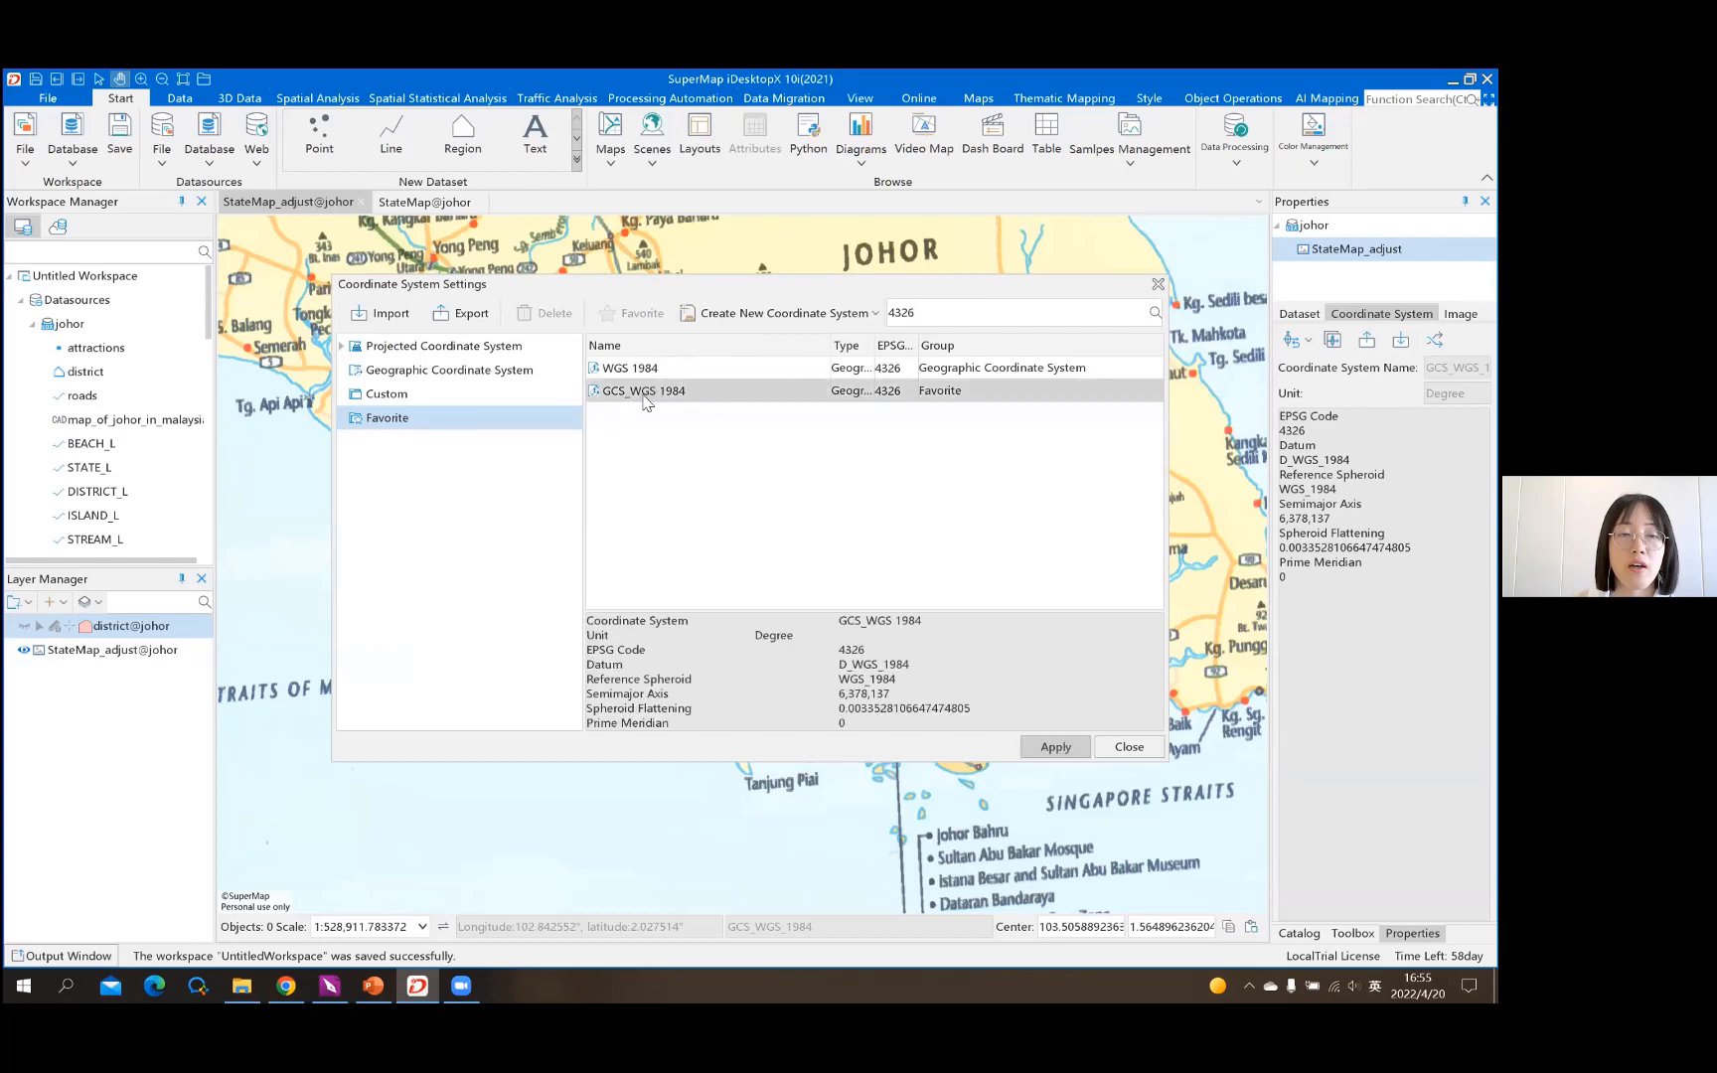
click(1053, 746)
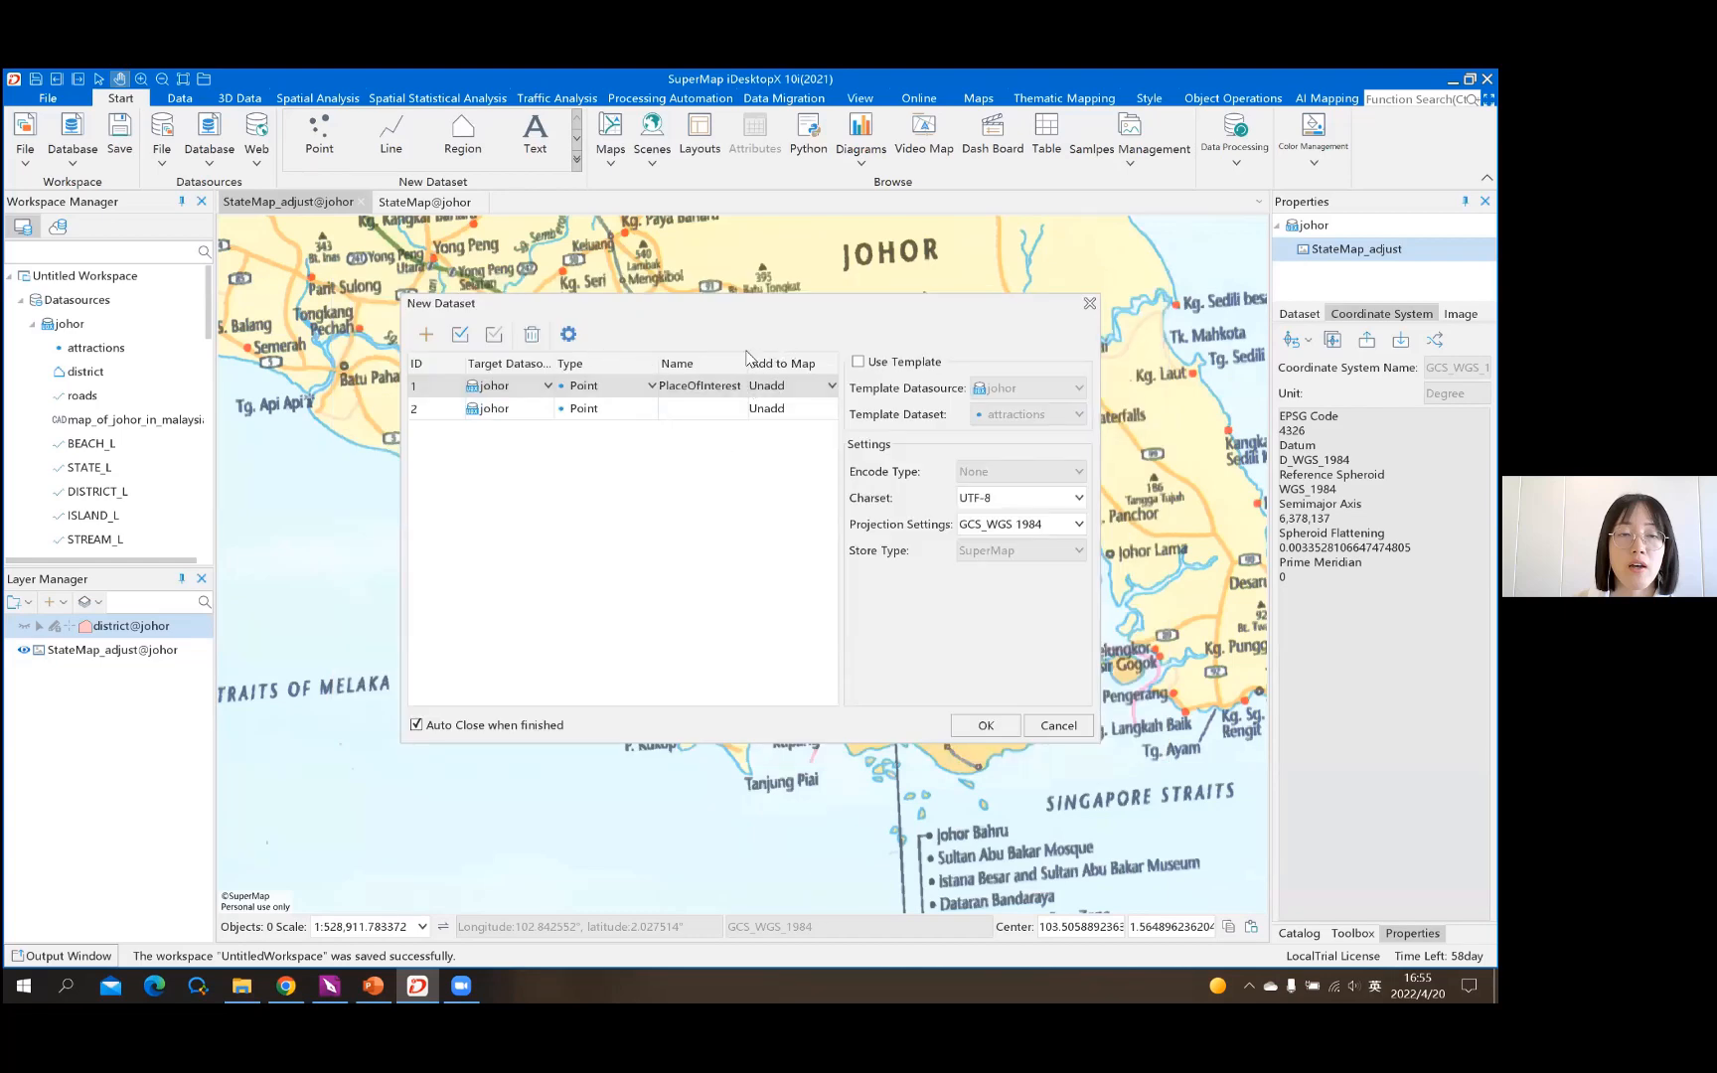
Set the PlaceOfInterest dataset to be added to the Current Map and create it
click(826, 382)
click(831, 390)
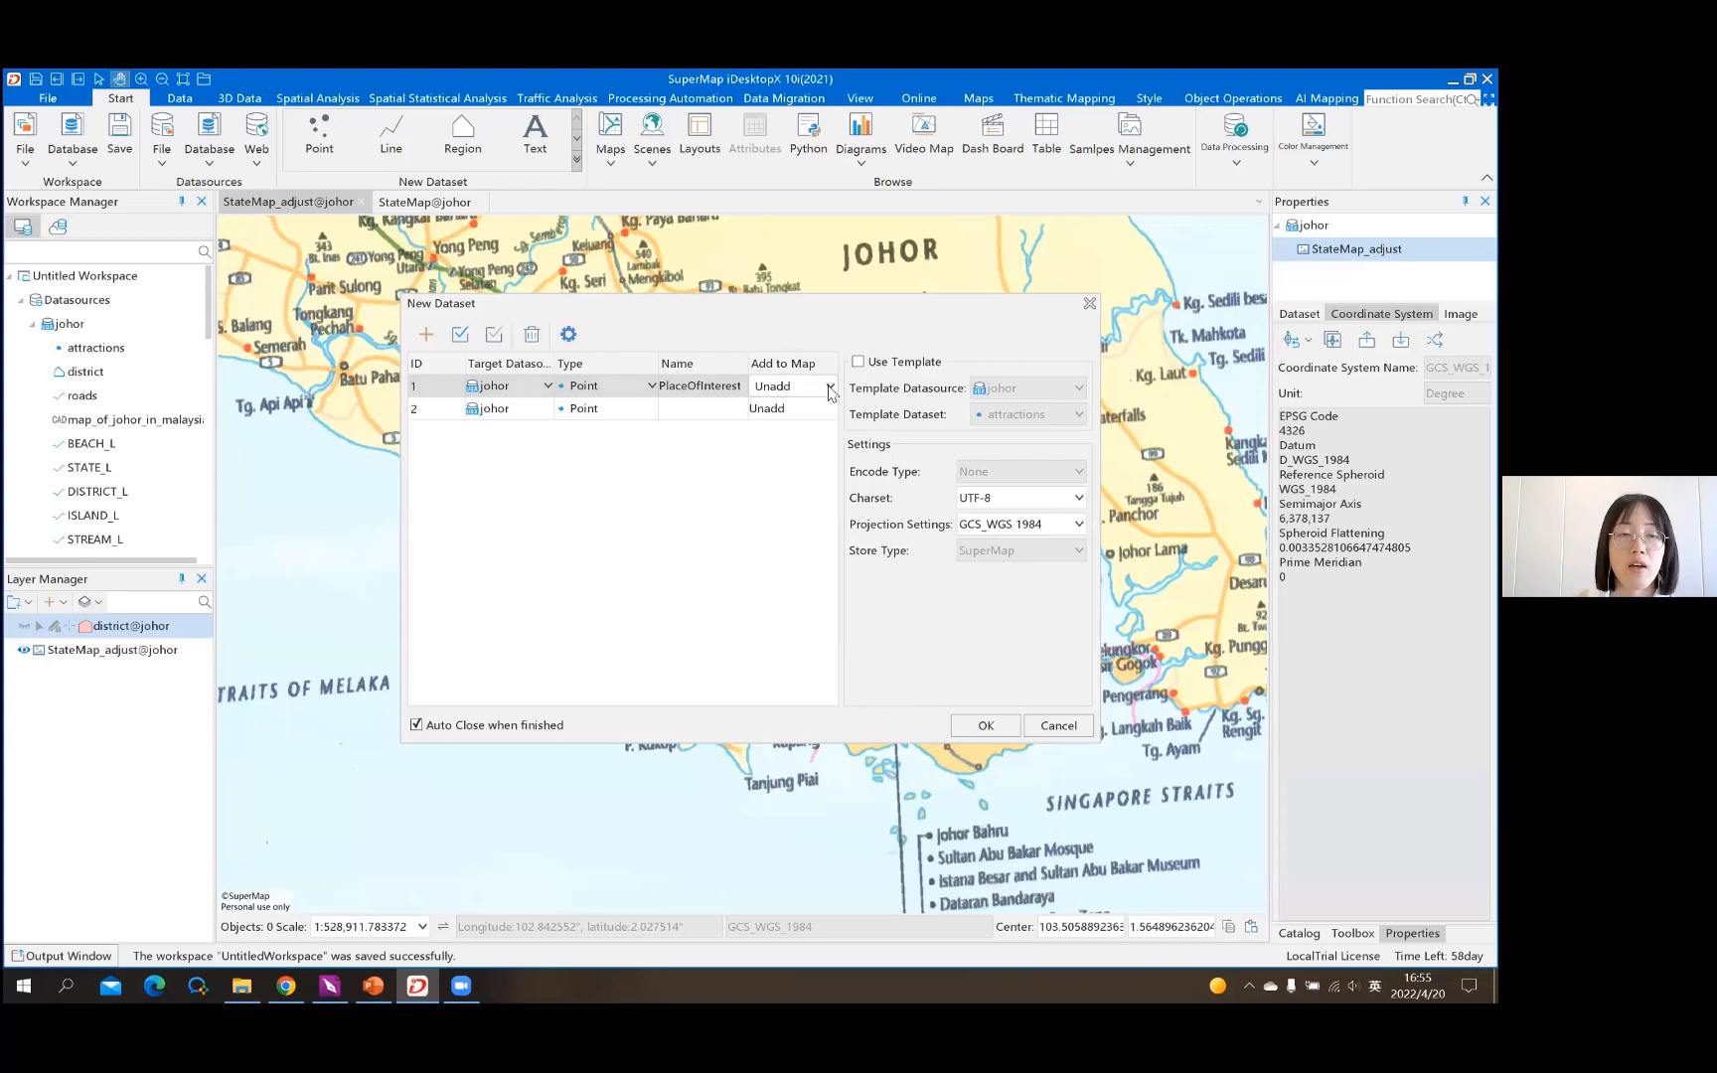
click(828, 389)
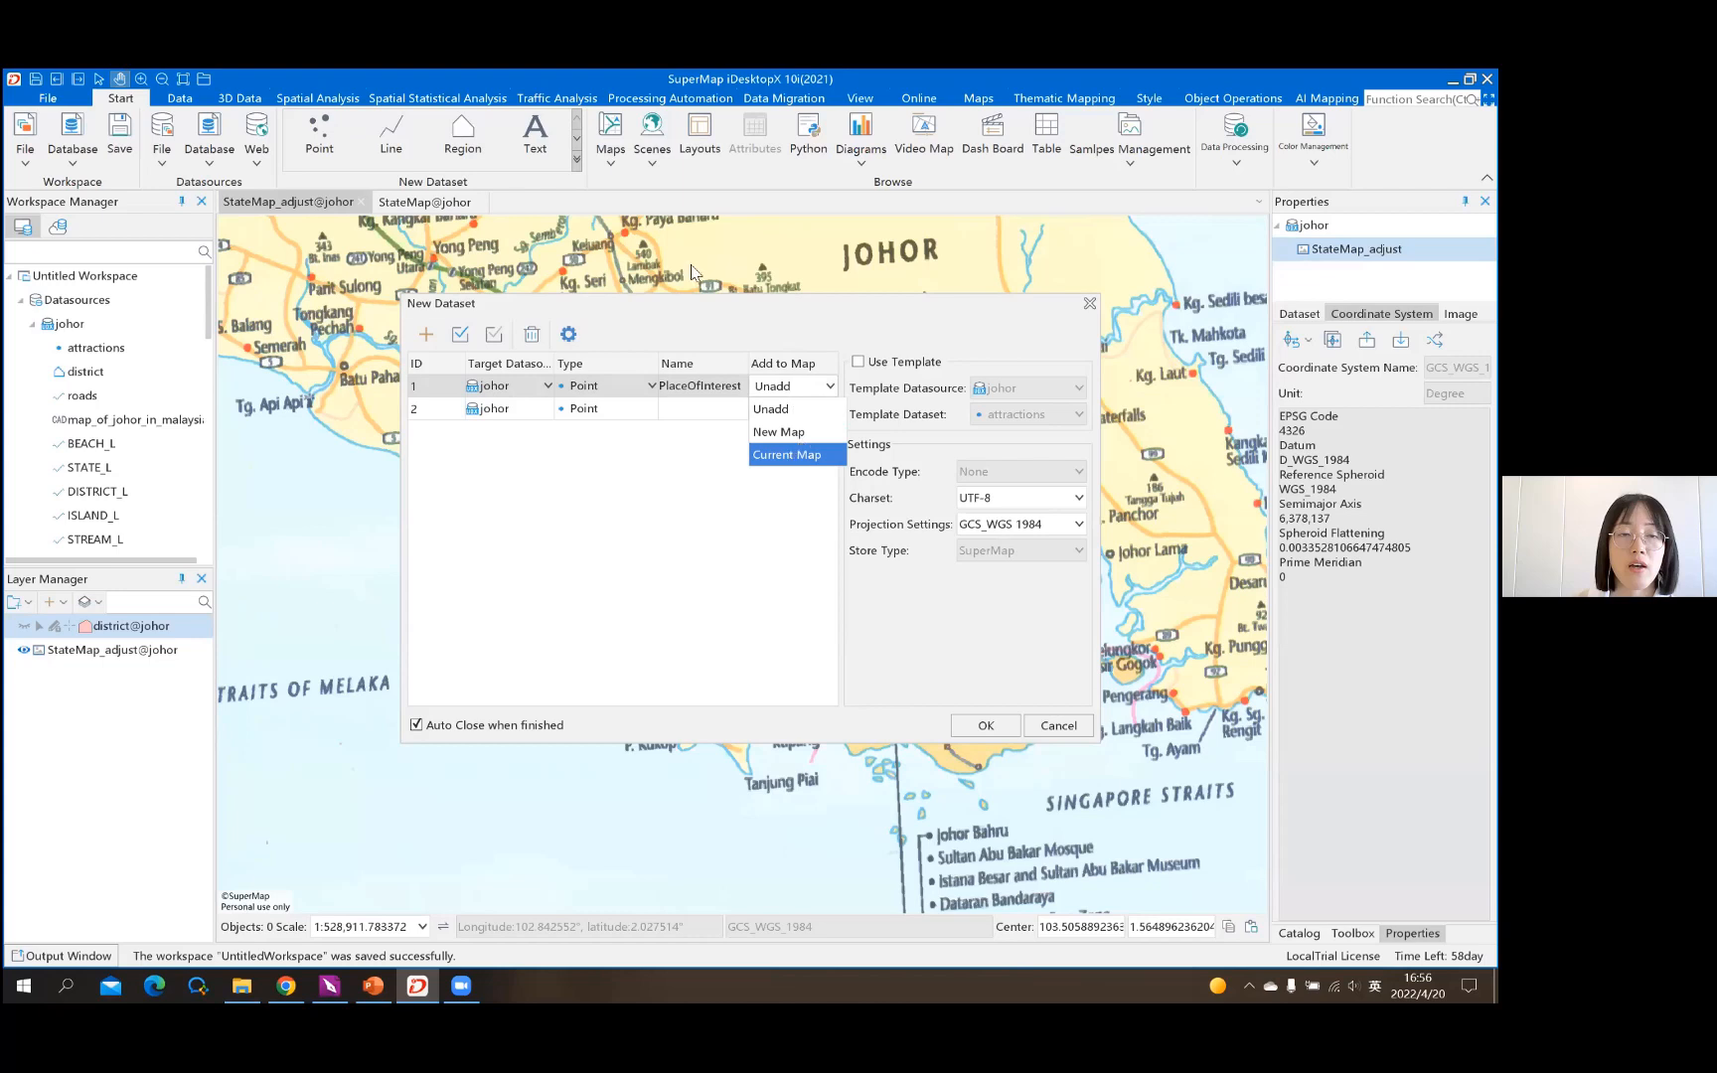
click(795, 454)
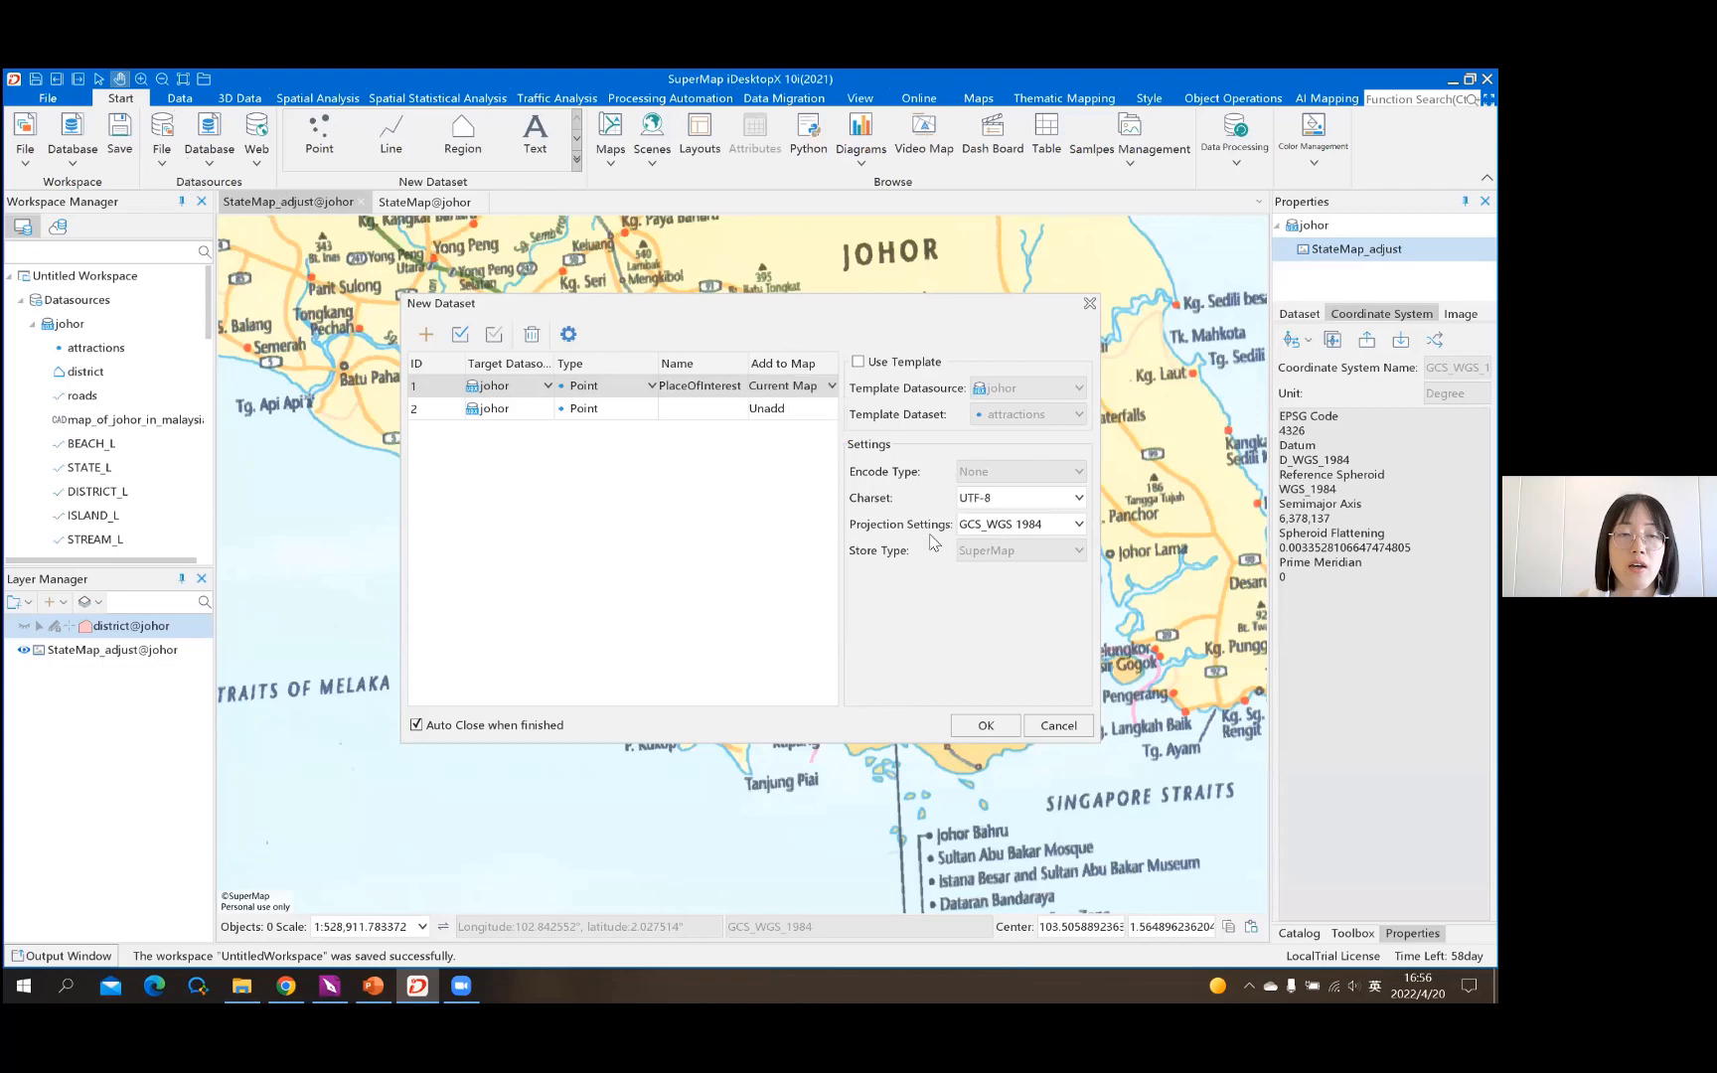
click(989, 733)
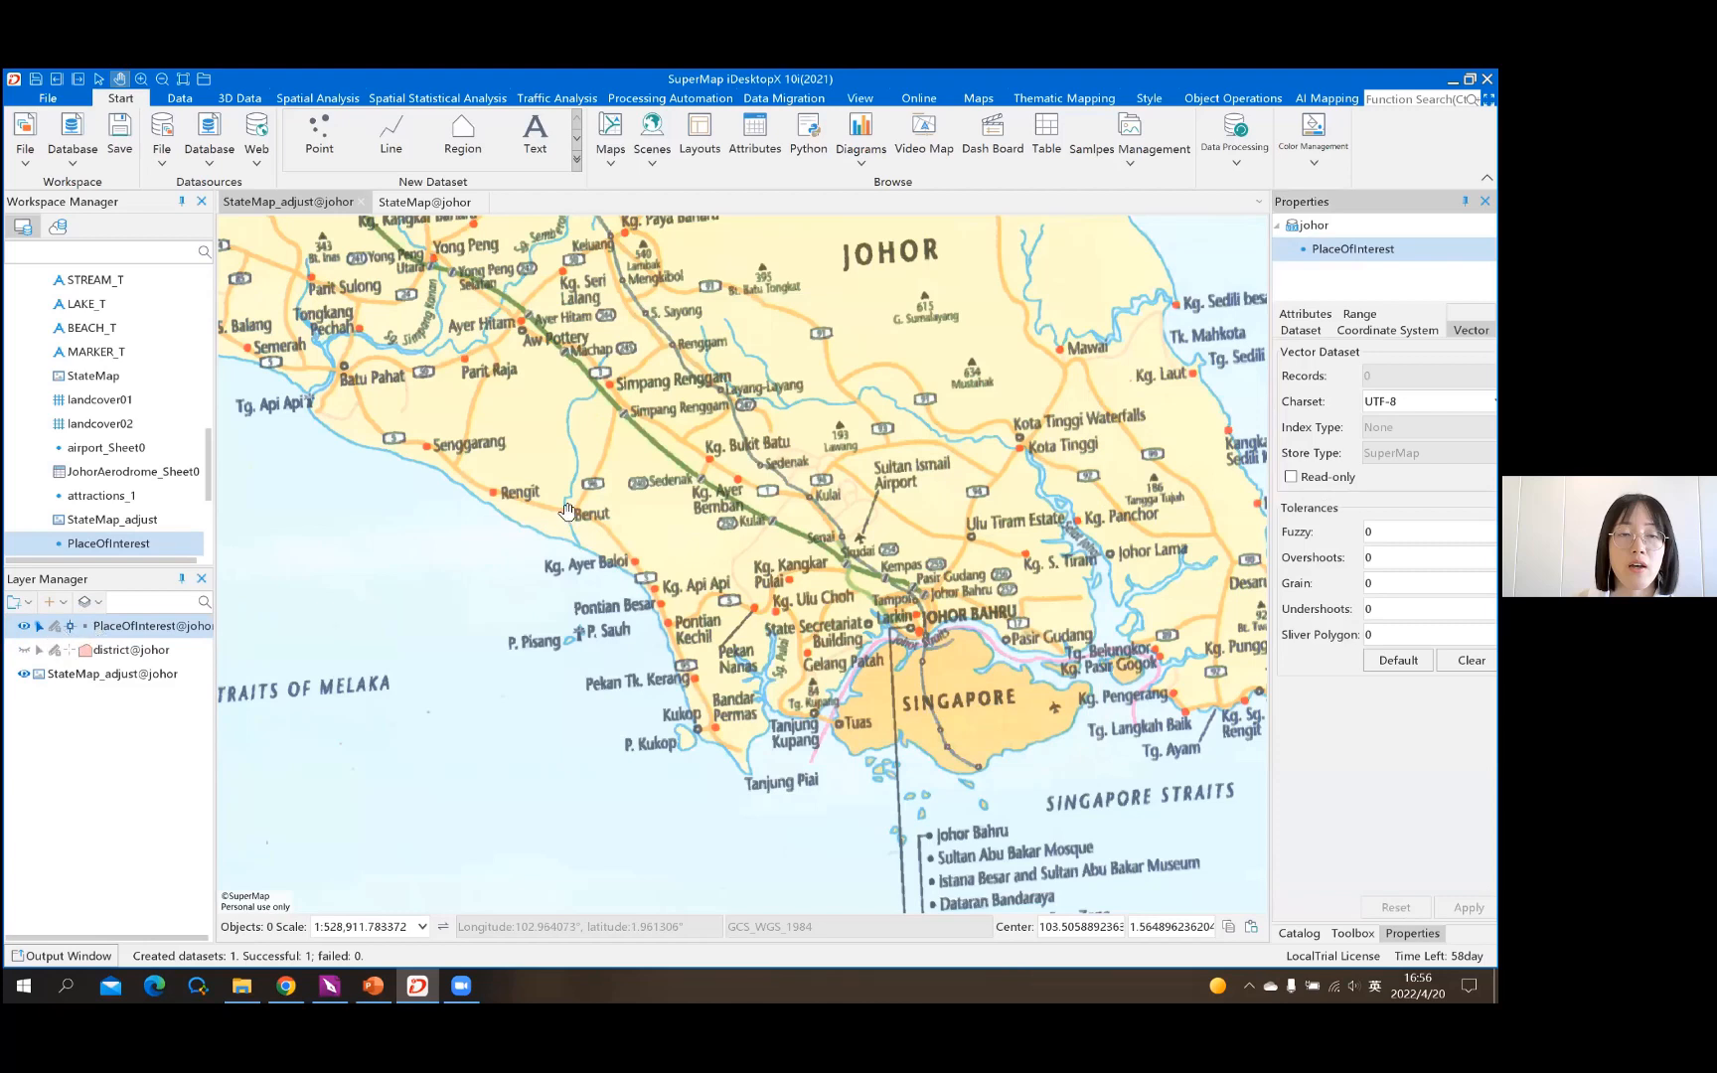
Make the PlaceOfInterest layer editable and draw a point on the Batu Pahat marker of the registered map
scroll(634, 513, down, 2)
scroll(634, 512, down, 3)
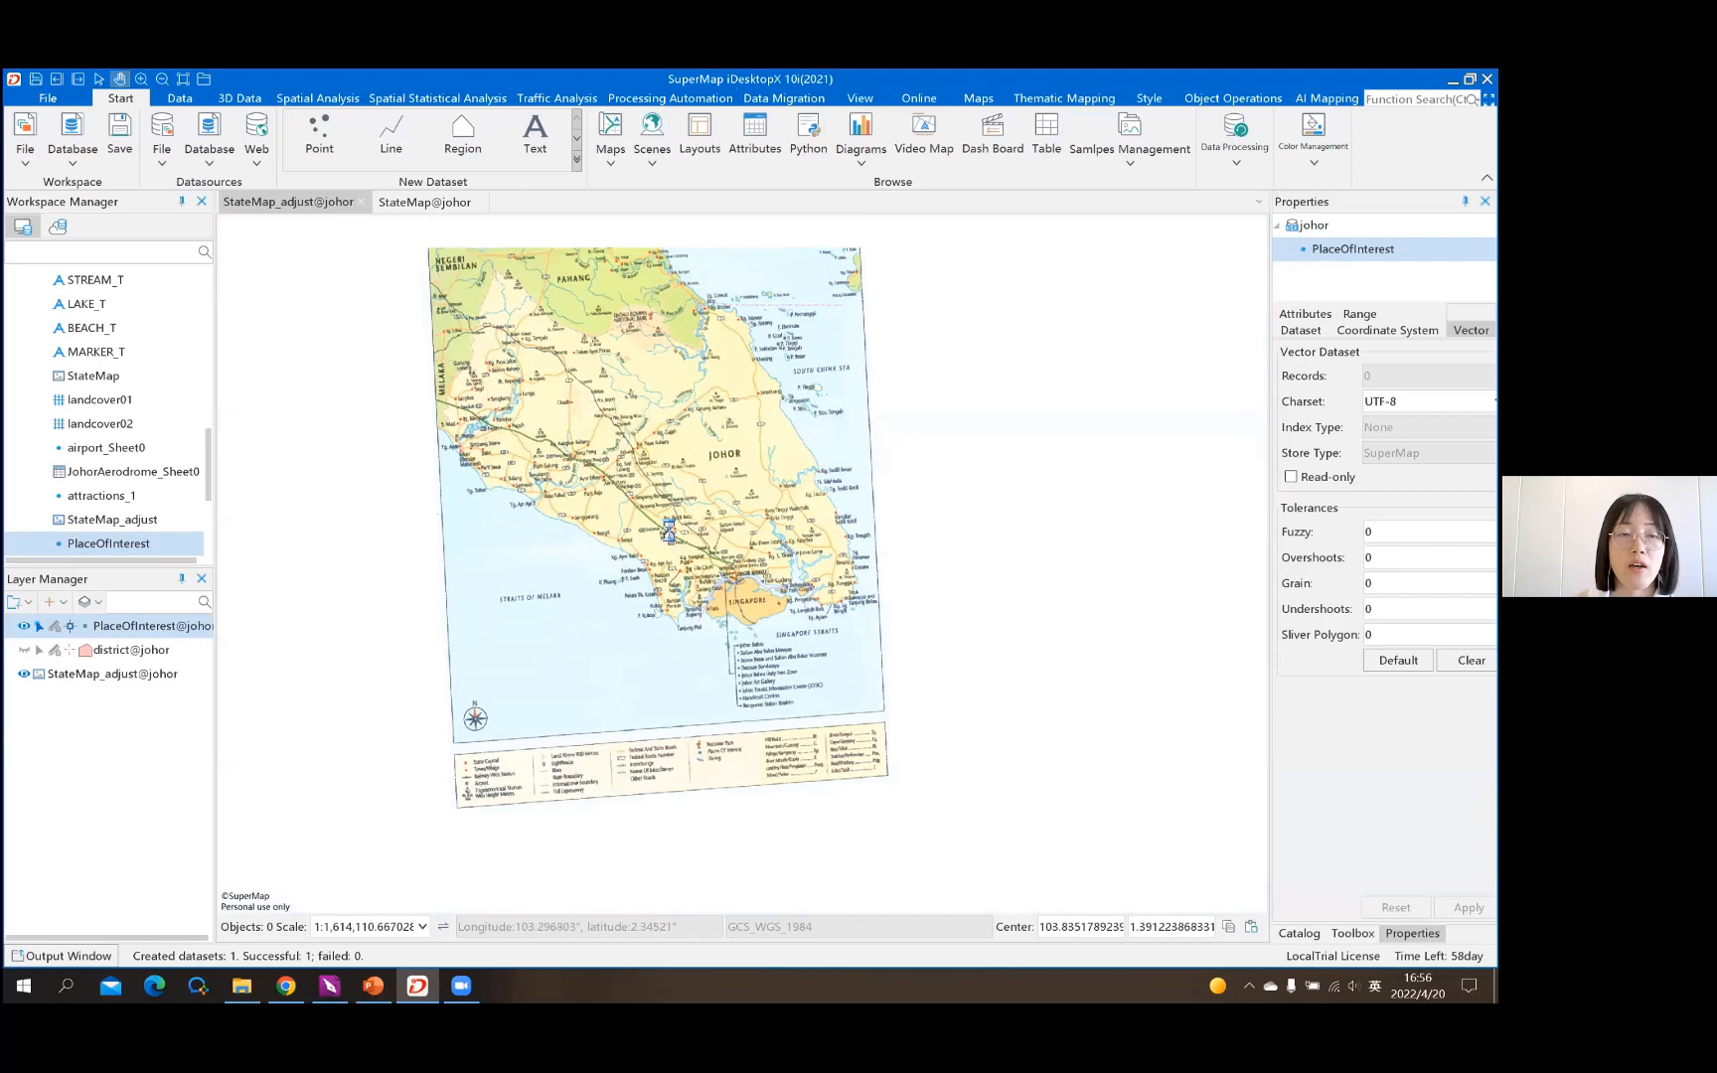
scroll(679, 537, up, 2)
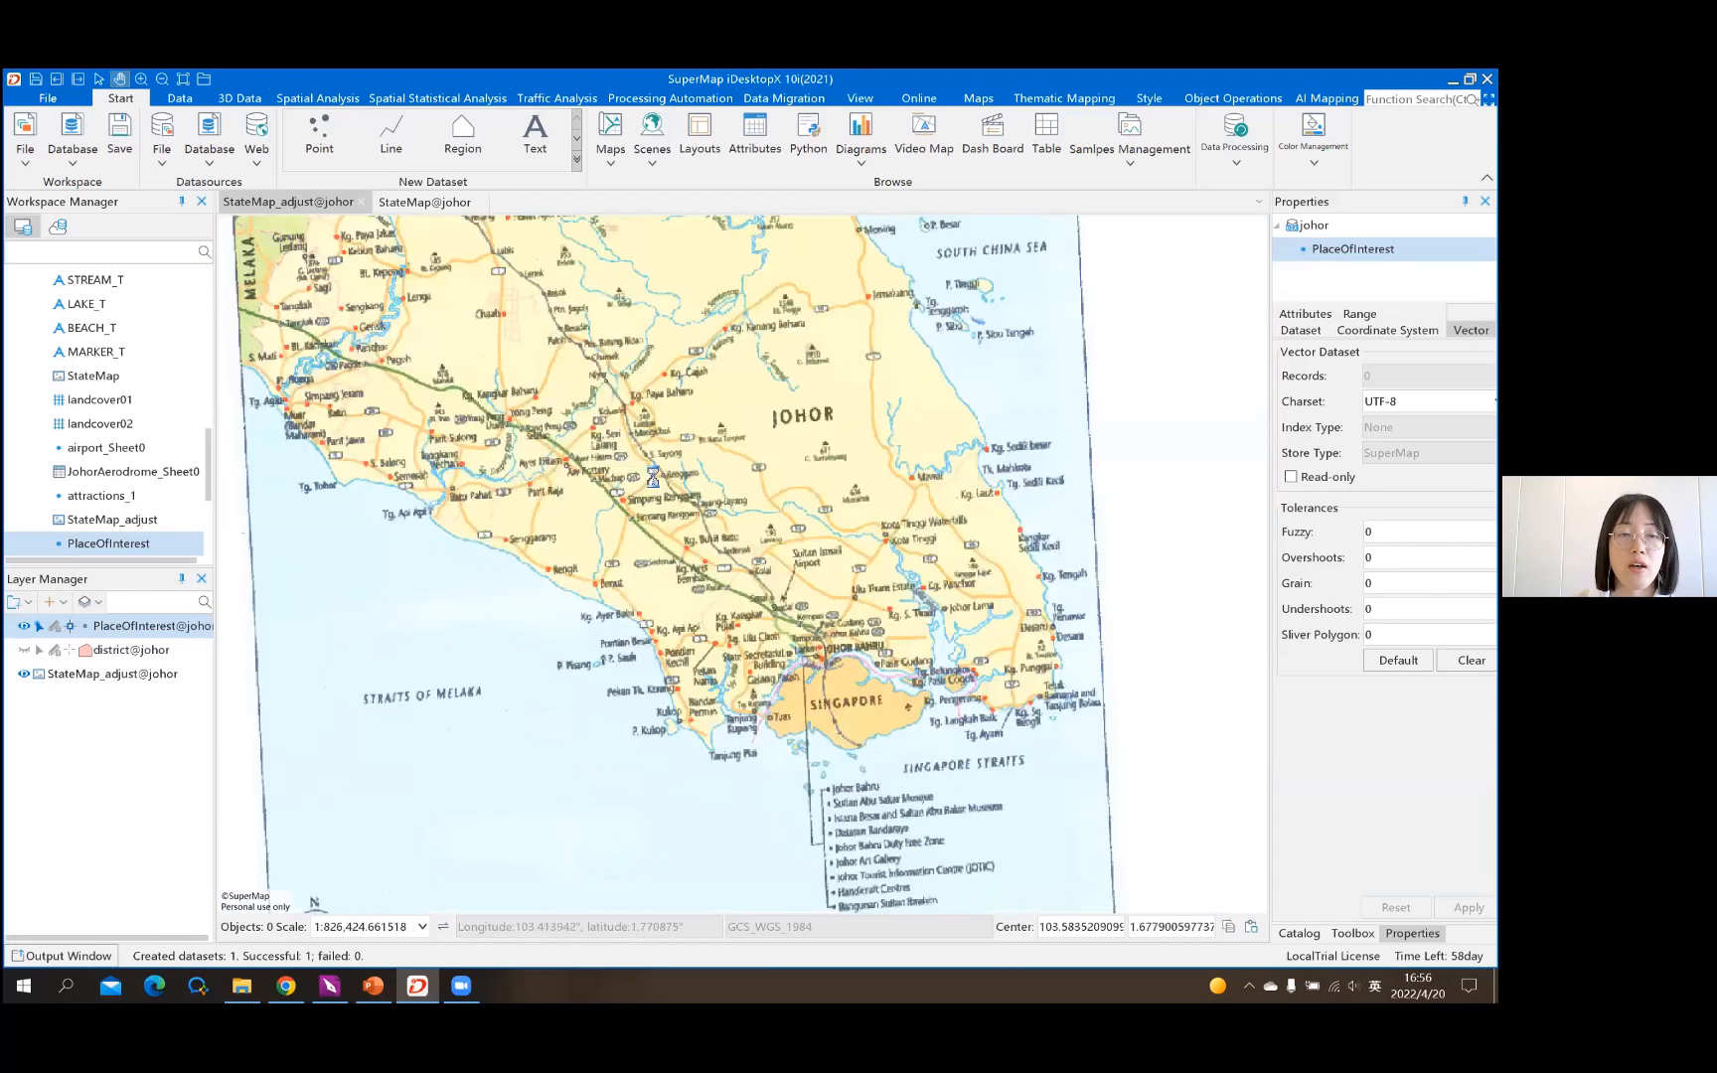
scroll(675, 484, up, 1)
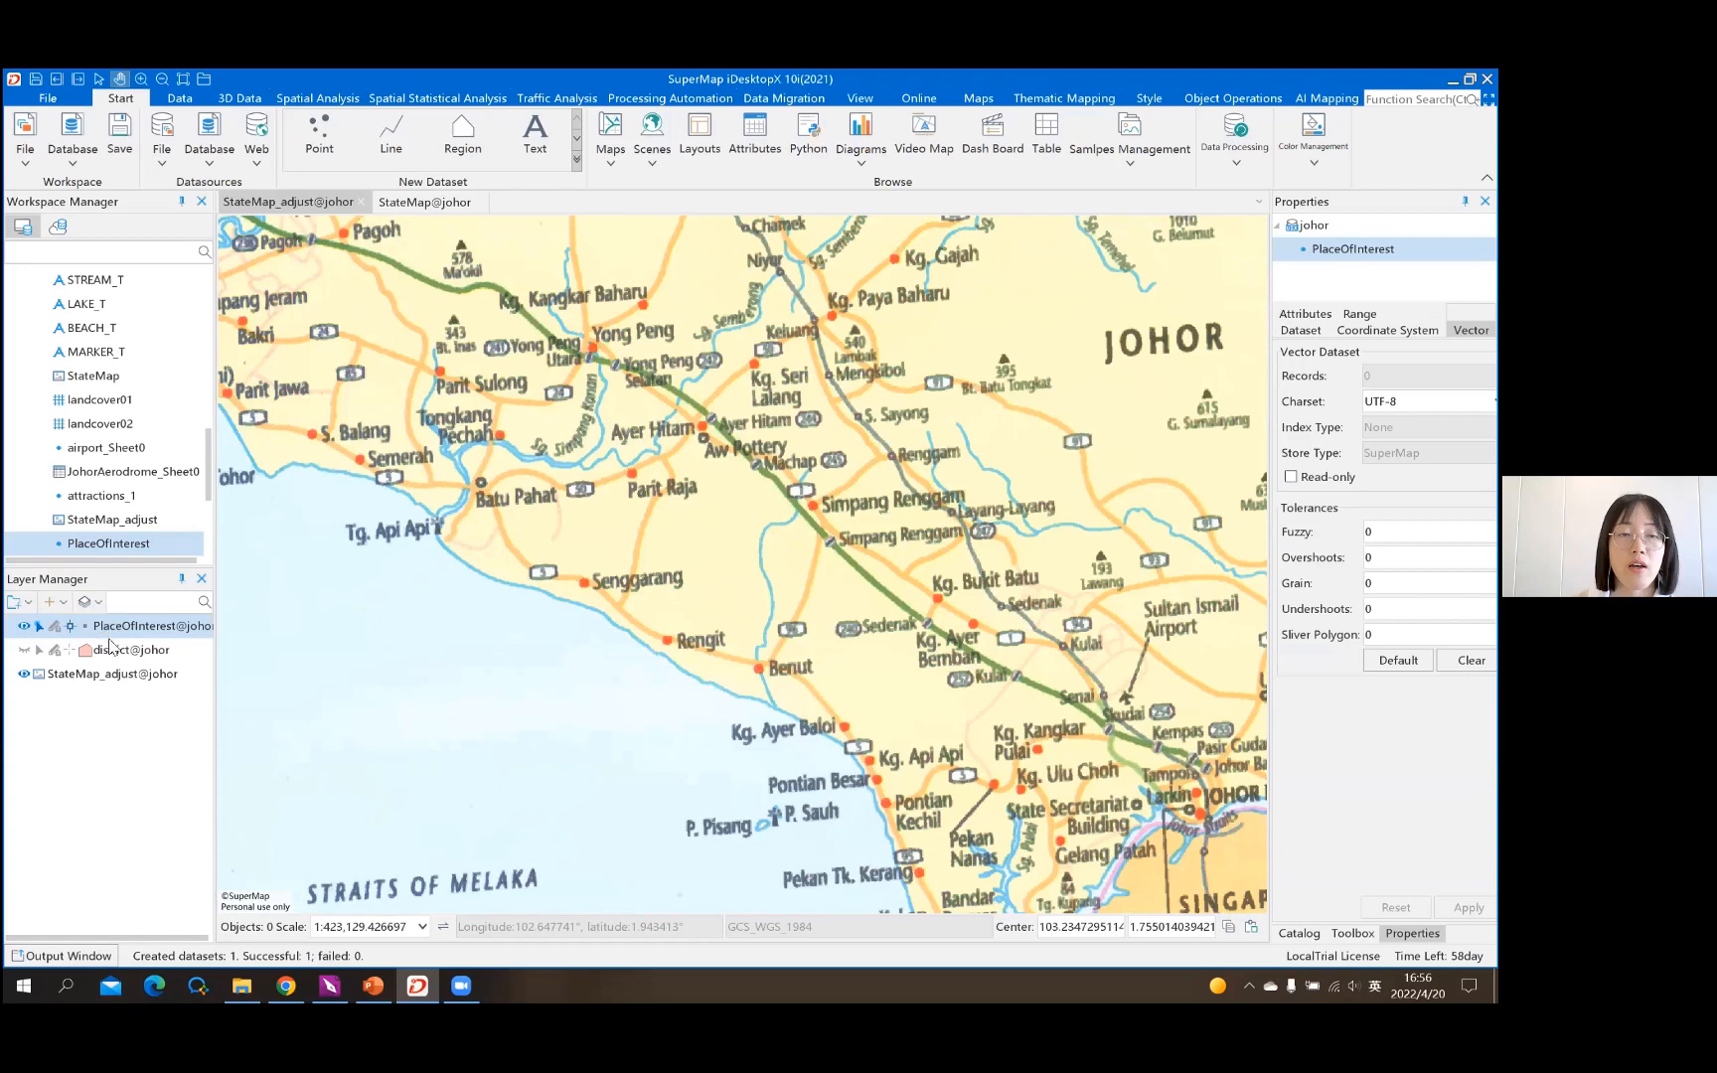
click(54, 626)
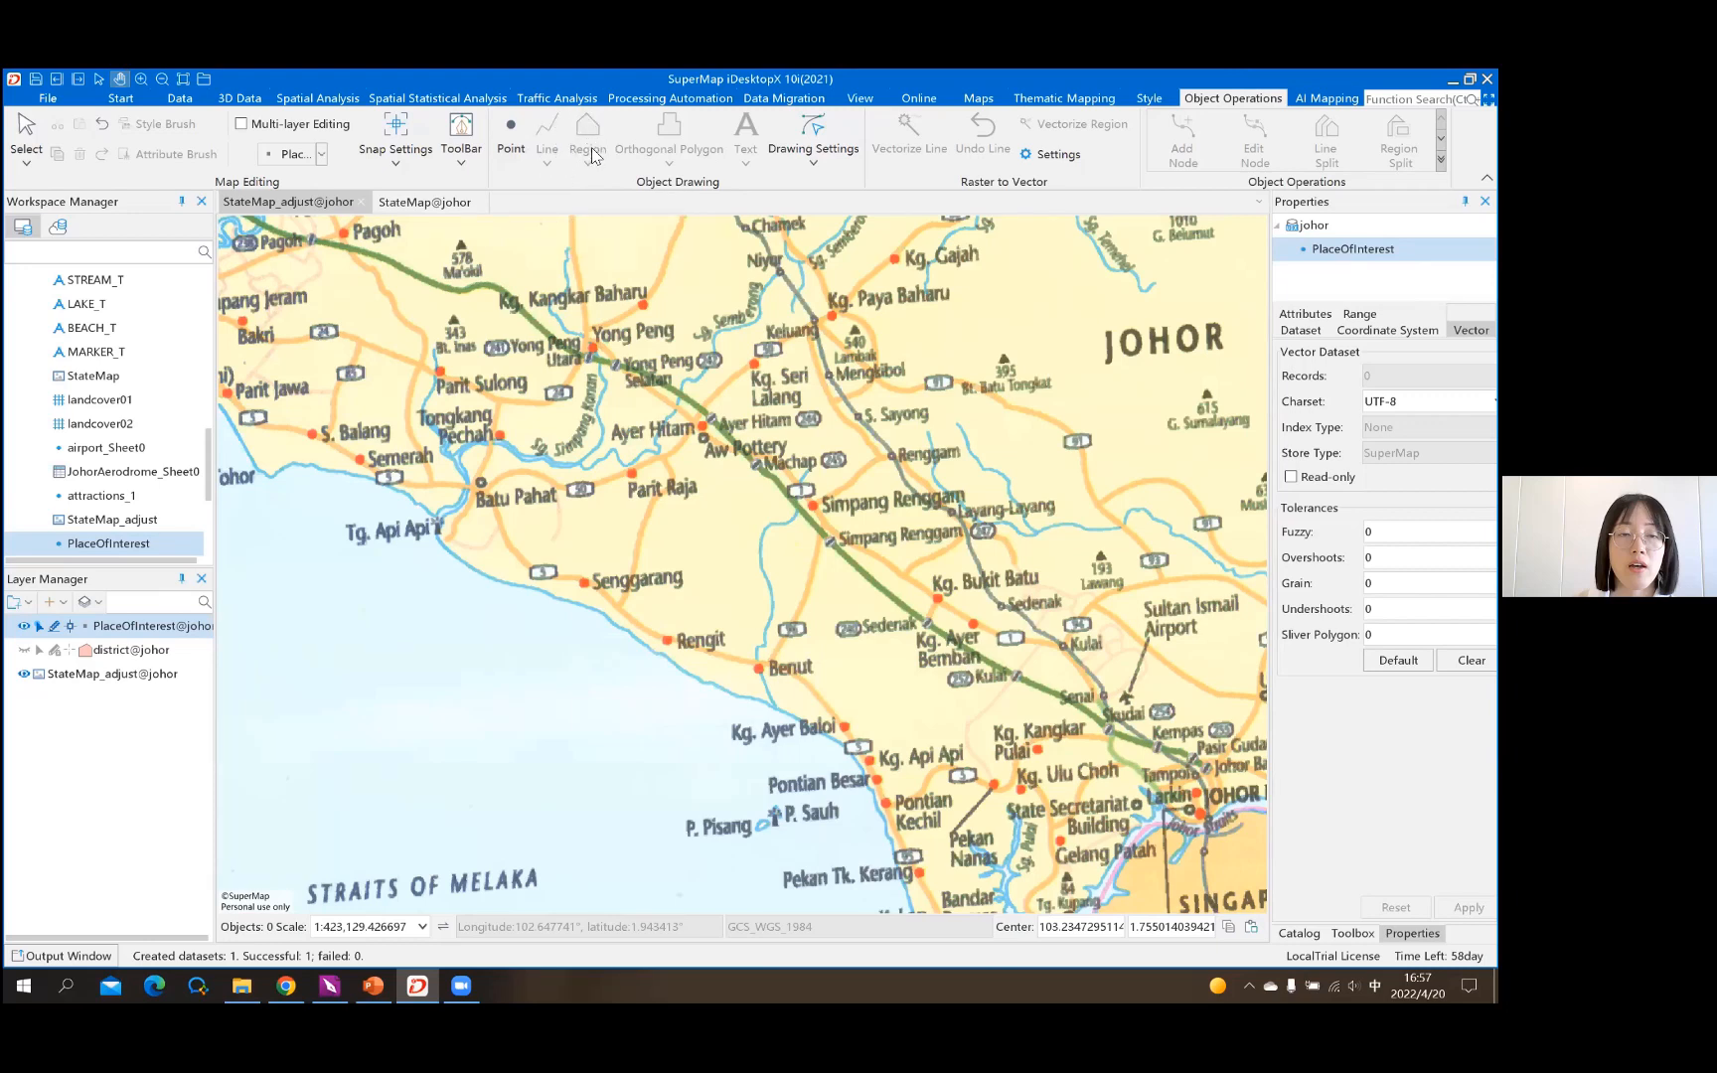
click(511, 137)
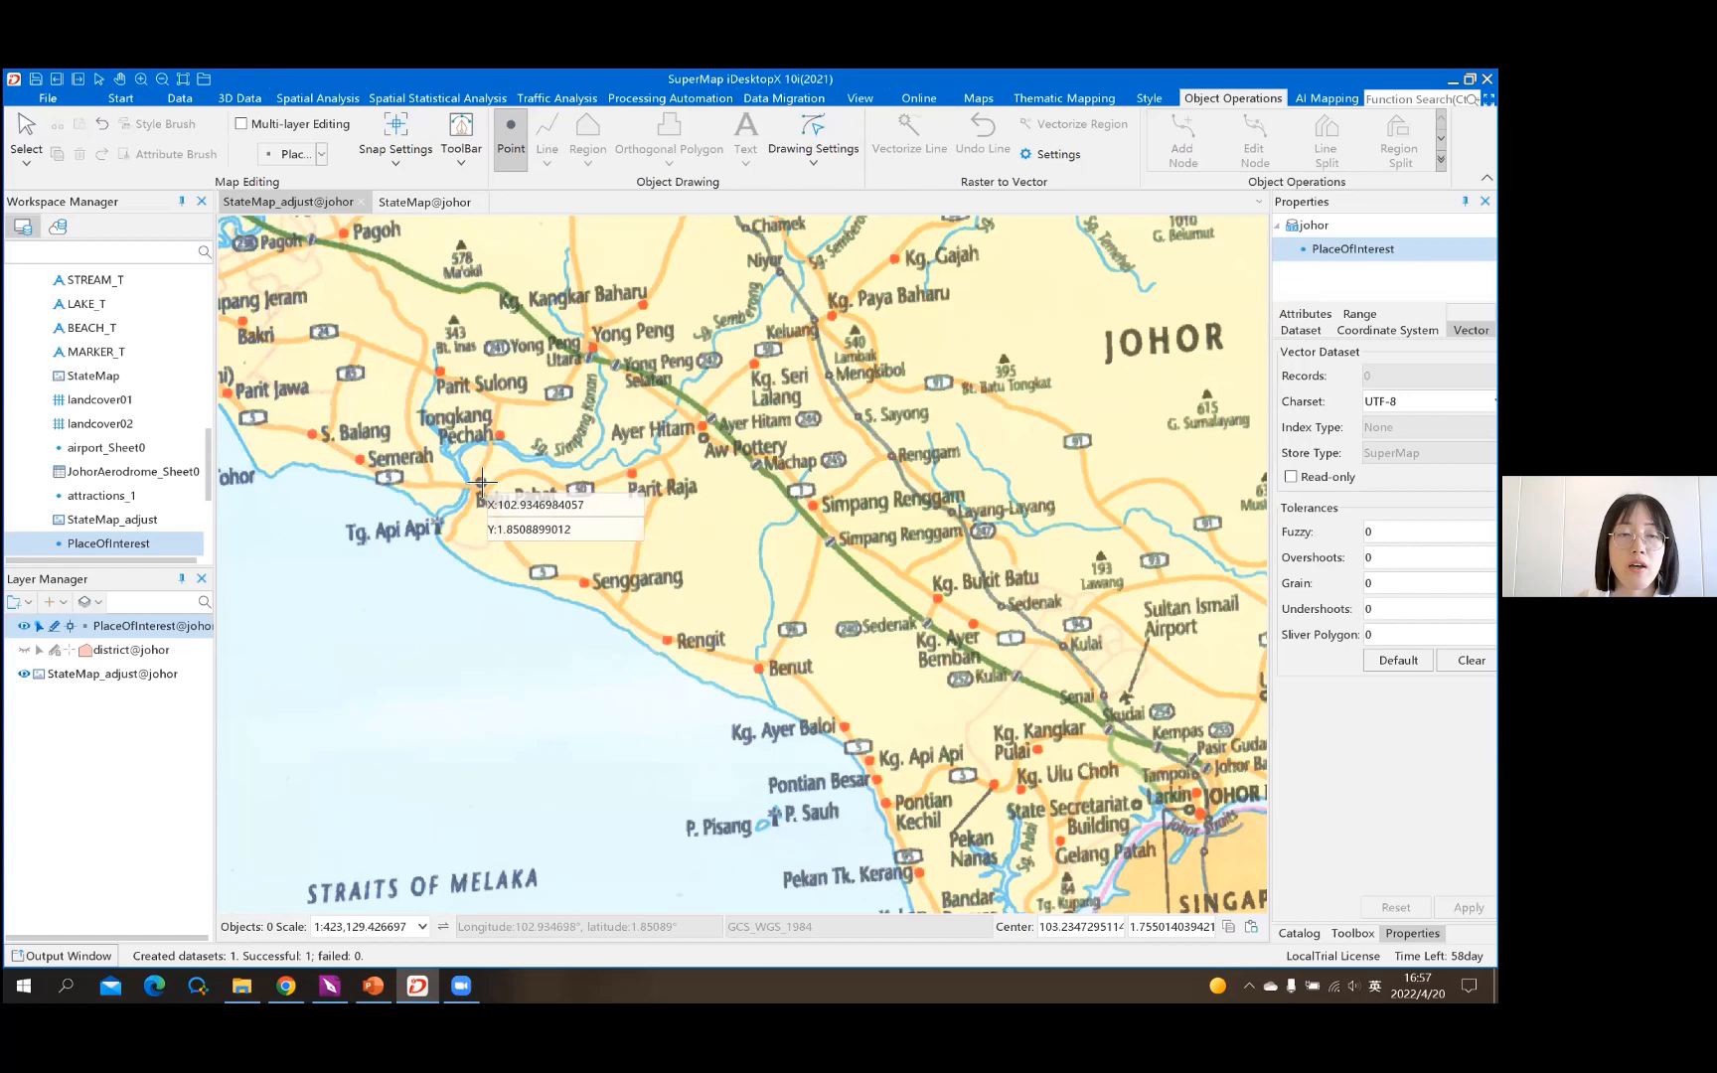
click(482, 483)
click(480, 483)
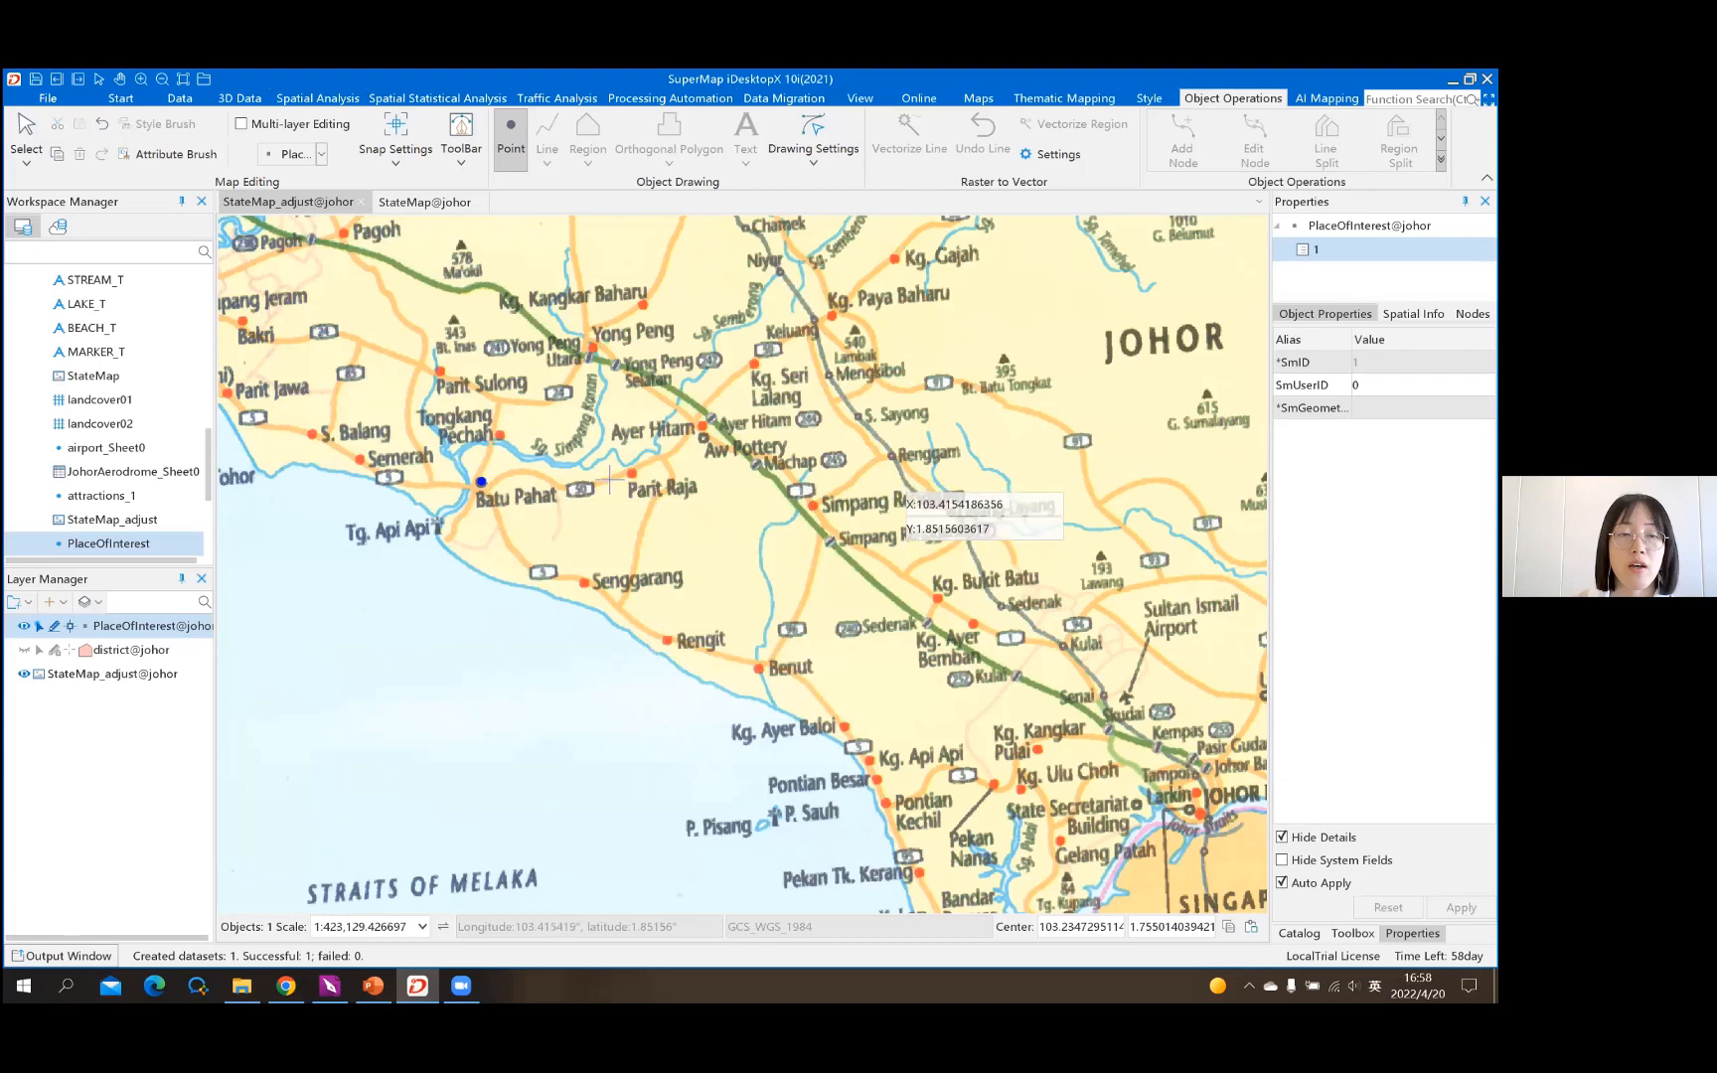
Draw a second point on the Kota Tinggi Waterfalls marker and end editing of the PlaceOfInterest layer
scroll(854, 467, down, 1)
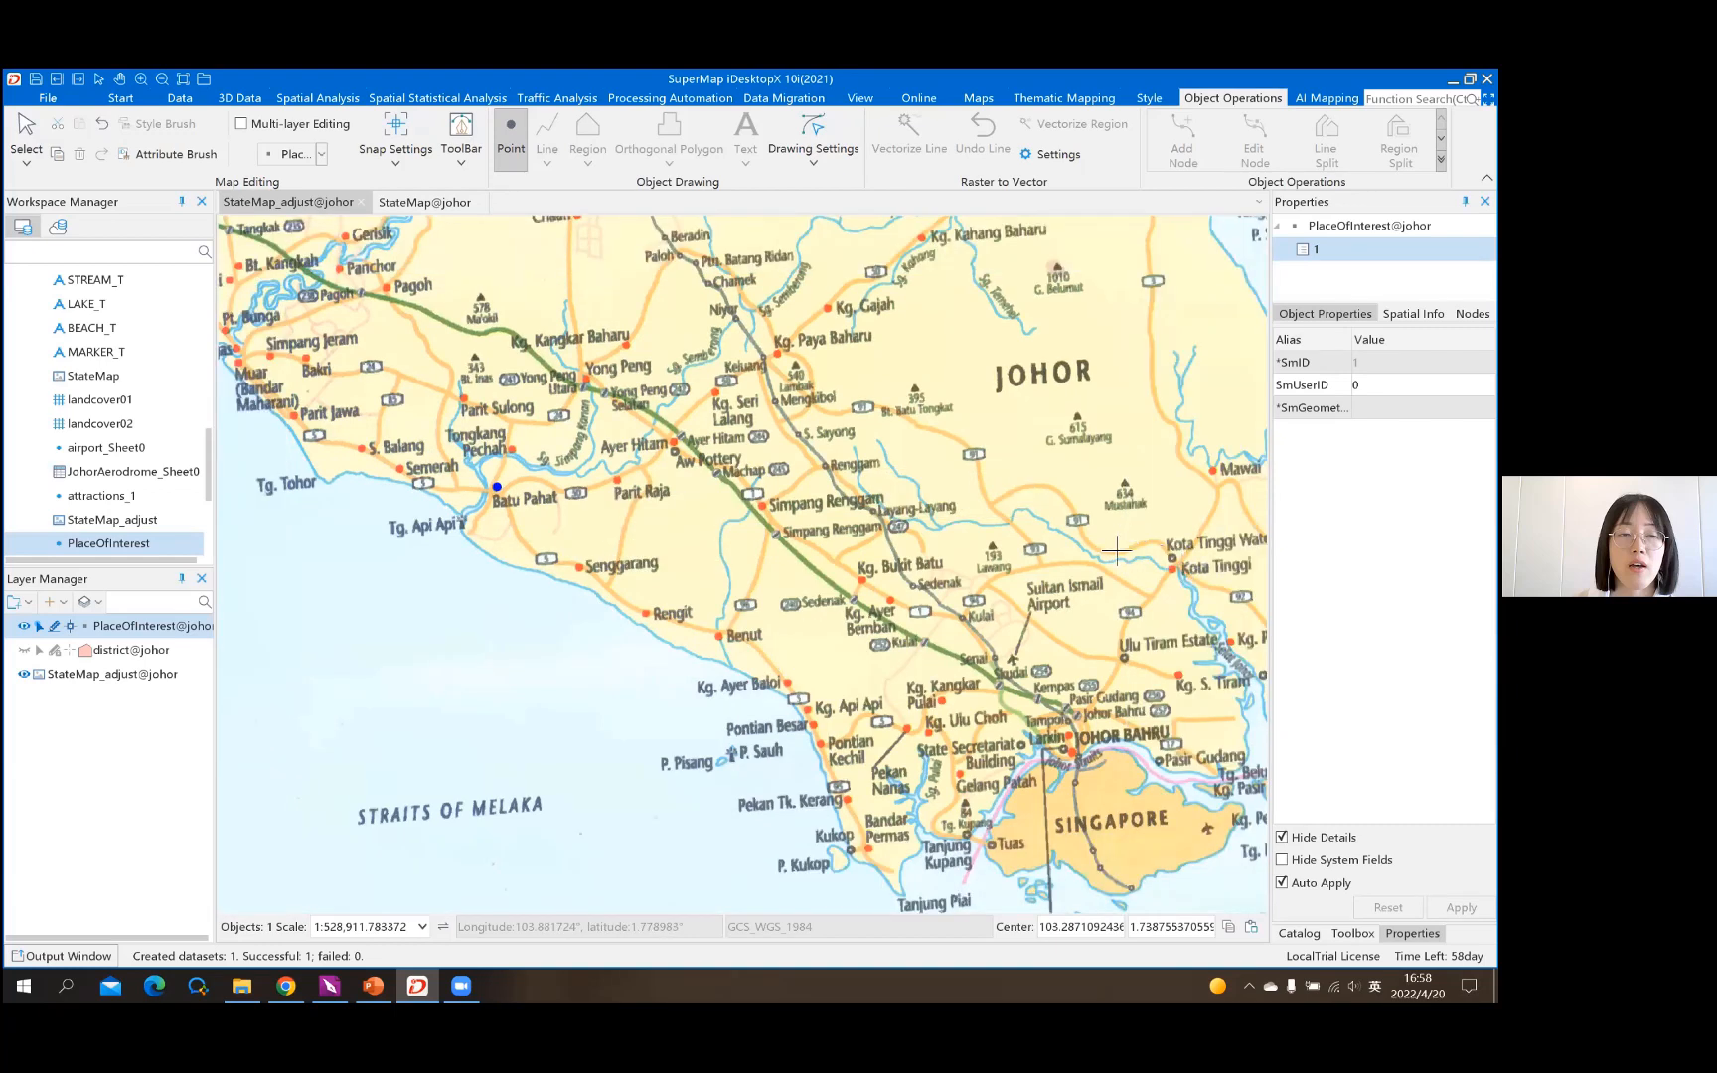
scroll(1122, 562, up, 3)
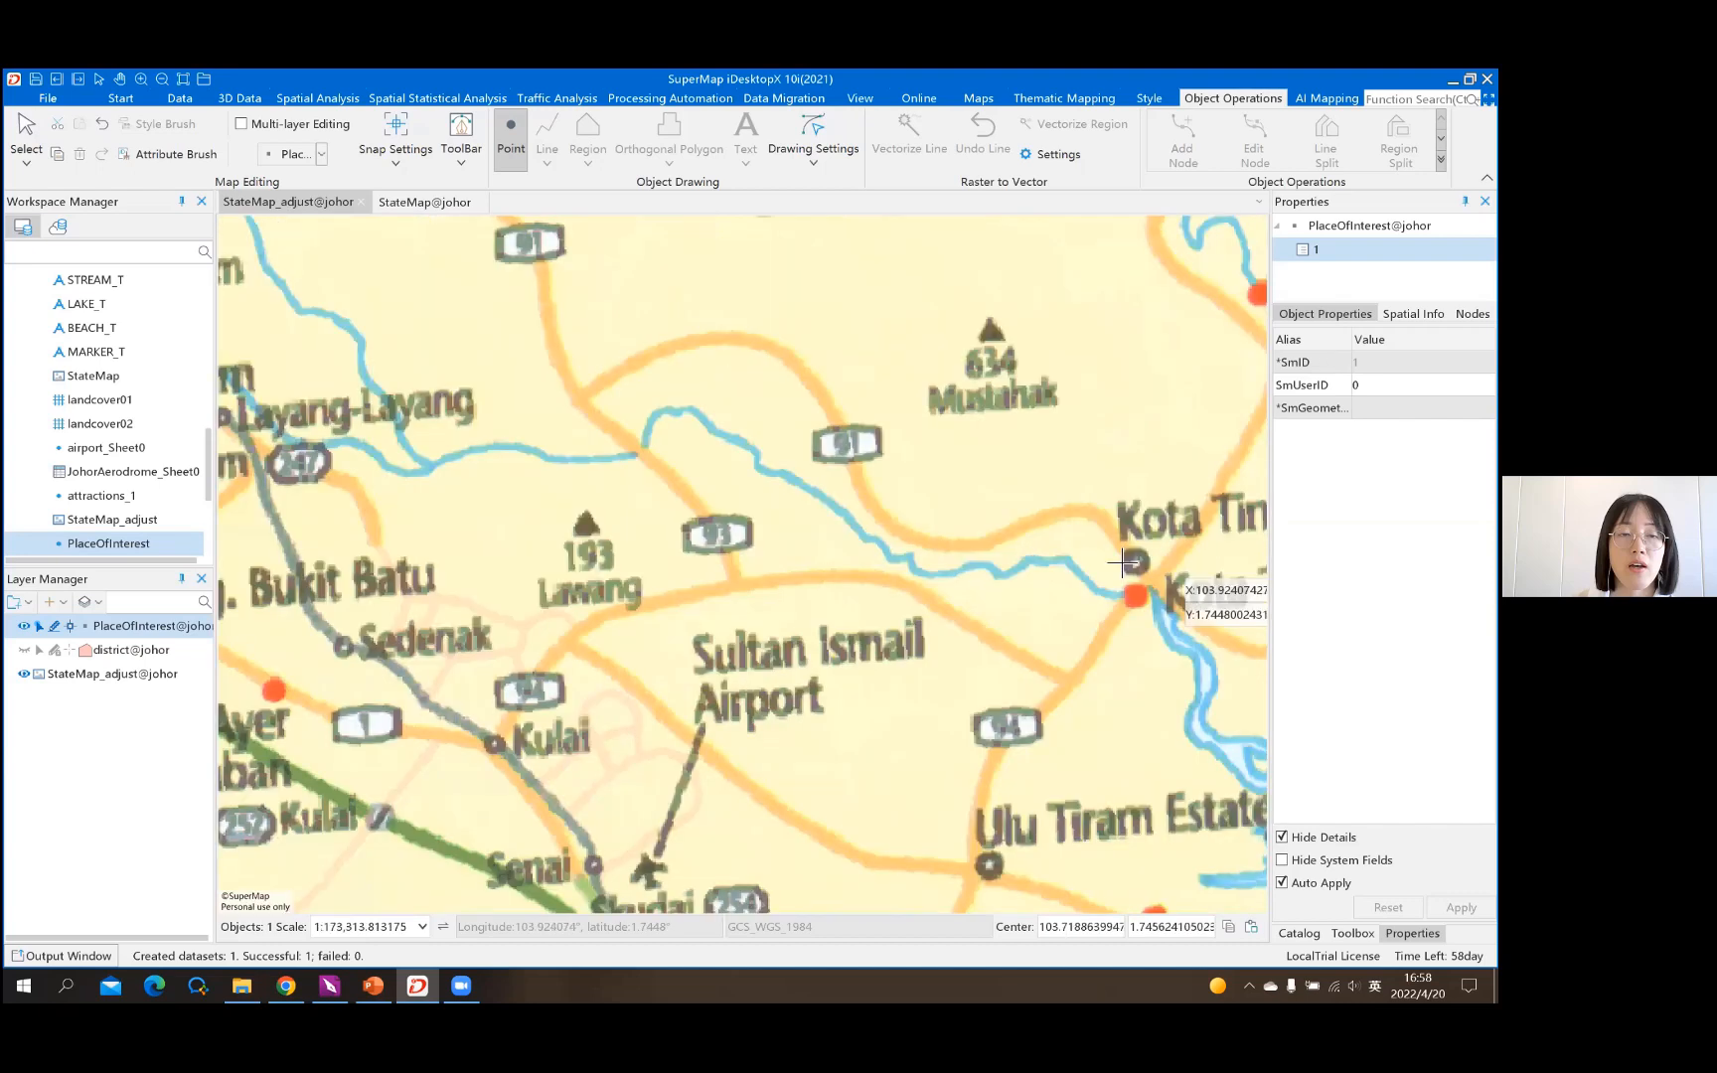
scroll(1124, 562, up, 1)
click(1124, 562)
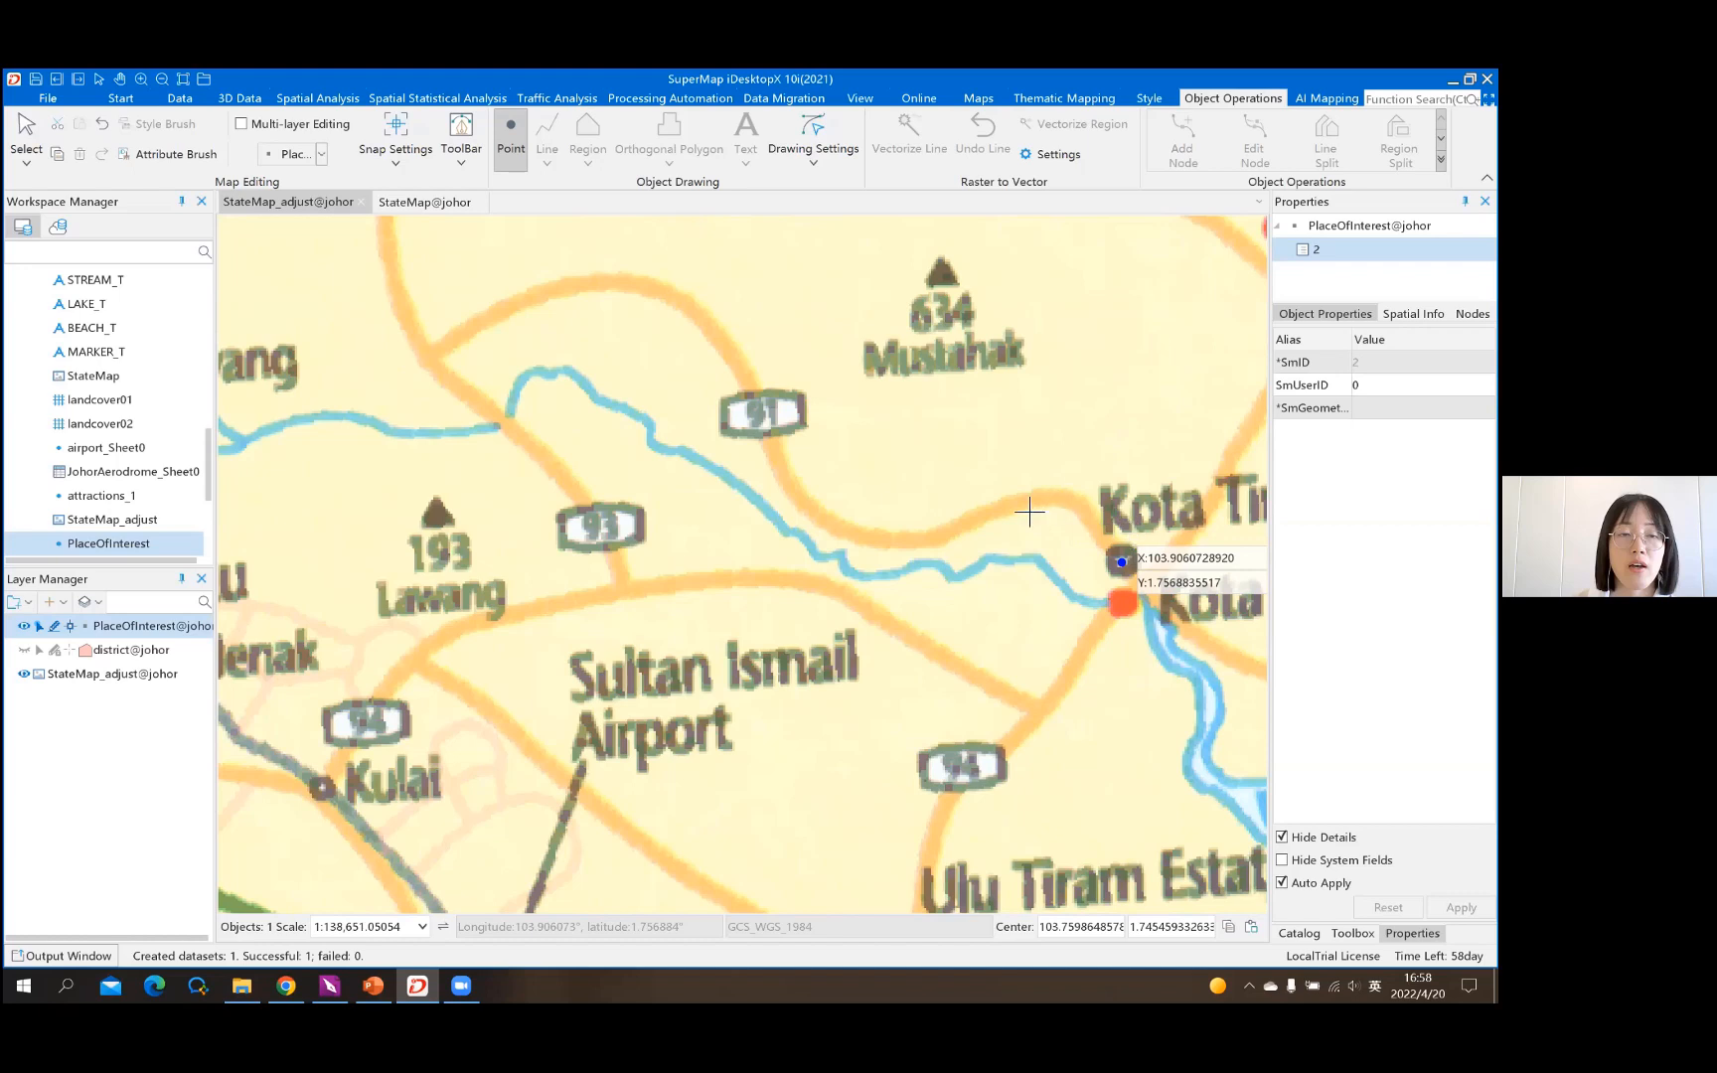
scroll(1014, 509, down, 1)
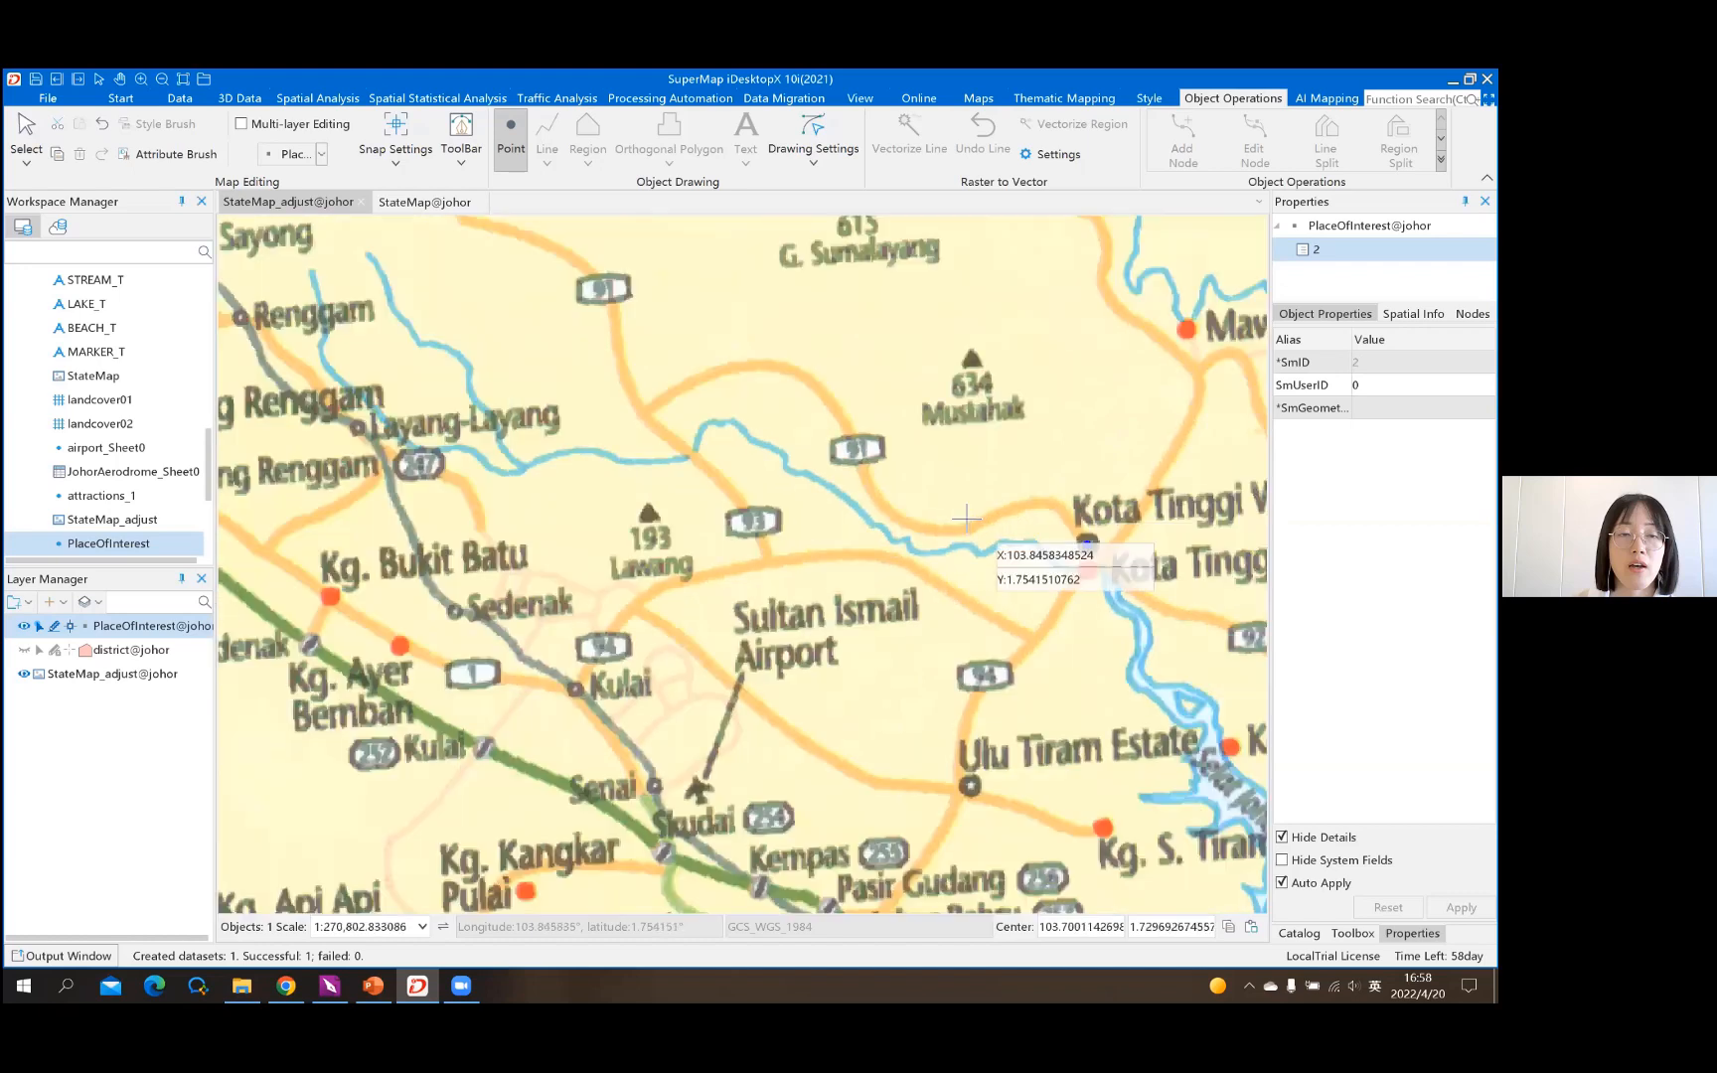
scroll(923, 489, down, 1)
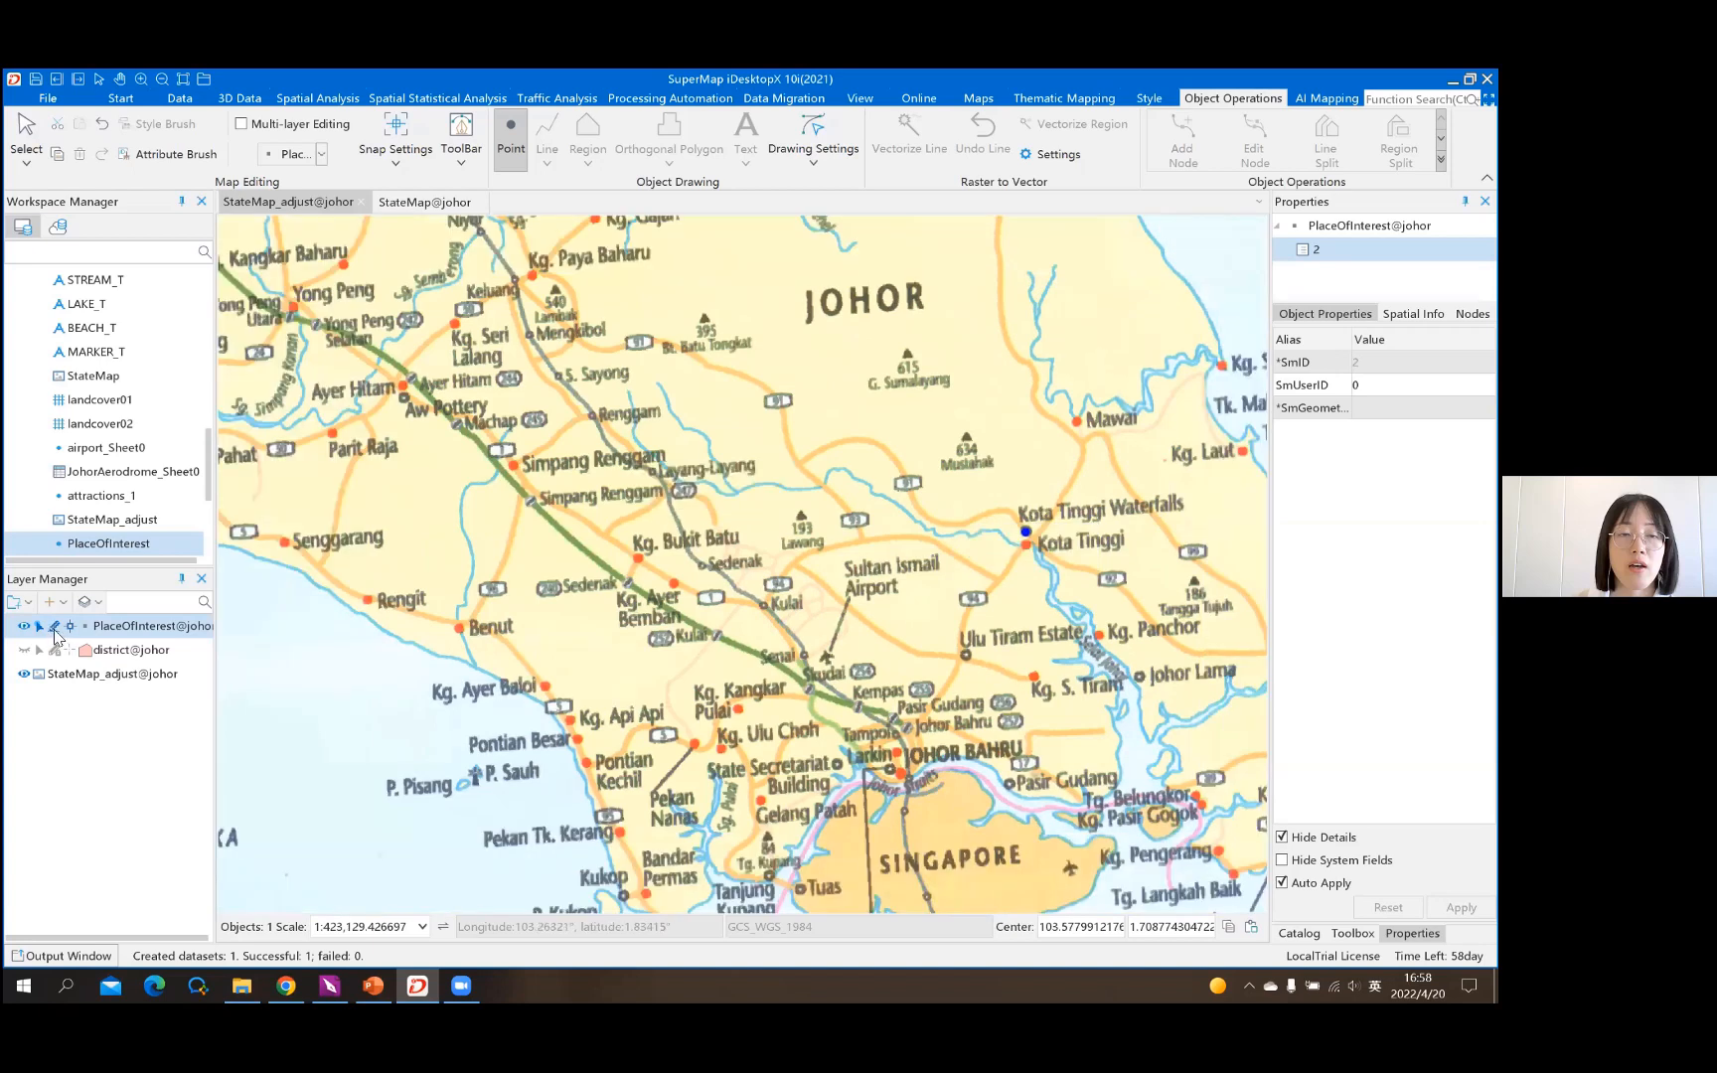
click(55, 627)
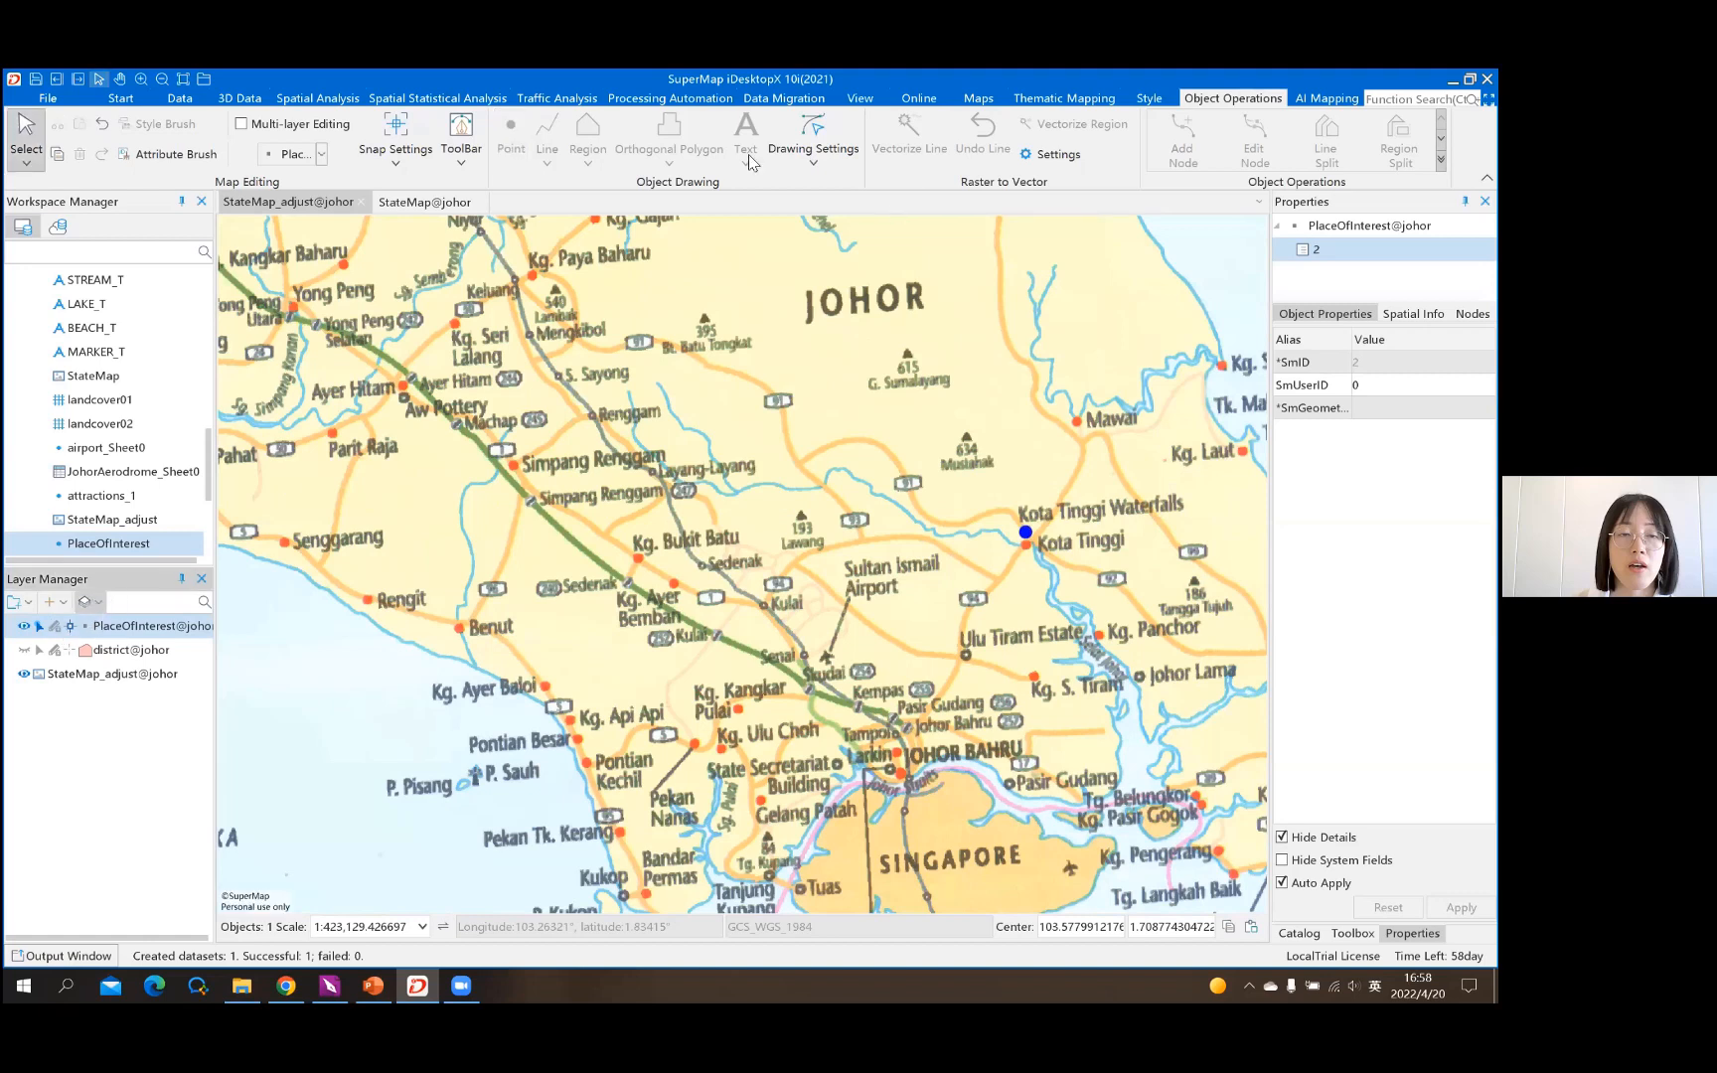
Hide the StateMap_adjust layer to show the drawn point at Batu Pahat without the background image
scroll(765, 449, down, 2)
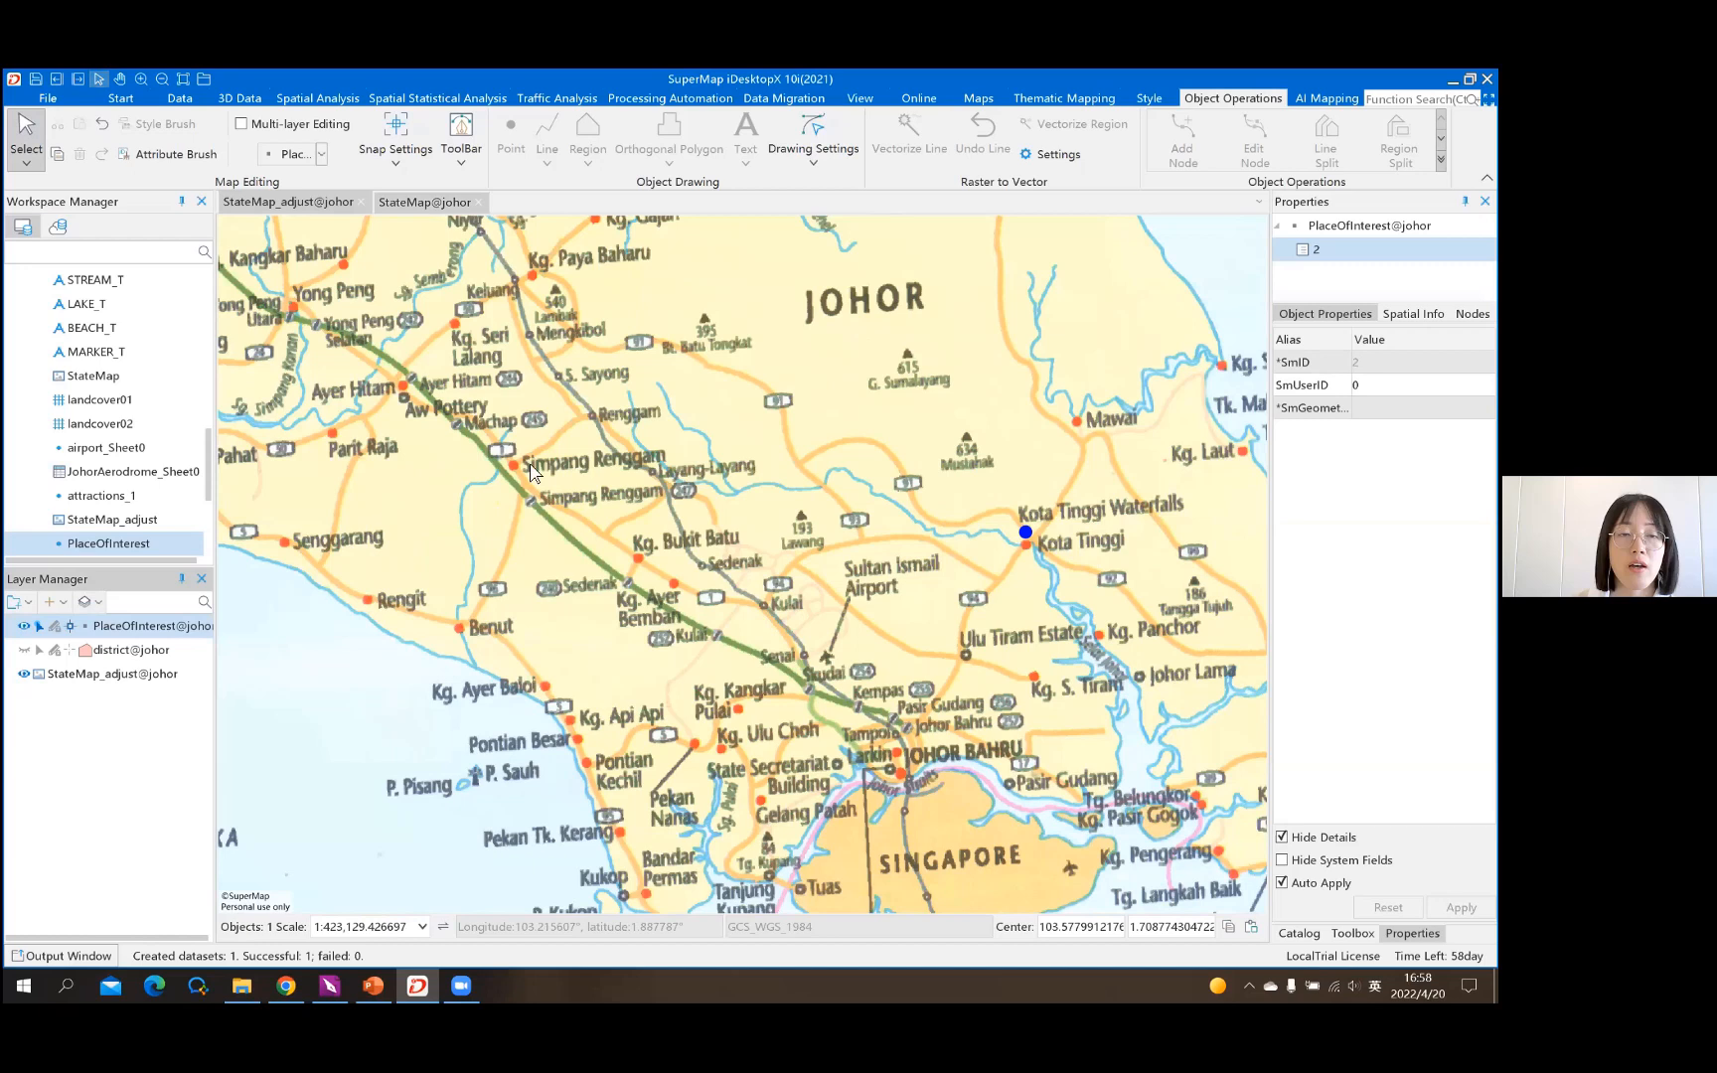
click(120, 80)
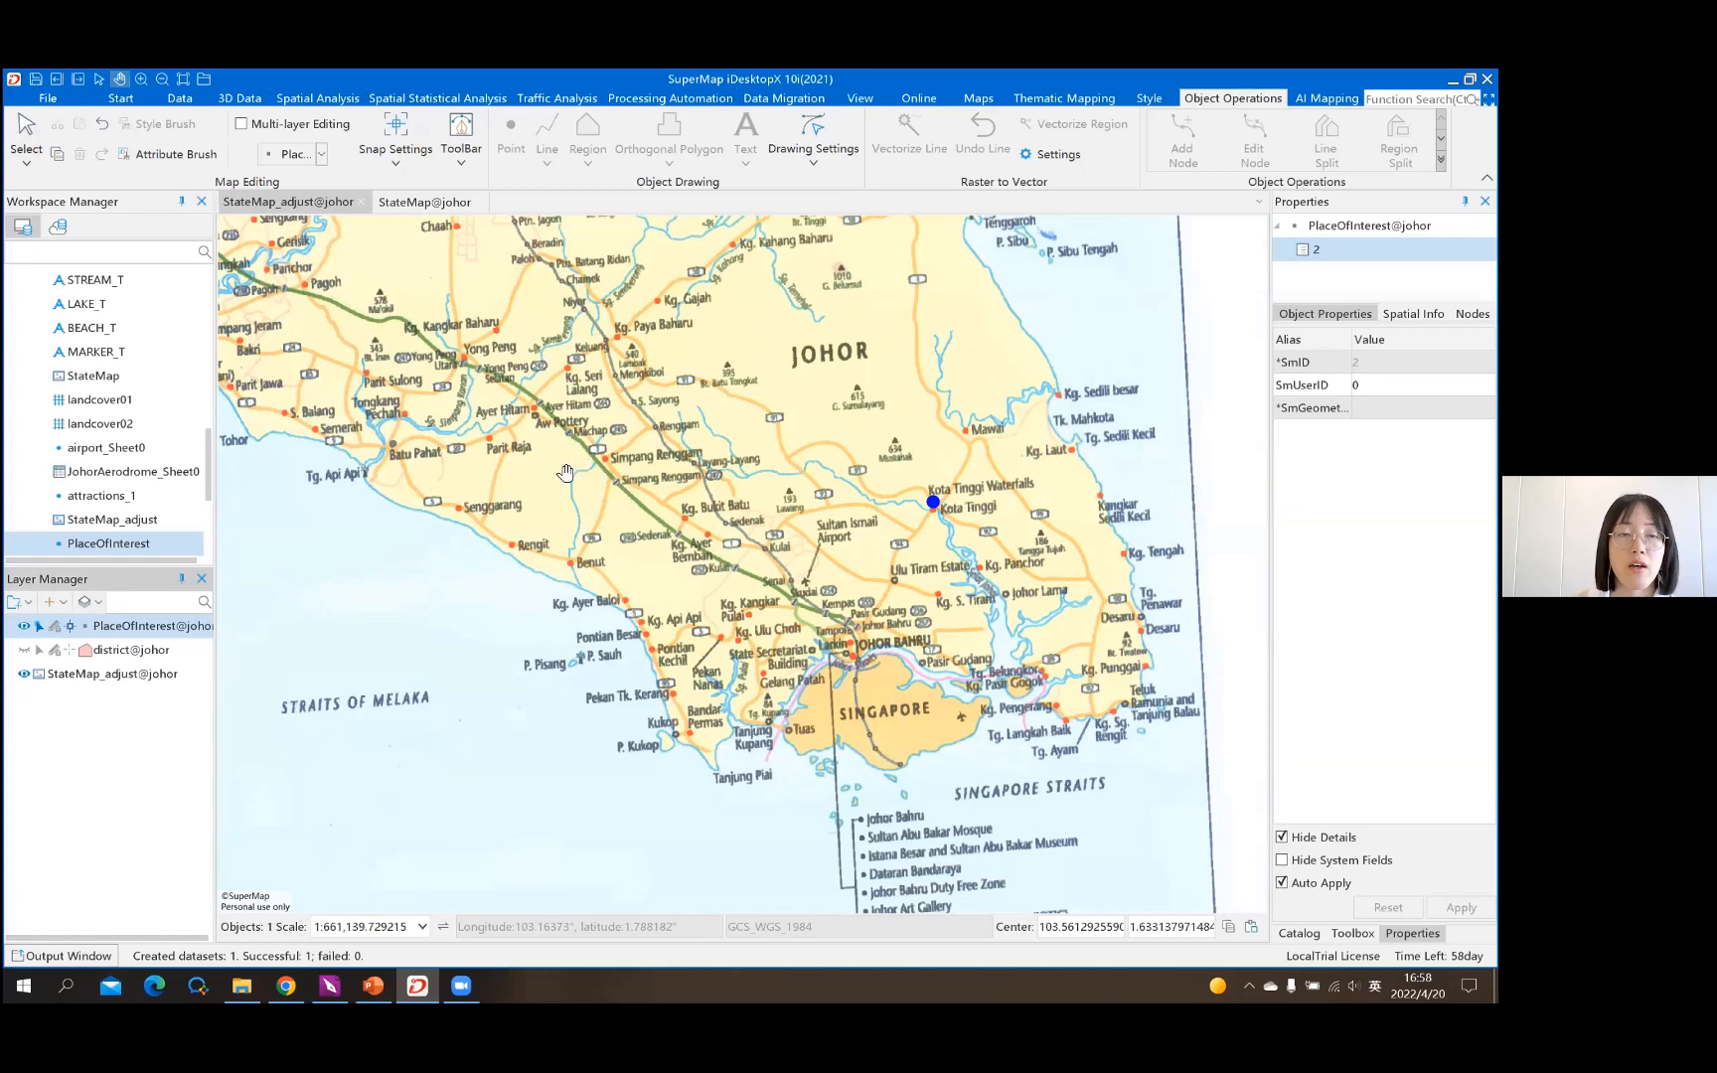
drag(562, 471, 729, 489)
scroll(563, 452, up, 1)
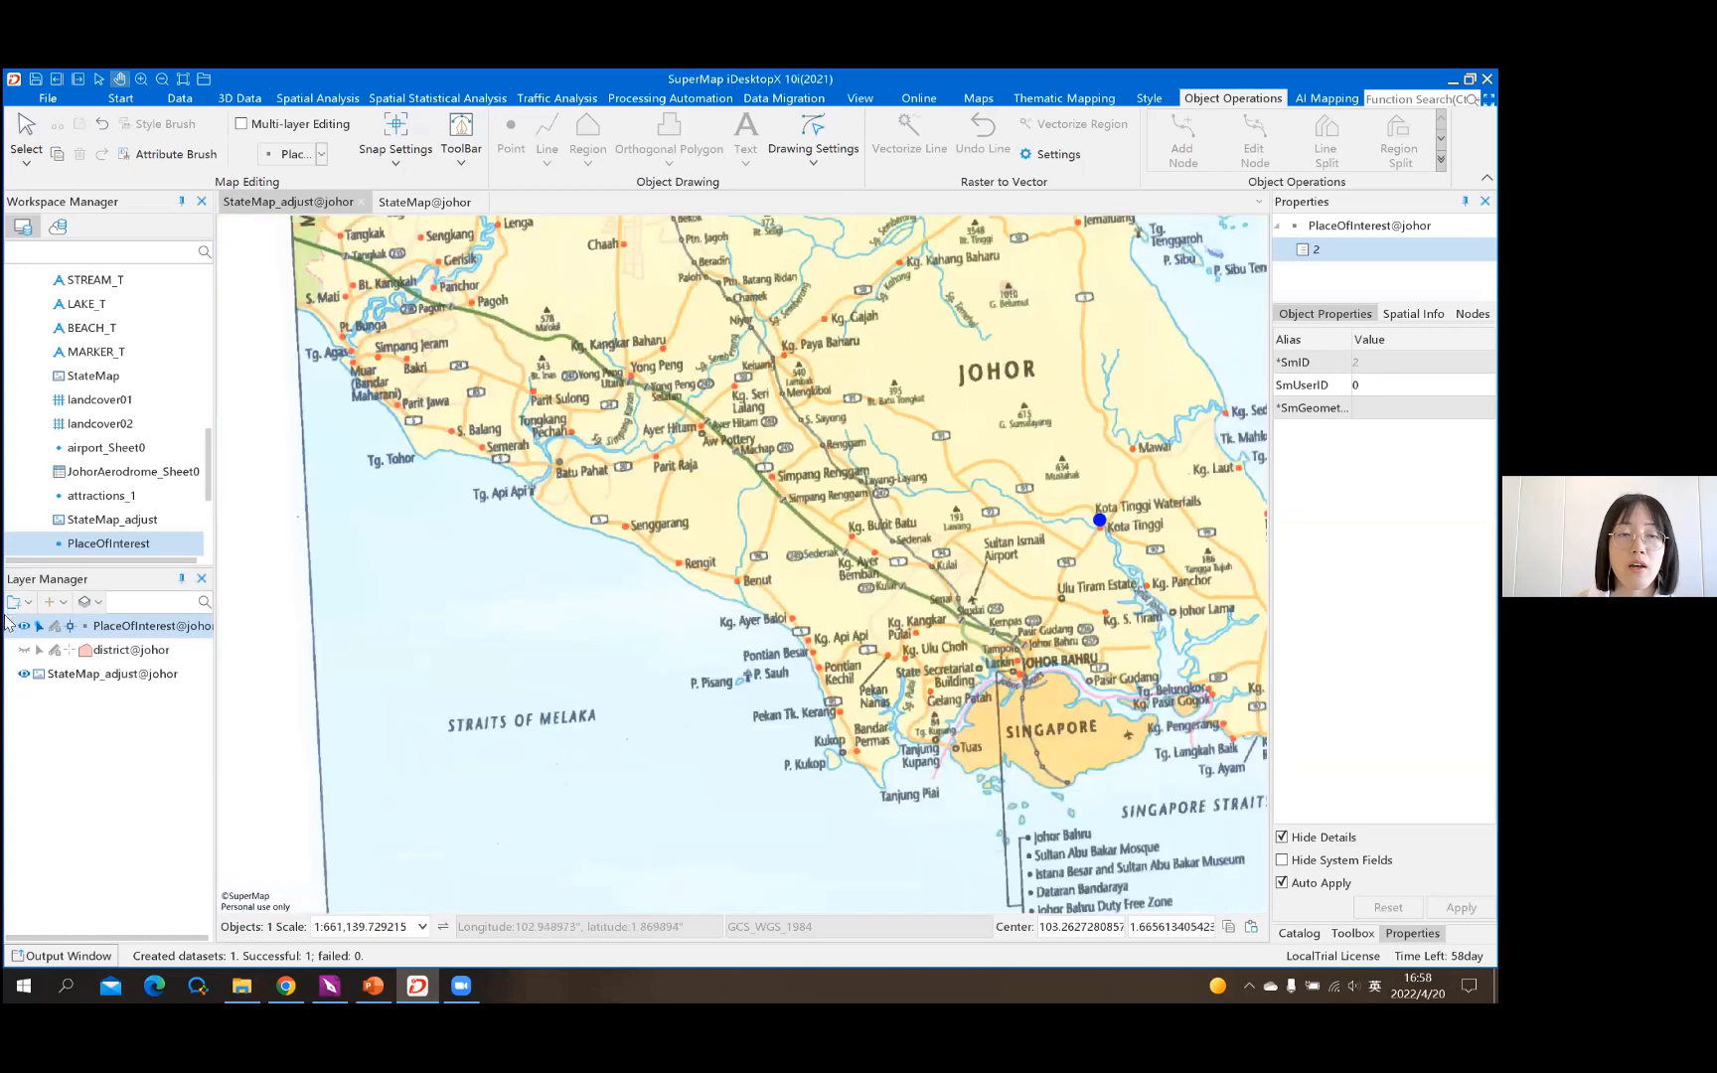
click(22, 677)
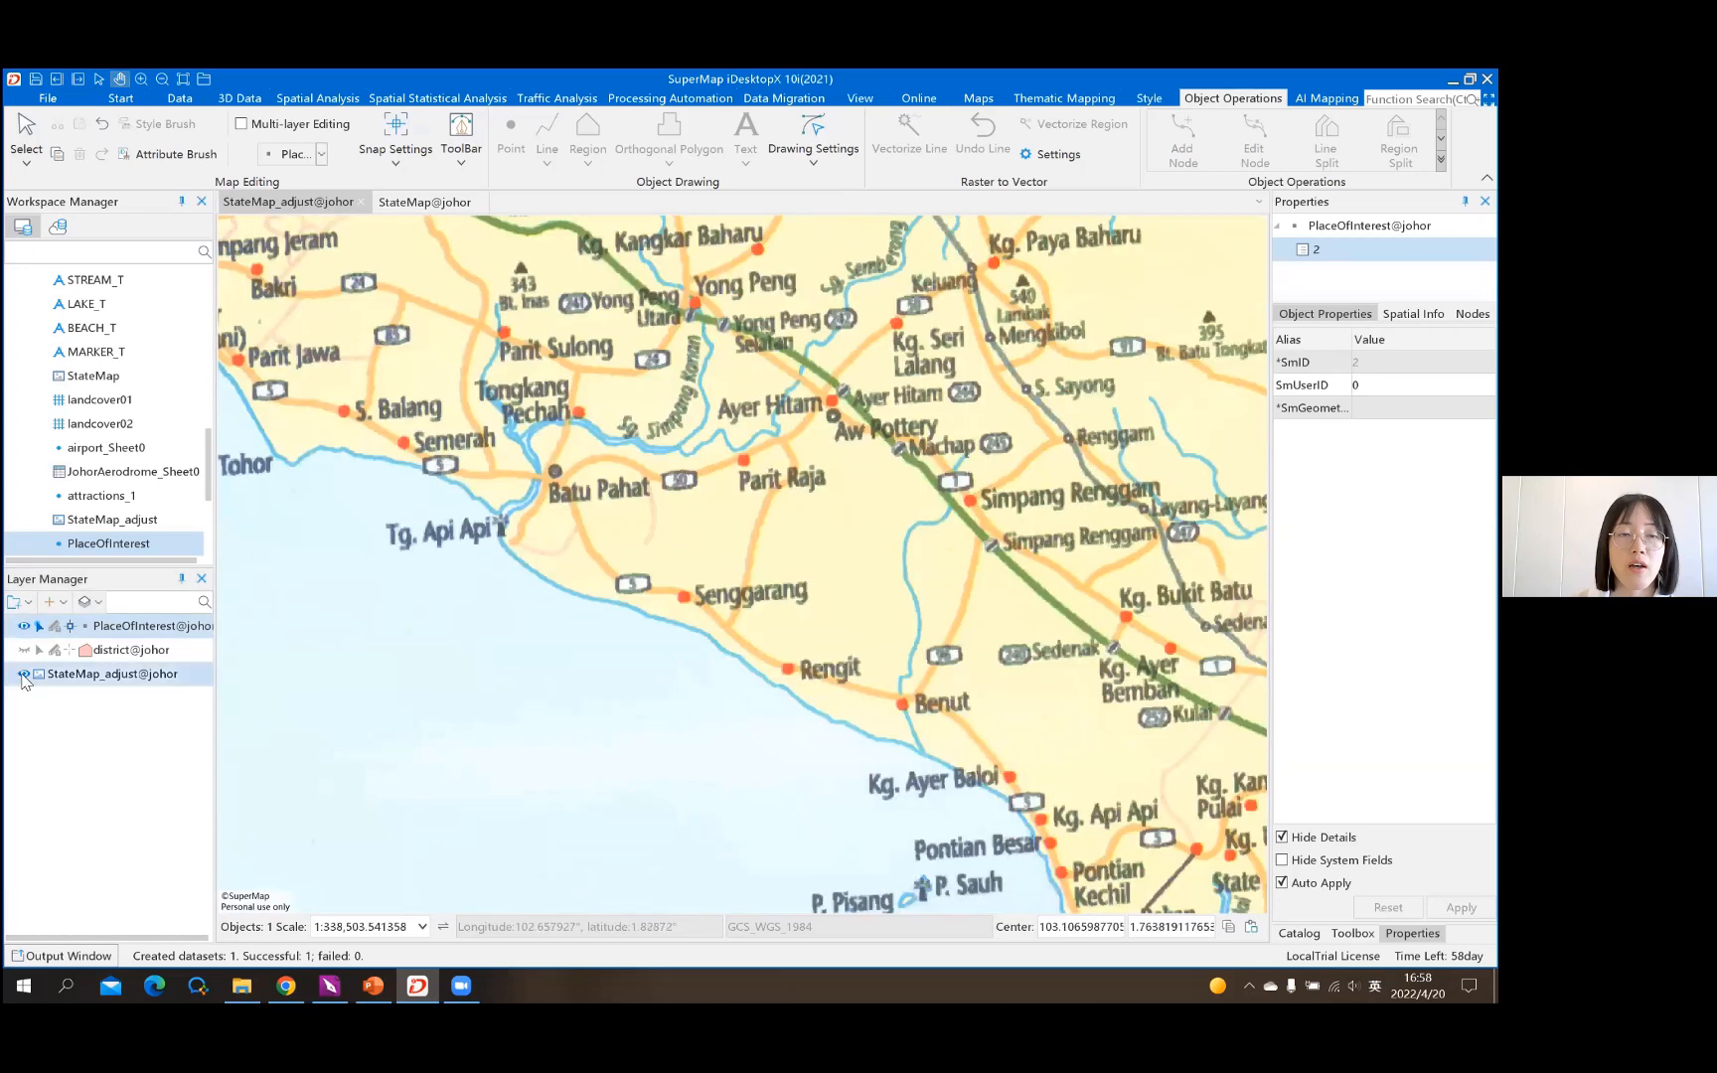
click(24, 674)
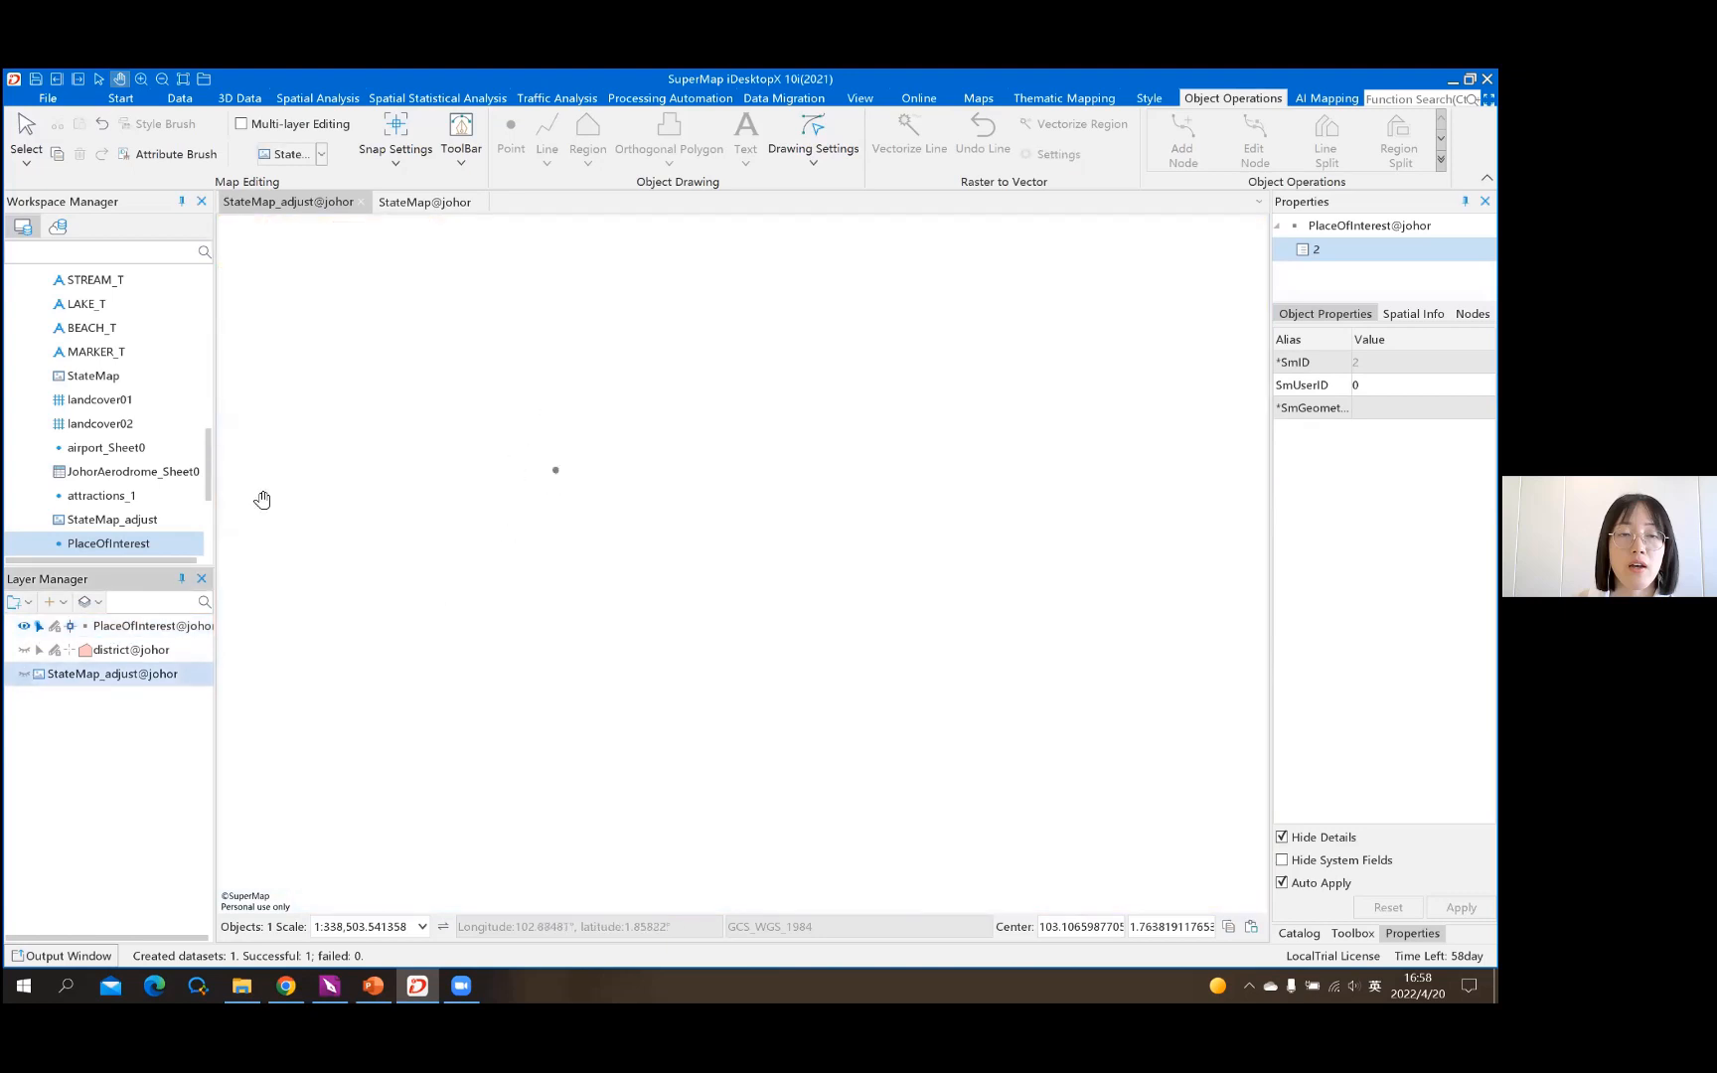
Show the StateMap_adjust layer again, clear the point selection, and add the attractions_1 dataset to the current map
click(21, 676)
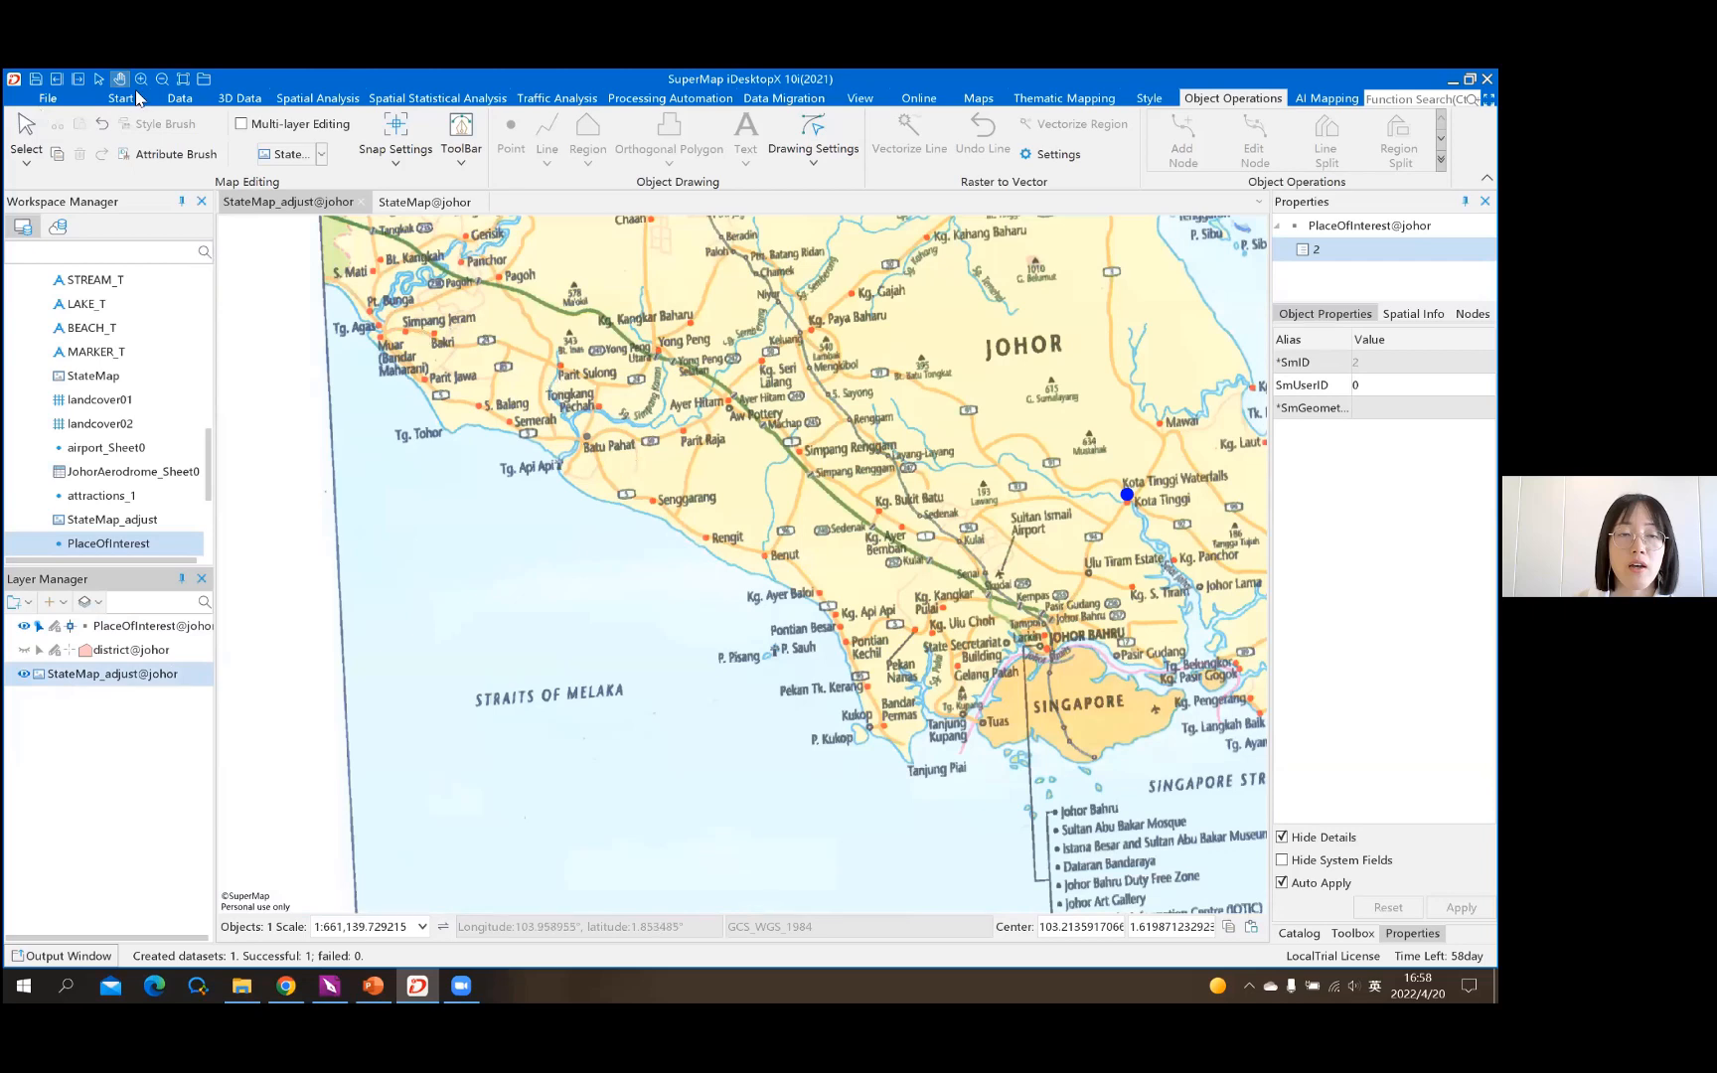
click(913, 449)
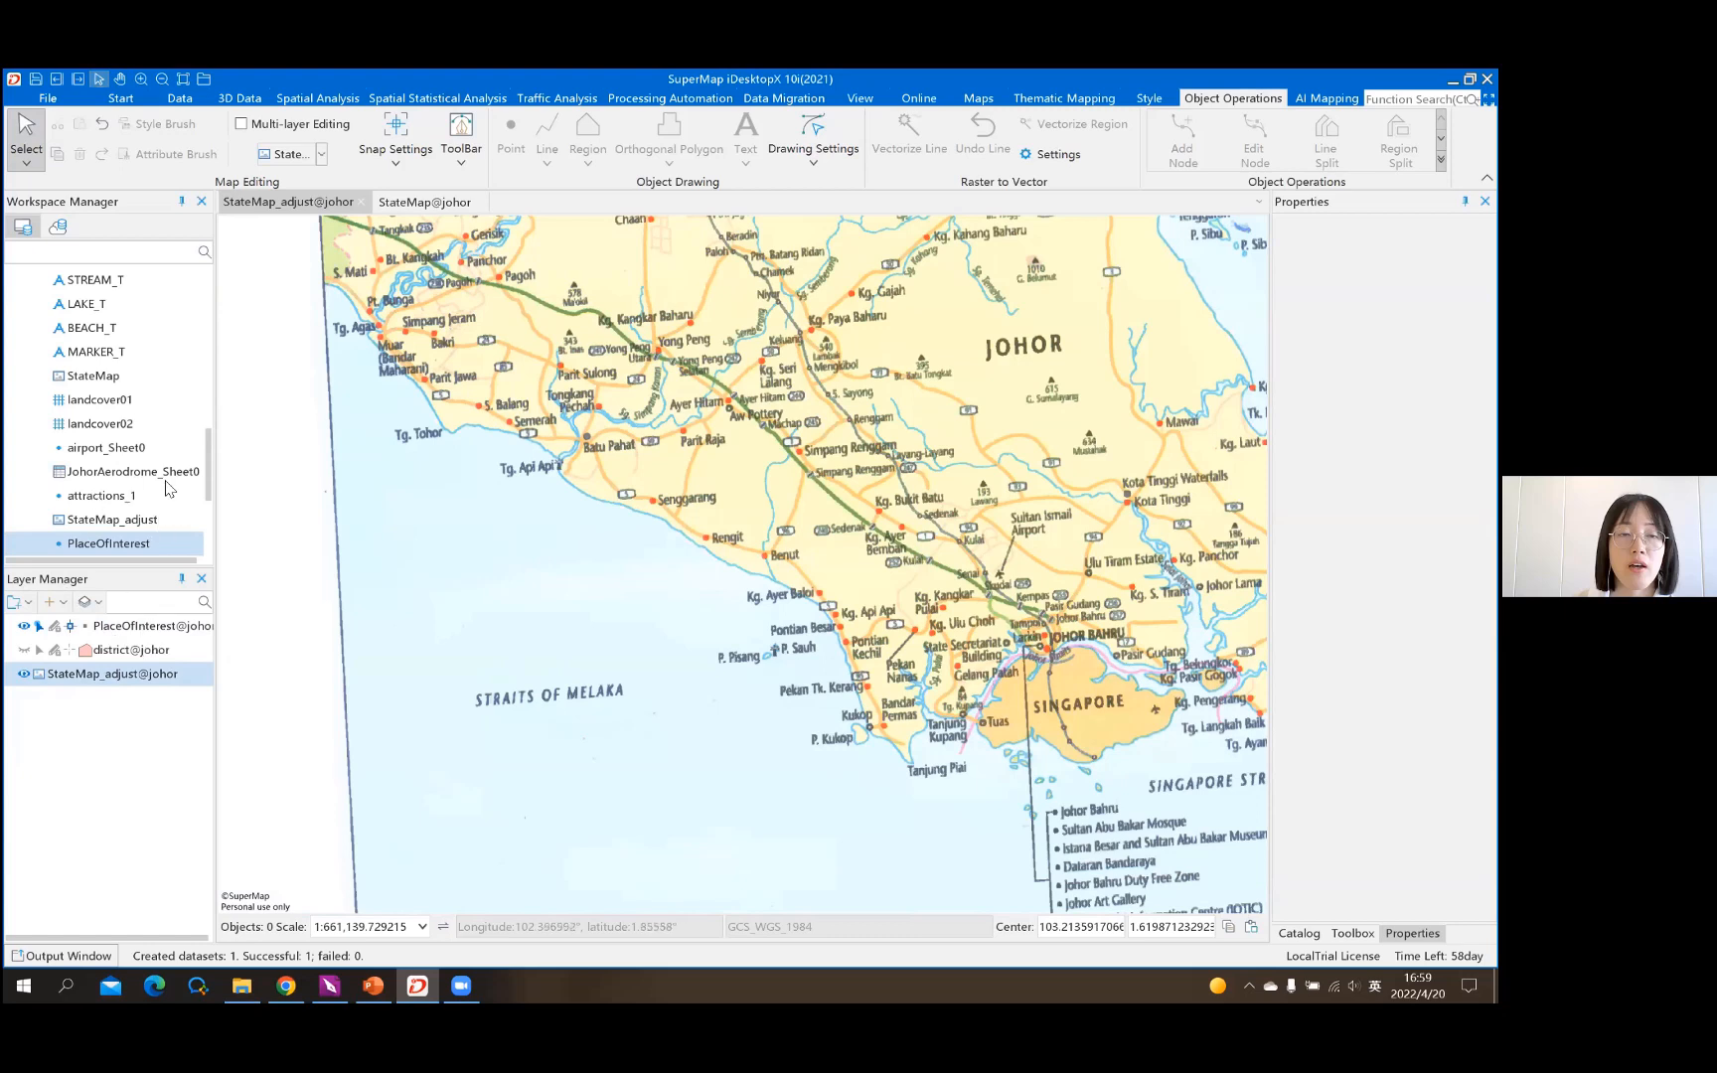
scroll(129, 423, down, 3)
click(88, 356)
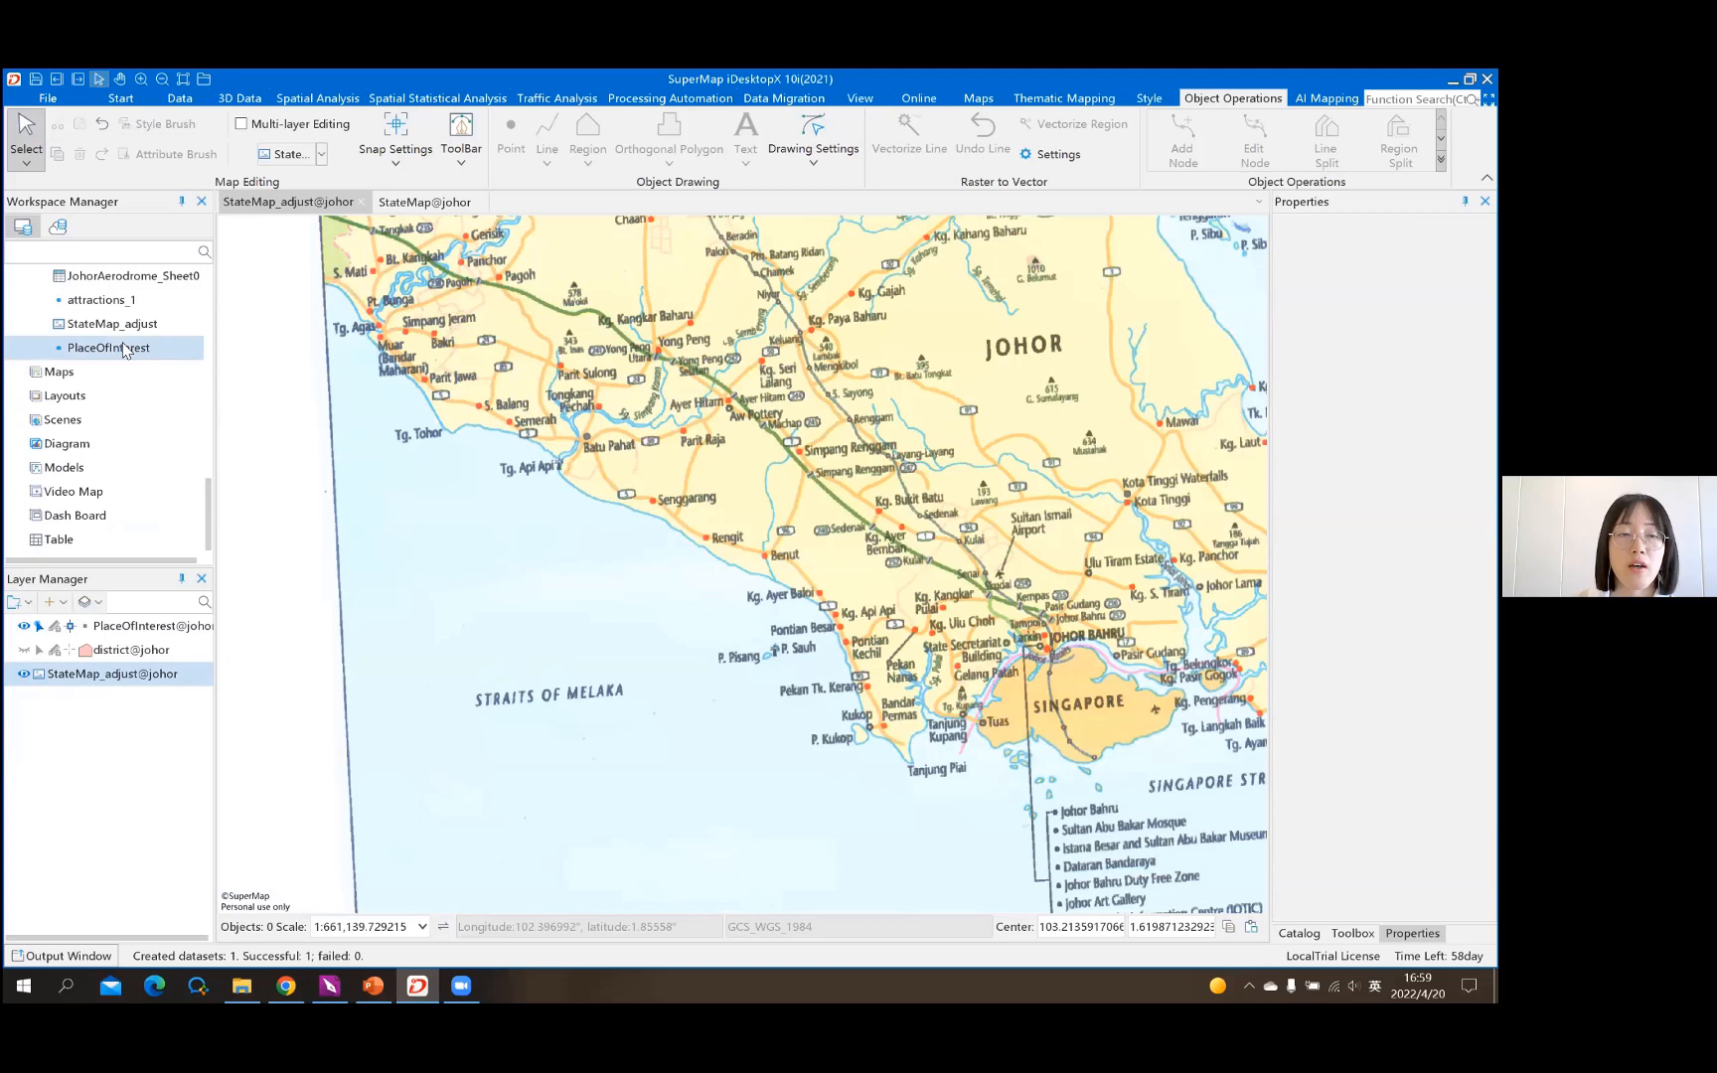
scroll(187, 350, up, 2)
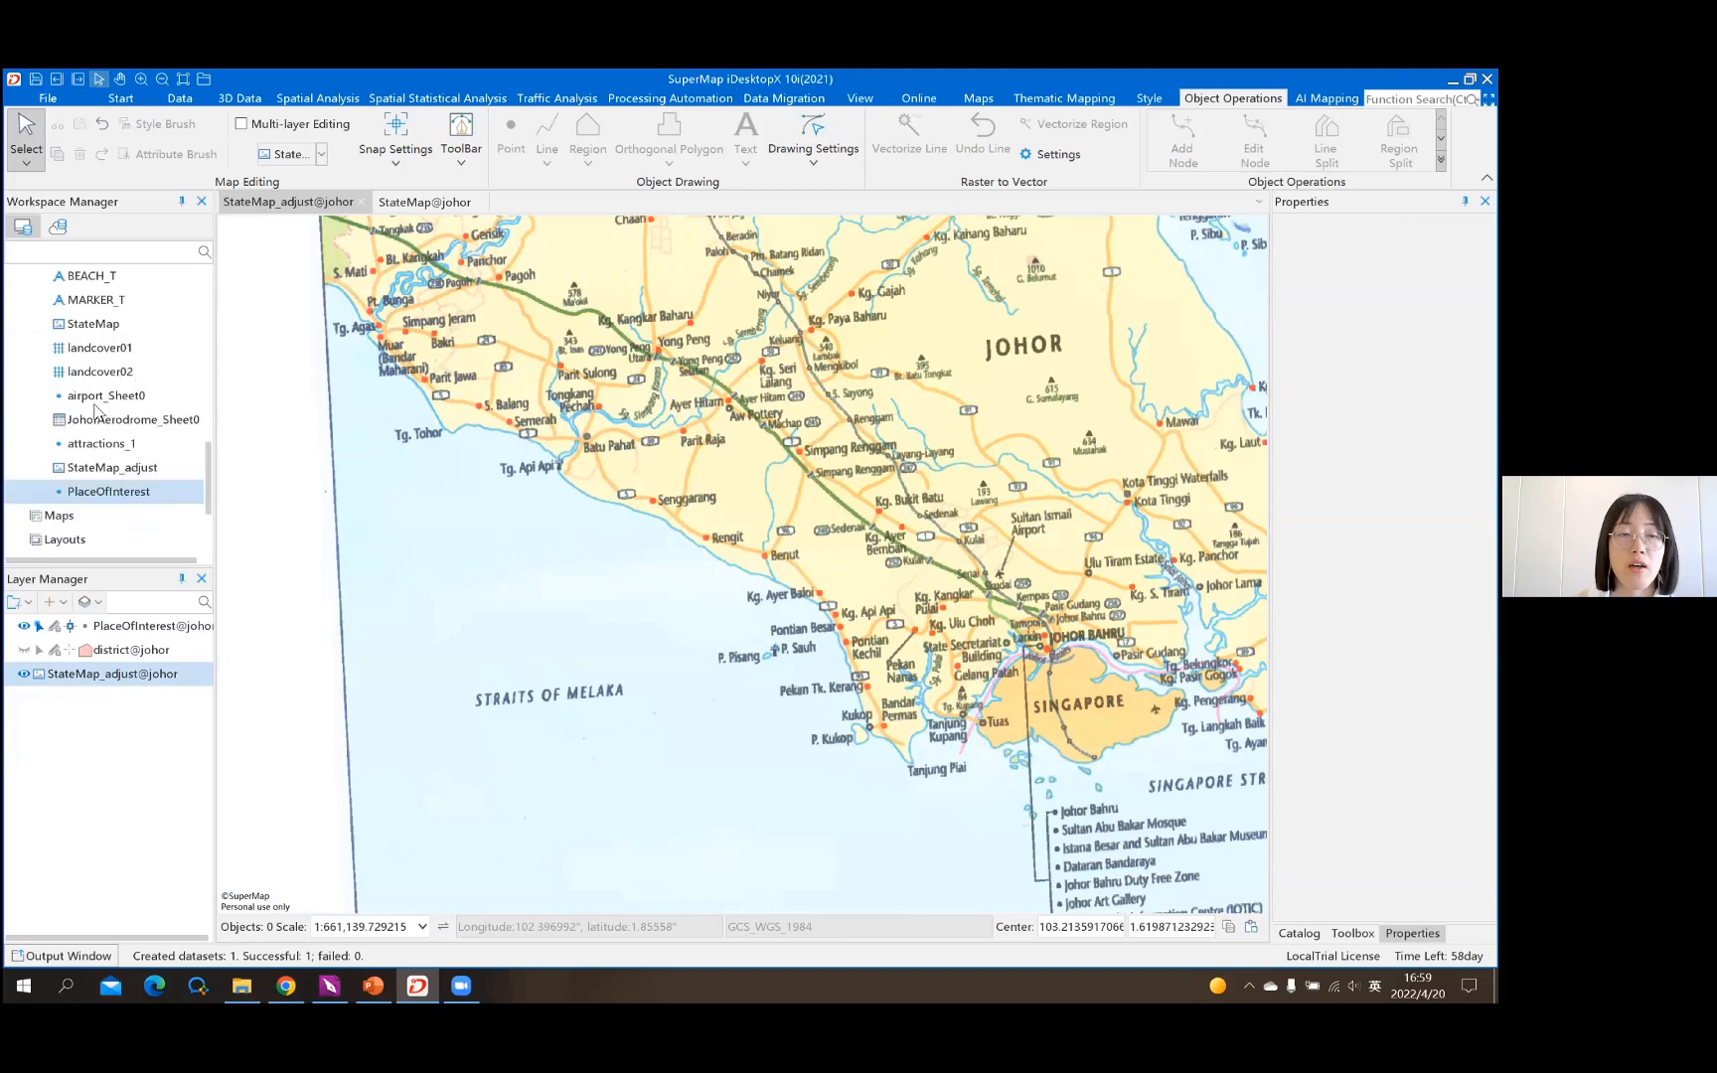
click(91, 445)
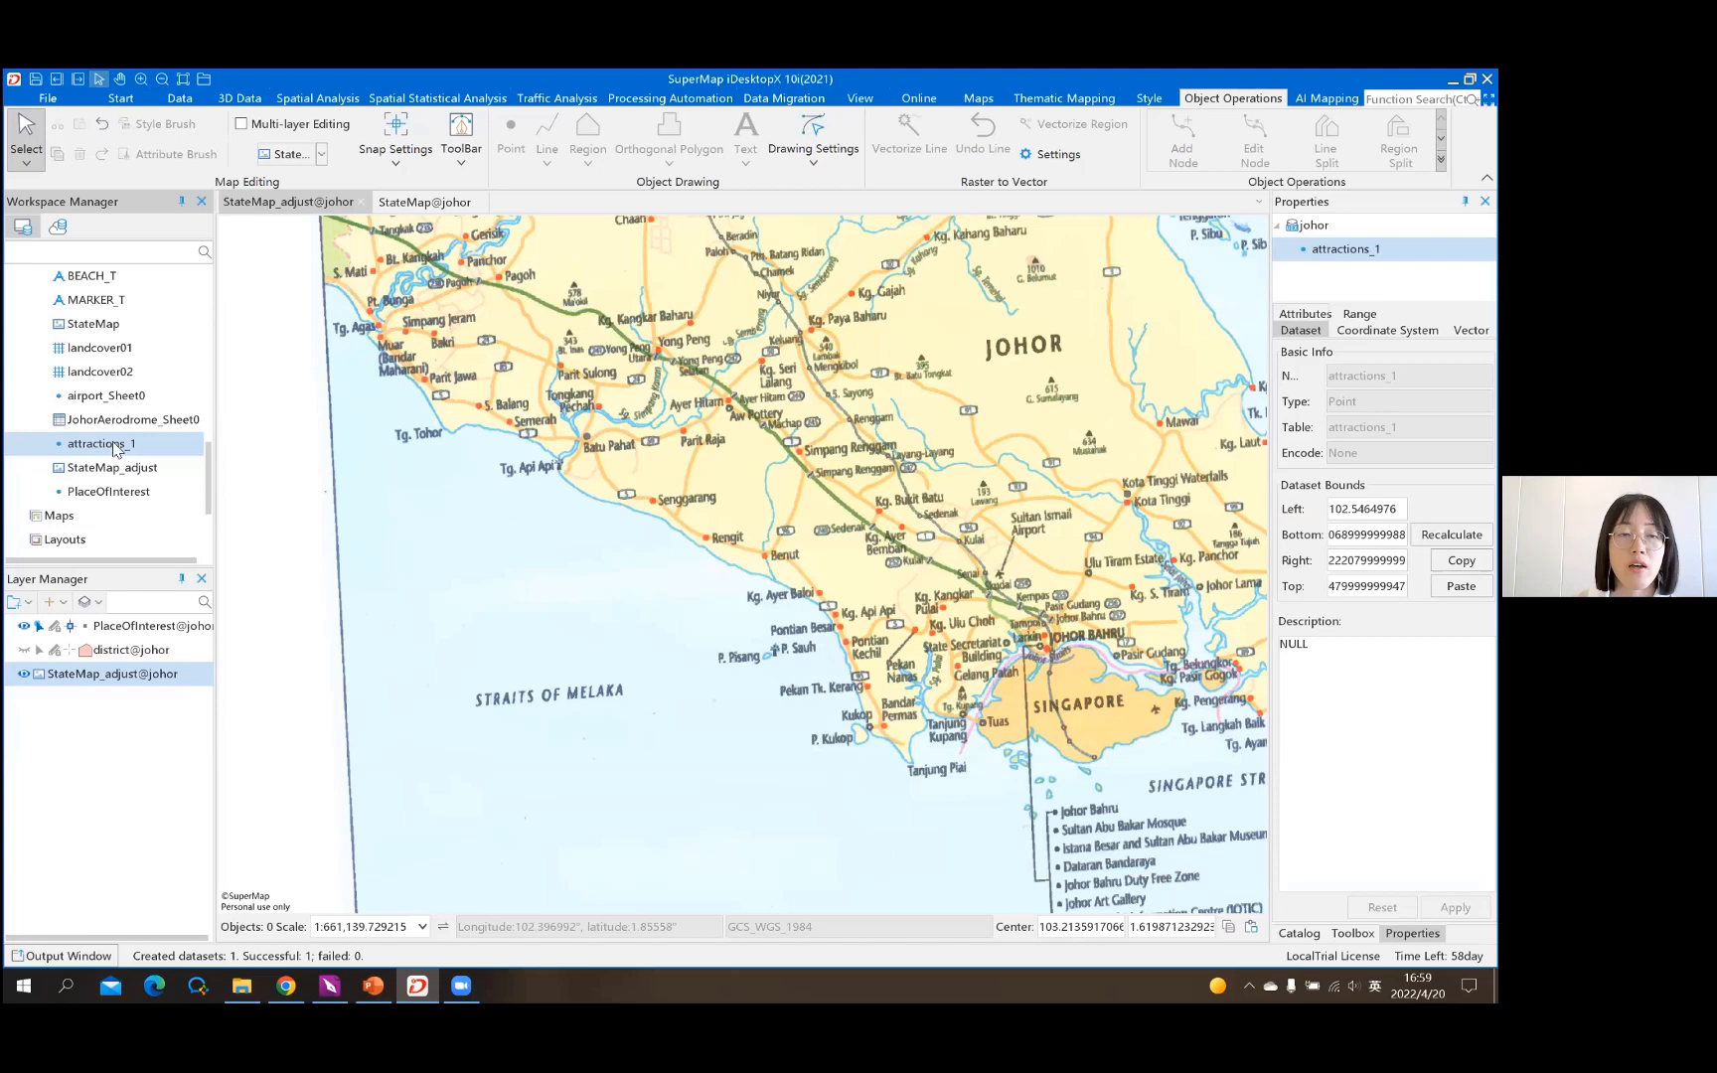
drag(116, 452, 840, 435)
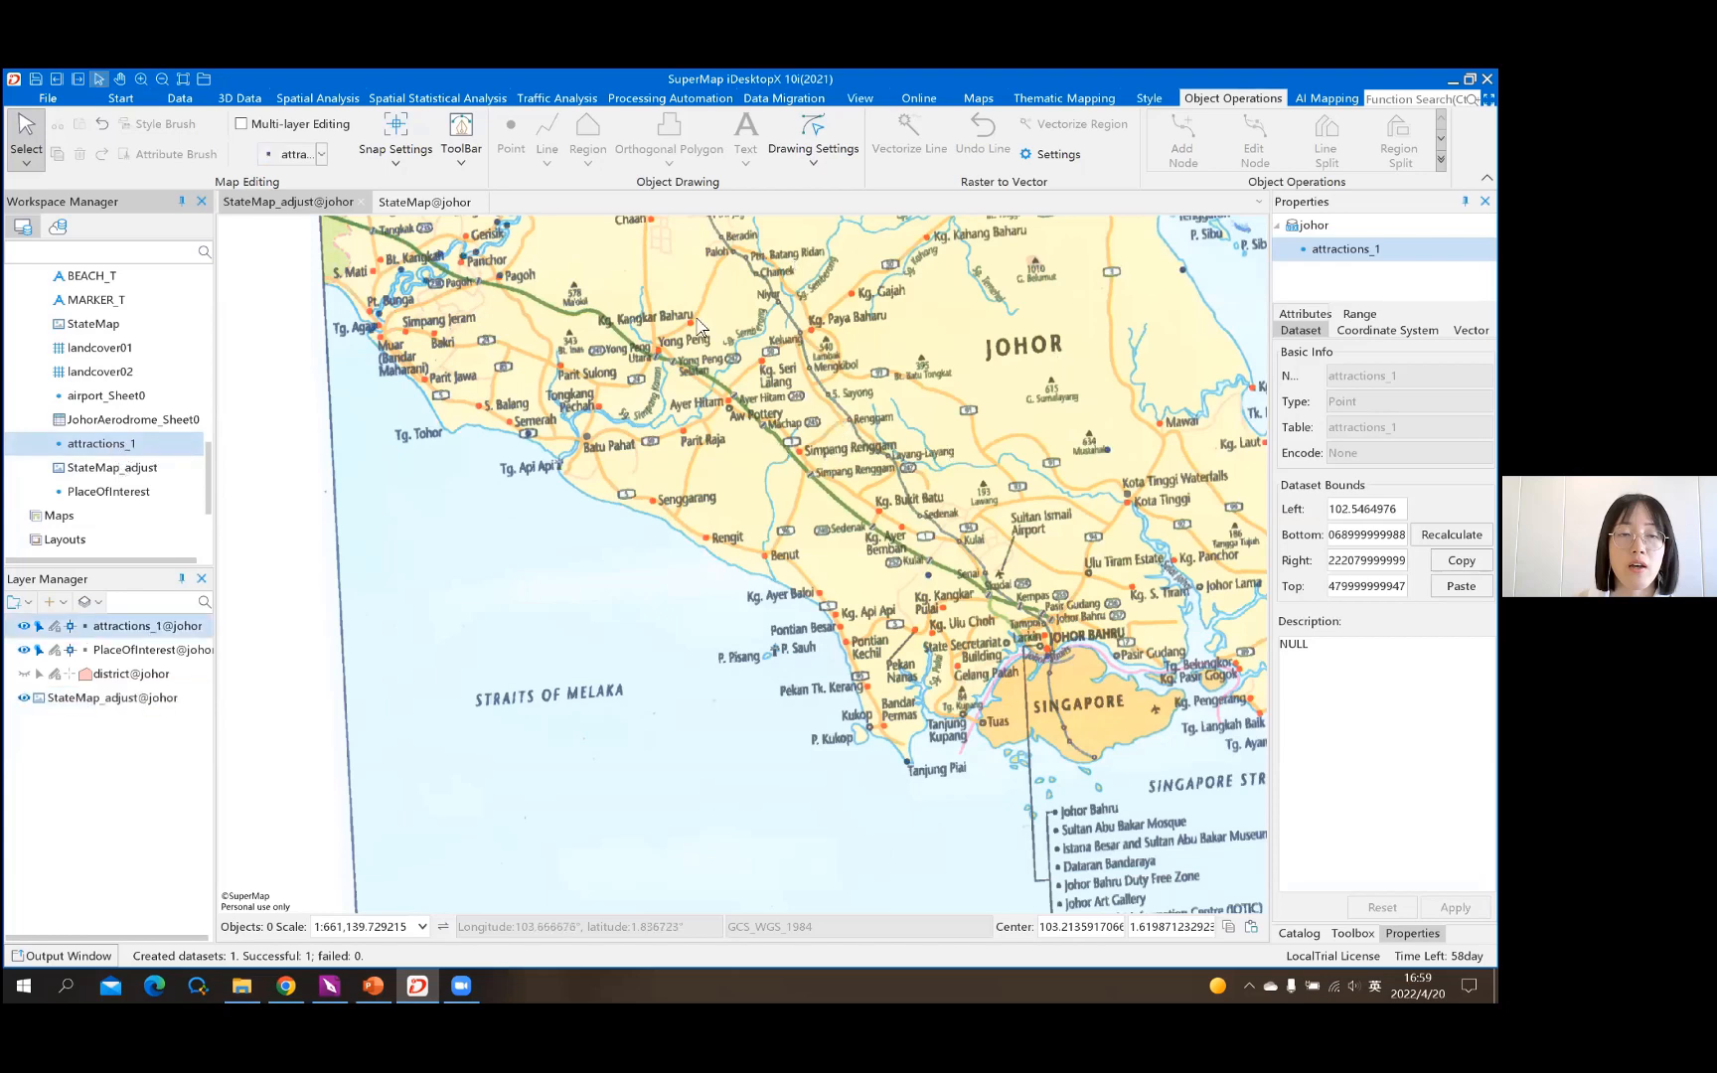
scroll(744, 353, down, 1)
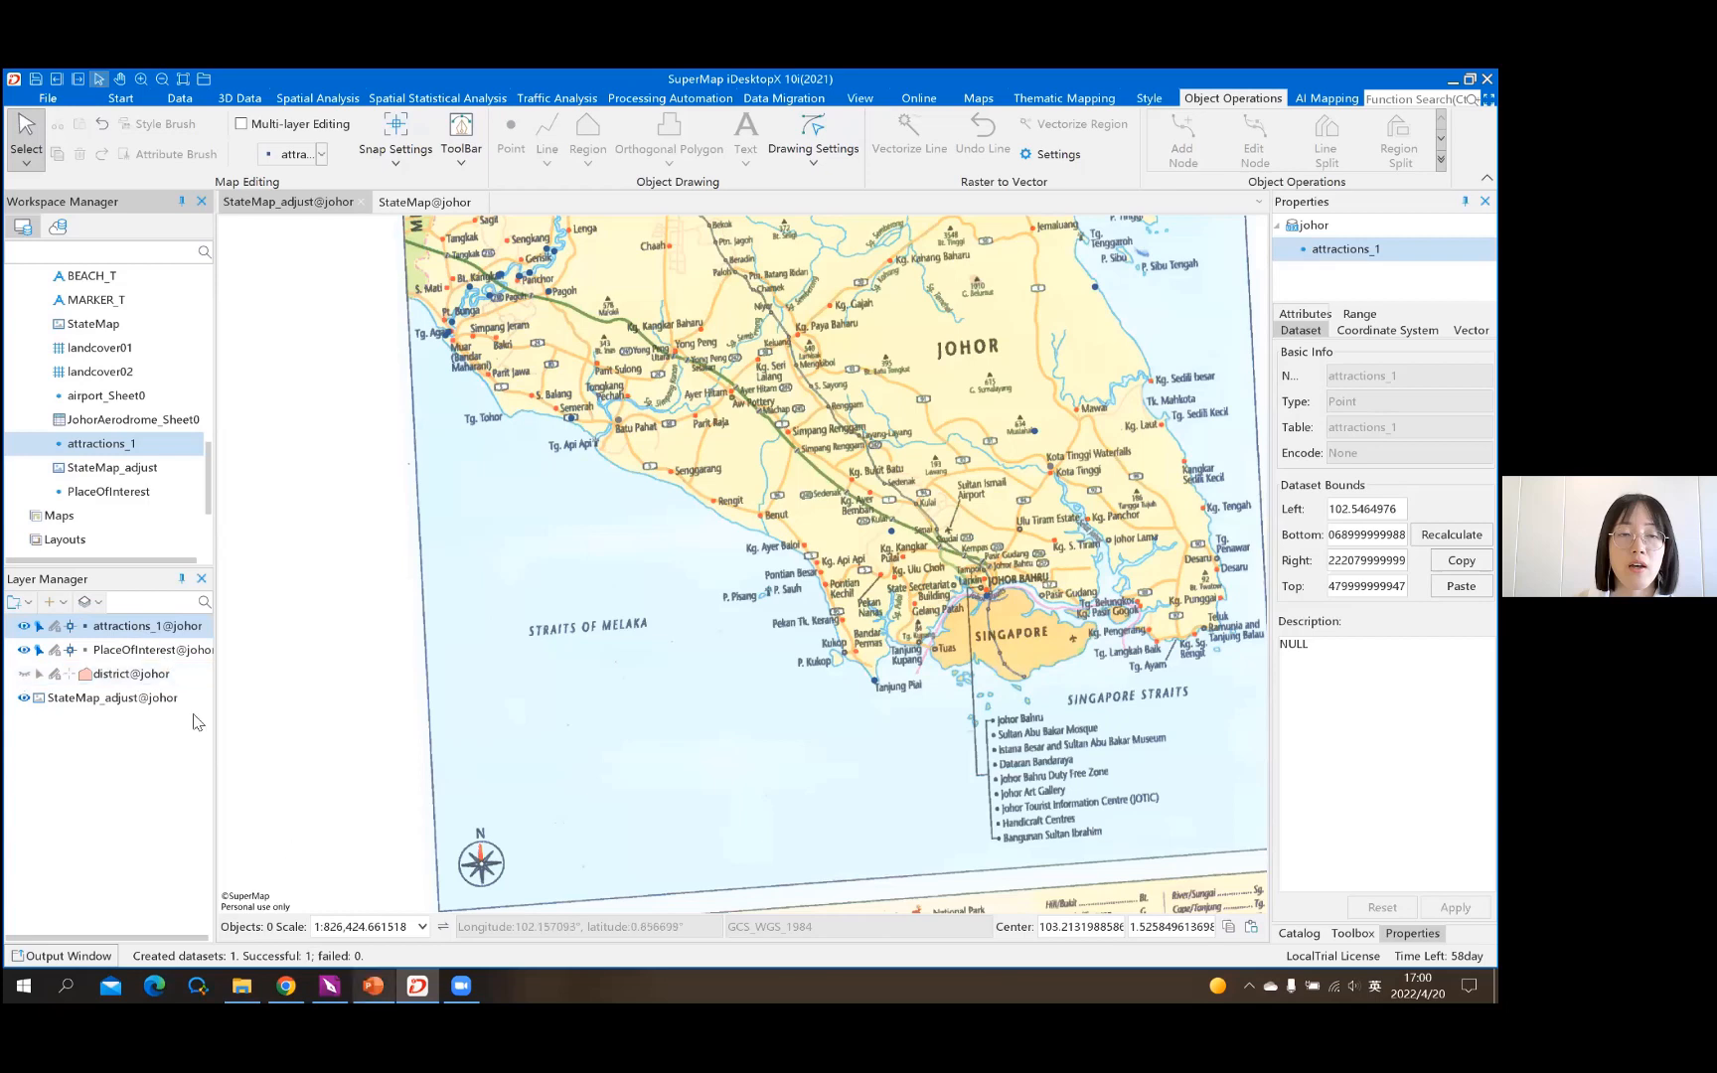
Switch to the PowerPoint presentation and show the Combine Vector Datasets slide in the slide show
key(alt+Tab)
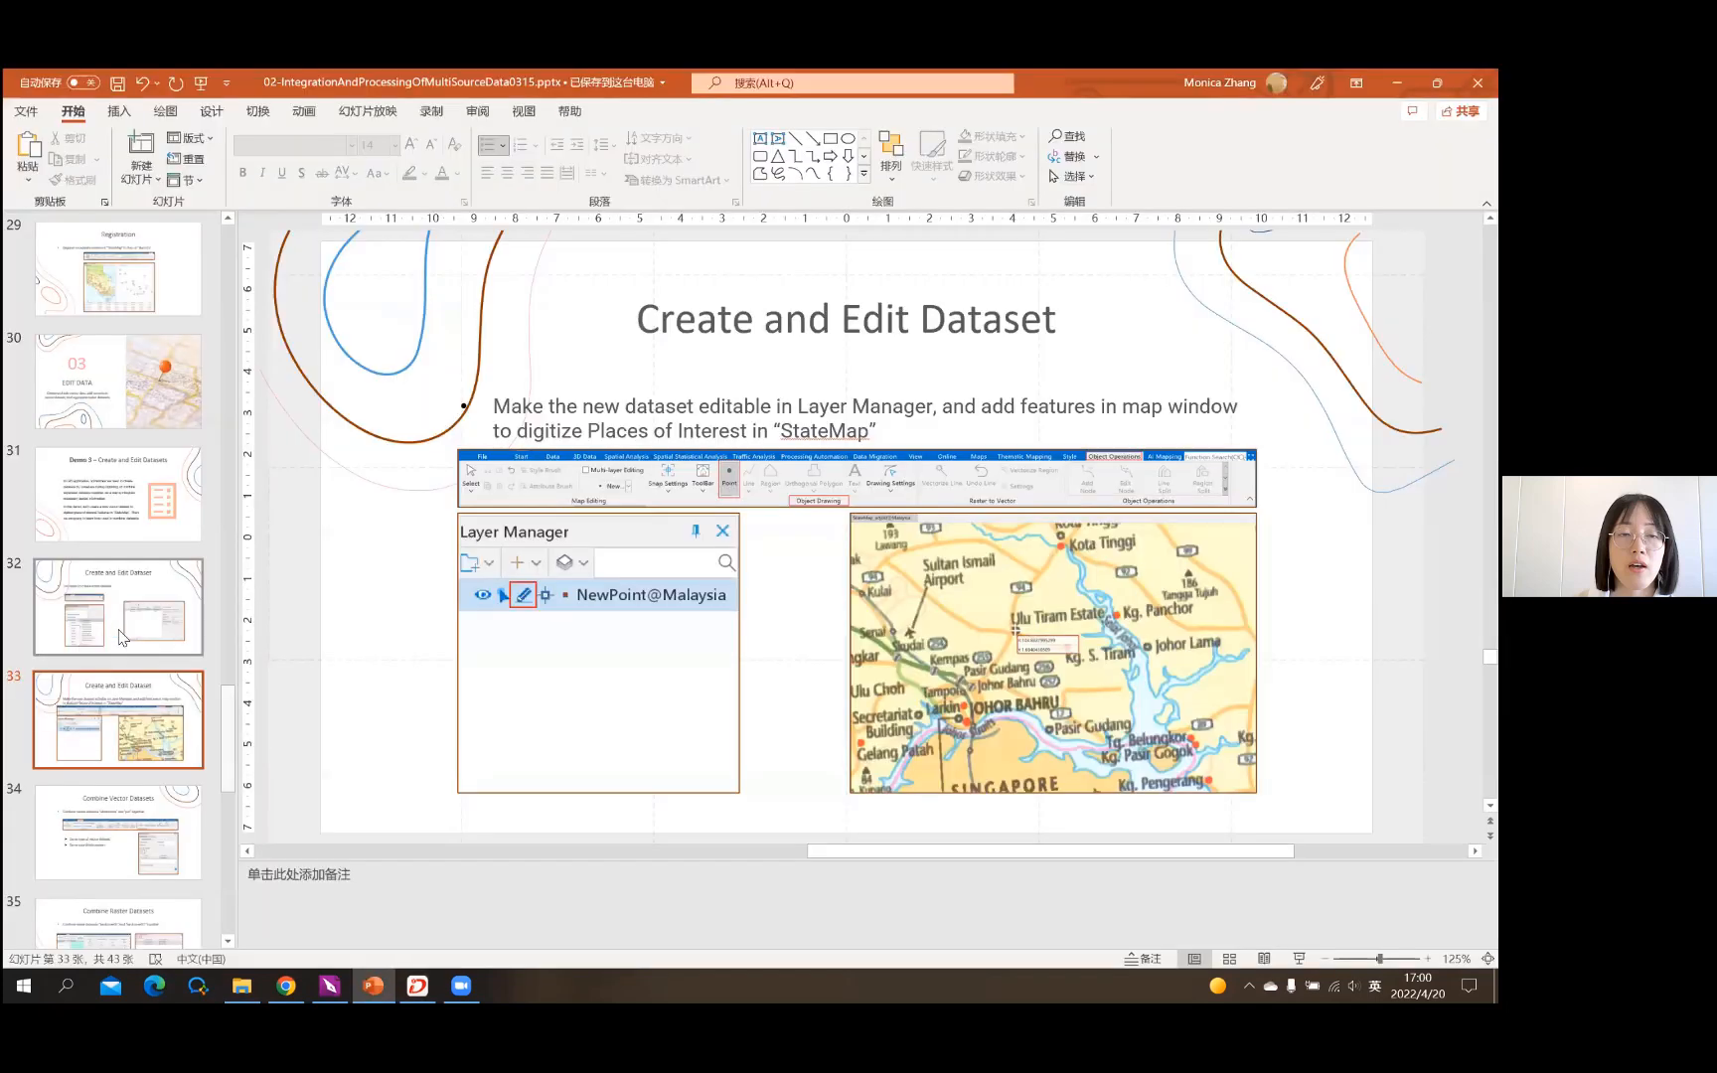
click(1299, 959)
click(862, 572)
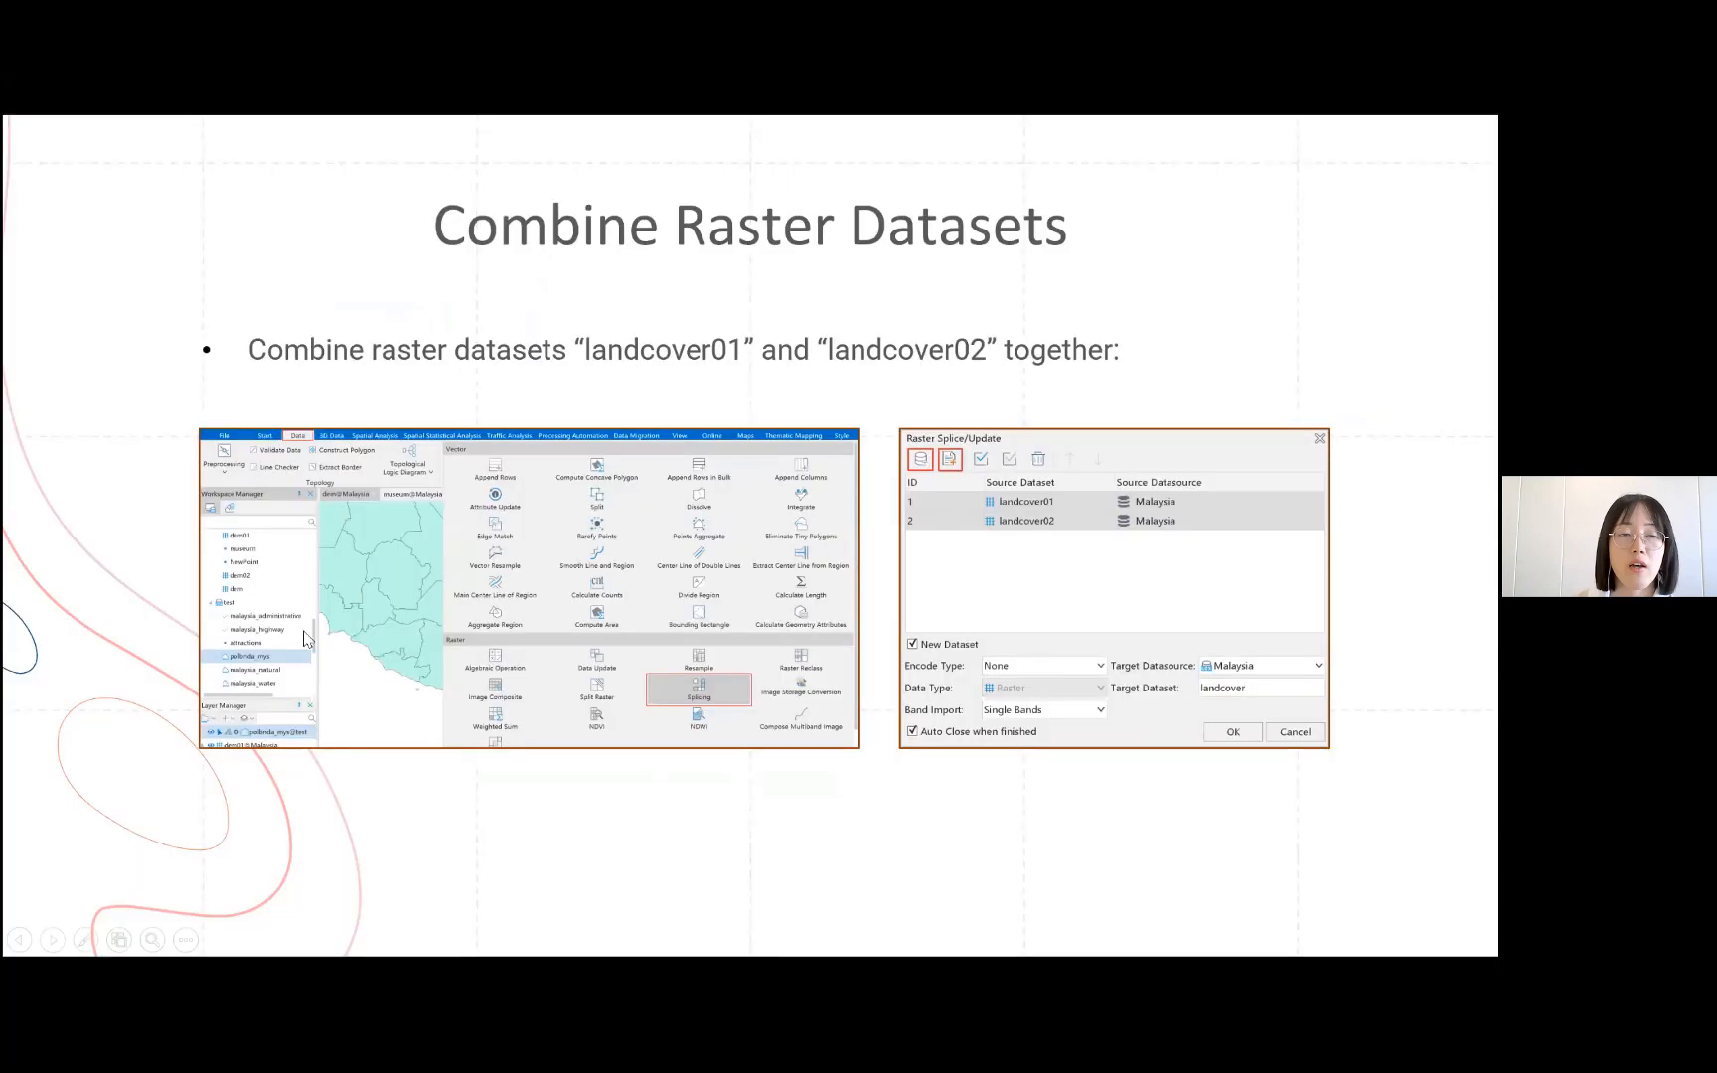
key(Left)
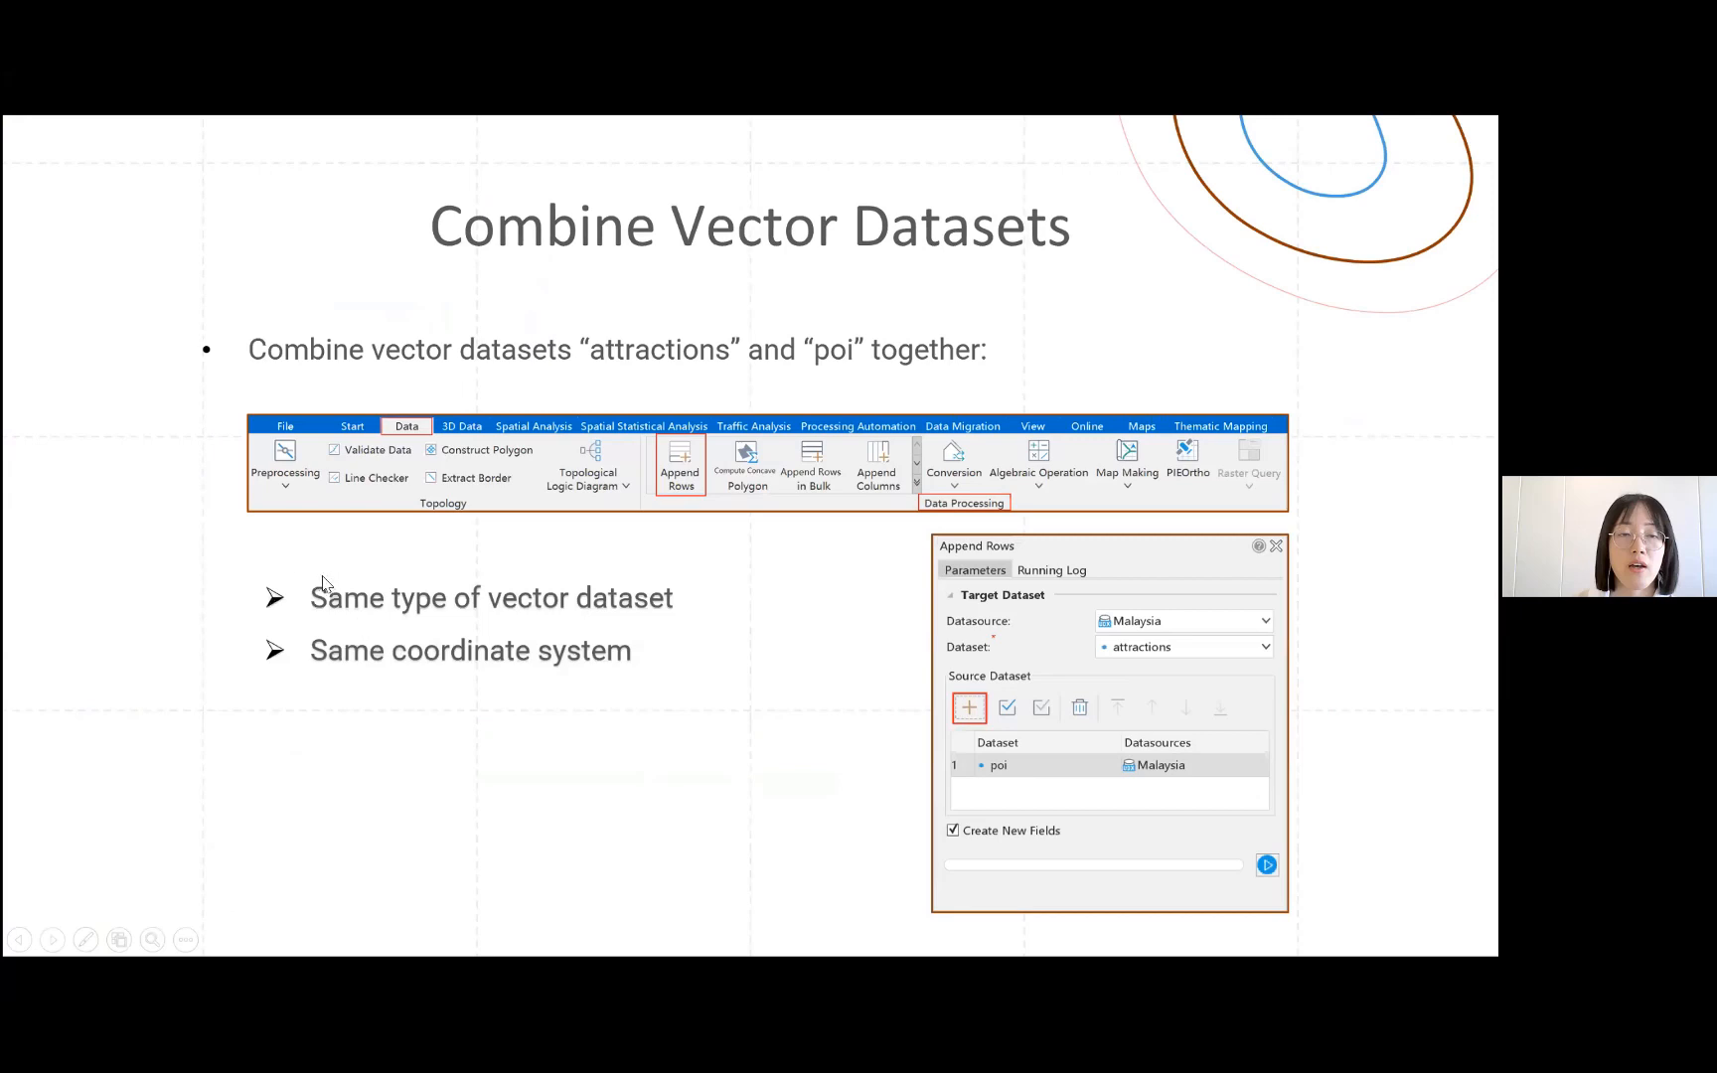
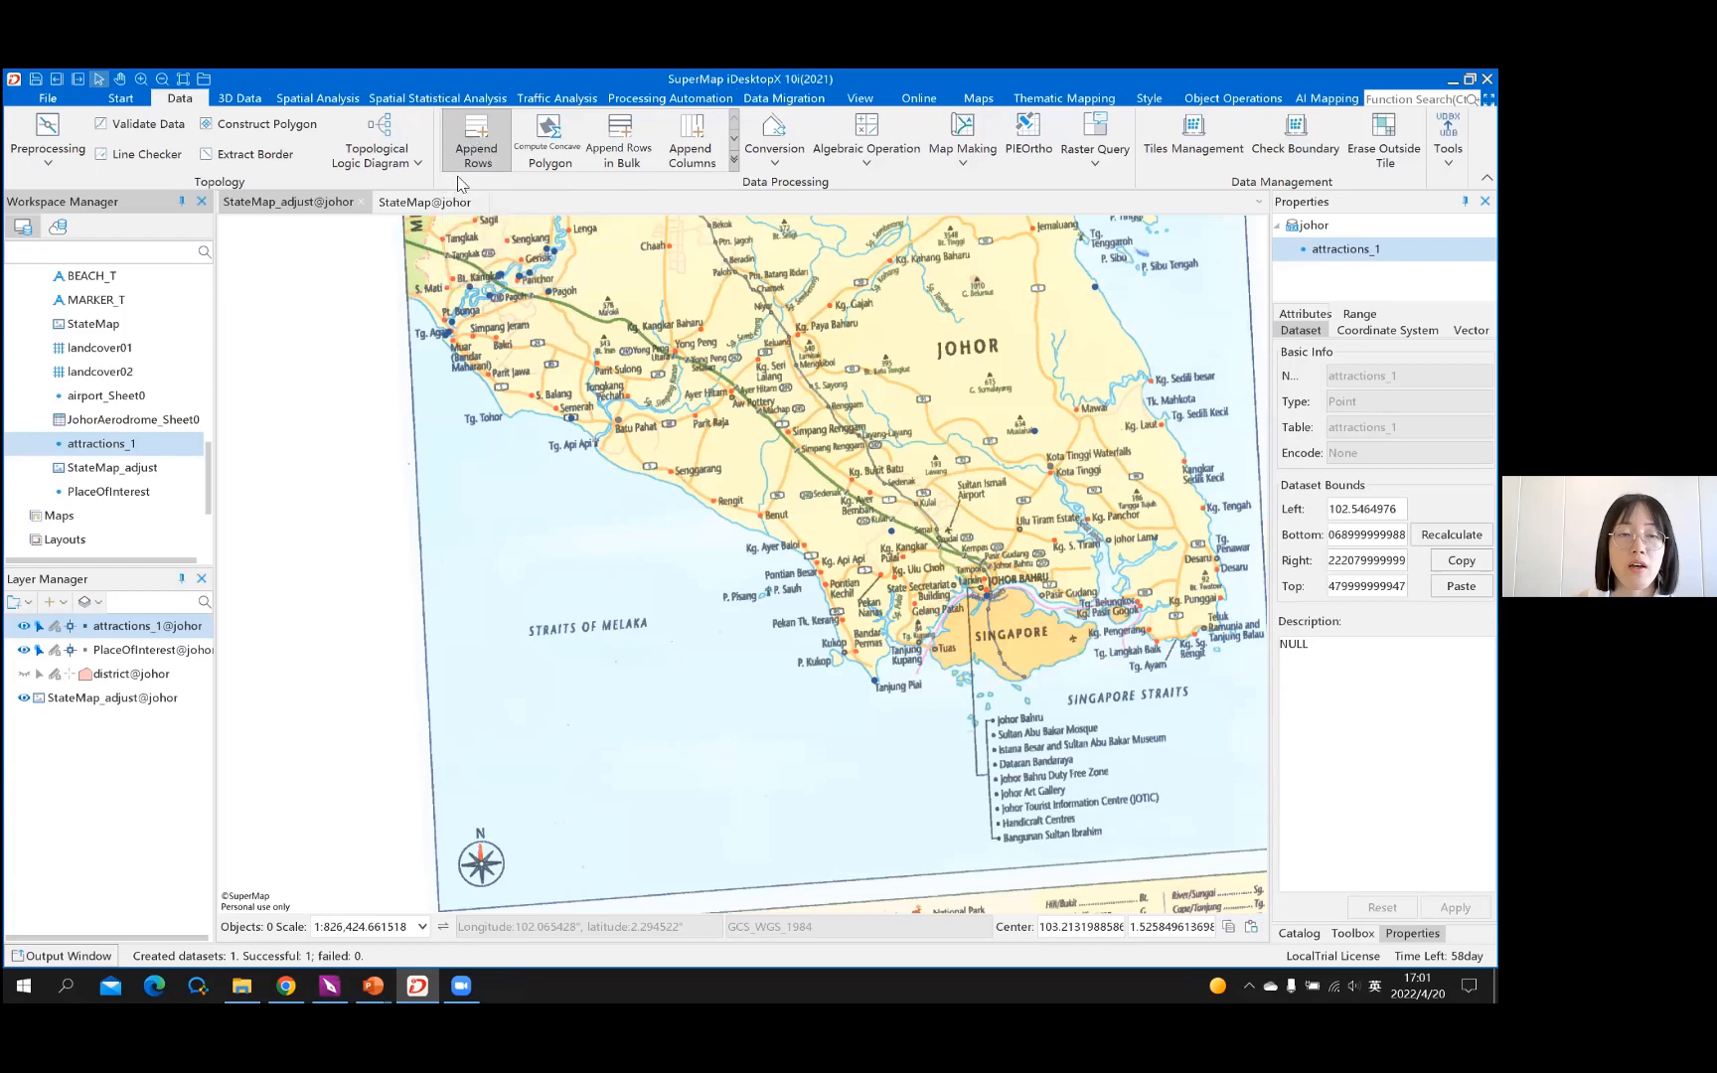
Append the rows of PlaceOfInterest to the attractions_1 dataset in the johor datasource, agreeing to close the open target dataset
click(474, 151)
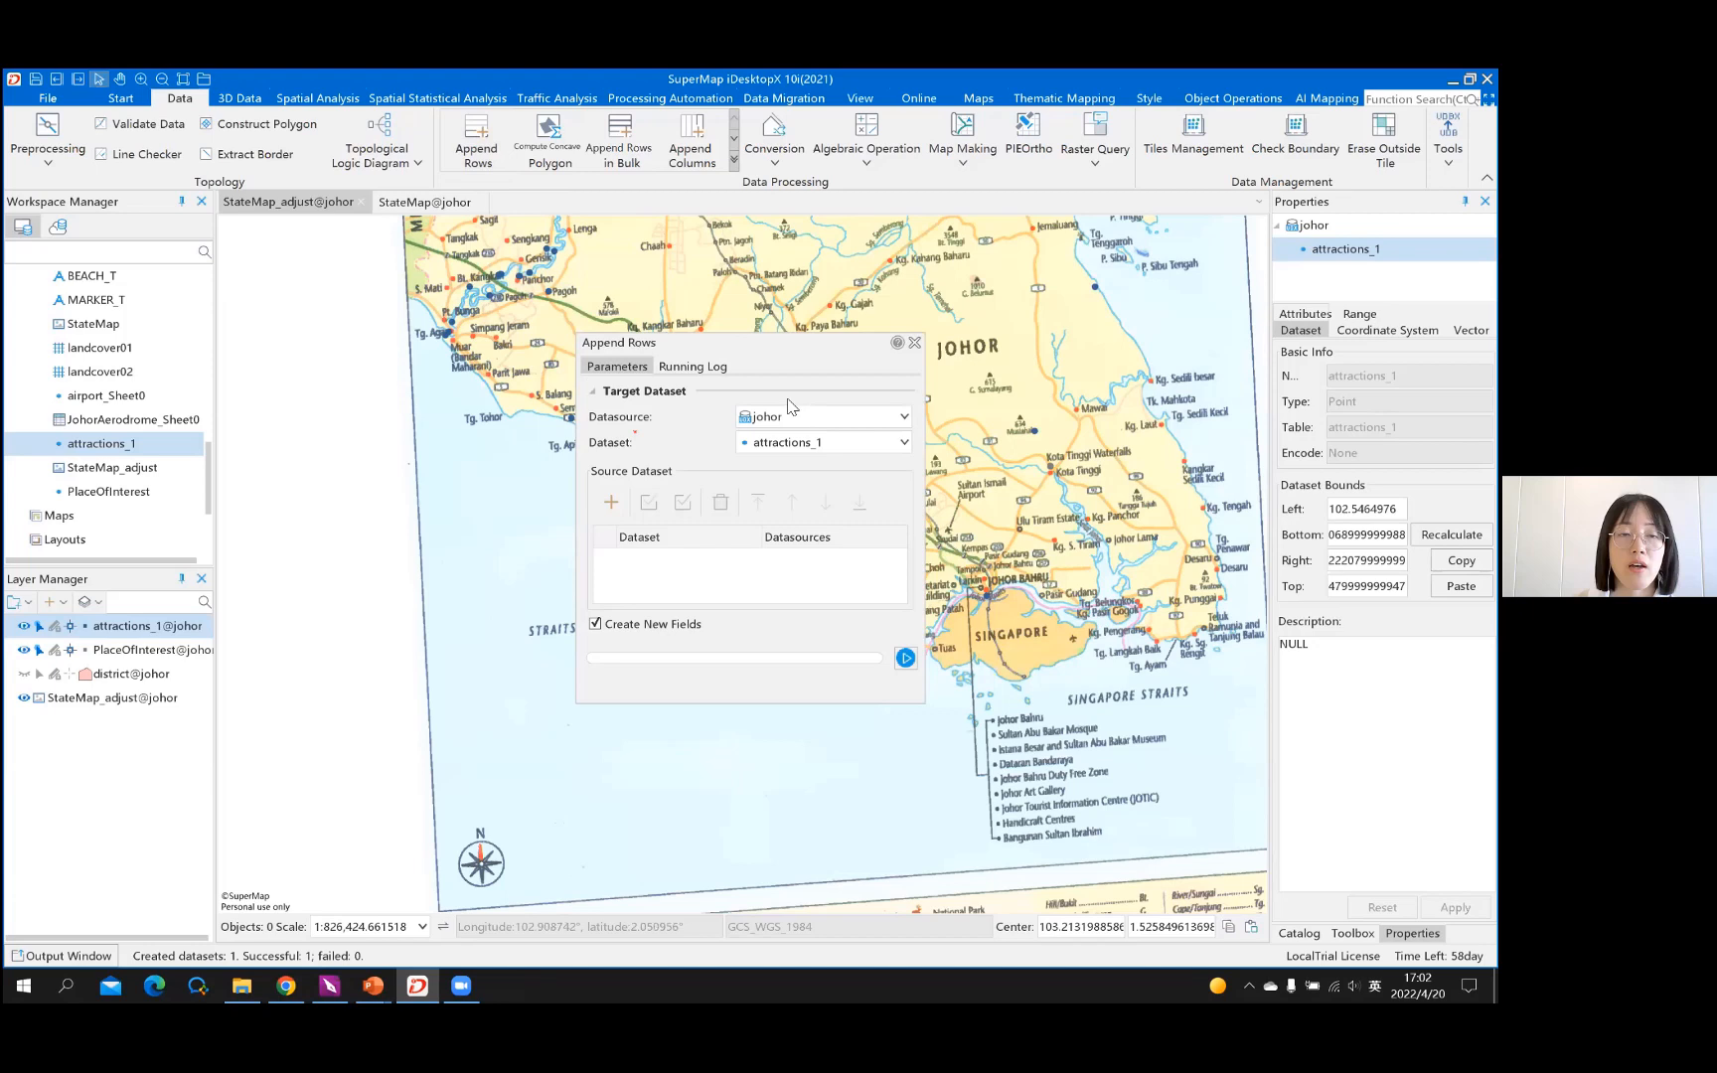
click(647, 298)
click(612, 502)
click(620, 506)
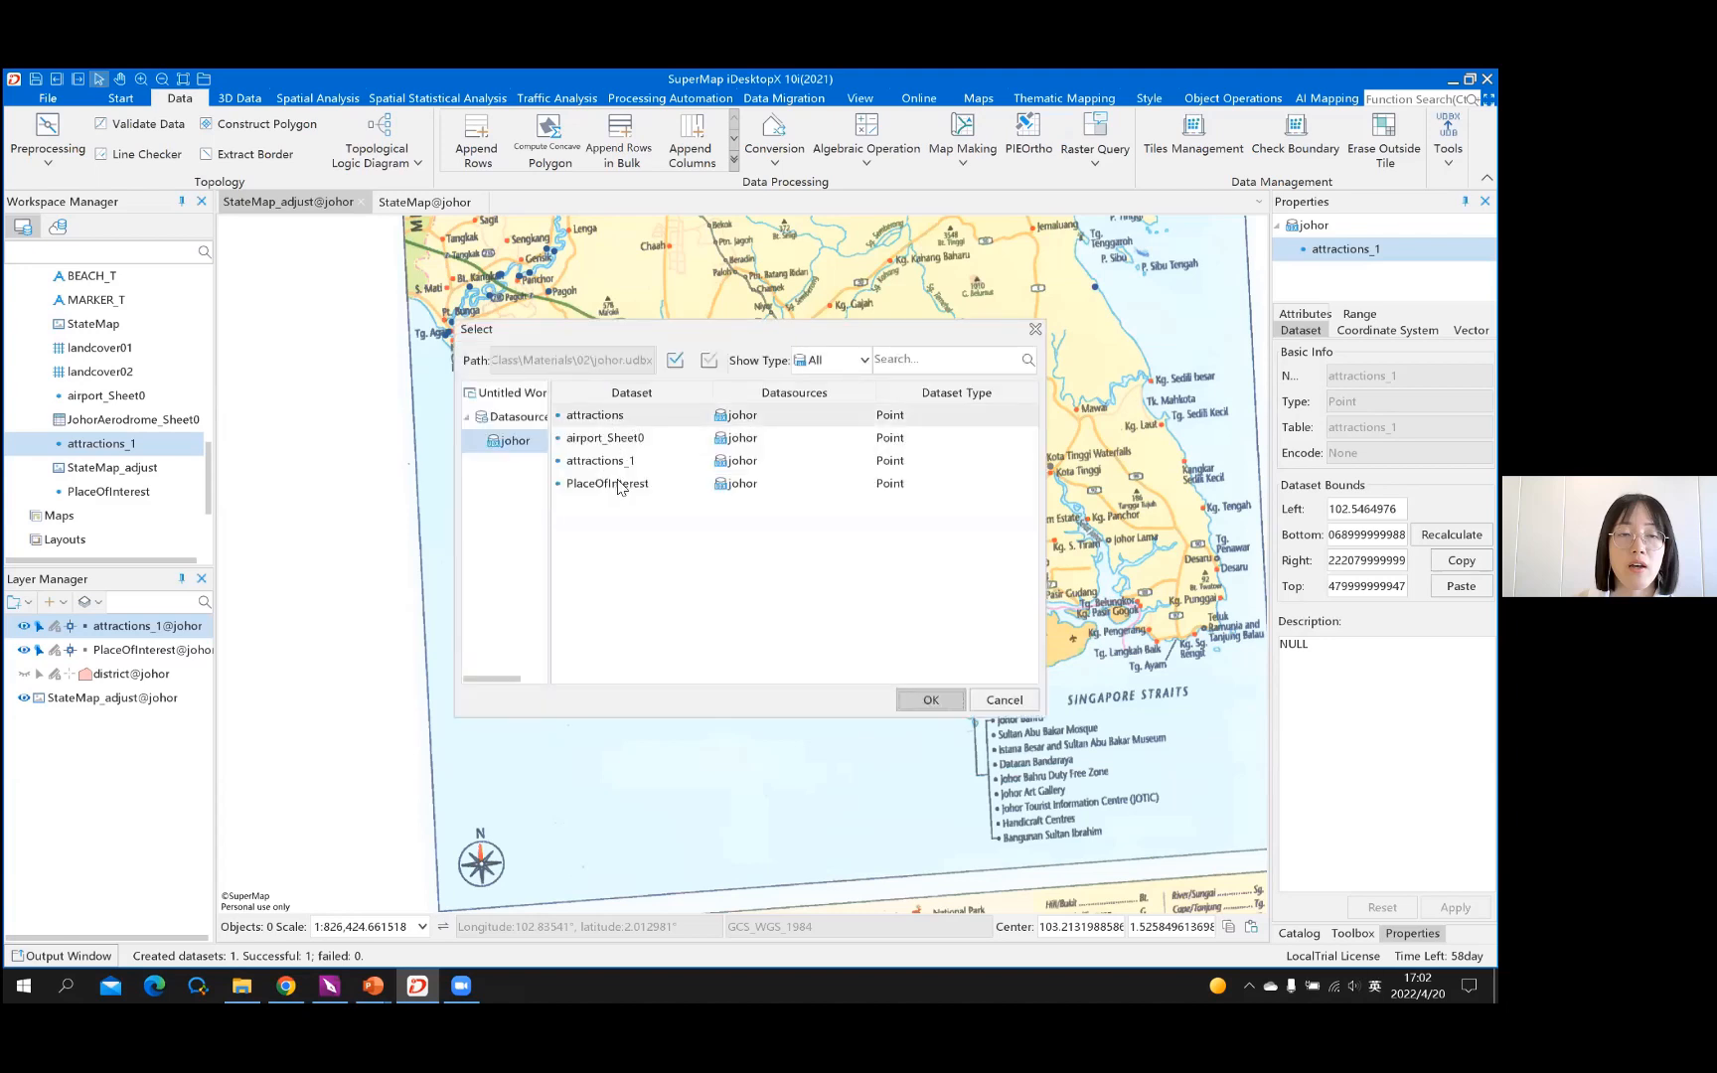
click(617, 484)
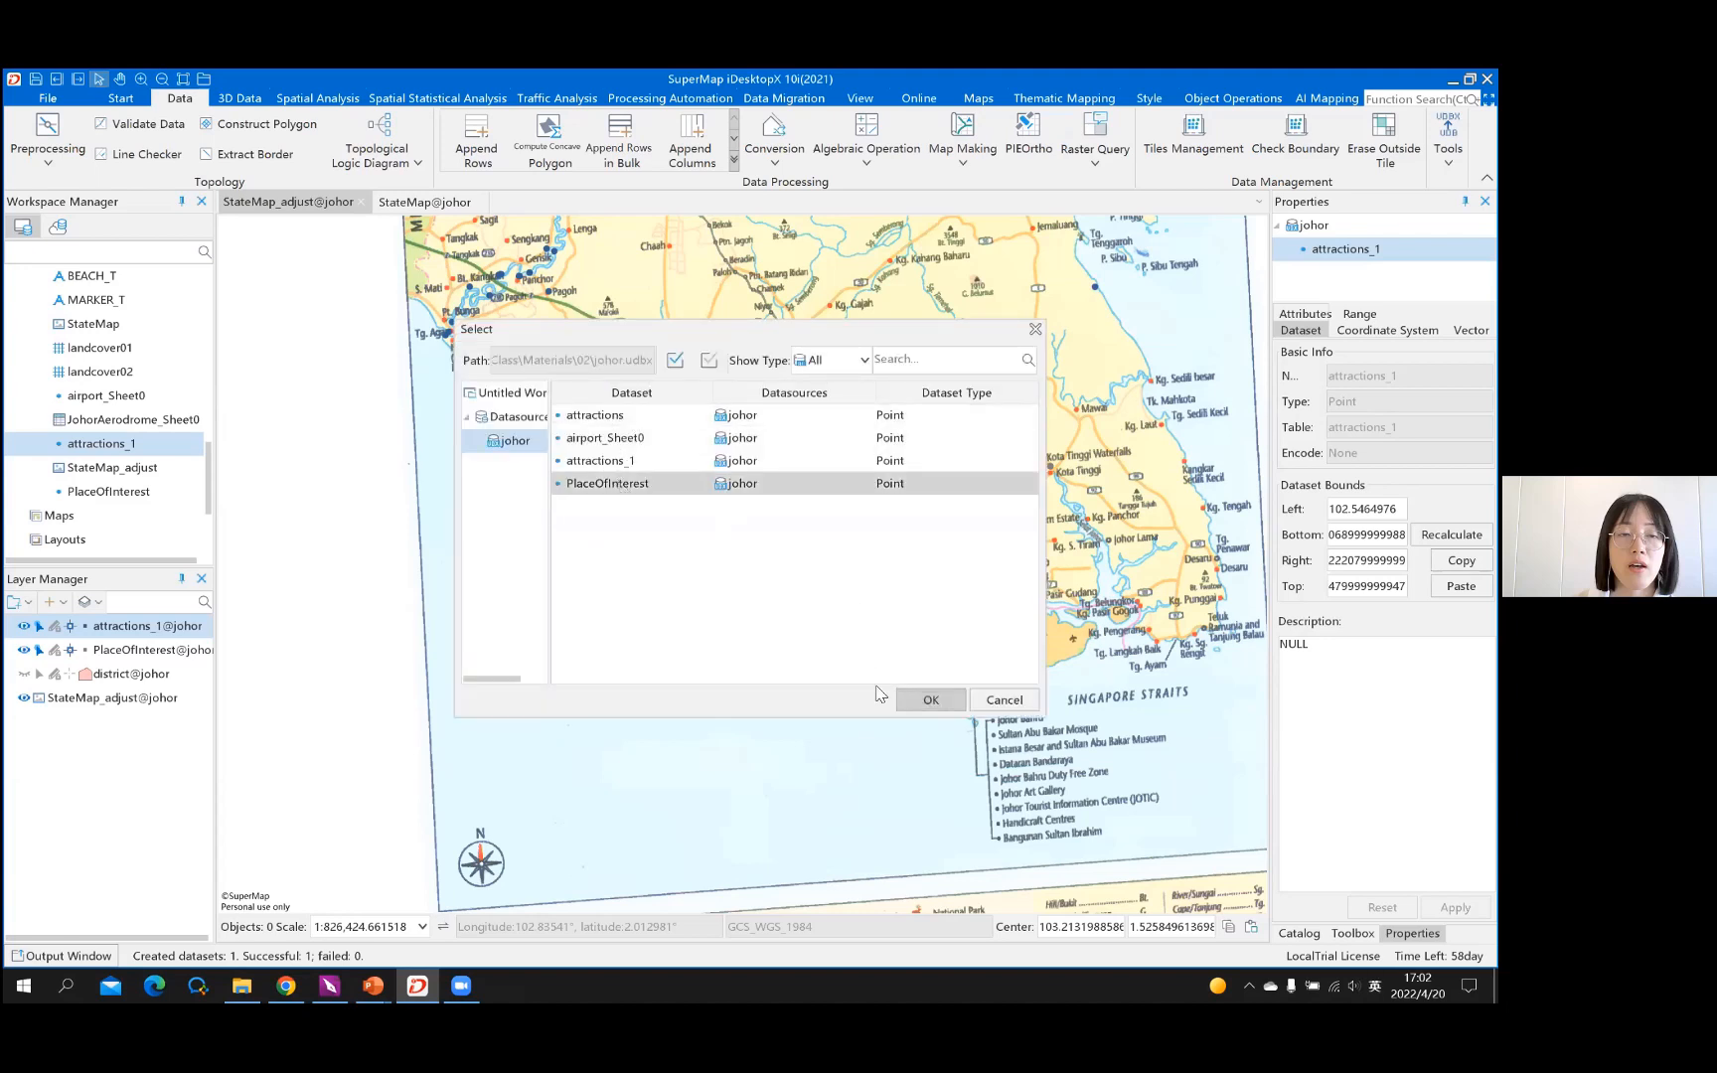
click(930, 700)
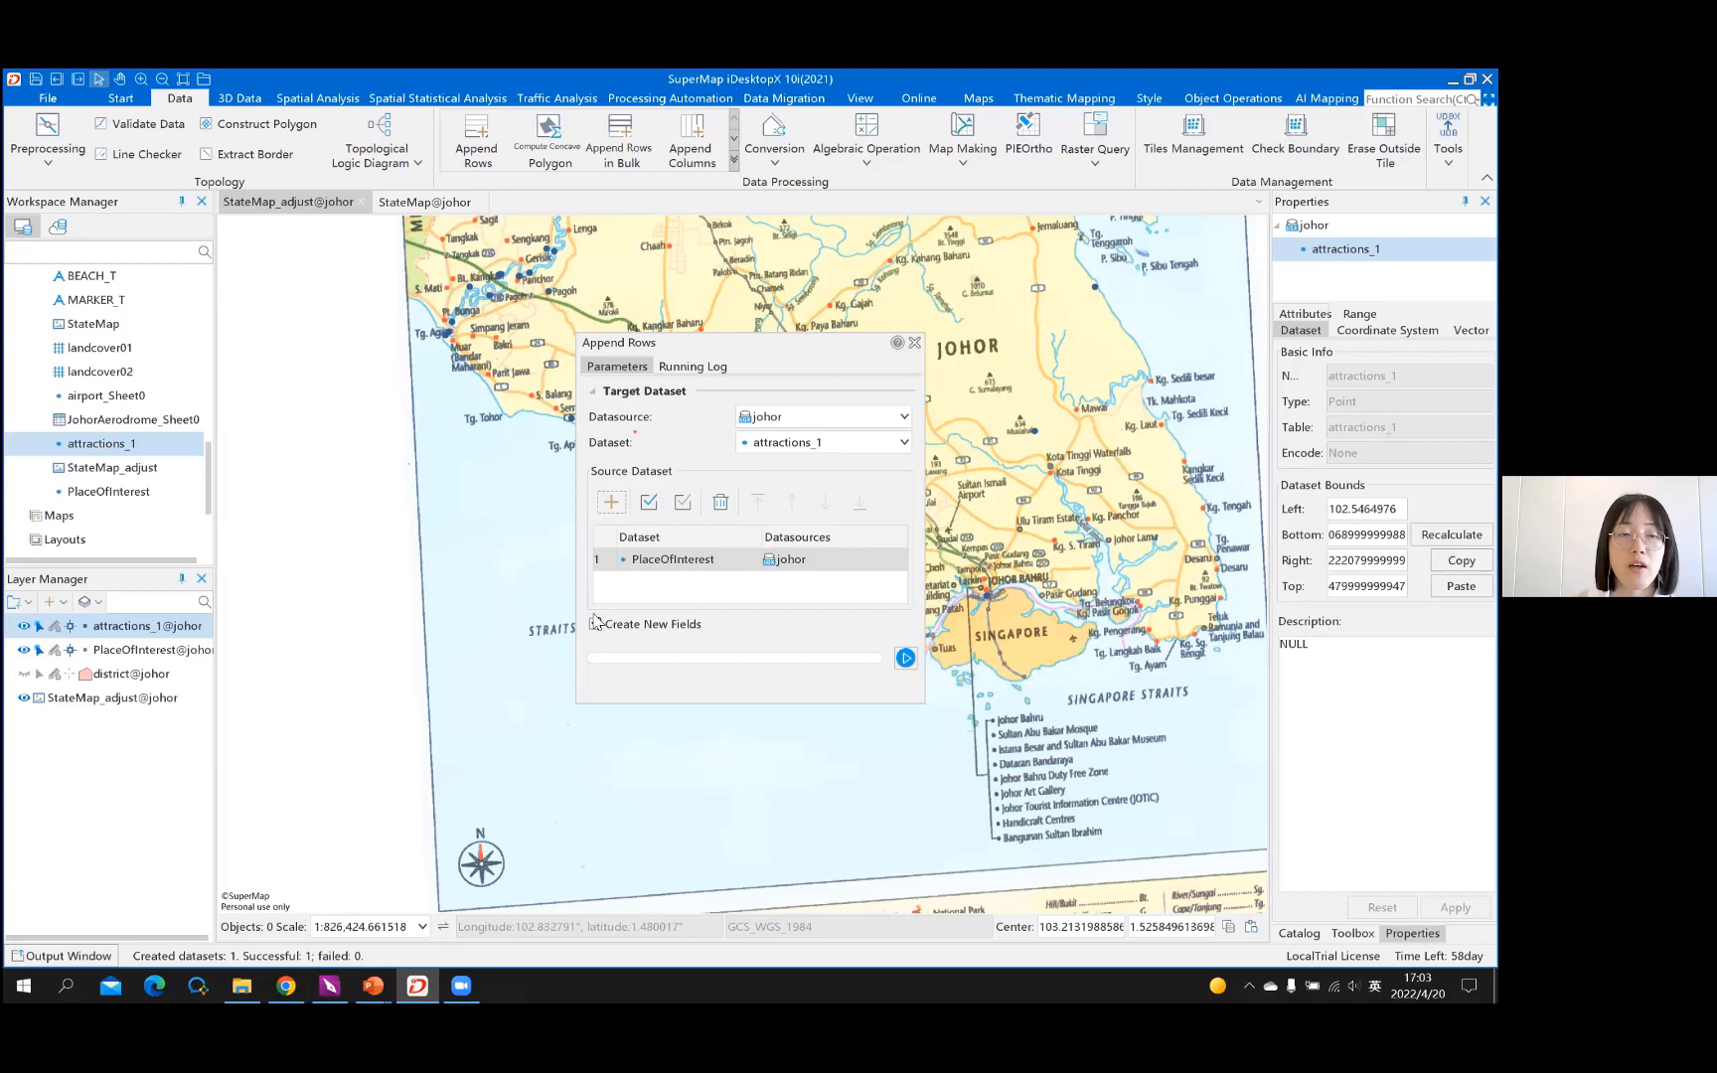
click(905, 658)
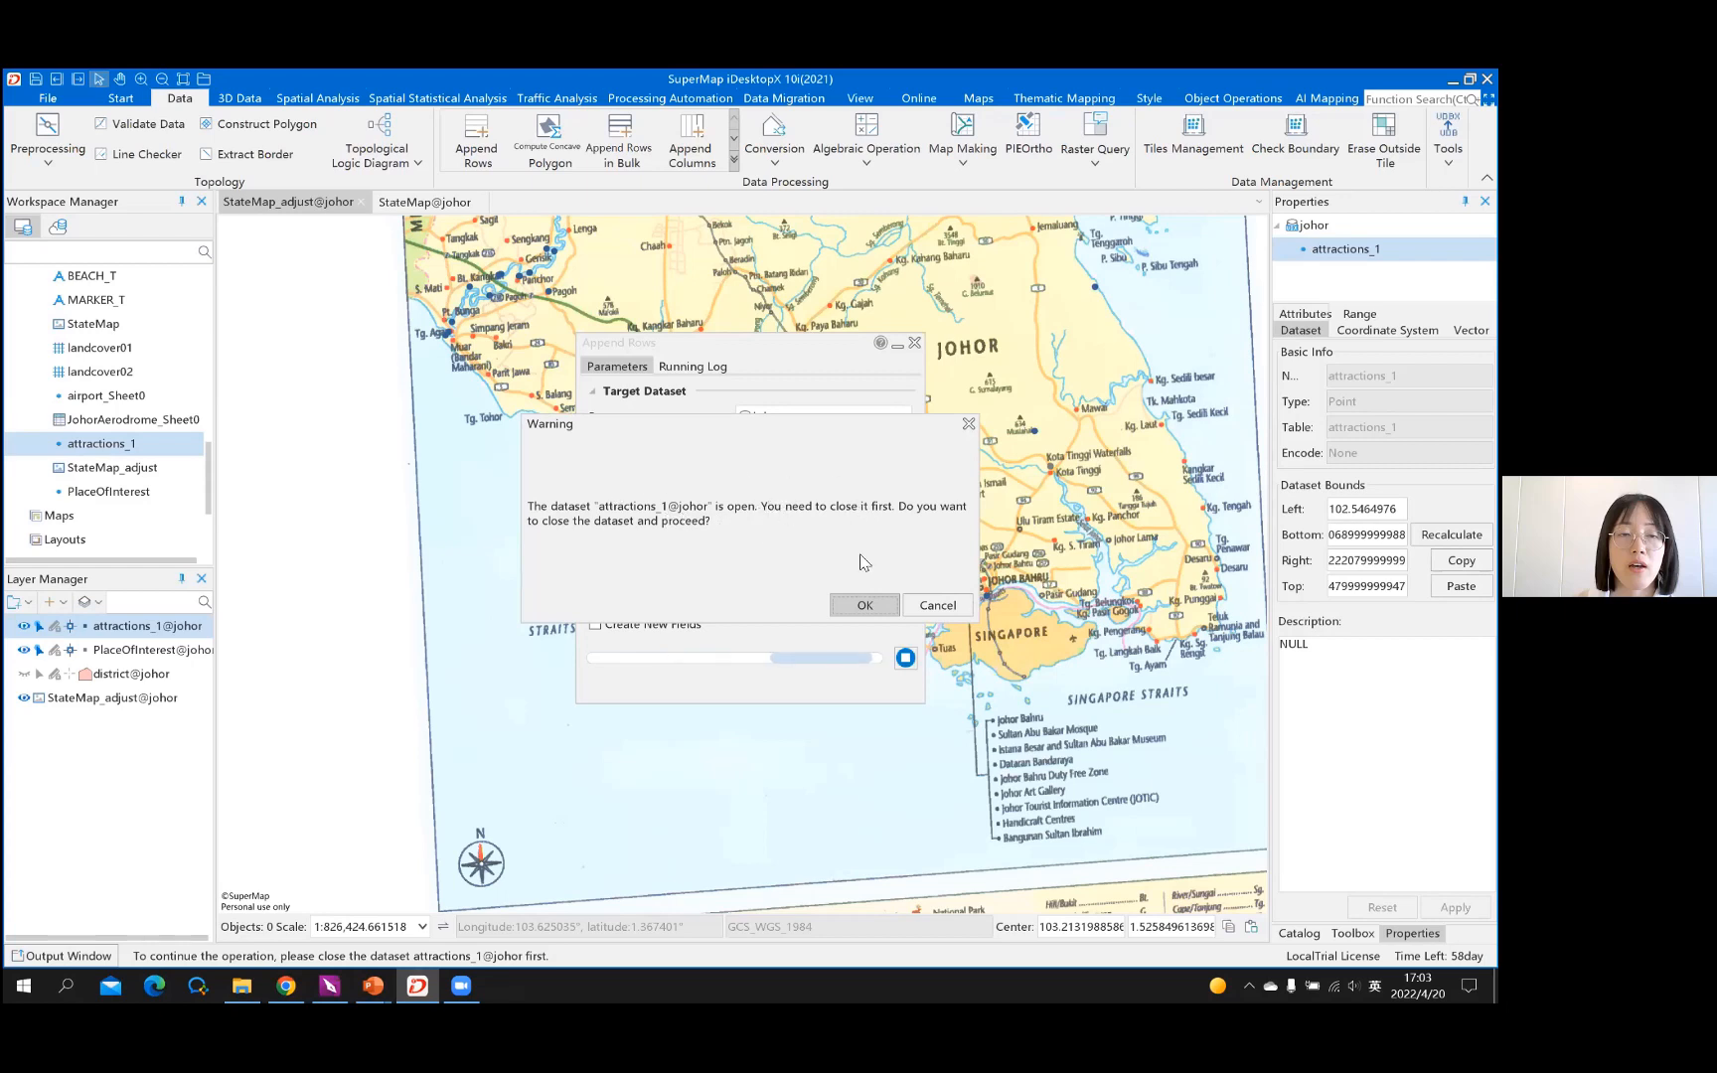
click(864, 605)
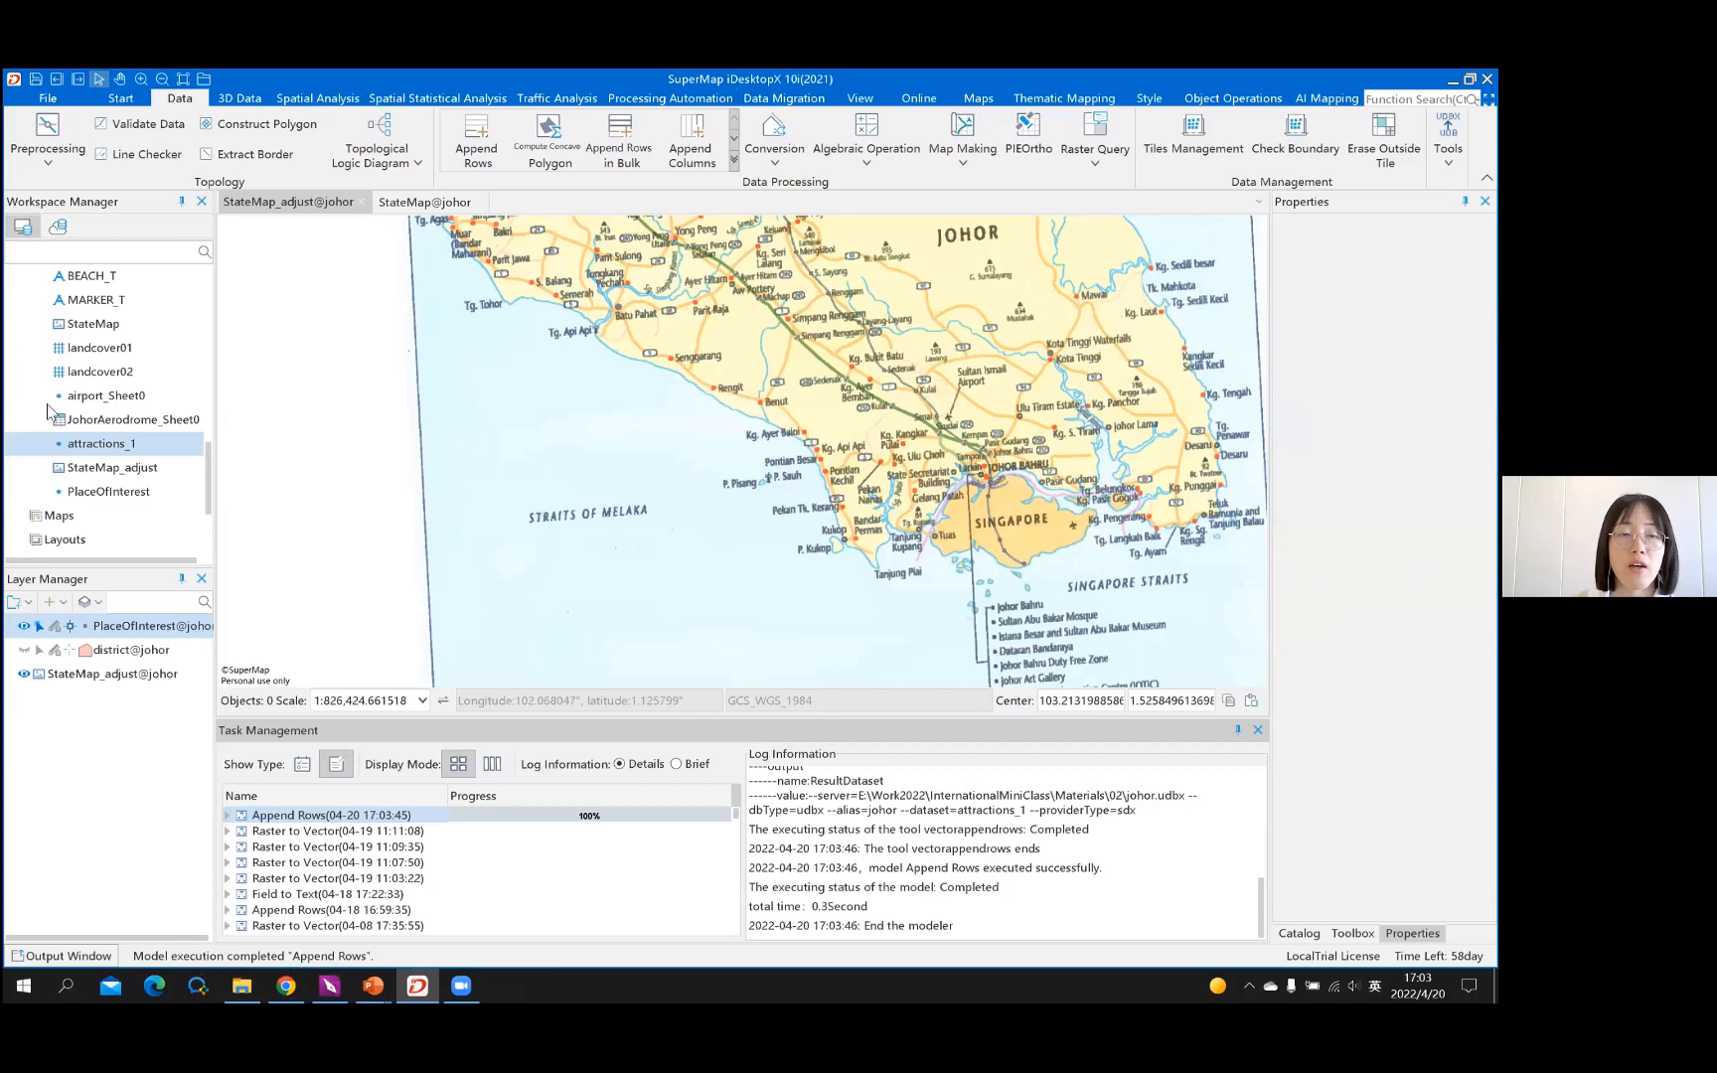
Browse the attribute table of attractions_1, close the task management pane, and examine the appended records 27 and 28
right_click(217, 457)
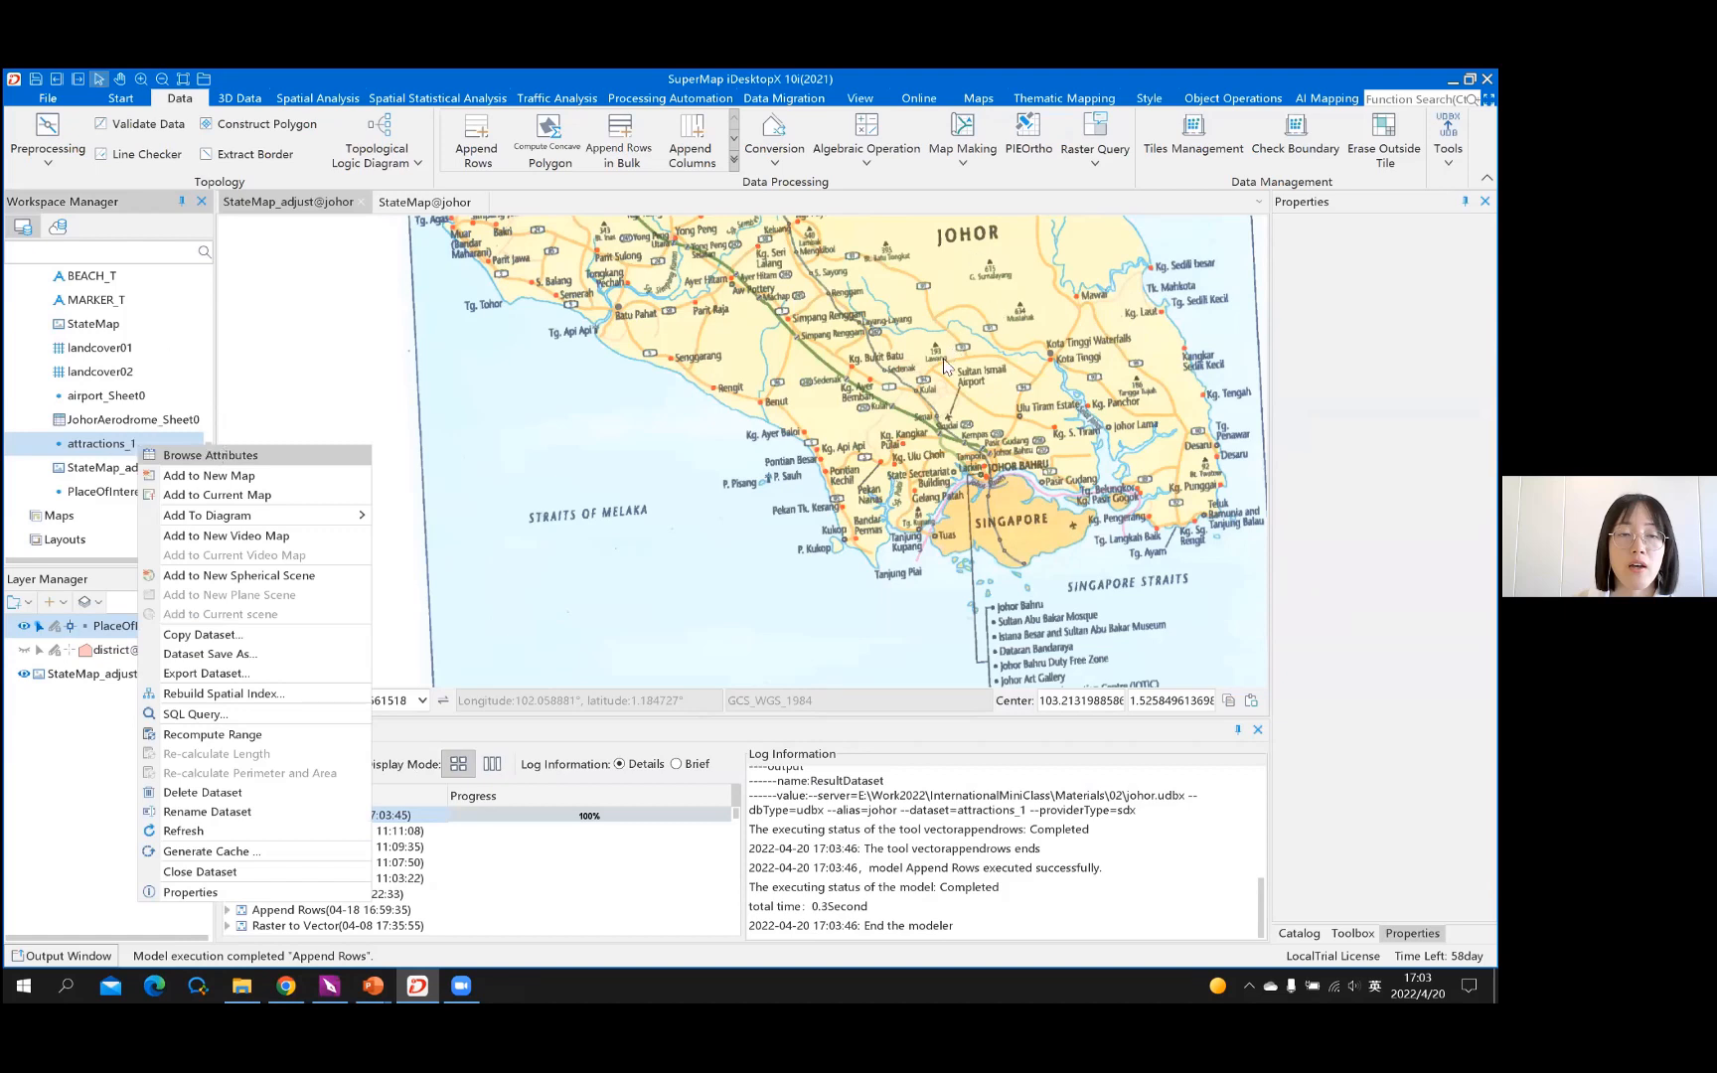
key(Return)
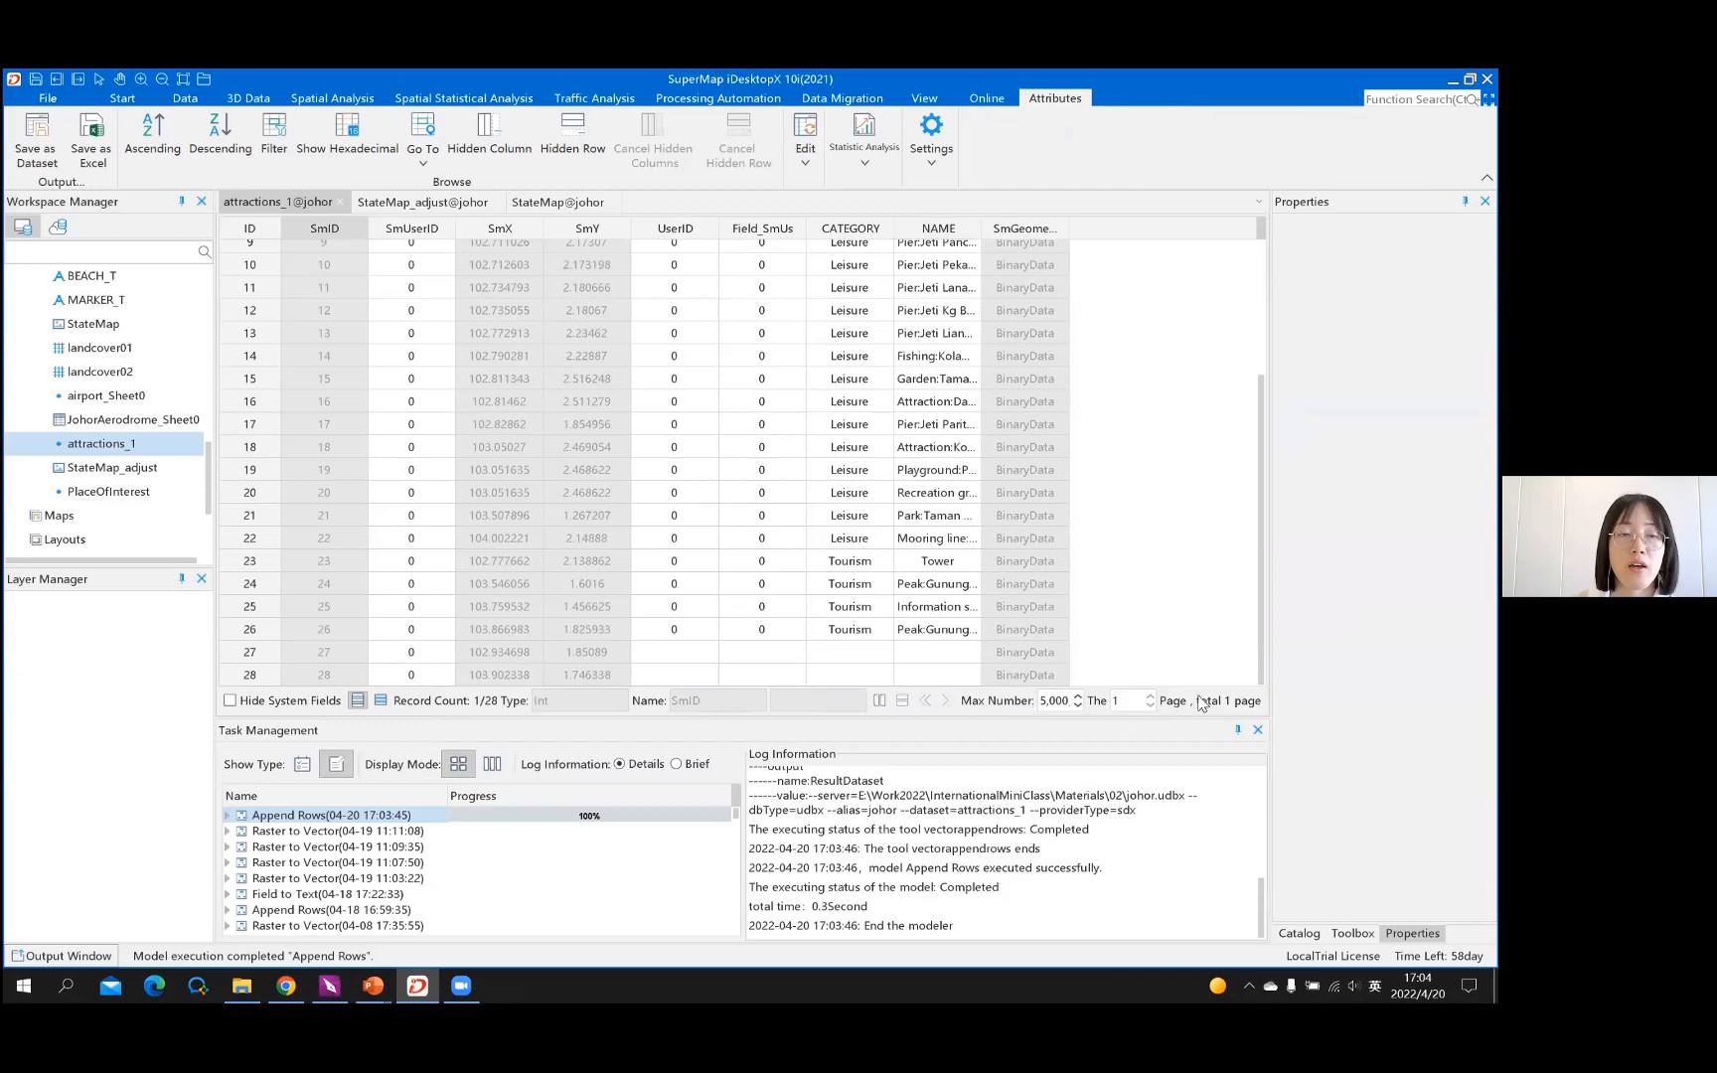
click(1257, 730)
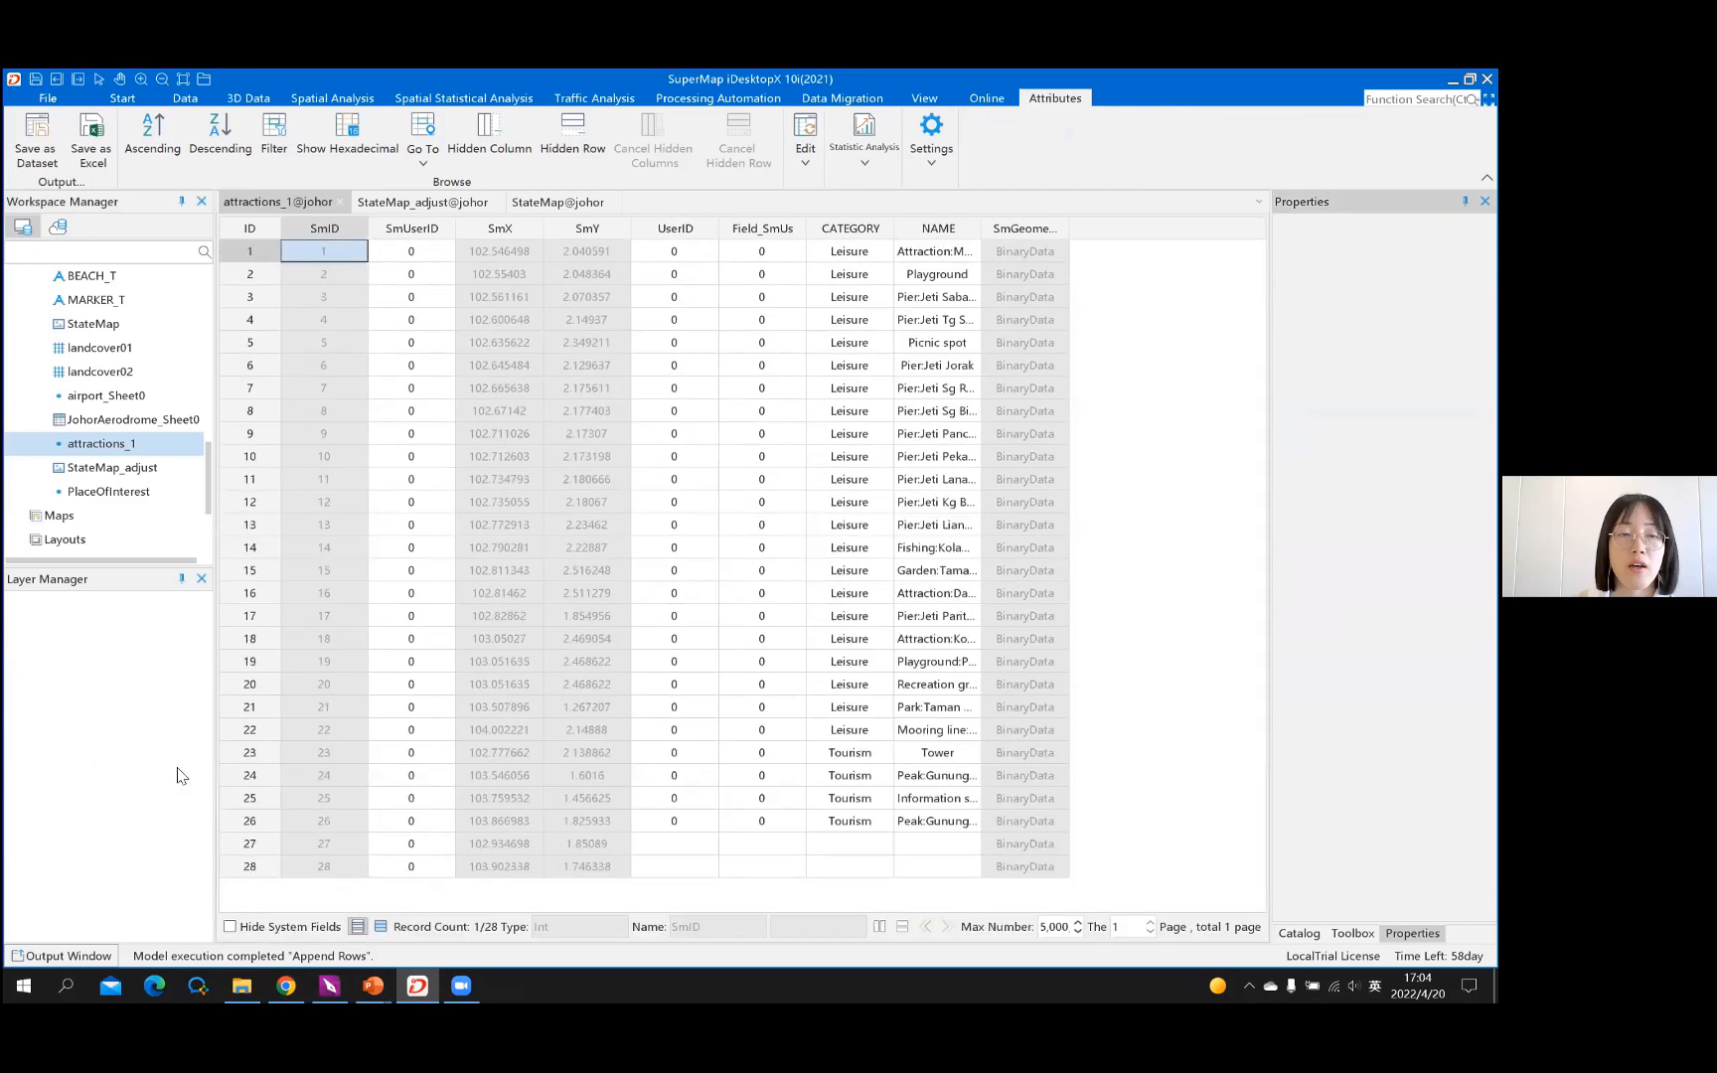
click(258, 845)
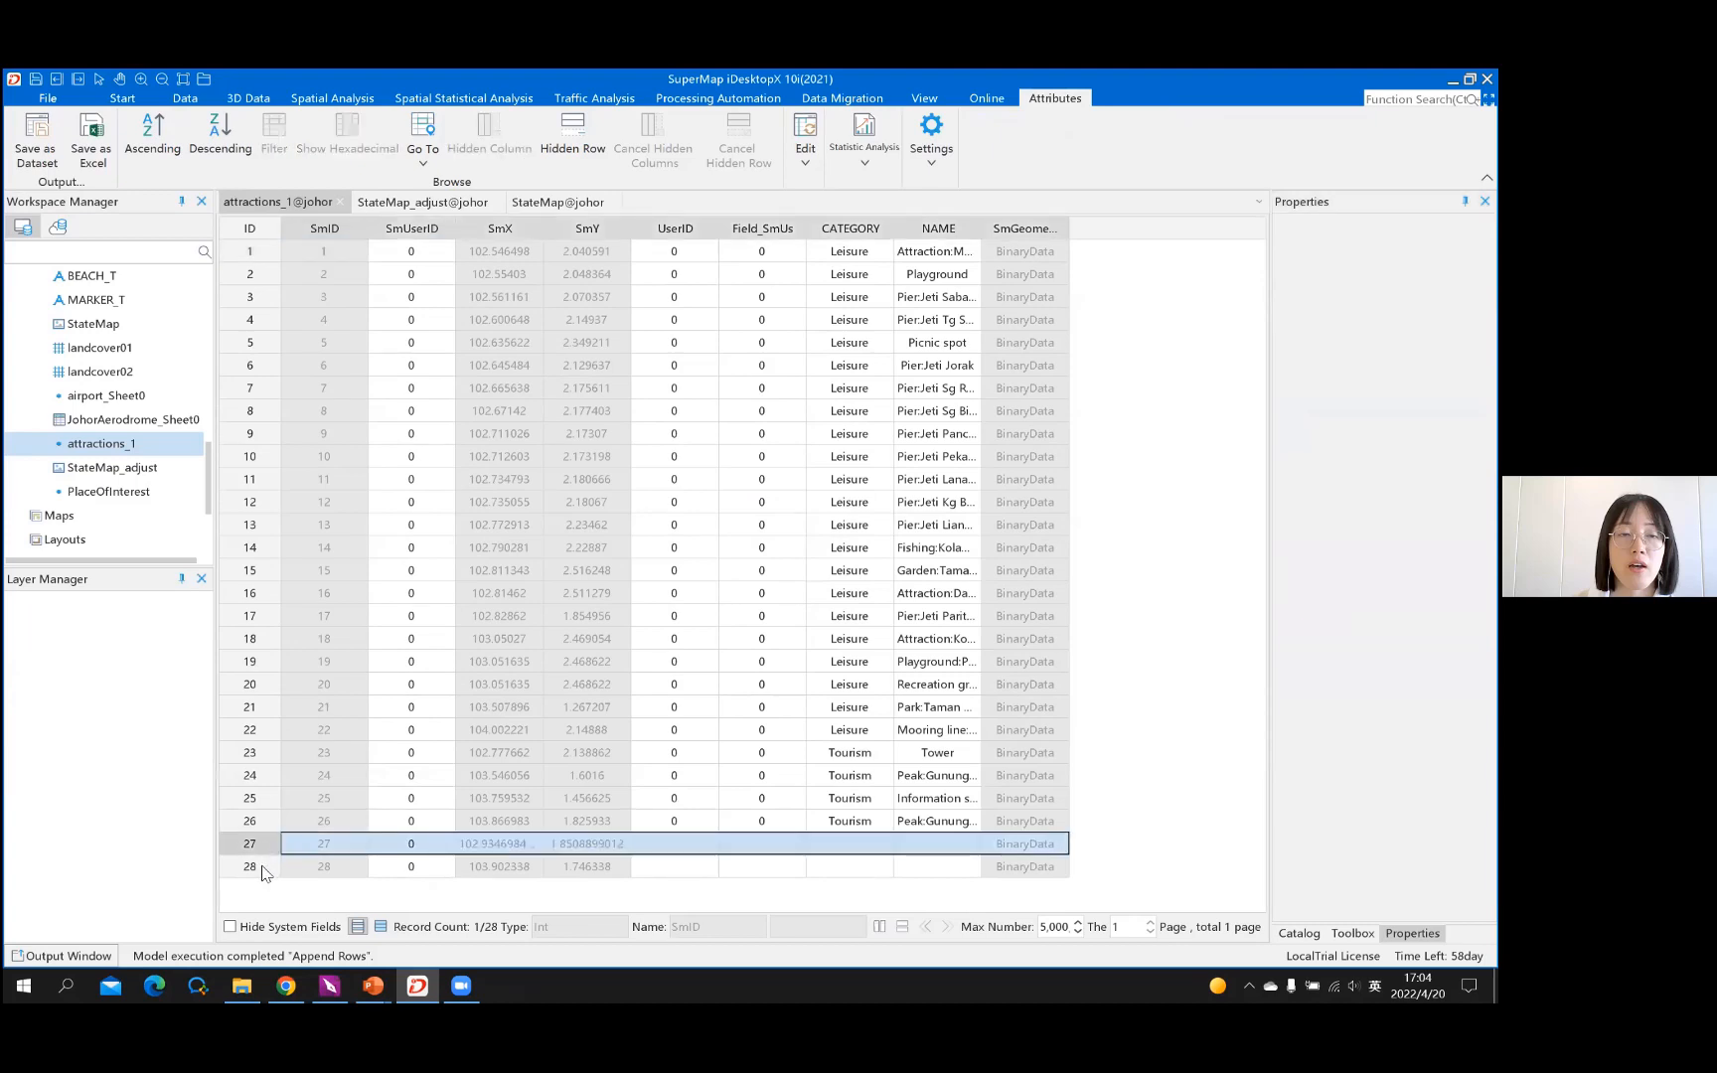
click(264, 867)
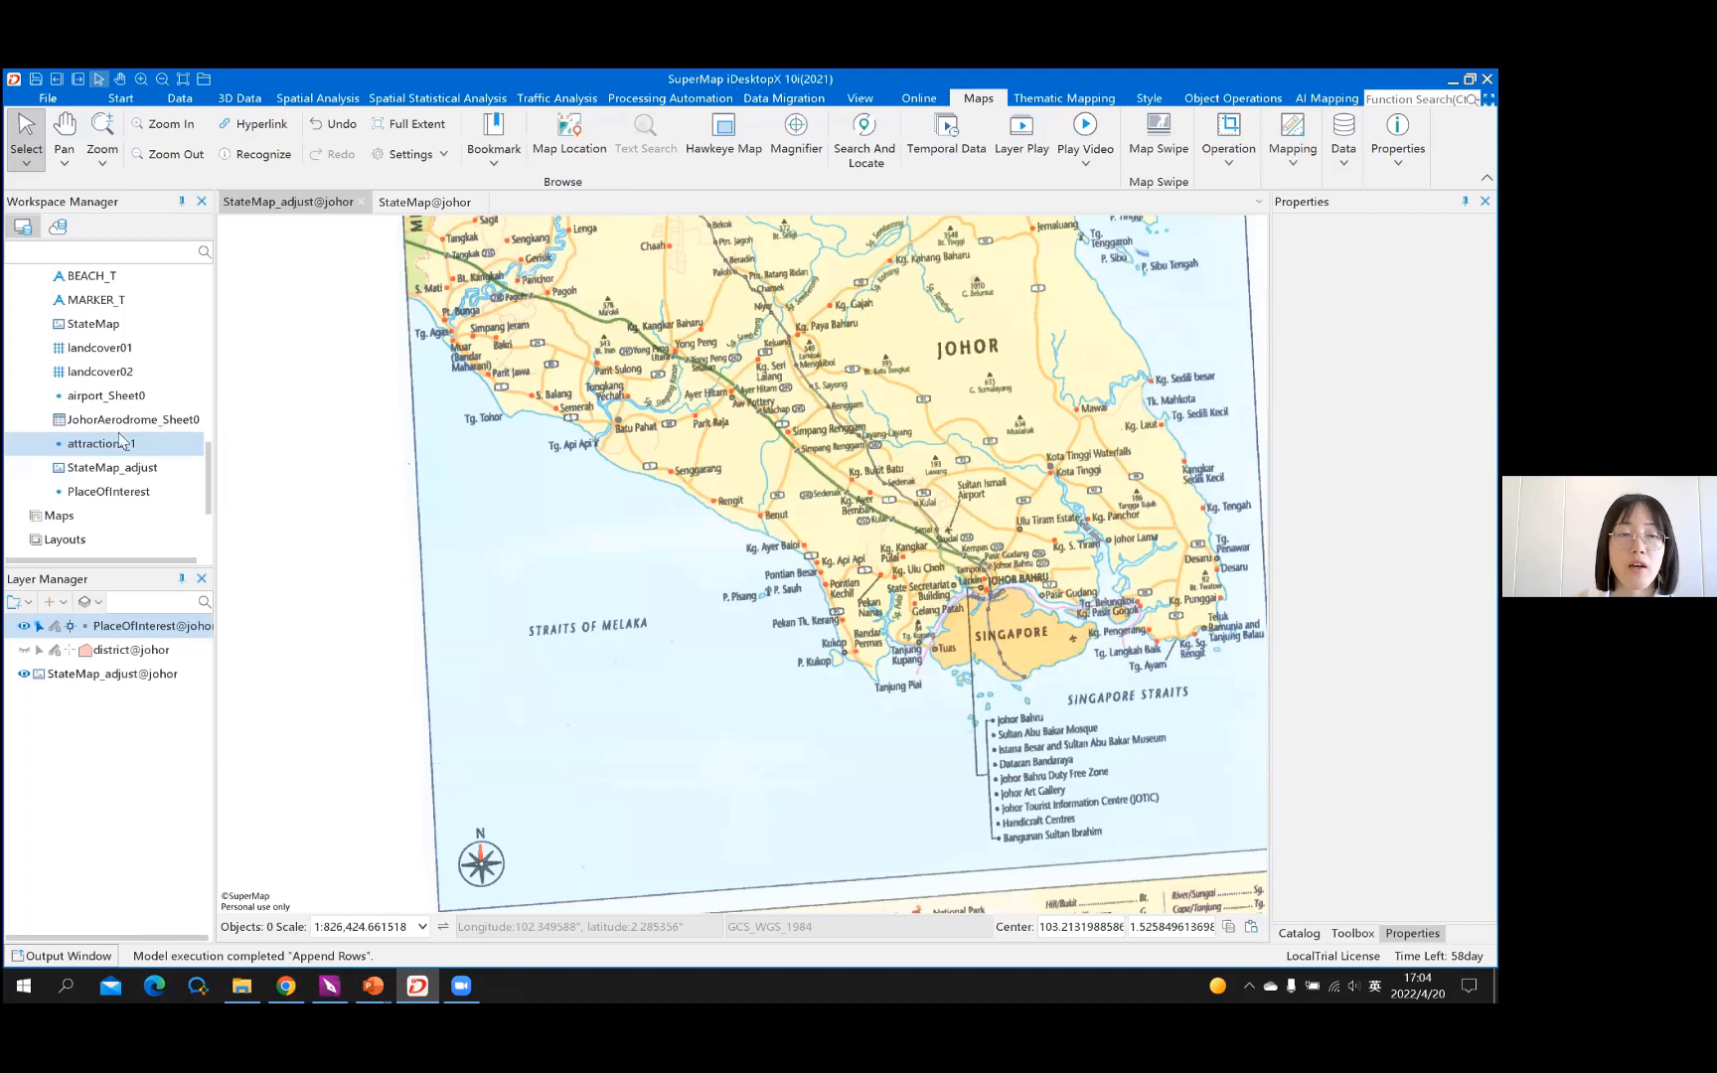
Display the landcover01 and landcover02 raster datasets in separate new maps to examine them
scroll(116, 493, up, 2)
click(99, 491)
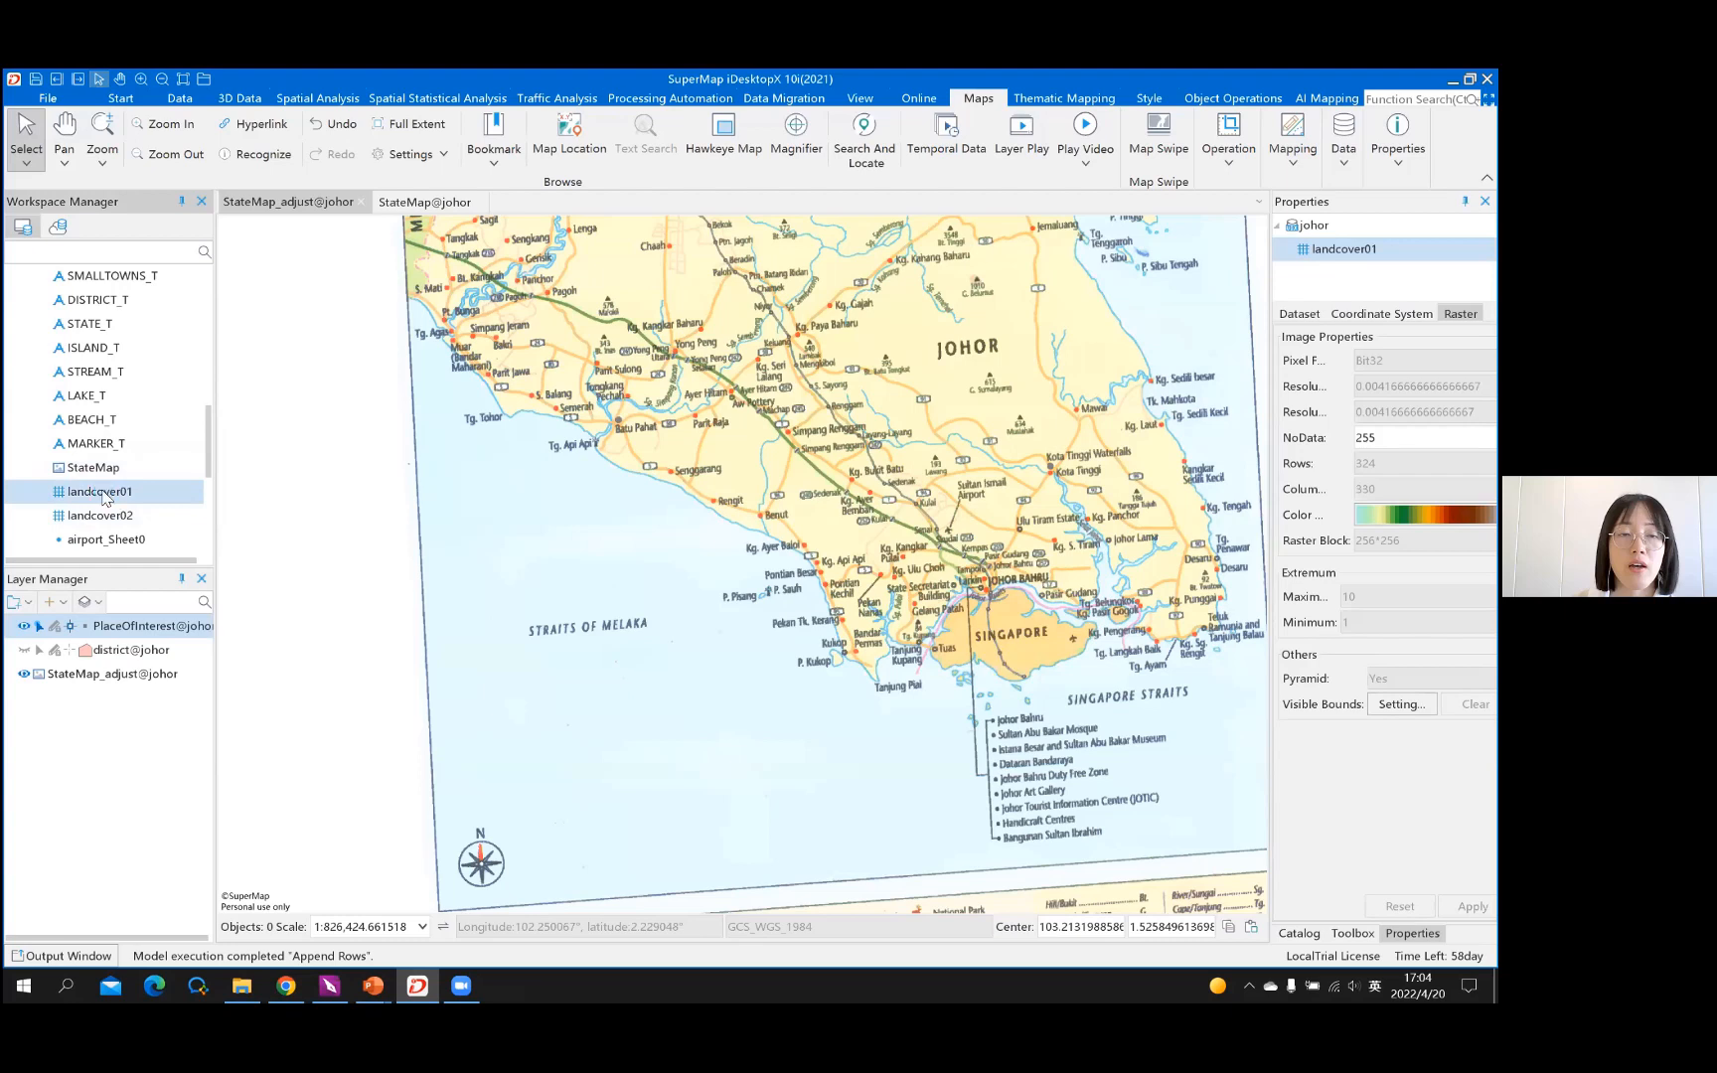
click(86, 515)
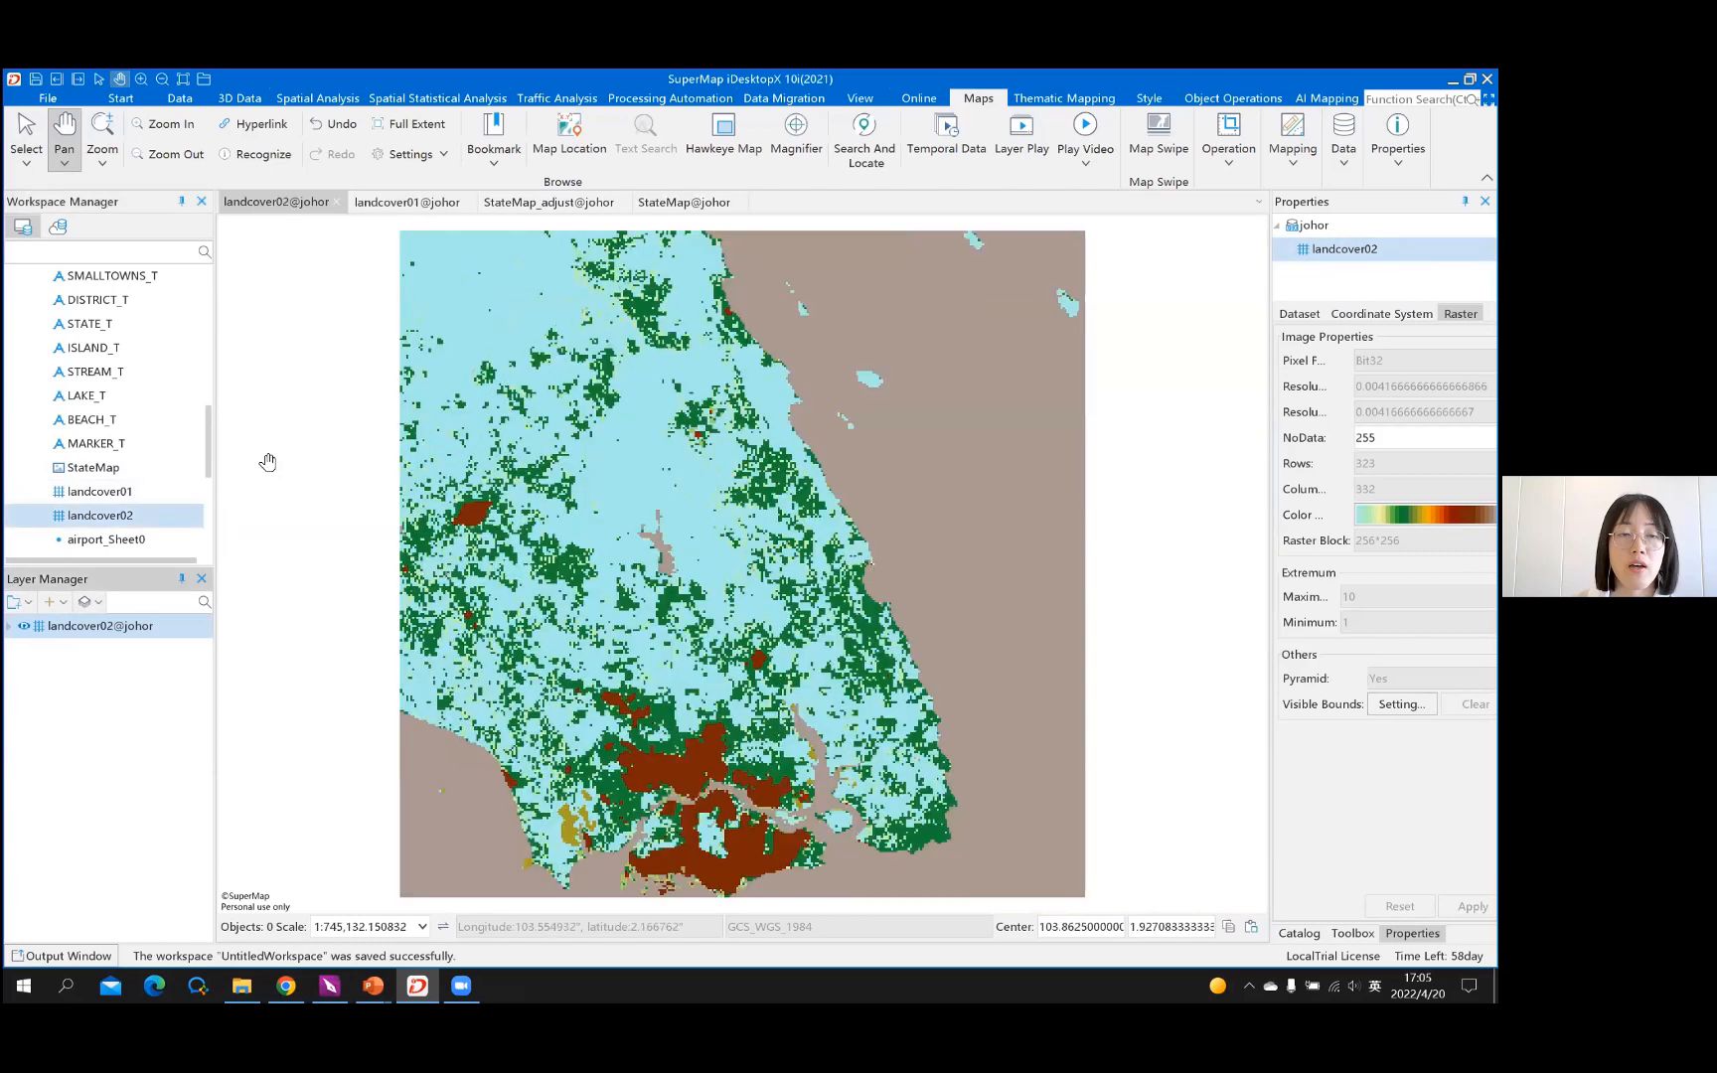
ctrl+click(159, 492)
Close all open maps and discard their changes
click(337, 202)
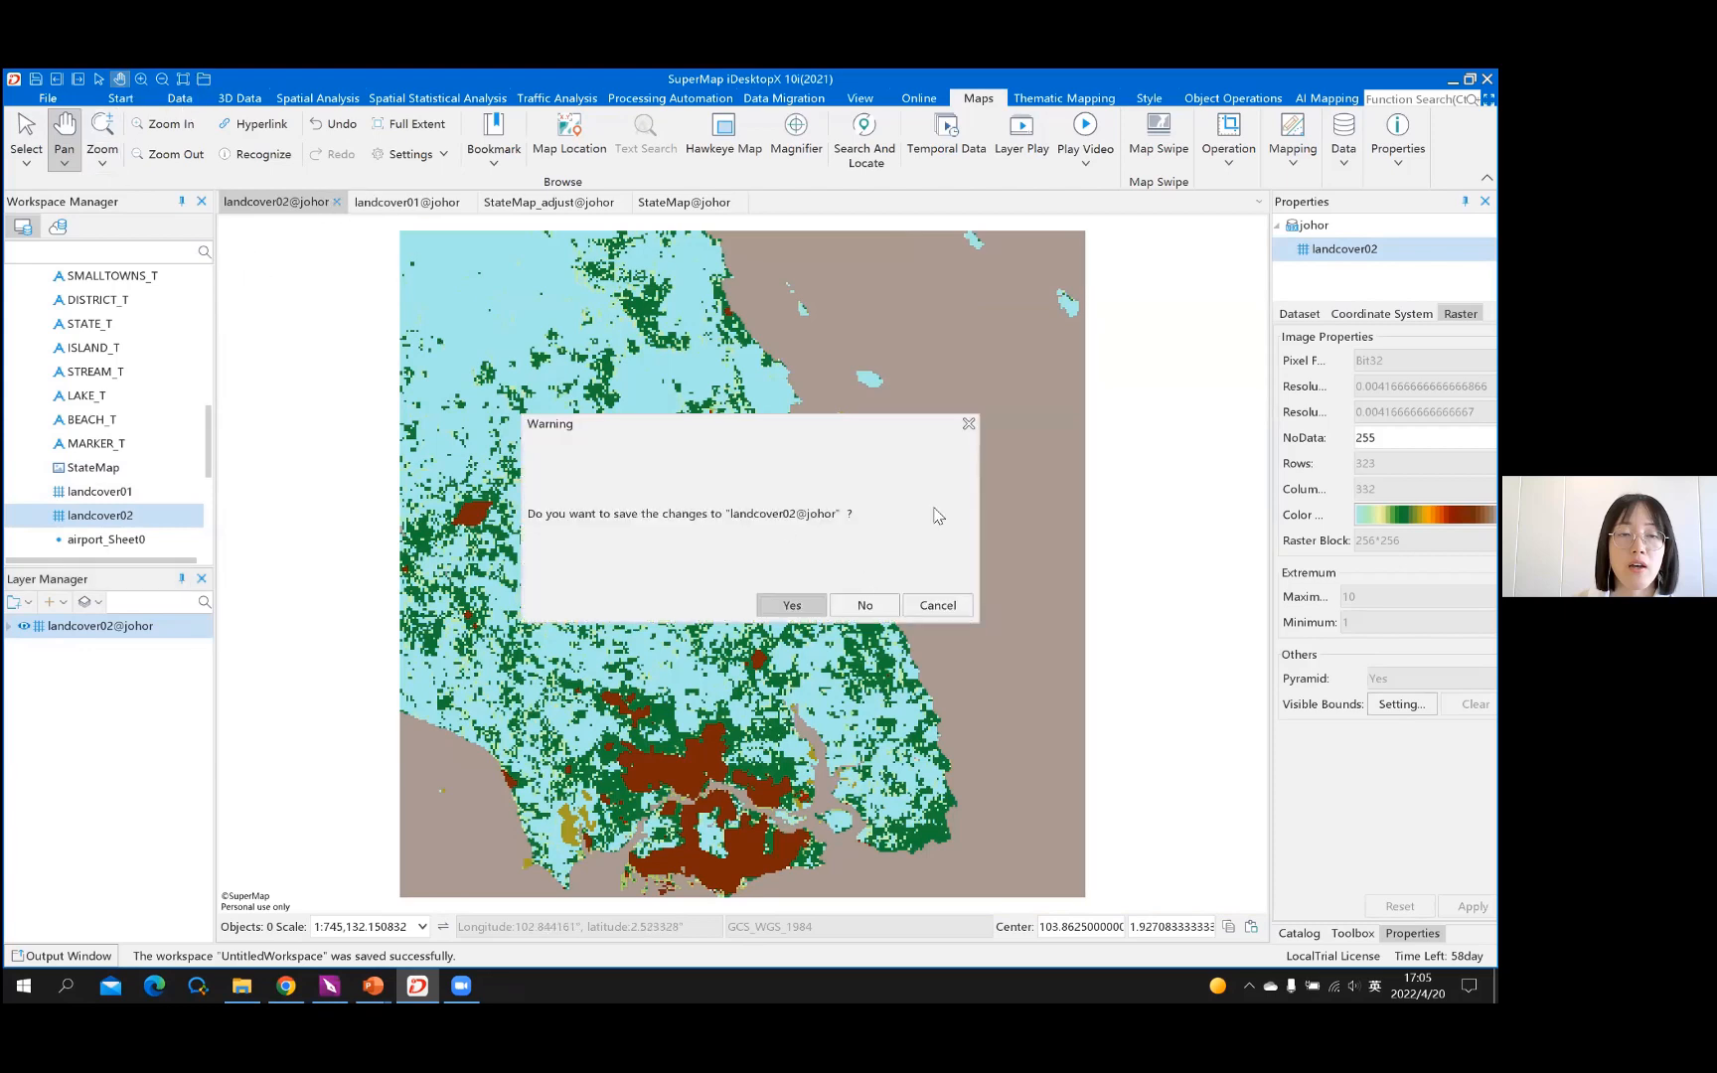
right_click(268, 203)
click(388, 251)
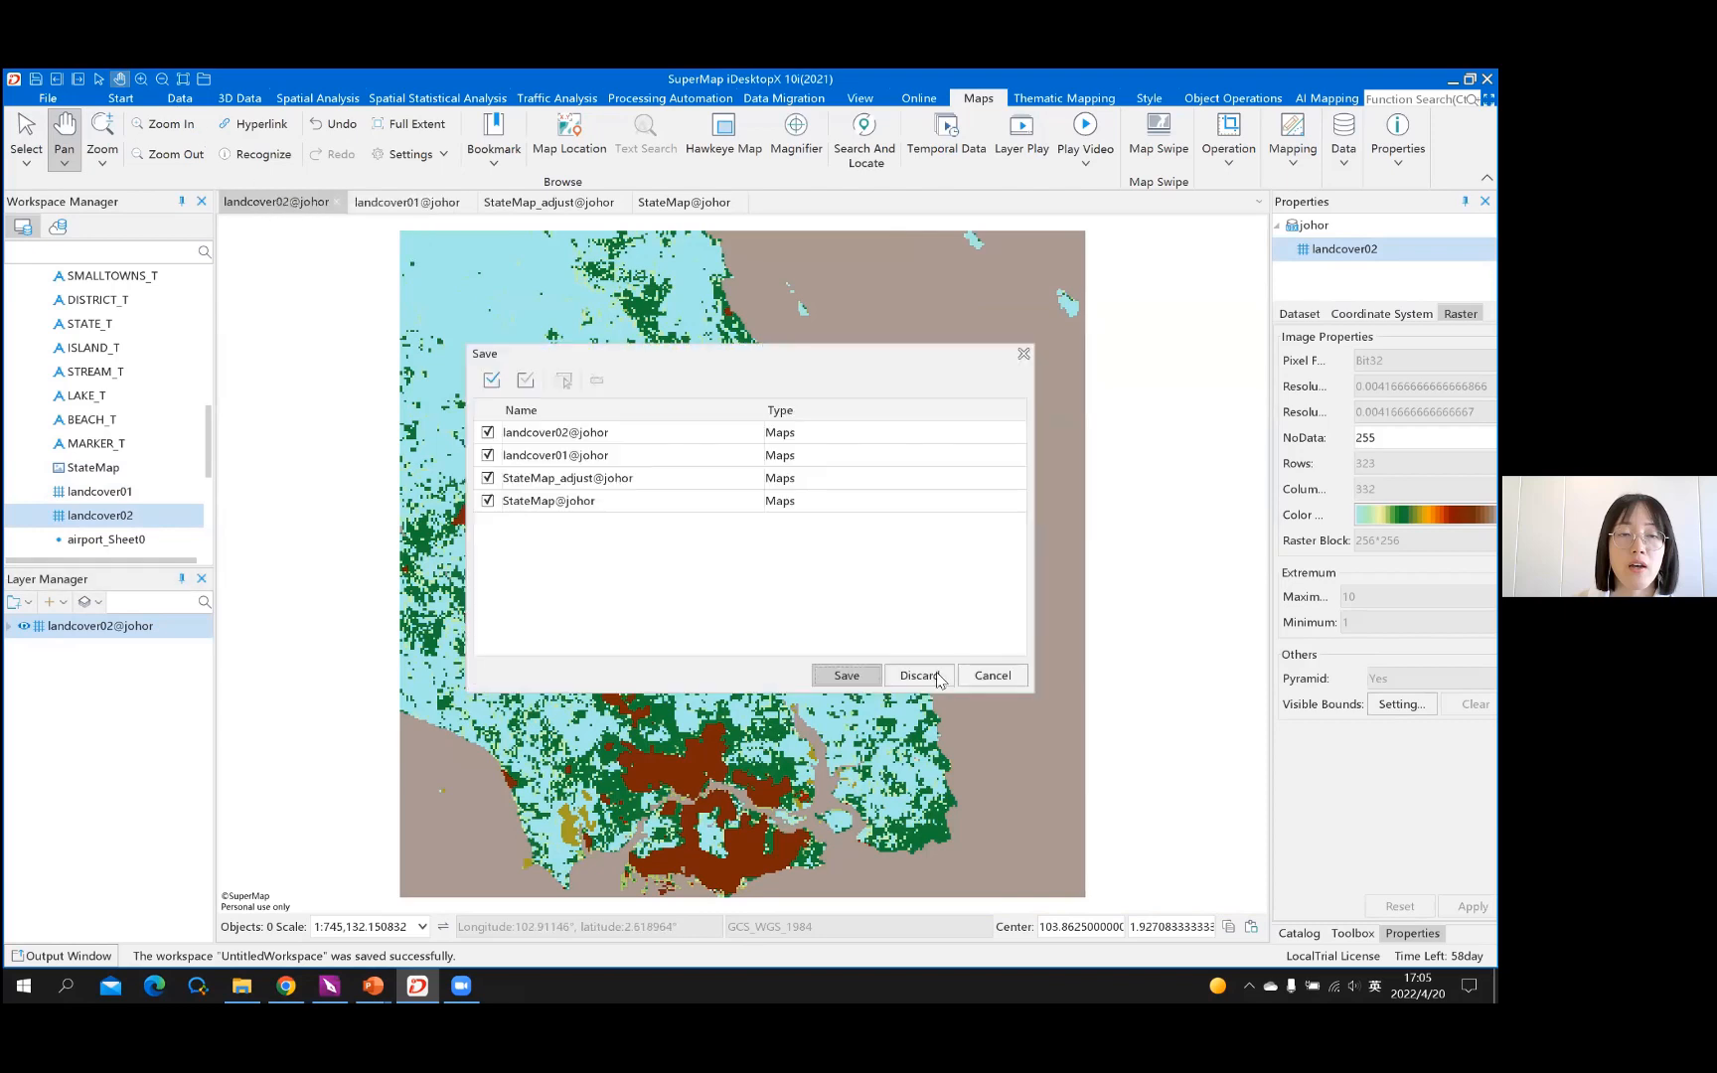
click(938, 674)
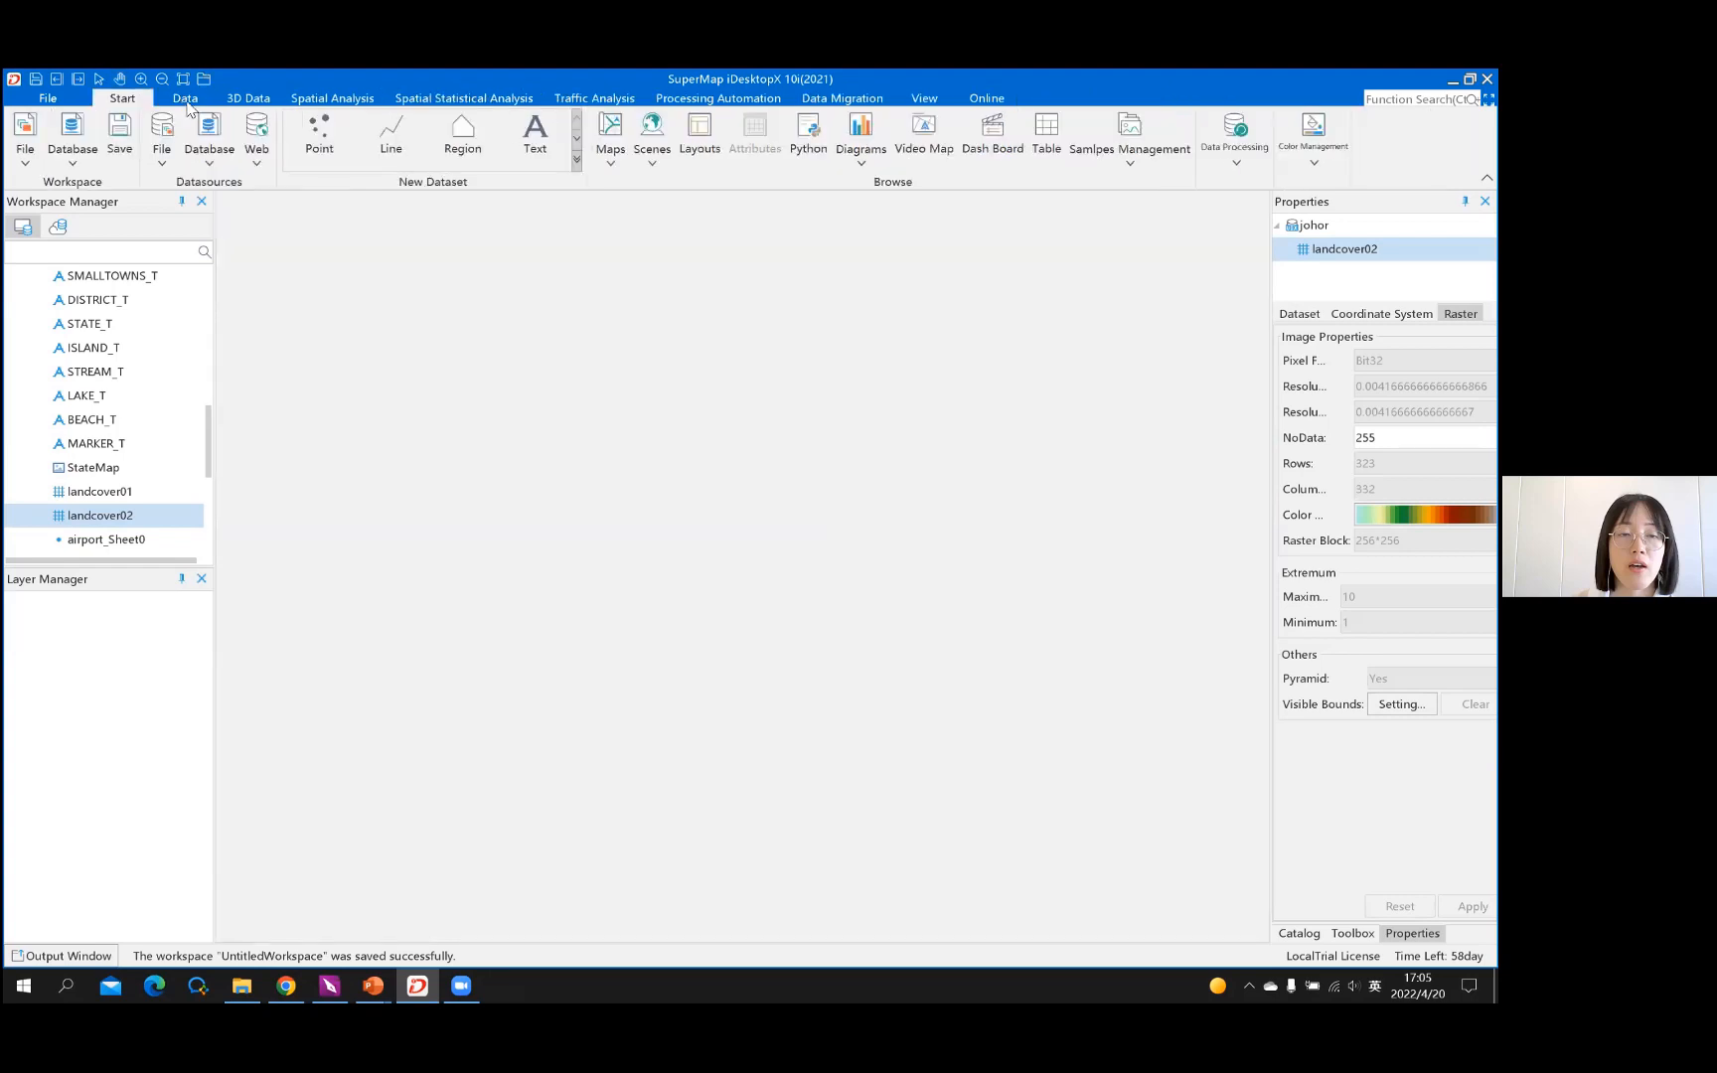
Start raster Splicing and add landcover01 from the johor datasource as a source dataset alongside landcover02
click(185, 100)
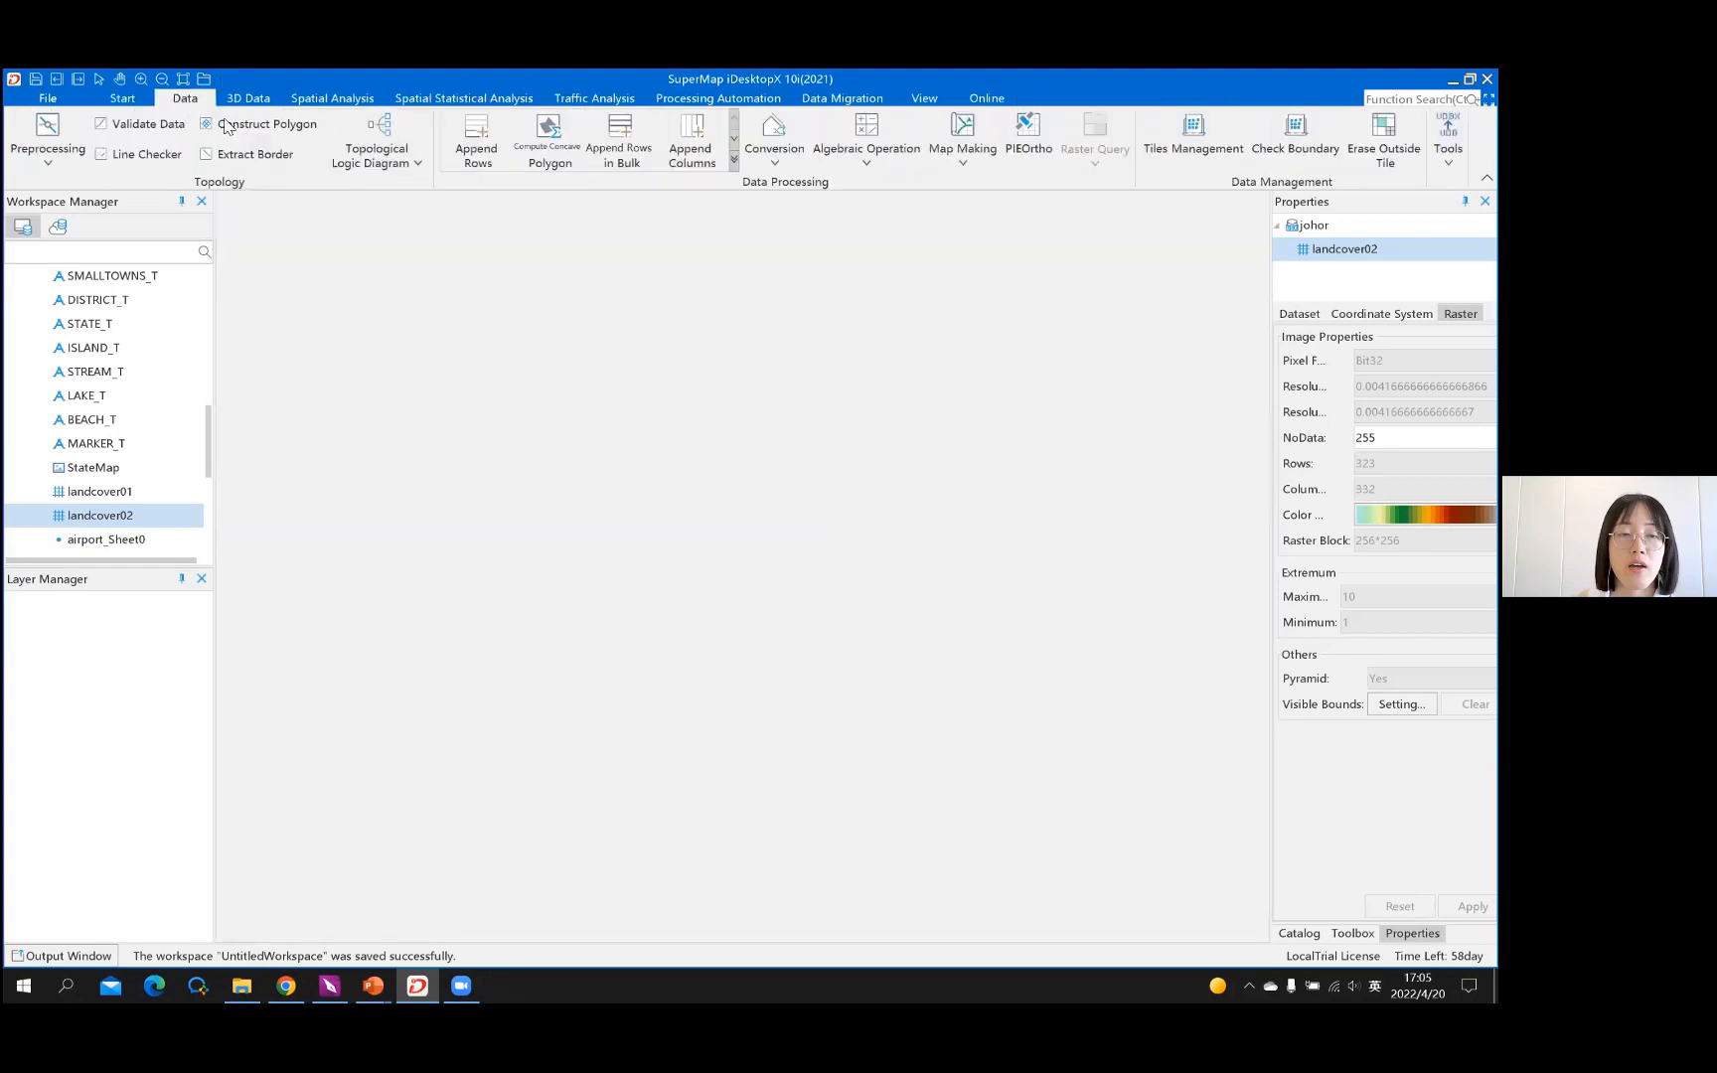
click(733, 157)
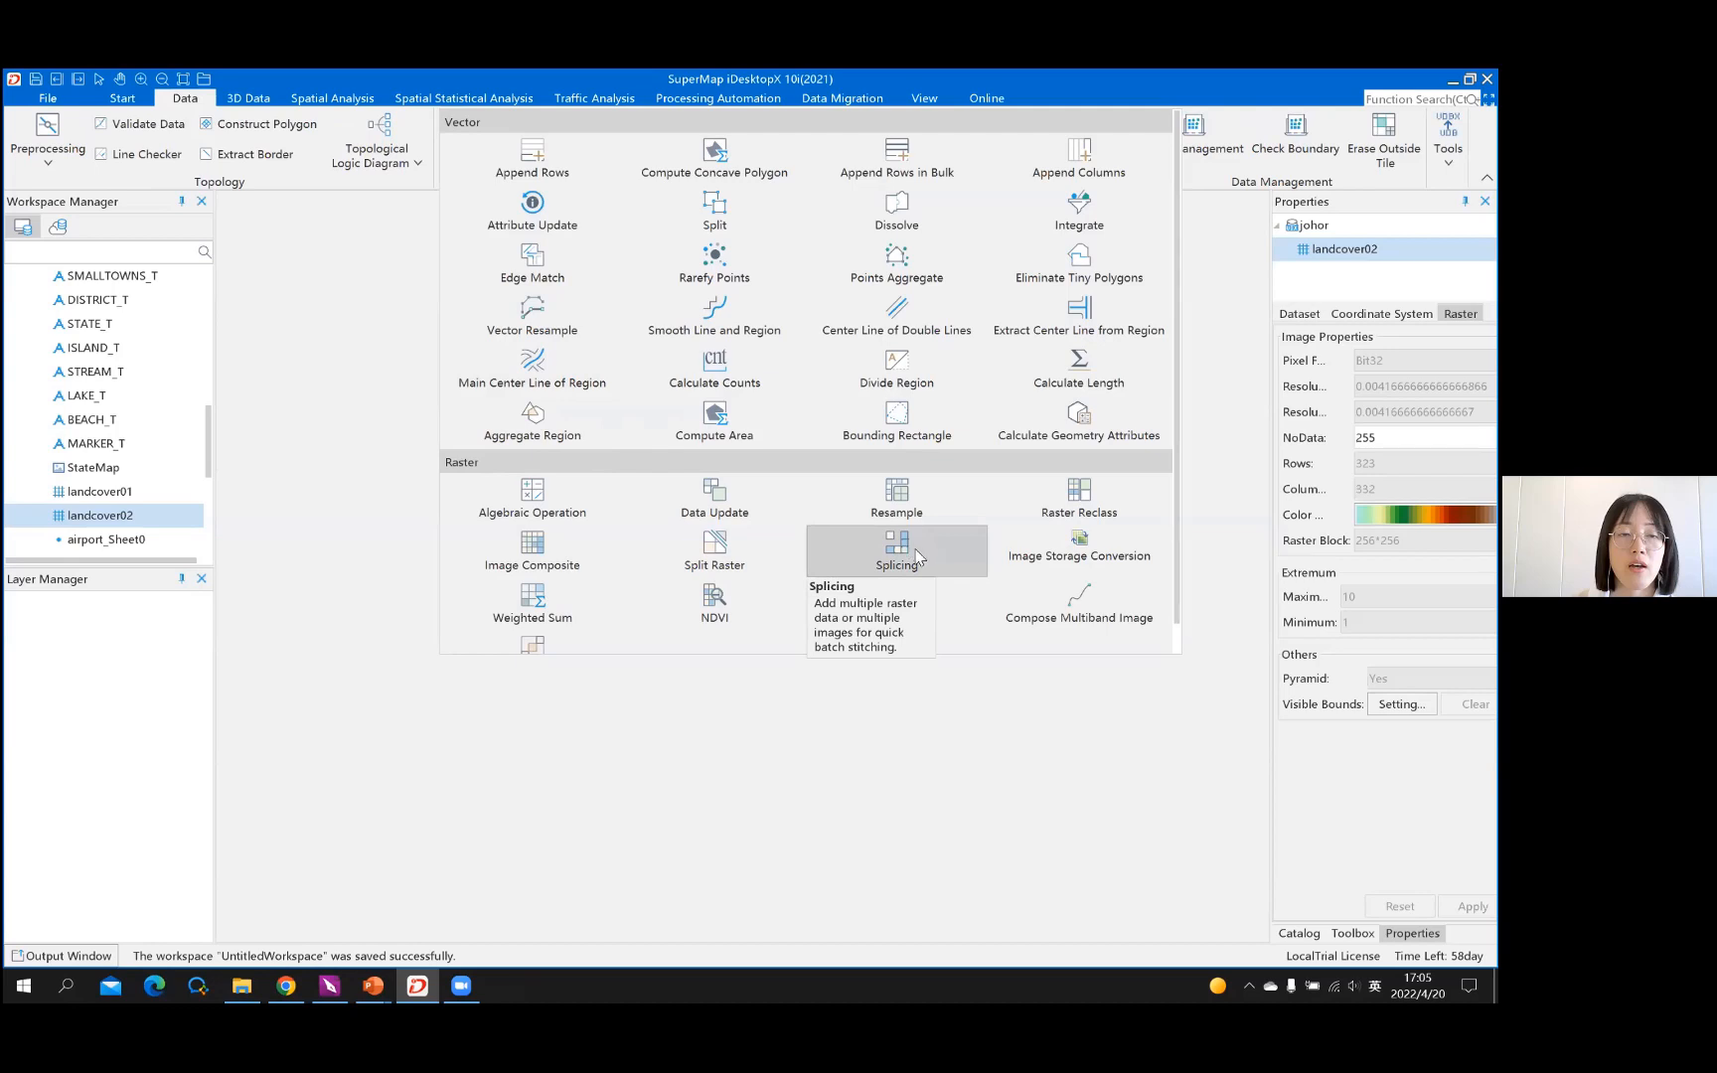
click(716, 484)
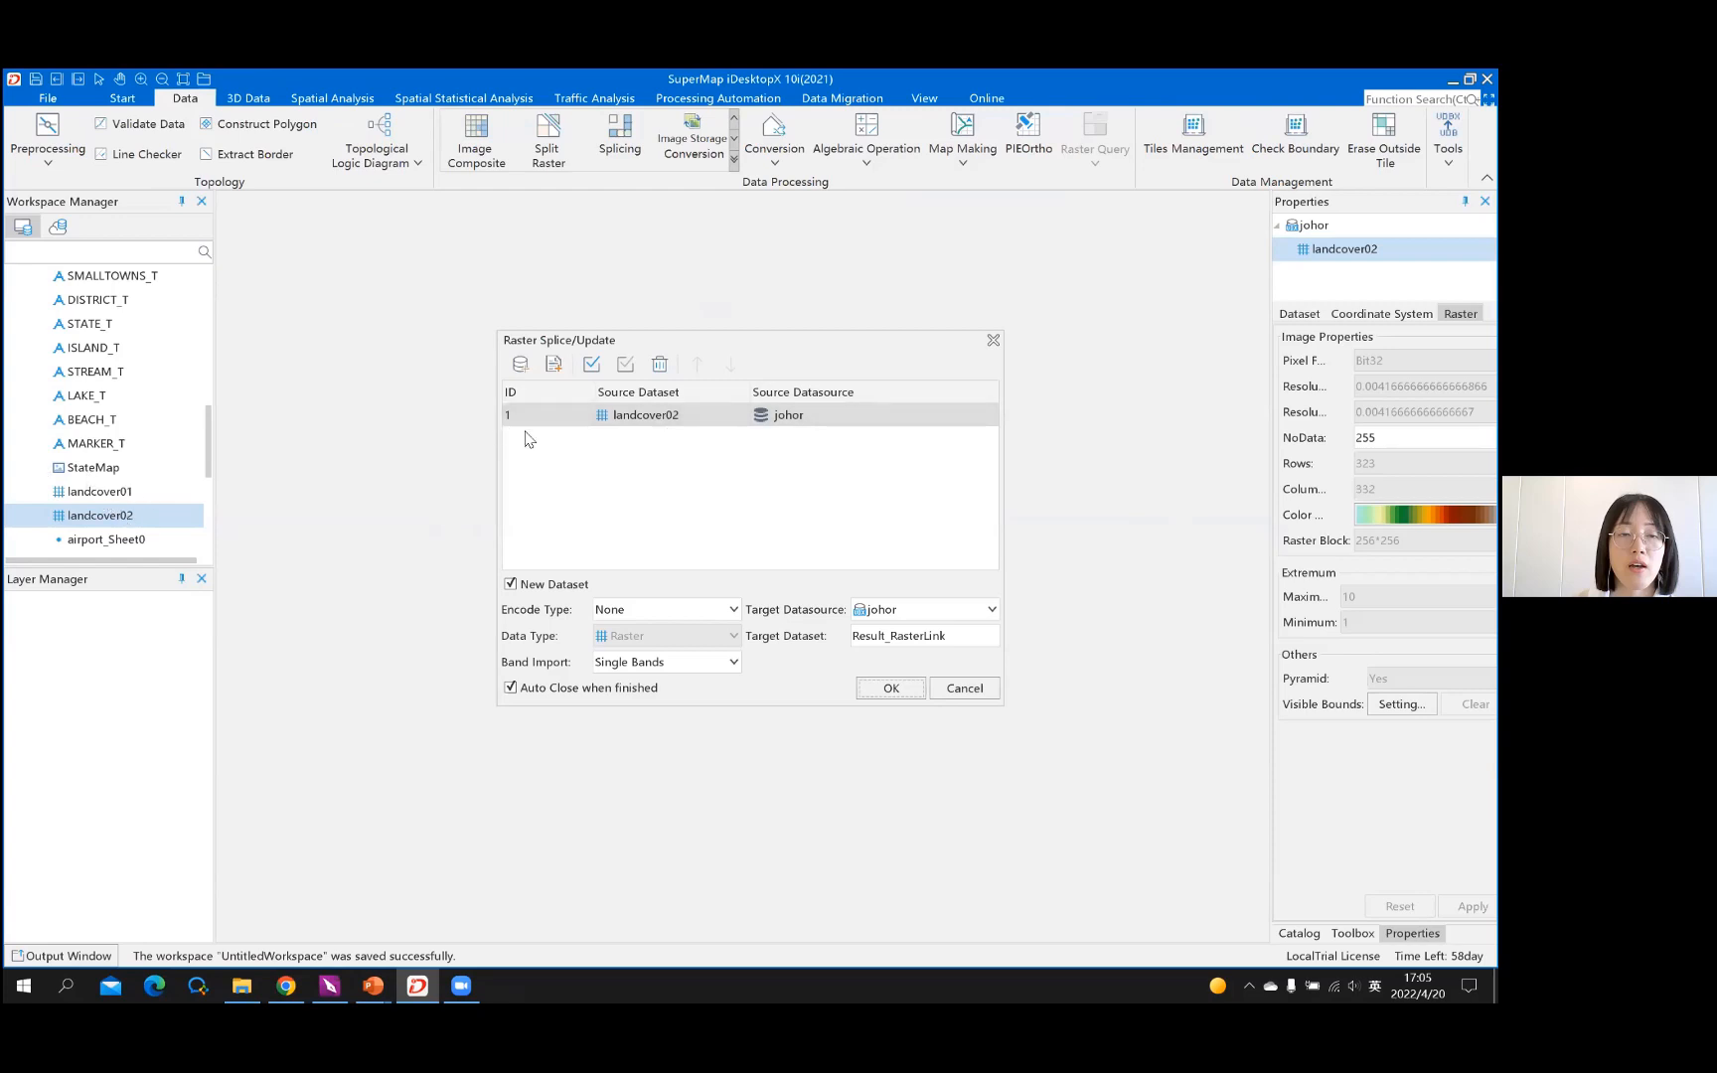
click(518, 366)
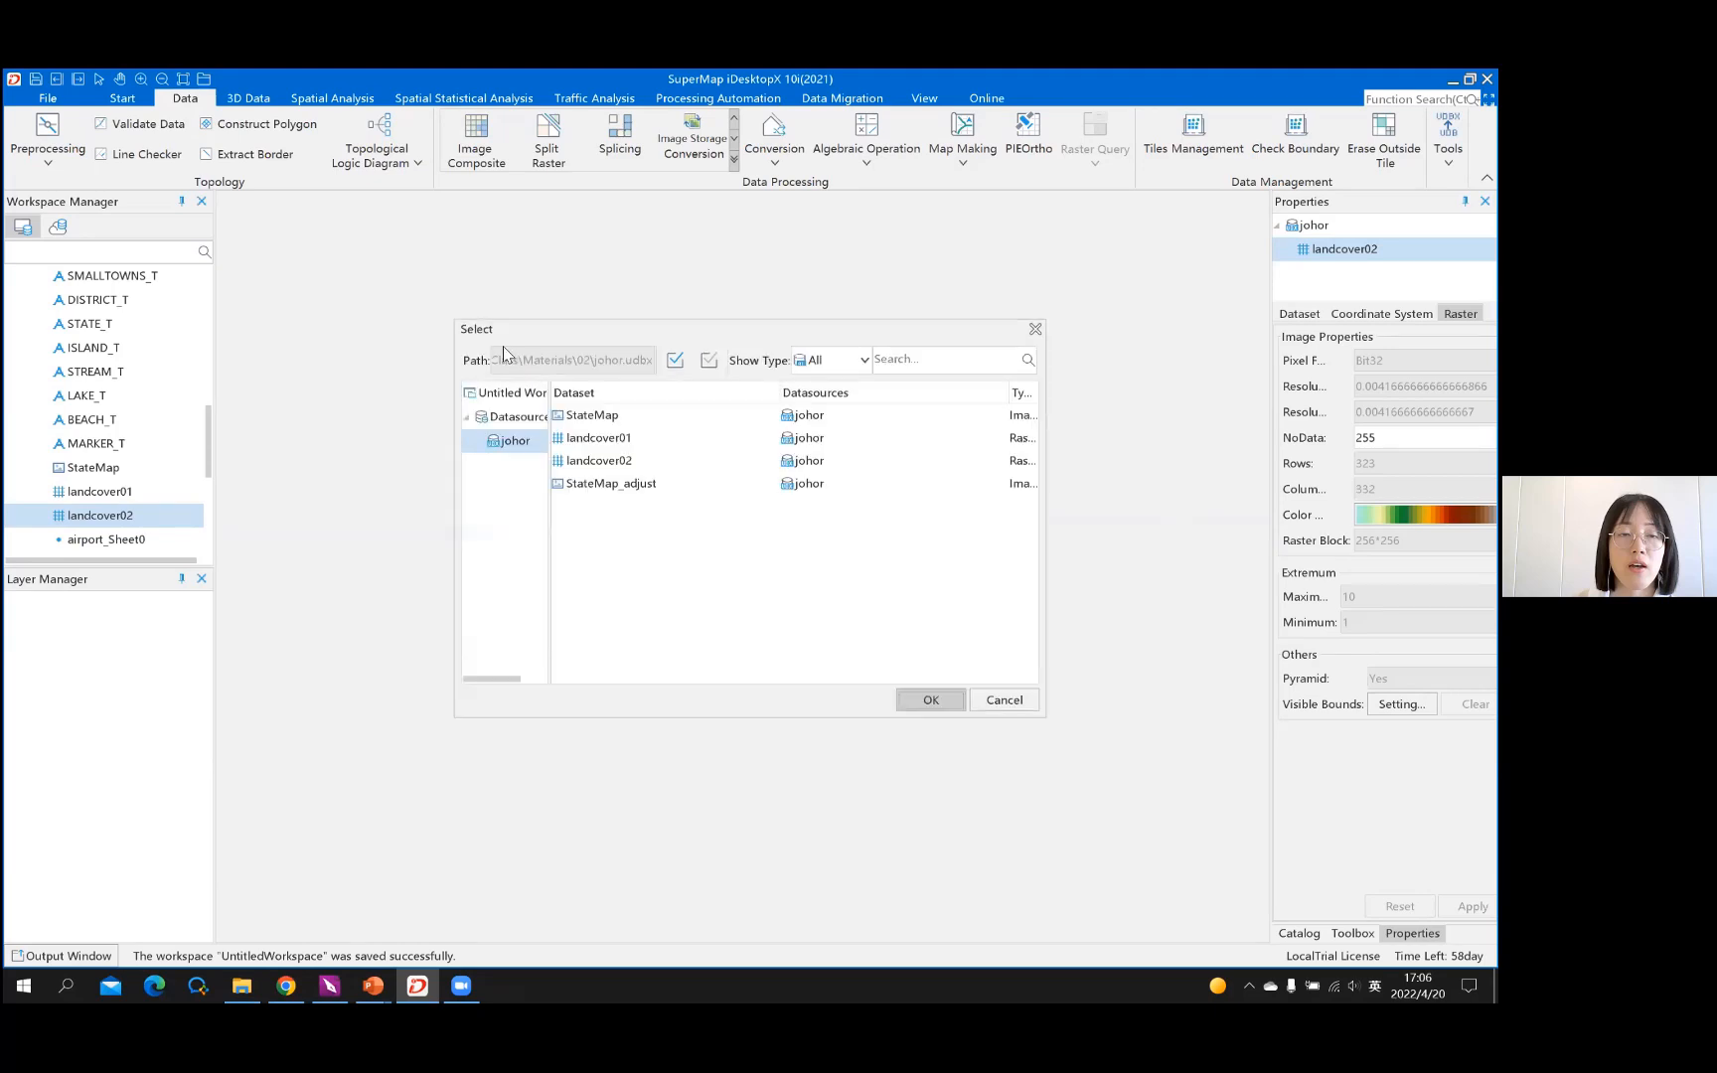
click(626, 465)
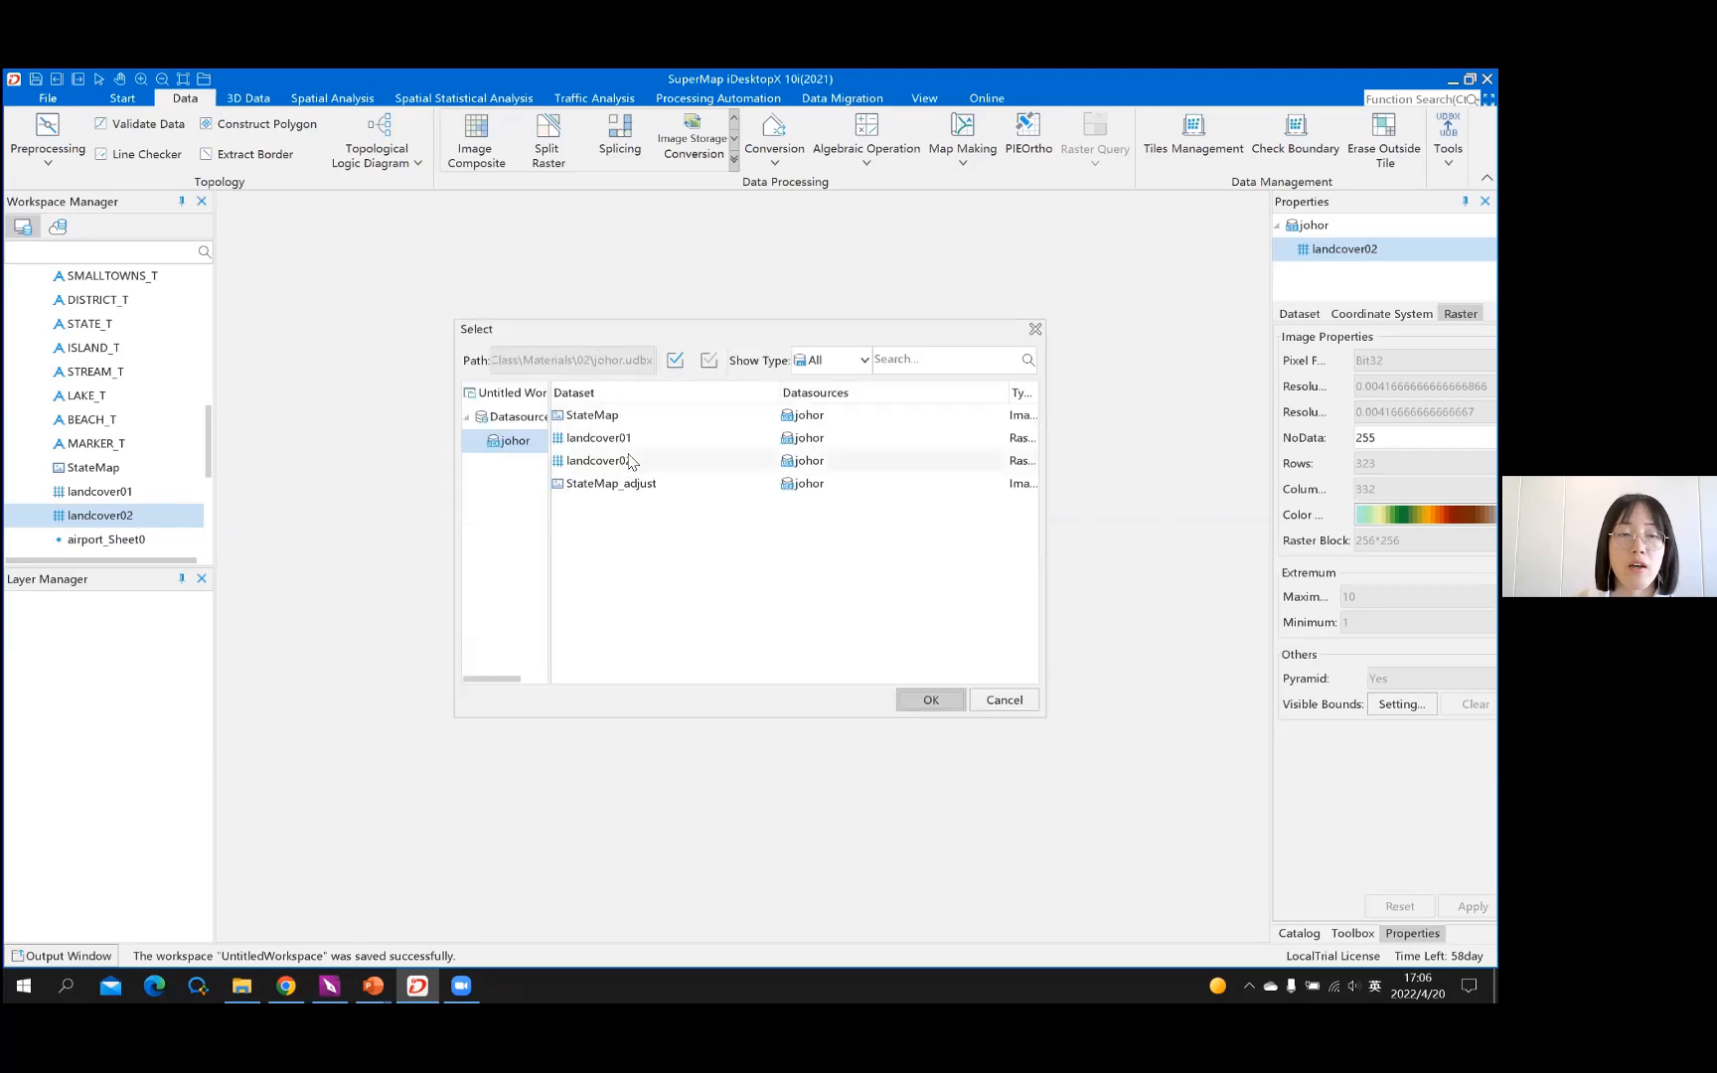
click(590, 447)
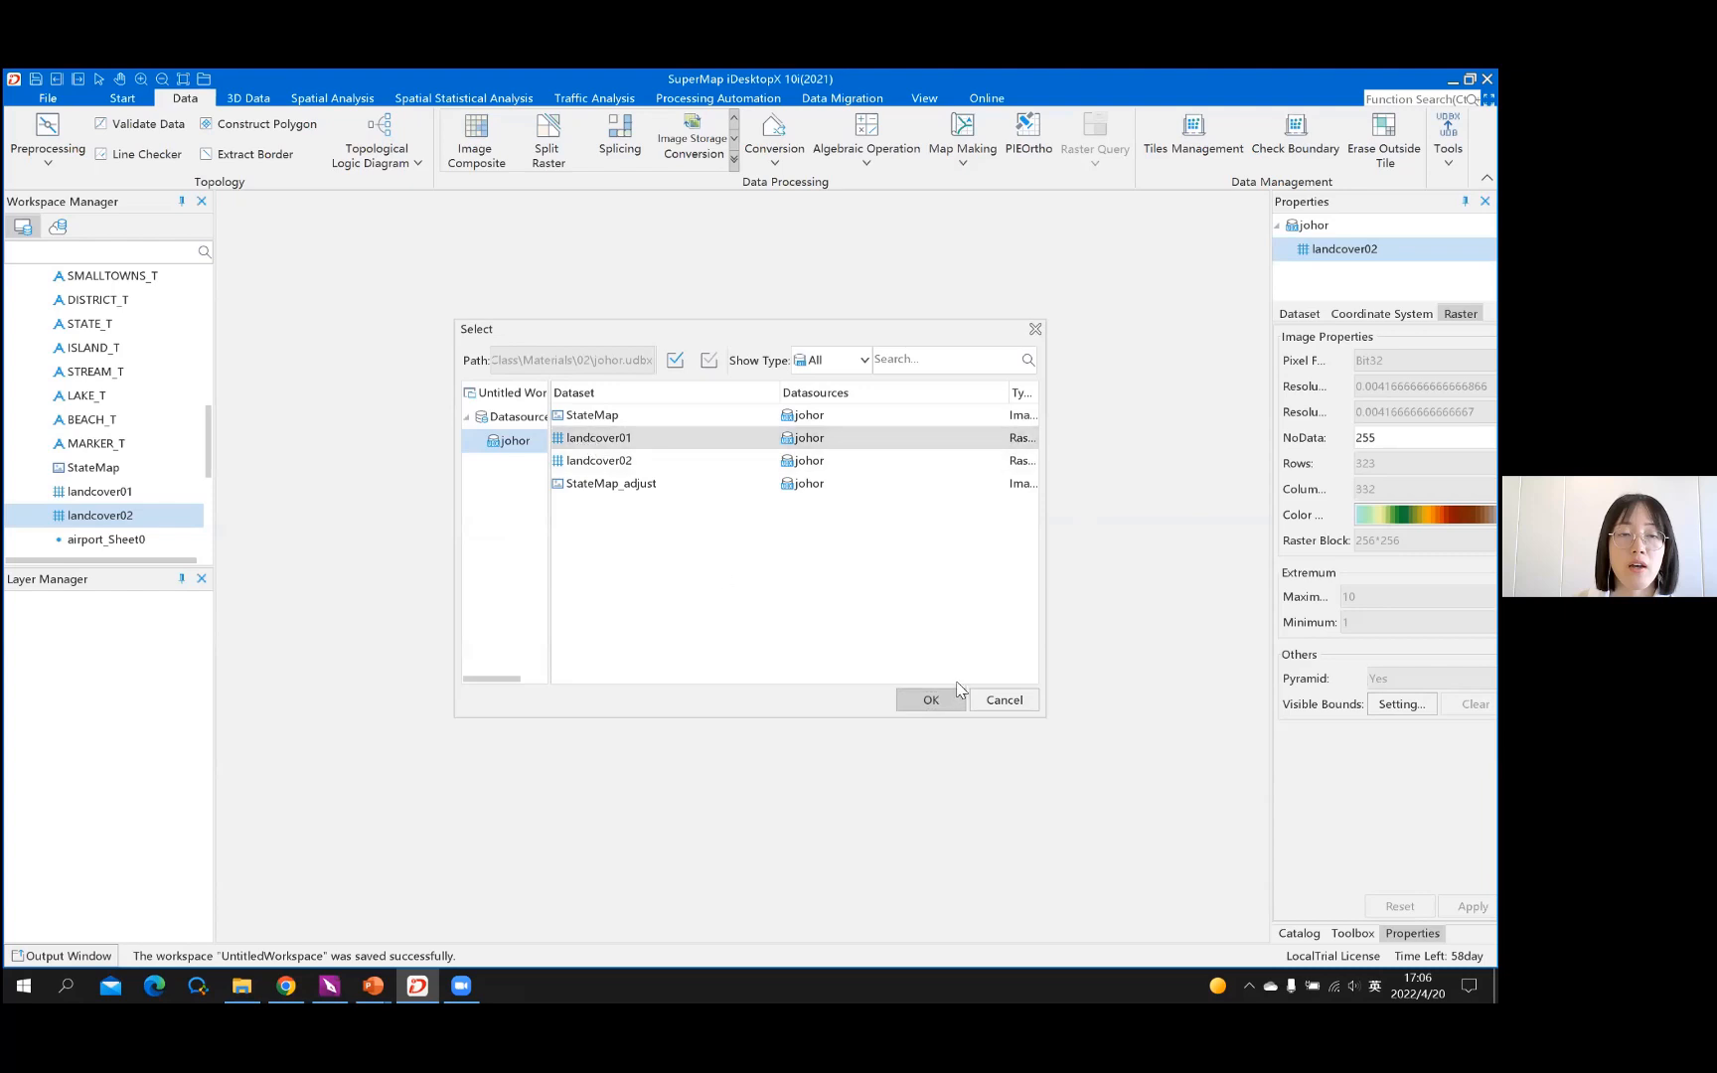
click(931, 700)
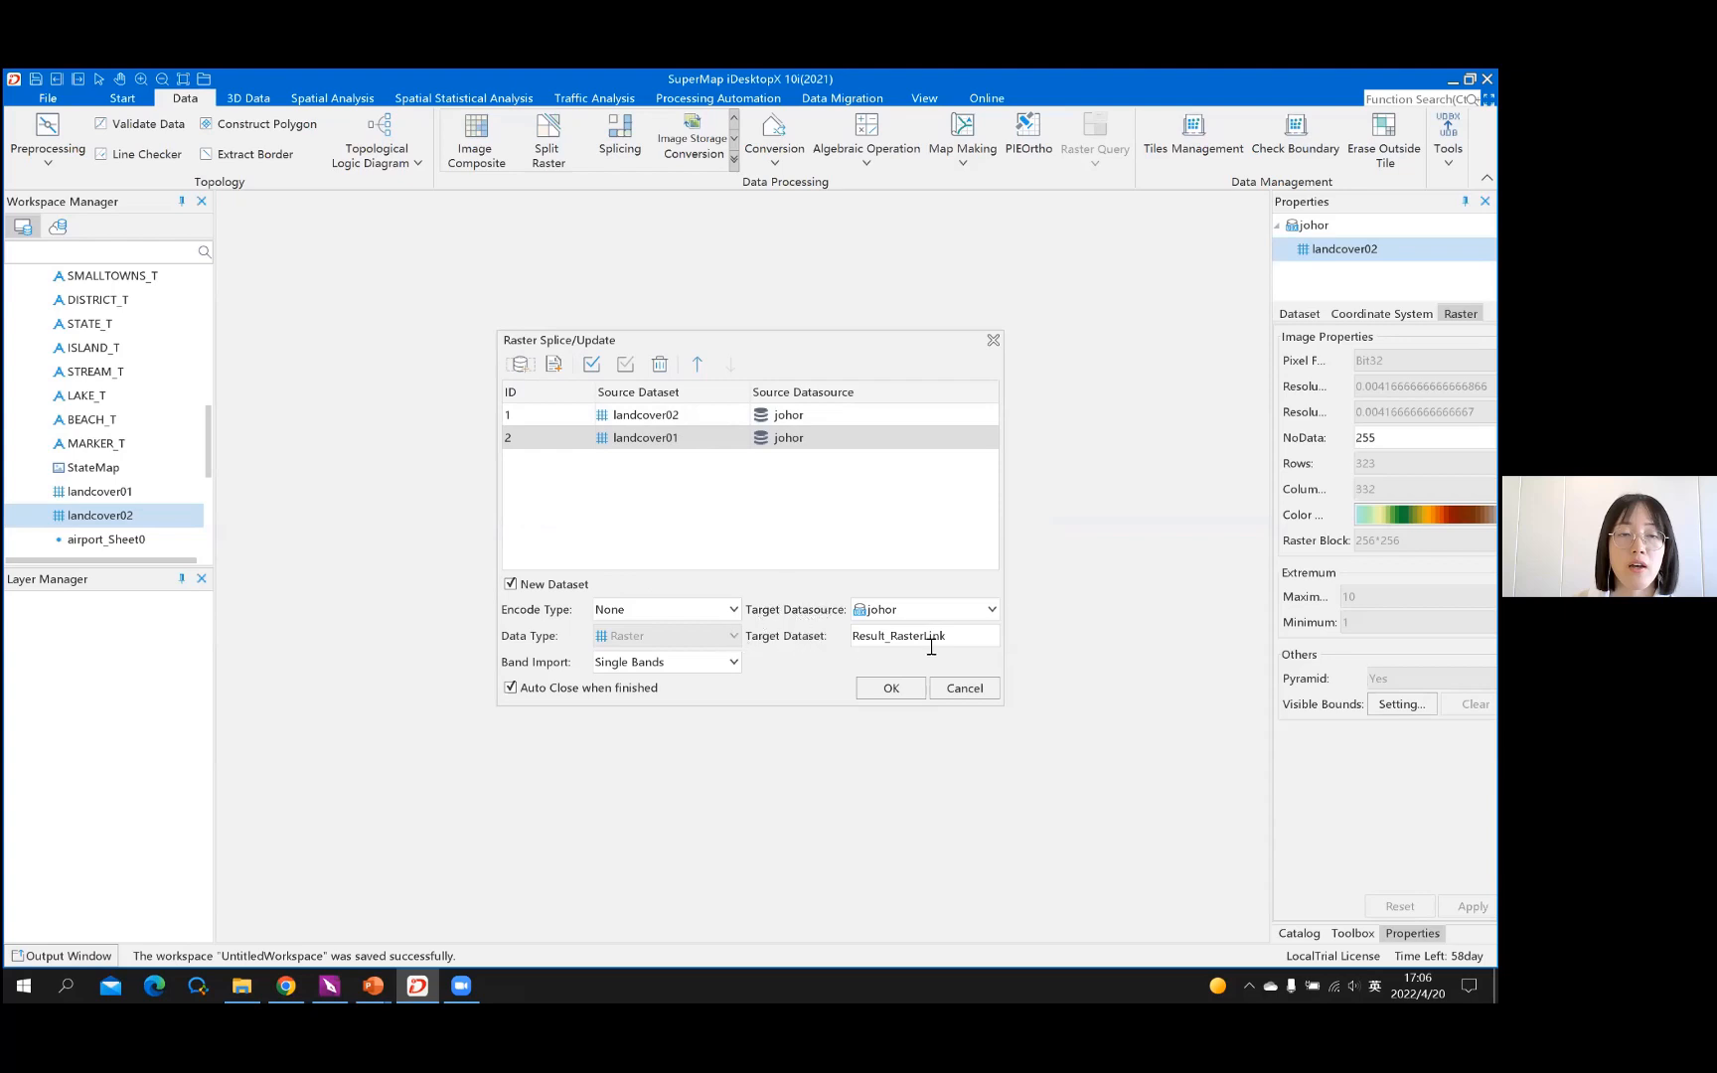
Name the target dataset landcover and run the raster splice
drag(952, 639, 791, 610)
text(landcover)
click(897, 691)
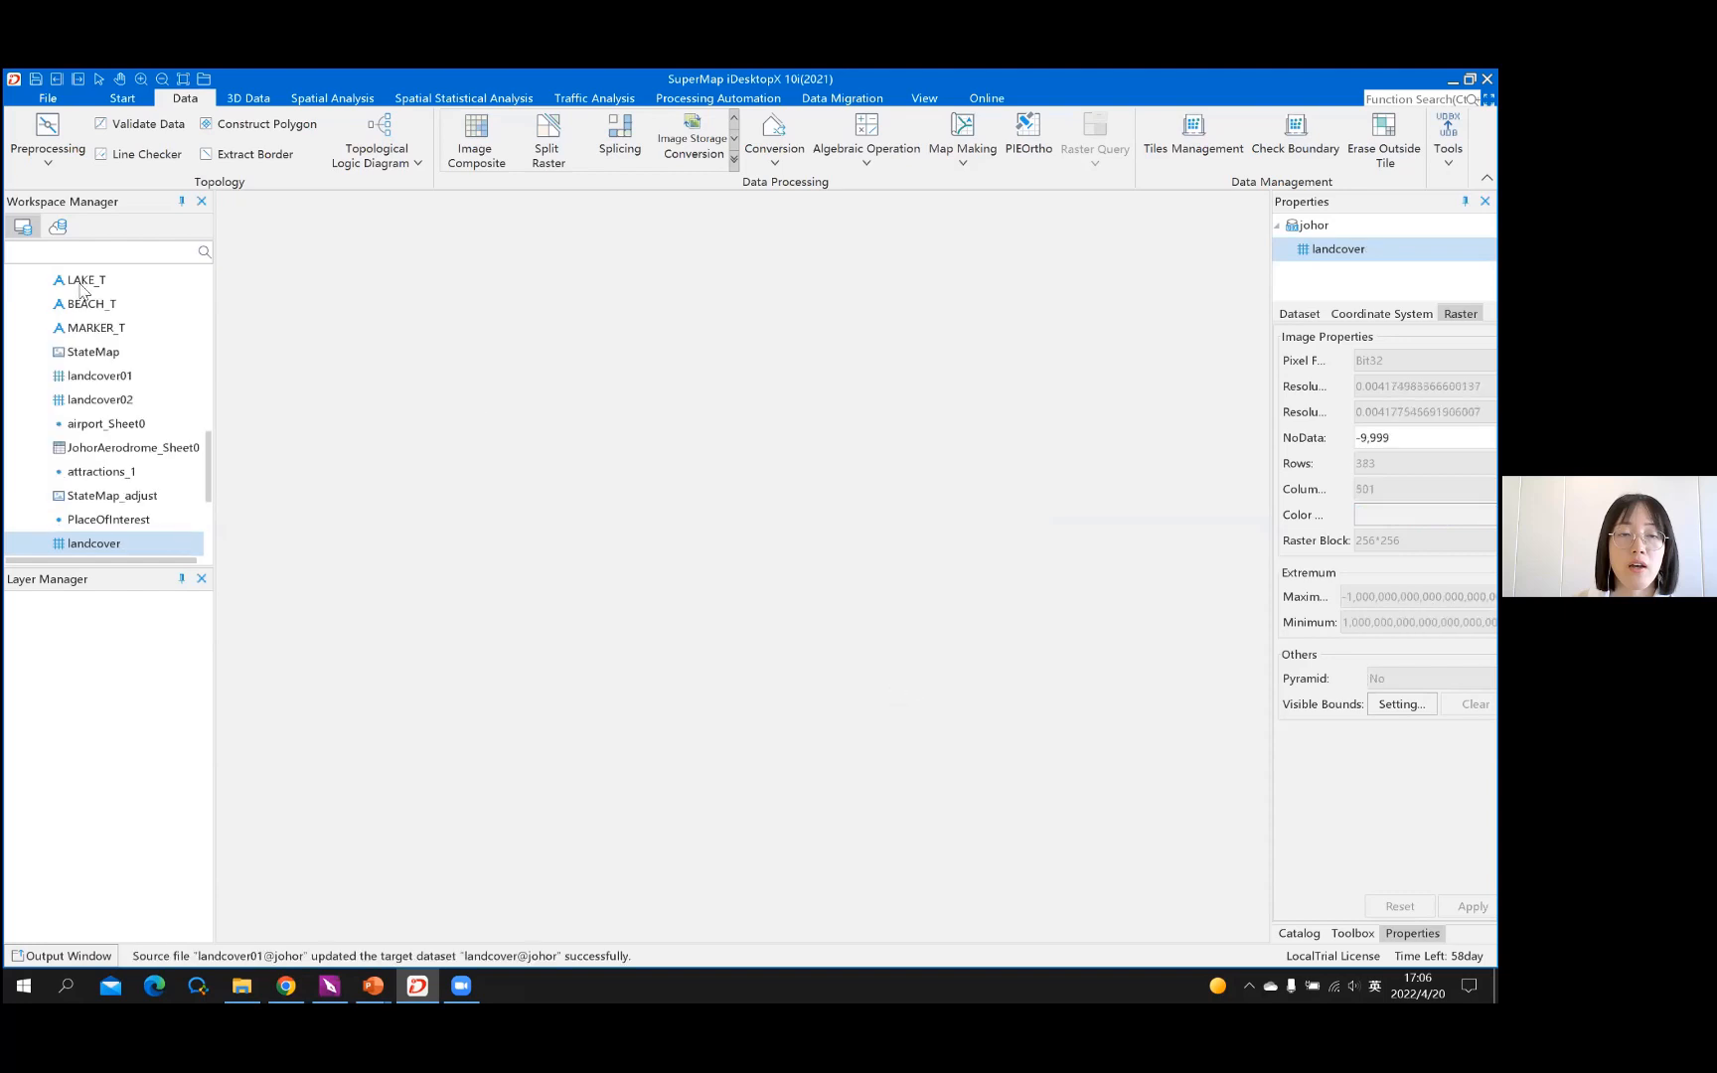
Display the spliced landcover dataset in a new map and overlay the district dataset on it to check the coverage
scroll(104, 419, down, 2)
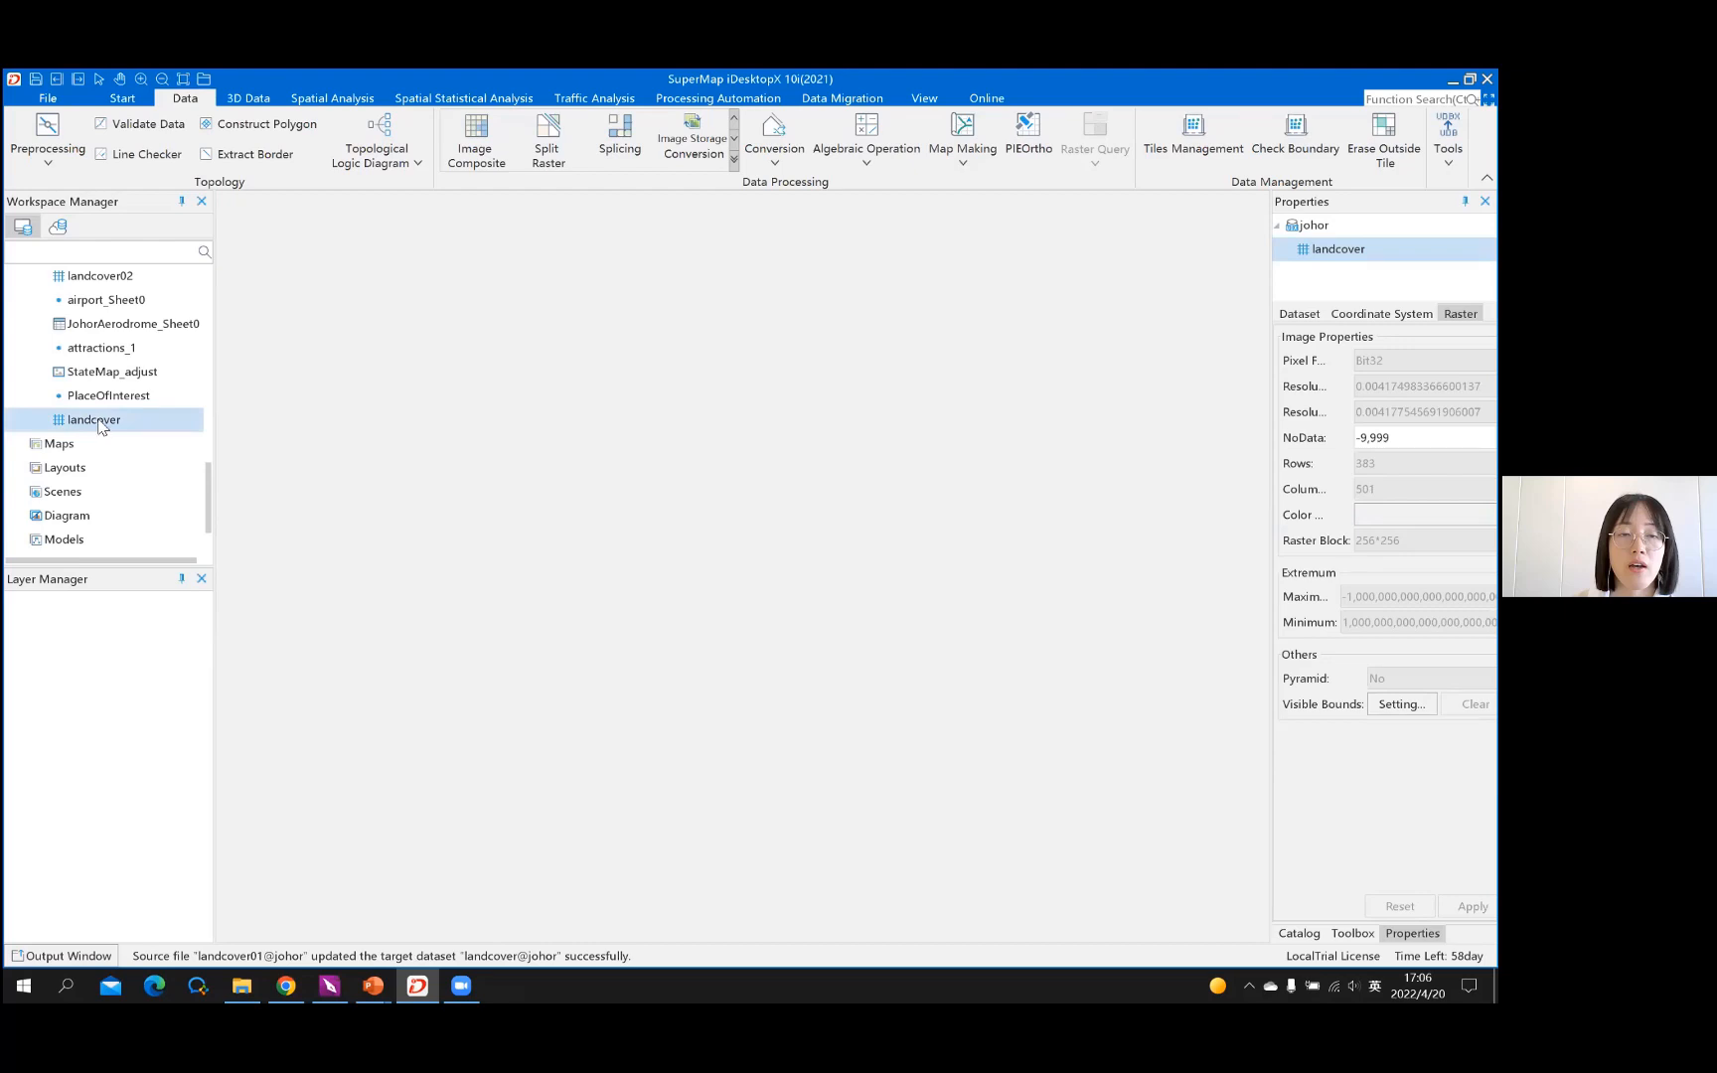
double_click(95, 420)
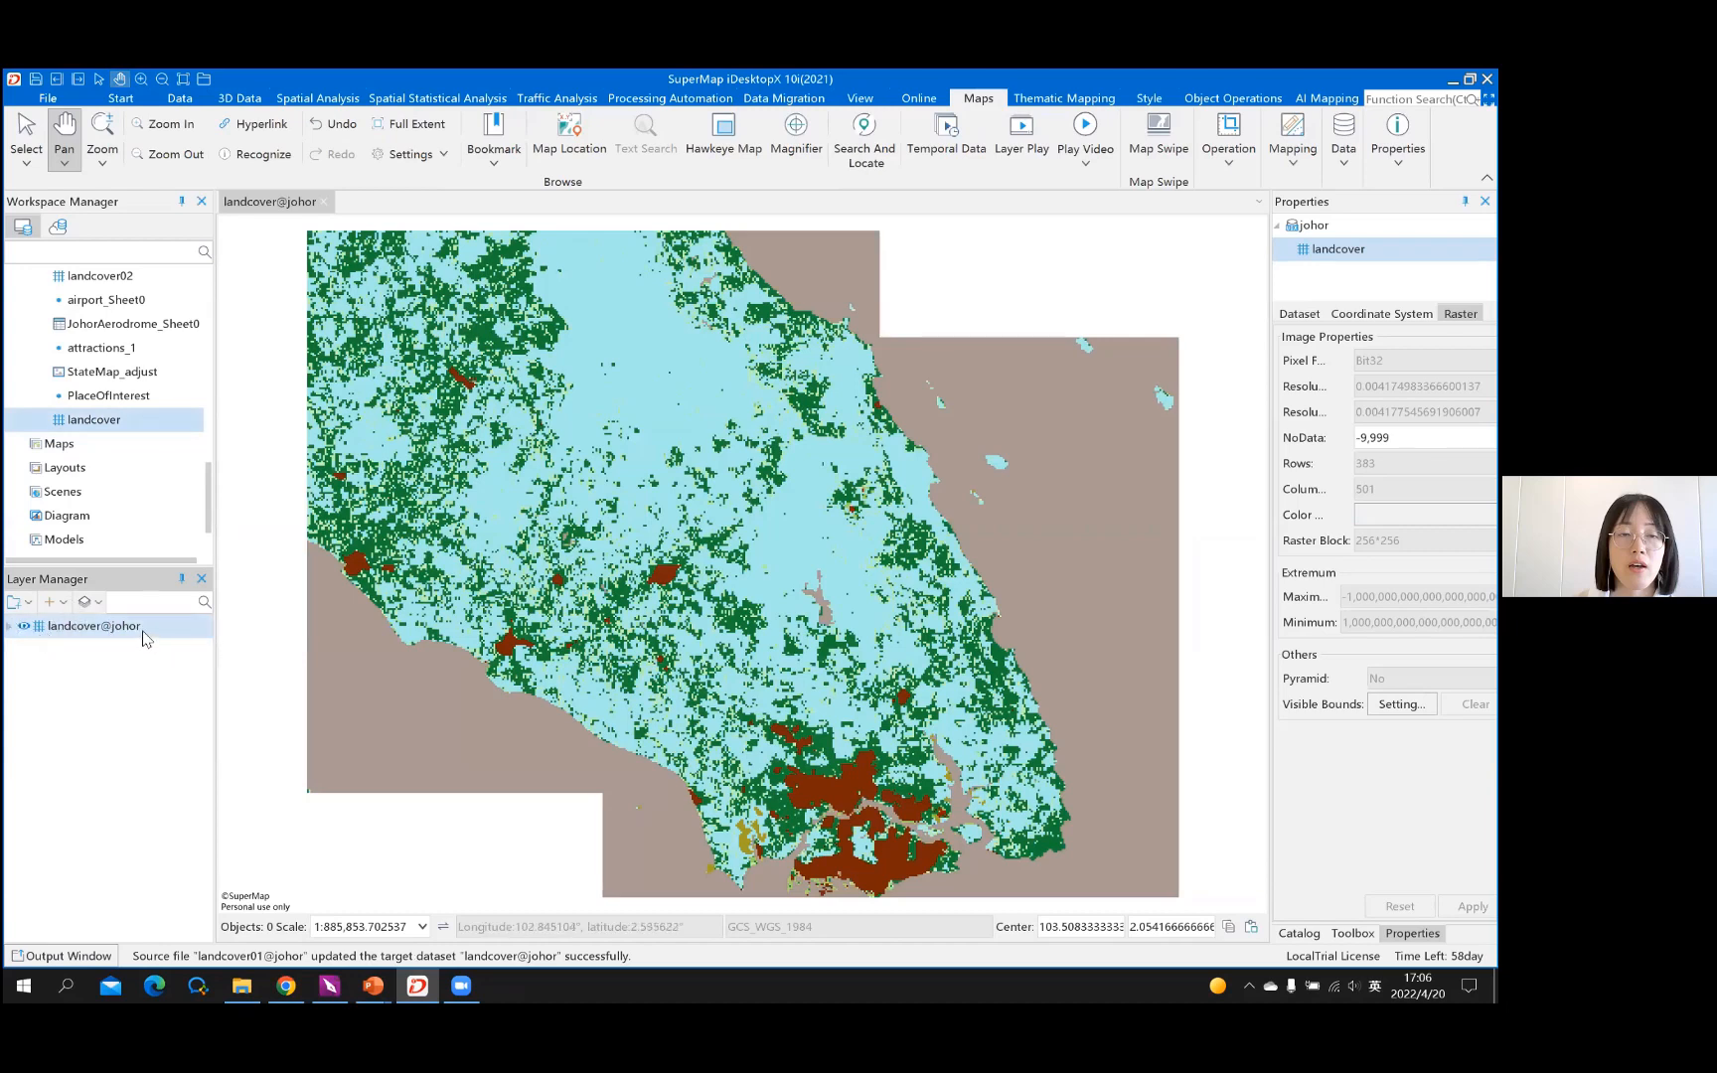
scroll(120, 438, up, 1)
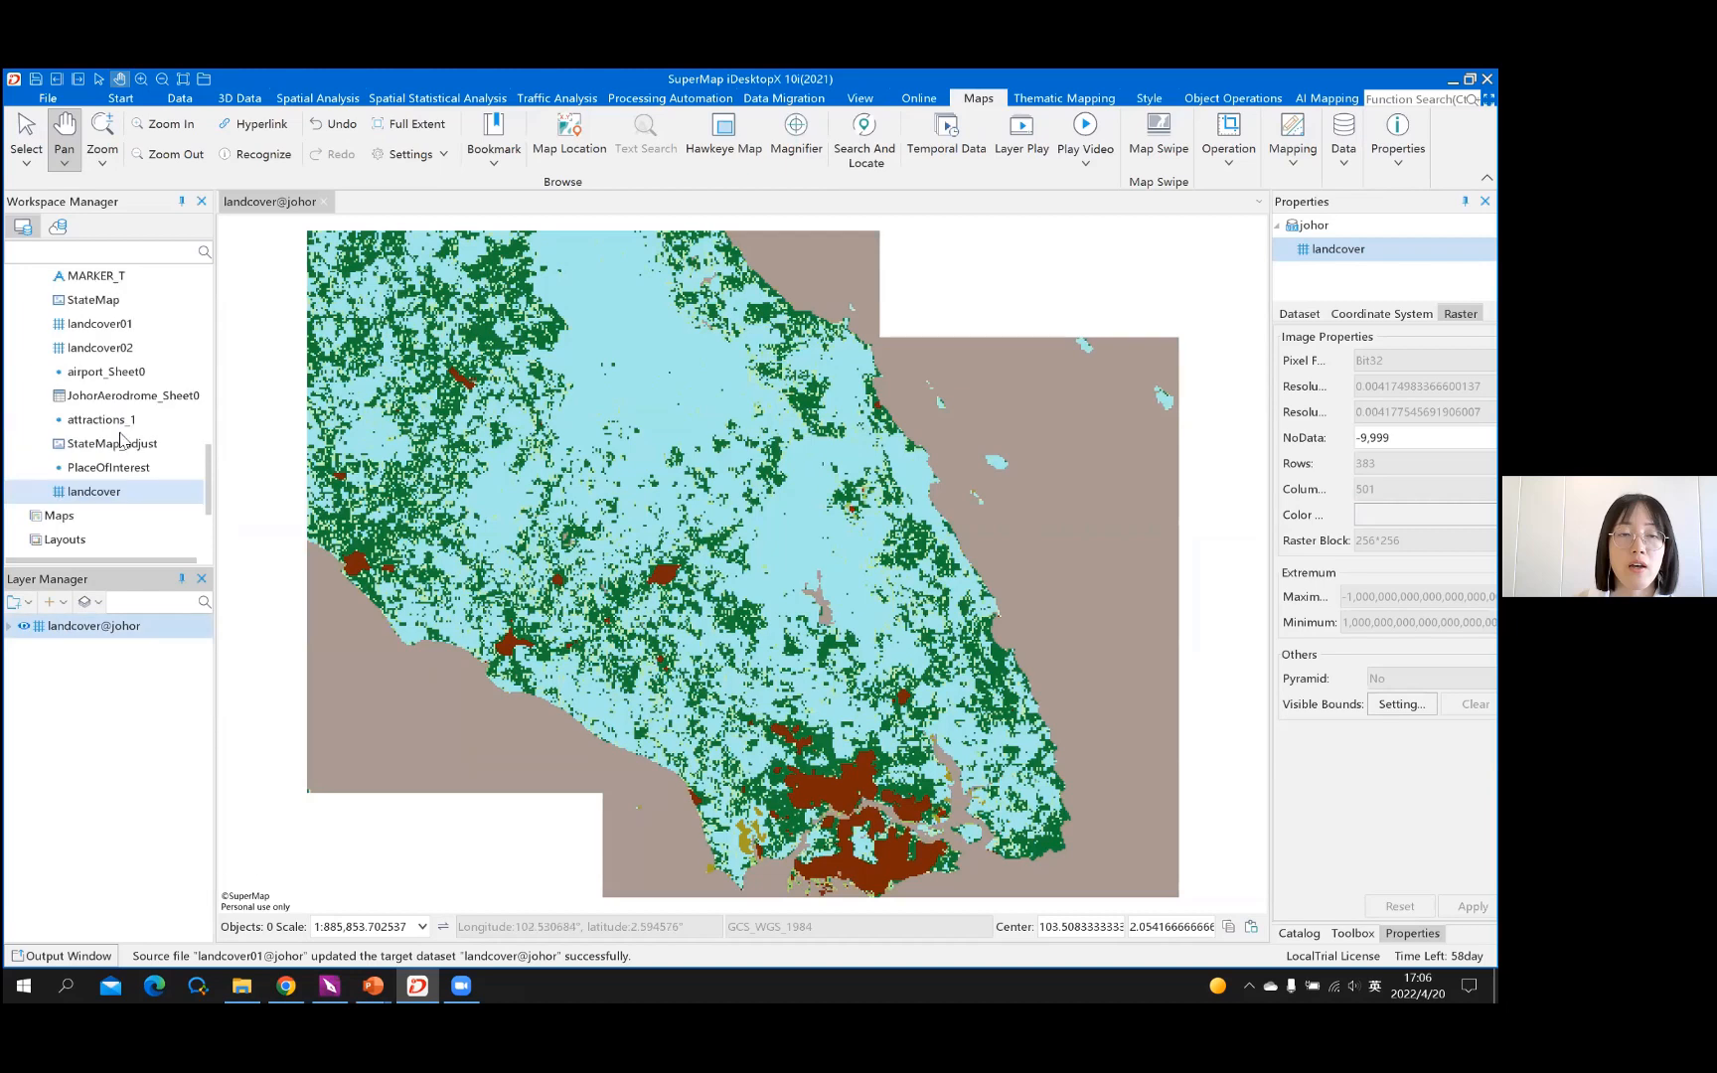
scroll(120, 387, up, 4)
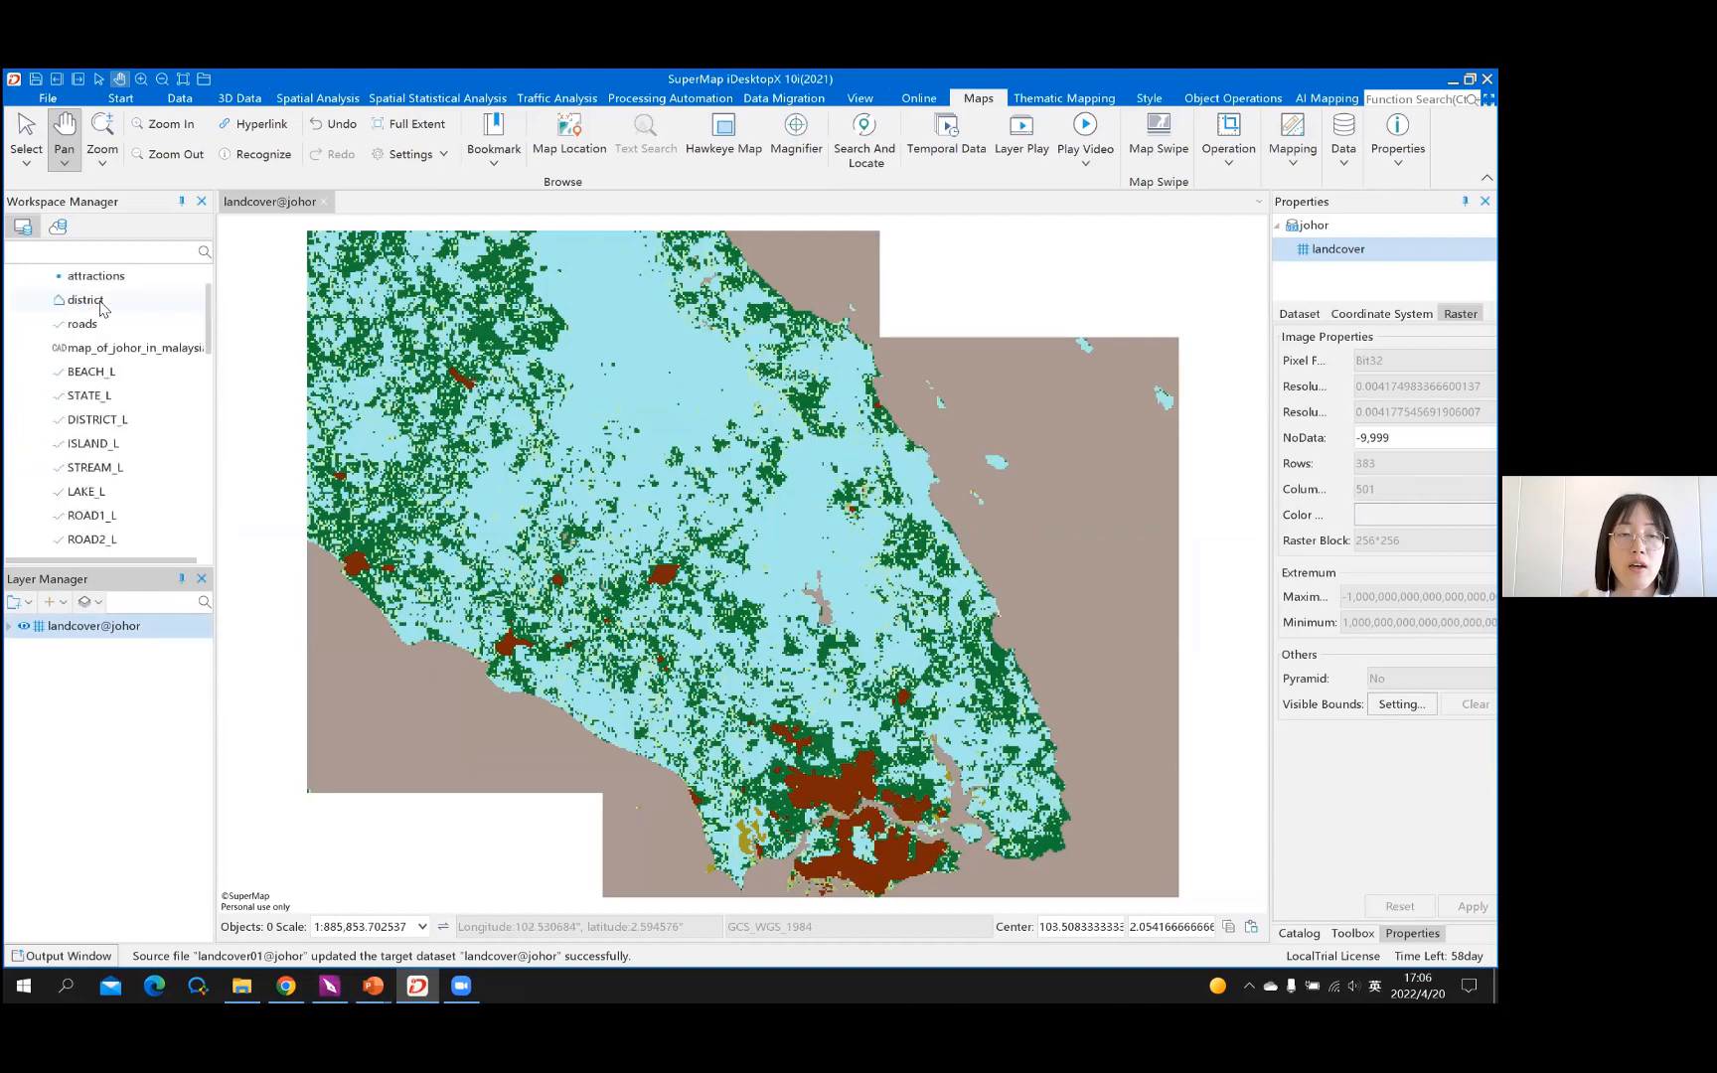
mouse_move(102, 306)
mouse_down()
mouse_move(892, 589)
mouse_move(979, 481)
mouse_move(467, 511)
mouse_up()
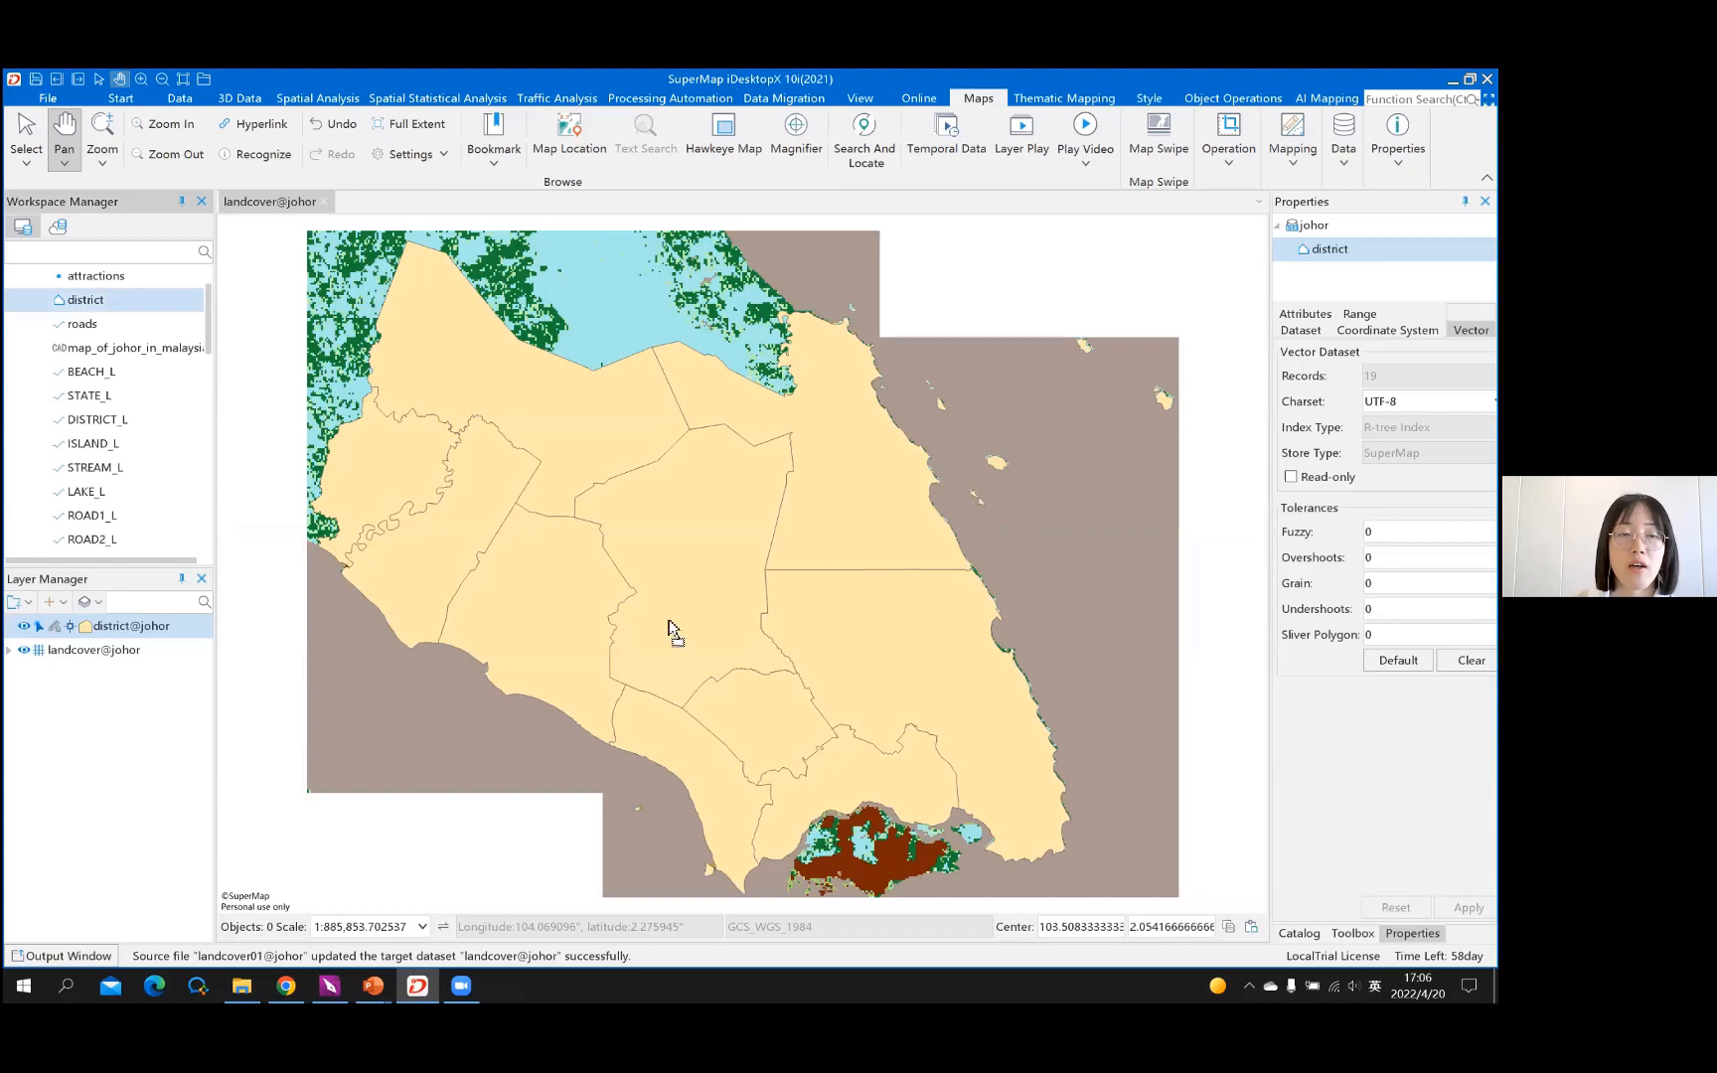
Switch to the PowerPoint slideshow and advance to the Demo 4 slide on data conversion and transformation
click(374, 983)
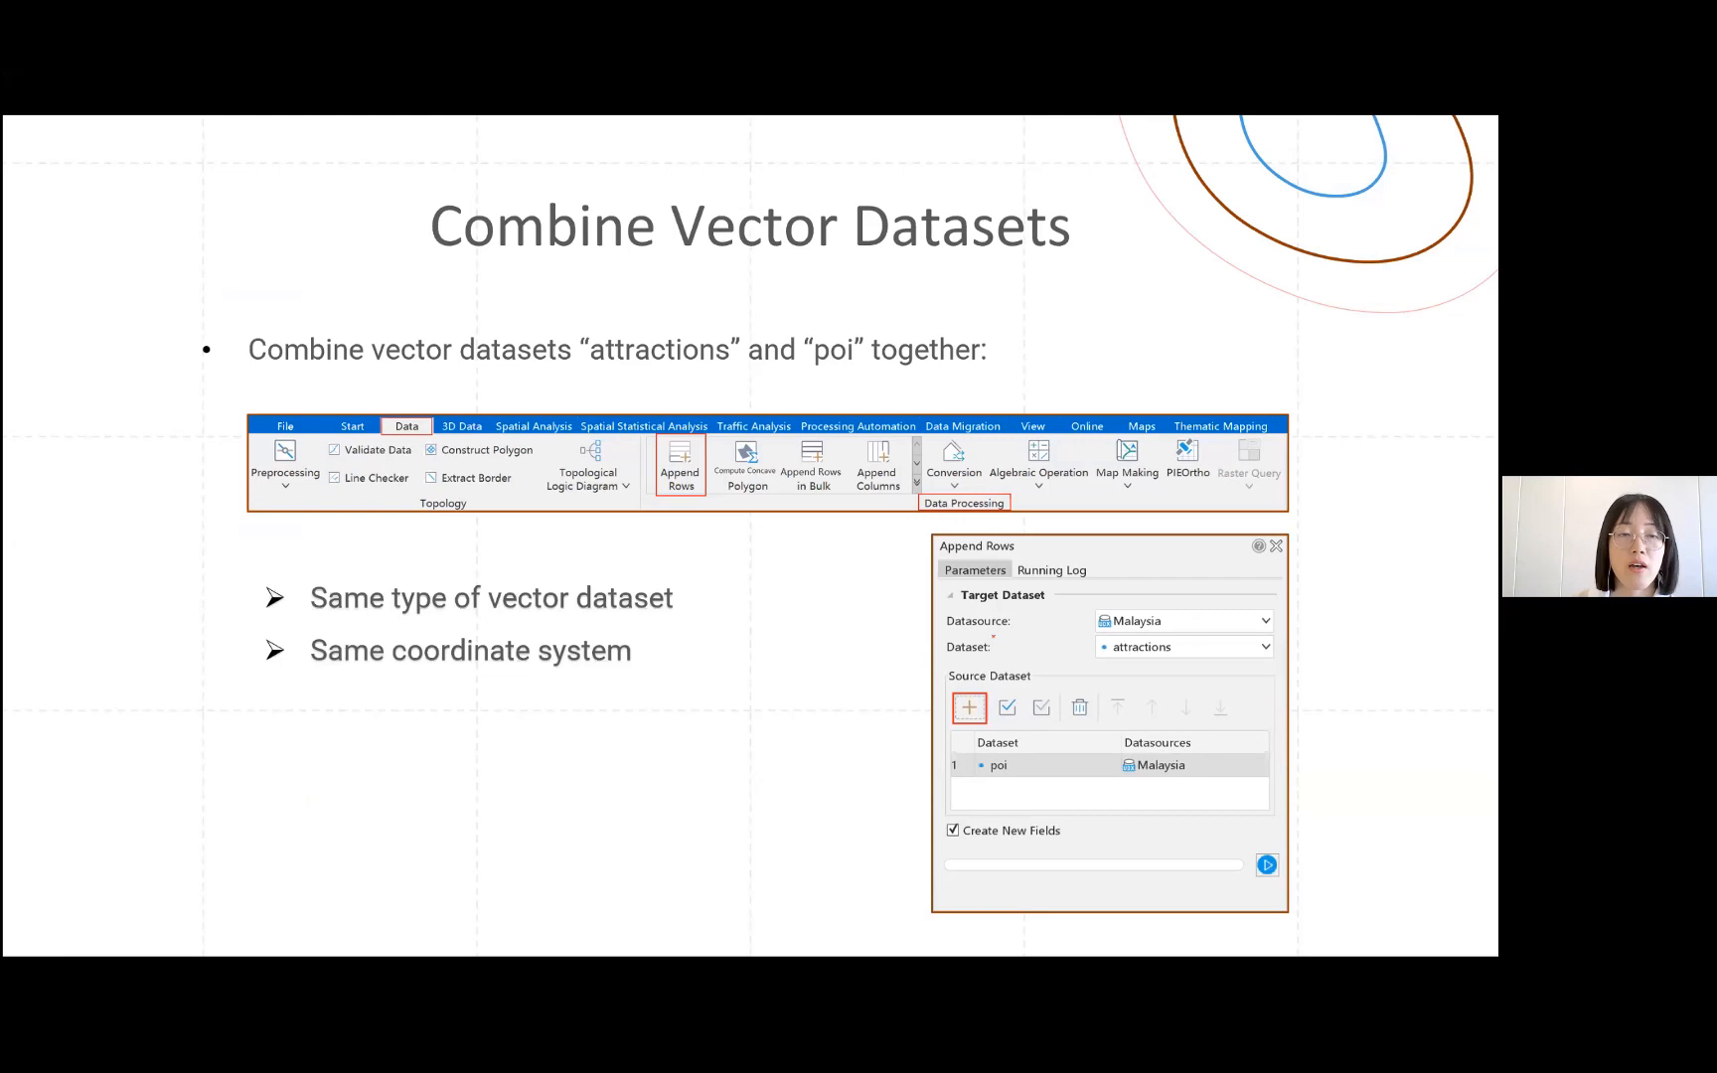
click(866, 364)
click(883, 350)
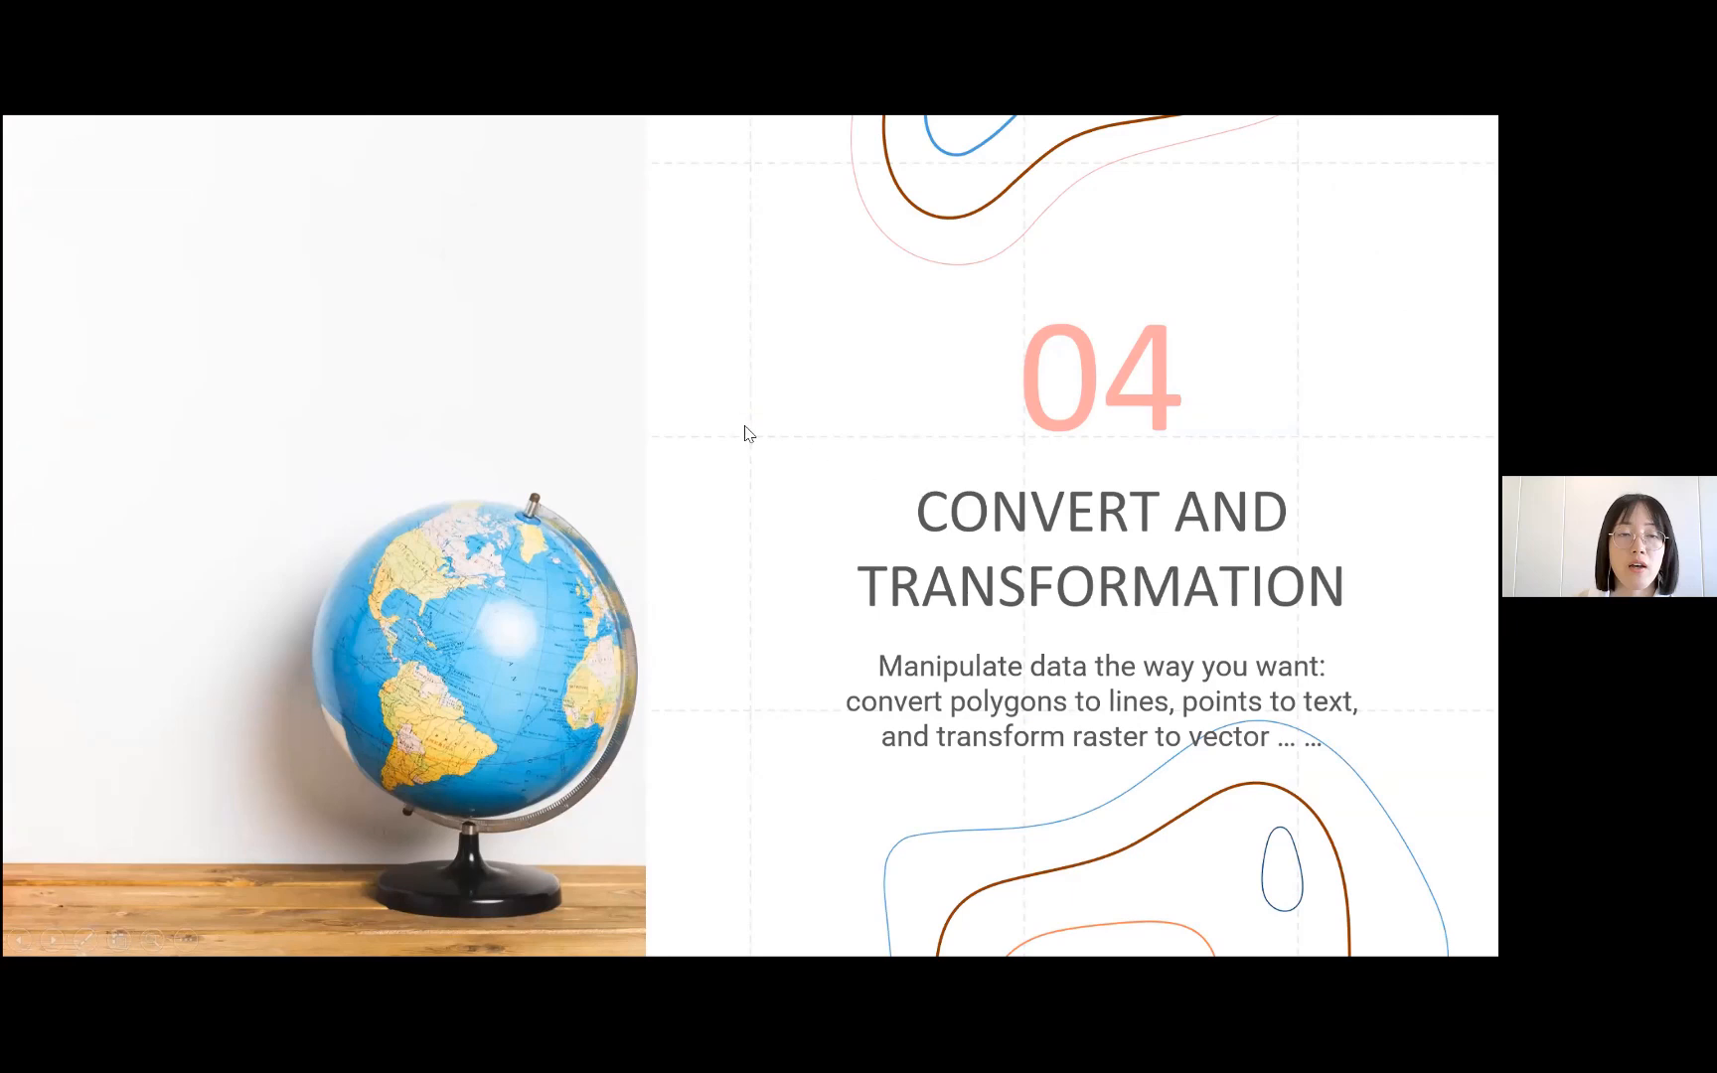
key(Right)
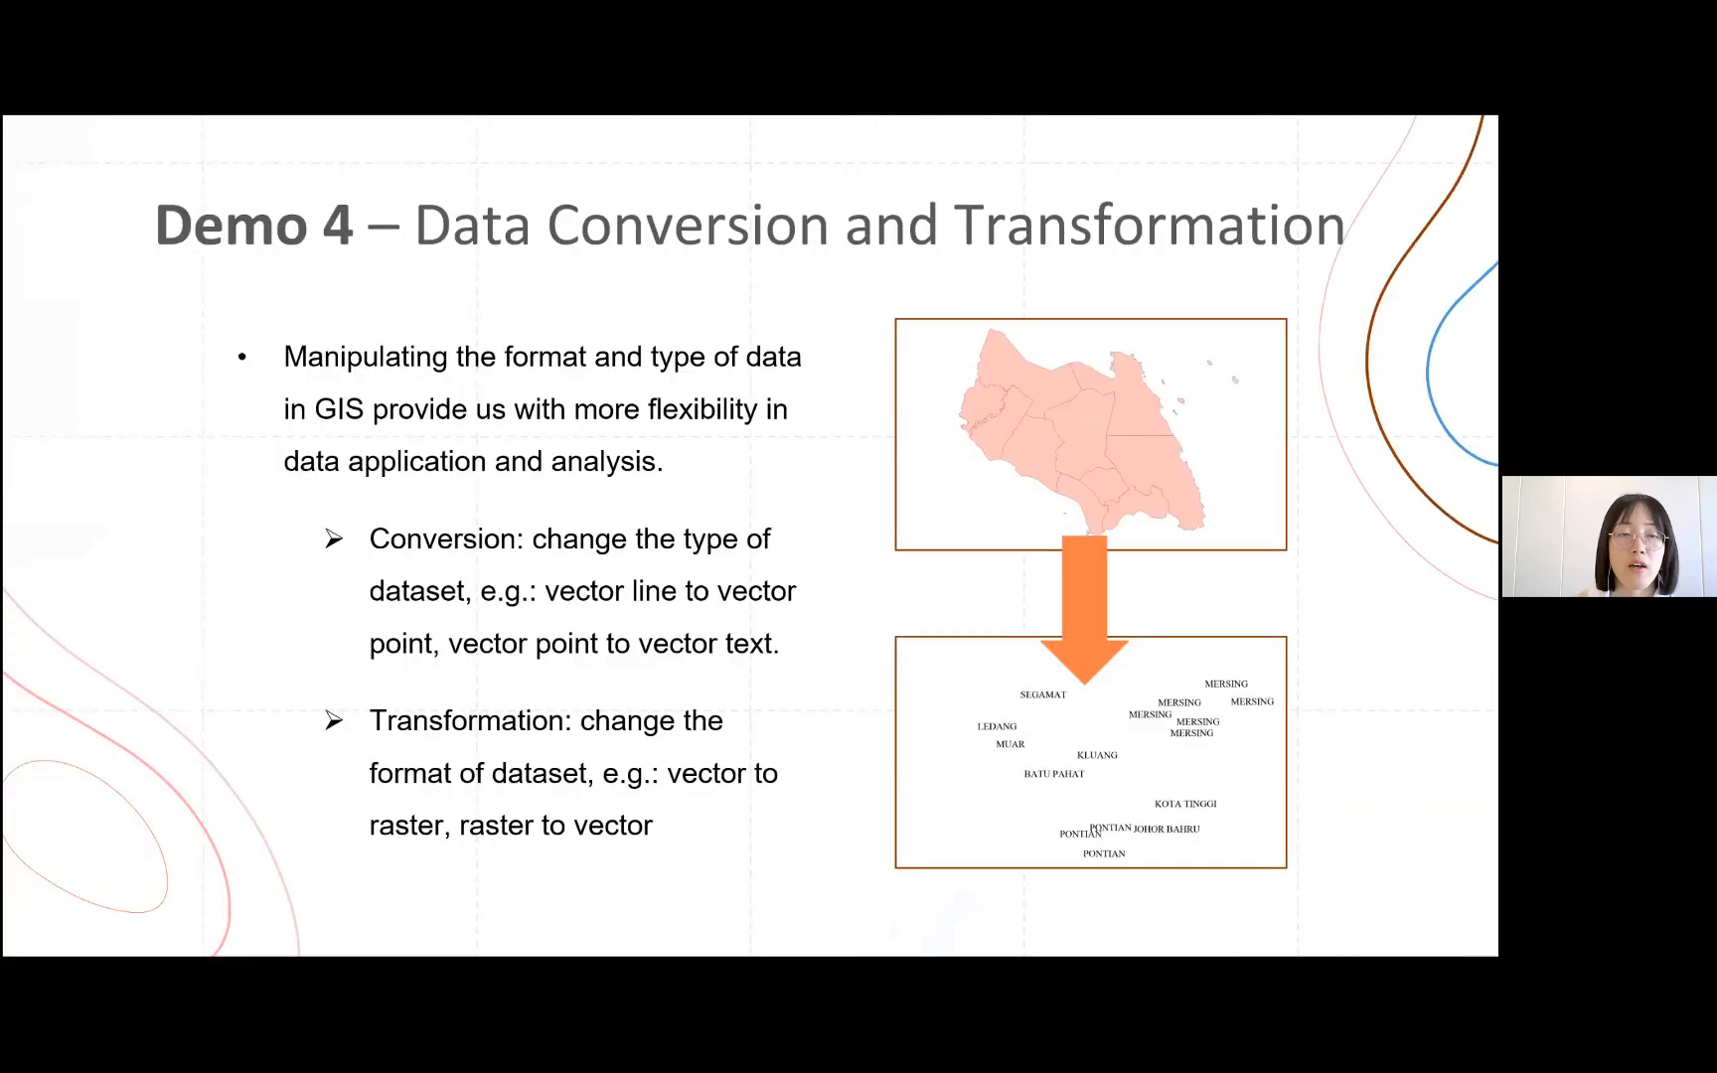
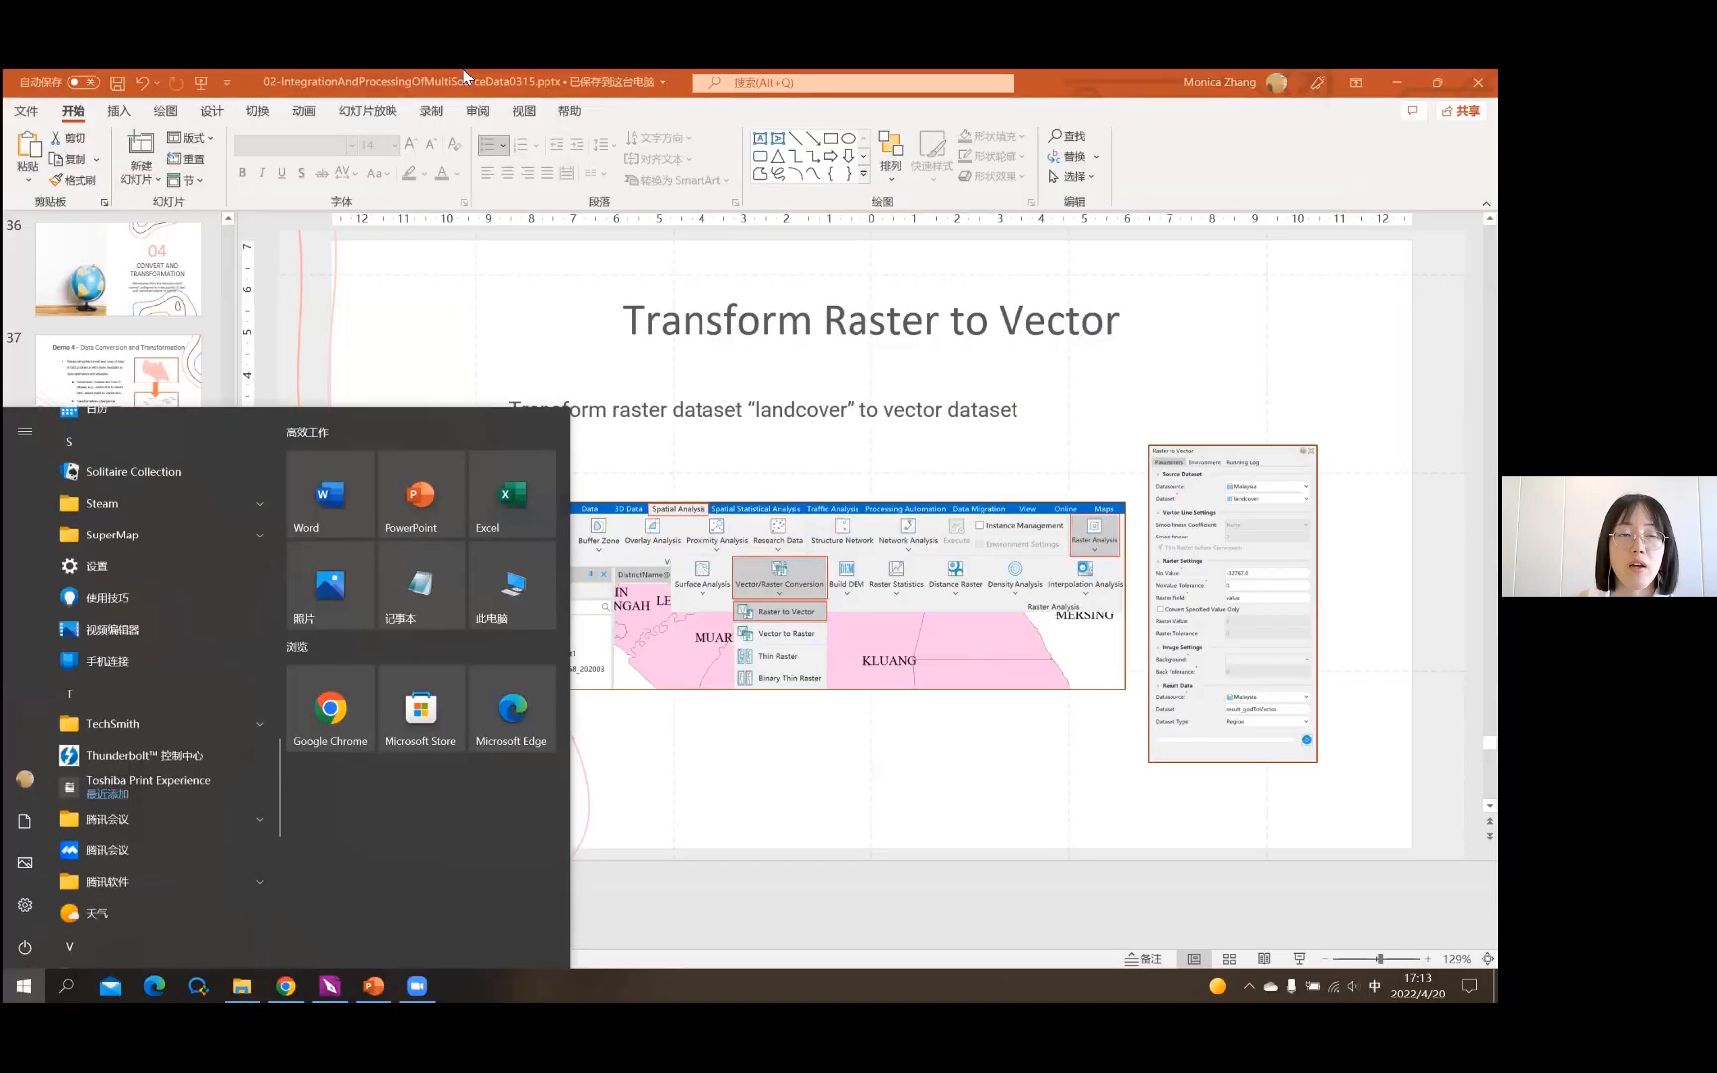
Launch SuperMap iDesktopX 10i and decline restoring the unsaved workspace
click(463, 71)
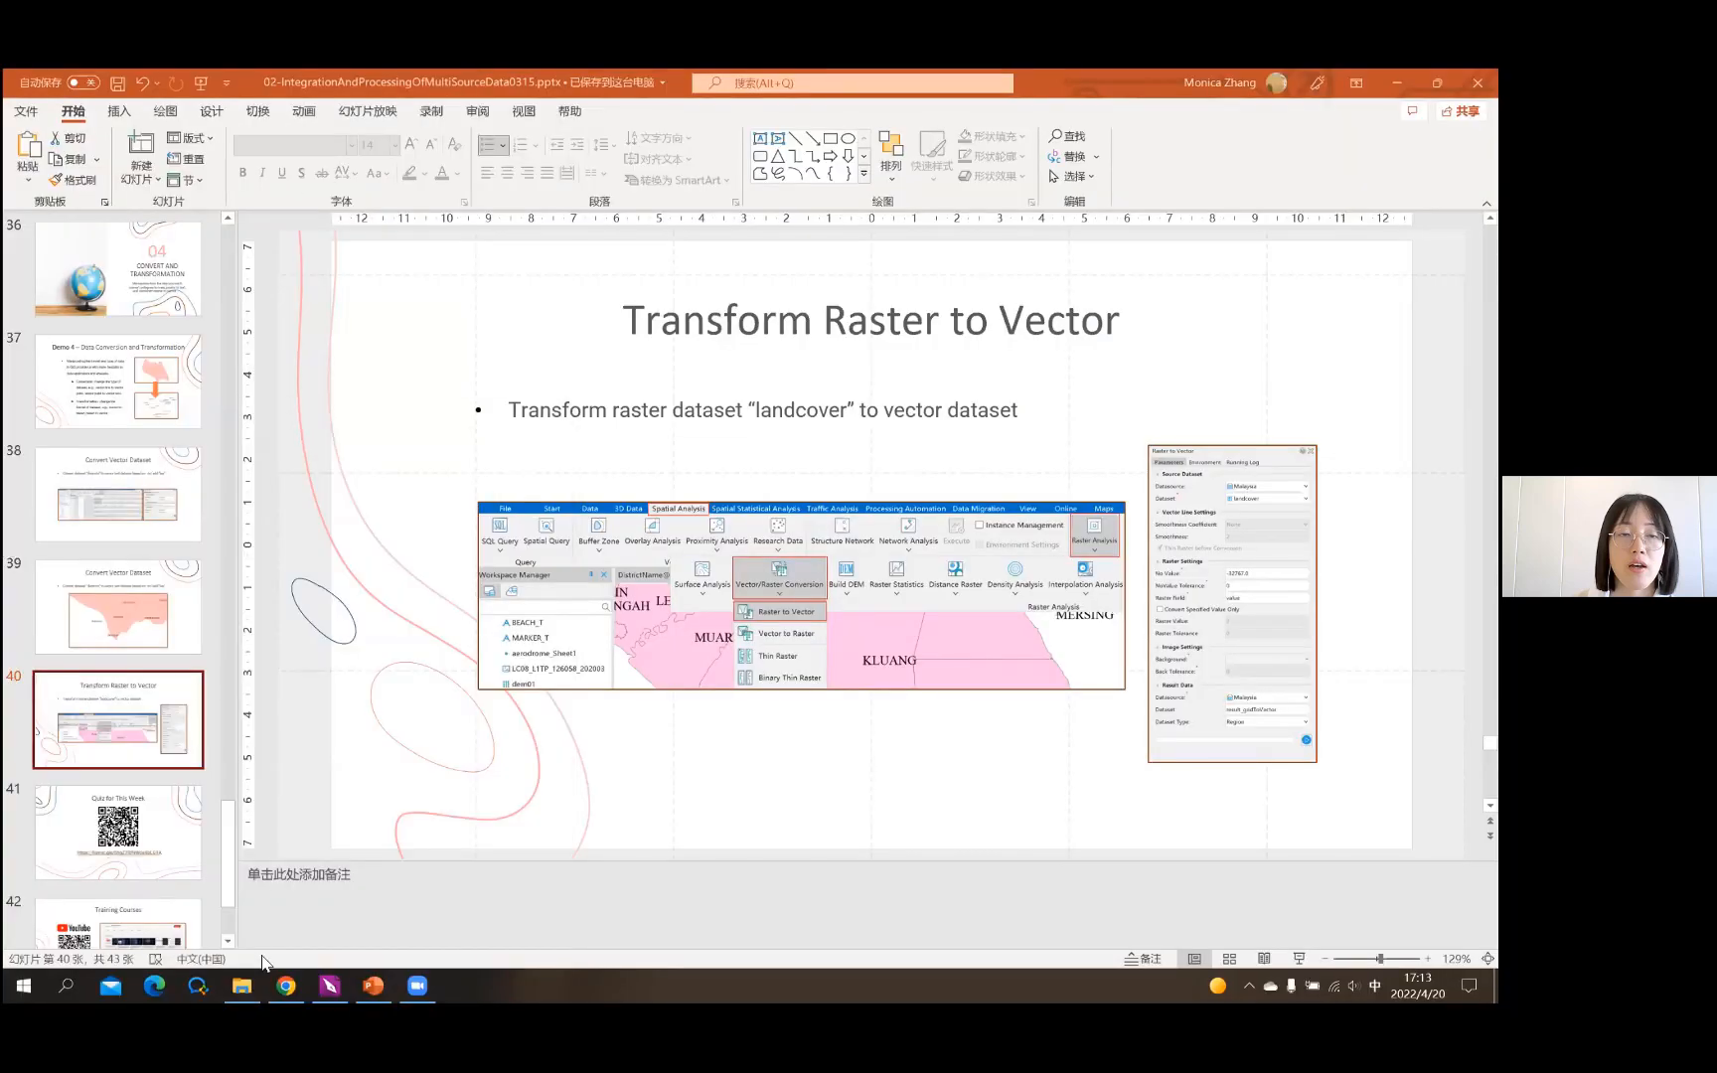
click(12, 977)
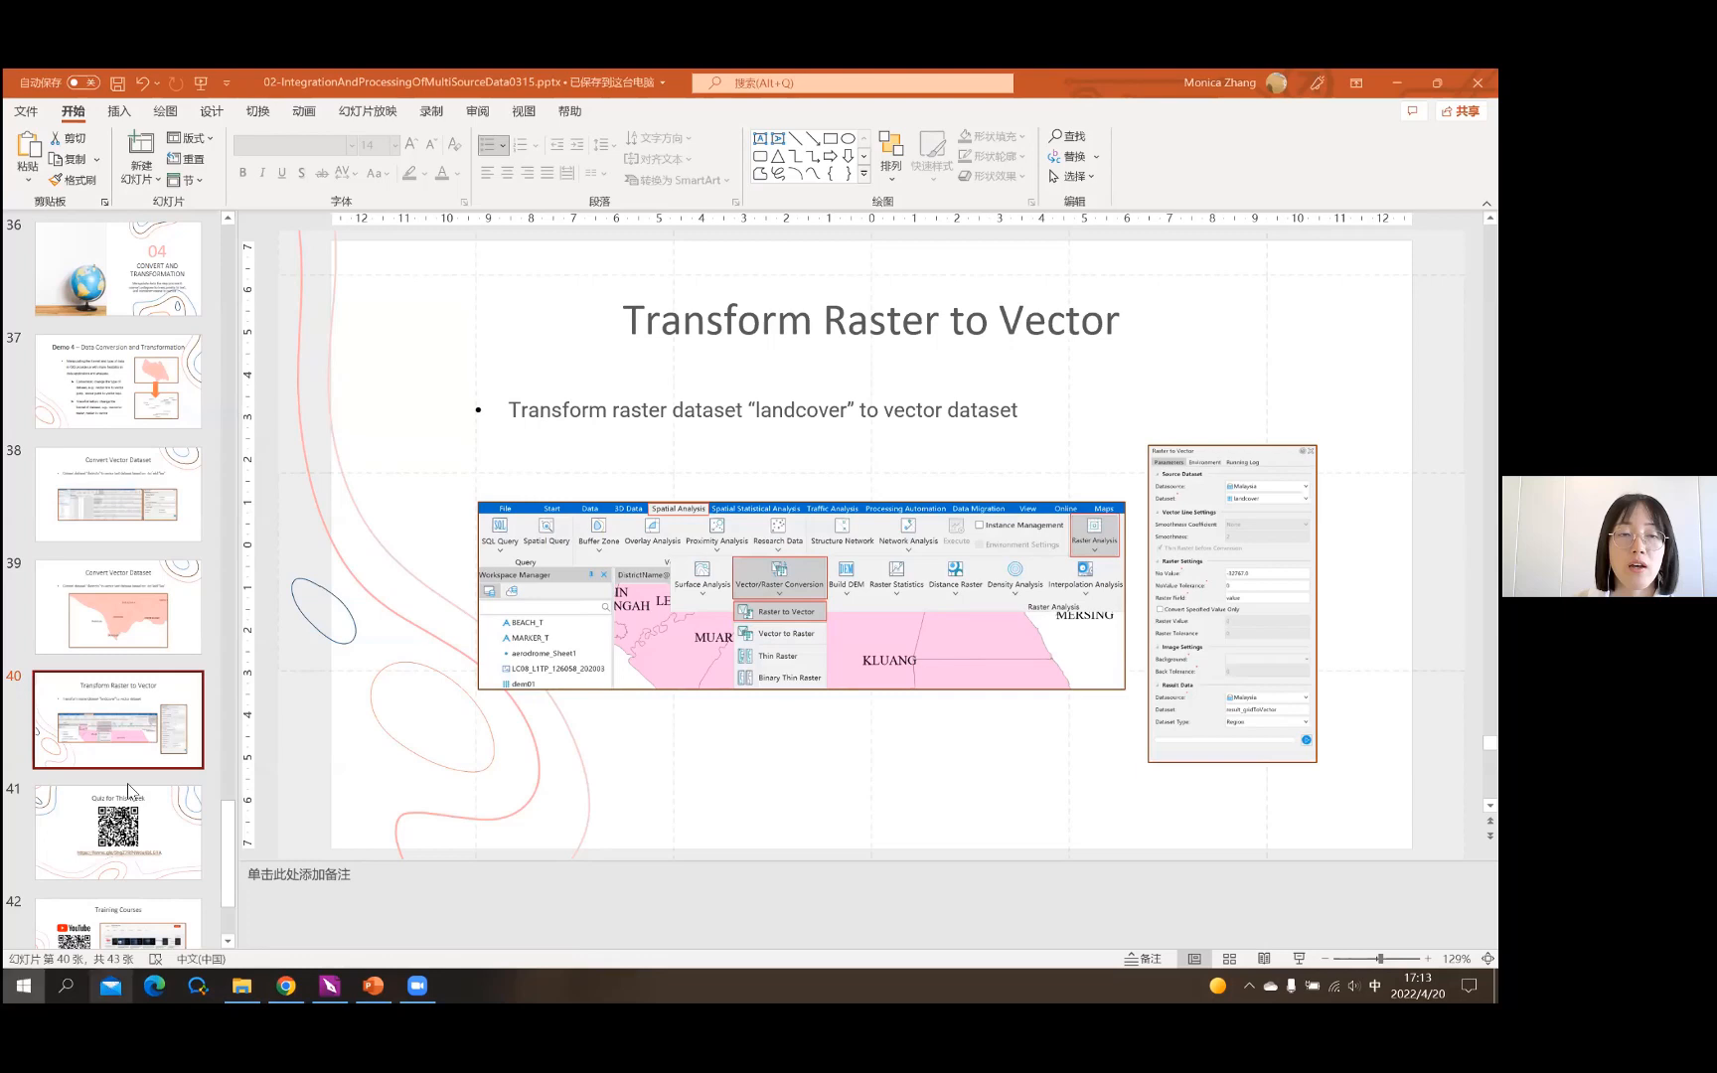
scroll(165, 686, down, 10)
scroll(166, 662, down, 3)
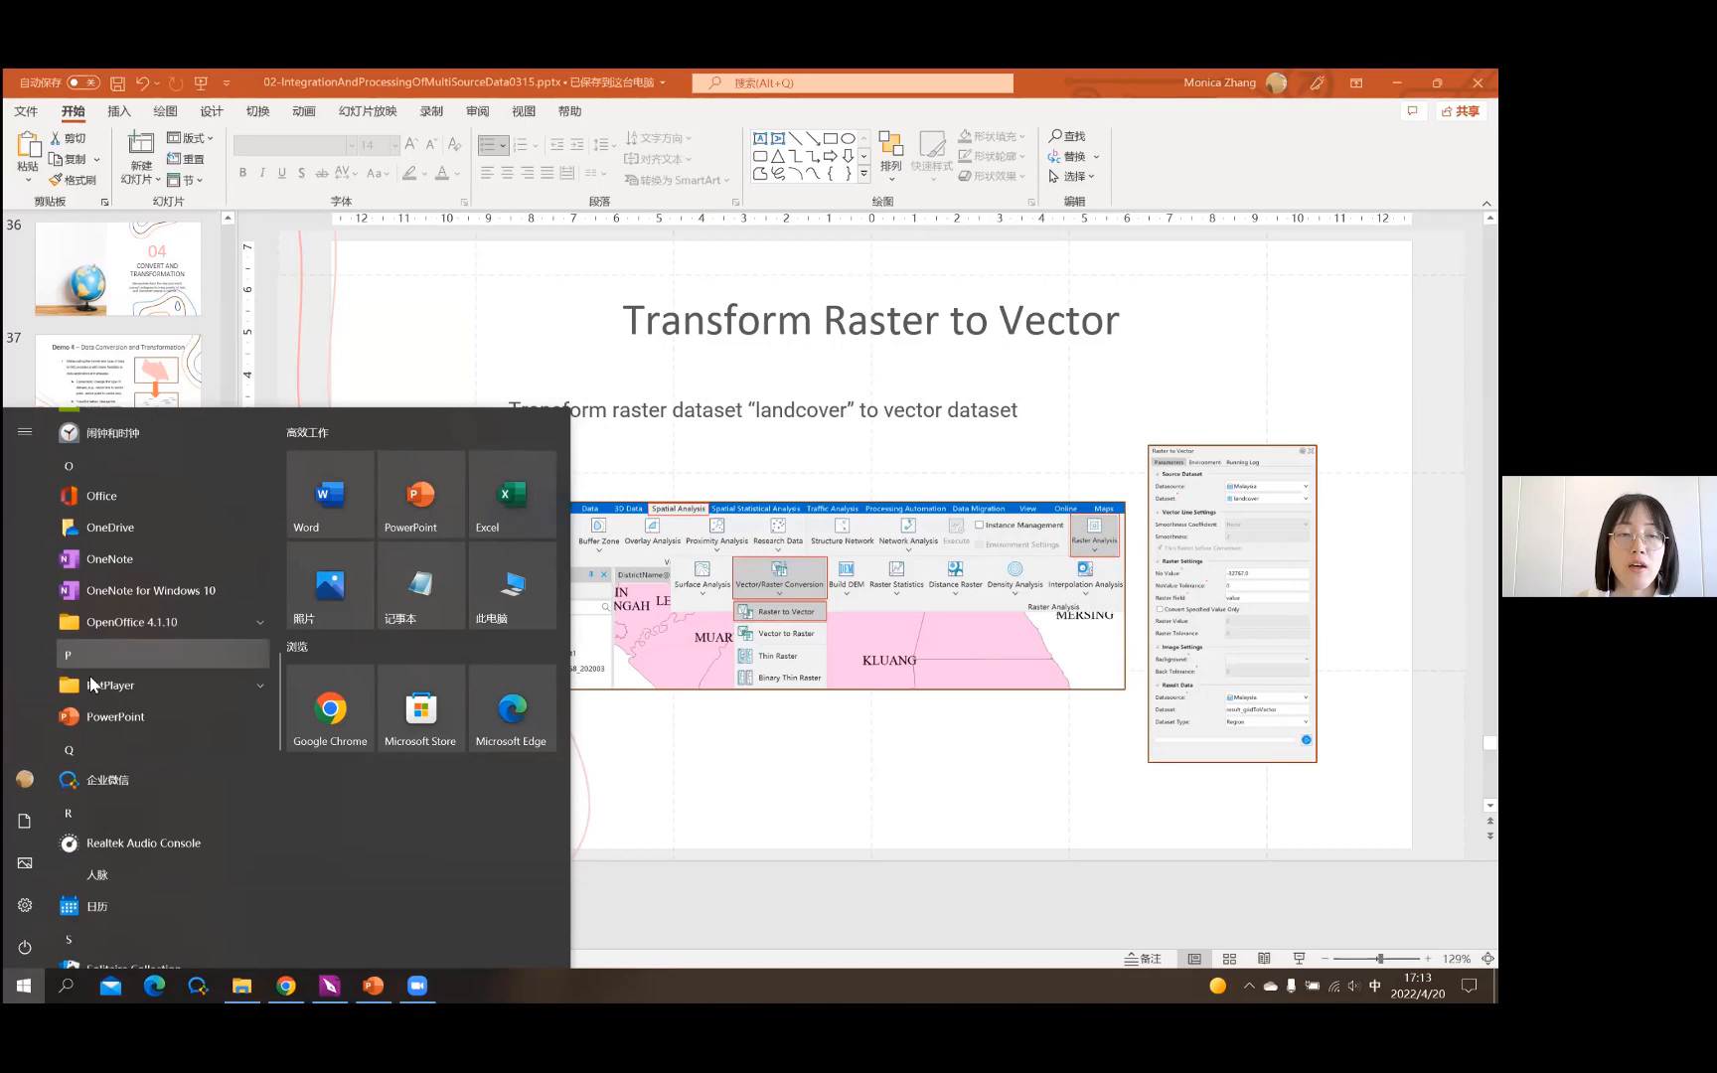
scroll(90, 676, down, 3)
click(149, 700)
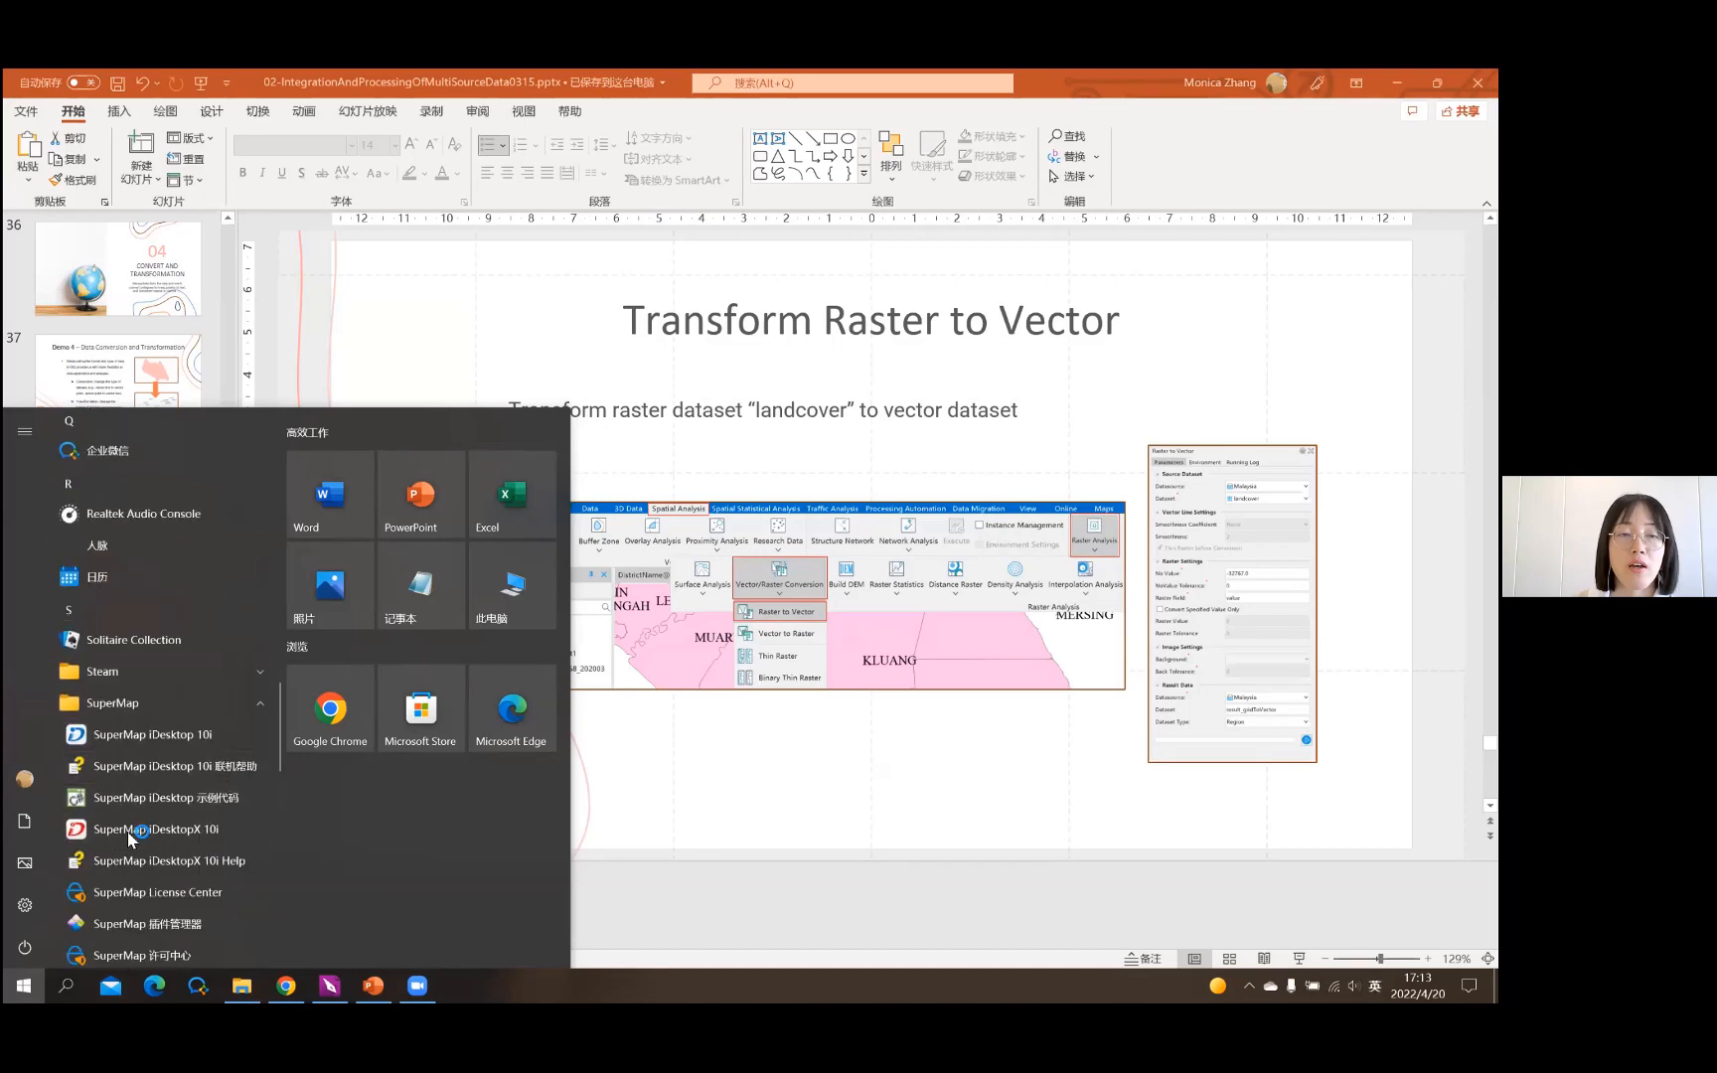
click(129, 830)
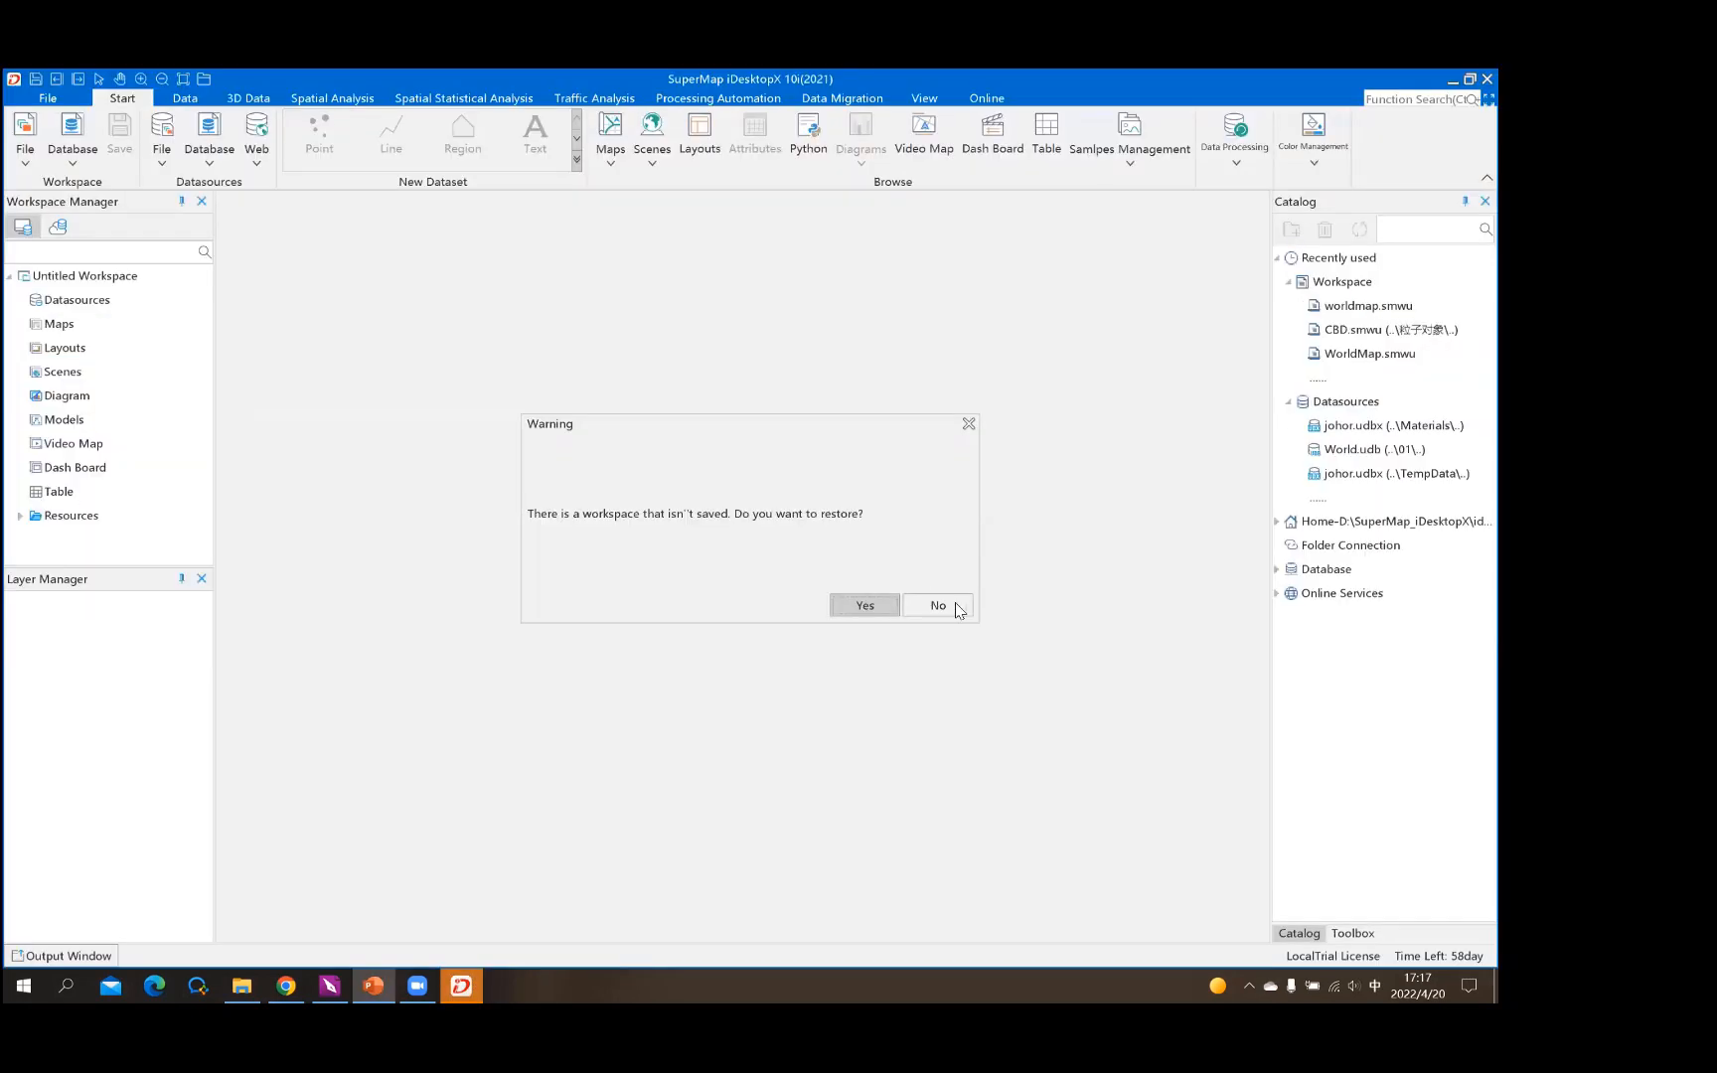
click(962, 602)
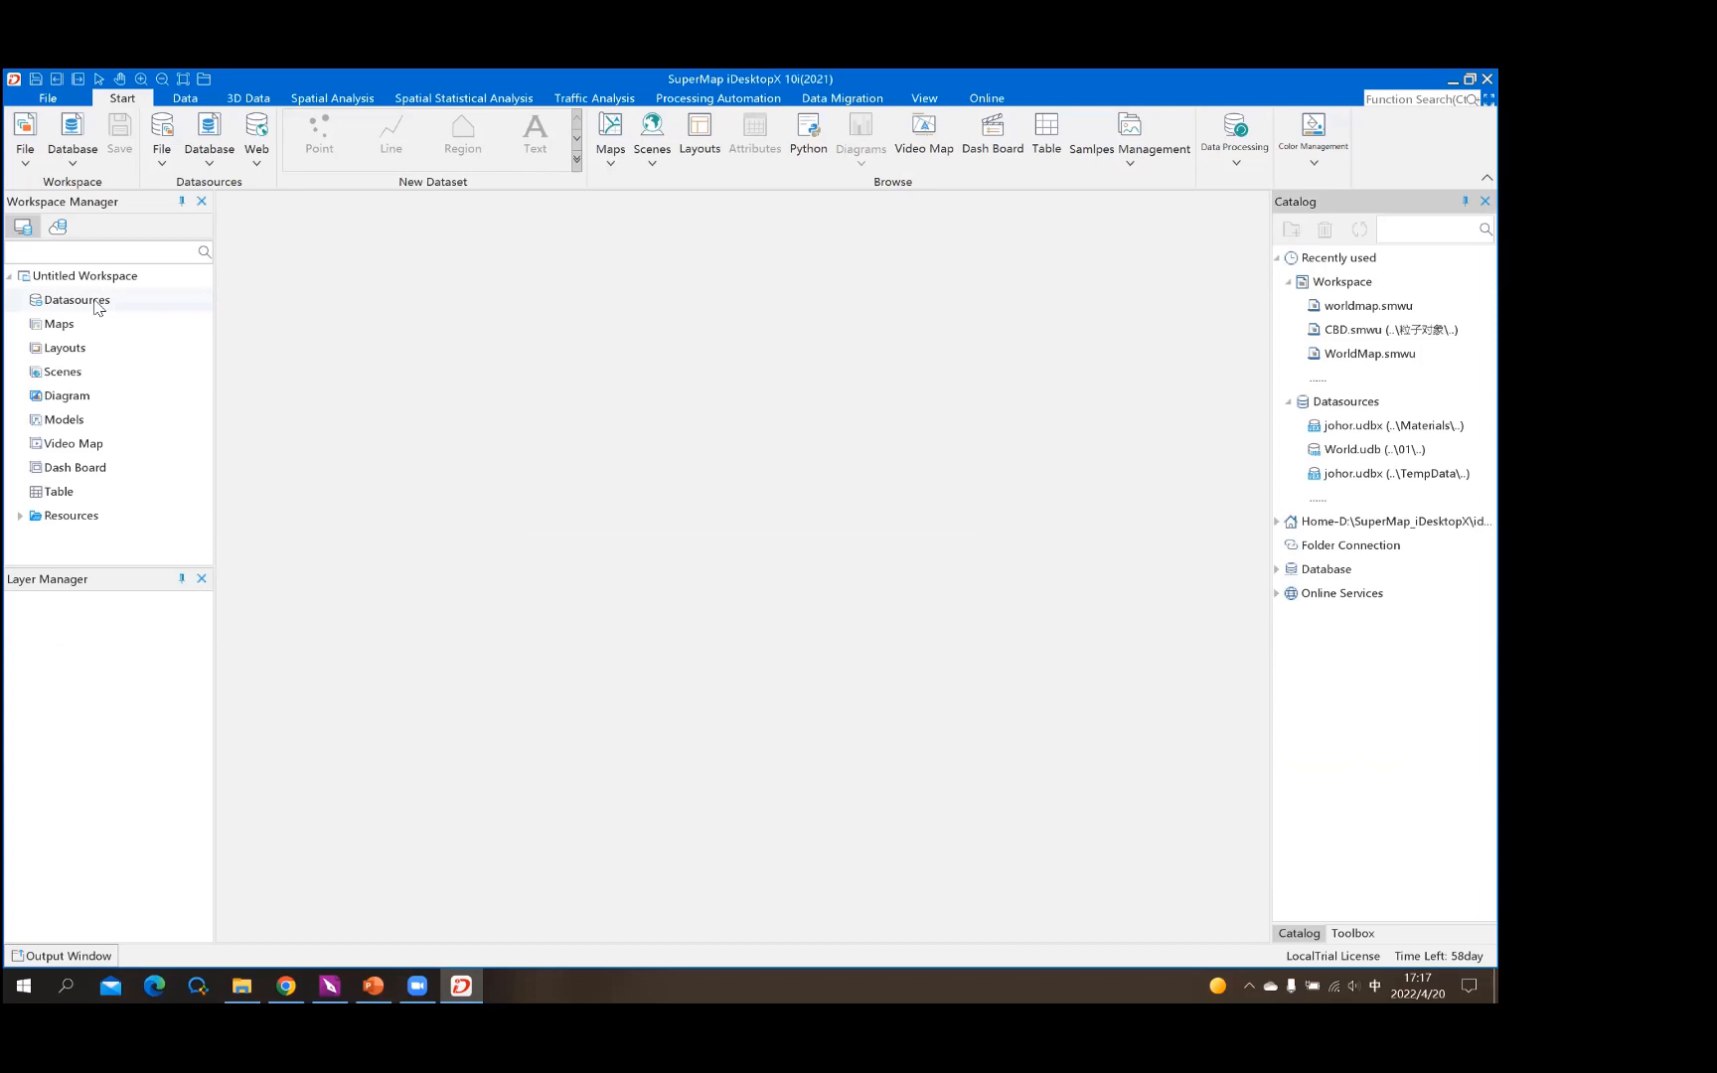
Open the file datasource johor.udbx from the Materials/02 folder and expand its dataset list
click(105, 302)
right_click(116, 314)
click(128, 316)
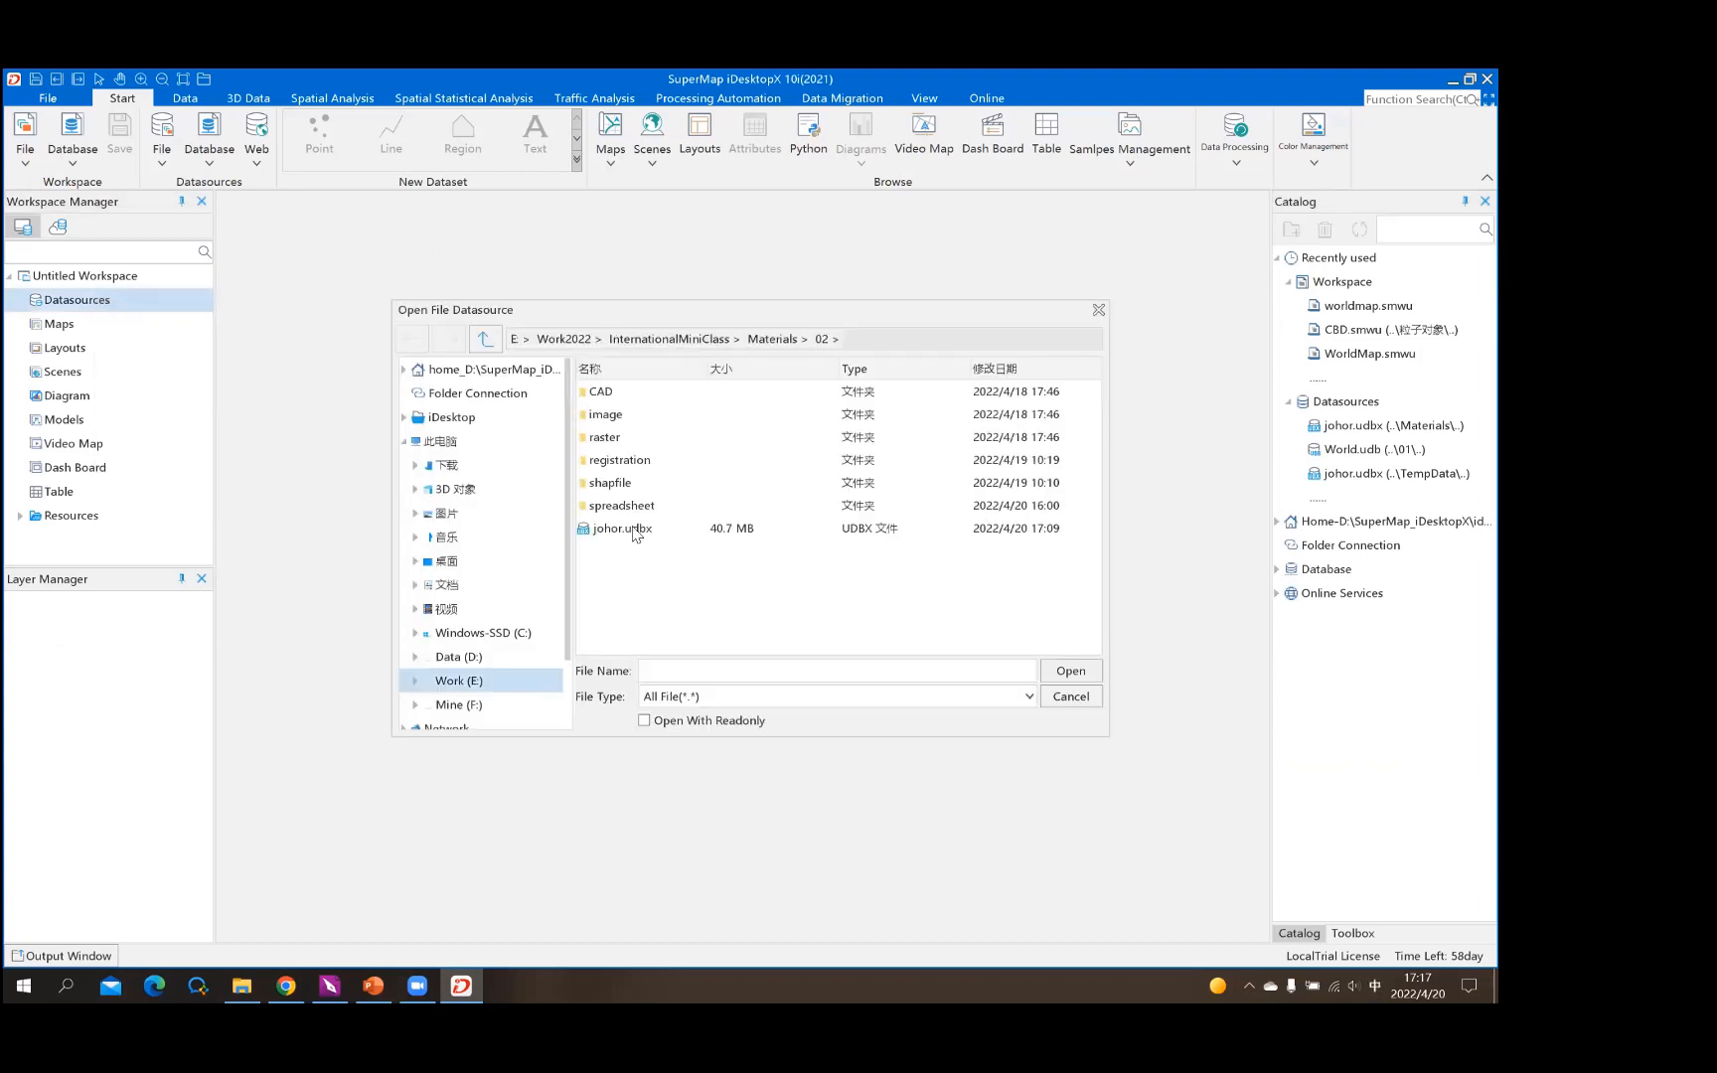
click(894, 527)
click(1070, 671)
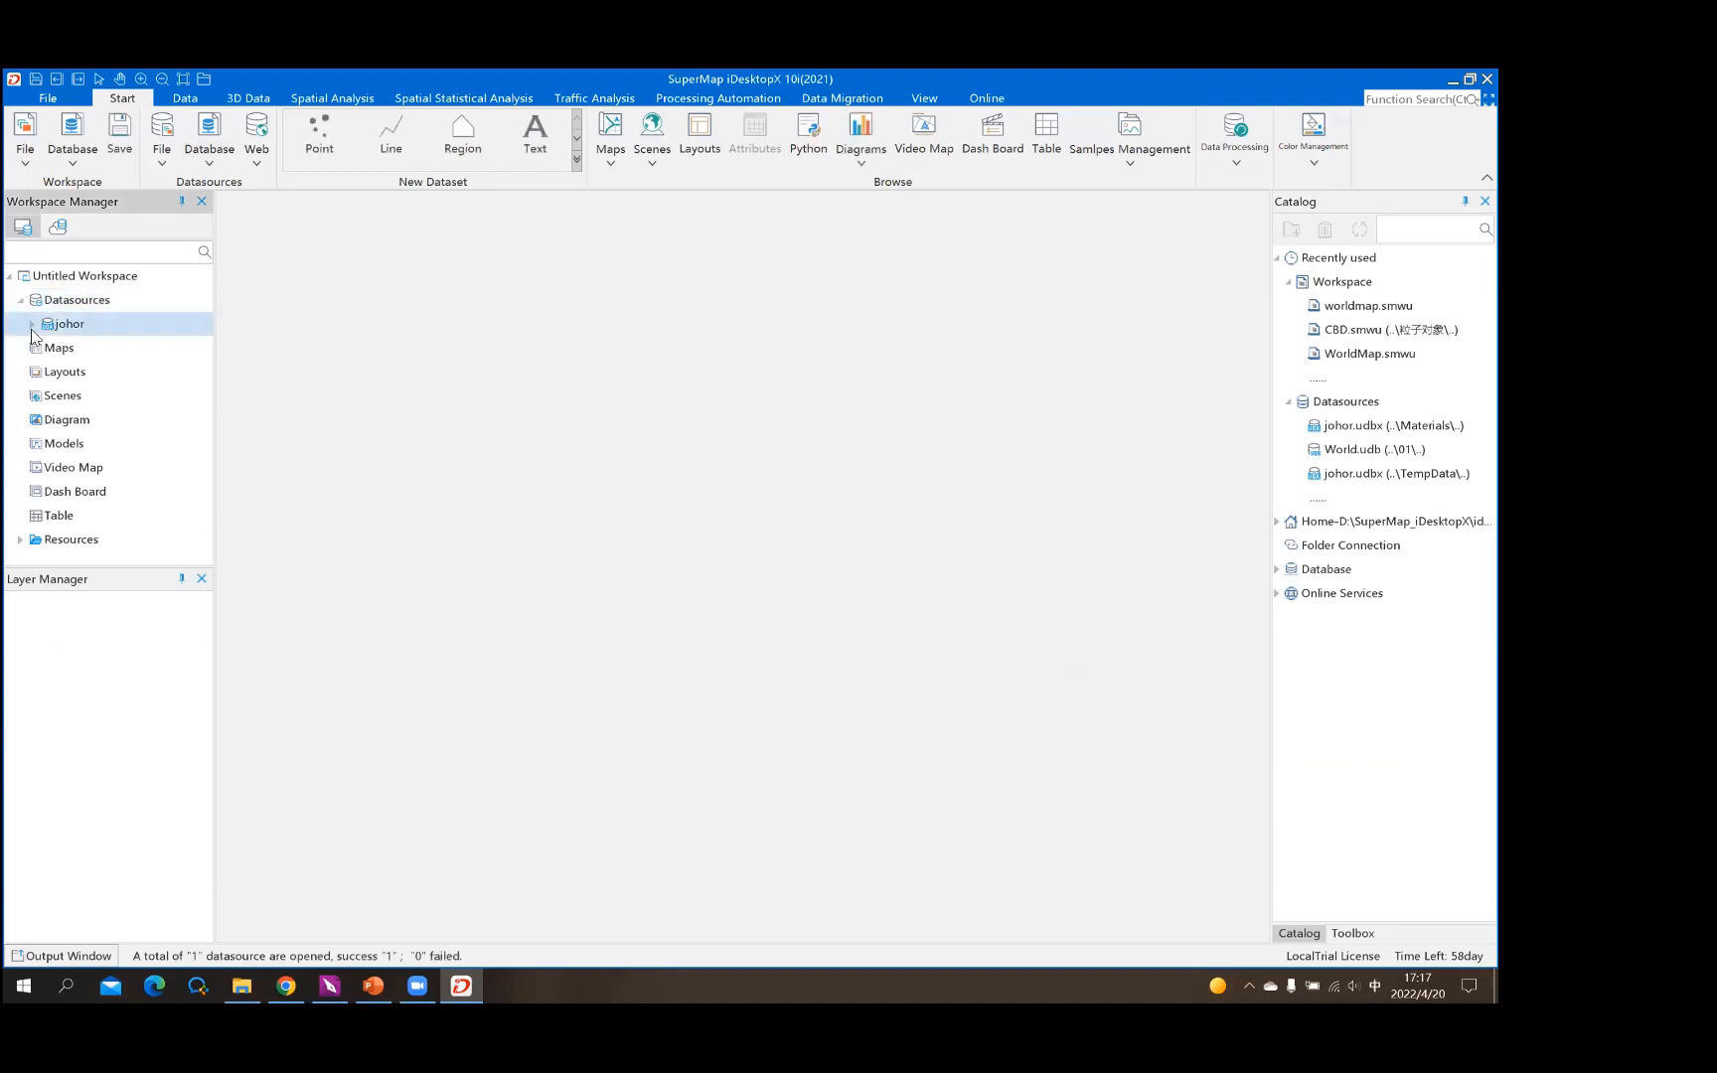
click(33, 325)
Display the landcover and landcover01 datasets in new maps to compare them, and close the landcover map
scroll(70, 357, down, 10)
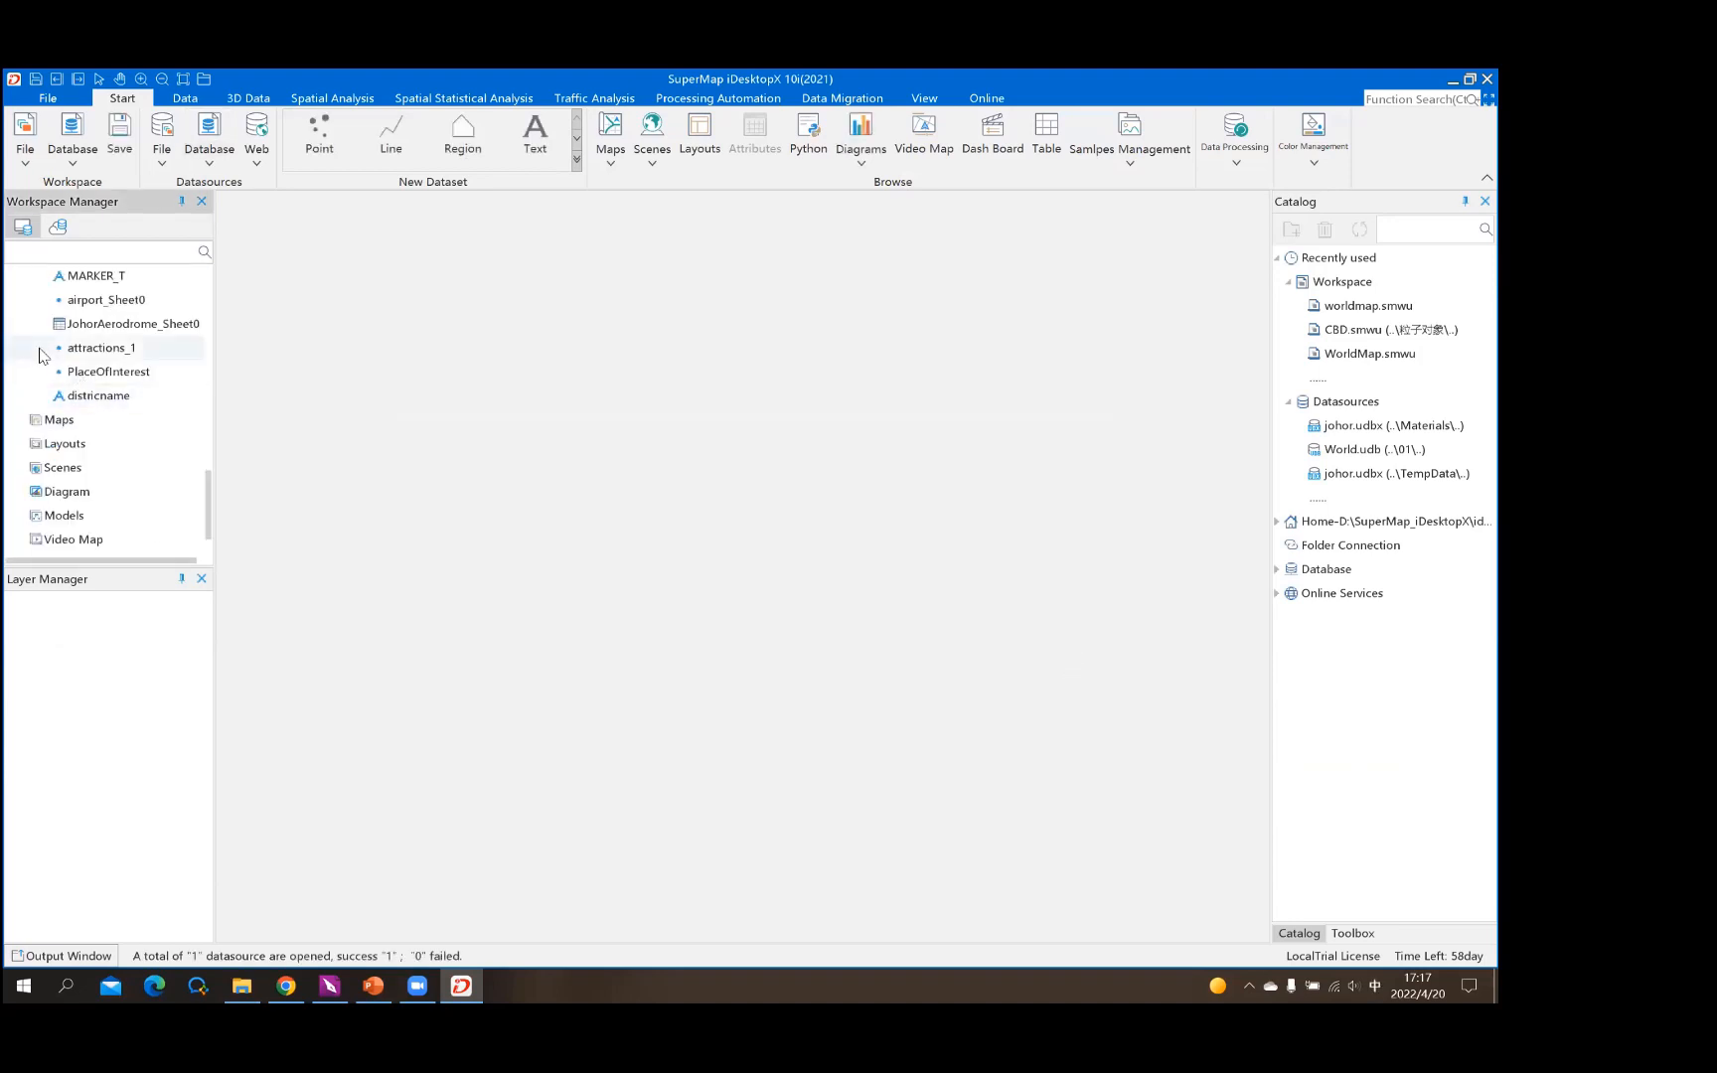
scroll(149, 395, up, 4)
scroll(146, 395, down, 3)
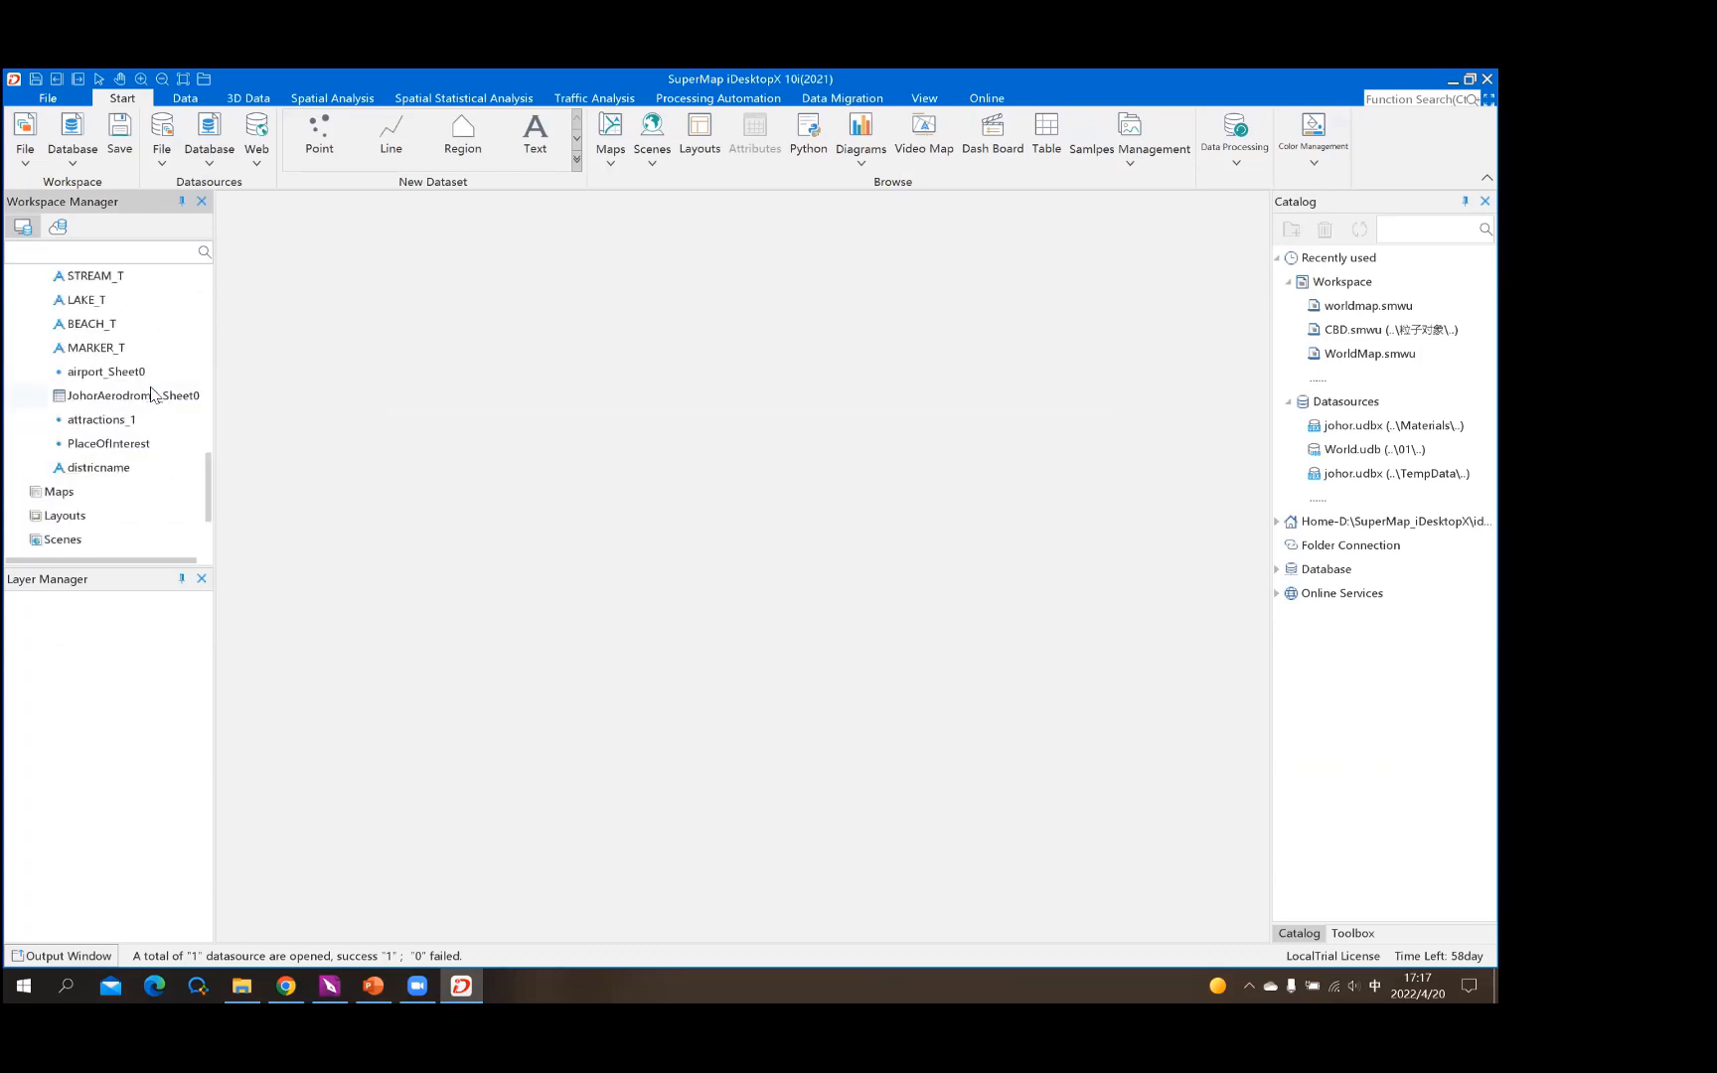
scroll(101, 430, up, 5)
scroll(101, 430, up, 3)
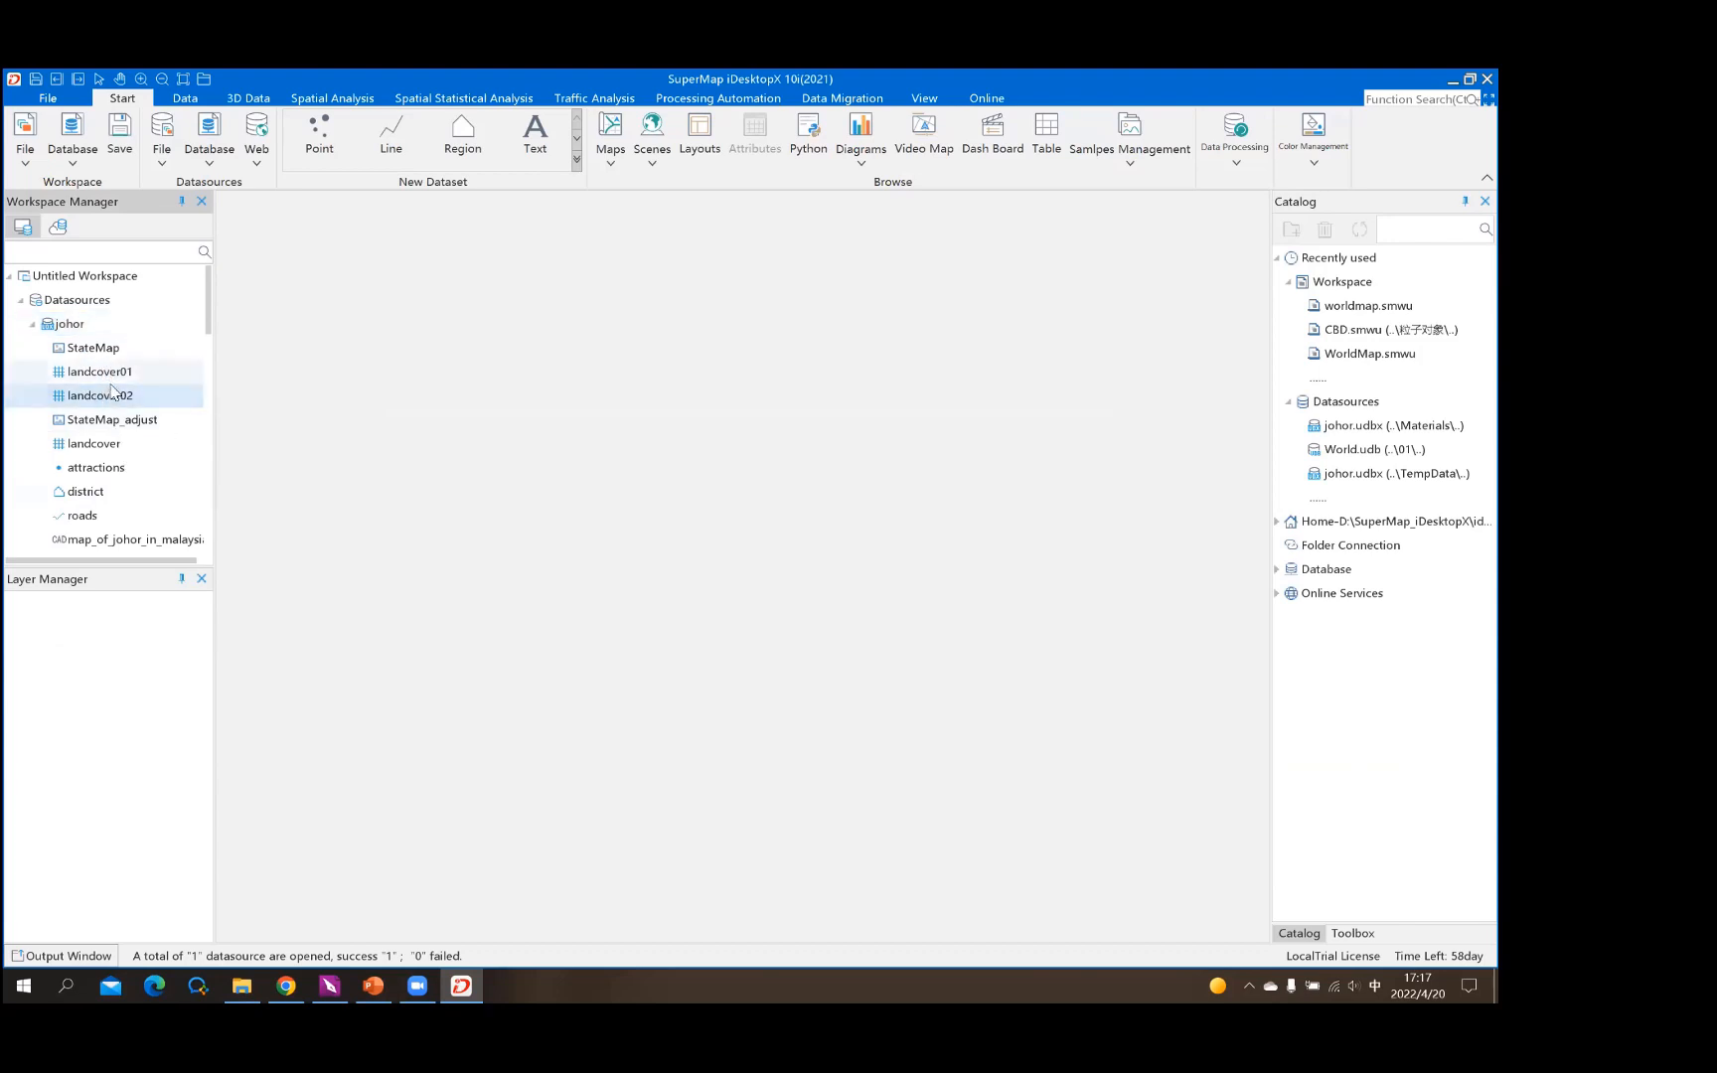
click(87, 442)
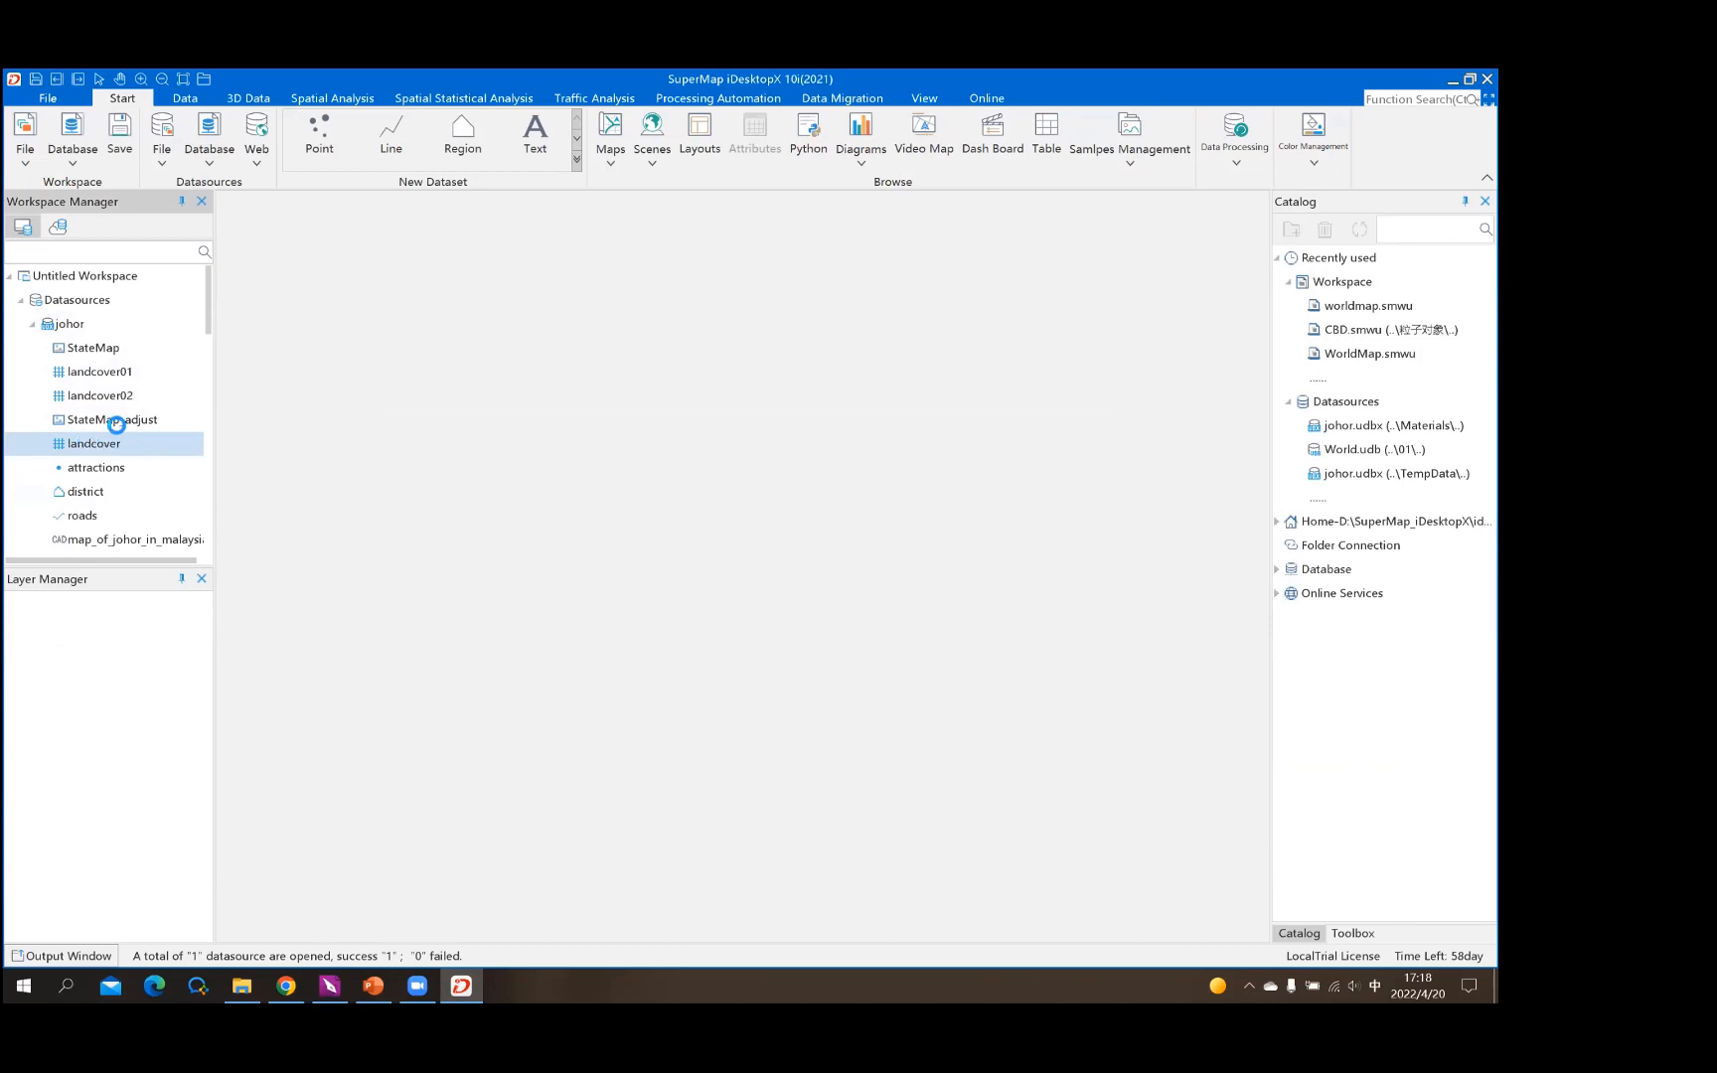
double_click(110, 447)
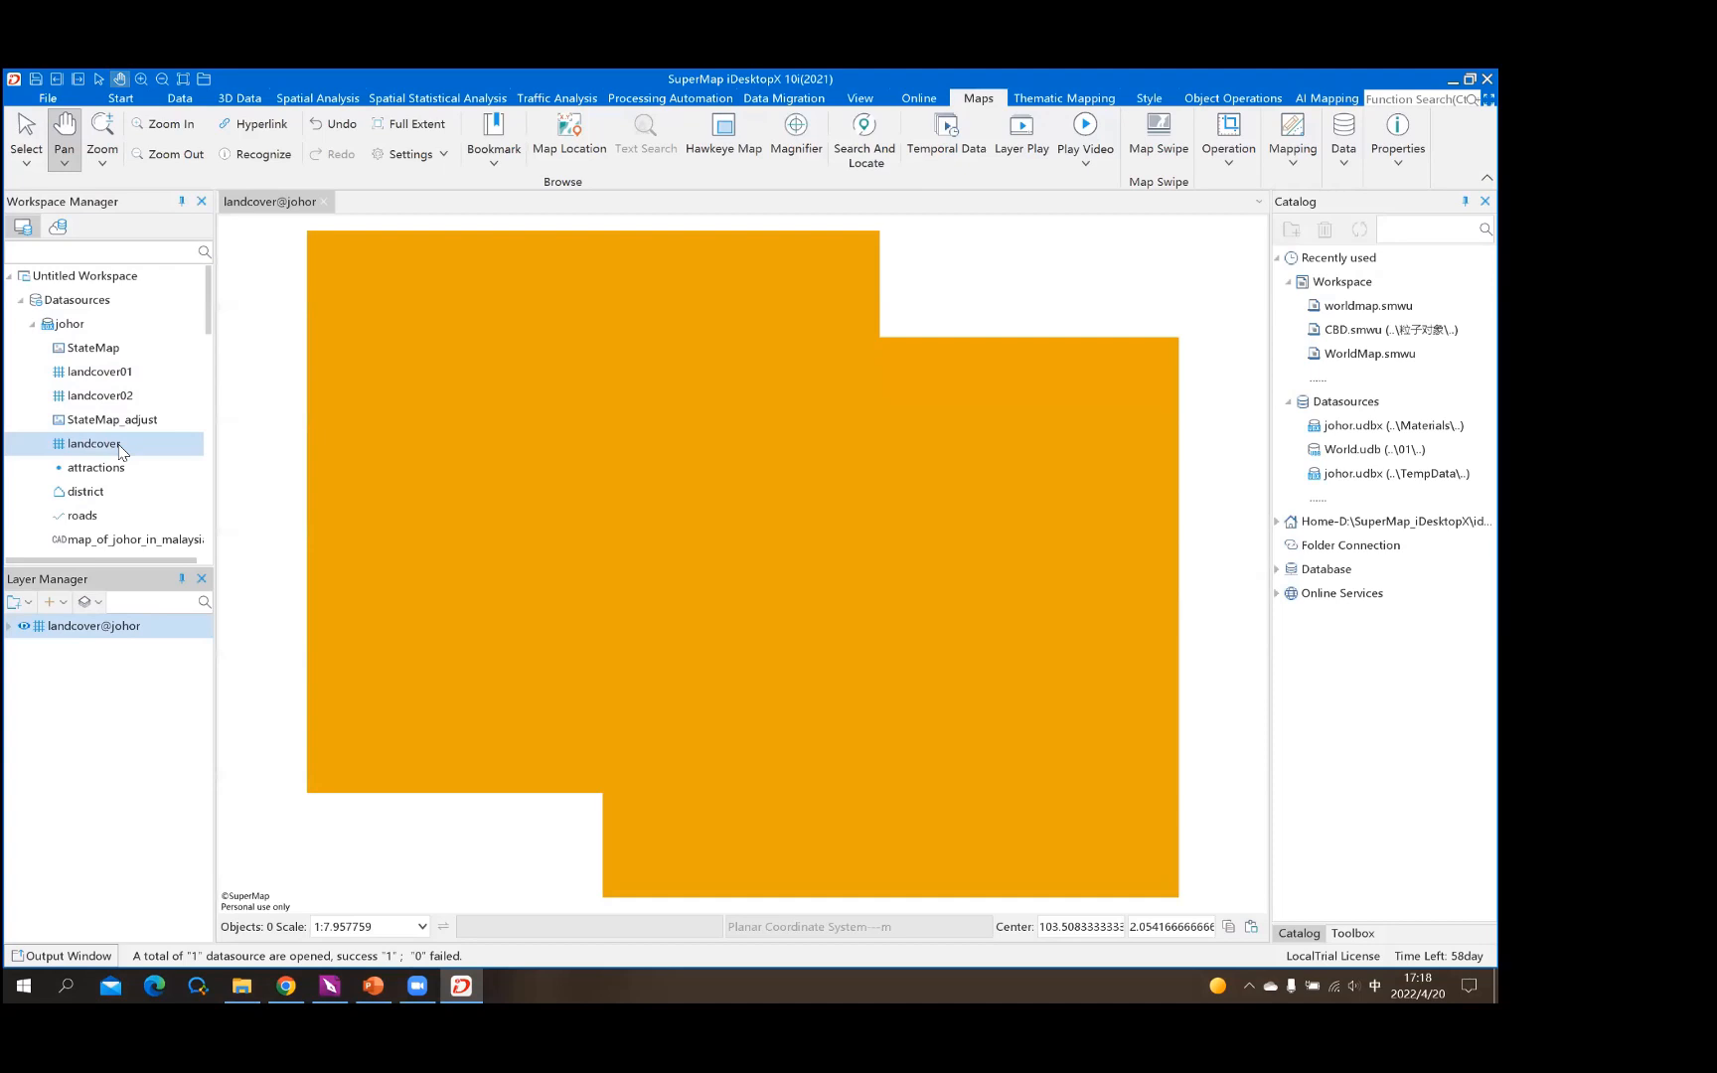
double_click(97, 378)
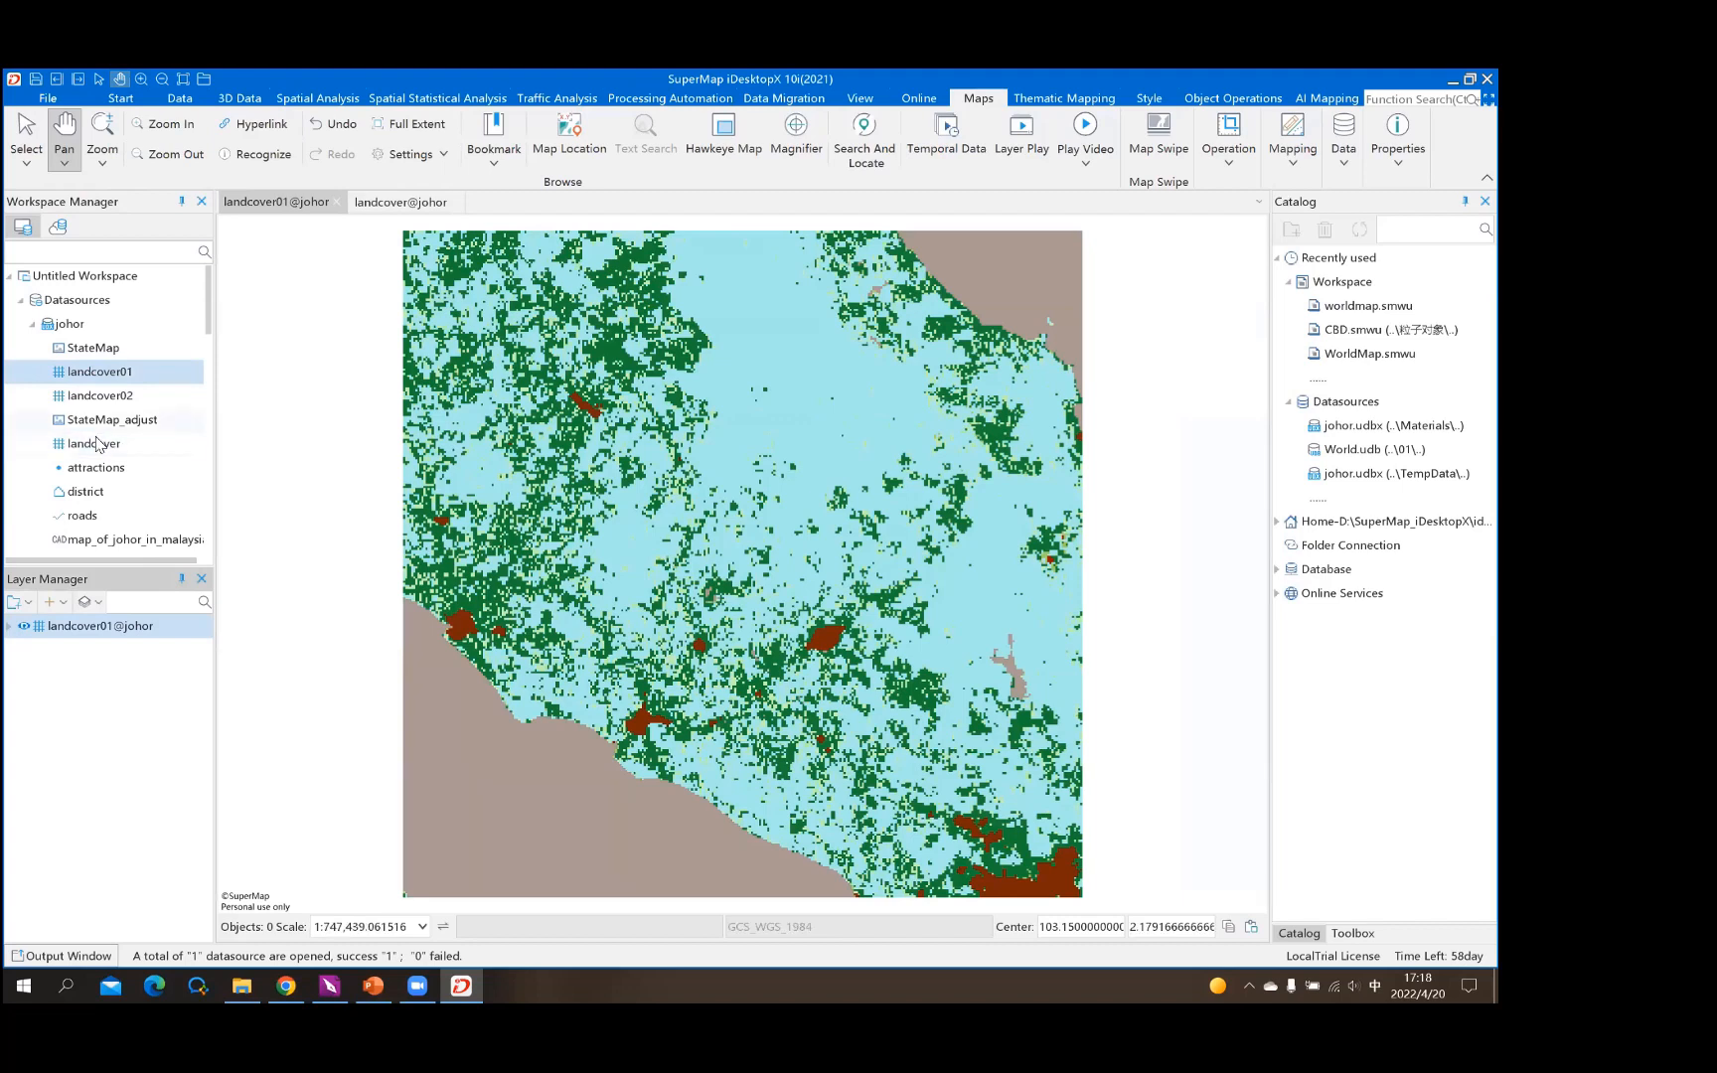
click(139, 444)
click(397, 201)
click(453, 202)
click(864, 605)
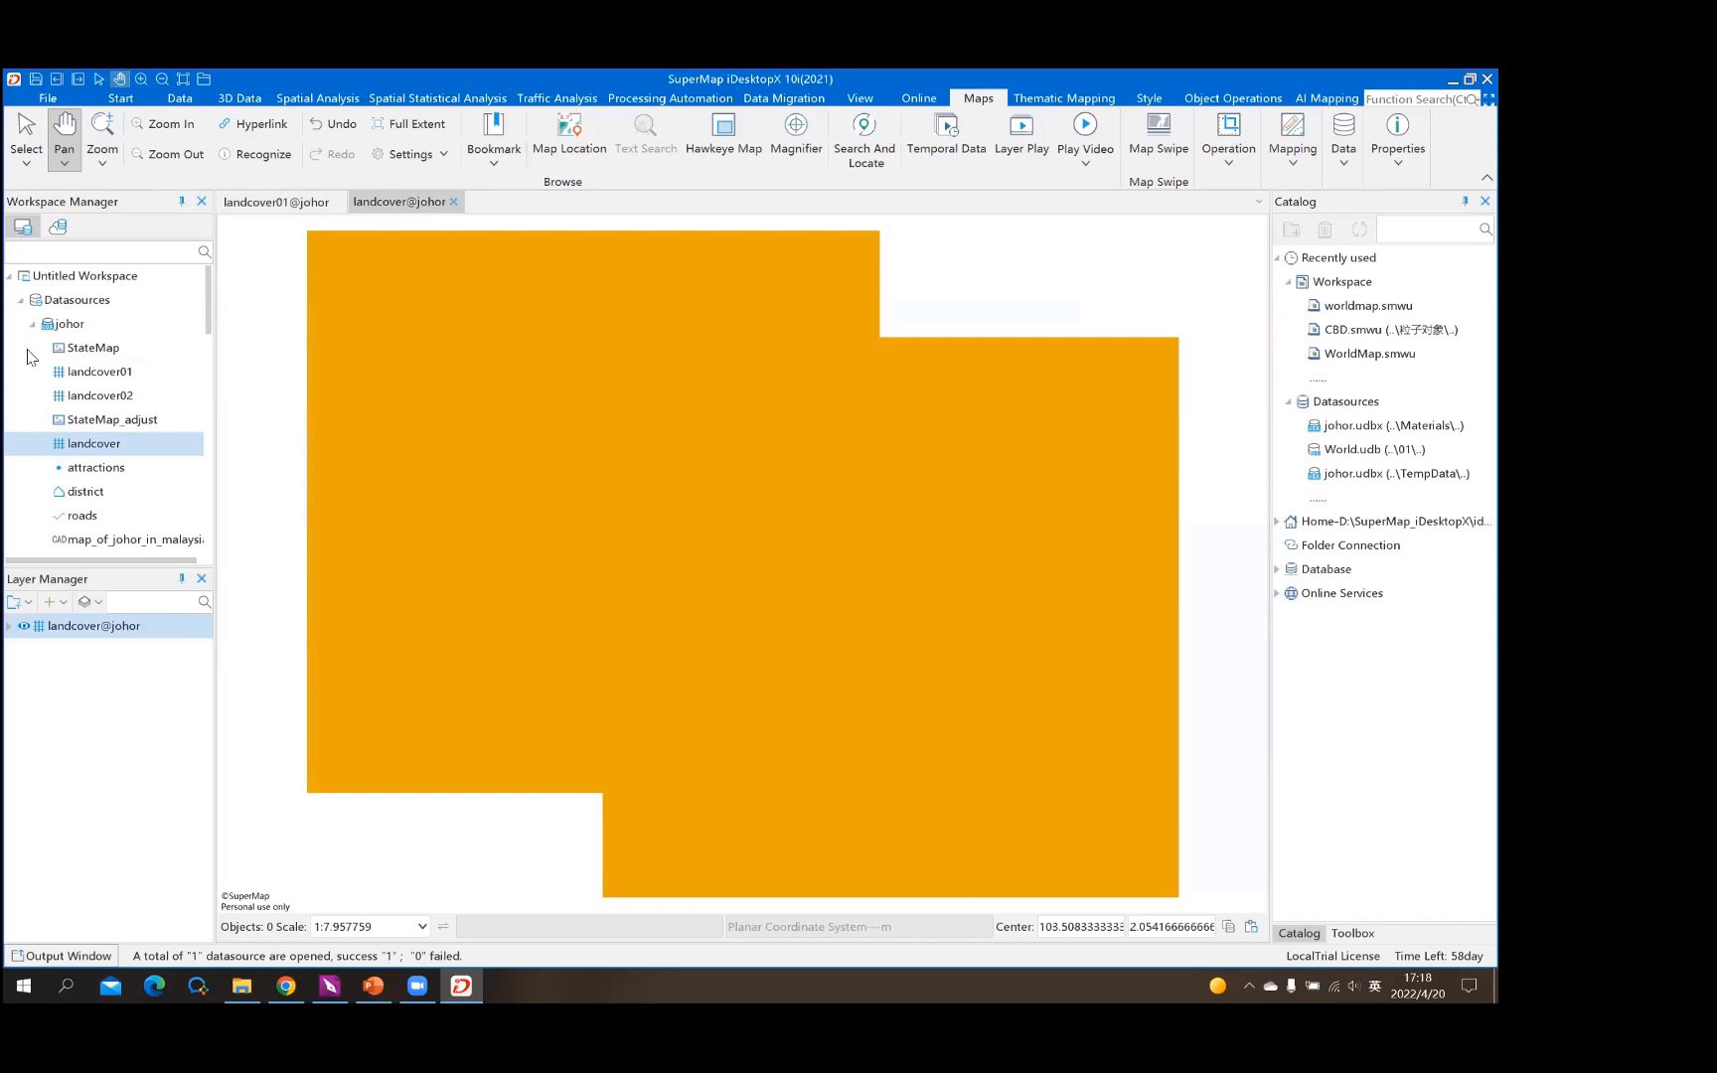
Delete the landcover dataset from the johor datasource
right_click(108, 448)
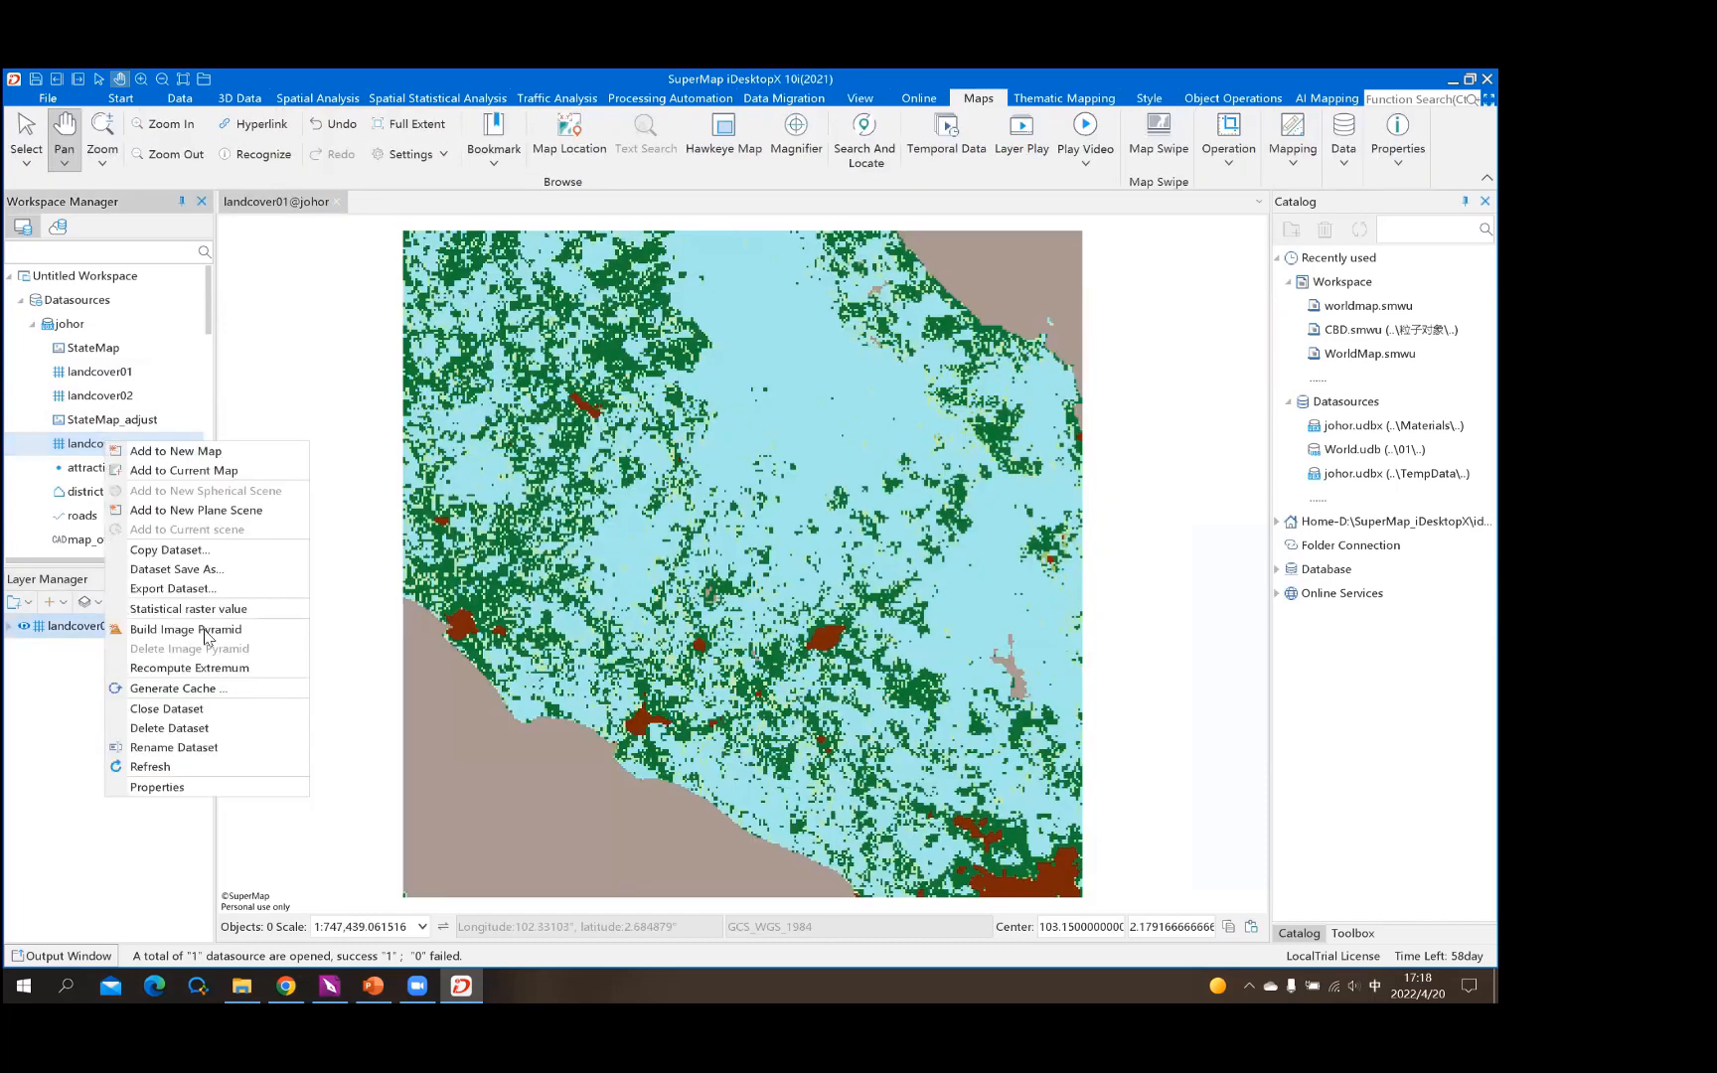
click(182, 727)
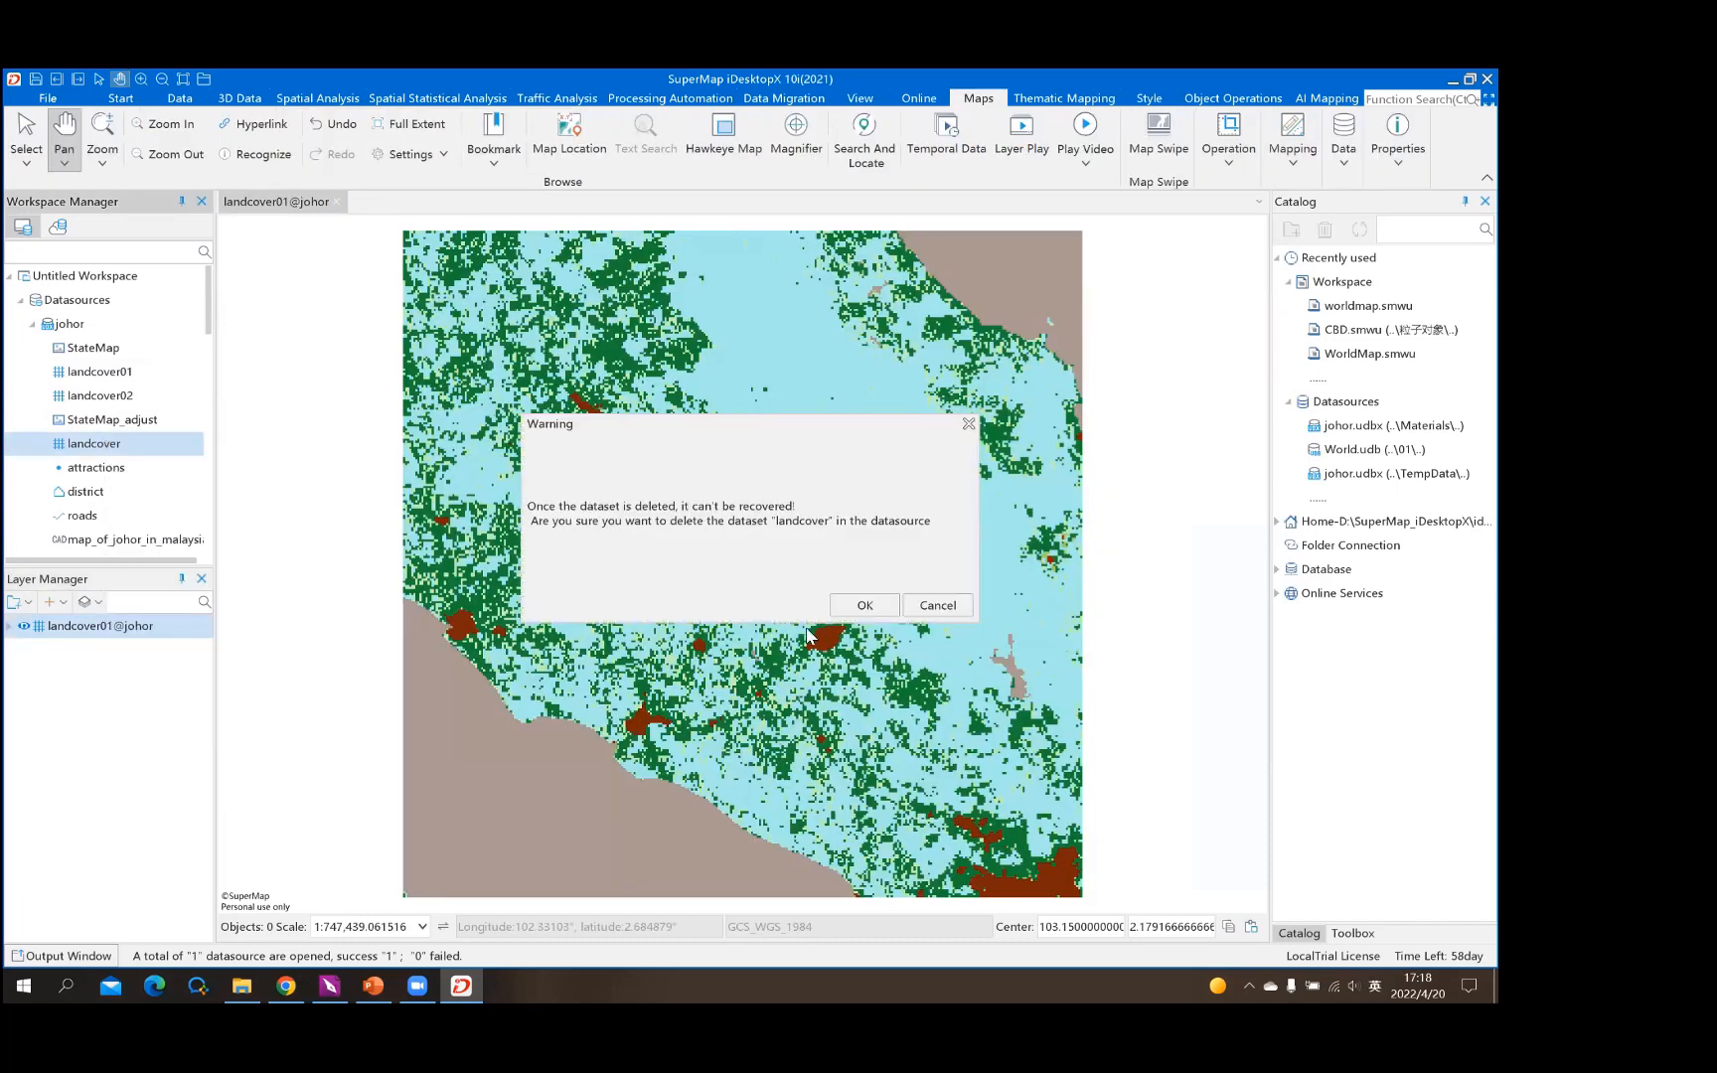
click(870, 612)
Start raster Splicing and add landcover01 and landcover02 from the johor datasource as source datasets
ctrl+click(111, 354)
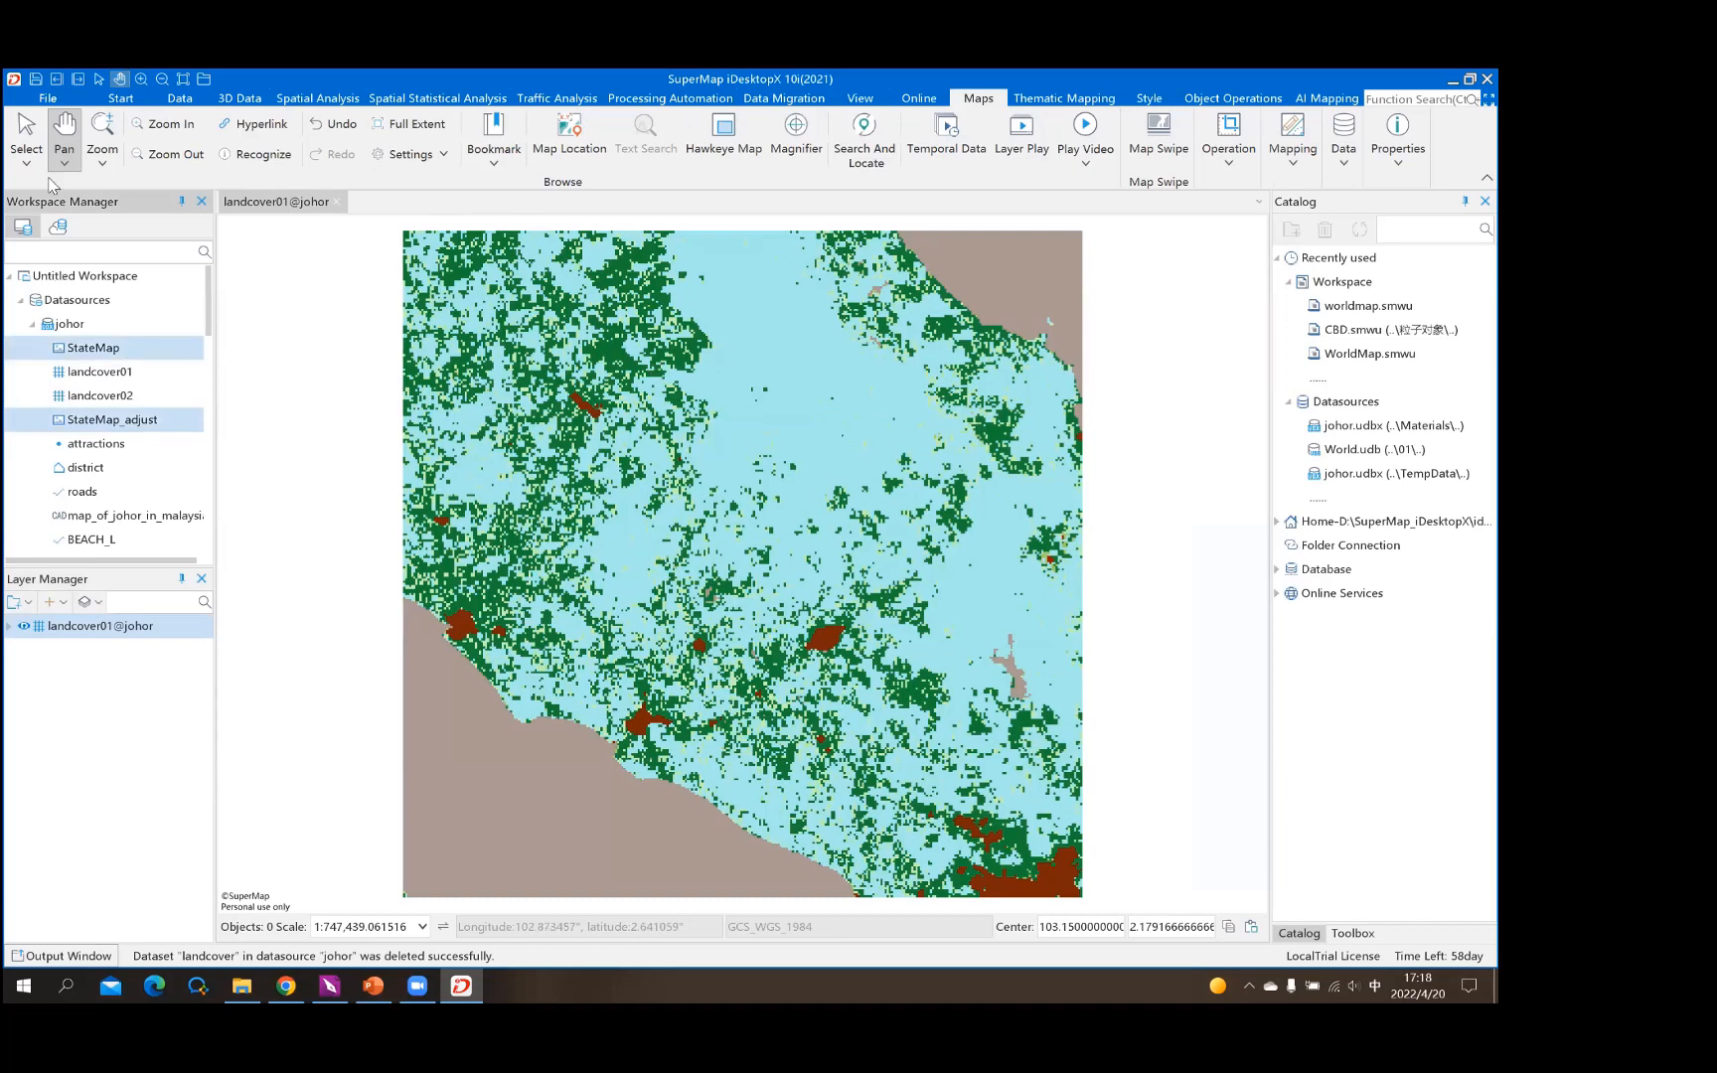
click(180, 100)
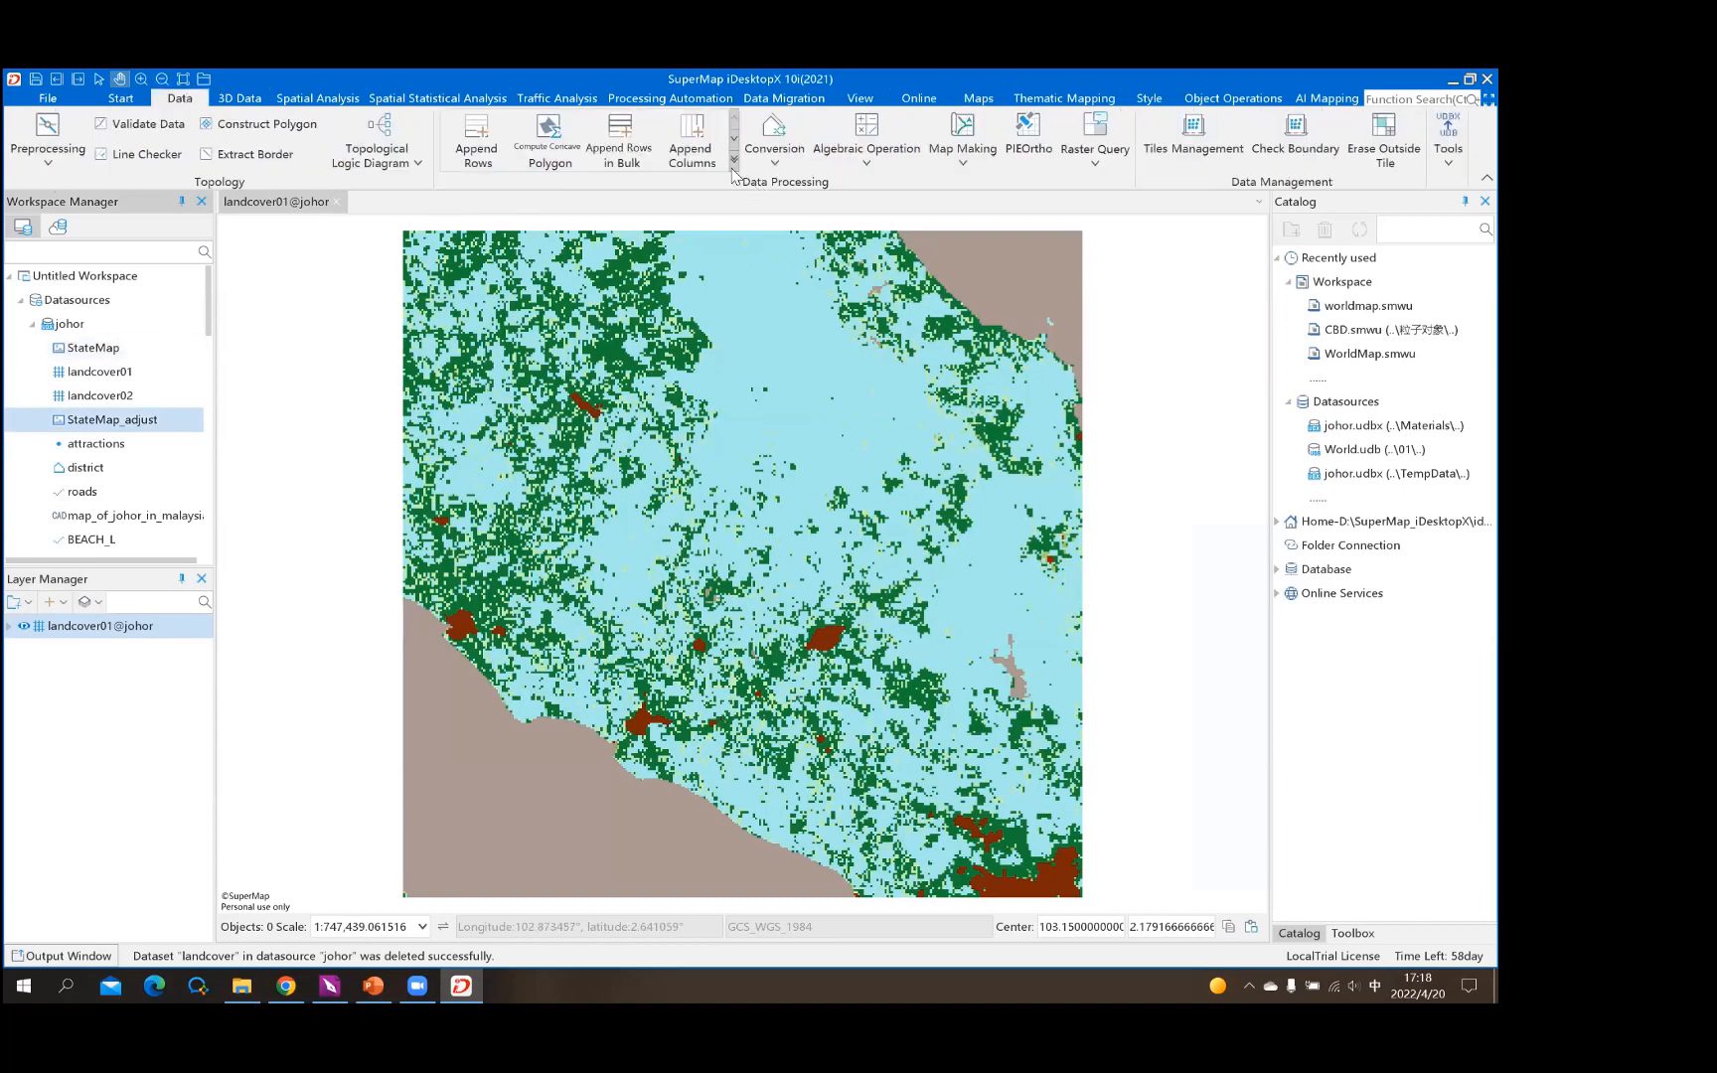
click(733, 159)
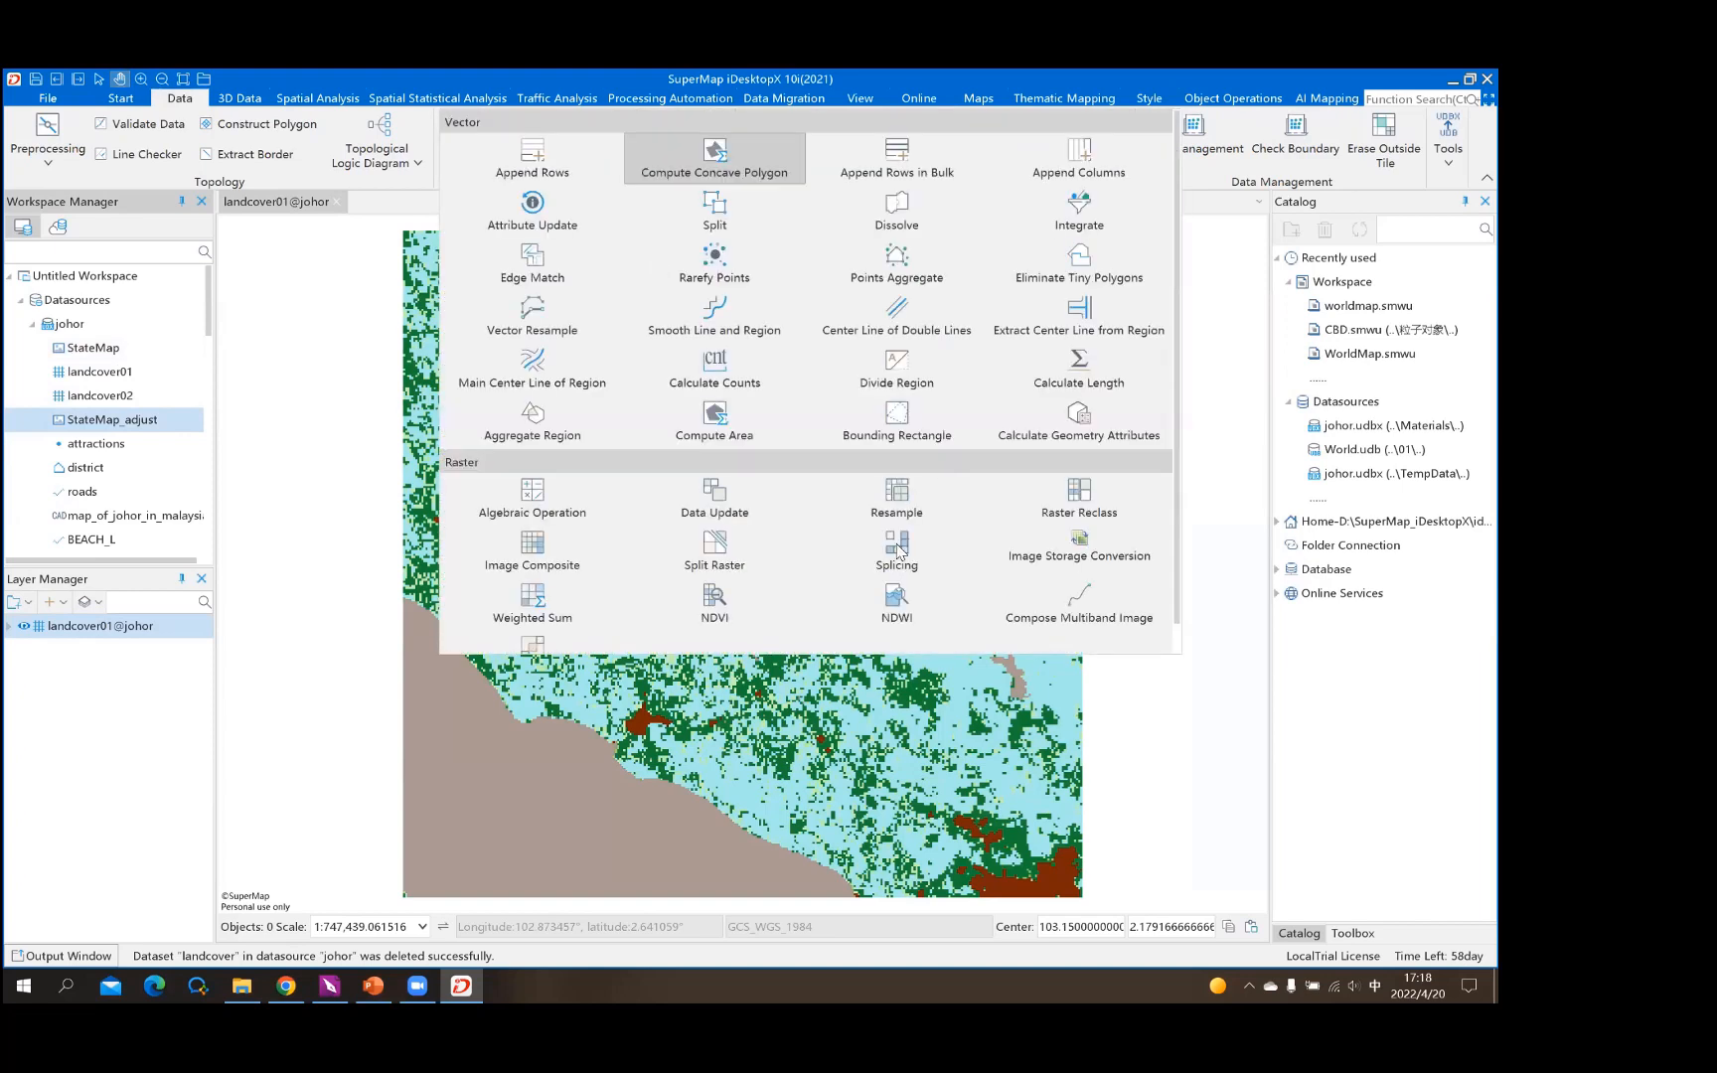
click(882, 546)
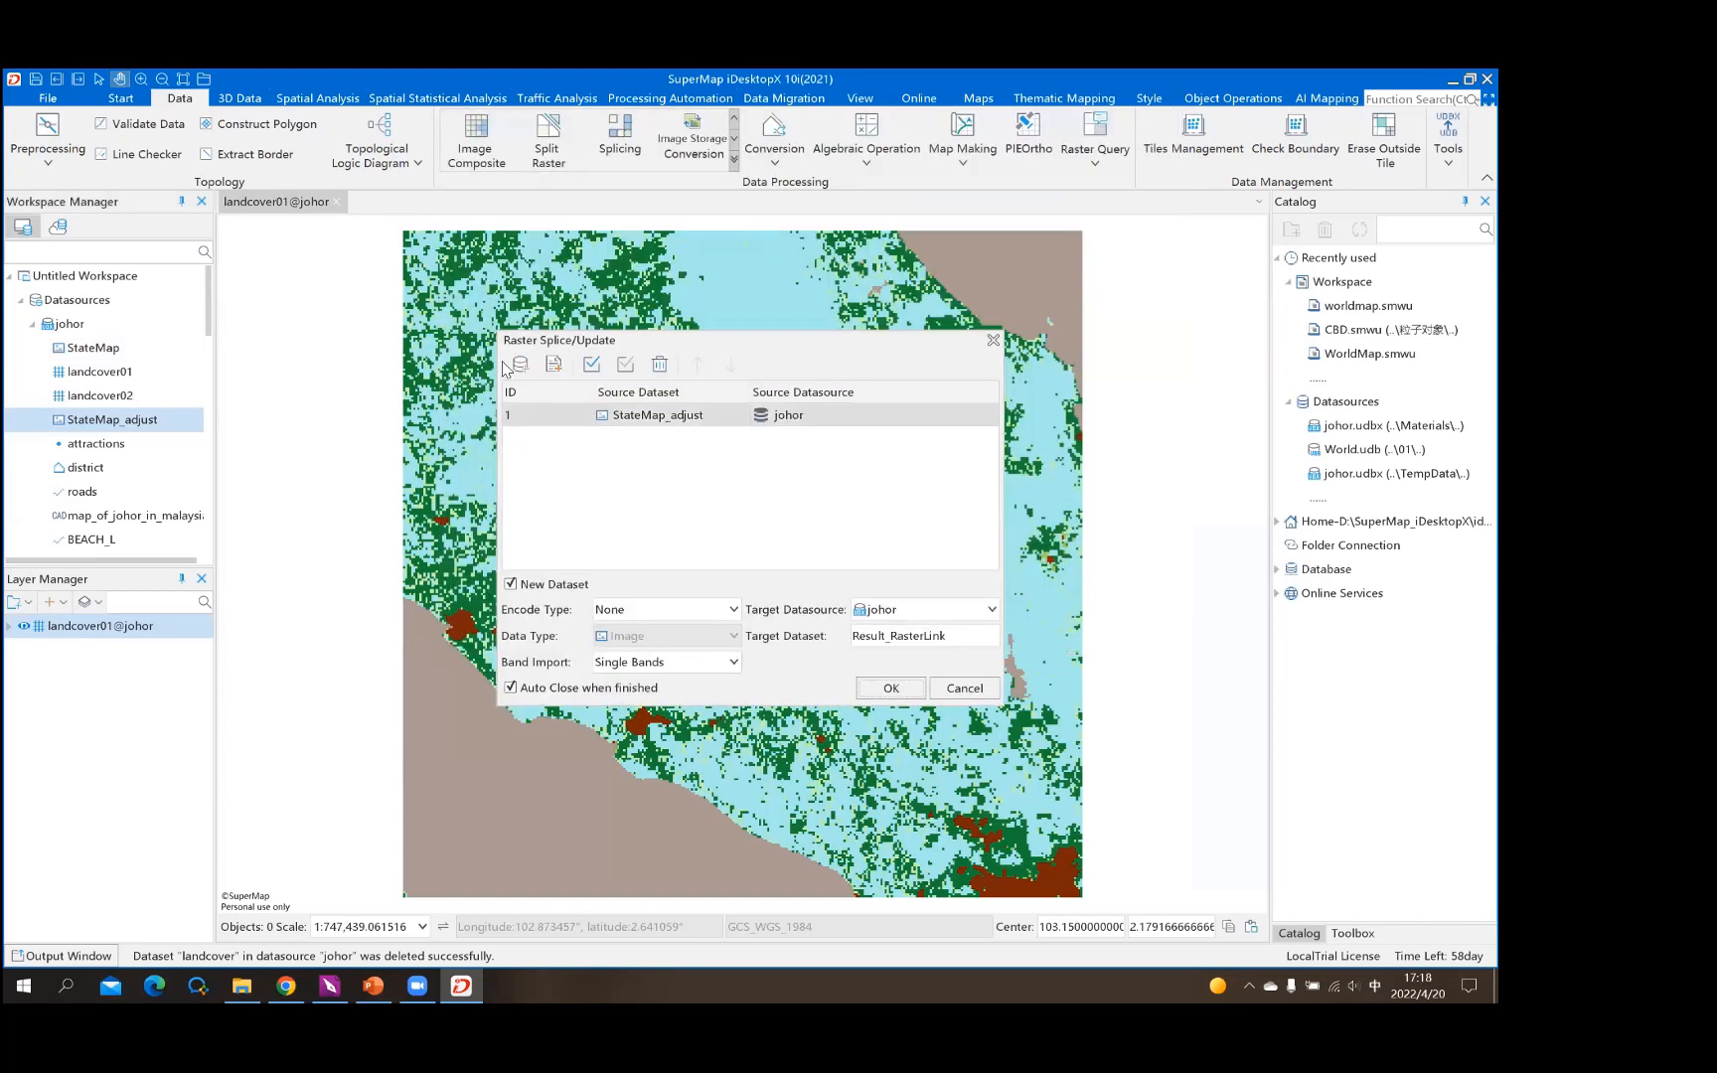
click(526, 368)
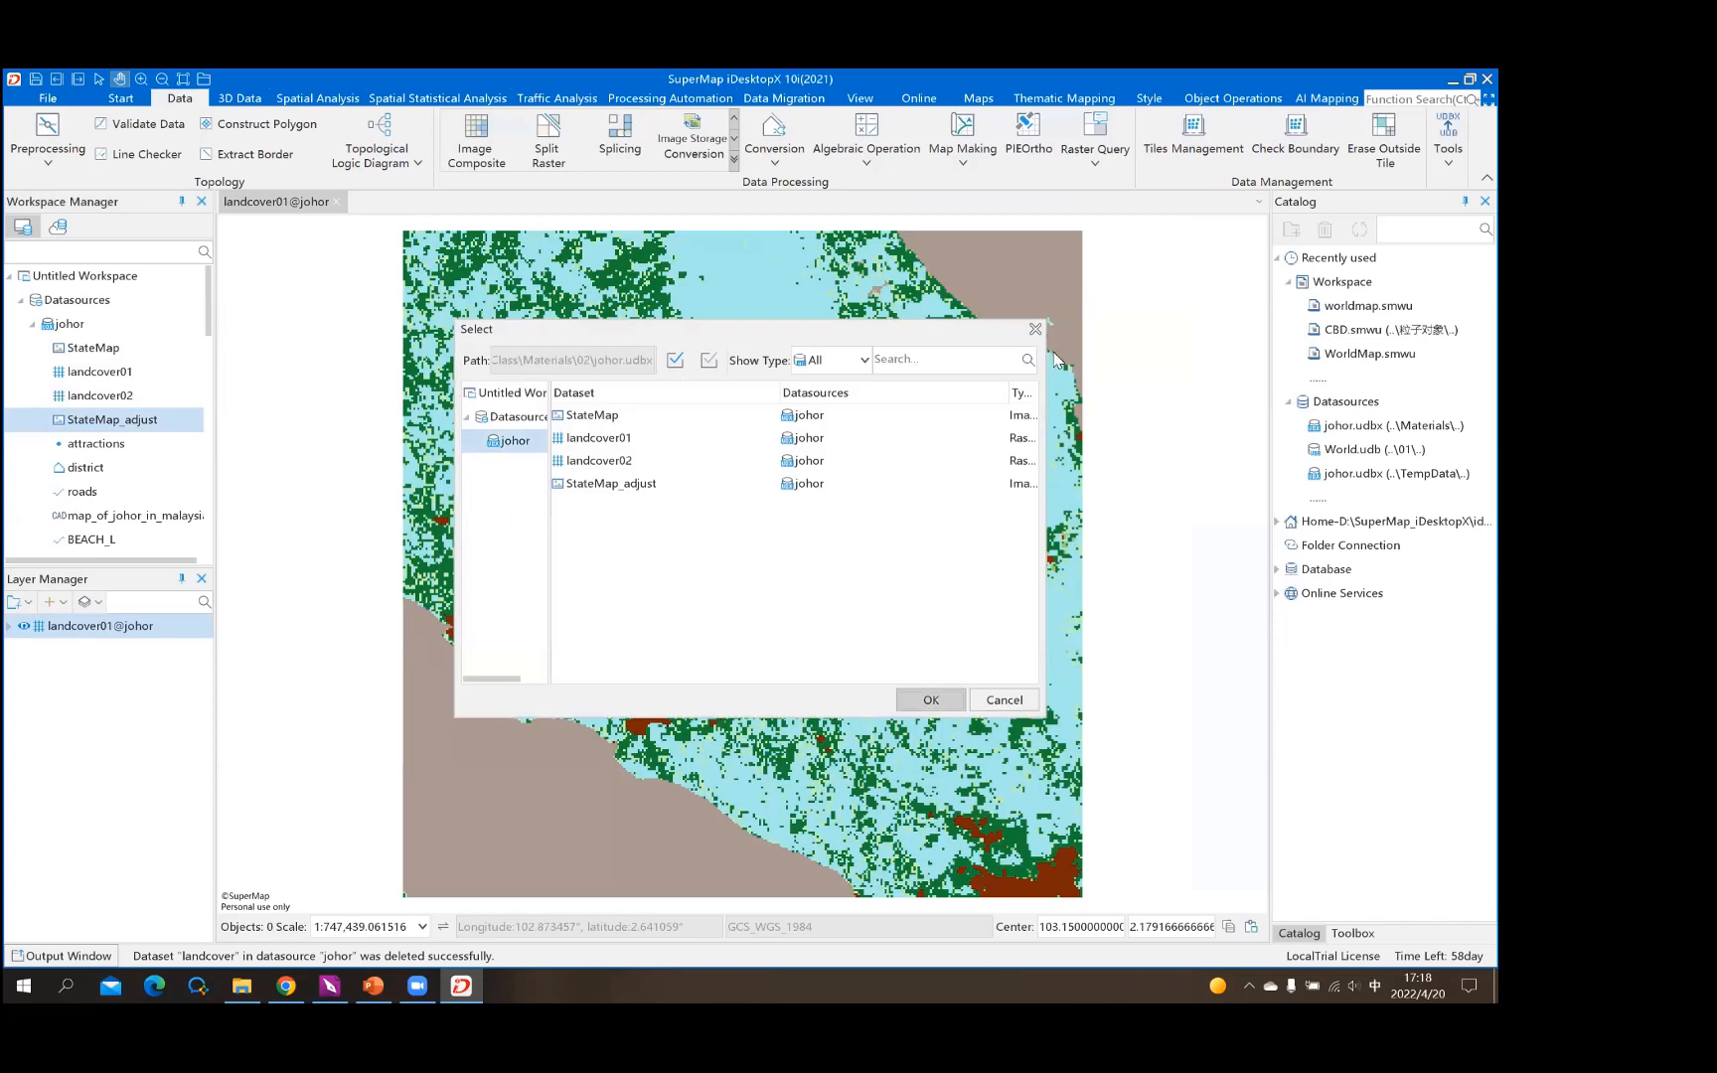
click(610, 441)
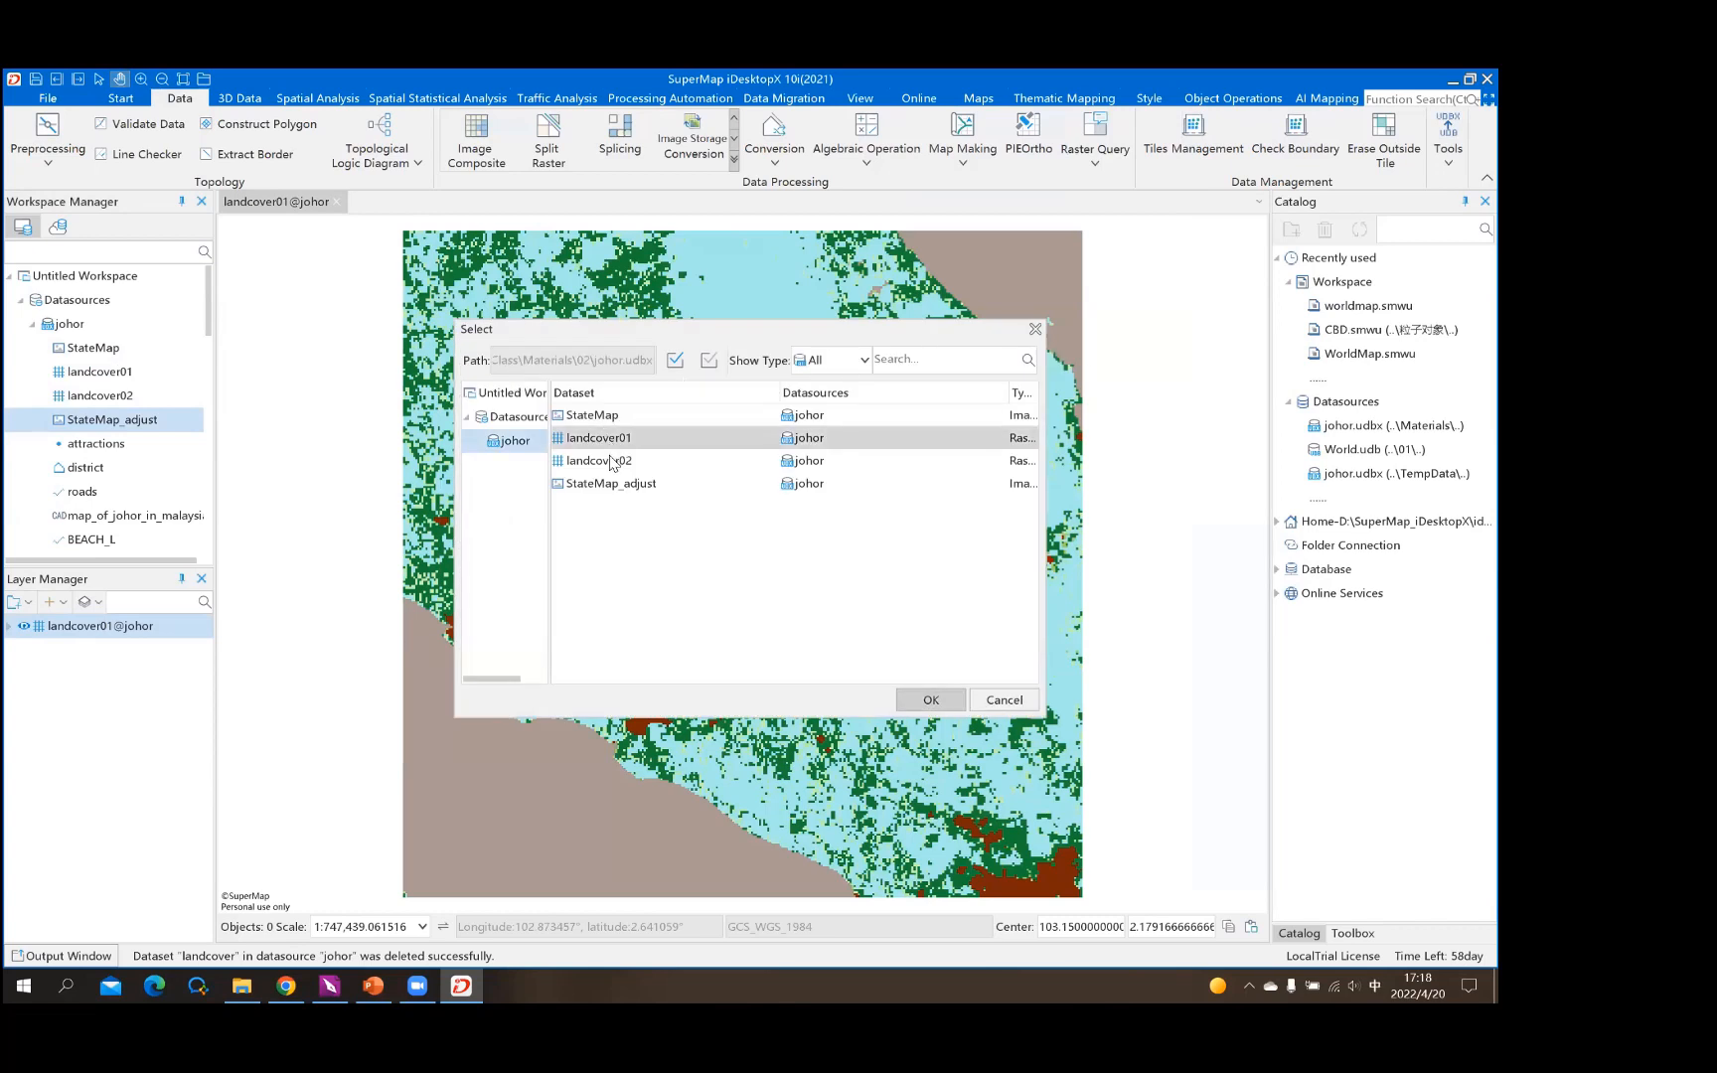
ctrl+click(610, 455)
click(911, 698)
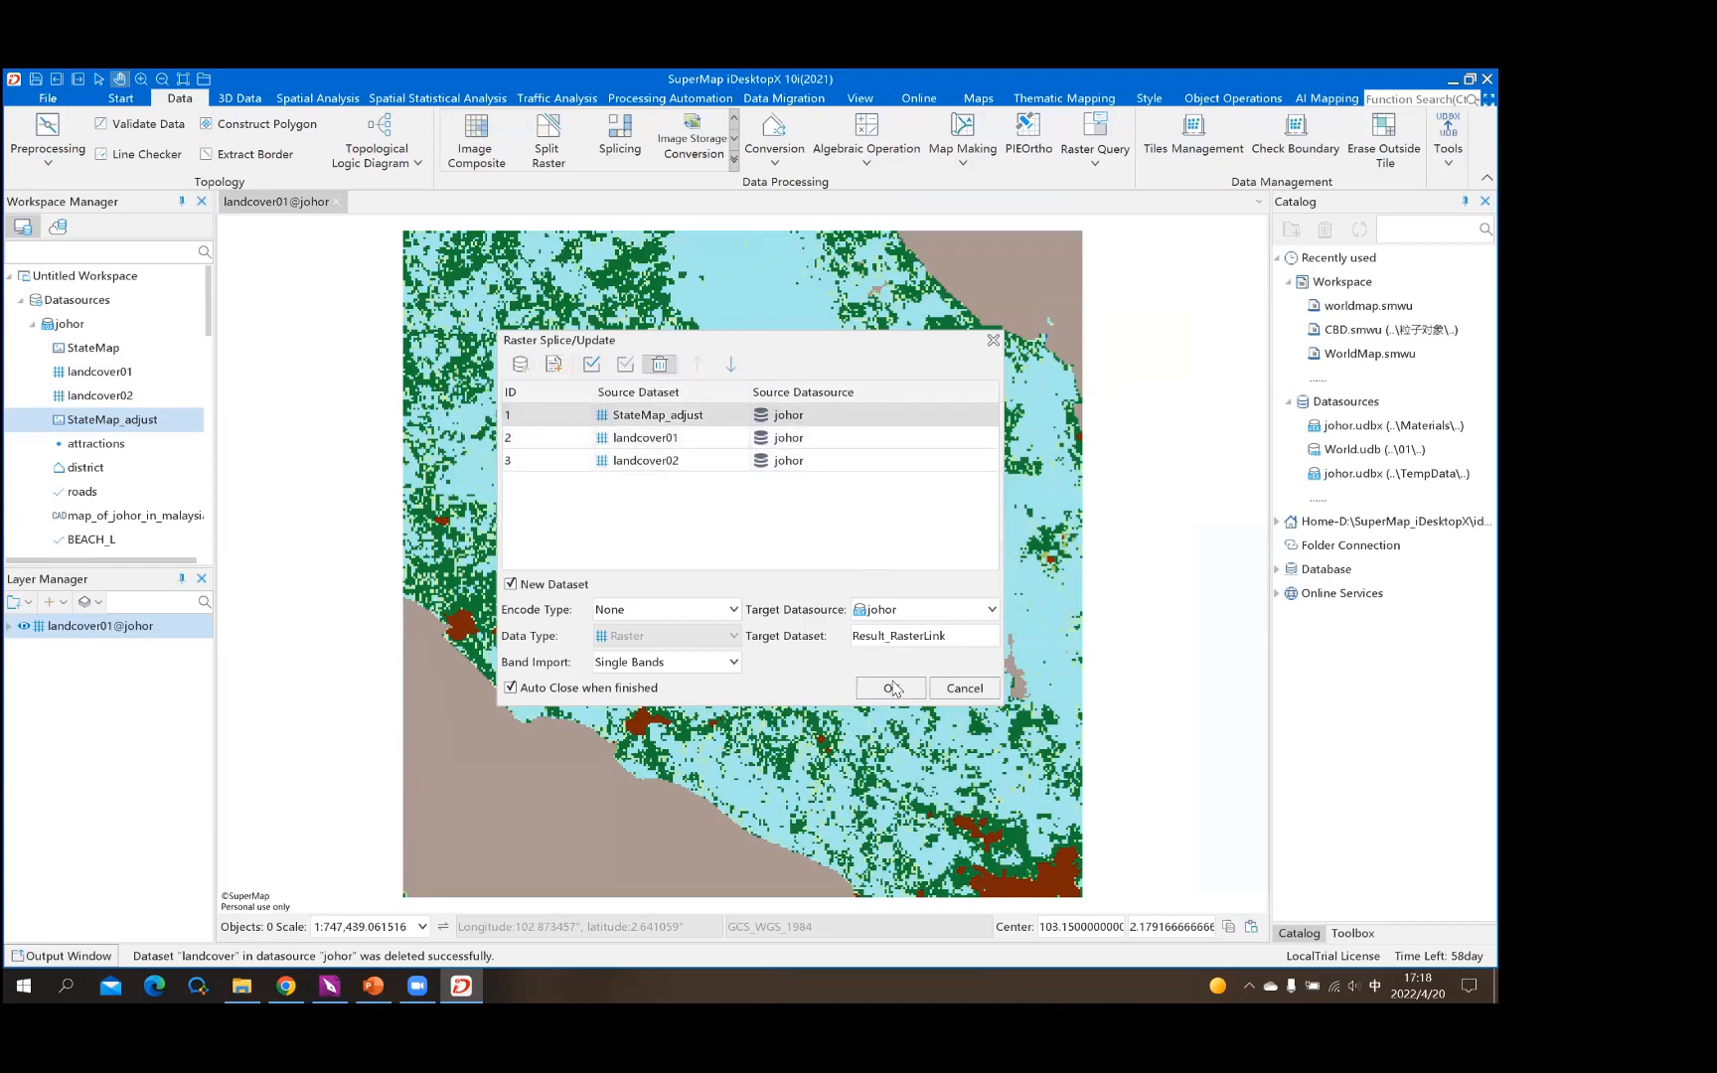
Remove StateMap_adjust from the splicing sources, name the target dataset landcover, and run the splice of landcover01 and landcover02
drag(965, 637, 675, 602)
key(BackSpace)
text(land)
key(BackSpace)
key(BackSpace)
key(BackSpace)
key(BackSpace)
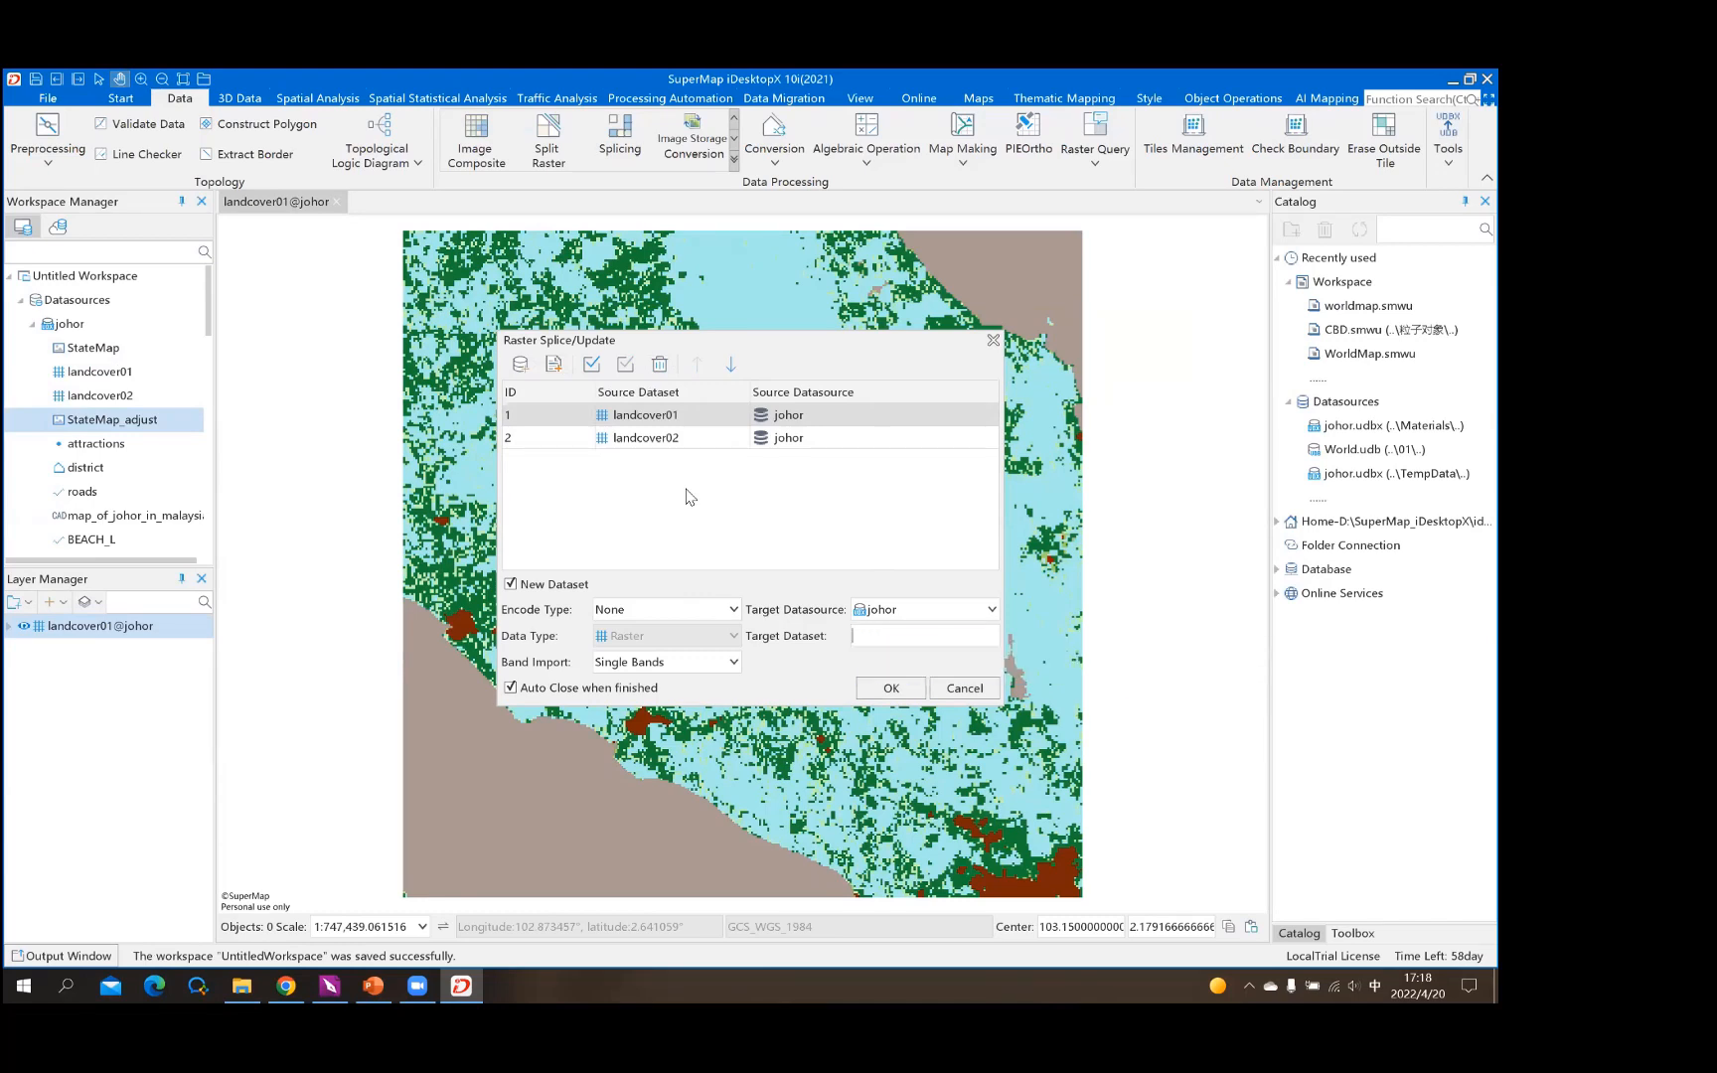
text(land)
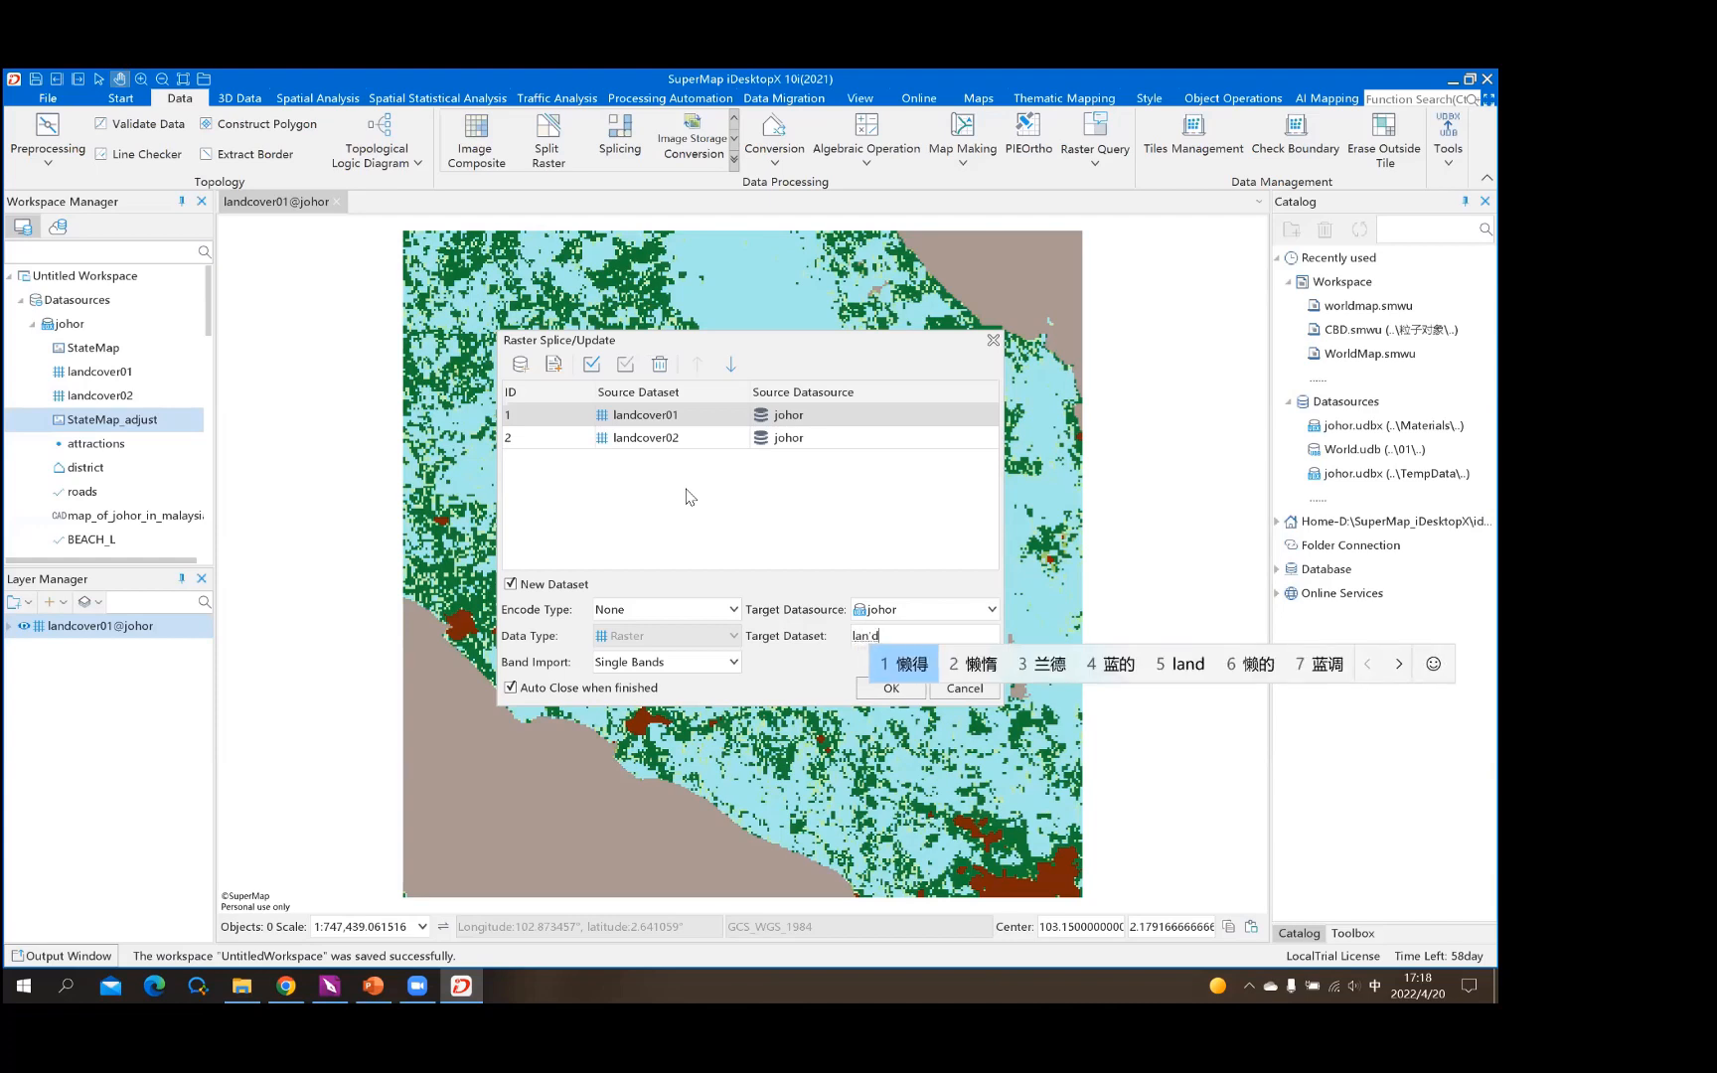
key(Escape)
key(shift)
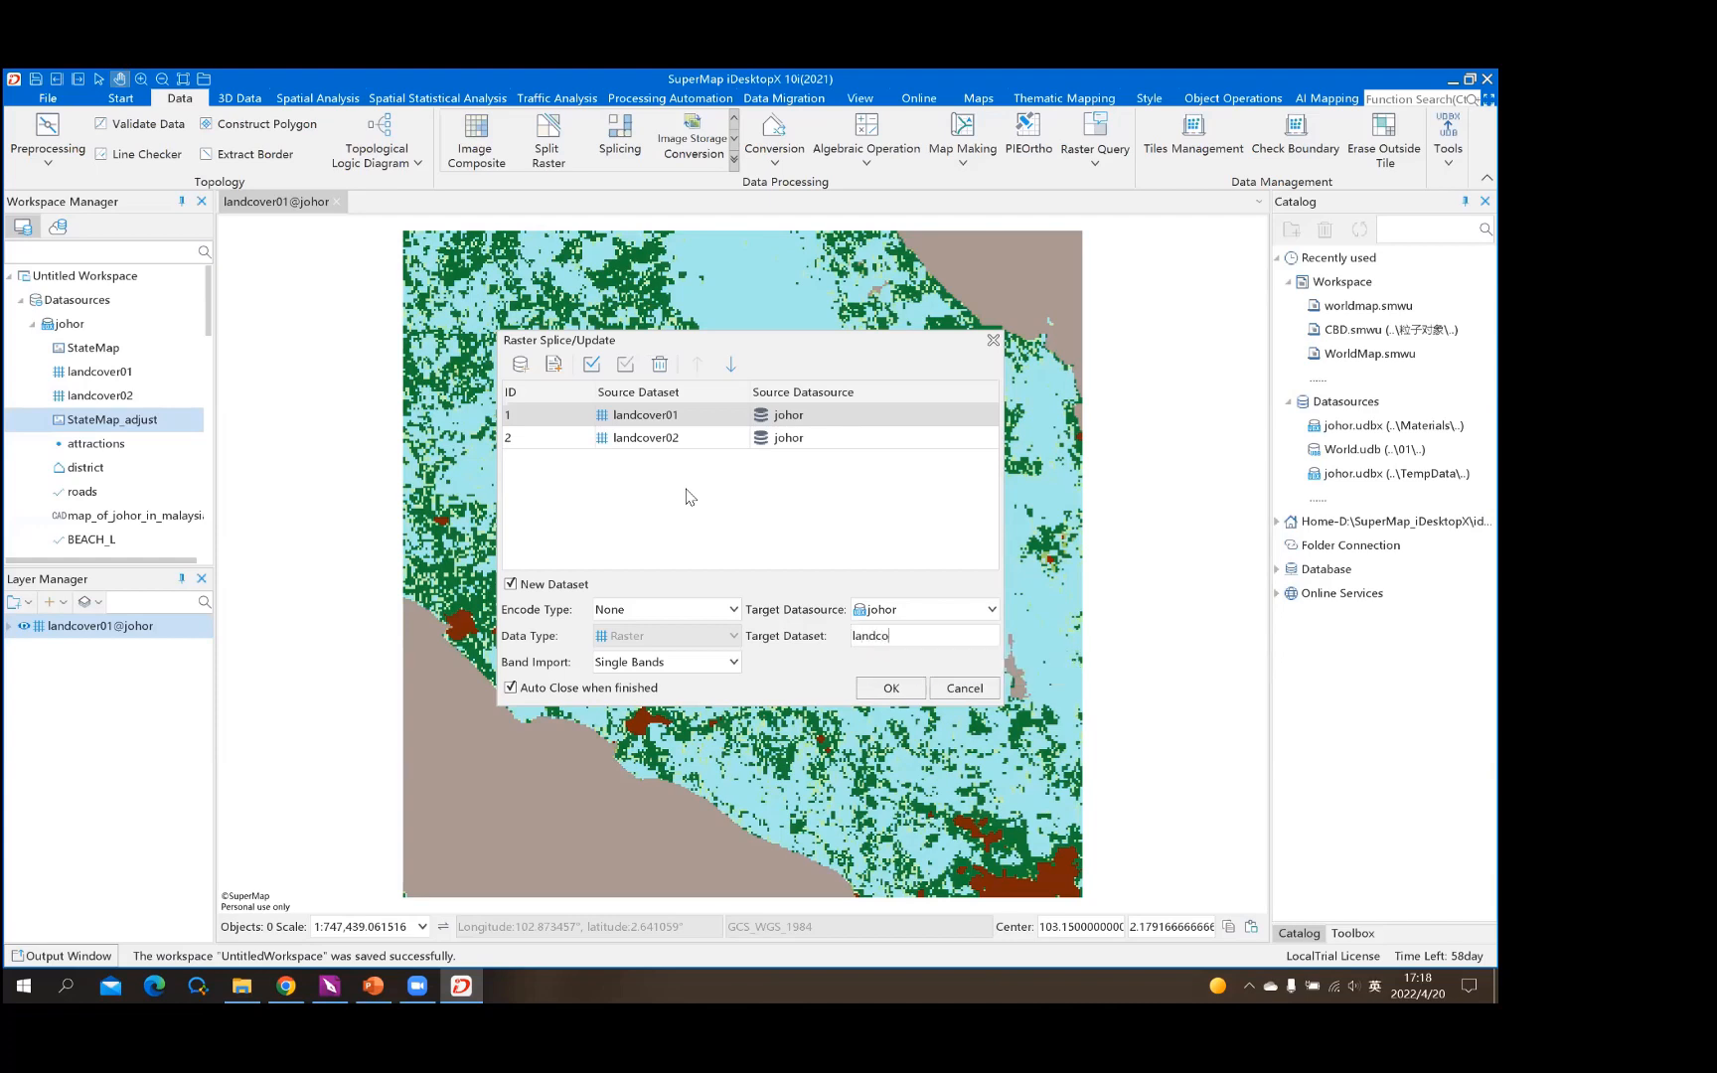
click(906, 687)
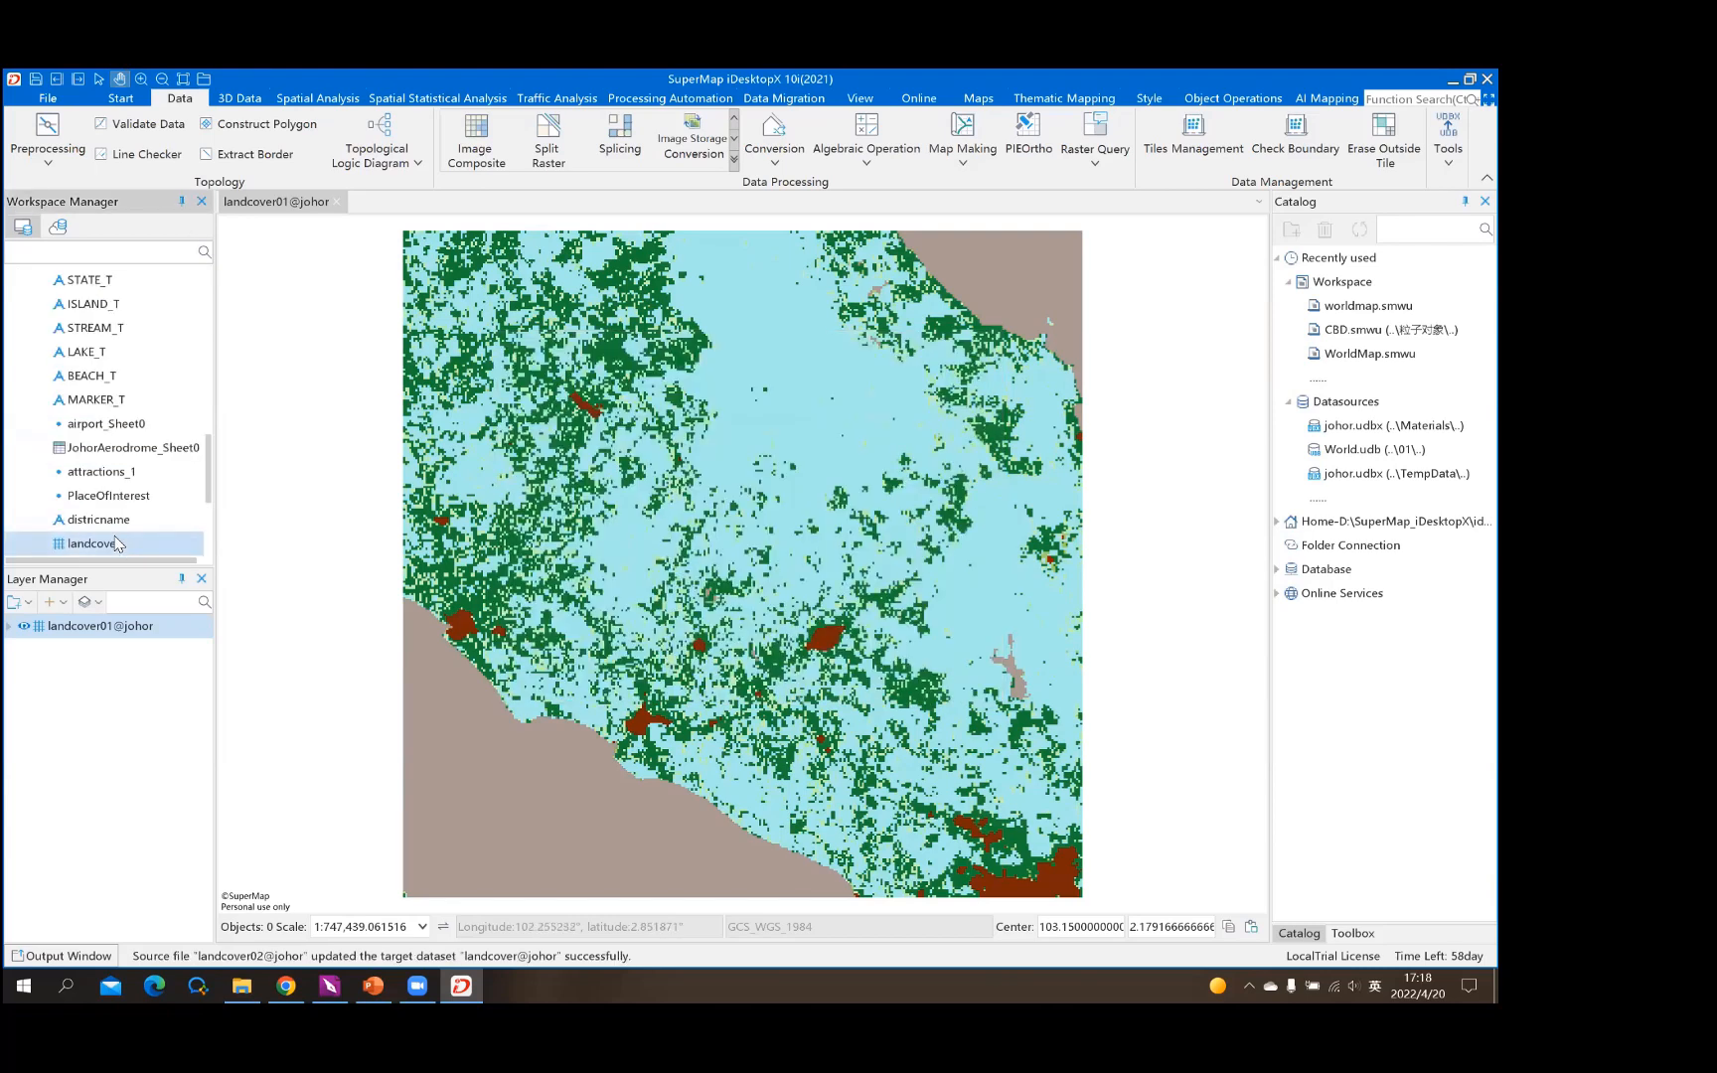
Display the spliced landcover dataset in a new map and close the landcover01 map without saving it
double_click(117, 543)
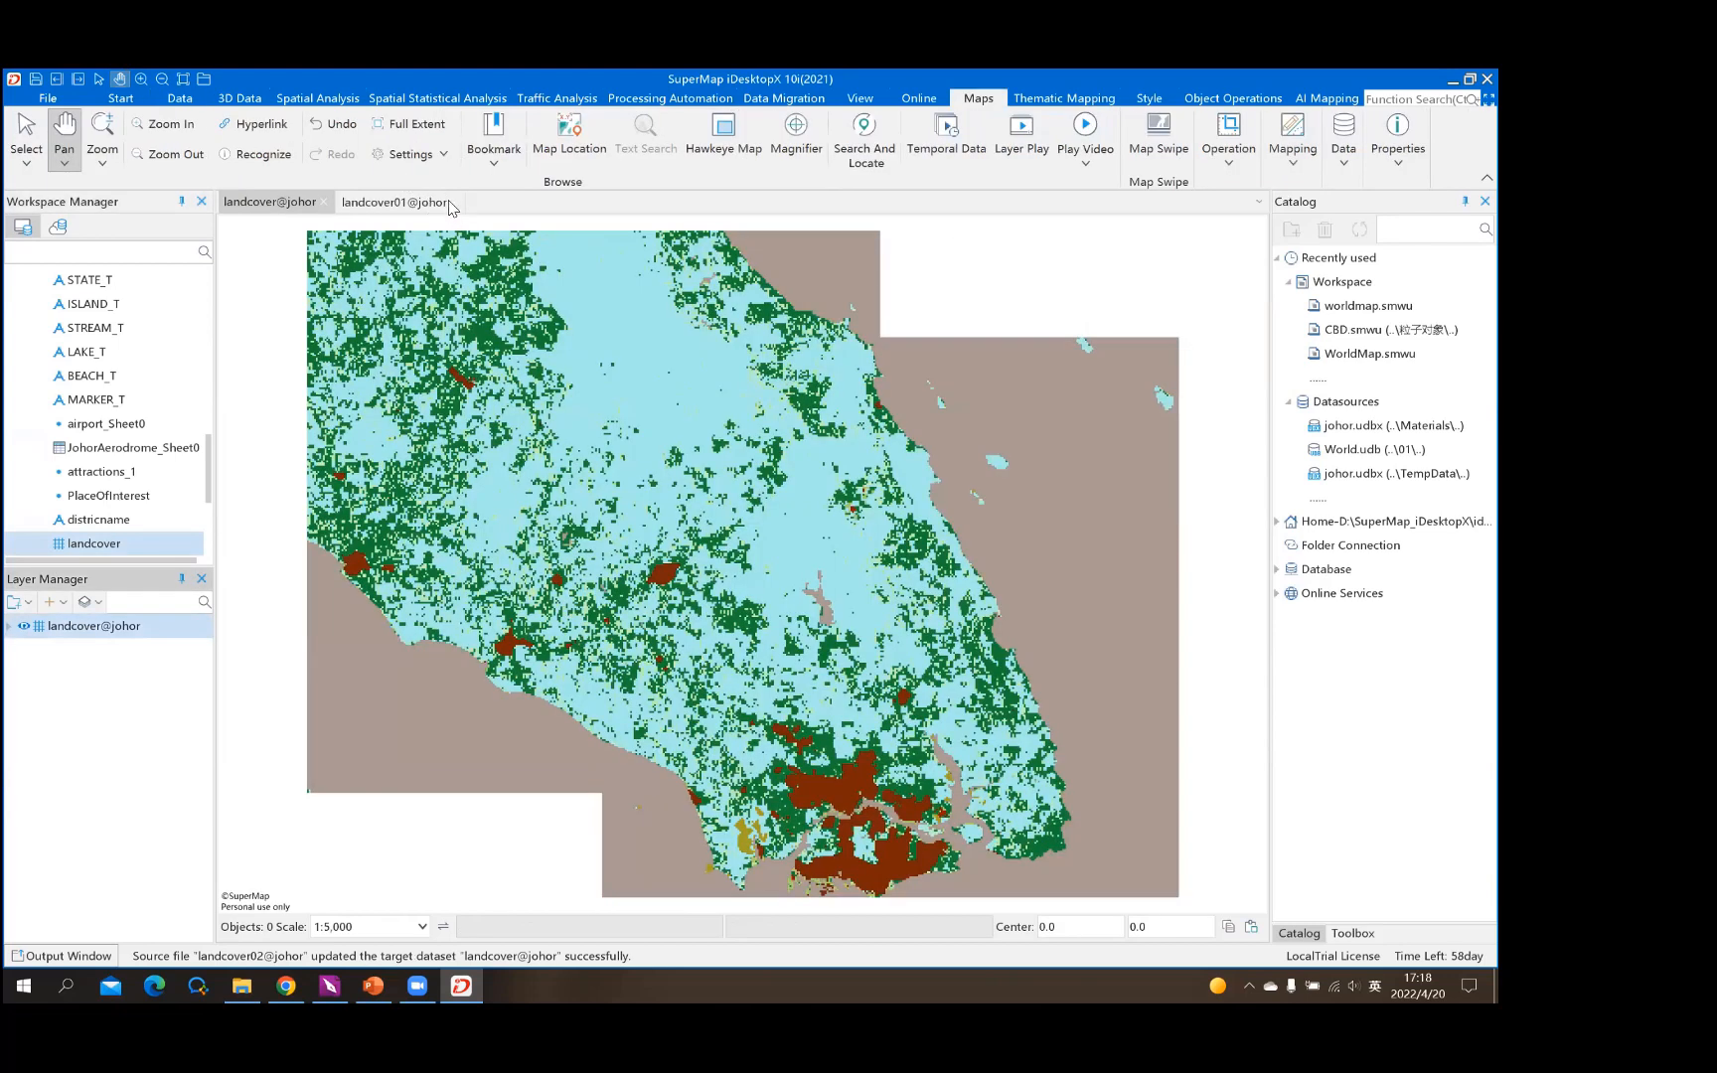
click(452, 205)
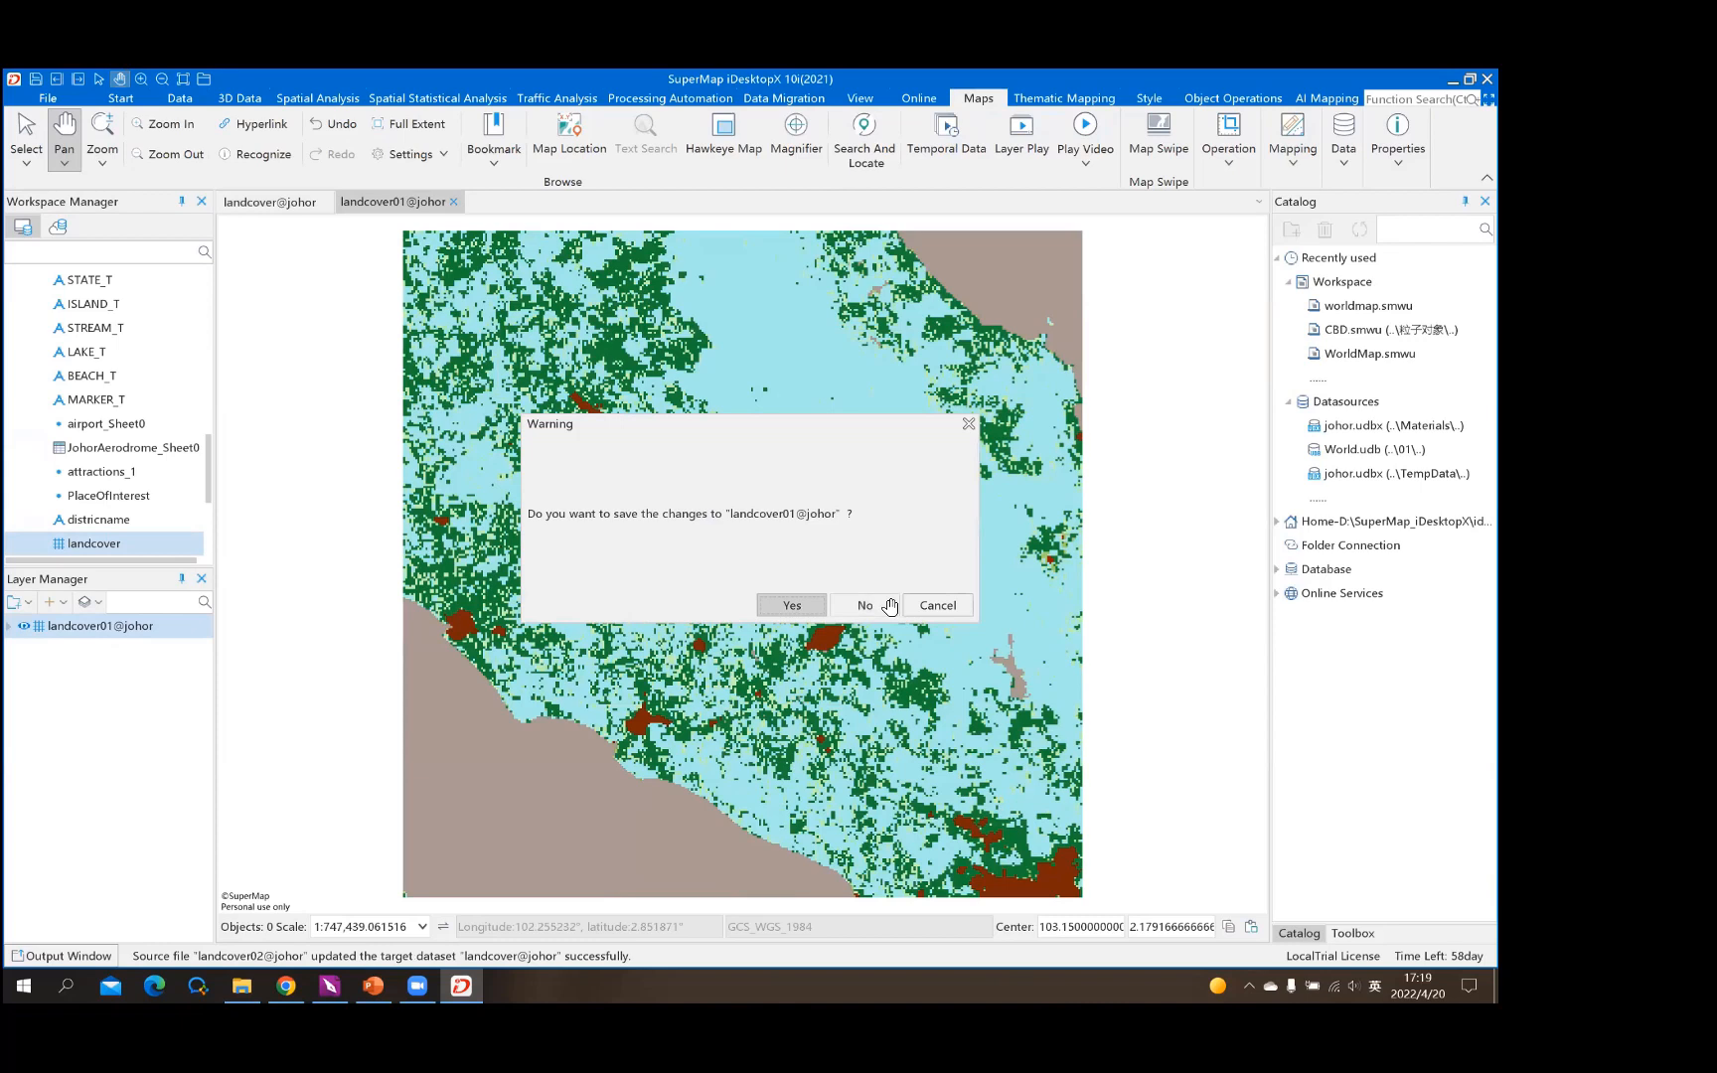
click(885, 602)
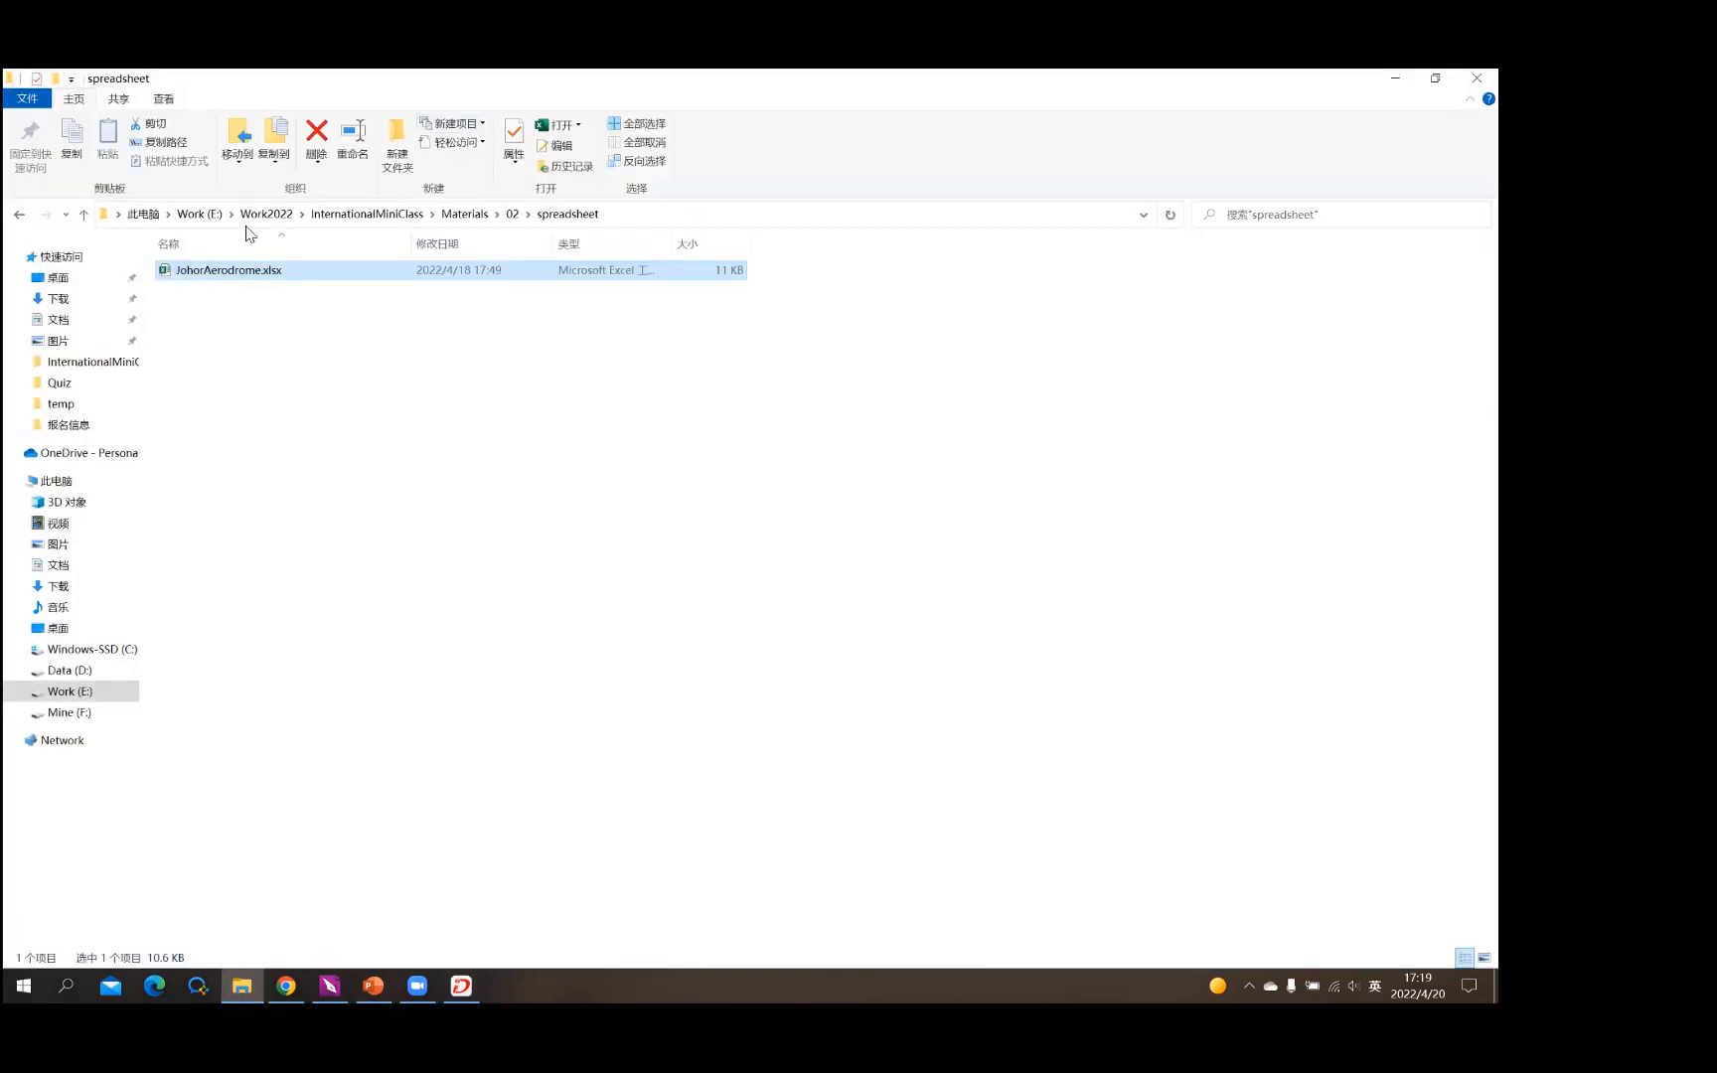
In File Explorer, go to the Materials/02/raster folder and open johor_landcover_index.txt to read the land cover class codes
key(alt+Up)
double_click(213, 288)
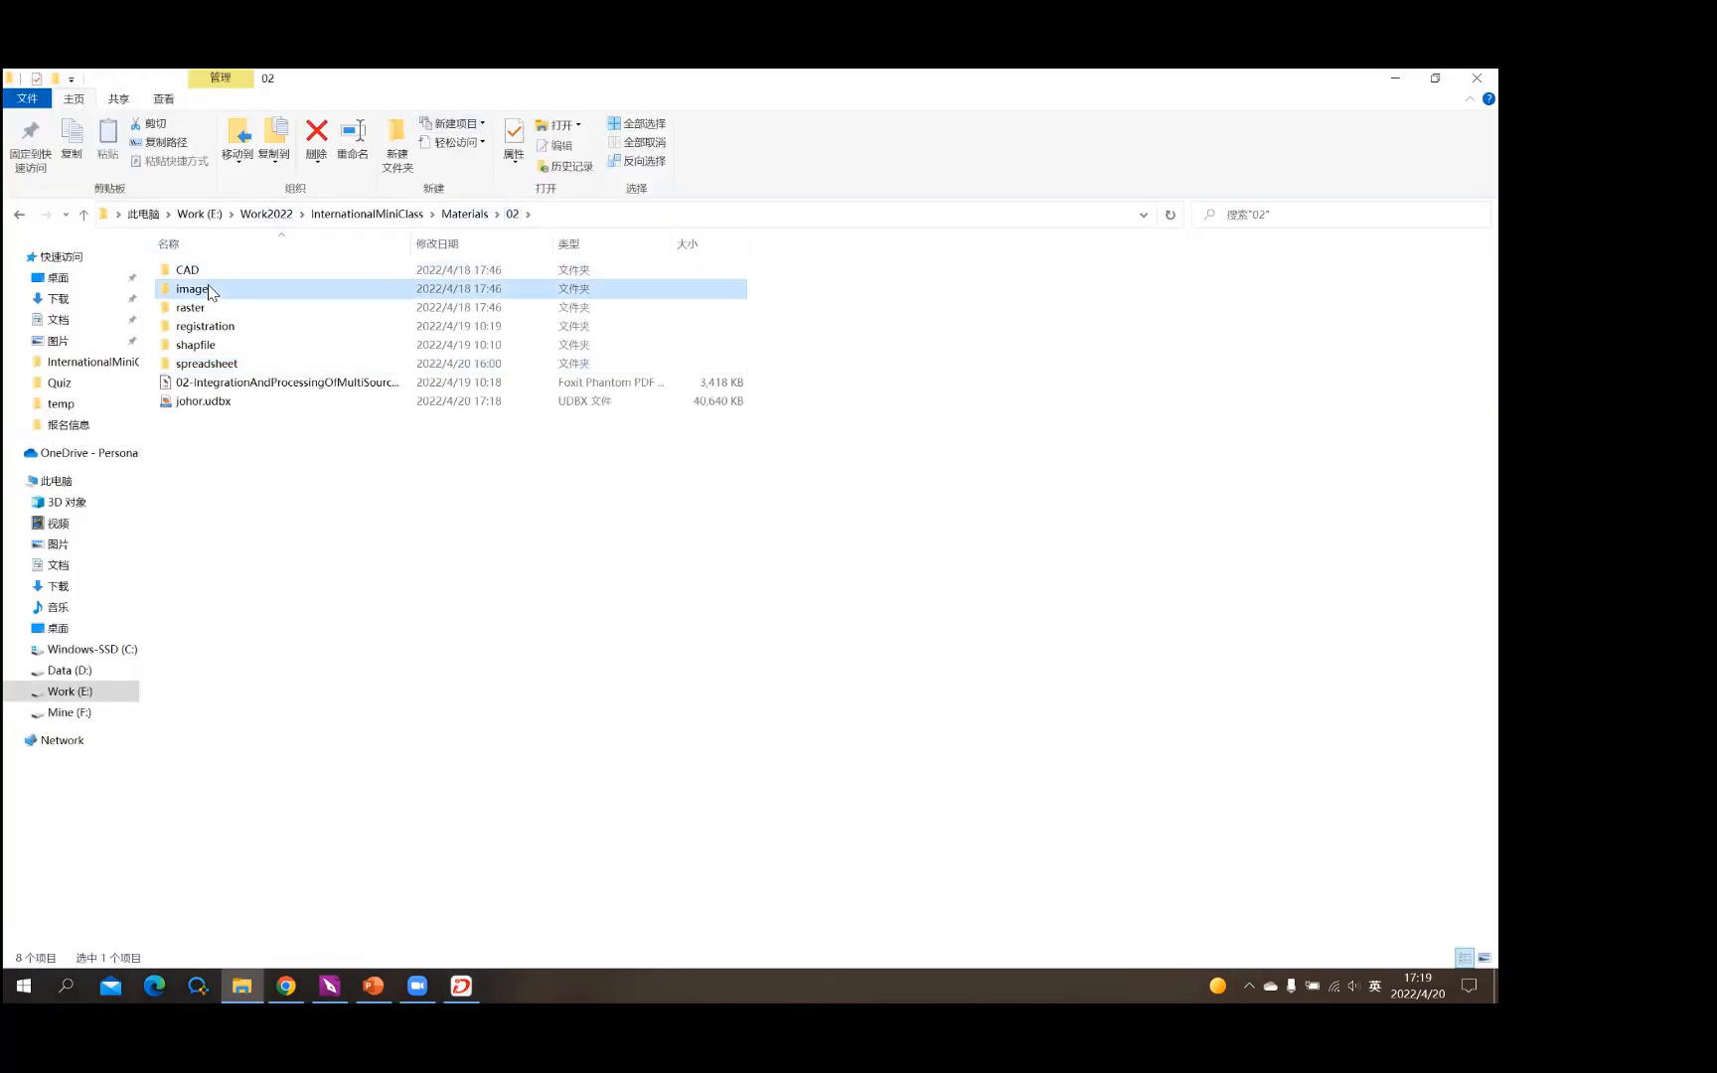
click(512, 214)
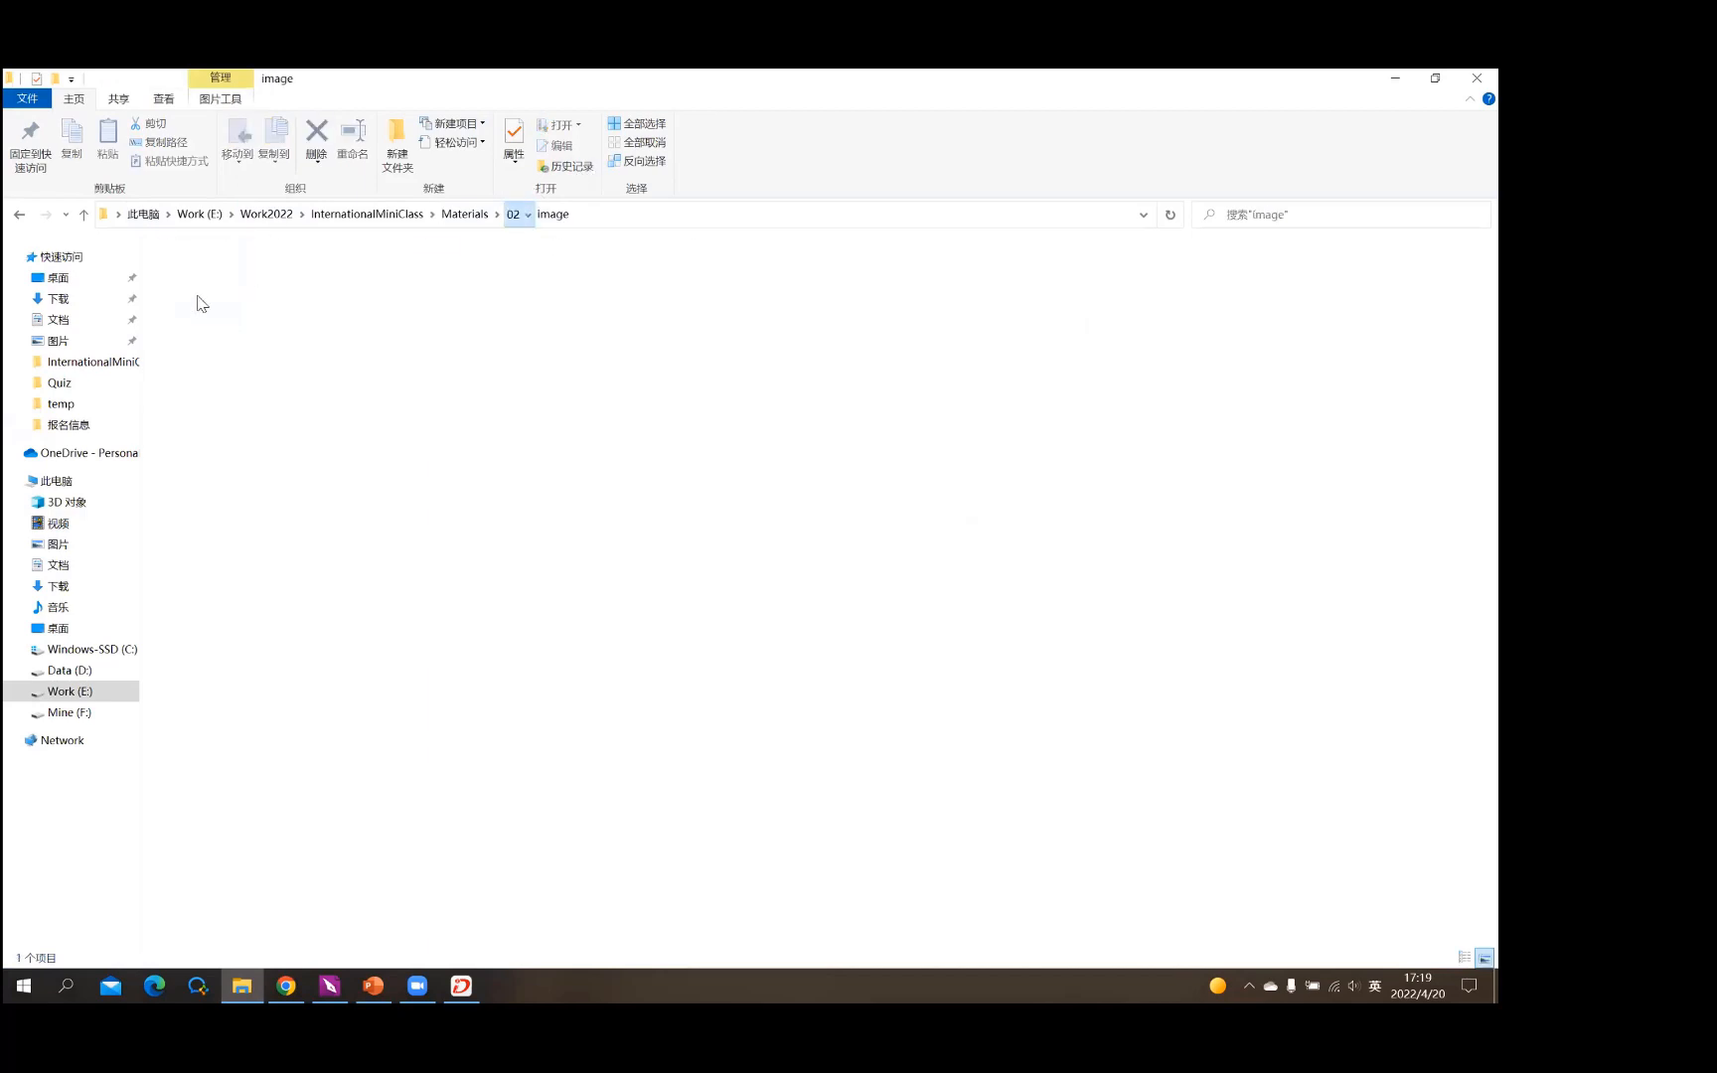
double_click(219, 304)
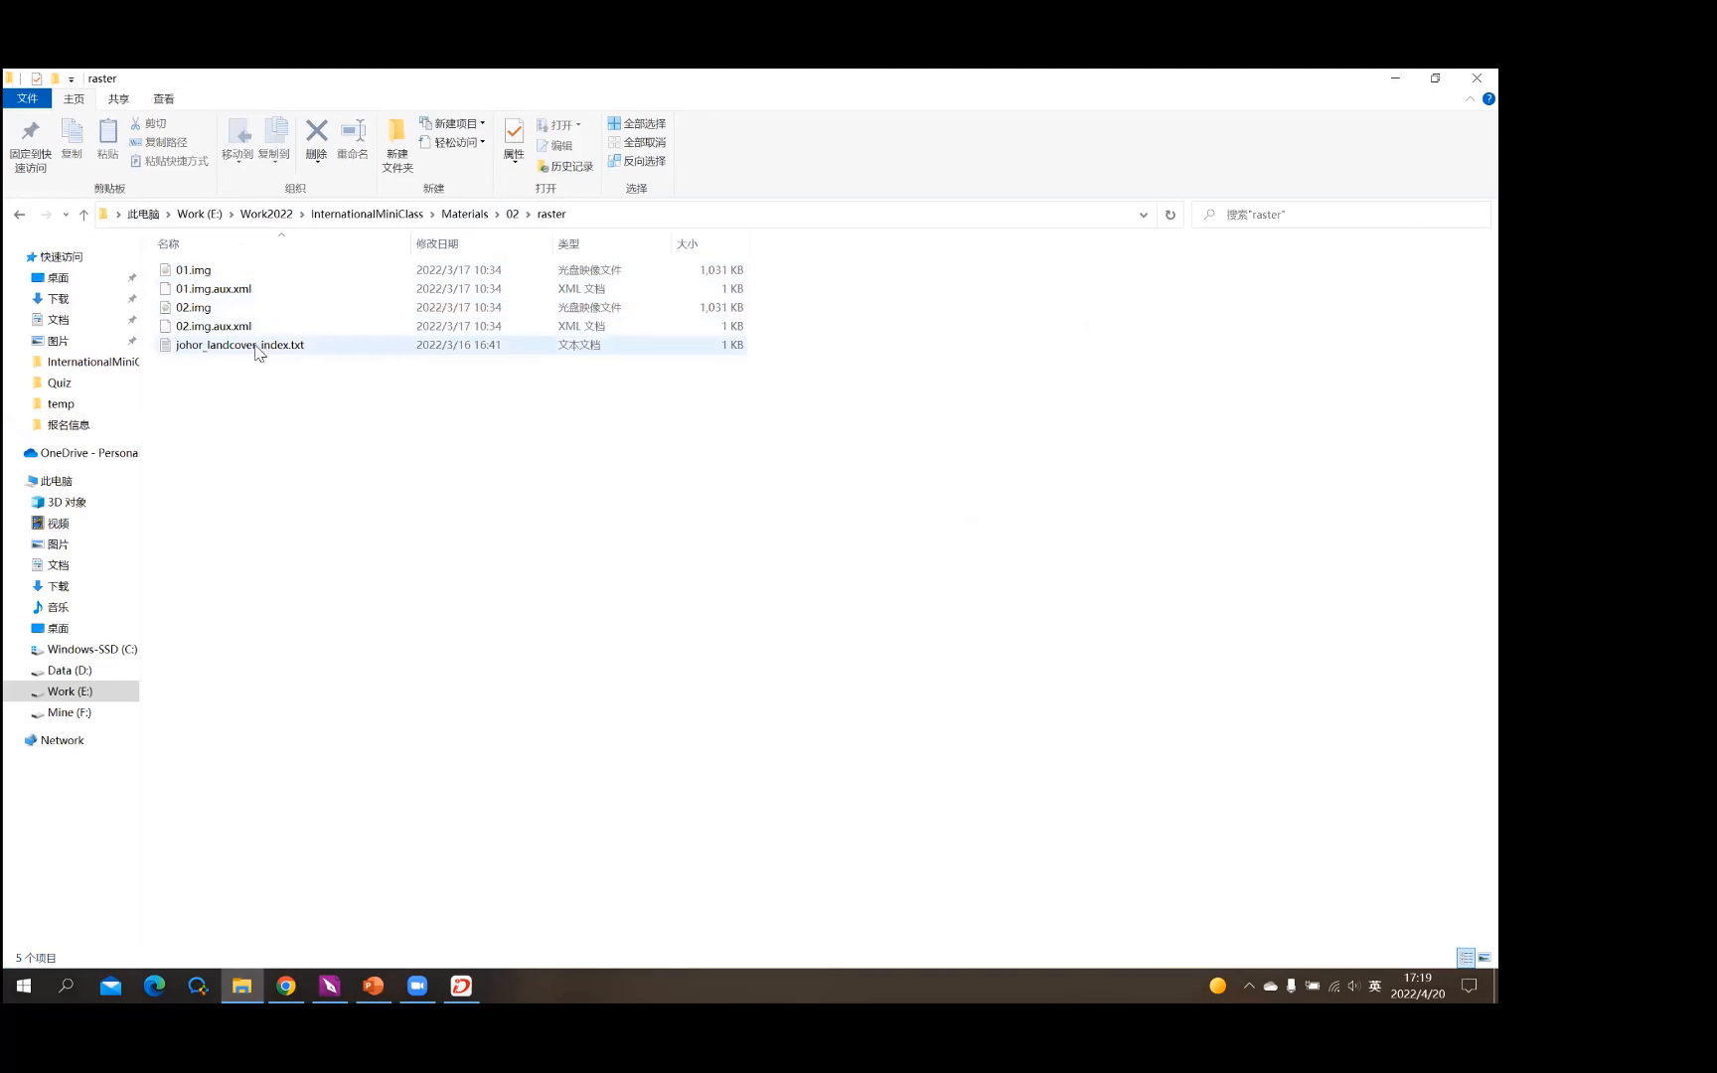
double_click(246, 350)
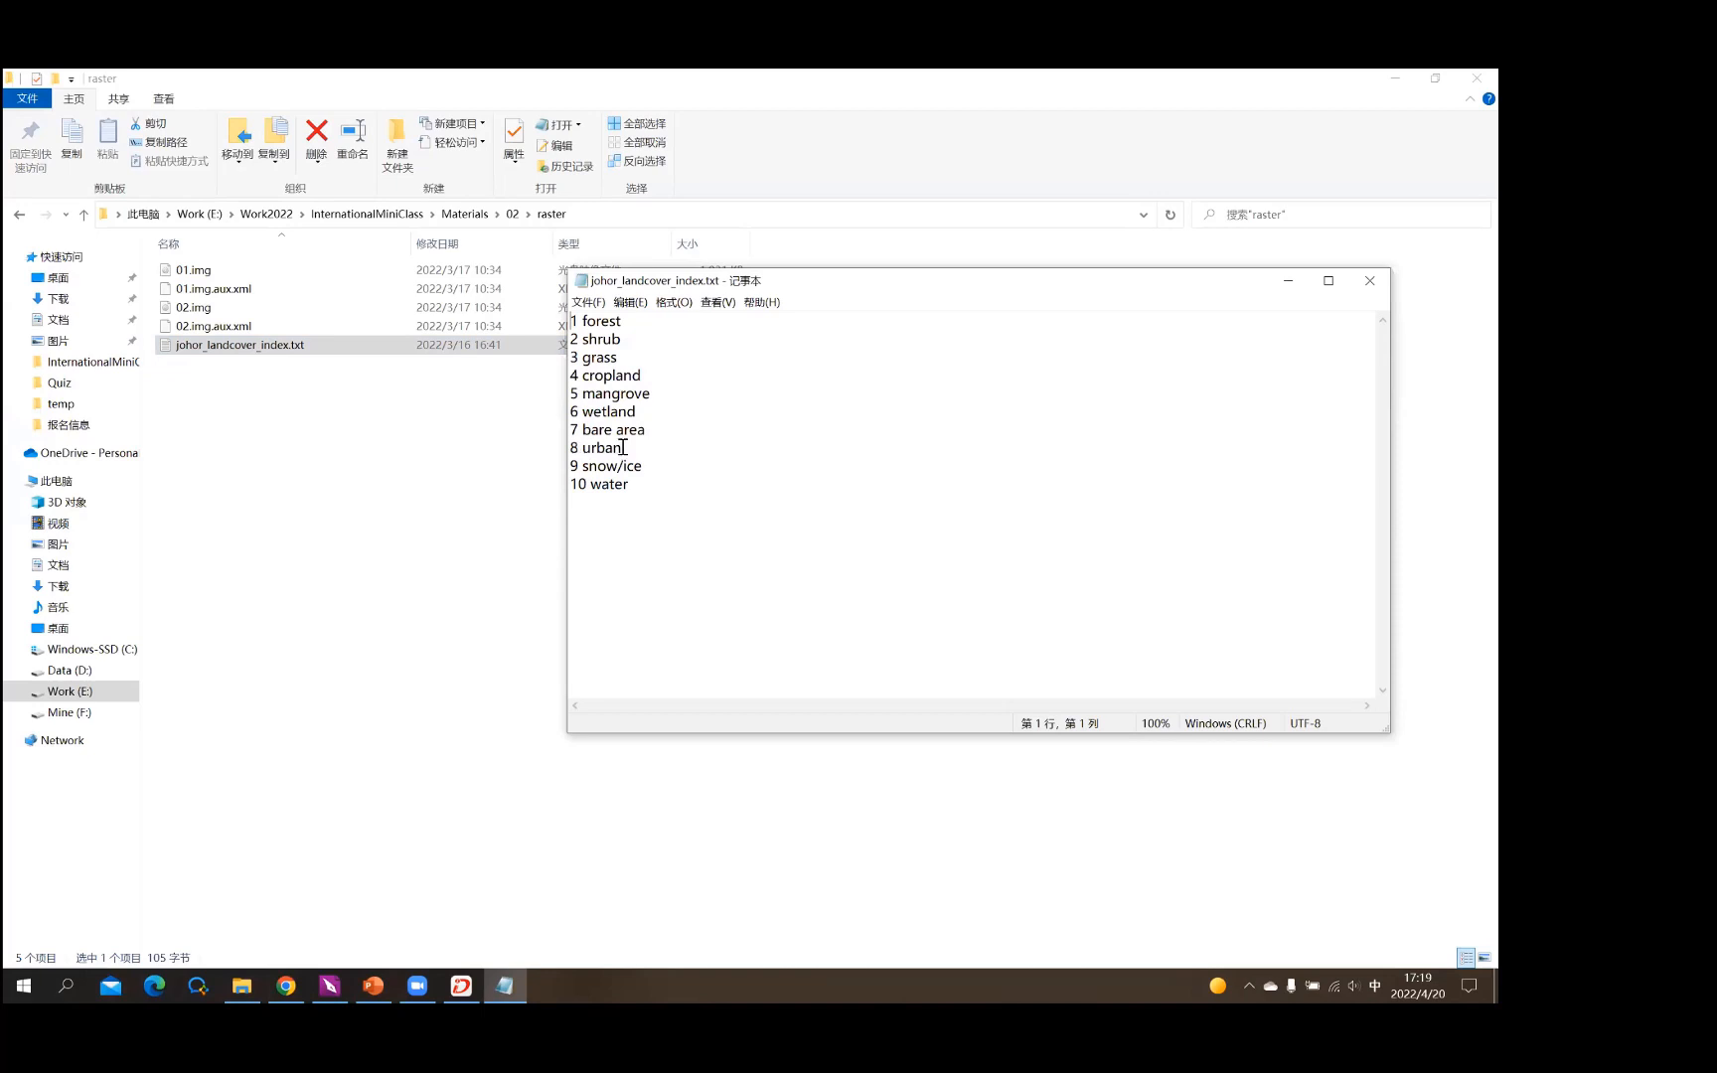
Switch back to SuperMap iDesktopX and start a Raster to Vector conversion of the landcover dataset, keeping the map in view
click(463, 984)
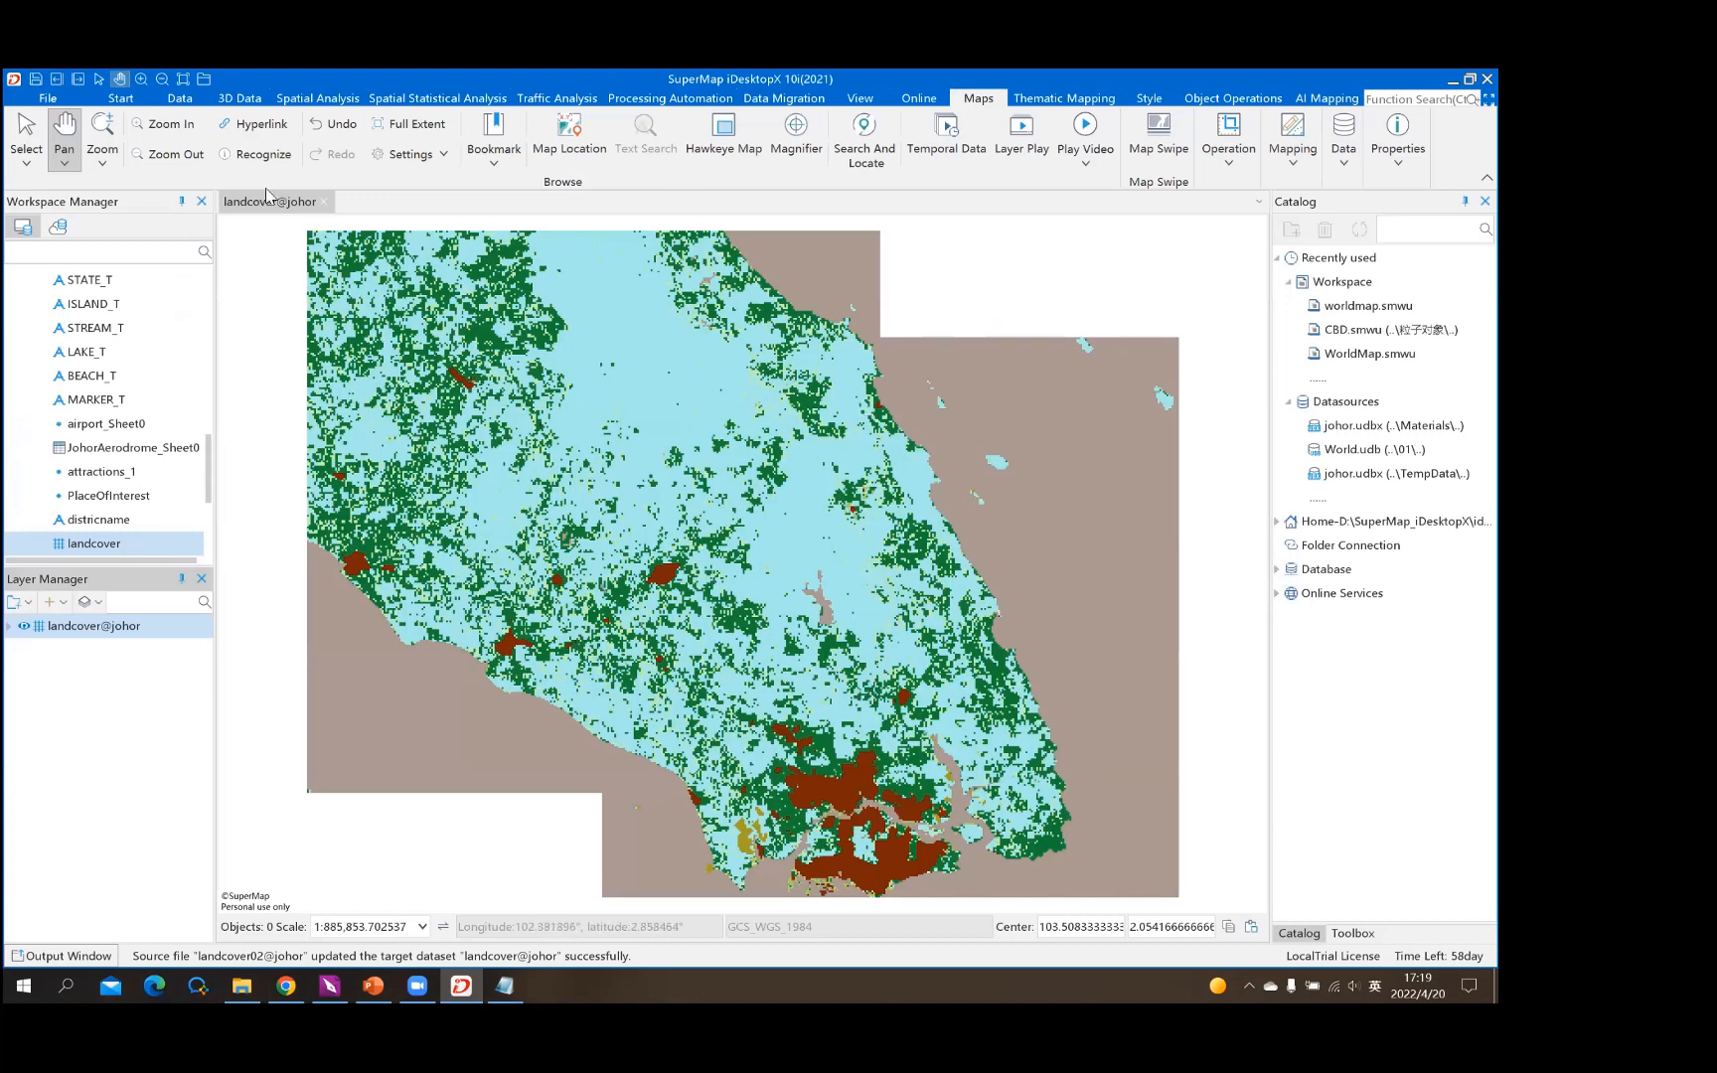
click(306, 100)
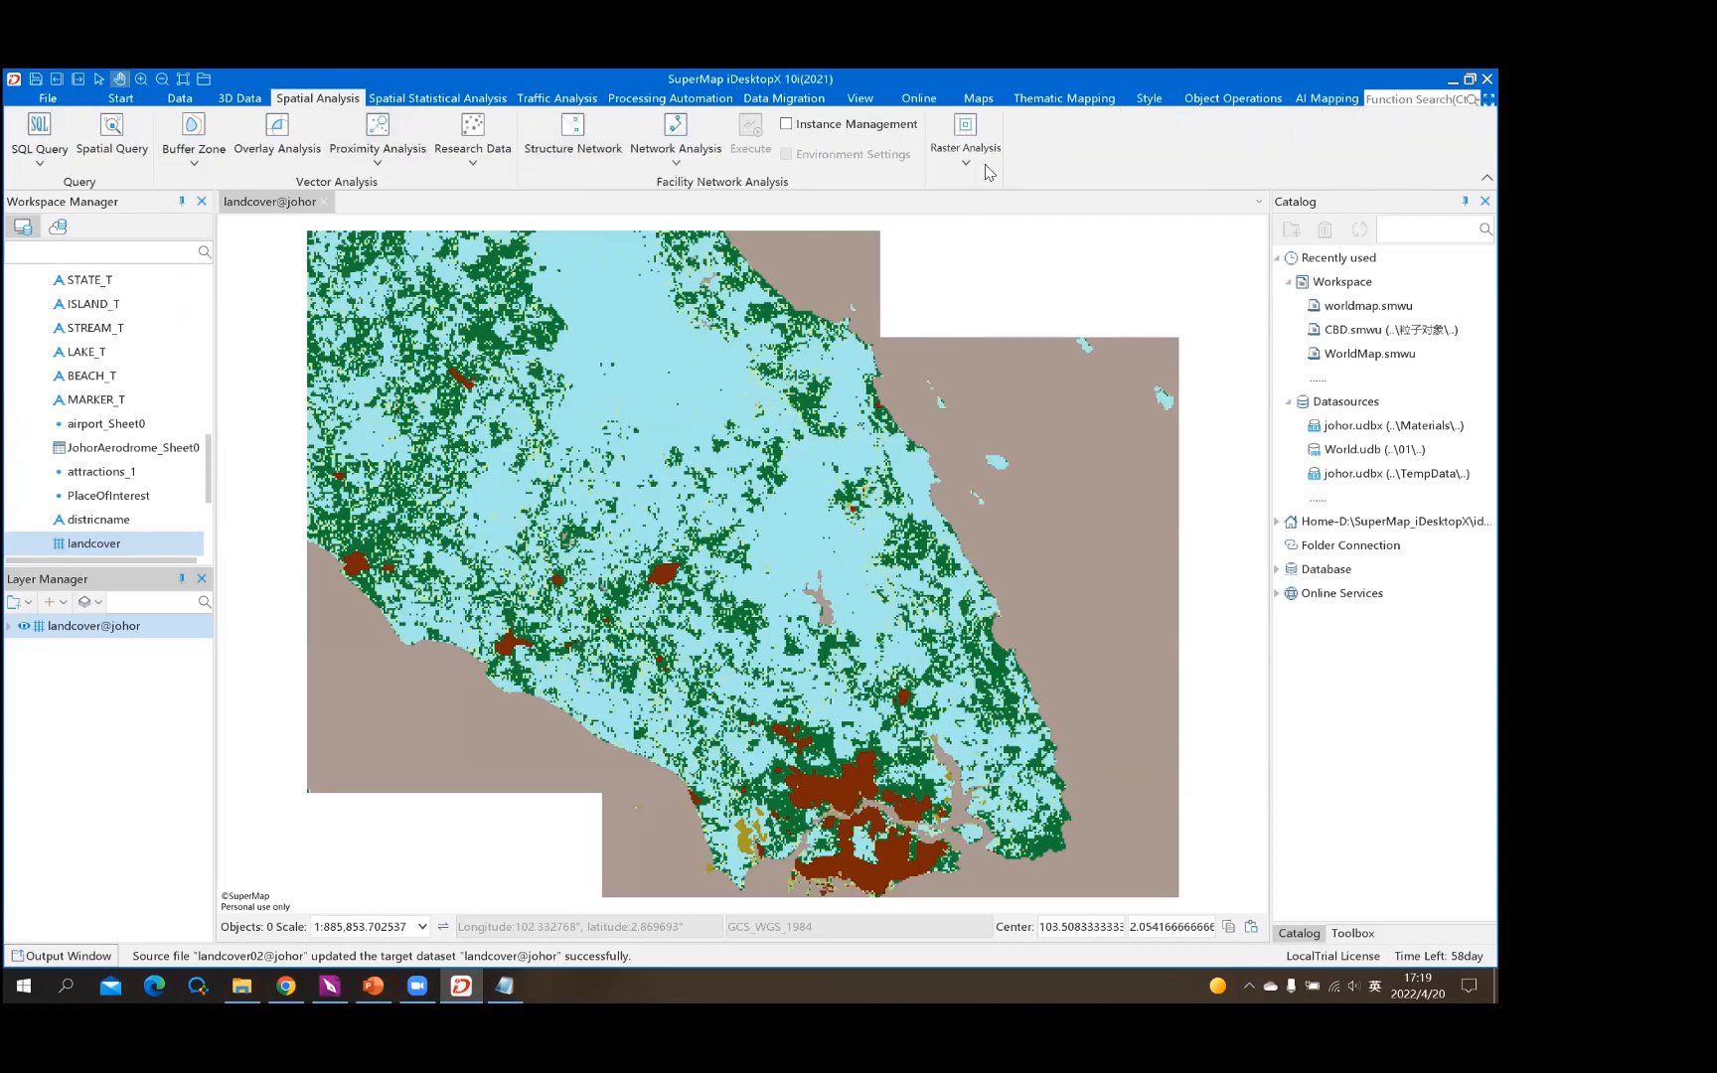
click(970, 165)
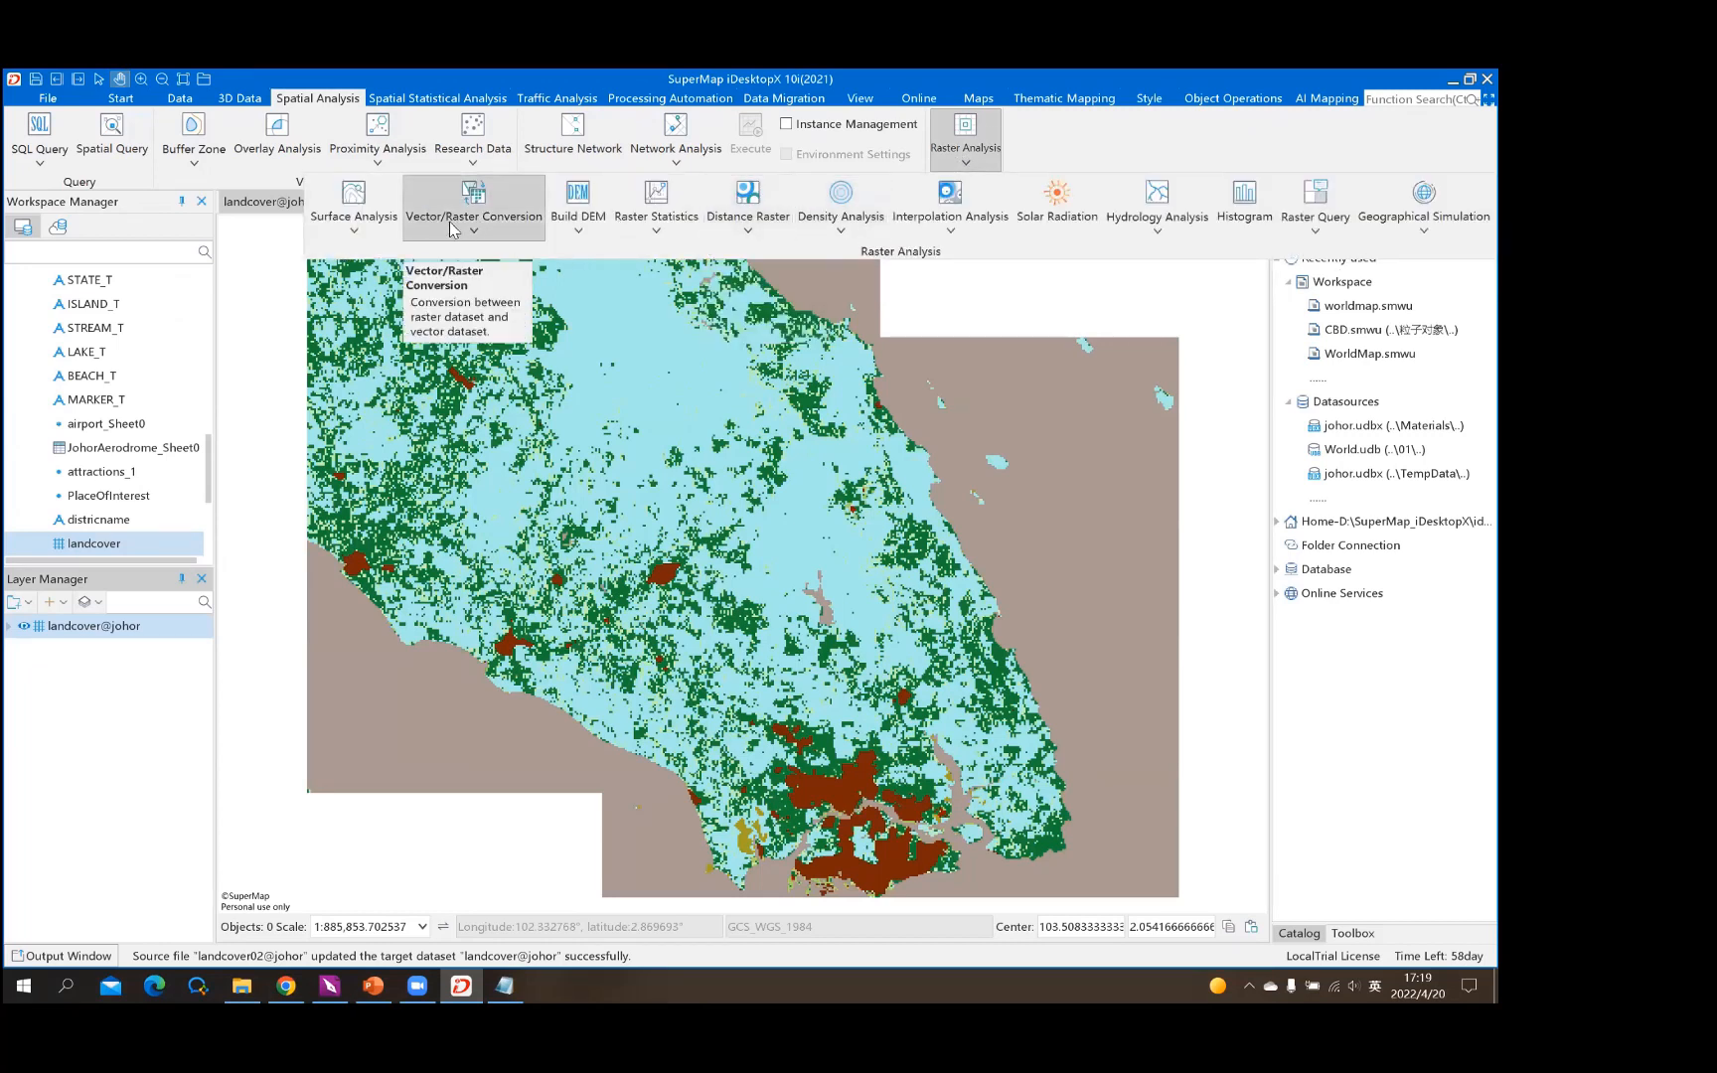
click(490, 238)
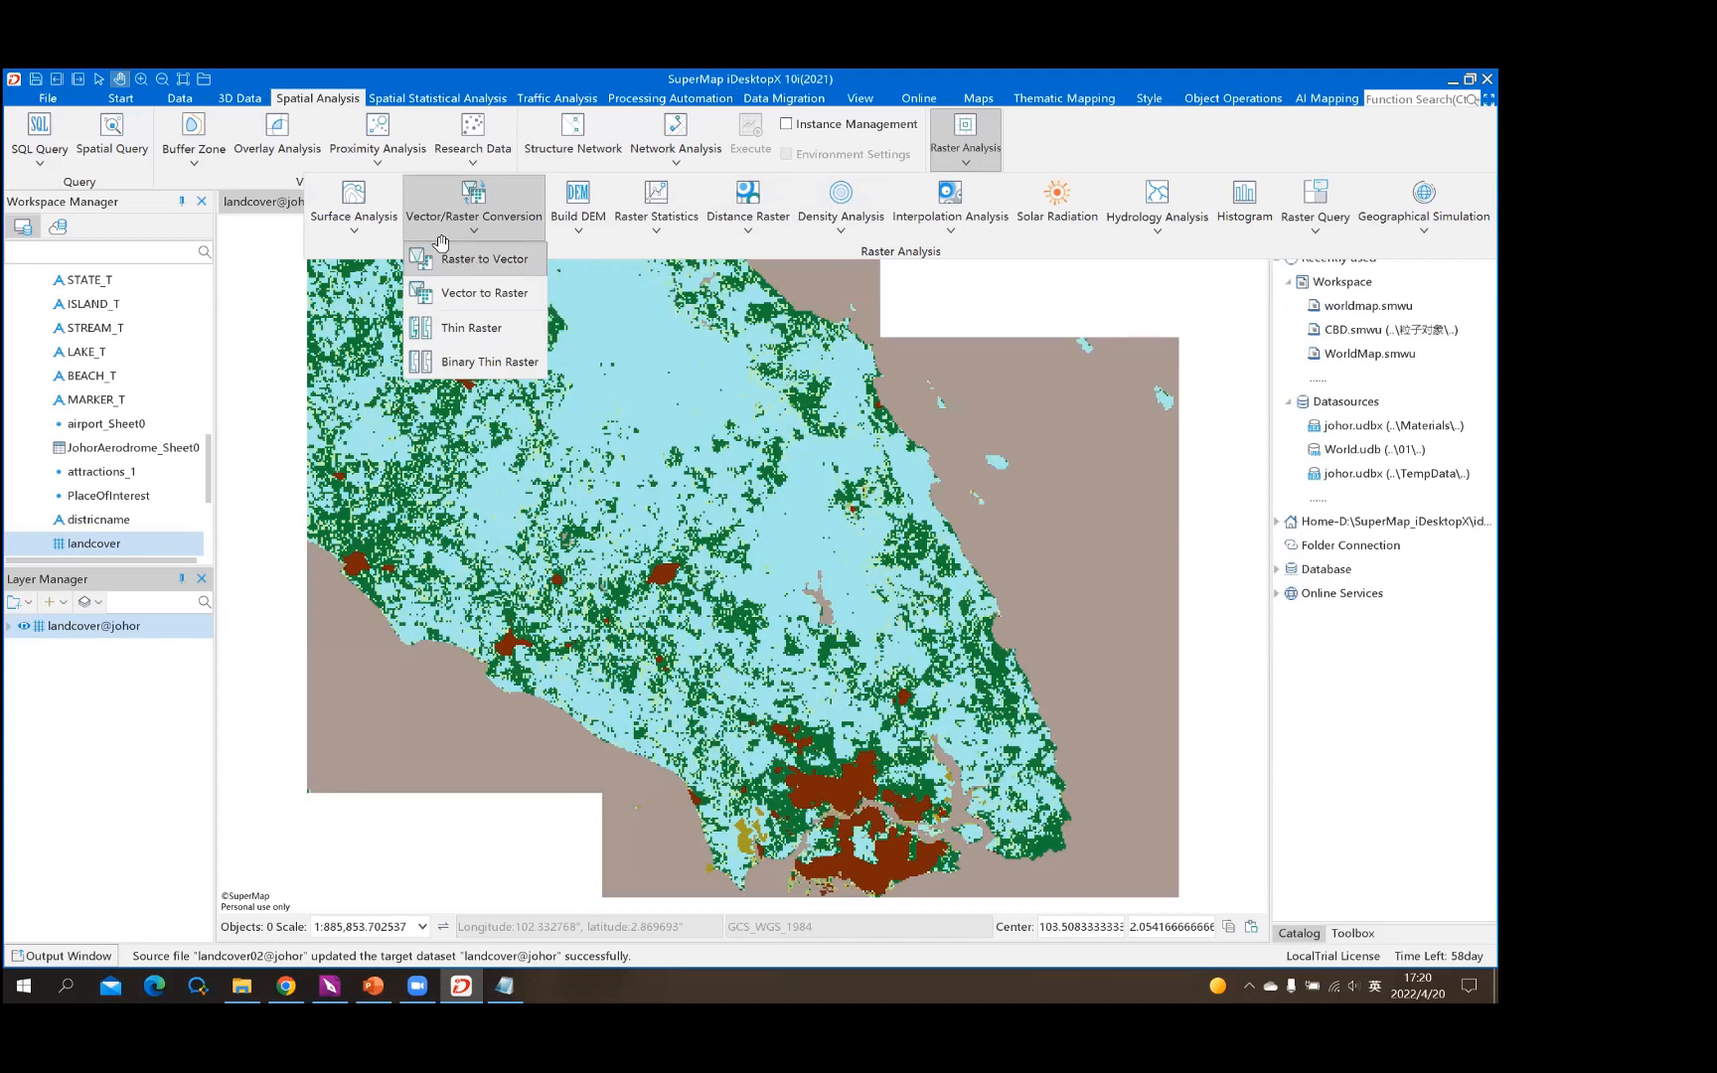
click(433, 255)
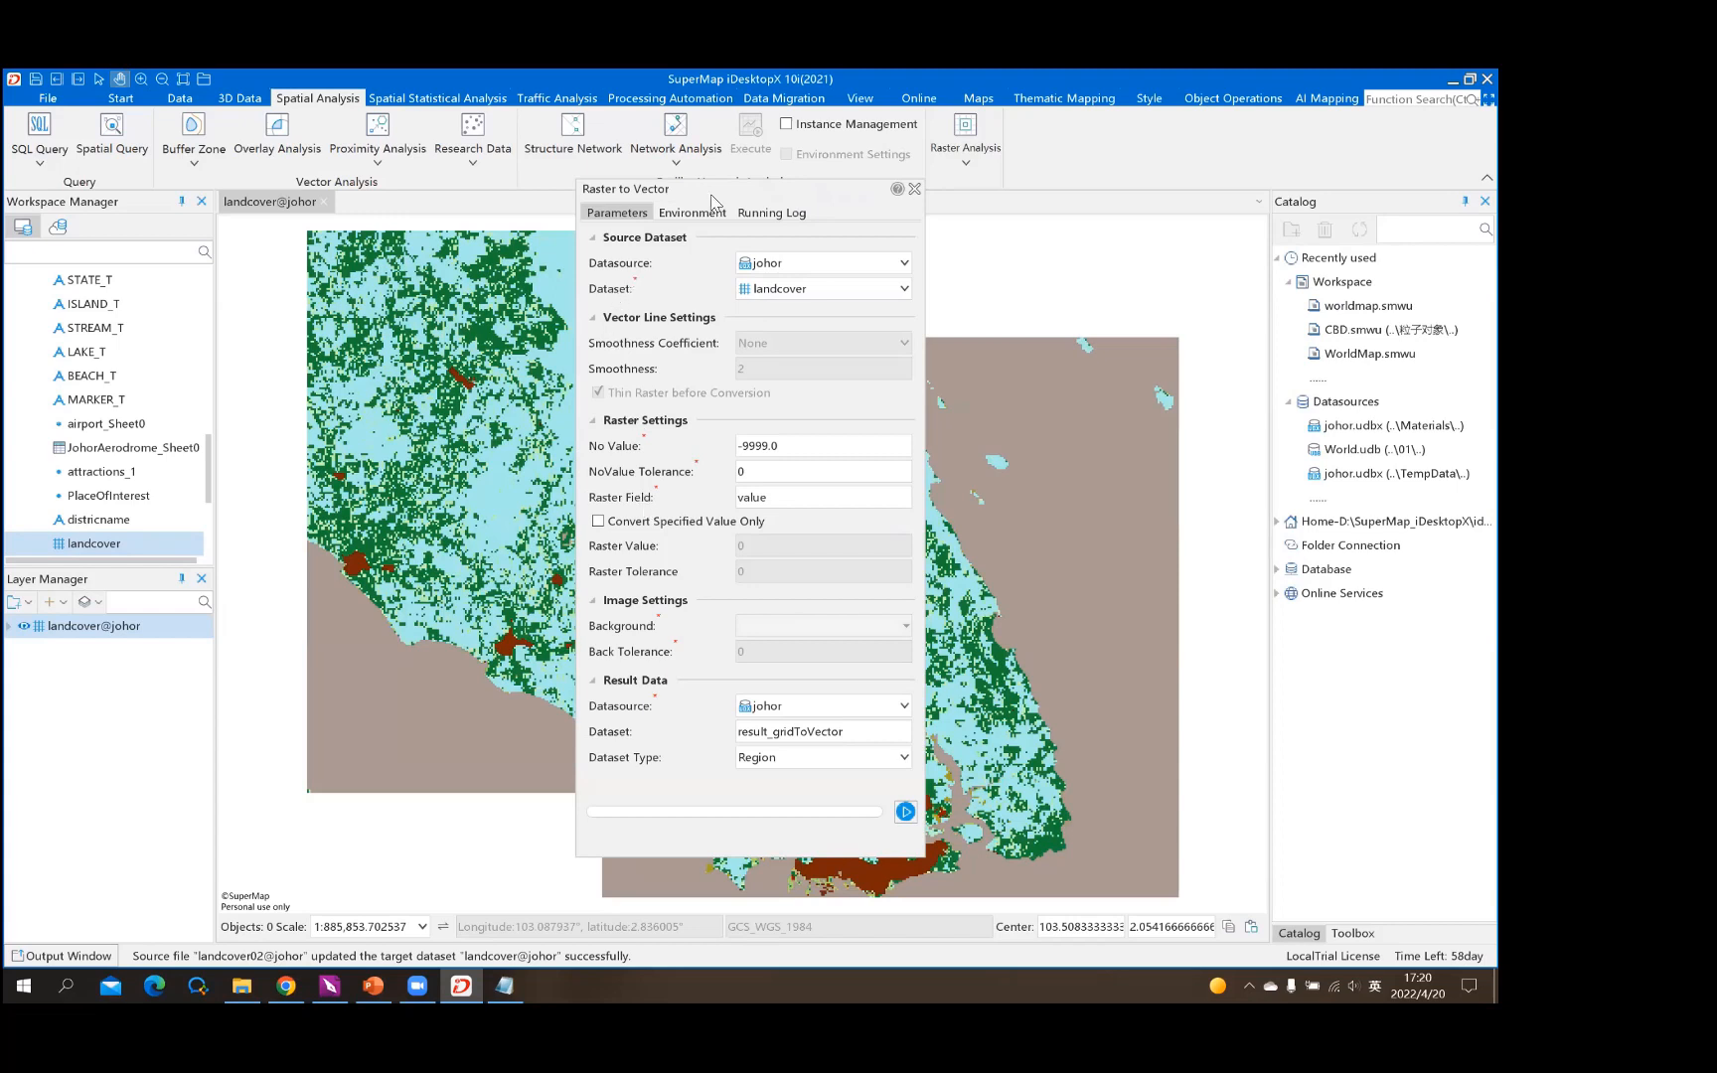
drag(710, 198, 1009, 151)
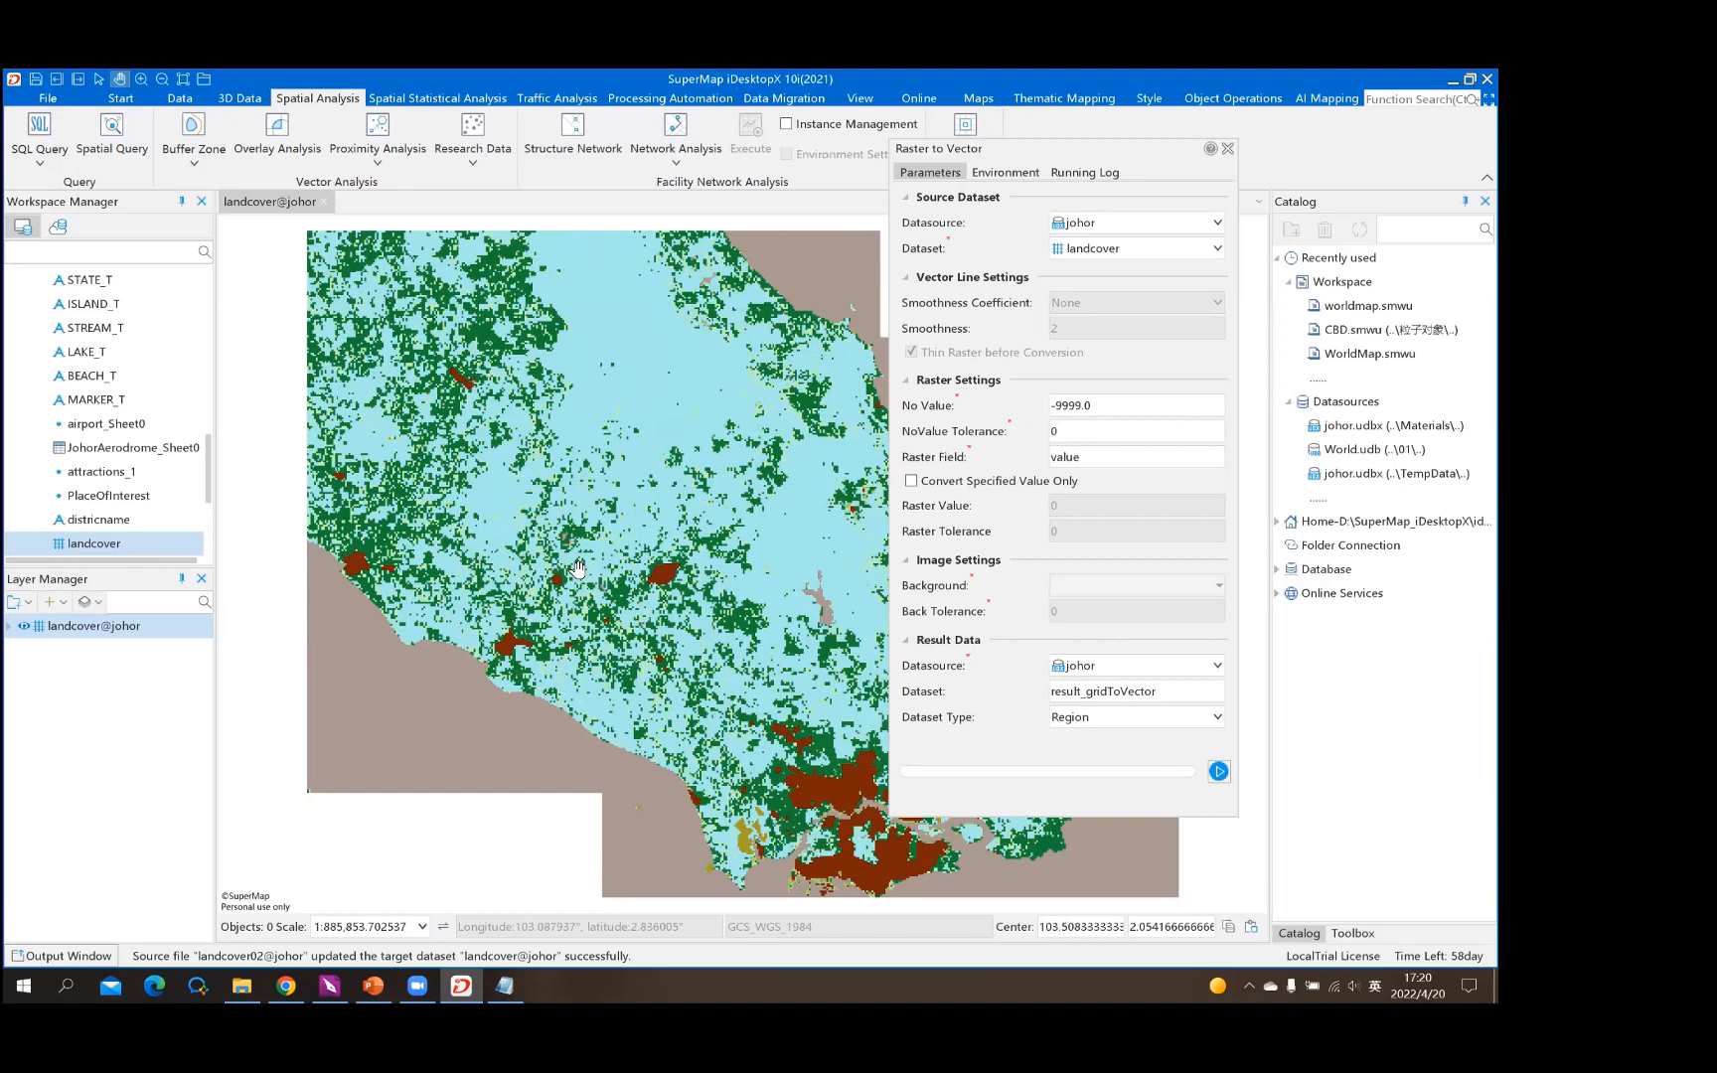
Check the urban class code in the land cover index file and limit the conversion to raster value 8
click(505, 984)
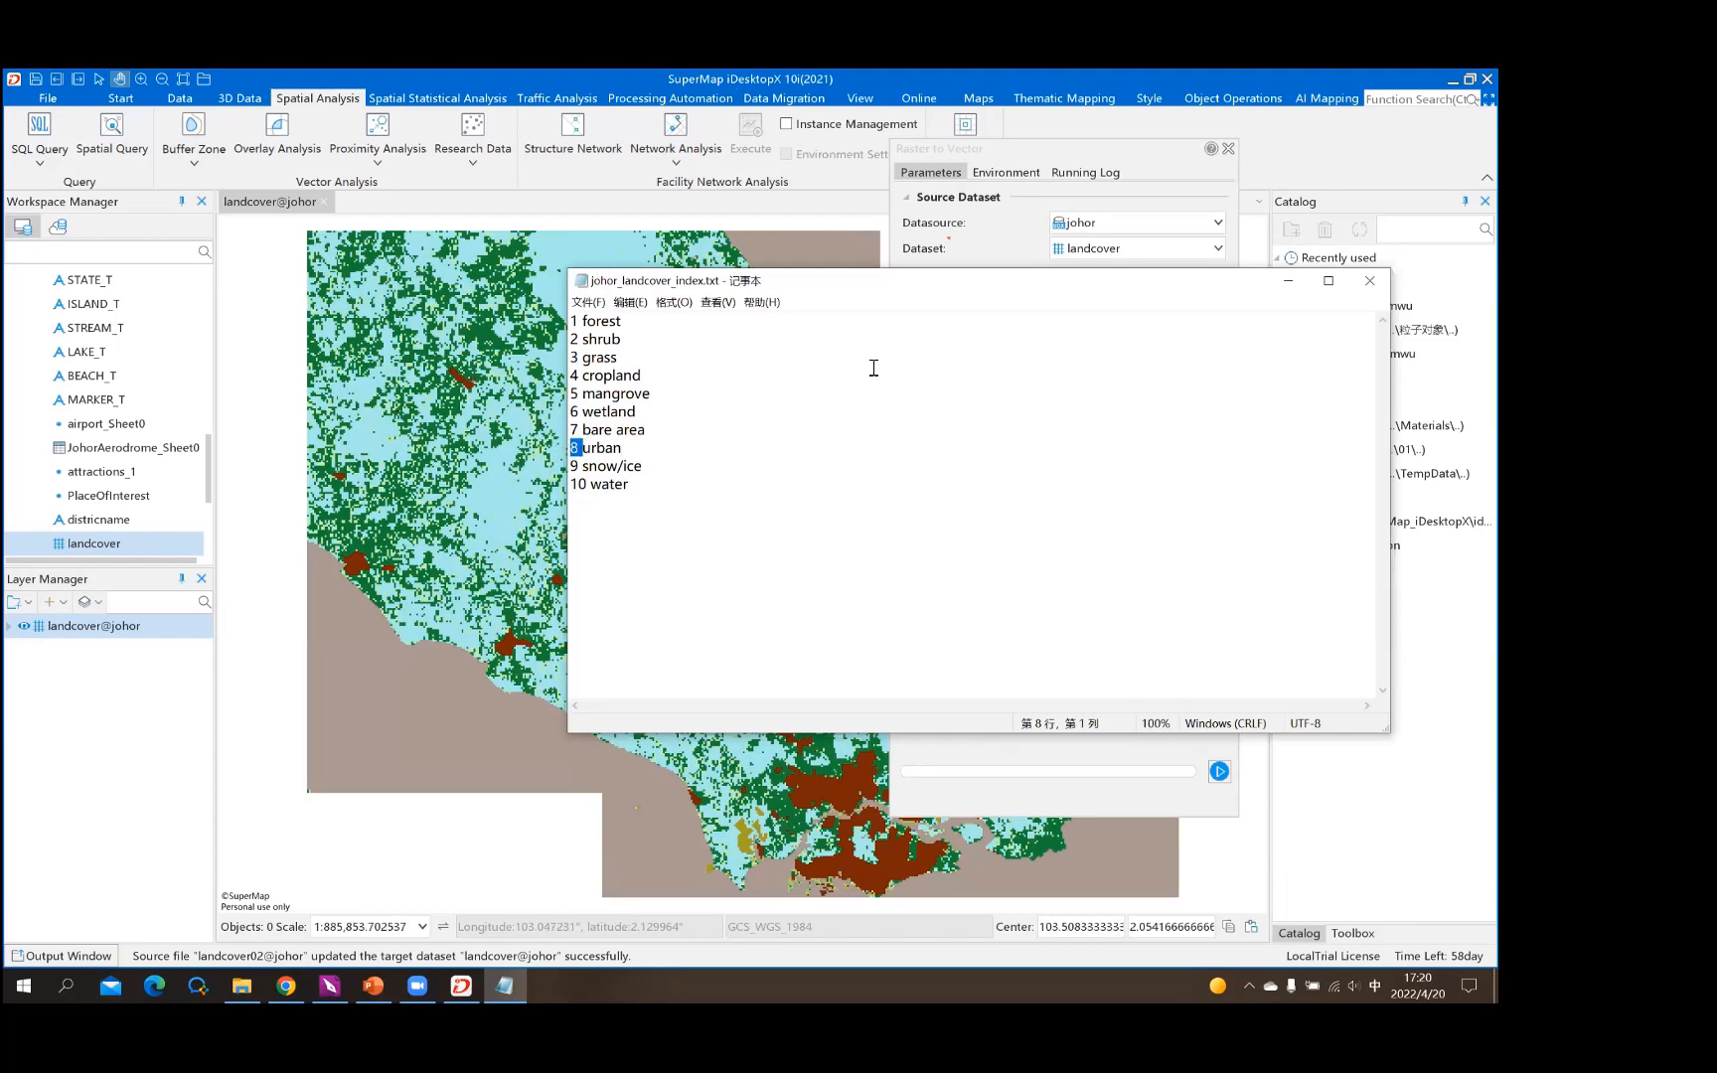
click(1287, 280)
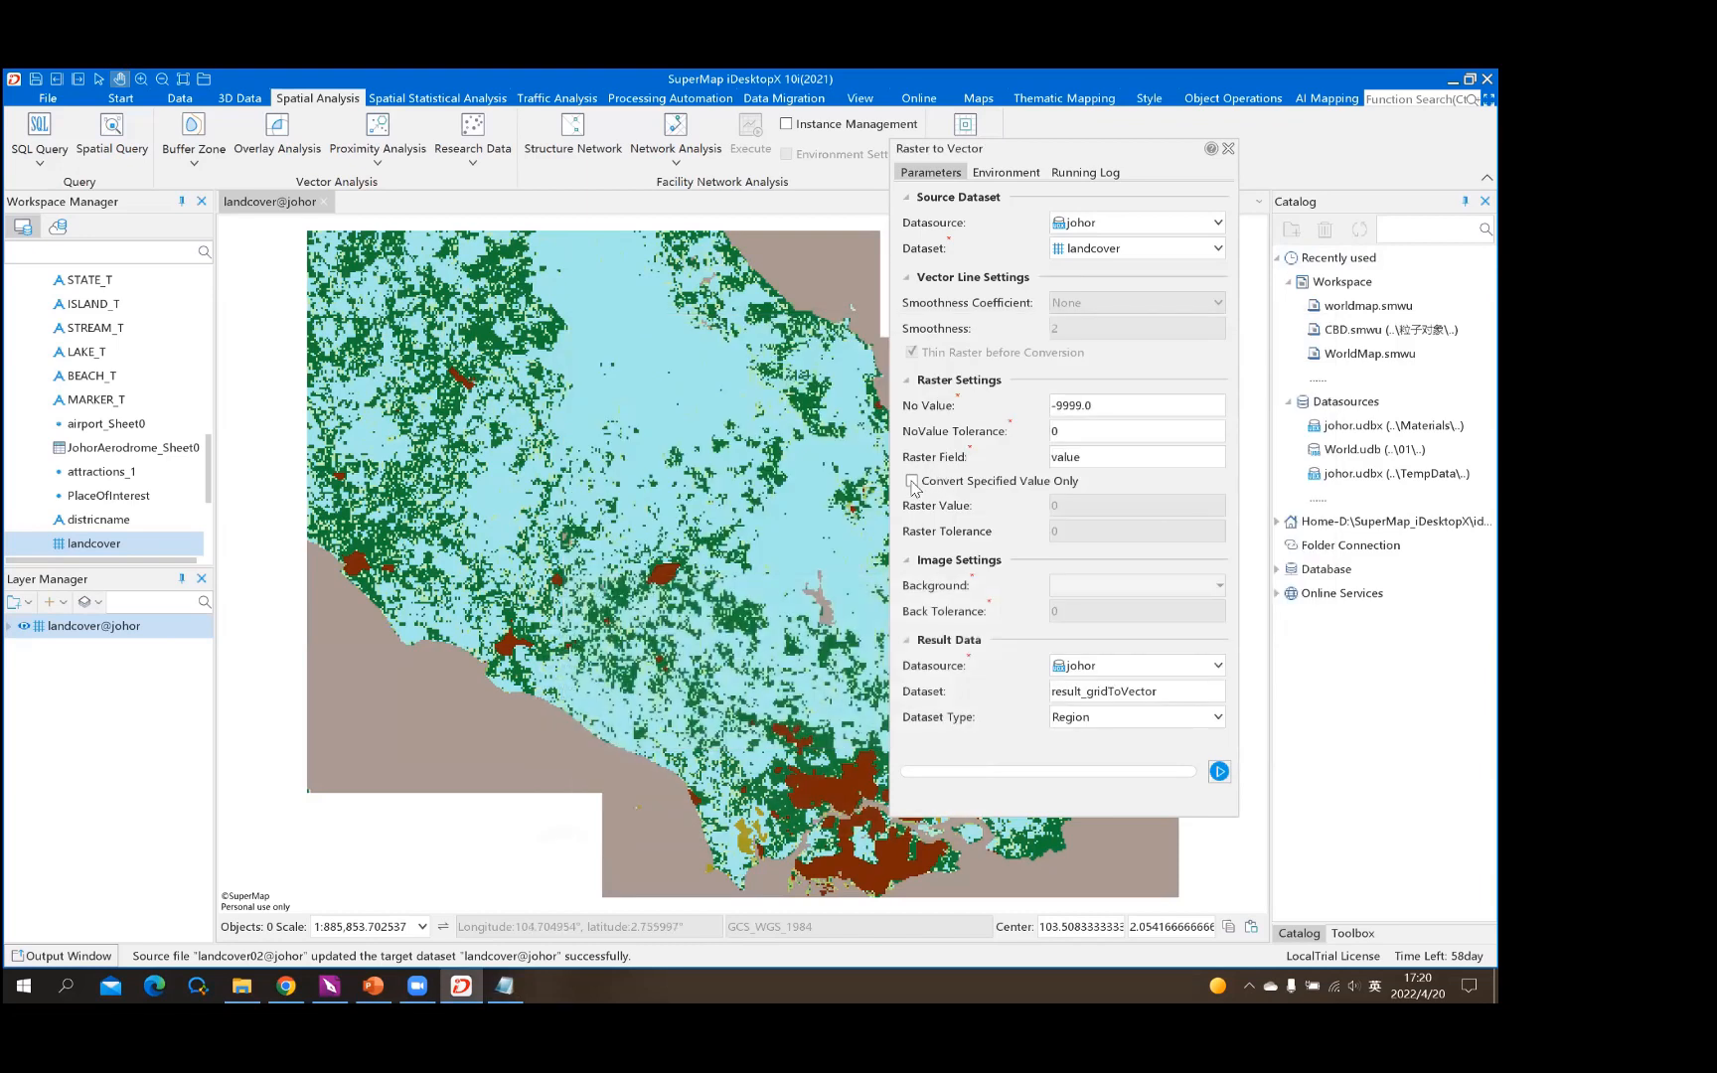
click(912, 482)
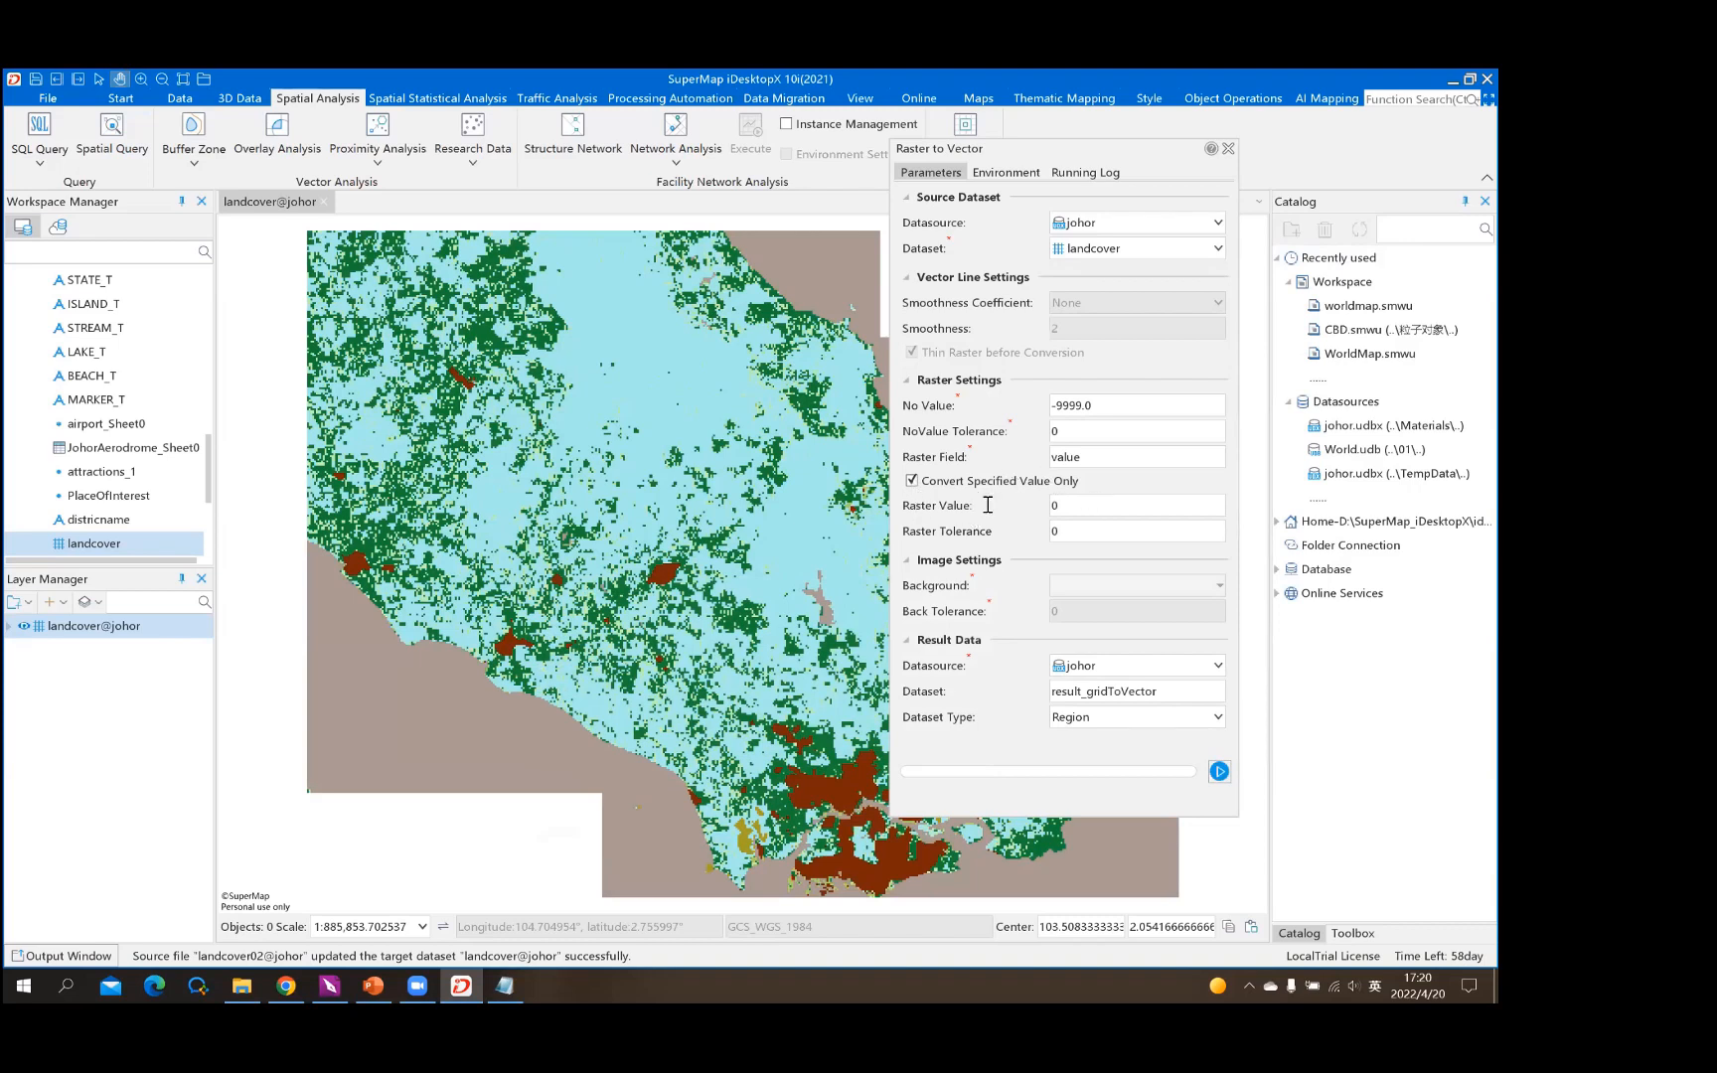
key(BackSpace)
text(8)
Name the result dataset urban and run the raster-to-vector conversion with the Region dataset type
click(1039, 692)
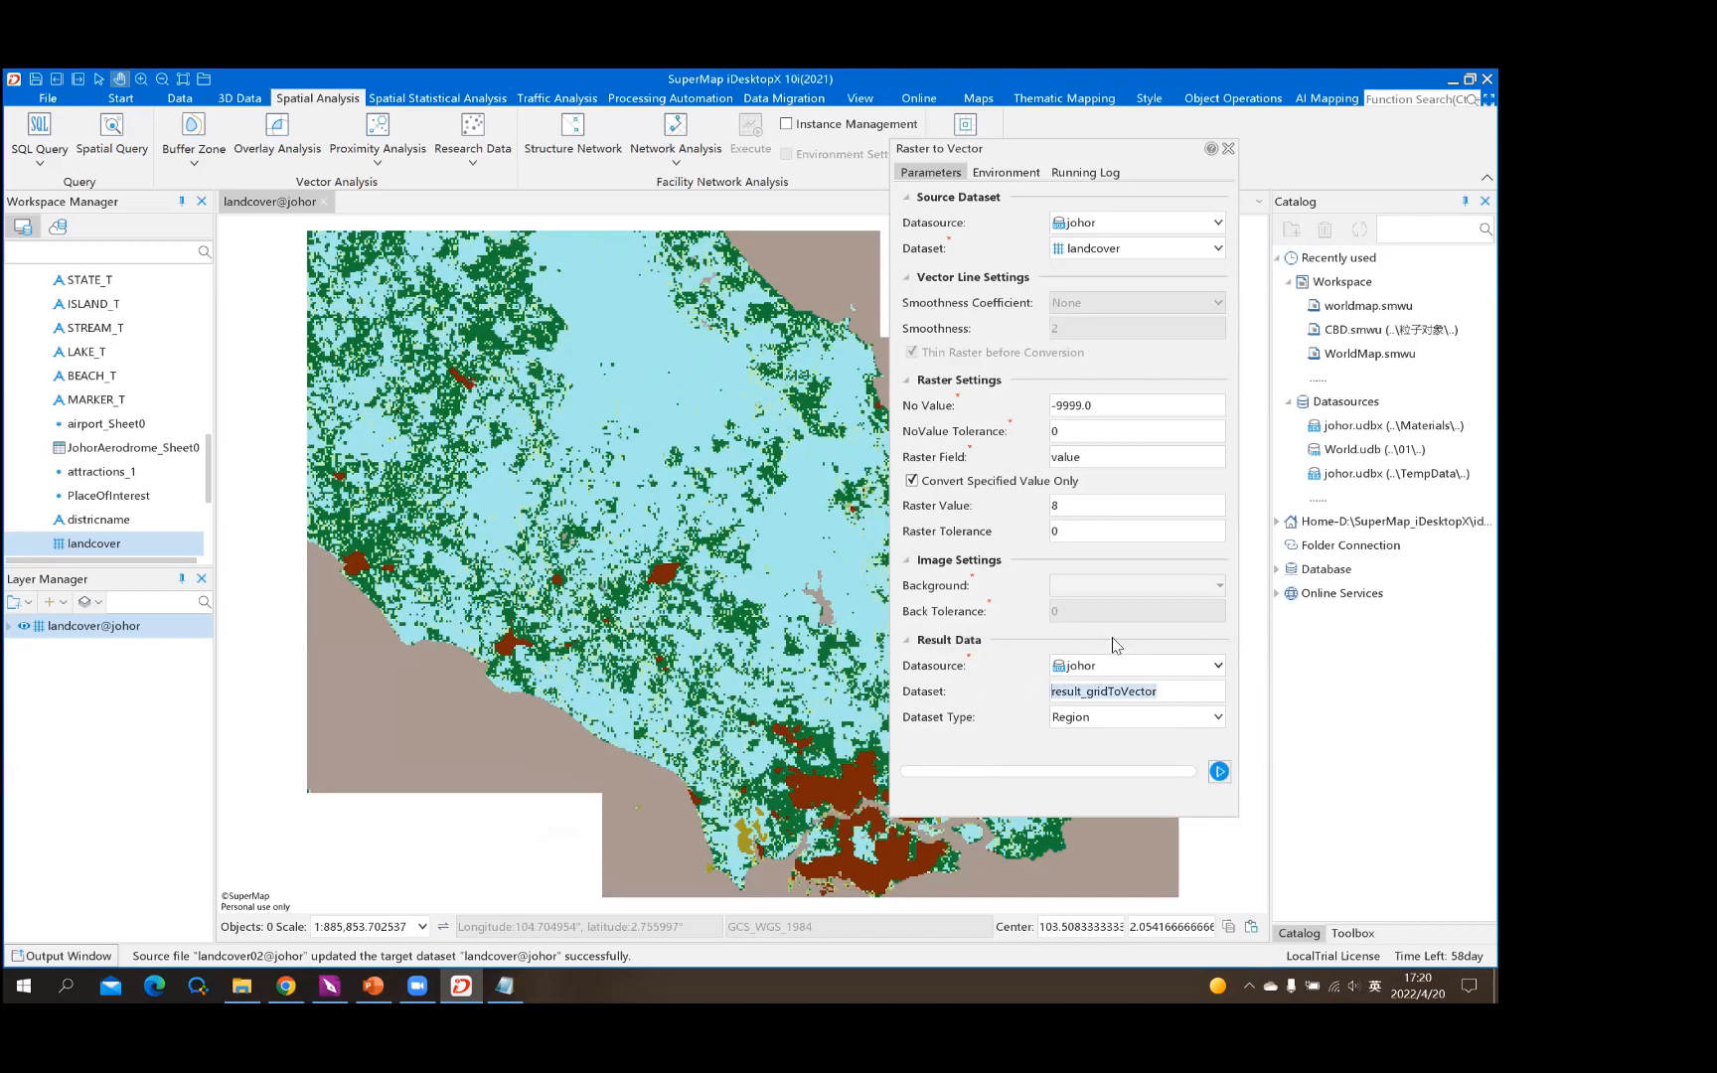
text(urban)
click(1218, 772)
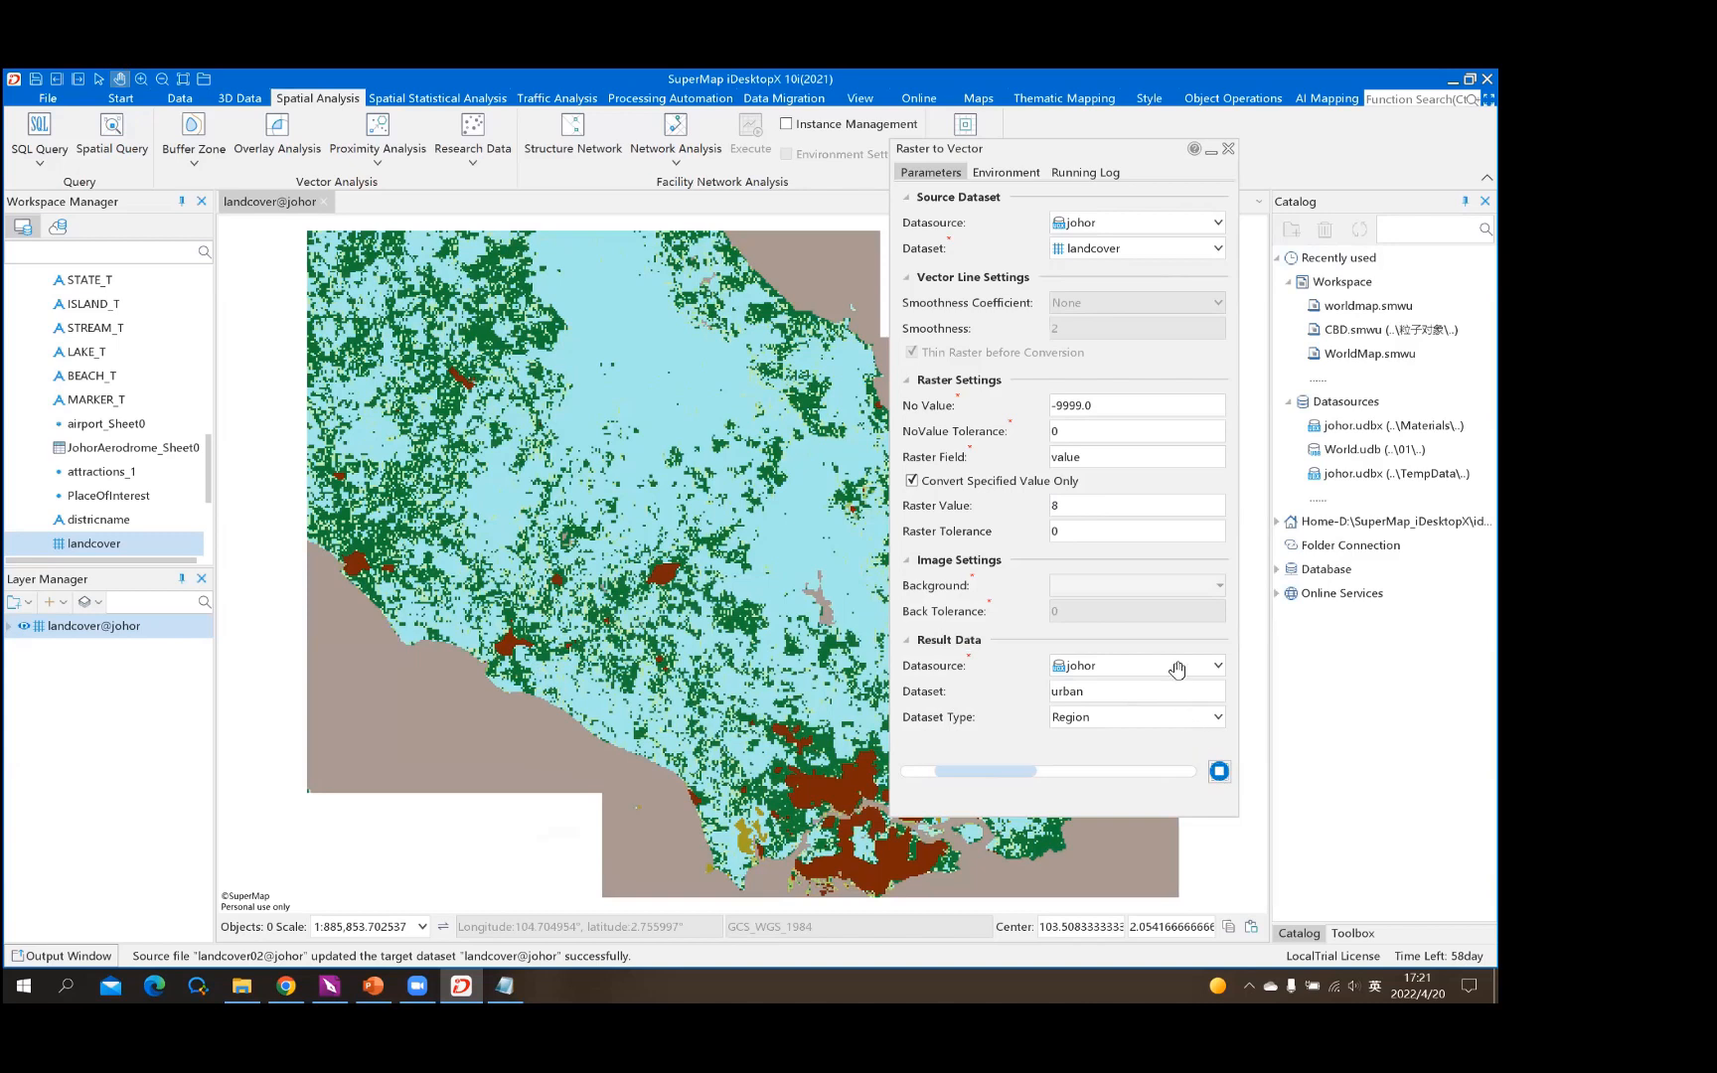
Add the urban region dataset to the landcover map and toggle the layer's visibility to compare it with the raster
click(113, 548)
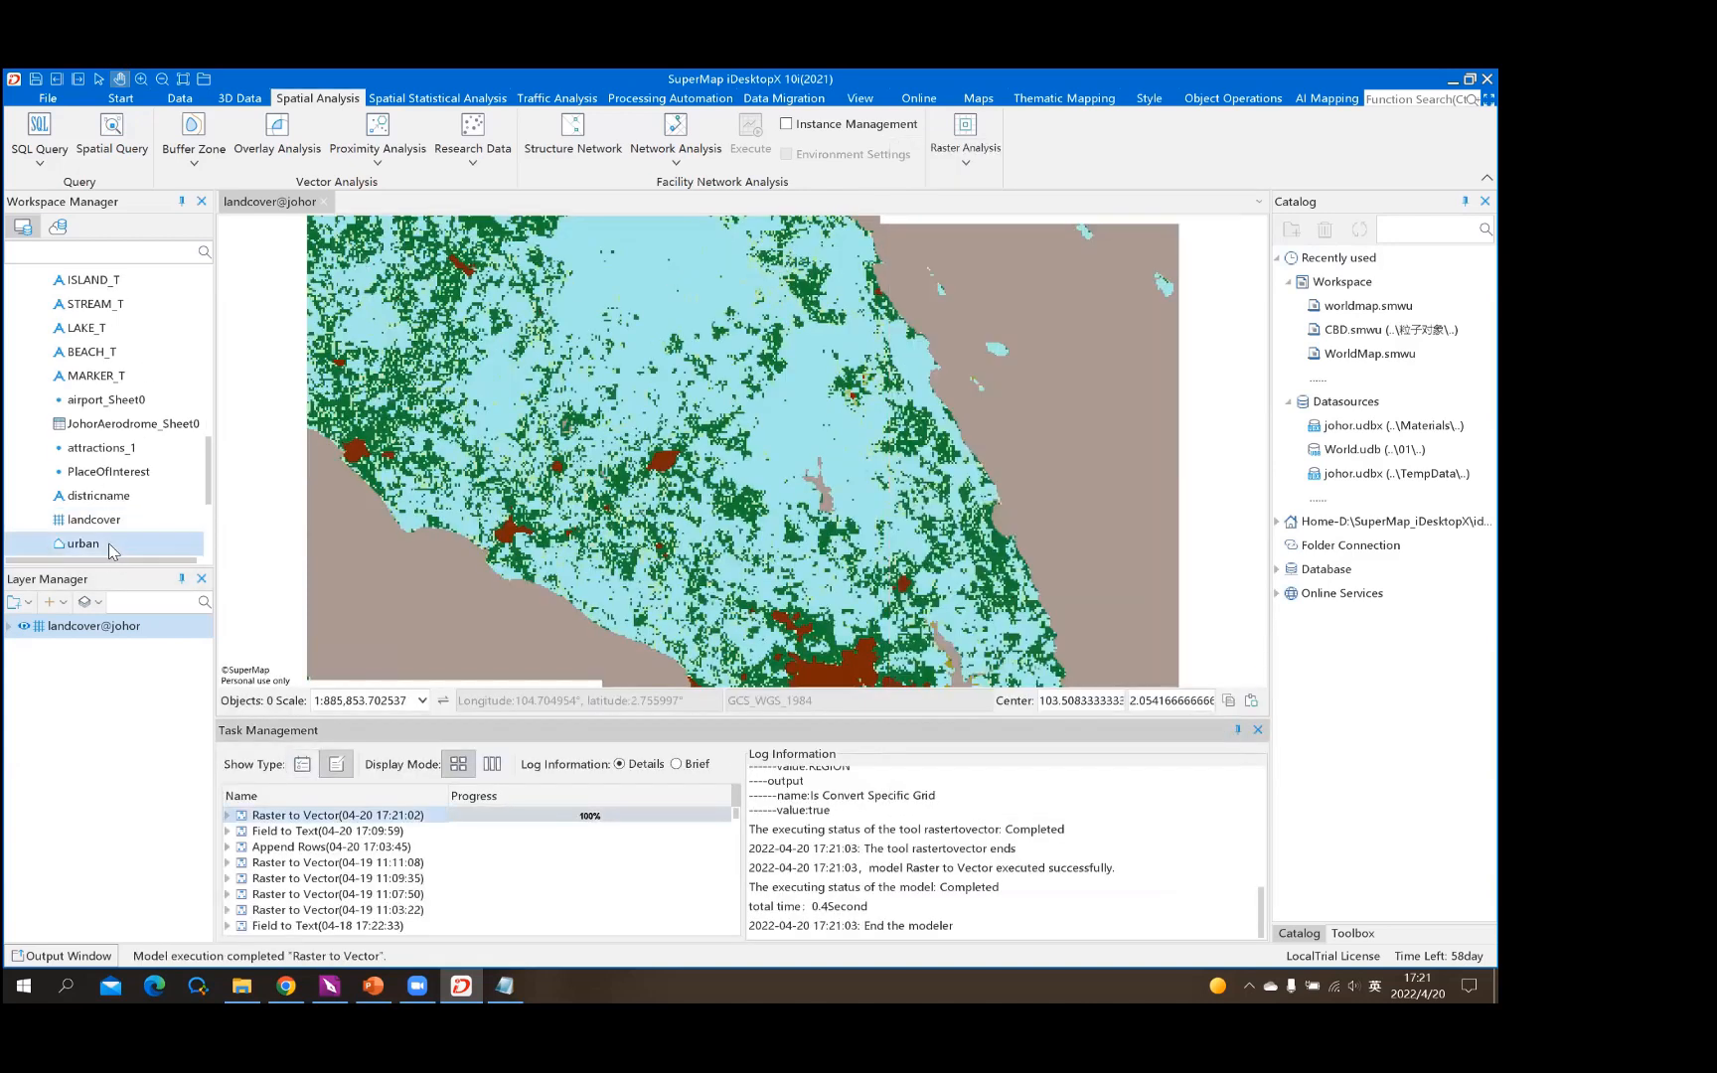
drag(606, 482, 661, 498)
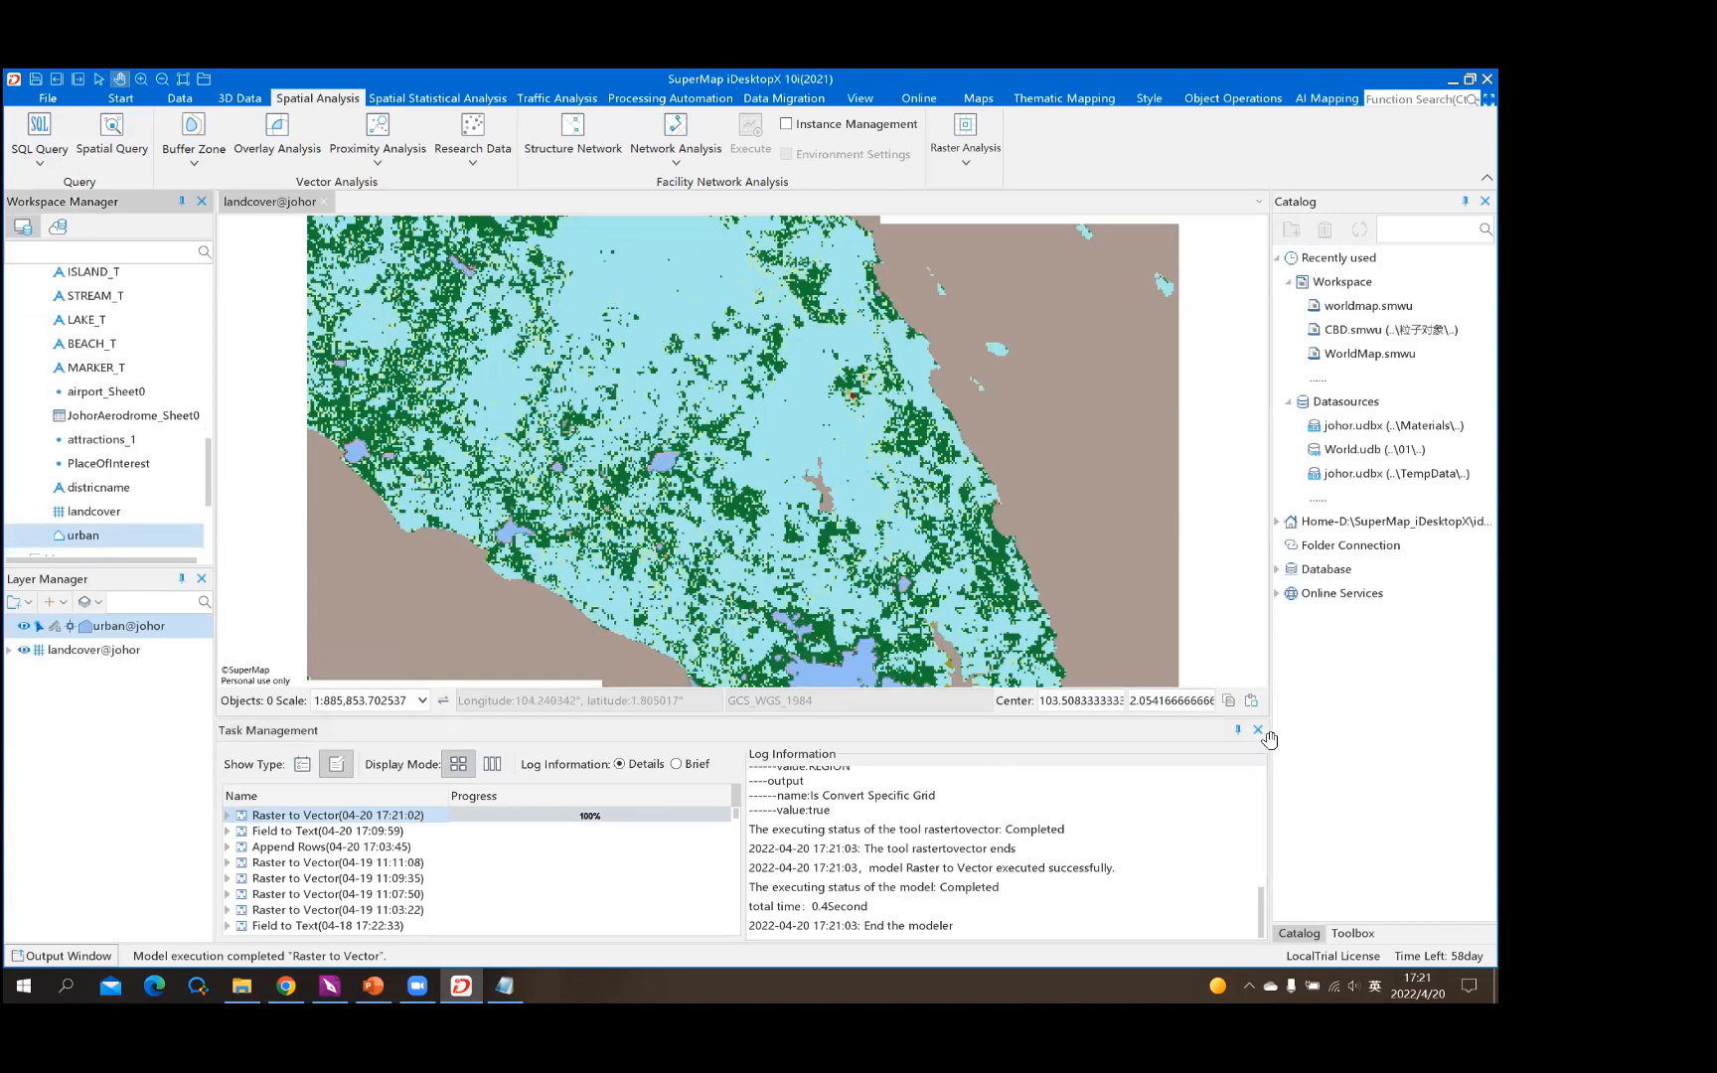
click(1258, 729)
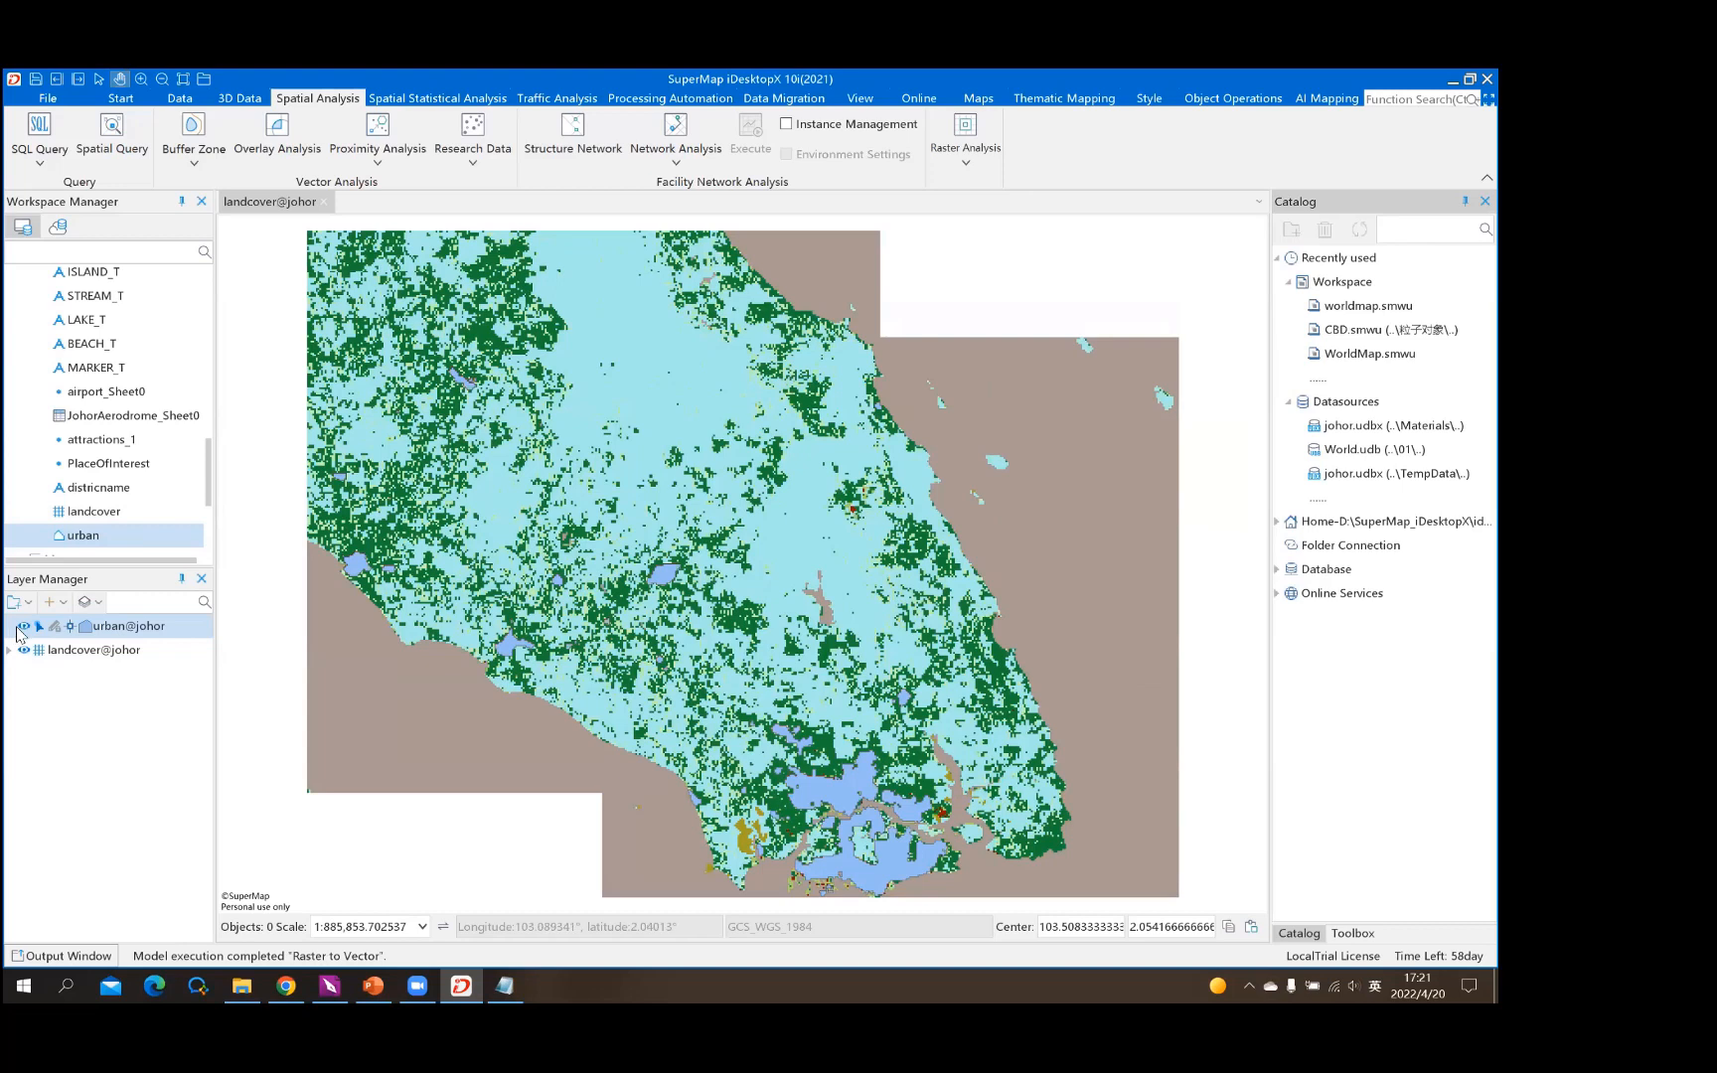
click(21, 625)
click(23, 628)
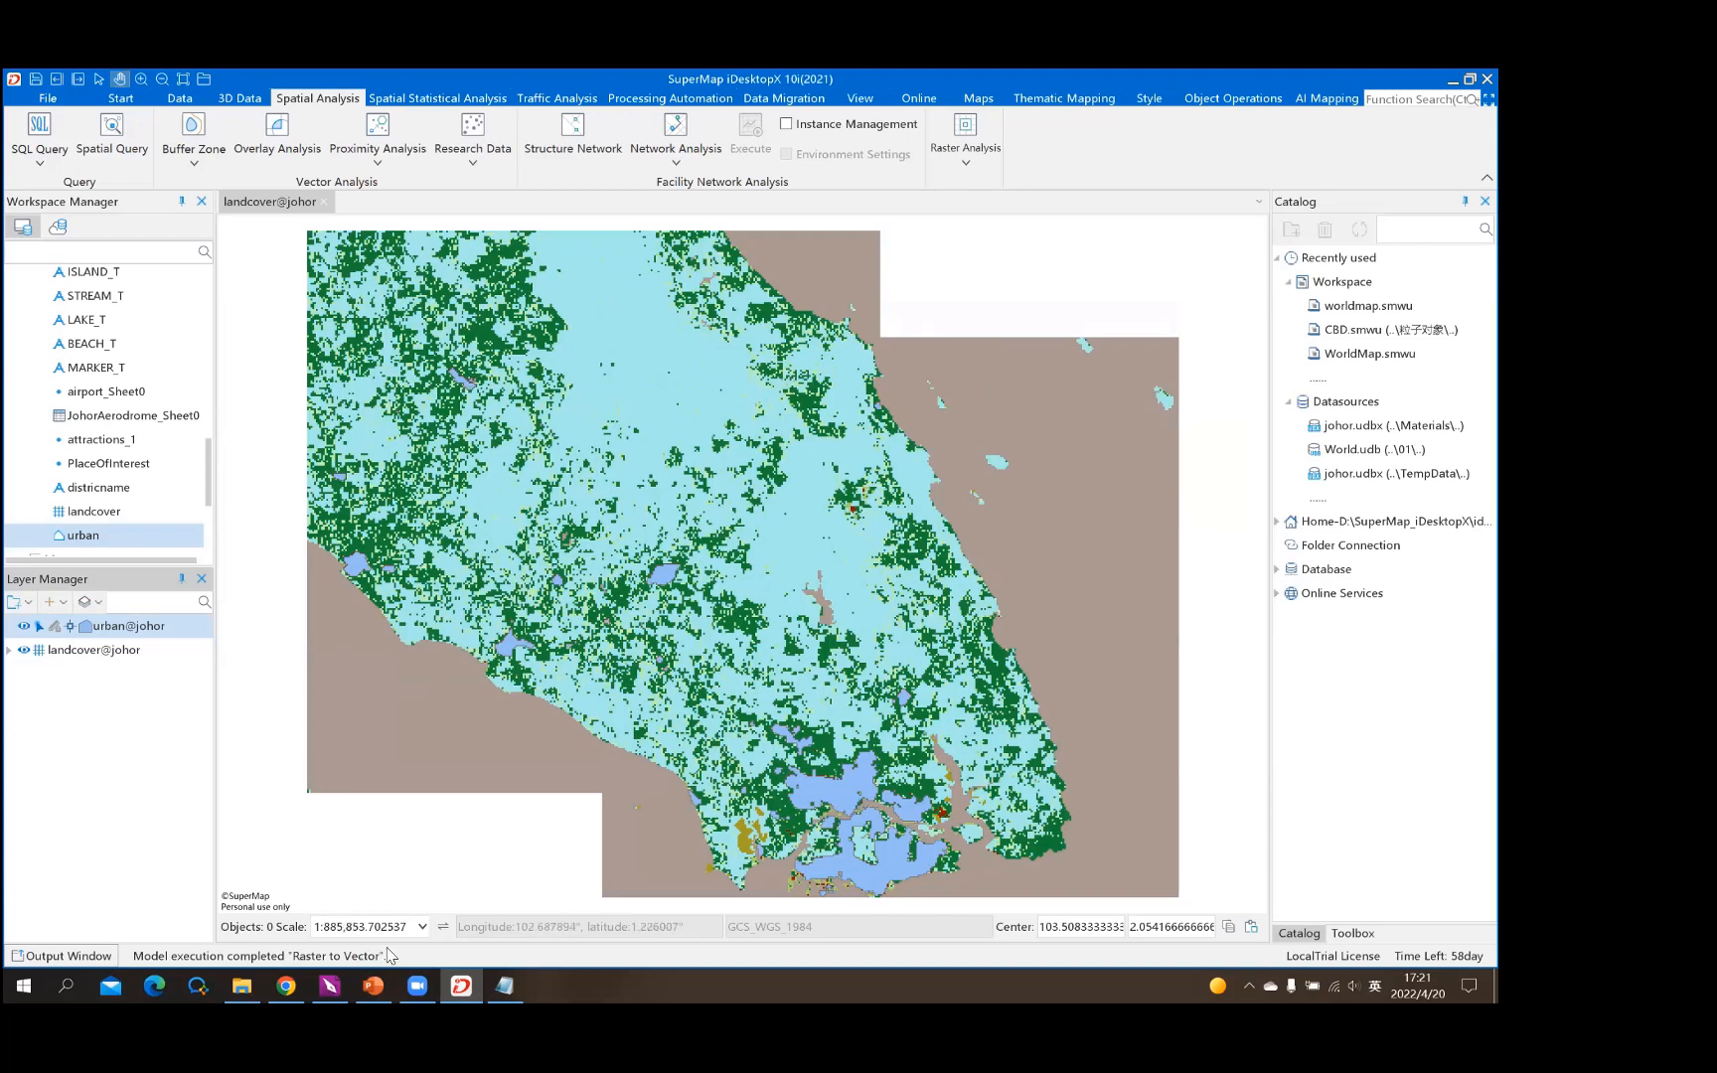
Switch to the PowerPoint presentation
click(373, 985)
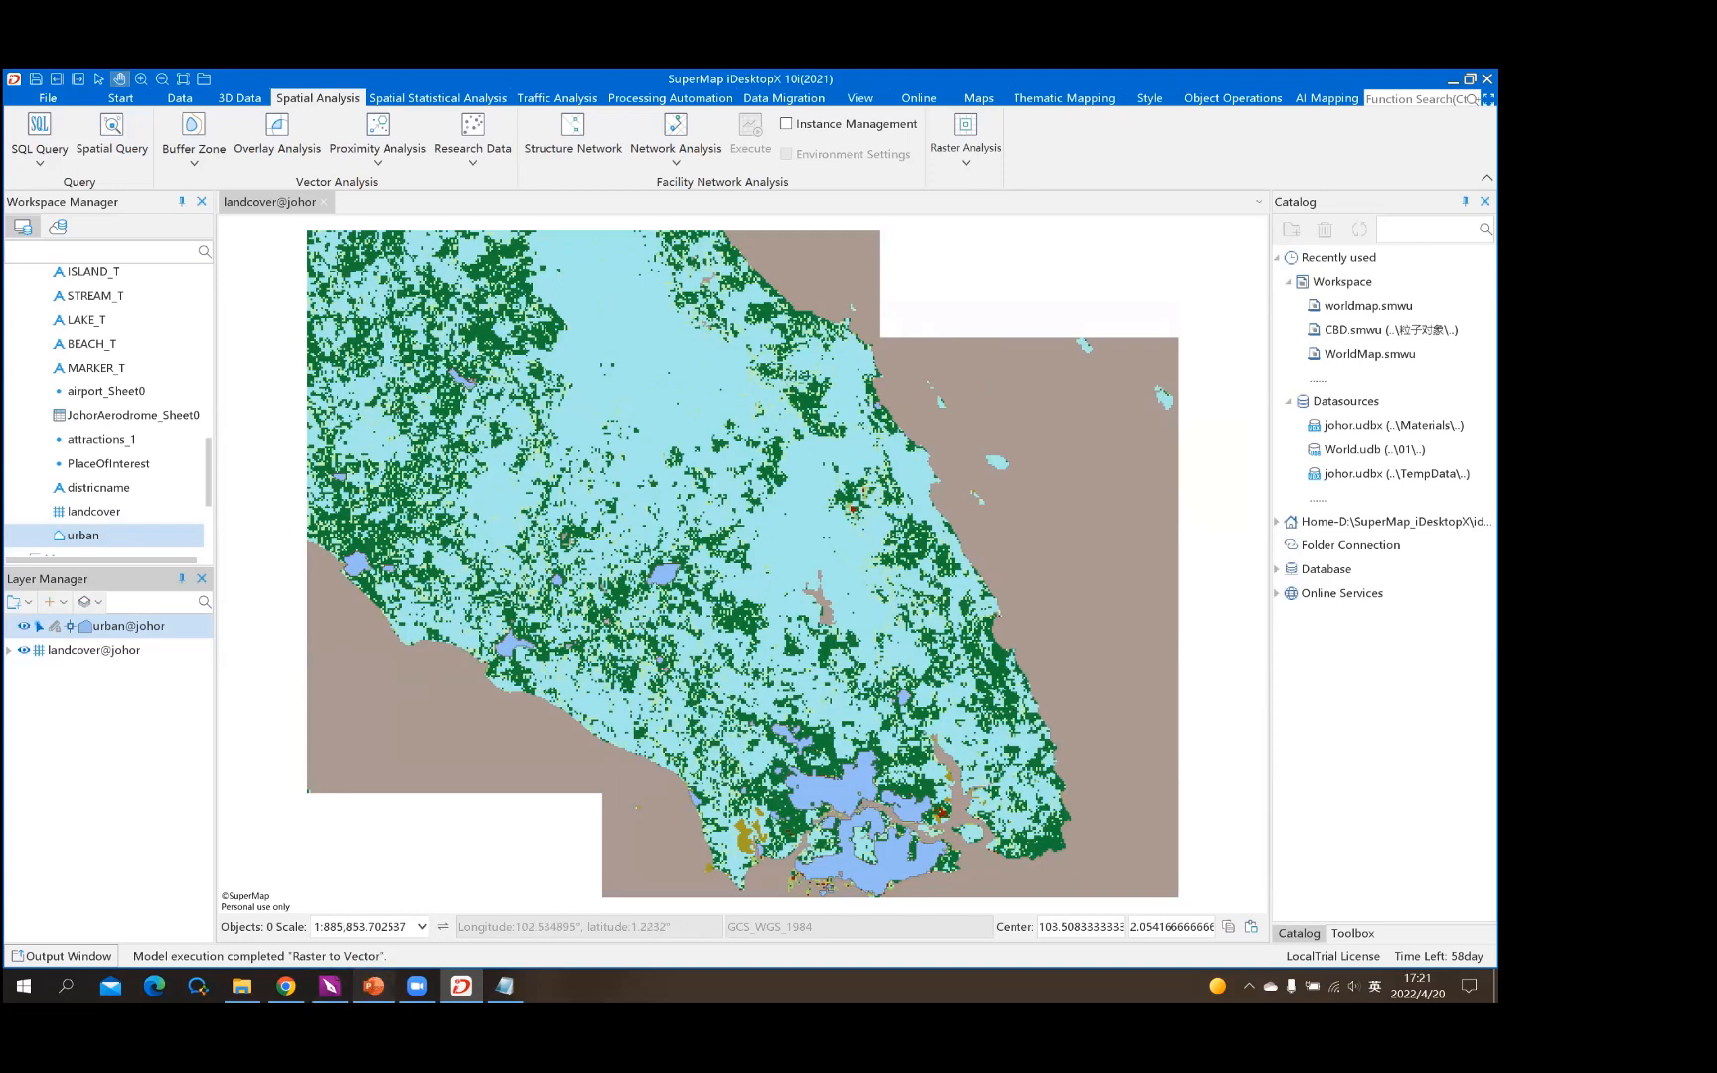